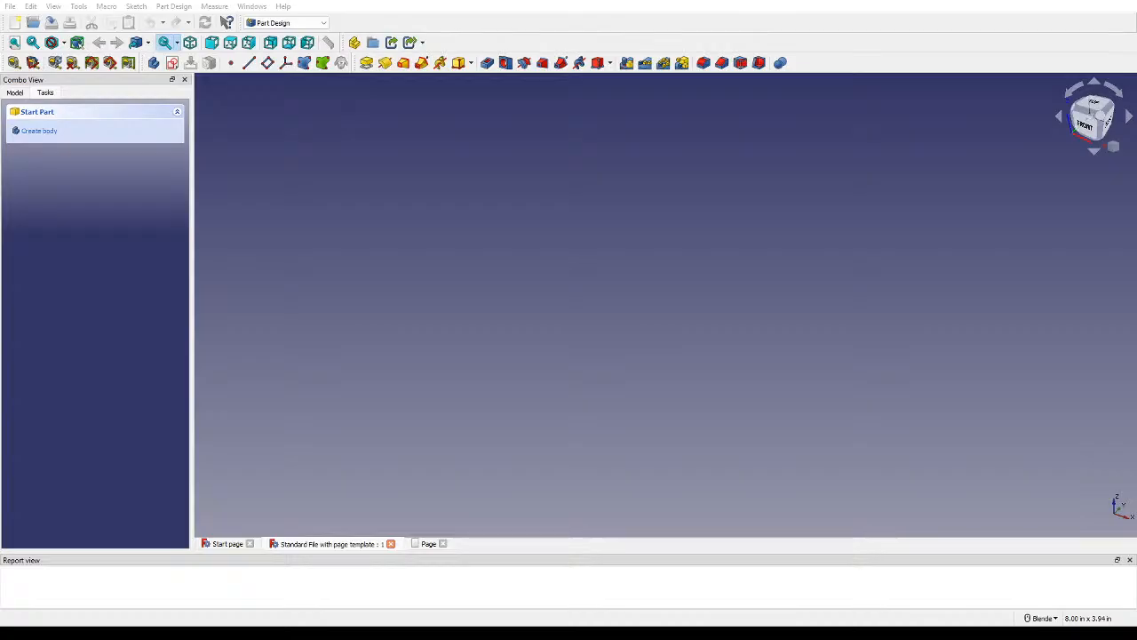
{"action": "left_click", "coordinate": [46, 132]}
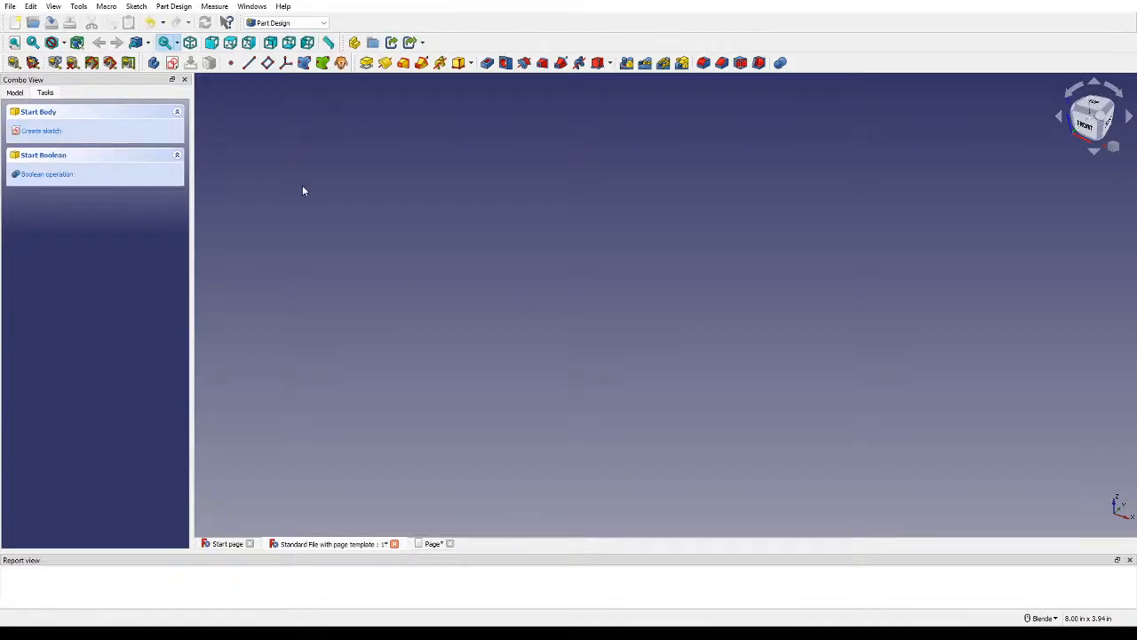
{"action": "left_click", "coordinate": [41, 132]}
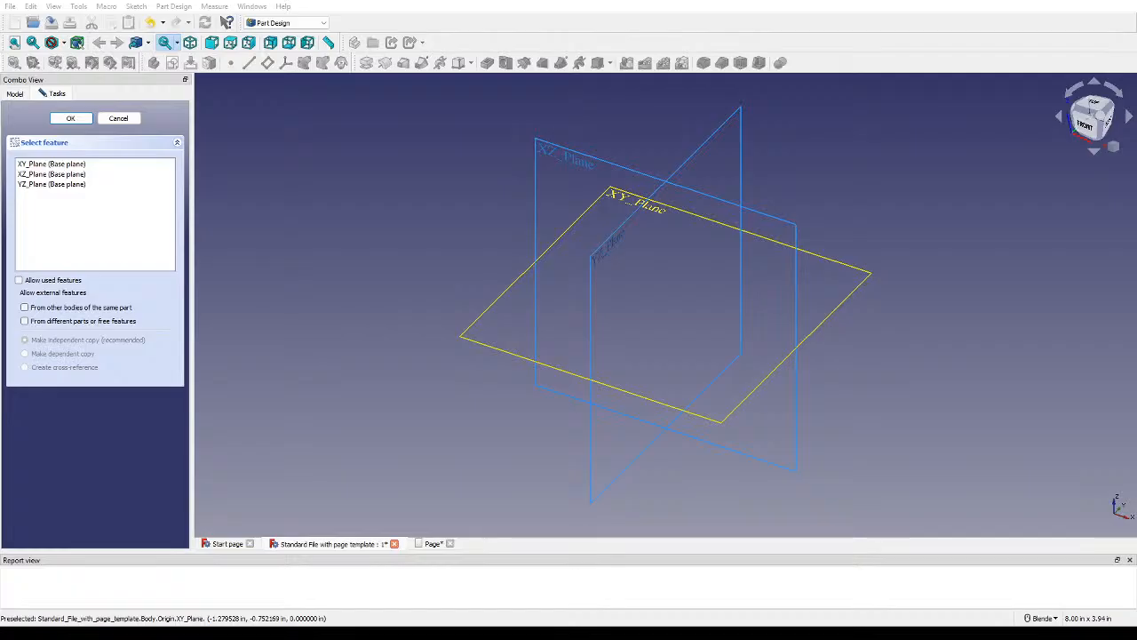
{"action": "left_click", "coordinate": [224, 544]}
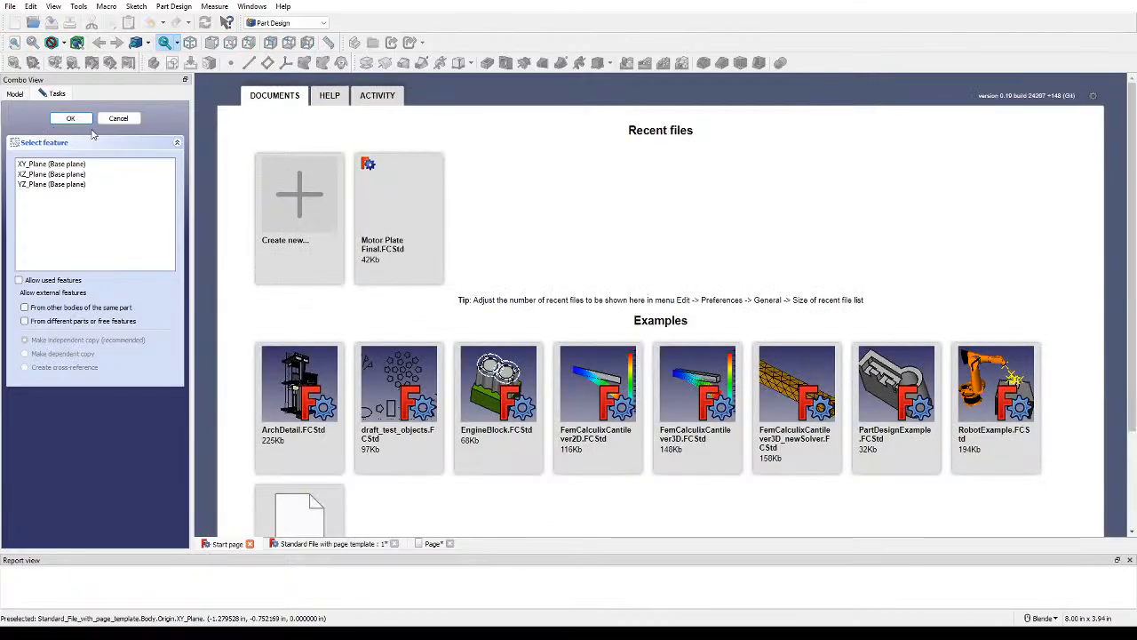
{"action": "left_click", "coordinate": [102, 120]}
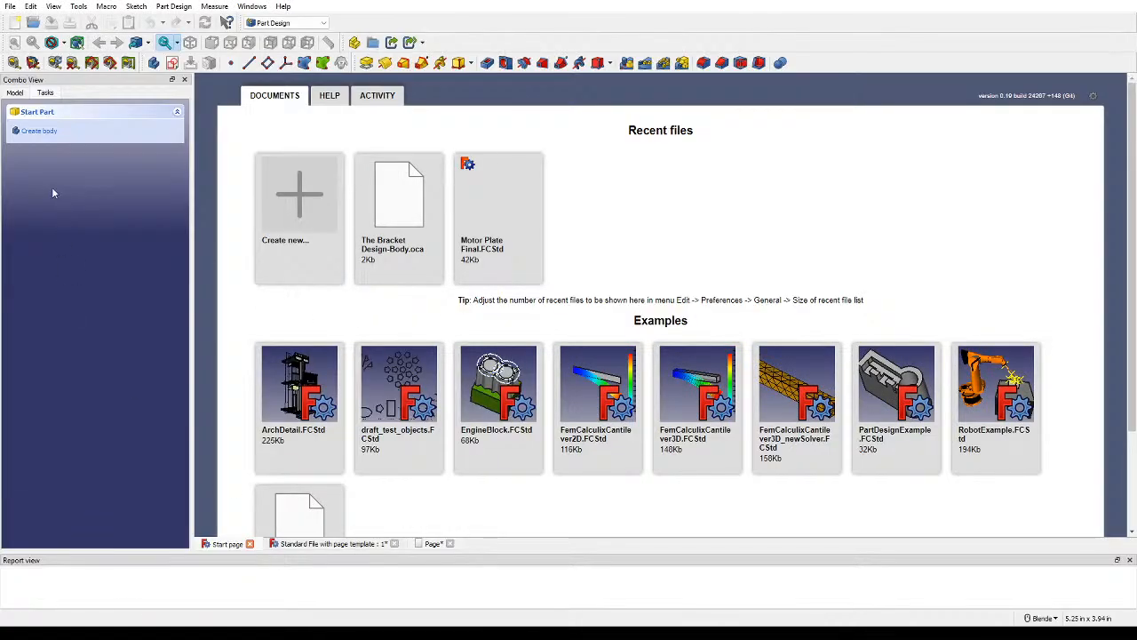
{"action": "left_click", "coordinate": [39, 130]}
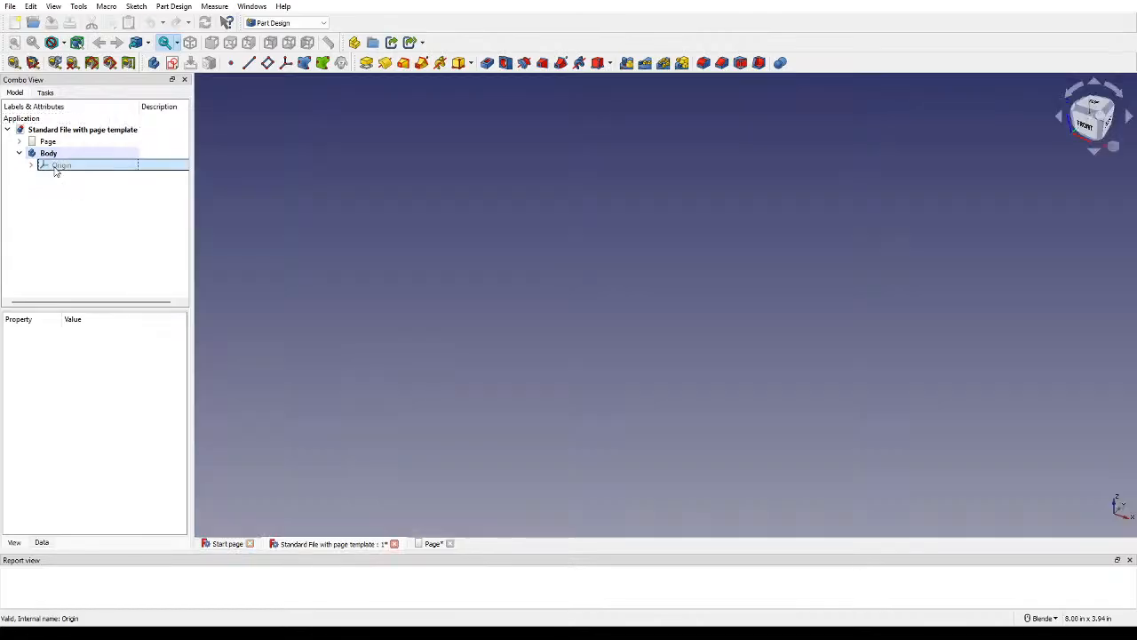
{"action": "left_click", "coordinate": [49, 153]}
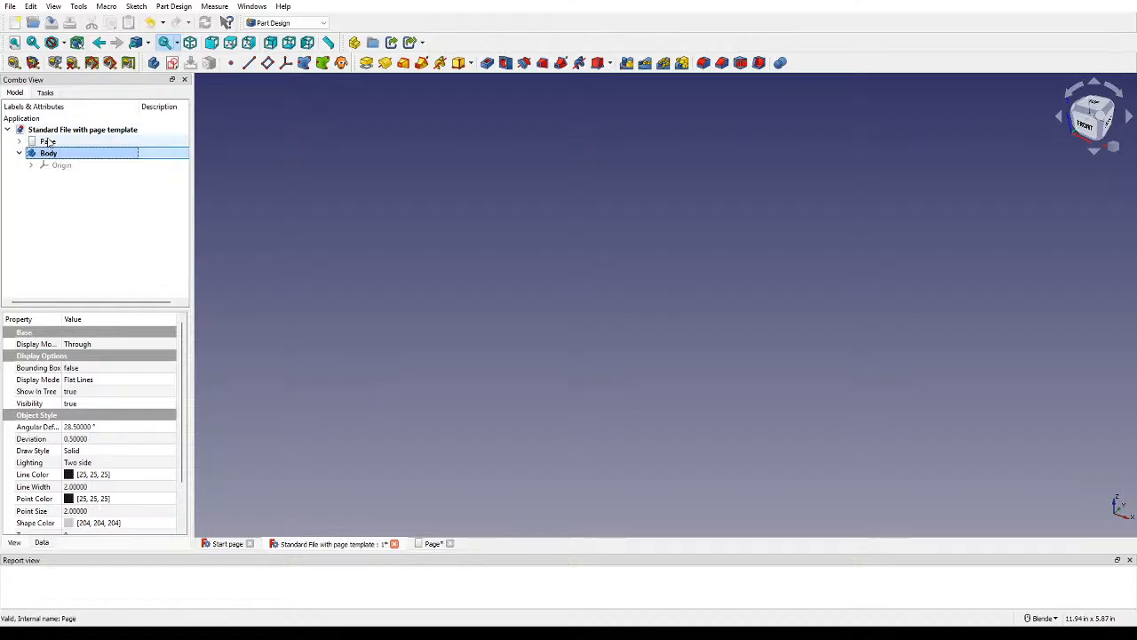
{"action": "key", "text": "Delete"}
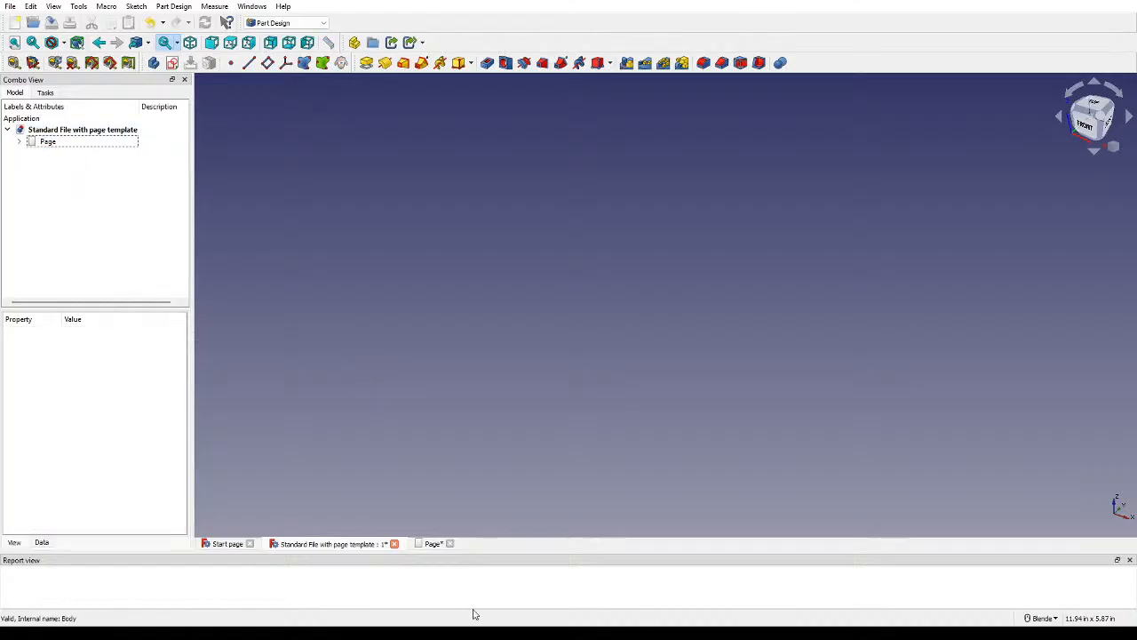
Step: Import the bracket design file into the standard document and inspect the part from the top and at an angle
{"action": "left_click", "coordinate": [519, 634]}
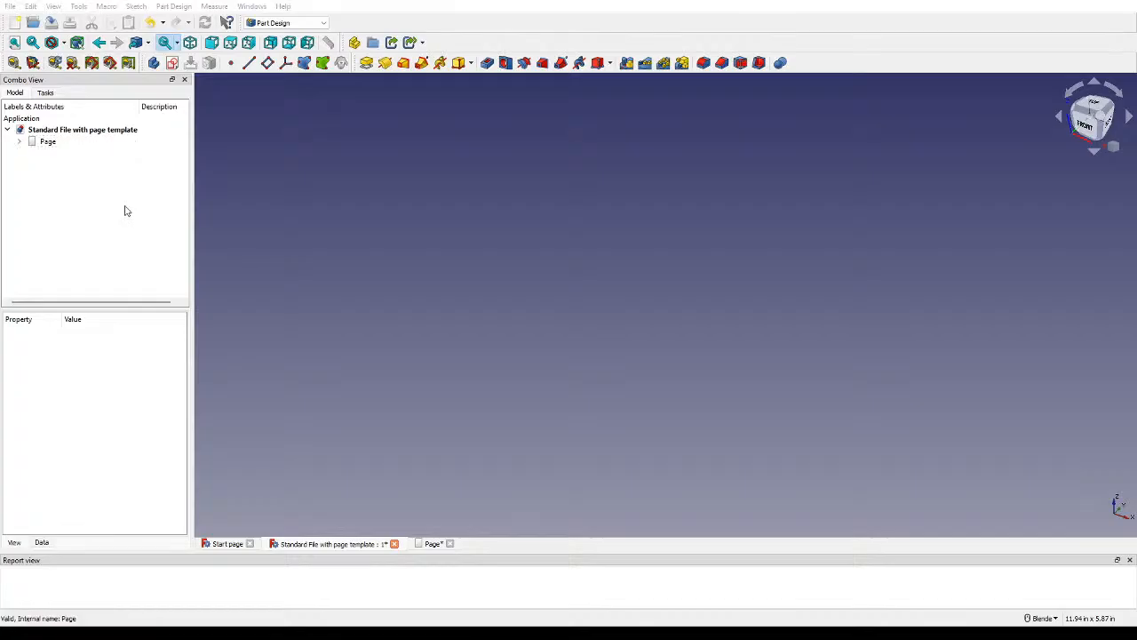
{"action": "double_click", "coordinate": [259, 132]}
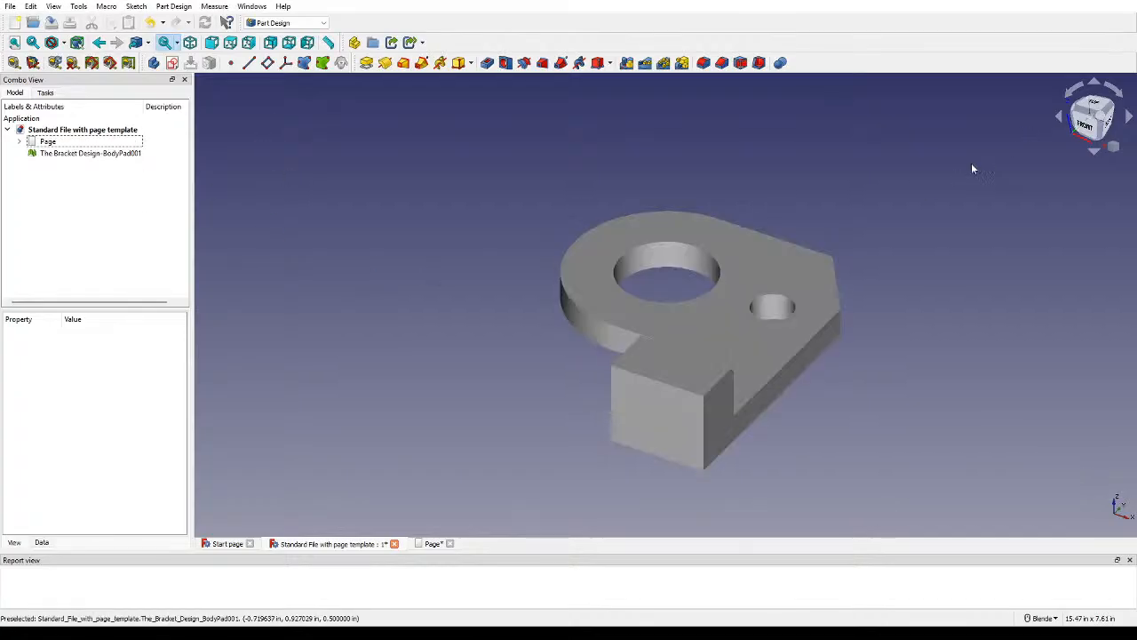
{"action": "left_click", "coordinate": [77, 154]}
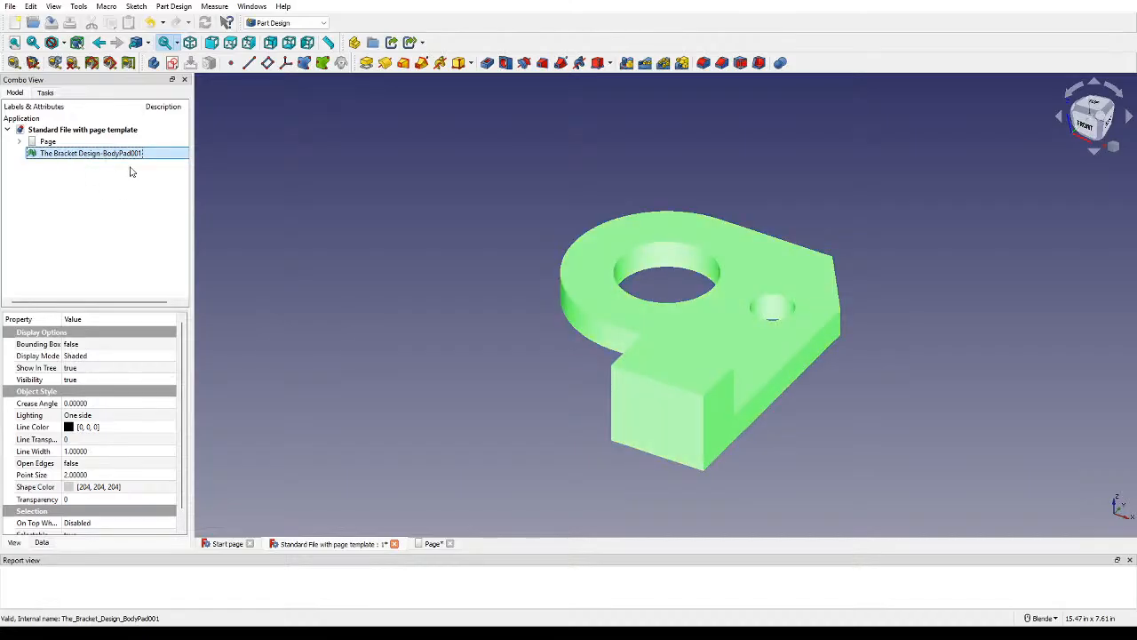
{"action": "left_click", "coordinate": [514, 194]}
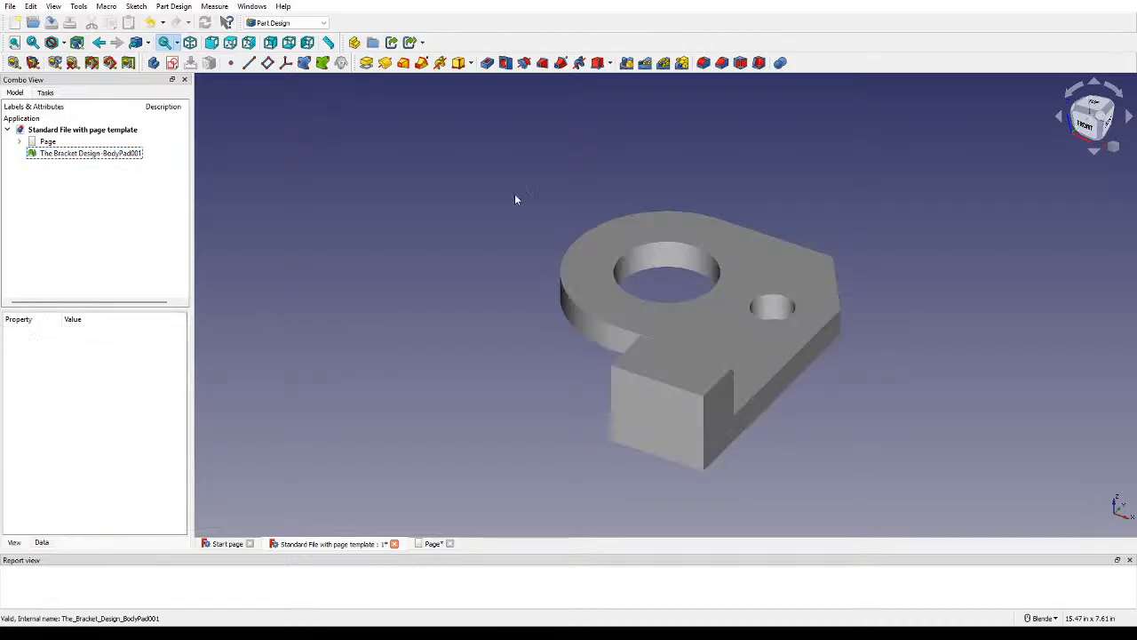
{"action": "middle_click_drag", "start_coordinate": [617, 265], "coordinate": [562, 340], "text": "shift"}
{"action": "scroll", "coordinate": [632, 244], "scroll_direction": "down", "scroll_amount": 5}
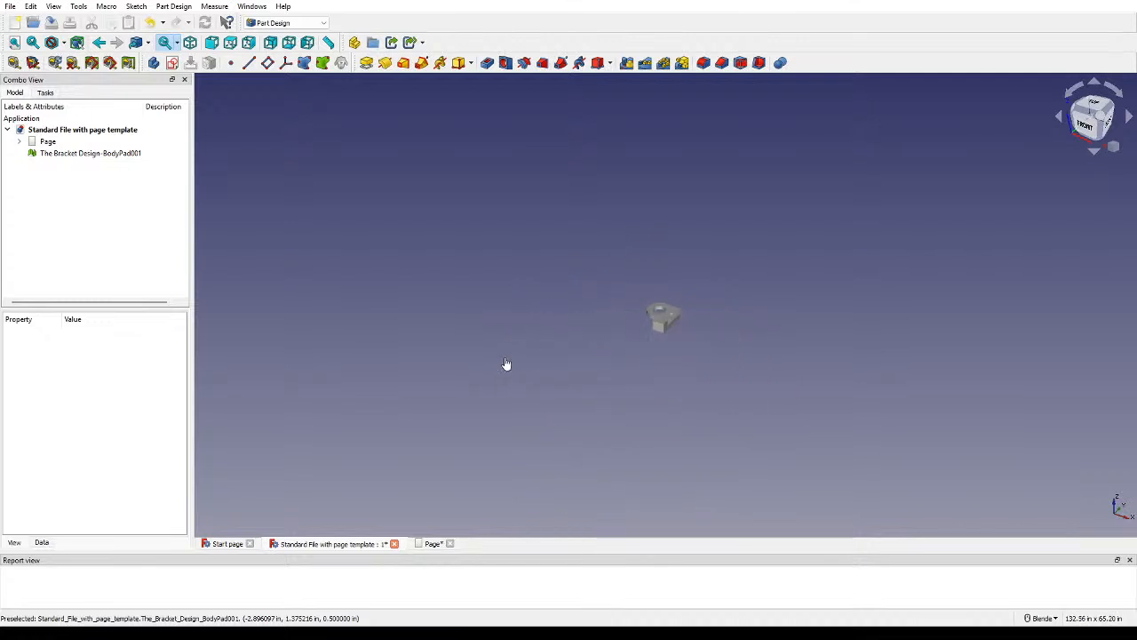
{"action": "scroll", "coordinate": [632, 236], "scroll_direction": "up", "scroll_amount": 3}
{"action": "left_click", "coordinate": [1098, 125]}
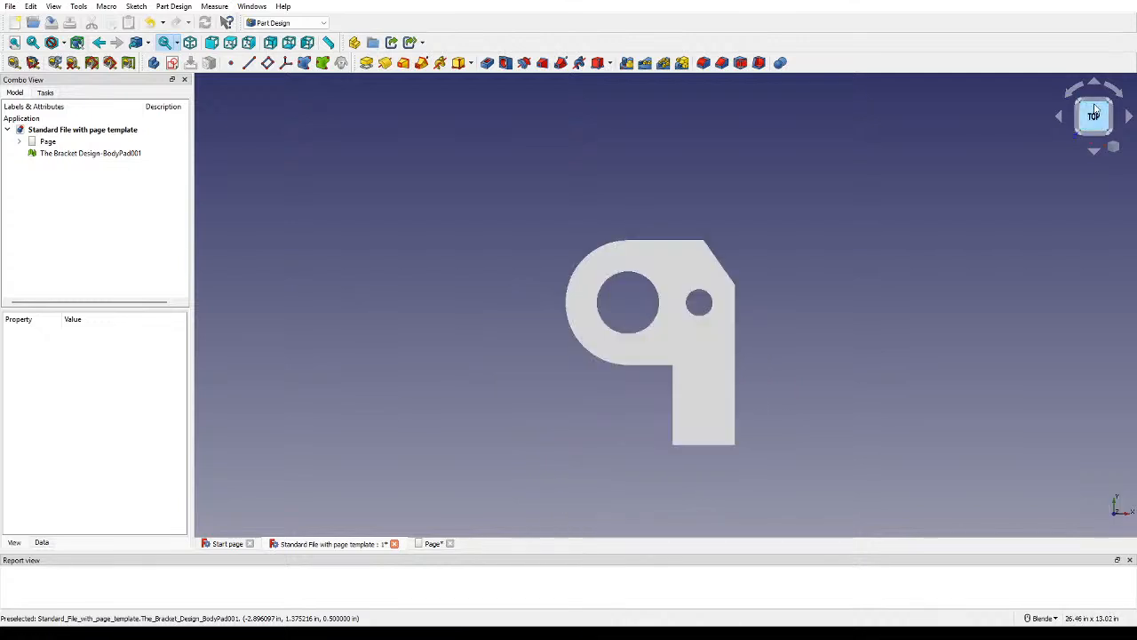
{"action": "middle_click_drag", "start_coordinate": [836, 321], "coordinate": [755, 329]}
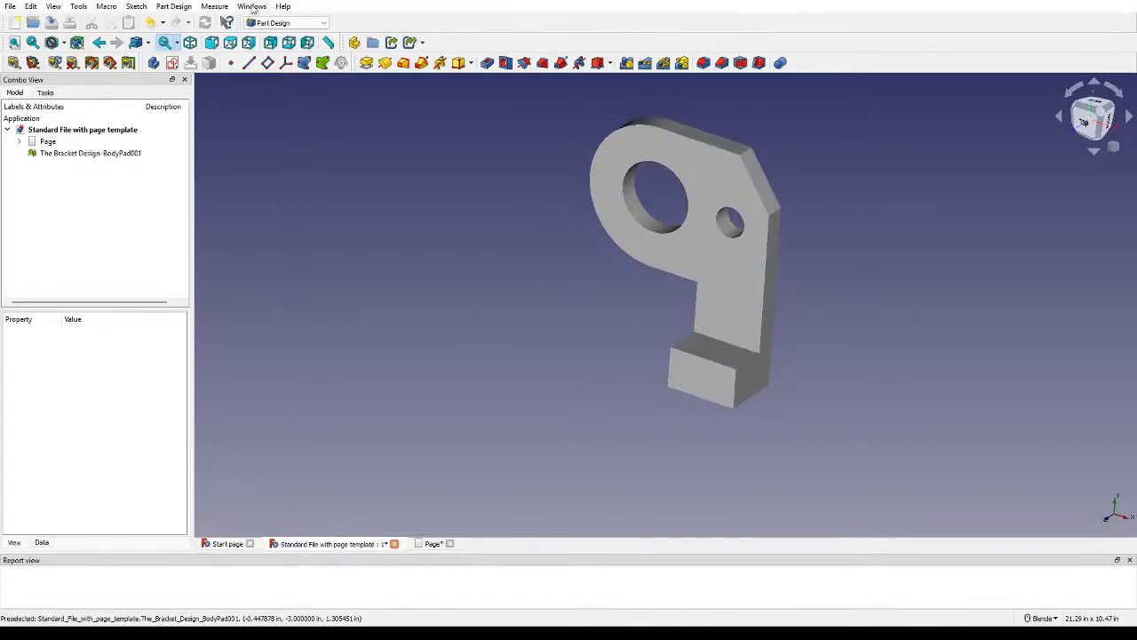
Step: Try to fillet the edges of the imported bracket in the Part workbench
{"action": "key", "text": "Up"}
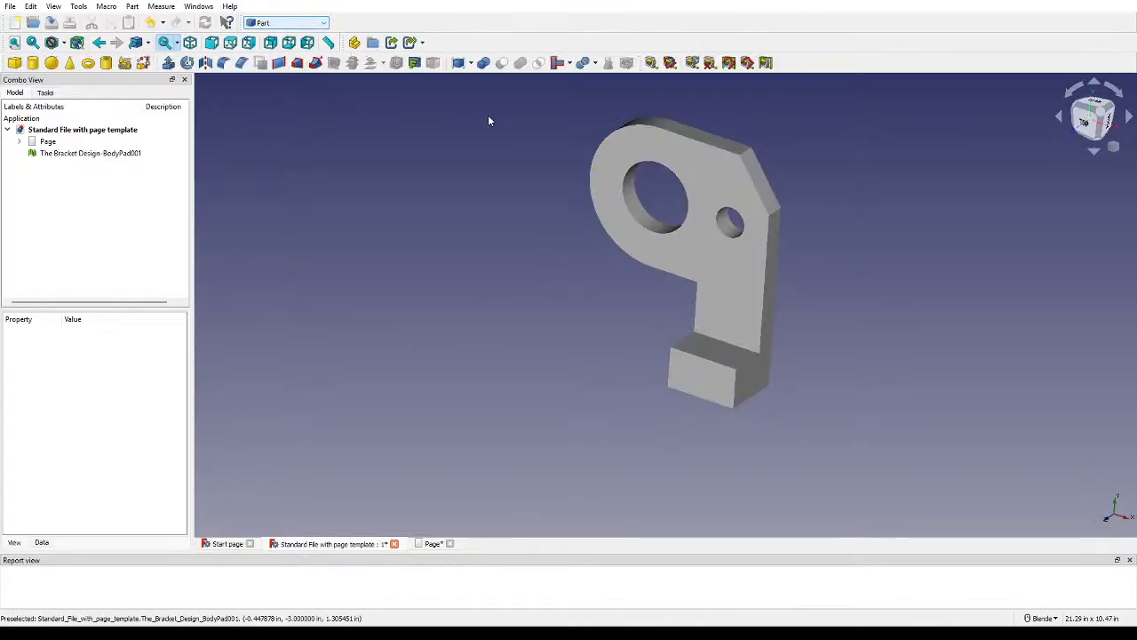
{"action": "left_click", "coordinate": [224, 63]}
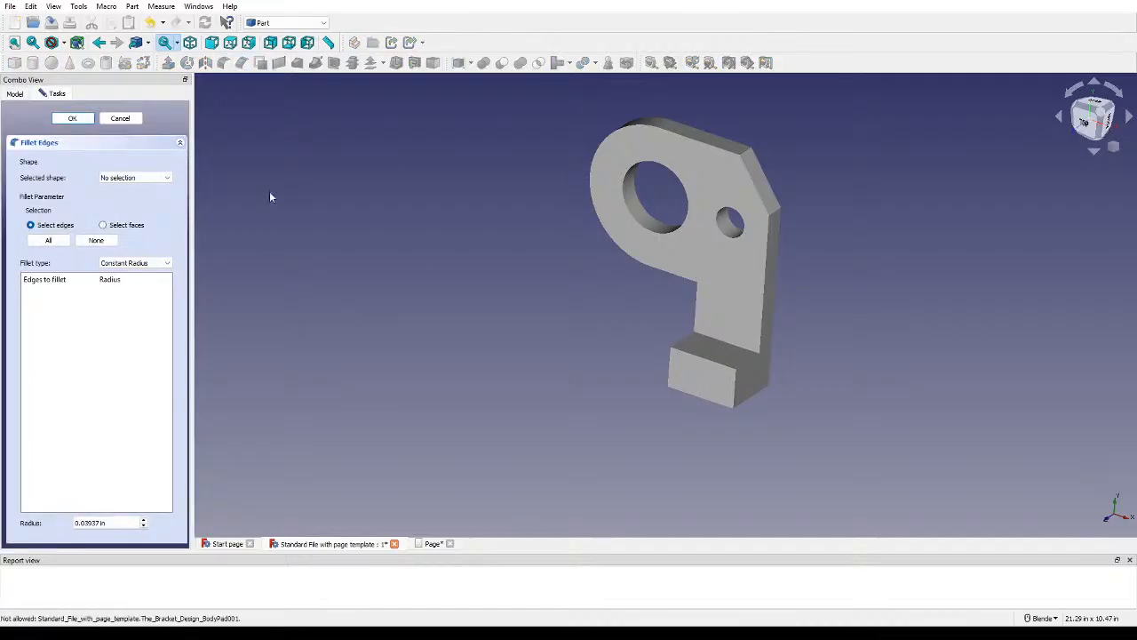
{"action": "left_click", "coordinate": [120, 118]}
Step: Delete the imported bracket object from the document
{"action": "left_click", "coordinate": [116, 156]}
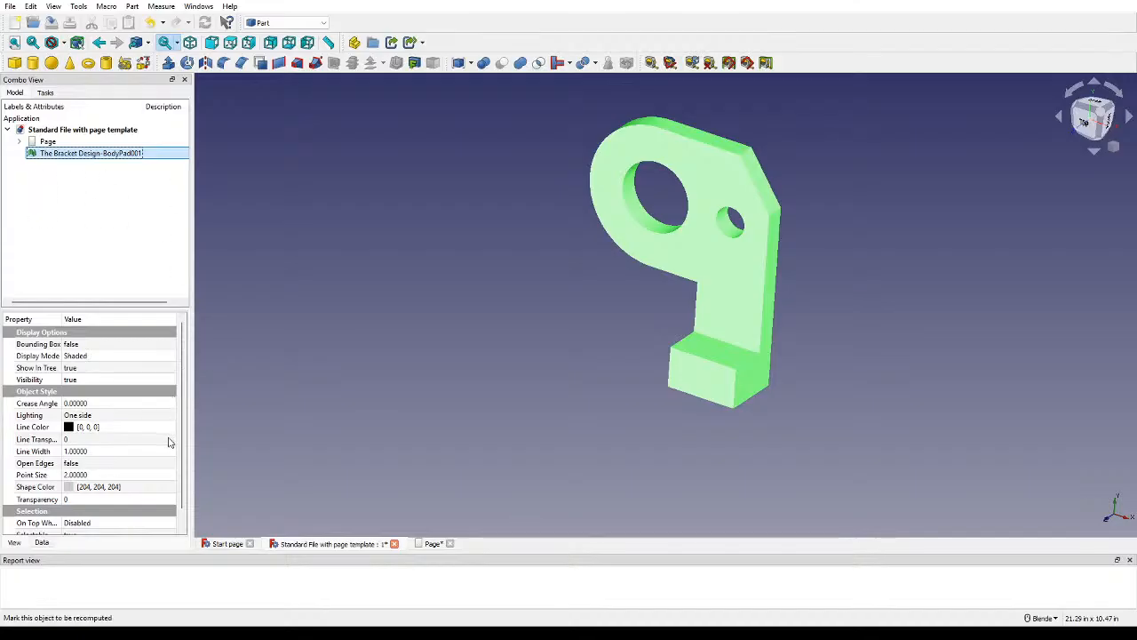
{"action": "left_click", "coordinate": [736, 312]}
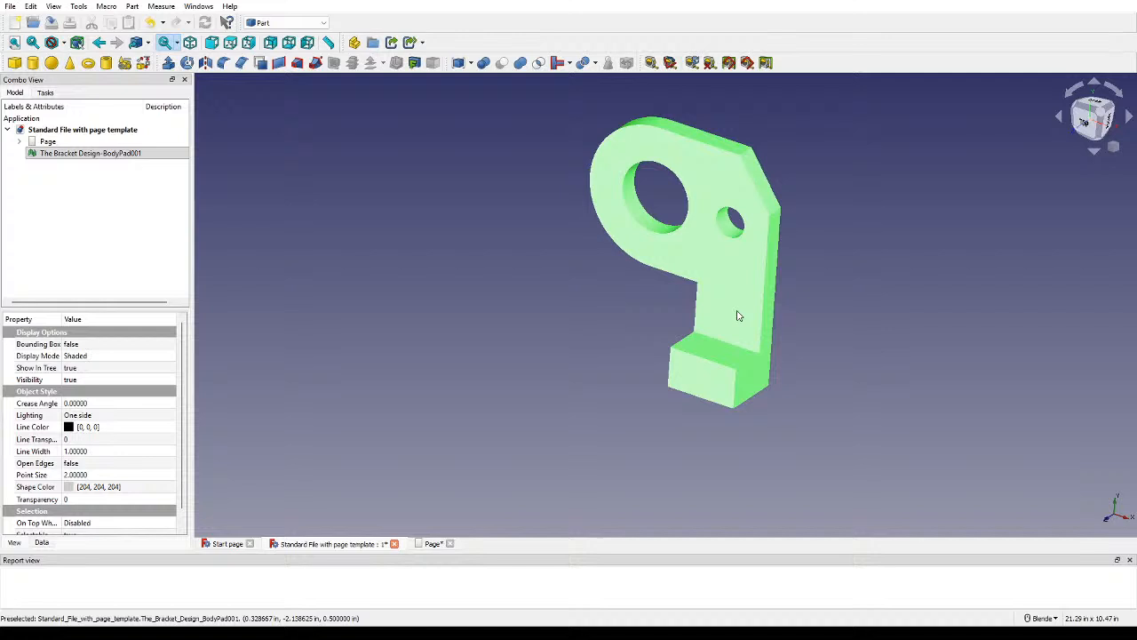
{"action": "left_click", "coordinate": [560, 292]}
{"action": "left_click", "coordinate": [692, 279]}
{"action": "left_click", "coordinate": [461, 415]}
{"action": "left_click", "coordinate": [91, 157]}
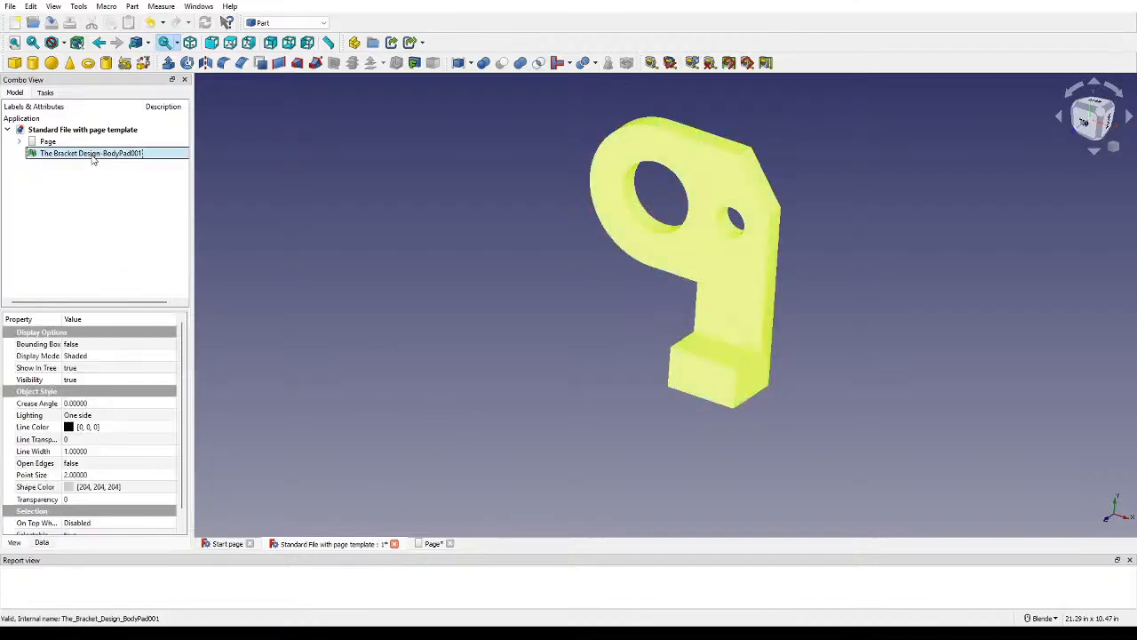
{"action": "key", "text": "Delete"}
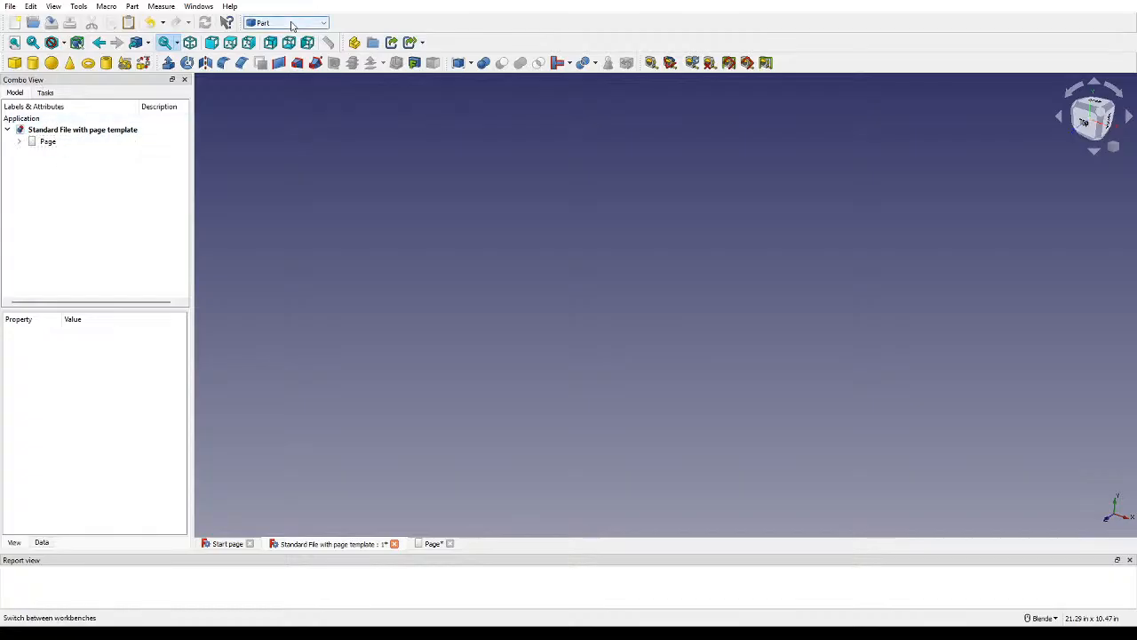
Step: Create a new body in the Part Design workbench with an empty sketch on the XZ plane
{"action": "left_click", "coordinate": [274, 129]}
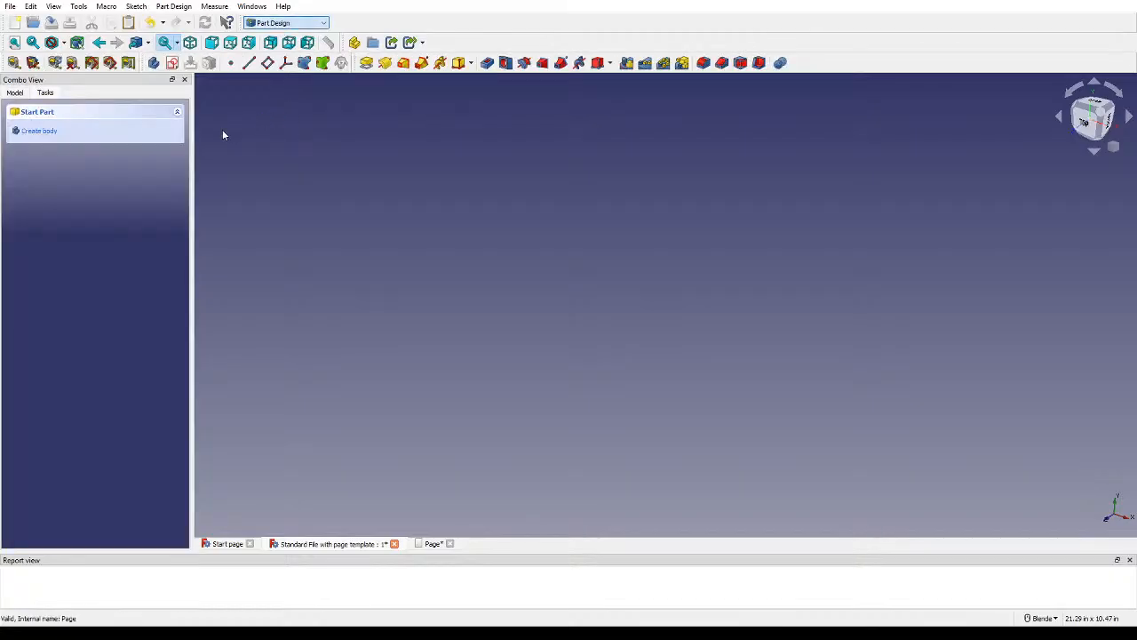
{"action": "left_click", "coordinate": [53, 137]}
{"action": "left_click", "coordinate": [40, 131]}
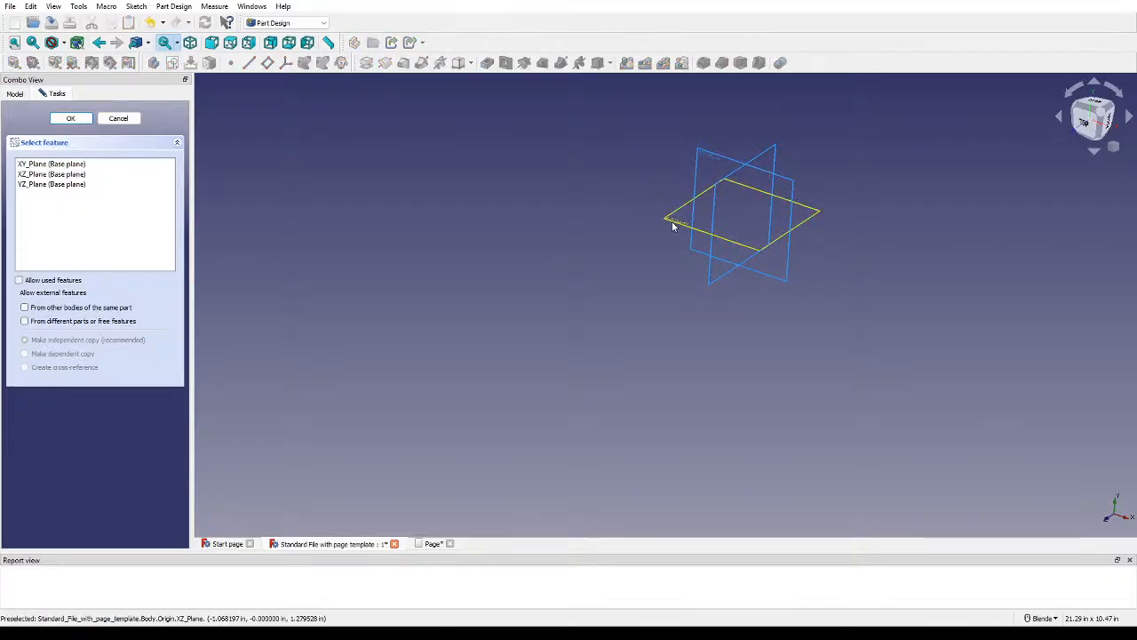
{"action": "left_click", "coordinate": [672, 226]}
{"action": "left_click", "coordinate": [86, 119]}
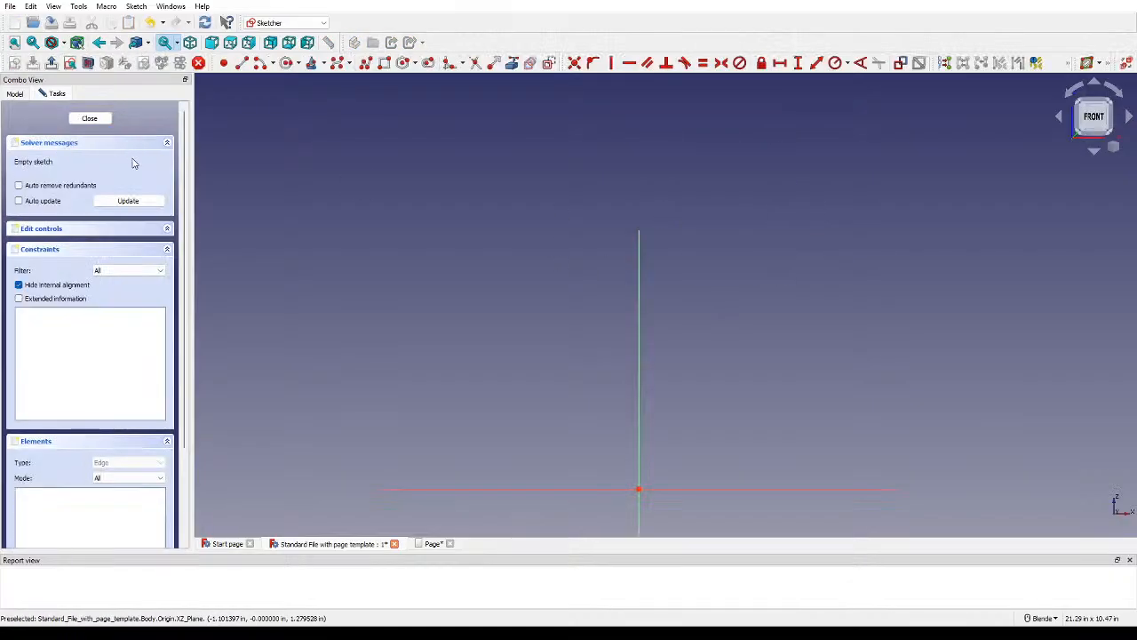
{"action": "left_click", "coordinate": [88, 118]}
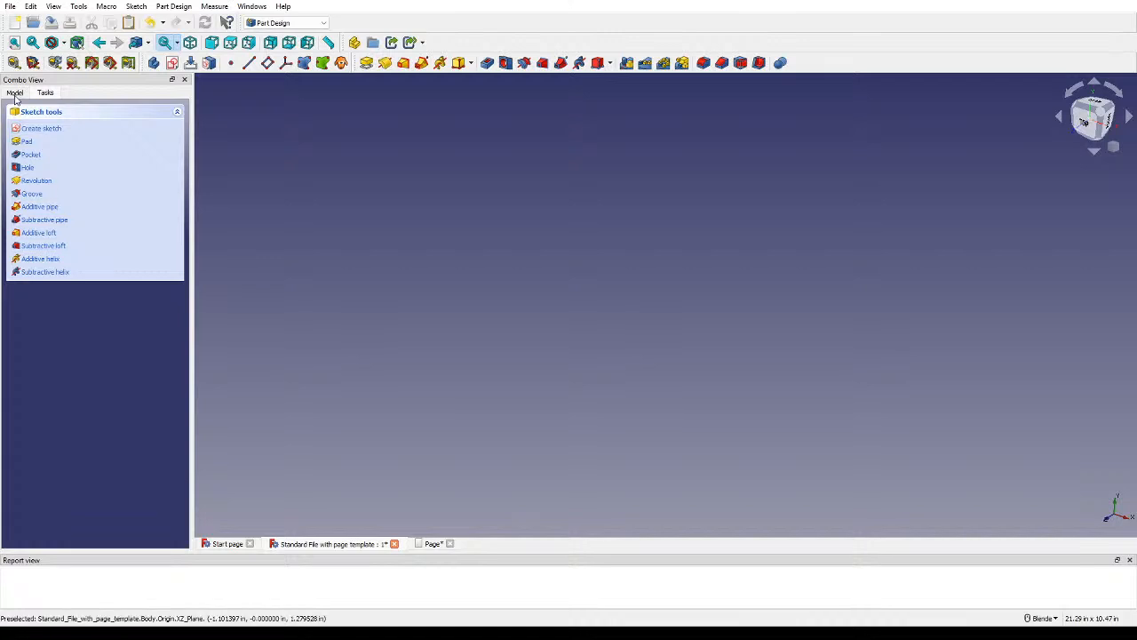
Step: Expand the body in the model tree and paste the copied bracket profile sketch into the document
{"action": "left_click", "coordinate": [15, 95]}
{"action": "left_click", "coordinate": [86, 233]}
{"action": "double_click", "coordinate": [45, 154]}
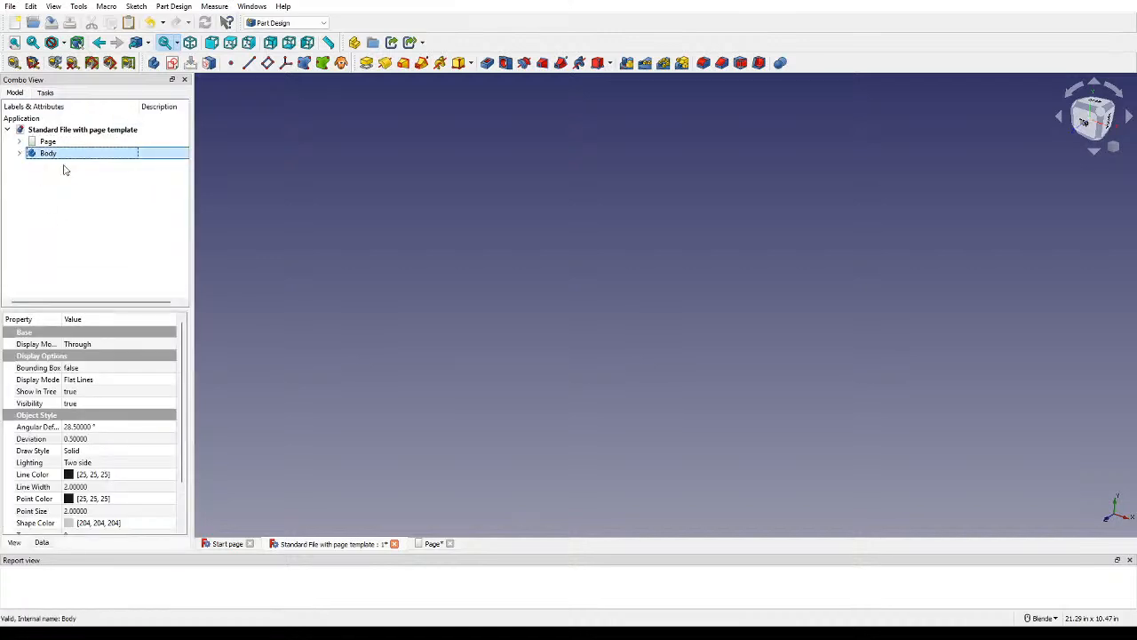
{"action": "left_click", "coordinate": [78, 229]}
{"action": "left_click", "coordinate": [27, 153]}
{"action": "left_click", "coordinate": [63, 203]}
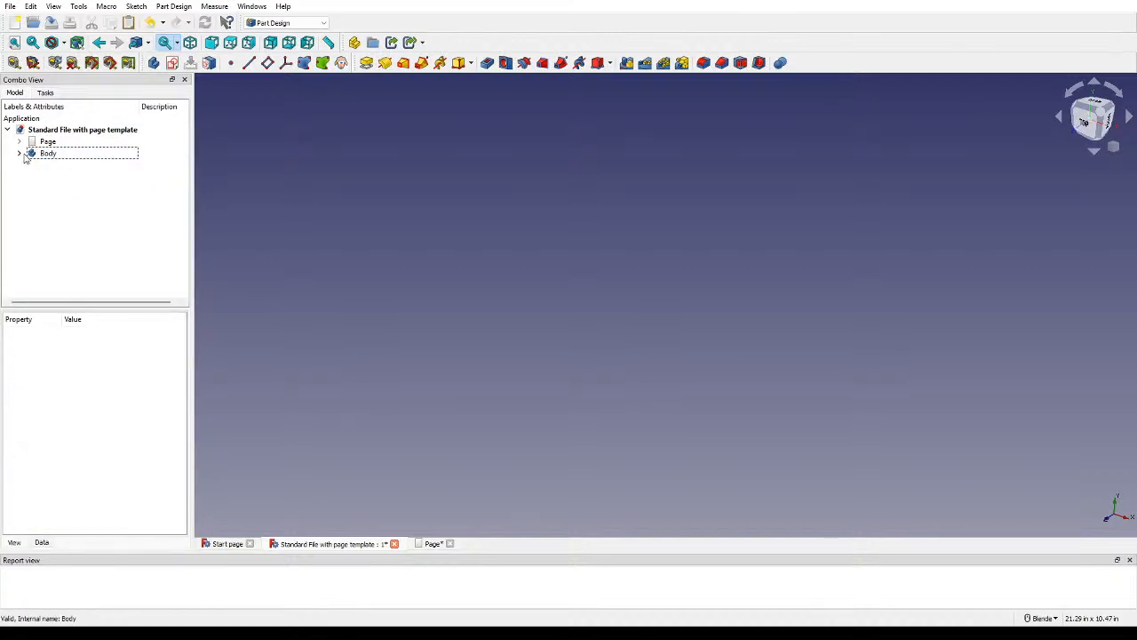
{"action": "left_click", "coordinate": [20, 153]}
{"action": "key", "text": "ctrl+v"}
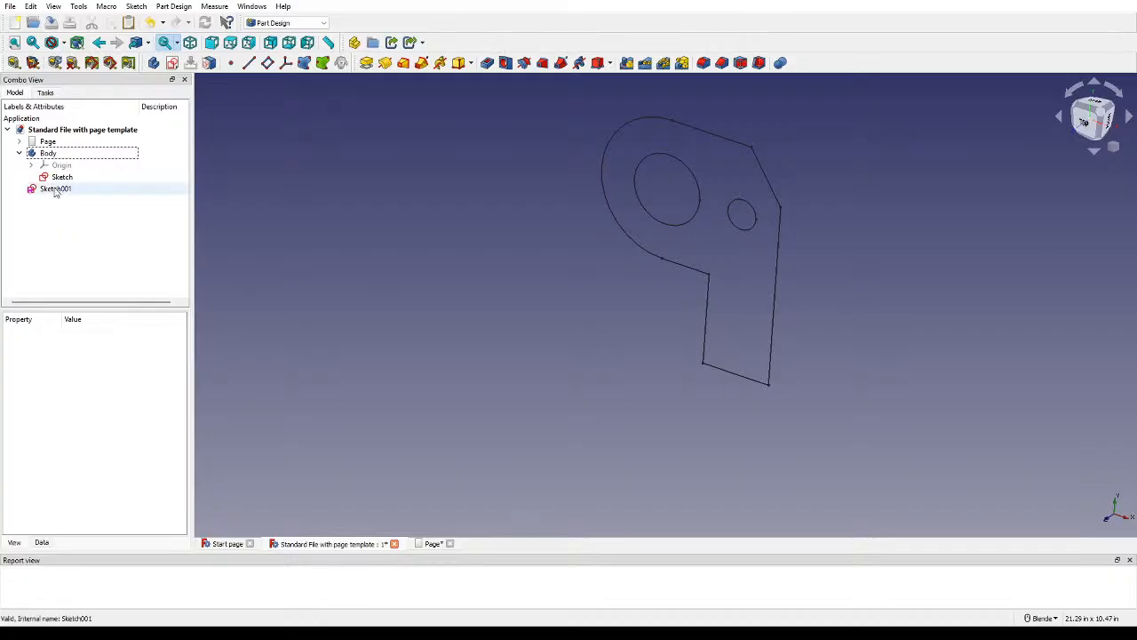
Step: Delete the body's empty sketch and move the pasted bracket sketch into the body
{"action": "left_click", "coordinate": [62, 177]}
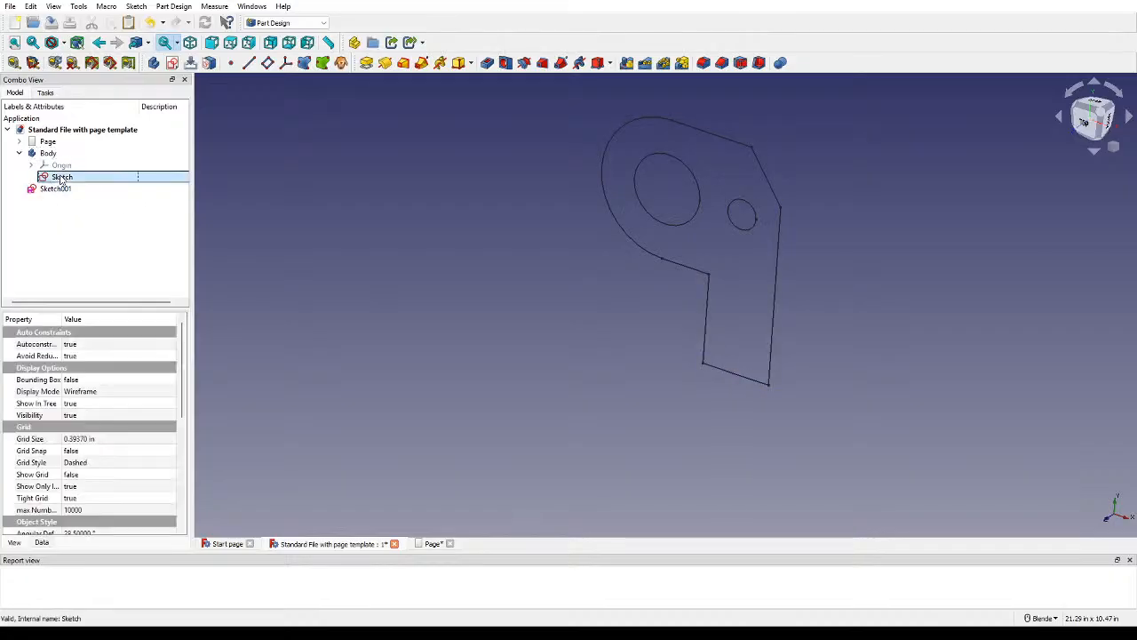
{"action": "key", "text": "Delete"}
{"action": "mouse_move", "coordinate": [55, 181]}
{"action": "left_mouse_down"}
{"action": "mouse_move", "coordinate": [50, 156]}
{"action": "mouse_move", "coordinate": [64, 154]}
{"action": "left_mouse_up"}
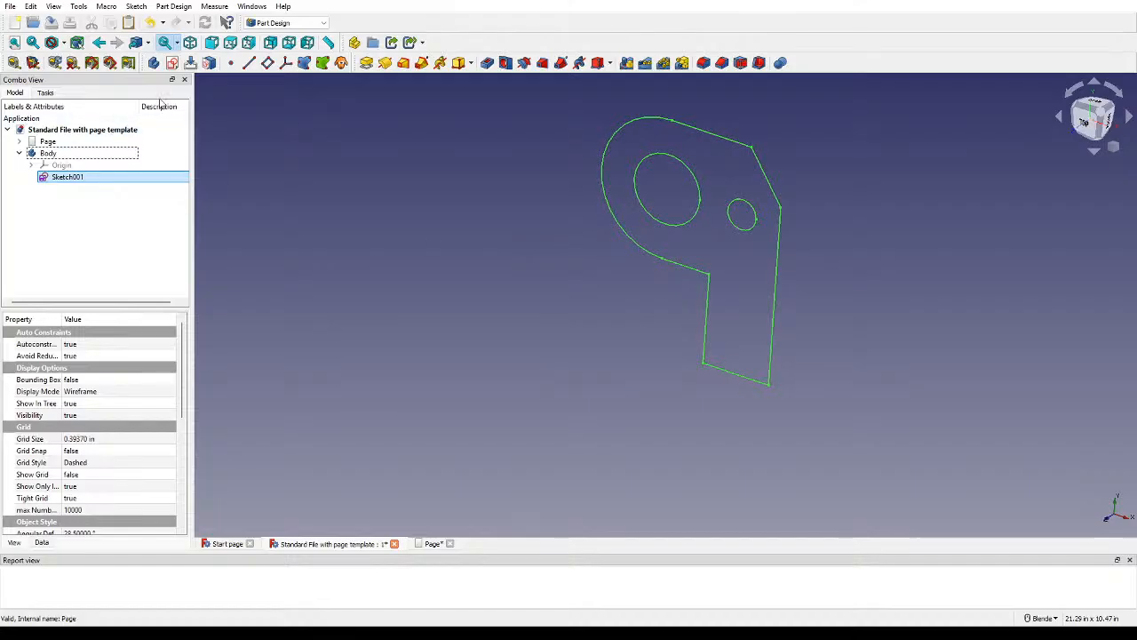
Step: Pad the bracket sketch to a length of 0.4 in
{"action": "left_click", "coordinate": [364, 64]}
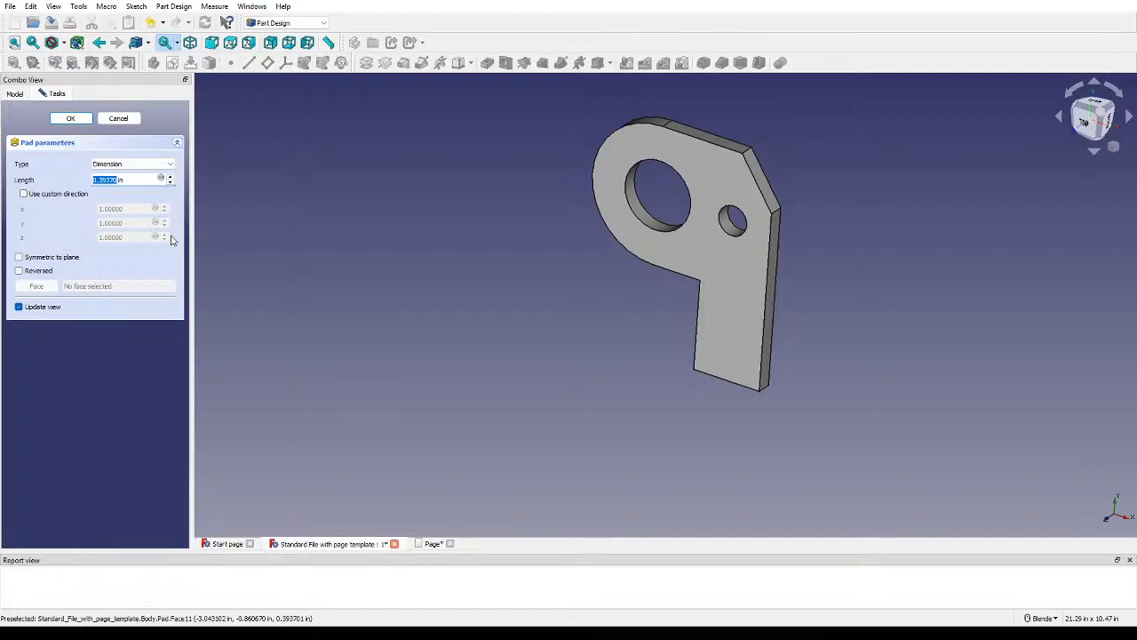
{"action": "type", "text": "0."}
{"action": "key", "text": "Return"}
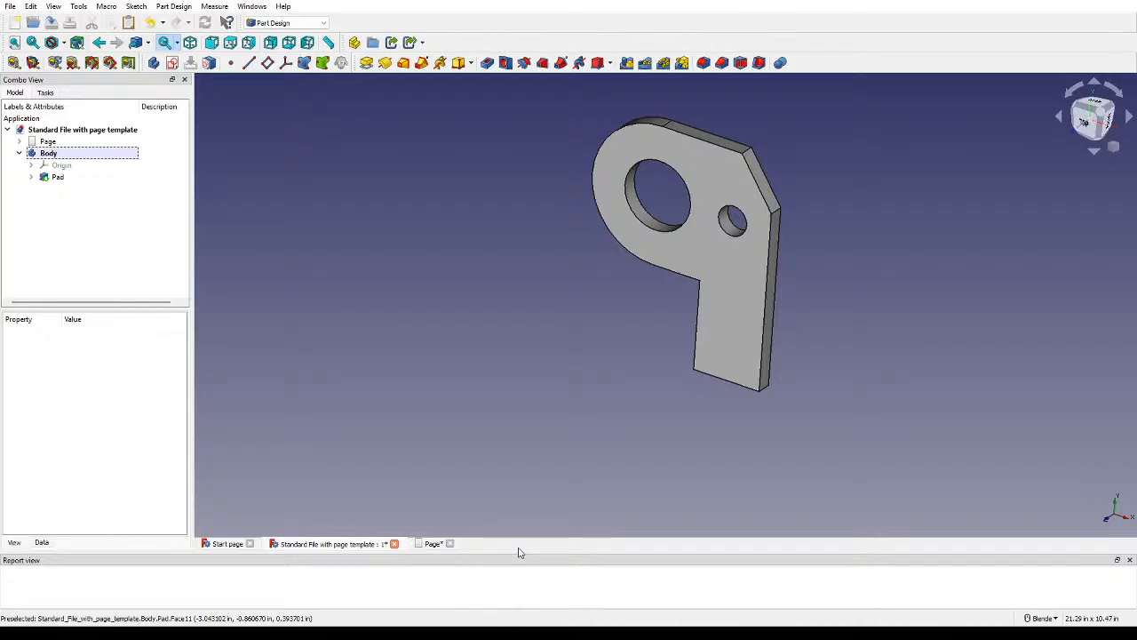
Step: Open the drawing page and examine the fields of its title block
{"action": "key", "text": "alt+Tab"}
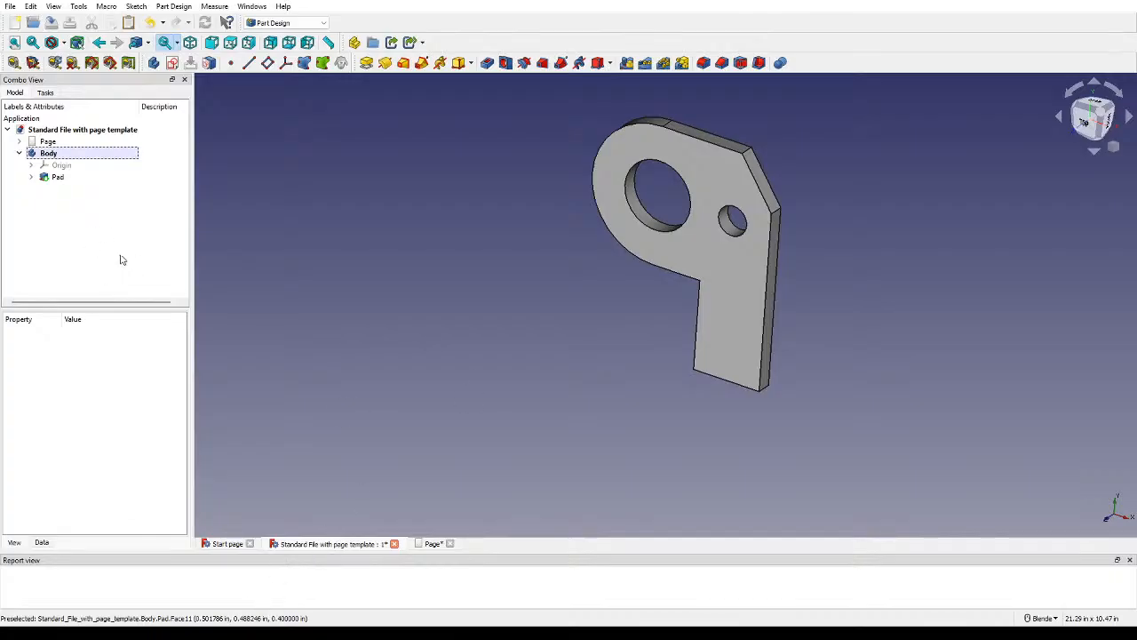
{"action": "left_click", "coordinate": [433, 544]}
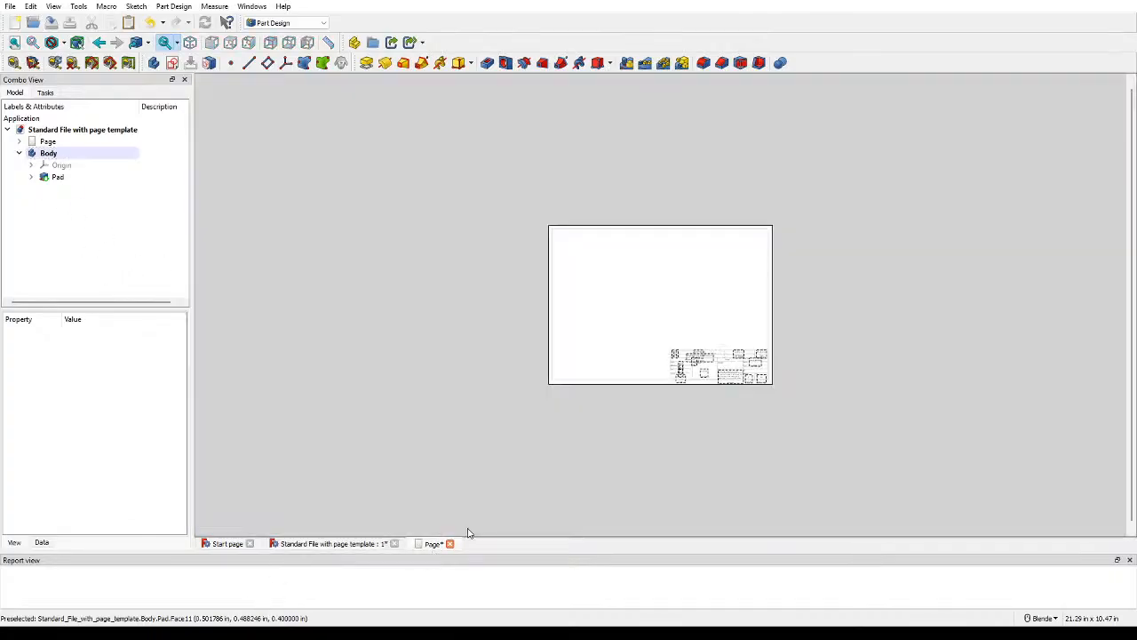
{"action": "scroll", "coordinate": [716, 382], "scroll_direction": "up", "scroll_amount": 5}
{"action": "scroll", "coordinate": [708, 397], "scroll_direction": "up", "scroll_amount": 8}
{"action": "middle_click_drag", "start_coordinate": [708, 397], "coordinate": [555, 339], "text": "shift"}
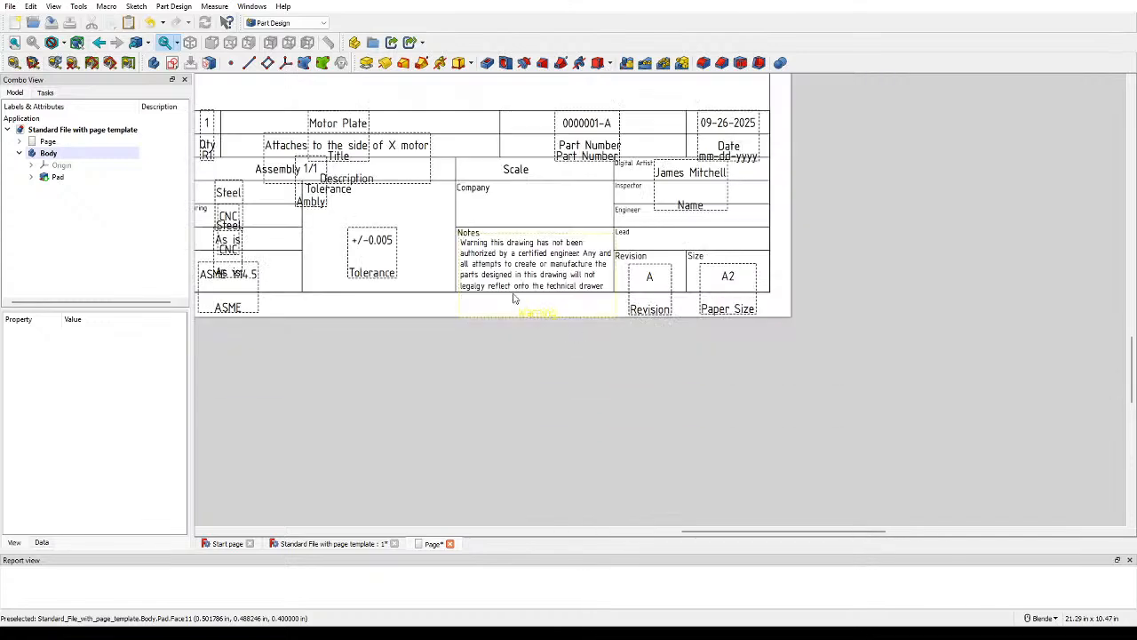
{"action": "middle_click_drag", "start_coordinate": [504, 260], "coordinate": [747, 390], "text": "shift"}
{"action": "scroll", "coordinate": [605, 335], "scroll_direction": "up", "scroll_amount": 1}
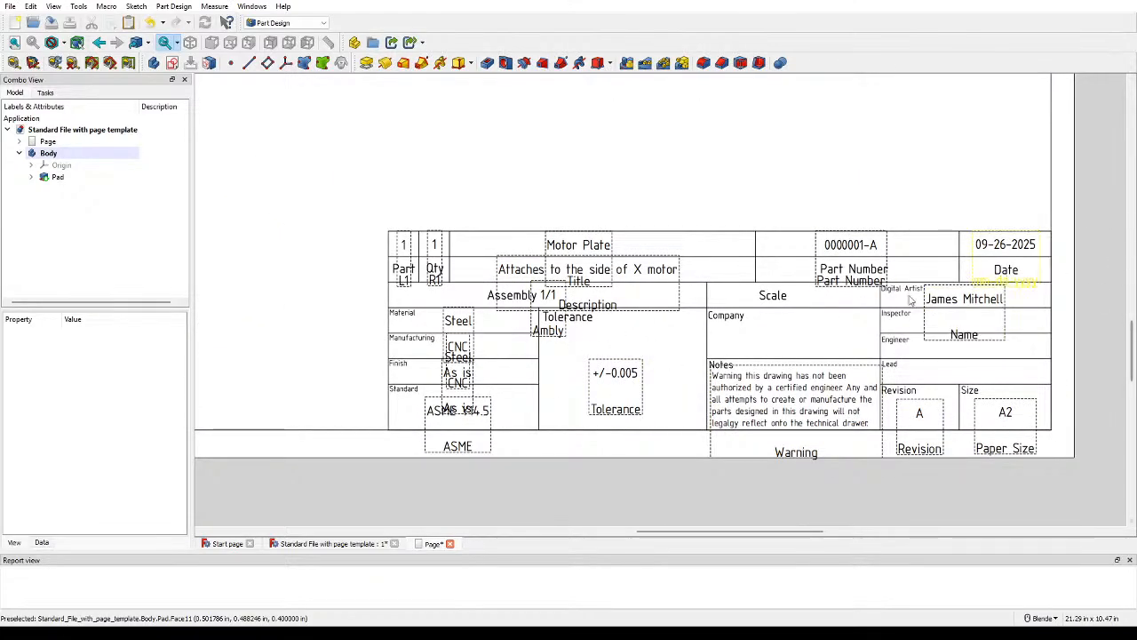
Step: Examine the whole template sheet on the drawing page, including its border, title block and warning note
{"action": "scroll", "coordinate": [558, 325], "scroll_direction": "down", "scroll_amount": 7}
{"action": "middle_click_drag", "start_coordinate": [482, 254], "coordinate": [725, 350], "text": "shift"}
{"action": "scroll", "coordinate": [645, 306], "scroll_direction": "down", "scroll_amount": 4}
{"action": "middle_click_drag", "start_coordinate": [649, 293], "coordinate": [594, 335], "text": "shift"}
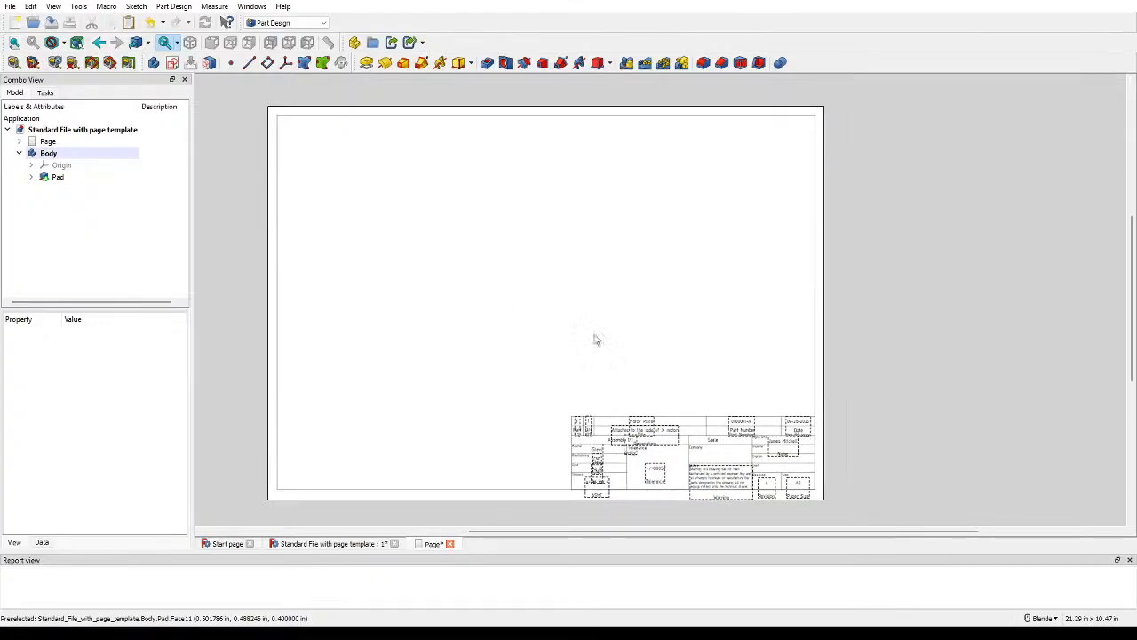
{"action": "scroll", "coordinate": [595, 335], "scroll_direction": "up", "scroll_amount": 1}
{"action": "middle_click_drag", "start_coordinate": [663, 412], "coordinate": [506, 226], "text": "shift"}
{"action": "scroll", "coordinate": [542, 266], "scroll_direction": "up", "scroll_amount": 3}
{"action": "scroll", "coordinate": [512, 307], "scroll_direction": "up", "scroll_amount": 3}
{"action": "middle_click_drag", "start_coordinate": [494, 317], "coordinate": [628, 277], "text": "shift"}
{"action": "scroll", "coordinate": [647, 279], "scroll_direction": "down", "scroll_amount": 2}
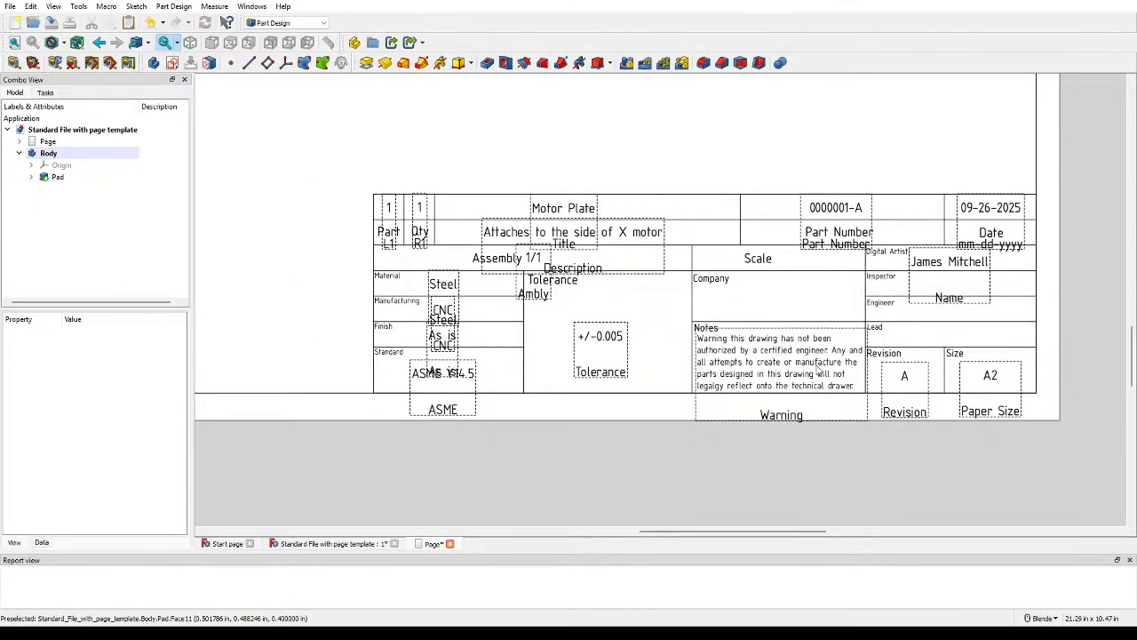
{"action": "scroll", "coordinate": [637, 350], "scroll_direction": "down", "scroll_amount": 3}
{"action": "middle_click_drag", "start_coordinate": [638, 350], "coordinate": [630, 363], "text": "shift"}
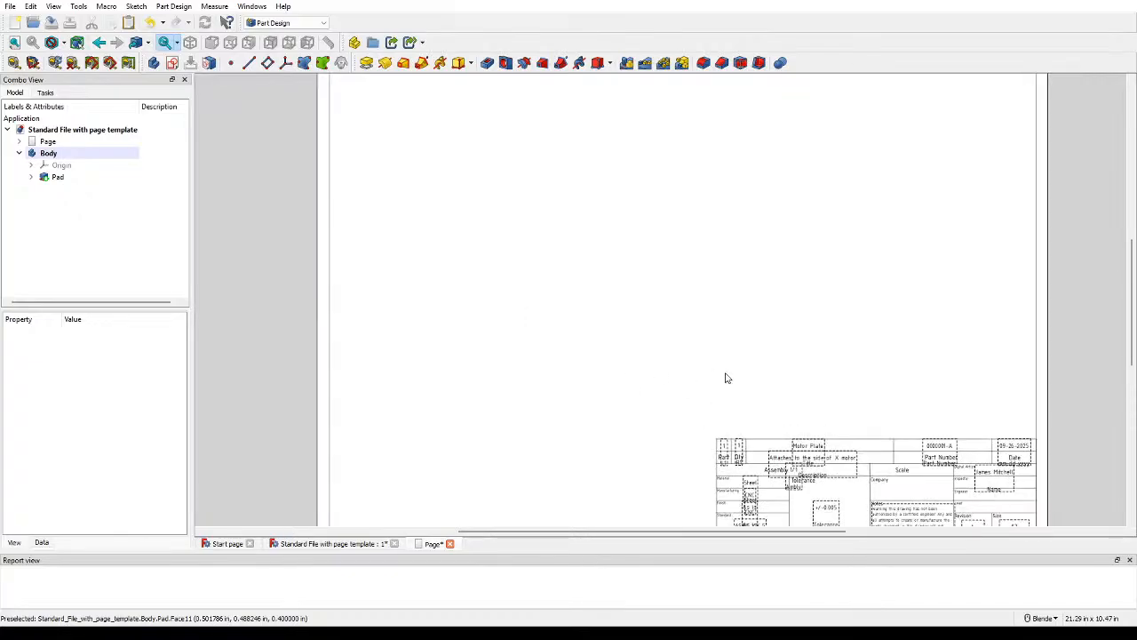
{"action": "scroll", "coordinate": [772, 403], "scroll_direction": "down", "scroll_amount": 1}
{"action": "middle_click_drag", "start_coordinate": [739, 369], "coordinate": [646, 335], "text": "shift"}
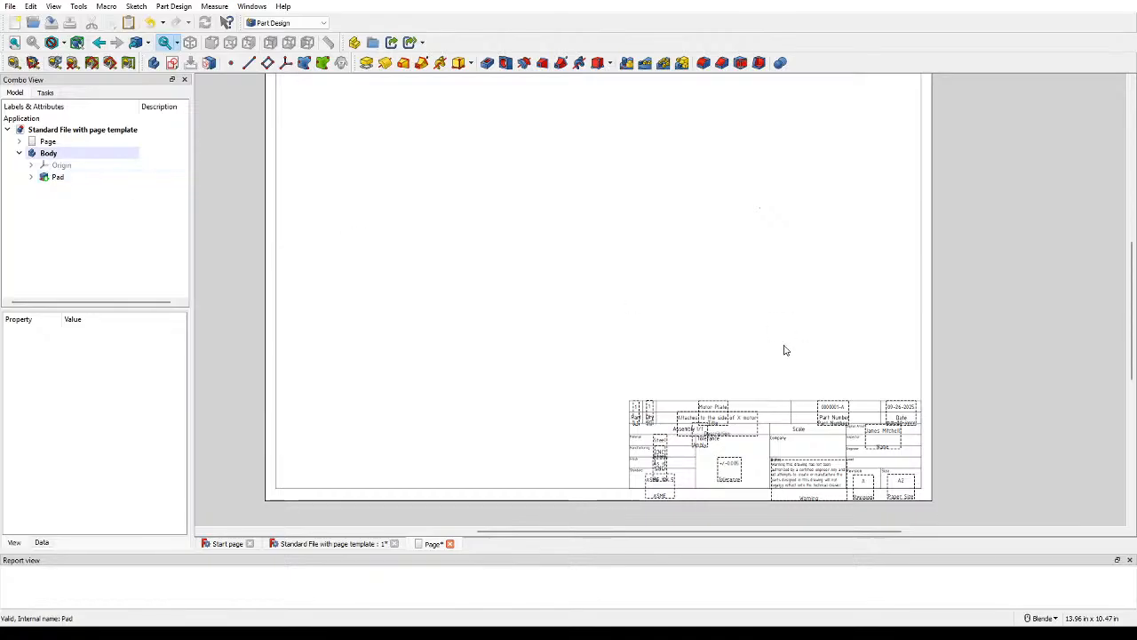
{"action": "scroll", "coordinate": [637, 294], "scroll_direction": "down", "scroll_amount": 1}
{"action": "middle_click_drag", "start_coordinate": [636, 294], "coordinate": [624, 344], "text": "shift"}
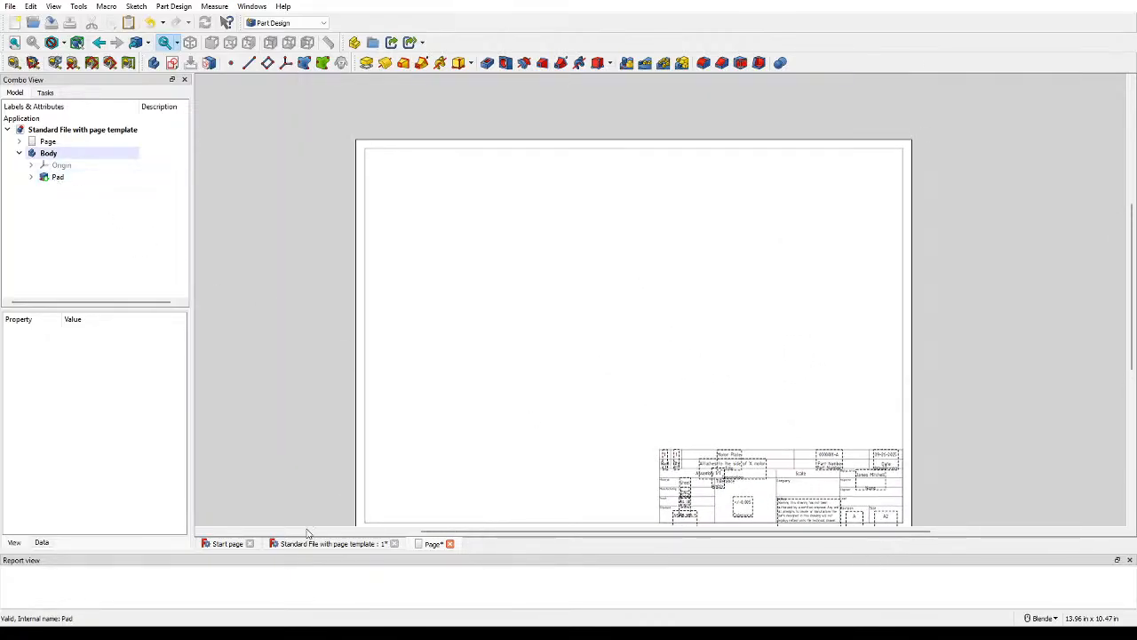
Step: Return to the 3D model and start a new sketch on the bracket's large flat front face
{"action": "left_click", "coordinate": [335, 544]}
{"action": "left_click", "coordinate": [31, 177]}
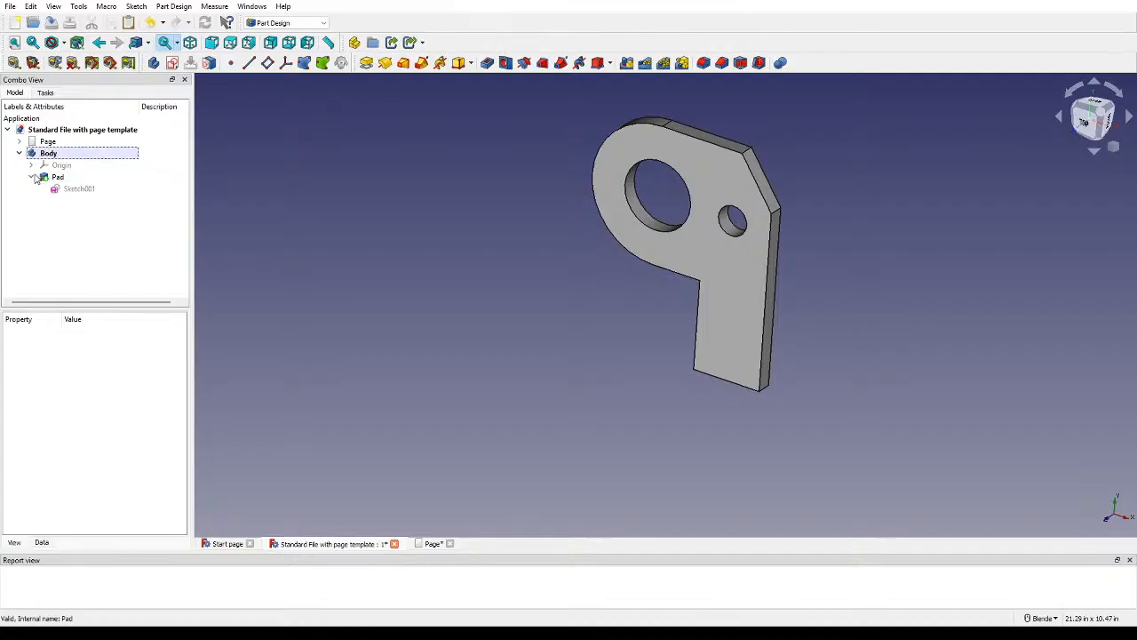
{"action": "left_click", "coordinate": [79, 188]}
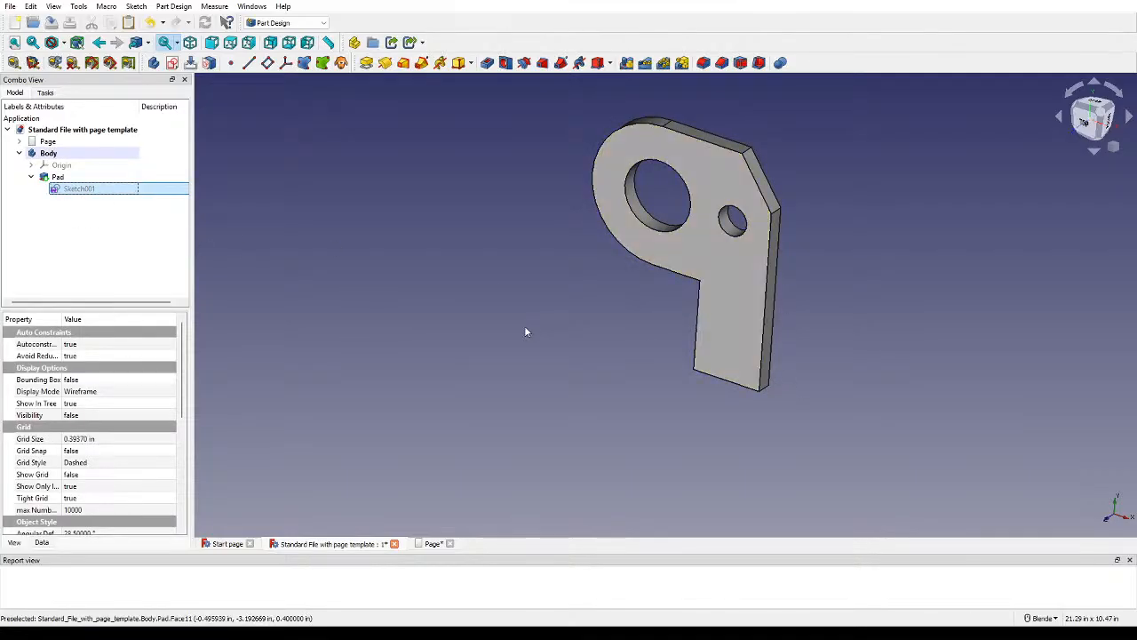
{"action": "left_click", "coordinate": [31, 177]}
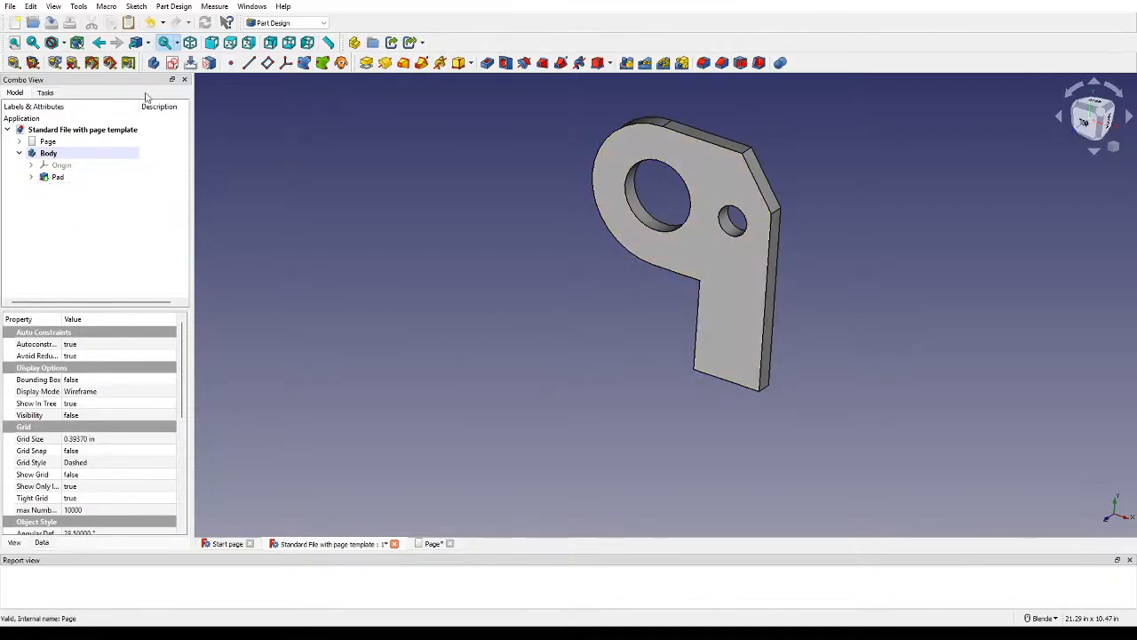
{"action": "left_click", "coordinate": [705, 267]}
{"action": "left_click", "coordinate": [173, 62]}
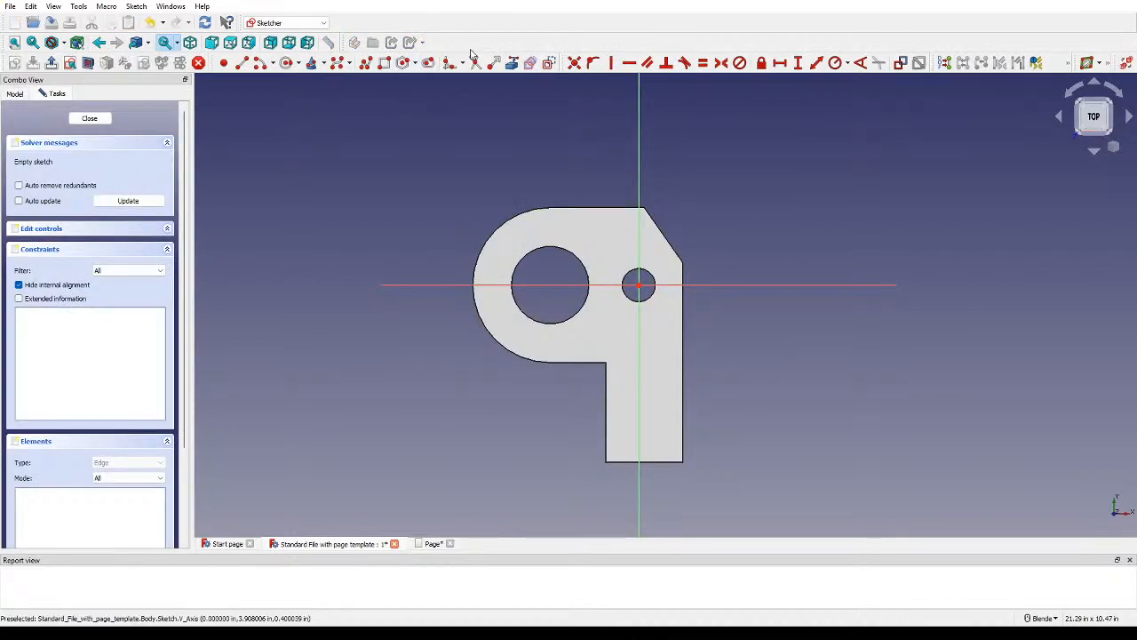
Step: Bring the leg's outer end corner and its end edge into the sketch as external geometry, and finish the sketch
{"action": "left_click", "coordinate": [682, 461]}
{"action": "scroll", "coordinate": [686, 506], "scroll_direction": "up", "scroll_amount": 2}
{"action": "scroll", "coordinate": [660, 484], "scroll_direction": "up", "scroll_amount": 2}
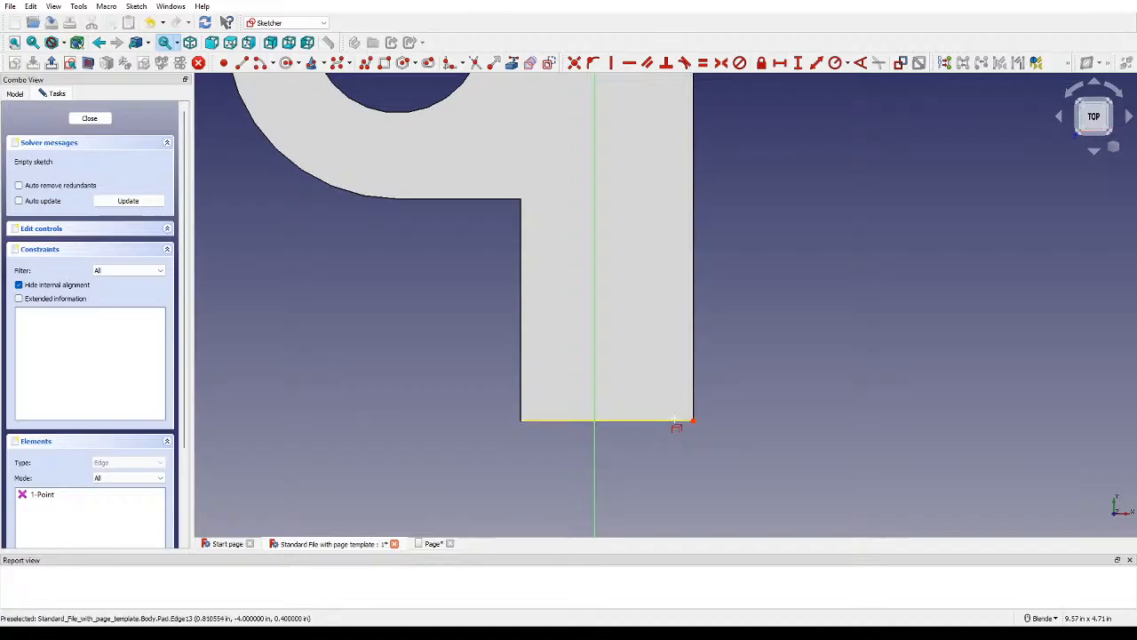
{"action": "left_click", "coordinate": [677, 421]}
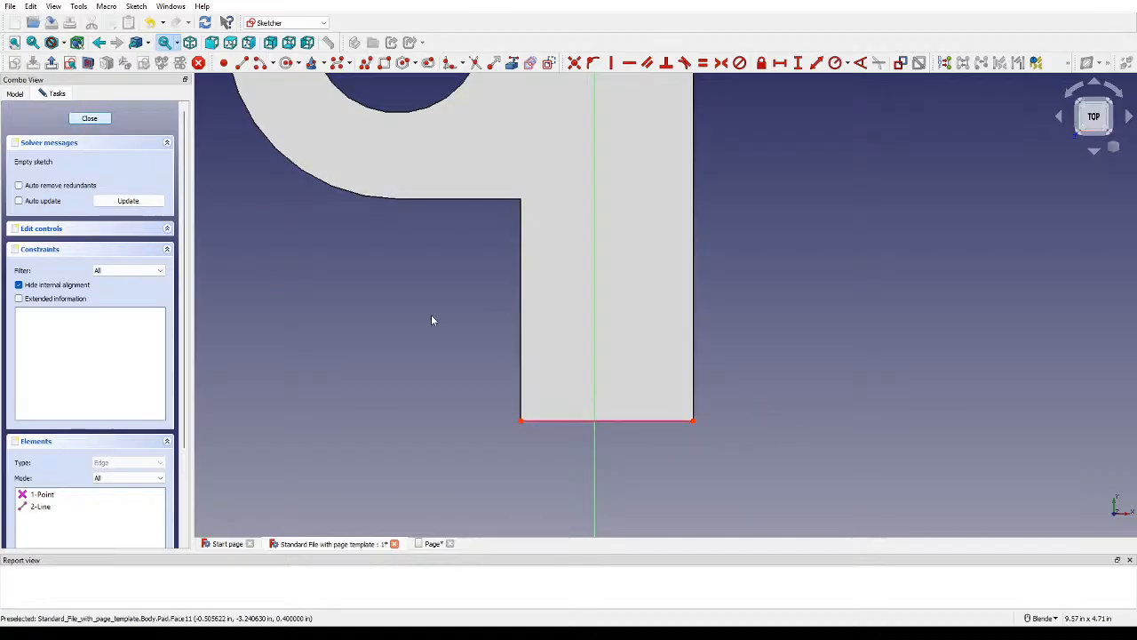
{"action": "left_click", "coordinate": [89, 118]}
Step: Reopen the new sketch and draw a rectangle about 1.72 in wide from the projected corner across the leg's lower end
{"action": "double_click", "coordinate": [80, 190]}
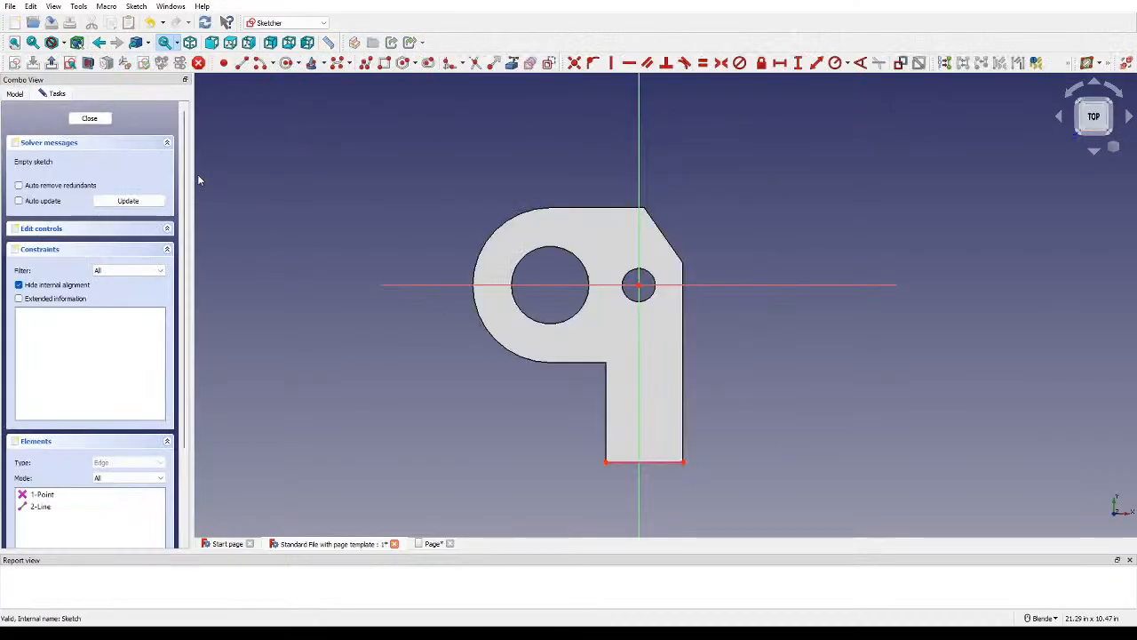
{"action": "left_click", "coordinate": [382, 64]}
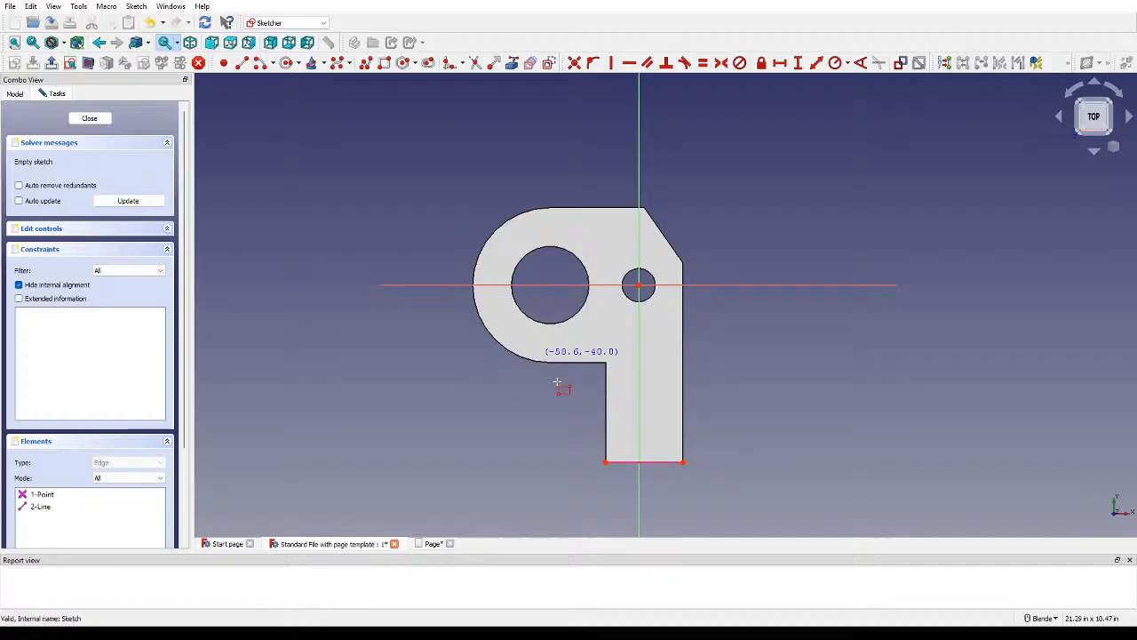
{"action": "left_click", "coordinate": [682, 462]}
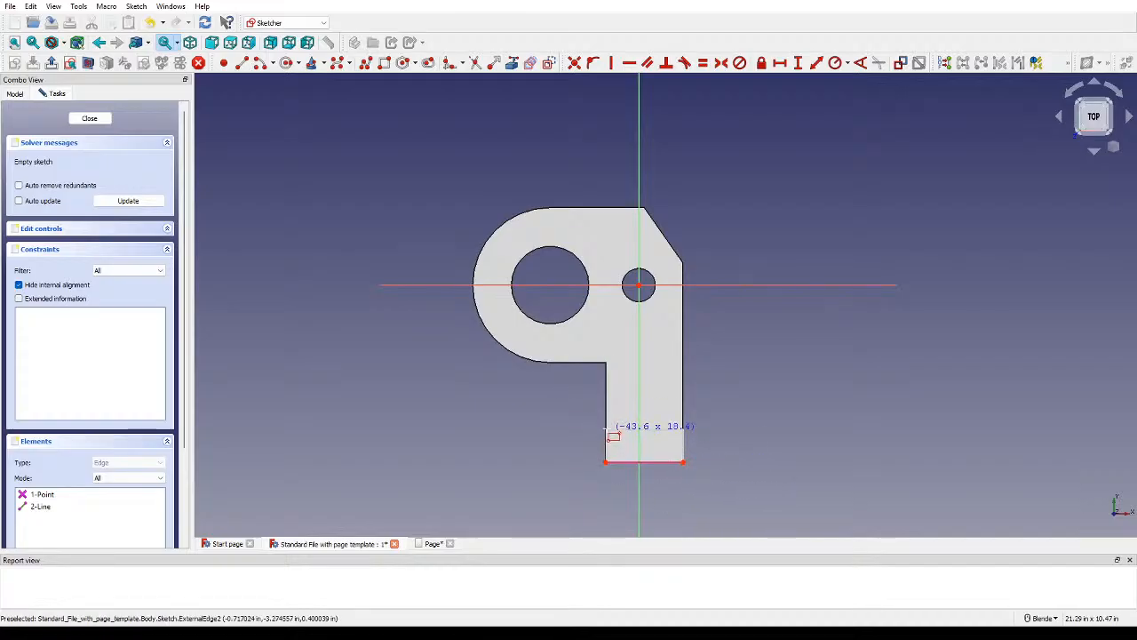
{"action": "left_click", "coordinate": [605, 427]}
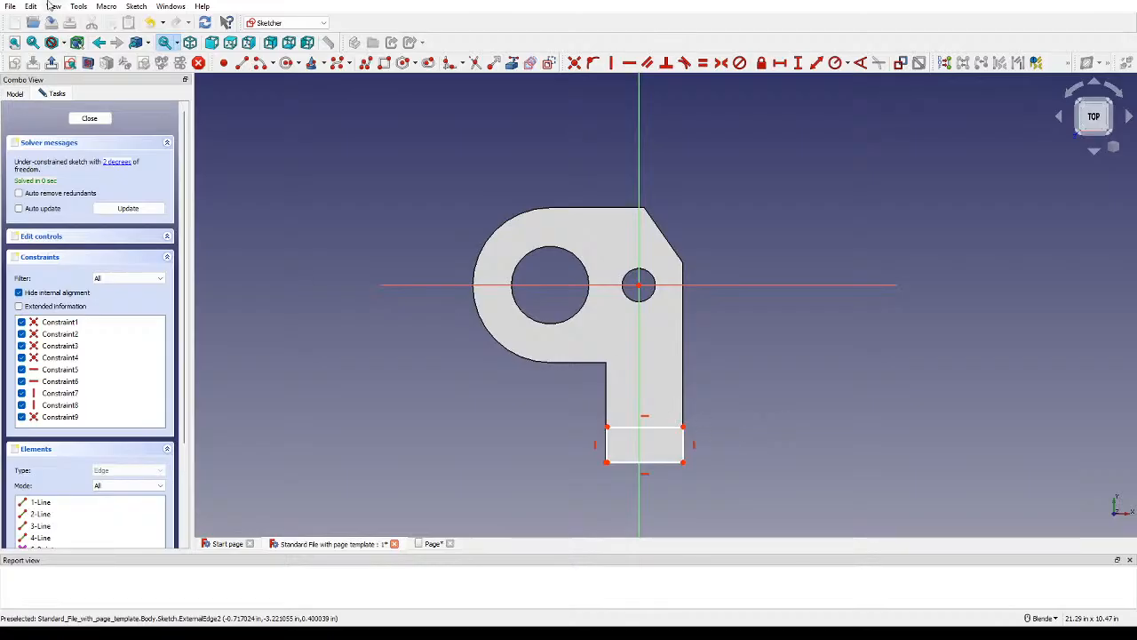
Step: Constrain the rectangle's horizontal width to 1.75 in to match the leg
{"action": "scroll", "coordinate": [643, 459], "scroll_direction": "up", "scroll_amount": 5}
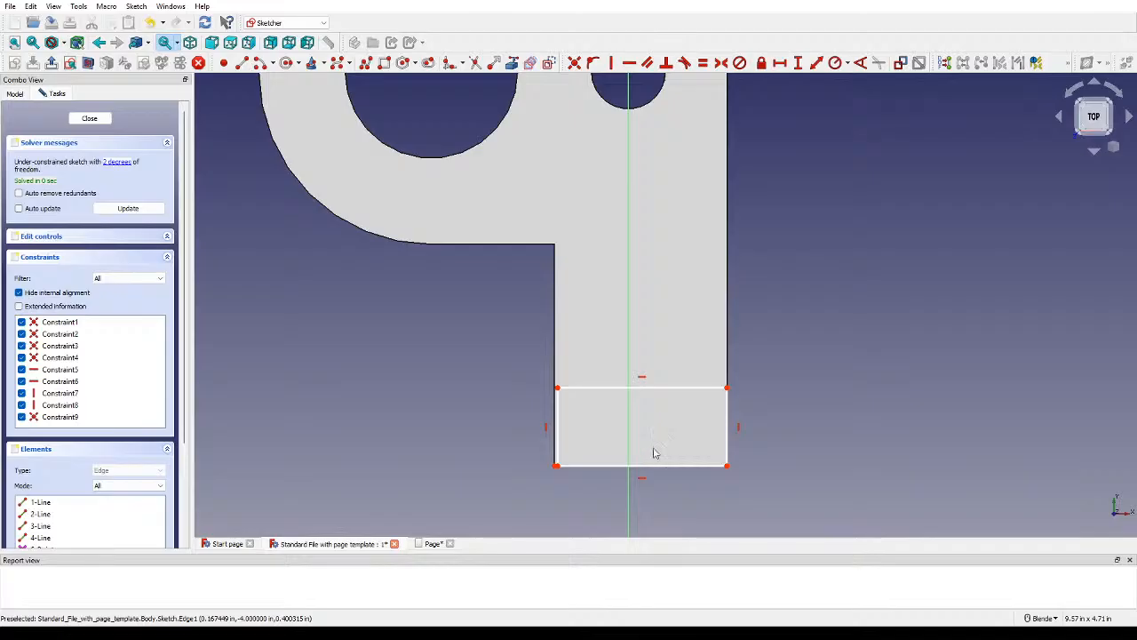
{"action": "left_click", "coordinate": [780, 62]}
{"action": "left_click", "coordinate": [666, 388]}
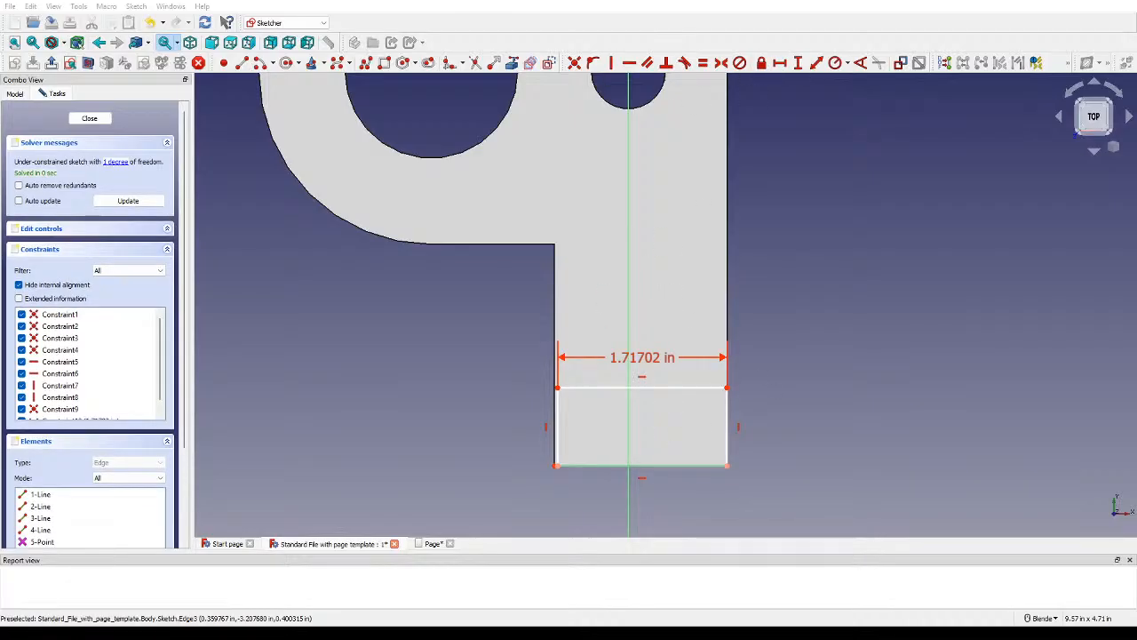
{"action": "key", "text": "Return"}
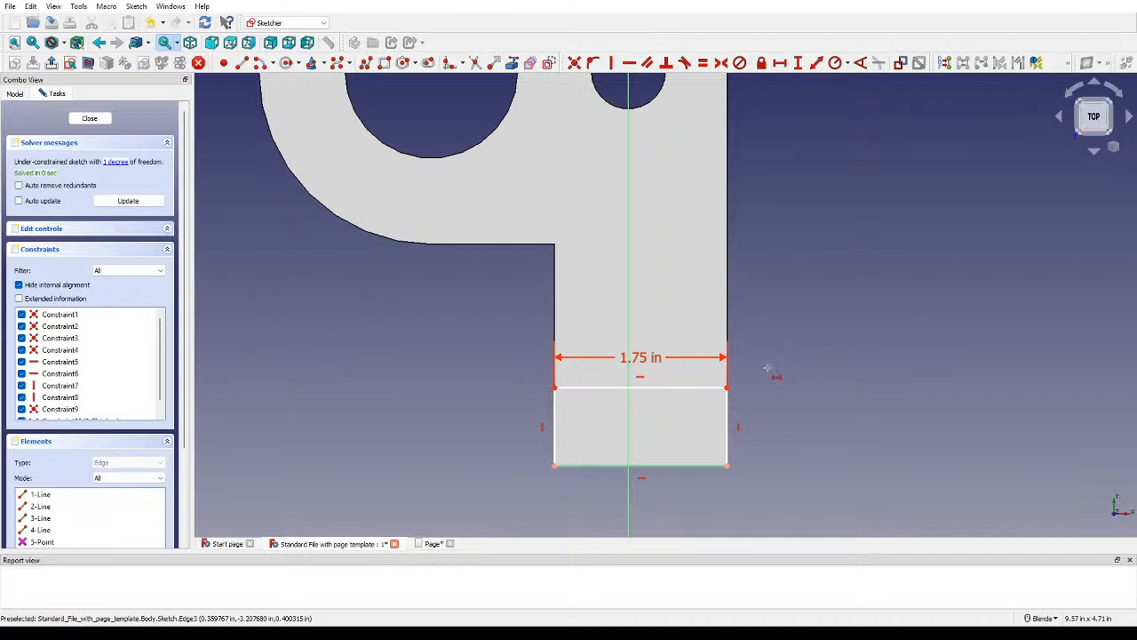
{"action": "right_click", "coordinate": [773, 409]}
Step: Add a vertical dimension to the rectangle's side and set its height to 0.75 in
{"action": "left_click_drag", "start_coordinate": [658, 389], "coordinate": [686, 404]}
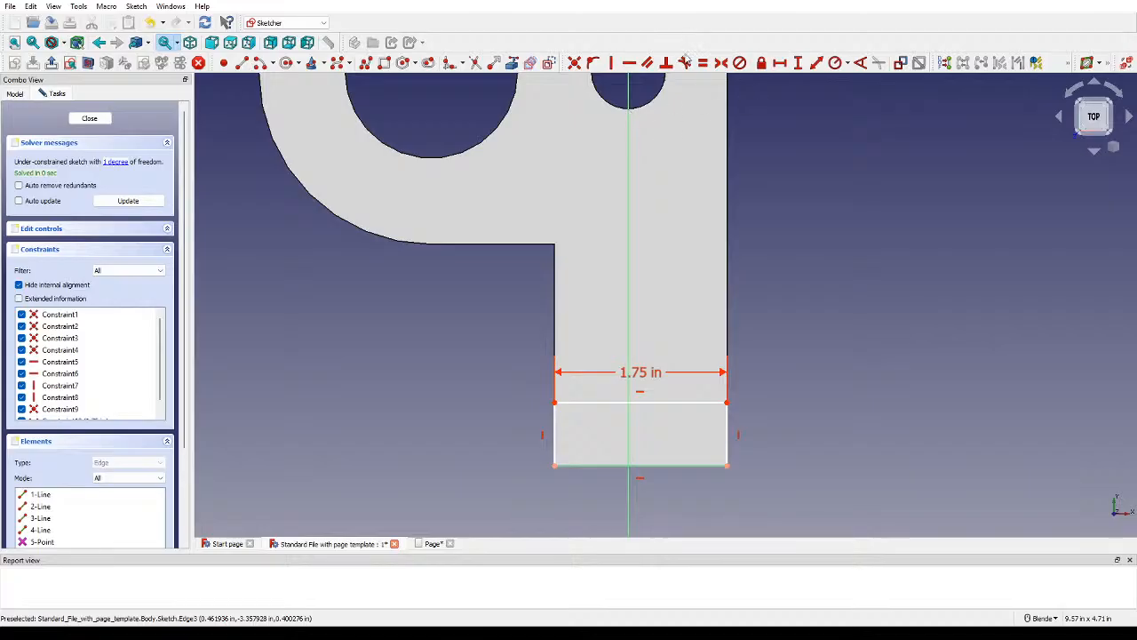
{"action": "left_click", "coordinate": [798, 62]}
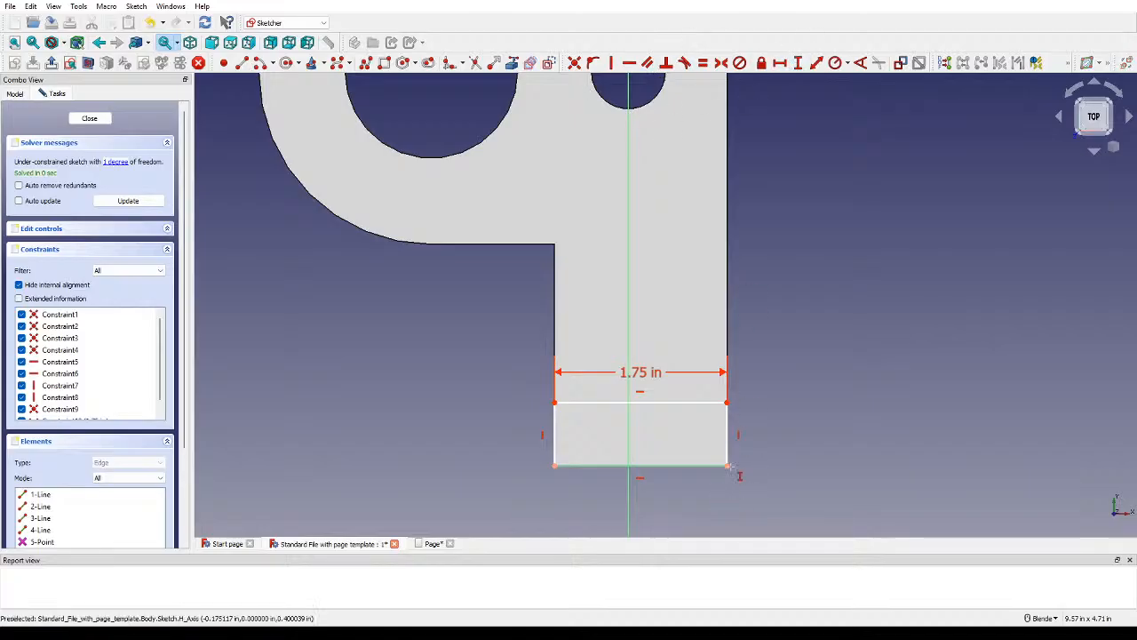
{"action": "left_click", "coordinate": [727, 448]}
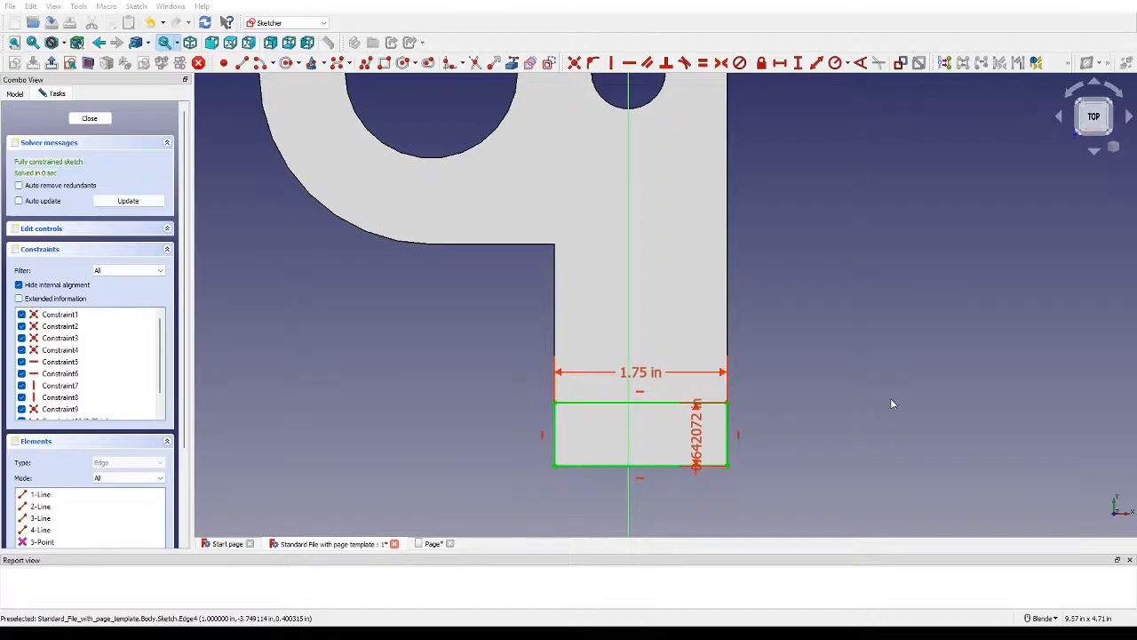
{"action": "type", "text": "0.65"}
{"action": "key", "text": "Return"}
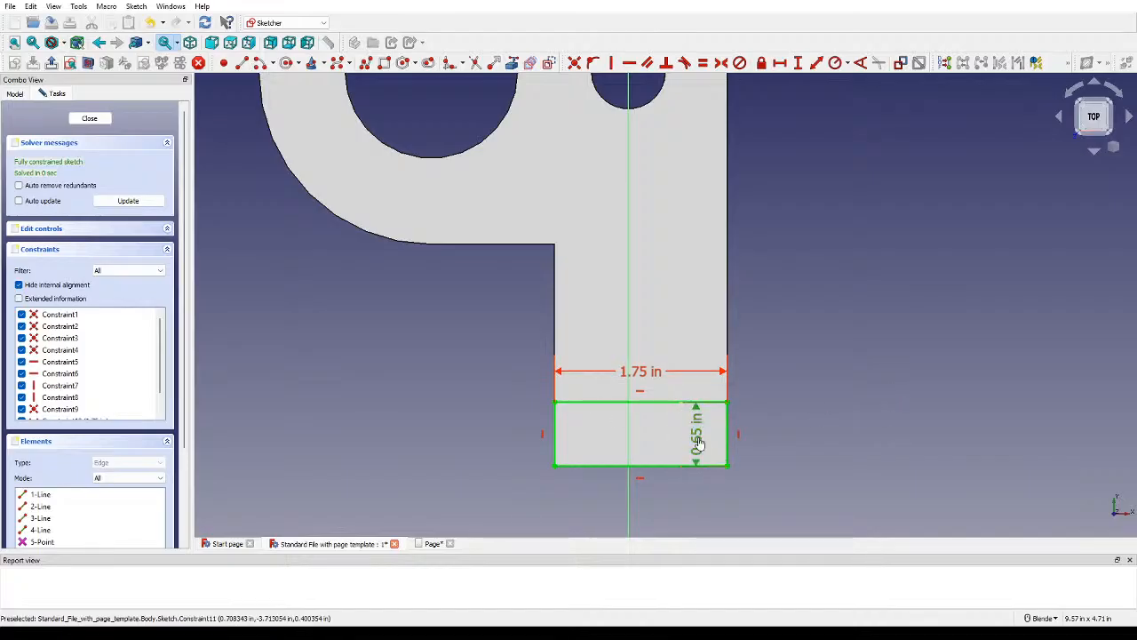
{"action": "type", "text": "0.75"}
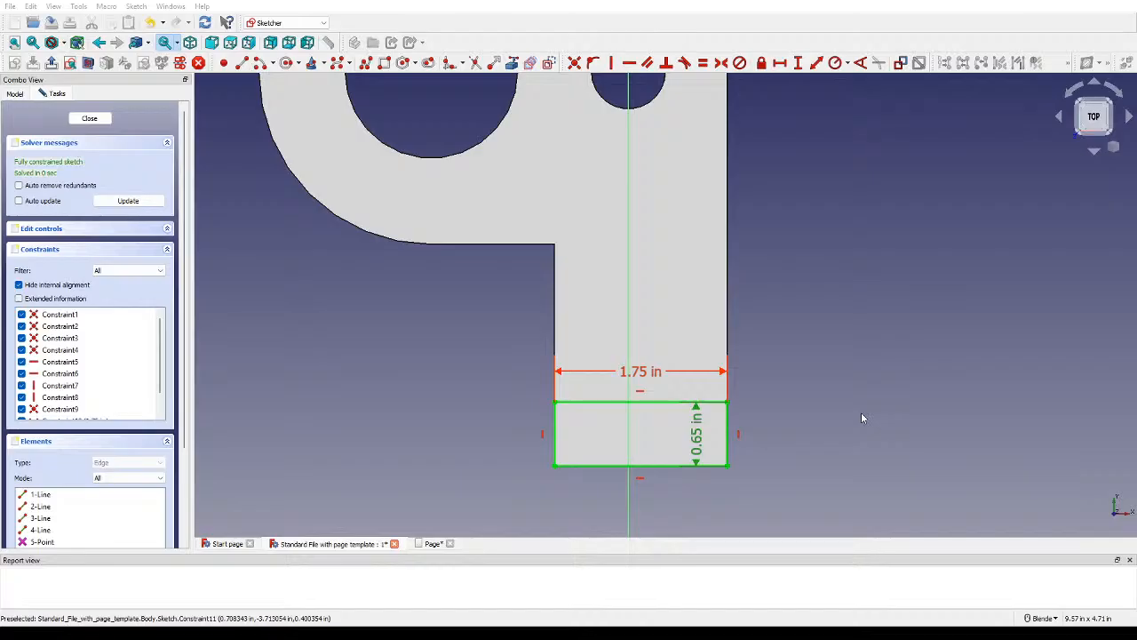
{"action": "key", "text": "Return"}
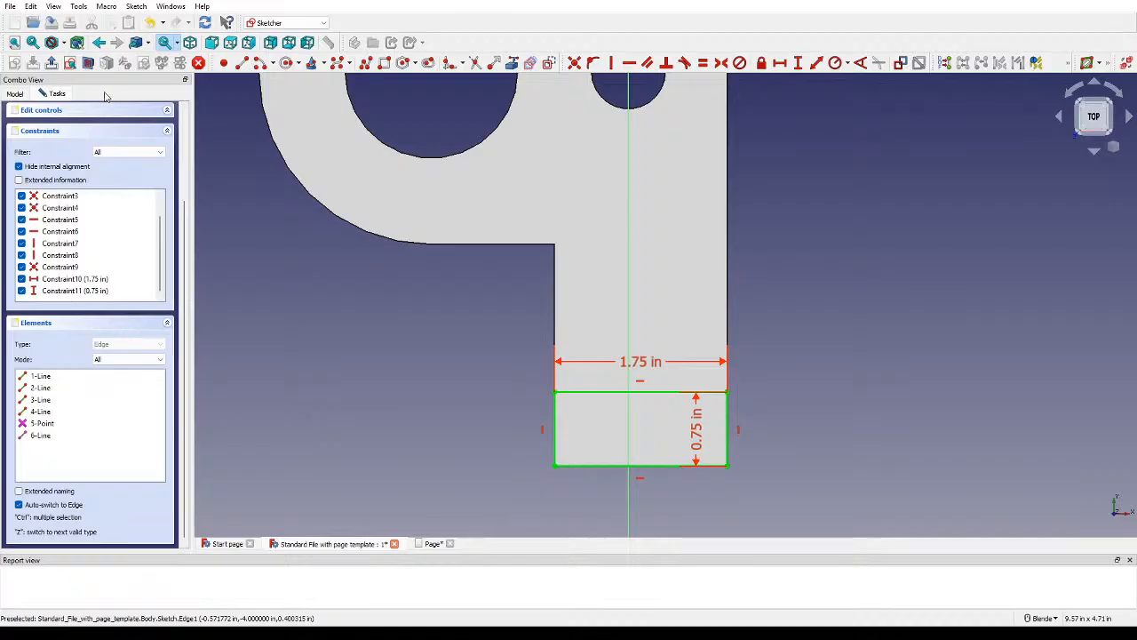
Step: Delete the bottom line's horizontal constraint and, with the line's free end pulled upward, the projected leg end edge
{"action": "scroll", "coordinate": [69, 116], "scroll_direction": "up", "scroll_amount": 3}
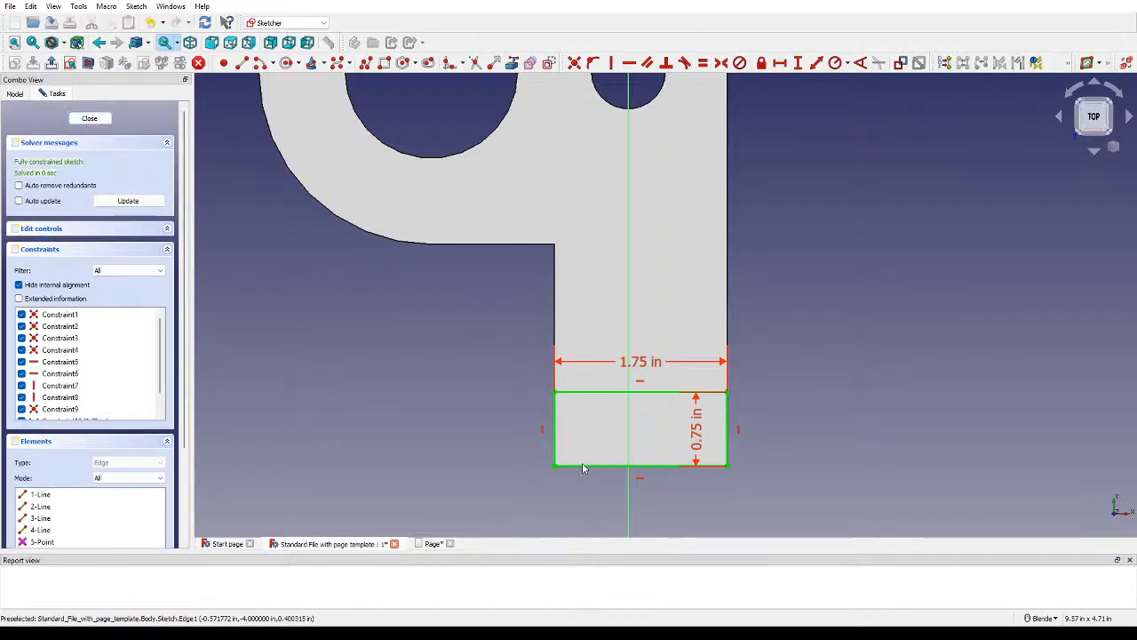
{"action": "scroll", "coordinate": [151, 391], "scroll_direction": "down", "scroll_amount": 3}
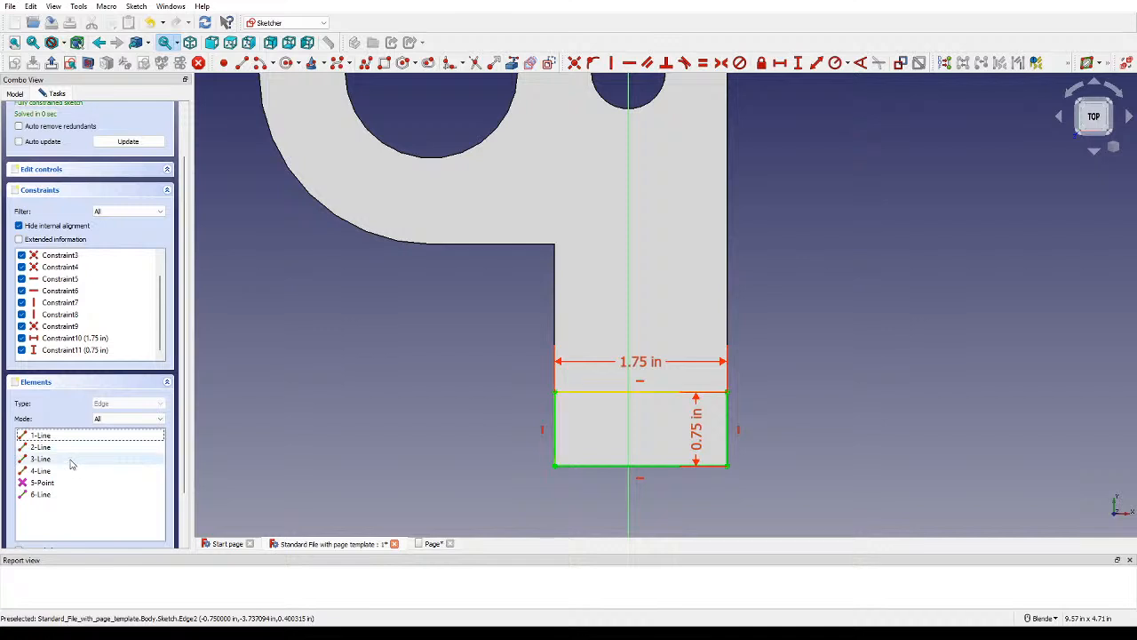
{"action": "scroll", "coordinate": [87, 308], "scroll_direction": "down", "scroll_amount": 2}
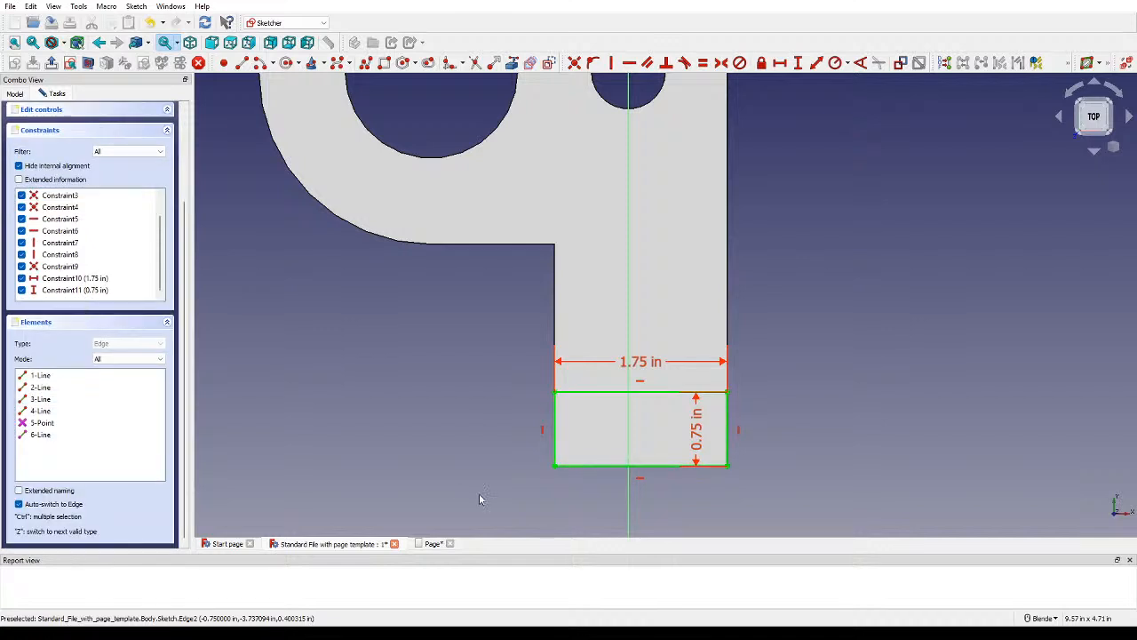
{"action": "left_click", "coordinate": [642, 480]}
{"action": "key", "text": "Delete"}
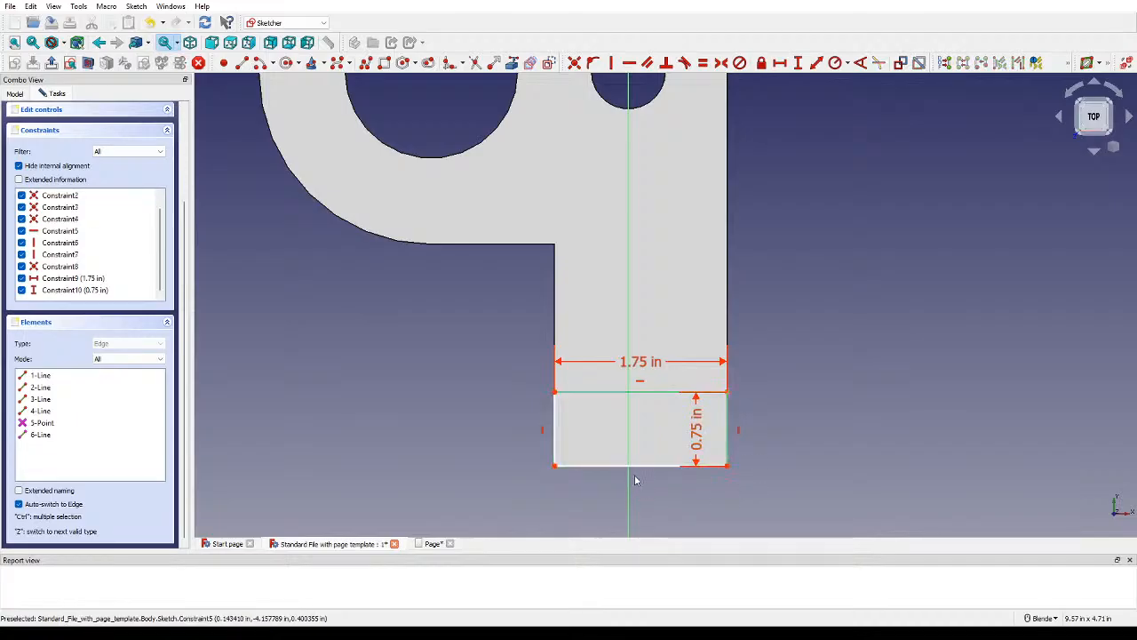
{"action": "left_click_drag", "start_coordinate": [633, 465], "coordinate": [636, 419]}
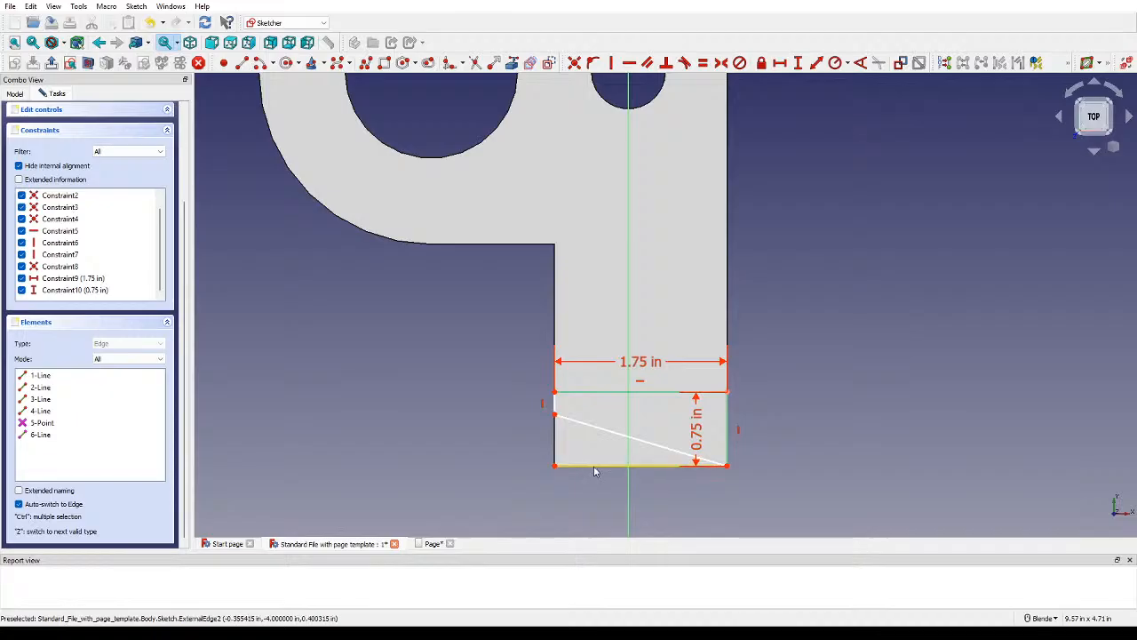
{"action": "key", "text": "Delete"}
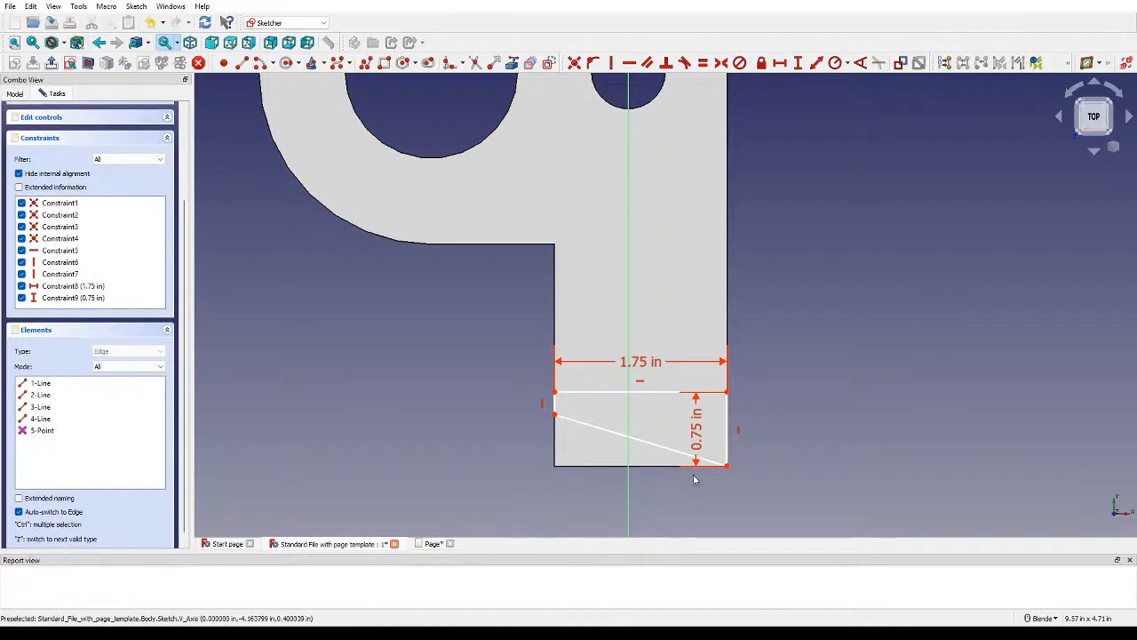
Step: Level the rectangle's bottom line with a horizontal constraint between its two endpoints, and undo a trial move of the line
{"action": "left_click", "coordinate": [555, 415]}
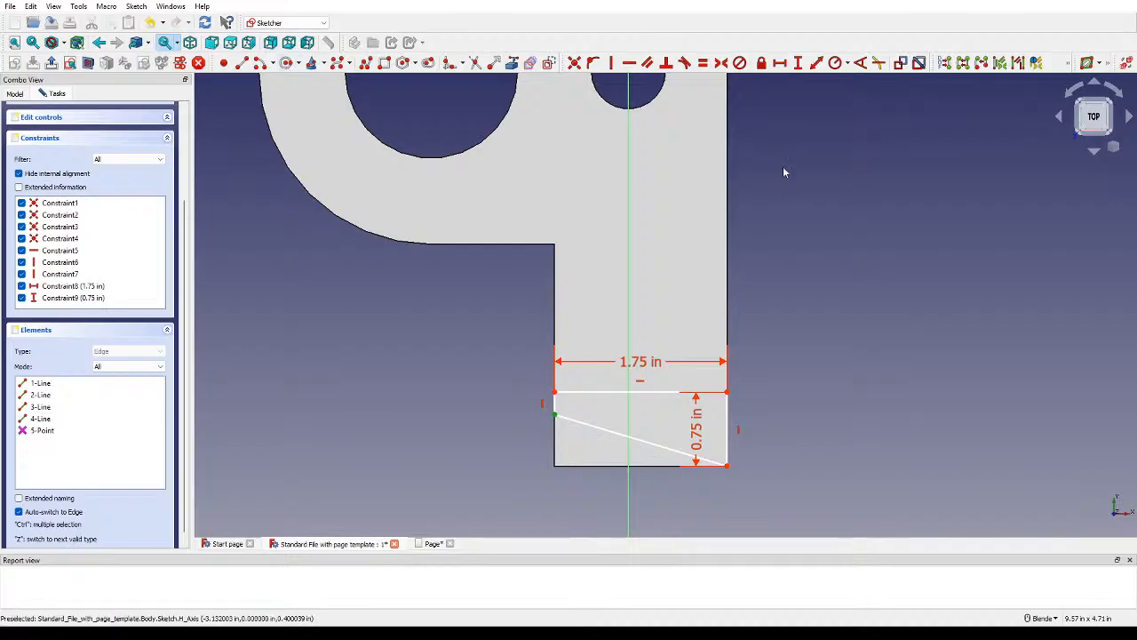
{"action": "left_click", "coordinate": [620, 66]}
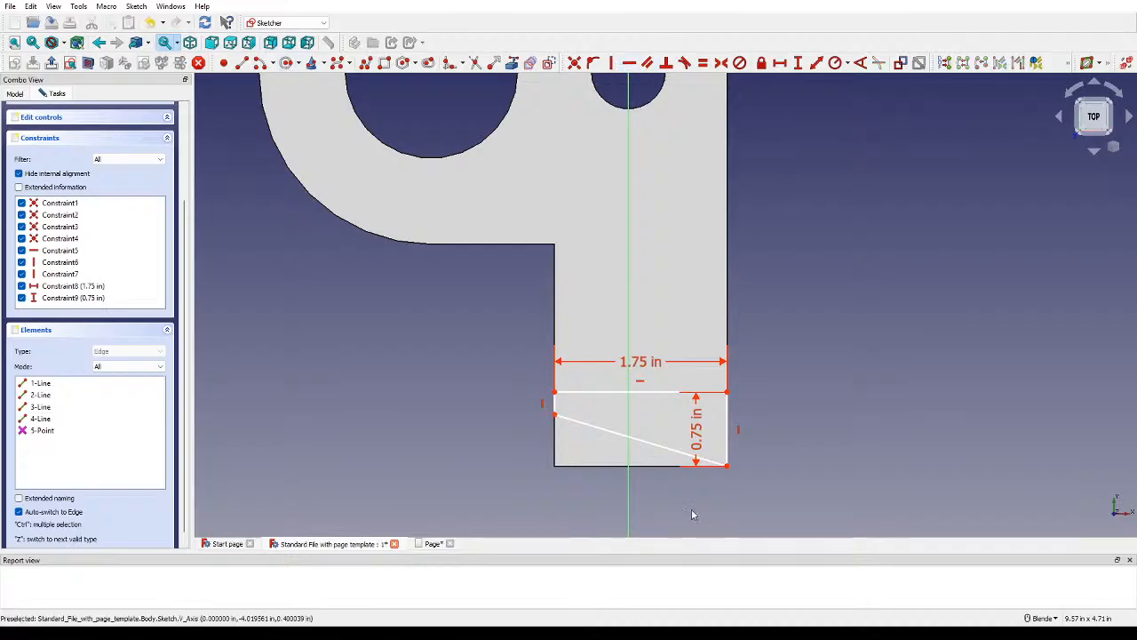
{"action": "left_click", "coordinate": [727, 465]}
{"action": "left_click", "coordinate": [555, 415]}
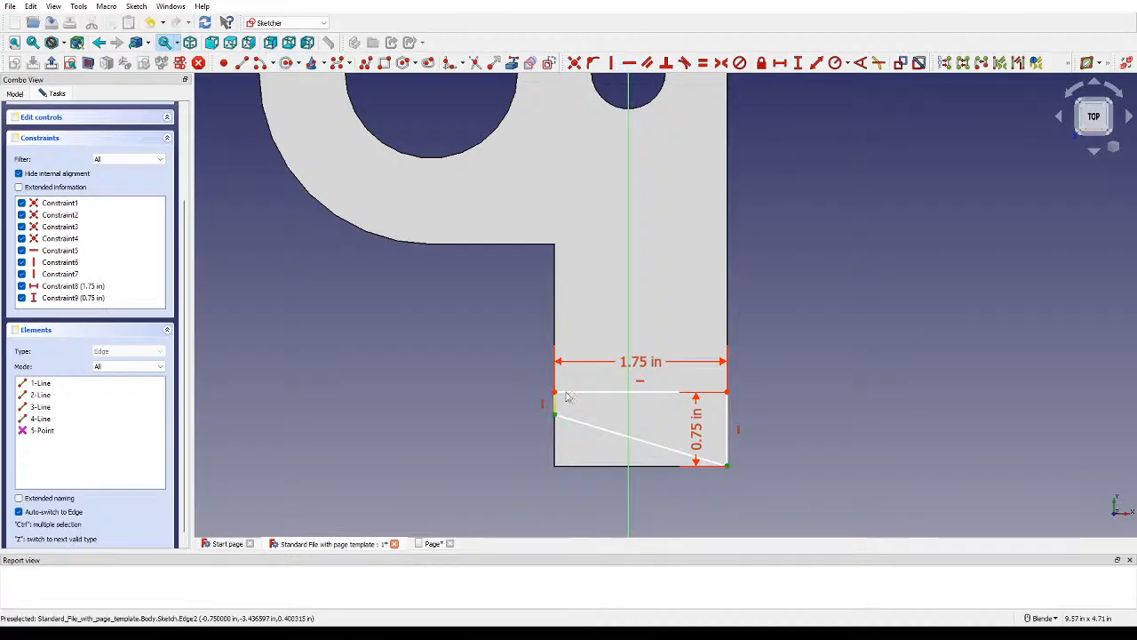
{"action": "left_click", "coordinate": [629, 62]}
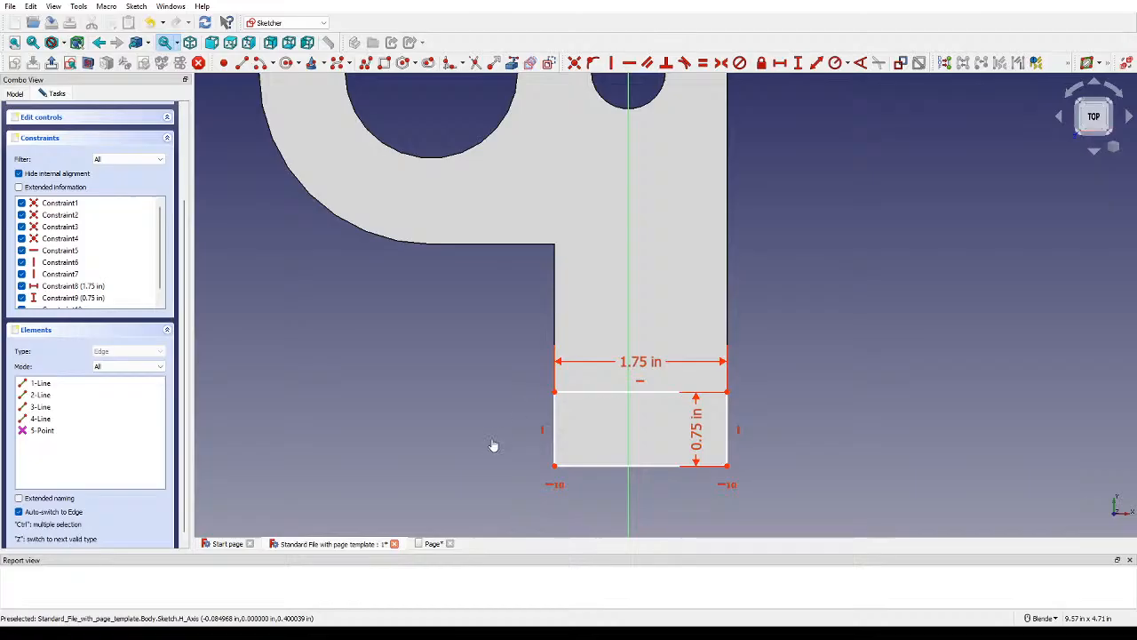
{"action": "mouse_move", "coordinate": [572, 466]}
{"action": "left_mouse_down"}
{"action": "mouse_move", "coordinate": [586, 395]}
{"action": "mouse_move", "coordinate": [560, 411]}
{"action": "left_mouse_up"}
{"action": "key", "text": "ctrl+z"}
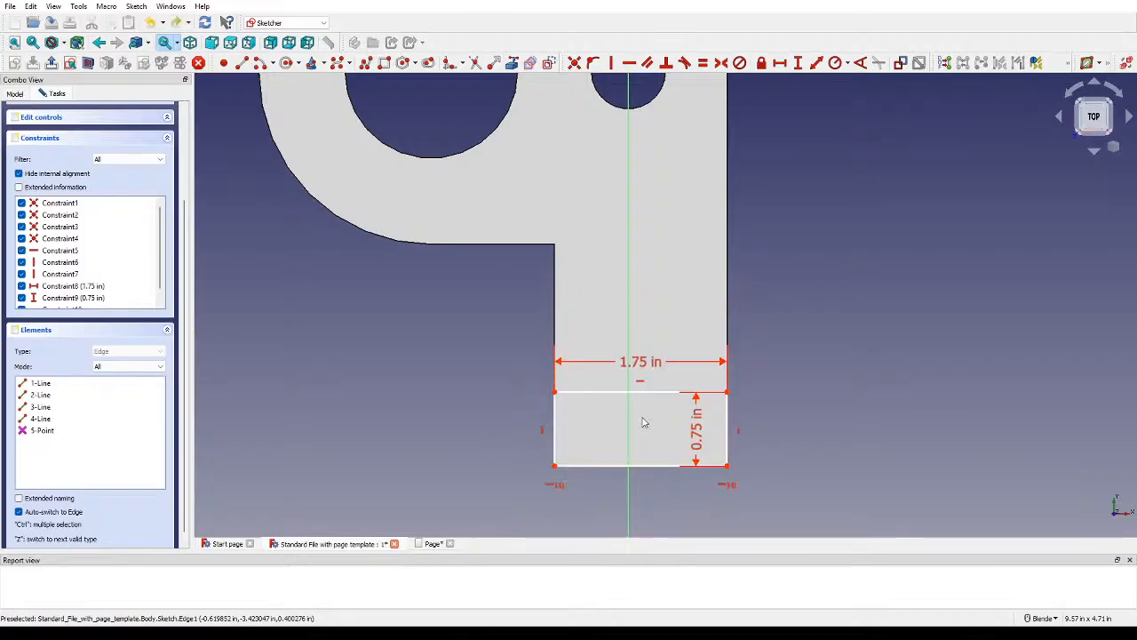
Step: Add a vertical dimension from the origin to the leg's lower right corner and place it to the right of the bracket
{"action": "scroll", "coordinate": [772, 330], "scroll_direction": "down", "scroll_amount": 3}
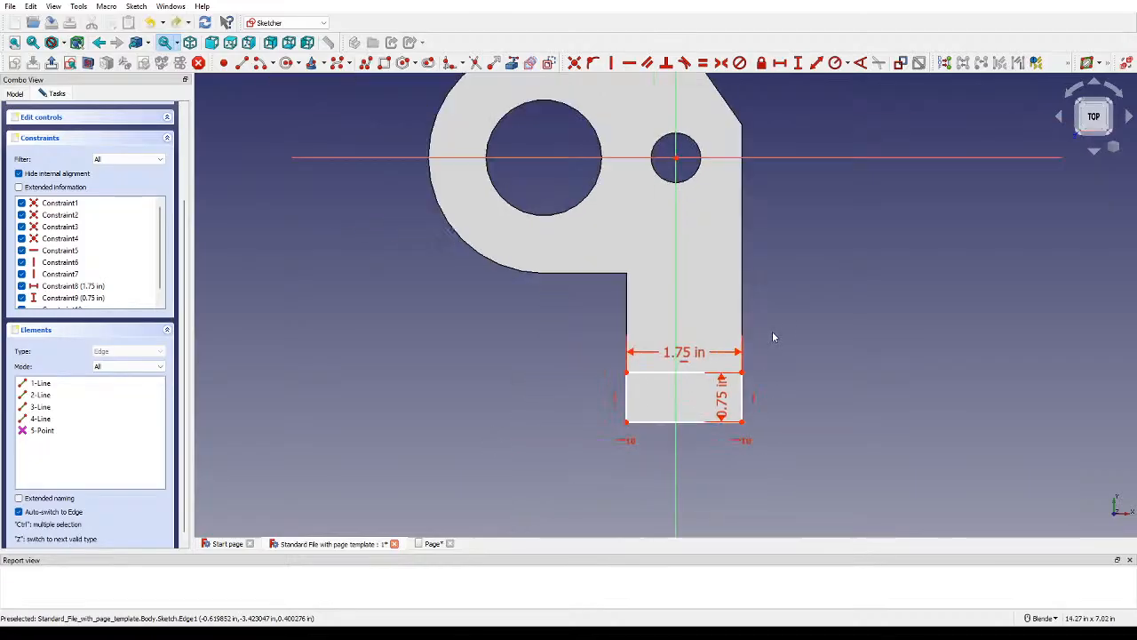
{"action": "left_click", "coordinate": [797, 62]}
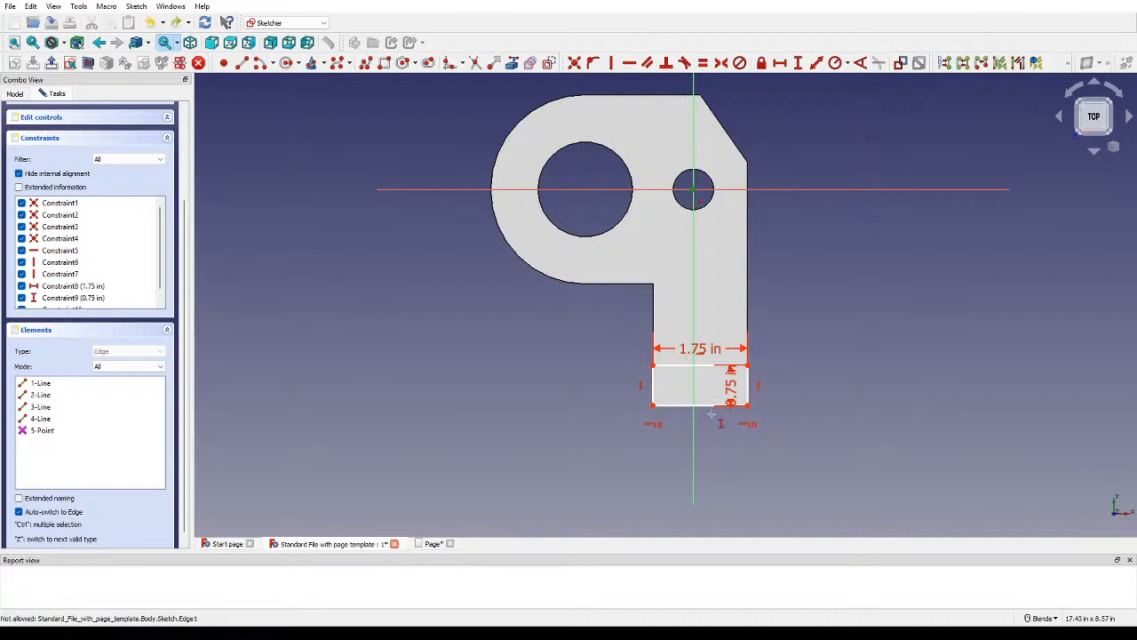
{"action": "left_click", "coordinate": [747, 405]}
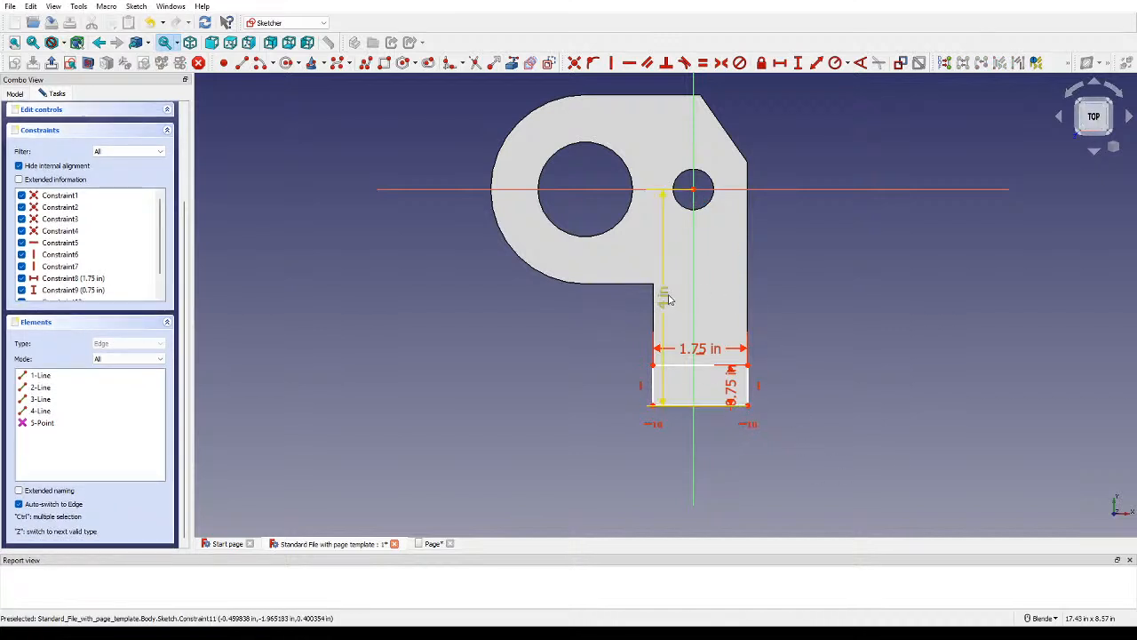
{"action": "left_click_drag", "start_coordinate": [665, 296], "coordinate": [850, 296]}
{"action": "scroll", "coordinate": [807, 367], "scroll_direction": "down", "scroll_amount": 1}
{"action": "scroll", "coordinate": [810, 362], "scroll_direction": "up", "scroll_amount": 2}
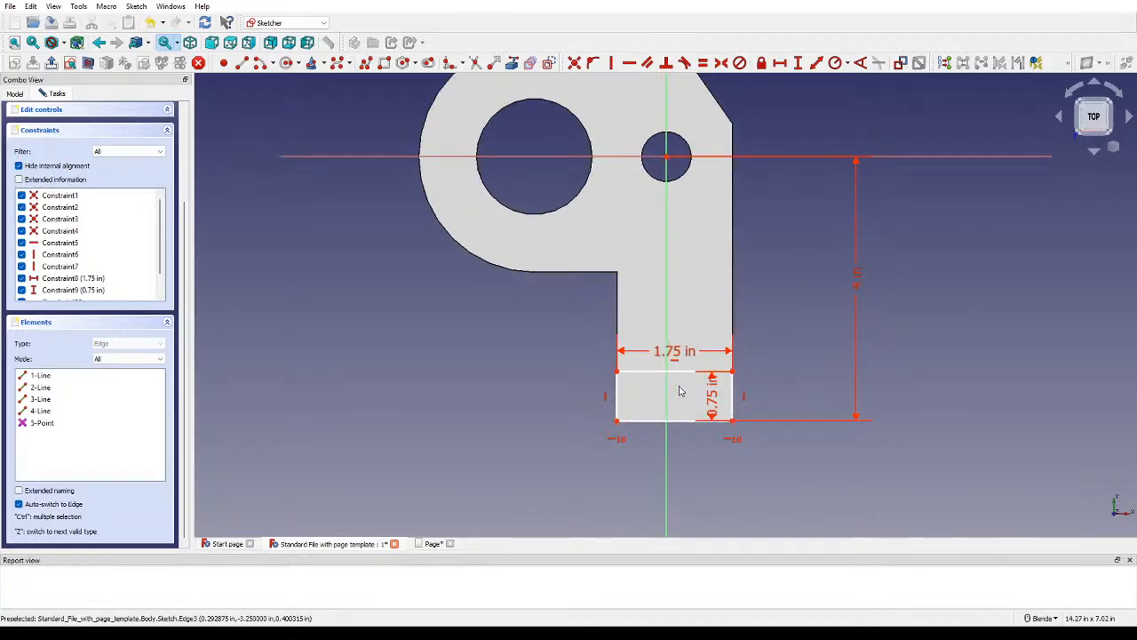
Step: Move the rectangle off the leg's corner, and delete the stray point there and the vertical dimension attached to it
{"action": "scroll", "coordinate": [684, 385], "scroll_direction": "up", "scroll_amount": 1}
{"action": "left_click_drag", "start_coordinate": [651, 377], "coordinate": [592, 368]}
{"action": "key", "text": "ctrl+z"}
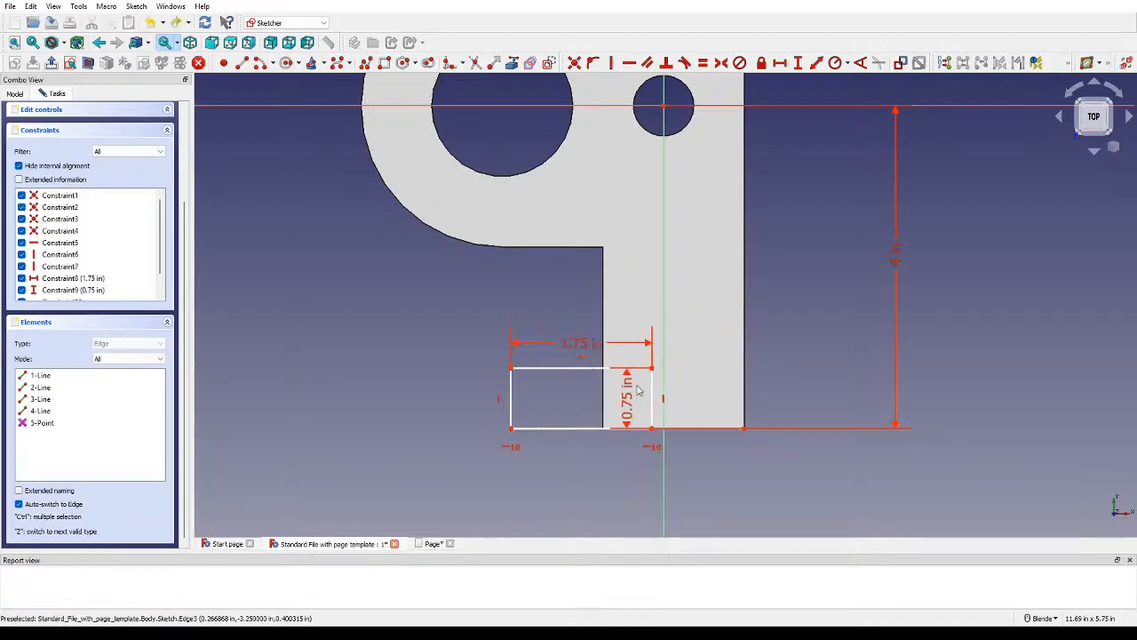
{"action": "left_click", "coordinate": [744, 429]}
{"action": "key", "text": "Delete"}
{"action": "left_click", "coordinate": [895, 254]}
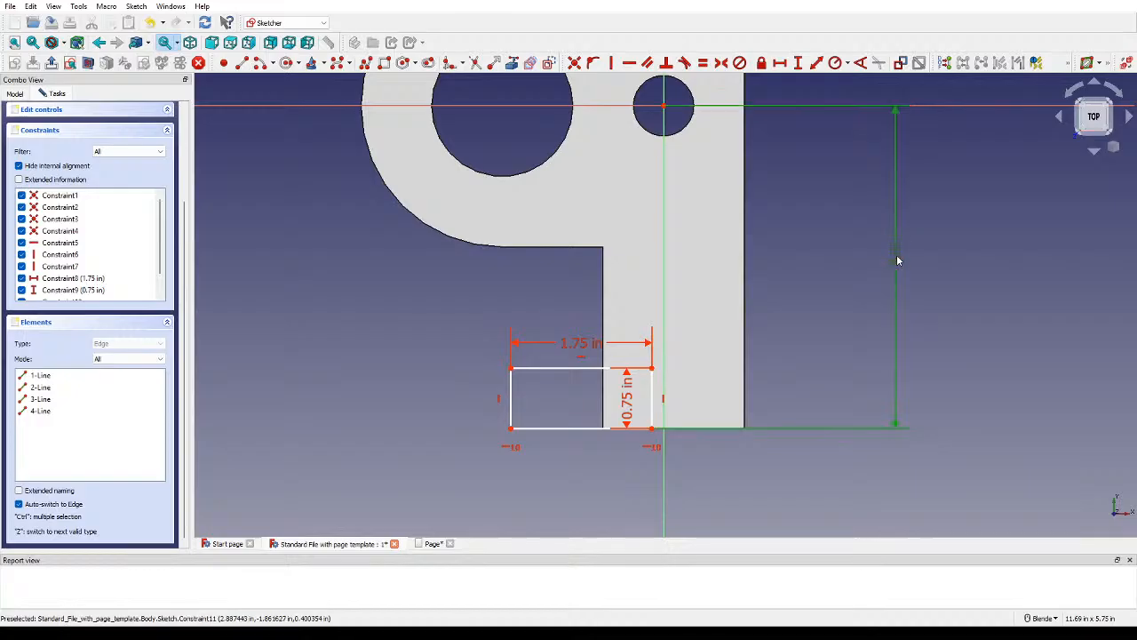
{"action": "key", "text": "Delete"}
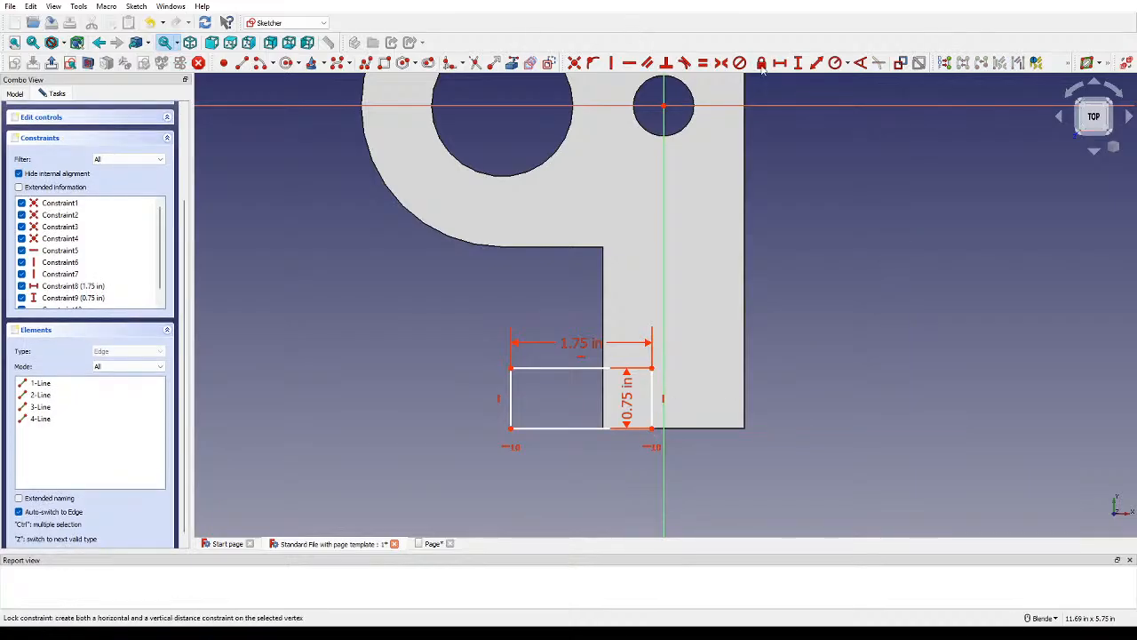
Step: Constrain the rectangle's lower right corner 4 in vertically from the origin and place the dimension to the right of the bracket
{"action": "left_click", "coordinate": [653, 429]}
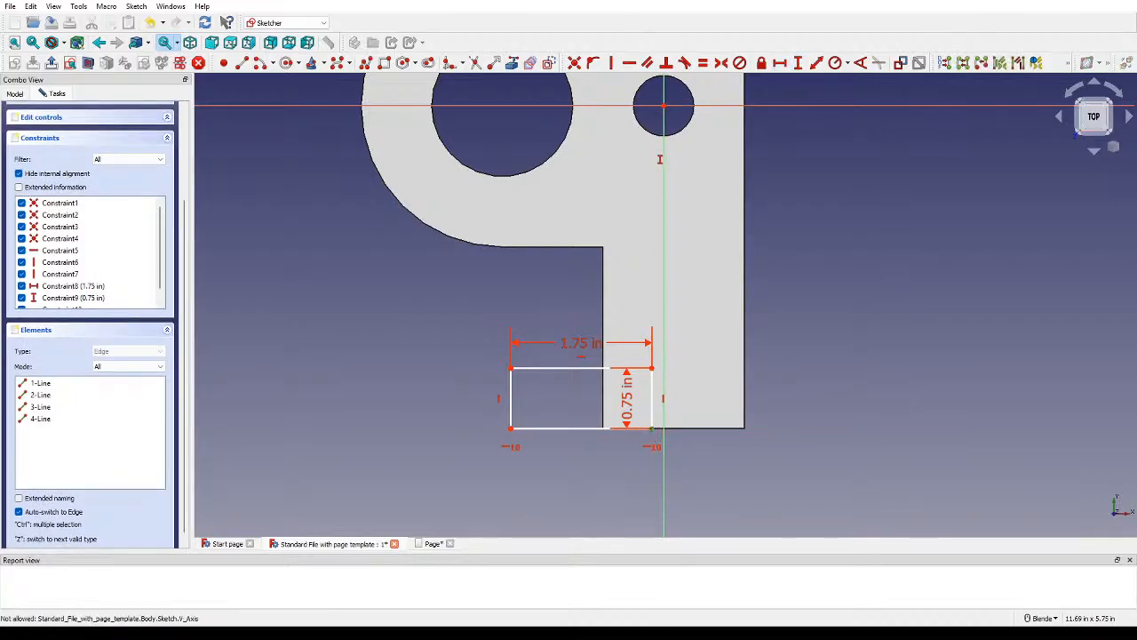
{"action": "left_click", "coordinate": [663, 107]}
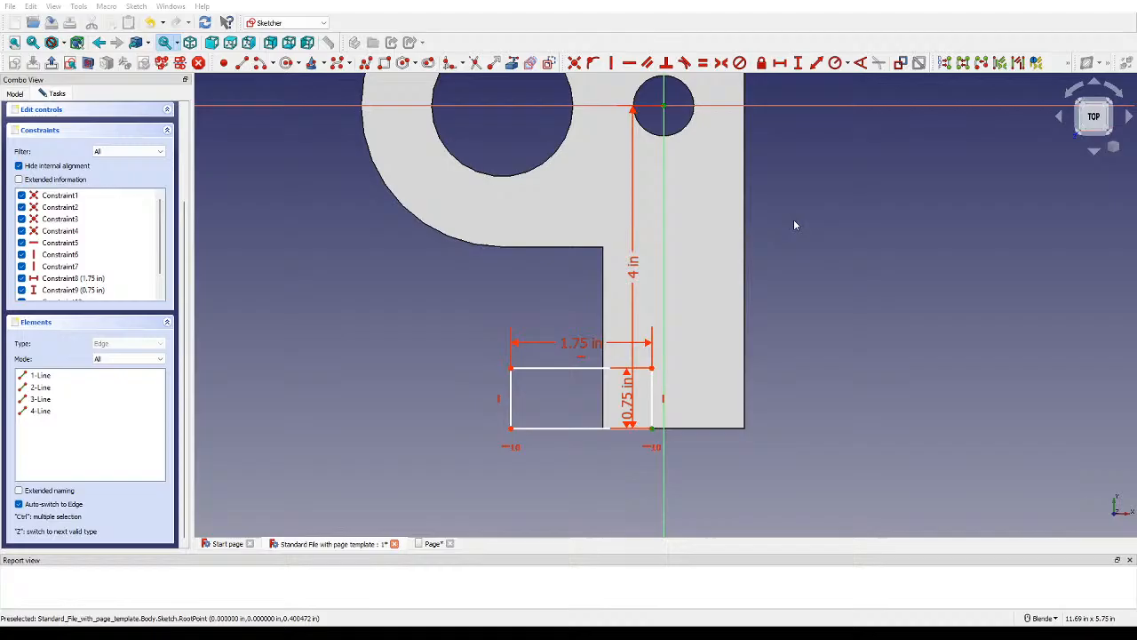
{"action": "left_click", "coordinate": [730, 178]}
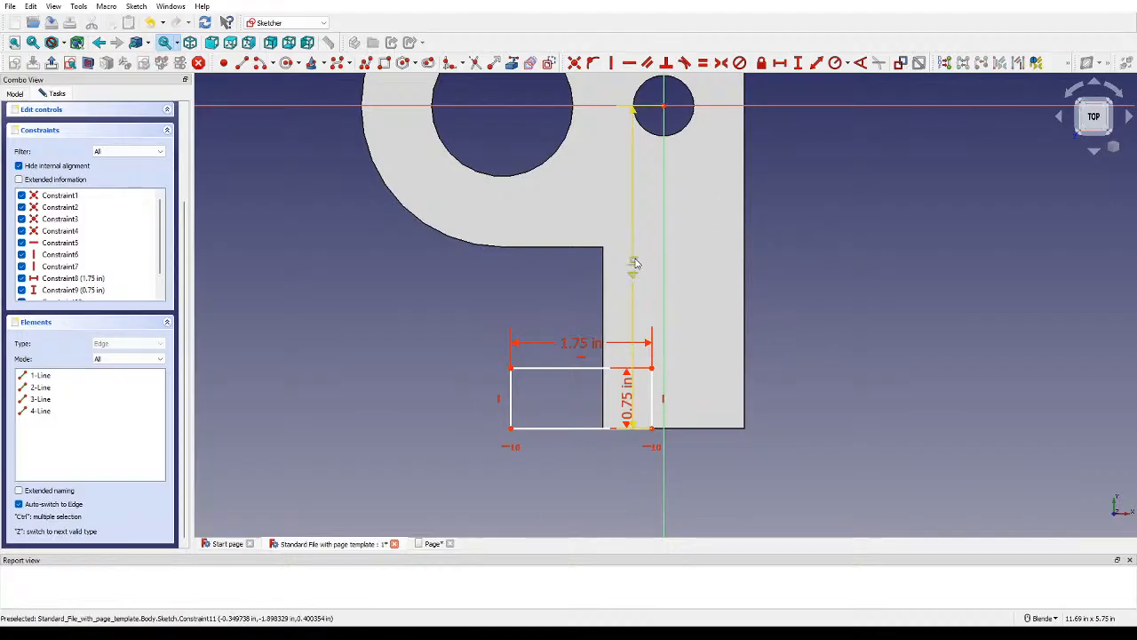
{"action": "left_click_drag", "start_coordinate": [633, 266], "coordinate": [841, 257]}
Step: Add a 0.5 in horizontal dimension between the origin and the rectangle's right corner, with its label above the width dimension
{"action": "mouse_move", "coordinate": [584, 430]}
{"action": "left_mouse_down"}
{"action": "mouse_move", "coordinate": [567, 430]}
{"action": "mouse_move", "coordinate": [606, 430]}
{"action": "left_mouse_up"}
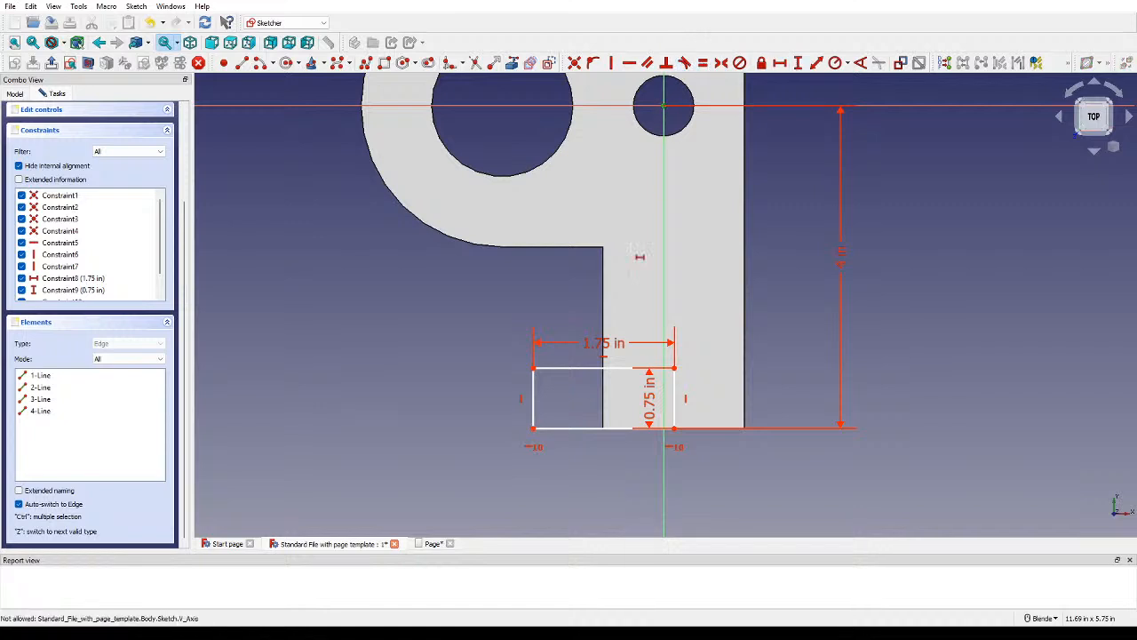
{"action": "left_click", "coordinate": [671, 337]}
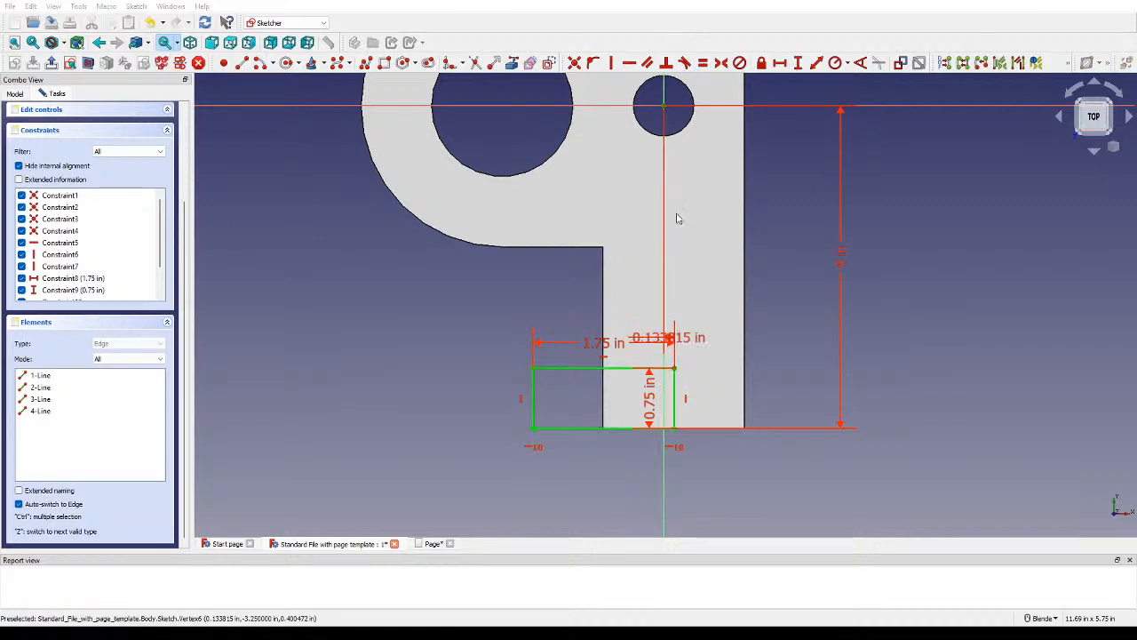
{"action": "type", "text": "0.5"}
{"action": "key", "text": "Return"}
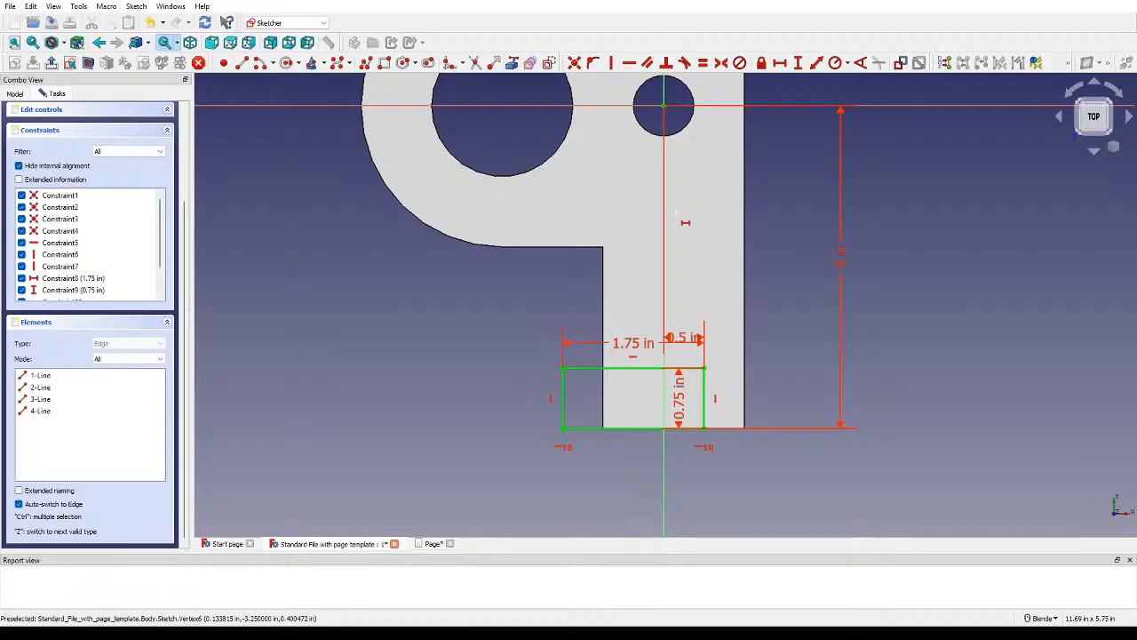
{"action": "left_click_drag", "start_coordinate": [681, 345], "coordinate": [687, 265]}
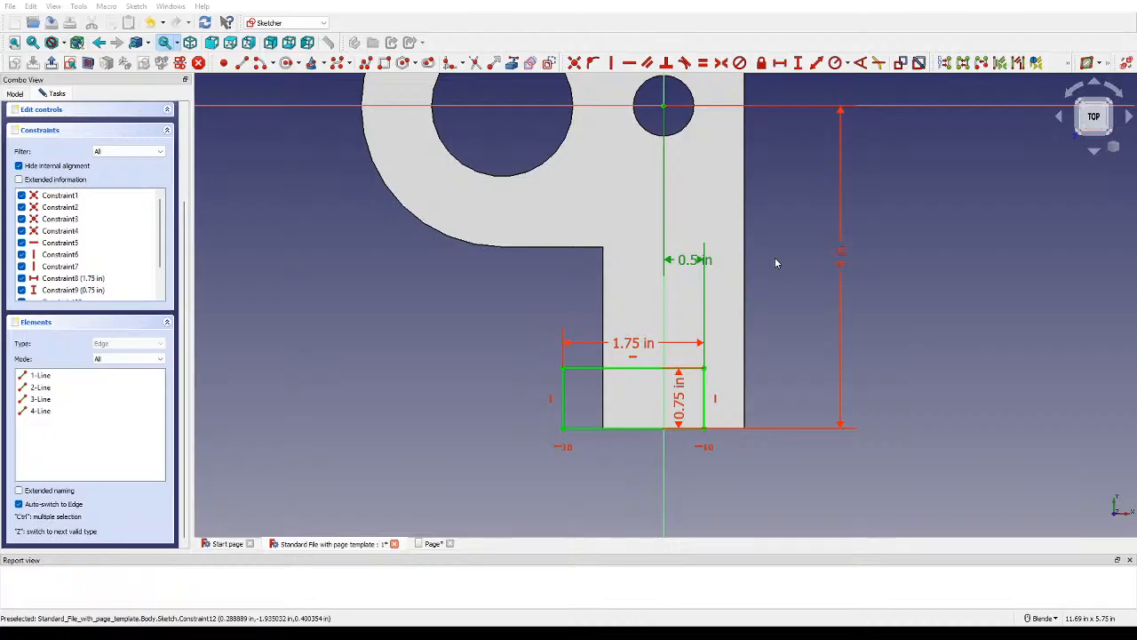
Step: Try 0.85 in for the rectangle corner's horizontal distance from the origin, and set it to 1 in
{"action": "key", "text": "Return"}
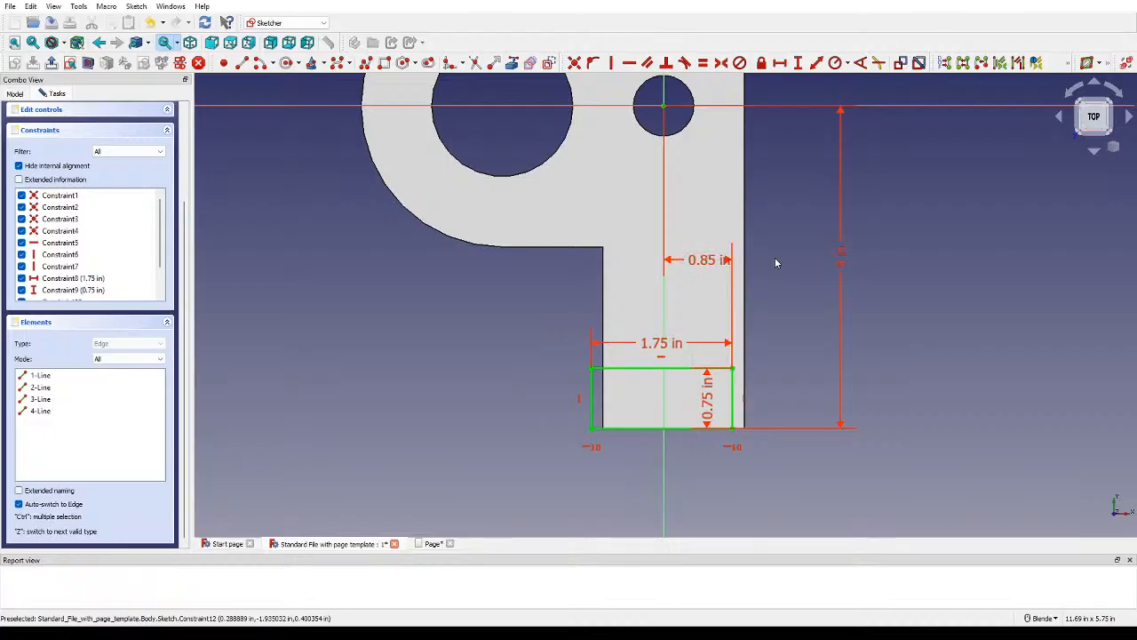
{"action": "double_click", "coordinate": [699, 266]}
{"action": "type", "text": "1"}
{"action": "key", "text": "Return"}
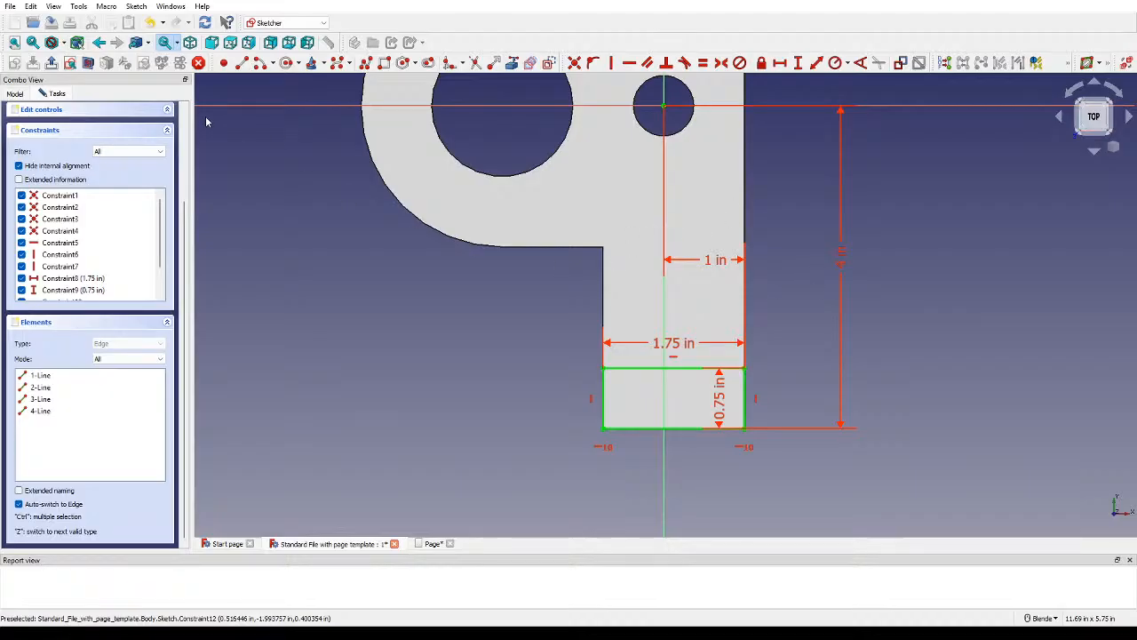
Step: Finish the rectangle sketch and pad it outward from the leg with a newly entered length
{"action": "scroll", "coordinate": [76, 147], "scroll_direction": "up", "scroll_amount": 3}
{"action": "left_click", "coordinate": [89, 117]}
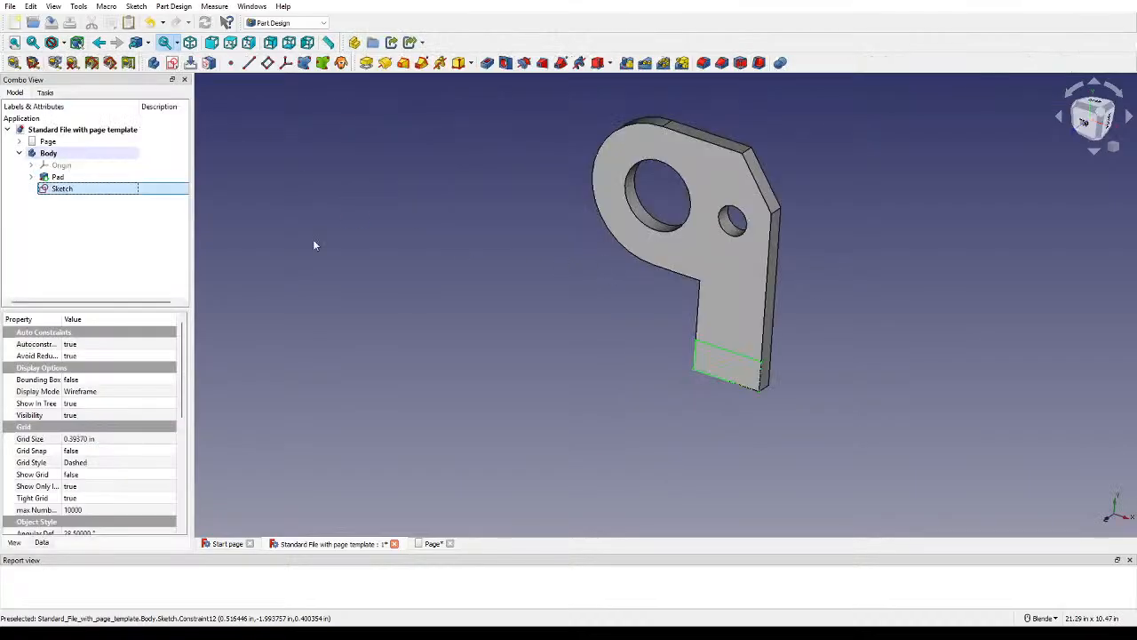
{"action": "left_click", "coordinate": [366, 63]}
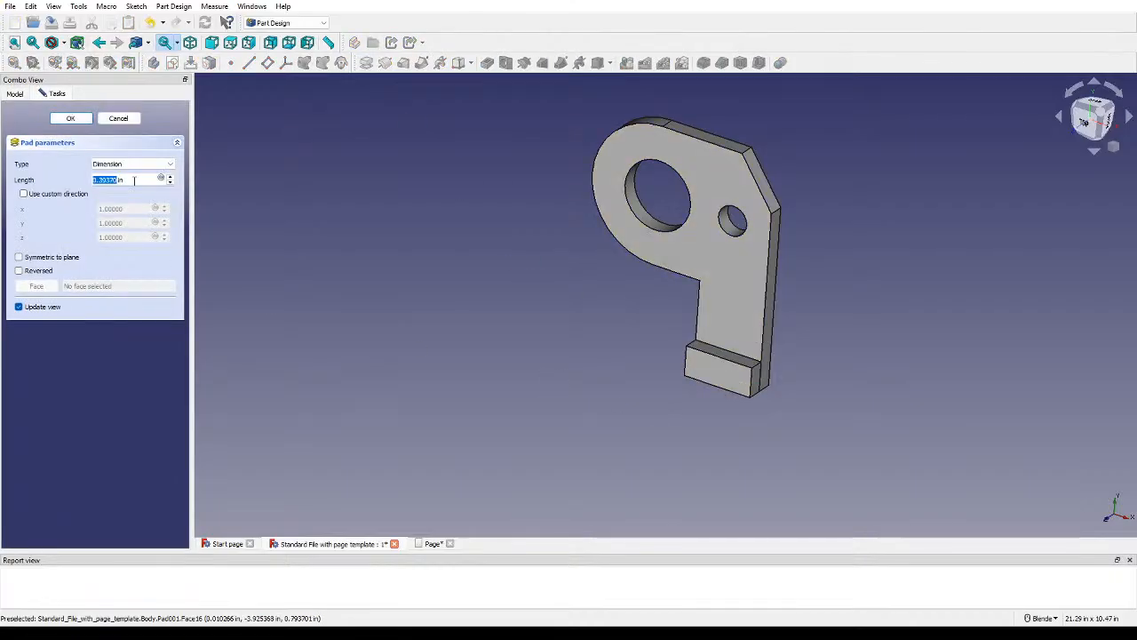
{"action": "type", "text": "0."}
{"action": "key", "text": "Return"}
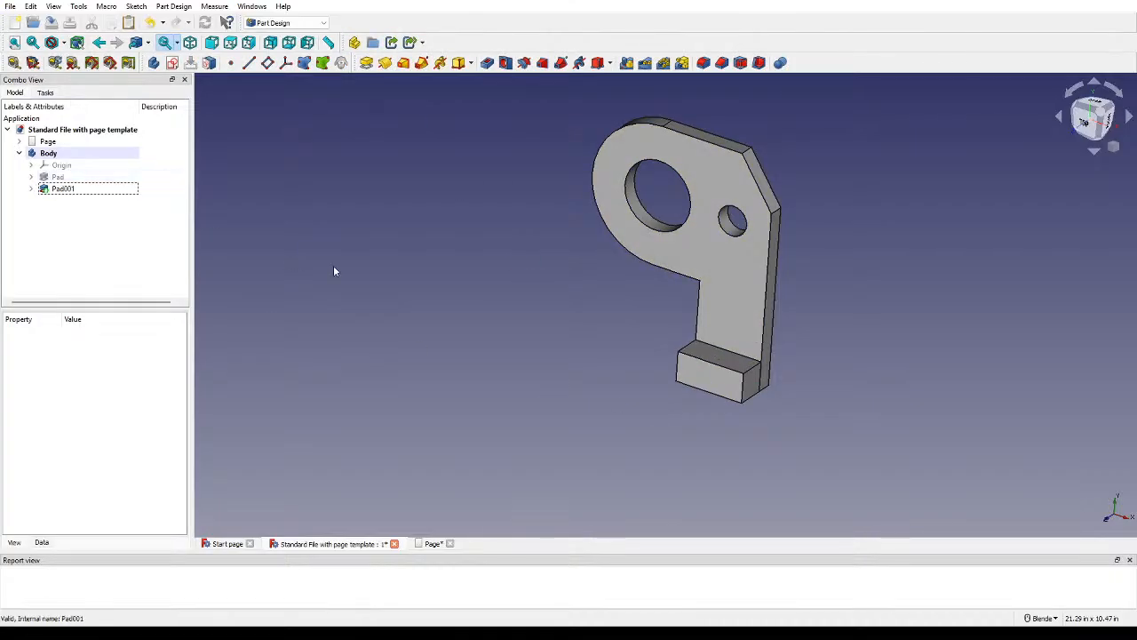
Step: Fillet the outer upper edge of the new block on the leg with a 0.05 in radius
{"action": "left_click", "coordinate": [718, 371]}
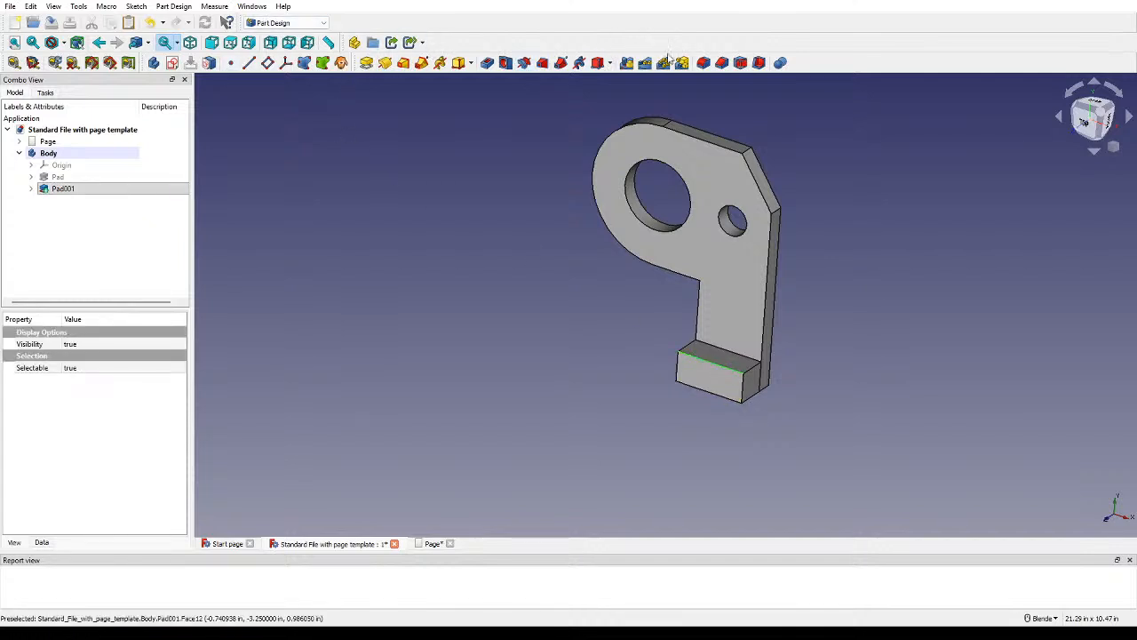
{"action": "left_click", "coordinate": [709, 63]}
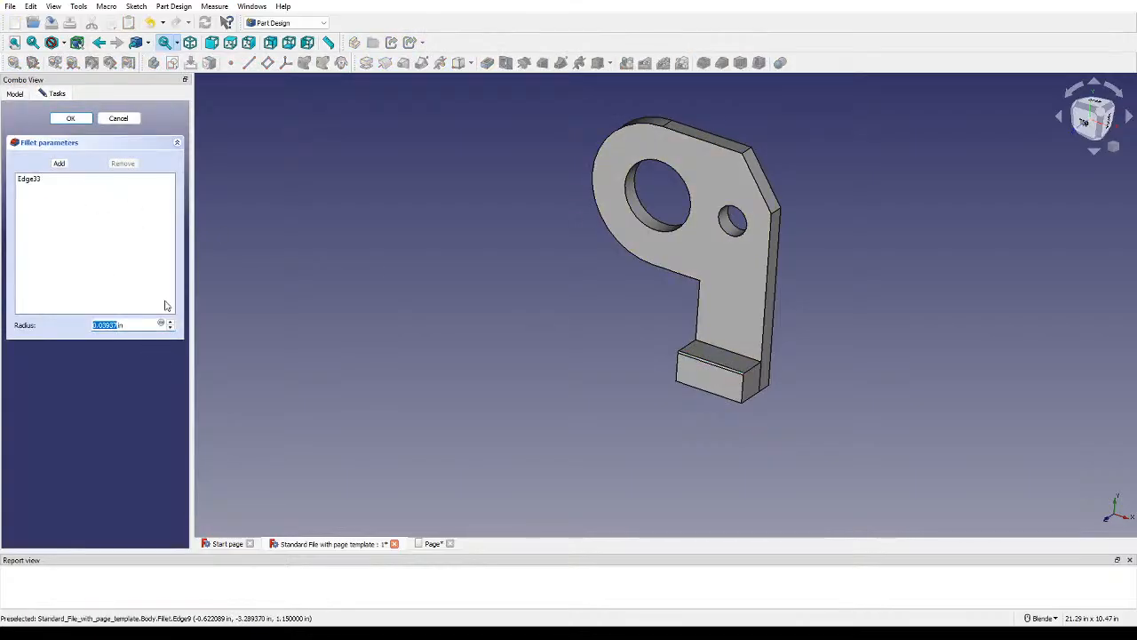
{"action": "type", "text": "0."}
{"action": "key", "text": "Return"}
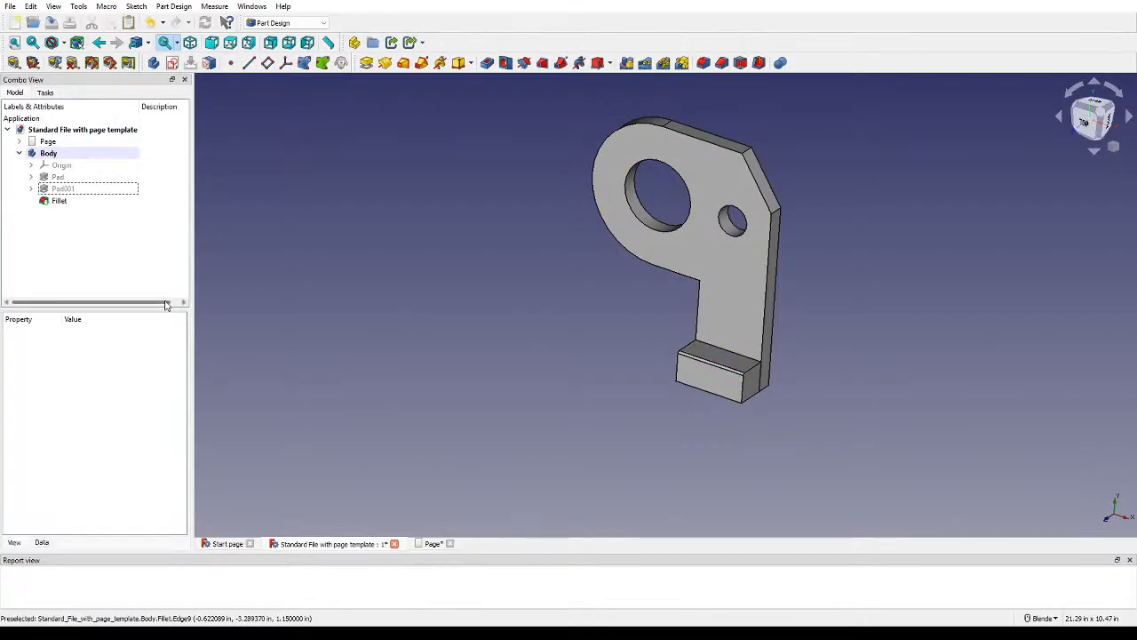
Step: Edit the block's fillet and set its radius to 0.25 in
{"action": "left_click", "coordinate": [93, 203]}
{"action": "double_click", "coordinate": [93, 202]}
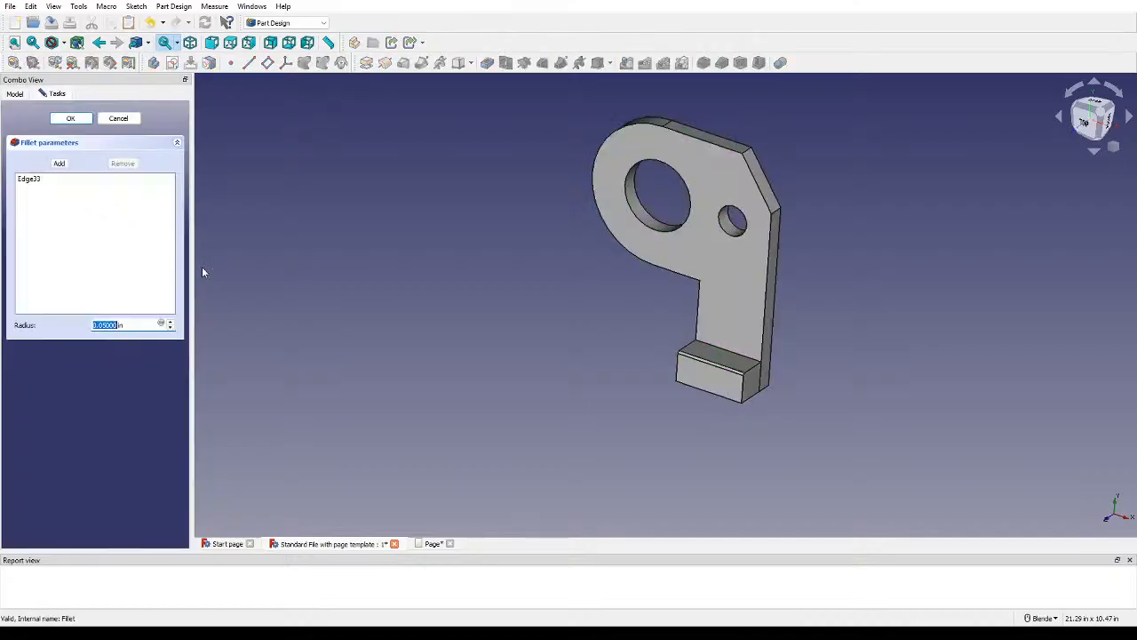
{"action": "type", "text": "0.25"}
{"action": "key", "text": "Return"}
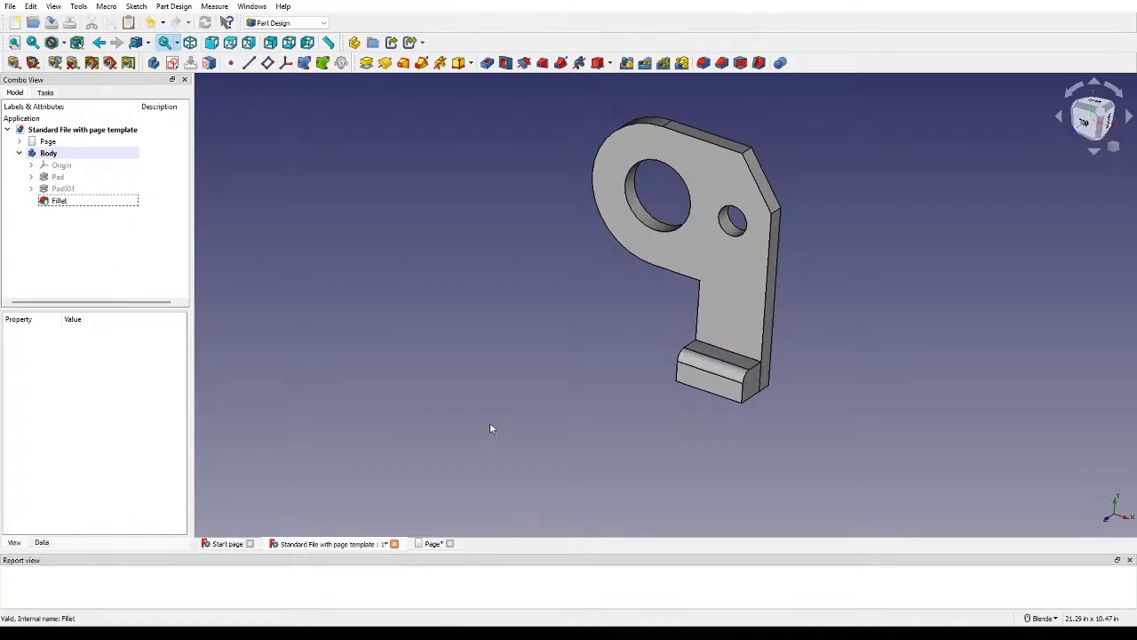
Step: Show the bracket in the top view and try to insert a projection group on the drawing page
{"action": "middle_click_drag", "start_coordinate": [489, 426], "coordinate": [624, 386]}
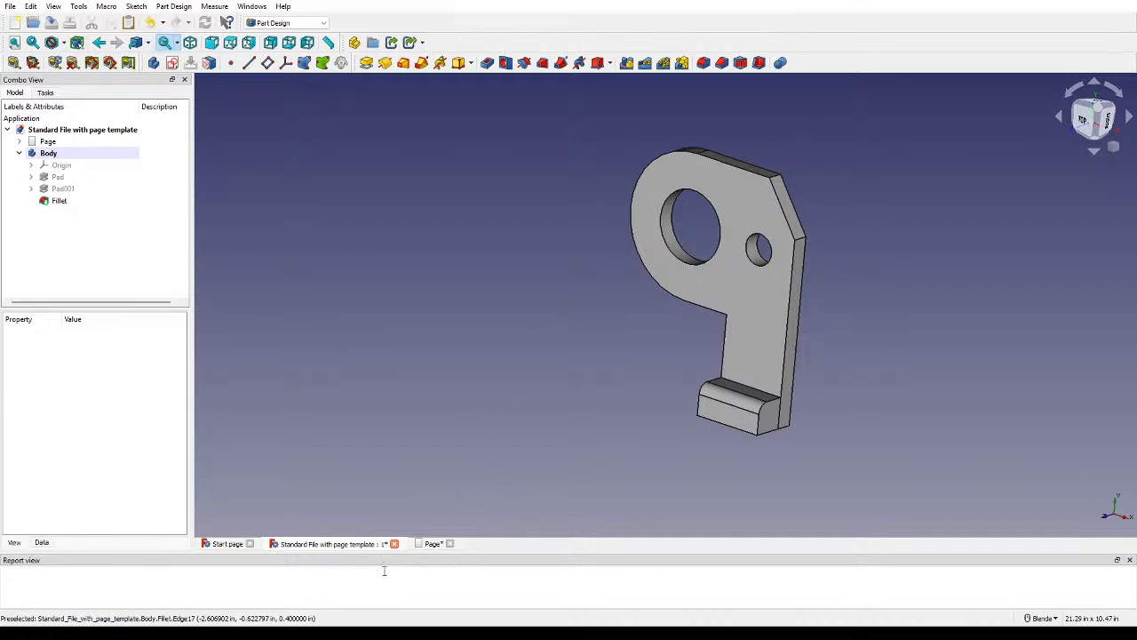
{"action": "left_click", "coordinate": [1079, 125]}
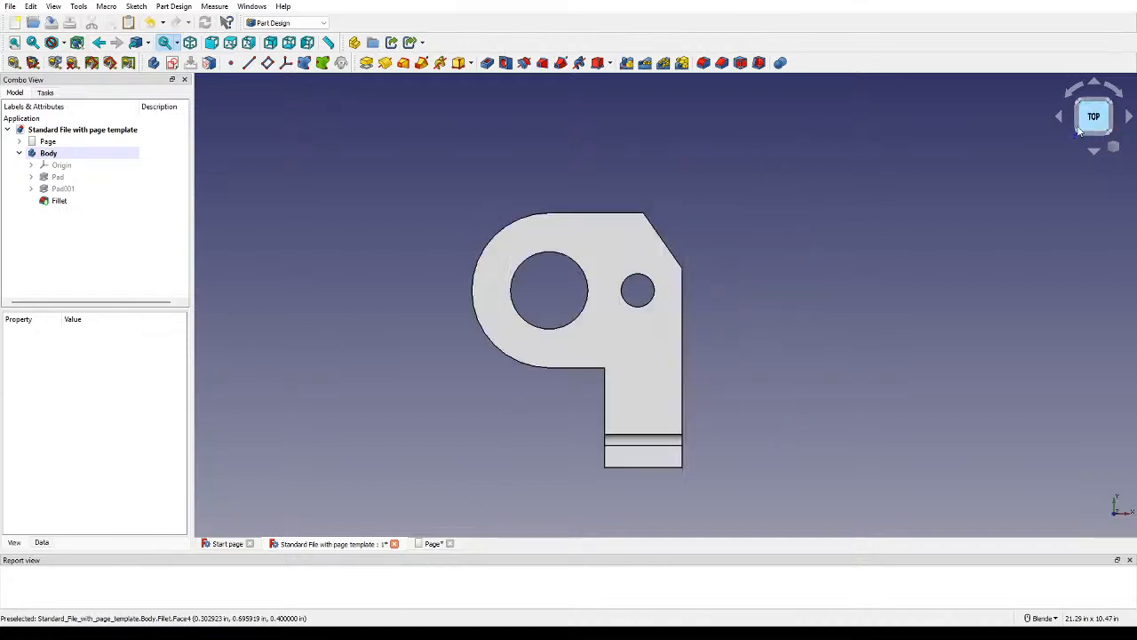
{"action": "left_click", "coordinate": [433, 543]}
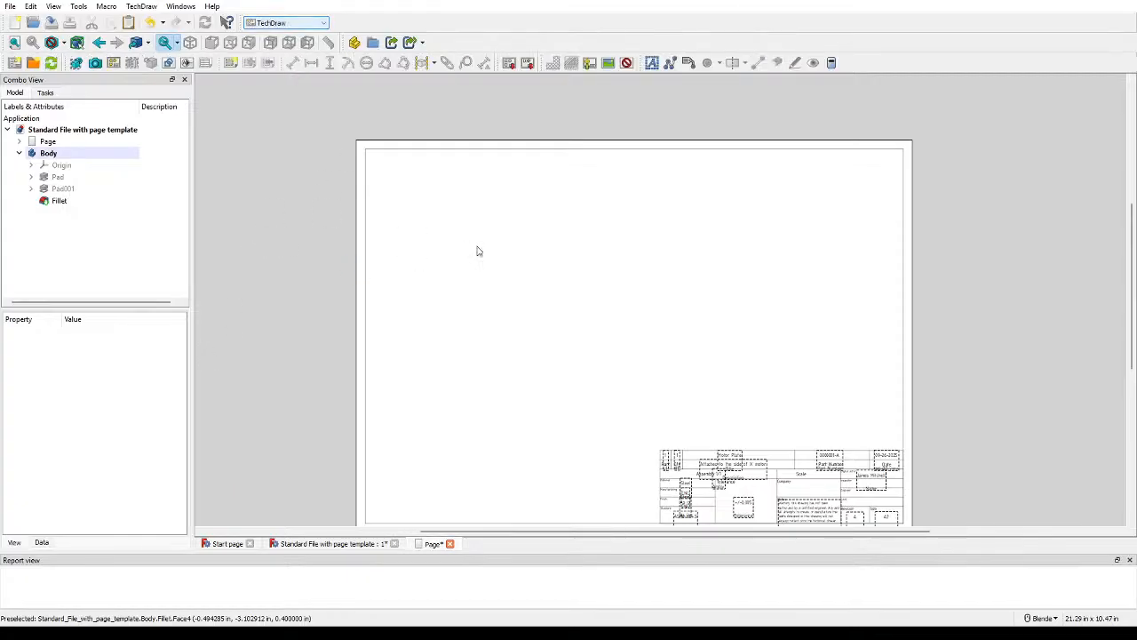
{"action": "left_click", "coordinate": [114, 64]}
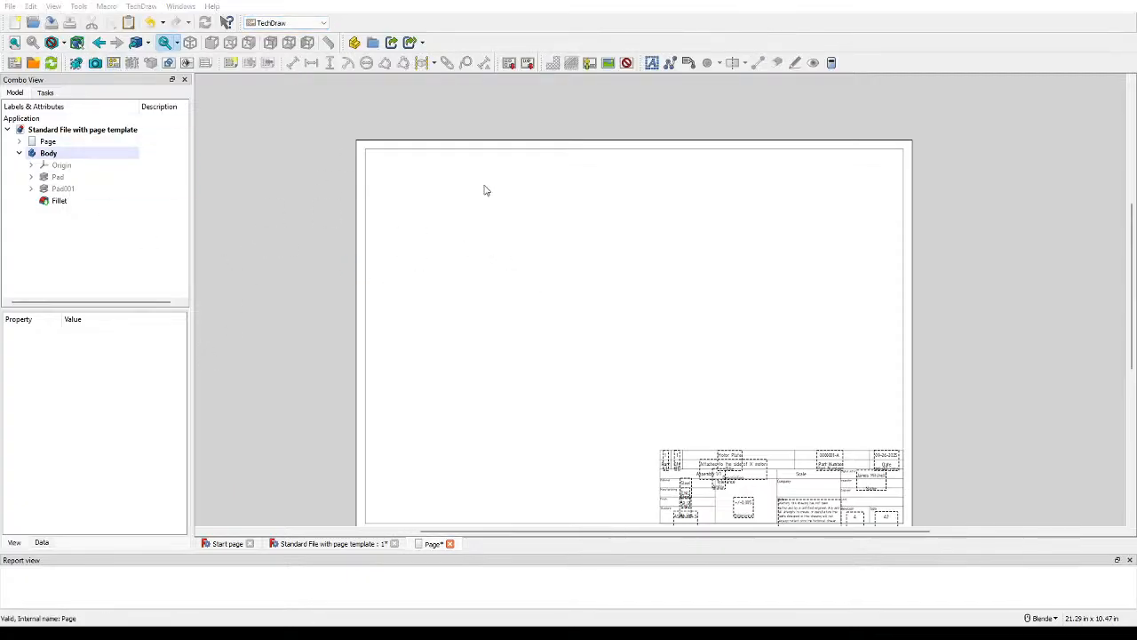
{"action": "left_click", "coordinate": [713, 344]}
Step: Select the bracket's Fillet feature as the source and insert a projection group of it on the drawing page
{"action": "left_click", "coordinate": [59, 201]}
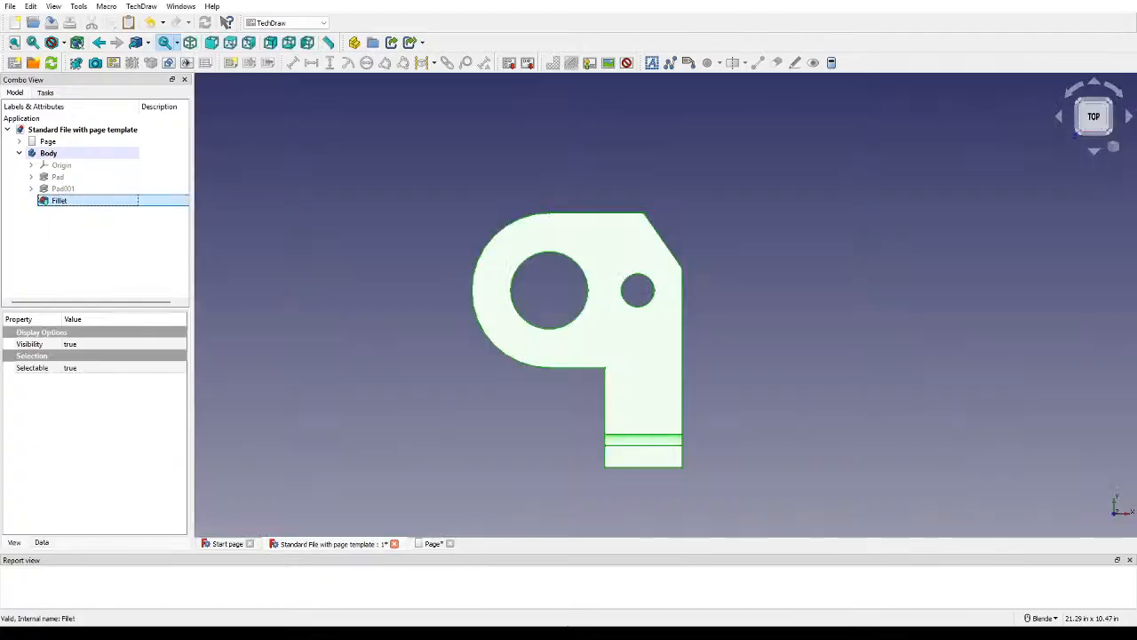
{"action": "left_click", "coordinate": [433, 543]}
{"action": "left_click", "coordinate": [114, 64]}
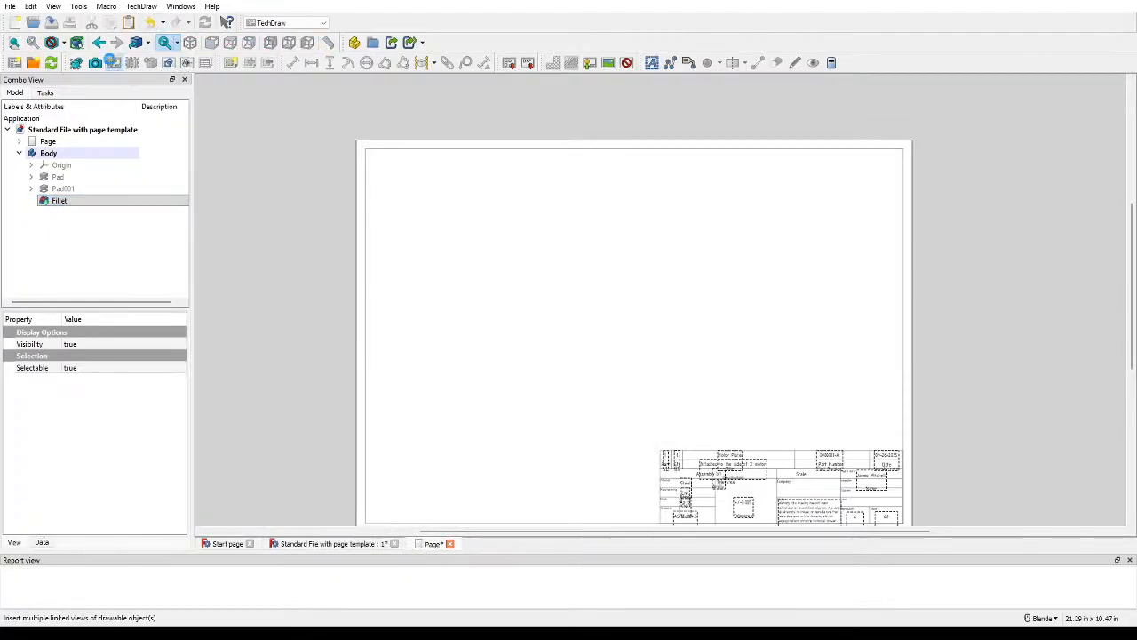
{"action": "mouse_move", "coordinate": [631, 404]}
{"action": "left_mouse_down"}
{"action": "mouse_move", "coordinate": [619, 354]}
{"action": "mouse_move", "coordinate": [622, 380]}
{"action": "left_mouse_up"}
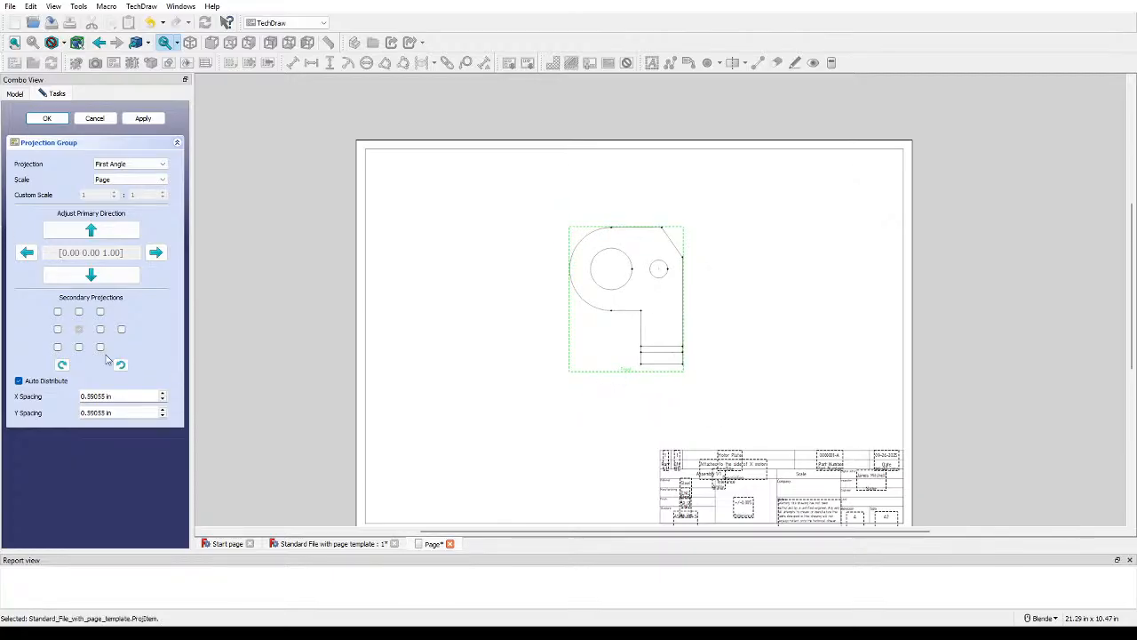
Step: Add the right side view beside the front view, shift the views slightly right on the page, and accept the projection group
{"action": "left_click", "coordinate": [56, 329]}
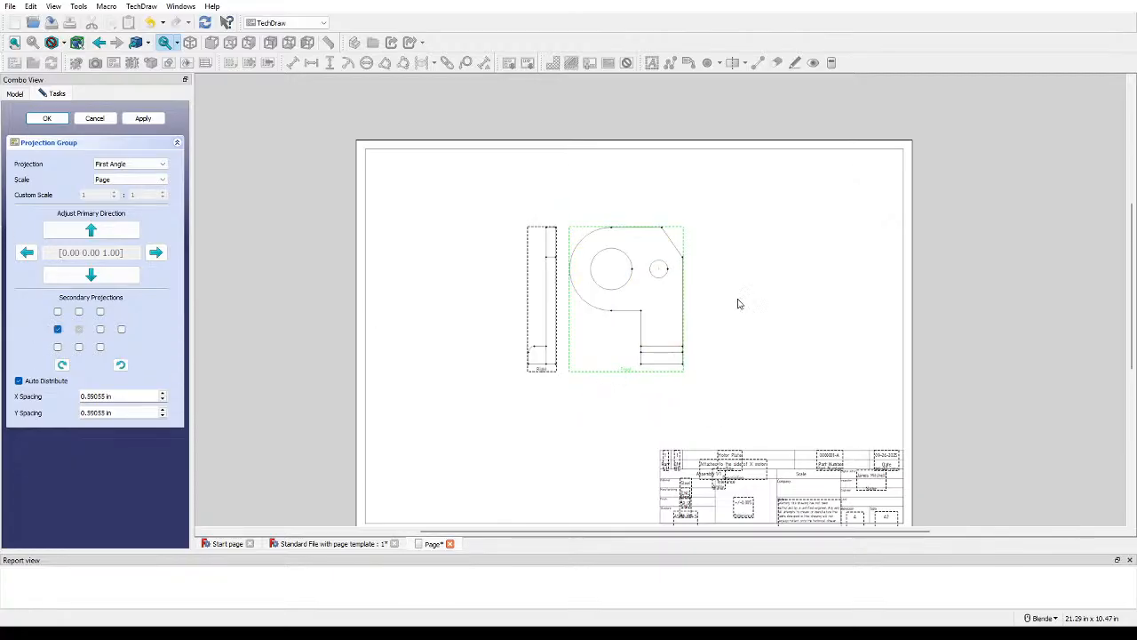
{"action": "left_click_drag", "start_coordinate": [609, 373], "coordinate": [656, 369]}
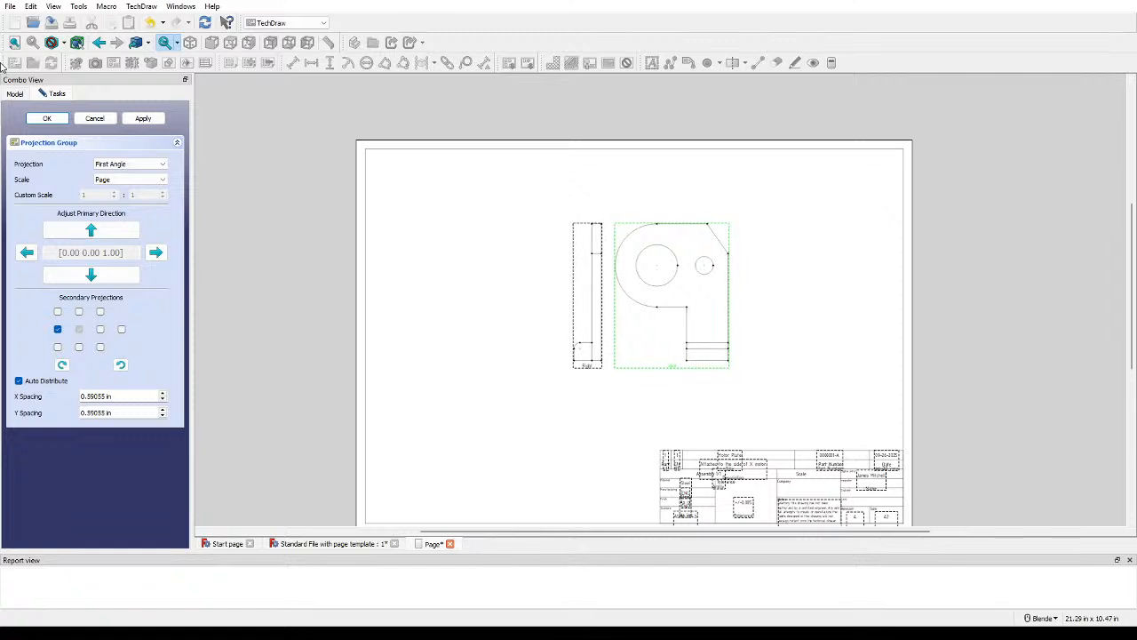
{"action": "left_click", "coordinate": [48, 119]}
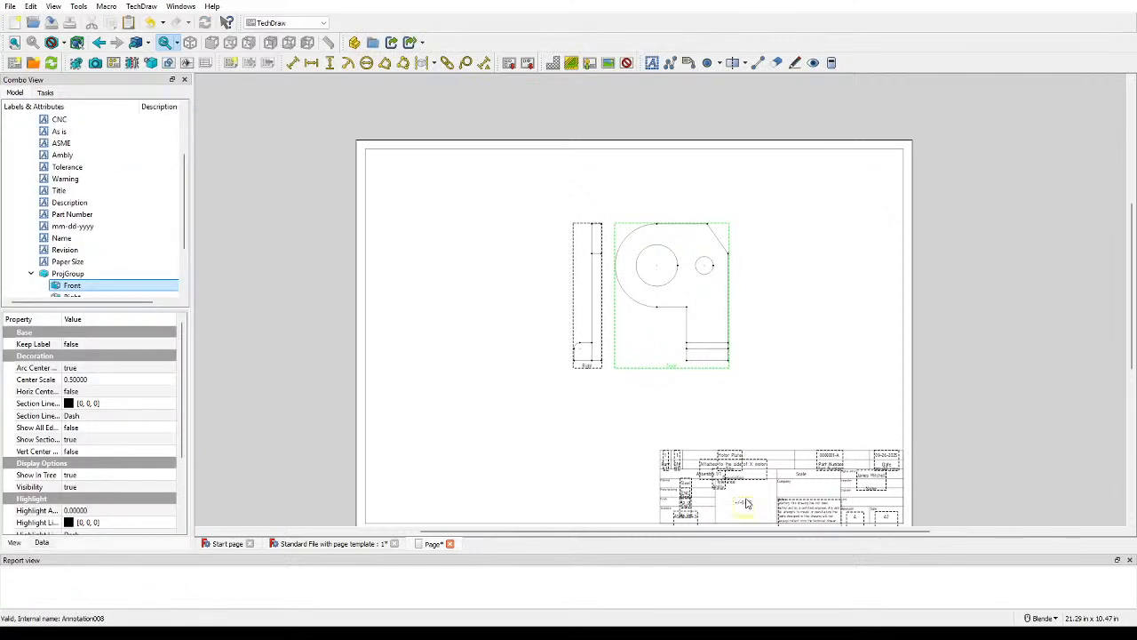
{"action": "scroll", "coordinate": [617, 418], "scroll_direction": "up", "scroll_amount": 2}
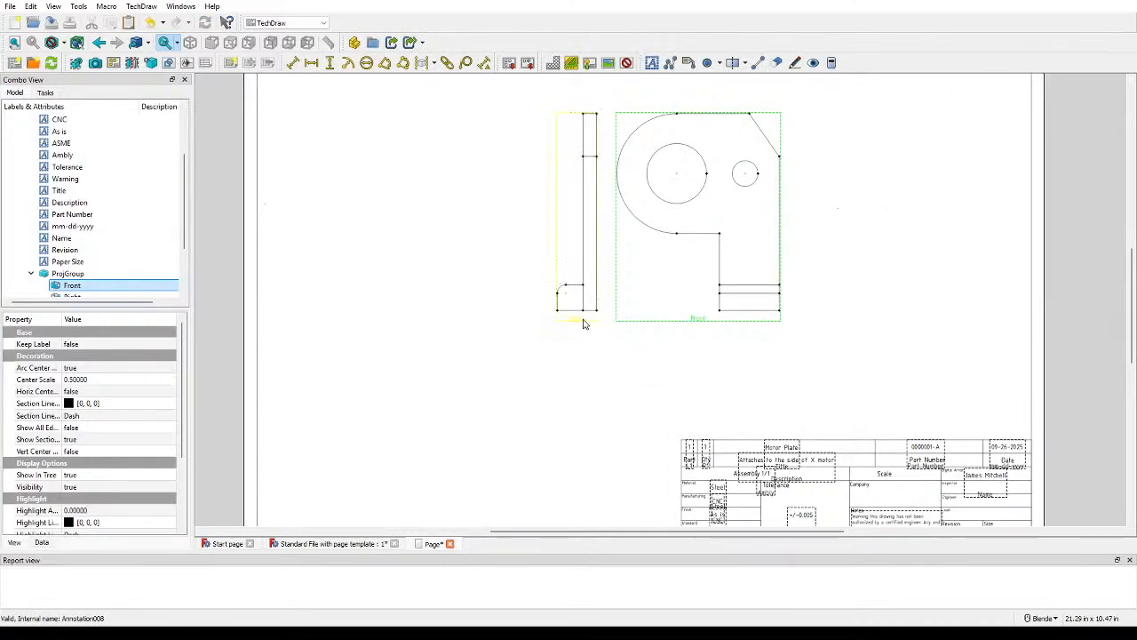
Step: Move the right view farther from the front view and make its edge between the block and the plate invisible
{"action": "left_click_drag", "start_coordinate": [578, 317], "coordinate": [506, 317]}
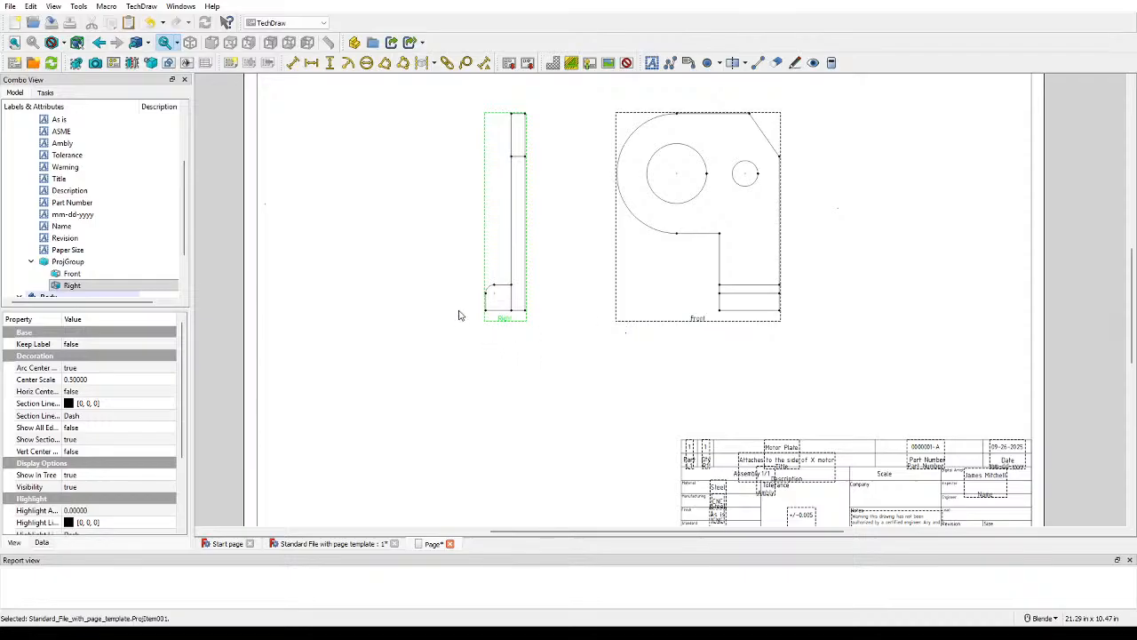
{"action": "scroll", "coordinate": [484, 297], "scroll_direction": "up", "scroll_amount": 3}
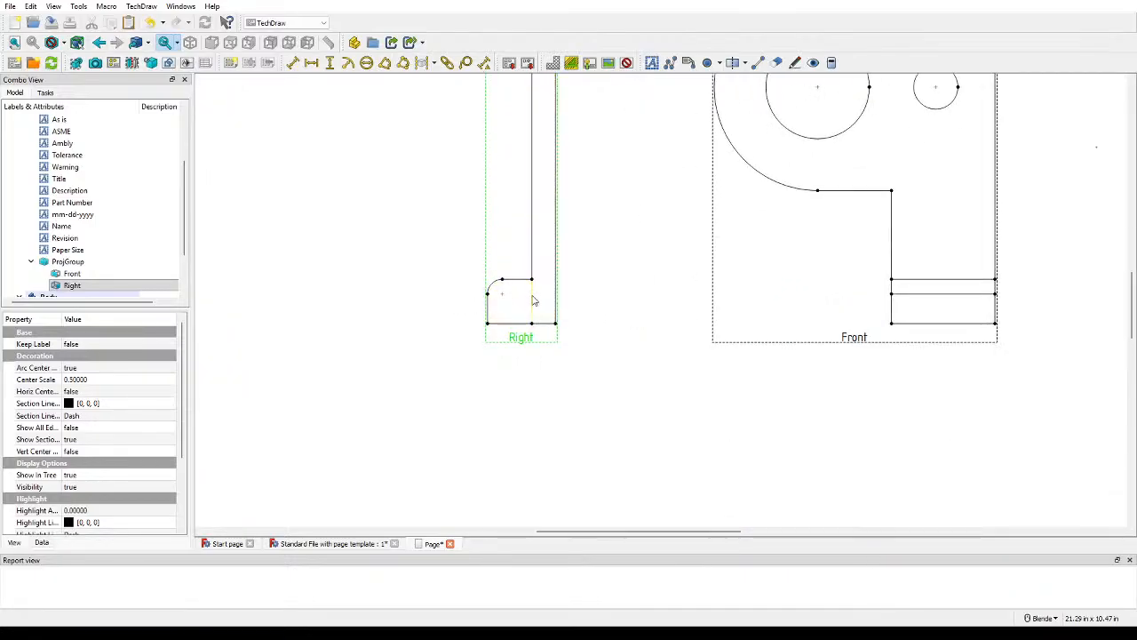
{"action": "left_click", "coordinate": [532, 300]}
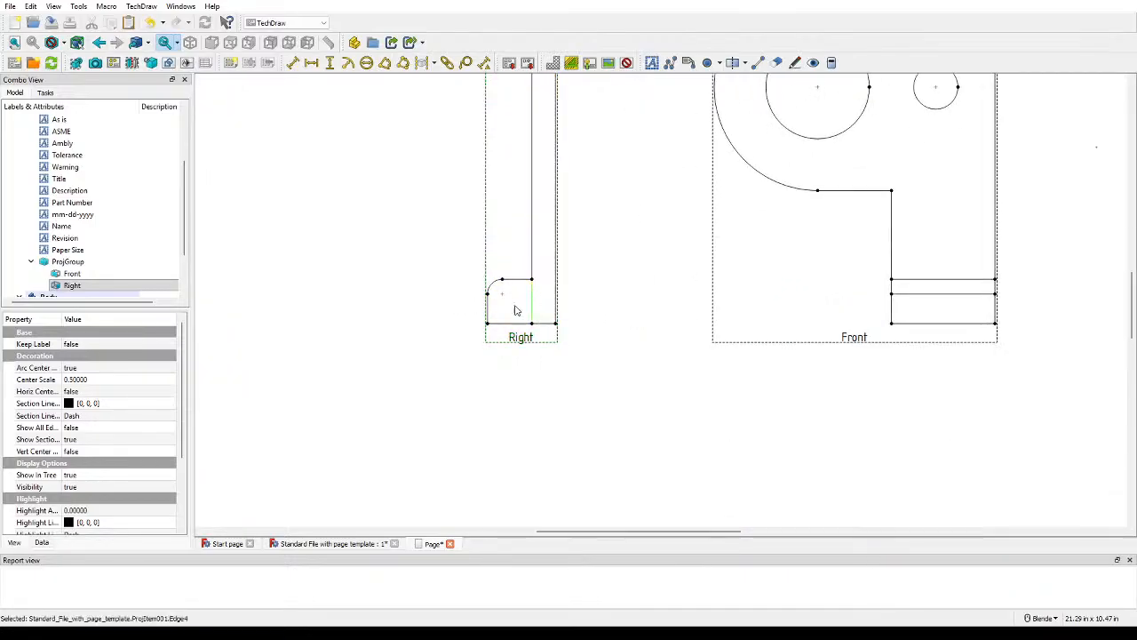
{"action": "left_click", "coordinate": [810, 61]}
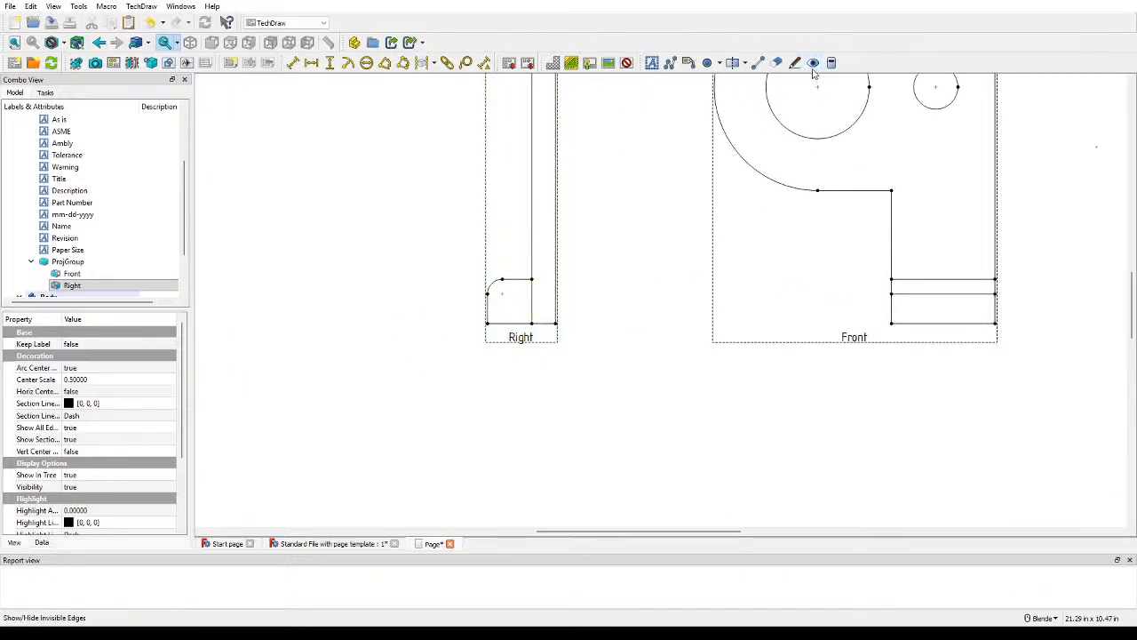
{"action": "left_click", "coordinate": [531, 307]}
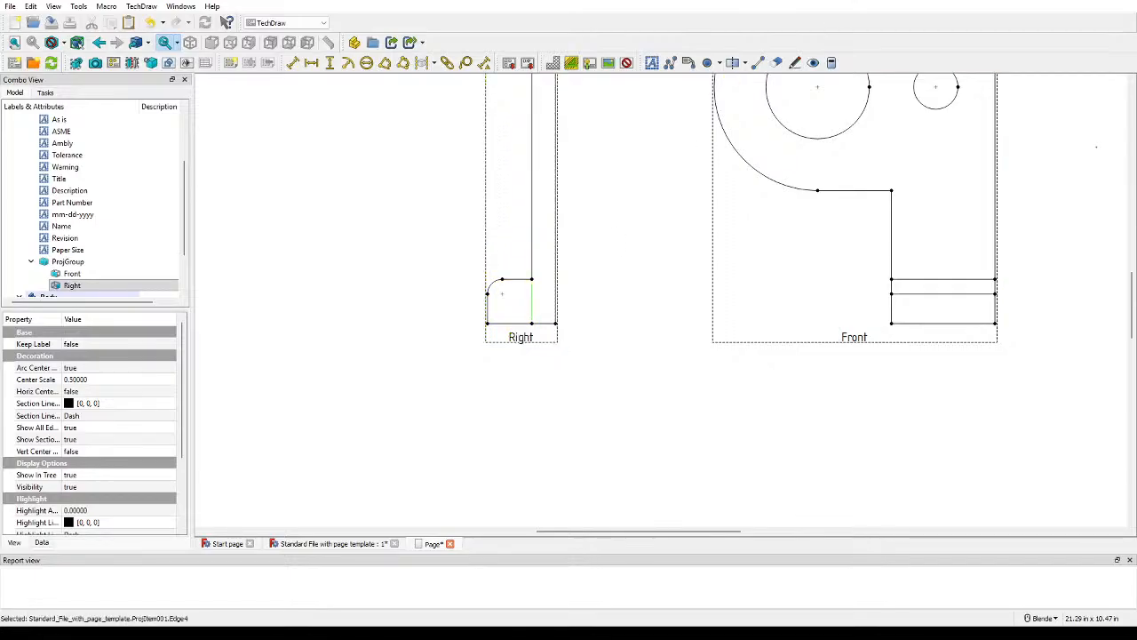
{"action": "left_click", "coordinate": [794, 62]}
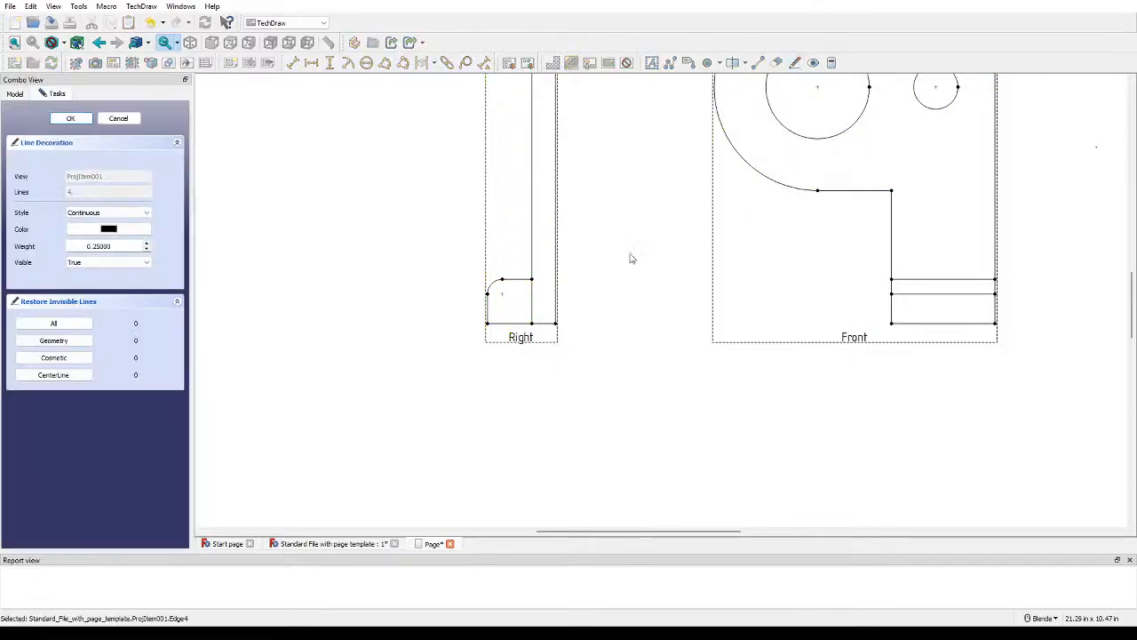
{"action": "left_click", "coordinate": [107, 262]}
{"action": "left_click", "coordinate": [112, 273]}
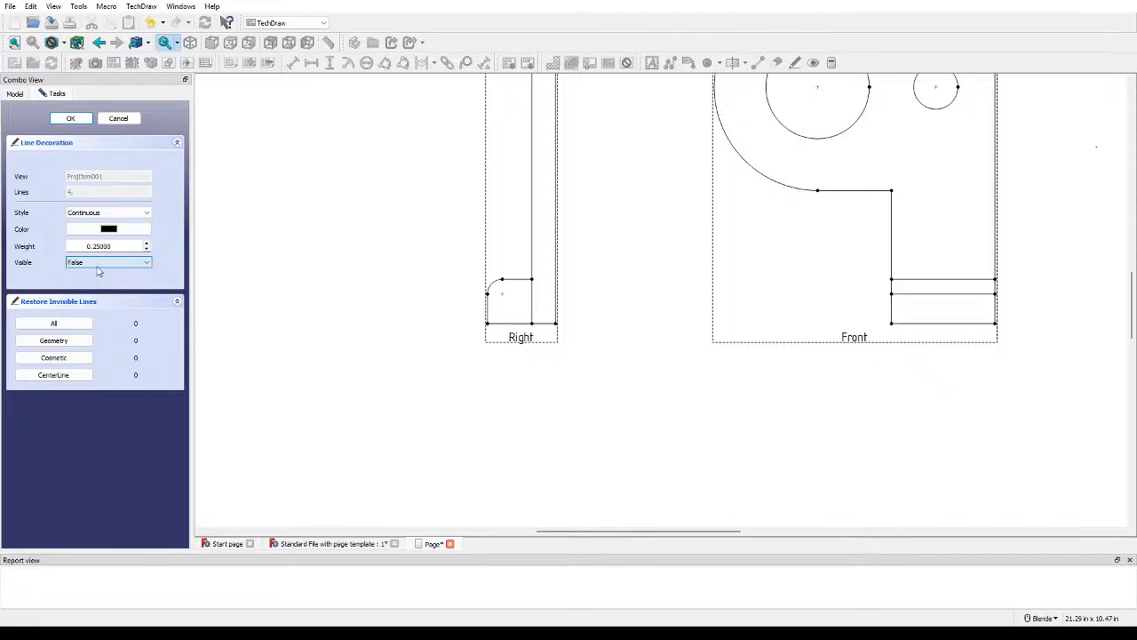
{"action": "left_click", "coordinate": [70, 118]}
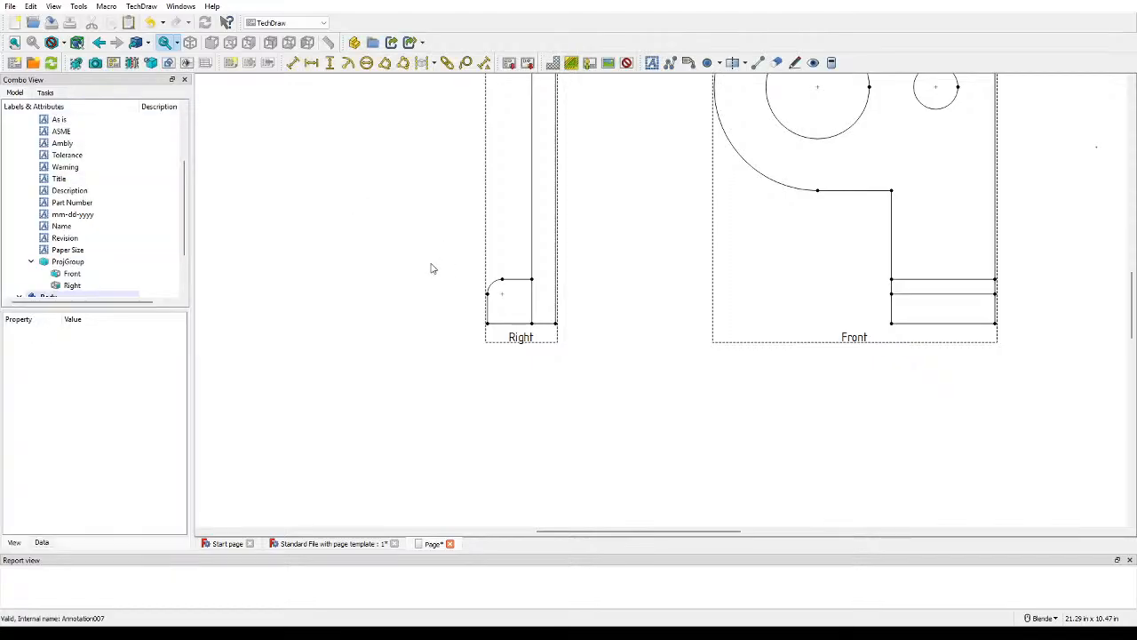
{"action": "left_click", "coordinate": [535, 305]}
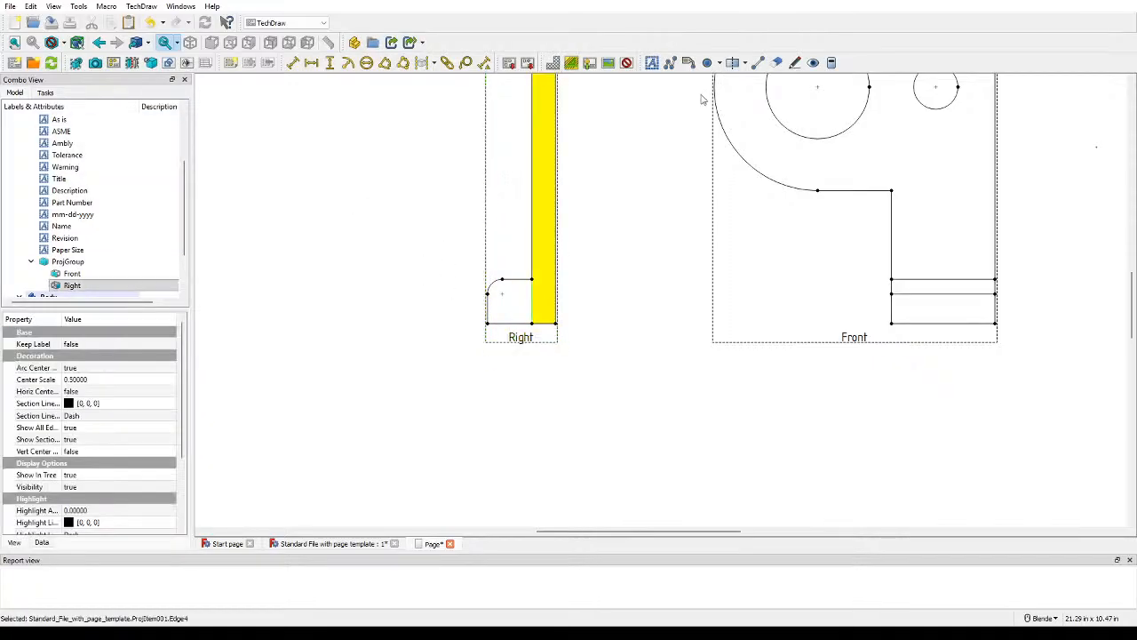
{"action": "scroll", "coordinate": [369, 258], "scroll_direction": "down", "scroll_amount": 1}
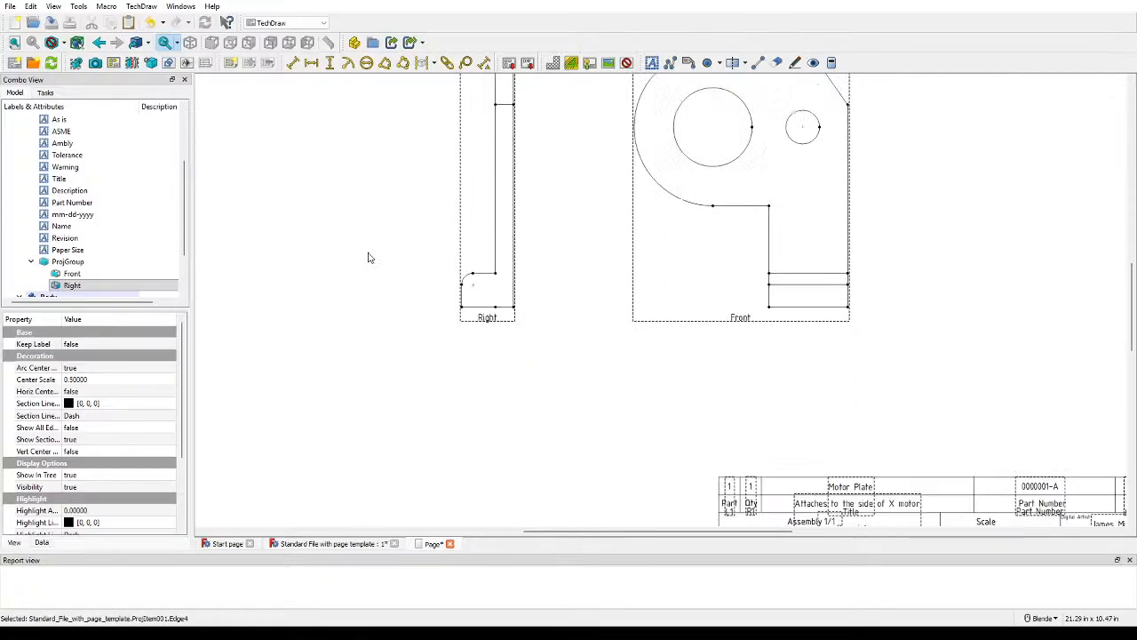
{"action": "middle_click_drag", "start_coordinate": [409, 188], "coordinate": [366, 342]}
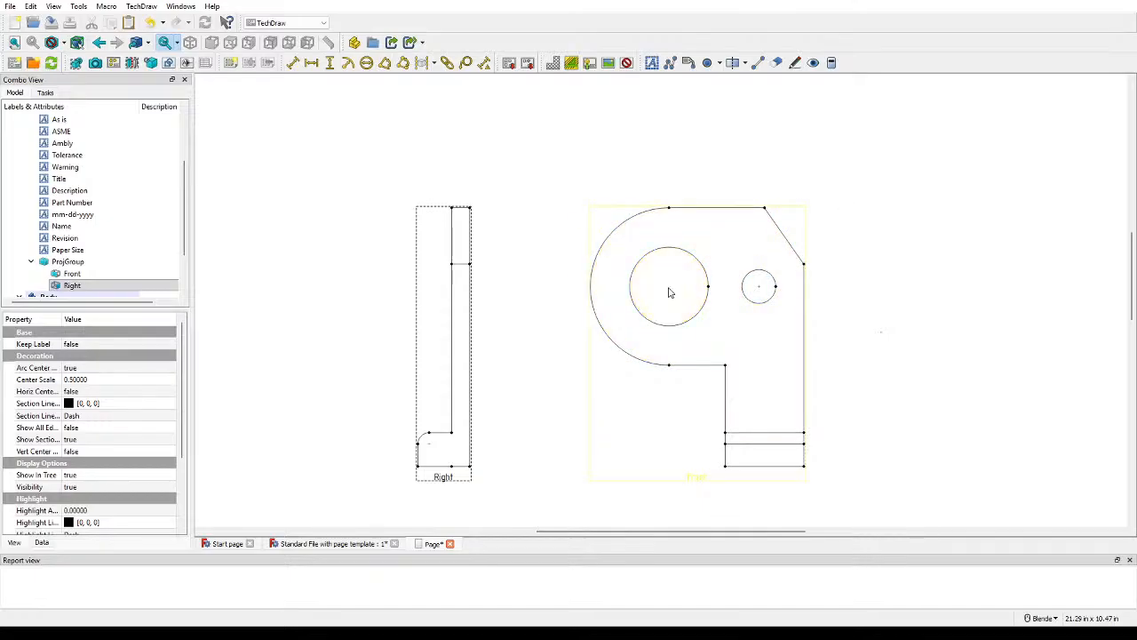
{"action": "scroll", "coordinate": [706, 249], "scroll_direction": "up", "scroll_amount": 1}
{"action": "scroll", "coordinate": [864, 203], "scroll_direction": "up", "scroll_amount": 1}
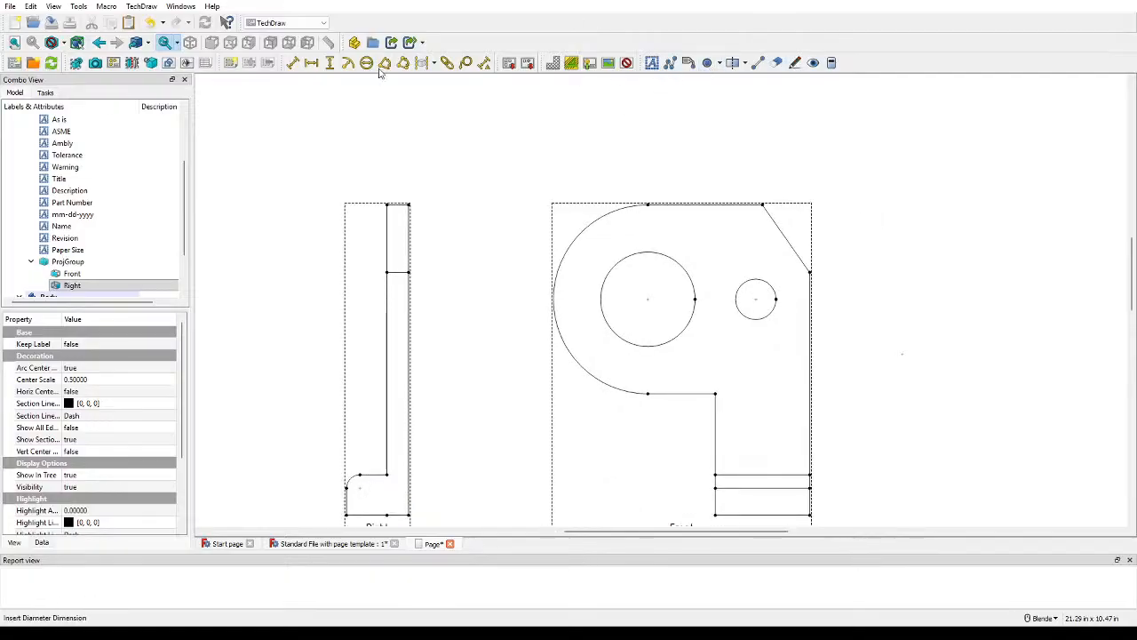
{"action": "left_click", "coordinate": [589, 225]}
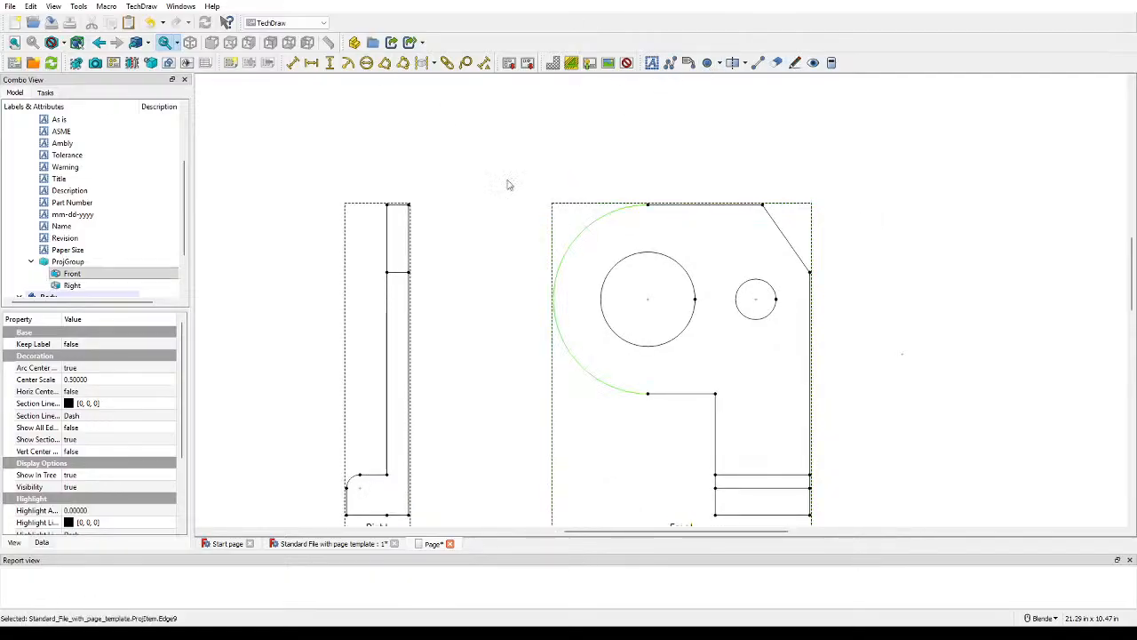
{"action": "left_click", "coordinate": [366, 62]}
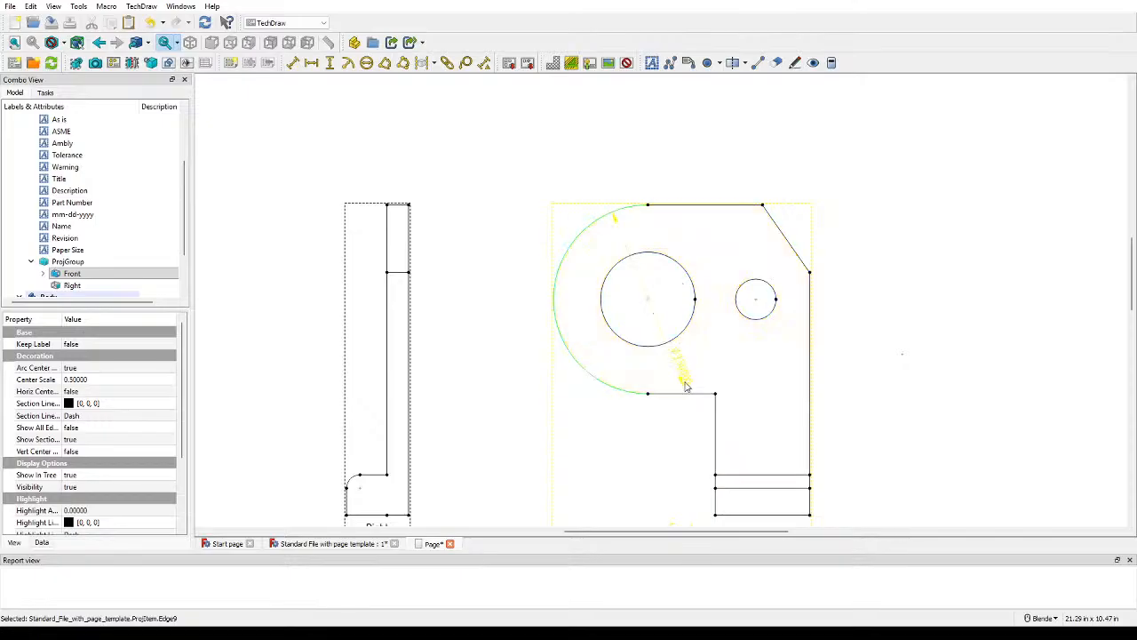
{"action": "left_click_drag", "start_coordinate": [685, 380], "coordinate": [524, 183]}
{"action": "double_click", "coordinate": [525, 183]}
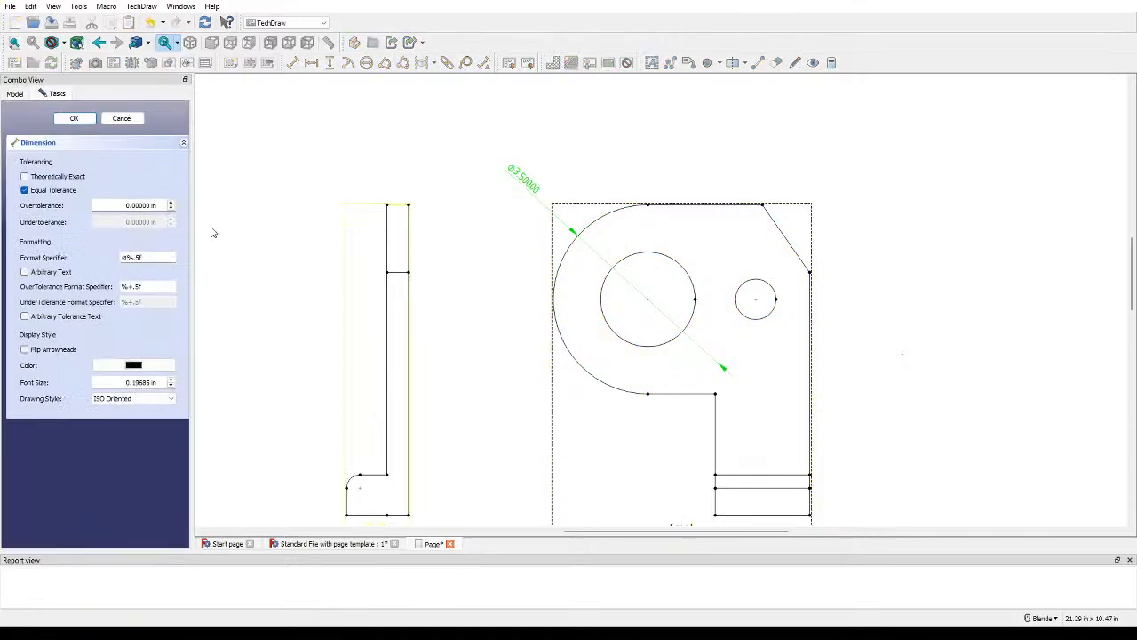
{"action": "left_click", "coordinate": [453, 124]}
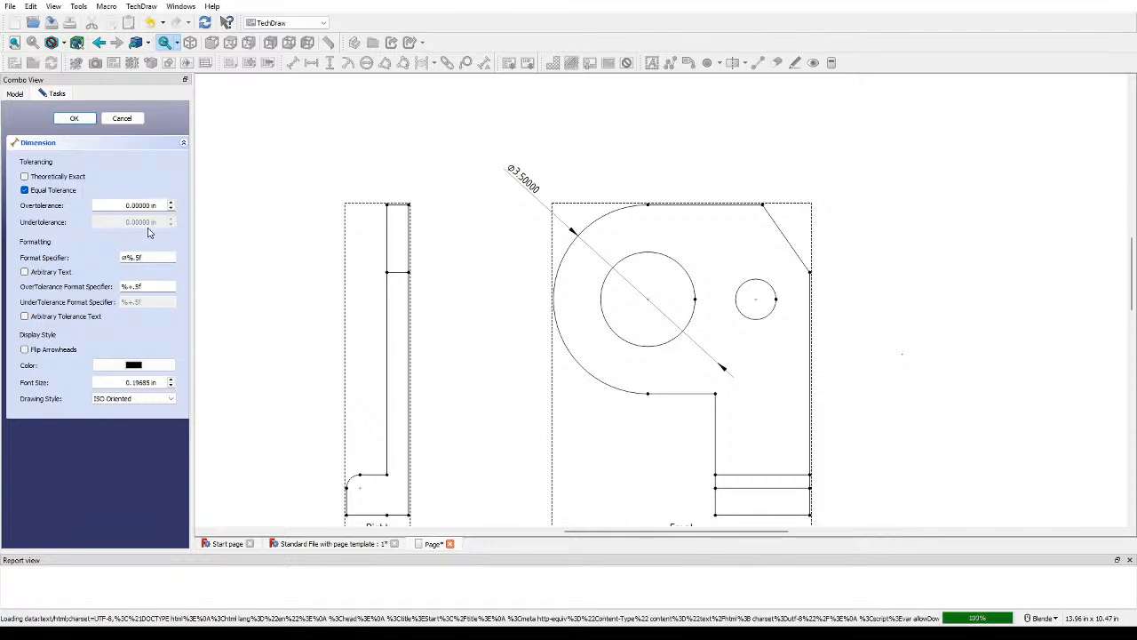
{"action": "left_click", "coordinate": [527, 181]}
{"action": "key", "text": "Delete"}
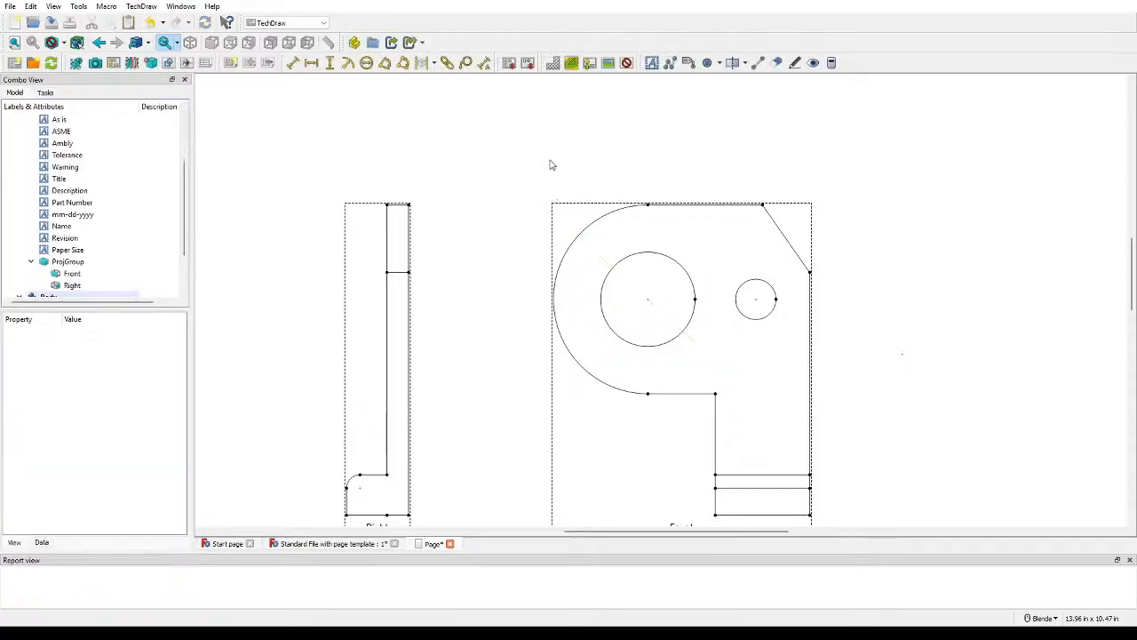
Step: Add a diameter dimension to the front view's large outer arc, place it outside the upper-left, and format it to one decimal
{"action": "left_click", "coordinate": [574, 250]}
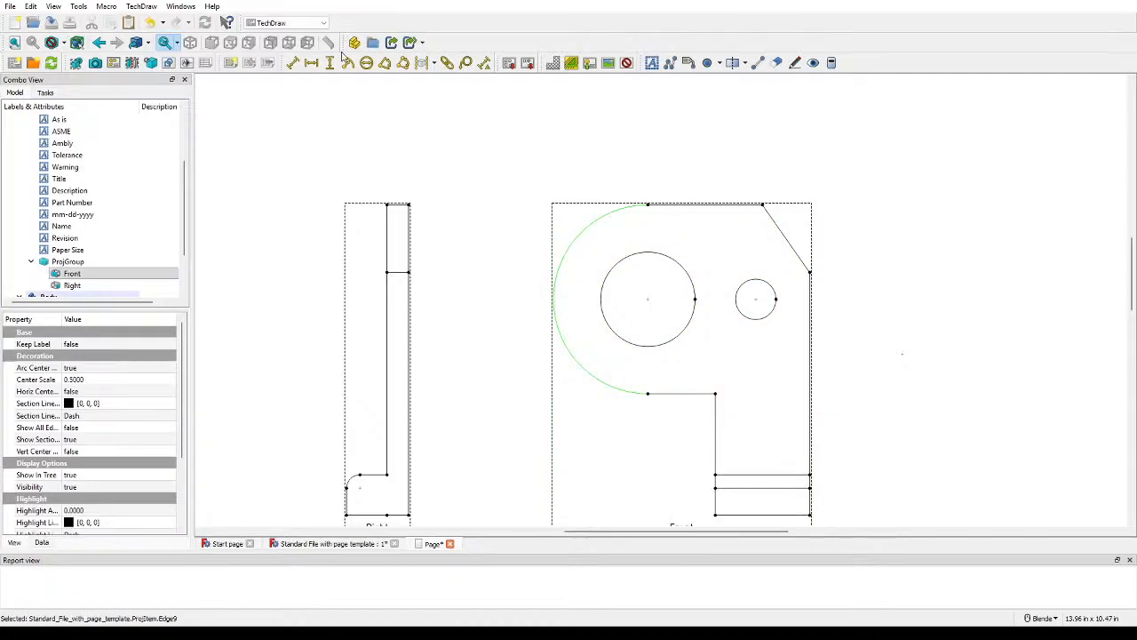
{"action": "left_click", "coordinate": [365, 63]}
{"action": "left_click_drag", "start_coordinate": [680, 378], "coordinate": [541, 193]}
{"action": "double_click", "coordinate": [540, 193]}
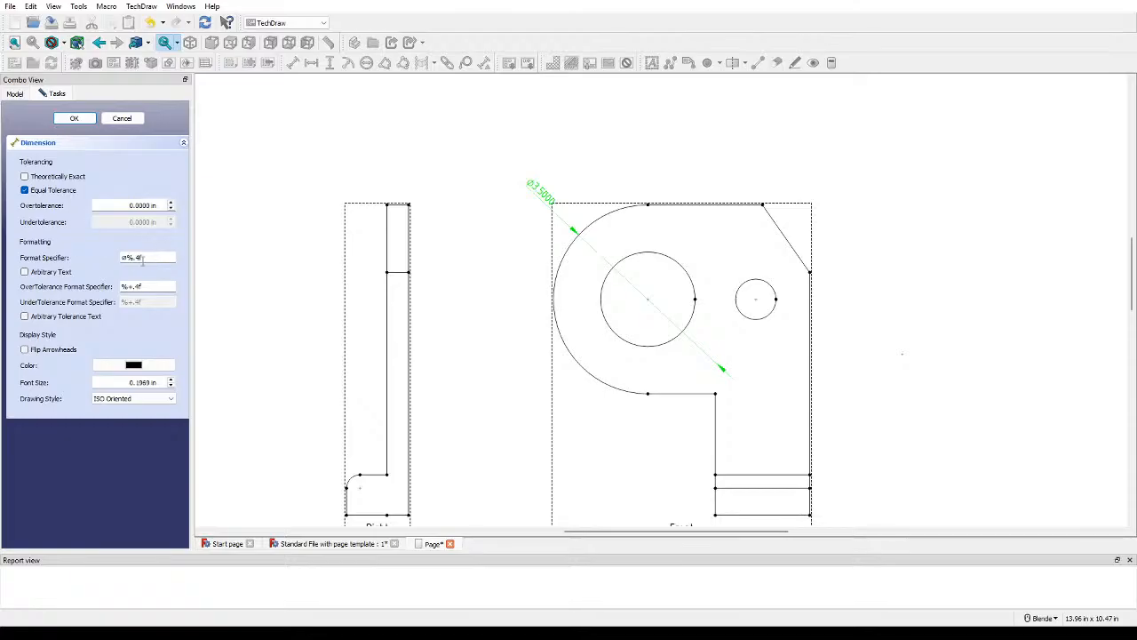
{"action": "key", "text": "Return"}
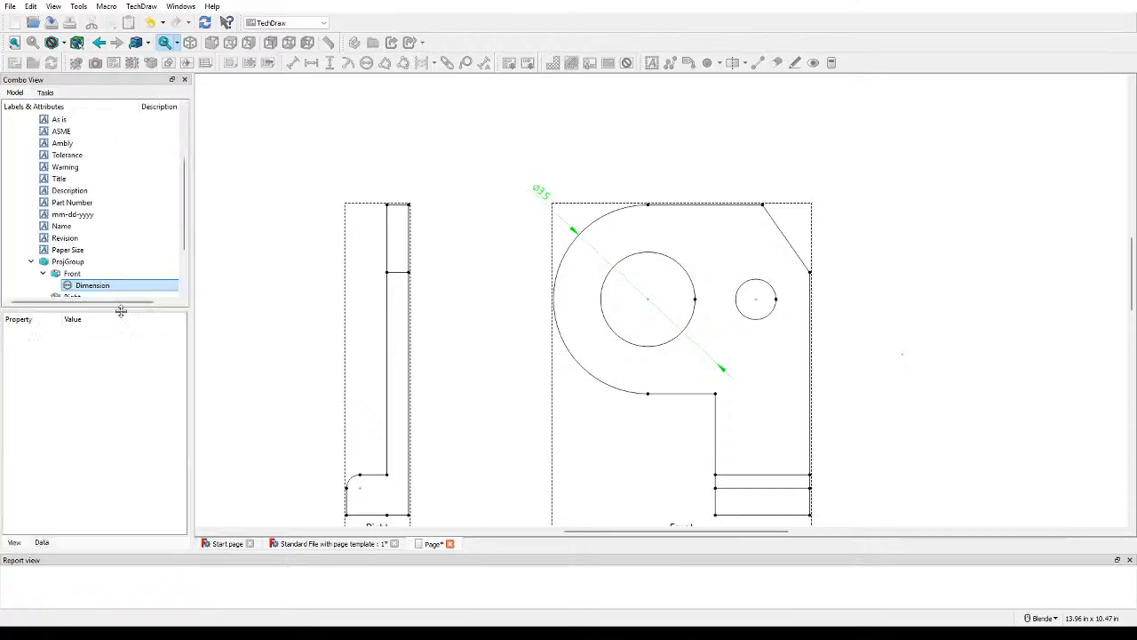
{"action": "left_click", "coordinate": [514, 142]}
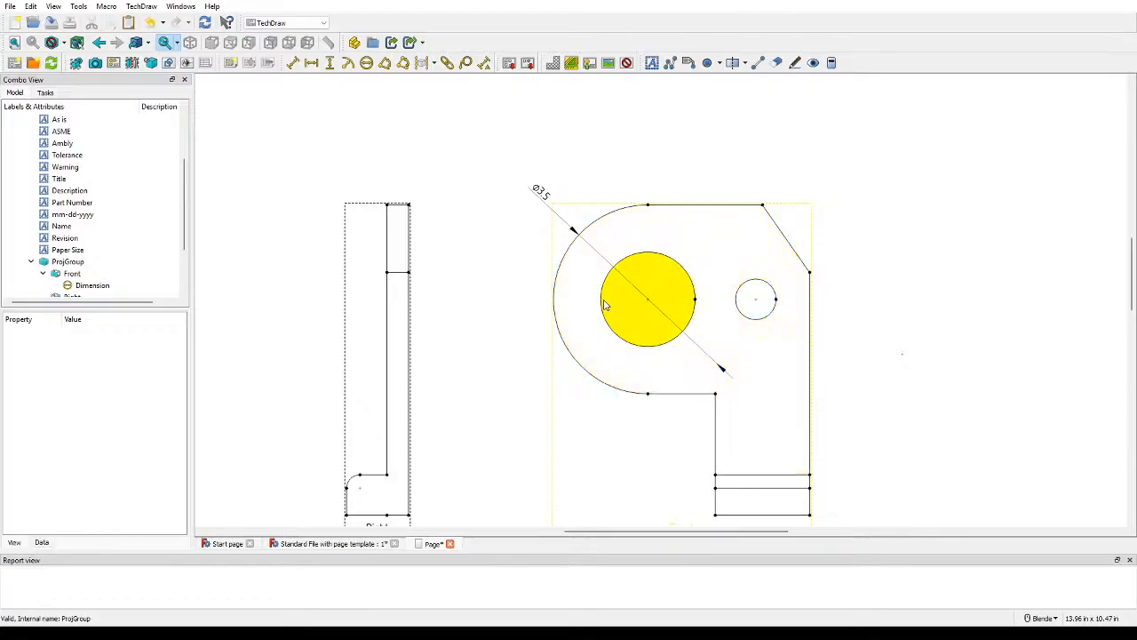
Step: Add a diameter dimension to the large hole, place it outside the arc below the outer diameter, and format it to two decimals
{"action": "left_click", "coordinate": [602, 298]}
{"action": "left_click", "coordinate": [366, 62]}
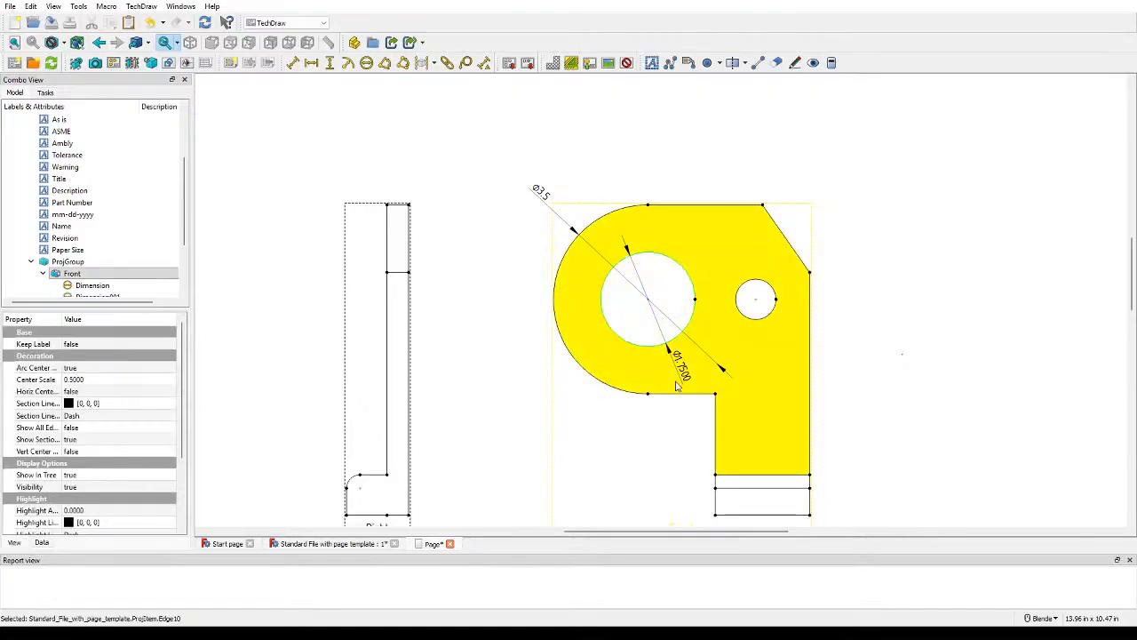
{"action": "left_click_drag", "start_coordinate": [656, 351], "coordinate": [533, 252]}
{"action": "double_click", "coordinate": [533, 252]}
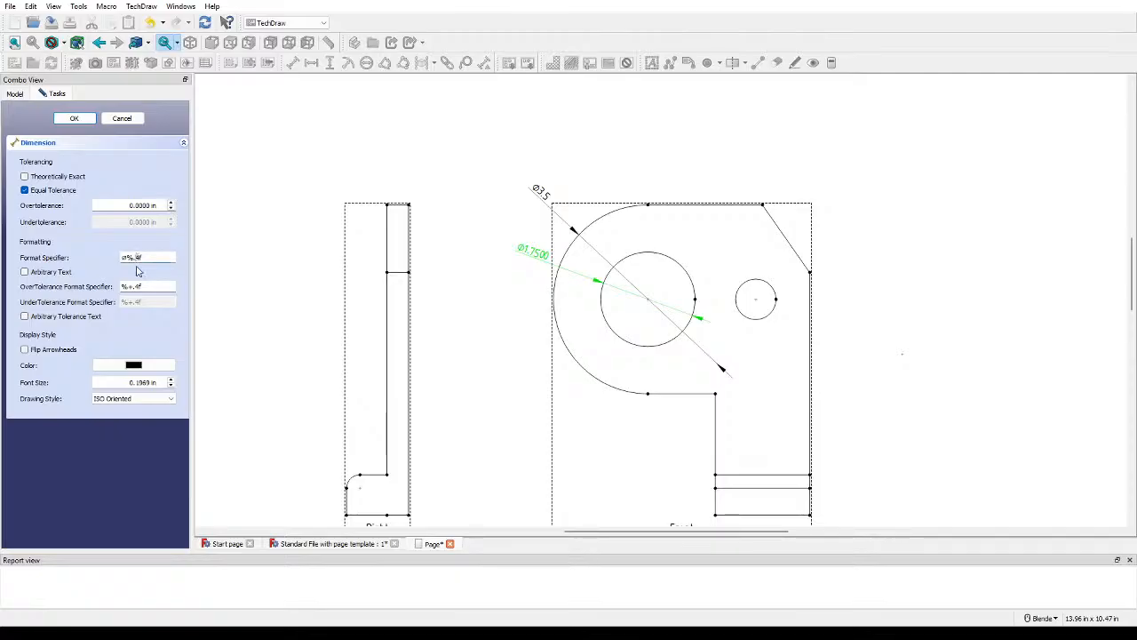
{"action": "key", "text": "BackSpace"}
{"action": "type", "text": "2"}
{"action": "key", "text": "Return"}
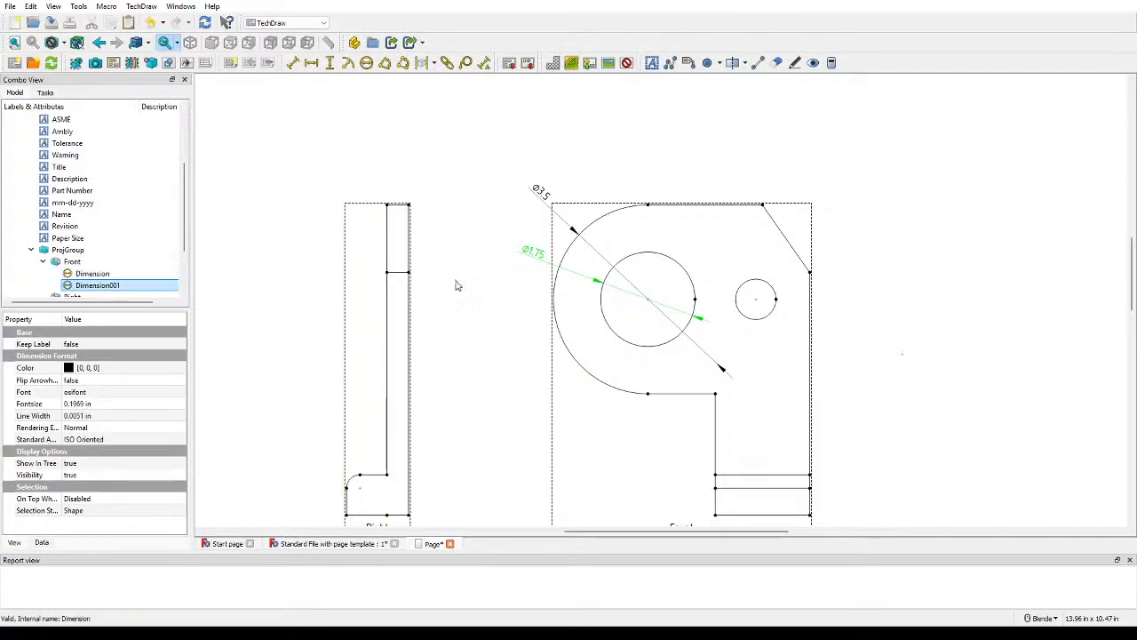
{"action": "left_click", "coordinate": [467, 327]}
Step: Dimension the small hole's diameter to the right of the front view, format it to two decimals, and save the document
{"action": "mouse_move", "coordinate": [904, 273]}
{"action": "left_mouse_down"}
{"action": "mouse_move", "coordinate": [805, 224]}
{"action": "mouse_move", "coordinate": [797, 315]}
{"action": "left_mouse_up"}
{"action": "scroll", "coordinate": [798, 234], "scroll_direction": "up", "scroll_amount": 1}
{"action": "left_click", "coordinate": [650, 303]}
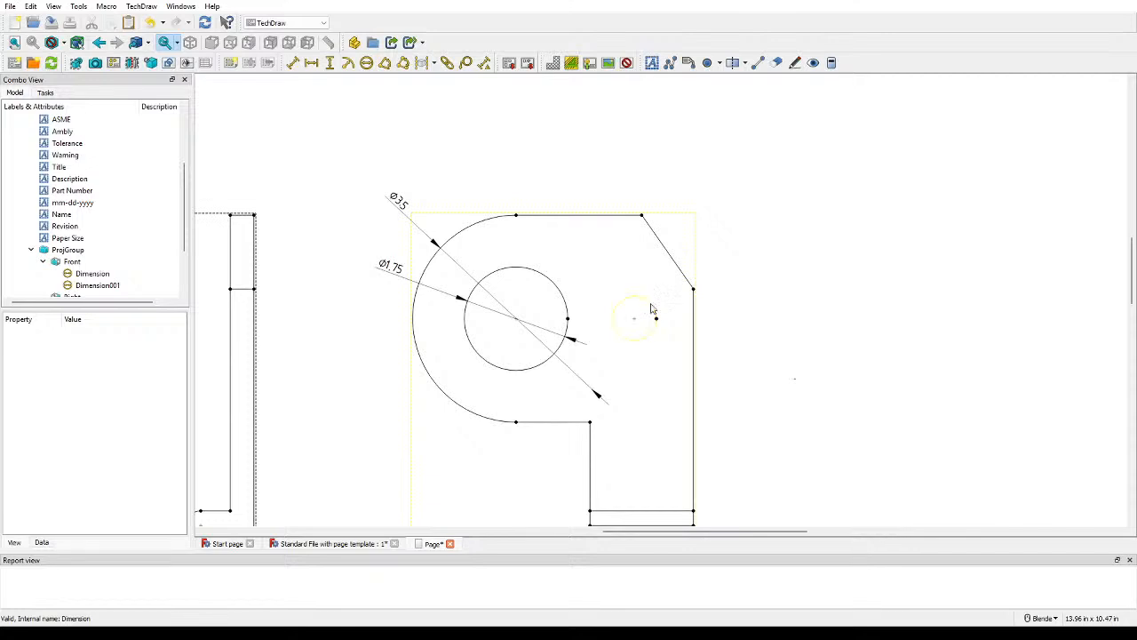
{"action": "left_click", "coordinate": [372, 67]}
{"action": "left_click_drag", "start_coordinate": [556, 394], "coordinate": [757, 302]}
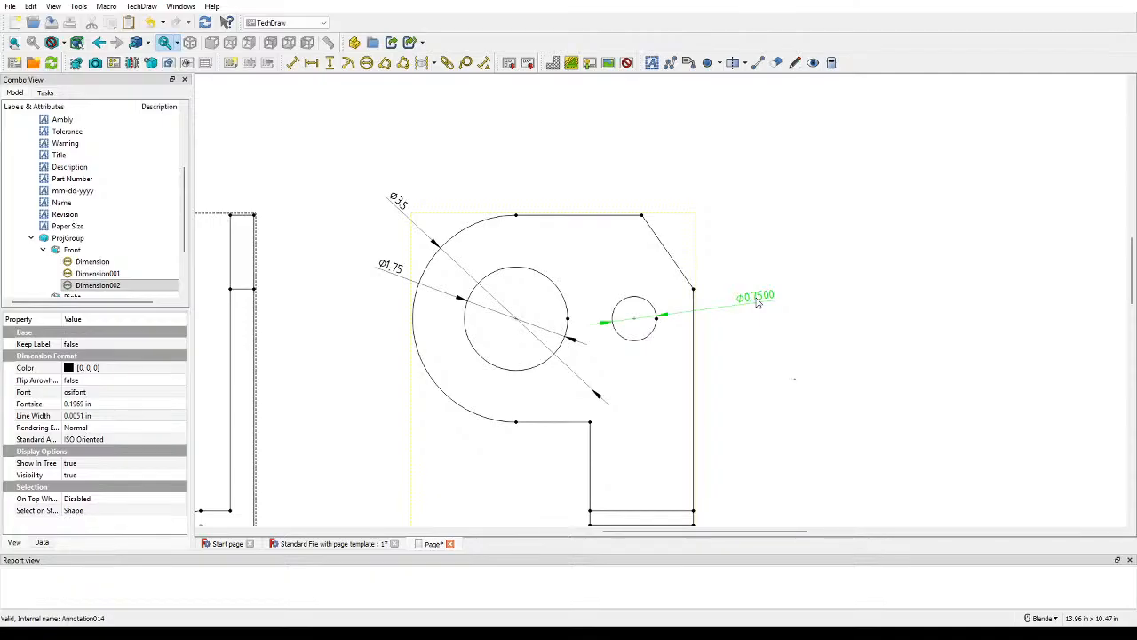
{"action": "double_click", "coordinate": [757, 302]}
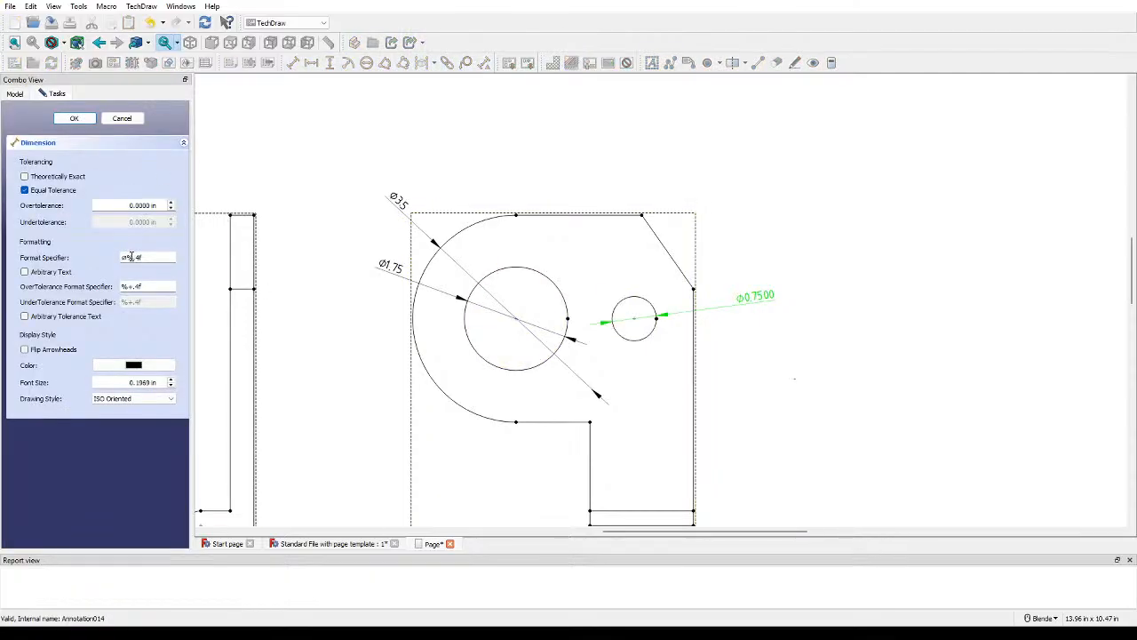
{"action": "key", "text": "BackSpace"}
{"action": "type", "text": "2"}
{"action": "key", "text": "Return"}
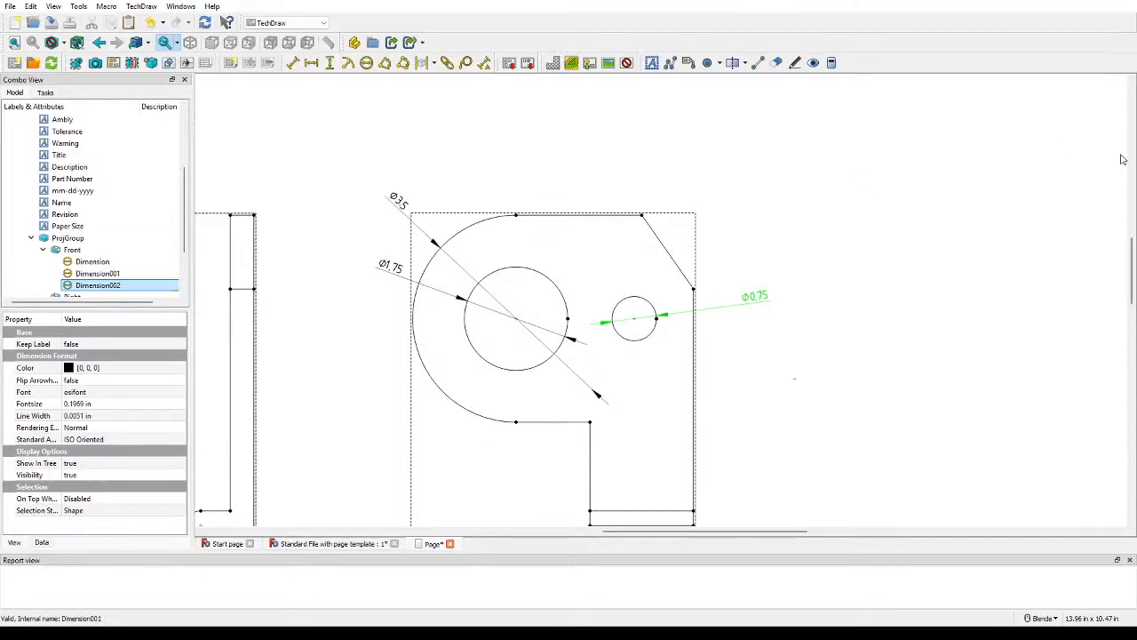
{"action": "left_click", "coordinate": [861, 263]}
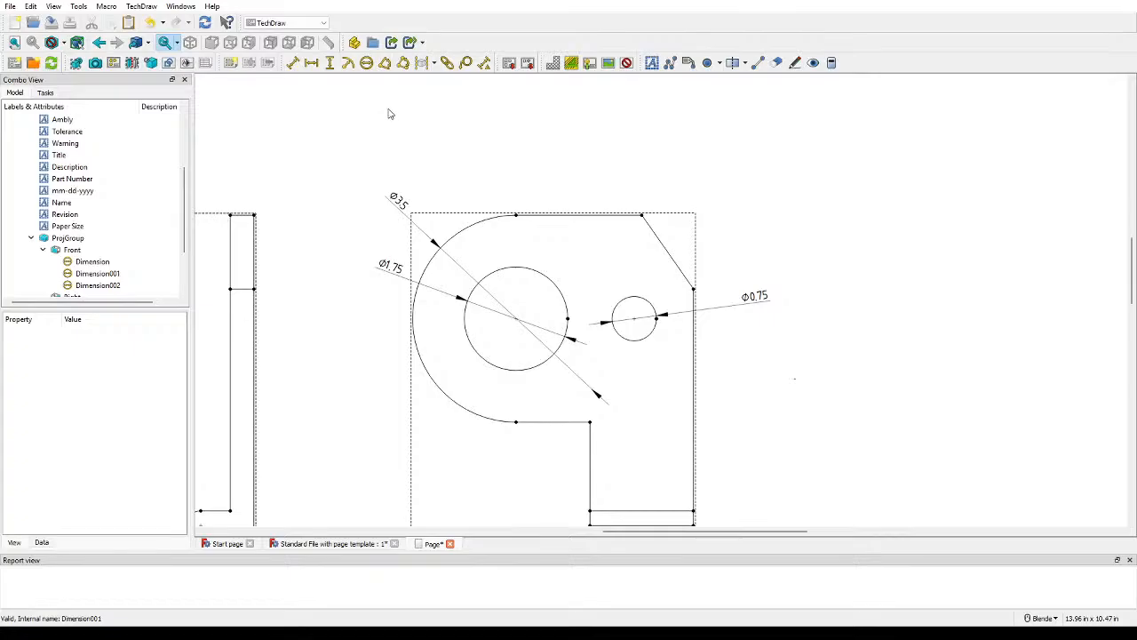
{"action": "key", "text": "ctrl+s"}
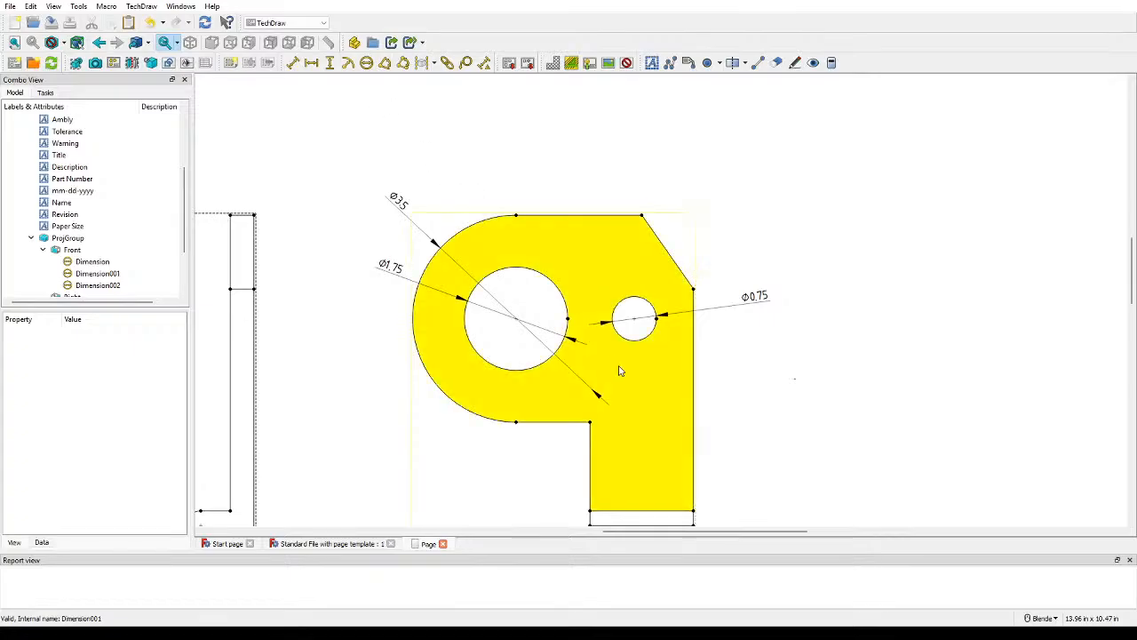
Step: Add a horizontal dimension to the leg's bottom edge, place it below the front view, and format it to two decimals
{"action": "scroll", "coordinate": [844, 434], "scroll_direction": "down", "scroll_amount": 2}
{"action": "middle_click_drag", "start_coordinate": [802, 376], "coordinate": [824, 232], "text": "shift"}
{"action": "middle_click_drag", "start_coordinate": [832, 290], "coordinate": [832, 320], "text": "shift"}
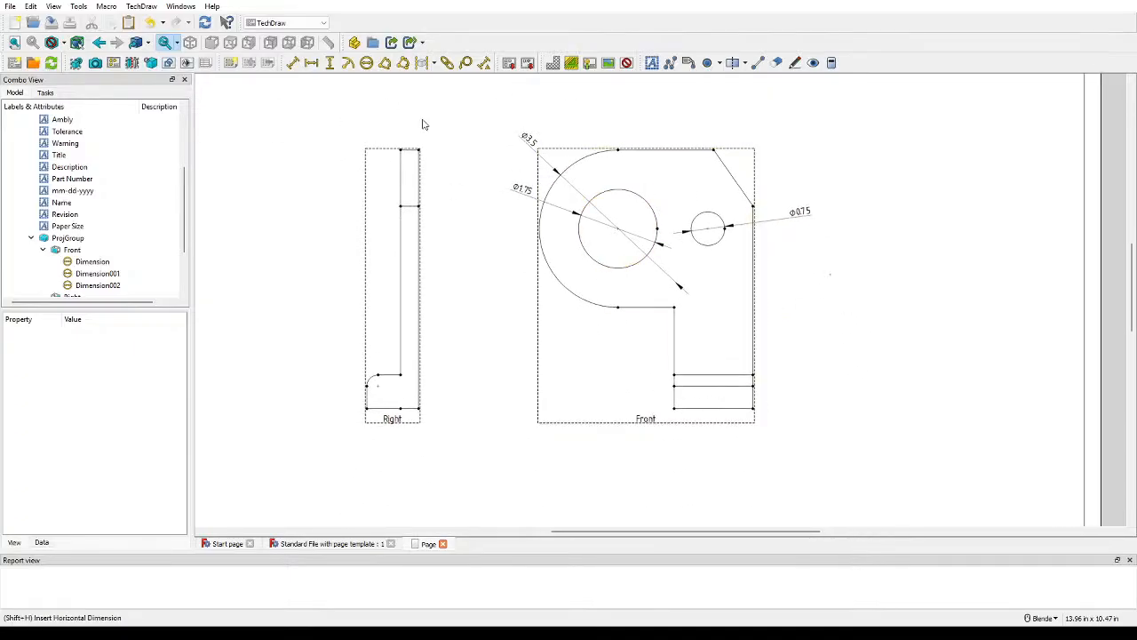
{"action": "left_click", "coordinate": [726, 409]}
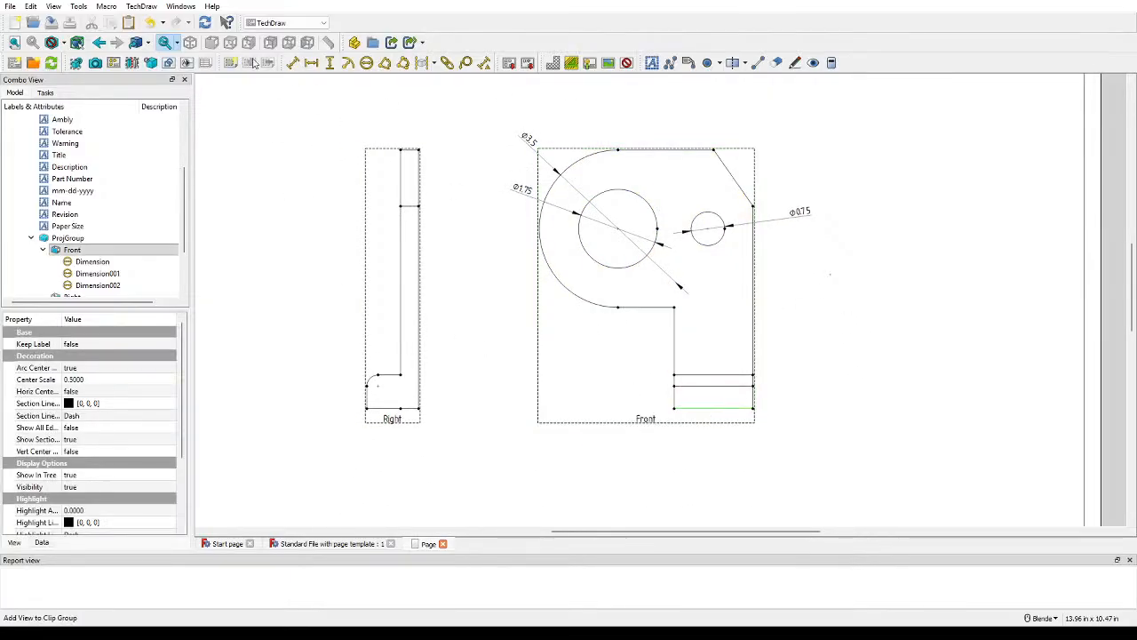
{"action": "left_click", "coordinate": [311, 63]}
{"action": "left_click_drag", "start_coordinate": [708, 417], "coordinate": [710, 435]}
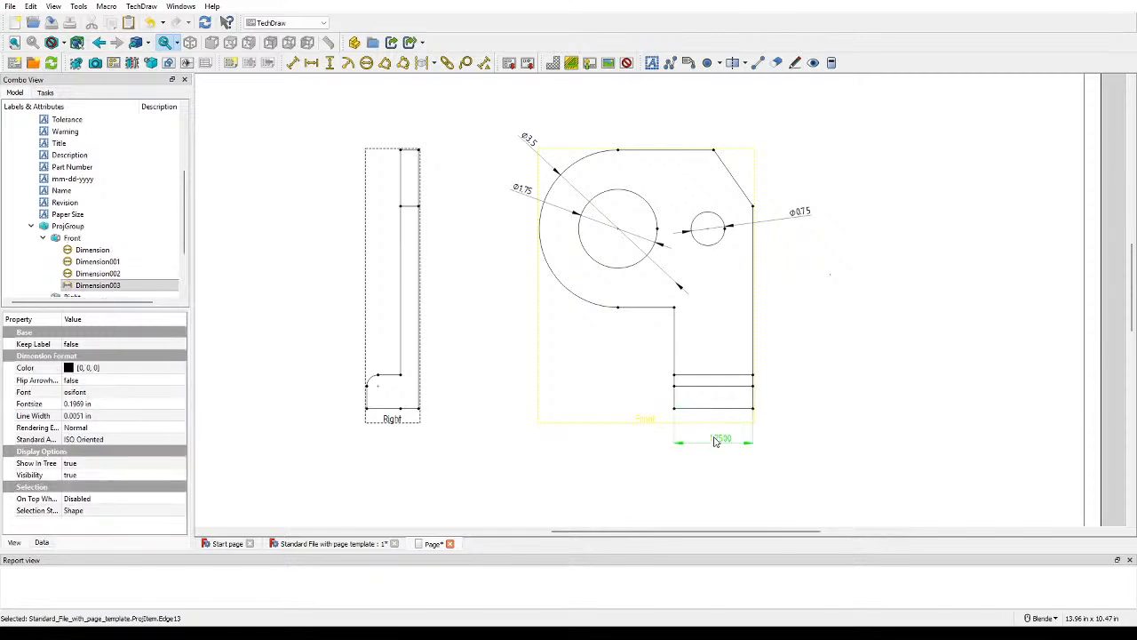
{"action": "double_click", "coordinate": [710, 434]}
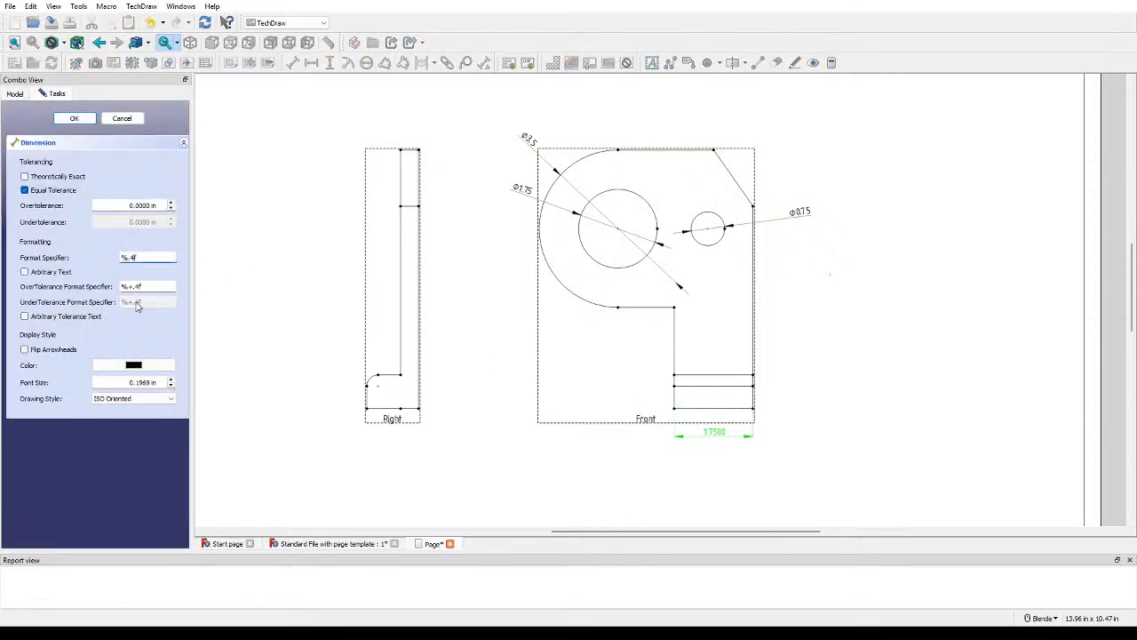
{"action": "key", "text": "Return"}
{"action": "left_click", "coordinate": [790, 469]}
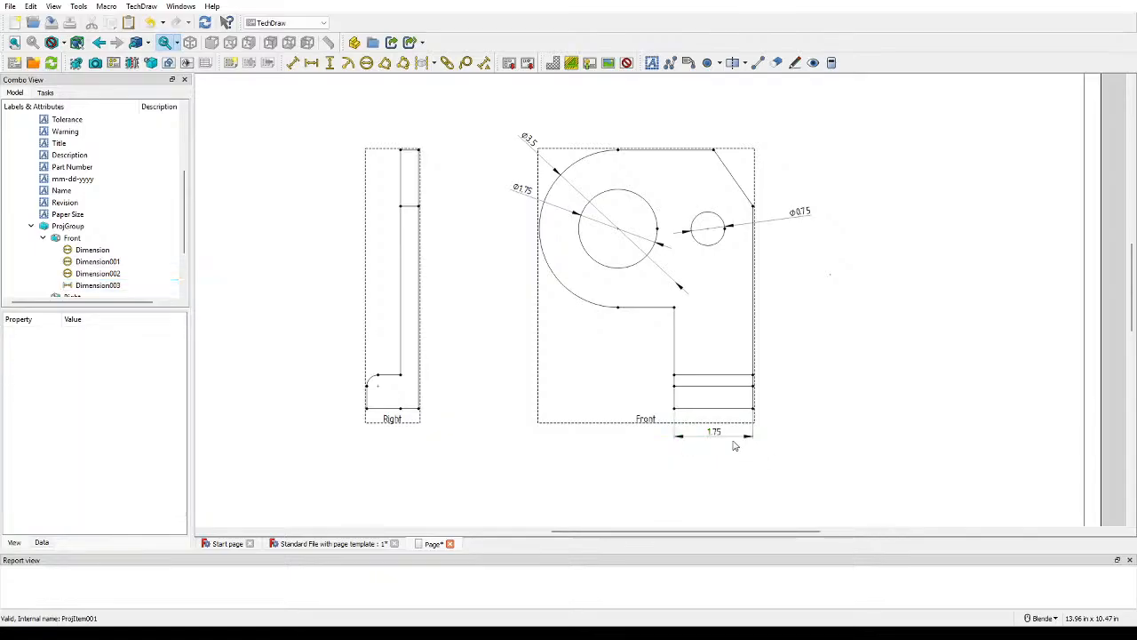
Step: Append the "in" unit suffix to the leg's horizontal width dimension below the front view
{"action": "left_click", "coordinate": [716, 435]}
{"action": "double_click", "coordinate": [716, 435]}
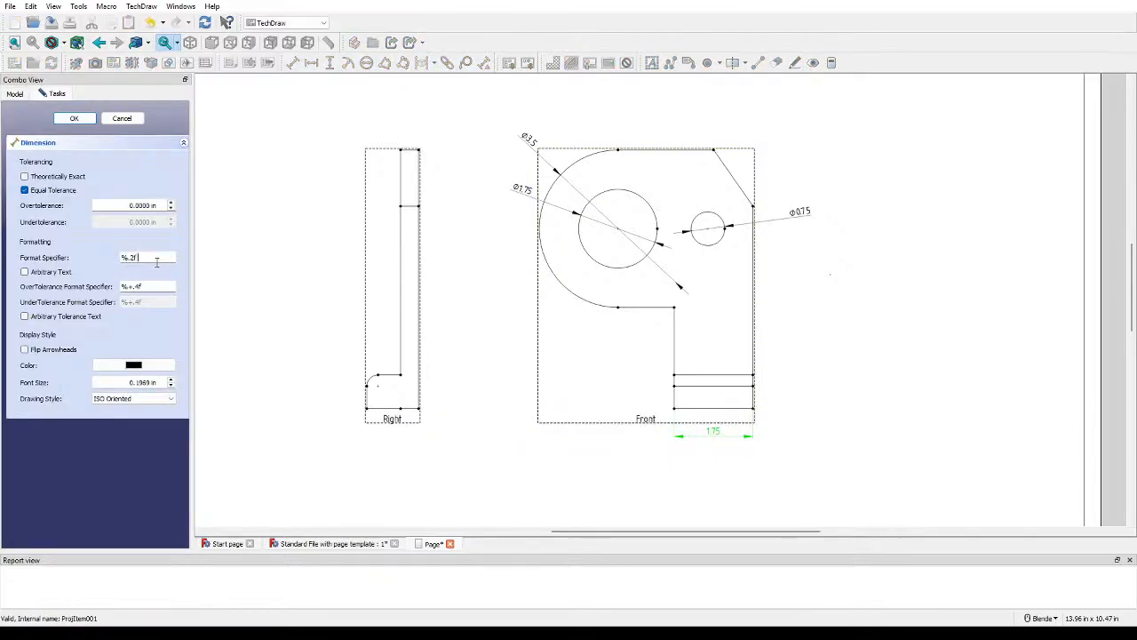
{"action": "key", "text": "Return"}
Step: Append the "in" unit suffix to the small hole's diameter dimension in the front view
{"action": "left_click", "coordinate": [805, 214]}
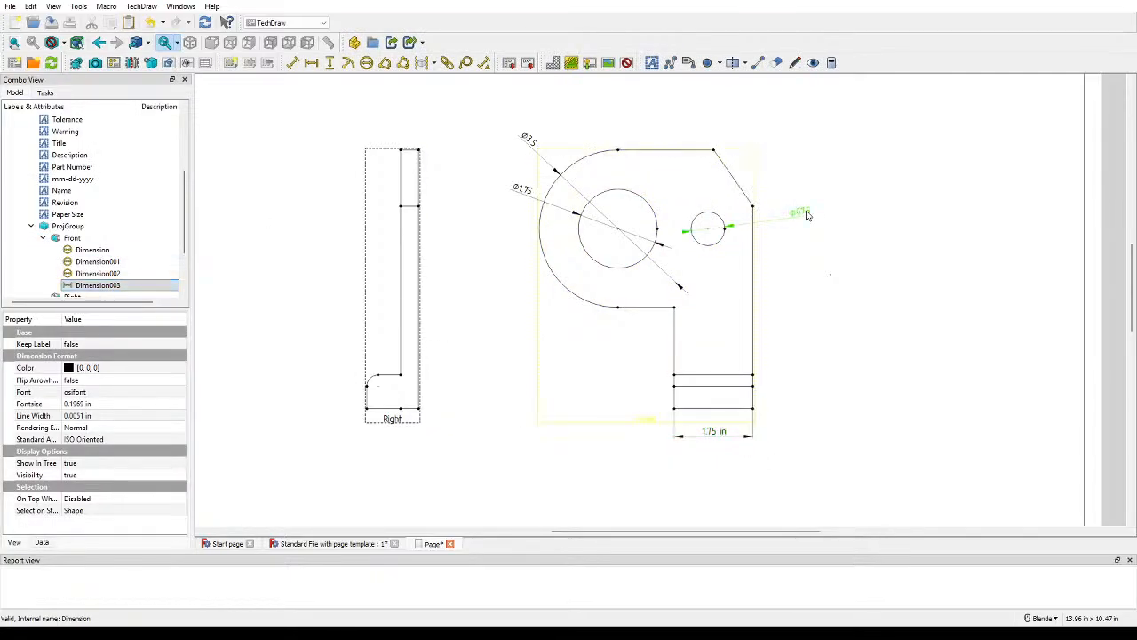
{"action": "double_click", "coordinate": [805, 214]}
{"action": "type", "text": "in"}
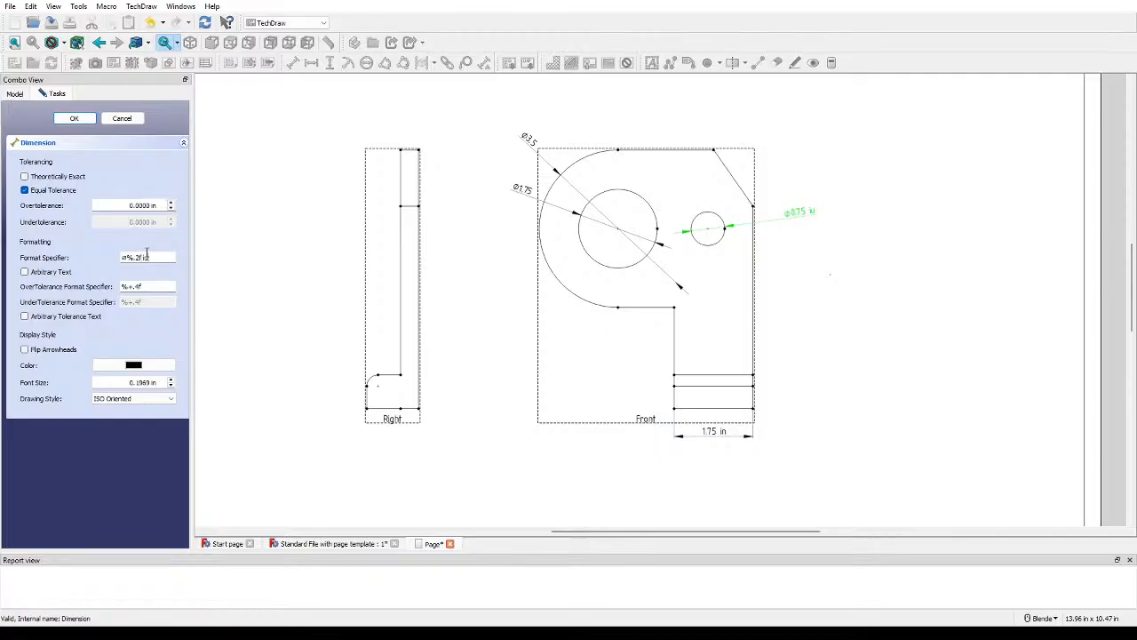
{"action": "key", "text": "BackSpace"}
{"action": "type", "text": "n"}
{"action": "key", "text": "Return"}
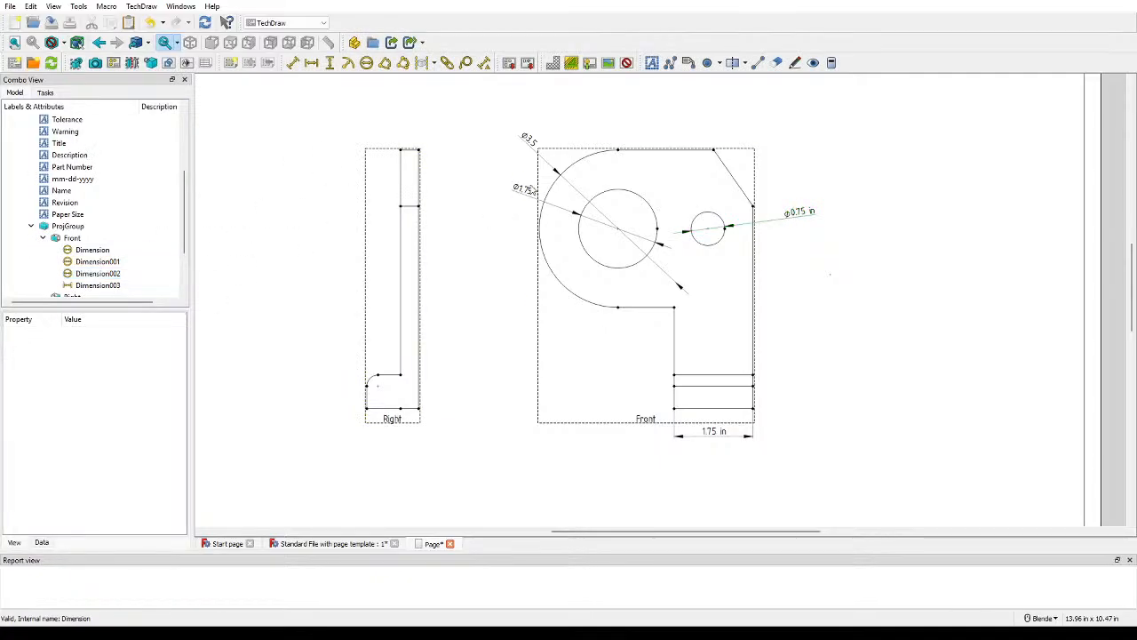
Step: Move the large hole's diameter label farther out from the arc and append the "in" unit suffix
{"action": "left_click_drag", "start_coordinate": [522, 197], "coordinate": [508, 181]}
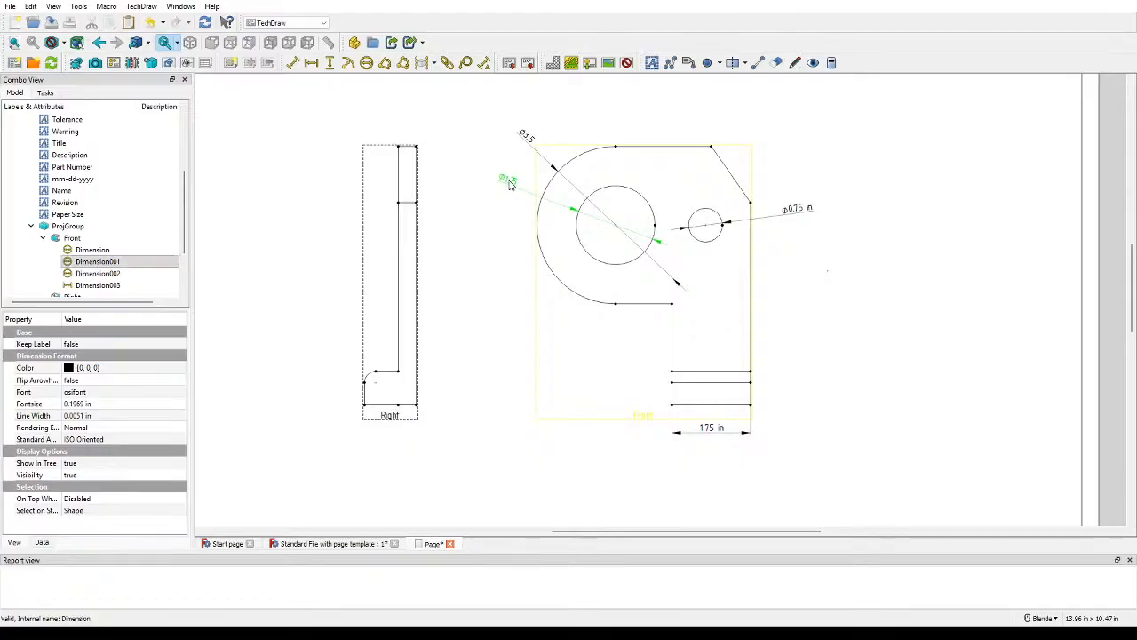
{"action": "double_click", "coordinate": [509, 181]}
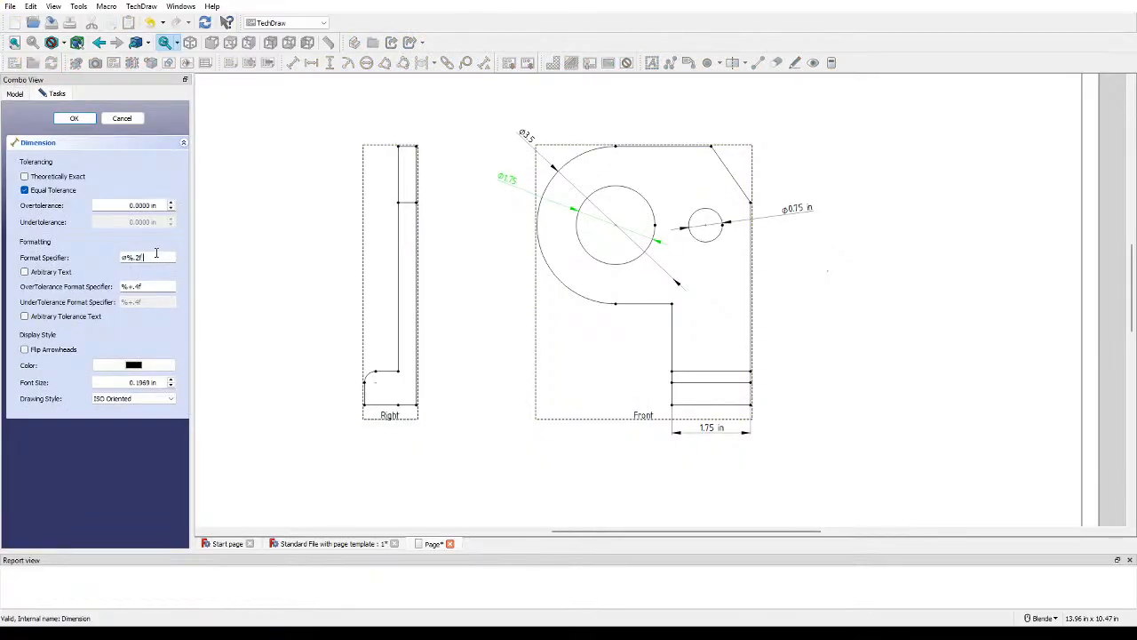
{"action": "type", "text": "n"}
{"action": "key", "text": "Return"}
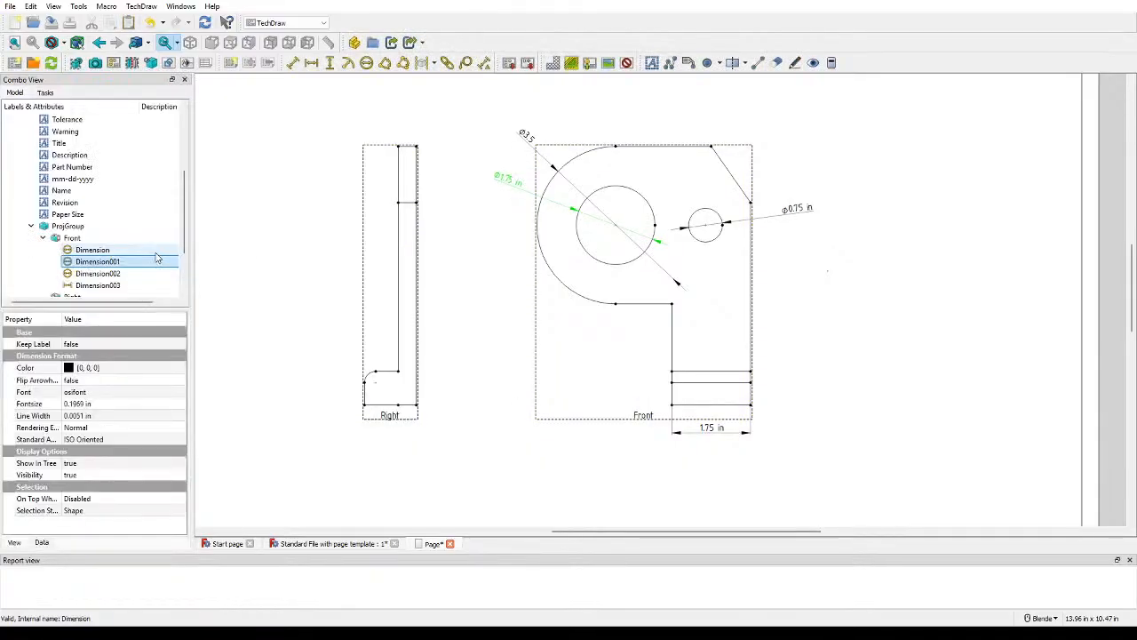
Step: Append the "in" unit suffix to the outer arc's diameter dimension and shift its label slightly outward
{"action": "double_click", "coordinate": [530, 137]}
{"action": "type", "text": "in"}
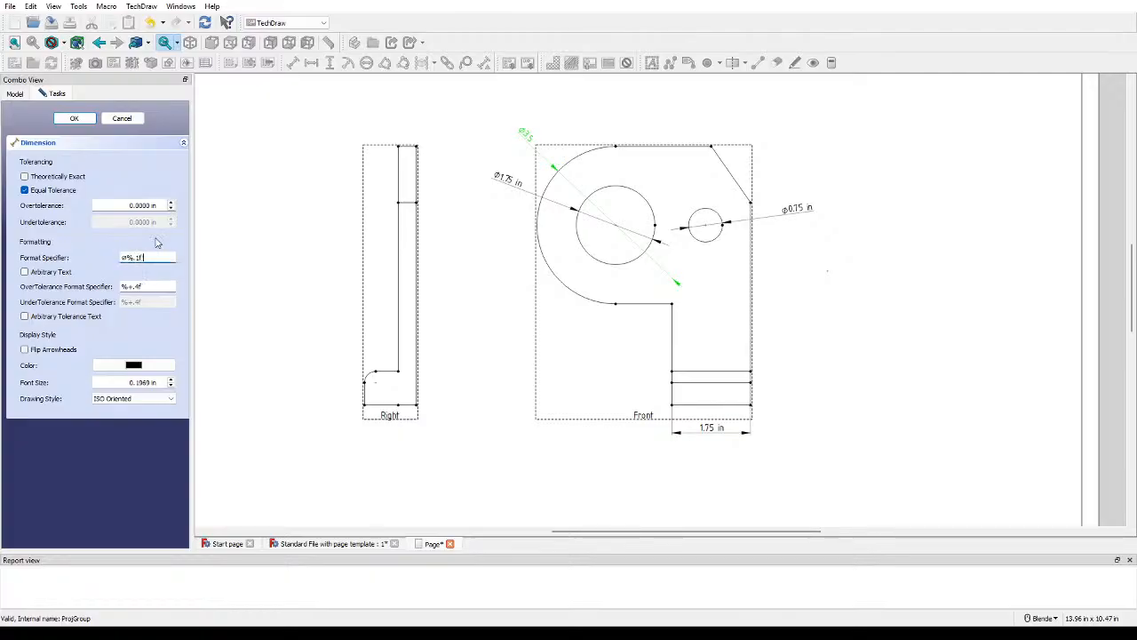
{"action": "key", "text": "Return"}
{"action": "scroll", "coordinate": [498, 144], "scroll_direction": "up", "scroll_amount": 2}
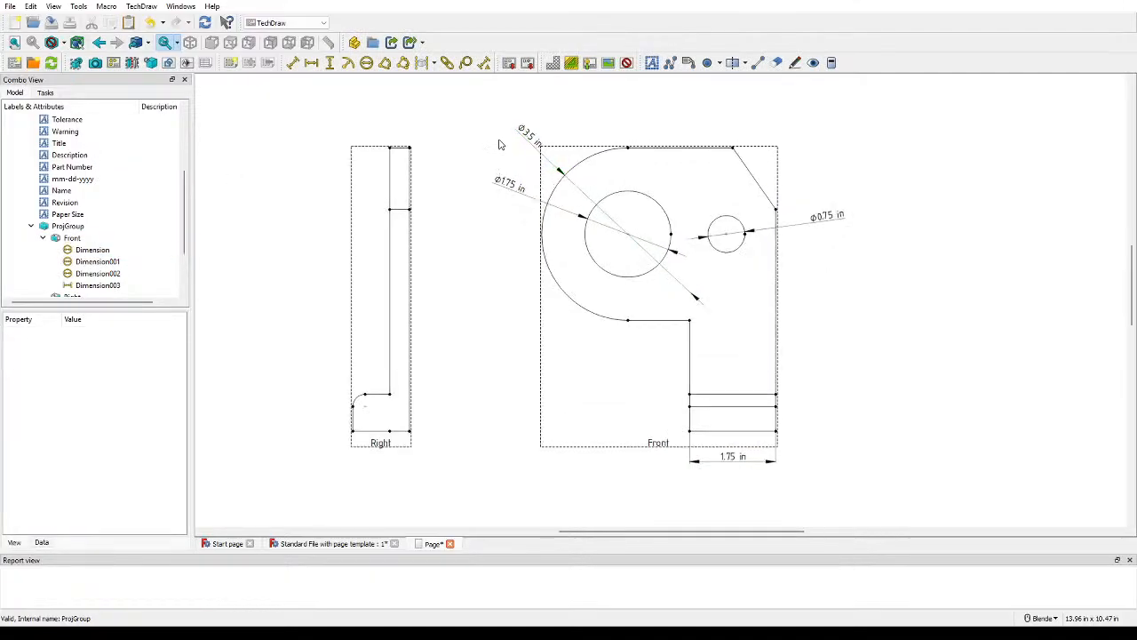
{"action": "scroll", "coordinate": [499, 145], "scroll_direction": "up", "scroll_amount": 1}
{"action": "left_click_drag", "start_coordinate": [537, 133], "coordinate": [526, 133]}
{"action": "left_click", "coordinate": [612, 115]}
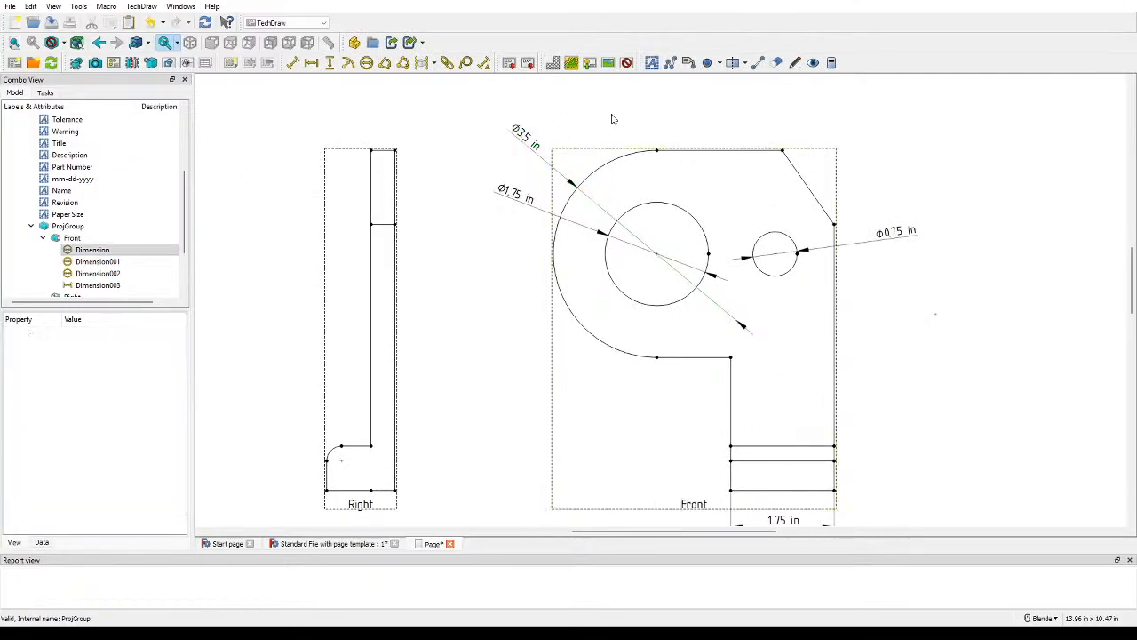
Step: Add a horizontal dimension to the right view's top edge and place it above the view
{"action": "scroll", "coordinate": [636, 111], "scroll_direction": "down", "scroll_amount": 1}
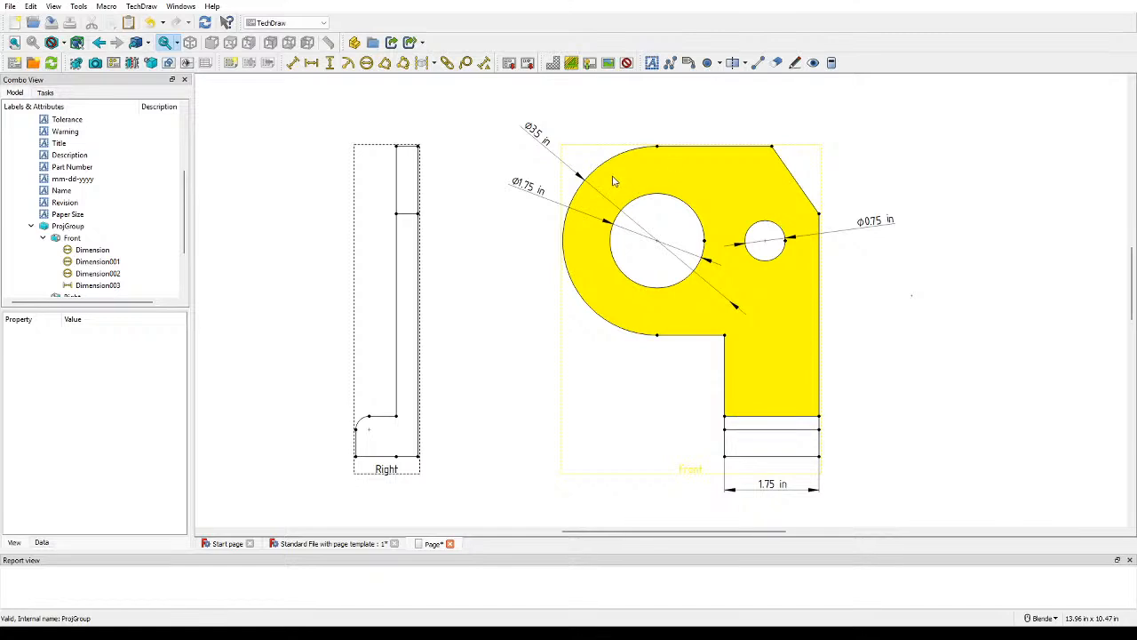
{"action": "middle_click_drag", "start_coordinate": [432, 204], "coordinate": [528, 293], "text": "shift"}
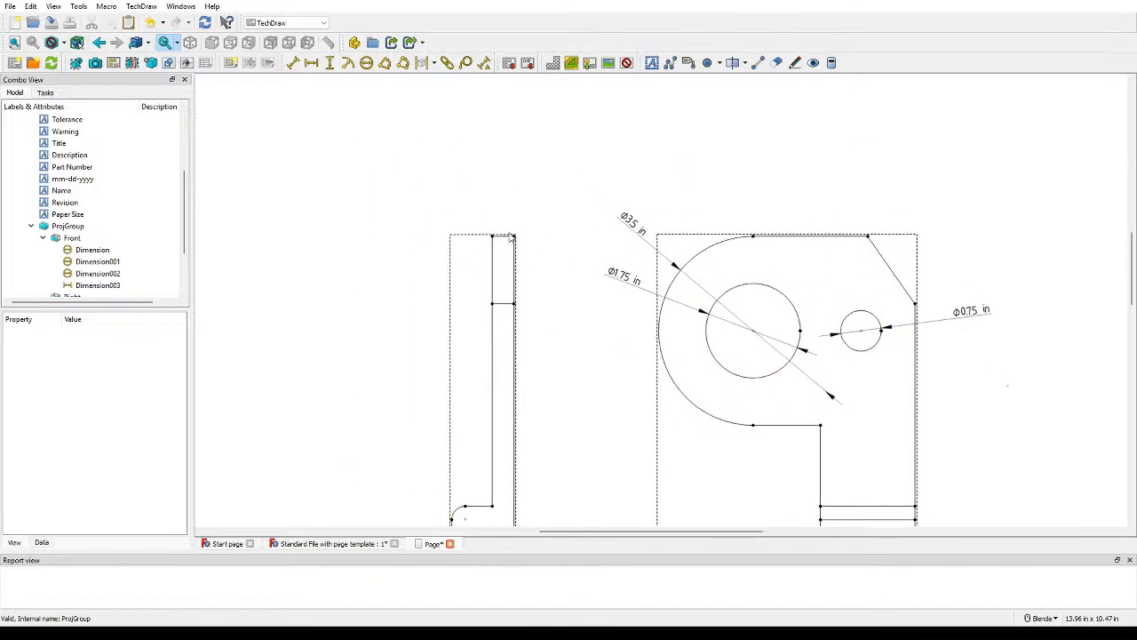
{"action": "left_click", "coordinate": [508, 237]}
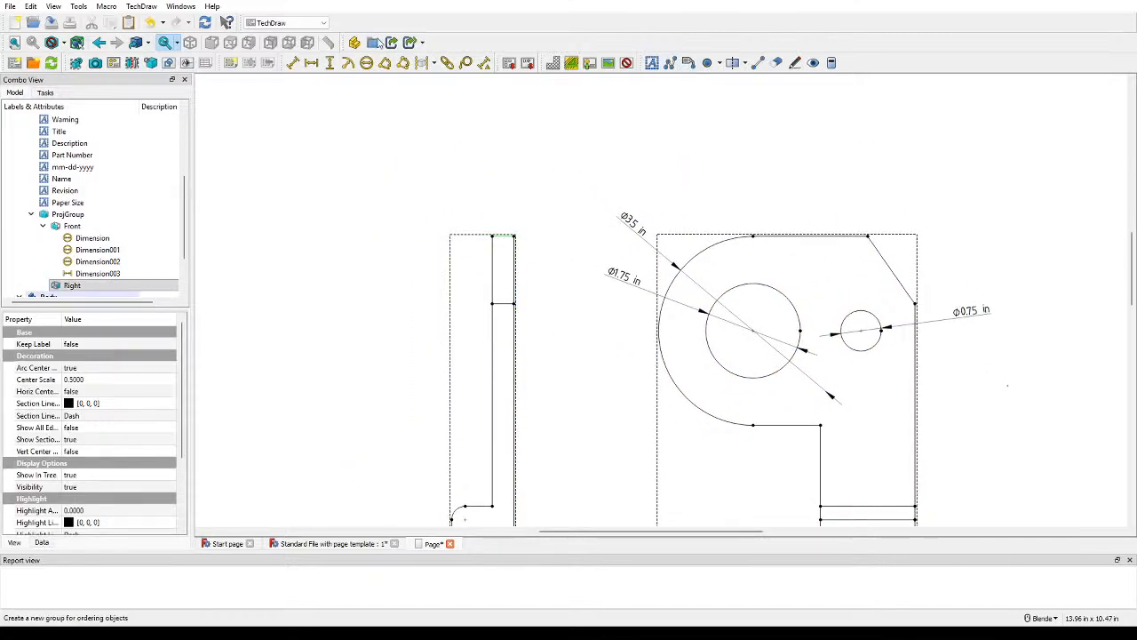
{"action": "left_click", "coordinate": [311, 62]}
{"action": "left_click_drag", "start_coordinate": [499, 238], "coordinate": [500, 211]}
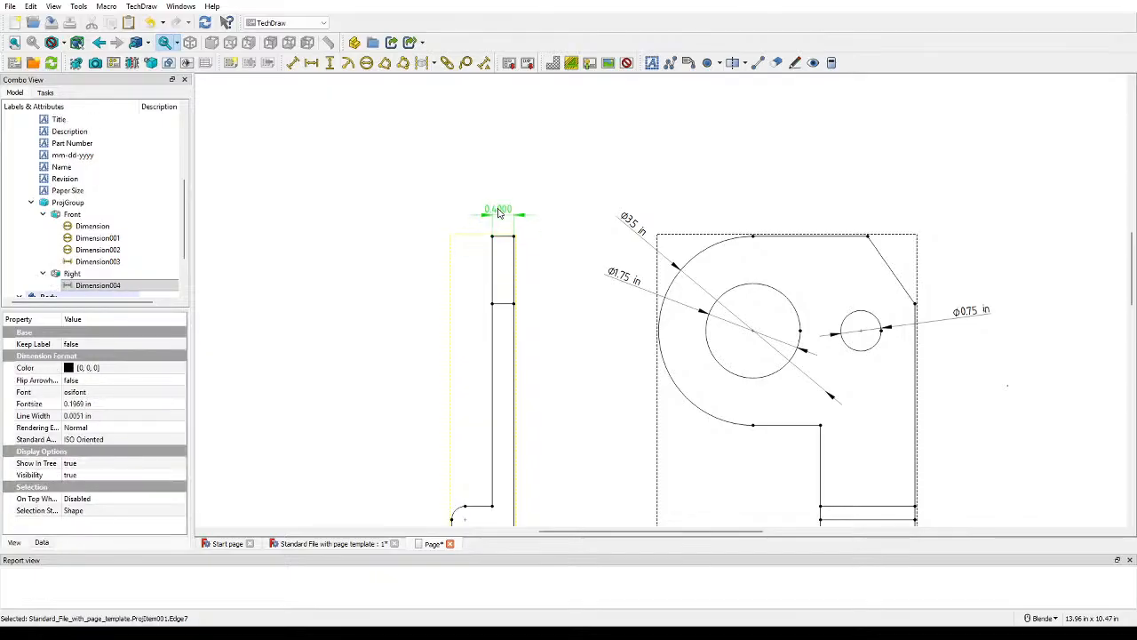
Step: Format the right view's plate thickness dimension to one decimal with the "in" unit suffix
{"action": "double_click", "coordinate": [500, 211]}
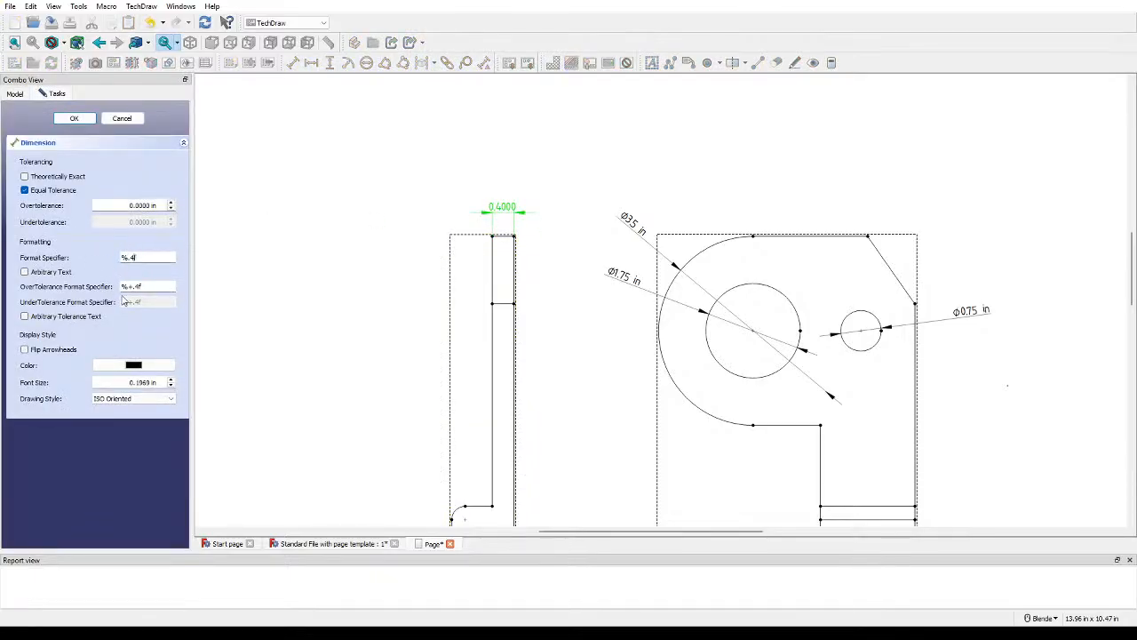
{"action": "key", "text": "BackSpace"}
{"action": "type", "text": "1"}
{"action": "key", "text": "Return"}
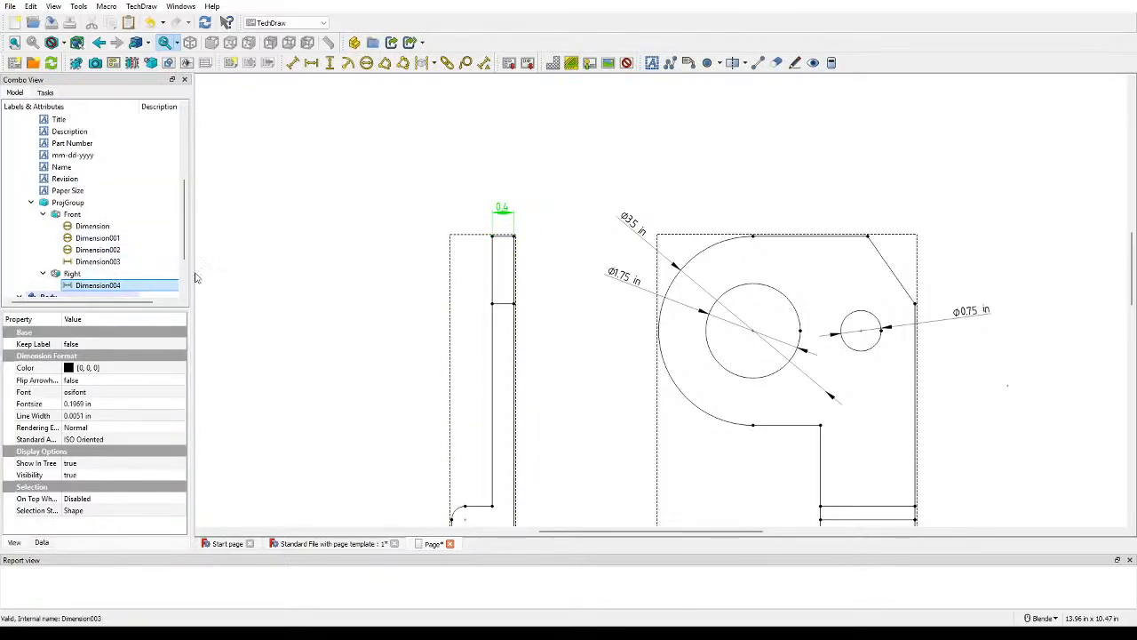
{"action": "double_click", "coordinate": [499, 212]}
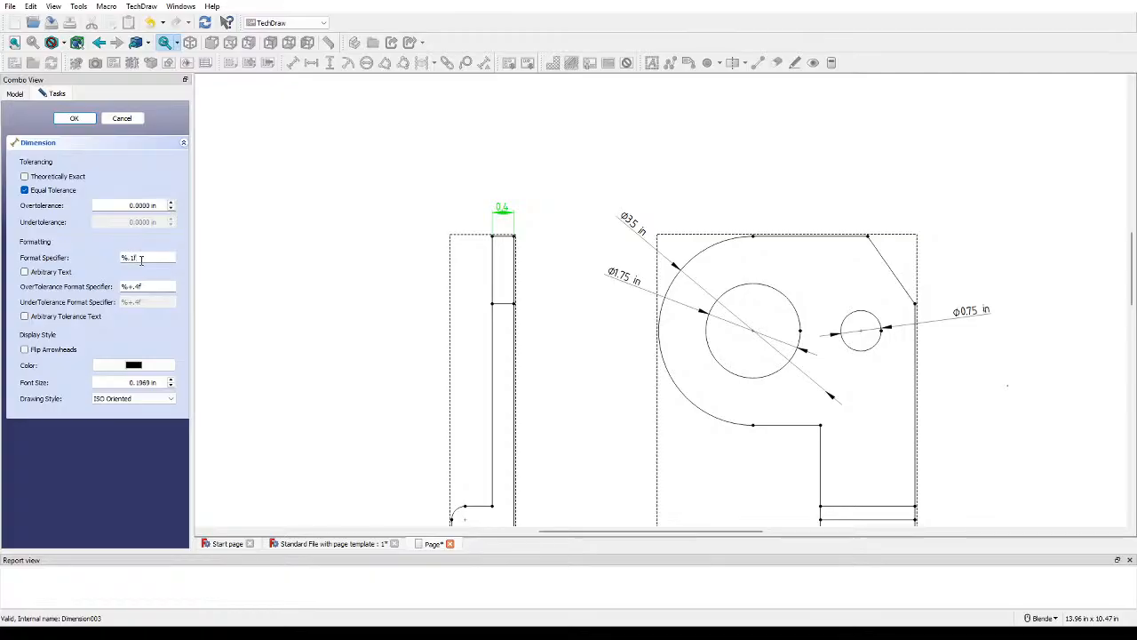
{"action": "type", "text": "in"}
{"action": "key", "text": "Return"}
{"action": "left_click", "coordinate": [391, 310]}
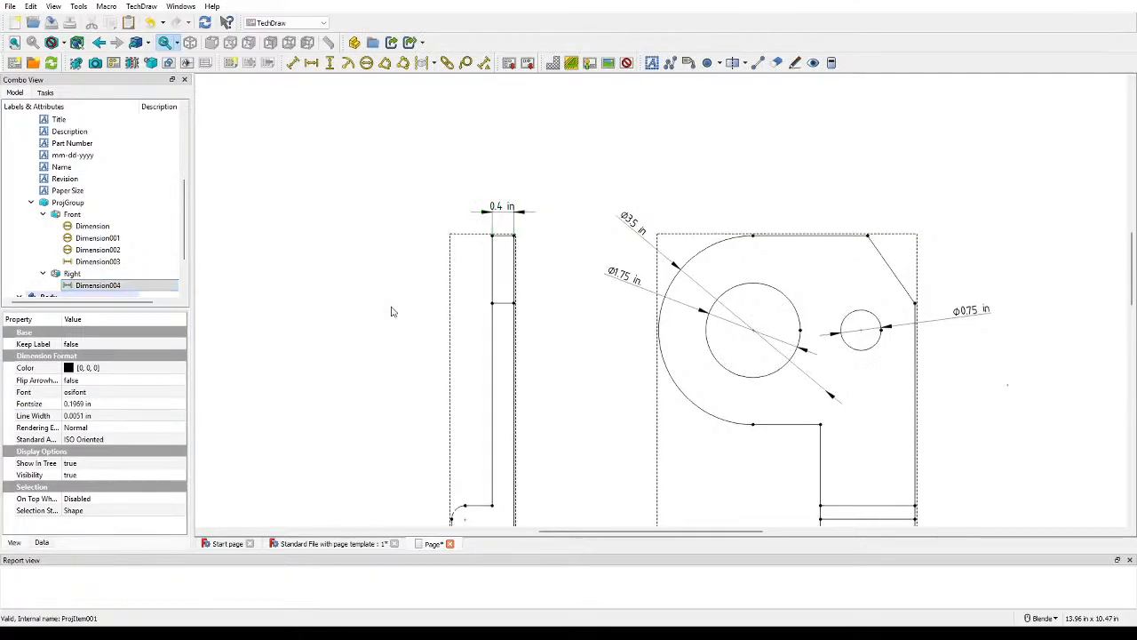
Step: Export the drawing page as a PDF after checking the foot of the right view
{"action": "left_click_drag", "start_coordinate": [560, 287], "coordinate": [530, 111]}
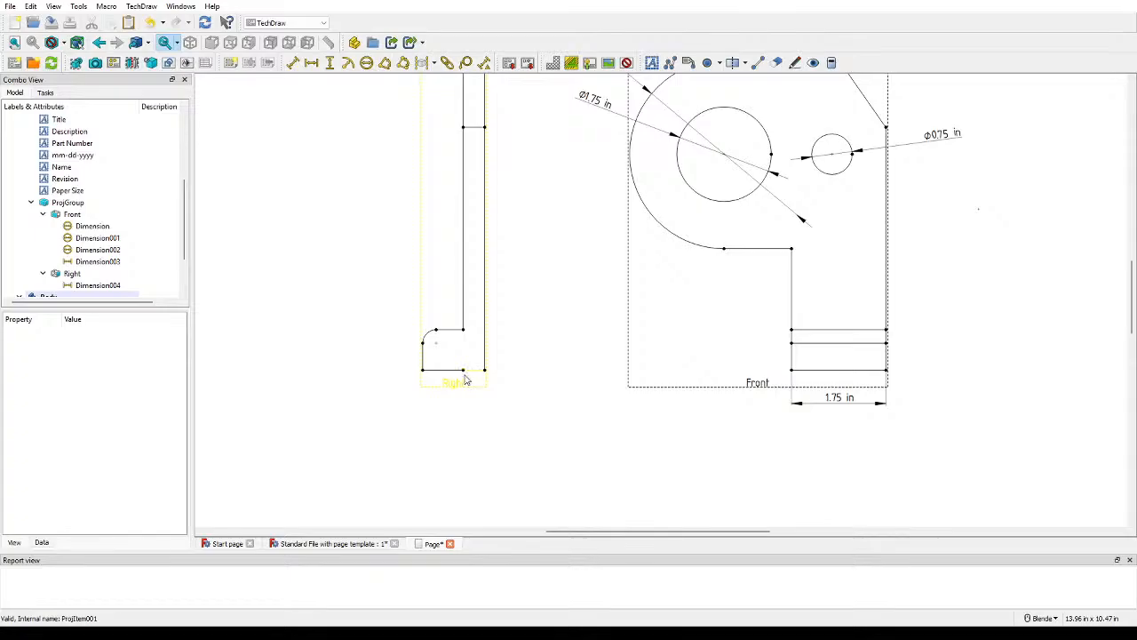
{"action": "scroll", "coordinate": [464, 380], "scroll_direction": "up", "scroll_amount": 3}
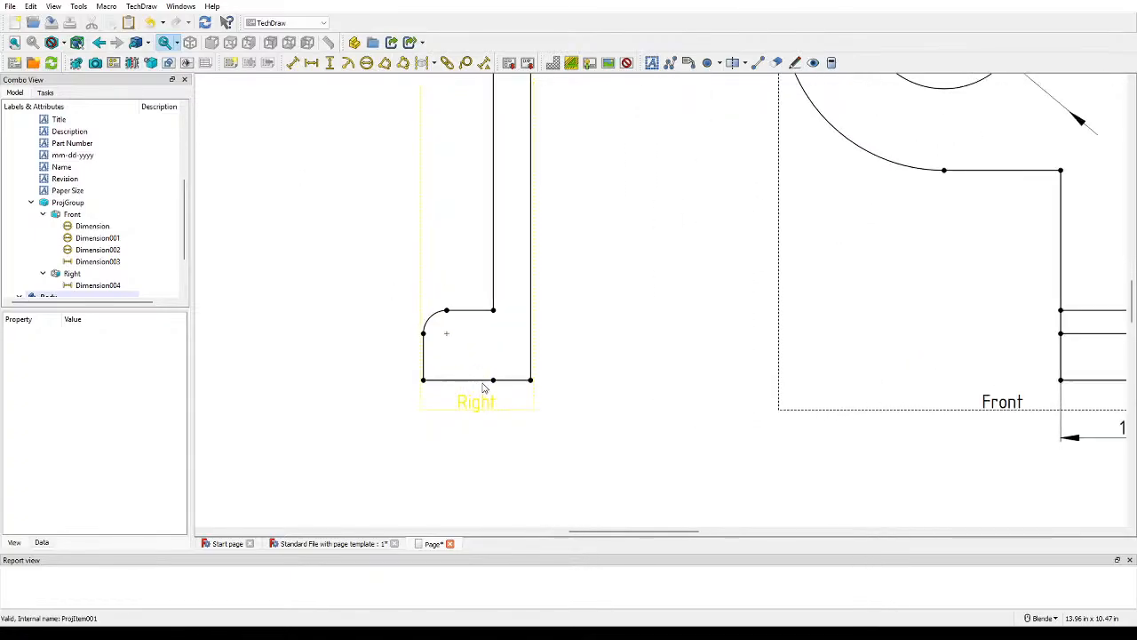
{"action": "scroll", "coordinate": [484, 388], "scroll_direction": "up", "scroll_amount": 2}
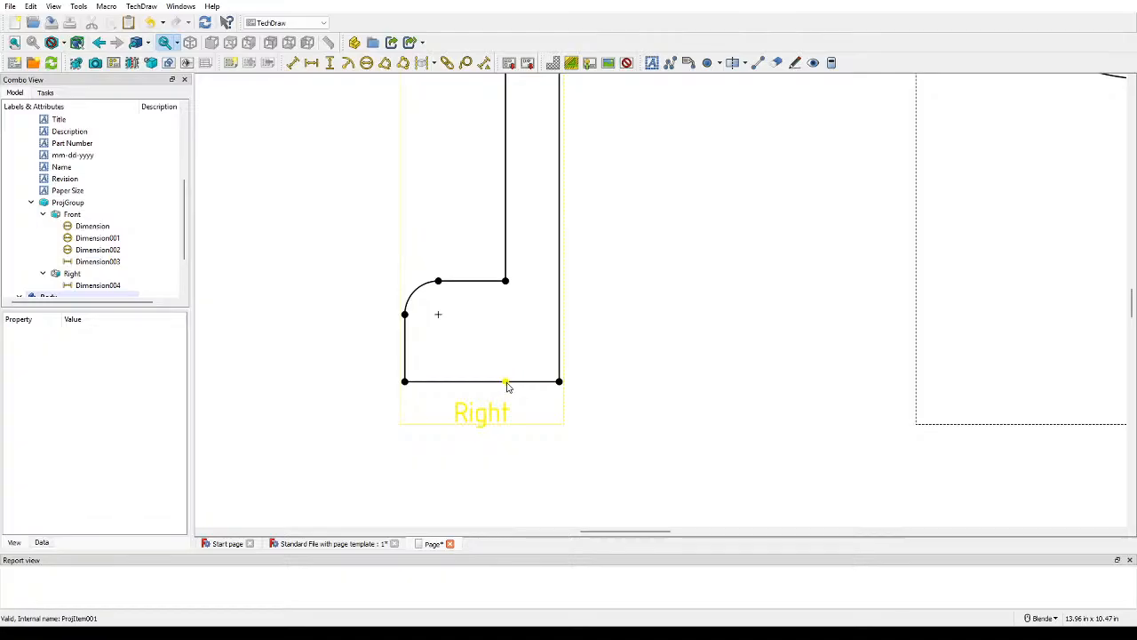
{"action": "scroll", "coordinate": [611, 285], "scroll_direction": "down", "scroll_amount": 4}
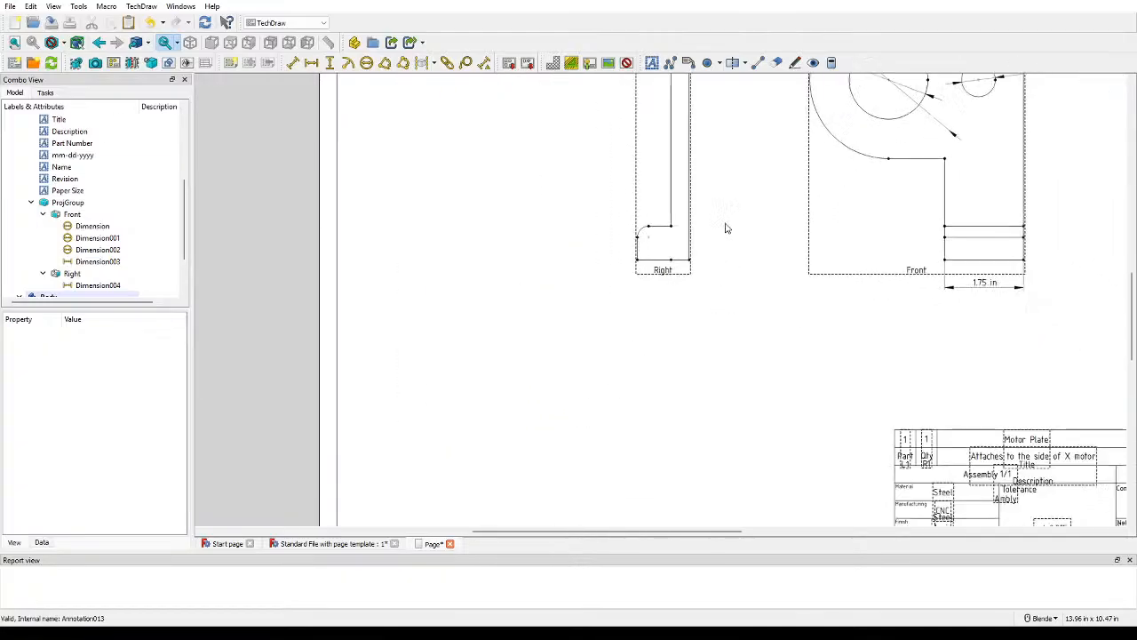
{"action": "scroll", "coordinate": [609, 255], "scroll_direction": "down", "scroll_amount": 2}
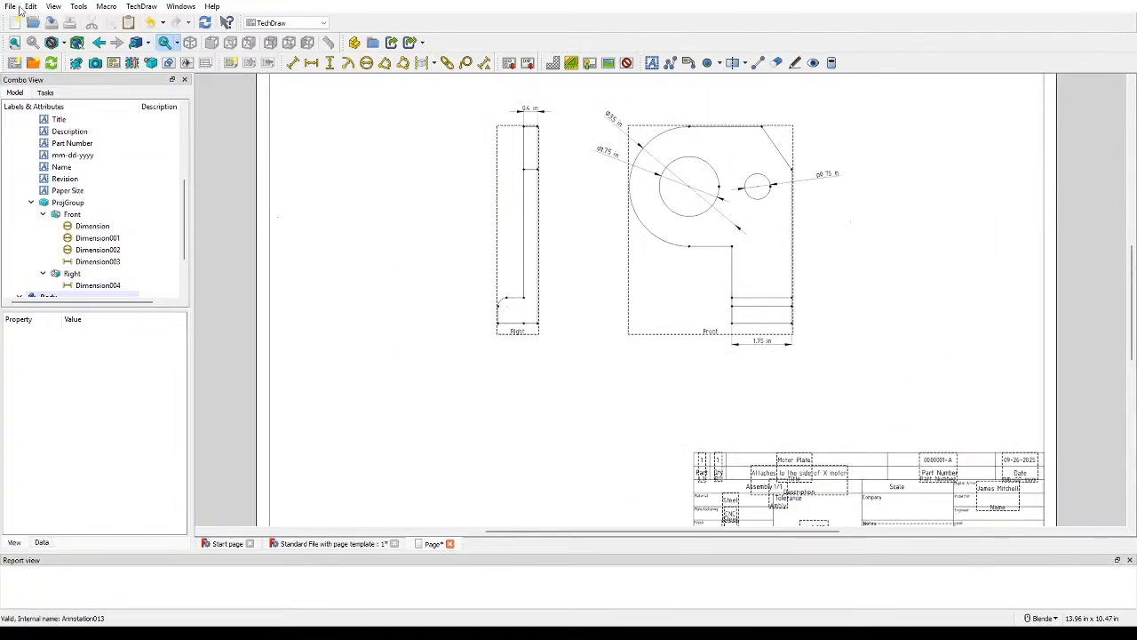
{"action": "left_click", "coordinate": [48, 240]}
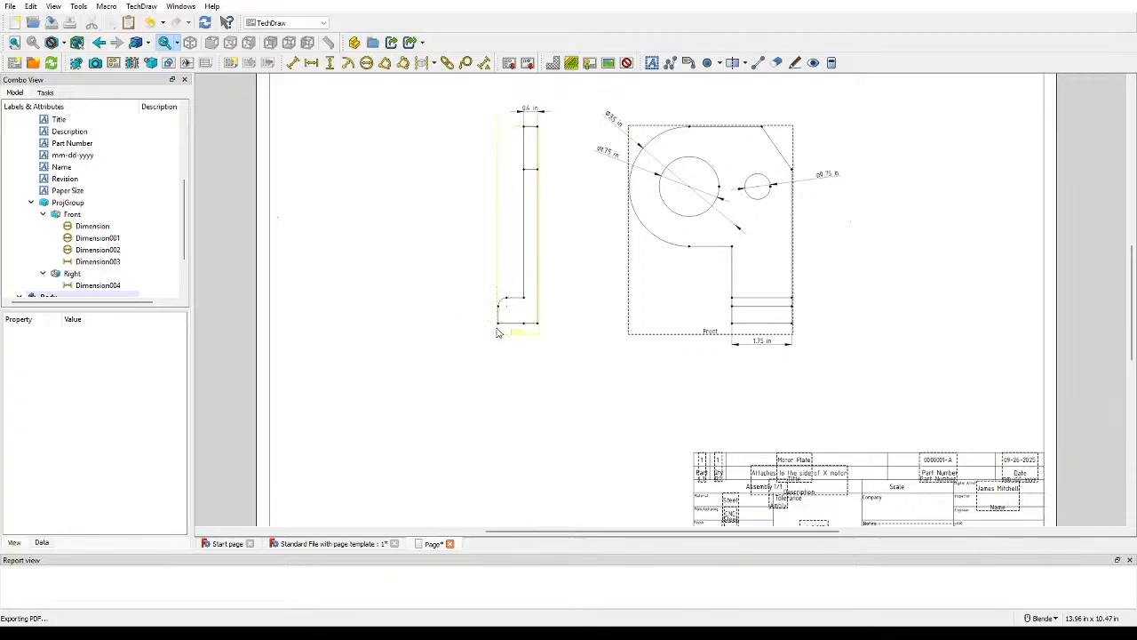
Step: Examine the right view's rounded foot and the overall drawing for dimensions that are still missing
{"action": "scroll", "coordinate": [511, 321], "scroll_direction": "up", "scroll_amount": 3}
{"action": "scroll", "coordinate": [533, 327], "scroll_direction": "up", "scroll_amount": 2}
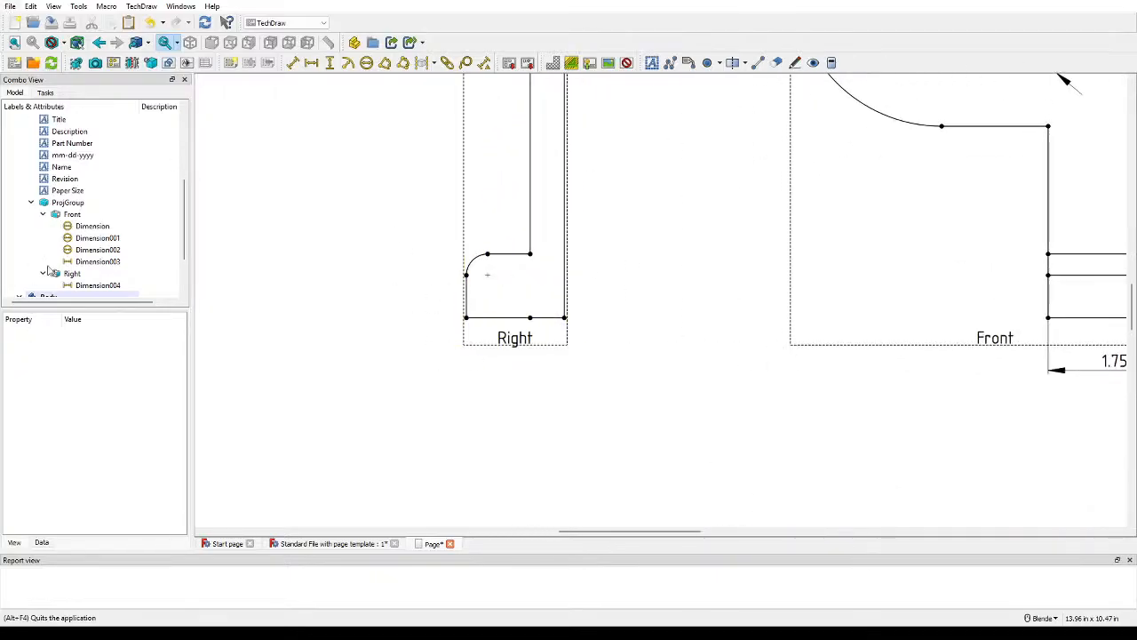
{"action": "scroll", "coordinate": [533, 322], "scroll_direction": "up", "scroll_amount": 3}
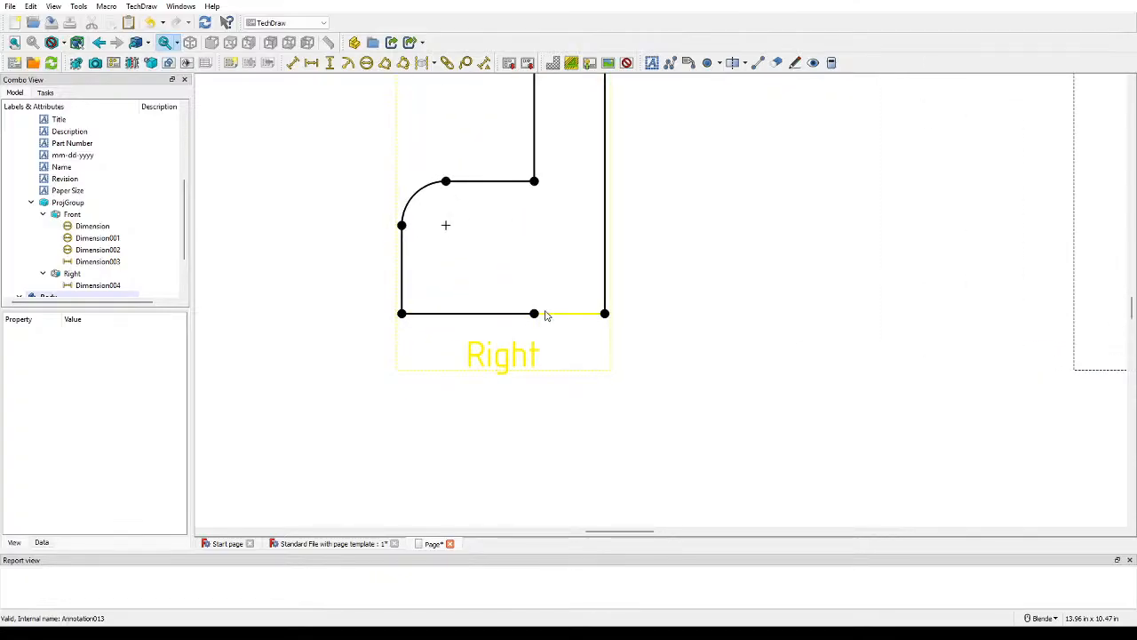
{"action": "scroll", "coordinate": [769, 287], "scroll_direction": "down", "scroll_amount": 6}
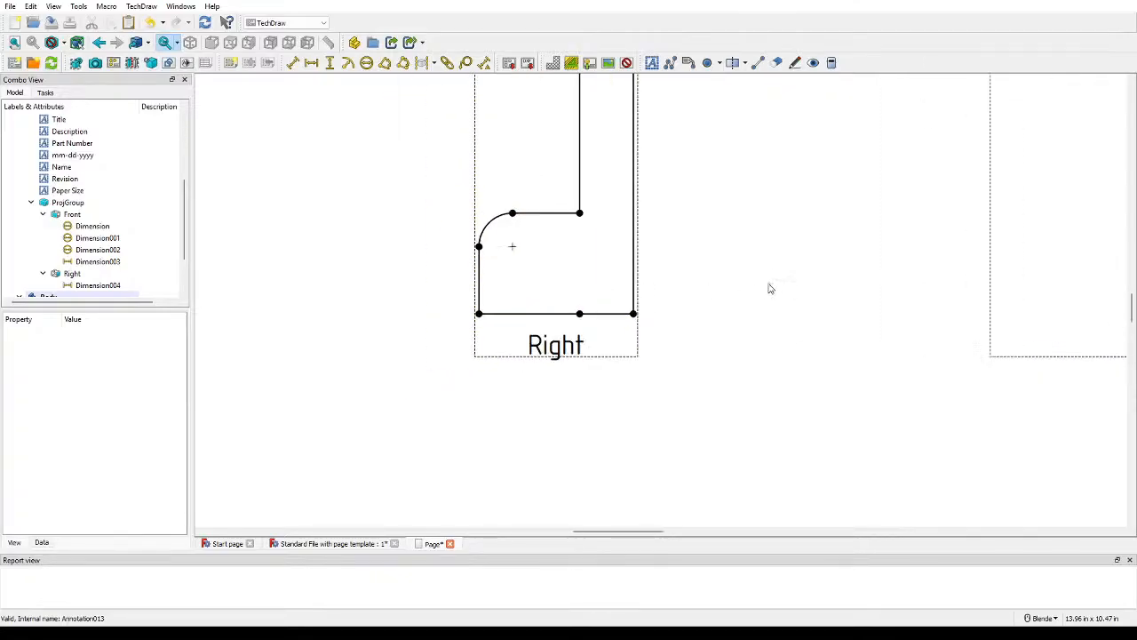
{"action": "scroll", "coordinate": [622, 389], "scroll_direction": "up", "scroll_amount": 5}
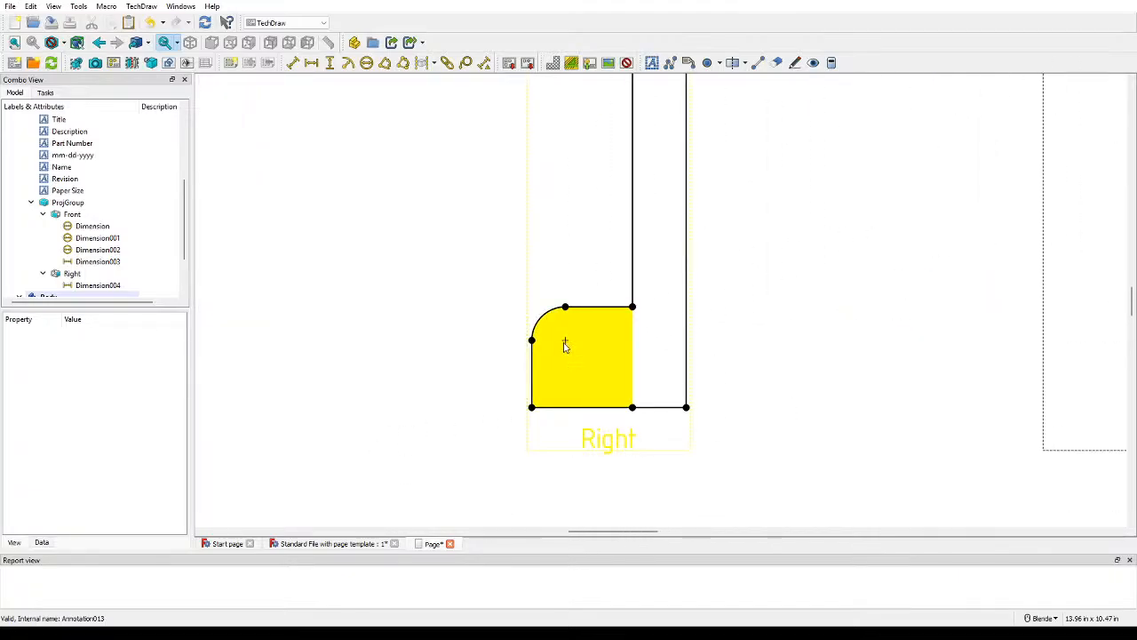
{"action": "middle_click_drag", "start_coordinate": [920, 289], "coordinate": [642, 373], "text": "shift"}
{"action": "scroll", "coordinate": [641, 373], "scroll_direction": "down", "scroll_amount": 5}
{"action": "middle_click_drag", "start_coordinate": [638, 287], "coordinate": [561, 344], "text": "shift"}
{"action": "scroll", "coordinate": [546, 411], "scroll_direction": "down", "scroll_amount": 1}
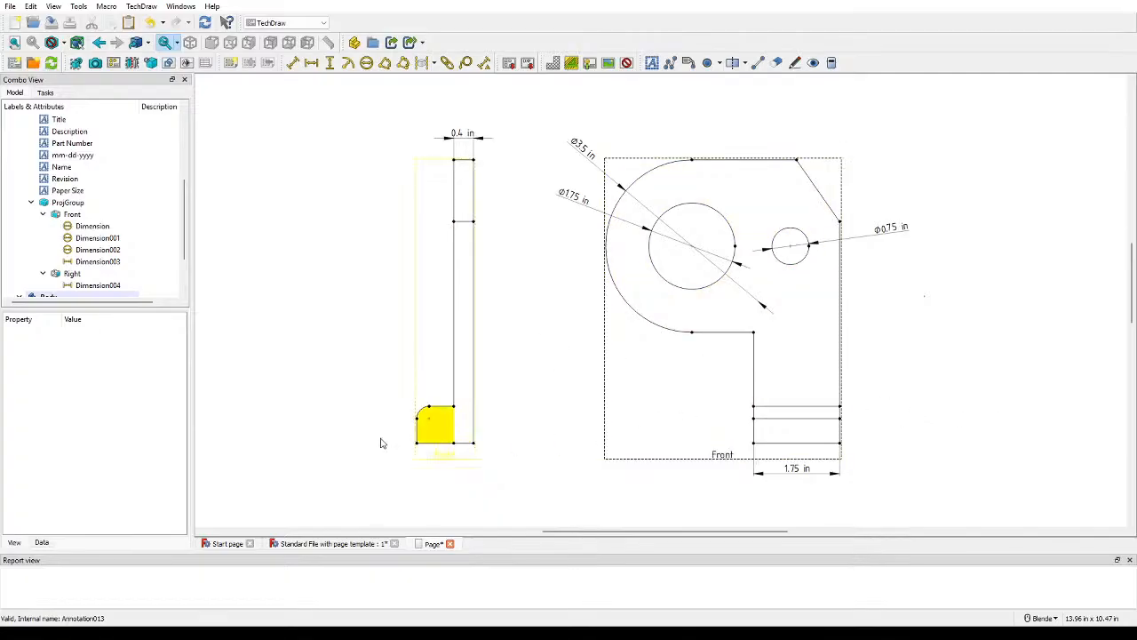
Step: Add a horizontal dimension between the outer bottom corners of the right view's foot and place it below the view label
{"action": "scroll", "coordinate": [391, 440], "scroll_direction": "up", "scroll_amount": 5}
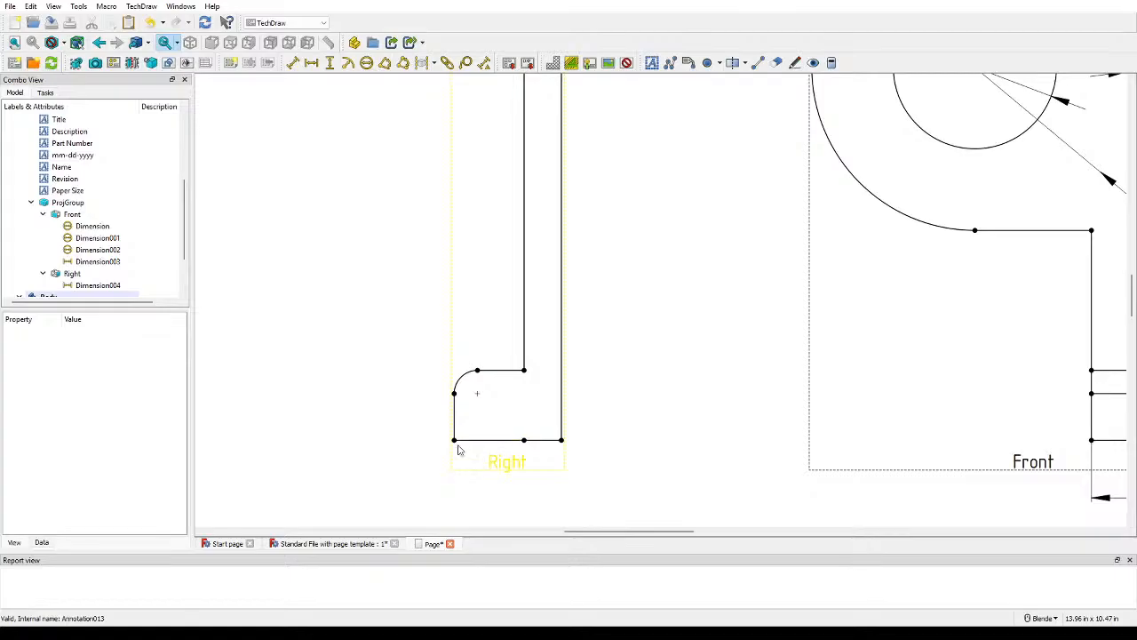
{"action": "left_click", "coordinate": [455, 442]}
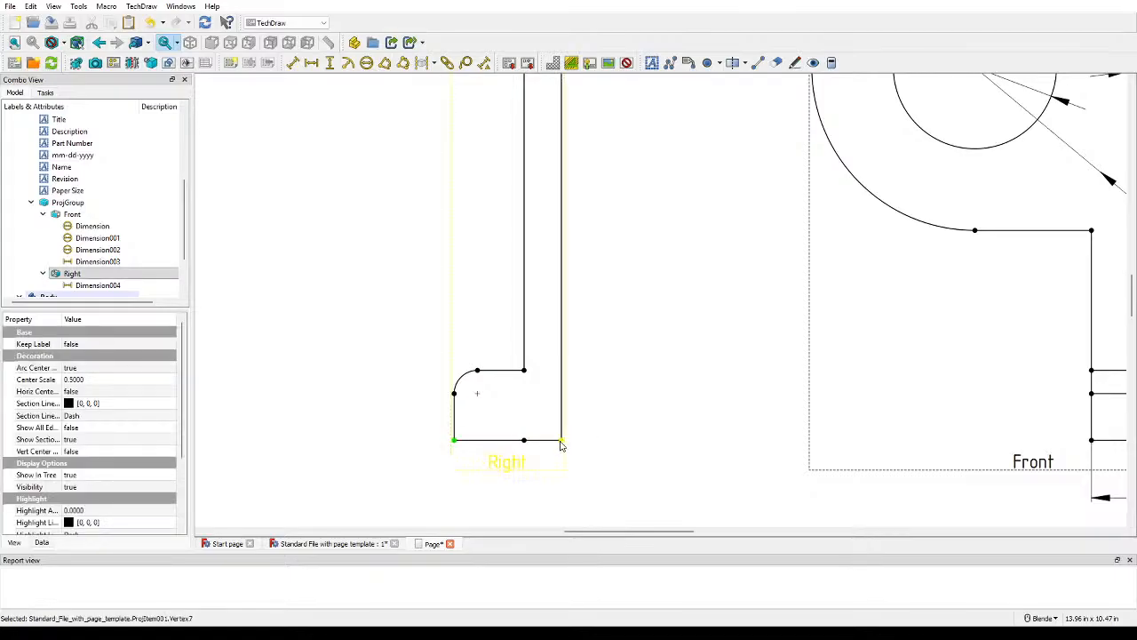
{"action": "left_click", "coordinate": [312, 63]}
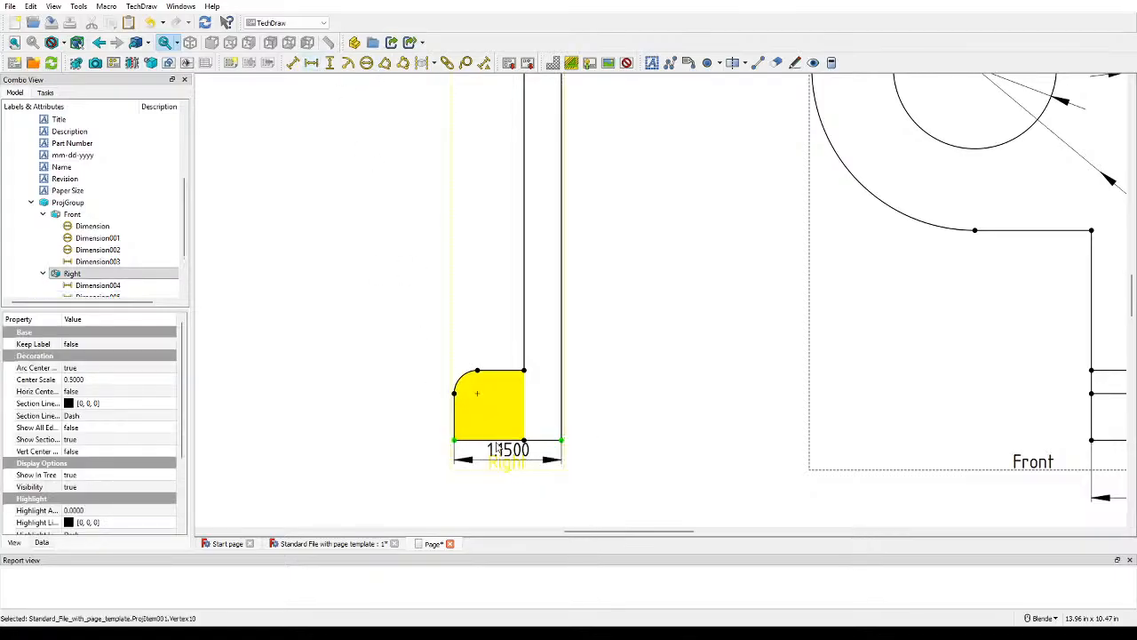
{"action": "left_click_drag", "start_coordinate": [511, 460], "coordinate": [511, 490]}
Step: Format the right view's foot width dimension to two decimals with the "in" unit suffix
{"action": "double_click", "coordinate": [513, 496]}
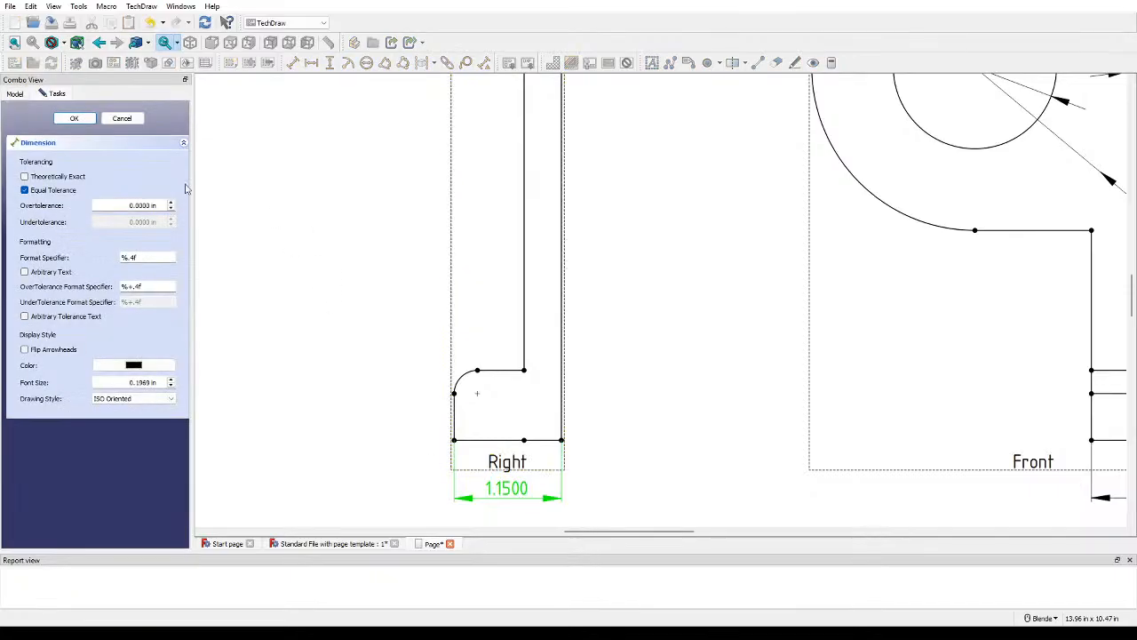
{"action": "left_click", "coordinate": [137, 256]}
{"action": "key", "text": "BackSpace"}
{"action": "key", "text": "BackSpace"}
{"action": "type", "text": "2f"}
{"action": "key", "text": "Return"}
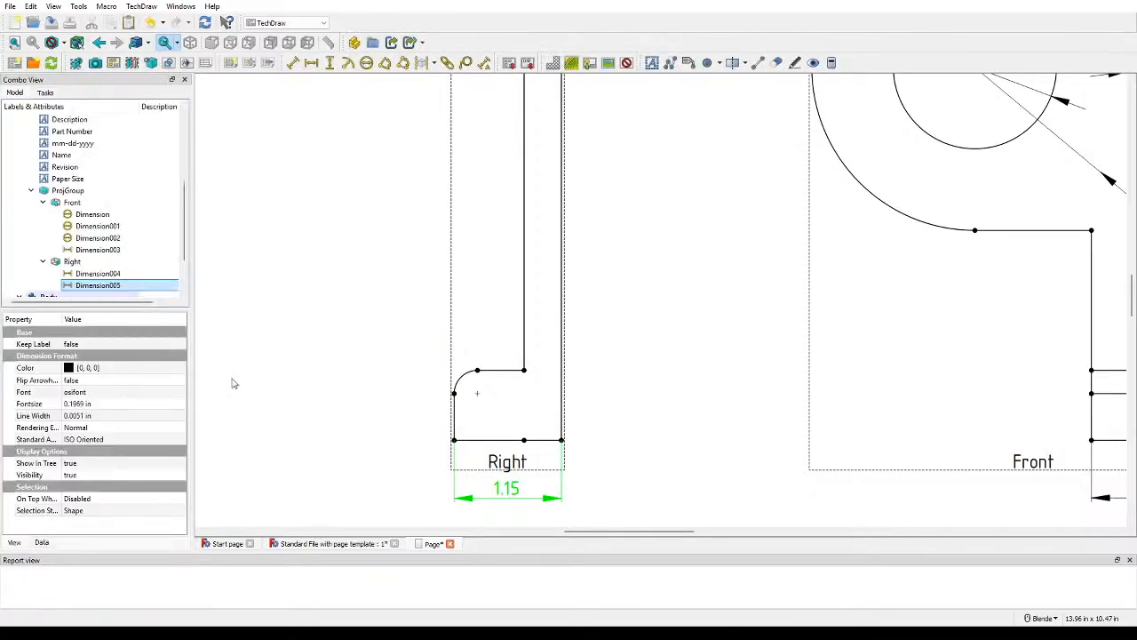
{"action": "double_click", "coordinate": [98, 285]}
{"action": "type", "text": "in"}
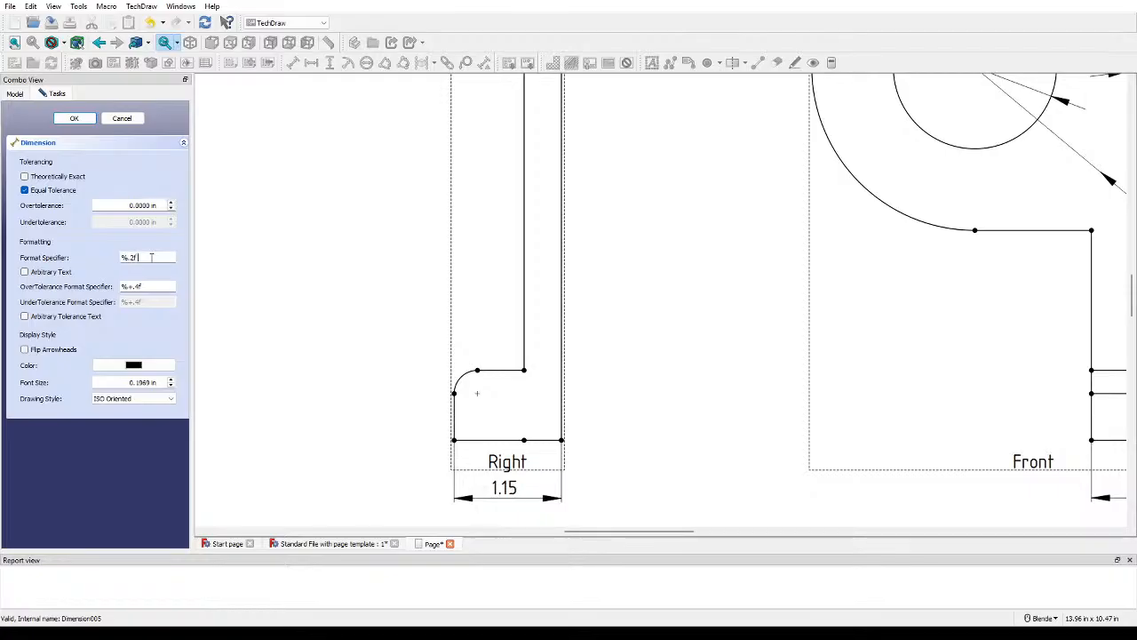
{"action": "key", "text": "Return"}
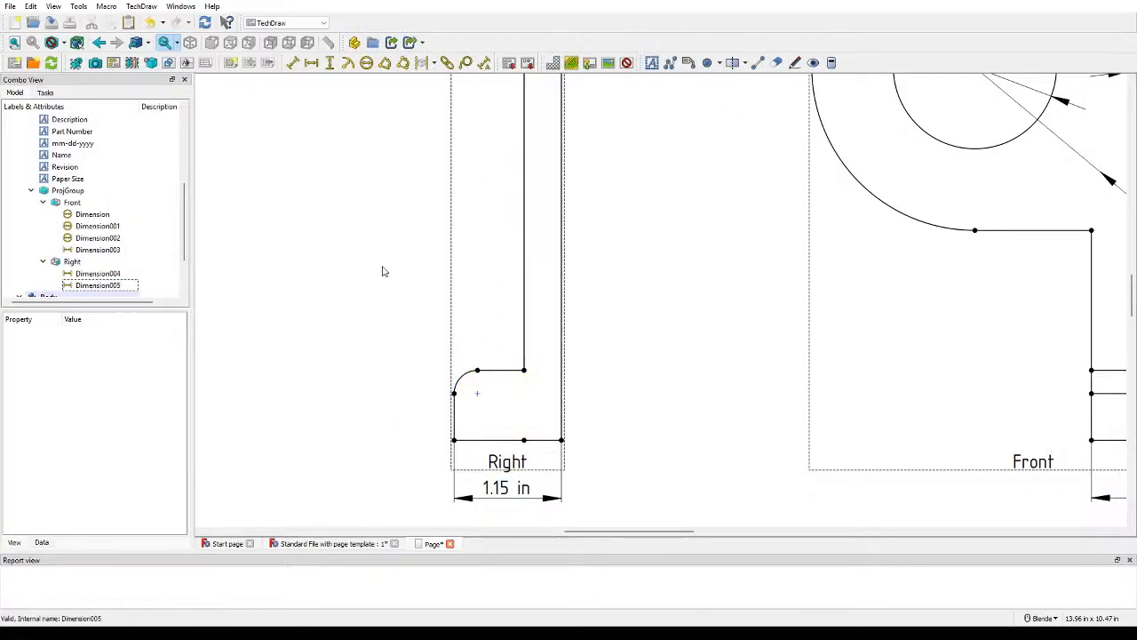
Step: Add a vertical dimension from the foot's outer bottom corner to the upper end of its rounded corner, placed outside the right view
{"action": "left_click", "coordinate": [477, 370]}
{"action": "left_click", "coordinate": [454, 441], "text": "ctrl"}
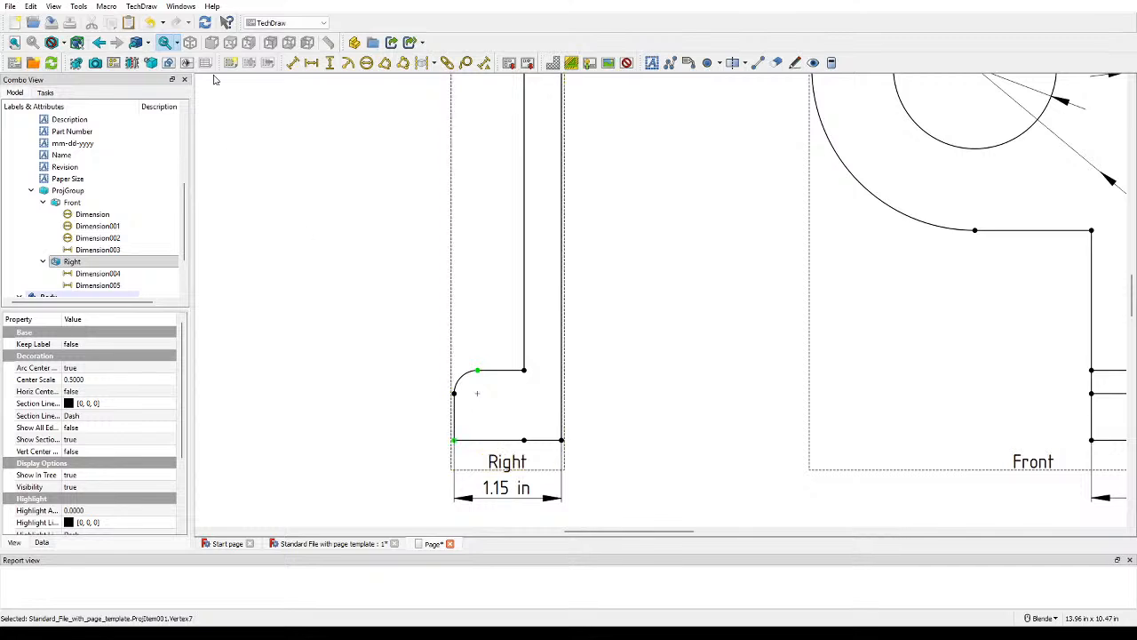
{"action": "left_click", "coordinate": [329, 63]}
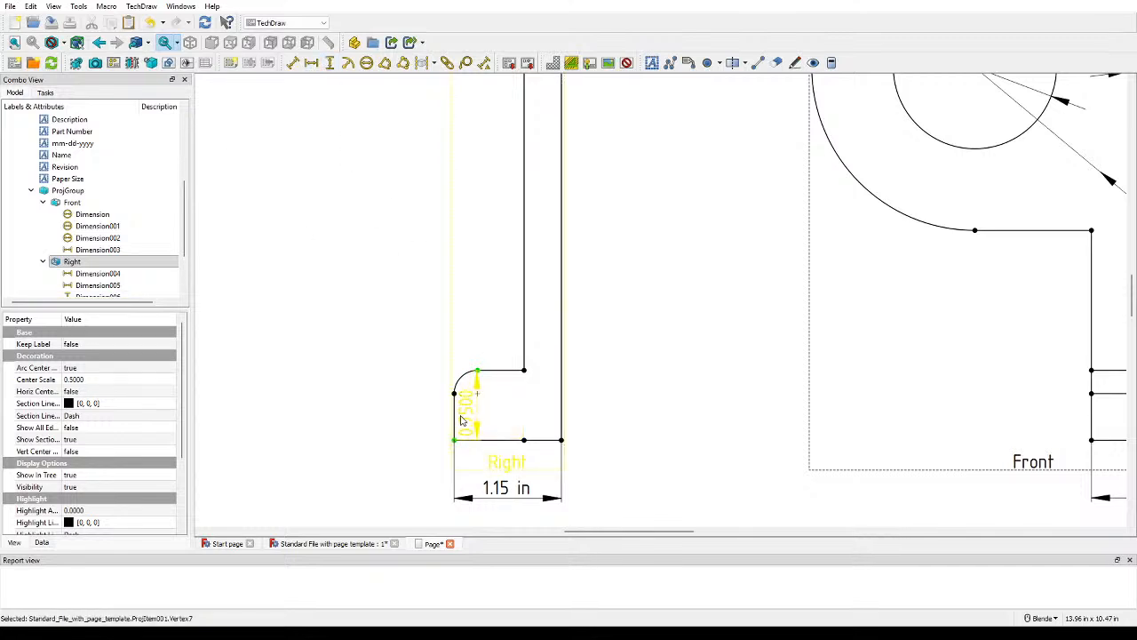
{"action": "left_click_drag", "start_coordinate": [464, 391], "coordinate": [375, 370]}
Step: Format the foot height dimension to two decimals with the "in" suffix in ASME Inlined style, and center its text between the extension lines
{"action": "double_click", "coordinate": [377, 370]}
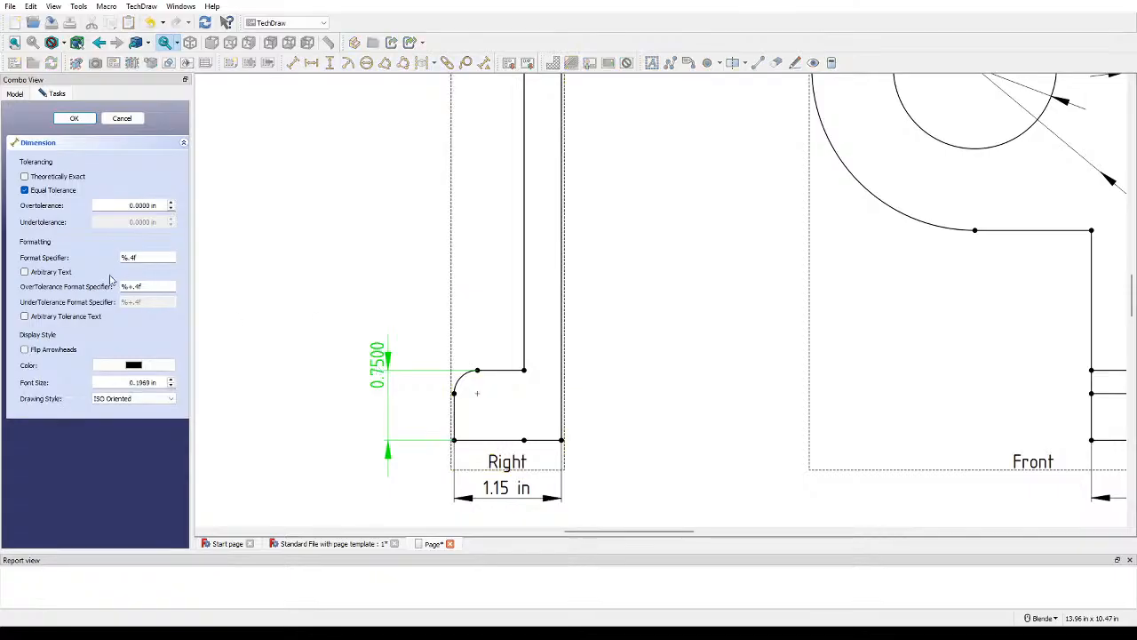
{"action": "left_click_drag", "start_coordinate": [137, 259], "coordinate": [128, 266]}
{"action": "type", "text": "2f in"}
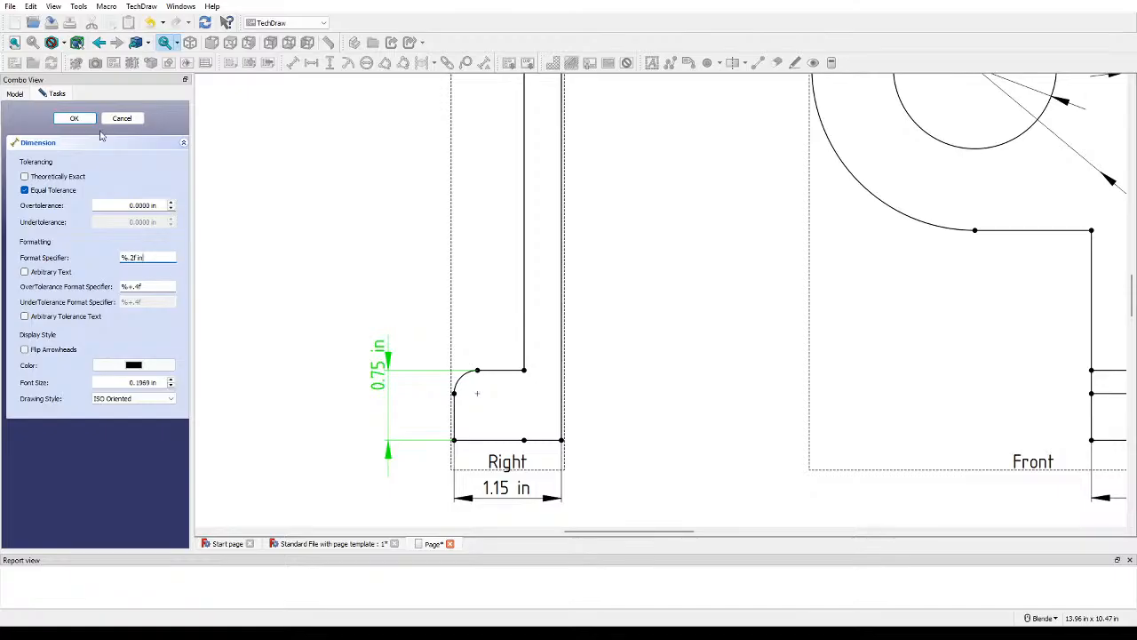
{"action": "left_click", "coordinate": [146, 402]}
{"action": "left_click", "coordinate": [143, 410]}
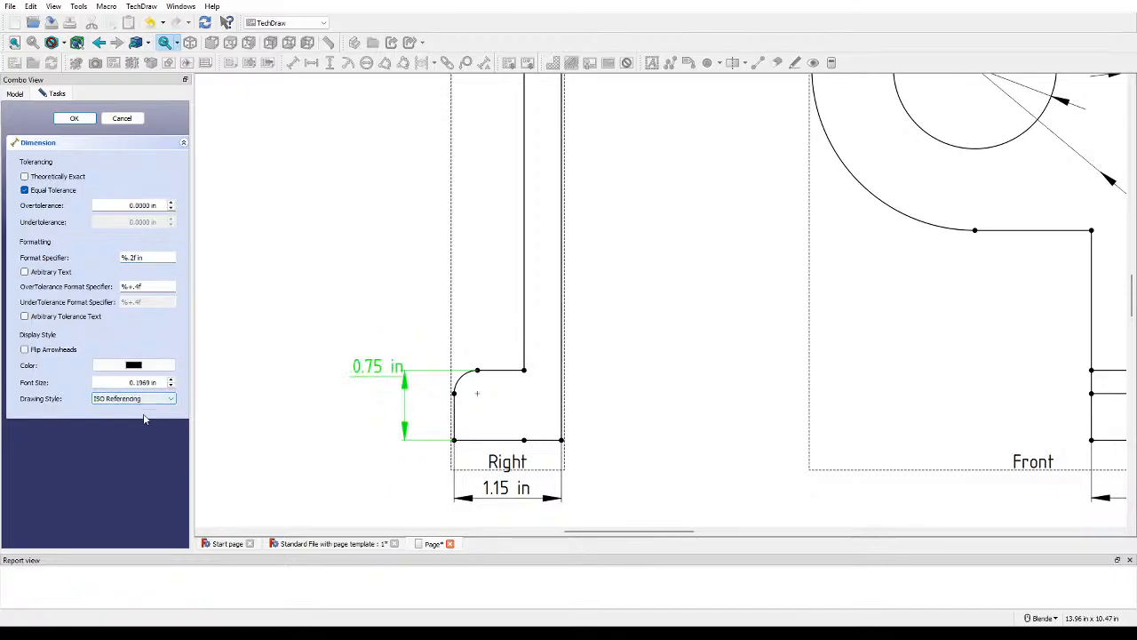
{"action": "left_click", "coordinate": [136, 423]}
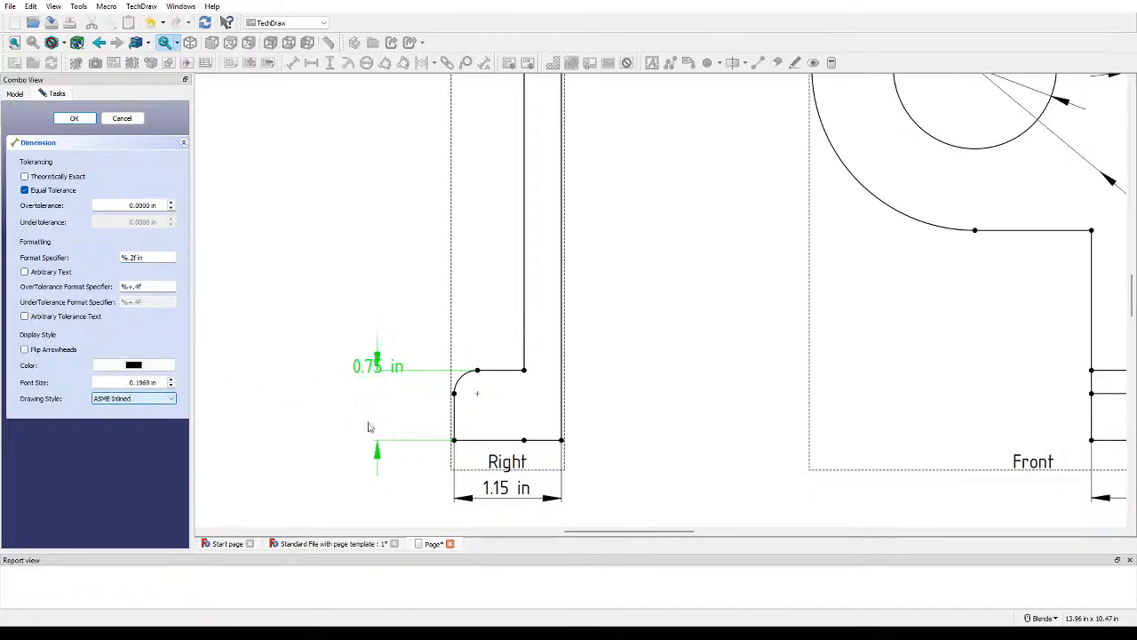
{"action": "left_click_drag", "start_coordinate": [363, 366], "coordinate": [373, 406]}
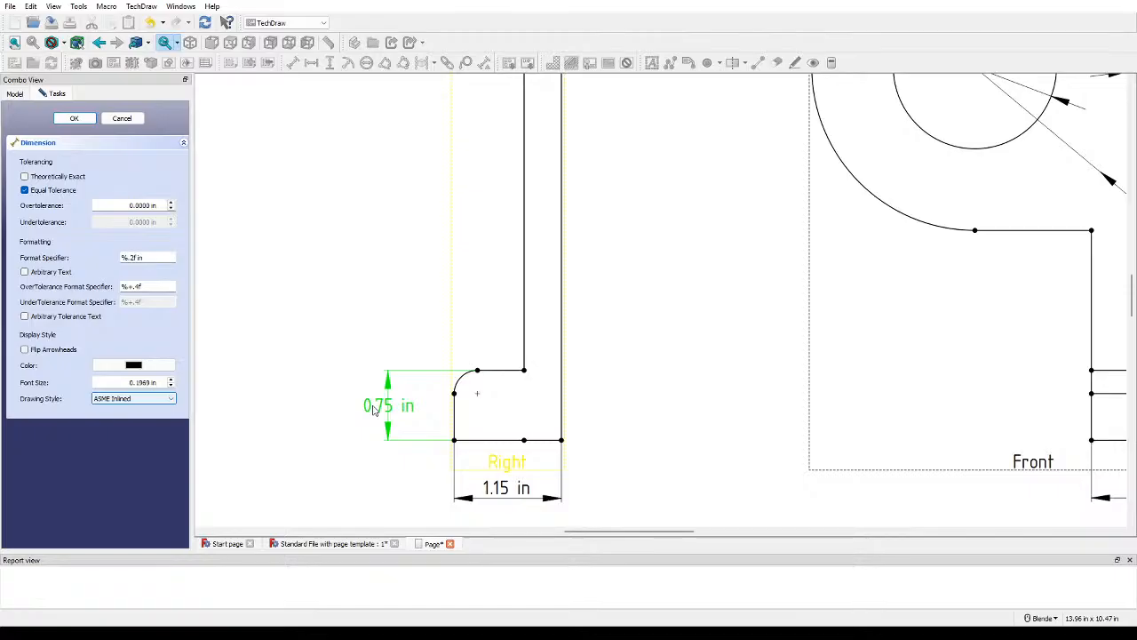
{"action": "scroll", "coordinate": [375, 414], "scroll_direction": "up", "scroll_amount": 5}
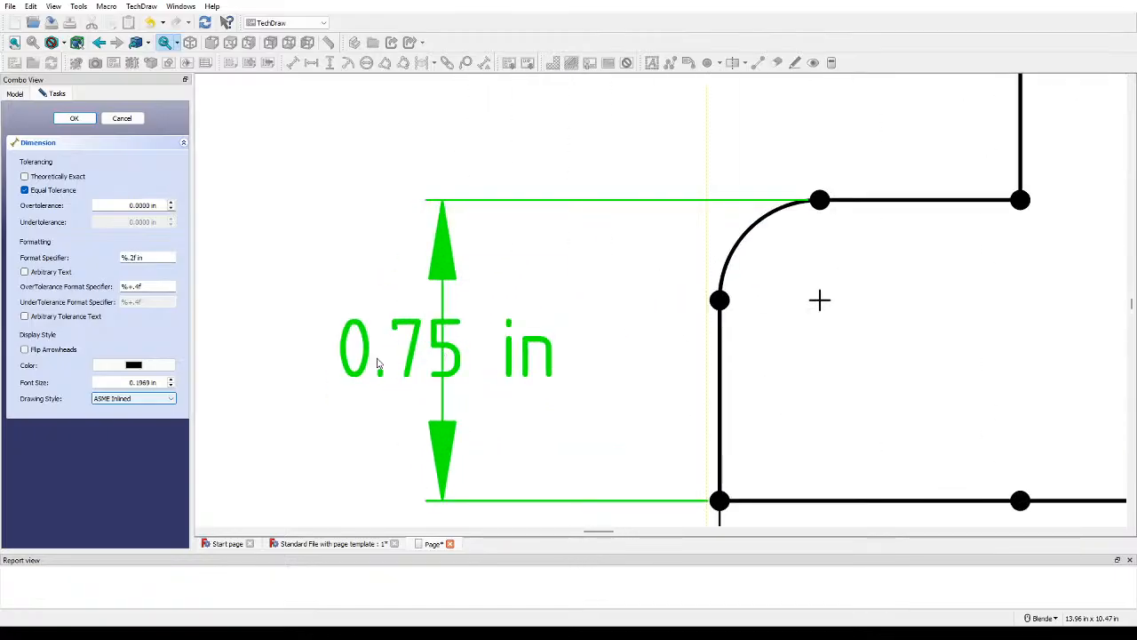
{"action": "left_click_drag", "start_coordinate": [376, 362], "coordinate": [397, 369]}
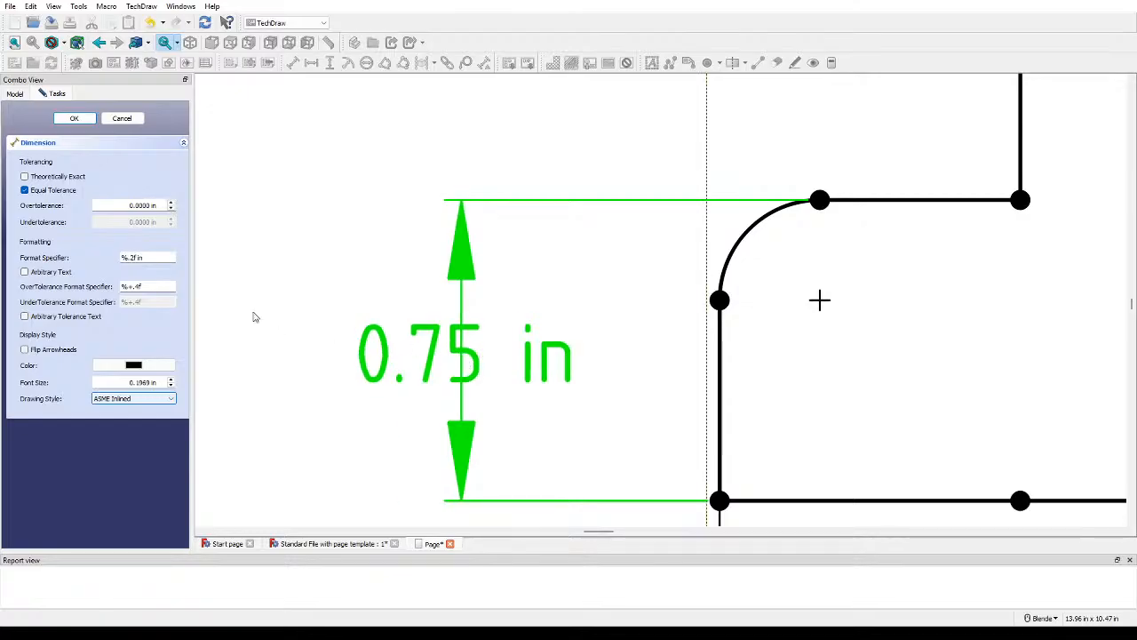
{"action": "left_click", "coordinate": [71, 118]}
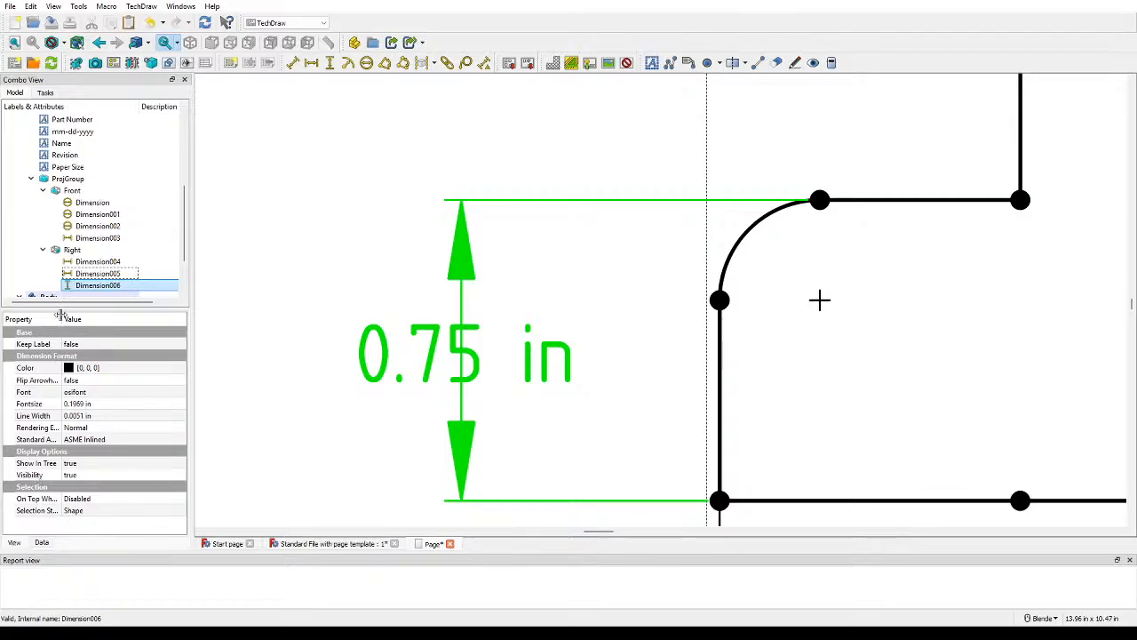
Step: Review the foot height dimension's properties and try the ASME Referencing and ISO Oriented standards on it
{"action": "left_click", "coordinate": [42, 543]}
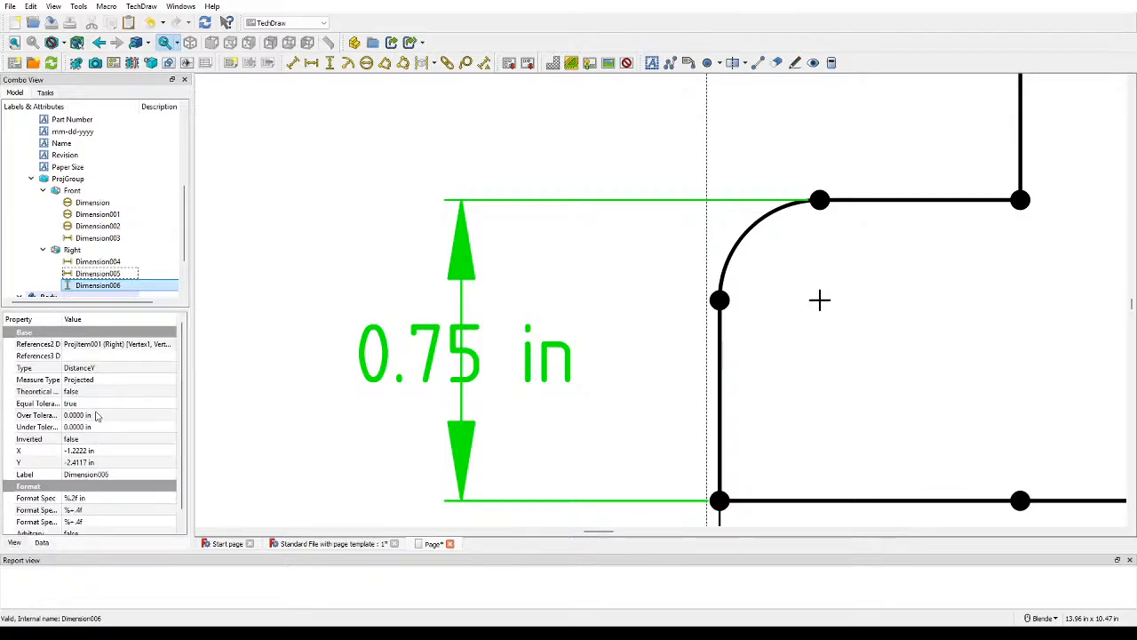
{"action": "scroll", "coordinate": [97, 416], "scroll_direction": "down", "scroll_amount": 1}
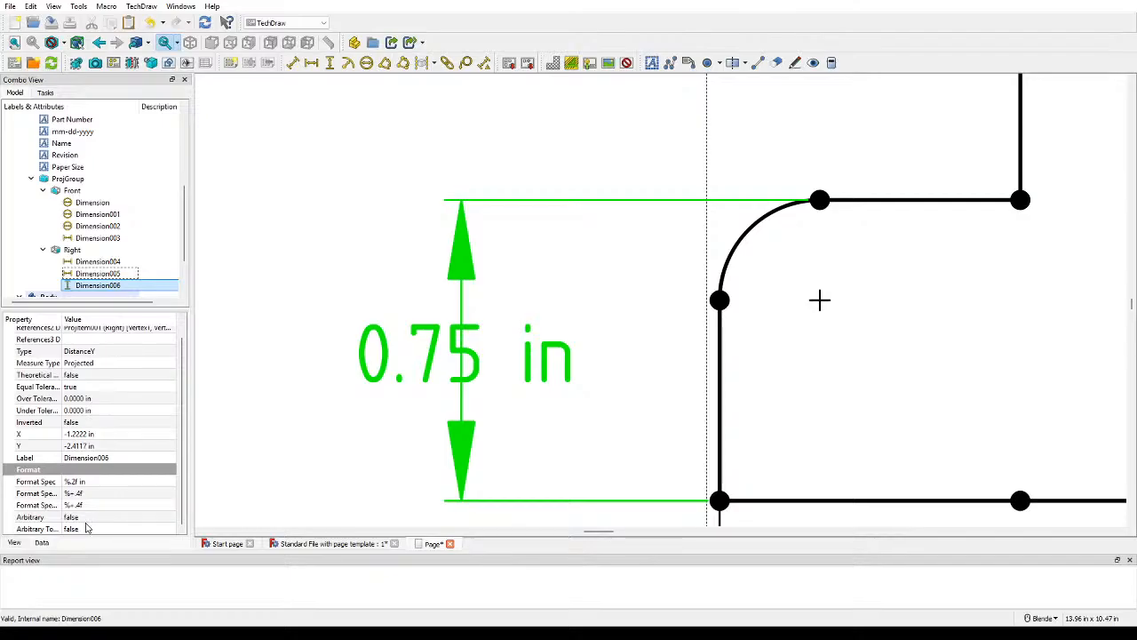
{"action": "scroll", "coordinate": [85, 520], "scroll_direction": "up", "scroll_amount": 1}
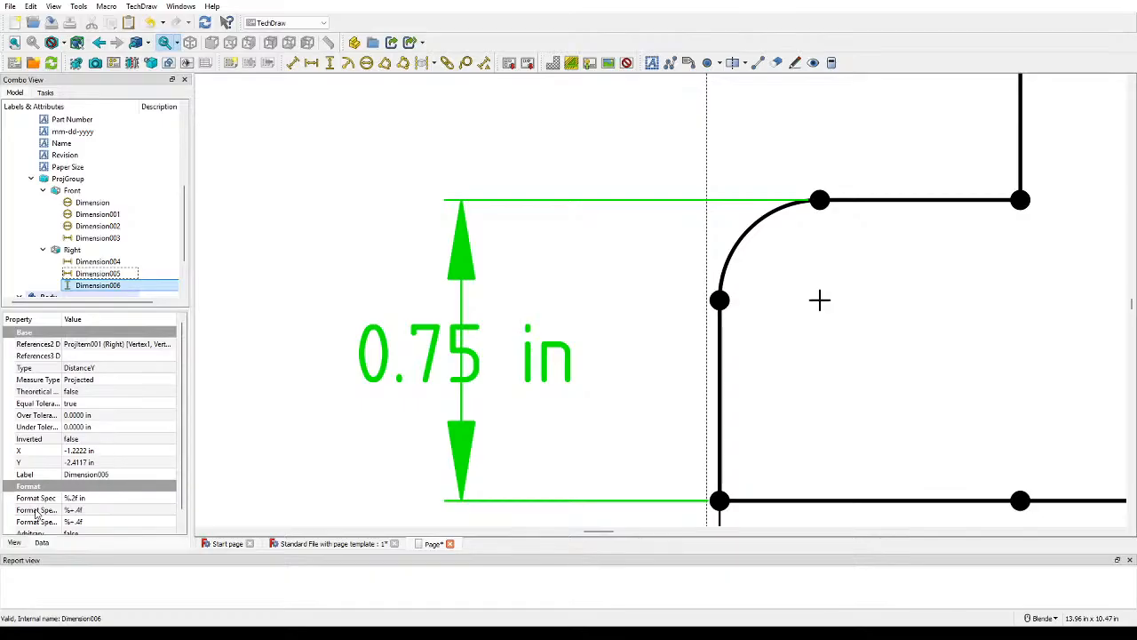
{"action": "left_click", "coordinate": [14, 543]}
{"action": "left_click", "coordinate": [433, 349]}
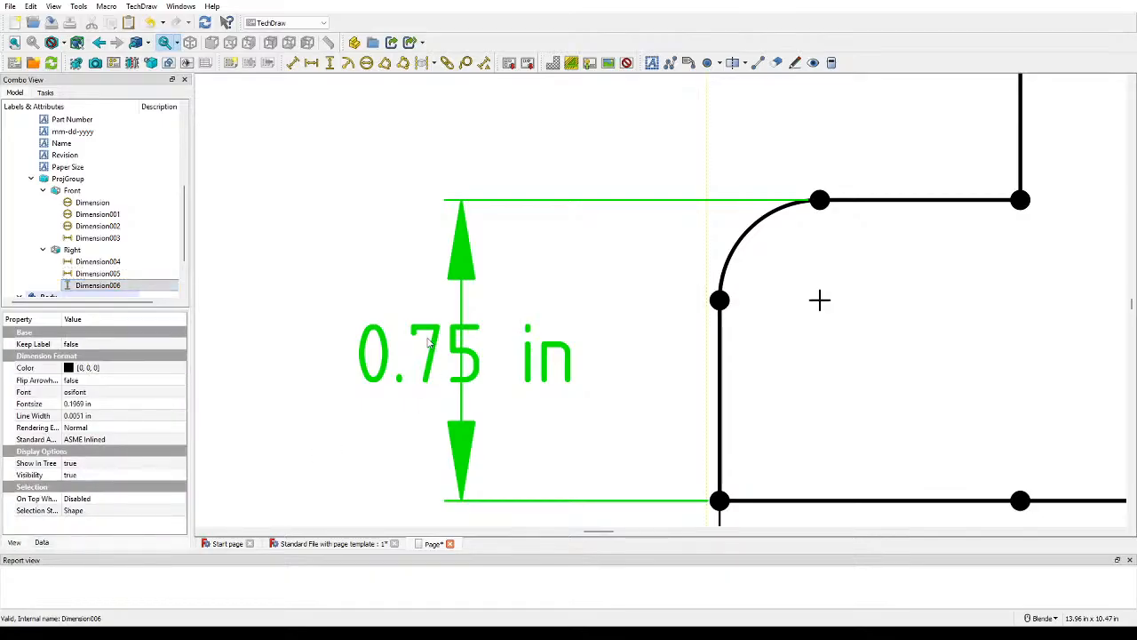
{"action": "left_click", "coordinate": [102, 440]}
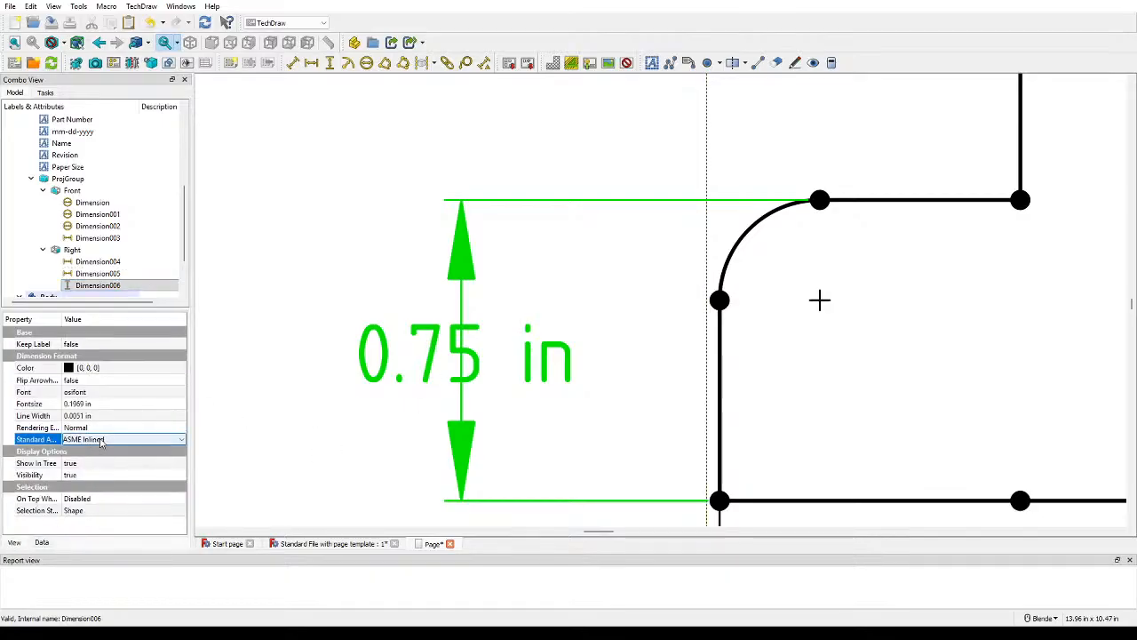
{"action": "left_click", "coordinate": [101, 479]}
{"action": "left_click_drag", "start_coordinate": [457, 379], "coordinate": [363, 382]}
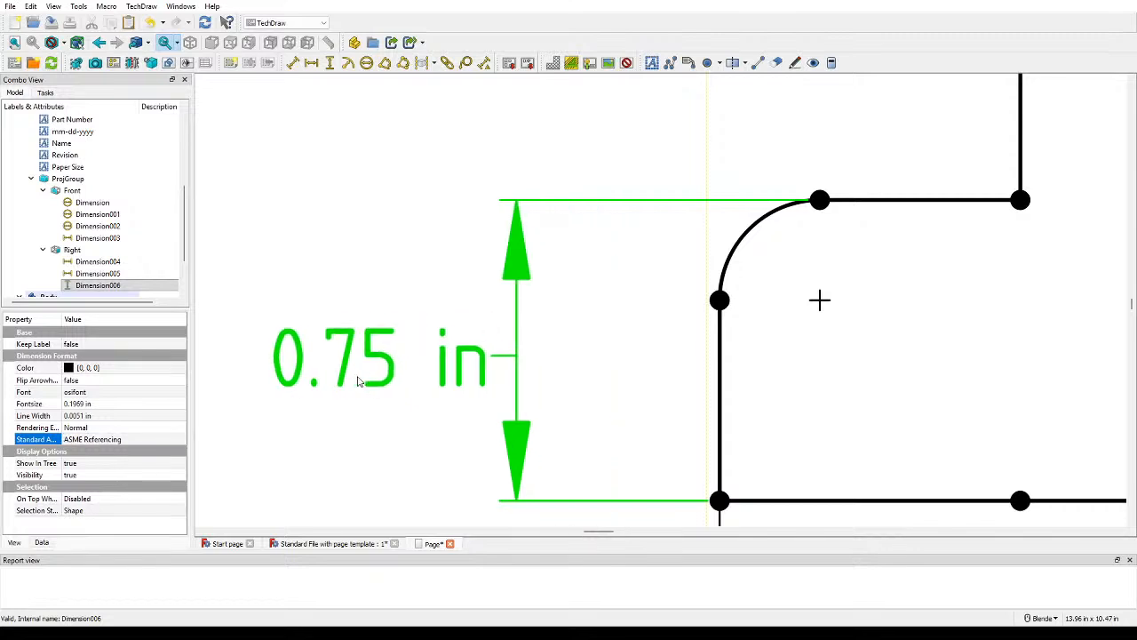
{"action": "left_click", "coordinate": [93, 440]}
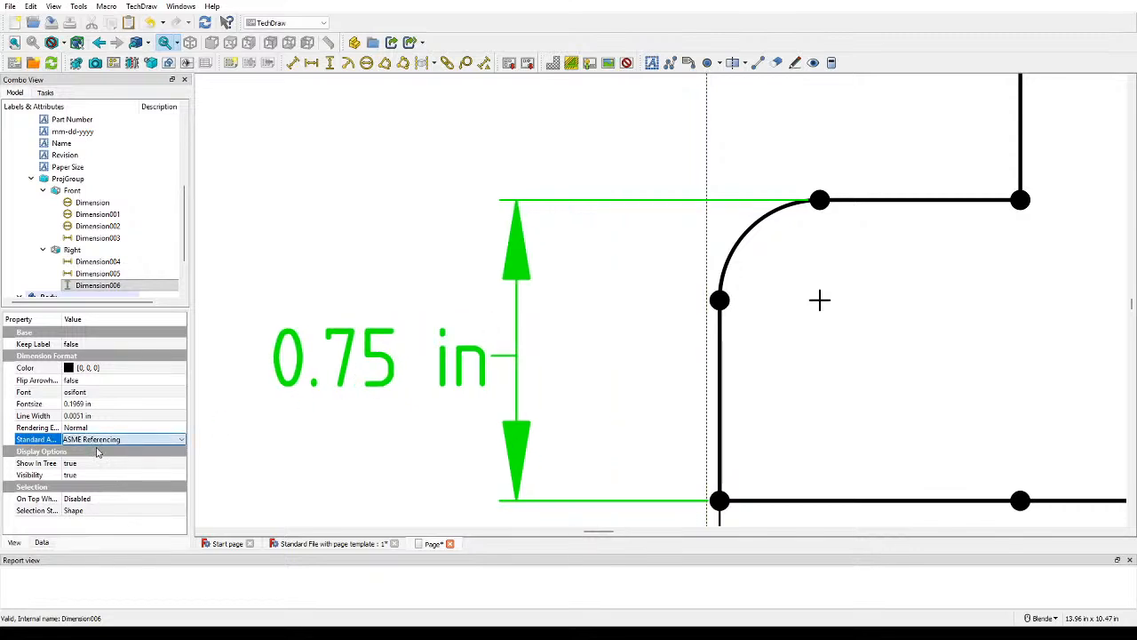
{"action": "left_click", "coordinate": [98, 452]}
Step: Set the foot height dimension's standard to ISO Referencing and place its text above the upper extension line
{"action": "left_click", "coordinate": [99, 438]}
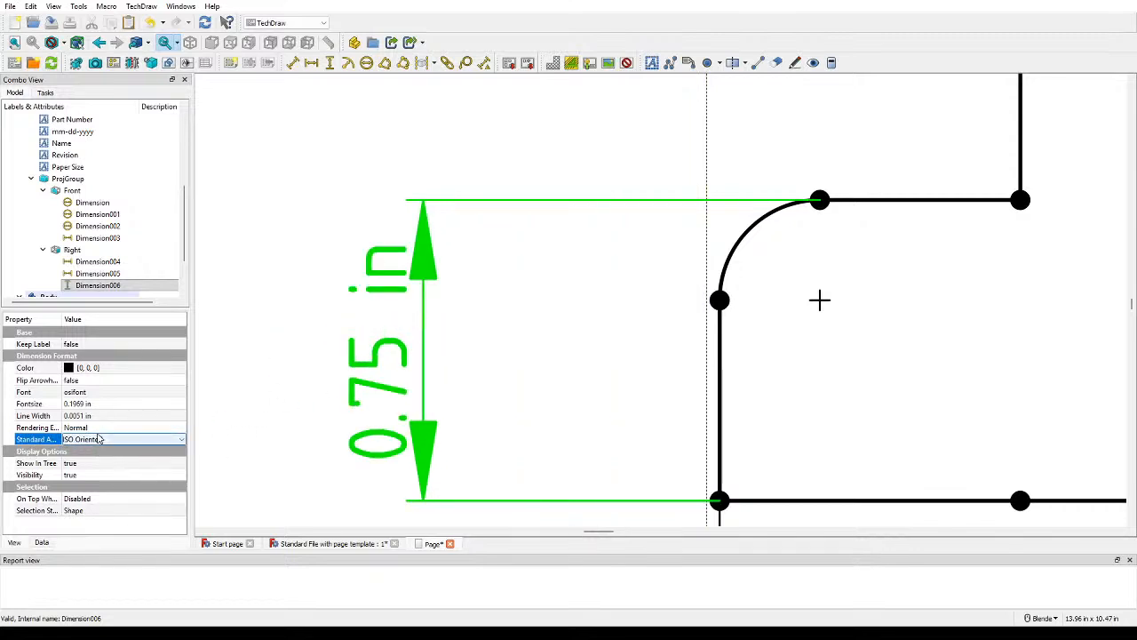
{"action": "left_click", "coordinate": [100, 463]}
{"action": "left_click_drag", "start_coordinate": [400, 358], "coordinate": [378, 98]}
{"action": "scroll", "coordinate": [453, 348], "scroll_direction": "down", "scroll_amount": 3}
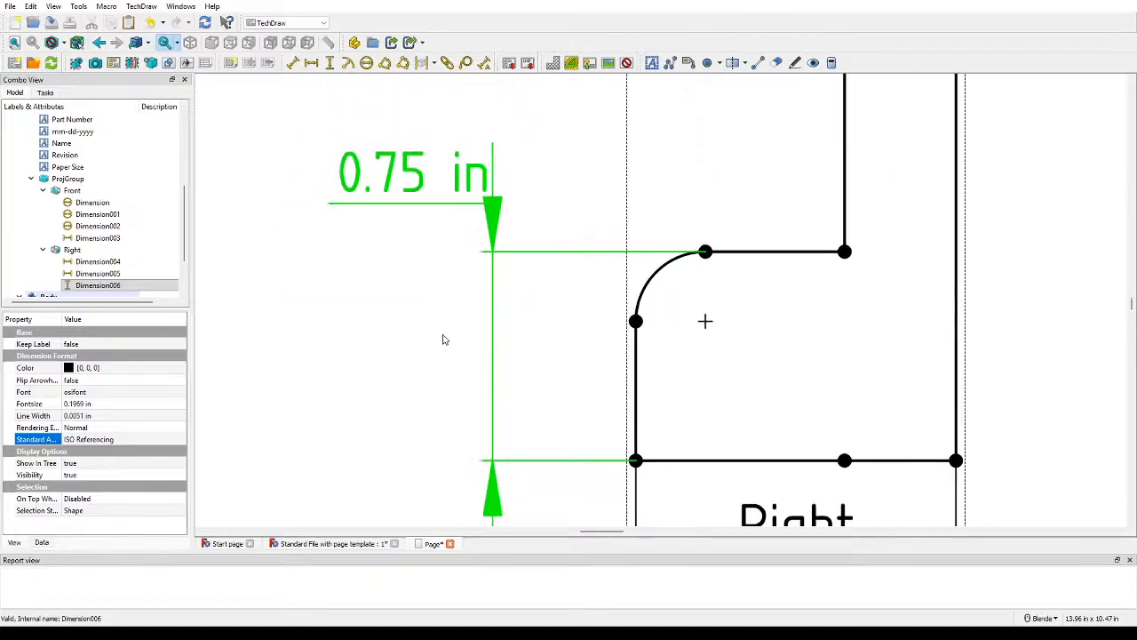
{"action": "left_click_drag", "start_coordinate": [420, 156], "coordinate": [405, 115]}
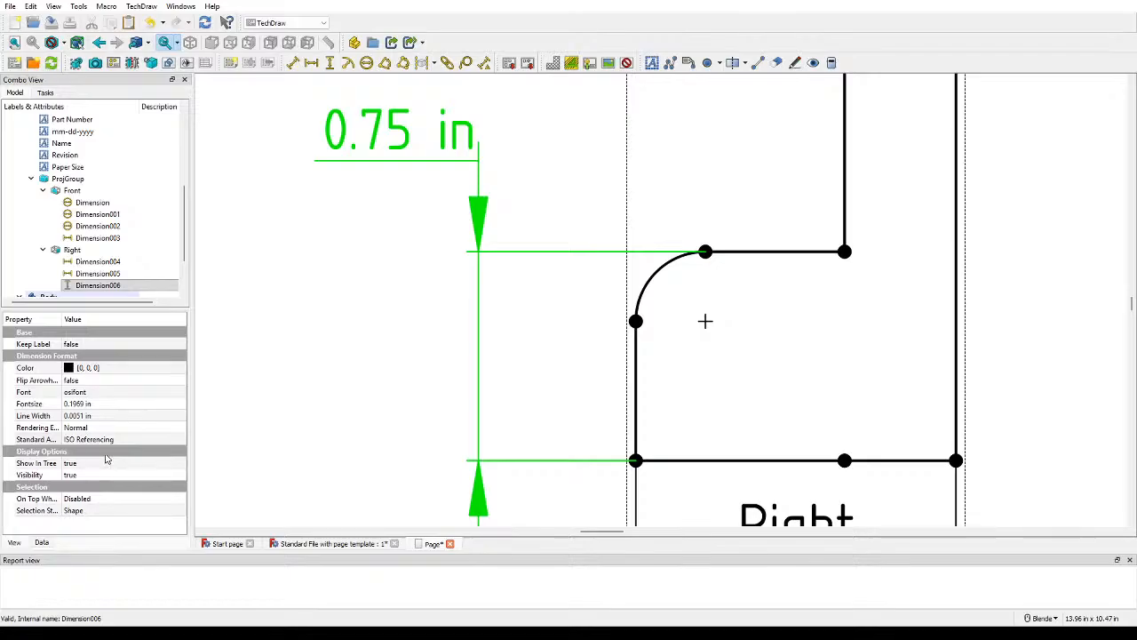
Step: Flip the foot height dimension's arrowheads and move its text down close to the upper extension line
{"action": "left_click", "coordinate": [82, 382]}
{"action": "left_click", "coordinate": [86, 382]}
{"action": "left_click", "coordinate": [97, 401]}
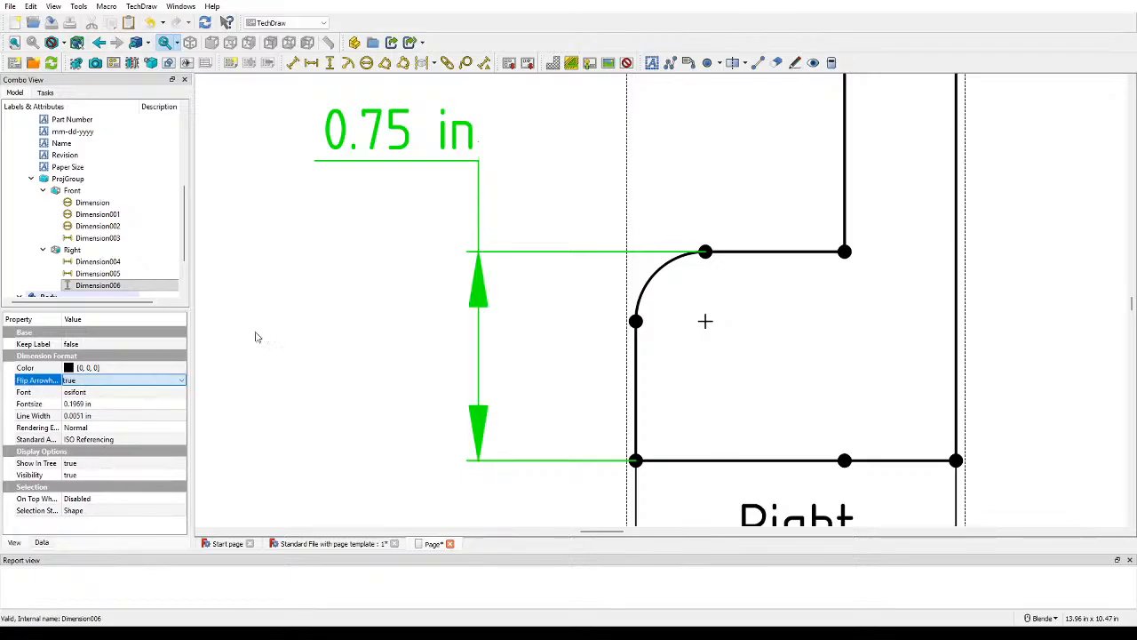
{"action": "left_click_drag", "start_coordinate": [396, 137], "coordinate": [400, 199]}
{"action": "left_click", "coordinate": [362, 409]}
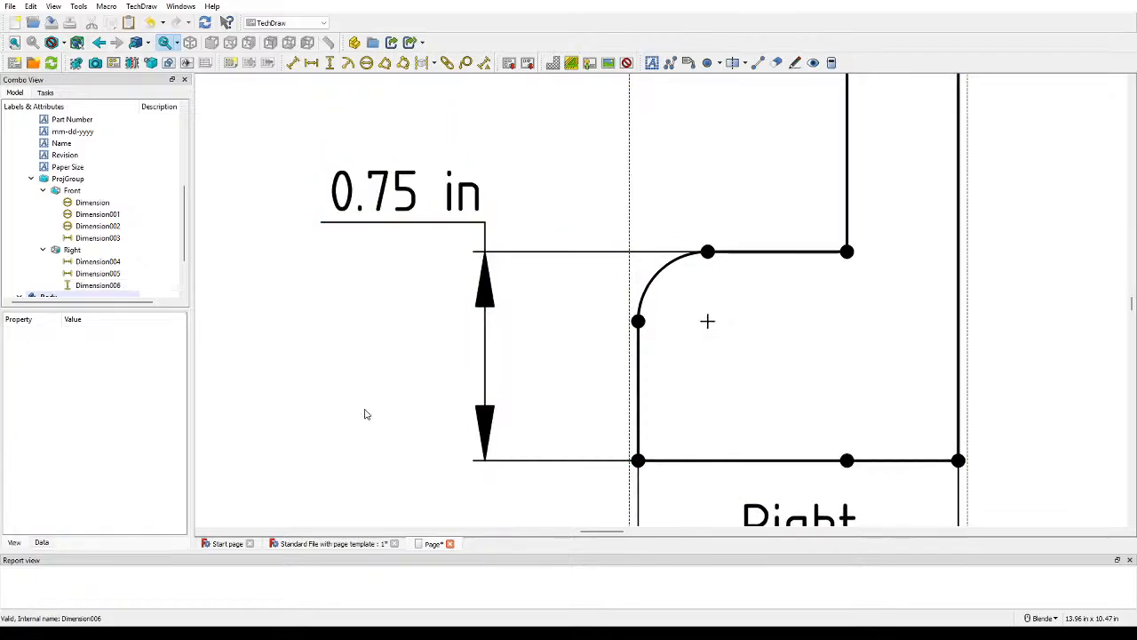
Step: Examine the foot dimensions and the layout of the right and front views
{"action": "scroll", "coordinate": [370, 416], "scroll_direction": "down", "scroll_amount": 2}
{"action": "scroll", "coordinate": [375, 434], "scroll_direction": "down", "scroll_amount": 2}
{"action": "middle_click_drag", "start_coordinate": [378, 436], "coordinate": [304, 294]}
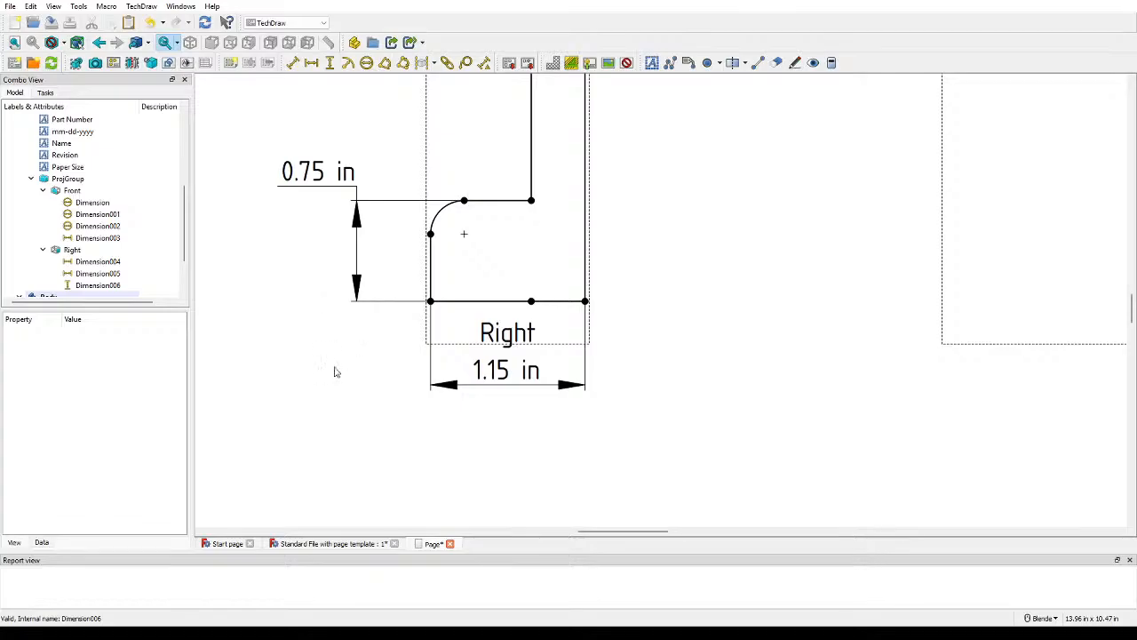
{"action": "middle_click_drag", "start_coordinate": [322, 376], "coordinate": [384, 422]}
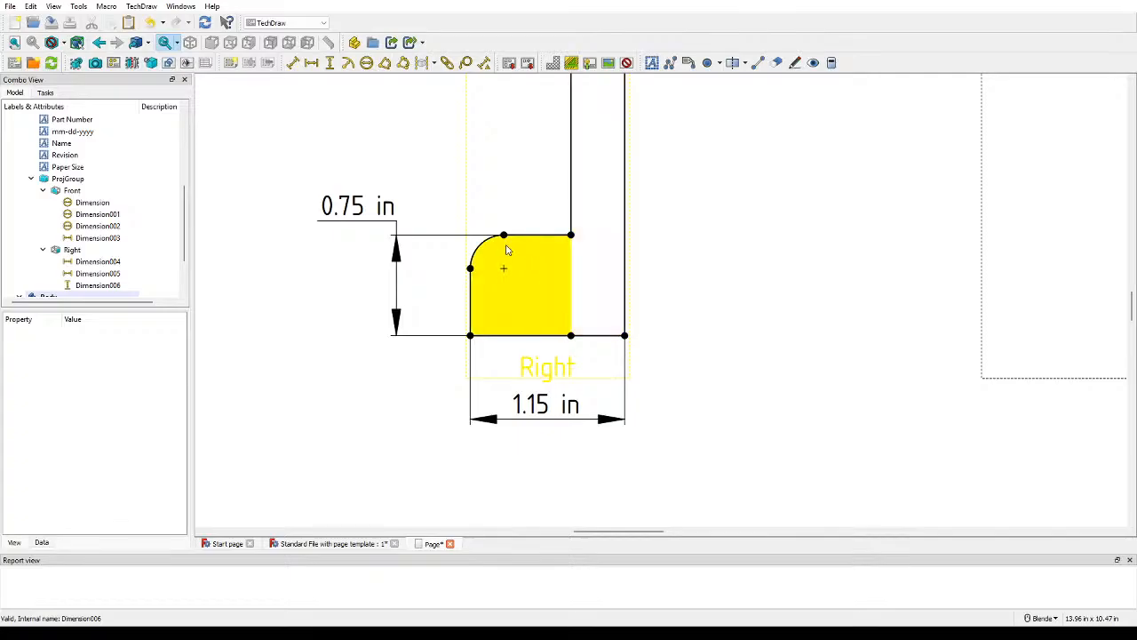
{"action": "scroll", "coordinate": [731, 274], "scroll_direction": "down", "scroll_amount": 2}
{"action": "middle_click_drag", "start_coordinate": [731, 274], "coordinate": [628, 366]}
{"action": "scroll", "coordinate": [533, 398], "scroll_direction": "down", "scroll_amount": 3}
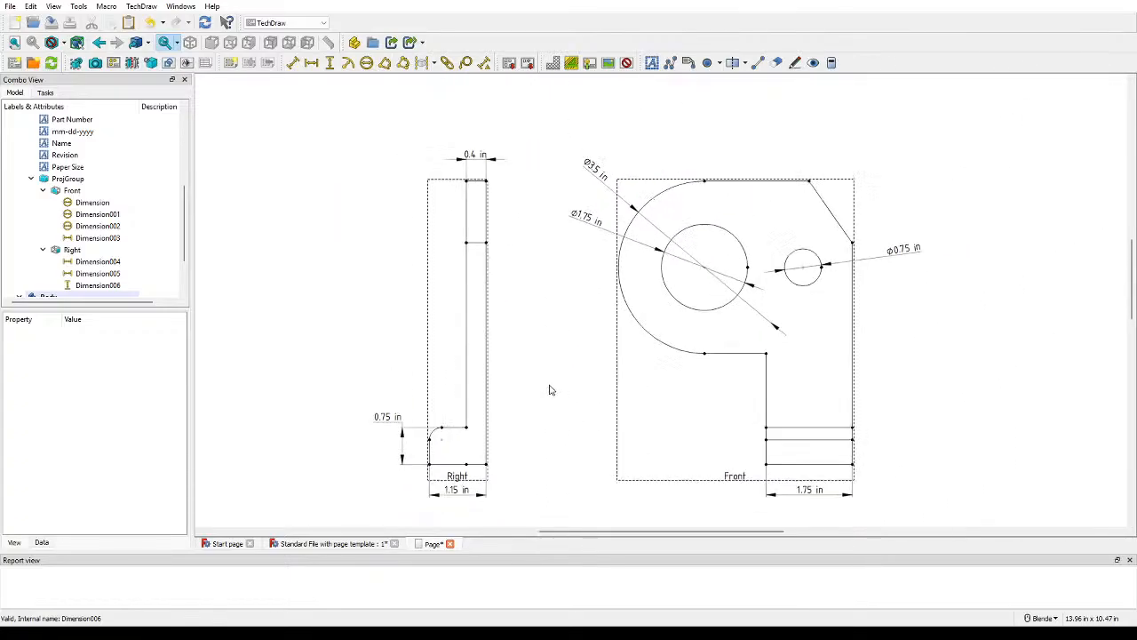
{"action": "middle_click_drag", "start_coordinate": [551, 388], "coordinate": [496, 355]}
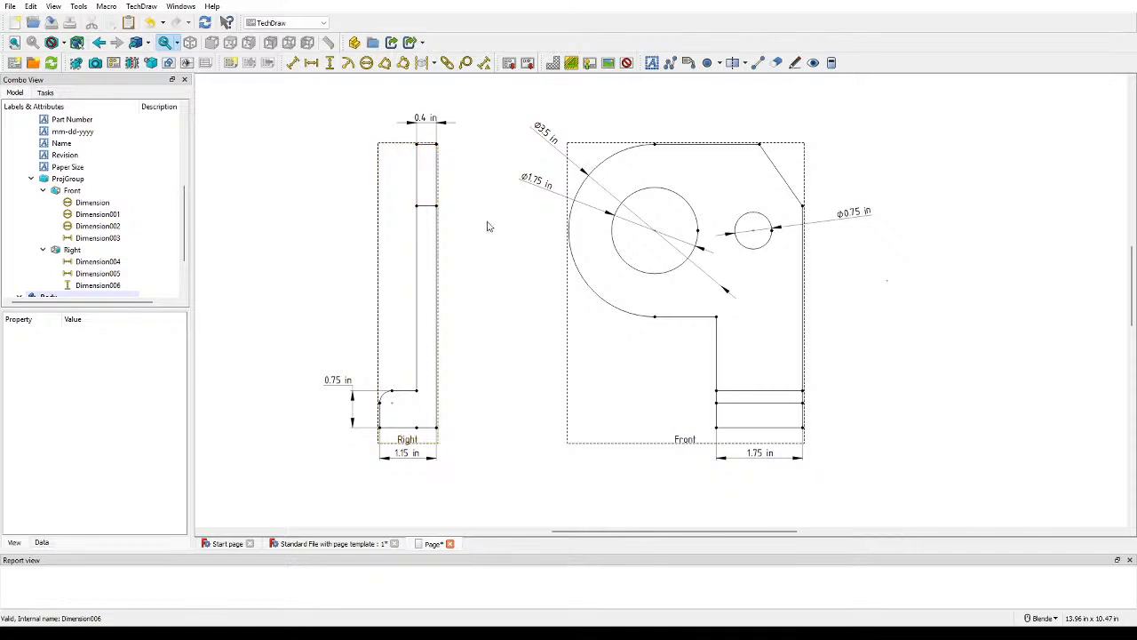
Step: Reposition the front view with its projection group horizontally on the sheet and move the right view farther away from it
{"action": "left_click", "coordinate": [588, 311]}
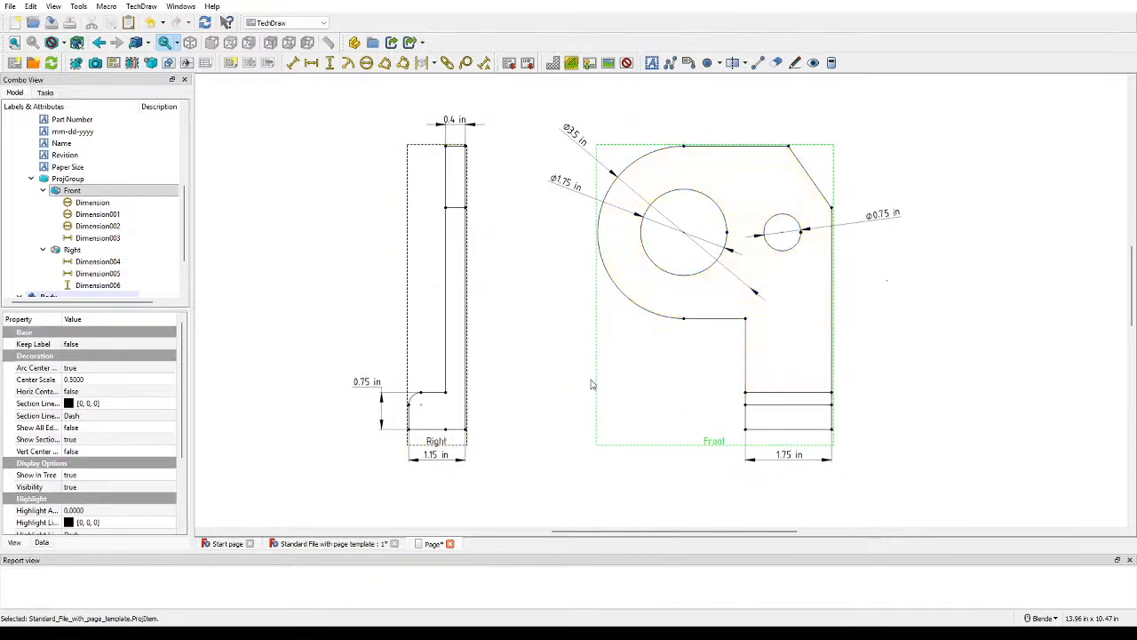
{"action": "left_click_drag", "start_coordinate": [597, 378], "coordinate": [630, 387]}
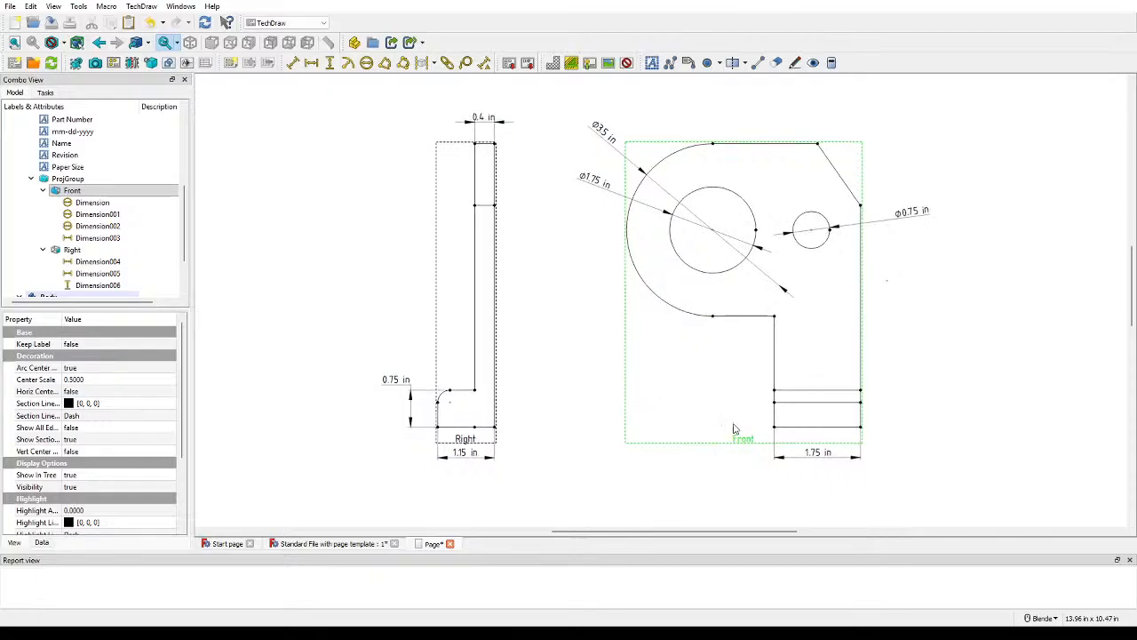
{"action": "left_click_drag", "start_coordinate": [740, 438], "coordinate": [735, 438]}
{"action": "scroll", "coordinate": [561, 397], "scroll_direction": "down", "scroll_amount": 3}
{"action": "scroll", "coordinate": [522, 397], "scroll_direction": "down", "scroll_amount": 1}
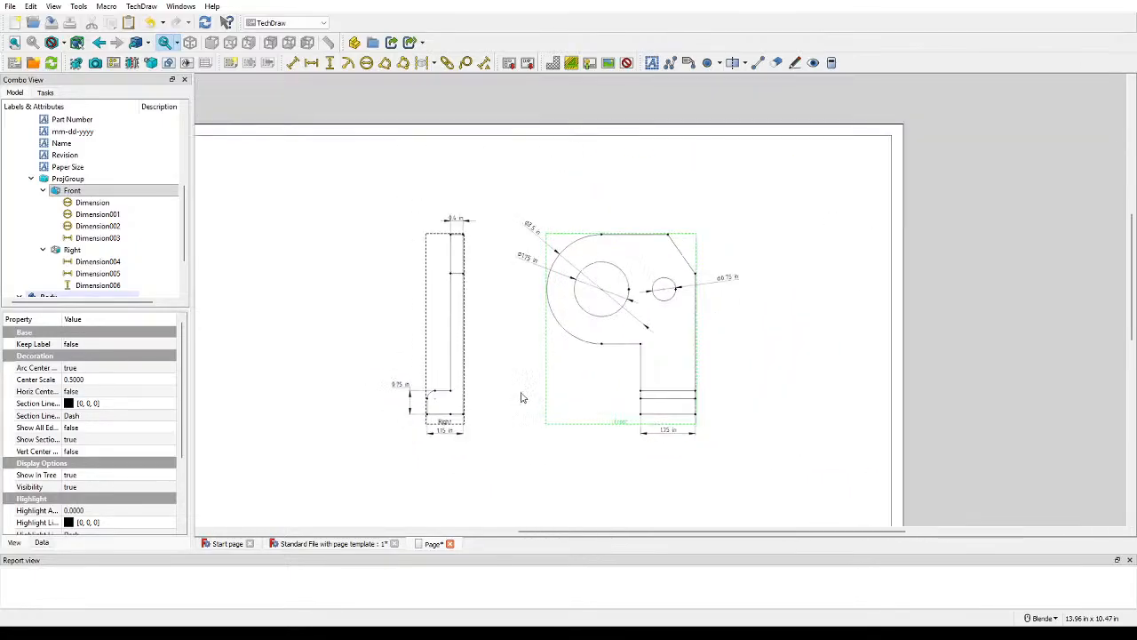
{"action": "left_click_drag", "start_coordinate": [622, 419], "coordinate": [587, 422]}
{"action": "middle_click_drag", "start_coordinate": [482, 399], "coordinate": [488, 322], "text": "shift"}
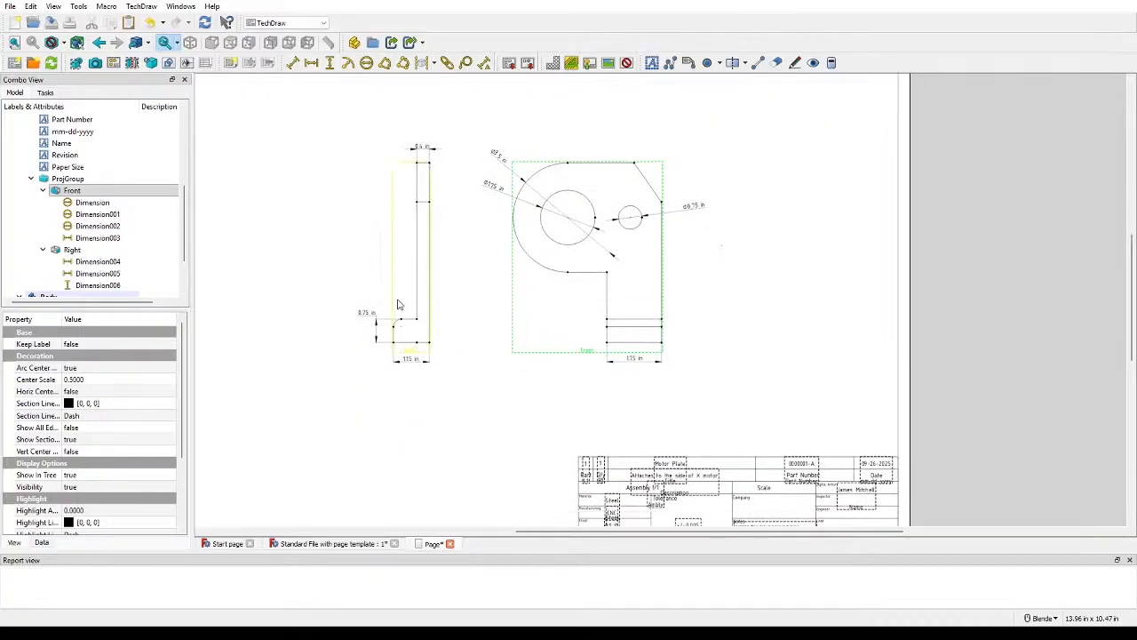
{"action": "left_click", "coordinate": [393, 302]}
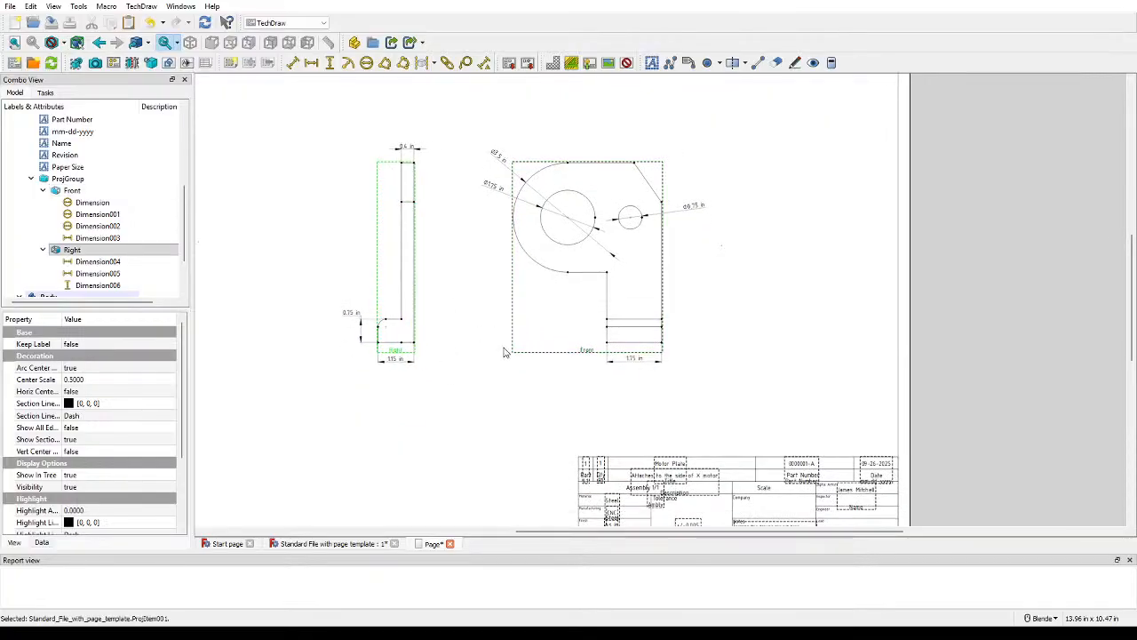
Step: Shift the front view and the right view slightly farther apart horizontally on the sheet
{"action": "left_click", "coordinate": [535, 342]}
{"action": "left_click_drag", "start_coordinate": [584, 349], "coordinate": [594, 347]}
{"action": "left_click", "coordinate": [393, 265]}
{"action": "left_click_drag", "start_coordinate": [394, 265], "coordinate": [385, 262]}
{"action": "left_click", "coordinate": [478, 347]}
Step: Add a vertical dimension for the right view's overall height and place it in the gap beside the front view
{"action": "scroll", "coordinate": [474, 309], "scroll_direction": "up", "scroll_amount": 4}
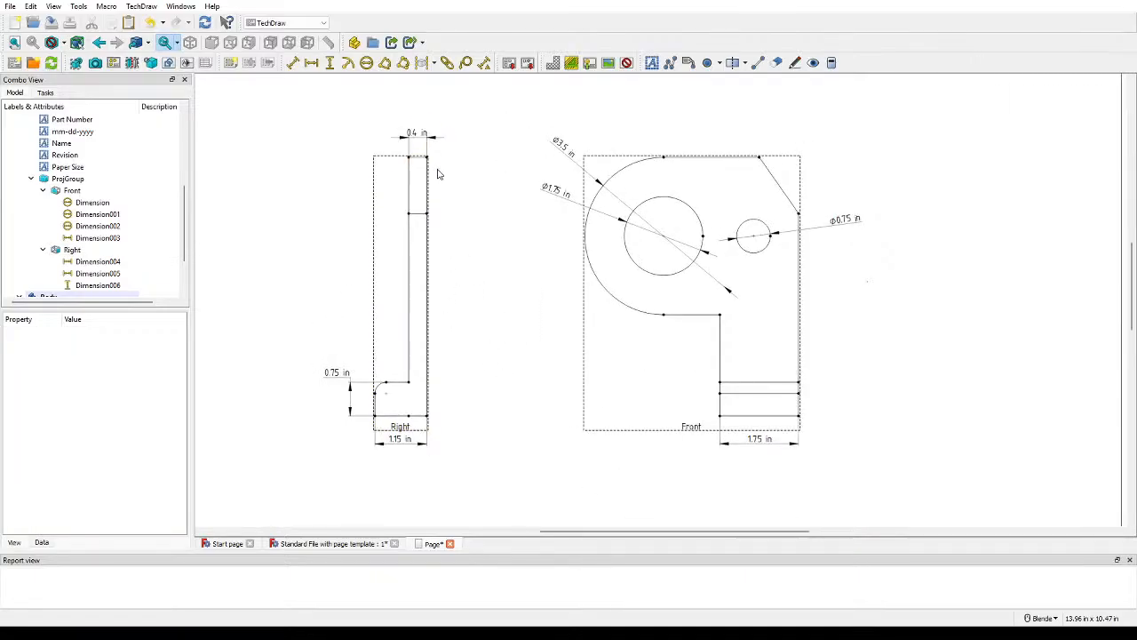
{"action": "left_click", "coordinate": [426, 419]}
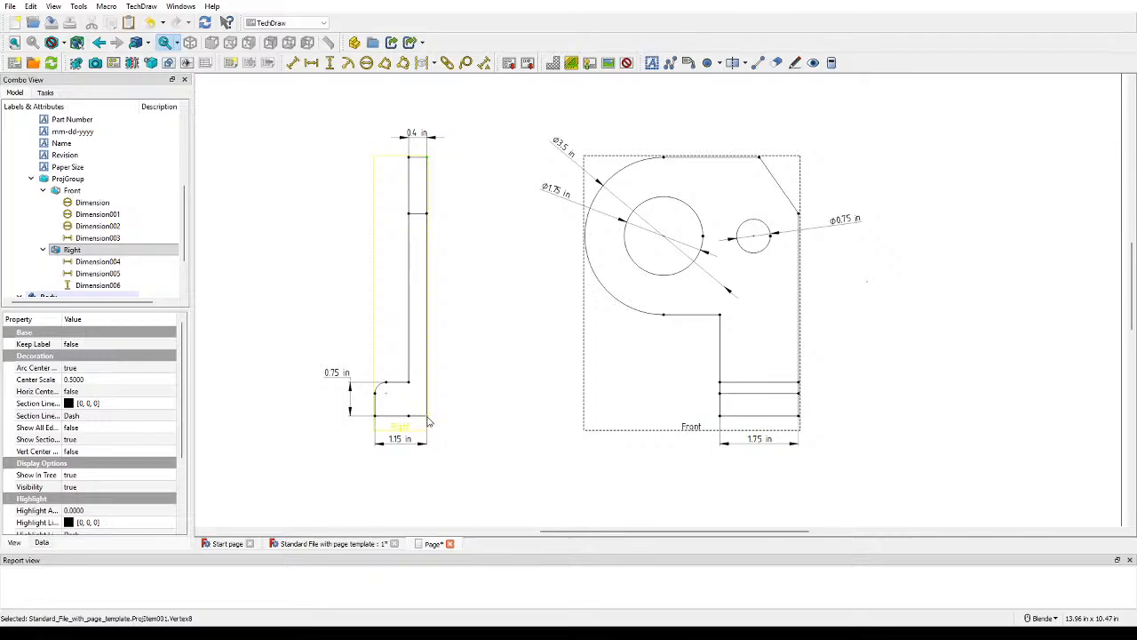
{"action": "left_click", "coordinate": [327, 65]}
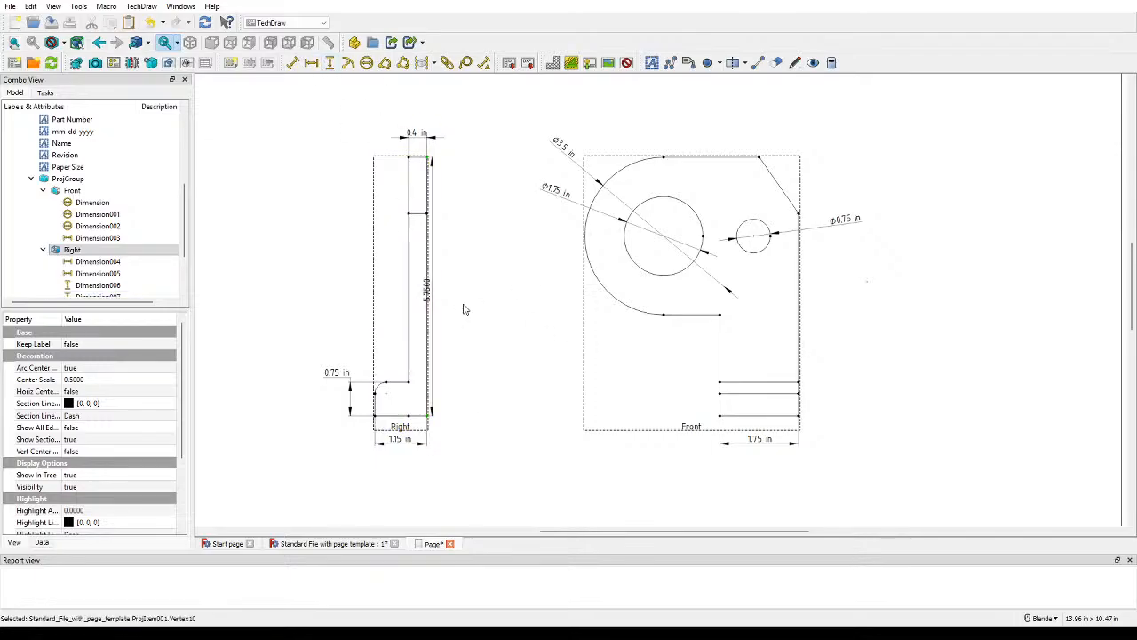
{"action": "left_click_drag", "start_coordinate": [428, 292], "coordinate": [459, 294]}
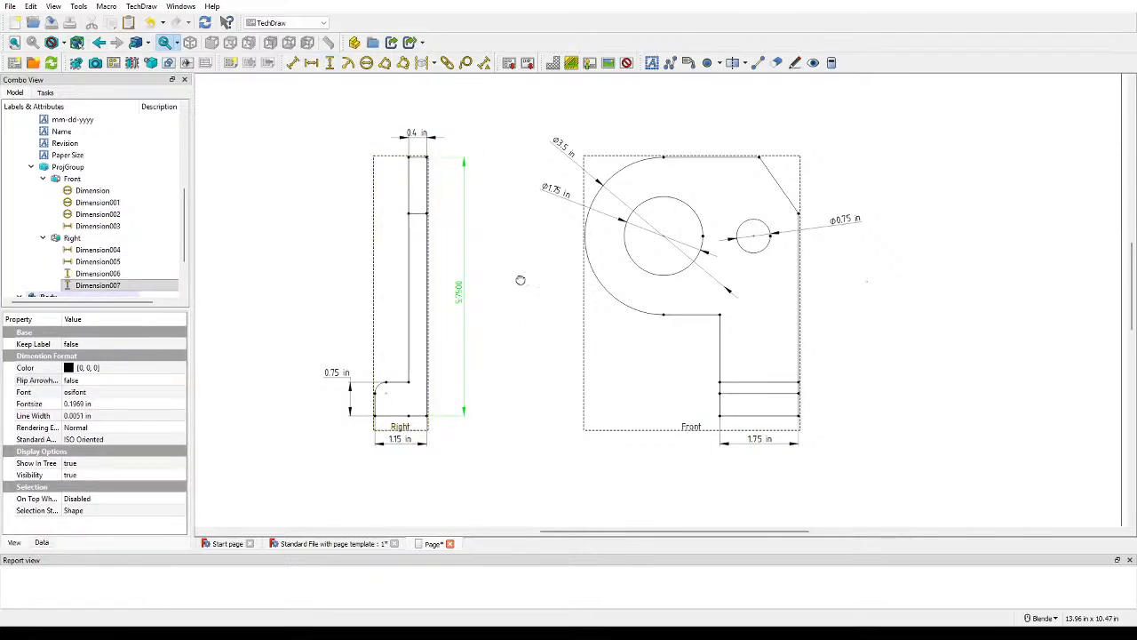
{"action": "left_click", "coordinate": [517, 302]}
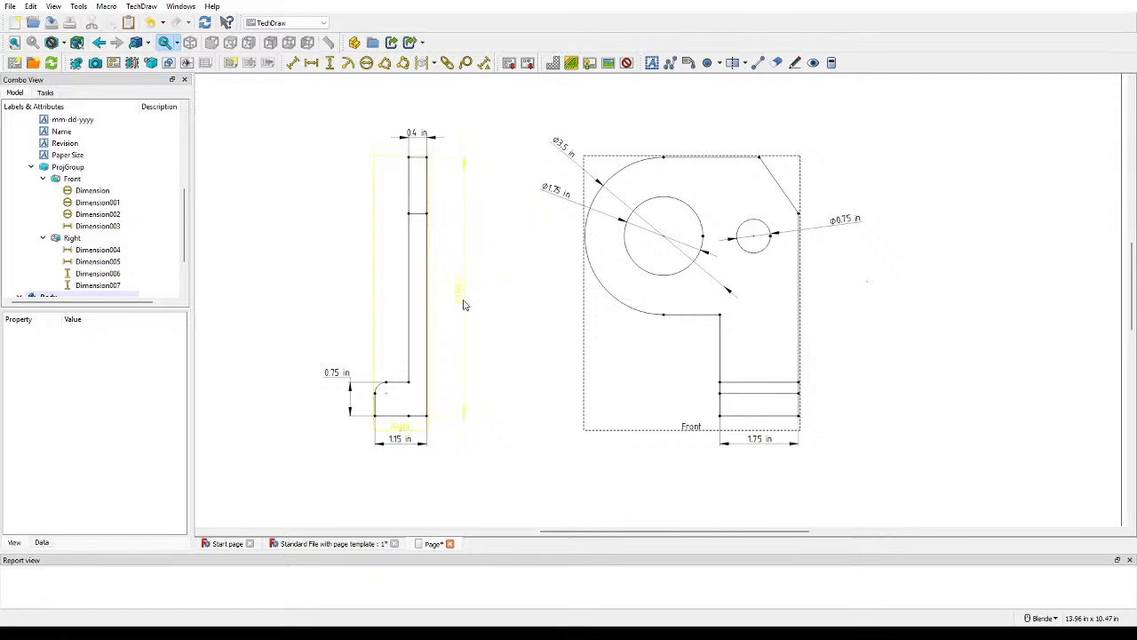
Step: Format the right view's overall height dimension to two decimals and set its standard to ASME Inlined
{"action": "double_click", "coordinate": [459, 298]}
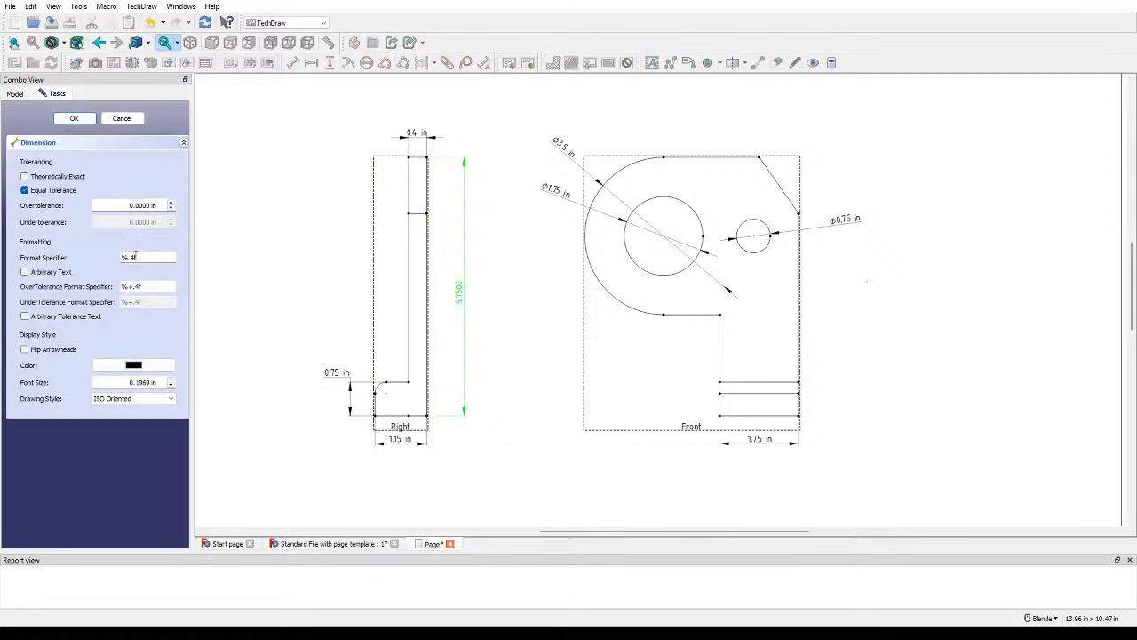
{"action": "key", "text": "BackSpace"}
{"action": "type", "text": "2"}
{"action": "key", "text": "Return"}
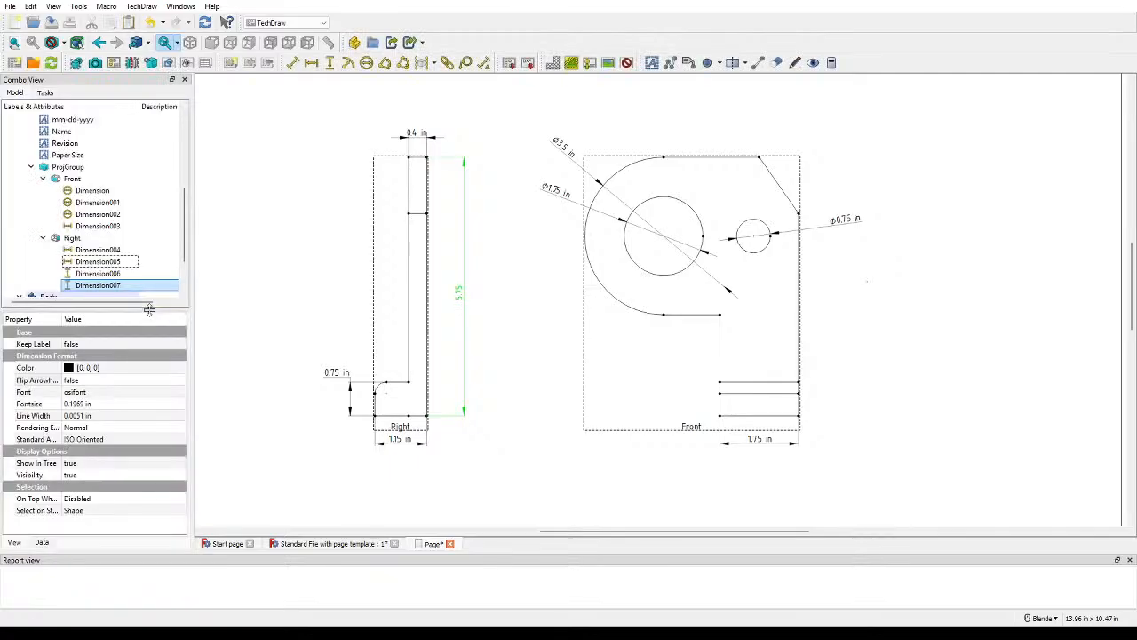
{"action": "left_click", "coordinate": [106, 440]}
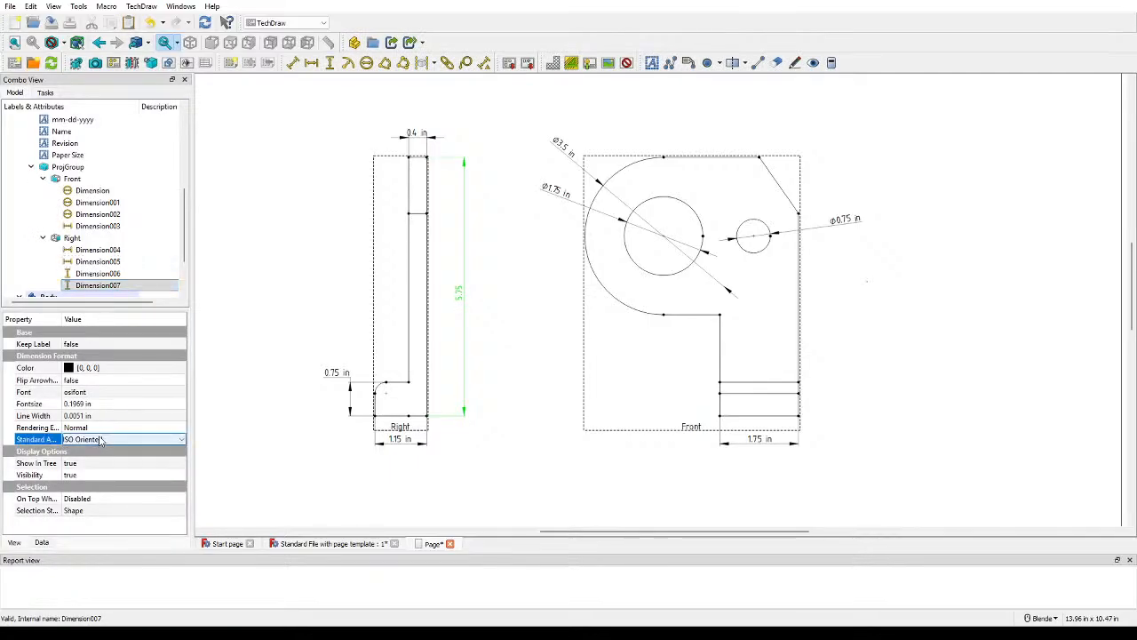
{"action": "left_click", "coordinate": [103, 474]}
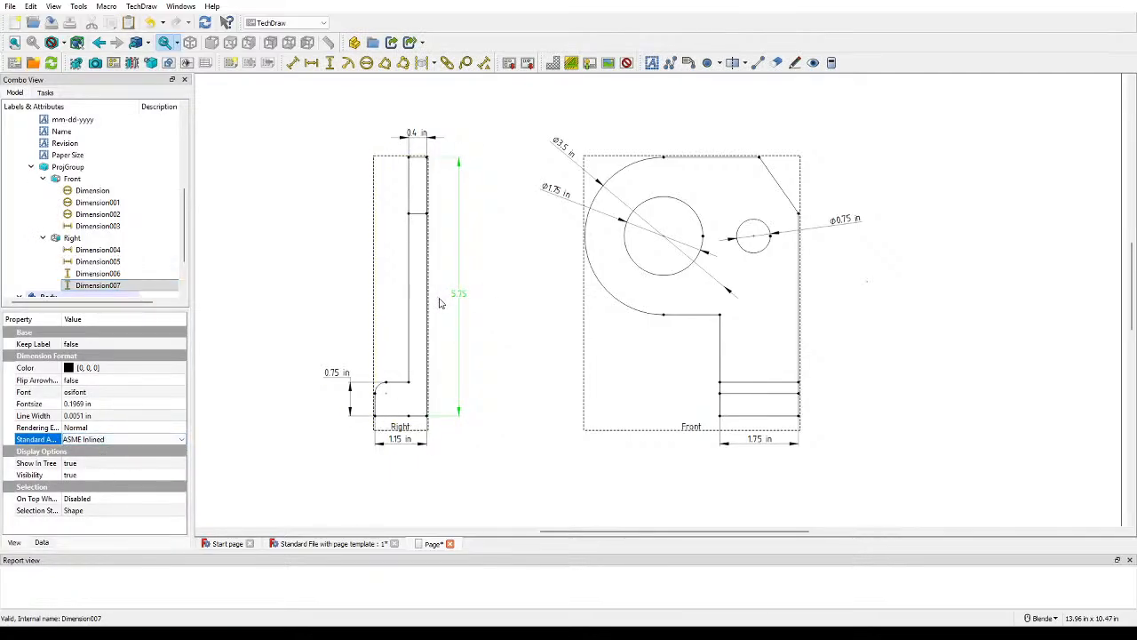
{"action": "scroll", "coordinate": [439, 299], "scroll_direction": "up", "scroll_amount": 8}
{"action": "left_click", "coordinate": [731, 314]}
{"action": "scroll", "coordinate": [730, 314], "scroll_direction": "up", "scroll_amount": 5}
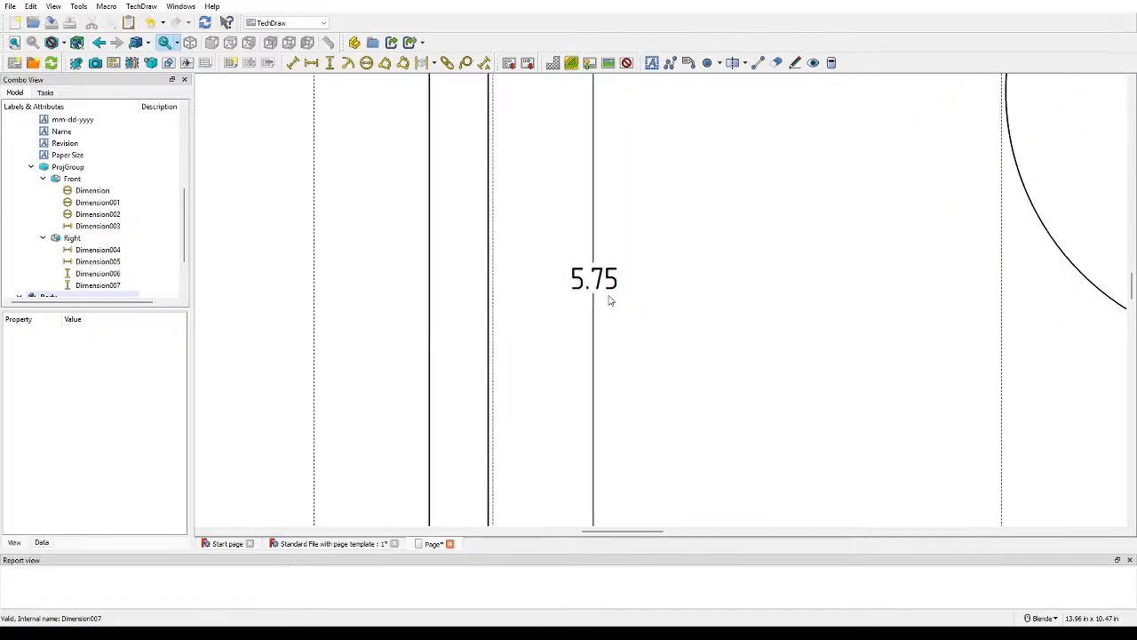
{"action": "scroll", "coordinate": [609, 300], "scroll_direction": "down", "scroll_amount": 2}
{"action": "scroll", "coordinate": [632, 285], "scroll_direction": "down", "scroll_amount": 2}
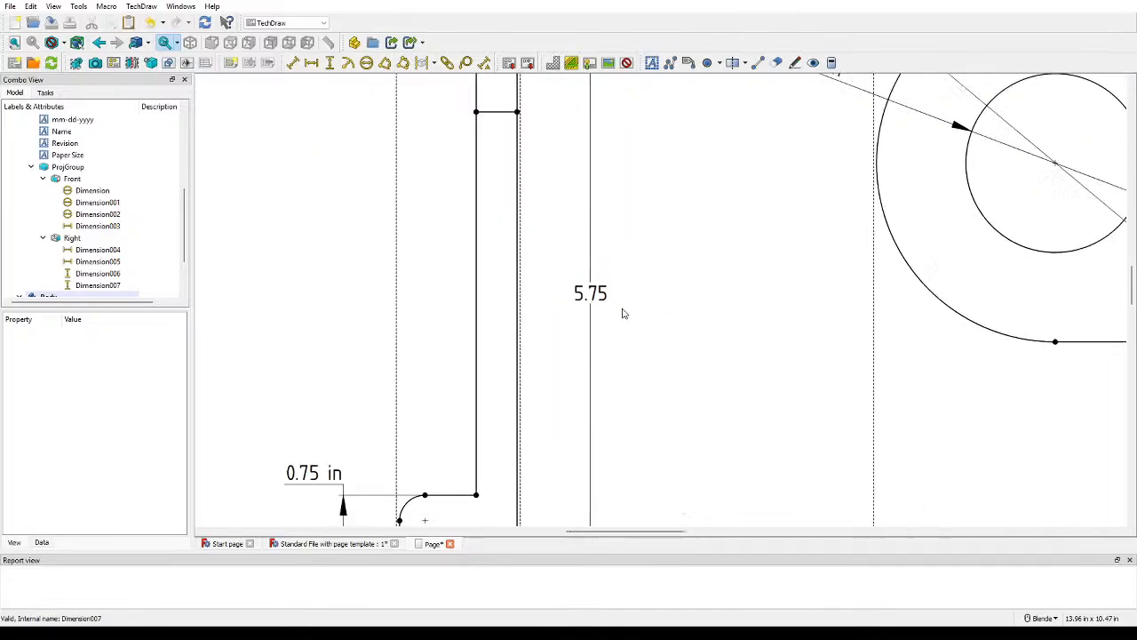
{"action": "scroll", "coordinate": [586, 346], "scroll_direction": "down", "scroll_amount": 1}
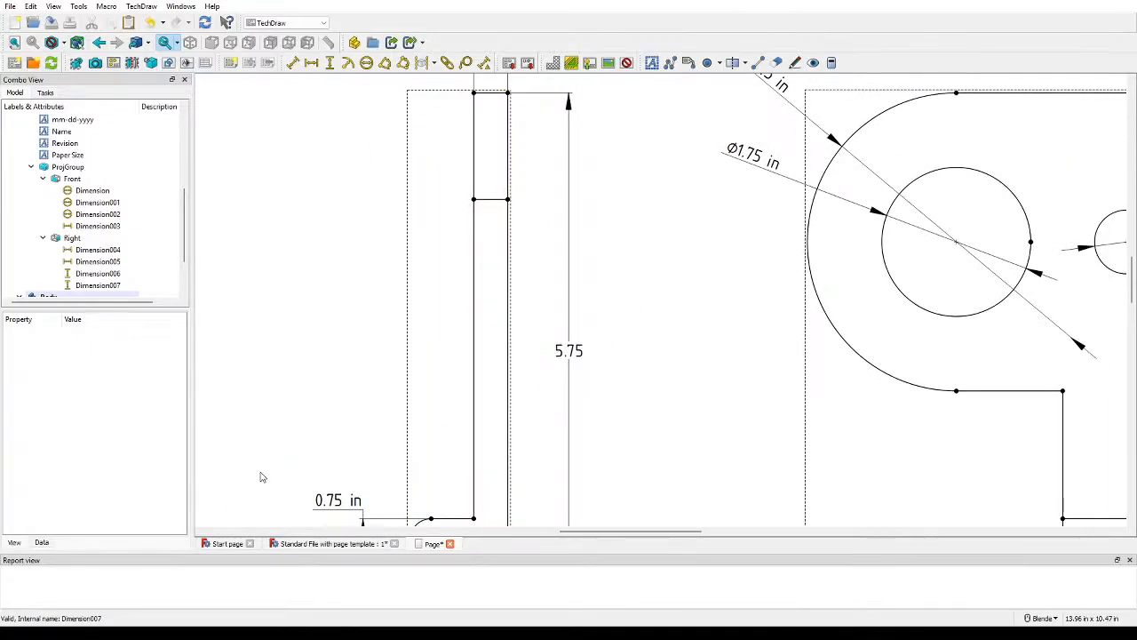
Step: Try the ASME Inlined style on the foot height dimension with its text between the extension lines, and compare normal and flipped arrowheads
{"action": "middle_click_drag", "start_coordinate": [363, 447], "coordinate": [375, 272], "text": "shift"}
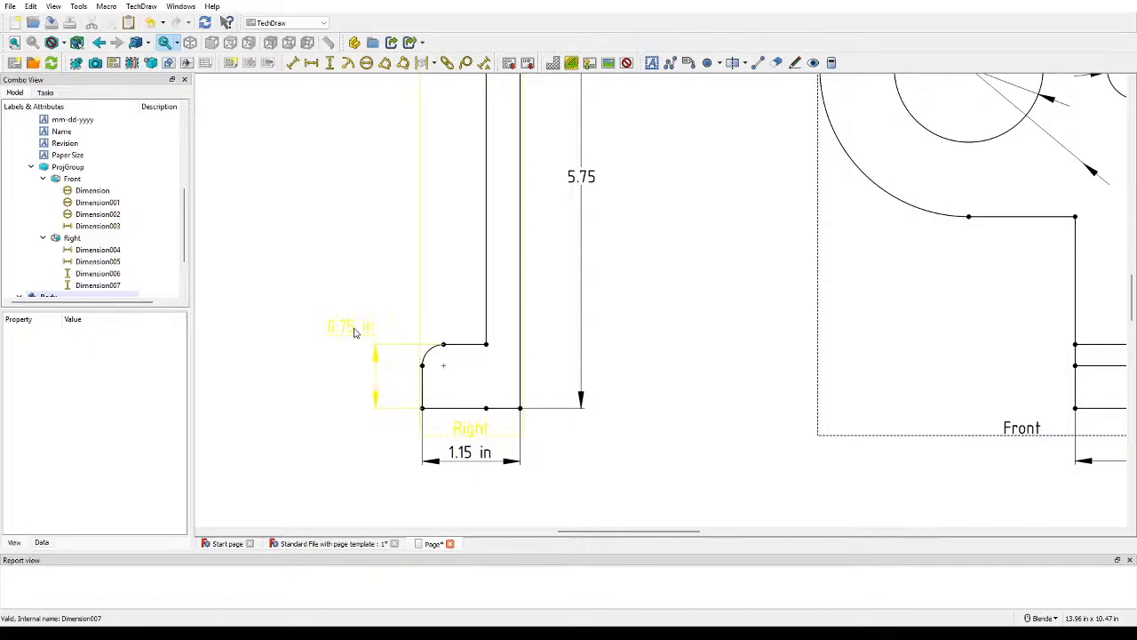
{"action": "double_click", "coordinate": [354, 332]}
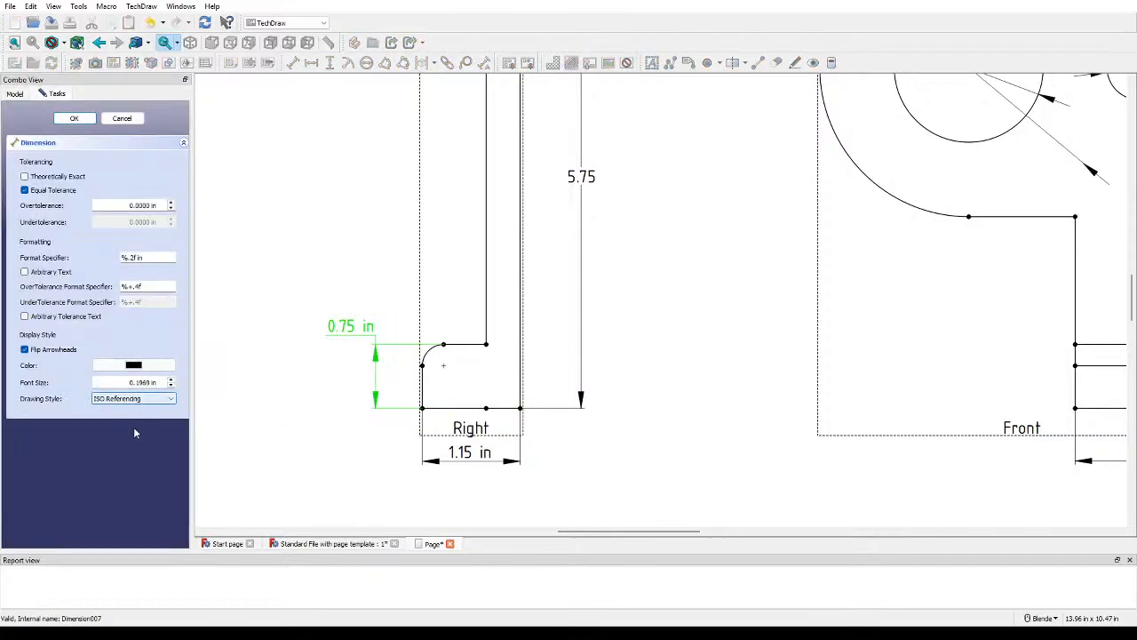
{"action": "left_click", "coordinate": [136, 399]}
{"action": "left_click", "coordinate": [133, 424]}
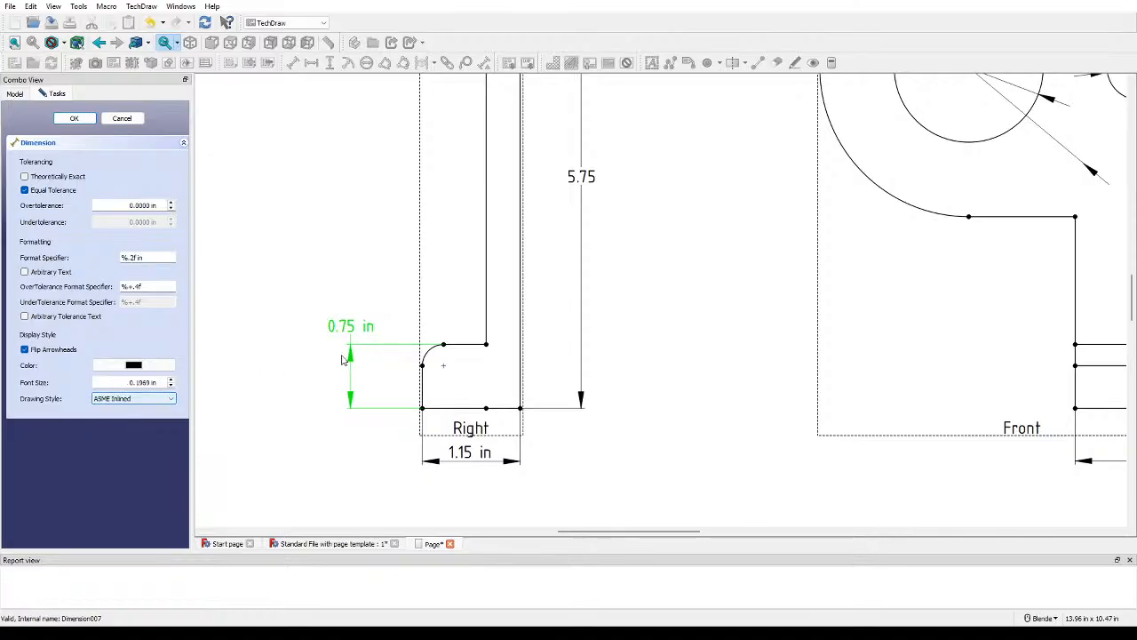
{"action": "left_click_drag", "start_coordinate": [355, 334], "coordinate": [371, 380]}
{"action": "left_click", "coordinate": [263, 374]}
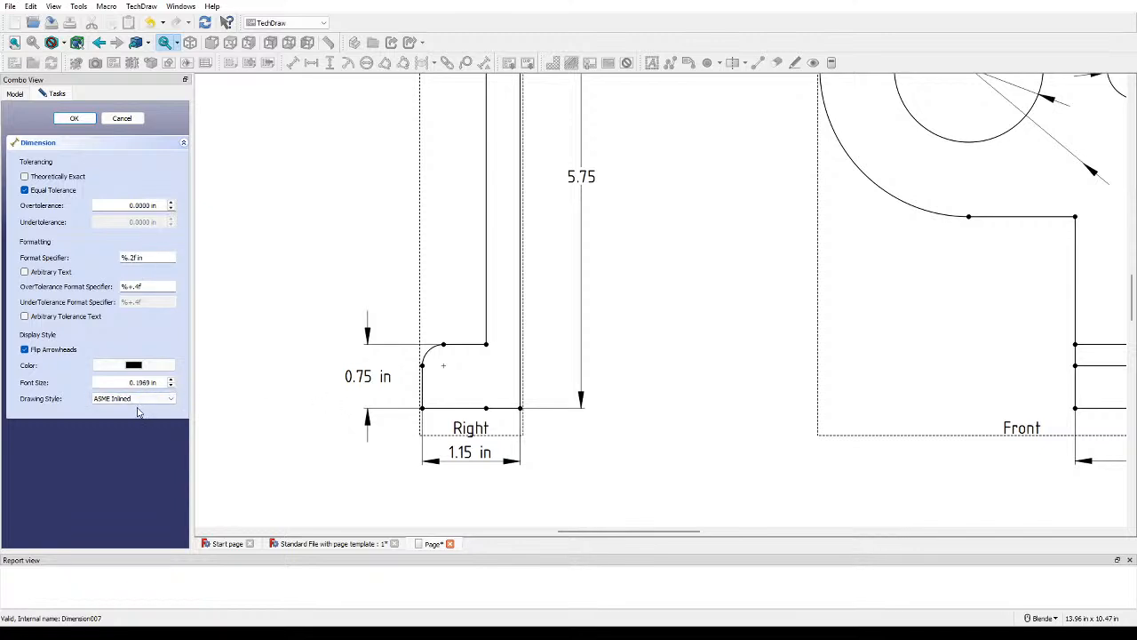
{"action": "left_click", "coordinate": [33, 351]}
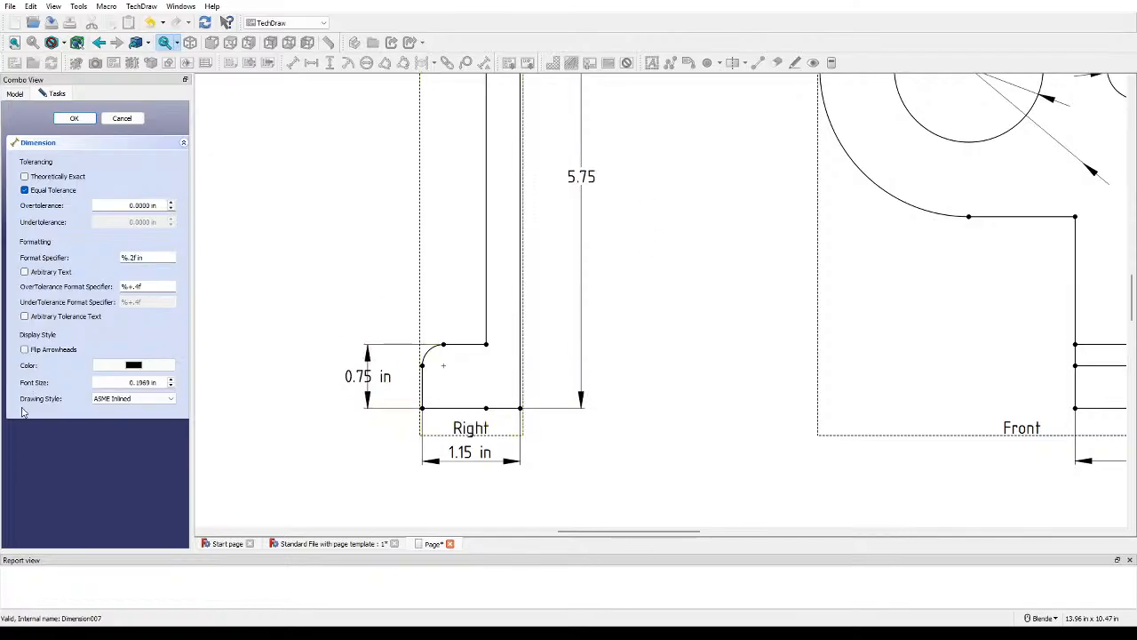
{"action": "left_click", "coordinate": [25, 350]}
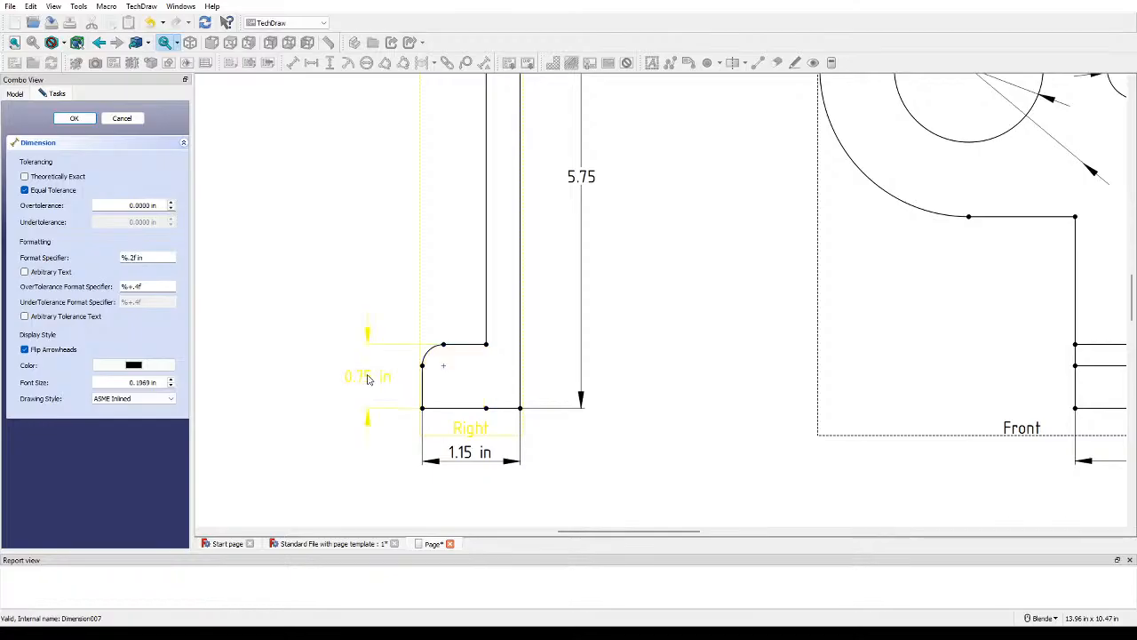
Step: Compare the other drawing styles for the foot height dimension, apply ISO Referencing, and place its text above the upper extension line
{"action": "scroll", "coordinate": [132, 400], "scroll_direction": "up", "scroll_amount": 2}
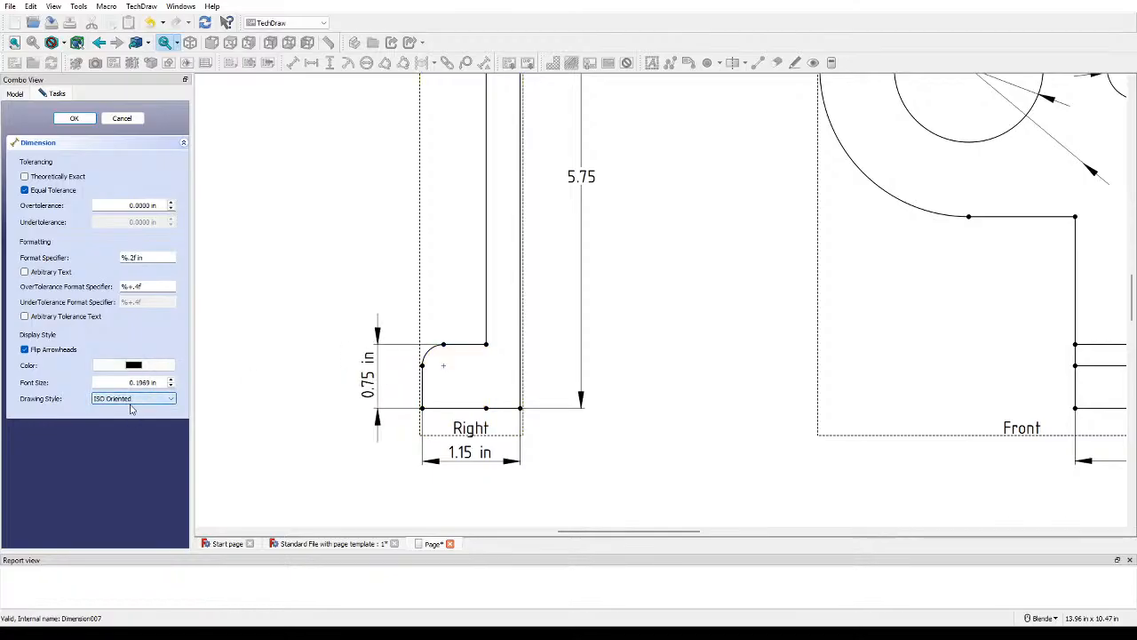
{"action": "scroll", "coordinate": [131, 398], "scroll_direction": "down", "scroll_amount": 3}
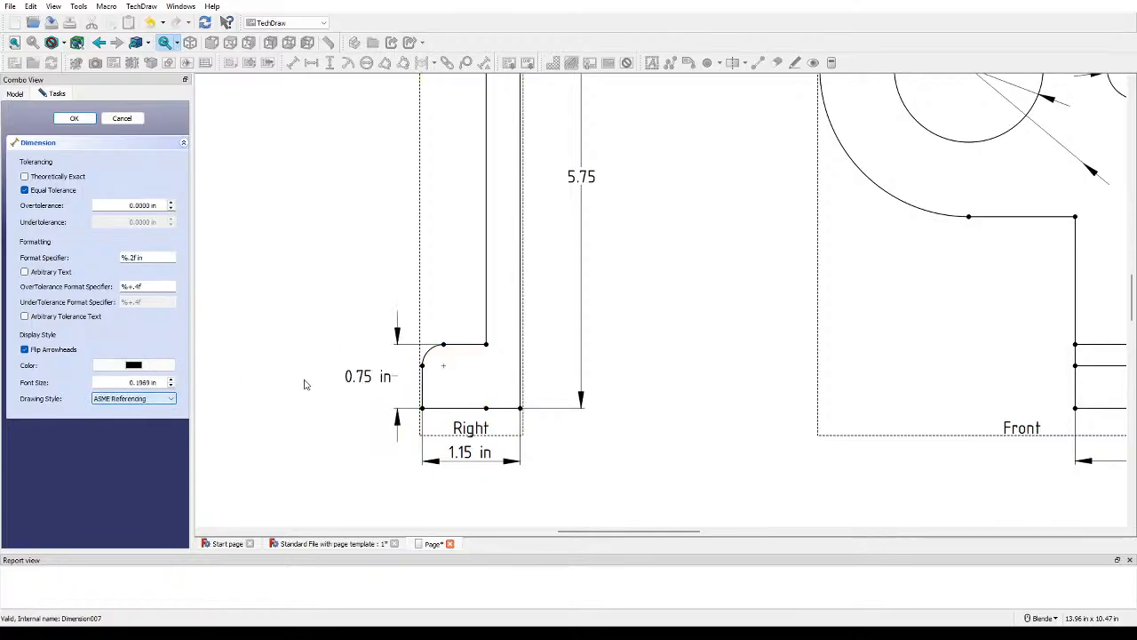
{"action": "scroll", "coordinate": [171, 402], "scroll_direction": "up", "scroll_amount": 2}
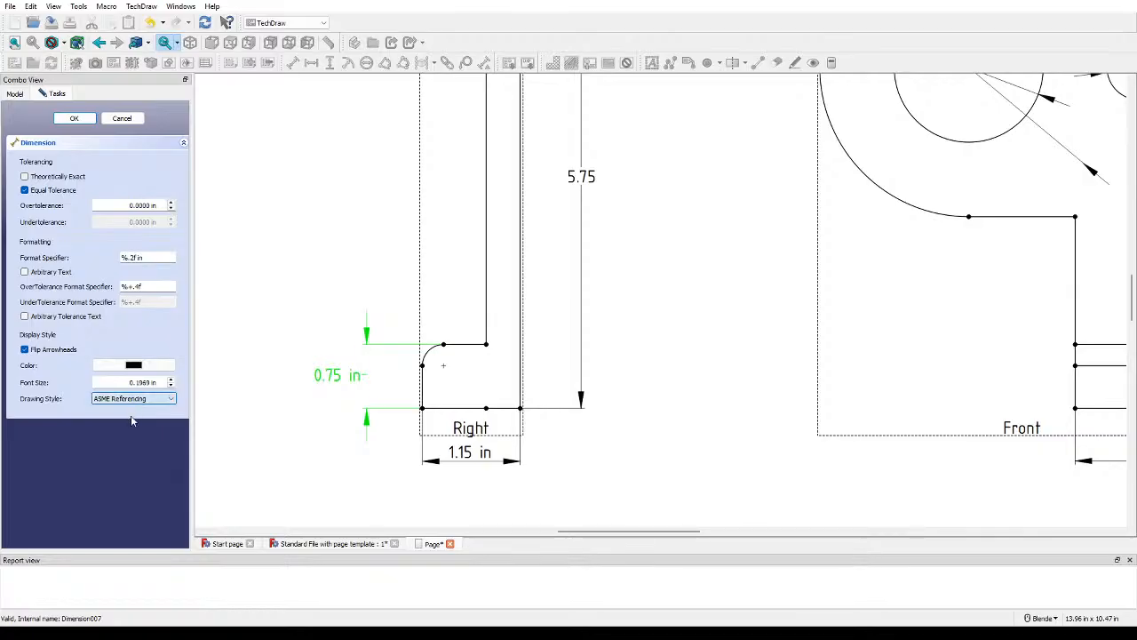
{"action": "left_click_drag", "start_coordinate": [331, 318], "coordinate": [338, 308]}
{"action": "left_click", "coordinate": [75, 118]}
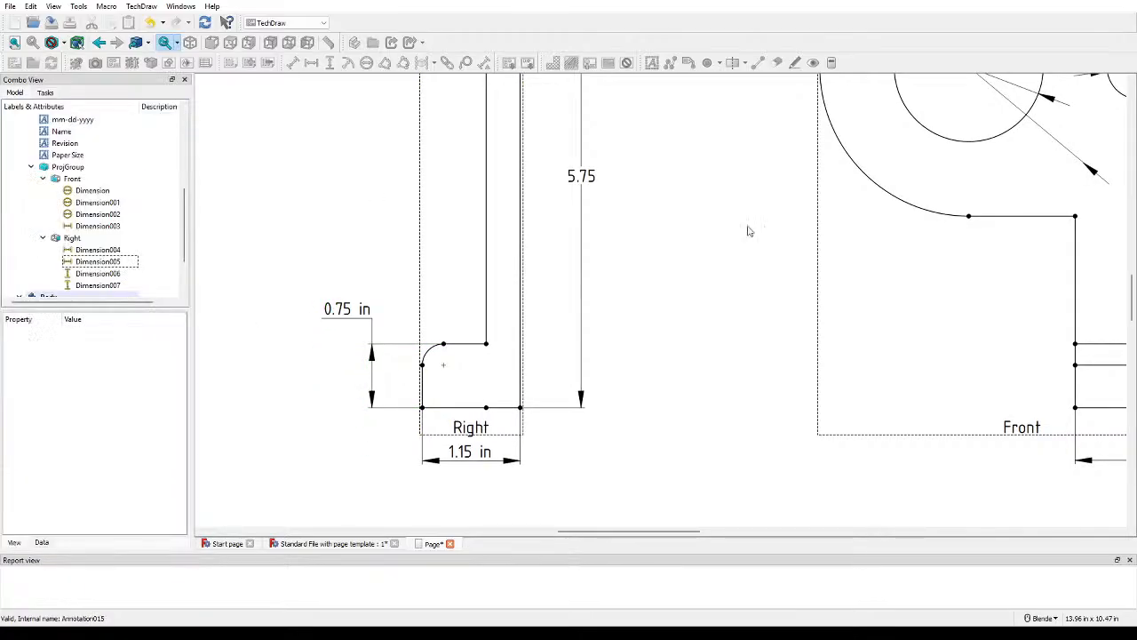
Step: Dimension the horizontal distance between the centres of the two holes in the front view
{"action": "scroll", "coordinate": [916, 391], "scroll_direction": "down", "scroll_amount": 5}
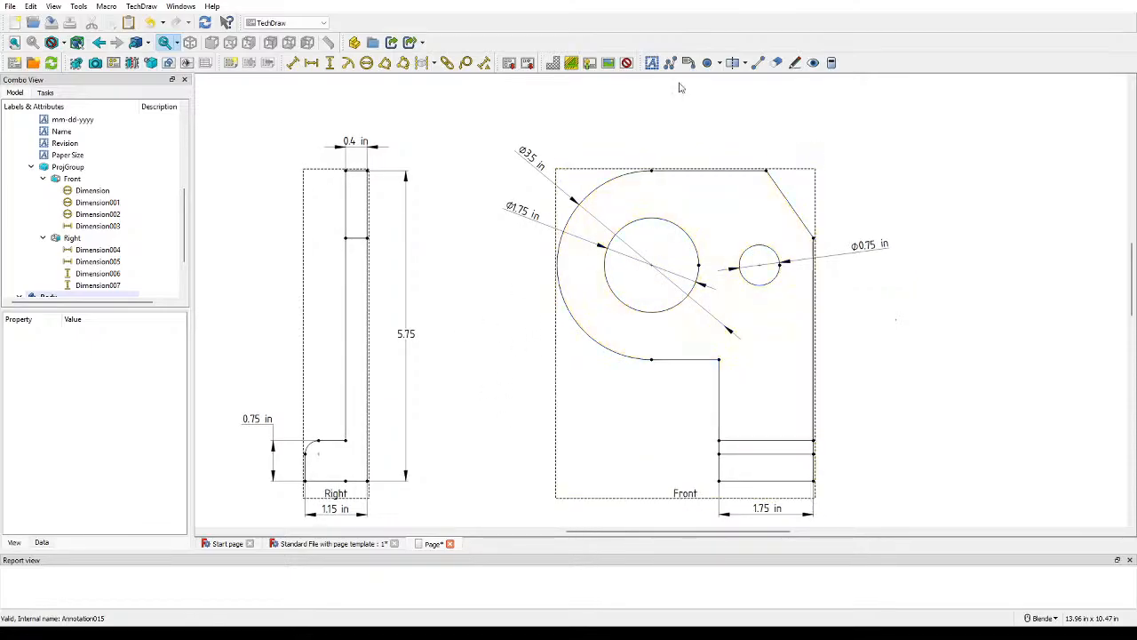
{"action": "left_click", "coordinate": [654, 265]}
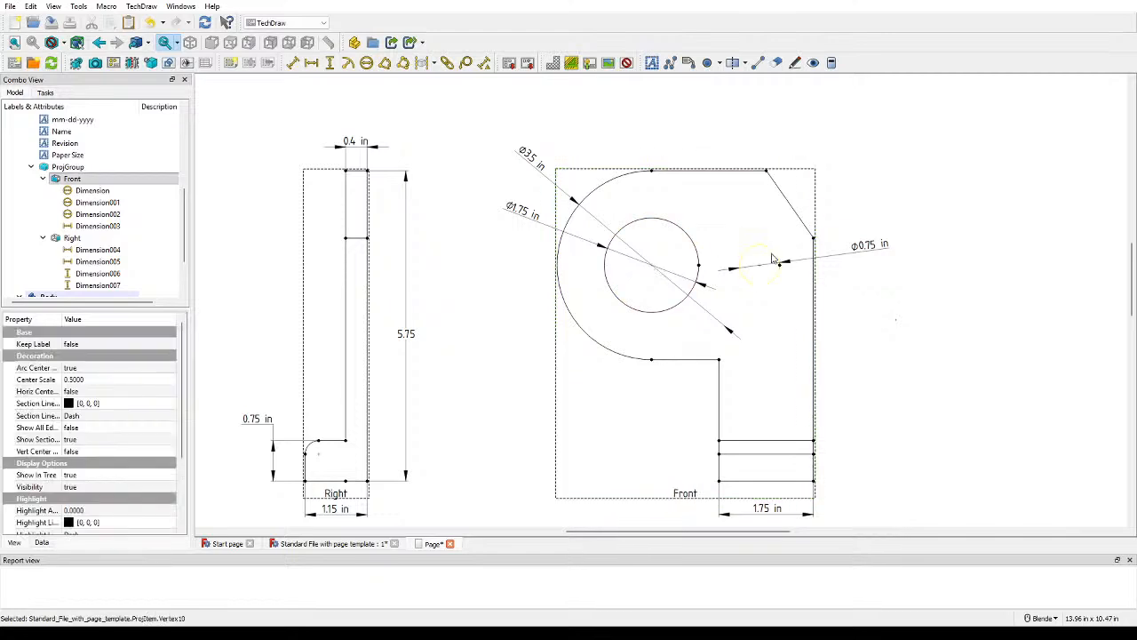
{"action": "left_click", "coordinate": [760, 268]}
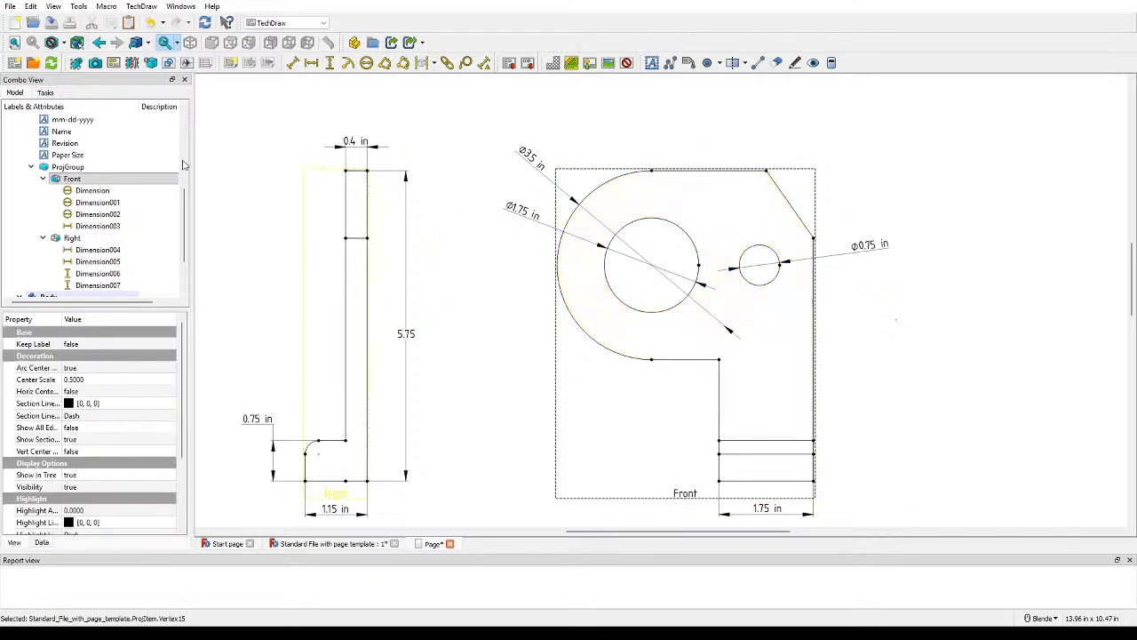
{"action": "left_click", "coordinate": [311, 63]}
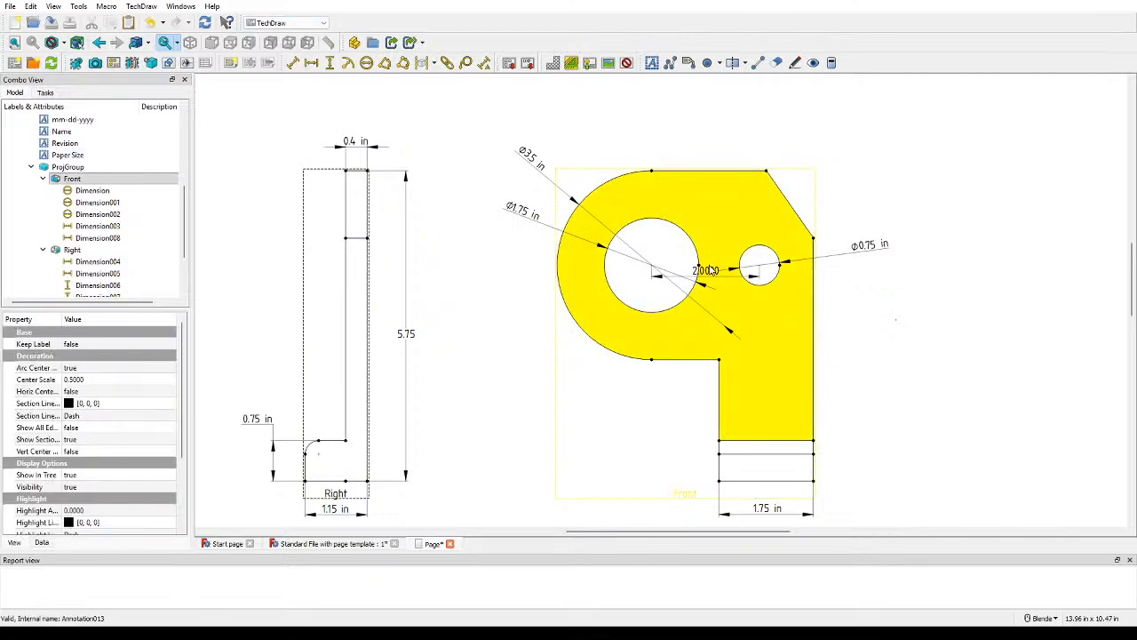
Step: Place the hole spacing dimension above the front view and format it with no decimals and the suffix "in"
{"action": "double_click", "coordinate": [707, 131]}
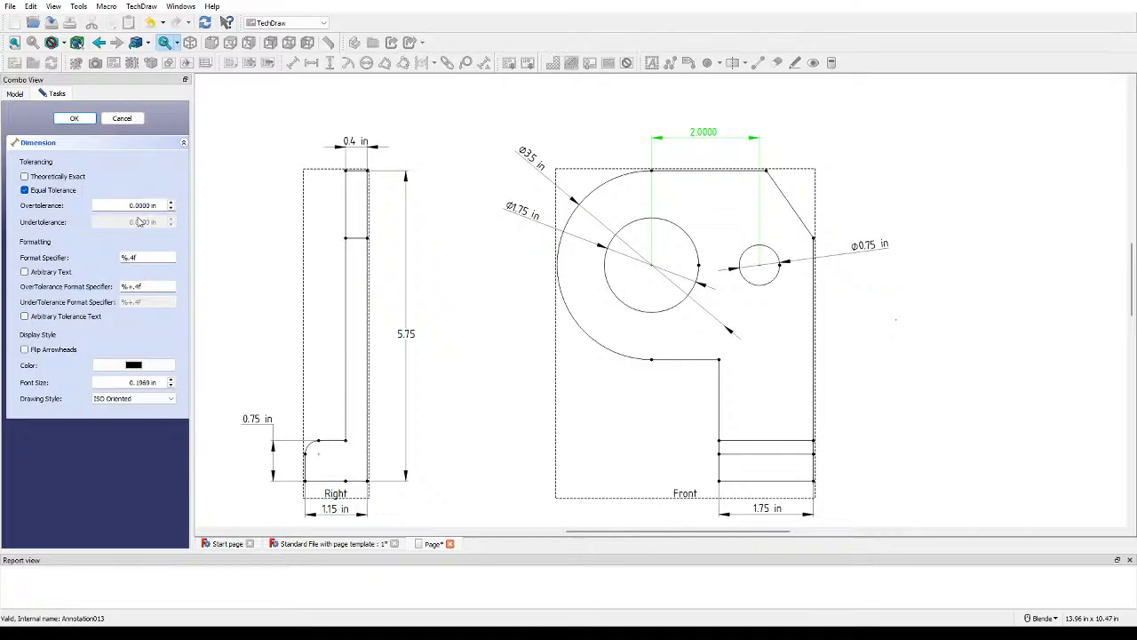
{"action": "key", "text": "BackSpace"}
{"action": "type", "text": "0"}
{"action": "key", "text": "Return"}
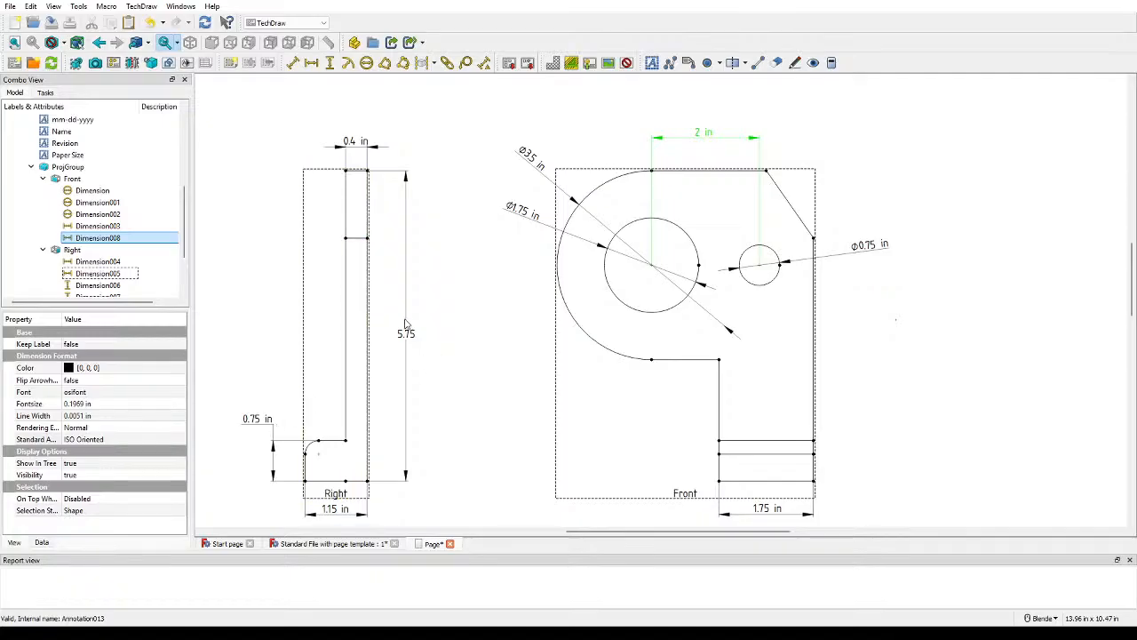
Step: Add the suffix "in" to the format of the right view's overall height dimension
{"action": "double_click", "coordinate": [405, 324]}
{"action": "left_click", "coordinate": [147, 258]}
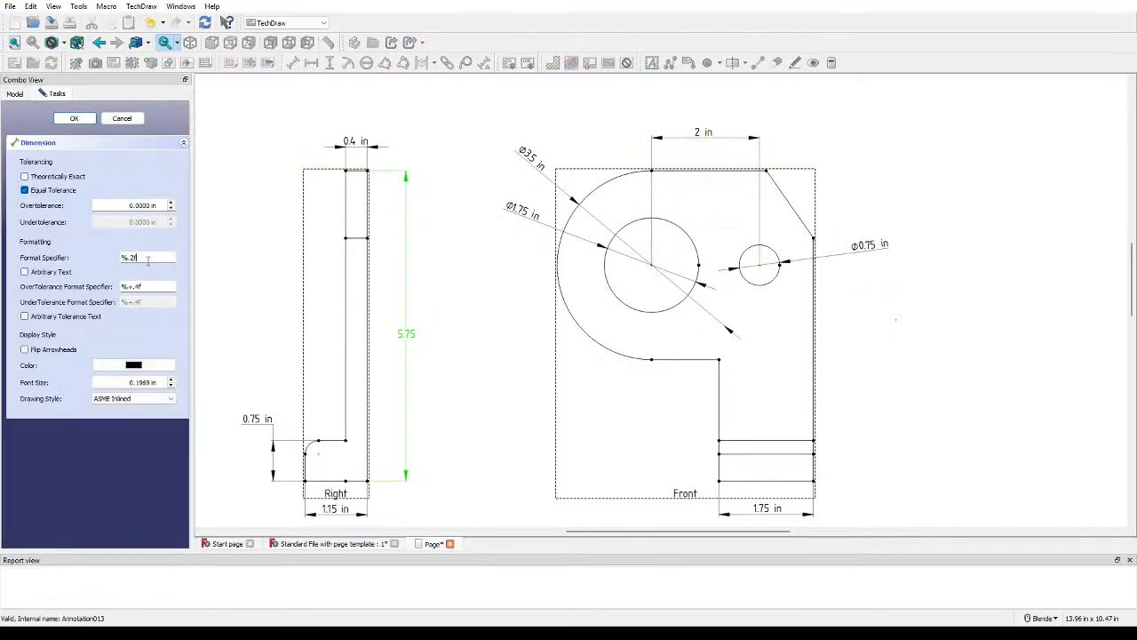
{"action": "key", "text": "Return"}
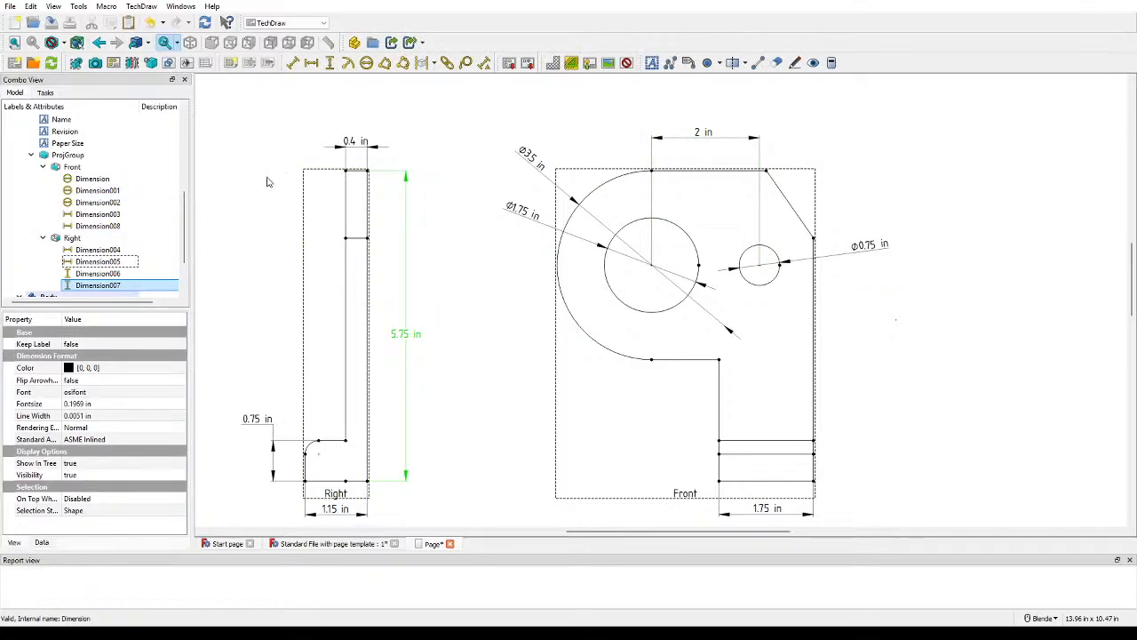
{"action": "left_click", "coordinate": [449, 283]}
Step: Move the small hole's diameter text in the front view down so its leader slopes below the hole's centre
{"action": "middle_click_drag", "start_coordinate": [502, 325], "coordinate": [393, 332]}
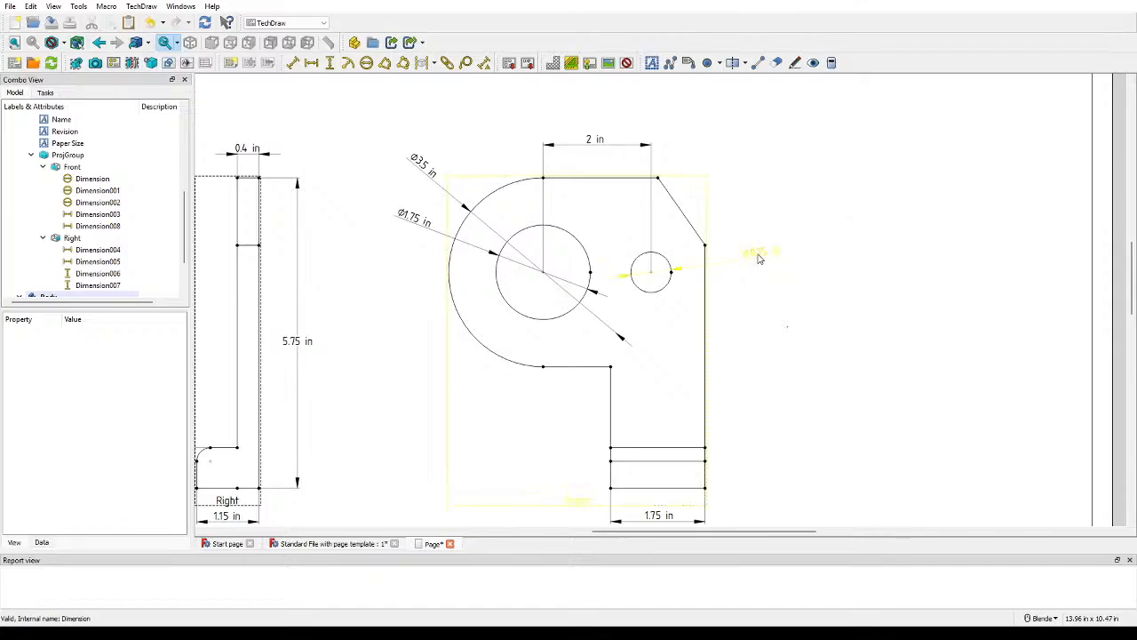
{"action": "left_click_drag", "start_coordinate": [758, 260], "coordinate": [741, 304]}
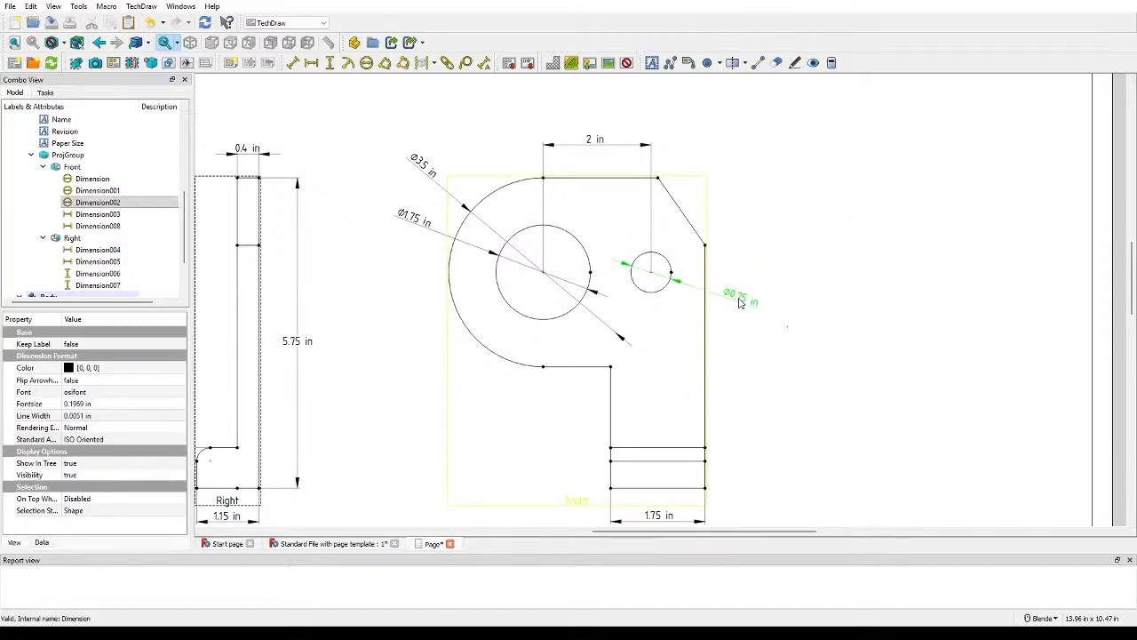
{"action": "left_click", "coordinate": [800, 274]}
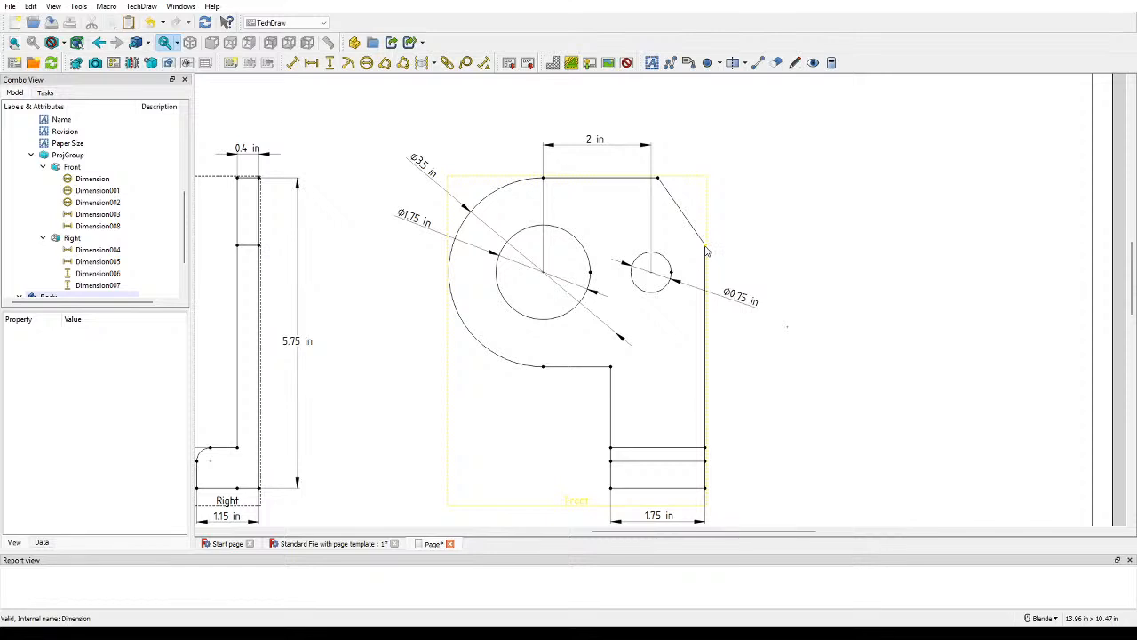
Step: Dimension the horizontal distance from the small hole's centre to the lower outer corner of the front view's leg
{"action": "left_click", "coordinate": [652, 273]}
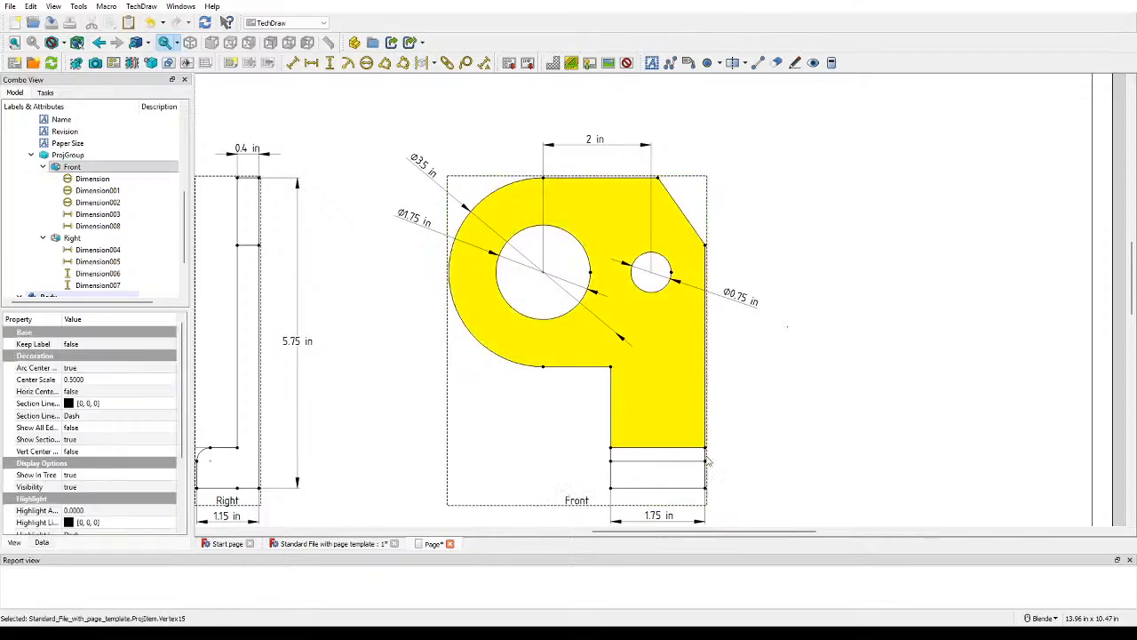
{"action": "left_click", "coordinate": [705, 487], "text": "ctrl"}
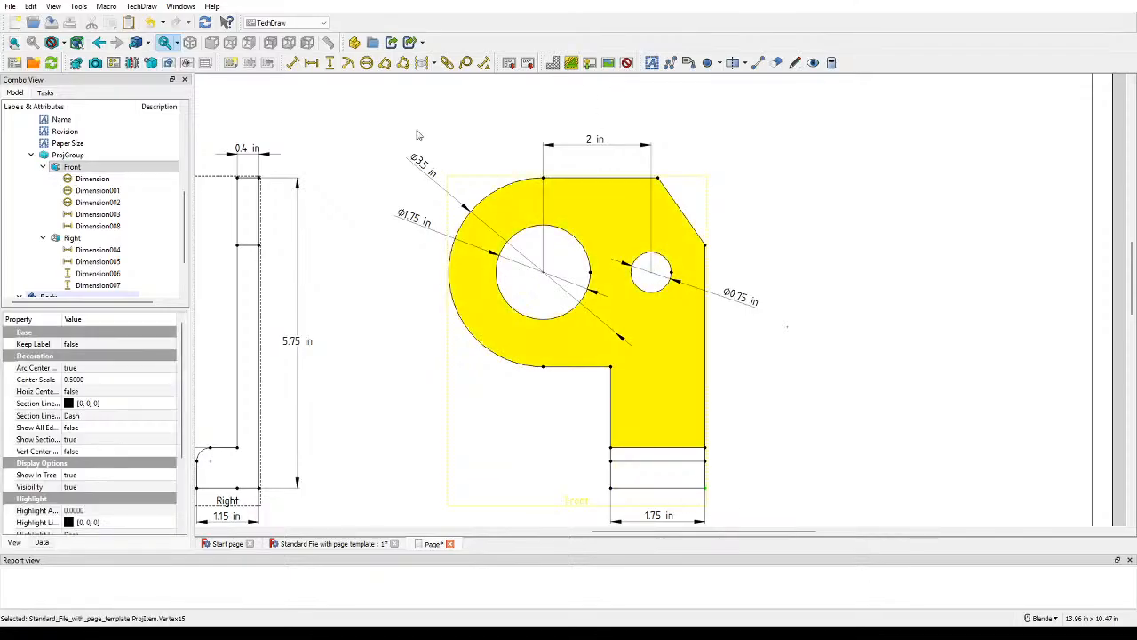
{"action": "left_click", "coordinate": [313, 64]}
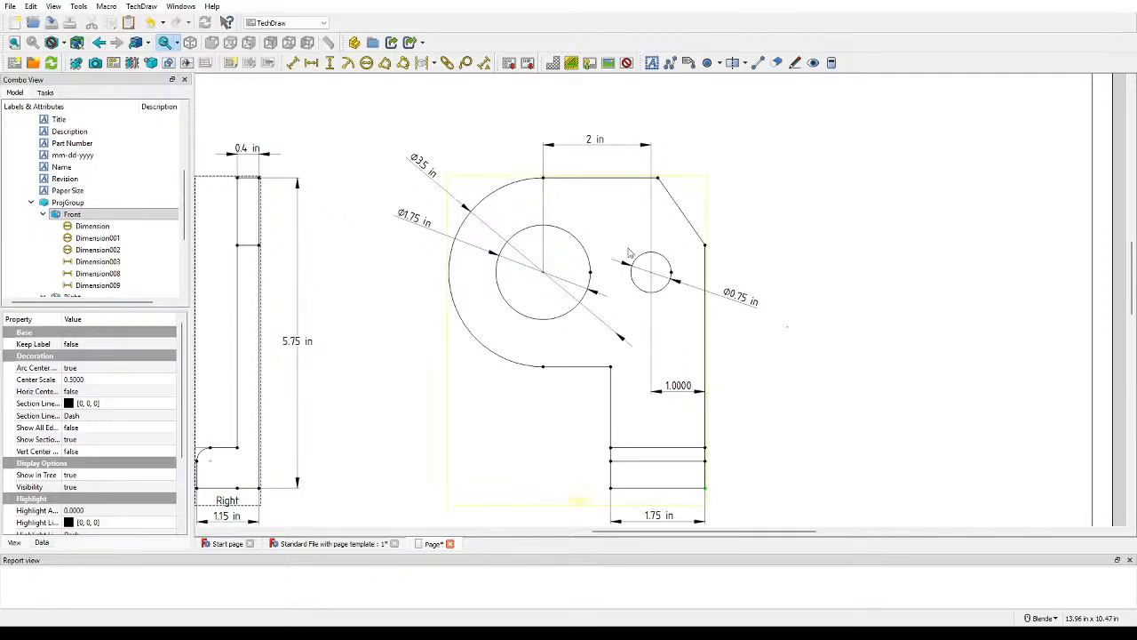
Step: Try to add a vertical dimension from the small hole's centre to the lower outer corner of the front view
{"action": "left_click", "coordinate": [654, 275]}
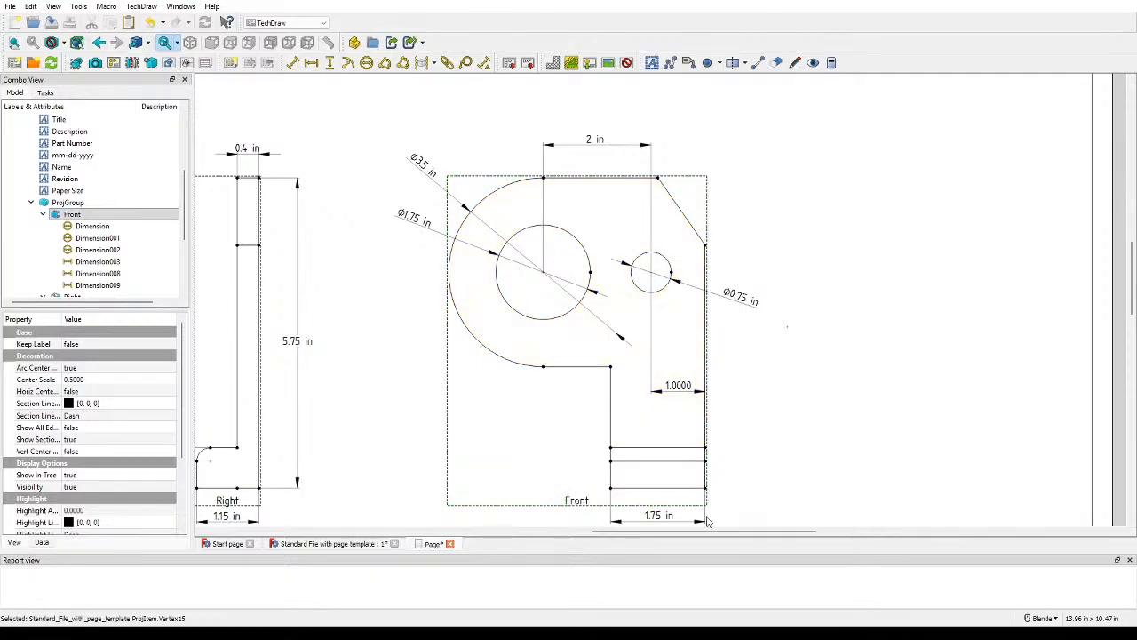
{"action": "left_click", "coordinate": [330, 65]}
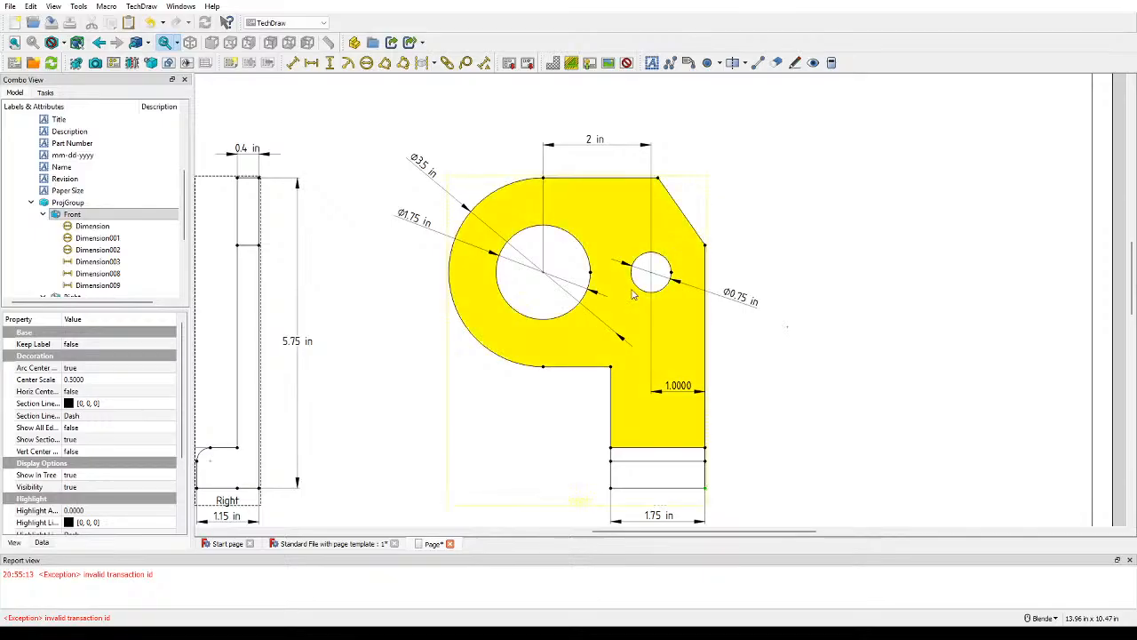
{"action": "left_click", "coordinate": [705, 488]}
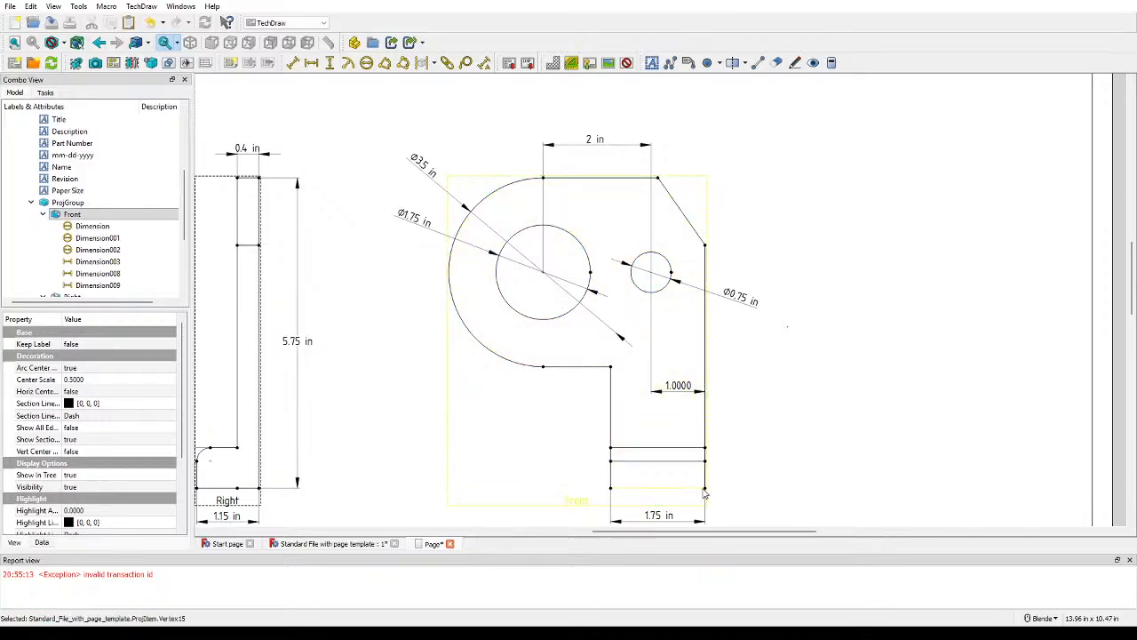
{"action": "left_click", "coordinate": [330, 64]}
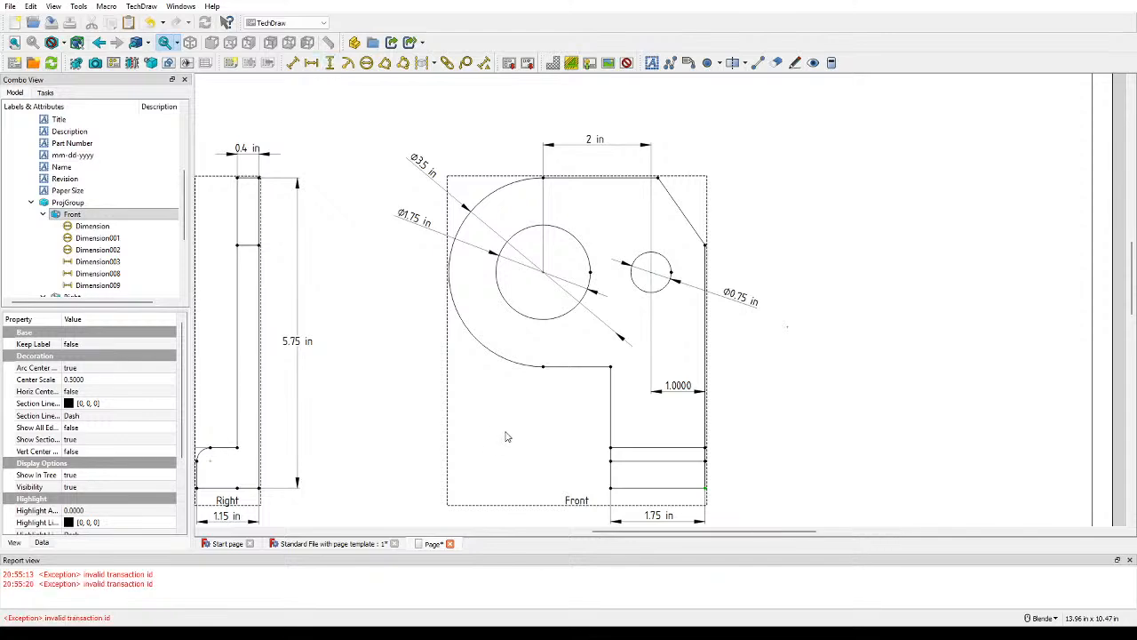
Step: Clear the selection and reselect the small hole's centre and the front view's lower outer corner for a vertical dimension
{"action": "scroll", "coordinate": [782, 381], "scroll_direction": "down", "scroll_amount": 5}
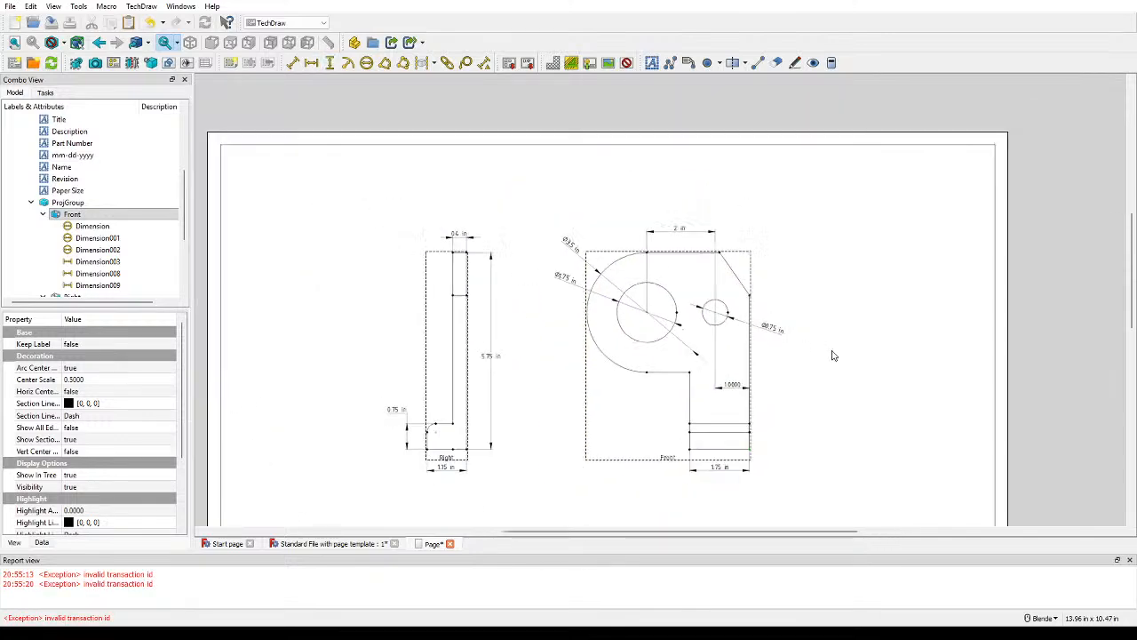
{"action": "left_click", "coordinate": [806, 352]}
{"action": "scroll", "coordinate": [810, 363], "scroll_direction": "up", "scroll_amount": 13}
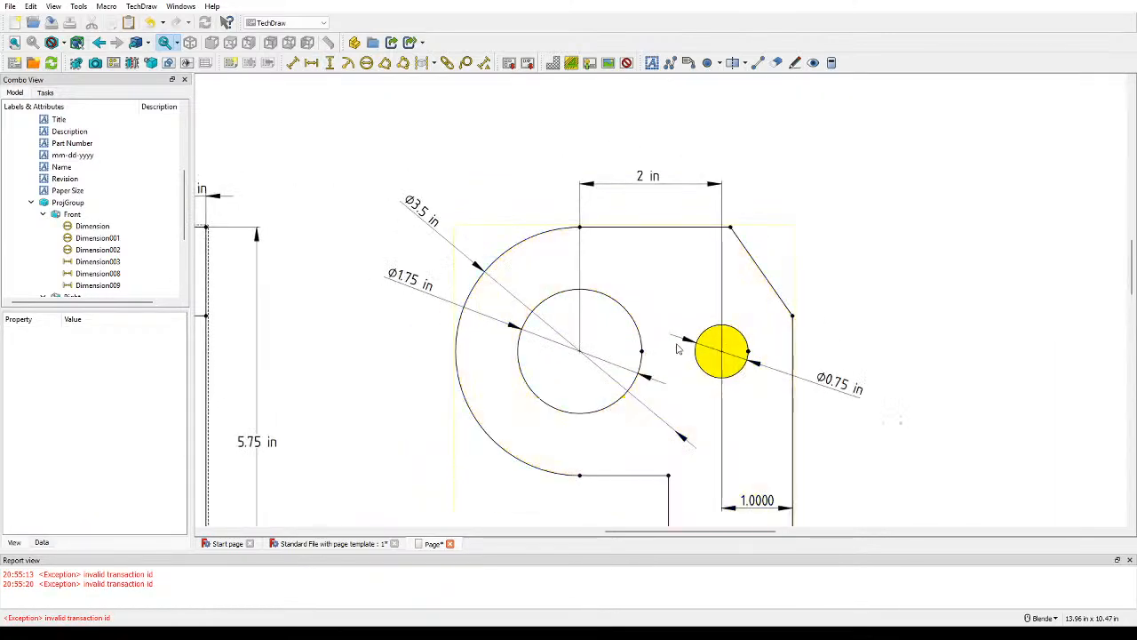
{"action": "middle_click_drag", "start_coordinate": [774, 375], "coordinate": [483, 279]}
{"action": "scroll", "coordinate": [549, 254], "scroll_direction": "up", "scroll_amount": 4}
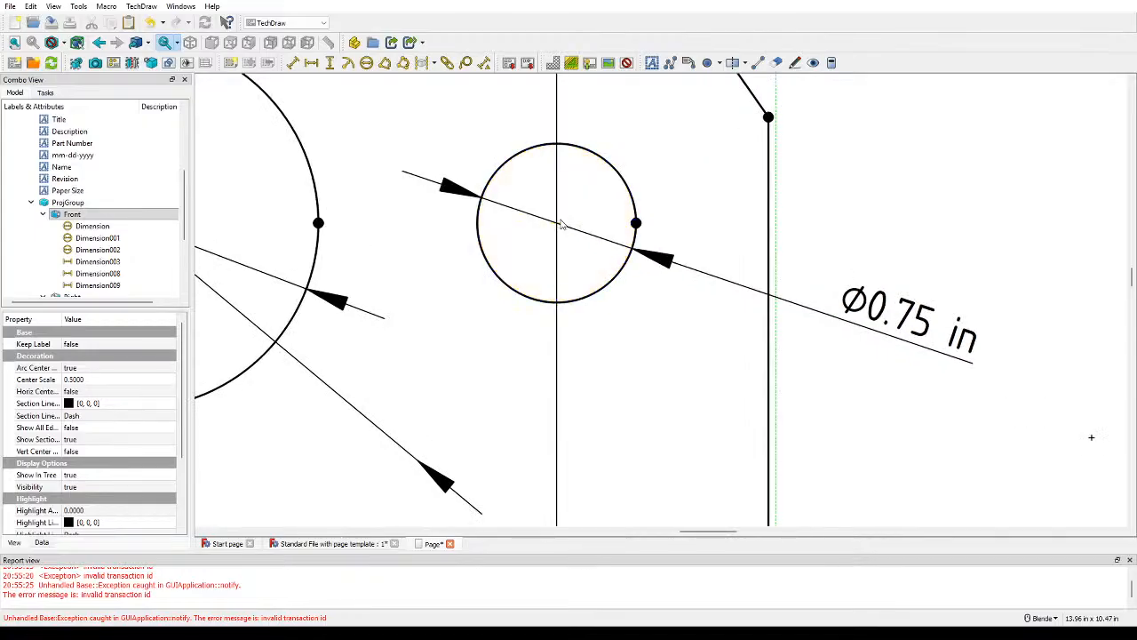
{"action": "scroll", "coordinate": [649, 373], "scroll_direction": "down", "scroll_amount": 1}
{"action": "scroll", "coordinate": [648, 373], "scroll_direction": "down", "scroll_amount": 7}
{"action": "middle_click_drag", "start_coordinate": [649, 373], "coordinate": [591, 89]}
{"action": "middle_click_drag", "start_coordinate": [688, 506], "coordinate": [613, 102]}
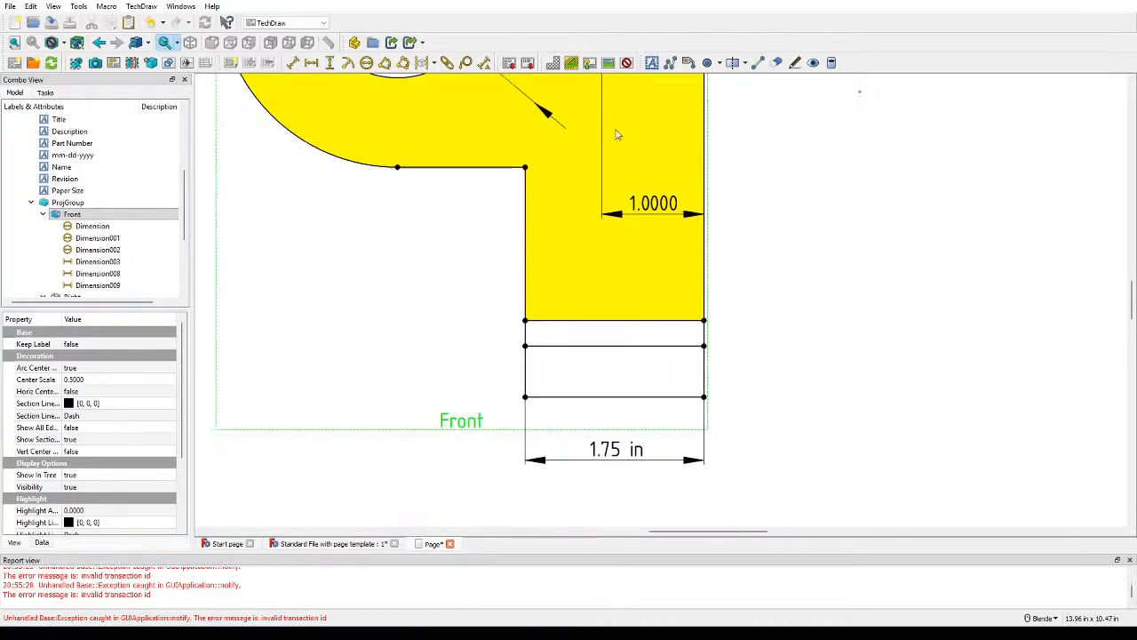
{"action": "scroll", "coordinate": [743, 213], "scroll_direction": "down", "scroll_amount": 2}
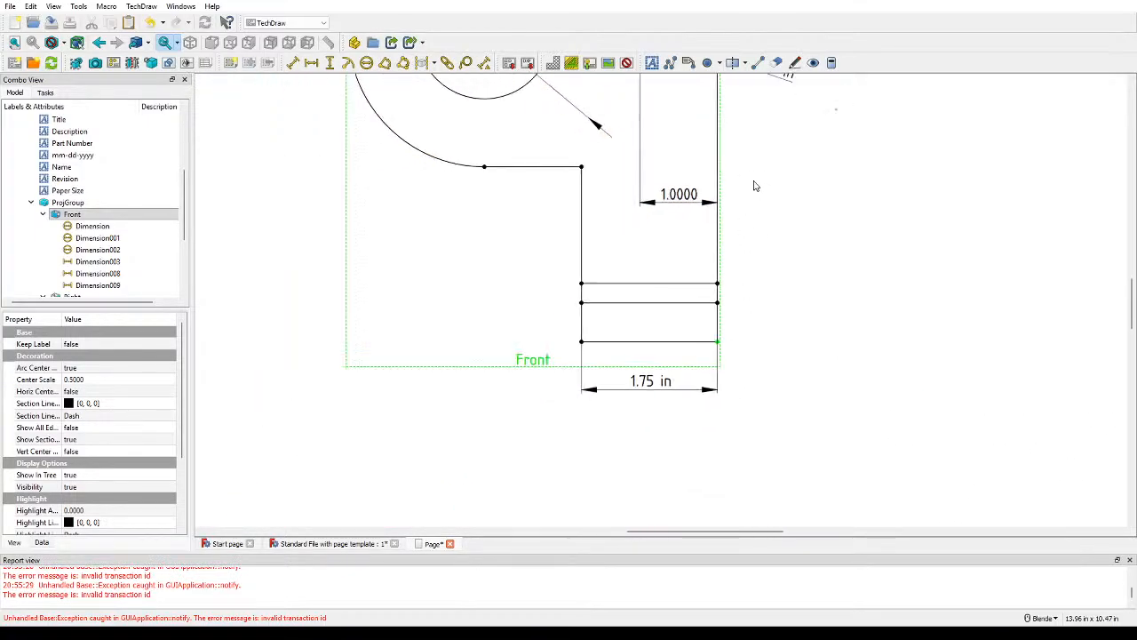
{"action": "middle_click_drag", "start_coordinate": [742, 213], "coordinate": [705, 451]}
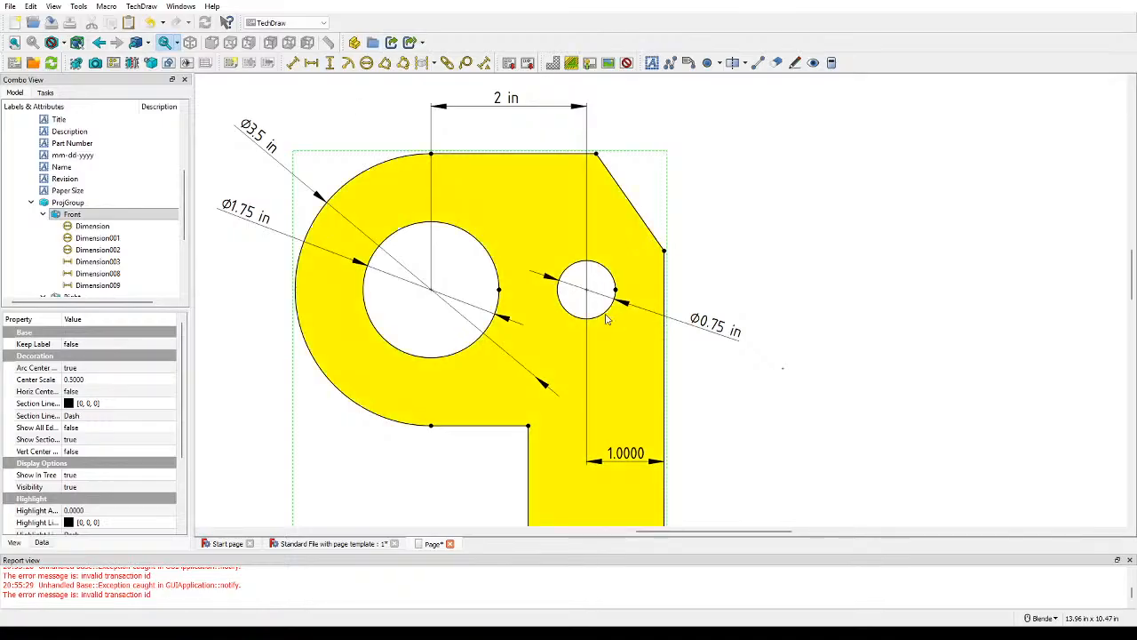
Step: Try again to dimension the vertical distance between the small hole's centre and the front view's lower outer corner
{"action": "scroll", "coordinate": [582, 298], "scroll_direction": "up", "scroll_amount": 5}
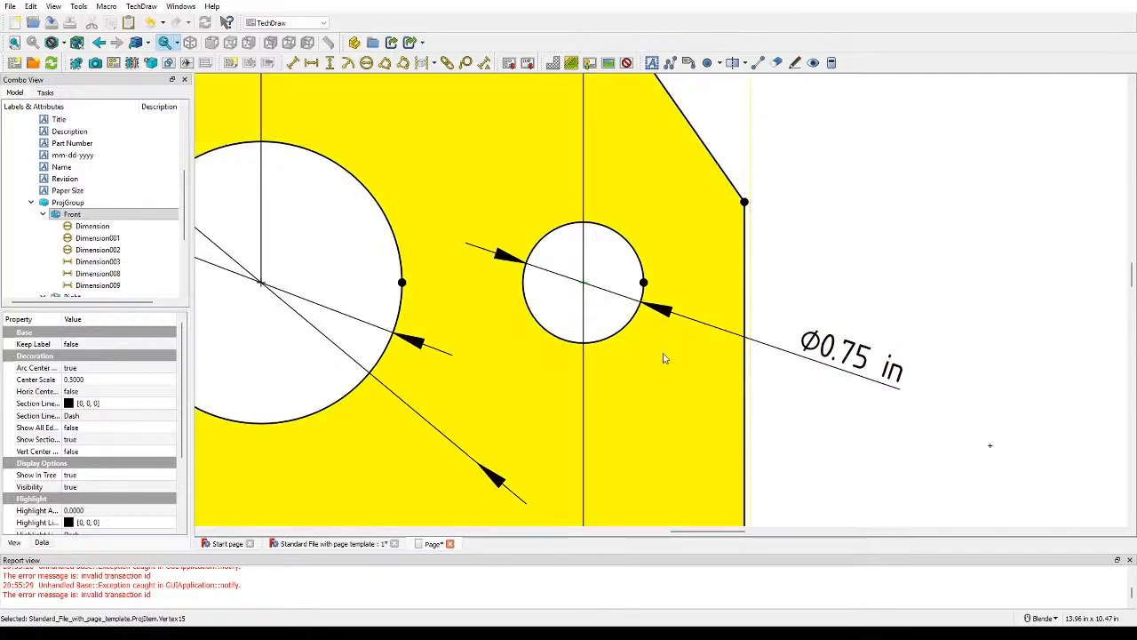
{"action": "scroll", "coordinate": [664, 358], "scroll_direction": "down", "scroll_amount": 4}
{"action": "mouse_move", "coordinate": [665, 358]}
{"action": "middle_mouse_down", "text": "shift"}
{"action": "mouse_move", "coordinate": [790, 501]}
{"action": "mouse_move", "coordinate": [661, 8]}
{"action": "middle_mouse_up", "text": "shift"}
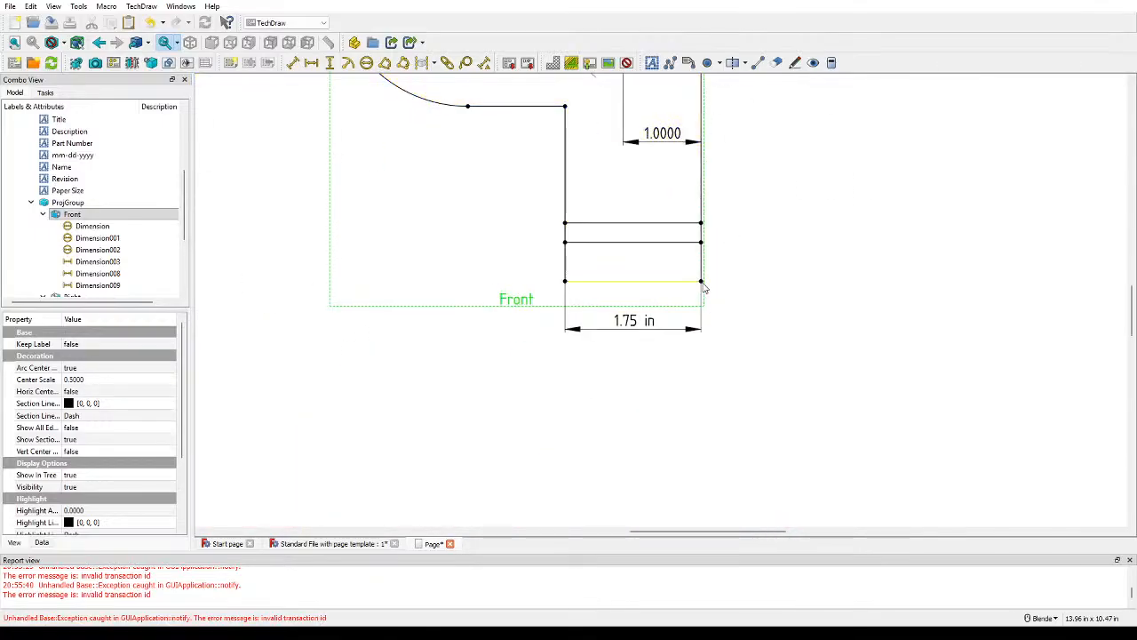
{"action": "middle_click_drag", "start_coordinate": [771, 221], "coordinate": [740, 468], "text": "shift"}
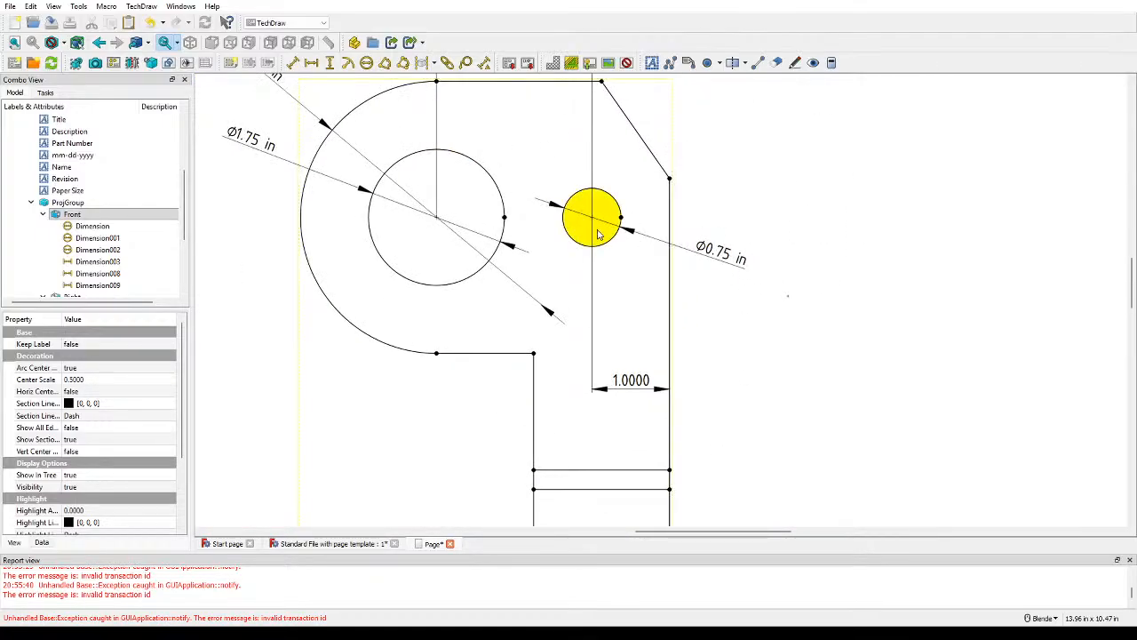
{"action": "scroll", "coordinate": [597, 234], "scroll_direction": "up", "scroll_amount": 3}
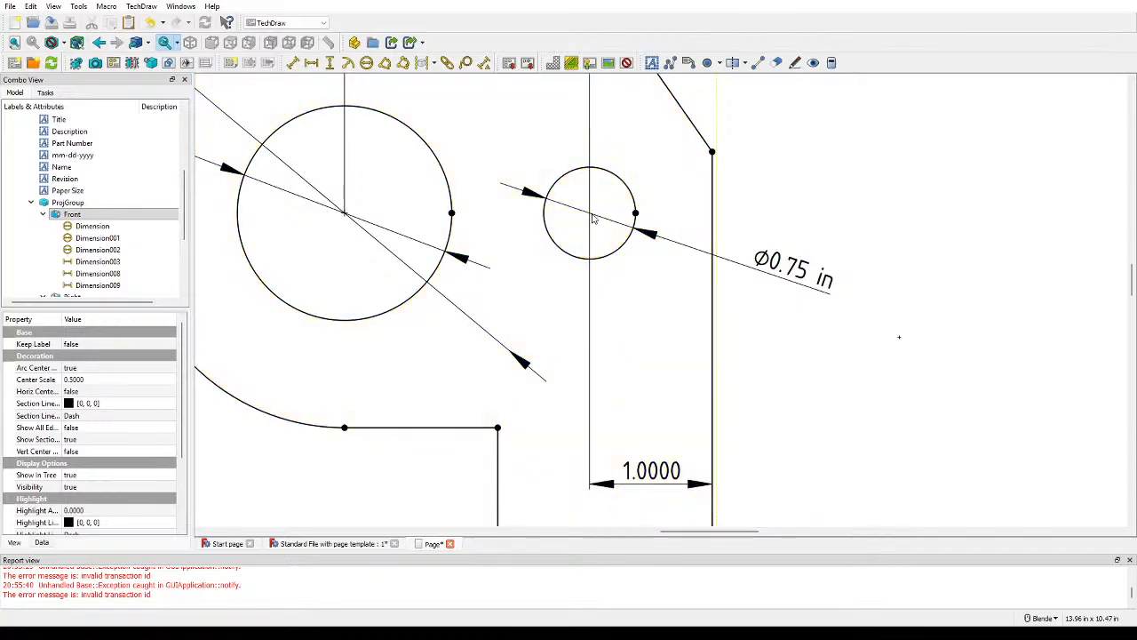
{"action": "left_click", "coordinate": [592, 214]}
{"action": "scroll", "coordinate": [750, 280], "scroll_direction": "down", "scroll_amount": 2}
{"action": "middle_click_drag", "start_coordinate": [762, 339], "coordinate": [674, 98], "text": "shift"}
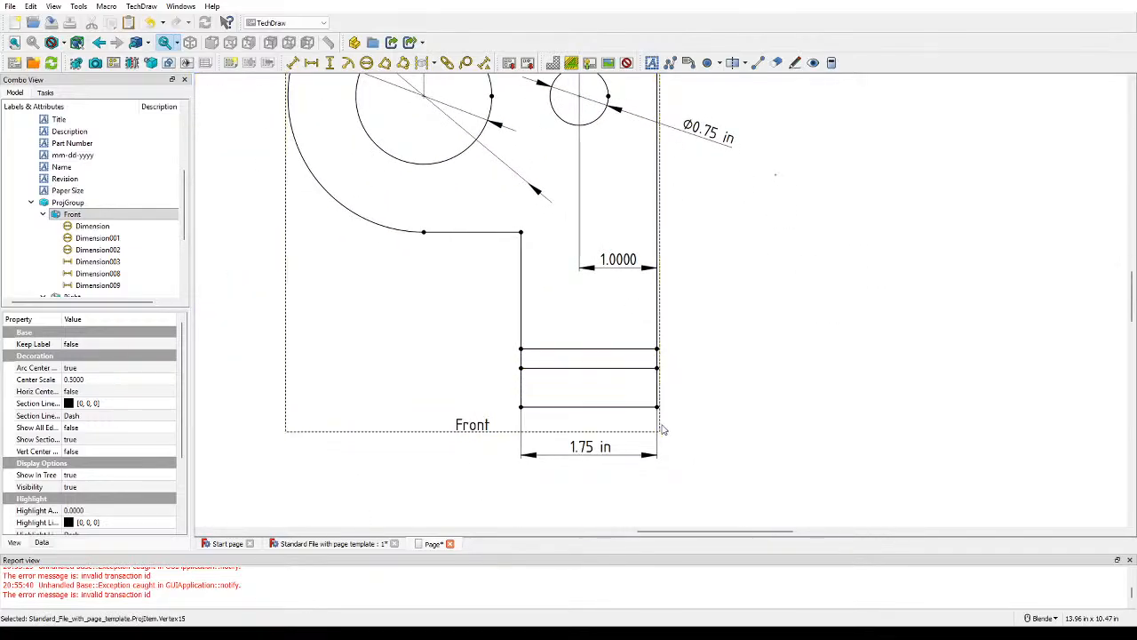
{"action": "left_click", "coordinate": [657, 391]}
{"action": "left_click_drag", "start_coordinate": [578, 100], "coordinate": [595, 193]}
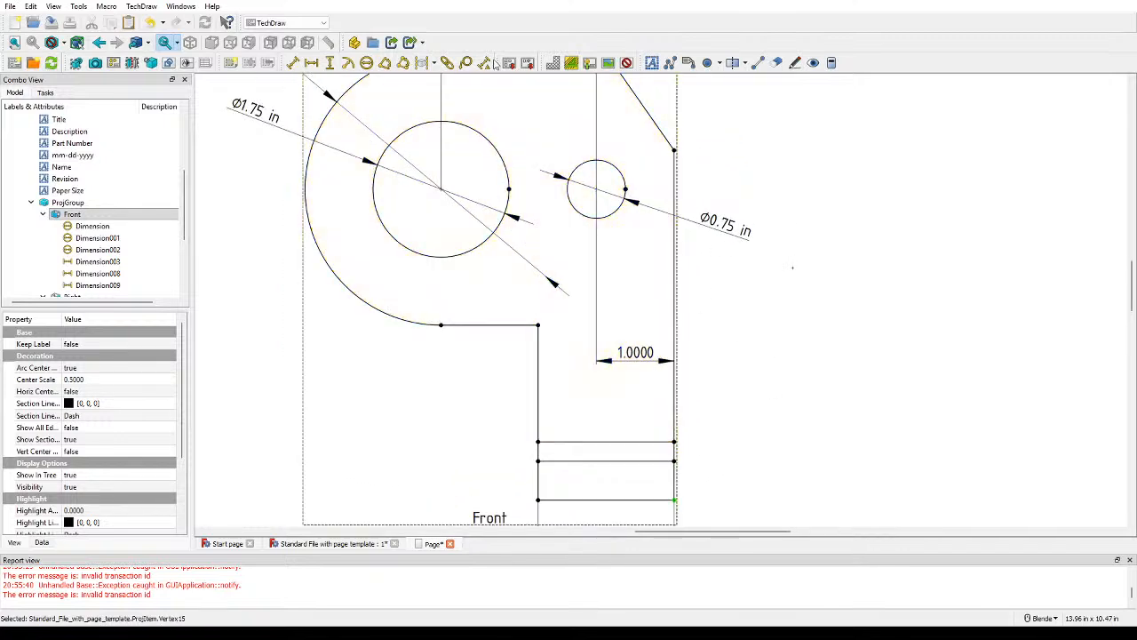
{"action": "left_click", "coordinate": [328, 63]}
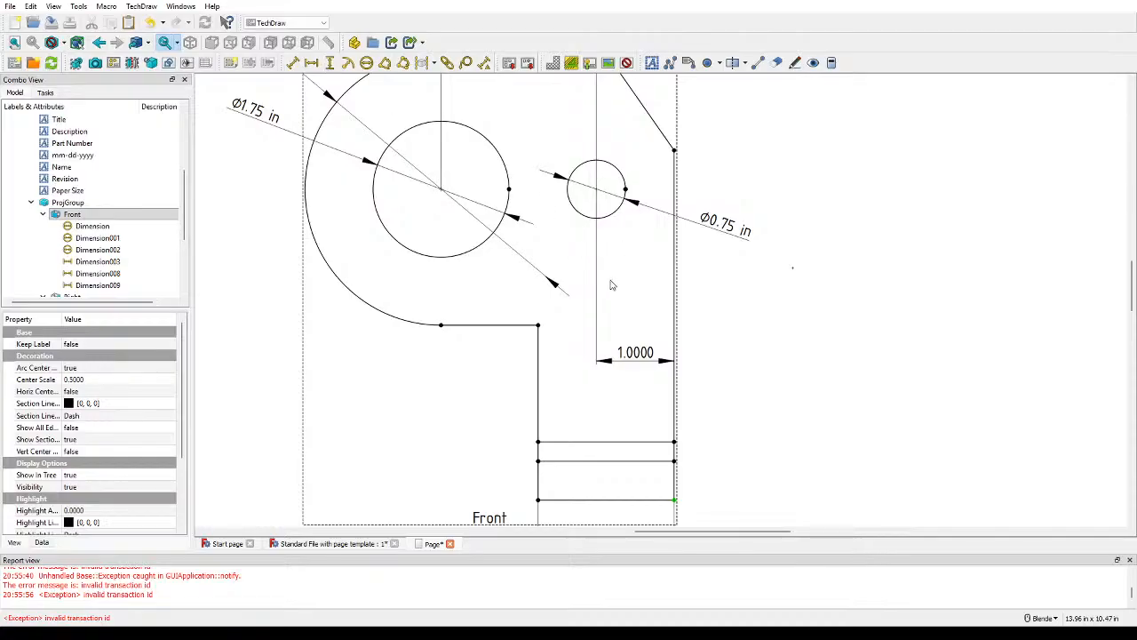
Step: Clear the selection, undo the recent dimensioning work, and restore it with redo
{"action": "scroll", "coordinate": [801, 286], "scroll_direction": "down", "scroll_amount": 3}
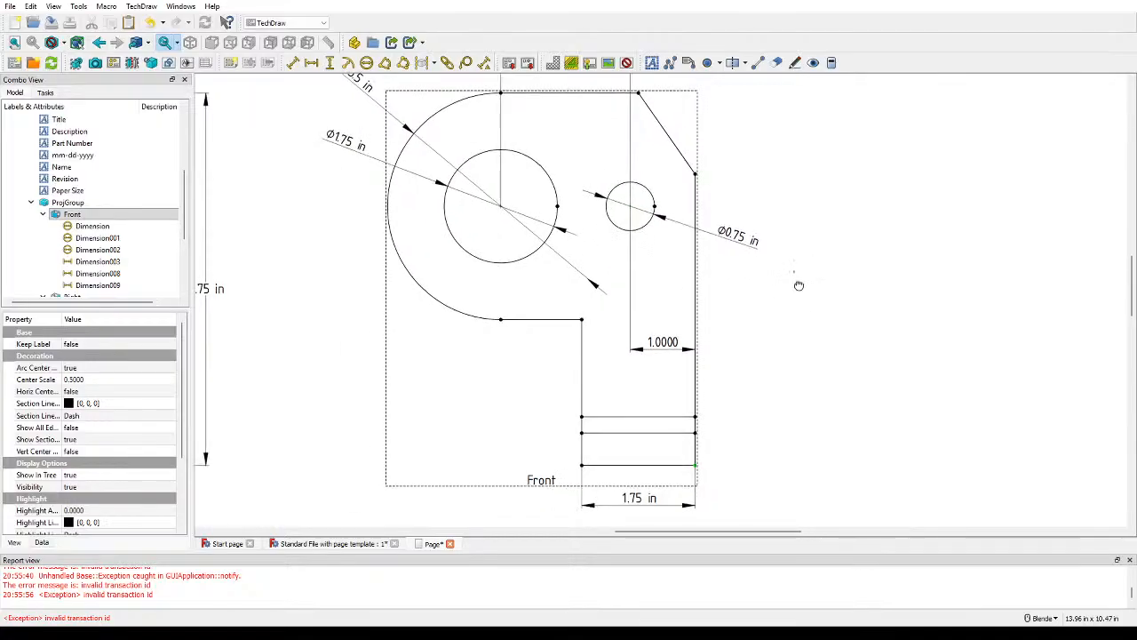
{"action": "left_click", "coordinate": [802, 286]}
{"action": "scroll", "coordinate": [775, 256], "scroll_direction": "down", "scroll_amount": 2}
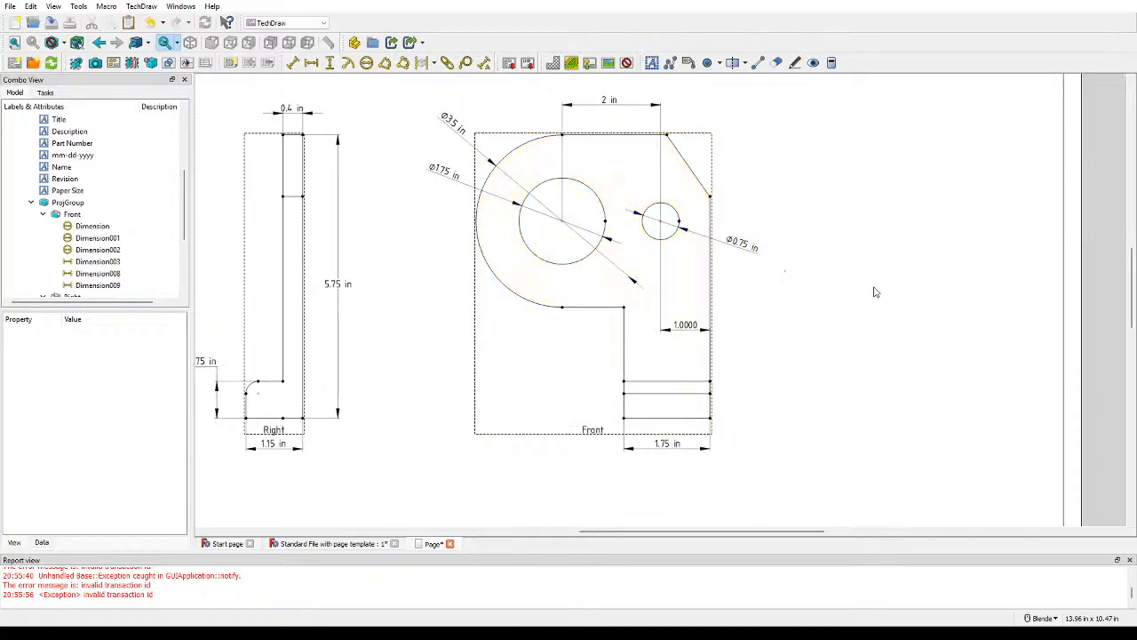
{"action": "key", "text": "ctrl+z"}
{"action": "scroll", "coordinate": [802, 282], "scroll_direction": "down", "scroll_amount": 1}
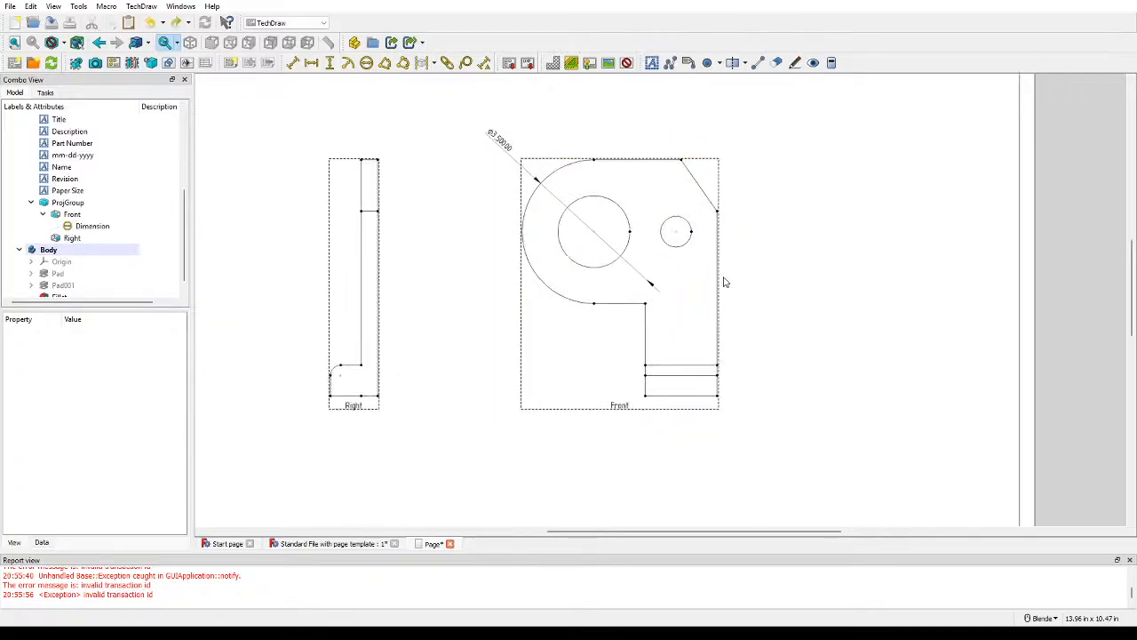
{"action": "key", "text": "ctrl+y"}
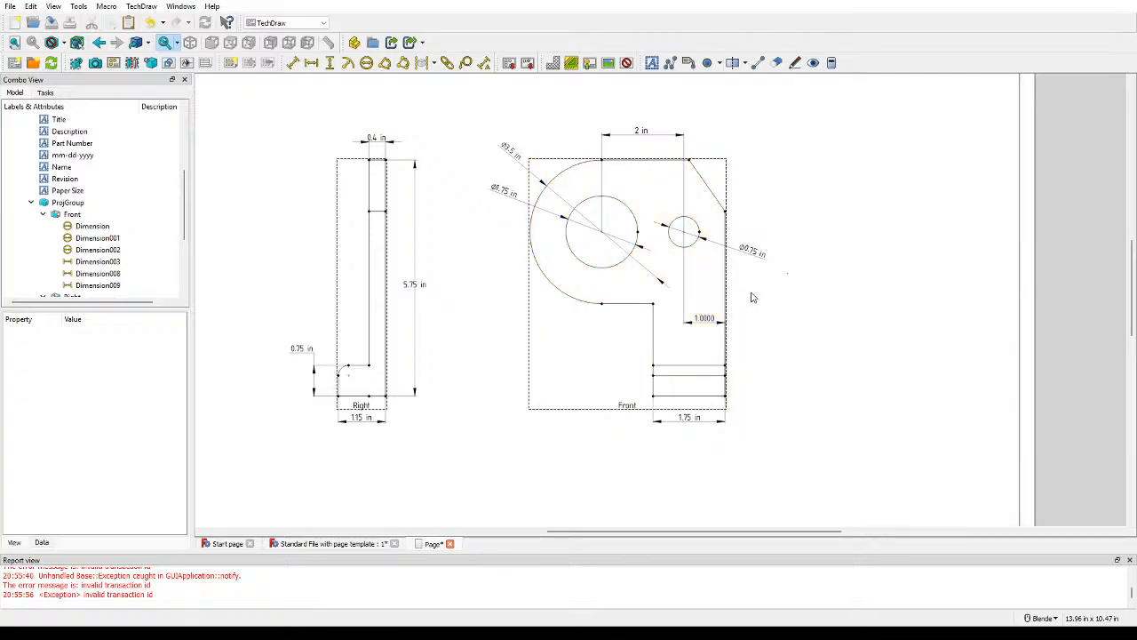
Step: Try once more to place a vertical dimension from the small hole's centre to the base of the front view
{"action": "left_click", "coordinate": [539, 331]}
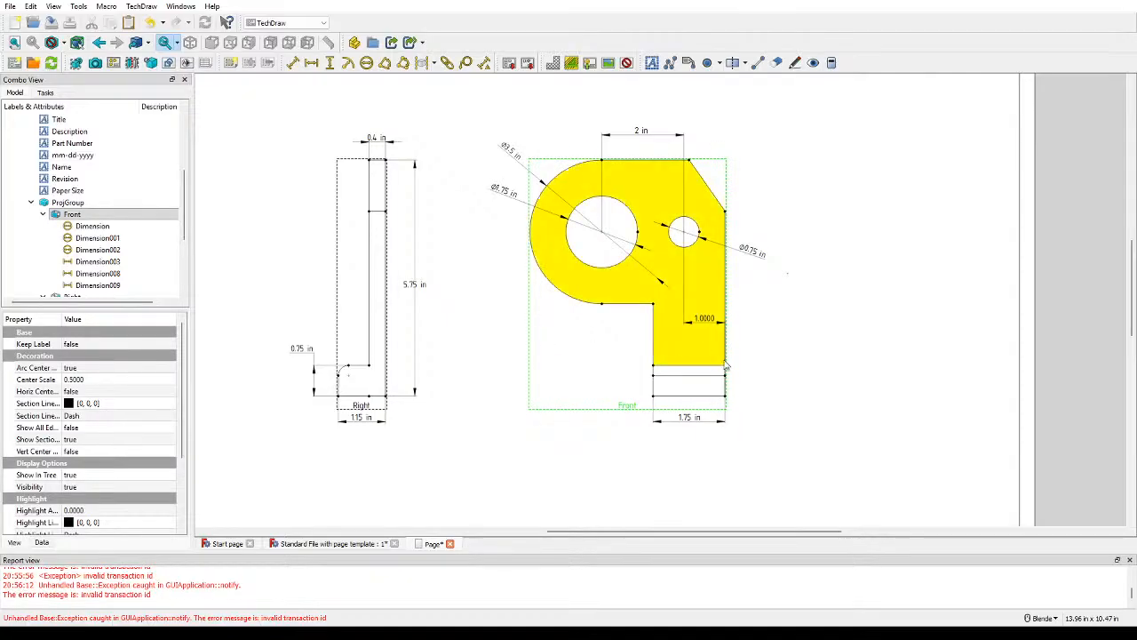
{"action": "scroll", "coordinate": [727, 331], "scroll_direction": "up", "scroll_amount": 1}
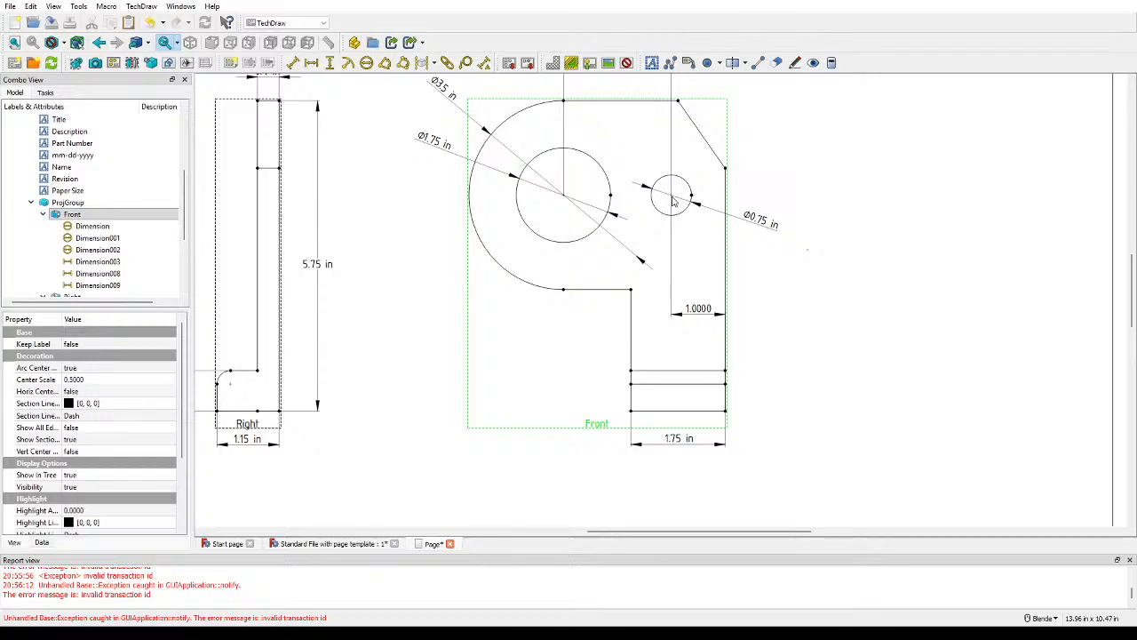
{"action": "scroll", "coordinate": [769, 115], "scroll_direction": "up", "scroll_amount": 3}
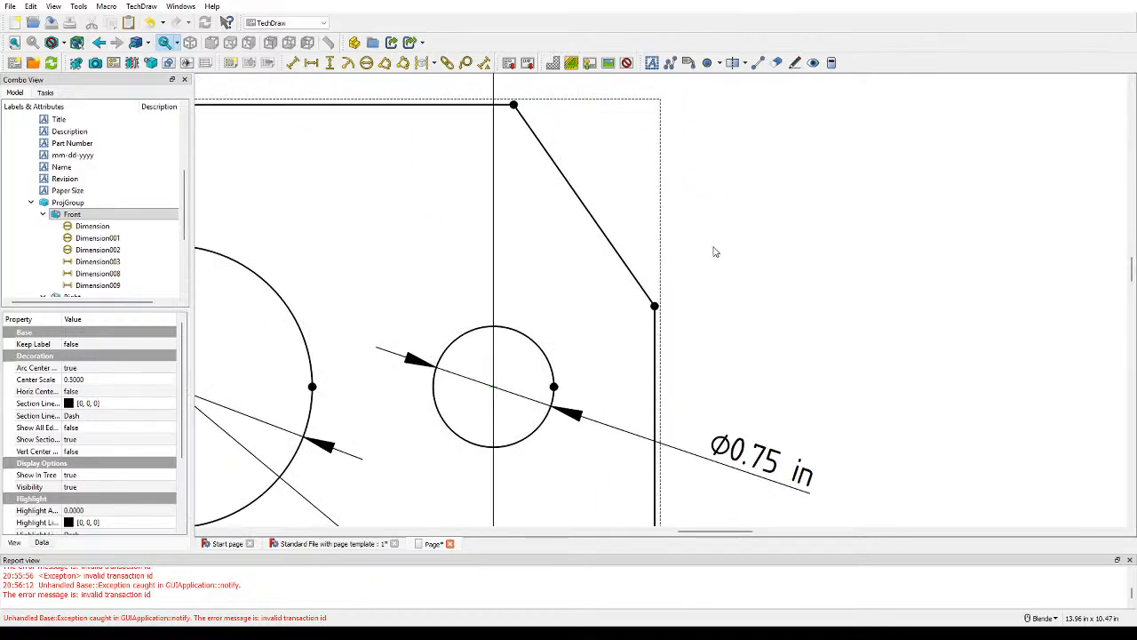
{"action": "scroll", "coordinate": [715, 253], "scroll_direction": "down", "scroll_amount": 3}
{"action": "middle_click_drag", "start_coordinate": [779, 290], "coordinate": [749, 166]}
{"action": "middle_click_drag", "start_coordinate": [697, 400], "coordinate": [668, 234]}
{"action": "left_click", "coordinate": [622, 405]}
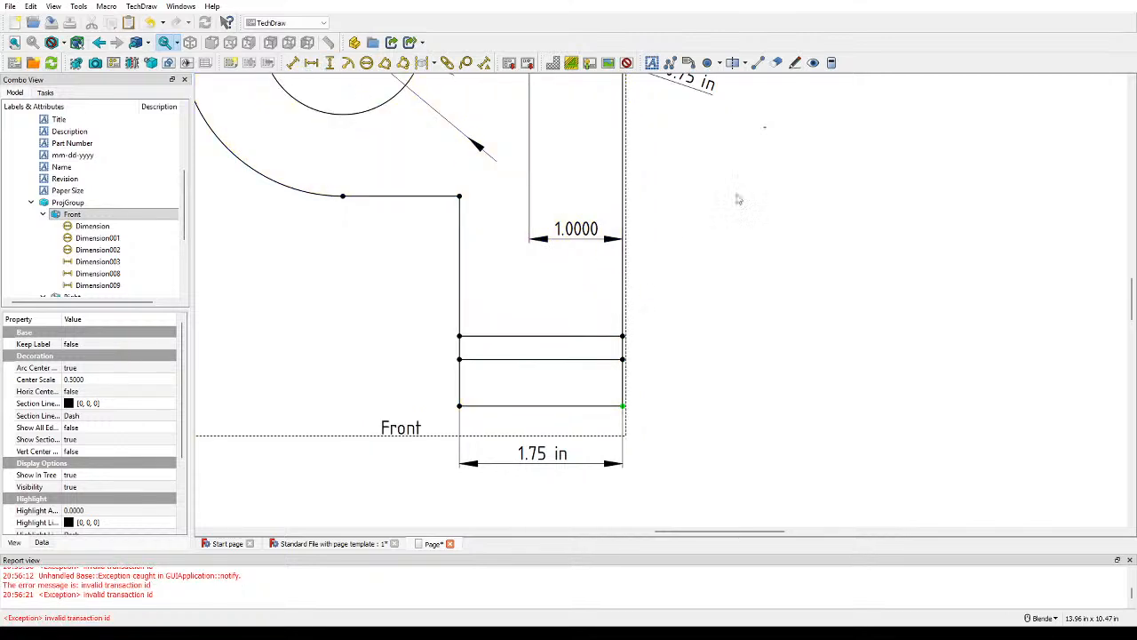
{"action": "middle_click_drag", "start_coordinate": [737, 199], "coordinate": [744, 372]}
Step: Check the right view's dimensions and the small hole's horizontal edge distance one by one against the drawing
{"action": "left_click", "coordinate": [573, 415]}
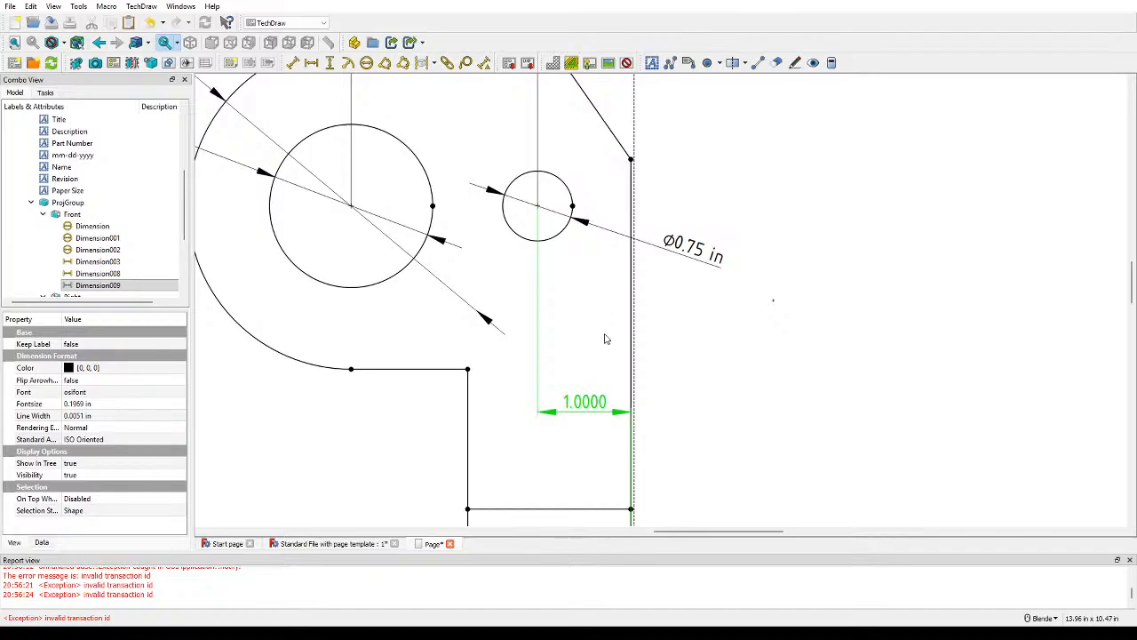
{"action": "scroll", "coordinate": [98, 231], "scroll_direction": "down", "scroll_amount": 3}
{"action": "left_click", "coordinate": [98, 227]}
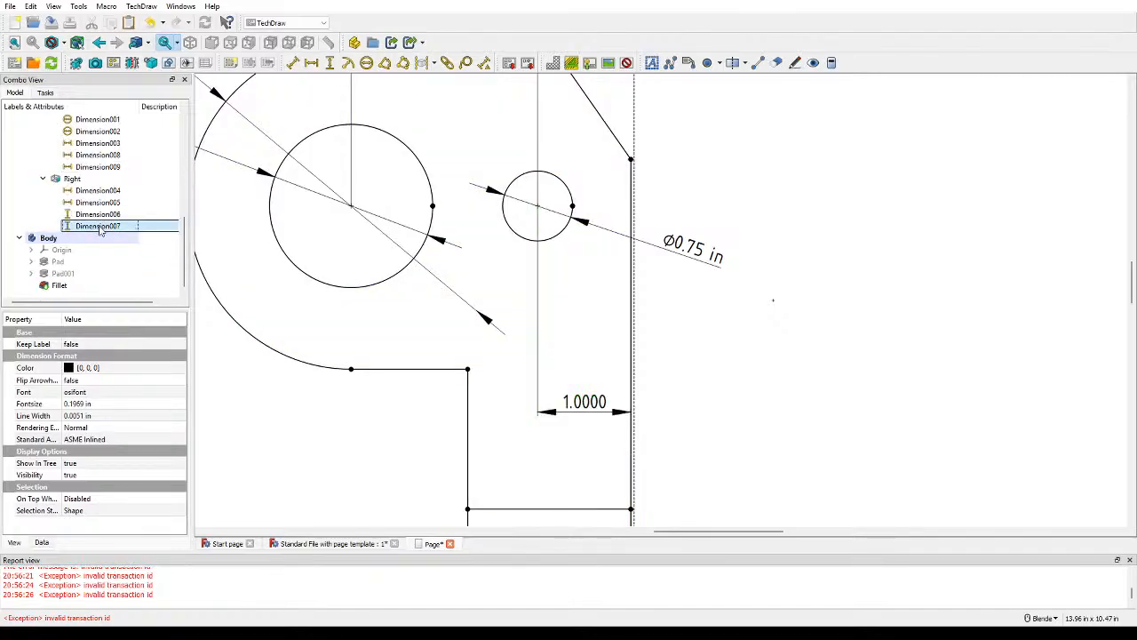
{"action": "left_click", "coordinate": [101, 215]}
{"action": "left_click", "coordinate": [102, 203]}
{"action": "left_click", "coordinate": [103, 192]}
{"action": "left_click", "coordinate": [106, 168]}
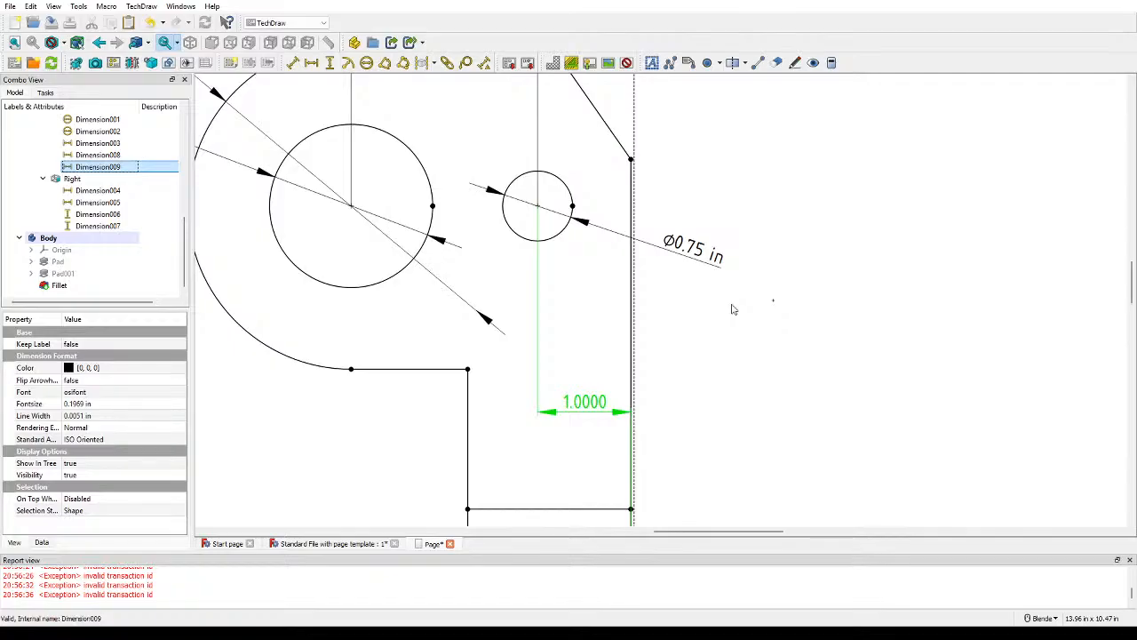
{"action": "scroll", "coordinate": [715, 306], "scroll_direction": "down", "scroll_amount": 5}
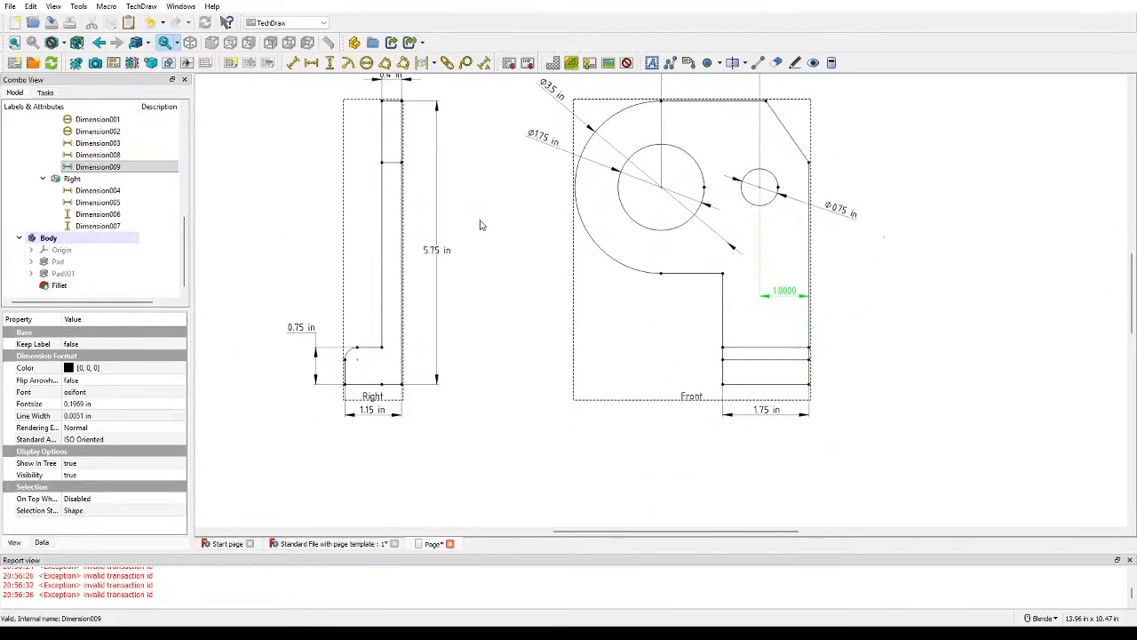
{"action": "middle_click_drag", "start_coordinate": [492, 219], "coordinate": [492, 248]}
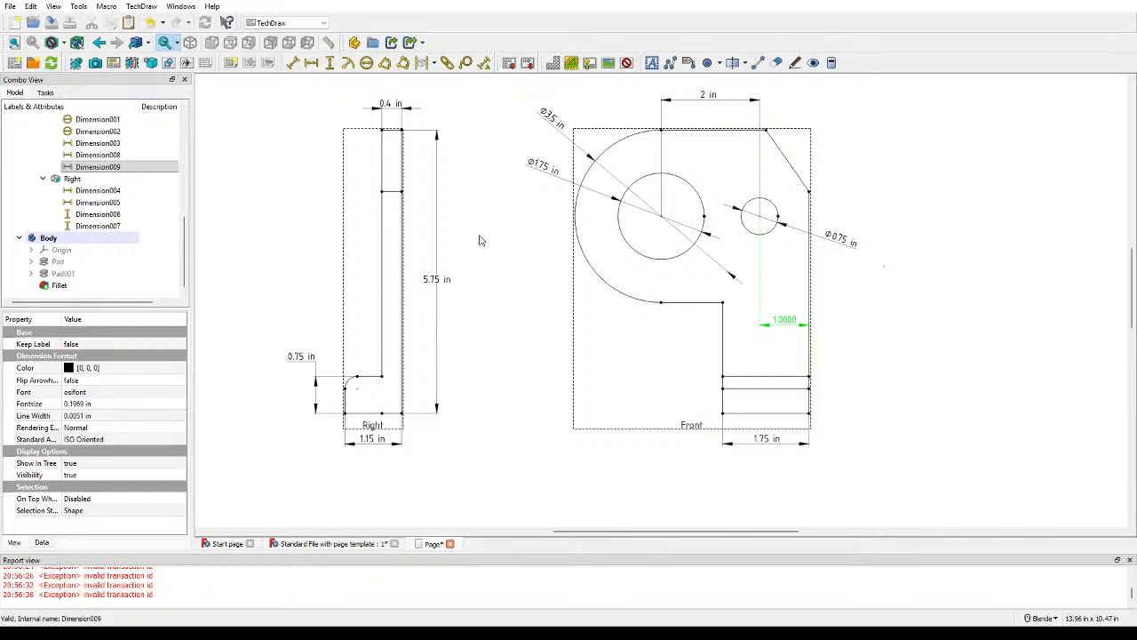
{"action": "middle_click_drag", "start_coordinate": [507, 211], "coordinate": [484, 242]}
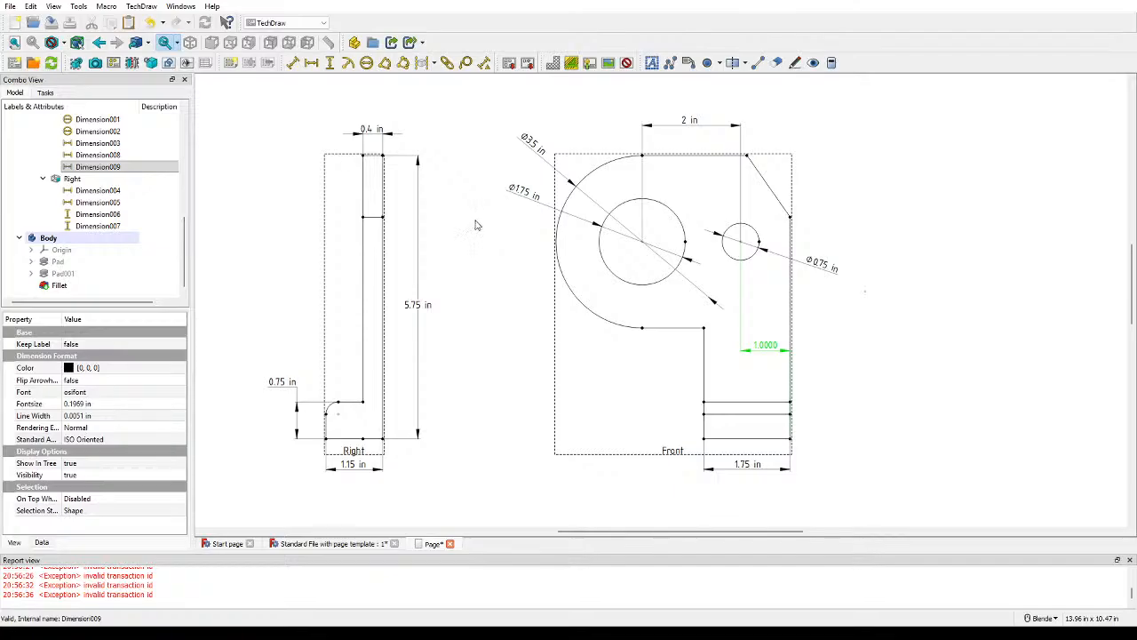
{"action": "left_click", "coordinate": [98, 167]}
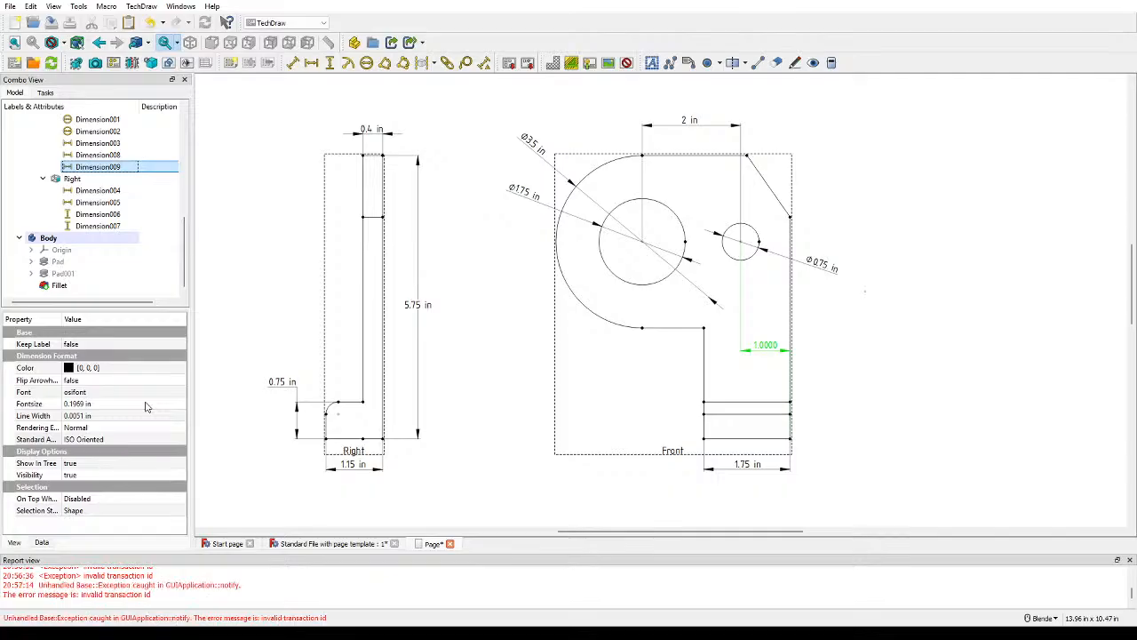
{"action": "left_click", "coordinate": [494, 326]}
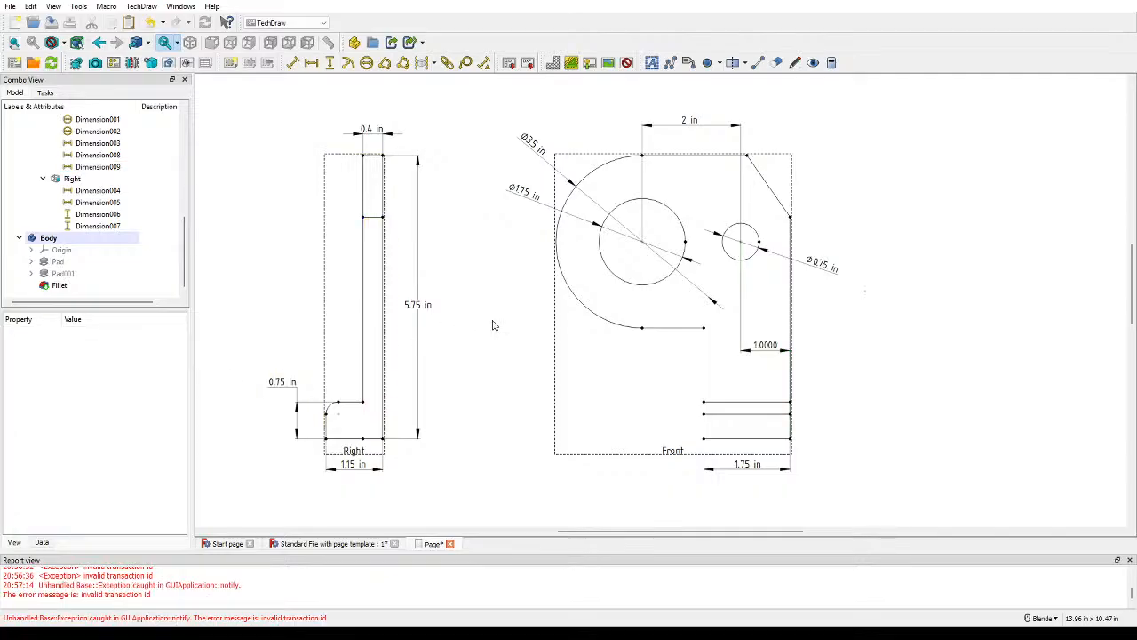
{"action": "left_click", "coordinate": [104, 168]}
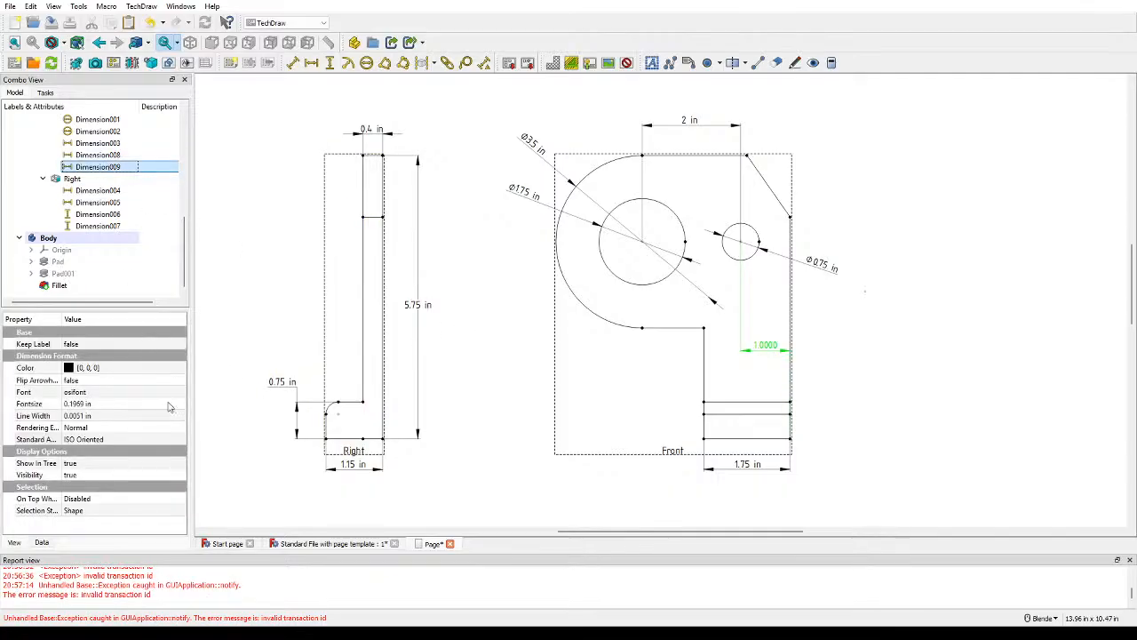
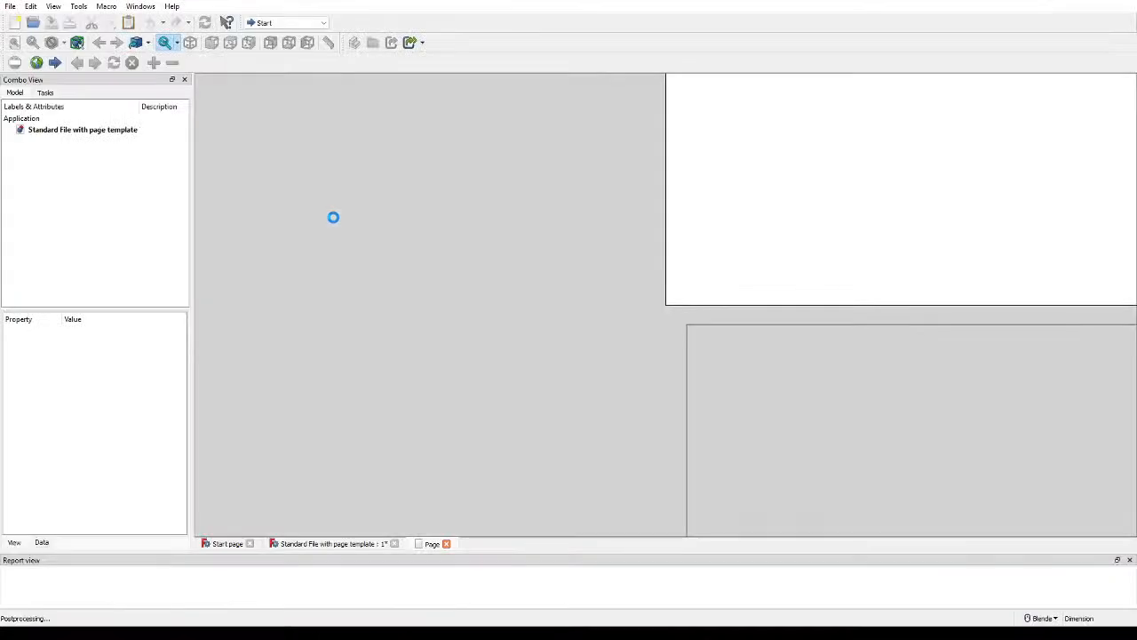
Step: Move the right view farther away from the front view to make room for dimensions between them
{"action": "scroll", "coordinate": [720, 311], "scroll_direction": "up", "scroll_amount": 2}
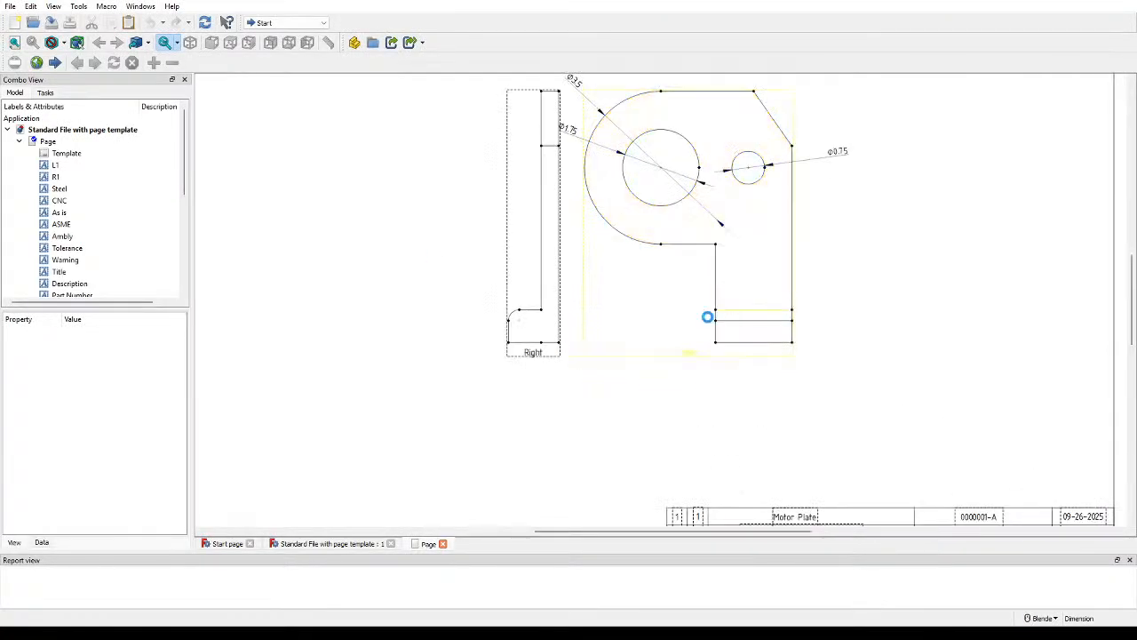
{"action": "left_click", "coordinate": [724, 353]}
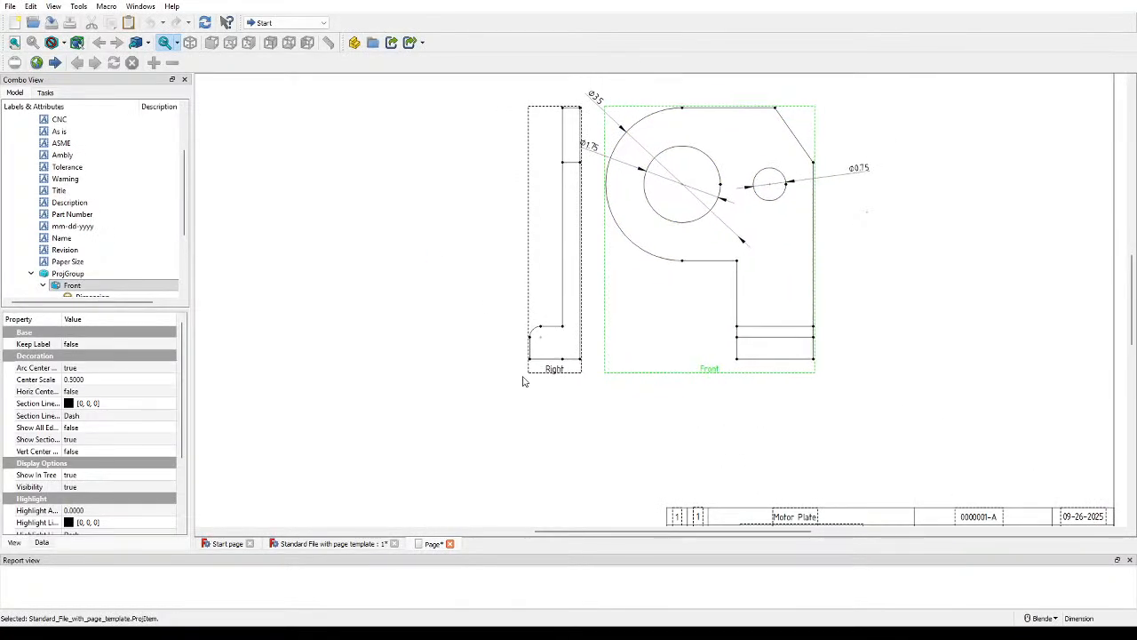
{"action": "left_click", "coordinate": [552, 373]}
{"action": "left_click_drag", "start_coordinate": [551, 373], "coordinate": [476, 364]}
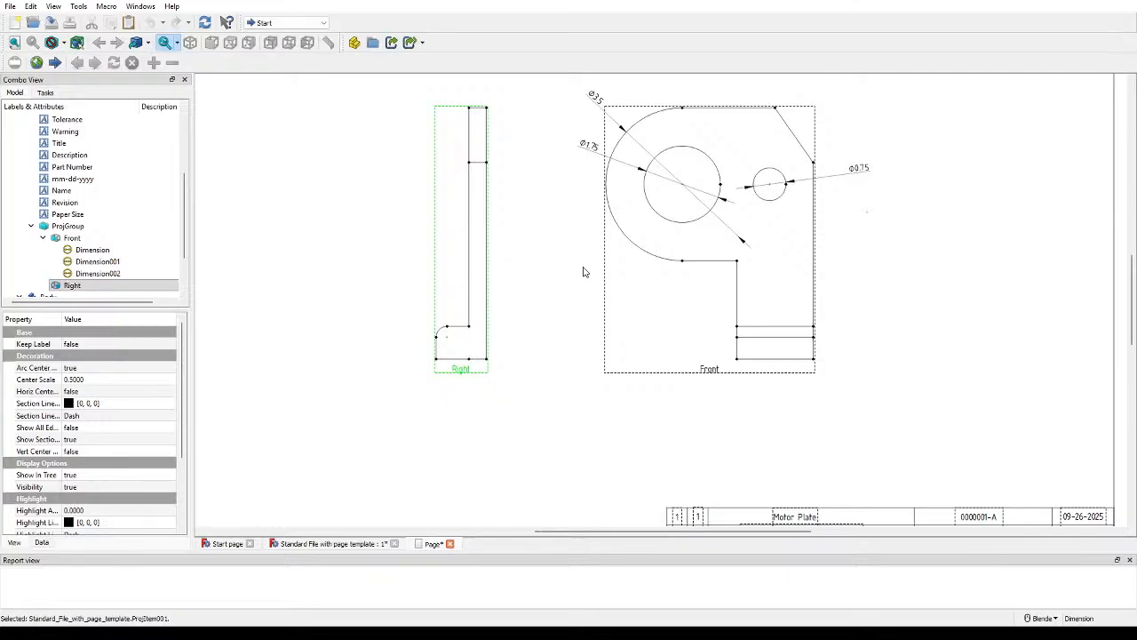
{"action": "middle_click_drag", "start_coordinate": [583, 272], "coordinate": [557, 363], "text": "shift"}
{"action": "scroll", "coordinate": [566, 249], "scroll_direction": "up", "scroll_amount": 2}
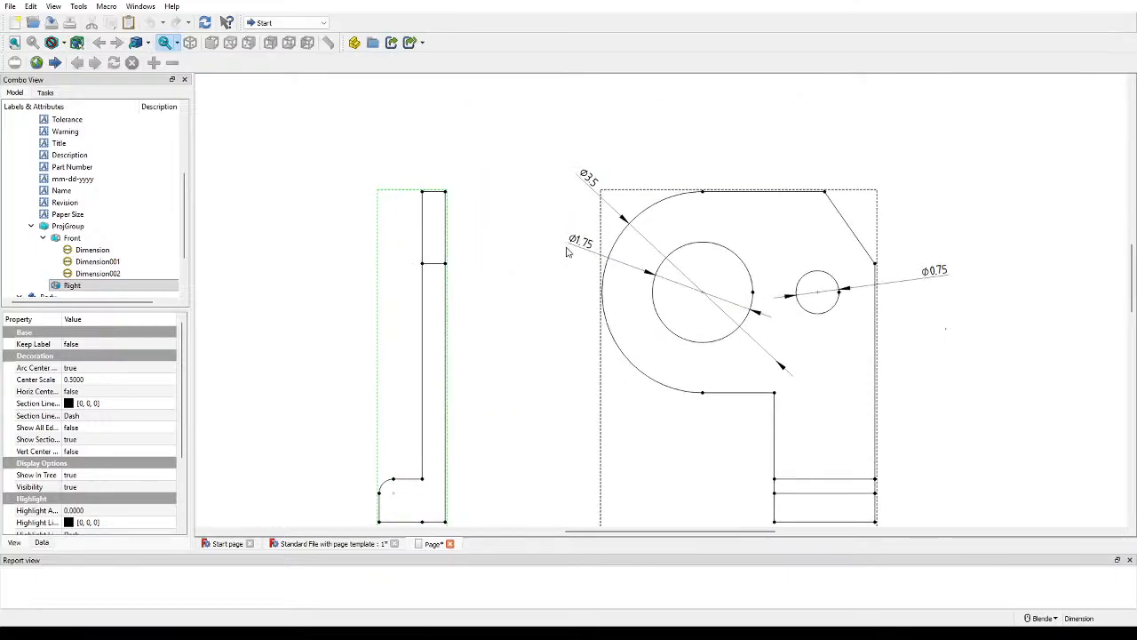
Step: Move the outer arc's and the large hole's diameter labels farther out from the front view
{"action": "left_click", "coordinate": [566, 224]}
{"action": "left_click_drag", "start_coordinate": [587, 179], "coordinate": [570, 165]}
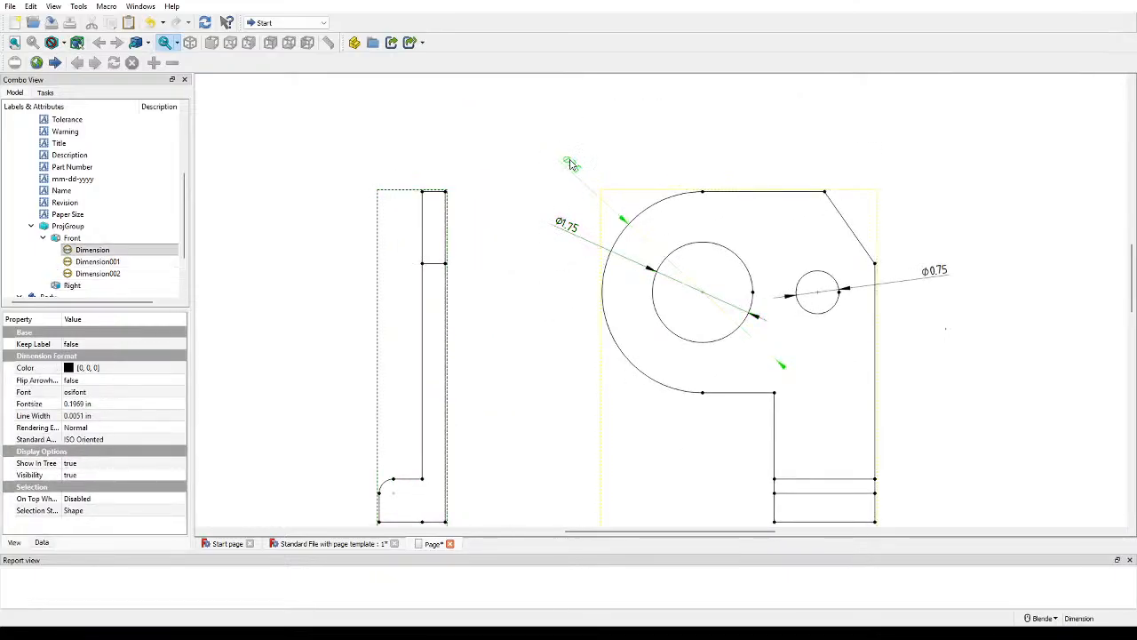
{"action": "left_click_drag", "start_coordinate": [569, 230], "coordinate": [555, 223]}
Step: Add the suffix "in" to the format of the outer arc's and the large hole's diameter dimensions
{"action": "double_click", "coordinate": [571, 164]}
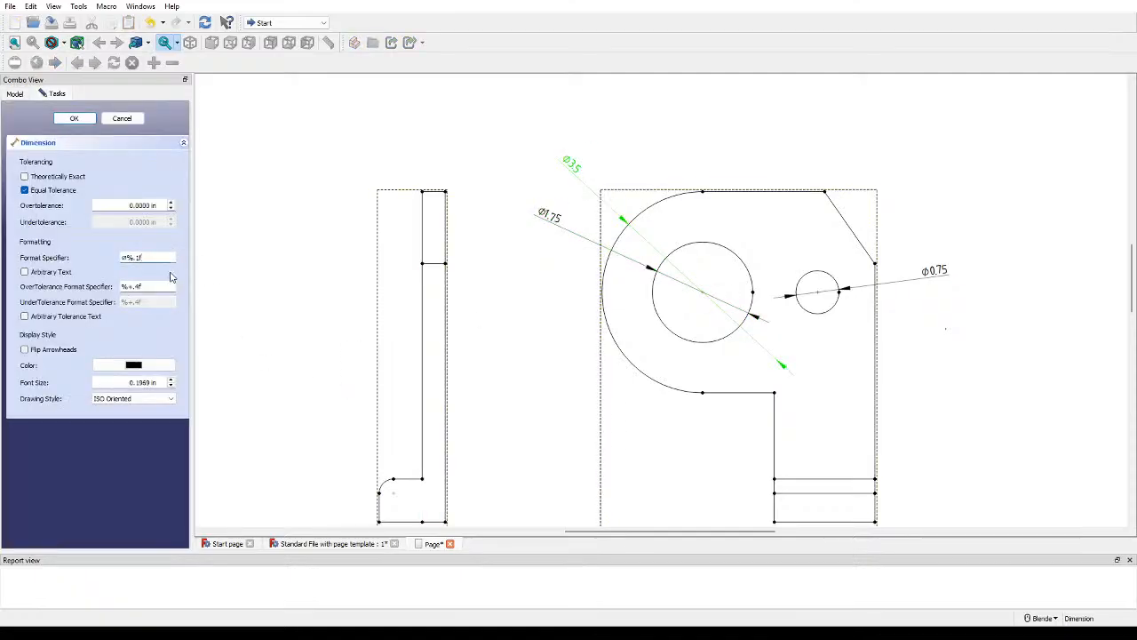
{"action": "type", "text": "in"}
{"action": "key", "text": "Return"}
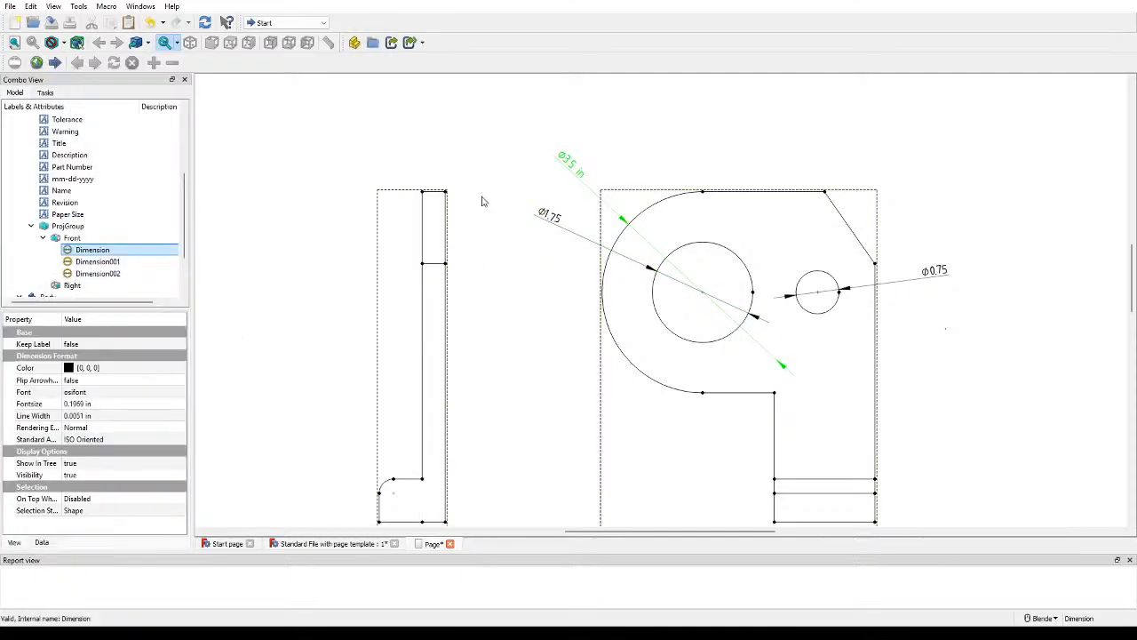
{"action": "double_click", "coordinate": [550, 217]}
{"action": "type", "text": "in"}
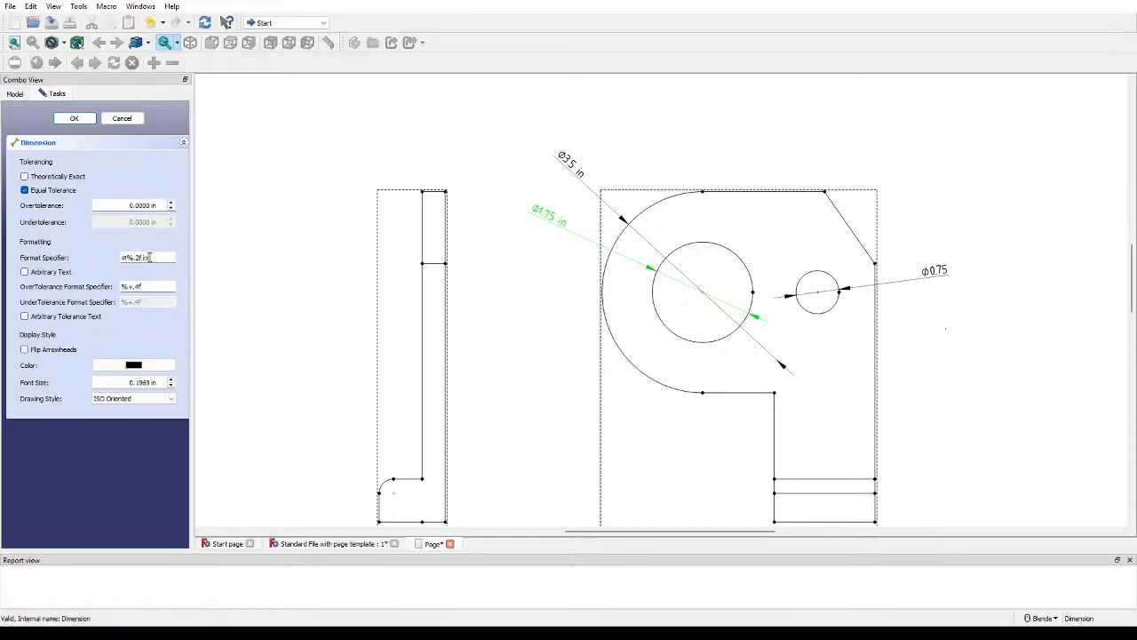
{"action": "key", "text": "Return"}
{"action": "left_click", "coordinate": [576, 312]}
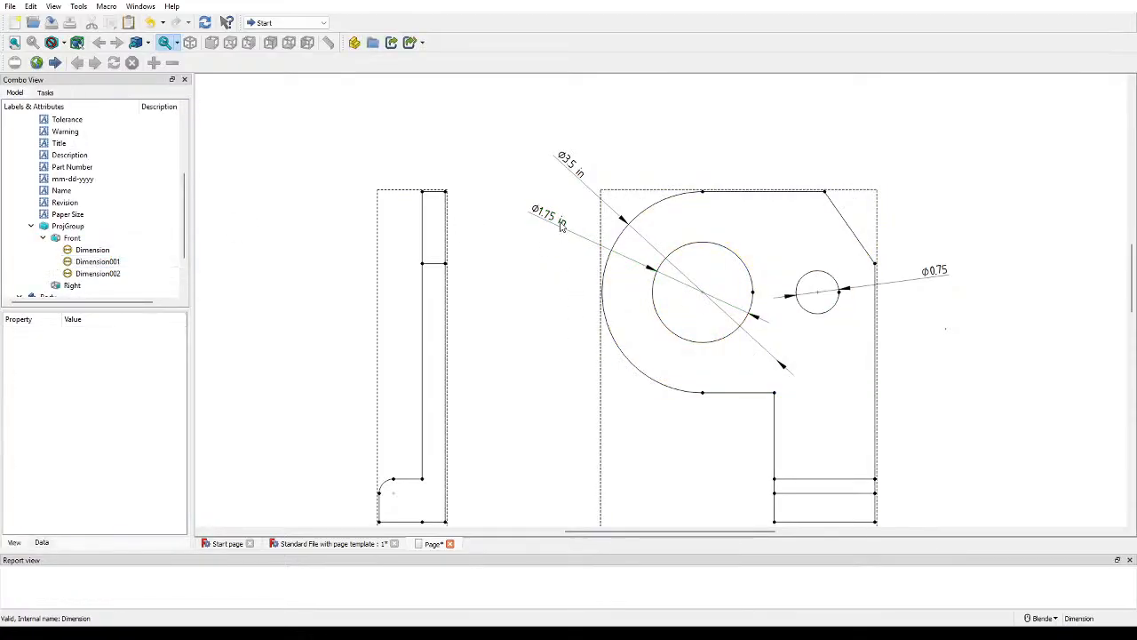
{"action": "scroll", "coordinate": [538, 247], "scroll_direction": "up", "scroll_amount": 5}
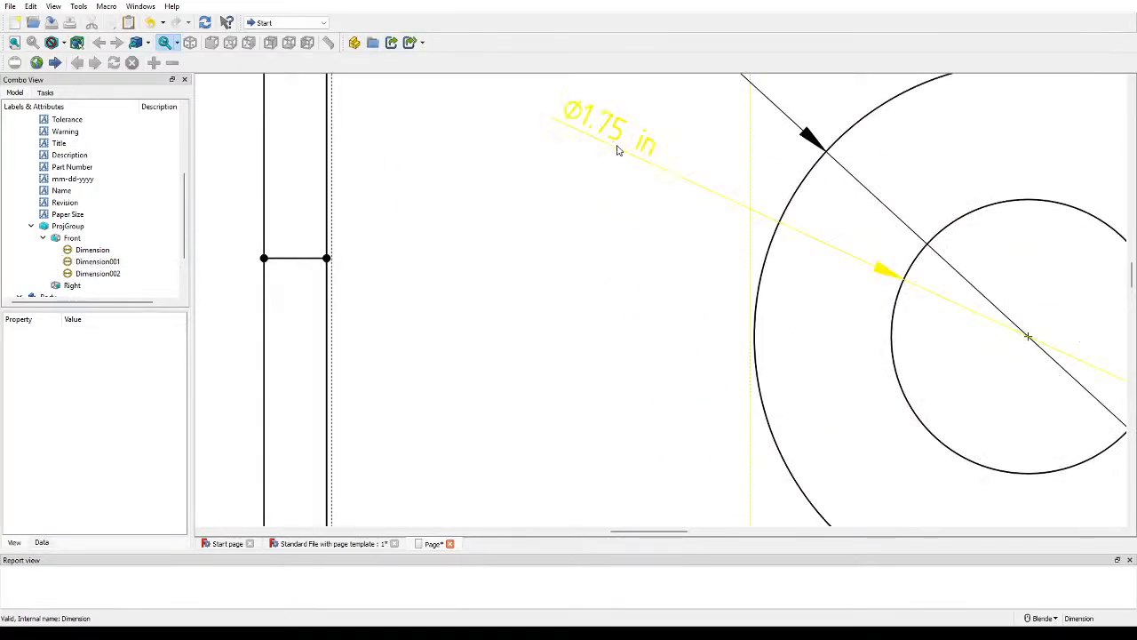
{"action": "scroll", "coordinate": [569, 258], "scroll_direction": "down", "scroll_amount": 3}
{"action": "middle_click_drag", "start_coordinate": [636, 356], "coordinate": [610, 209], "text": "shift"}
{"action": "scroll", "coordinate": [604, 239], "scroll_direction": "down", "scroll_amount": 3}
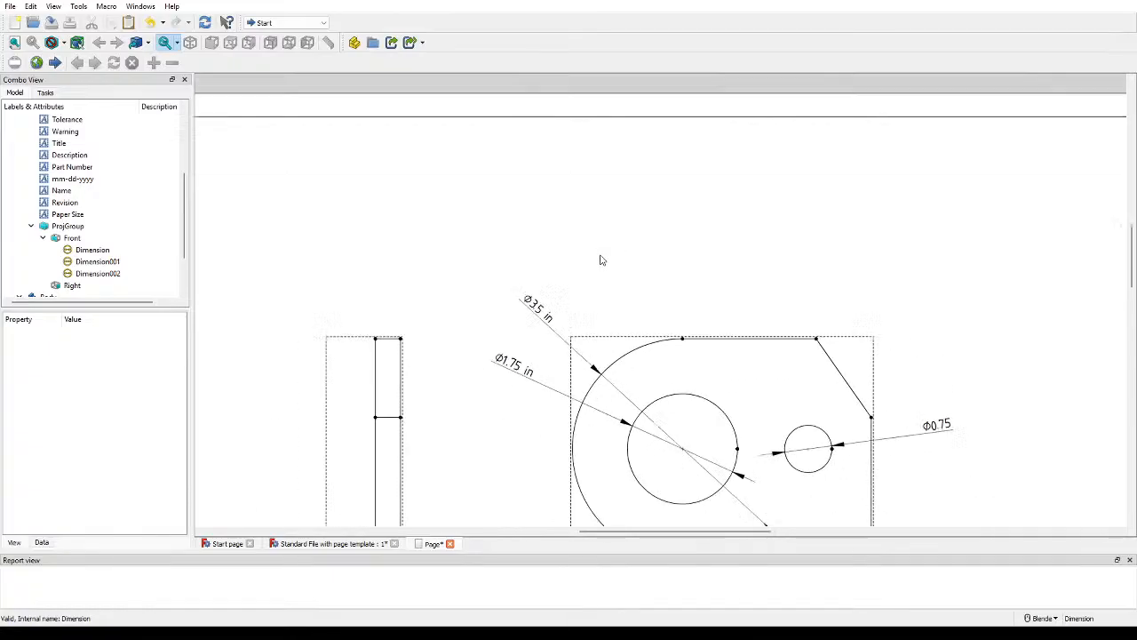
{"action": "scroll", "coordinate": [436, 465], "scroll_direction": "down", "scroll_amount": 5}
{"action": "mouse_move", "coordinate": [434, 466]}
{"action": "middle_mouse_down", "text": "shift"}
{"action": "mouse_move", "coordinate": [463, 379]}
{"action": "mouse_move", "coordinate": [510, 320]}
{"action": "middle_mouse_up", "text": "shift"}
{"action": "scroll", "coordinate": [482, 364], "scroll_direction": "up", "scroll_amount": 1}
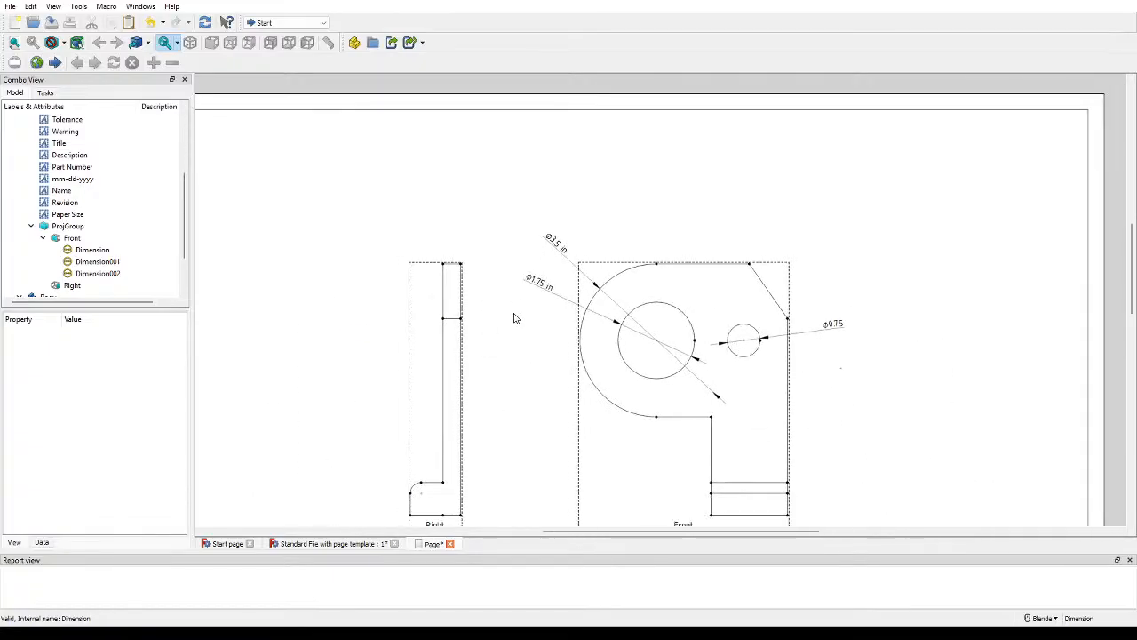
{"action": "scroll", "coordinate": [529, 308], "scroll_direction": "down", "scroll_amount": 1}
{"action": "scroll", "coordinate": [527, 315], "scroll_direction": "up", "scroll_amount": 2}
{"action": "scroll", "coordinate": [526, 318], "scroll_direction": "up", "scroll_amount": 1}
{"action": "scroll", "coordinate": [526, 318], "scroll_direction": "down", "scroll_amount": 3}
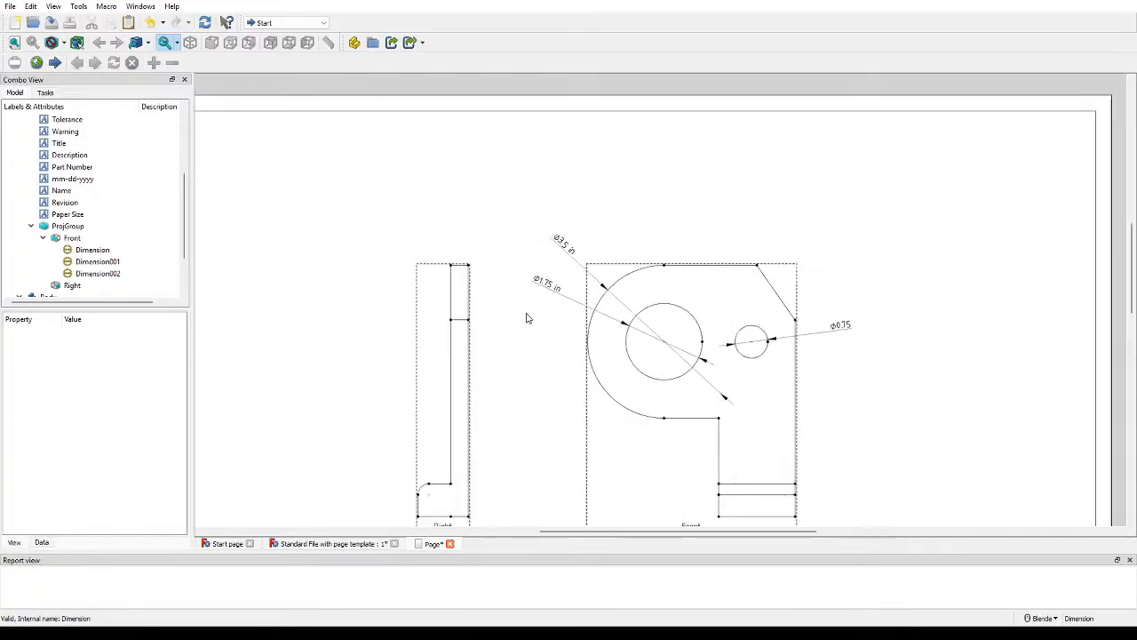
{"action": "scroll", "coordinate": [526, 316], "scroll_direction": "up", "scroll_amount": 8}
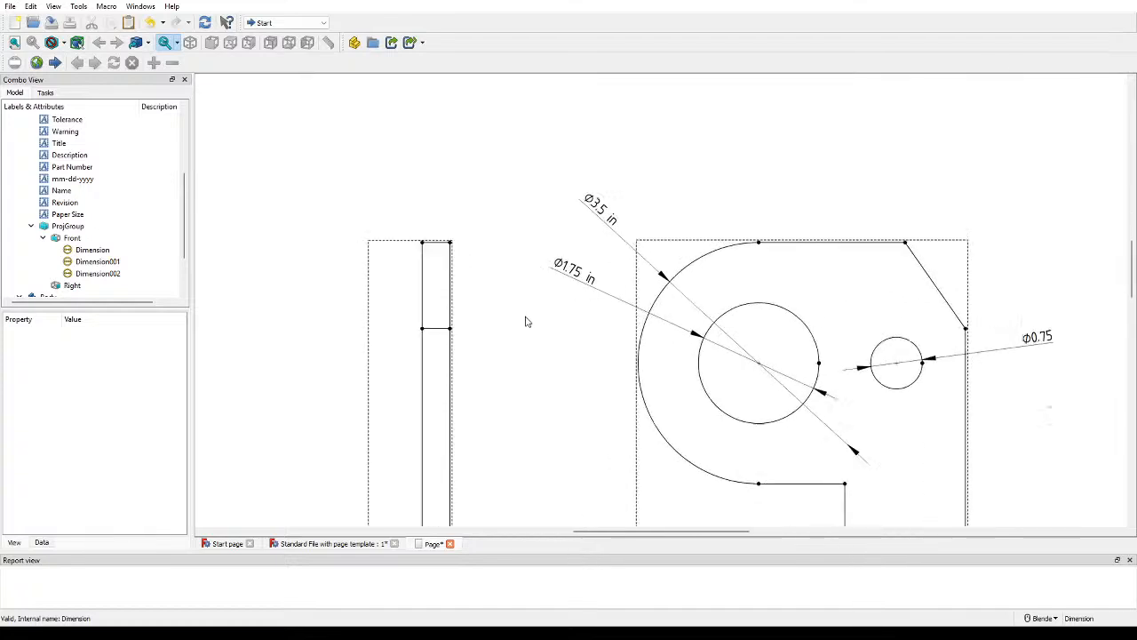
Step: Add the suffix "in" to the format of the small hole's diameter dimension
{"action": "middle_click_drag", "start_coordinate": [525, 316], "coordinate": [412, 241], "text": "shift"}
{"action": "middle_click_drag", "start_coordinate": [477, 333], "coordinate": [386, 367], "text": "shift"}
{"action": "scroll", "coordinate": [892, 342], "scroll_direction": "down", "scroll_amount": 1}
{"action": "middle_click_drag", "start_coordinate": [860, 351], "coordinate": [812, 343], "text": "shift"}
{"action": "double_click", "coordinate": [843, 301]}
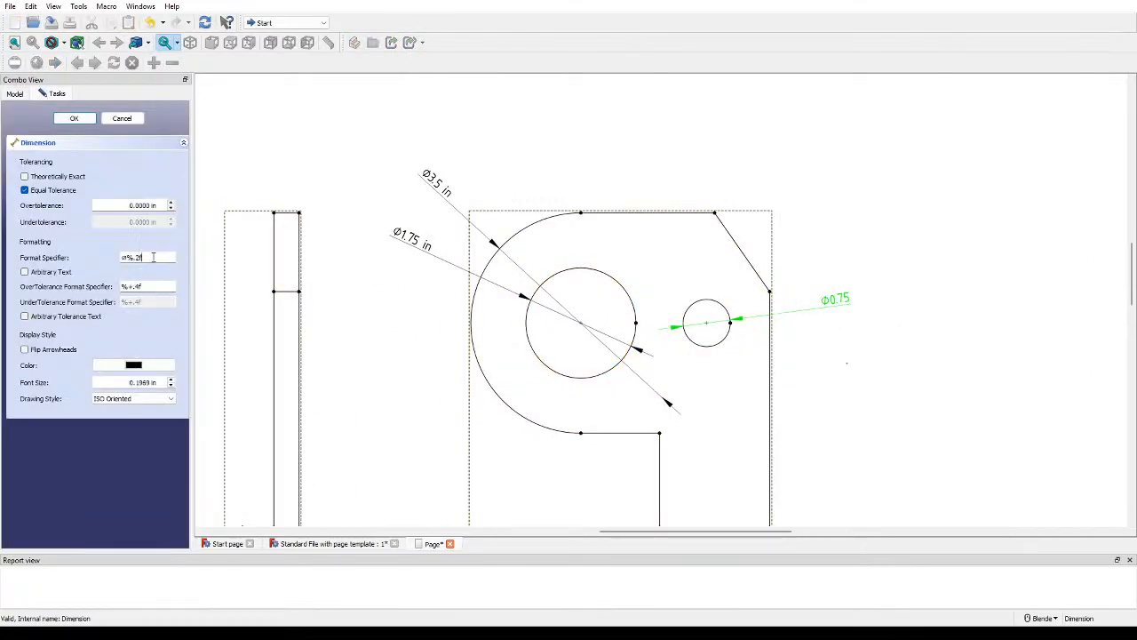
{"action": "type", "text": "in"}
{"action": "key", "text": "Return"}
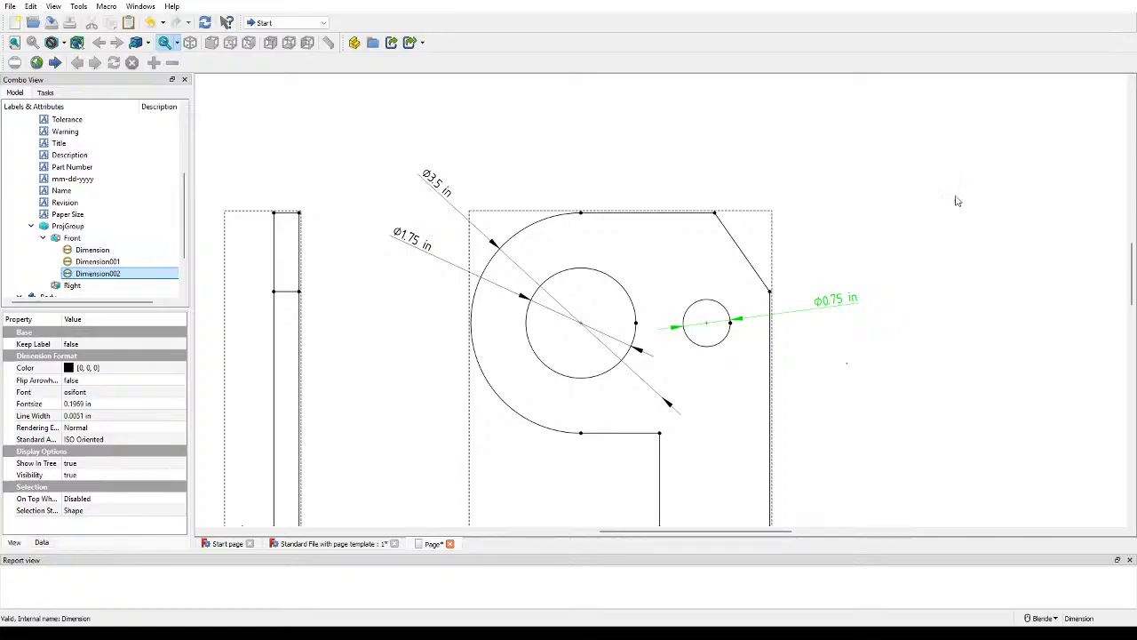
{"action": "left_click", "coordinate": [872, 272]}
Step: Switch to the TechDraw workbench and place a horizontal dimension for the front view's bottom edge below the view
{"action": "scroll", "coordinate": [884, 284], "scroll_direction": "down", "scroll_amount": 1}
{"action": "middle_click_drag", "start_coordinate": [891, 294], "coordinate": [945, 220], "text": "shift"}
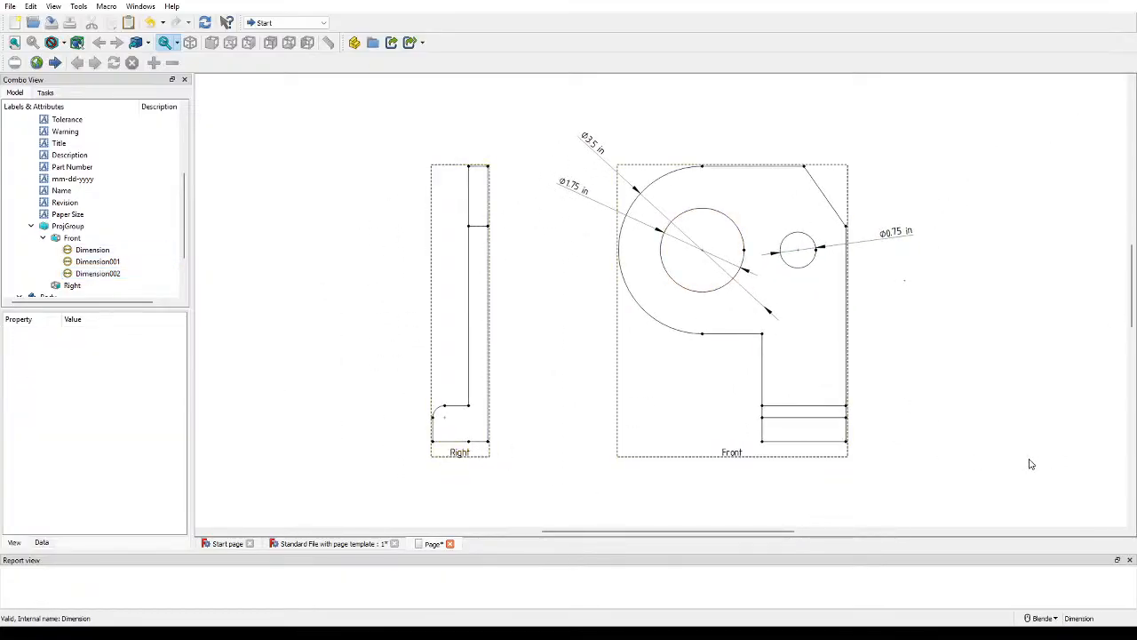
{"action": "middle_click_drag", "start_coordinate": [1029, 460], "coordinate": [960, 374], "text": "shift"}
{"action": "scroll", "coordinate": [862, 382], "scroll_direction": "up", "scroll_amount": 1}
{"action": "left_click", "coordinate": [702, 351]}
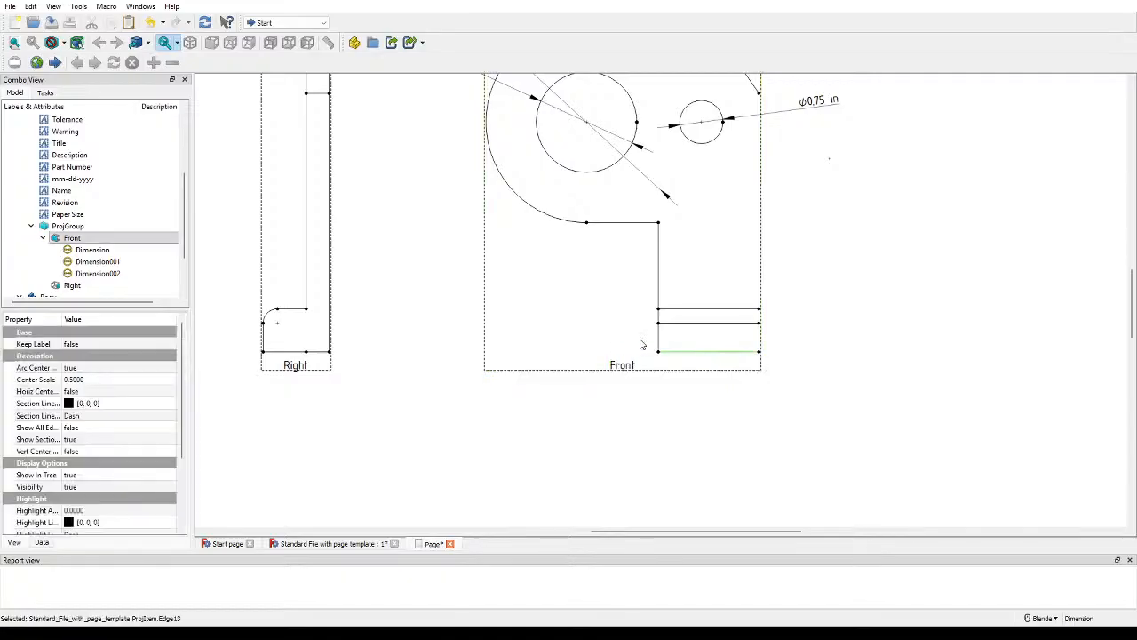
{"action": "left_click", "coordinate": [274, 23]}
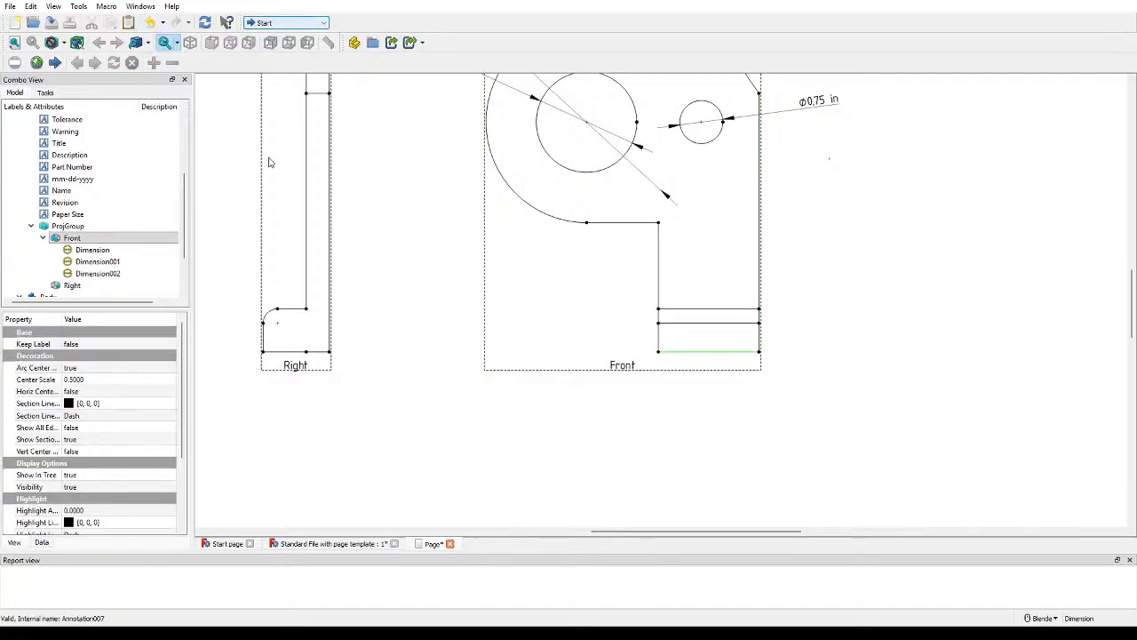
{"action": "left_click", "coordinate": [284, 240]}
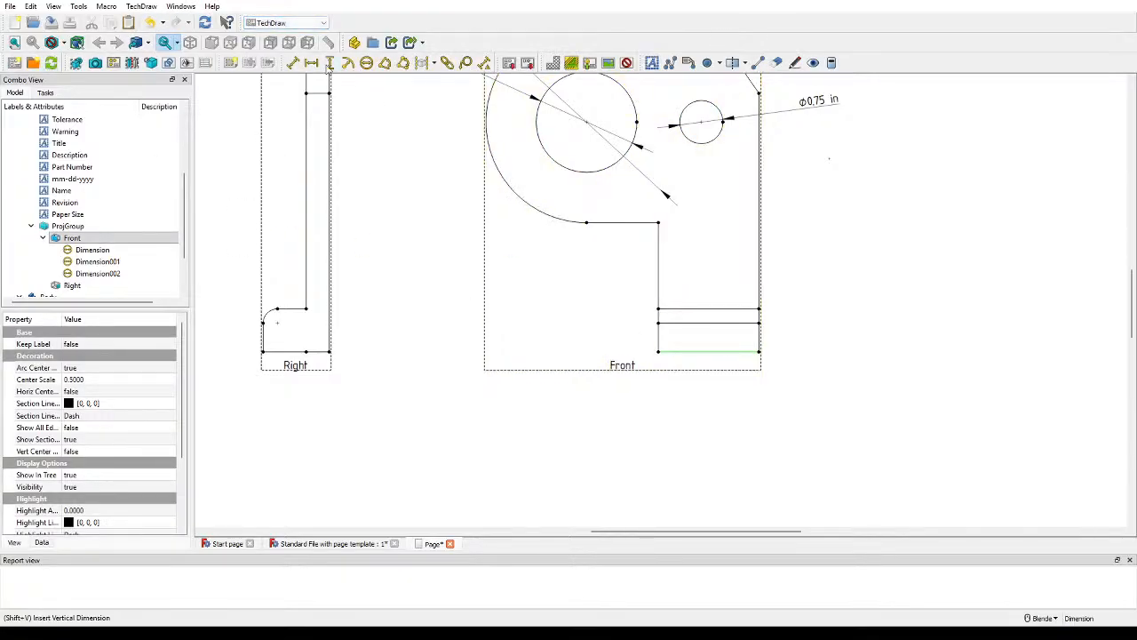
{"action": "left_click", "coordinate": [311, 62]}
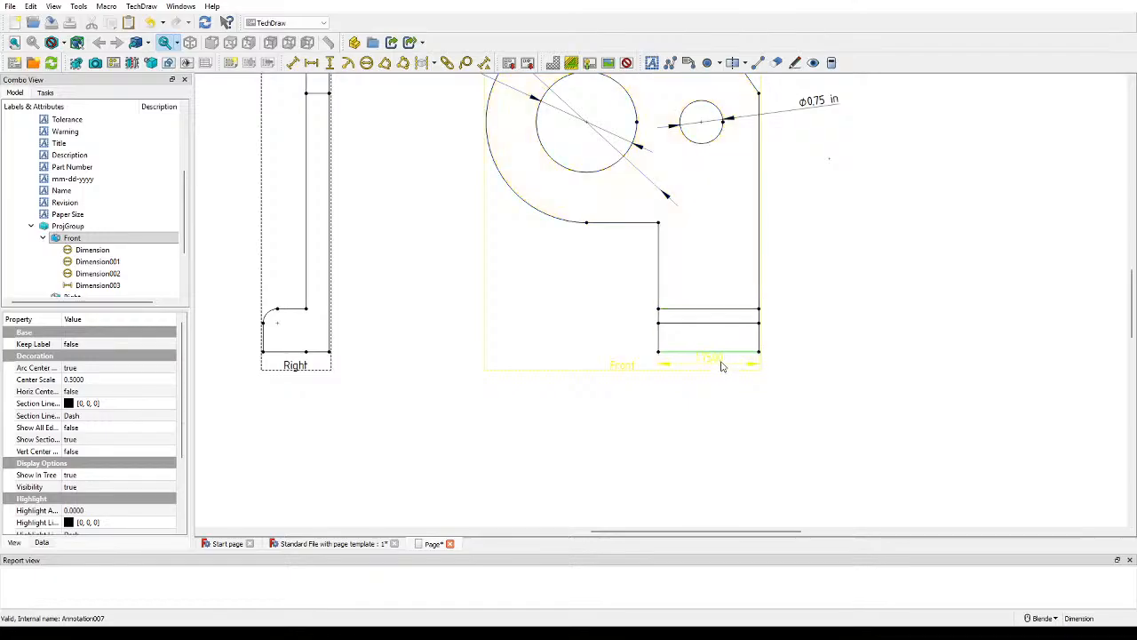
{"action": "left_click_drag", "start_coordinate": [723, 359], "coordinate": [728, 408]}
Step: Format the front view's base width dimension with two decimals and the suffix "in"
{"action": "double_click", "coordinate": [724, 405]}
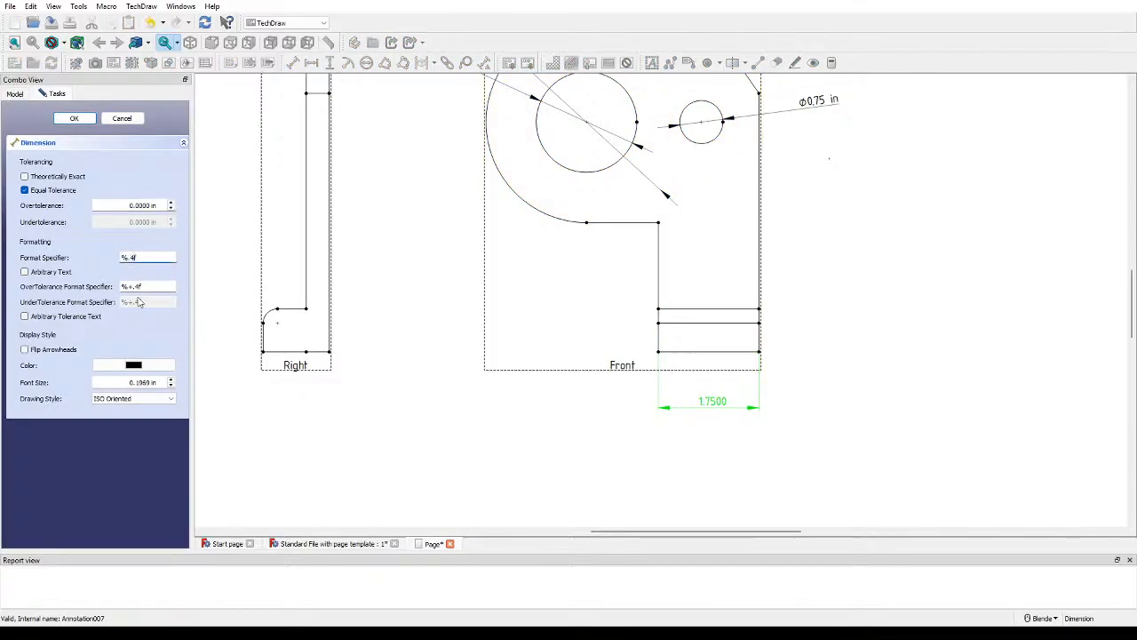
{"action": "key", "text": "Return"}
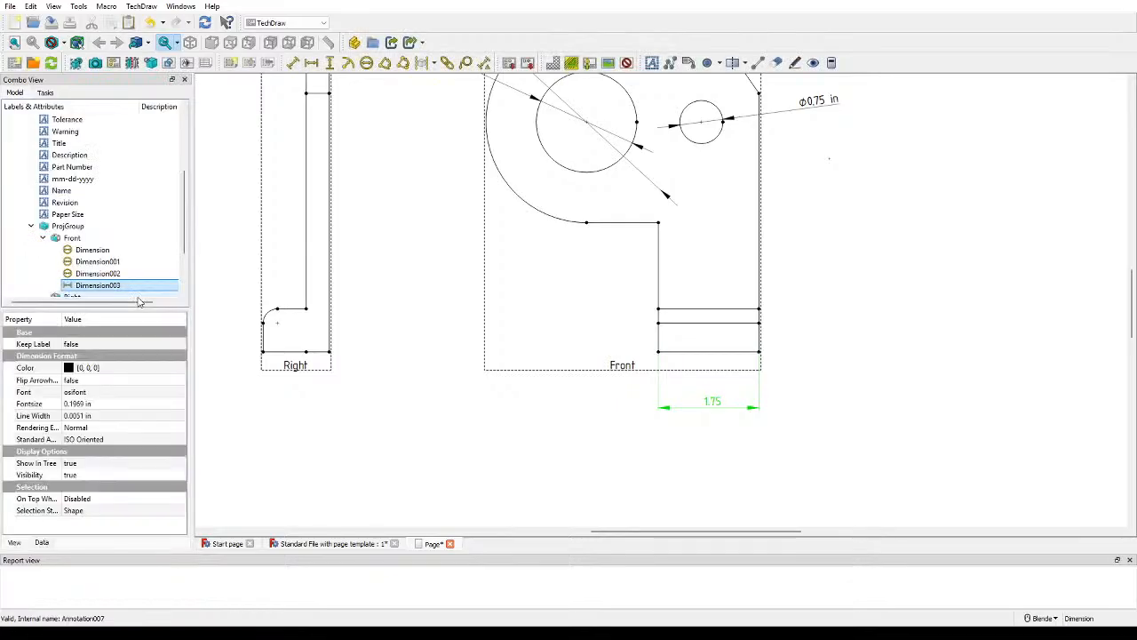
{"action": "double_click", "coordinate": [714, 402]}
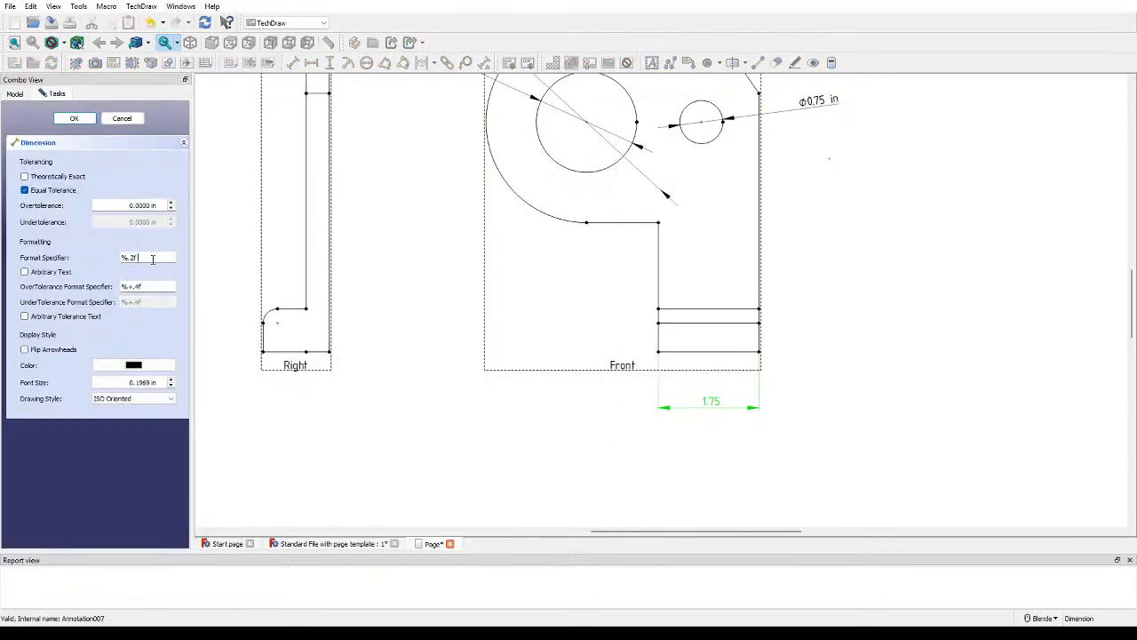
{"action": "key", "text": "Return"}
{"action": "left_click", "coordinate": [763, 431]}
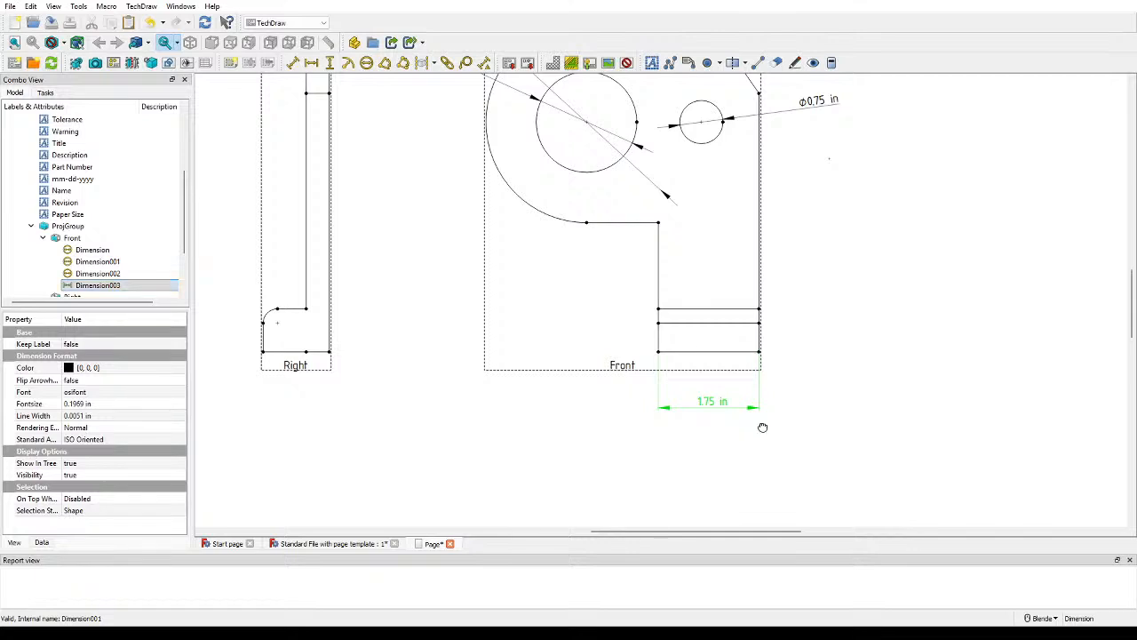
Step: Place a horizontal dimension between the right view's two outer bottom corners, below the view
{"action": "left_click_drag", "start_coordinate": [891, 313], "coordinate": [993, 404]}
{"action": "middle_click_drag", "start_coordinate": [500, 434], "coordinate": [535, 374]}
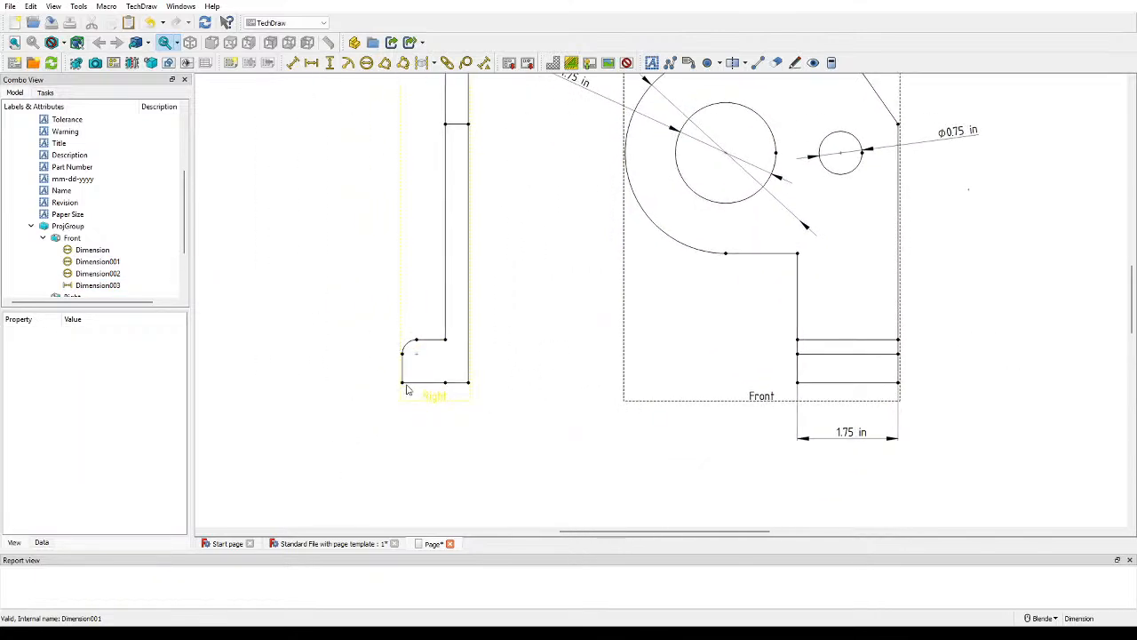
{"action": "left_click", "coordinate": [405, 385]}
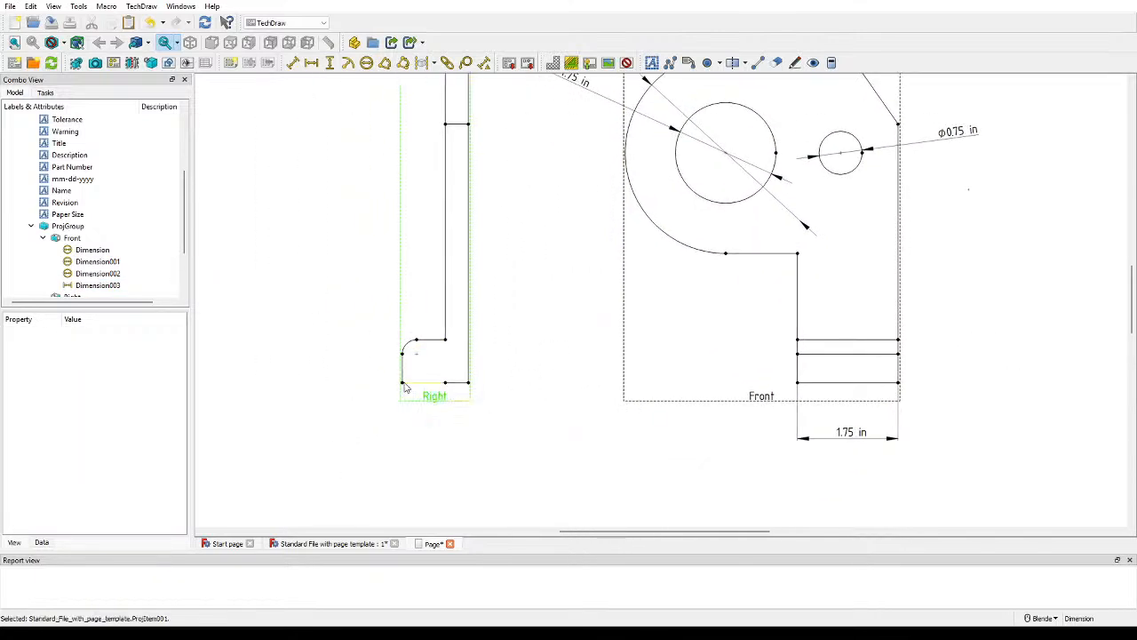
{"action": "left_click", "coordinate": [468, 385], "text": "ctrl"}
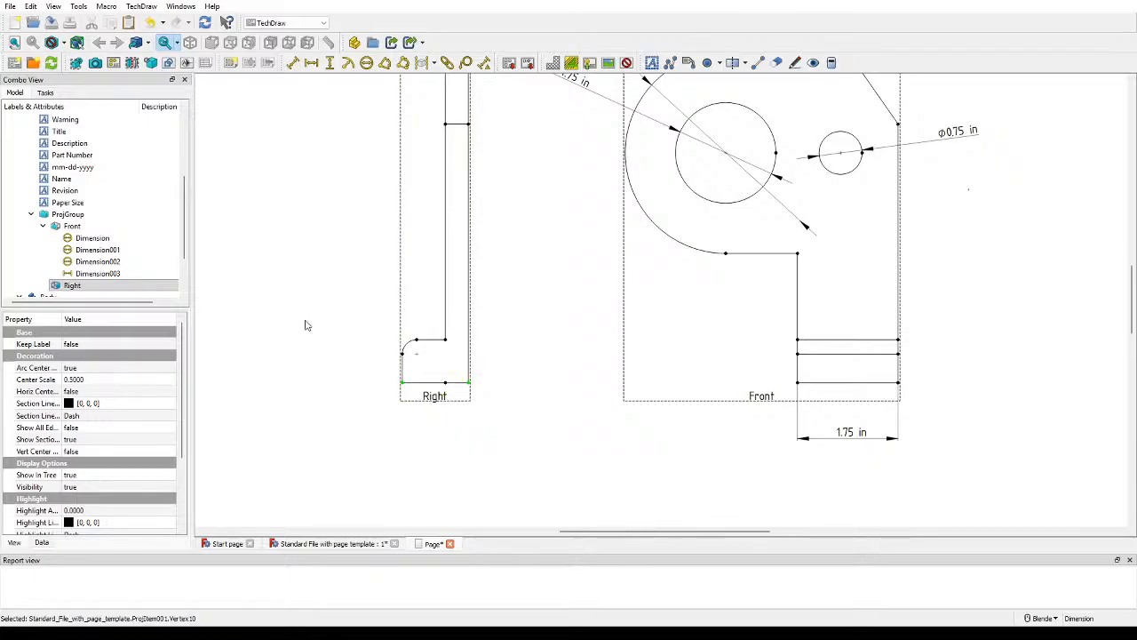
{"action": "left_click", "coordinate": [311, 63]}
{"action": "left_click_drag", "start_coordinate": [431, 390], "coordinate": [437, 424]}
Step: Set the right view's base width dimension format to "%.2f in"
{"action": "double_click", "coordinate": [439, 423]}
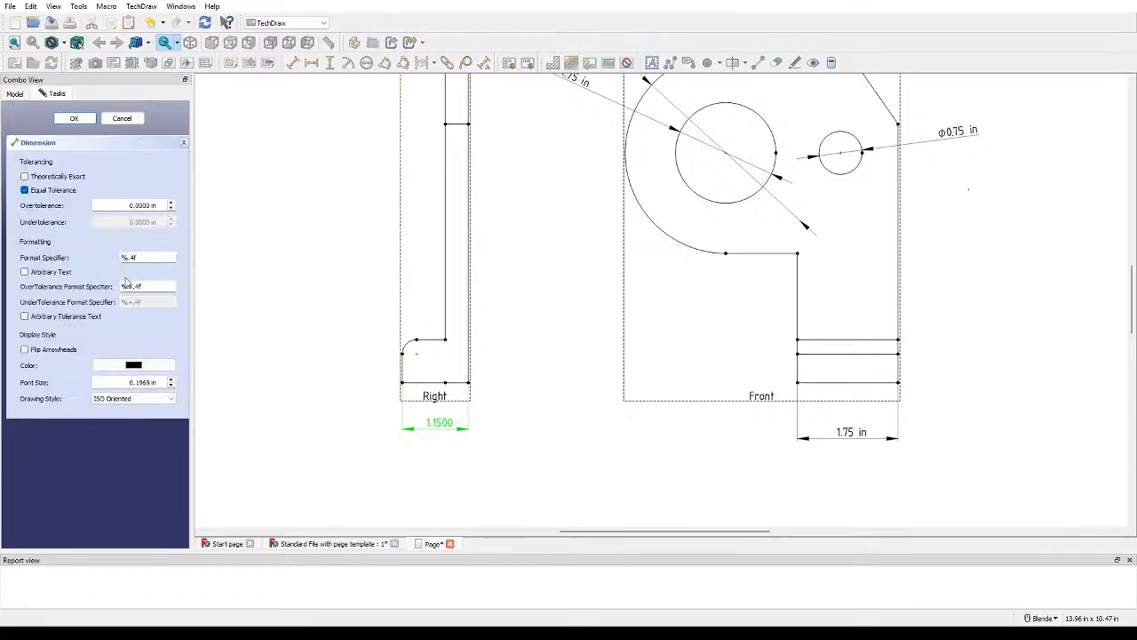
{"action": "left_click", "coordinate": [136, 256]}
{"action": "key", "text": "BackSpace"}
{"action": "key", "text": "BackSpace"}
{"action": "type", "text": "2"}
{"action": "type", "text": " in"}
{"action": "key", "text": "Return"}
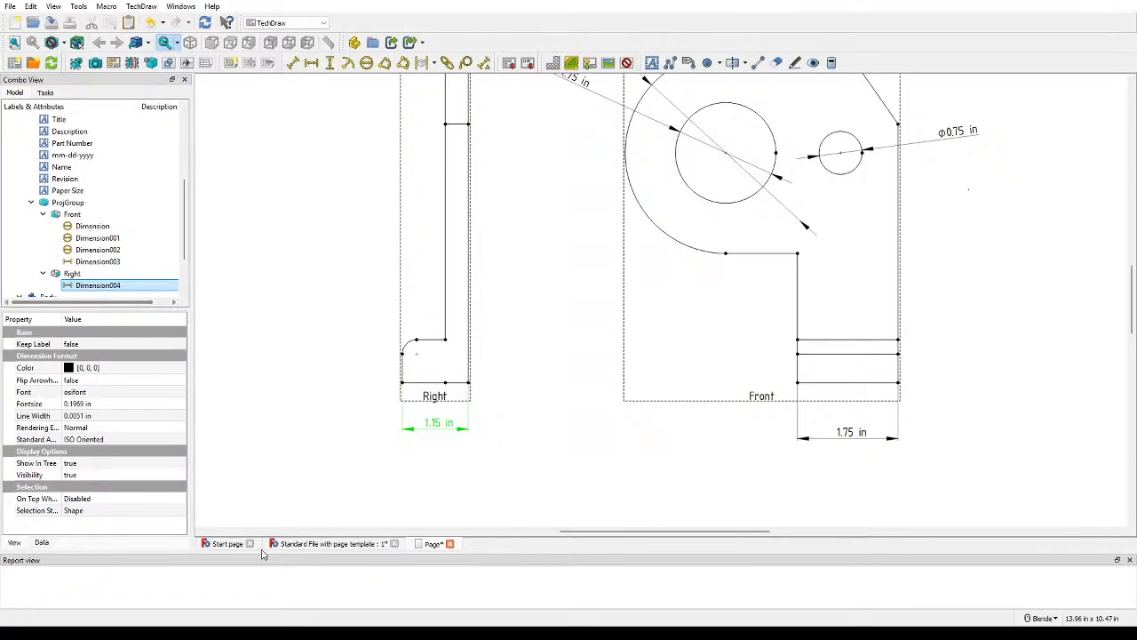
{"action": "left_click", "coordinate": [373, 402]}
Step: Place a vertical dimension for the height of the right view's foot, to the left of the view
{"action": "scroll", "coordinate": [373, 402], "scroll_direction": "up", "scroll_amount": 2}
{"action": "left_click", "coordinate": [414, 379]}
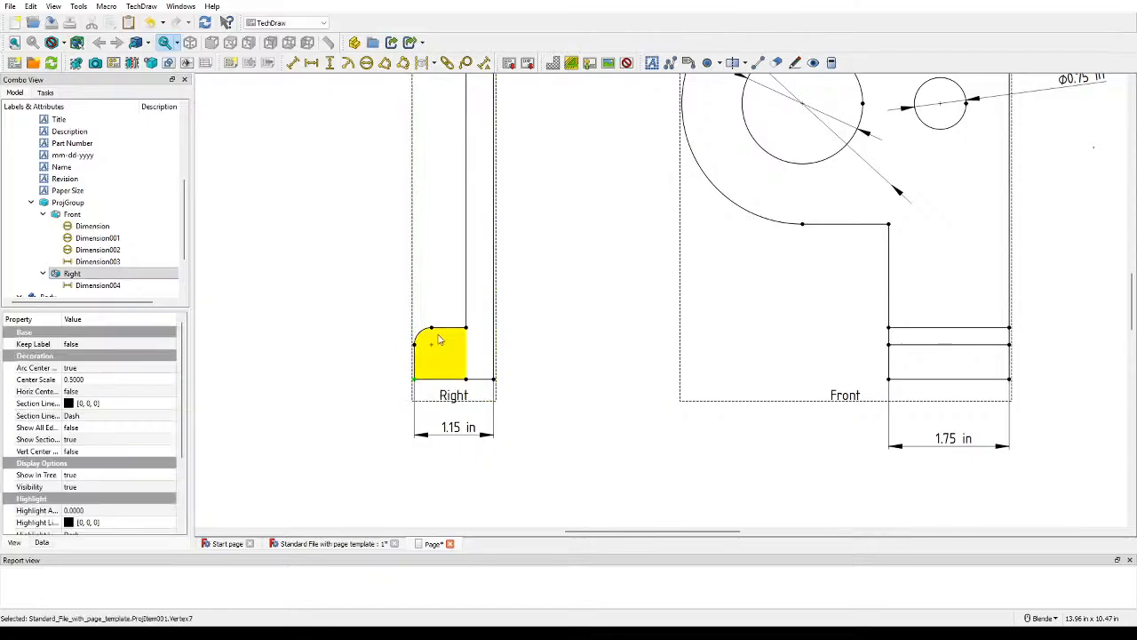
{"action": "left_click", "coordinate": [330, 63]}
{"action": "left_click_drag", "start_coordinate": [427, 359], "coordinate": [380, 355]}
Step: Set the right view's foot height dimension format to "%.2f in"
{"action": "double_click", "coordinate": [380, 355]}
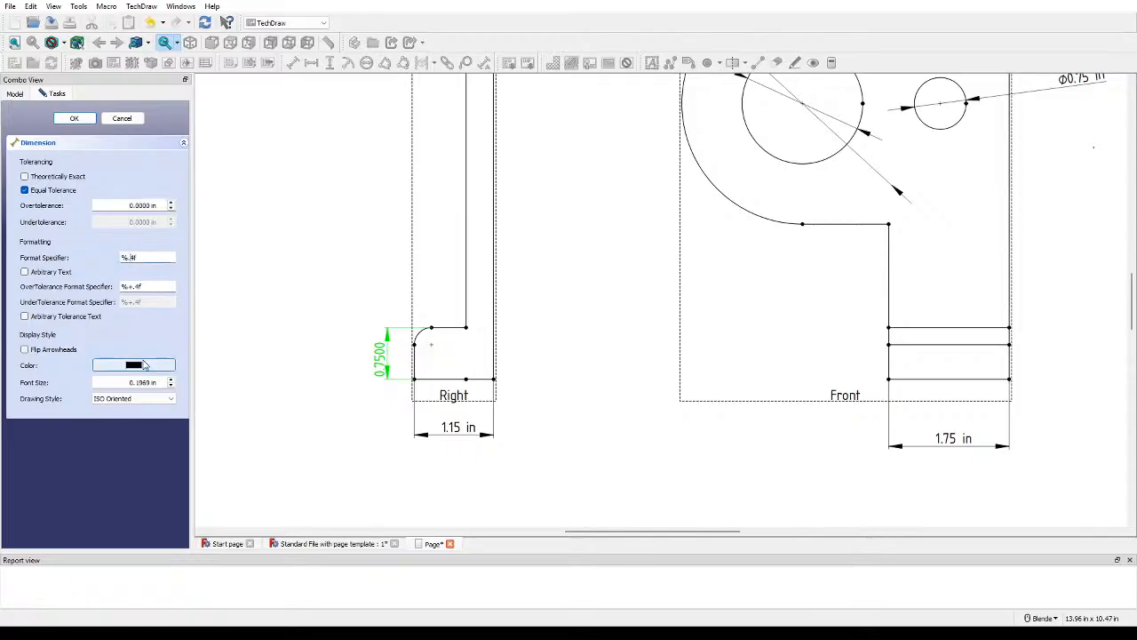
{"action": "key", "text": "BackSpace"}
{"action": "type", "text": "2"}
{"action": "key", "text": "Right"}
{"action": "type", "text": "in"}
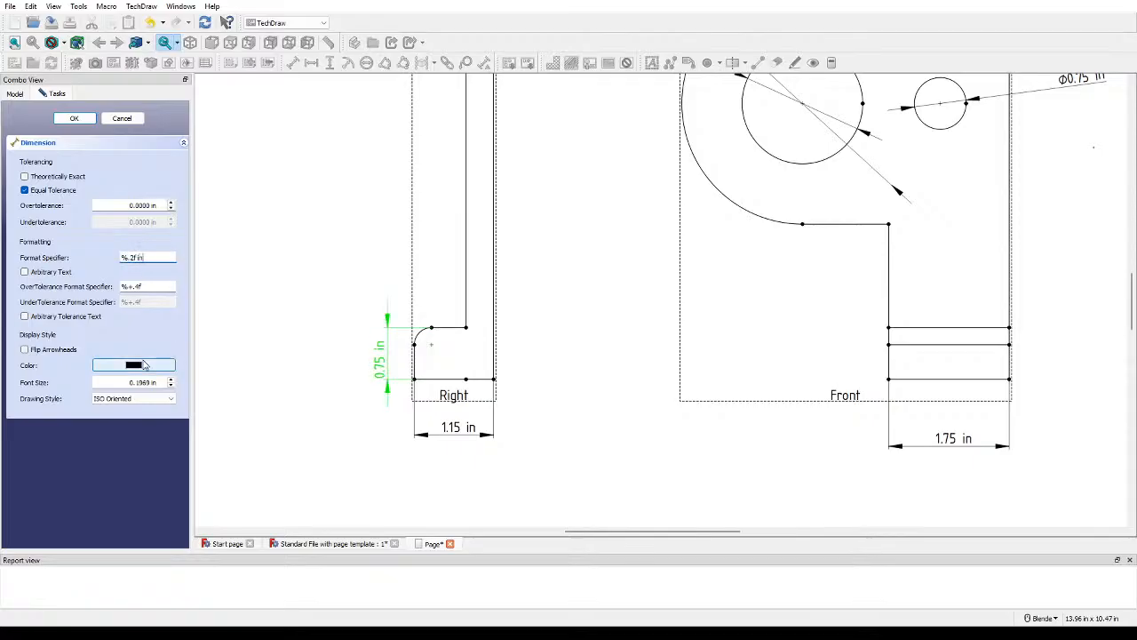
{"action": "key", "text": "Return"}
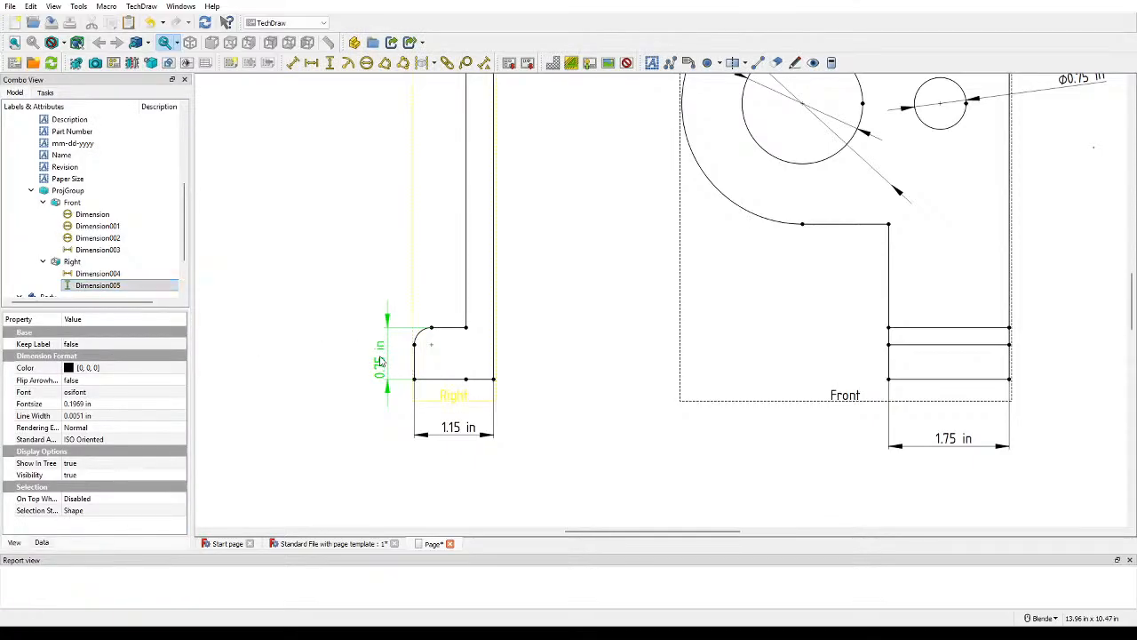
Step: Give the foot height dimension the ASME Inlined style, move its text above the upper extension line and flip its arrowheads
{"action": "double_click", "coordinate": [388, 344]}
{"action": "key", "text": "Down"}
{"action": "key", "text": "Down"}
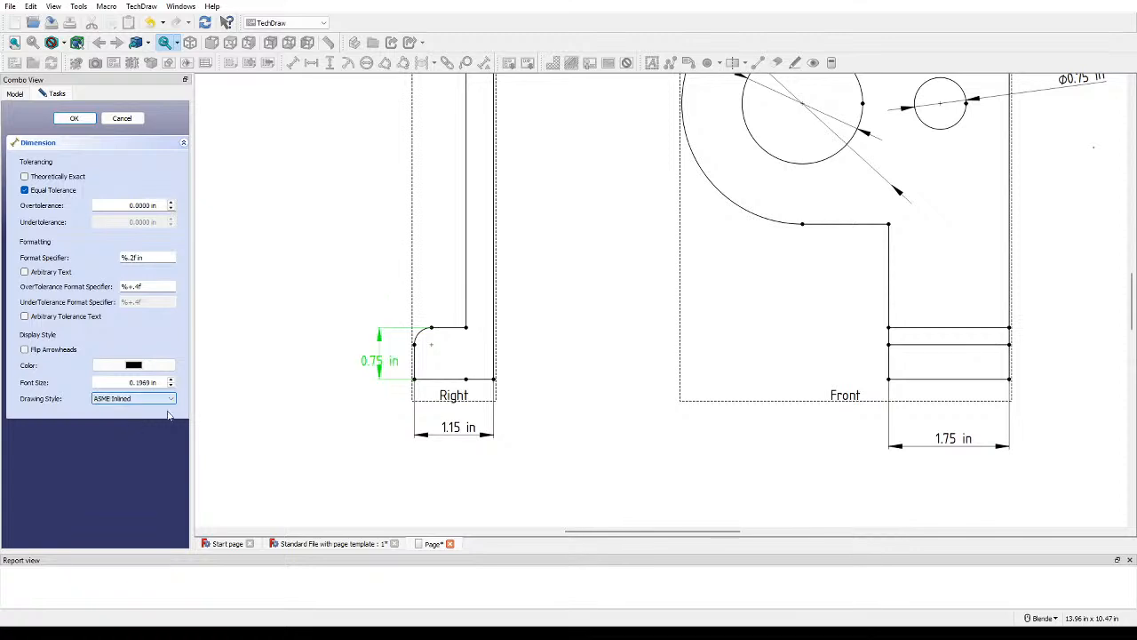
{"action": "mouse_move", "coordinate": [375, 360]}
{"action": "left_mouse_down"}
{"action": "mouse_move", "coordinate": [364, 311]}
{"action": "mouse_move", "coordinate": [375, 301]}
{"action": "left_mouse_up"}
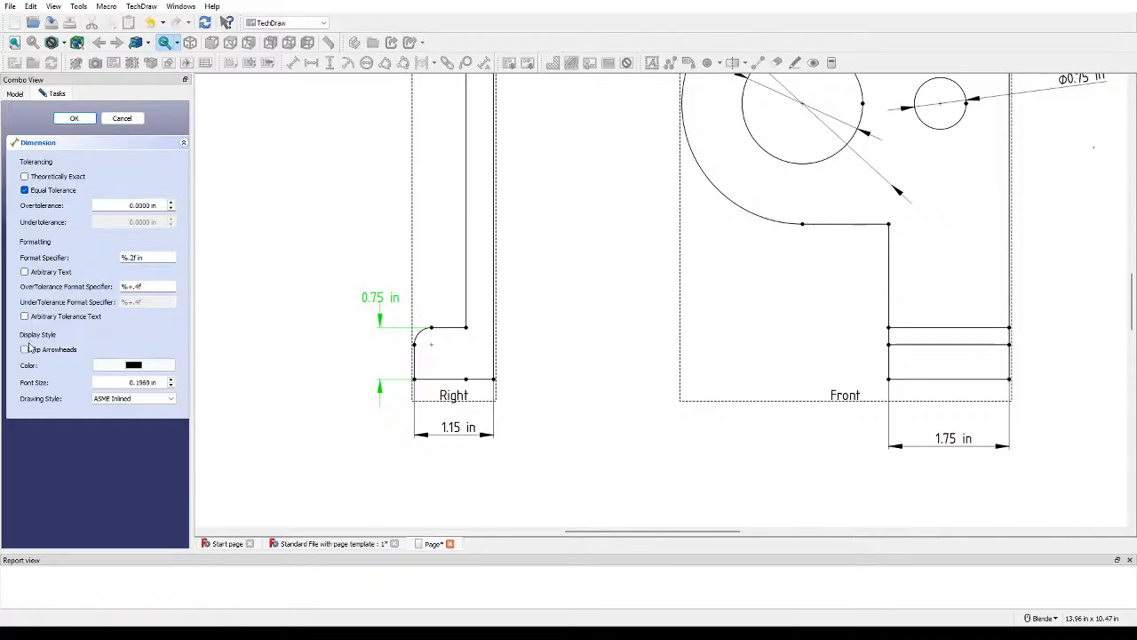
{"action": "left_click", "coordinate": [24, 349]}
{"action": "left_click_drag", "start_coordinate": [380, 298], "coordinate": [380, 309]}
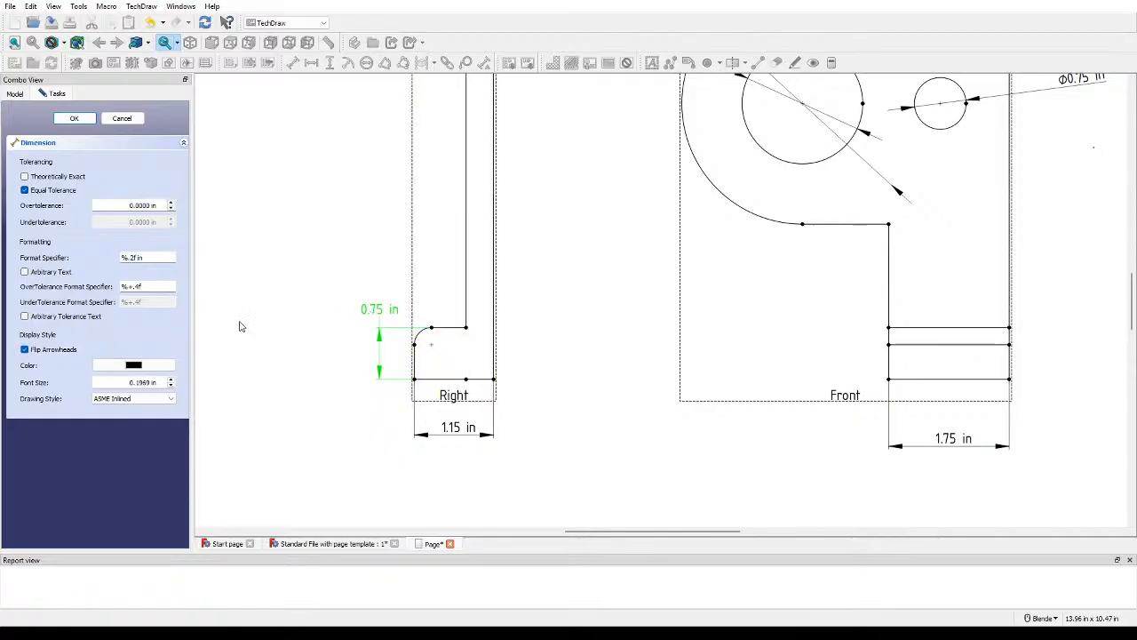
{"action": "left_click", "coordinate": [314, 342]}
Step: Place a vertical dimension for the right view's overall height between its two right outer corners, to the right of the view
{"action": "scroll", "coordinate": [579, 346], "scroll_direction": "down", "scroll_amount": 4}
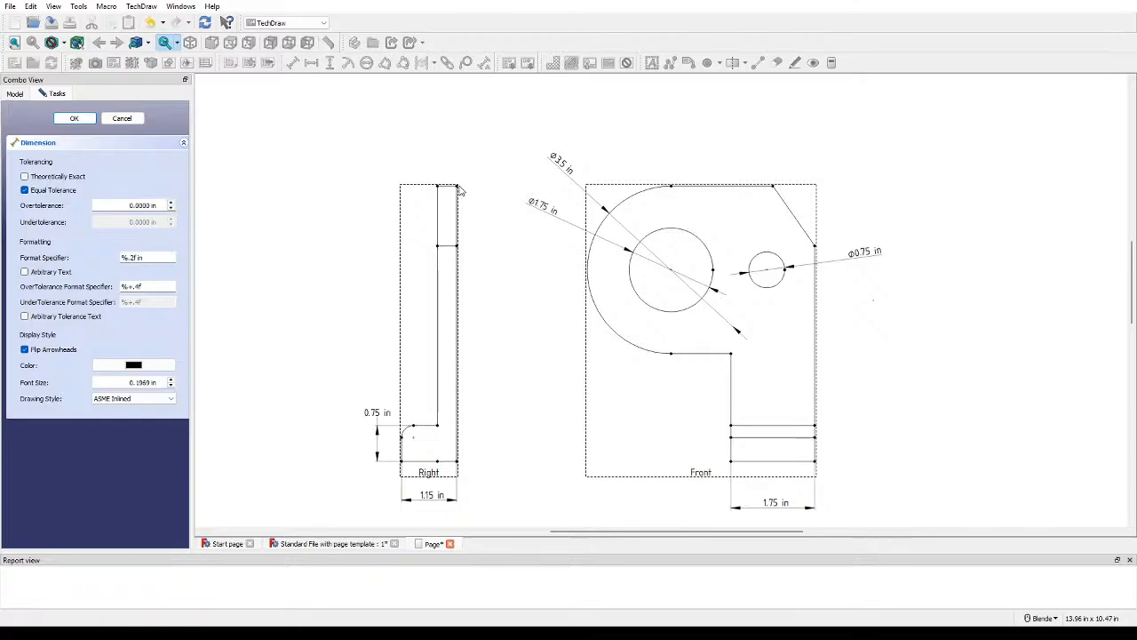
{"action": "left_click", "coordinate": [458, 186]}
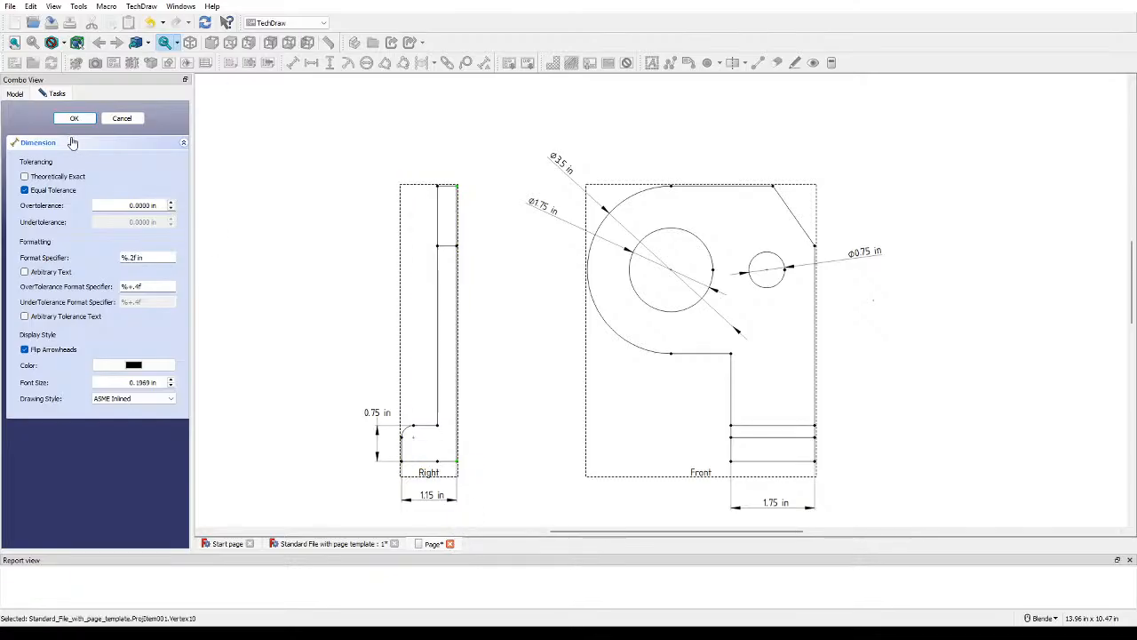
{"action": "left_click", "coordinate": [73, 118]}
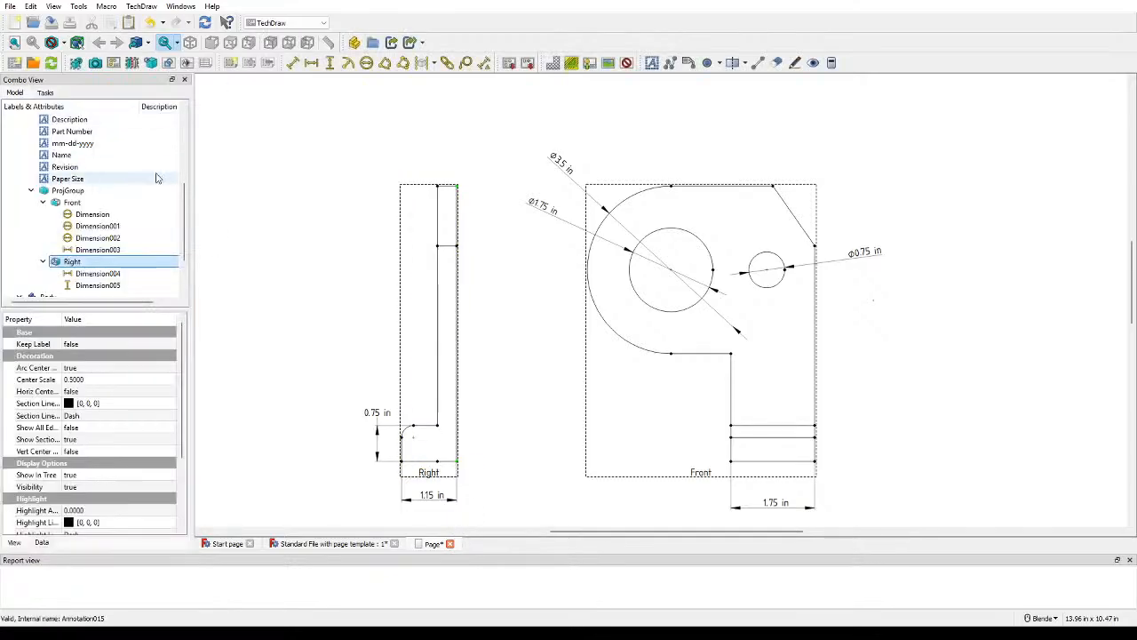
{"action": "left_click", "coordinate": [330, 63]}
{"action": "left_click_drag", "start_coordinate": [463, 331], "coordinate": [488, 341]}
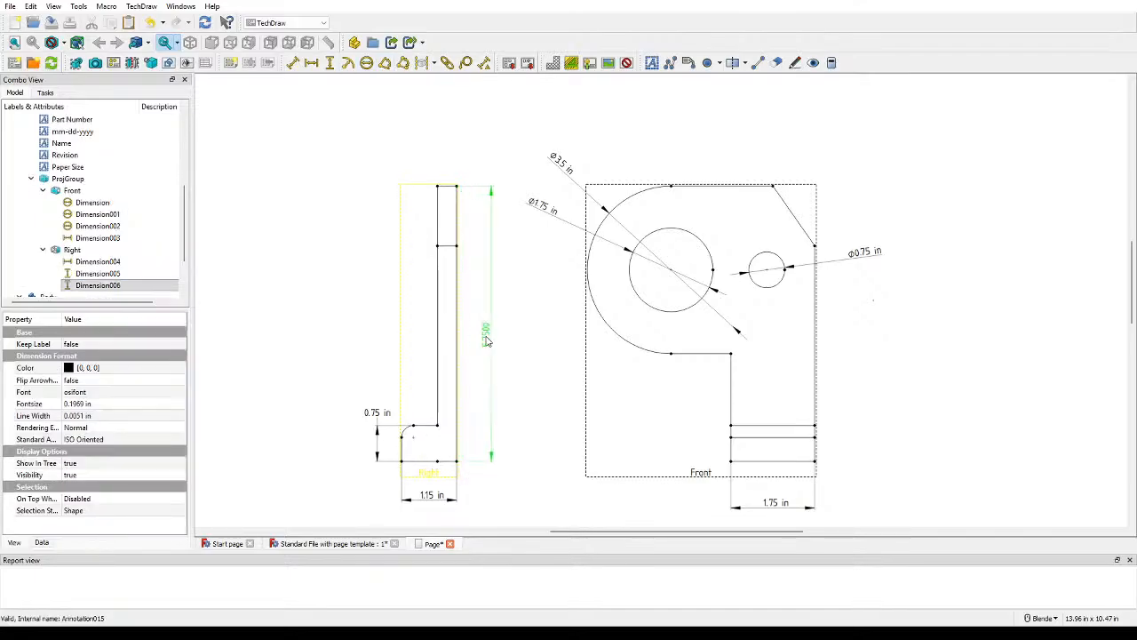
Step: Set the overall height dimension to the ASME Inlined style with two decimals and the suffix "in"
{"action": "double_click", "coordinate": [484, 349]}
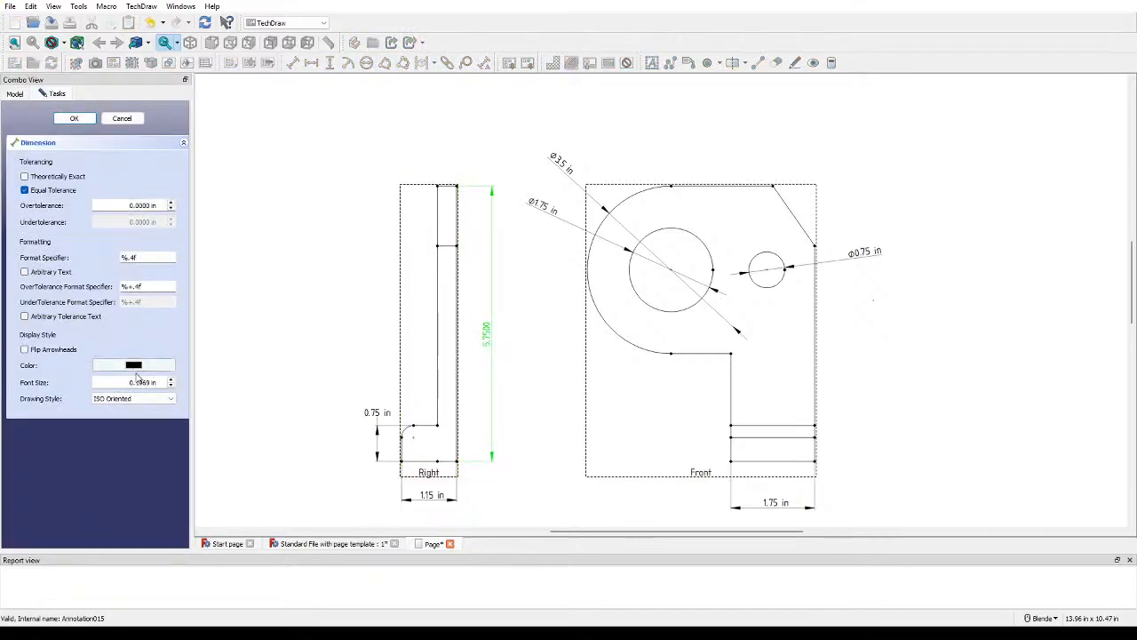
{"action": "key", "text": "Down"}
{"action": "key", "text": "Down"}
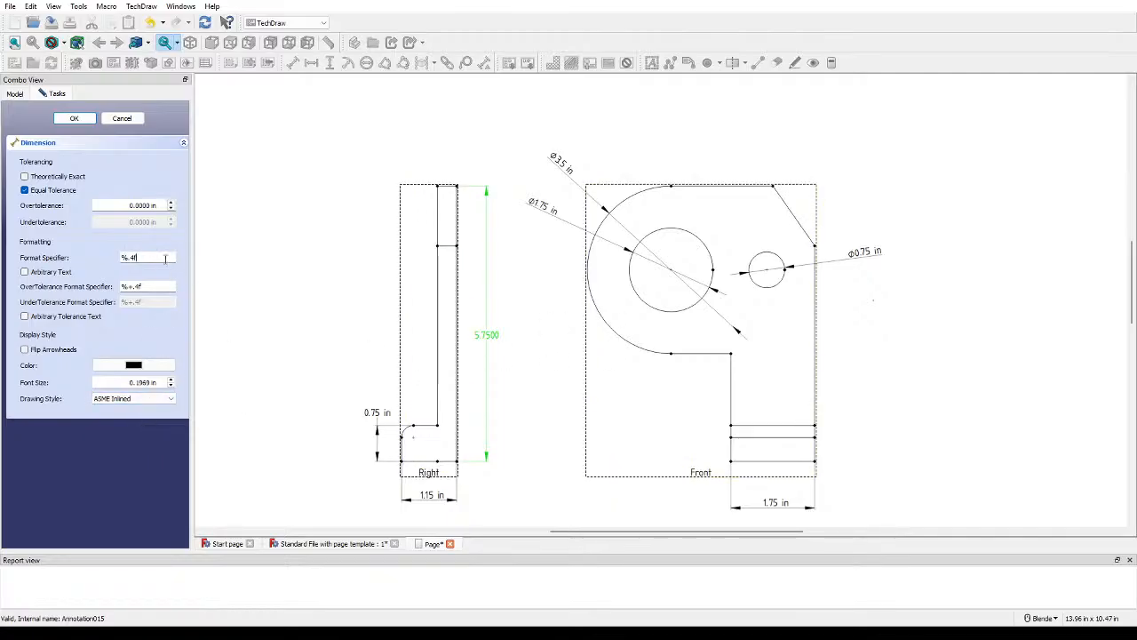
{"action": "type", "text": "in"}
{"action": "key", "text": "Return"}
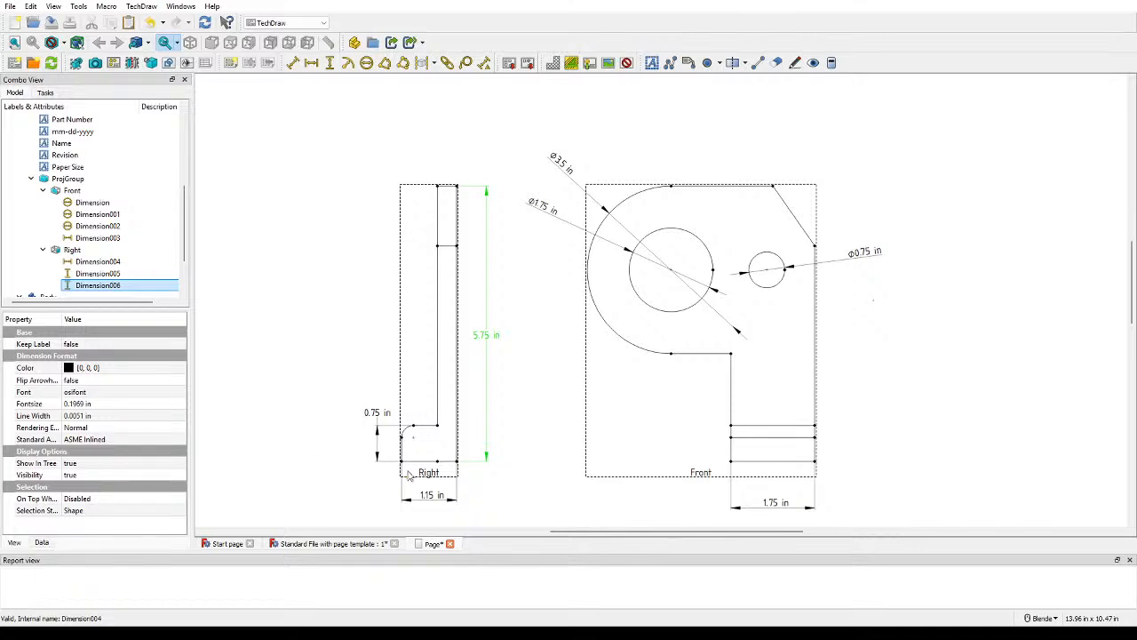
{"action": "left_click", "coordinate": [524, 488]}
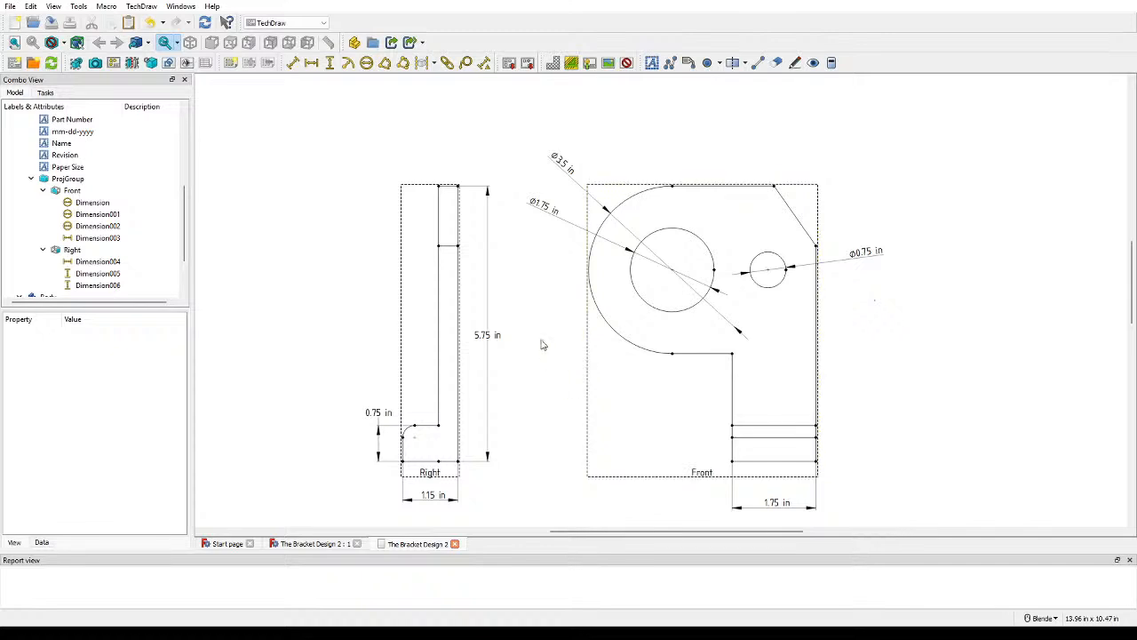
Step: Place a horizontal dimension for the right view's short top edge, above the view
{"action": "scroll", "coordinate": [422, 154], "scroll_direction": "up", "scroll_amount": 5}
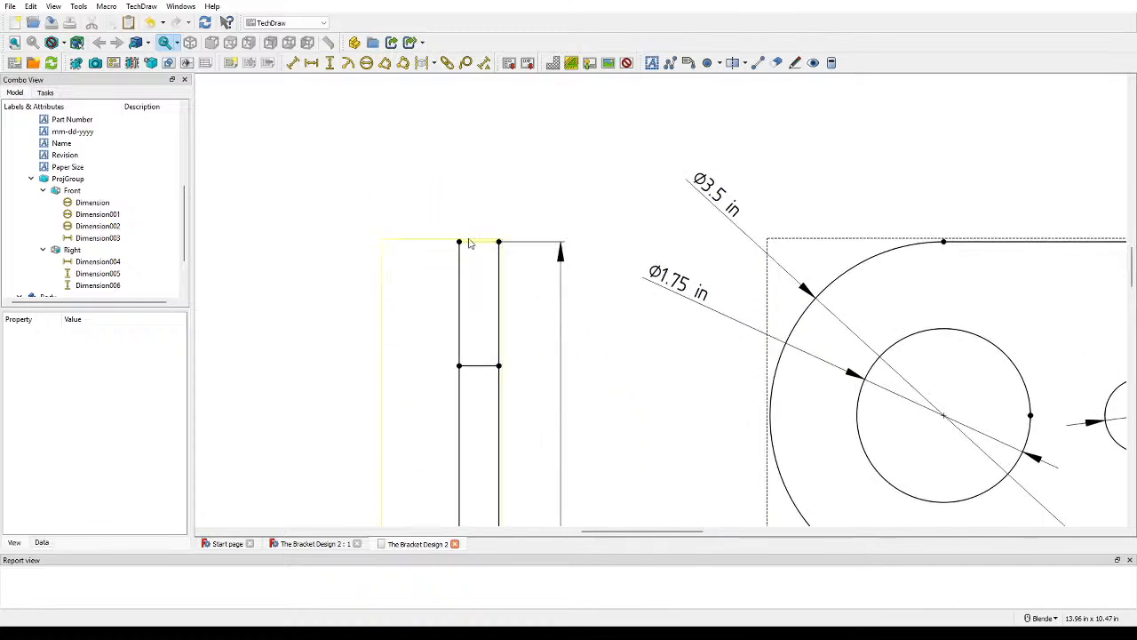
{"action": "left_click", "coordinate": [474, 244]}
{"action": "left_click", "coordinate": [476, 242]}
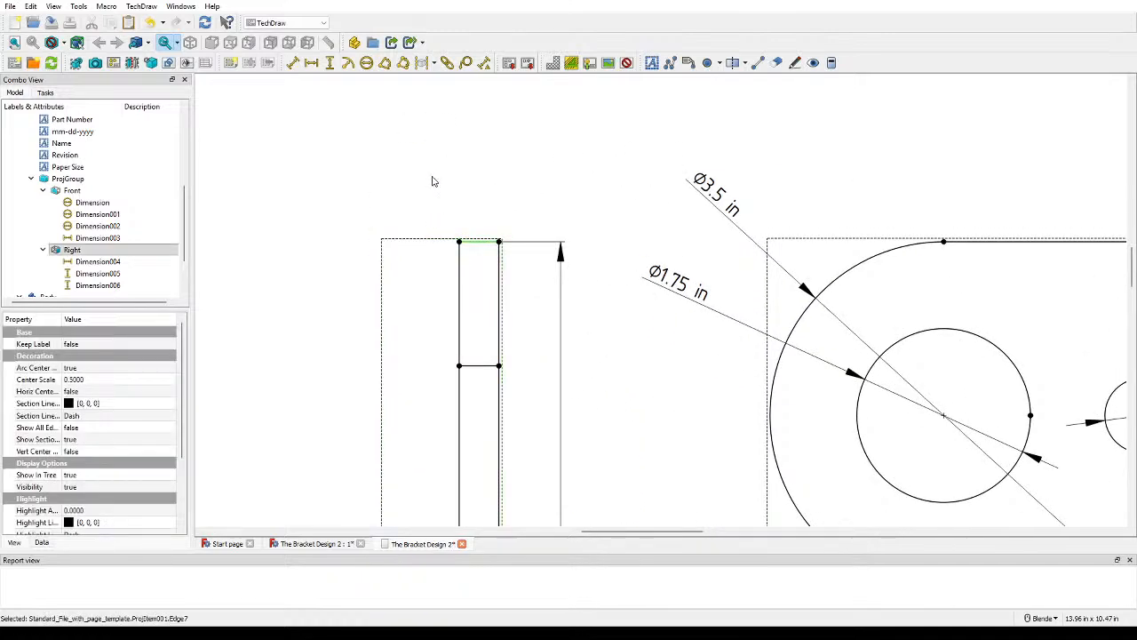
{"action": "left_click", "coordinate": [311, 63]}
{"action": "left_click_drag", "start_coordinate": [521, 249], "coordinate": [526, 201]}
Step: Format the right view's top edge dimension with two decimals and the suffix "in"
{"action": "double_click", "coordinate": [526, 201]}
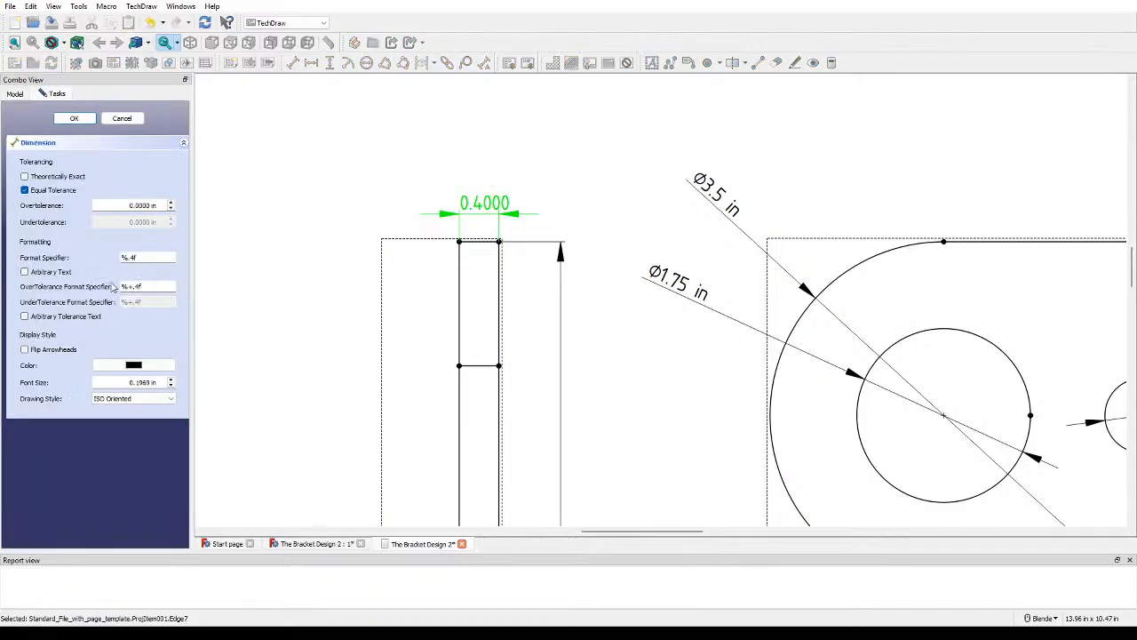
{"action": "left_click", "coordinate": [133, 256]}
{"action": "key", "text": "BackSpace"}
{"action": "type", "text": "2"}
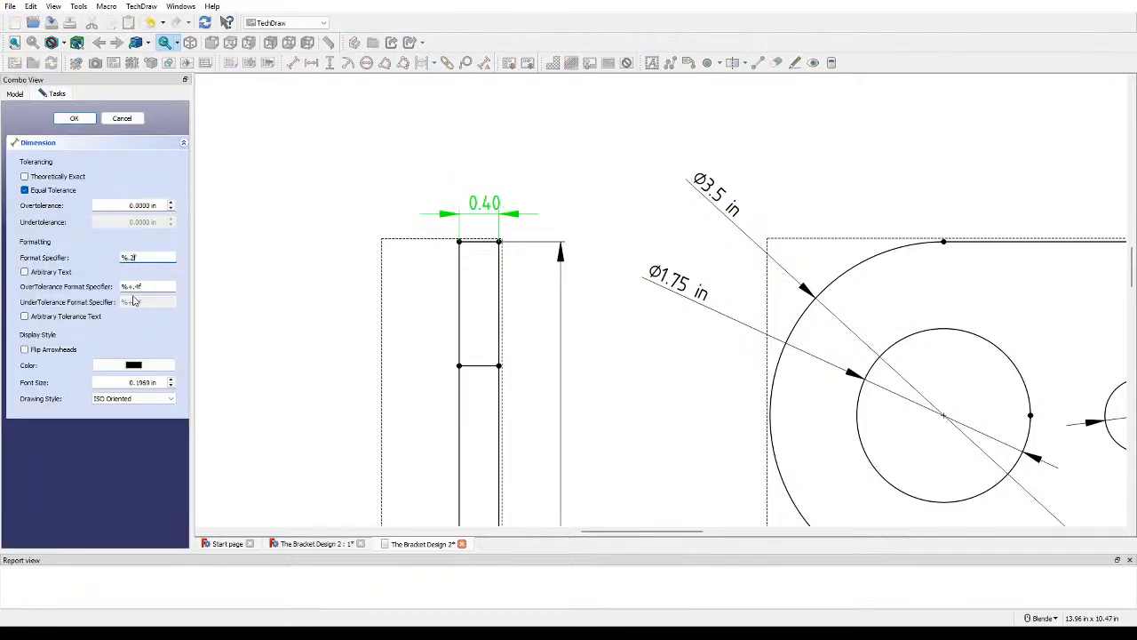
{"action": "key", "text": "Right"}
{"action": "type", "text": "in"}
{"action": "key", "text": "Return"}
{"action": "left_click", "coordinate": [432, 147]}
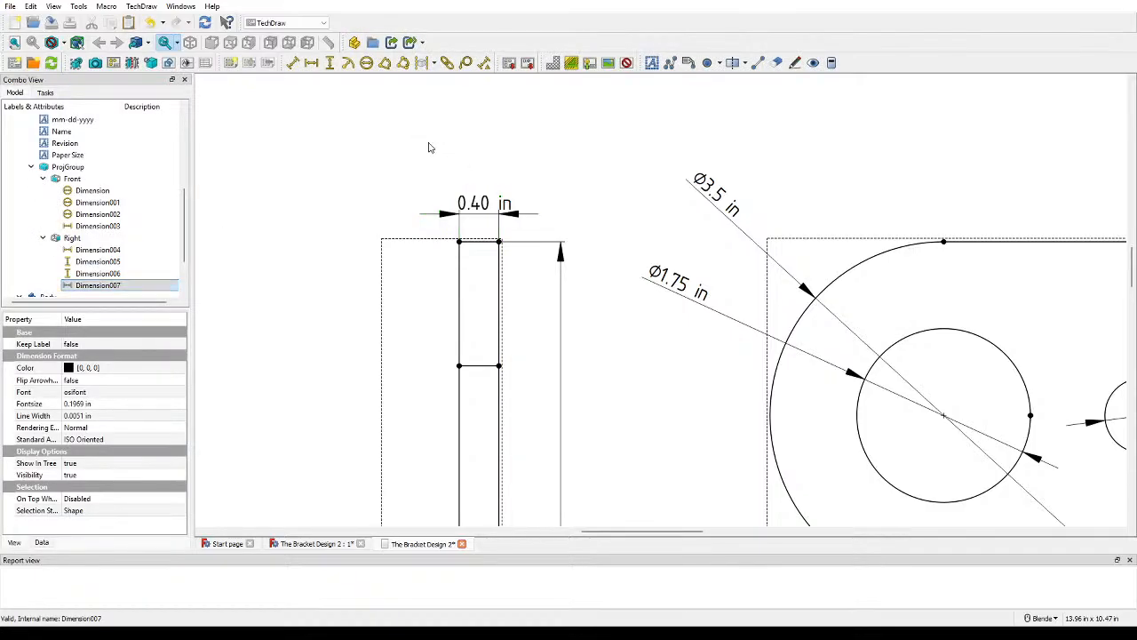
Step: Reduce the right view's top edge dimension to one decimal place, keeping the "in" suffix
{"action": "double_click", "coordinate": [485, 204]}
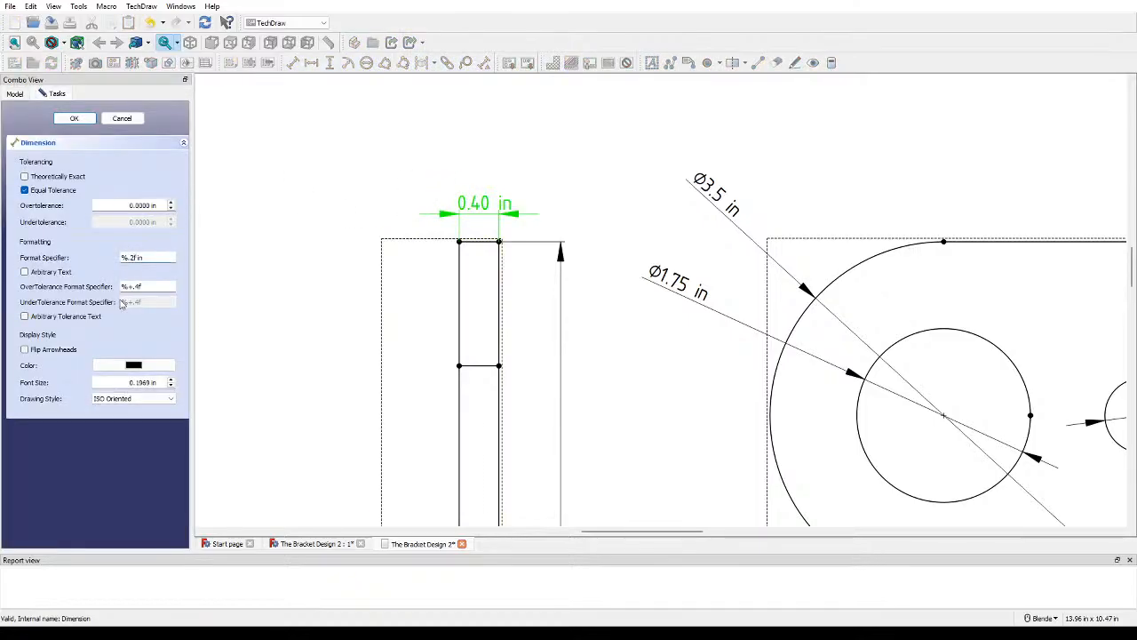
{"action": "left_click", "coordinate": [121, 118]}
{"action": "scroll", "coordinate": [495, 147], "scroll_direction": "down", "scroll_amount": 2}
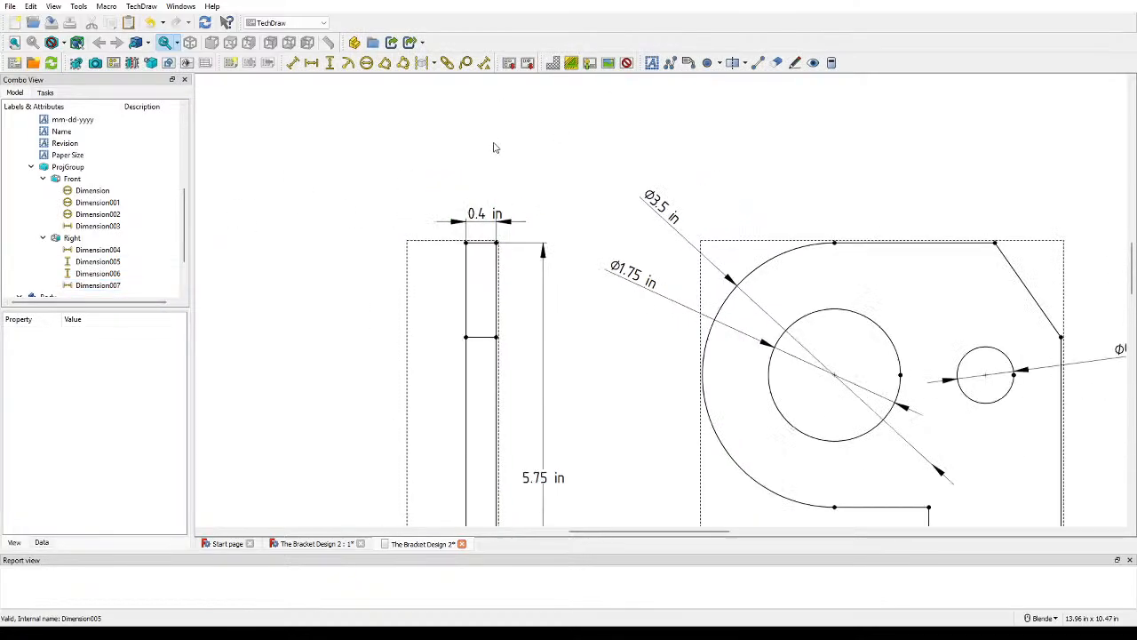
Step: Place a horizontal dimension between the centres of the front view's large and small holes, above the view
{"action": "scroll", "coordinate": [325, 173], "scroll_direction": "down", "scroll_amount": 5}
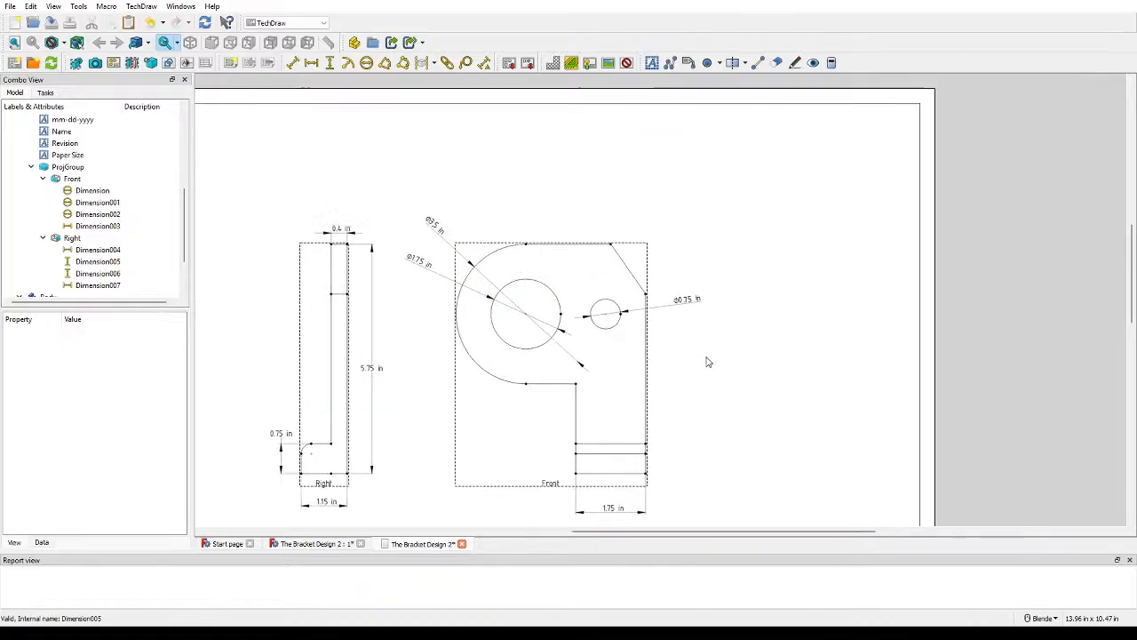
{"action": "scroll", "coordinate": [426, 293], "scroll_direction": "up", "scroll_amount": 4}
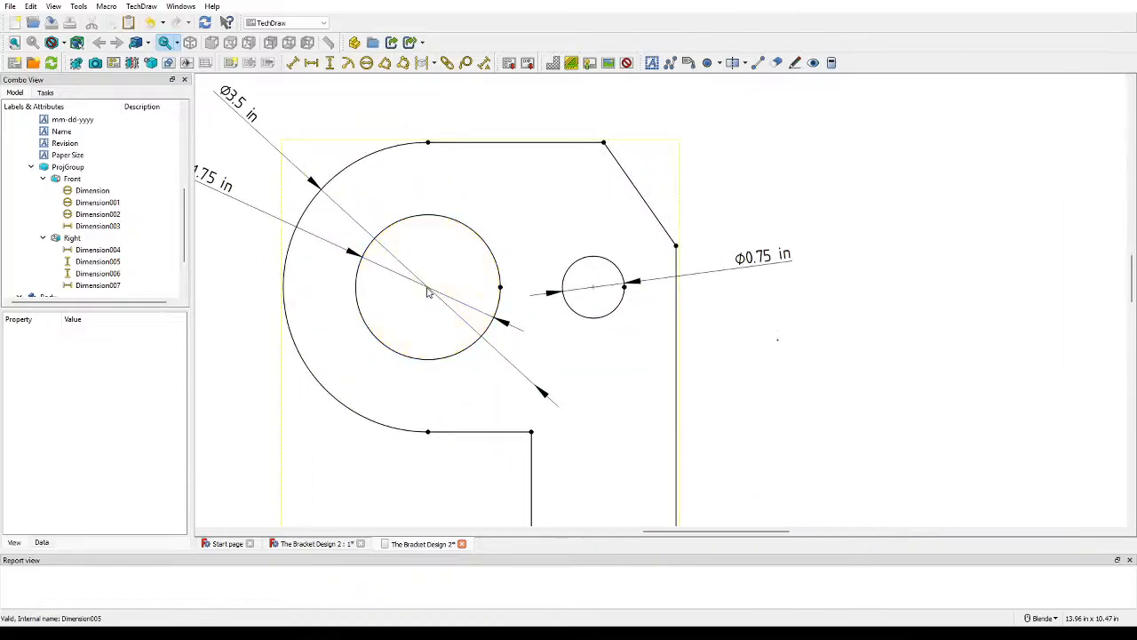
{"action": "left_click", "coordinate": [429, 288]}
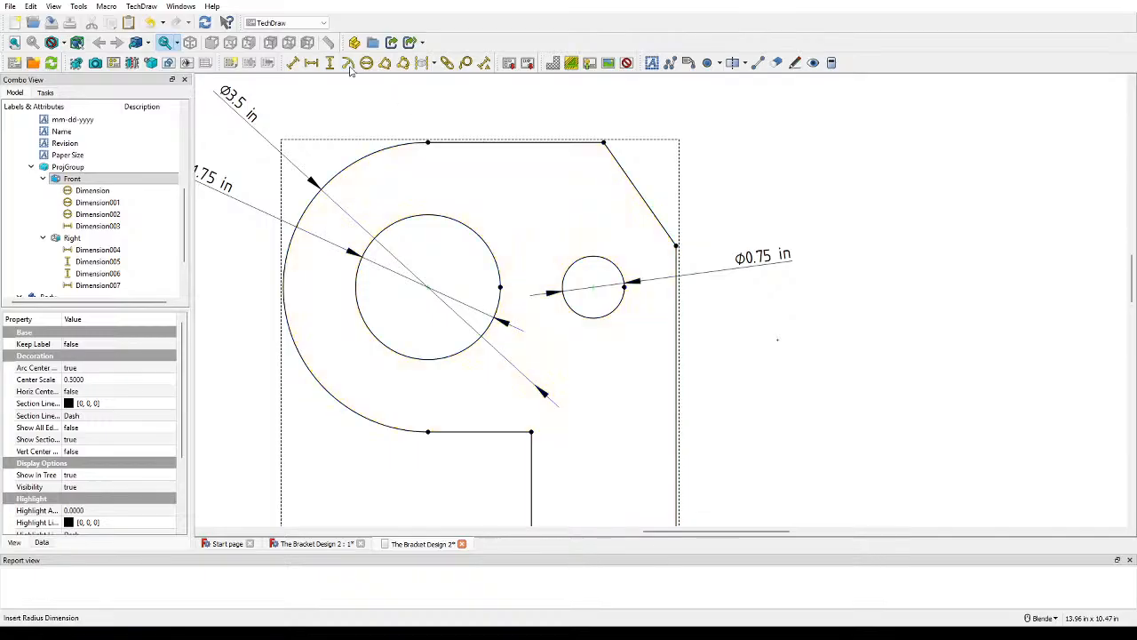
{"action": "left_click", "coordinate": [311, 62]}
{"action": "left_click_drag", "start_coordinate": [496, 124], "coordinate": [497, 104]}
{"action": "middle_click_drag", "start_coordinate": [502, 123], "coordinate": [487, 283], "text": "shift"}
{"action": "left_click_drag", "start_coordinate": [482, 271], "coordinate": [494, 248]}
Step: Set the hole centre distance dimension format to "%.0f in"
{"action": "double_click", "coordinate": [495, 249]}
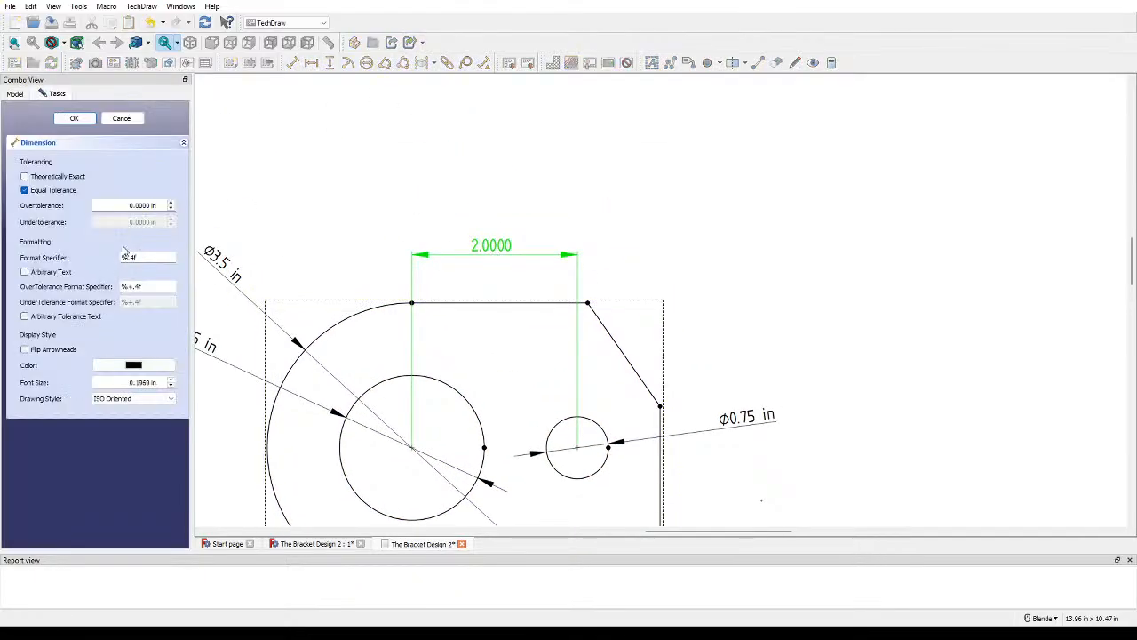
{"action": "key", "text": "BackSpace"}
{"action": "type", "text": "0f in"}
{"action": "key", "text": "Return"}
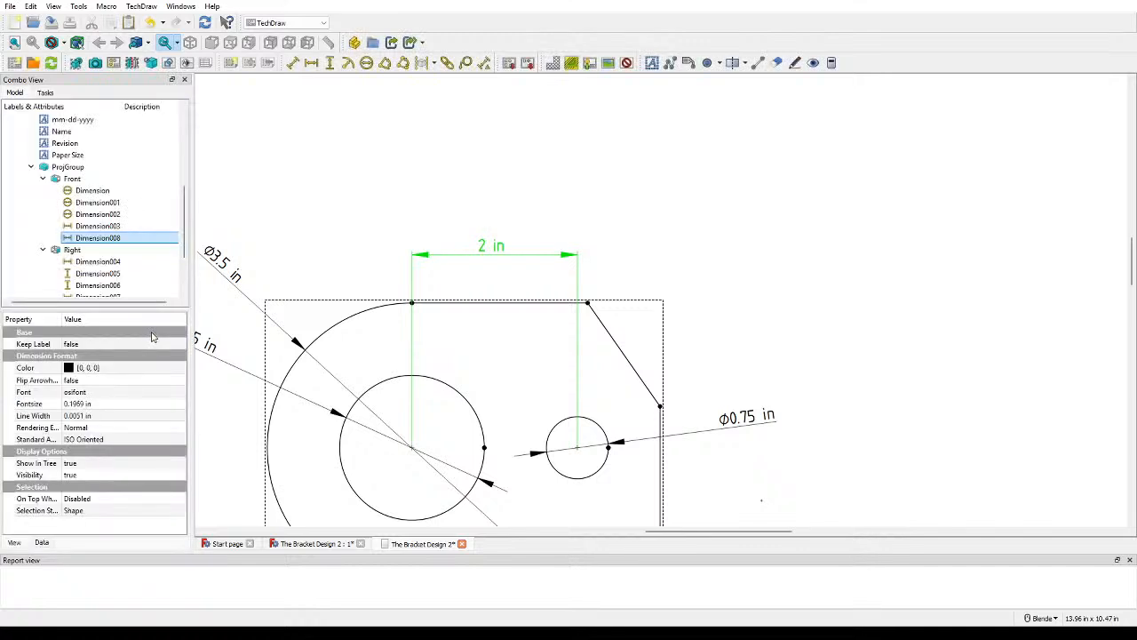
{"action": "left_click", "coordinate": [591, 179]}
{"action": "scroll", "coordinate": [584, 184], "scroll_direction": "down", "scroll_amount": 3}
{"action": "middle_click_drag", "start_coordinate": [573, 173], "coordinate": [652, 126]}
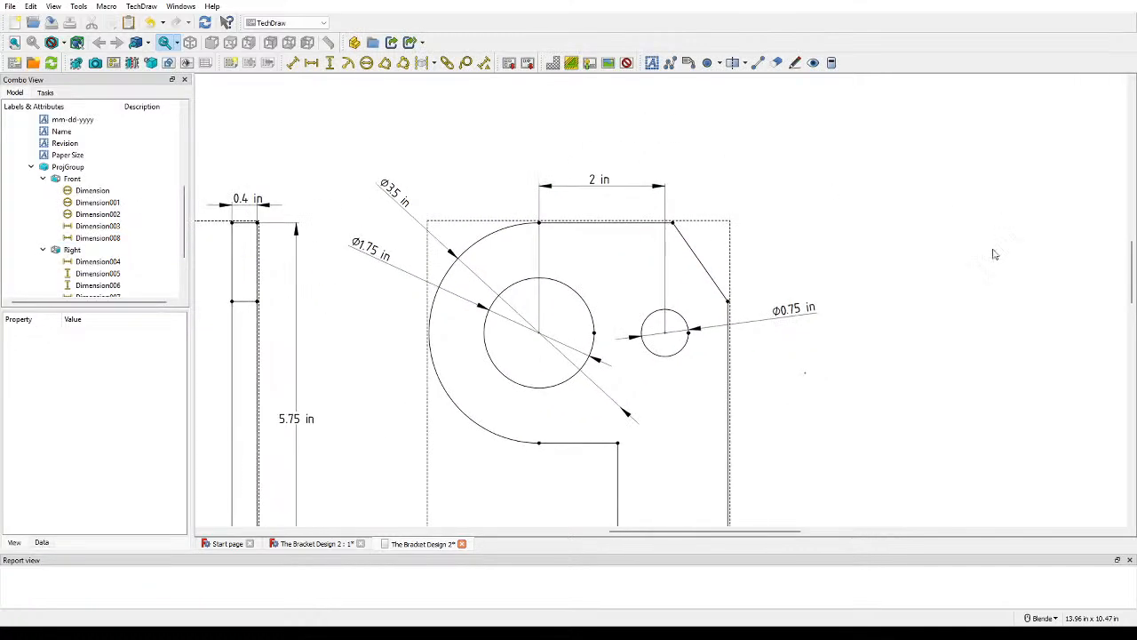
{"action": "scroll", "coordinate": [1013, 391], "scroll_direction": "down", "scroll_amount": 1}
{"action": "middle_click_drag", "start_coordinate": [1008, 427], "coordinate": [814, 254]}
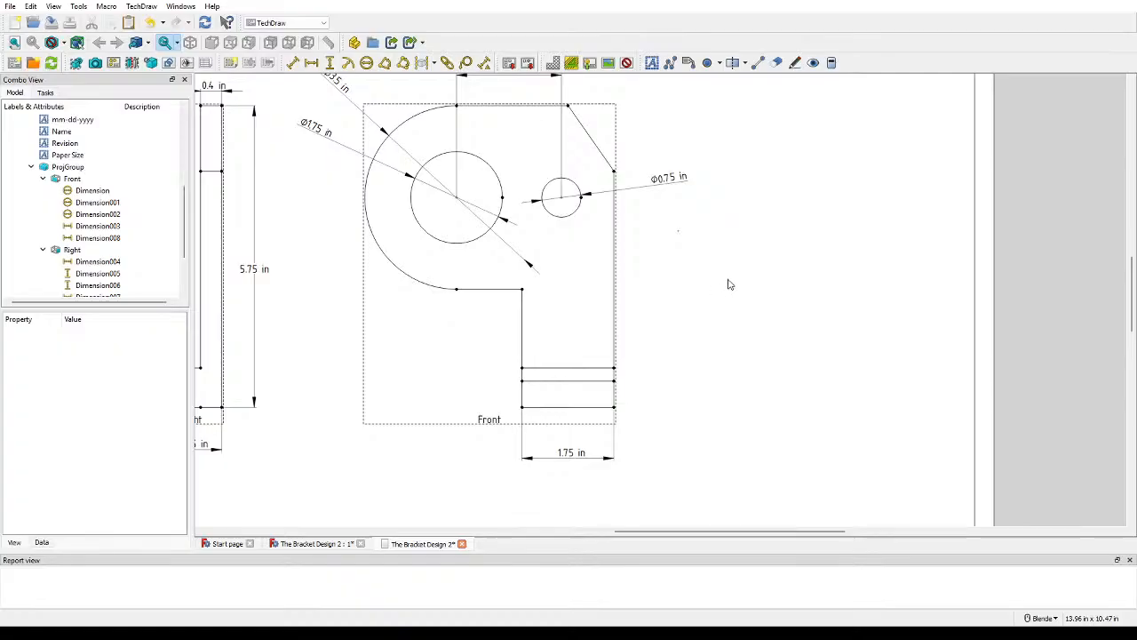
{"action": "middle_click_drag", "start_coordinate": [728, 284], "coordinate": [723, 347]}
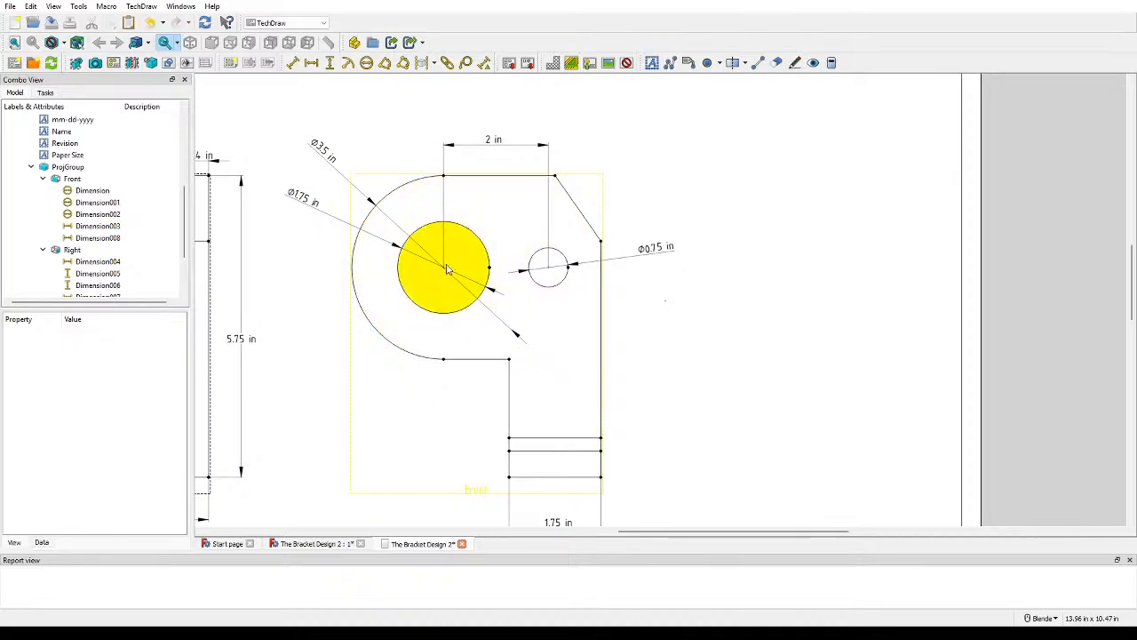
Step: Place a horizontal dimension from the front view's large hole centre to the lower corner of its angled edge, above the hole centre distance
{"action": "left_click", "coordinate": [576, 255]}
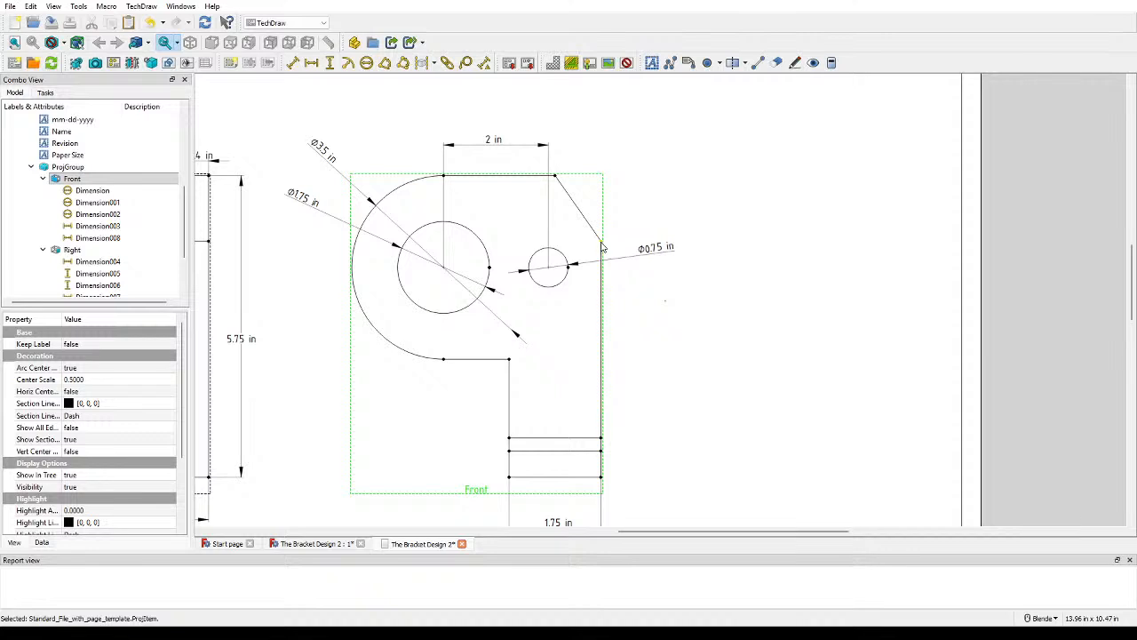
{"action": "left_click", "coordinate": [601, 241]}
{"action": "left_click", "coordinate": [447, 274]}
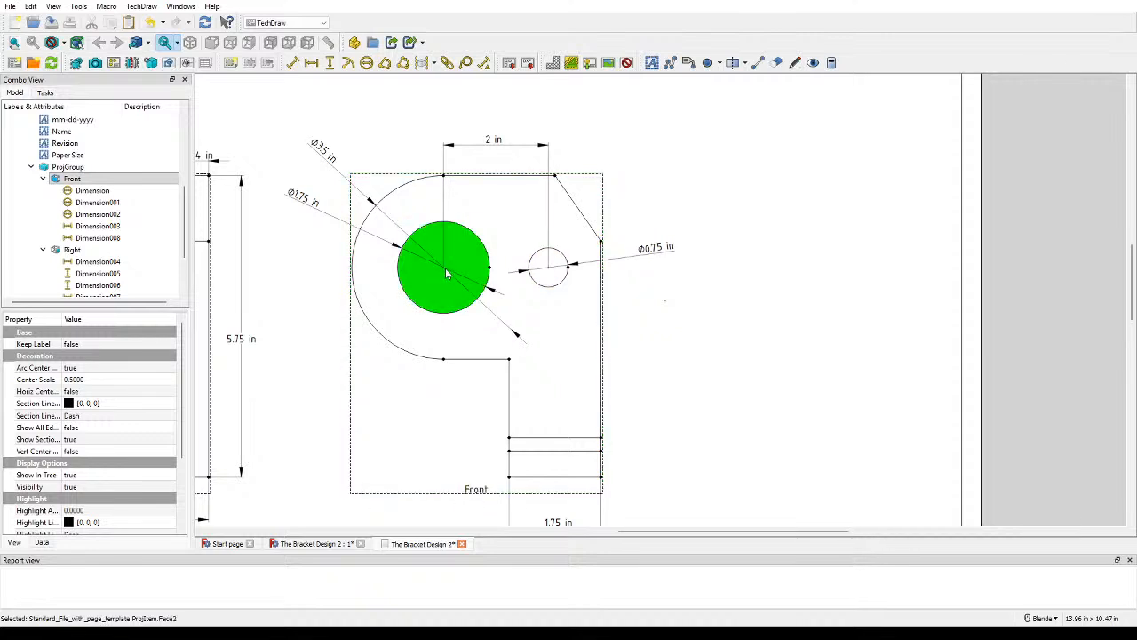
{"action": "scroll", "coordinate": [437, 282], "scroll_direction": "up", "scroll_amount": 2}
{"action": "left_click", "coordinate": [675, 229]}
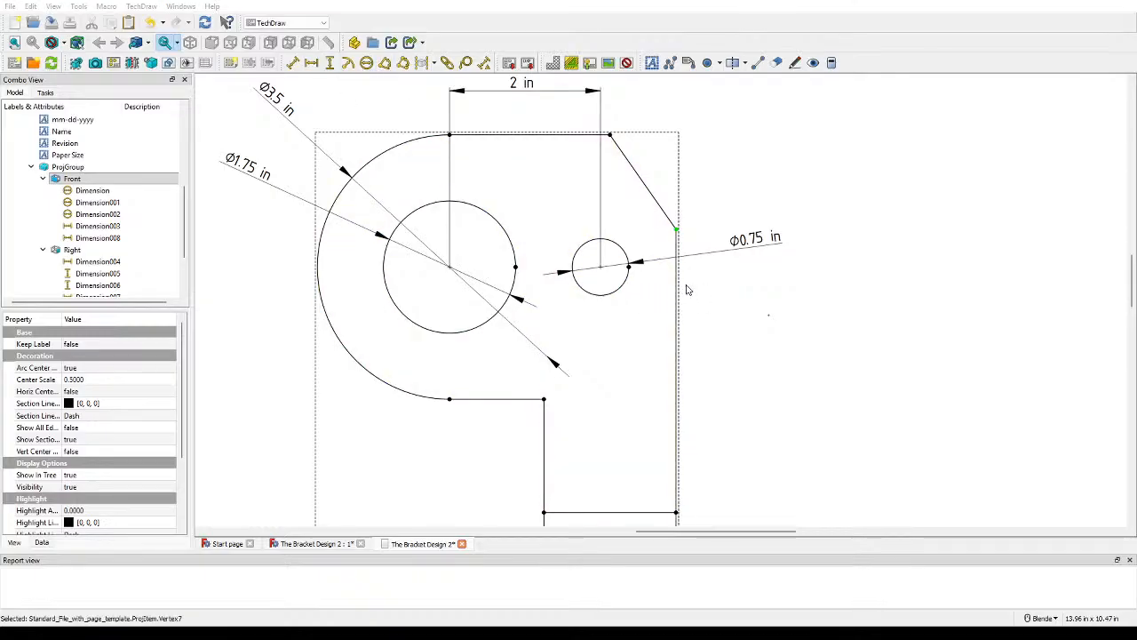
{"action": "scroll", "coordinate": [466, 272], "scroll_direction": "up", "scroll_amount": 3}
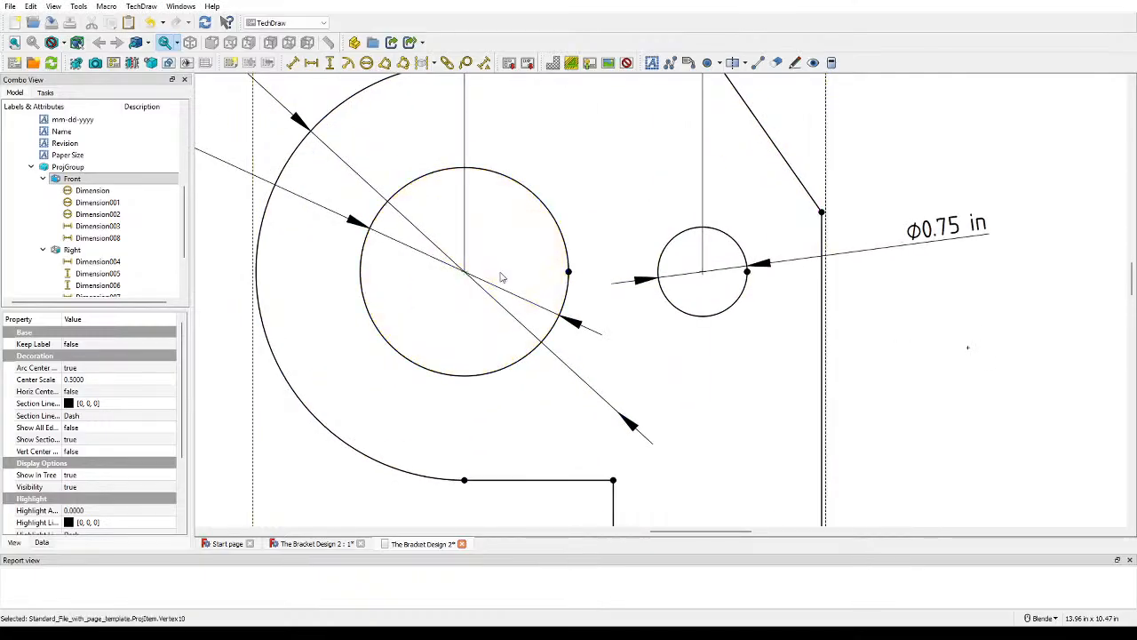
{"action": "left_click", "coordinate": [821, 213]}
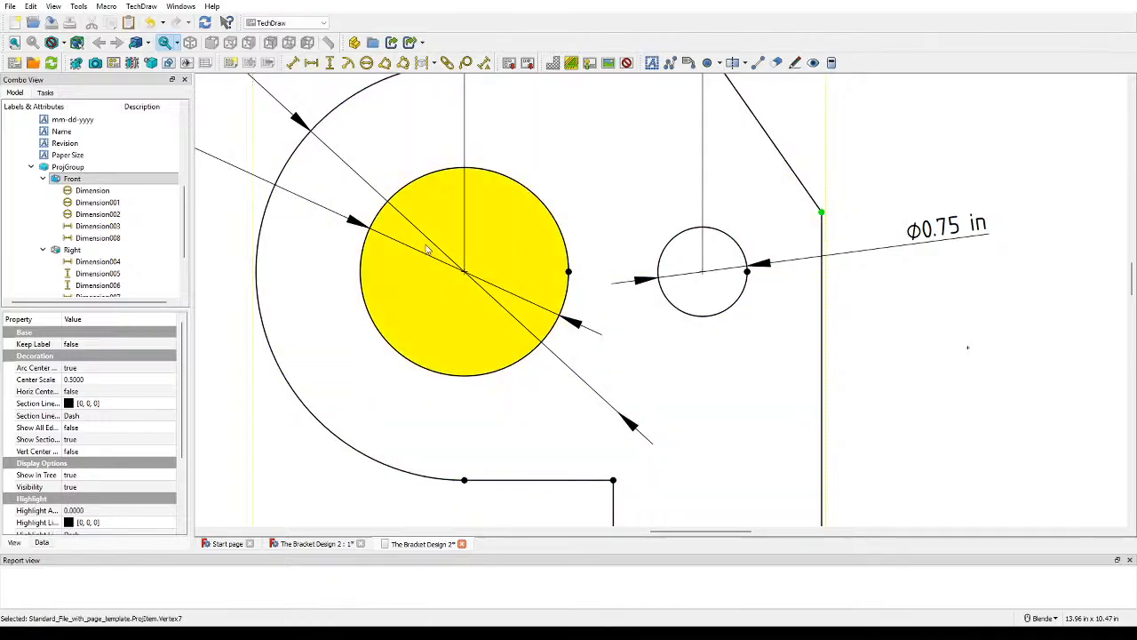
{"action": "left_click", "coordinate": [465, 276]}
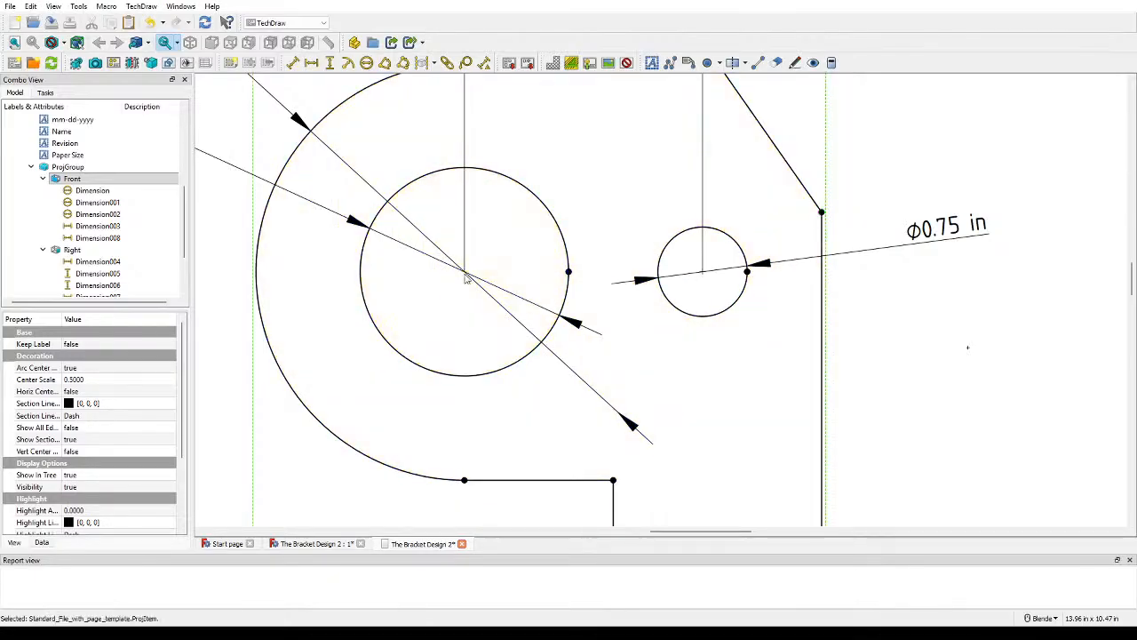
{"action": "left_click", "coordinate": [821, 214]}
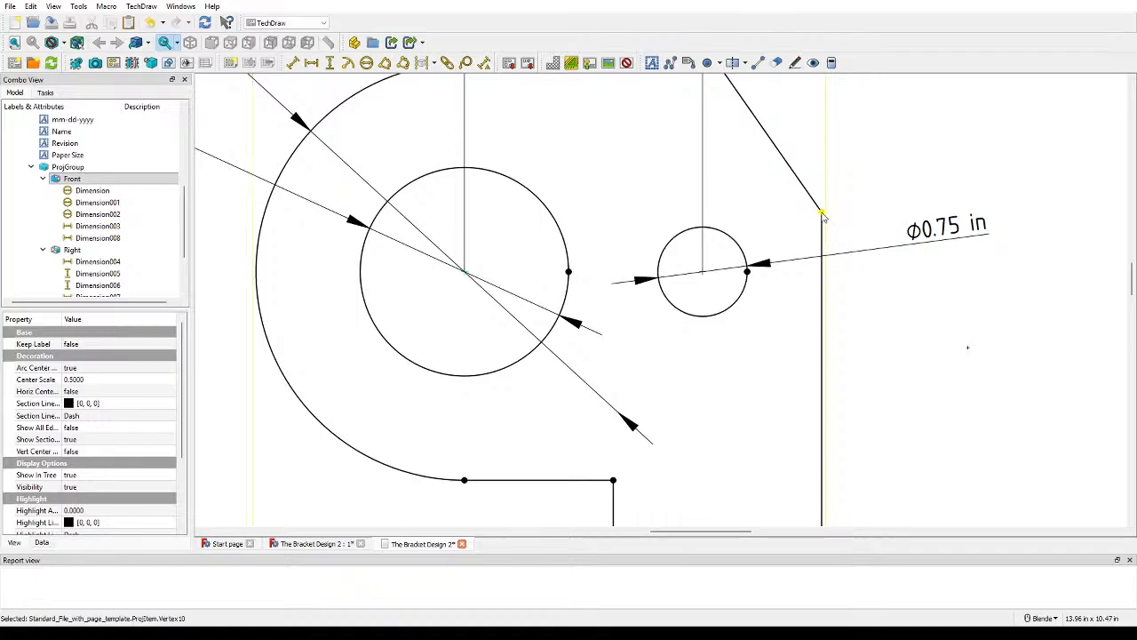
{"action": "left_click", "coordinate": [311, 63]}
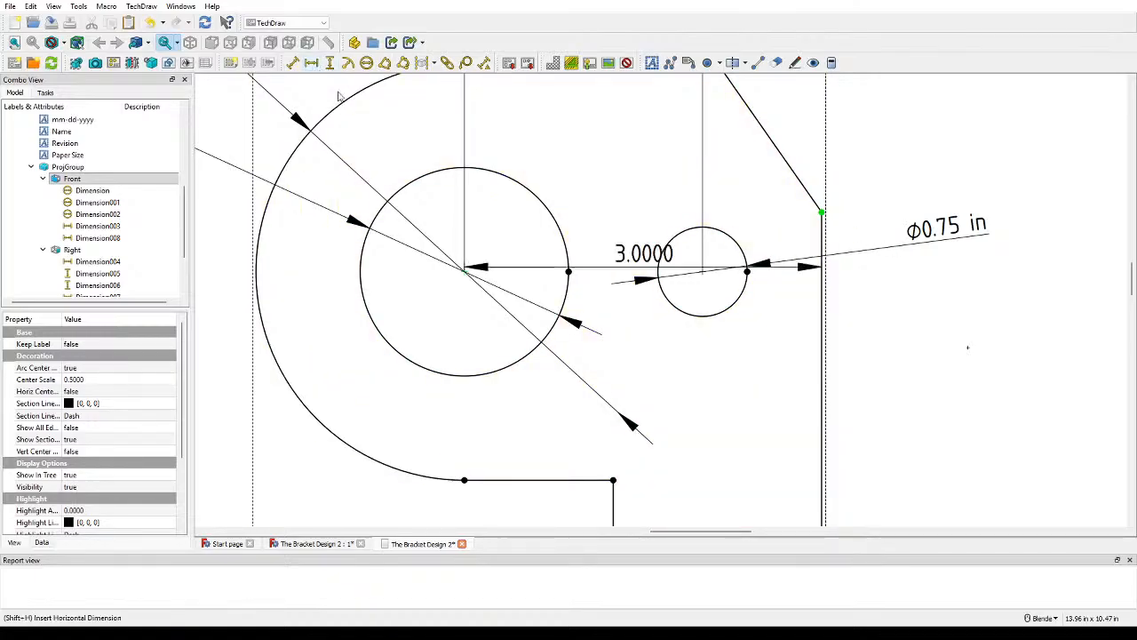
{"action": "scroll", "coordinate": [590, 351], "scroll_direction": "down", "scroll_amount": 5}
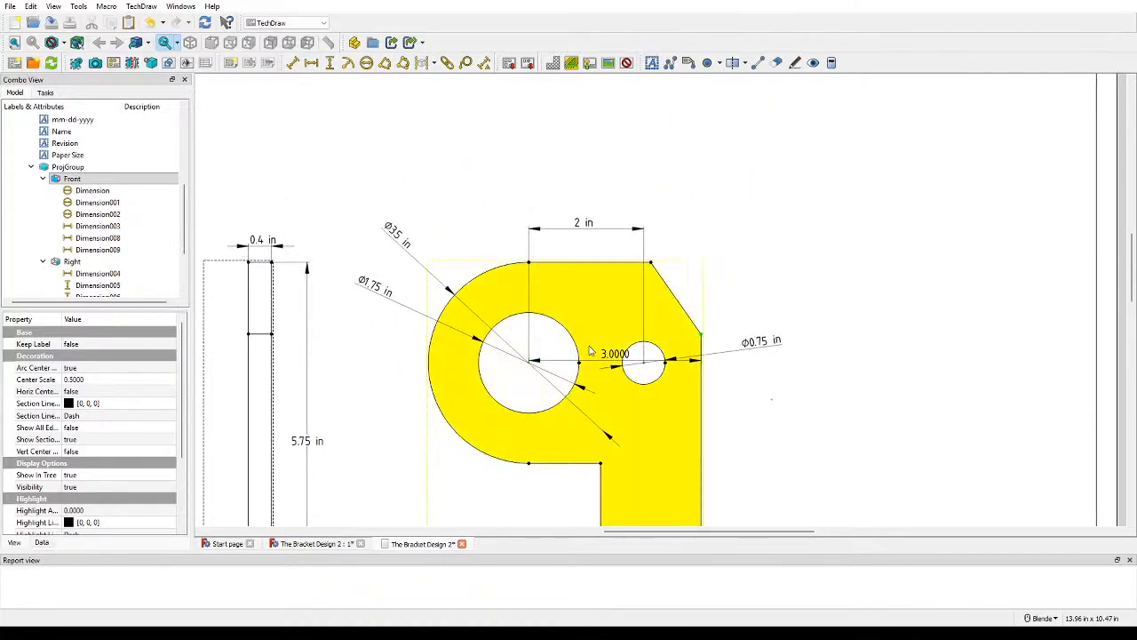
{"action": "left_click_drag", "start_coordinate": [590, 351], "coordinate": [603, 192]}
Step: Set the format of the dimension from the large hole centre to the outer edge to "%.0f in"
{"action": "double_click", "coordinate": [602, 190]}
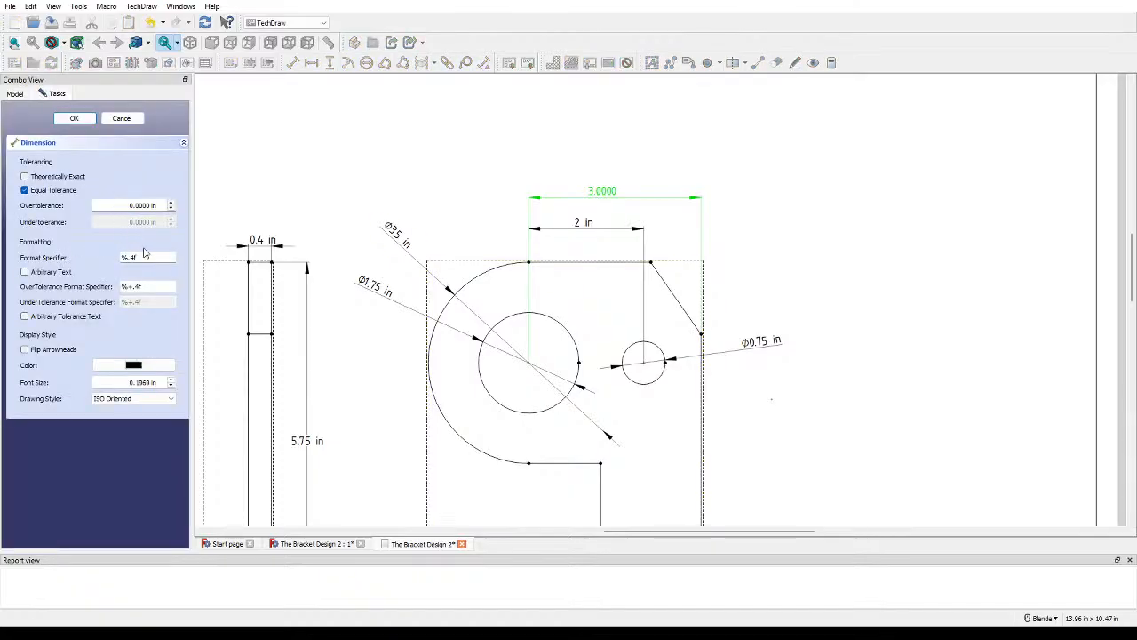
{"action": "key", "text": "BackSpace"}
{"action": "type", "text": "2"}
{"action": "key", "text": "BackSpace"}
{"action": "type", "text": "0f in"}
{"action": "left_click", "coordinate": [74, 118]}
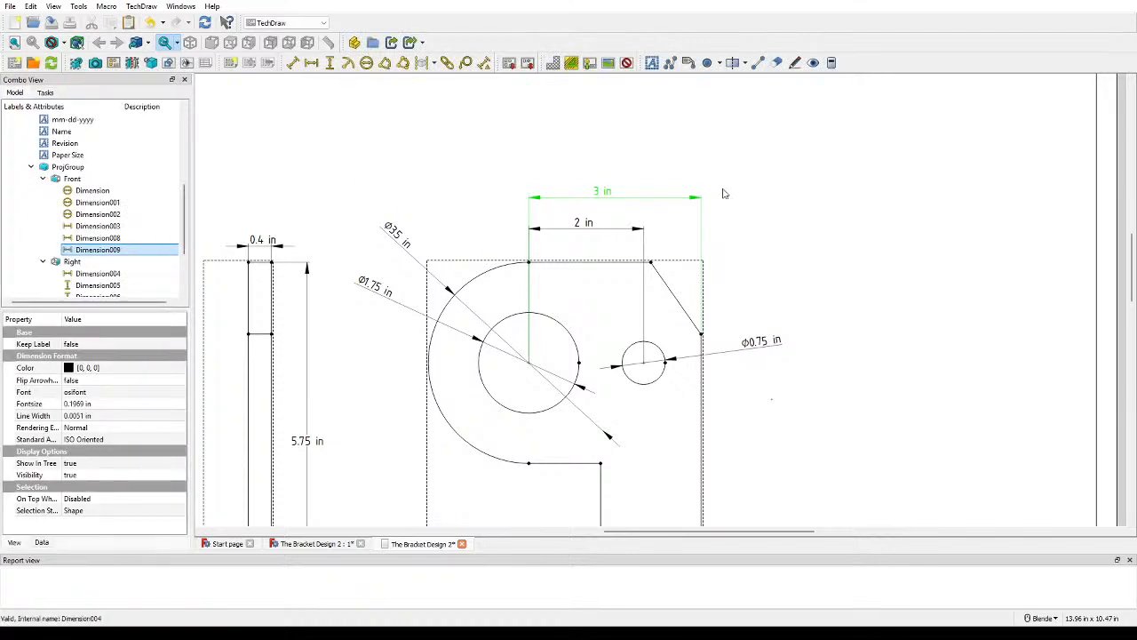
{"action": "left_click", "coordinate": [880, 238]}
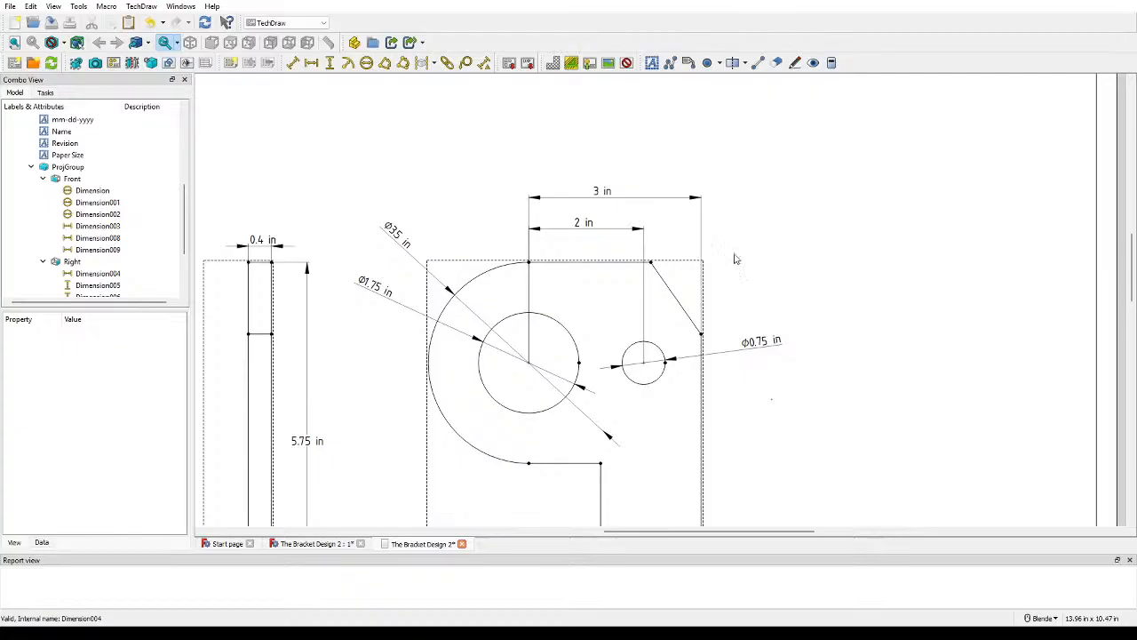
Step: Move the small hole's diameter label closer to the hole, just outside the front view's vertical edge
{"action": "middle_click_drag", "start_coordinate": [746, 322], "coordinate": [753, 216]}
{"action": "middle_click_drag", "start_coordinate": [859, 343], "coordinate": [824, 381]}
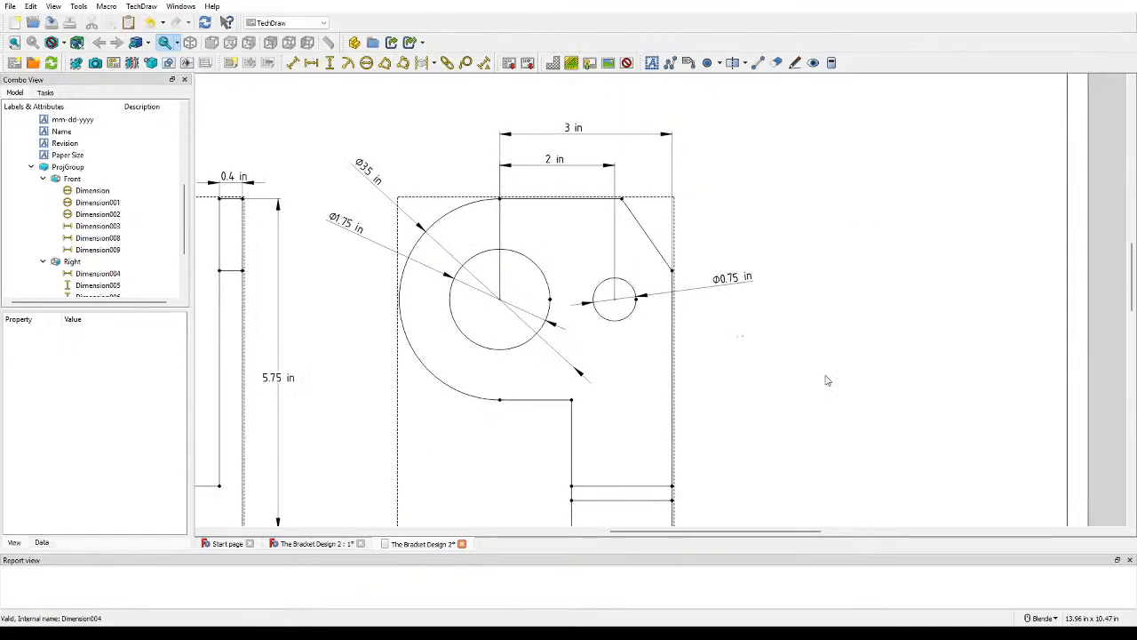
{"action": "scroll", "coordinate": [826, 380], "scroll_direction": "down", "scroll_amount": 2}
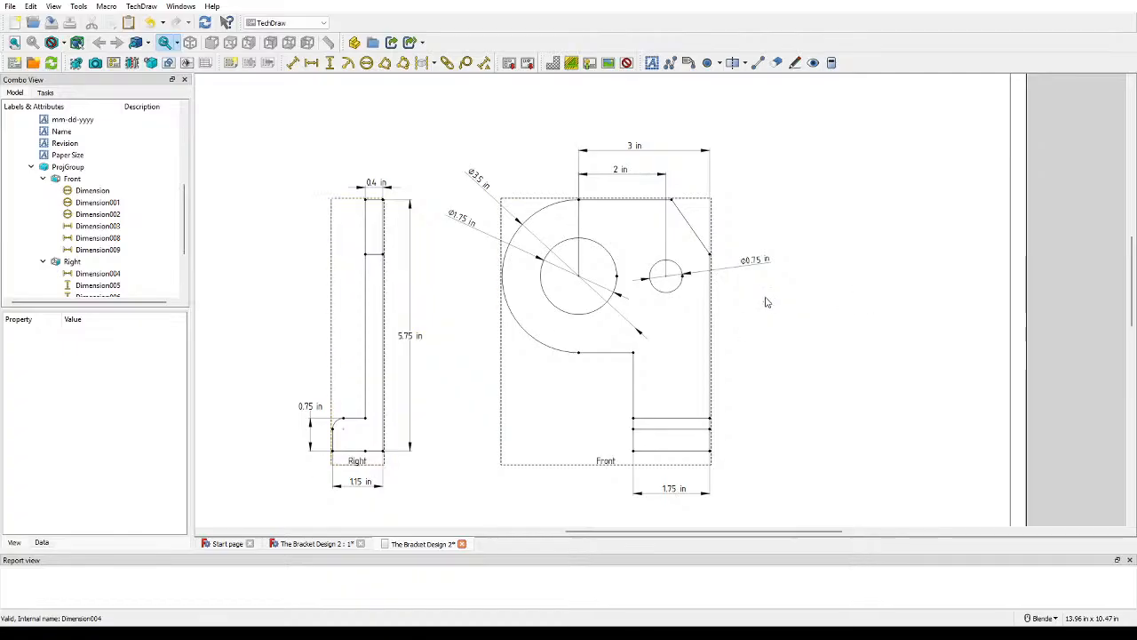
{"action": "scroll", "coordinate": [765, 300], "scroll_direction": "up", "scroll_amount": 2}
{"action": "middle_click_drag", "start_coordinate": [858, 175], "coordinate": [774, 236], "text": "shift"}
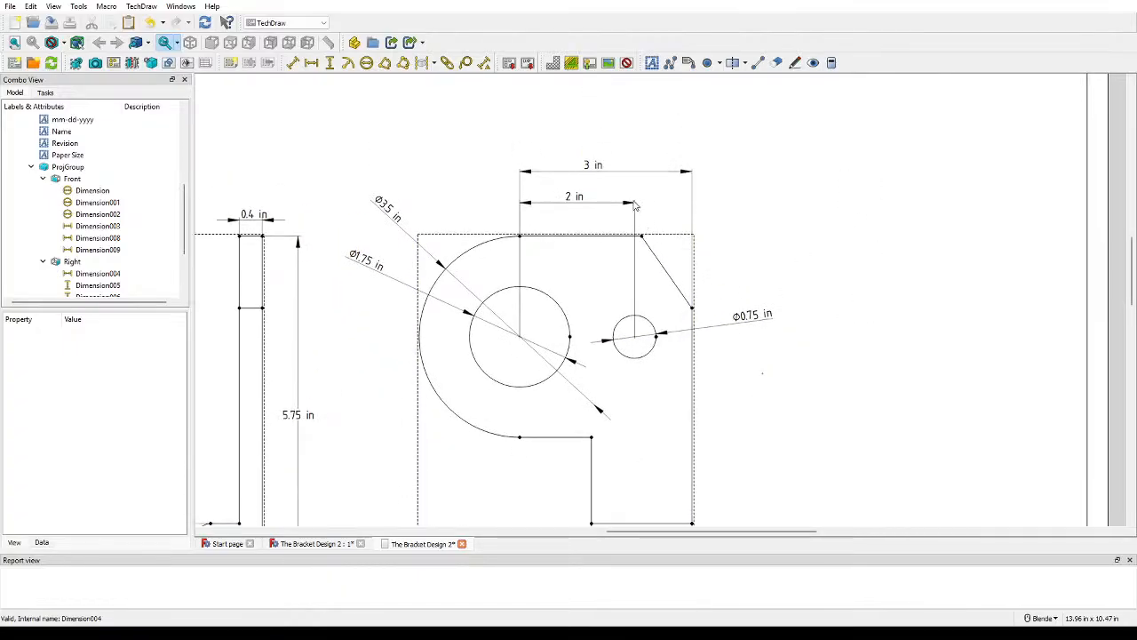
{"action": "left_click", "coordinate": [693, 311]}
{"action": "middle_click_drag", "start_coordinate": [795, 347], "coordinate": [767, 258], "text": "shift"}
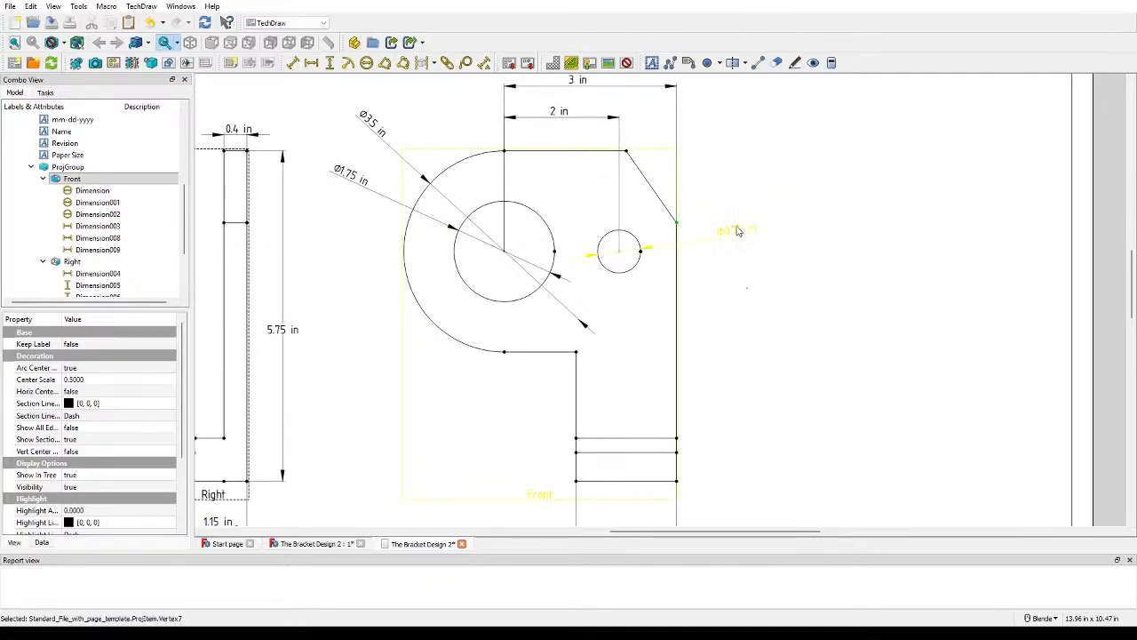
{"action": "left_click", "coordinate": [724, 239]}
{"action": "left_click_drag", "start_coordinate": [724, 239], "coordinate": [698, 241]}
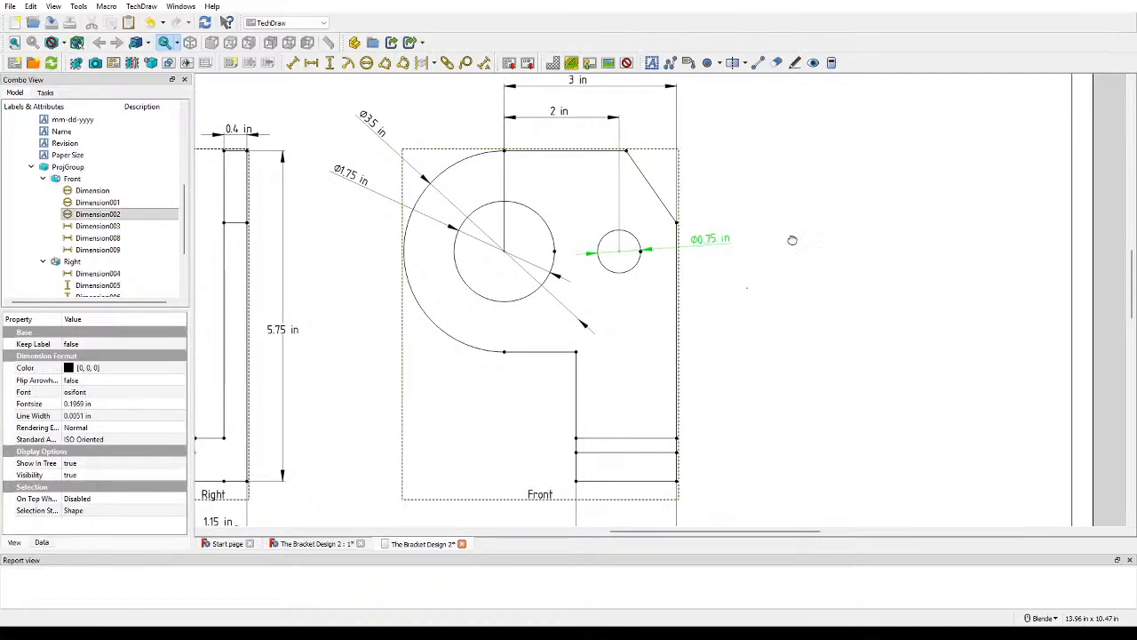
{"action": "left_click", "coordinate": [794, 240]}
Step: Place a vertical dimension along the front view's long outer edge, from the angled edge's lower corner to the base, clear of the view
{"action": "left_click", "coordinate": [676, 223]}
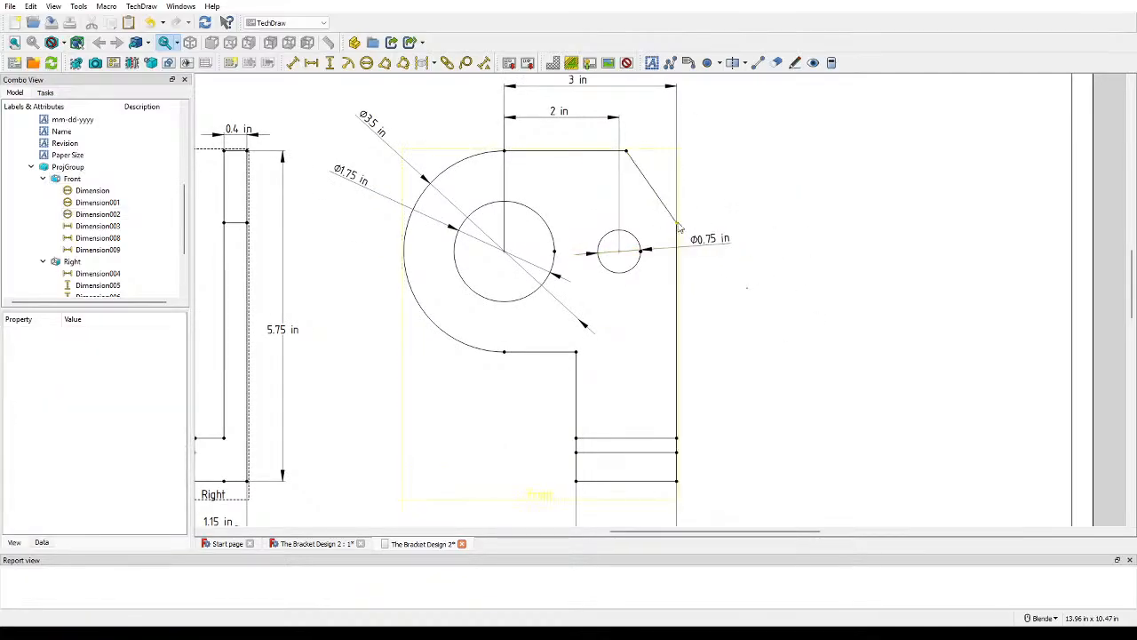
{"action": "left_click", "coordinate": [677, 483], "text": "ctrl"}
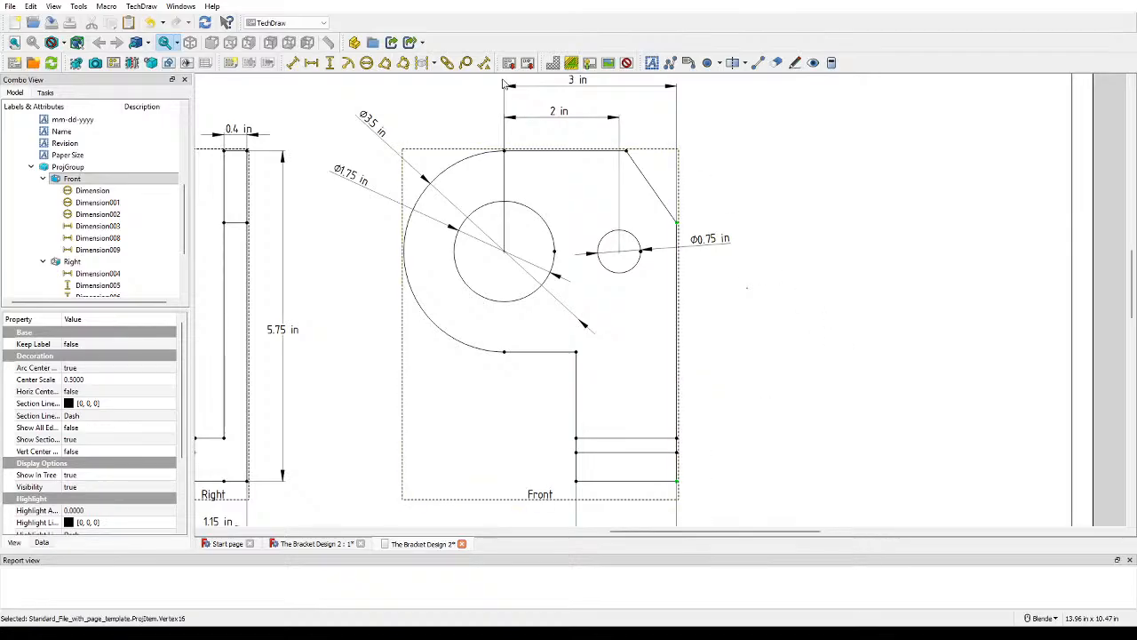
{"action": "left_click", "coordinate": [330, 63]}
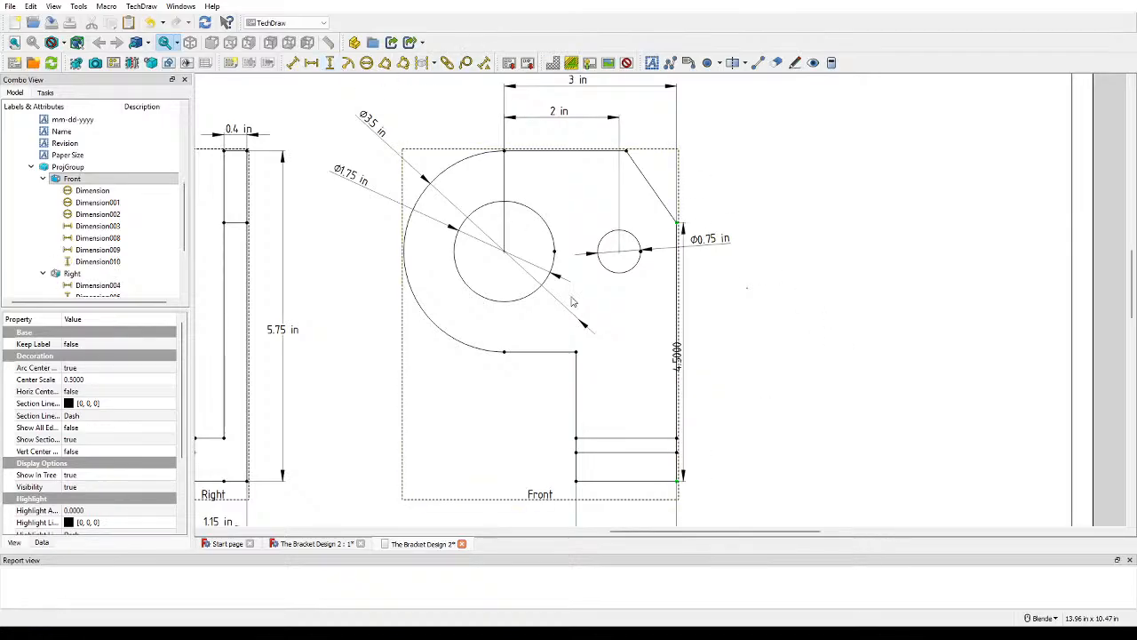
{"action": "left_click_drag", "start_coordinate": [676, 355], "coordinate": [744, 353]}
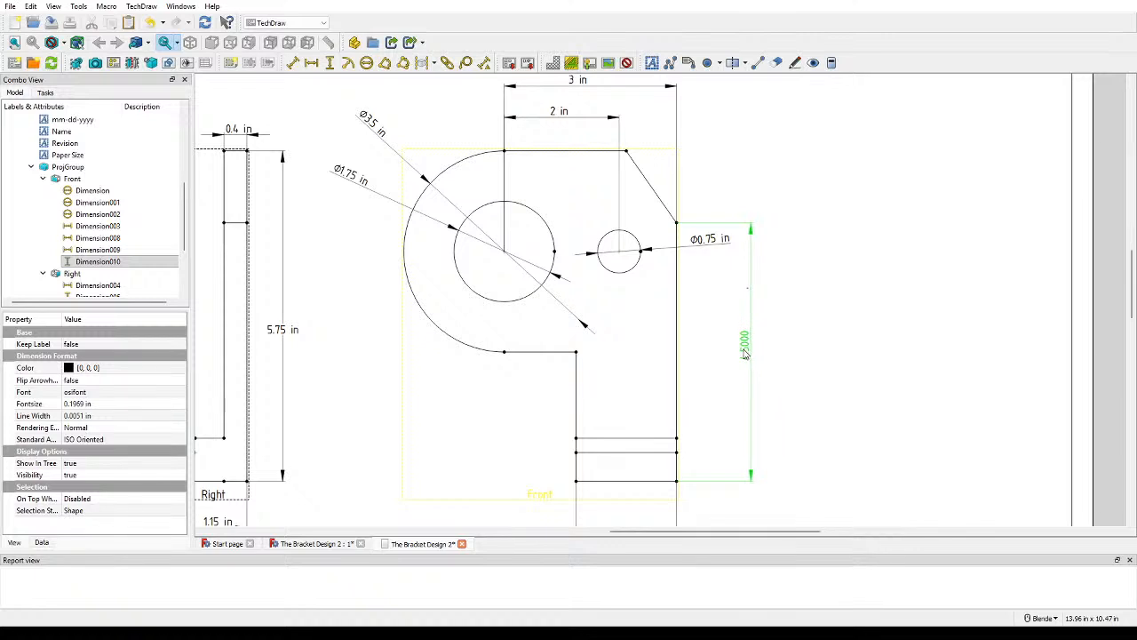
Step: Set the outer edge's vertical dimension format to "%.1f in"
{"action": "double_click", "coordinate": [744, 353]}
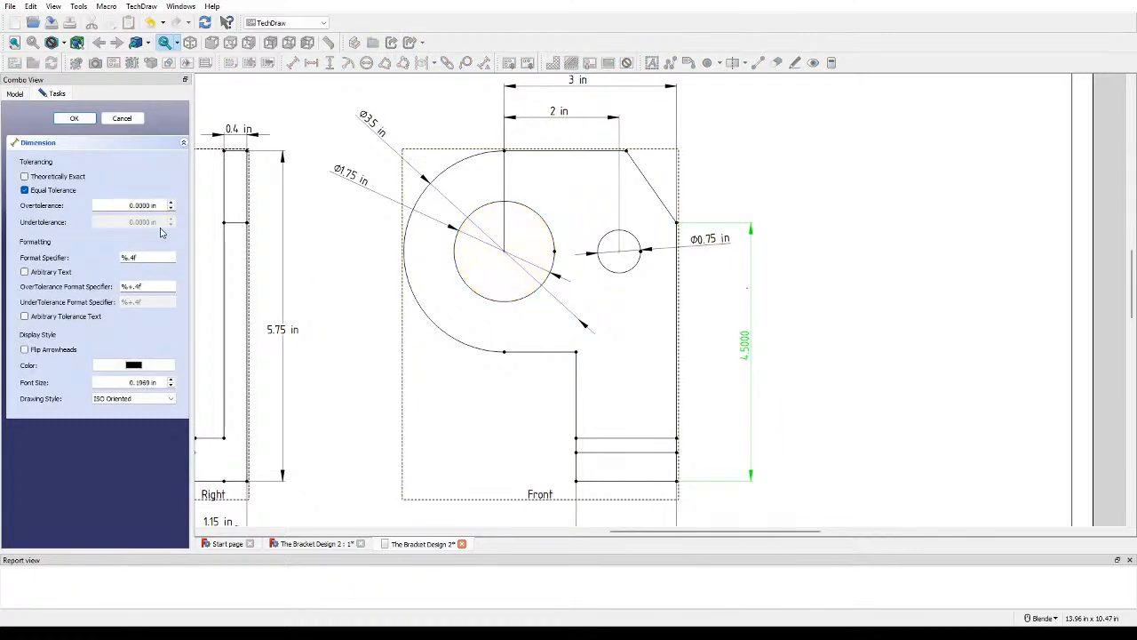
{"action": "left_click", "coordinate": [137, 255]}
{"action": "key", "text": "BackSpace"}
{"action": "key", "text": "BackSpace"}
{"action": "type", "text": "2f"}
{"action": "key", "text": "BackSpace"}
{"action": "key", "text": "BackSpace"}
{"action": "type", "text": "1f in"}
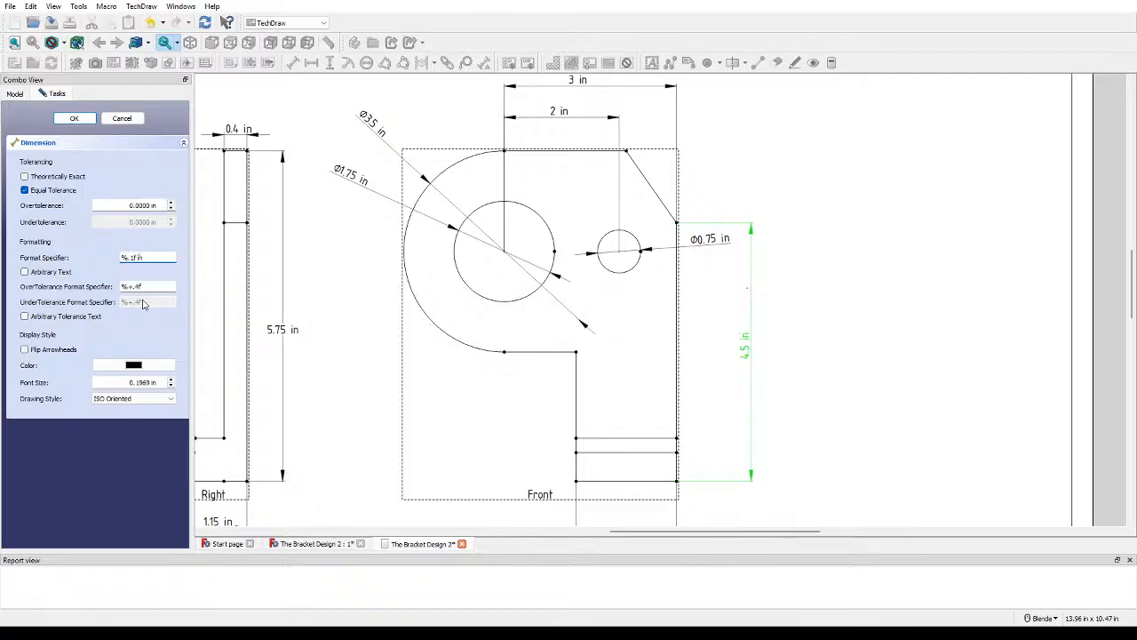
Step: Set the outer edge's vertical dimension to the ASME Inlined drawing style and apply the changes
{"action": "left_click", "coordinate": [157, 398]}
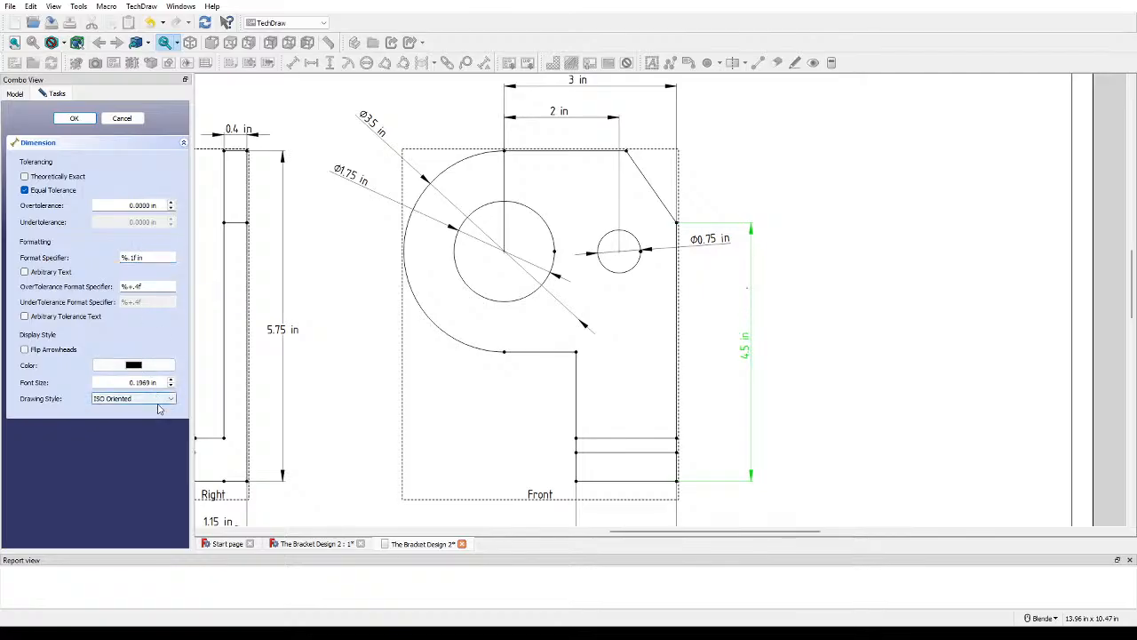
{"action": "left_click", "coordinate": [159, 423]}
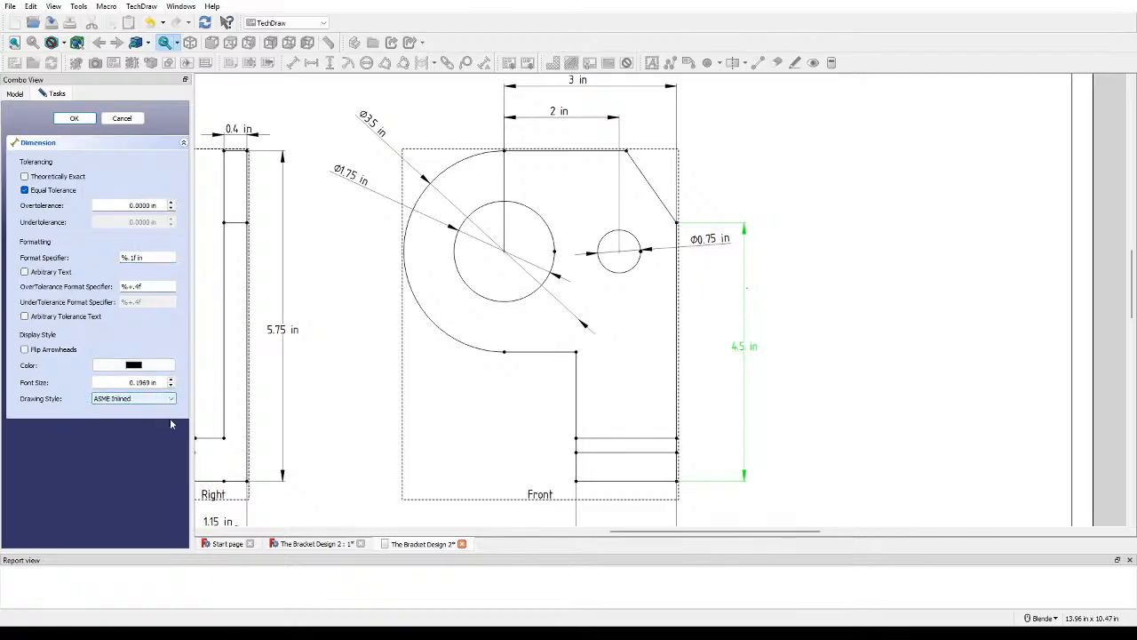
{"action": "left_click", "coordinate": [831, 329]}
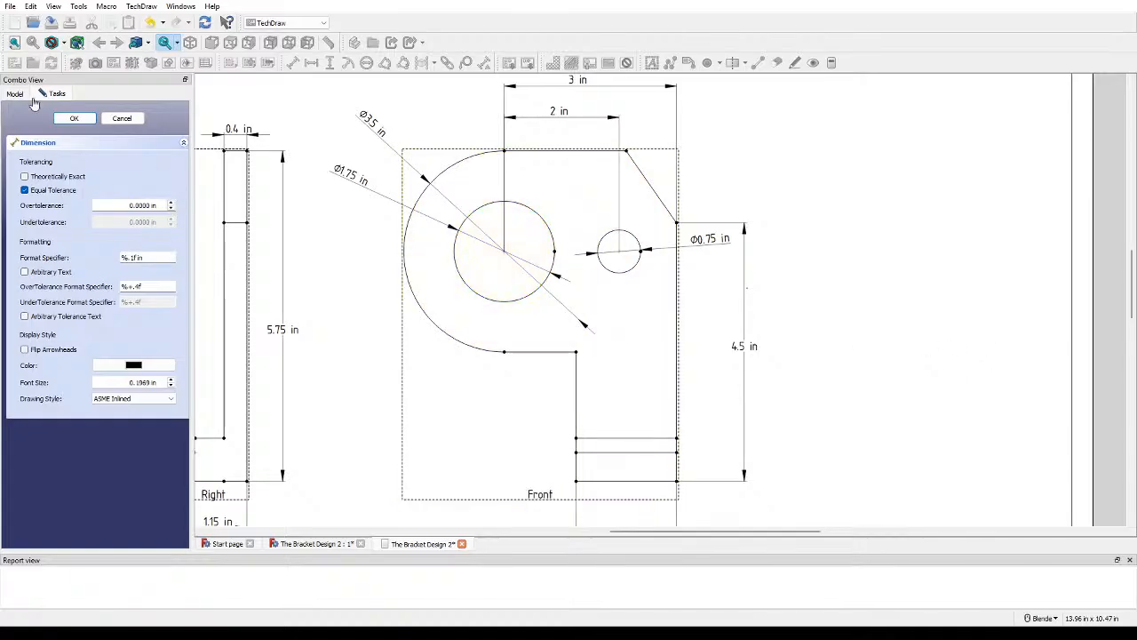
{"action": "left_click", "coordinate": [84, 119]}
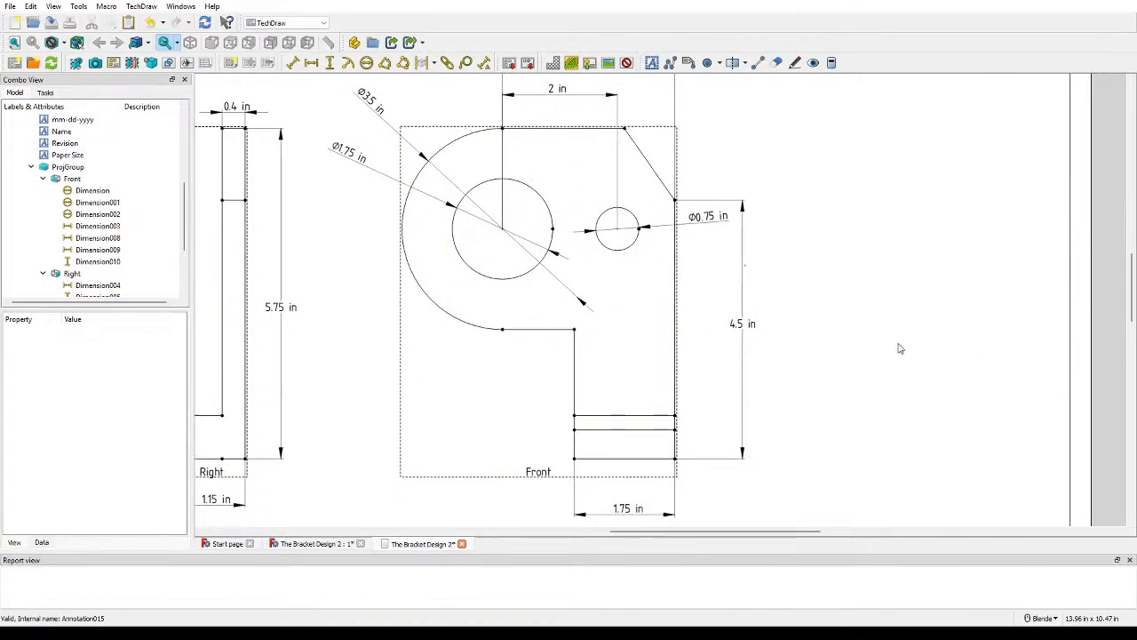
Step: Try the NoLine section line style on the front view and set it back to Dash
{"action": "scroll", "coordinate": [900, 348], "scroll_direction": "down", "scroll_amount": 2}
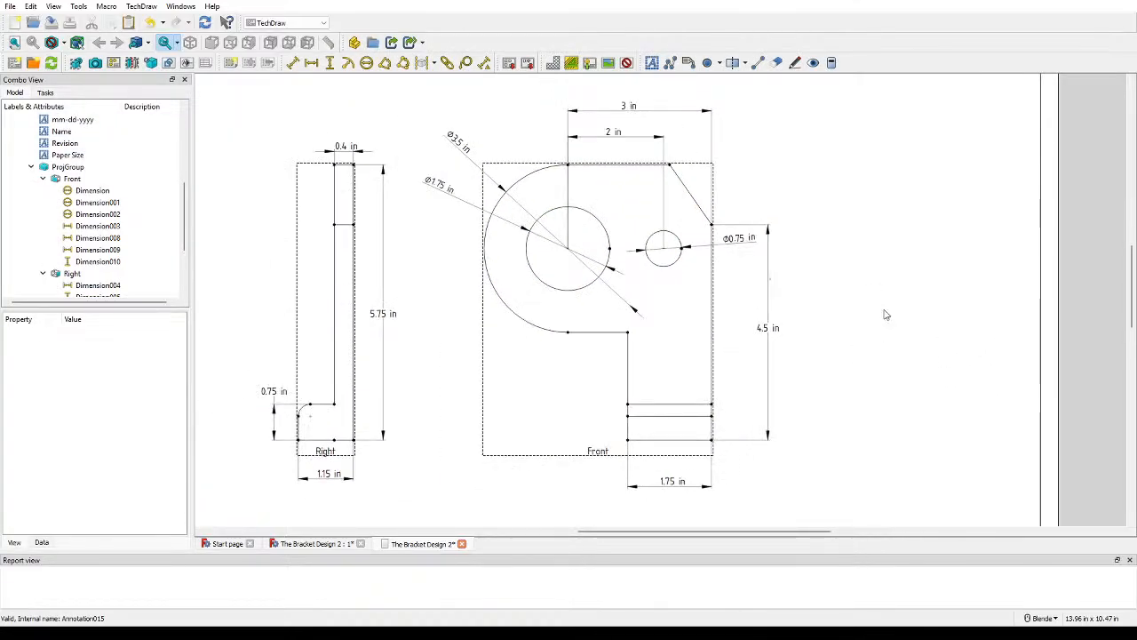
{"action": "left_click", "coordinate": [502, 435]}
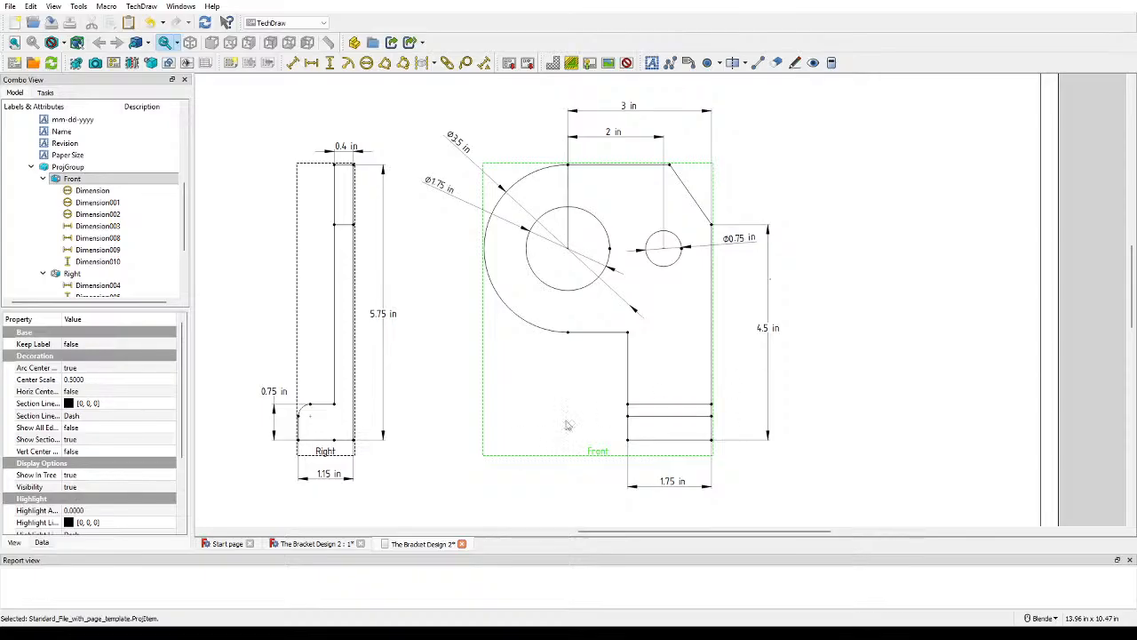
{"action": "left_click", "coordinate": [91, 419]}
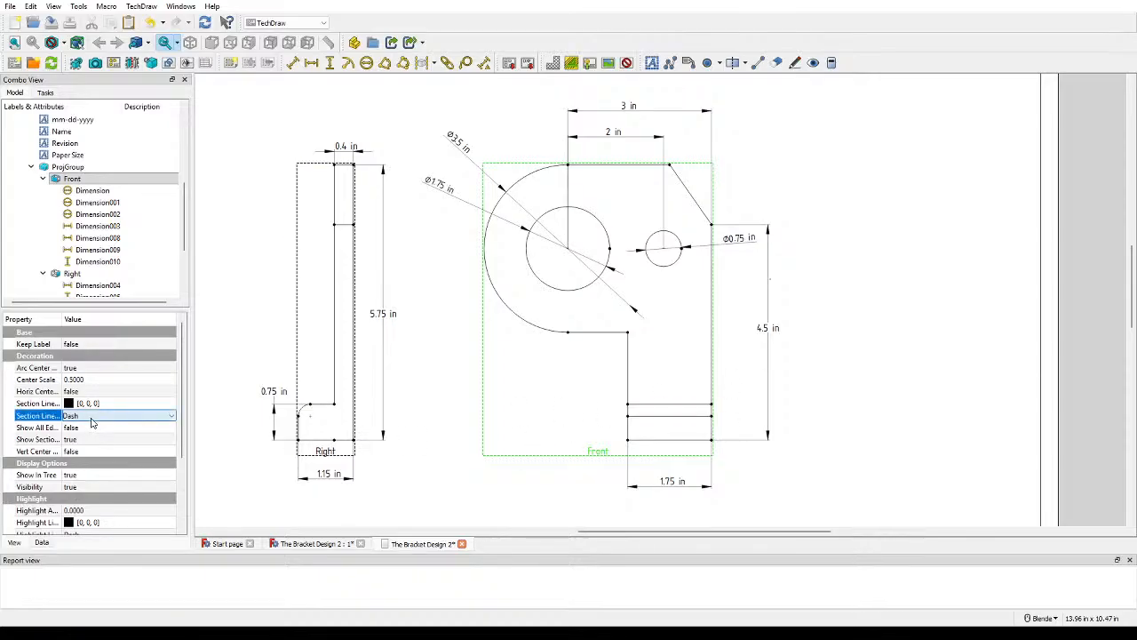
{"action": "left_click", "coordinate": [435, 470]}
{"action": "left_click", "coordinate": [595, 441]}
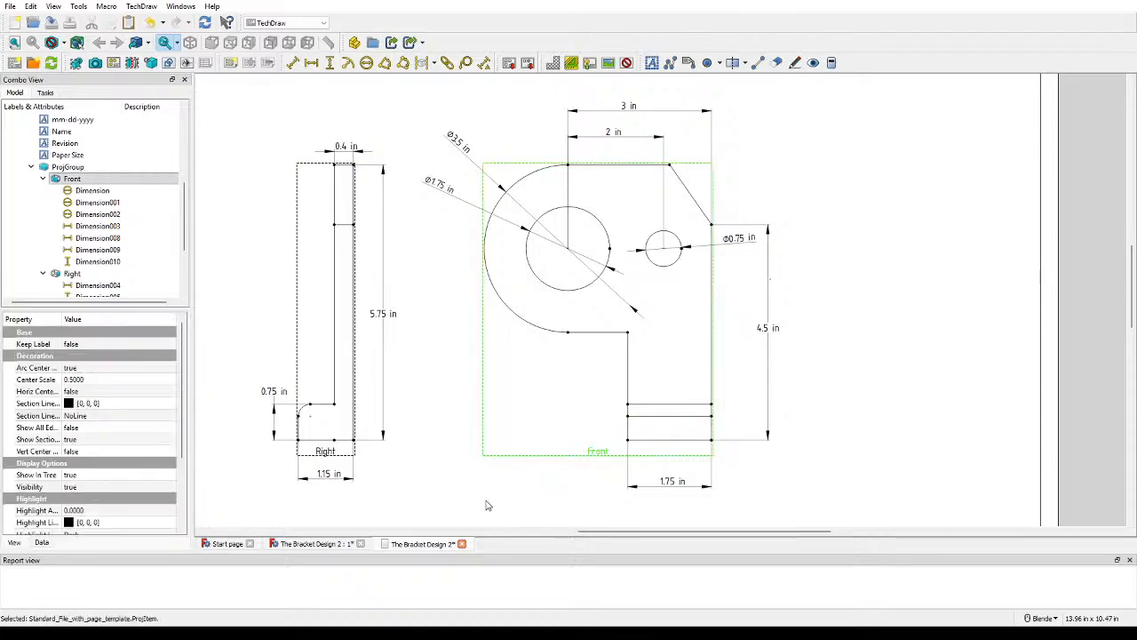
{"action": "left_click", "coordinate": [106, 416]}
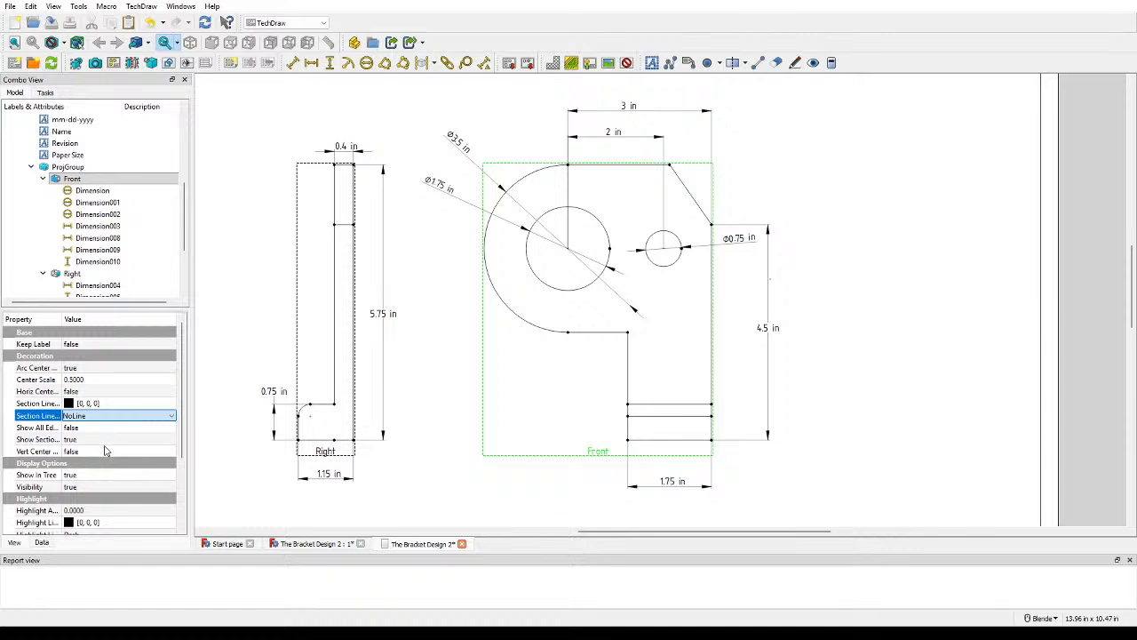
{"action": "left_click", "coordinate": [478, 449]}
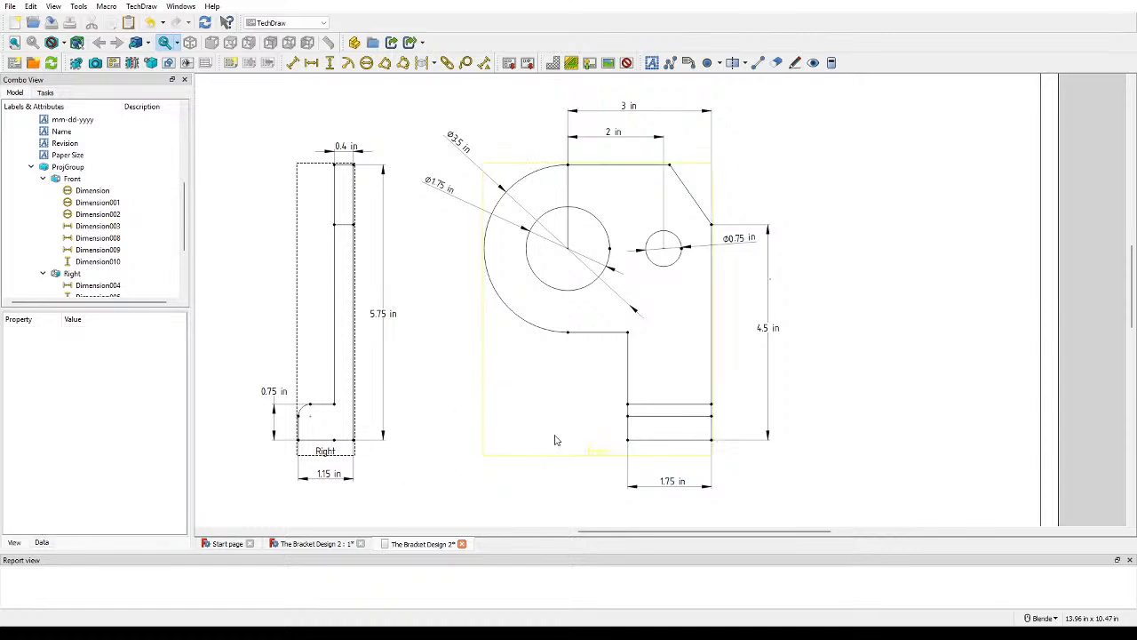
{"action": "left_click", "coordinate": [554, 440]}
{"action": "scroll", "coordinate": [126, 449], "scroll_direction": "down", "scroll_amount": 2}
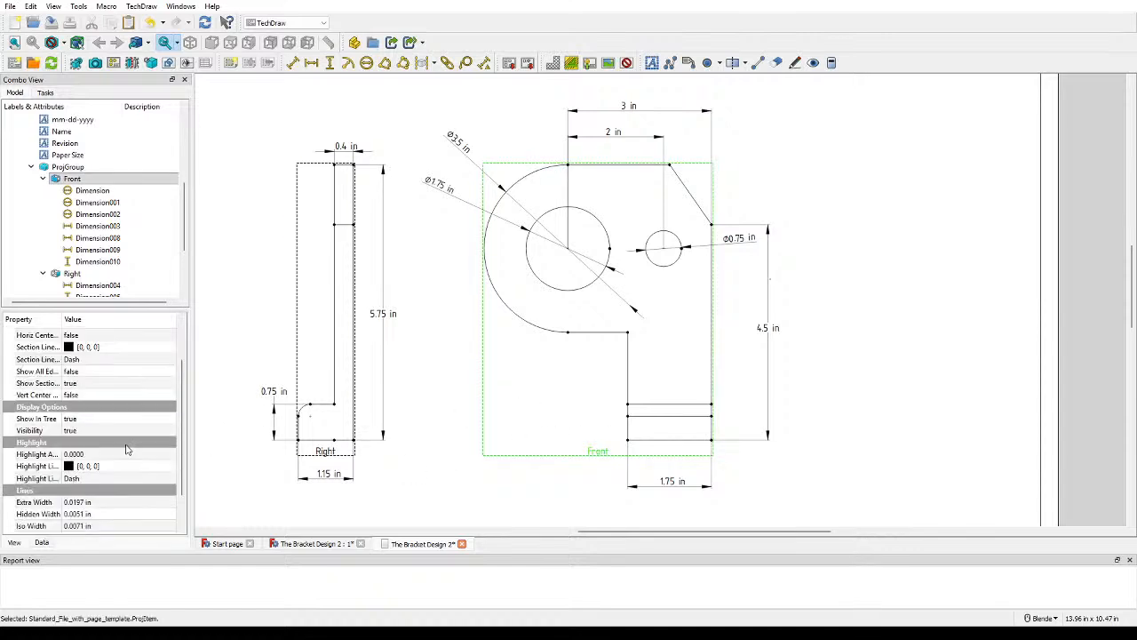
{"action": "left_click", "coordinate": [120, 430]}
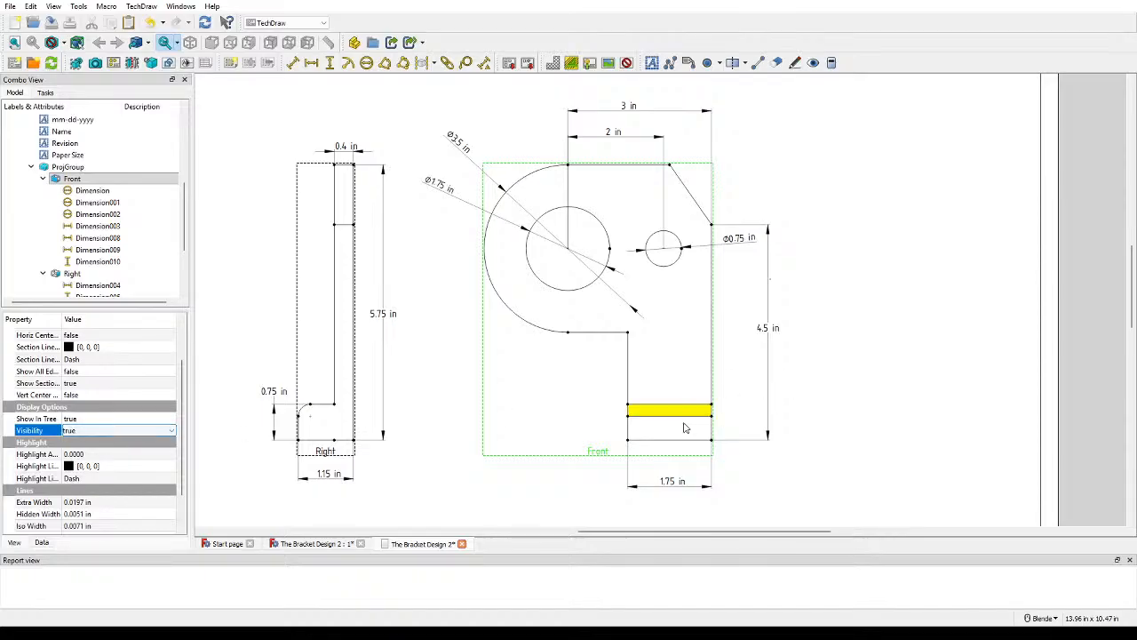
{"action": "scroll", "coordinate": [59, 491], "scroll_direction": "up", "scroll_amount": 2}
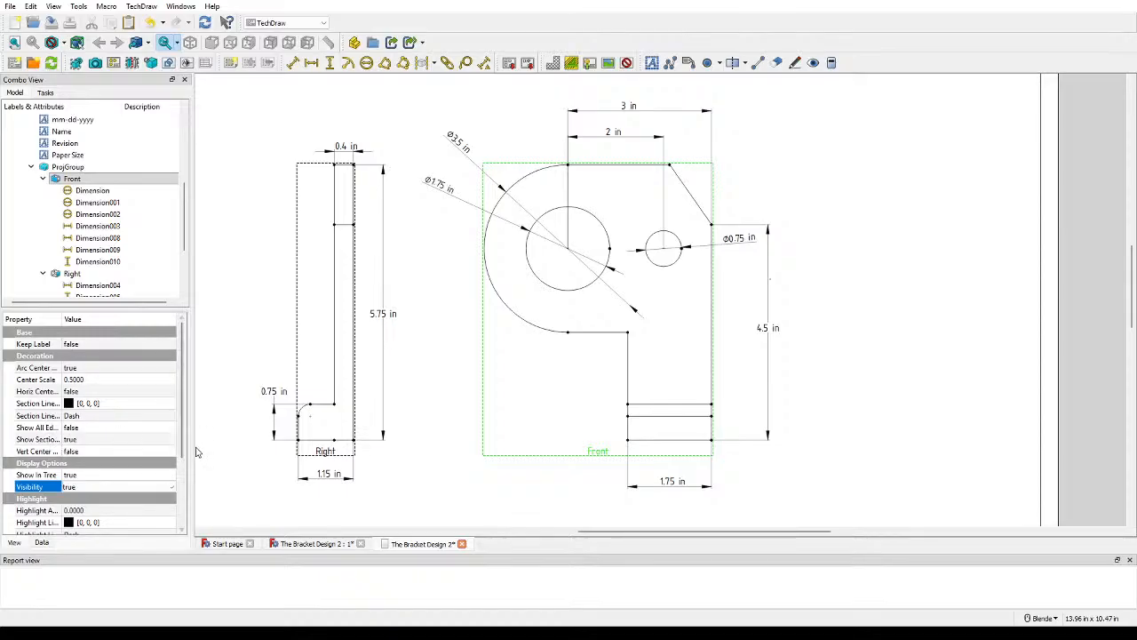
Step: Examine the Front view's display and data properties, widening the property columns so the full names can be read
{"action": "left_click_drag", "start_coordinate": [190, 447], "coordinate": [250, 439]}
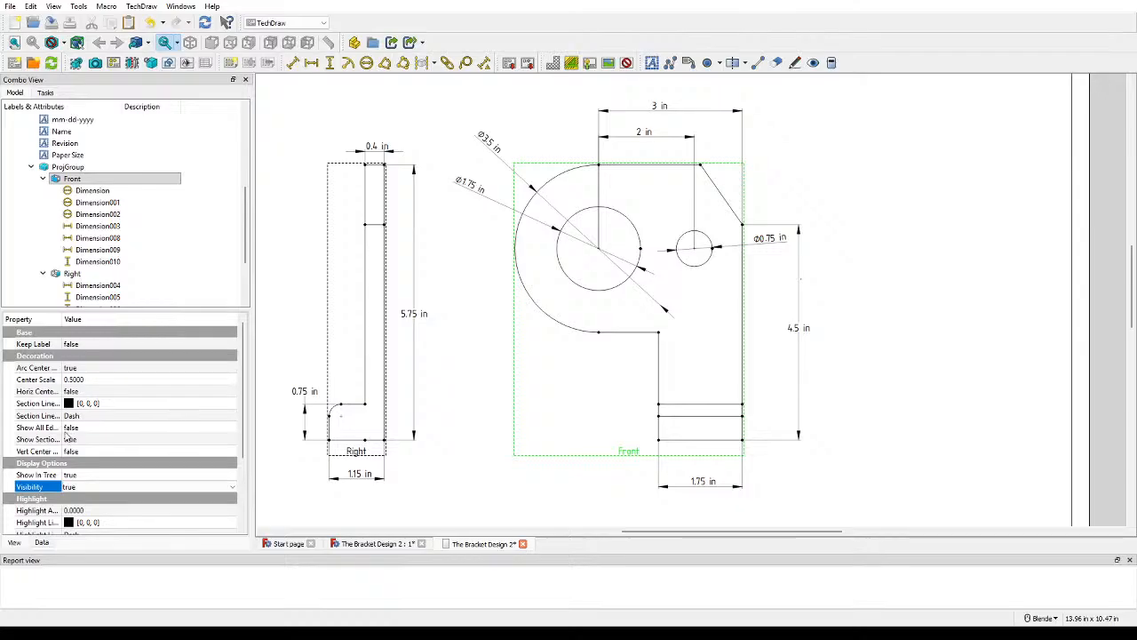
{"action": "left_click", "coordinate": [66, 427]}
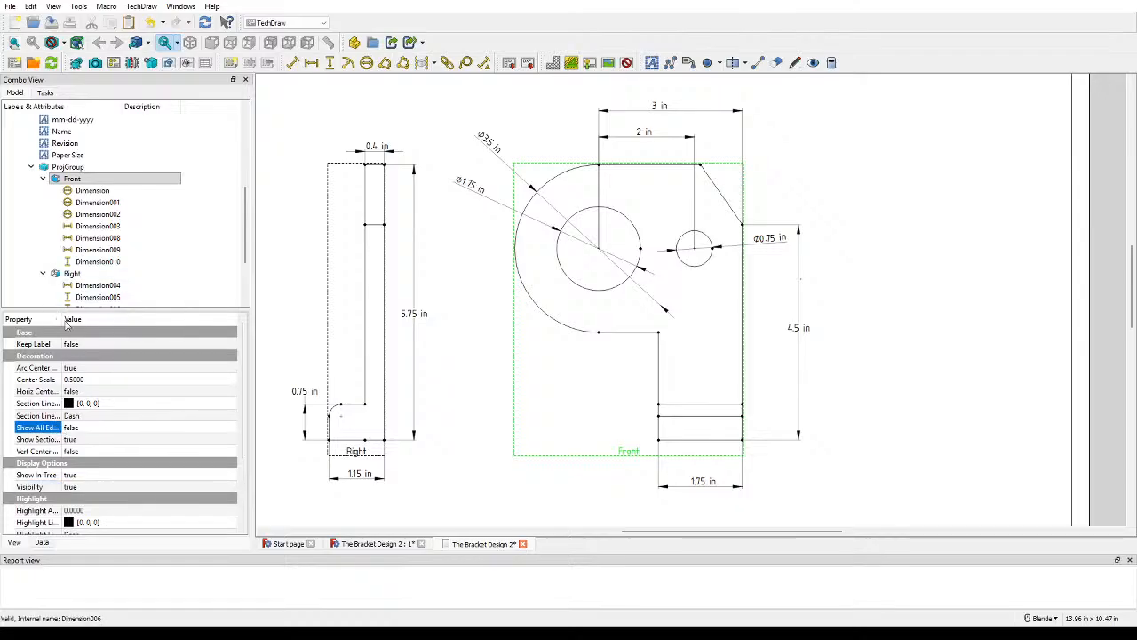
{"action": "left_click_drag", "start_coordinate": [60, 318], "coordinate": [98, 321]}
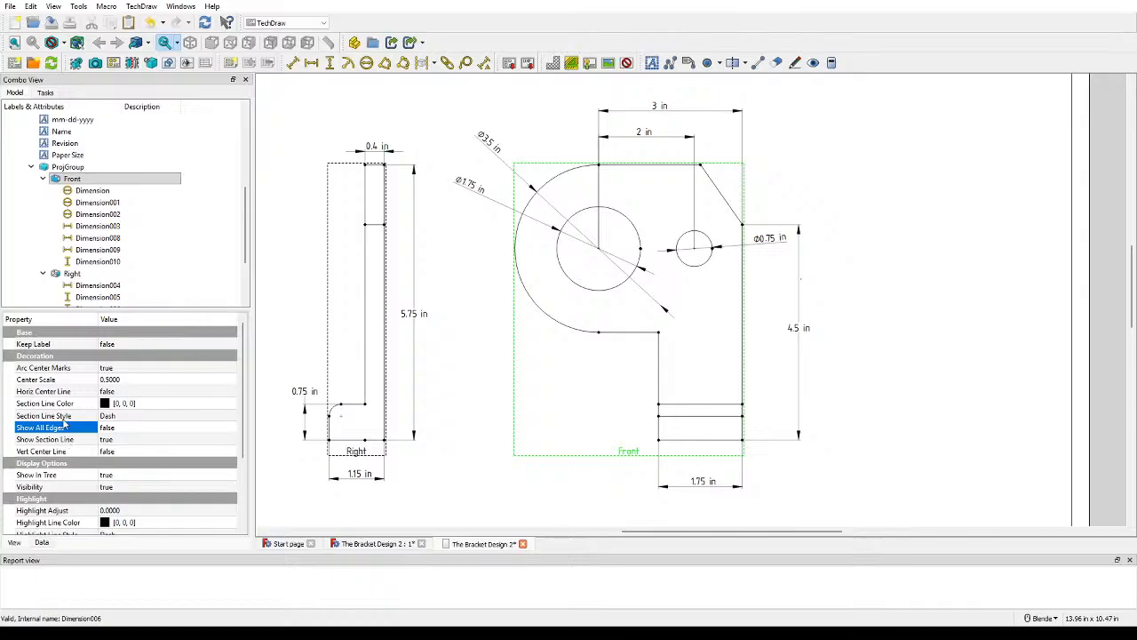
{"action": "left_click", "coordinate": [40, 543]}
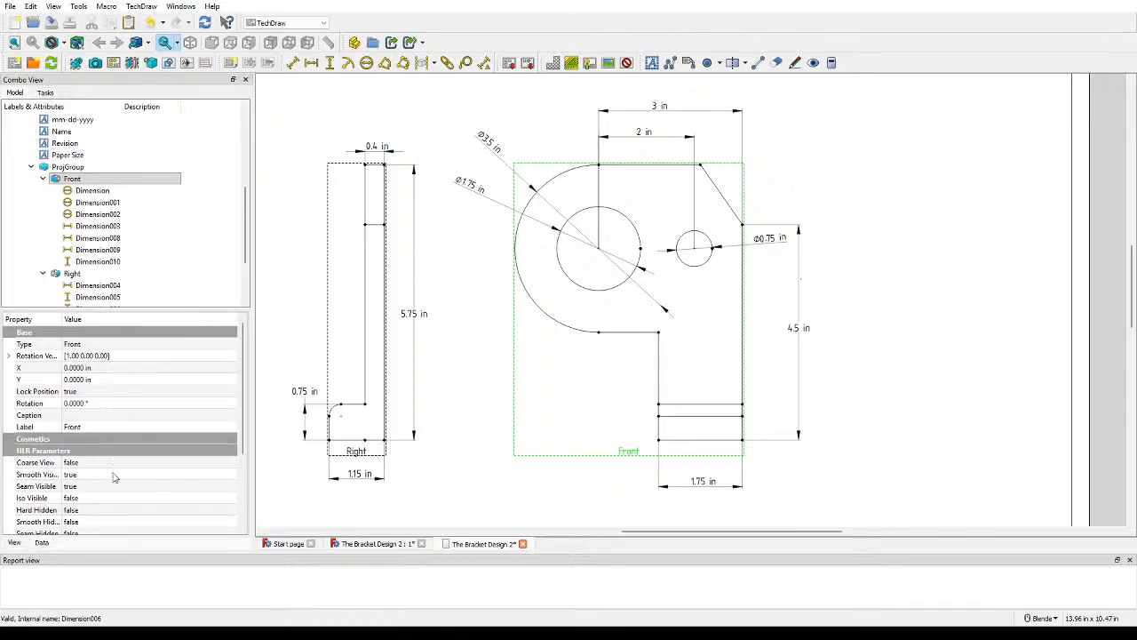
{"action": "scroll", "coordinate": [113, 476], "scroll_direction": "down", "scroll_amount": 2}
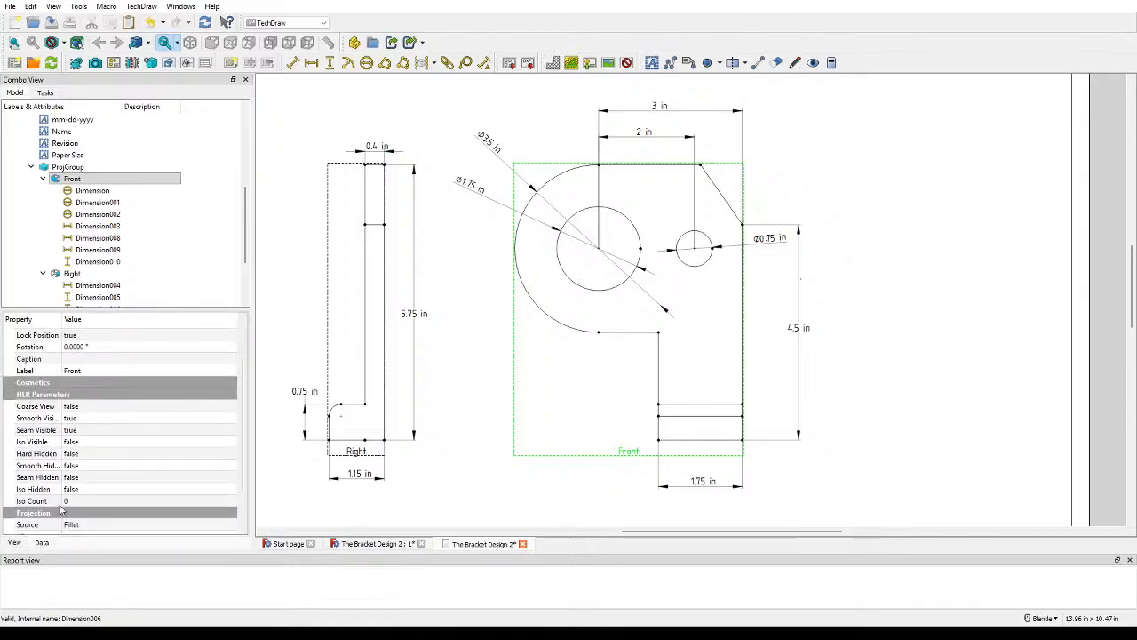
{"action": "scroll", "coordinate": [64, 382], "scroll_direction": "up", "scroll_amount": 2}
{"action": "left_click_drag", "start_coordinate": [61, 319], "coordinate": [85, 325]}
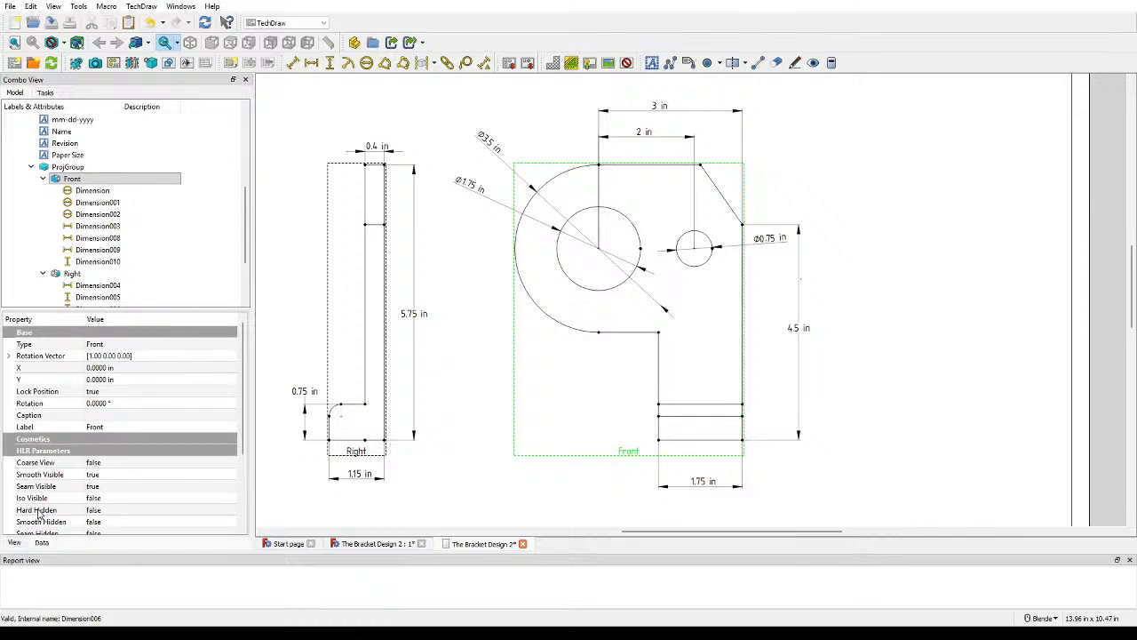
{"action": "scroll", "coordinate": [57, 497], "scroll_direction": "down", "scroll_amount": 2}
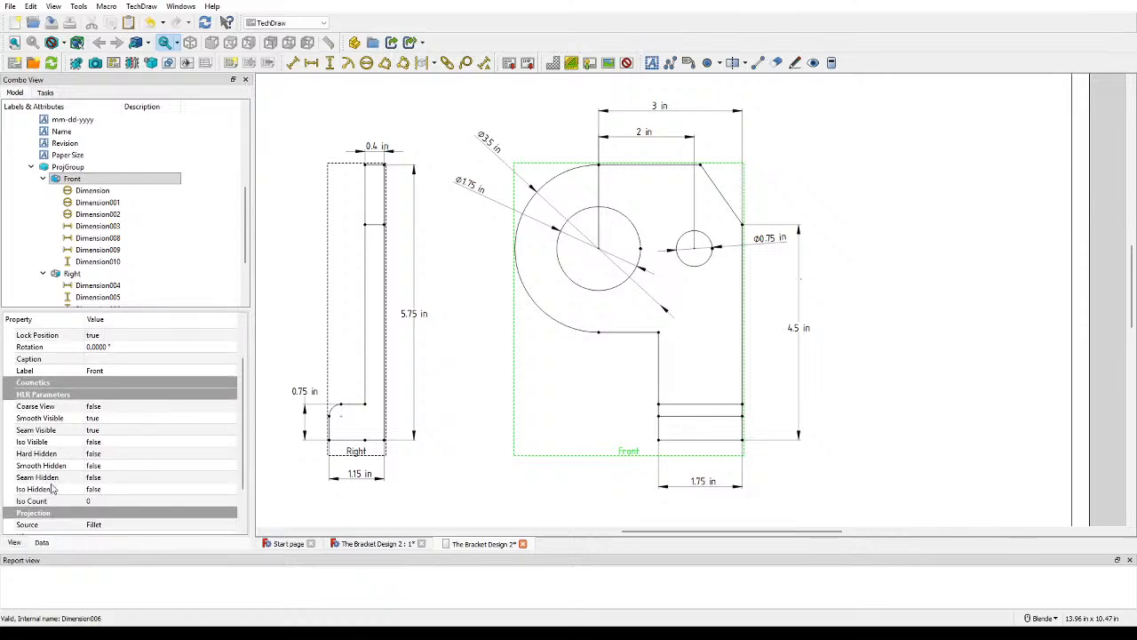
{"action": "scroll", "coordinate": [51, 489], "scroll_direction": "down", "scroll_amount": 2}
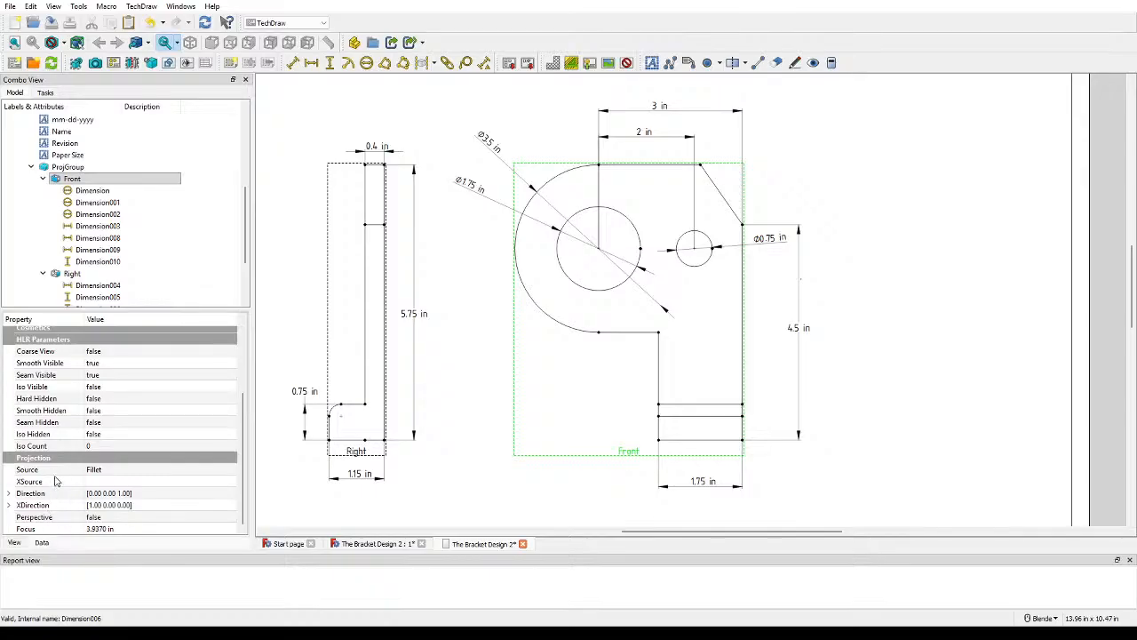
{"action": "scroll", "coordinate": [55, 481], "scroll_direction": "up", "scroll_amount": 2}
{"action": "scroll", "coordinate": [55, 483], "scroll_direction": "up", "scroll_amount": 2}
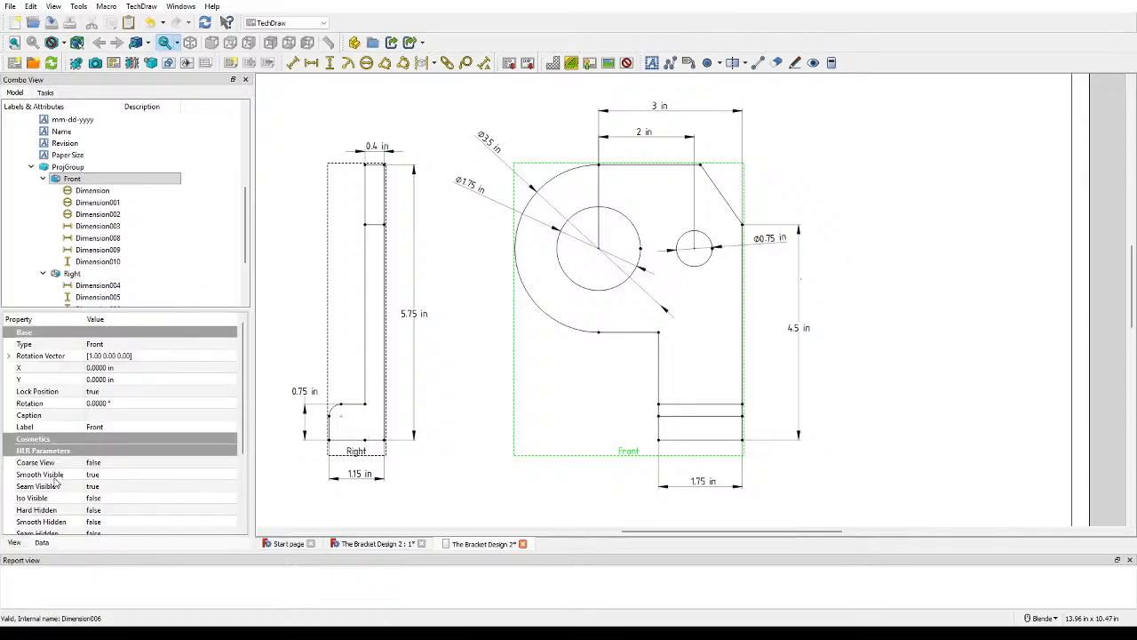
{"action": "left_click", "coordinate": [15, 543]}
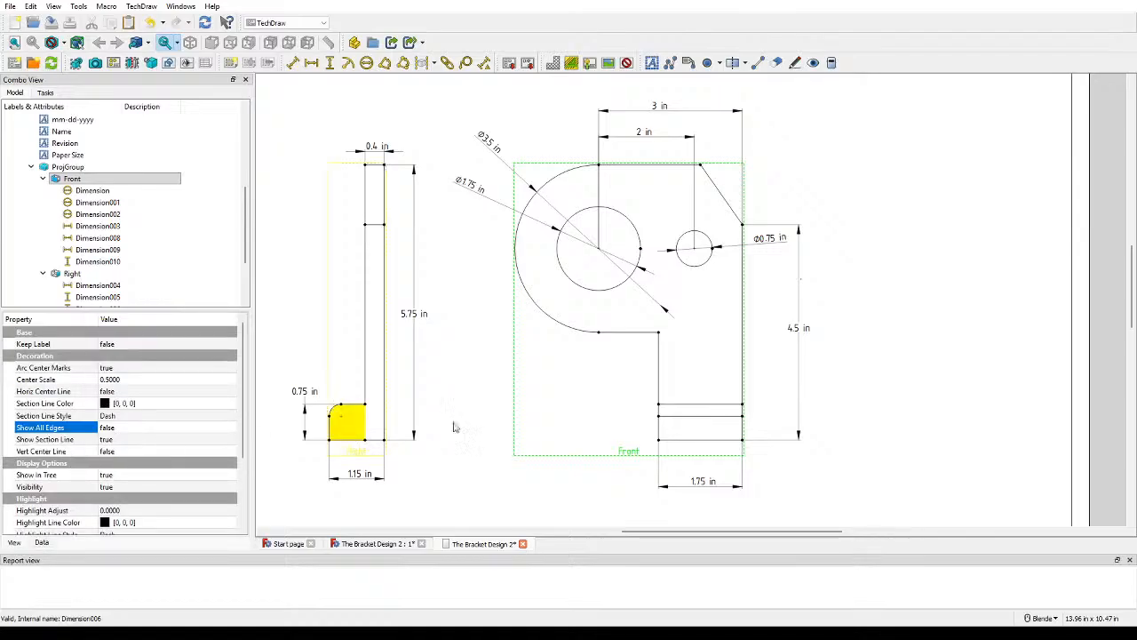
Step: Try the invisible-edge display toggle and the line decoration settings on the Front view
{"action": "left_click", "coordinate": [812, 62]}
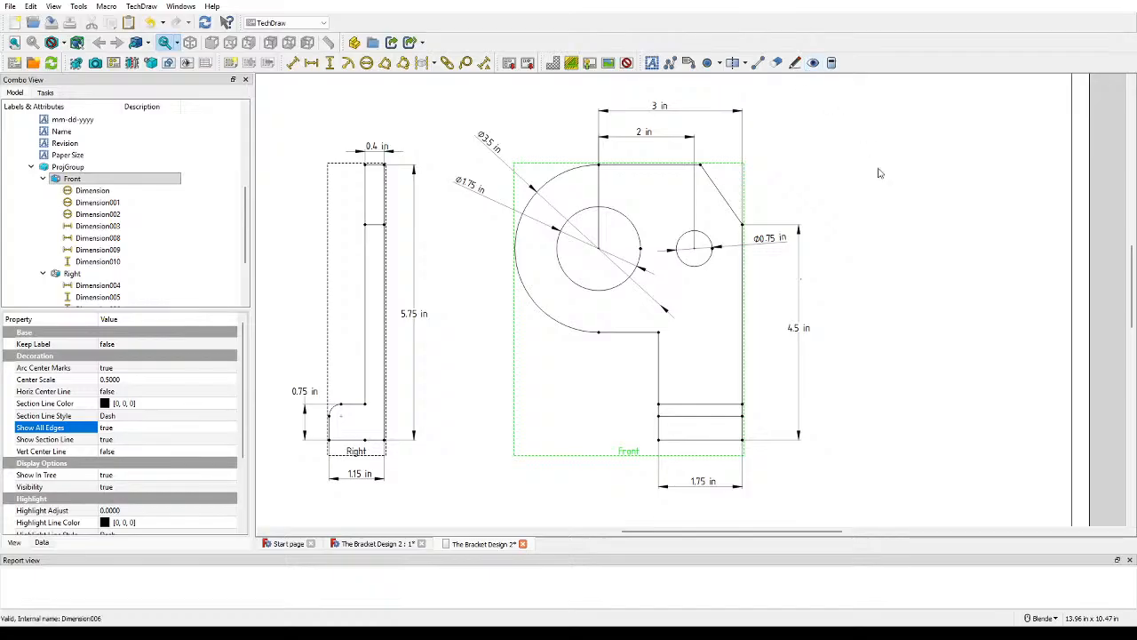
{"action": "left_click", "coordinate": [795, 62]}
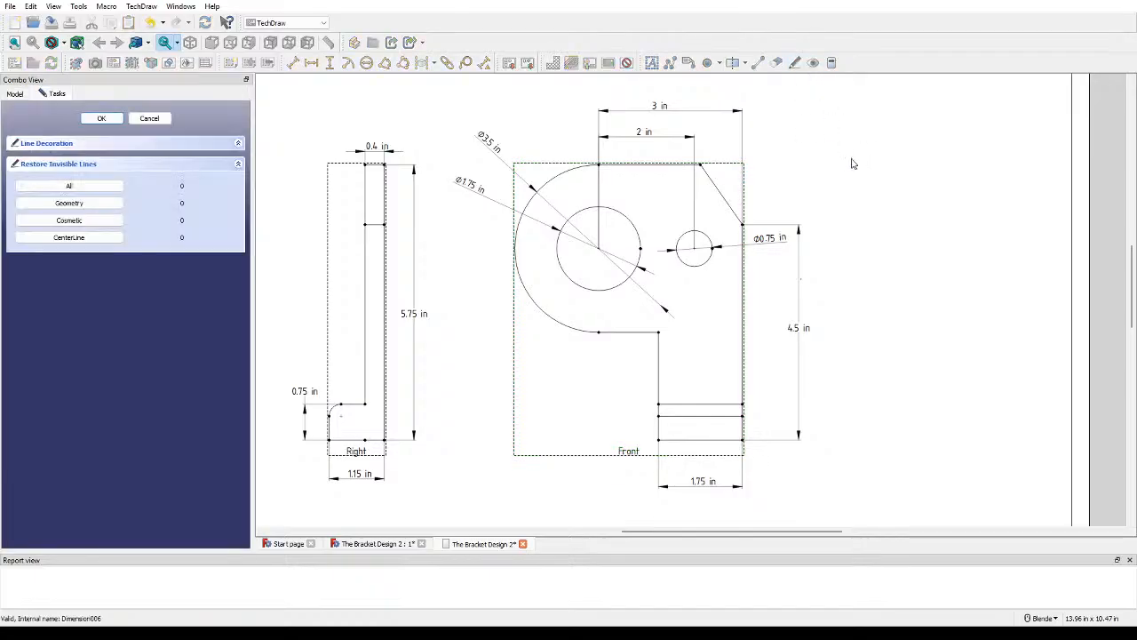
{"action": "left_click", "coordinate": [743, 174]}
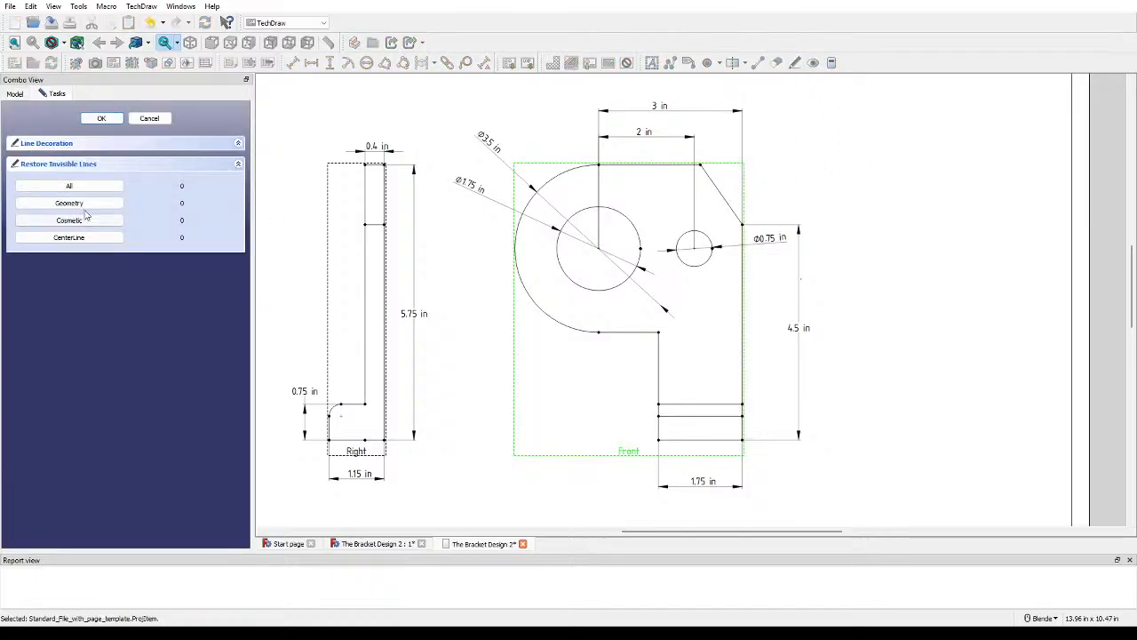
{"action": "left_click", "coordinate": [53, 143]}
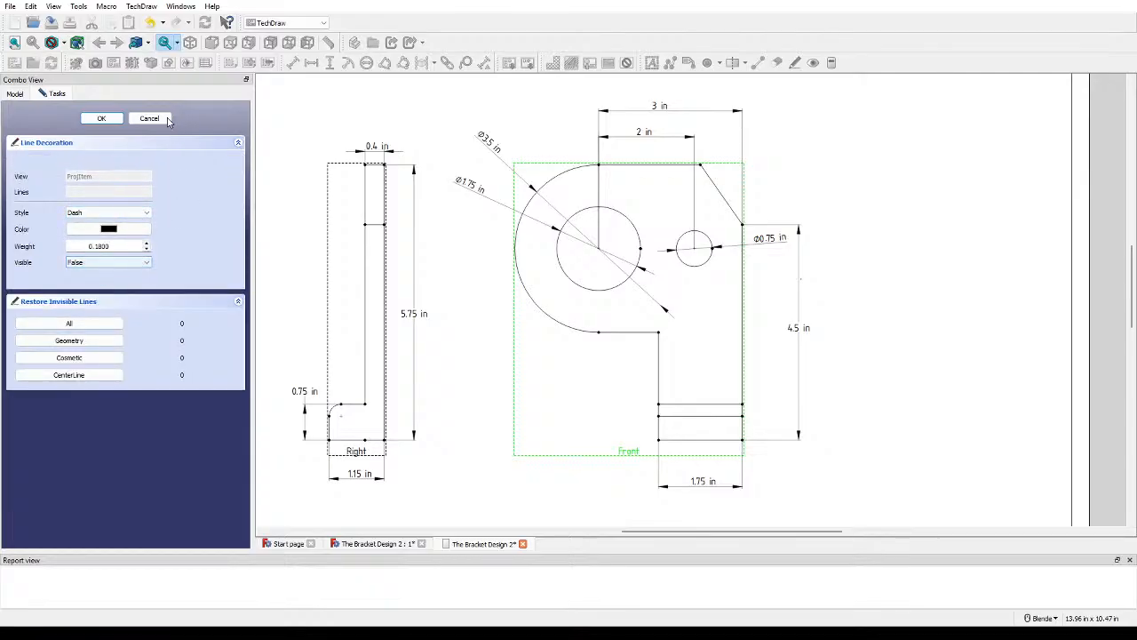
{"action": "left_click", "coordinate": [102, 118]}
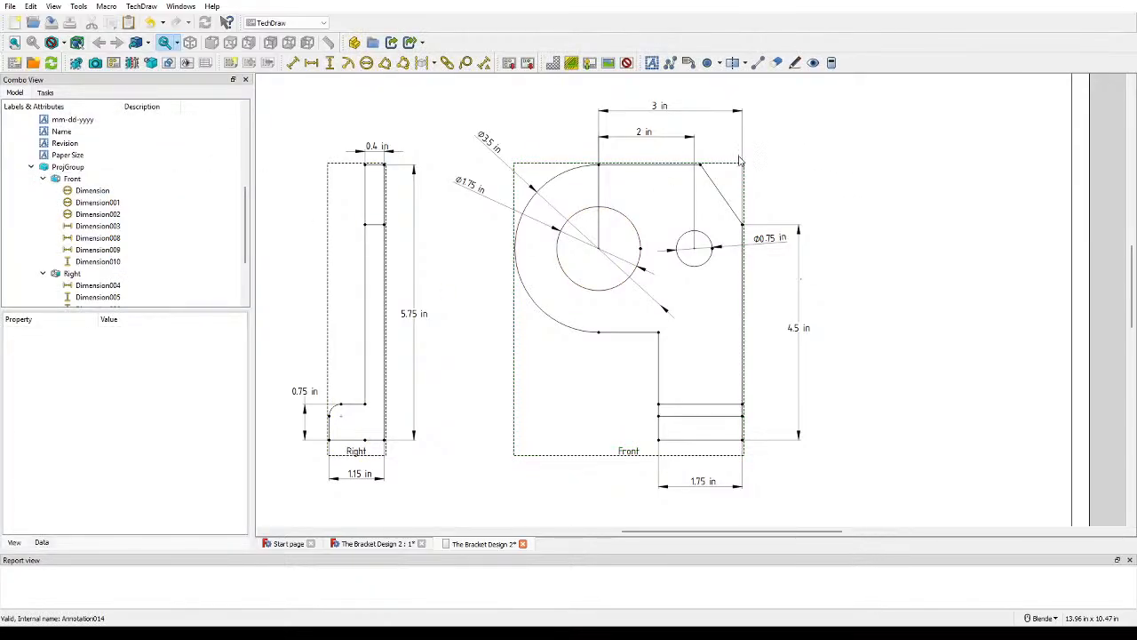
{"action": "left_click", "coordinate": [731, 167]}
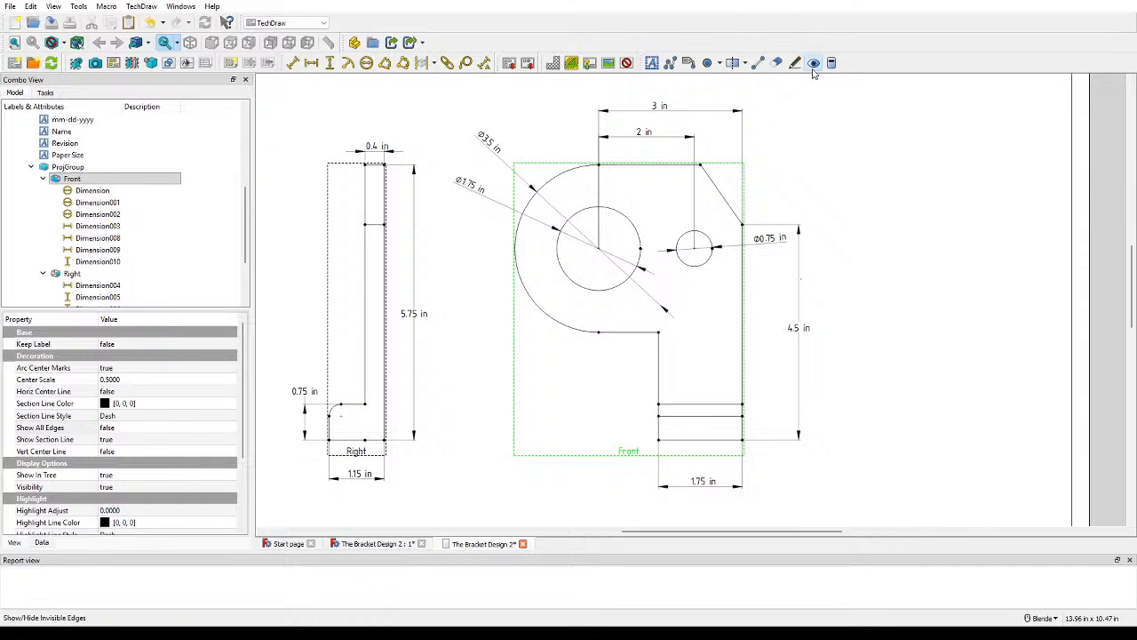
{"action": "left_click", "coordinate": [835, 158]}
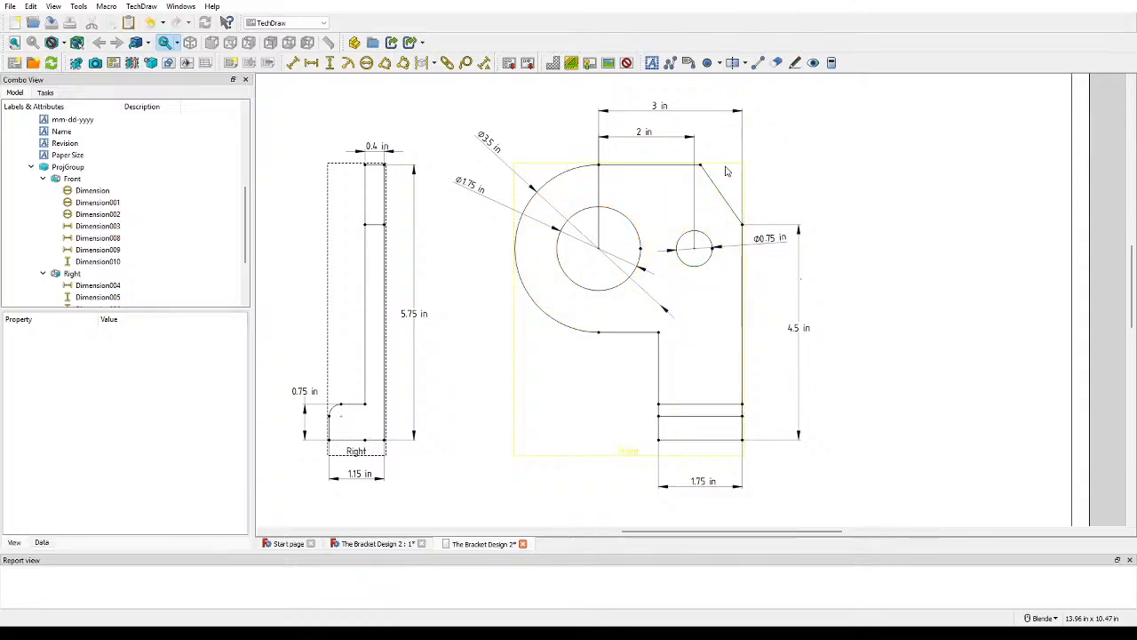
Step: Dimension the angle between the slanted corner edge and the top edge in the Front view, placing it inside the part
{"action": "scroll", "coordinate": [727, 170], "scroll_direction": "up", "scroll_amount": 2}
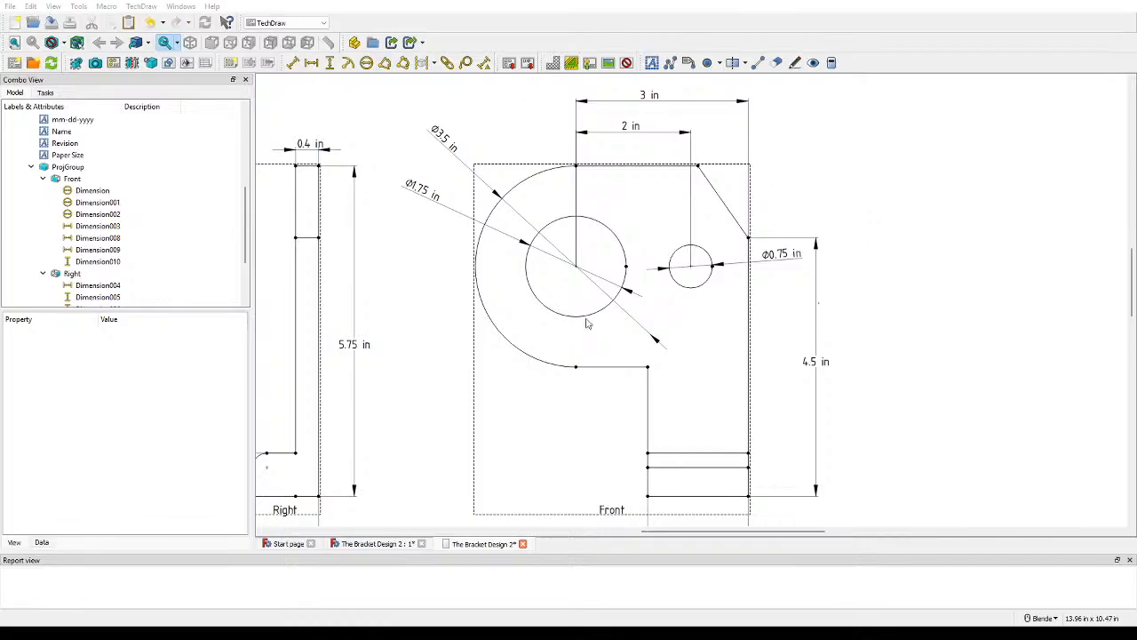
{"action": "left_click", "coordinate": [738, 222]}
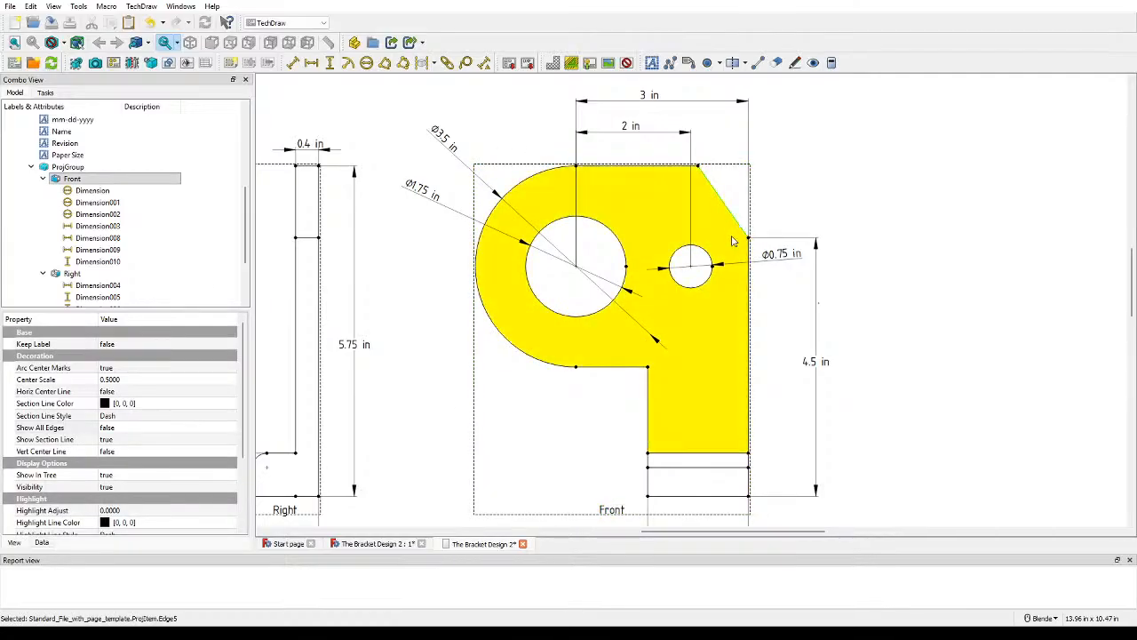
{"action": "left_click", "coordinate": [678, 168], "text": "ctrl"}
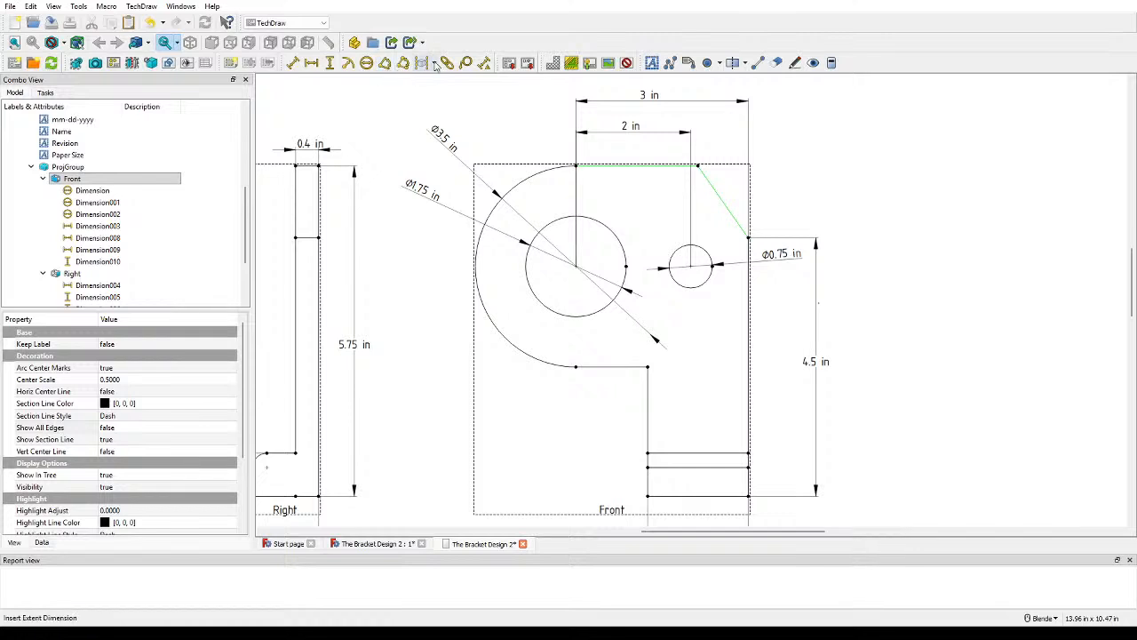
{"action": "left_click", "coordinate": [385, 63]}
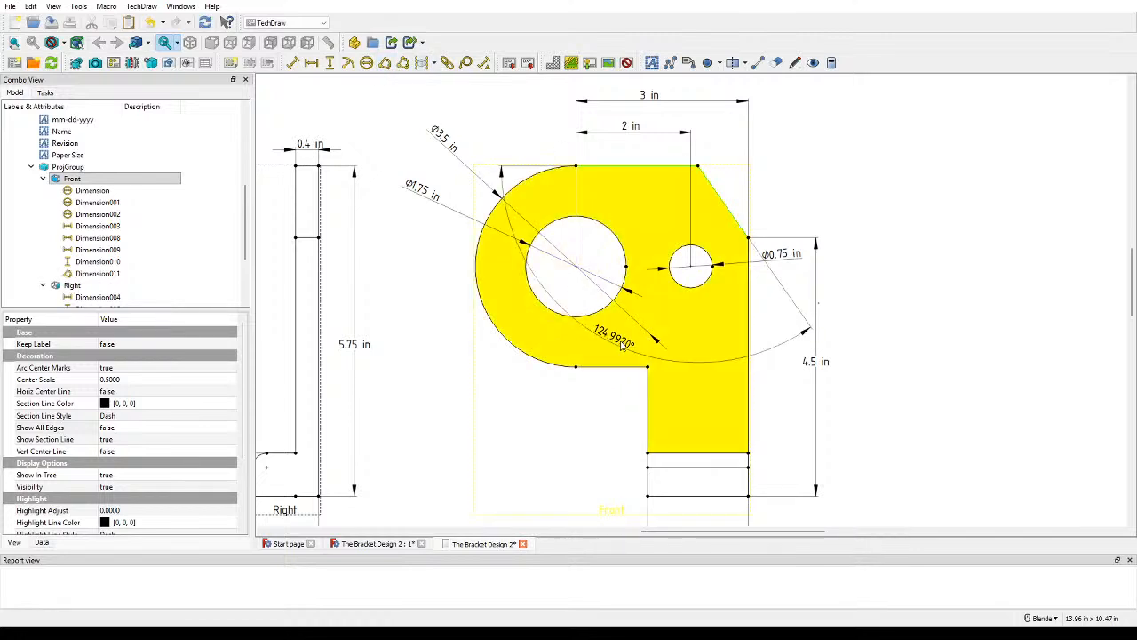
{"action": "left_click_drag", "start_coordinate": [621, 343], "coordinate": [689, 209]}
{"action": "scroll", "coordinate": [670, 229], "scroll_direction": "up", "scroll_amount": 2}
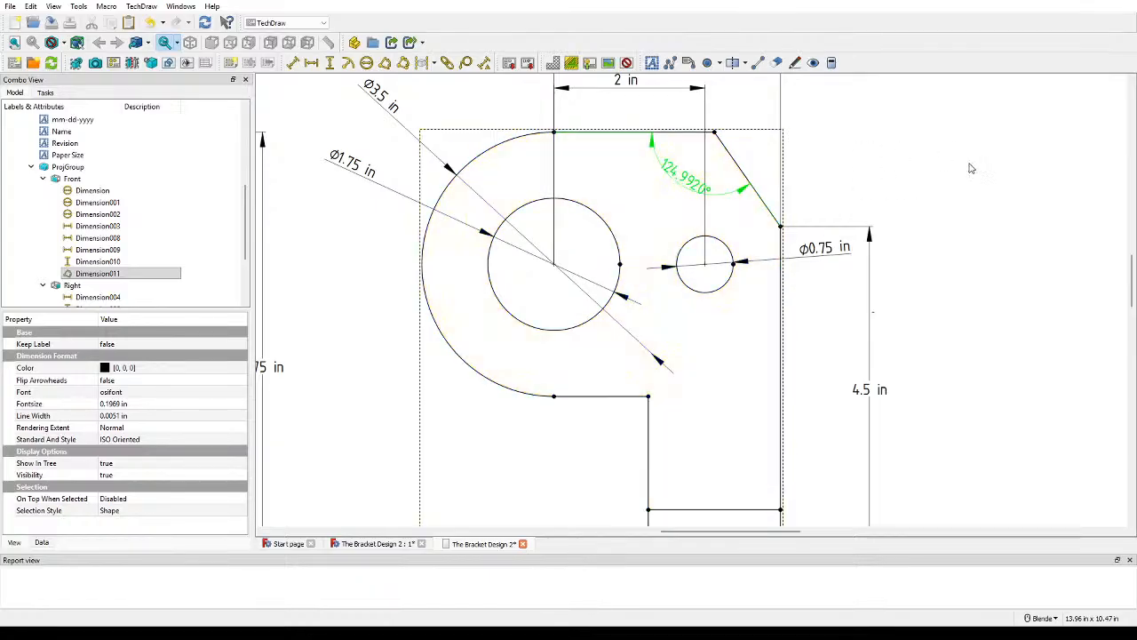
{"action": "left_click_drag", "start_coordinate": [691, 185], "coordinate": [675, 184]}
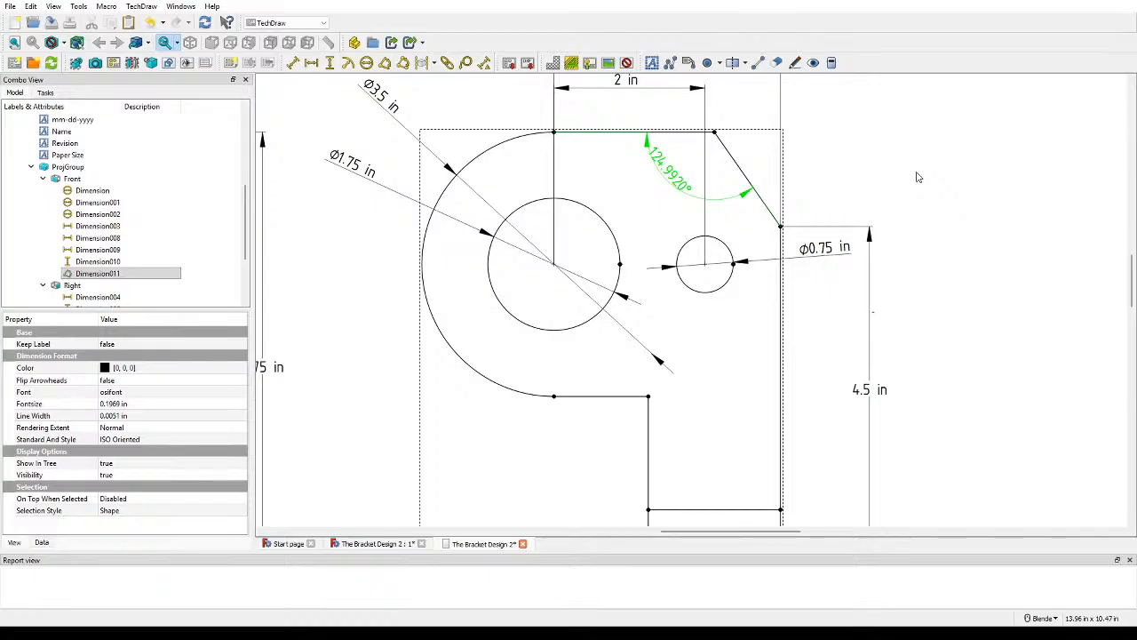
Step: Delete the angle dimension between the top edge and the slanted corner edge
{"action": "scroll", "coordinate": [870, 169], "scroll_direction": "down", "scroll_amount": 1}
{"action": "middle_click_drag", "start_coordinate": [799, 174], "coordinate": [612, 295]}
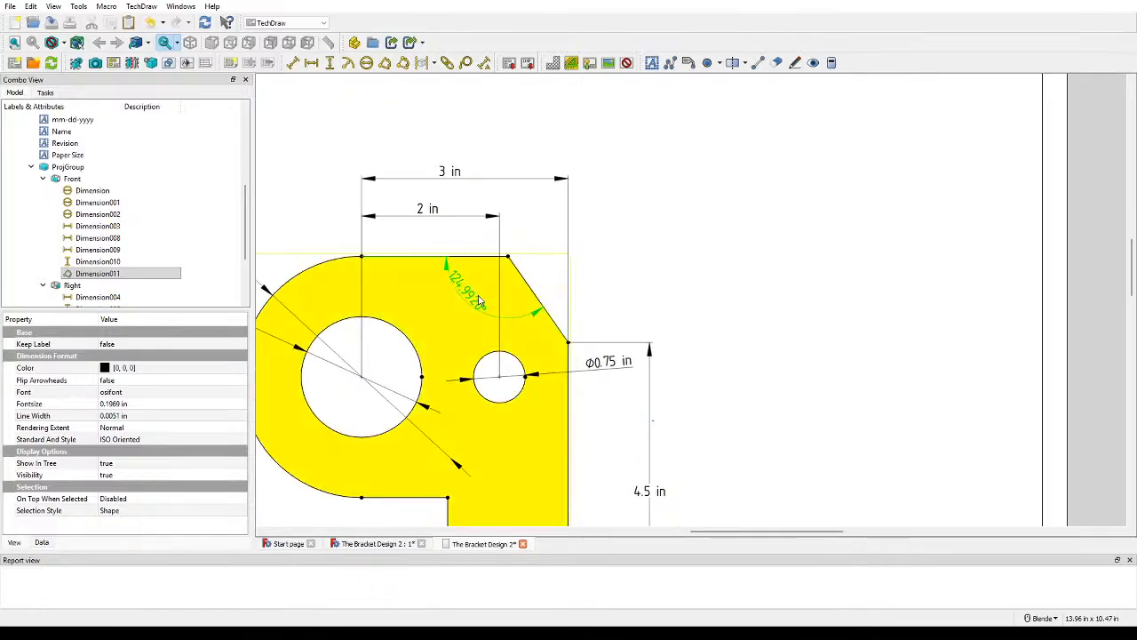
{"action": "mouse_move", "coordinate": [516, 258]}
{"action": "left_mouse_down"}
{"action": "mouse_move", "coordinate": [524, 245]}
{"action": "mouse_move", "coordinate": [547, 247]}
{"action": "left_mouse_up"}
{"action": "key", "text": "Delete"}
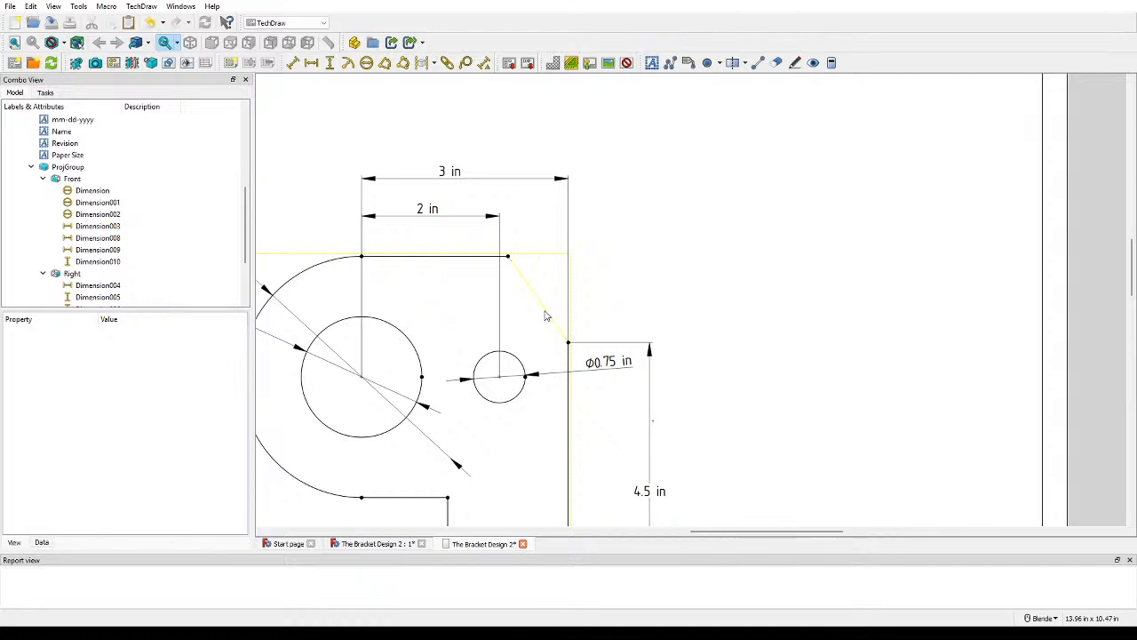
Step: Dimension the angle between the slanted corner edge and the right vertical edge, placing its text outside the part
{"action": "left_click", "coordinate": [548, 312]}
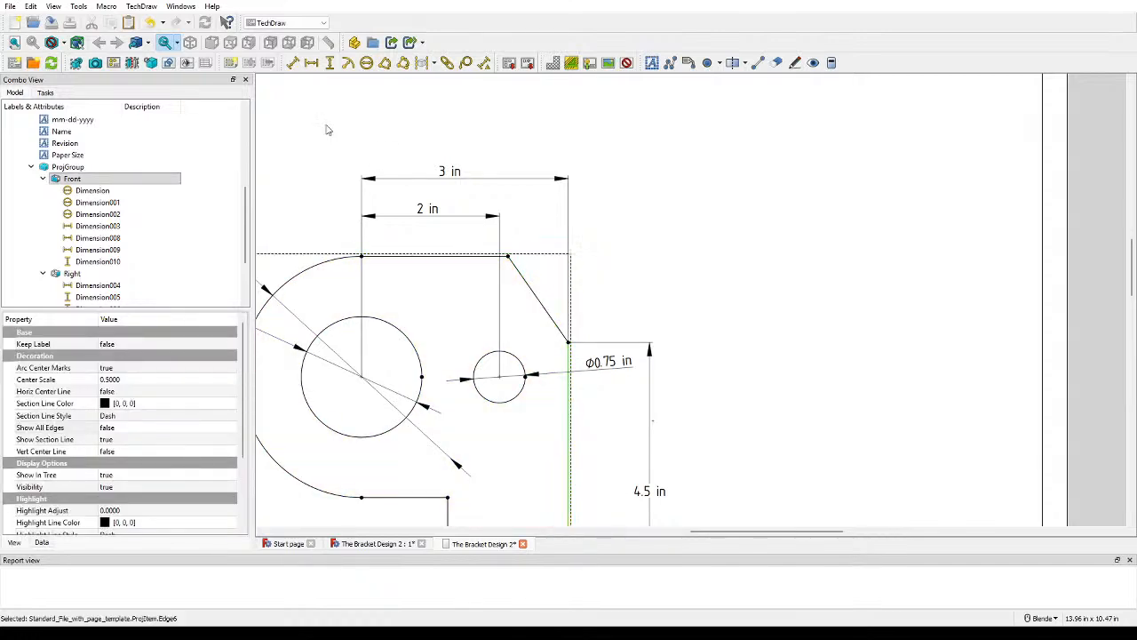
{"action": "left_click", "coordinate": [539, 303]}
{"action": "left_click", "coordinate": [538, 304]}
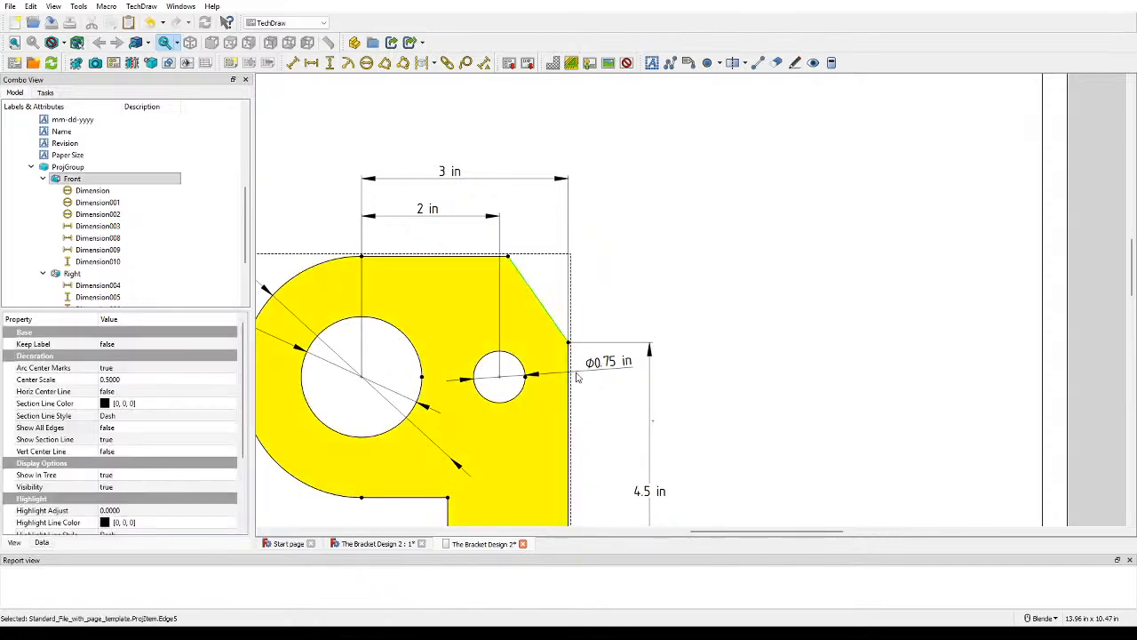
{"action": "left_click", "coordinate": [403, 63]}
{"action": "left_click_drag", "start_coordinate": [412, 468], "coordinate": [604, 317]}
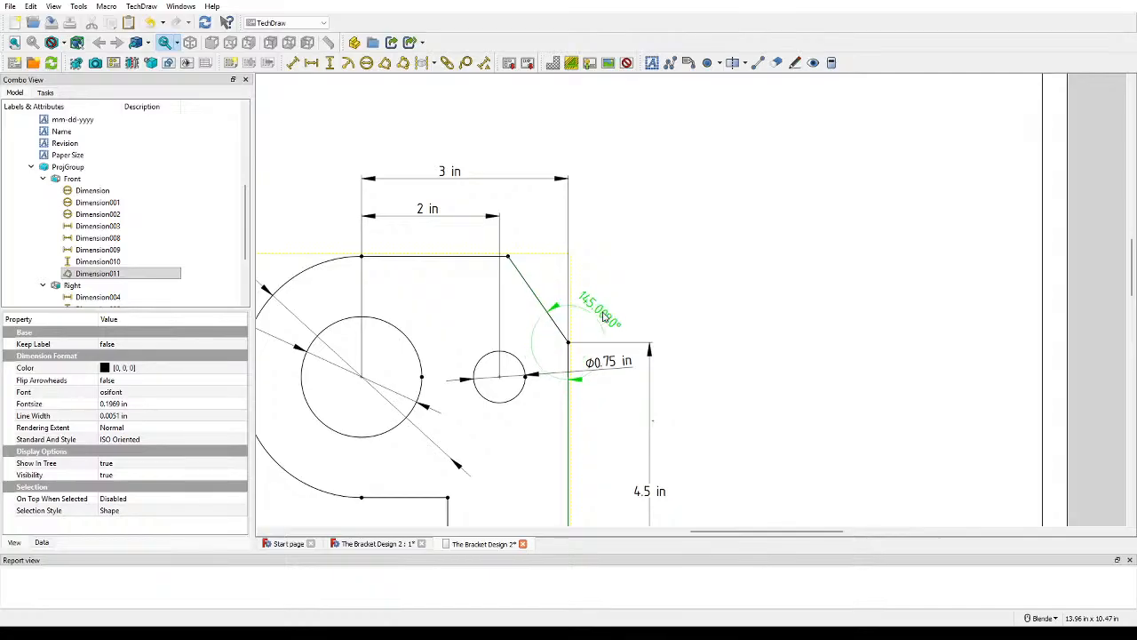
Step: Set the angle dimension's standard and style to ASME Inlined and adjust its text position just outside the slanted corner
{"action": "scroll", "coordinate": [613, 315], "scroll_direction": "up", "scroll_amount": 4}
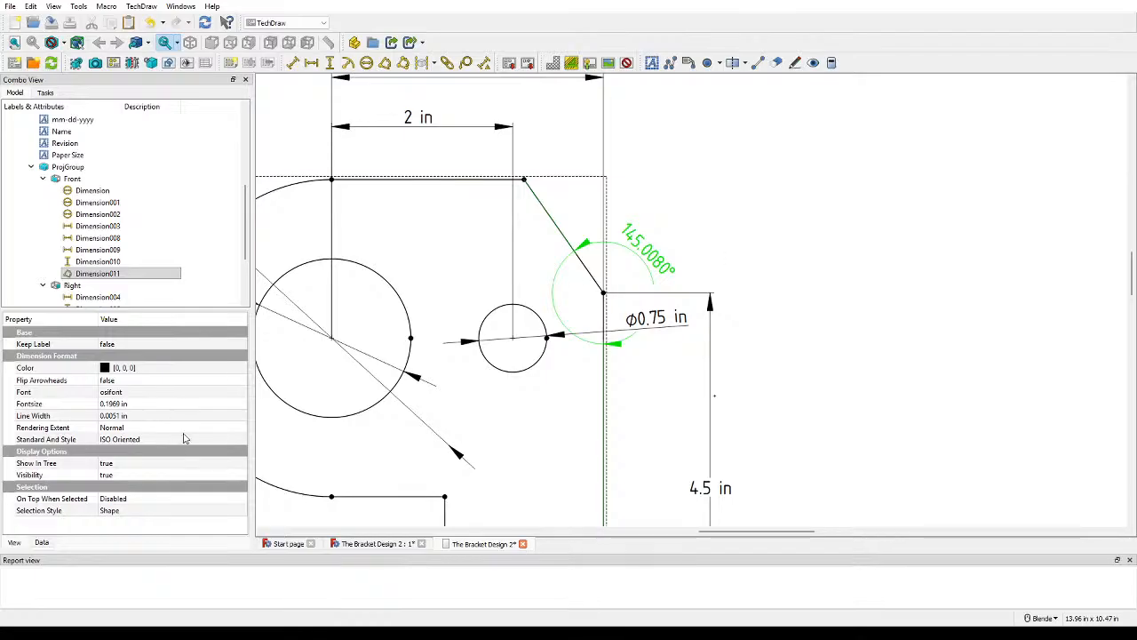
{"action": "left_click", "coordinate": [146, 512]}
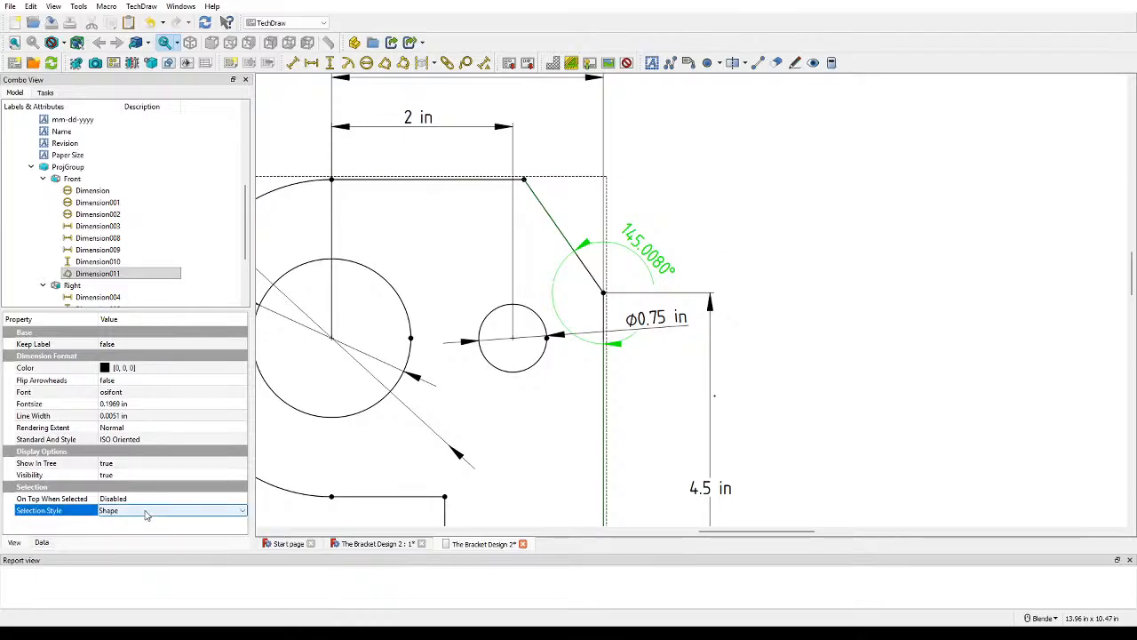
{"action": "left_click", "coordinate": [151, 439]}
{"action": "left_click", "coordinate": [151, 457]}
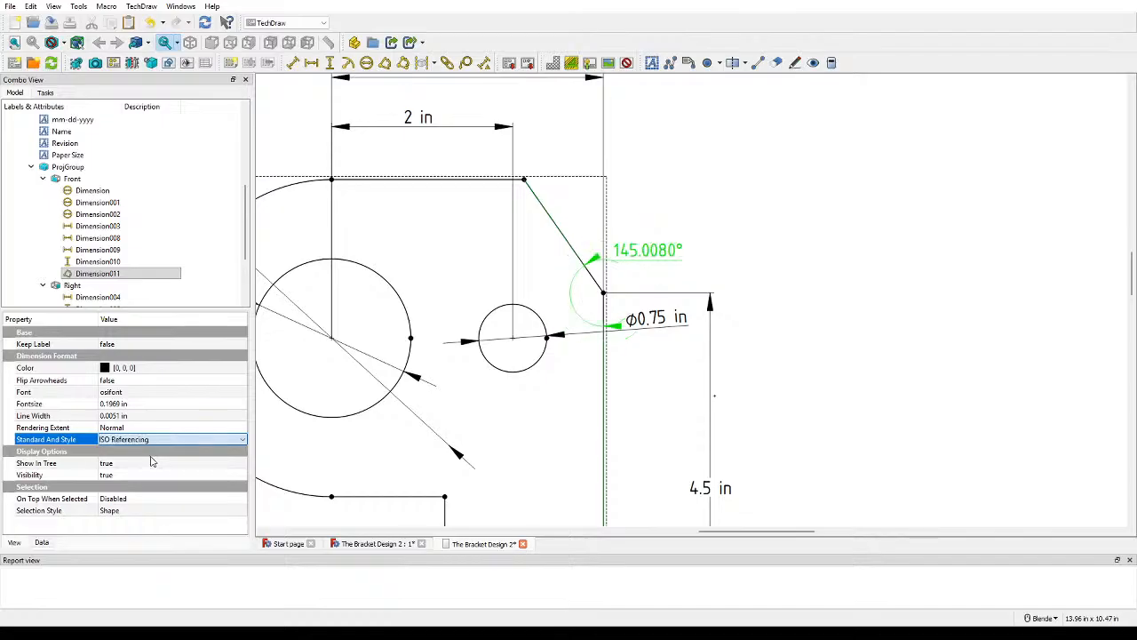
{"action": "left_click", "coordinate": [159, 442]}
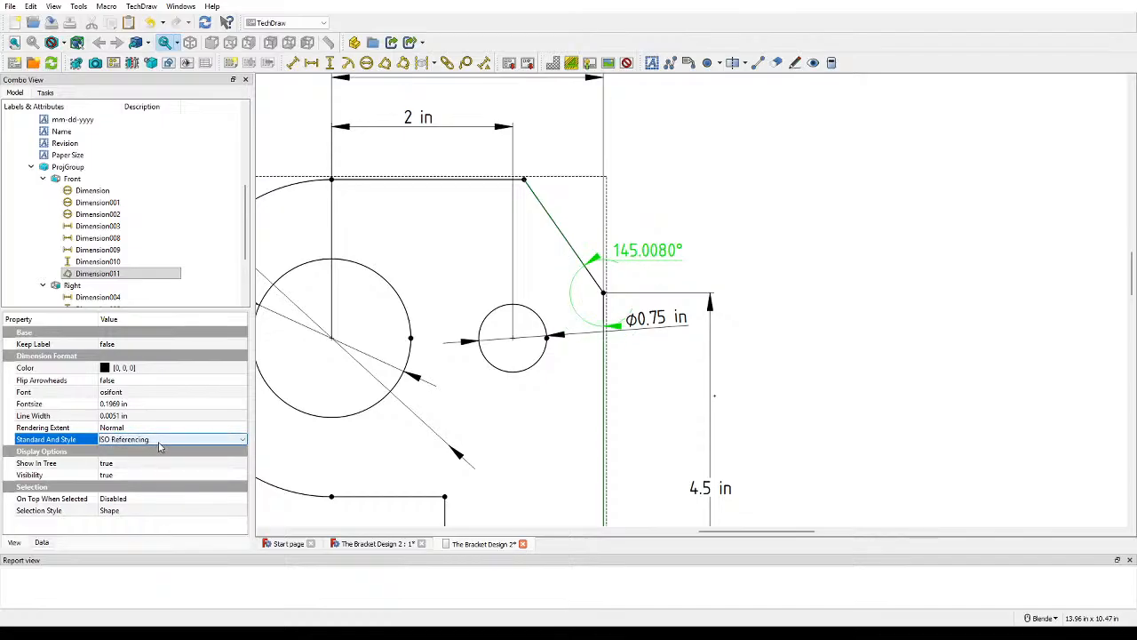
{"action": "key", "text": "Down"}
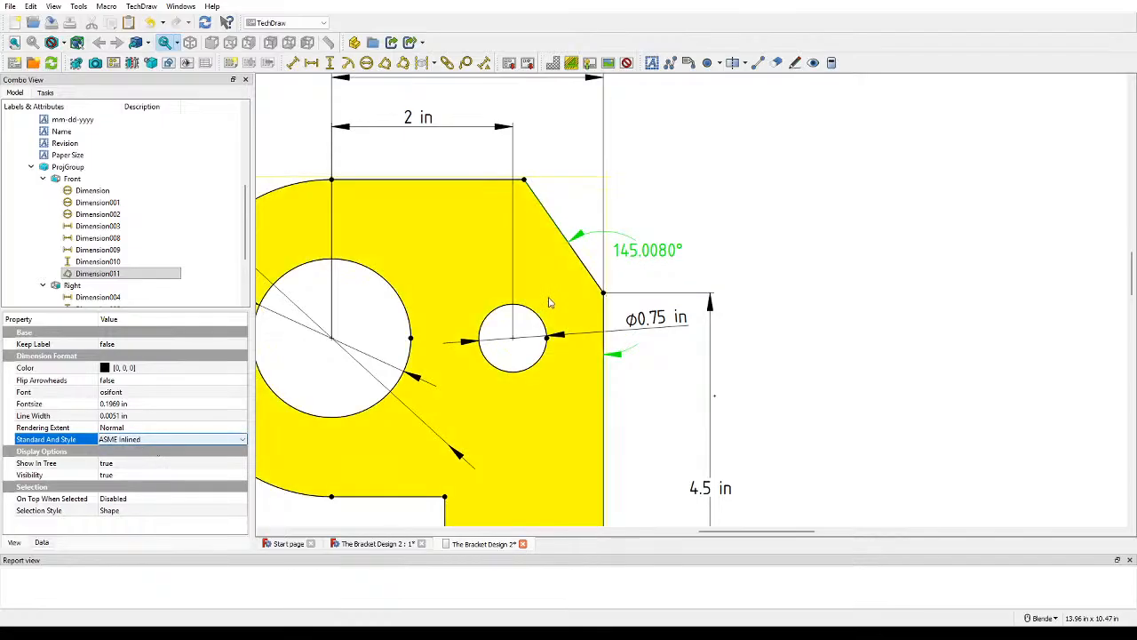
{"action": "mouse_move", "coordinate": [662, 258]}
{"action": "left_mouse_down"}
{"action": "mouse_move", "coordinate": [676, 273]}
{"action": "mouse_move", "coordinate": [696, 230]}
{"action": "mouse_move", "coordinate": [660, 264]}
{"action": "left_mouse_up"}
{"action": "scroll", "coordinate": [746, 269], "scroll_direction": "down", "scroll_amount": 1}
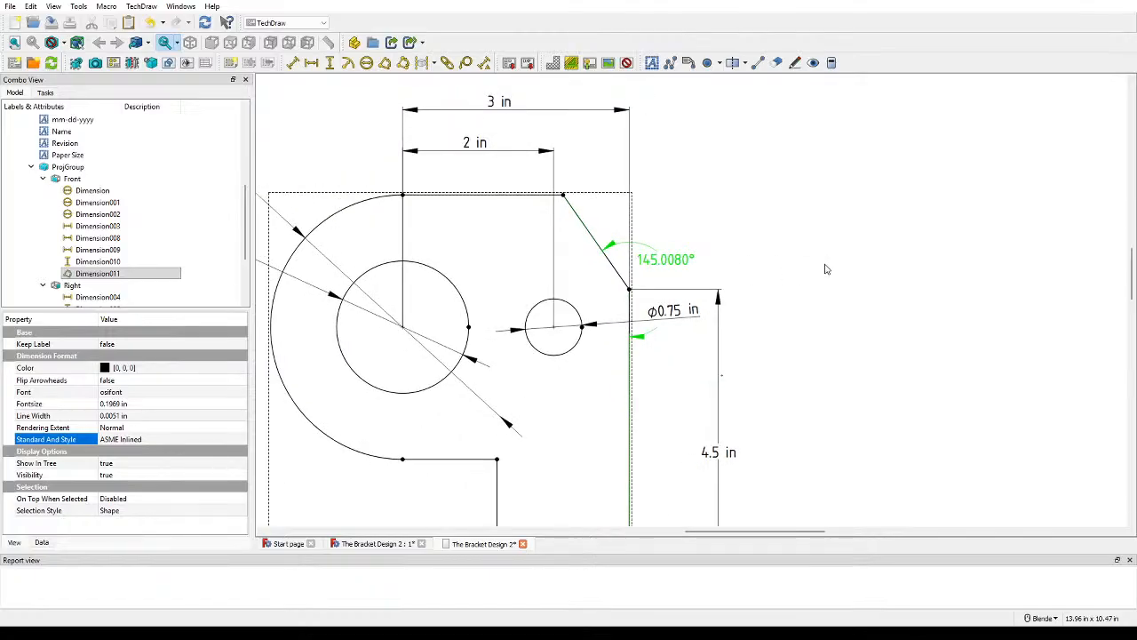
Step: Set the slanted corner angle dimension's format specifier to 145
{"action": "double_click", "coordinate": [662, 264]}
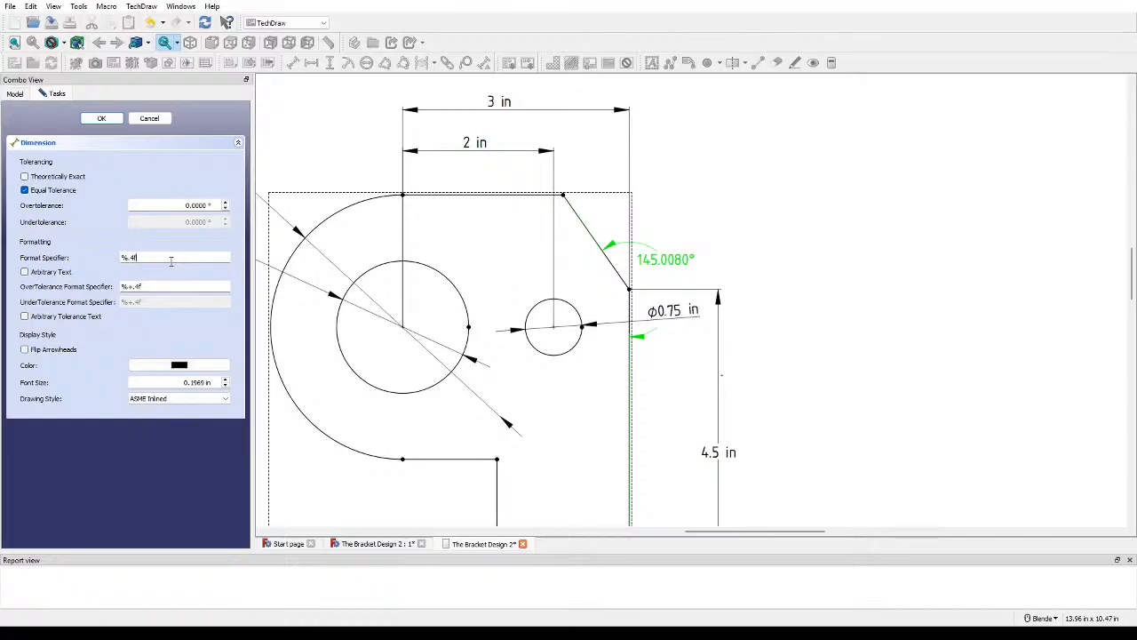
{"action": "key", "text": "BackSpace"}
{"action": "key", "text": "BackSpace"}
{"action": "key", "text": "BackSpace"}
{"action": "key", "text": "BackSpace"}
{"action": "type", "text": "145"}
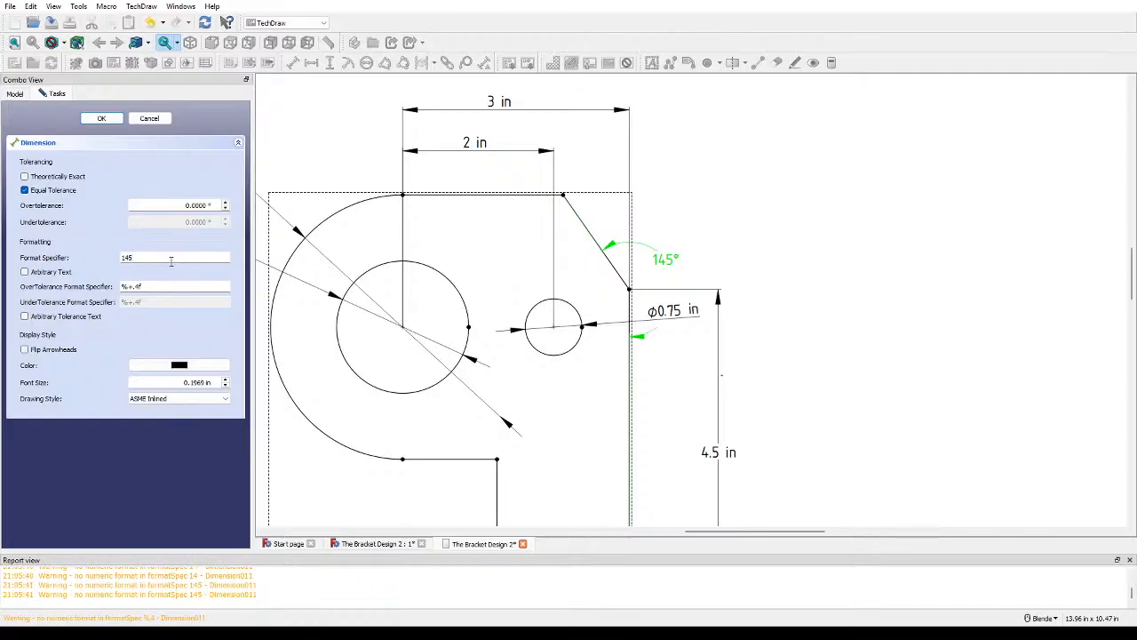
{"action": "left_click", "coordinate": [96, 120]}
{"action": "left_click", "coordinate": [787, 218]}
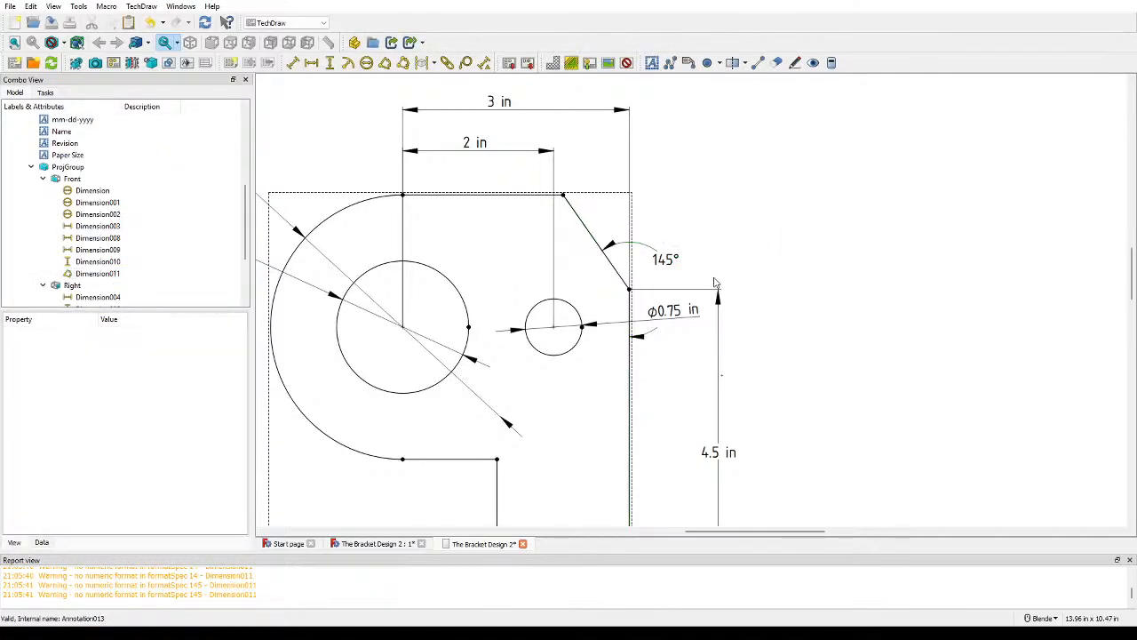
Step: Move the 4.5 in vertical dimension farther out from the Front view's right edge
{"action": "scroll", "coordinate": [806, 287], "scroll_direction": "down", "scroll_amount": 3}
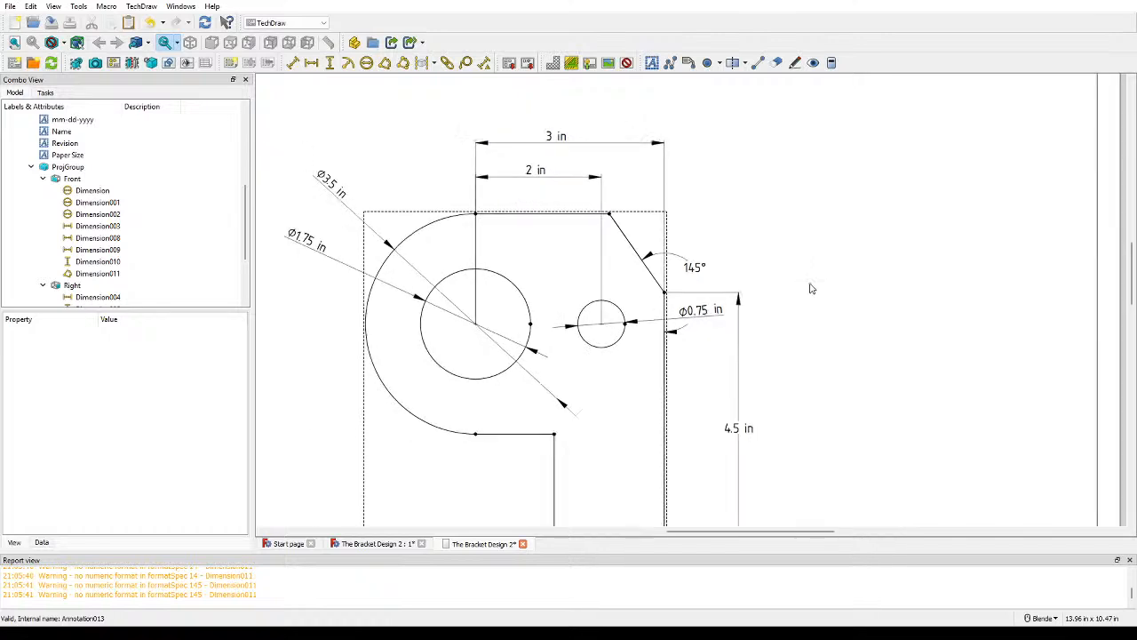
{"action": "middle_click_drag", "start_coordinate": [853, 315], "coordinate": [853, 315], "text": "shift"}
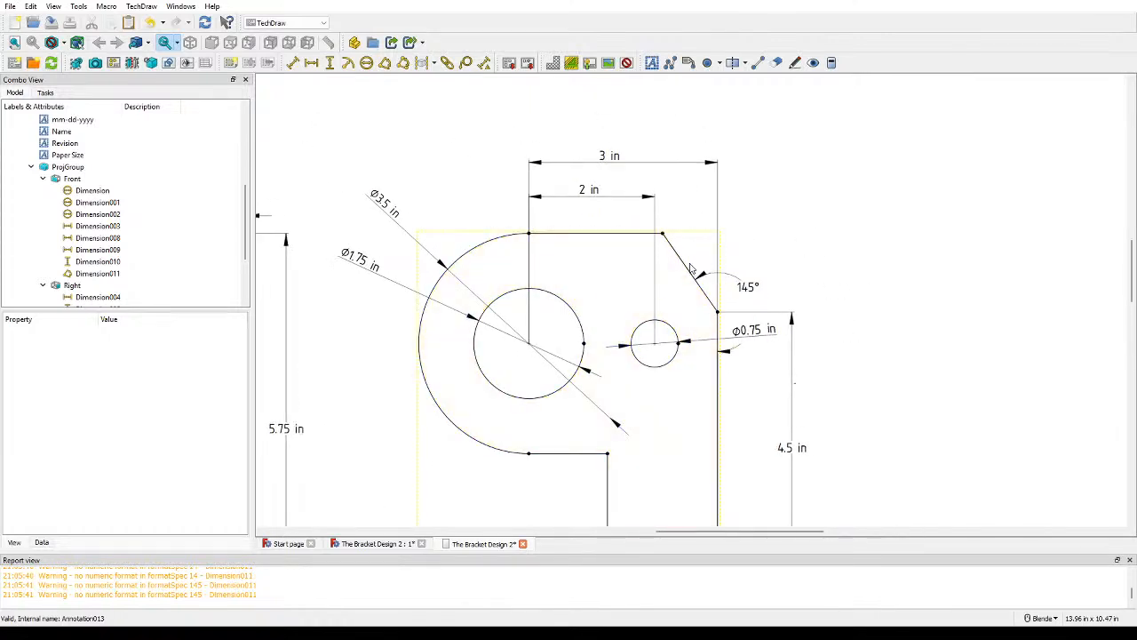
{"action": "scroll", "coordinate": [833, 231], "scroll_direction": "down", "scroll_amount": 2}
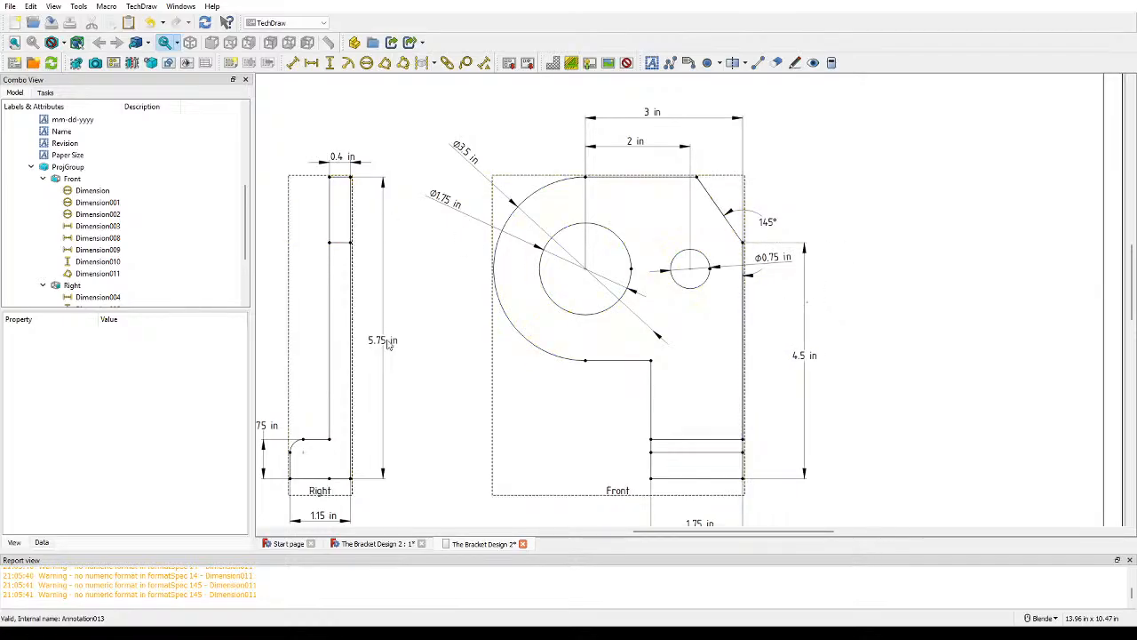
{"action": "left_click", "coordinate": [695, 177]}
{"action": "left_click", "coordinate": [902, 218]}
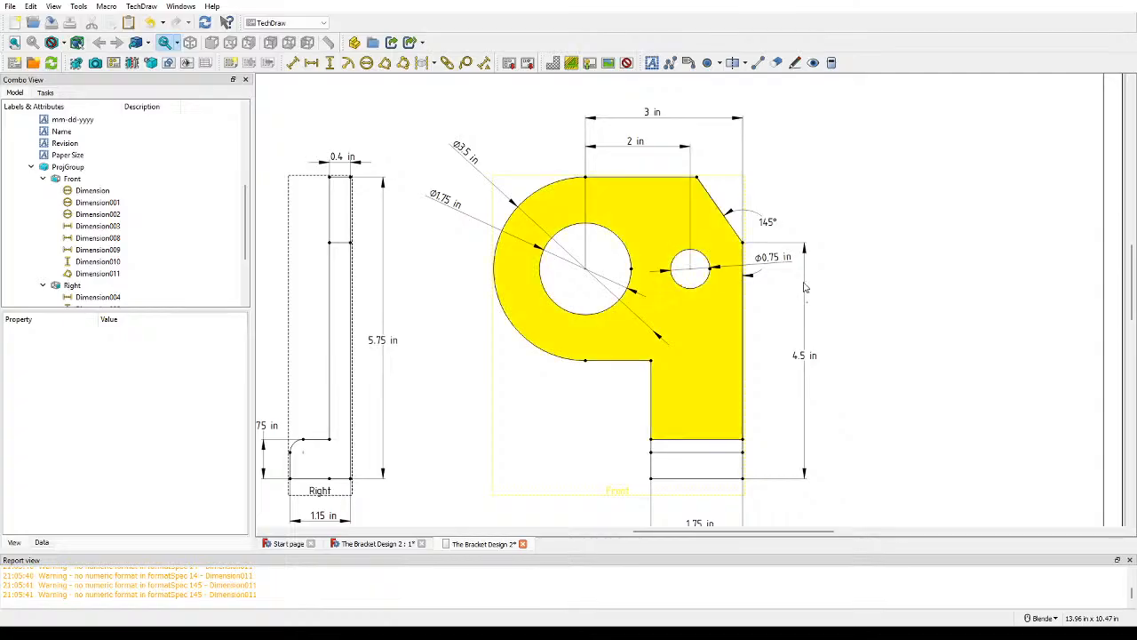
{"action": "left_click_drag", "start_coordinate": [794, 353], "coordinate": [846, 350]}
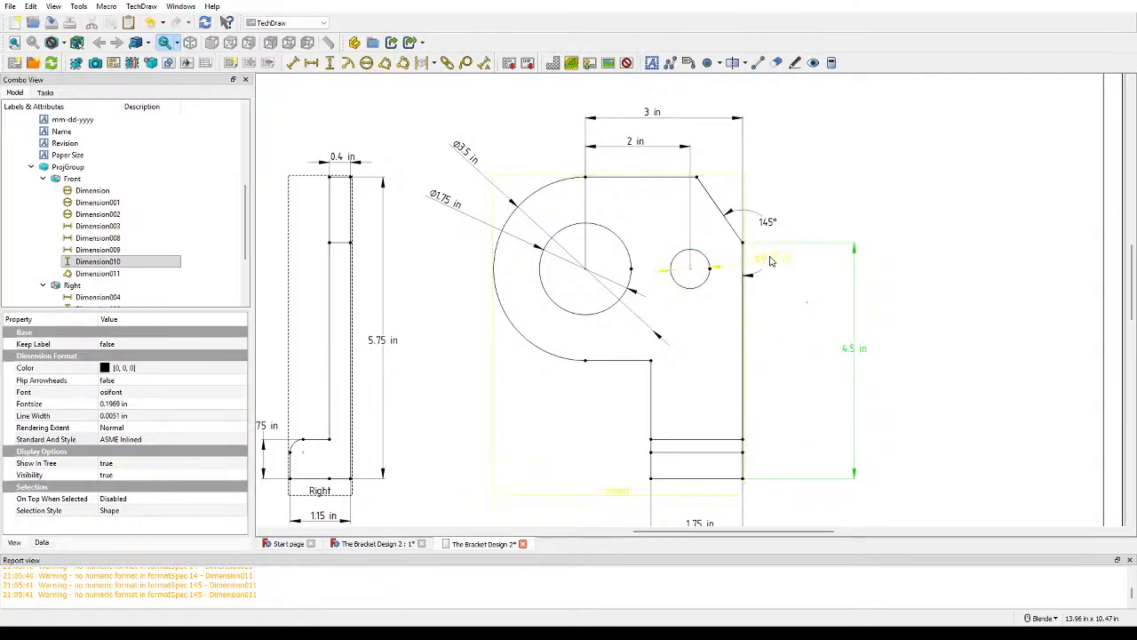
Step: Reposition the small hole's diameter dimension up and outward, clear of the angle dimension, and shift the angle text closer to the slanted corner
{"action": "left_click_drag", "start_coordinate": [773, 258], "coordinate": [798, 224]}
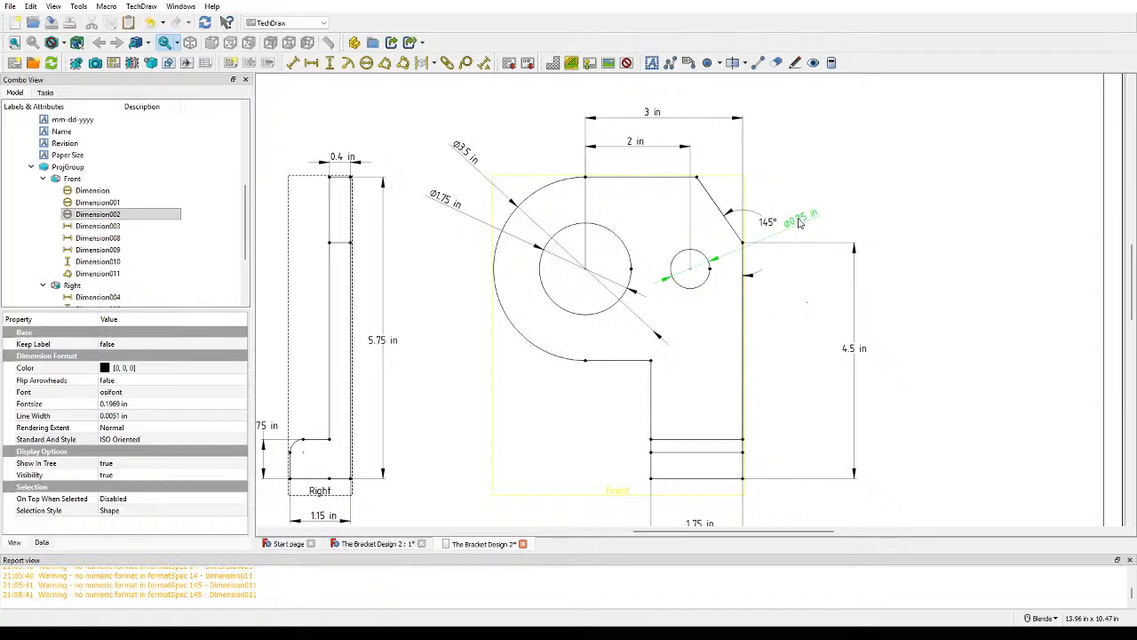
{"action": "scroll", "coordinate": [782, 241], "scroll_direction": "up", "scroll_amount": 2}
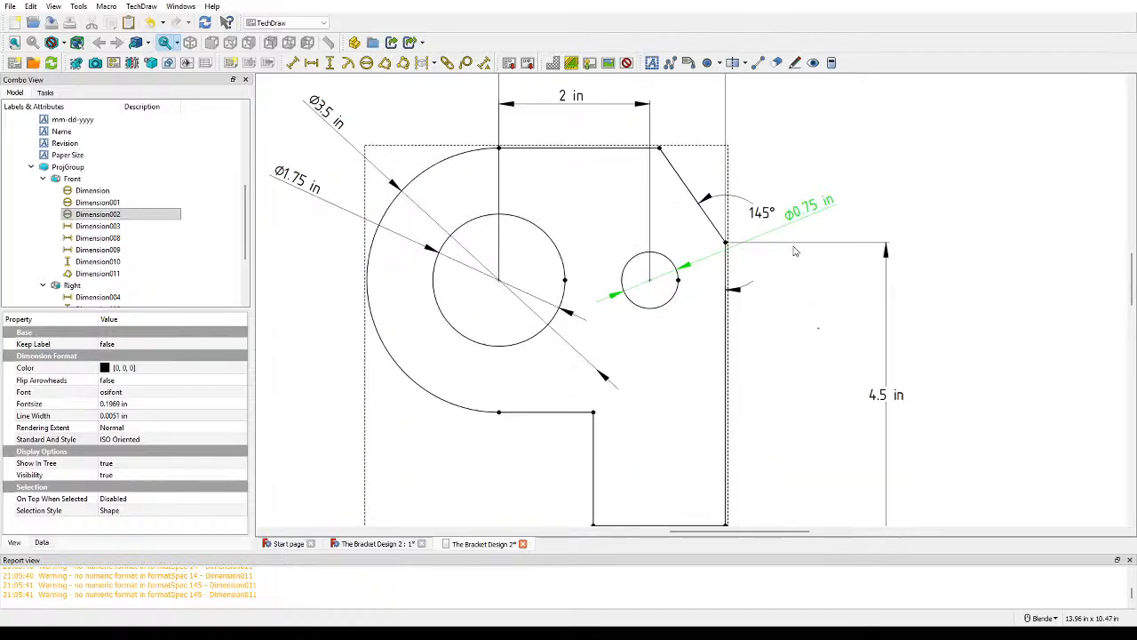
{"action": "left_click", "coordinate": [746, 199]}
{"action": "mouse_move", "coordinate": [801, 210]}
{"action": "left_mouse_down"}
{"action": "mouse_move", "coordinate": [751, 201]}
{"action": "mouse_move", "coordinate": [783, 206]}
{"action": "mouse_move", "coordinate": [809, 190]}
{"action": "left_mouse_up"}
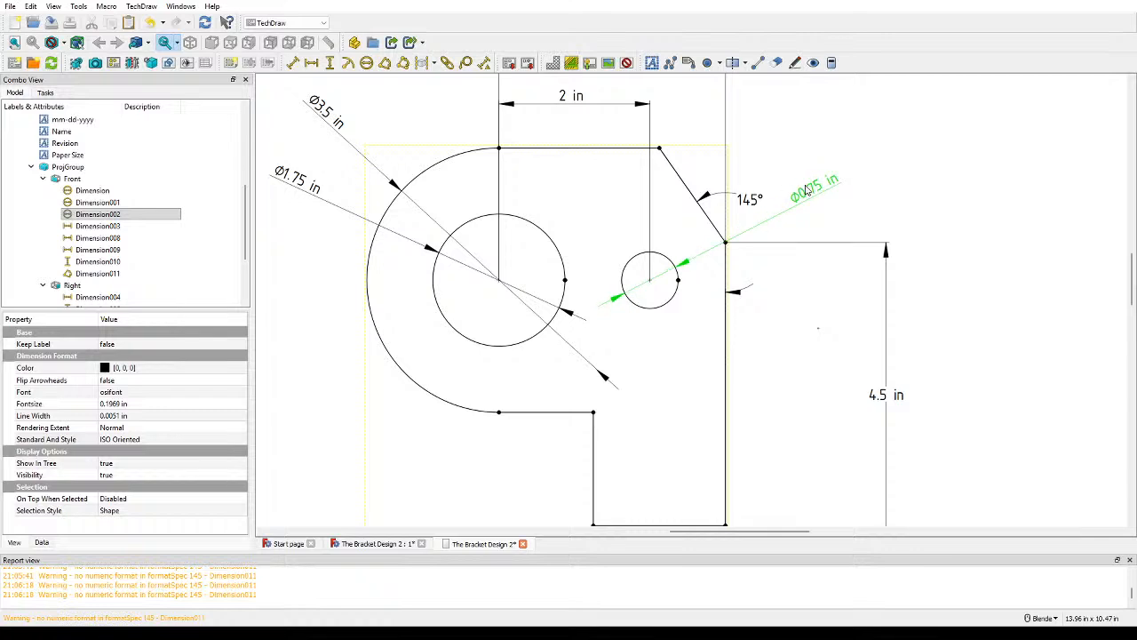
{"action": "left_click", "coordinate": [871, 187]}
{"action": "scroll", "coordinate": [799, 358], "scroll_direction": "down", "scroll_amount": 3}
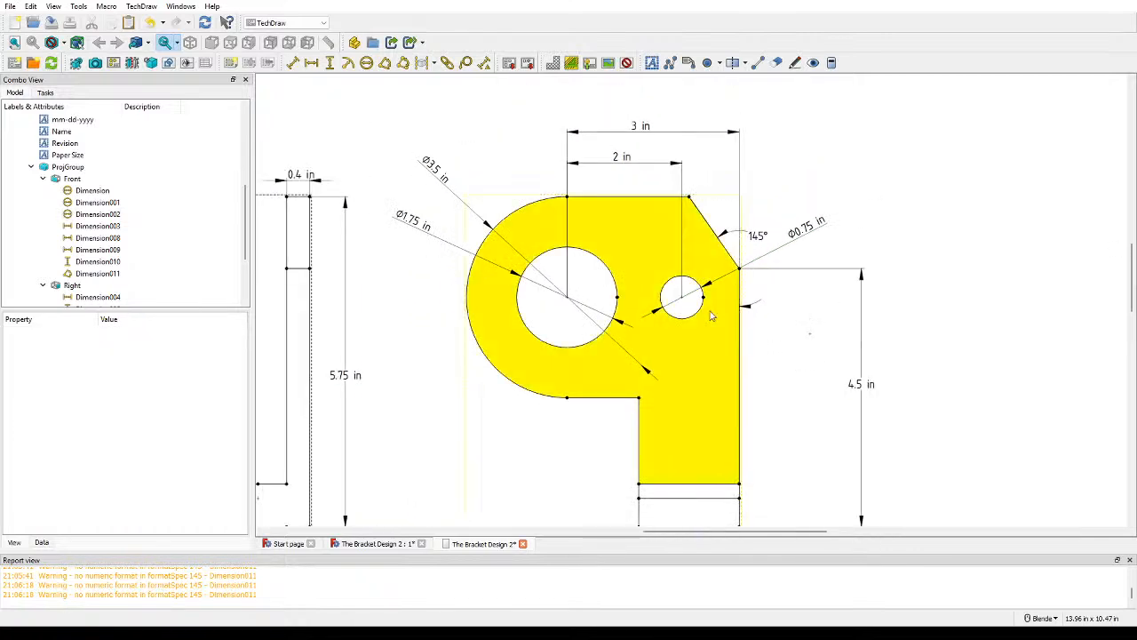
Step: Dimension the vertical distance from the small hole's center to the line just above the Front view's bottom edge, placing it outside the part
{"action": "left_click", "coordinate": [684, 302]}
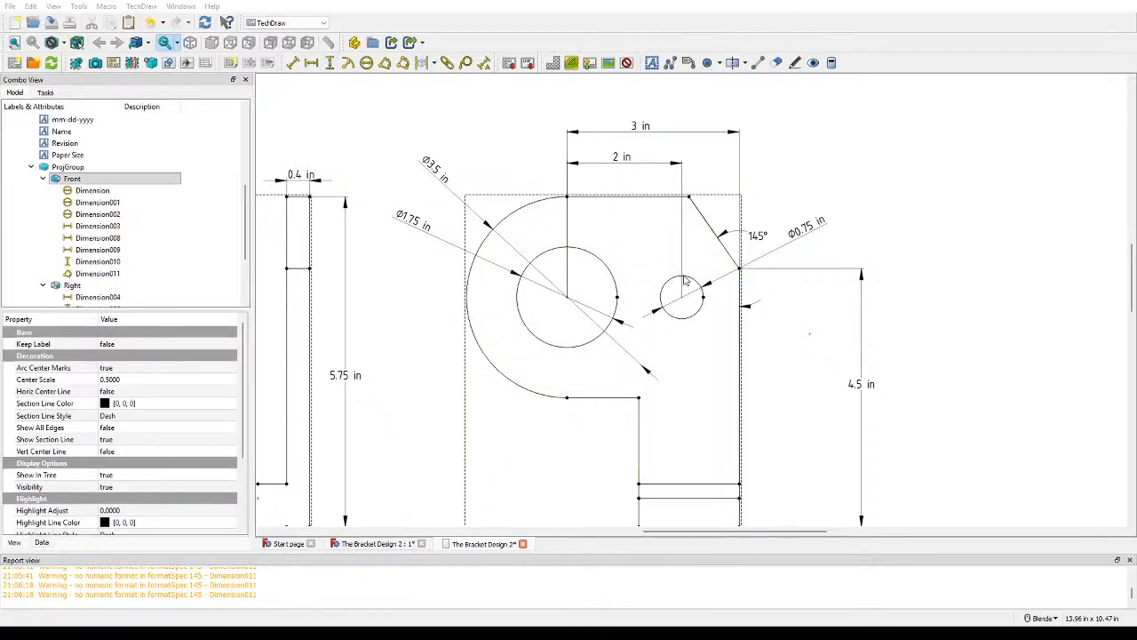
{"action": "scroll", "coordinate": [711, 524], "scroll_direction": "up", "scroll_amount": 2}
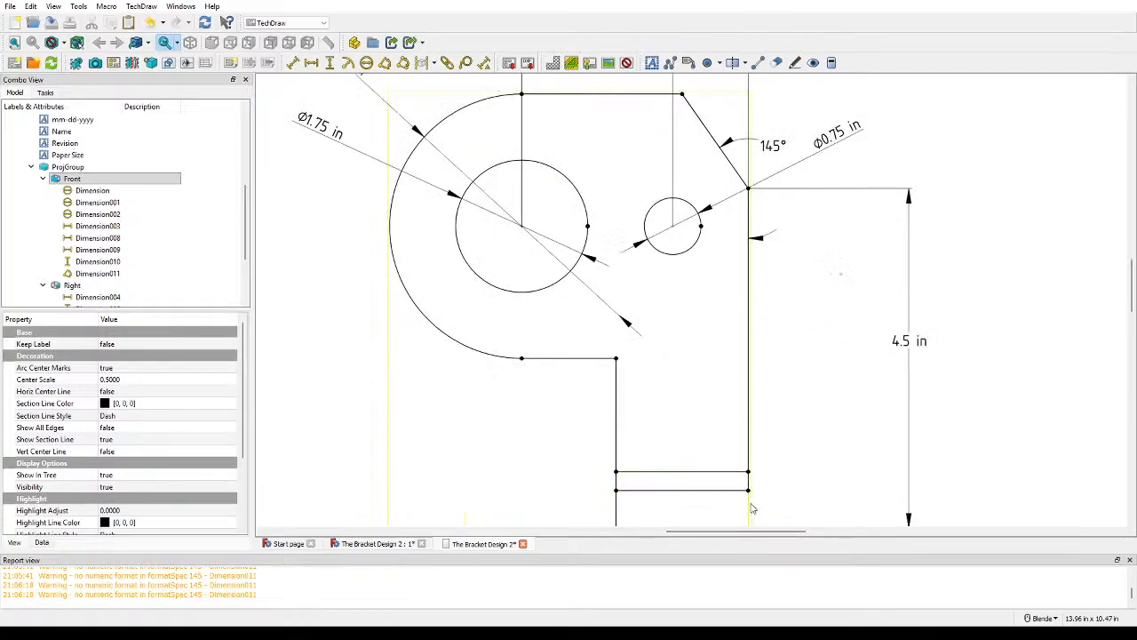
{"action": "left_click", "coordinate": [749, 489]}
{"action": "left_click", "coordinate": [701, 226], "text": "ctrl"}
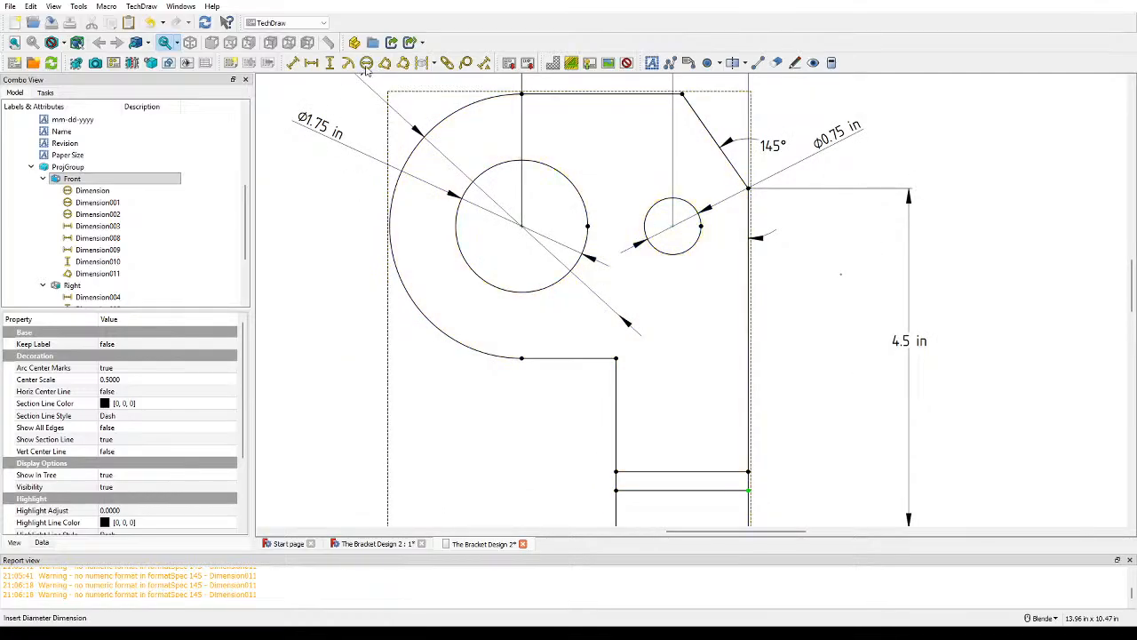
{"action": "left_click", "coordinate": [330, 62]}
{"action": "left_click_drag", "start_coordinate": [712, 384], "coordinate": [840, 362]}
Step: Format the small hole's vertical dimension with the specifier %.1f in and the ASME Inlined drawing style
{"action": "double_click", "coordinate": [848, 361]}
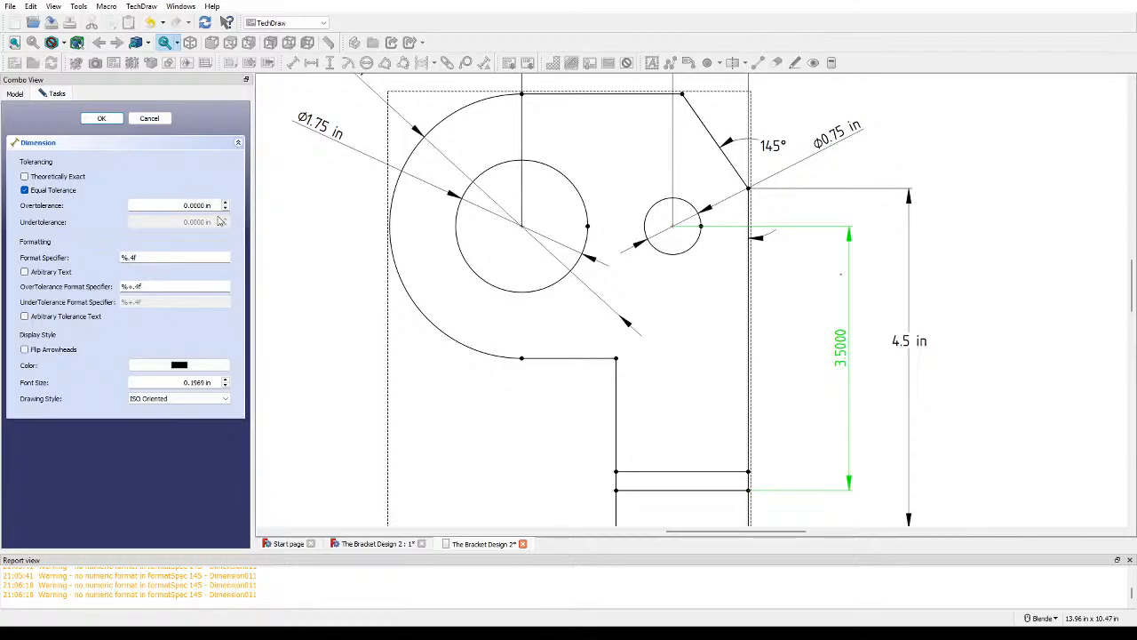
{"action": "key", "text": "BackSpace"}
{"action": "type", "text": "1f in"}
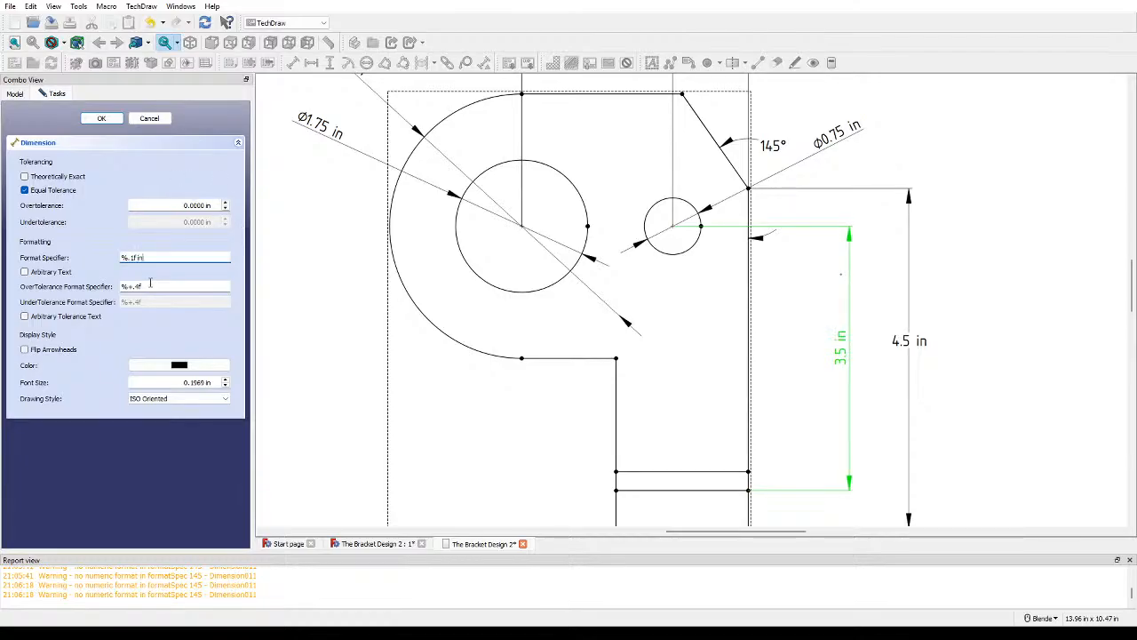
{"action": "left_click", "coordinate": [180, 397]}
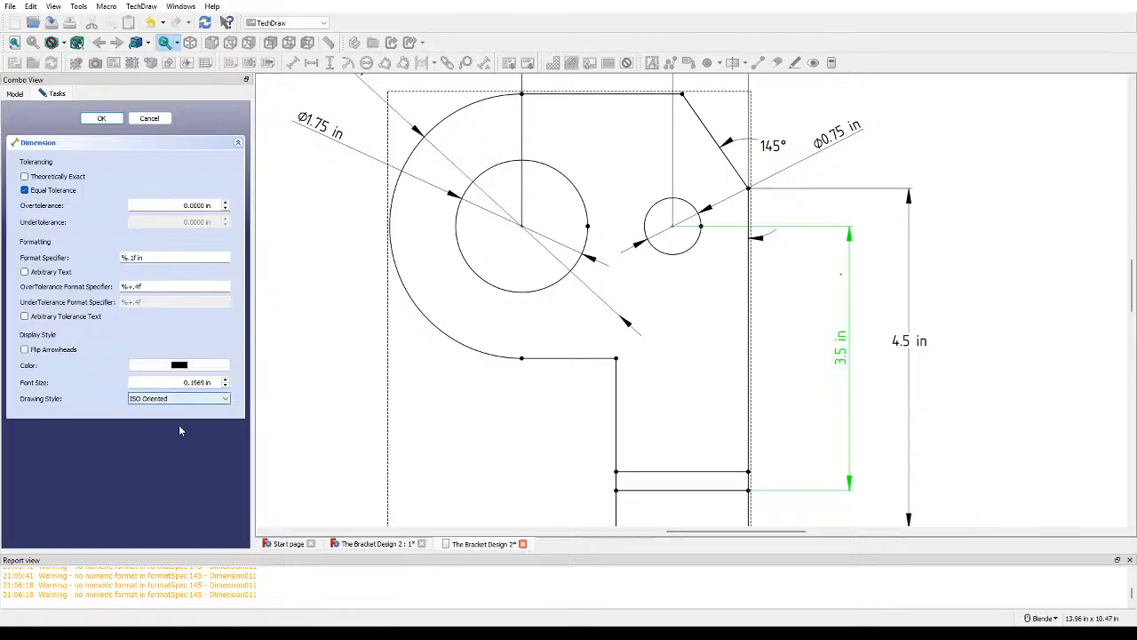
{"action": "left_click", "coordinate": [179, 425]}
{"action": "left_click", "coordinate": [985, 304]}
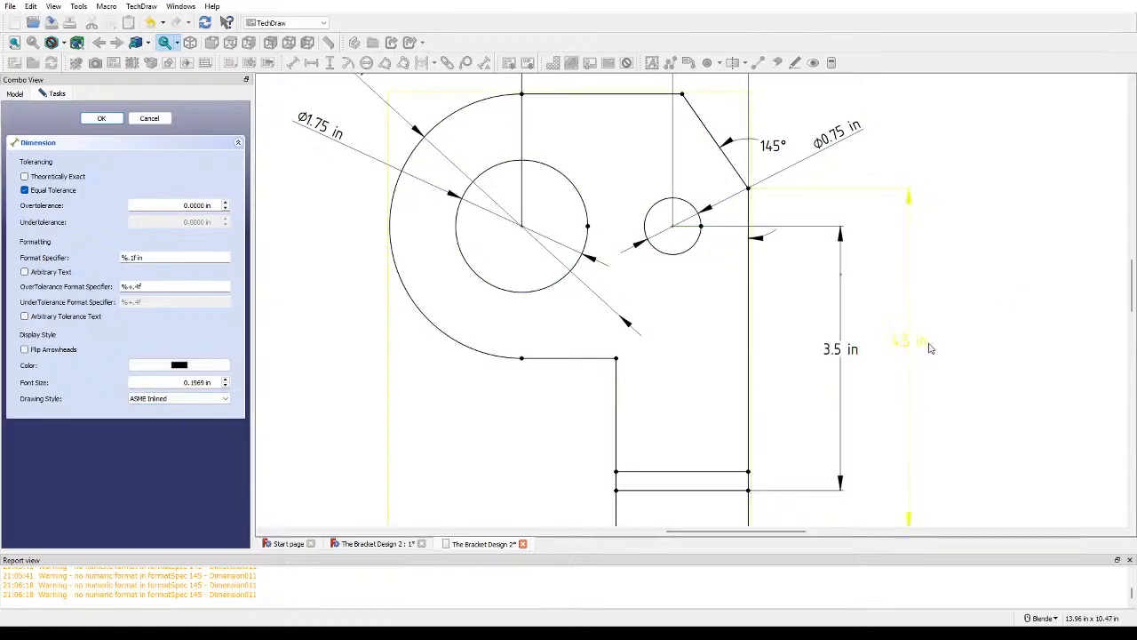
Step: Delete the vertical dimension between the small hole and the line above the bottom edge
{"action": "scroll", "coordinate": [971, 357], "scroll_direction": "down", "scroll_amount": 2}
{"action": "left_click", "coordinate": [859, 416]}
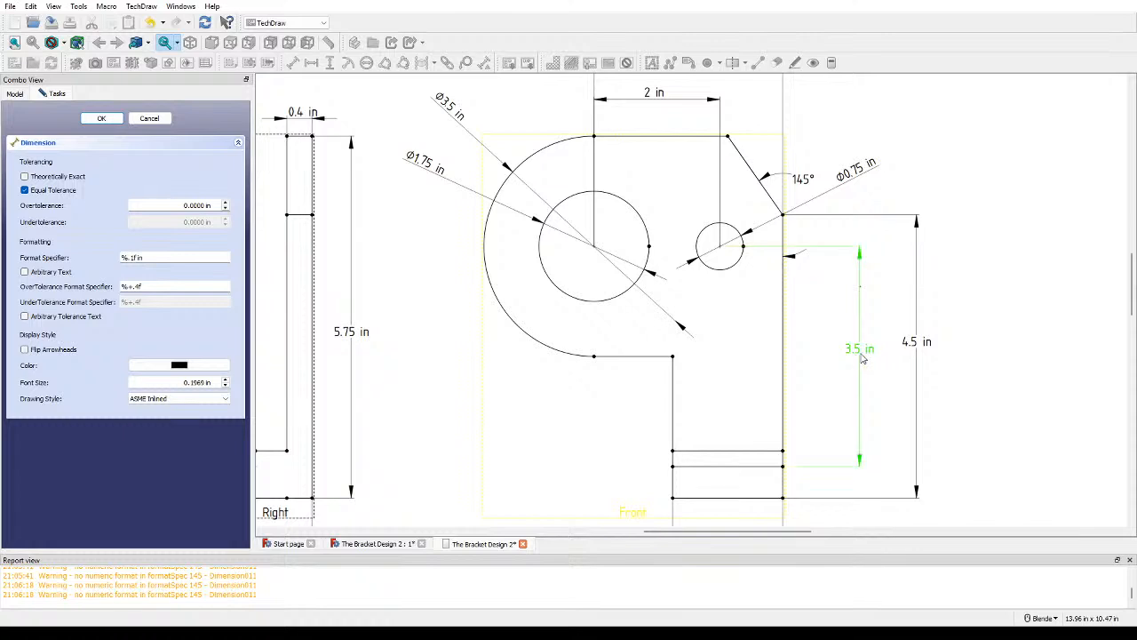
{"action": "key", "text": "Delete"}
Step: Dimension the vertical distance from the small hole's center to the Front view's bottom right corner, placing it between the part and the 4.5 in dimension
{"action": "scroll", "coordinate": [786, 500], "scroll_direction": "up", "scroll_amount": 2}
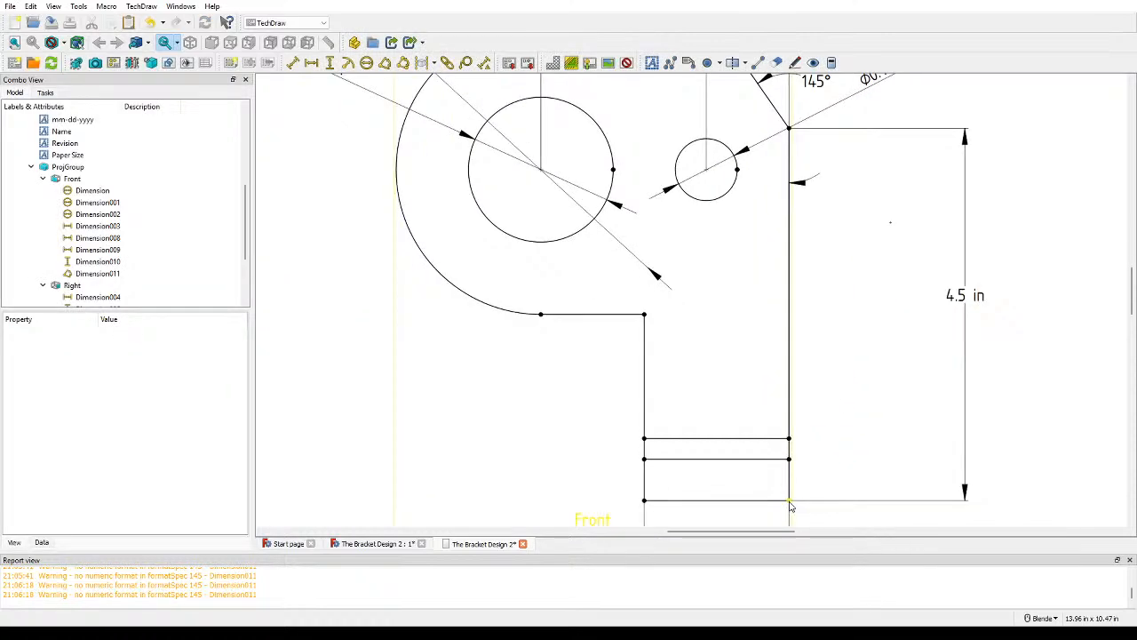
{"action": "left_click", "coordinate": [788, 499]}
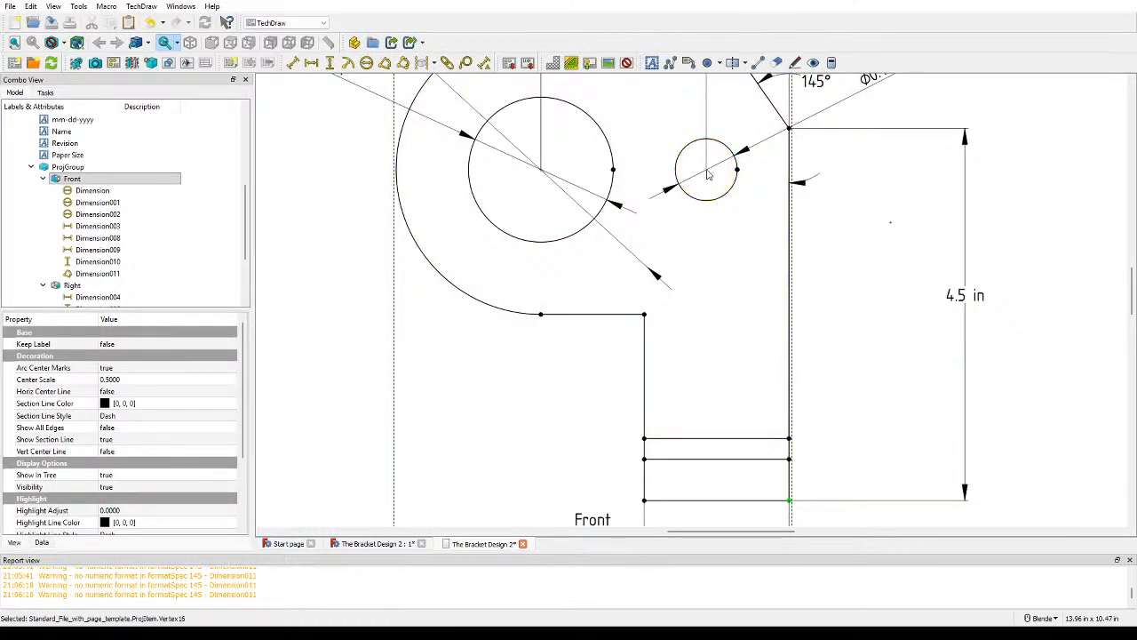
{"action": "left_click", "coordinate": [330, 63]}
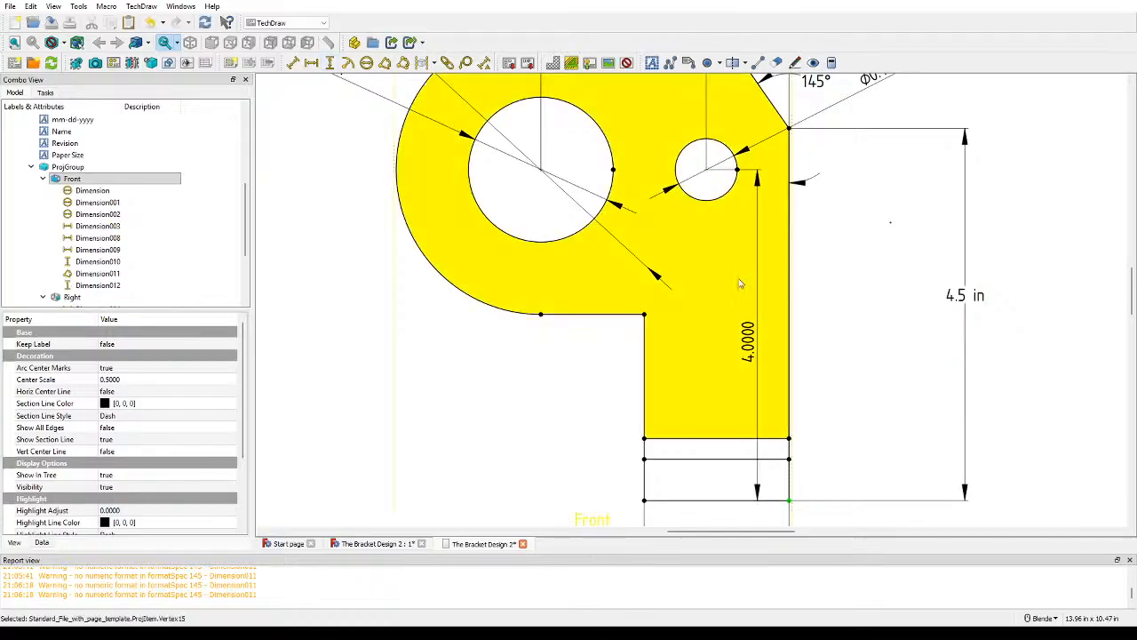
{"action": "left_click_drag", "start_coordinate": [755, 351], "coordinate": [892, 351]}
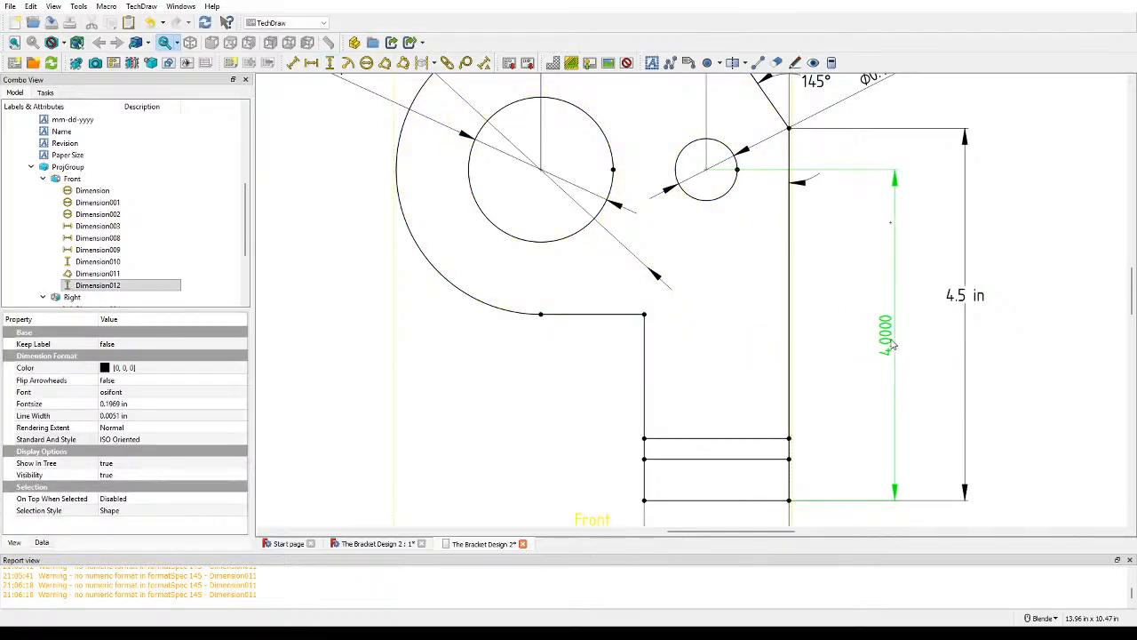
Step: Set the small hole's vertical dimension to format specifier %.0f in and drawing style ASME Inlined
{"action": "double_click", "coordinate": [892, 351]}
{"action": "left_click", "coordinate": [138, 256]}
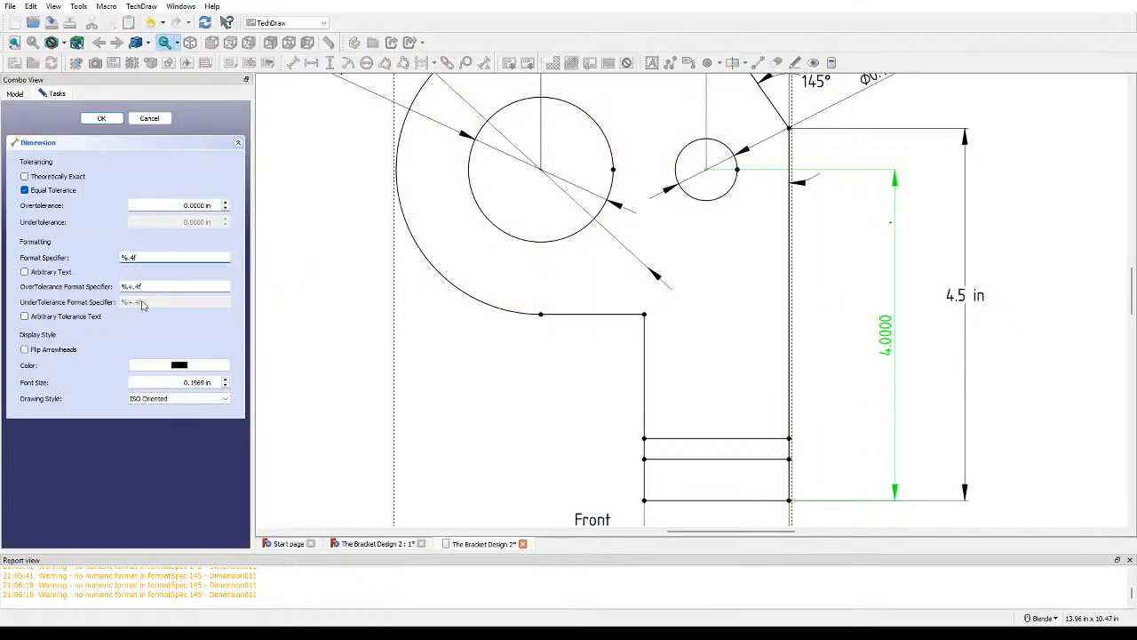
{"action": "key", "text": "BackSpace"}
{"action": "type", "text": "1"}
{"action": "key", "text": "BackSpace"}
{"action": "type", "text": "0f in"}
{"action": "left_click", "coordinate": [162, 401]}
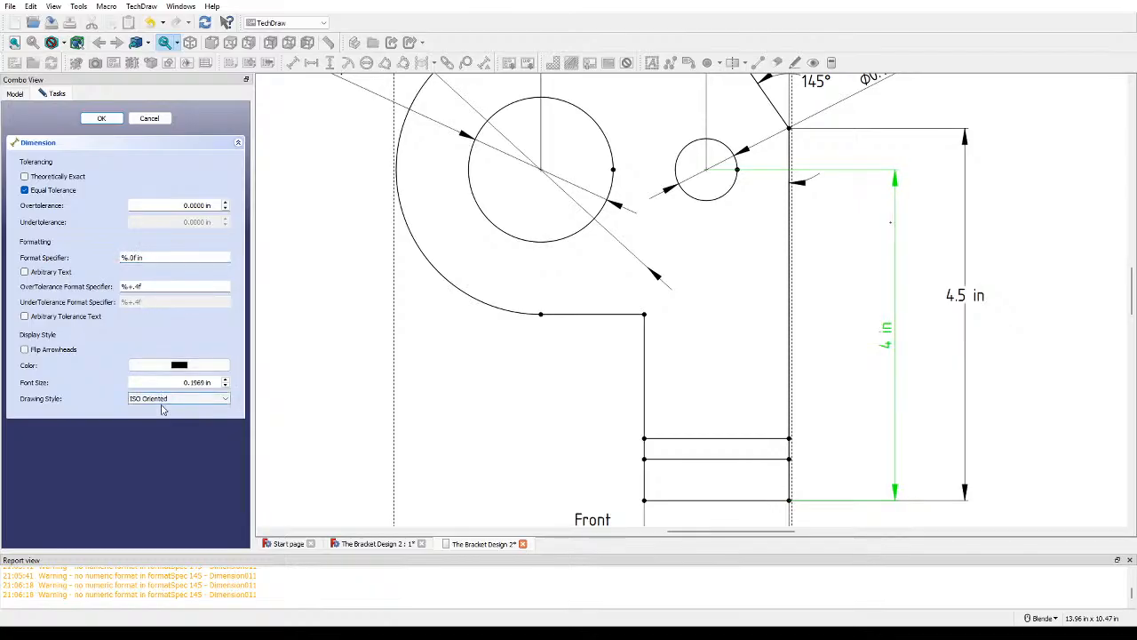
{"action": "left_click", "coordinate": [168, 424]}
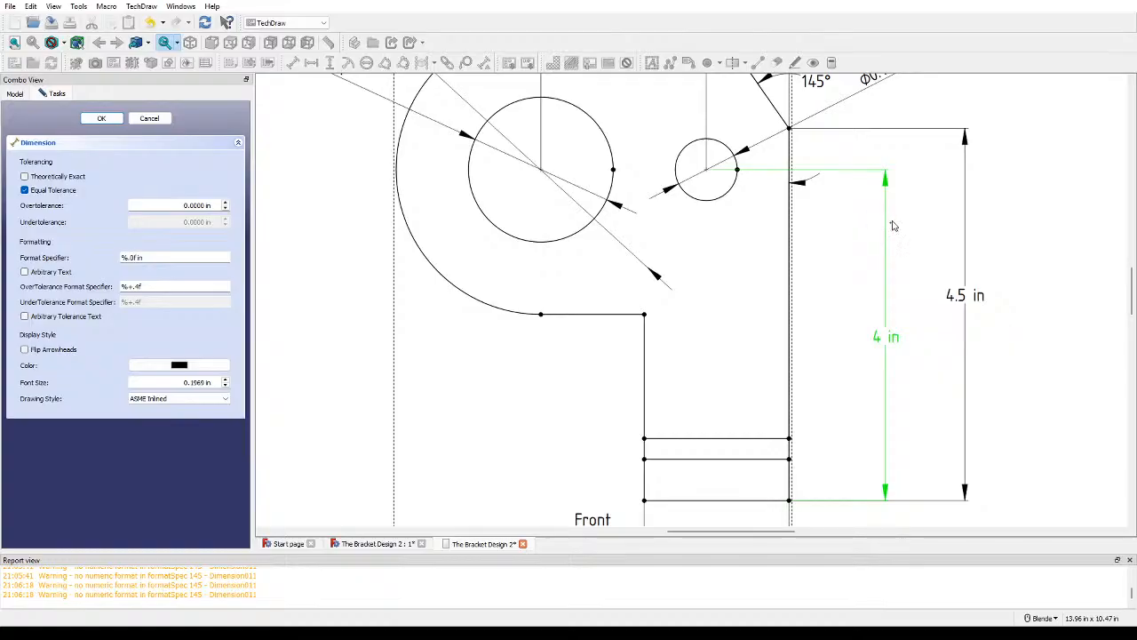
Step: Examine the small cross mark beside the small hole's vertical dimension and review the dimensions of the Front and Right views
{"action": "scroll", "coordinate": [892, 225], "scroll_direction": "up", "scroll_amount": 5}
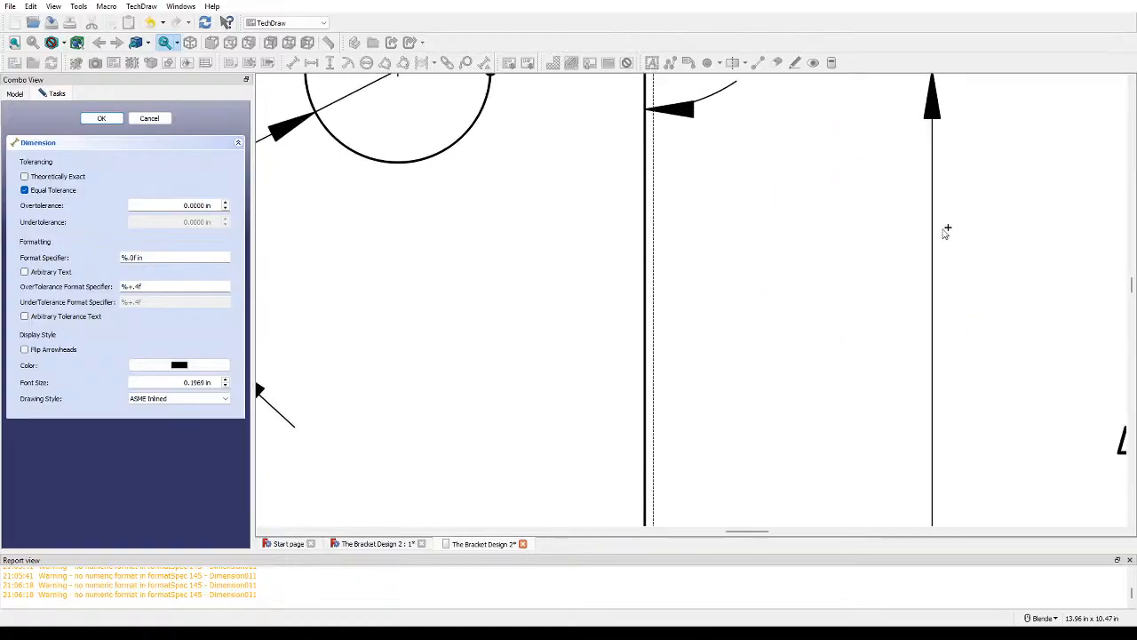
{"action": "scroll", "coordinate": [888, 258], "scroll_direction": "down", "scroll_amount": 5}
{"action": "scroll", "coordinate": [805, 300], "scroll_direction": "up", "scroll_amount": 3}
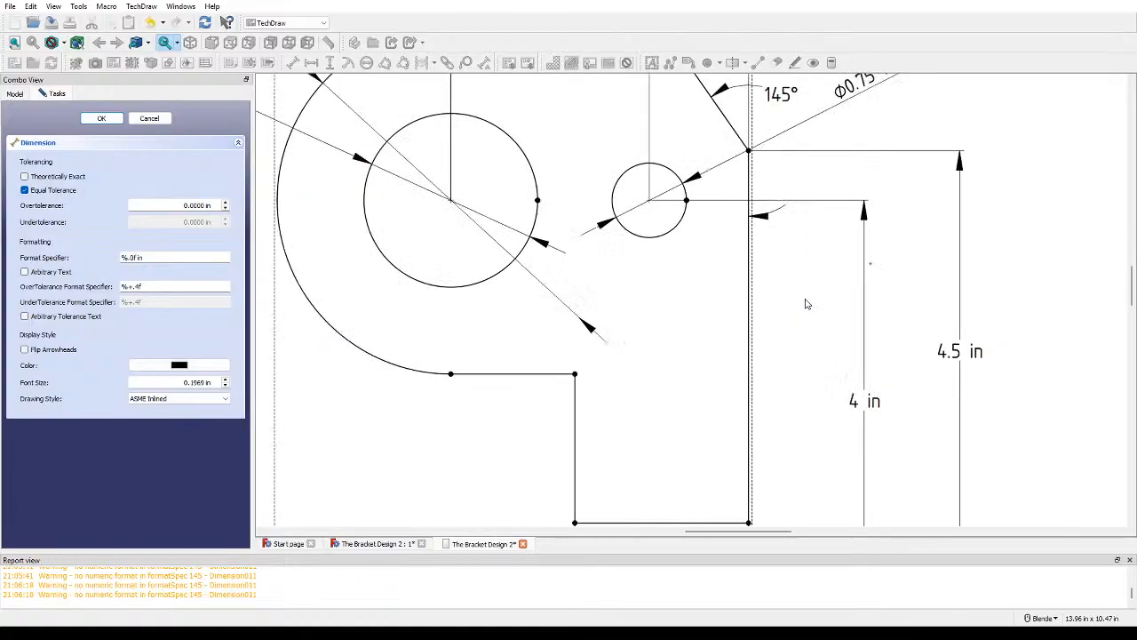
{"action": "scroll", "coordinate": [812, 317], "scroll_direction": "up", "scroll_amount": 6}
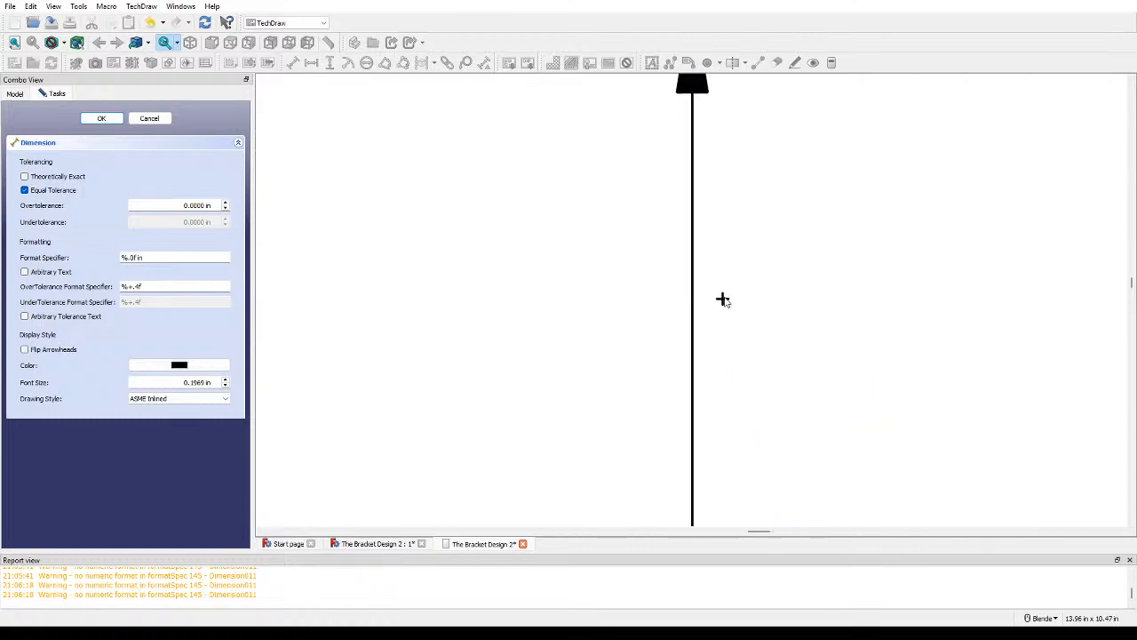
{"action": "scroll", "coordinate": [727, 306], "scroll_direction": "down", "scroll_amount": 3}
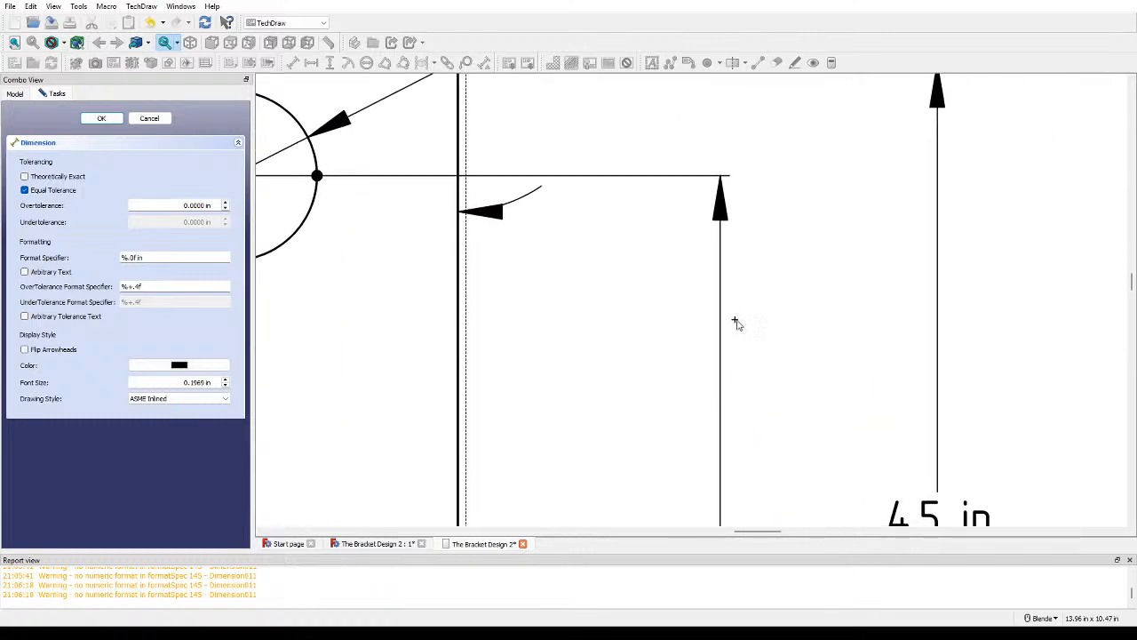
{"action": "scroll", "coordinate": [732, 320], "scroll_direction": "down", "scroll_amount": 3}
{"action": "middle_click_drag", "start_coordinate": [762, 347], "coordinate": [783, 327]}
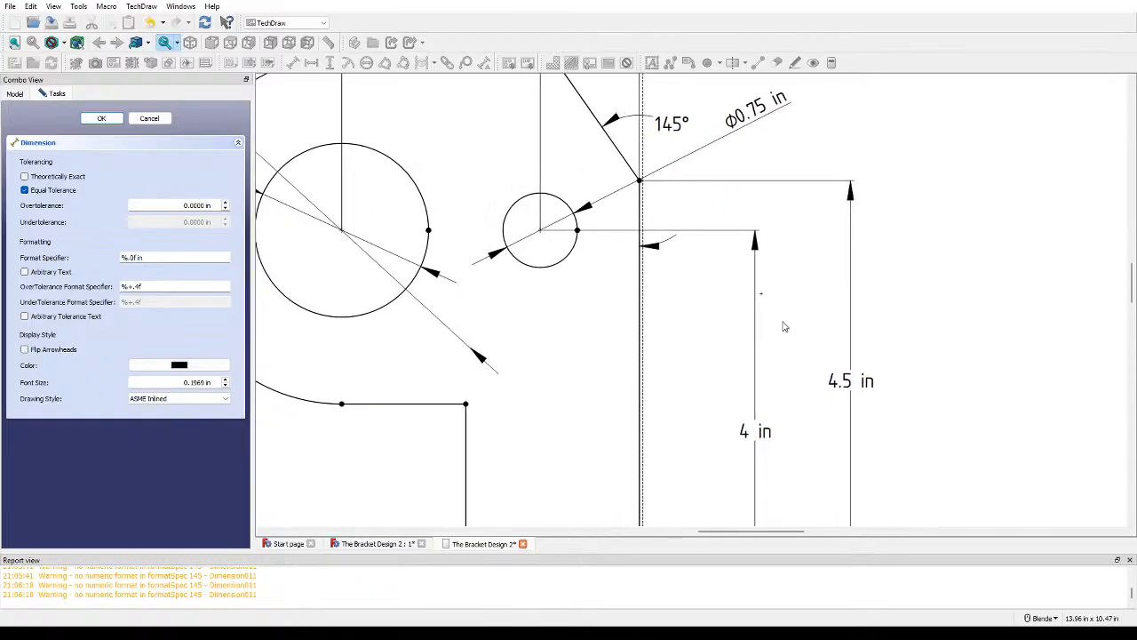
{"action": "scroll", "coordinate": [771, 330], "scroll_direction": "down", "scroll_amount": 3}
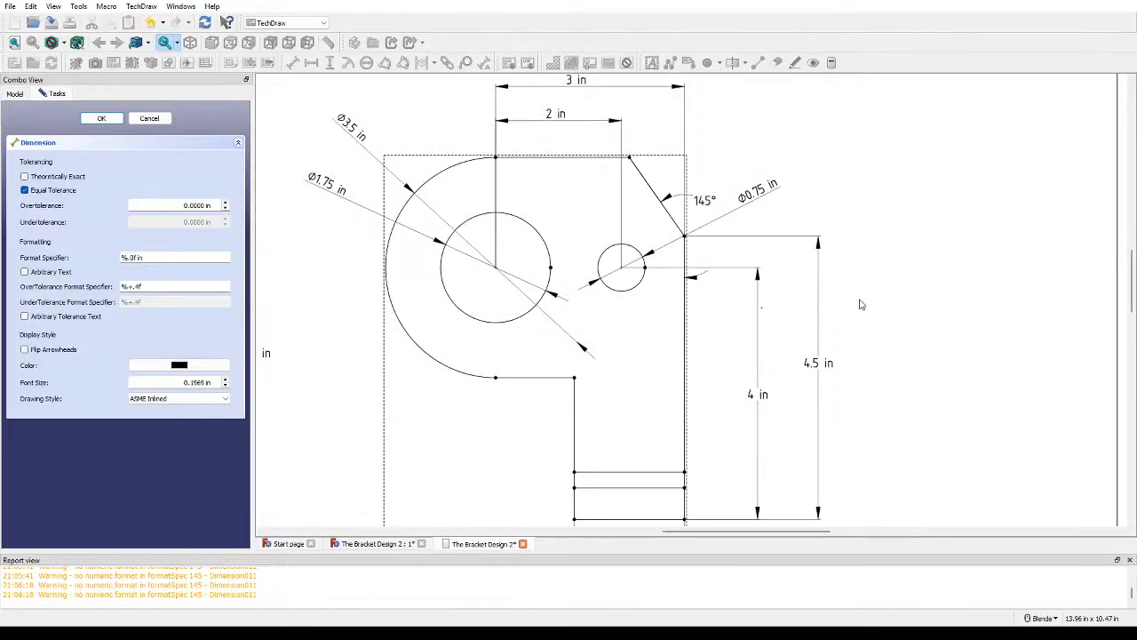
{"action": "scroll", "coordinate": [876, 252], "scroll_direction": "down", "scroll_amount": 3}
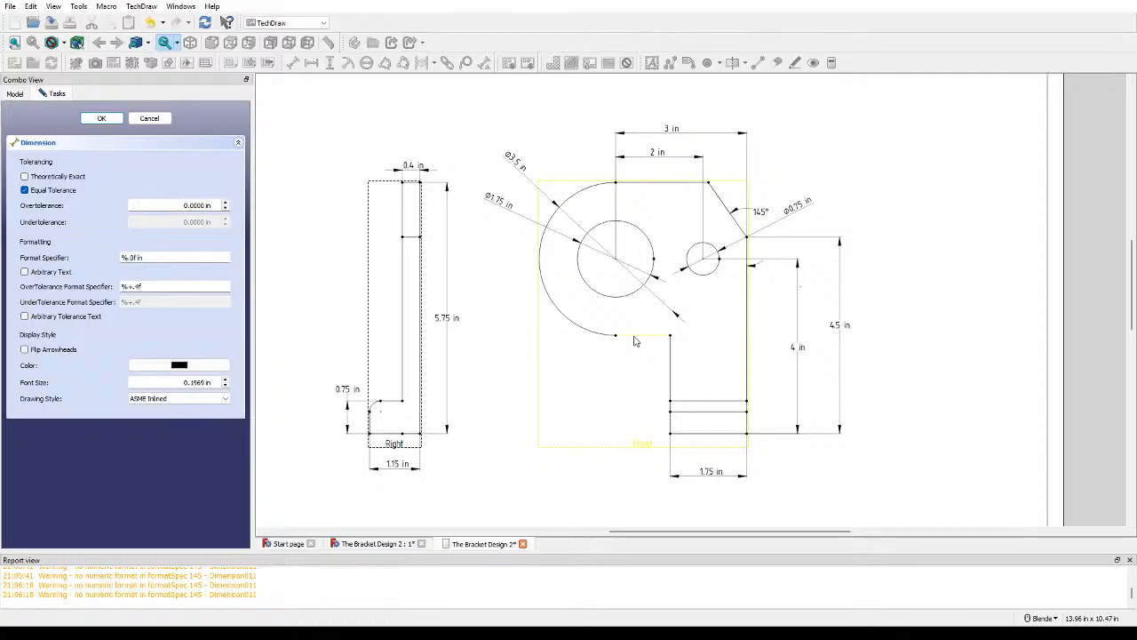
{"action": "left_click", "coordinate": [539, 368]}
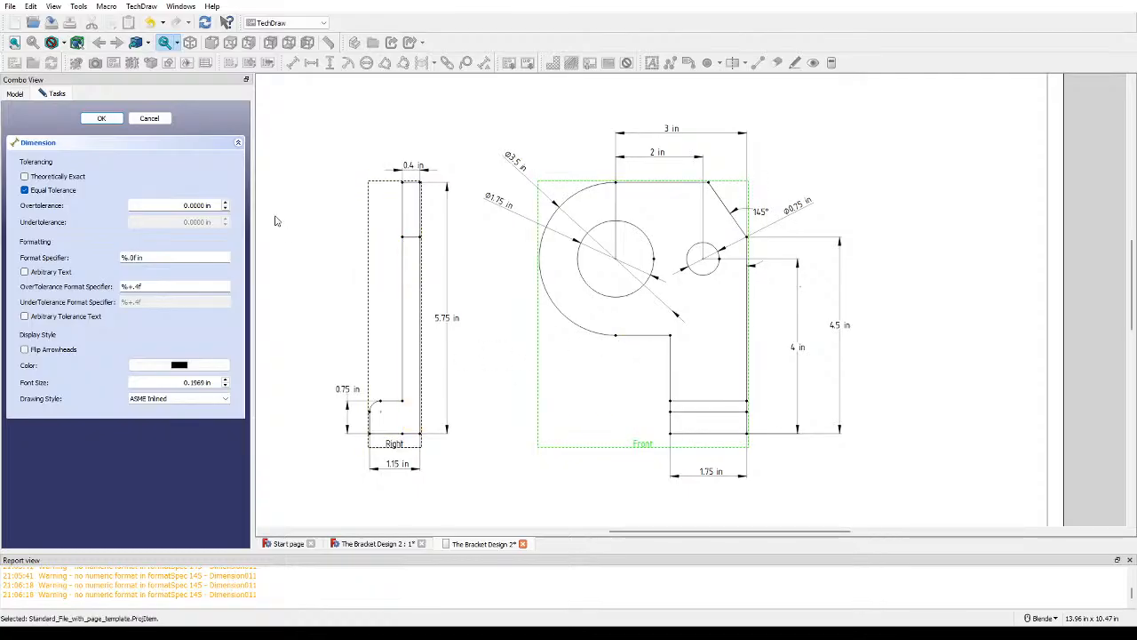
Step: Apply the format settings of the small hole's vertical dimension
{"action": "left_click", "coordinate": [103, 118]}
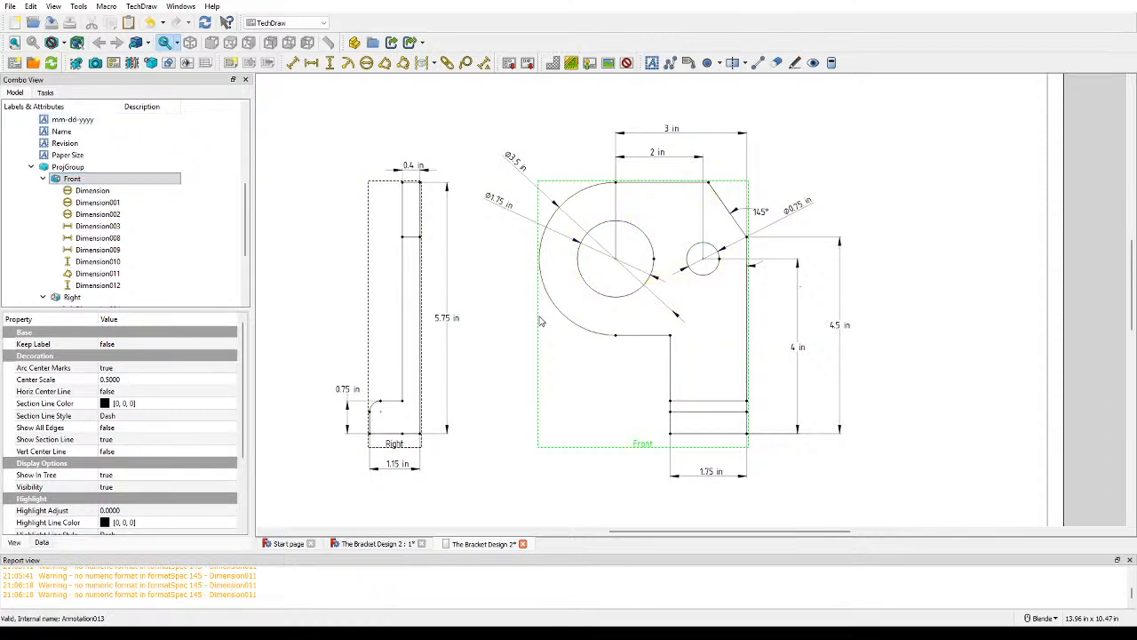
{"action": "left_click", "coordinate": [113, 62]}
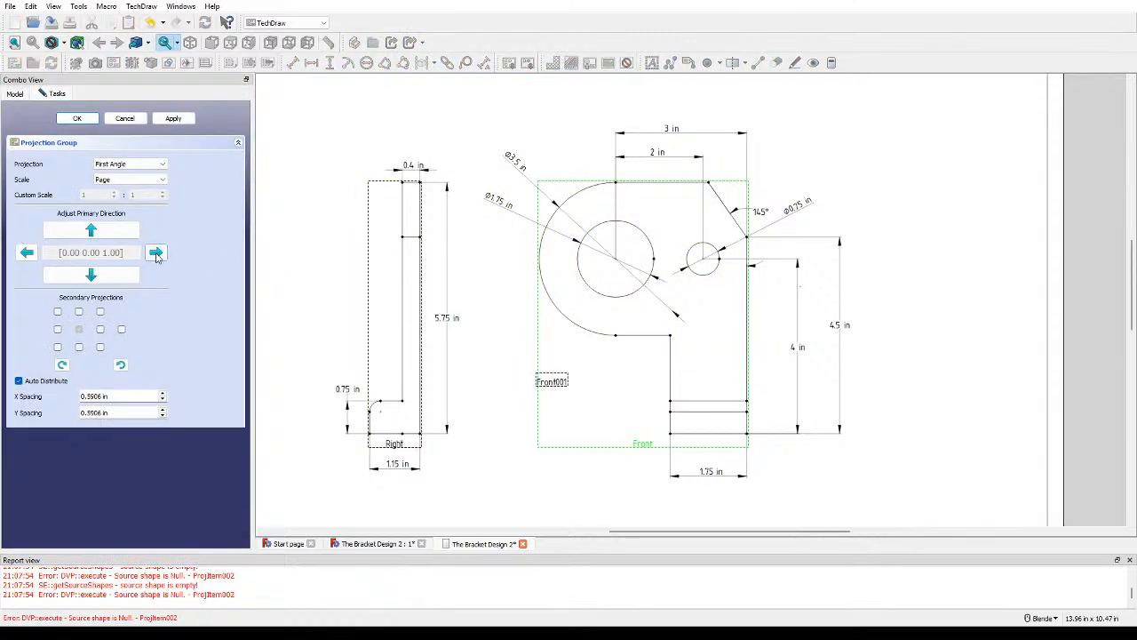
{"action": "left_click", "coordinate": [101, 329]}
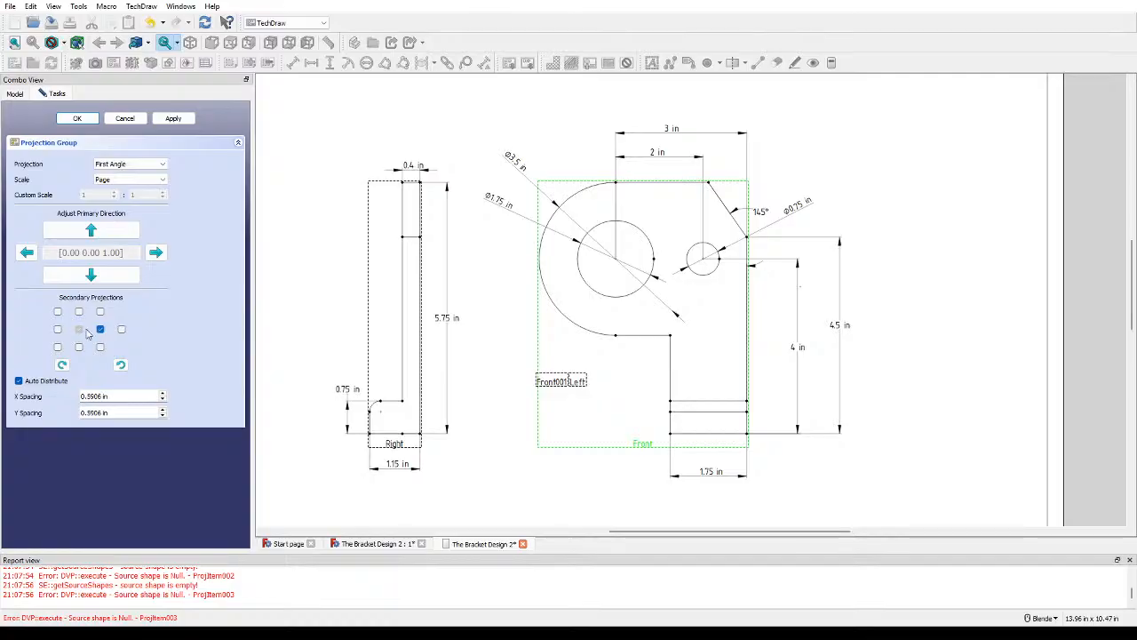
{"action": "left_click", "coordinate": [58, 330]}
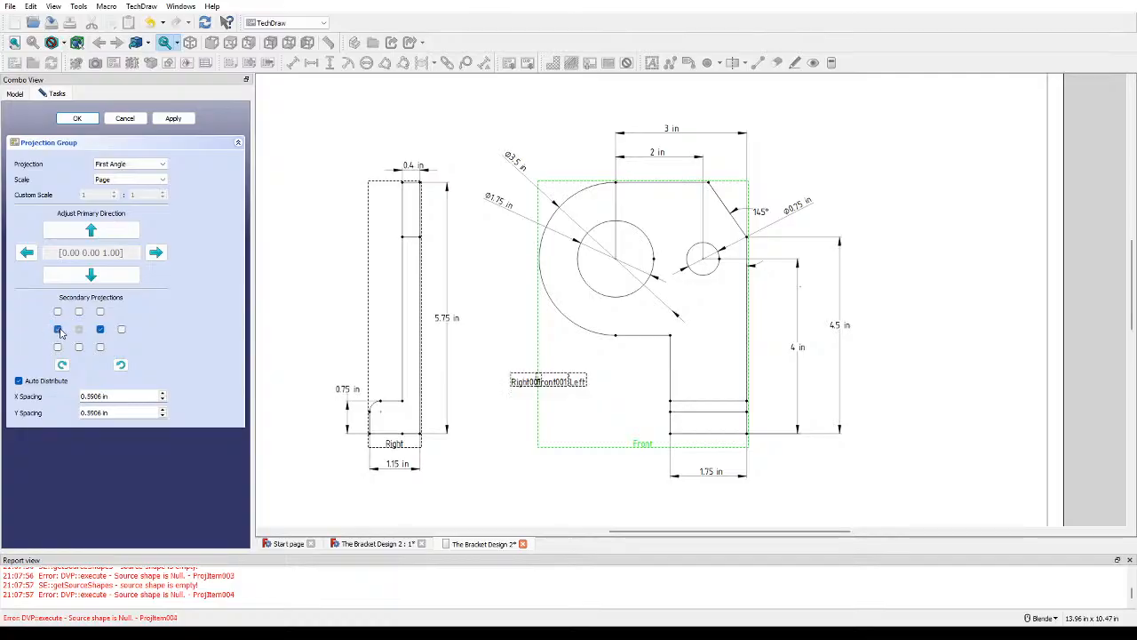
{"action": "left_click", "coordinate": [125, 118]}
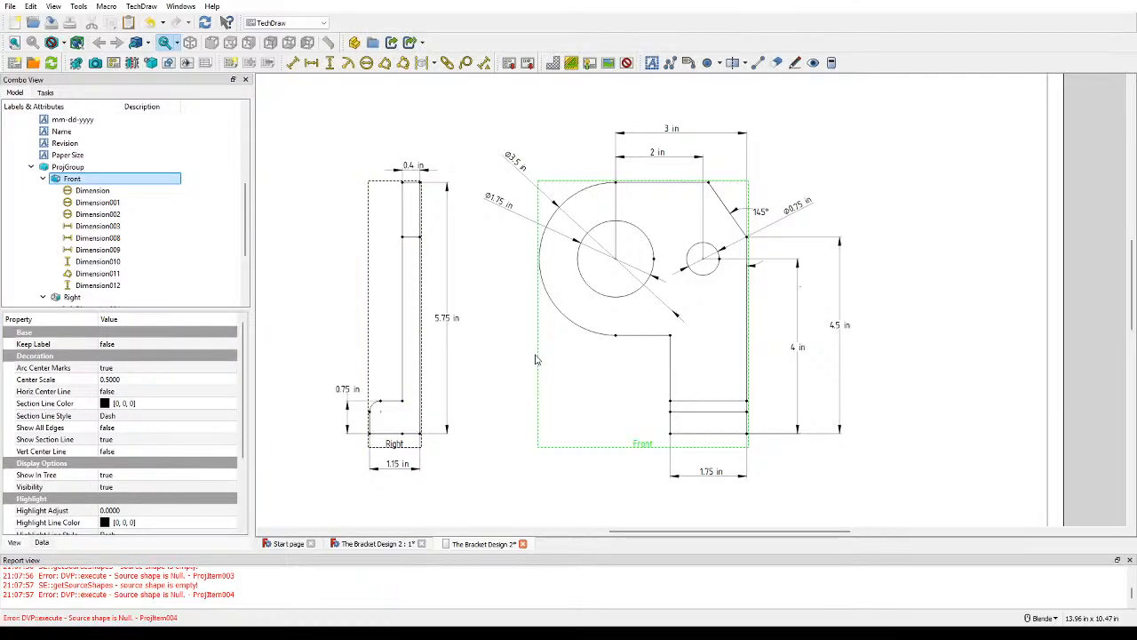
{"action": "left_click", "coordinate": [75, 63]}
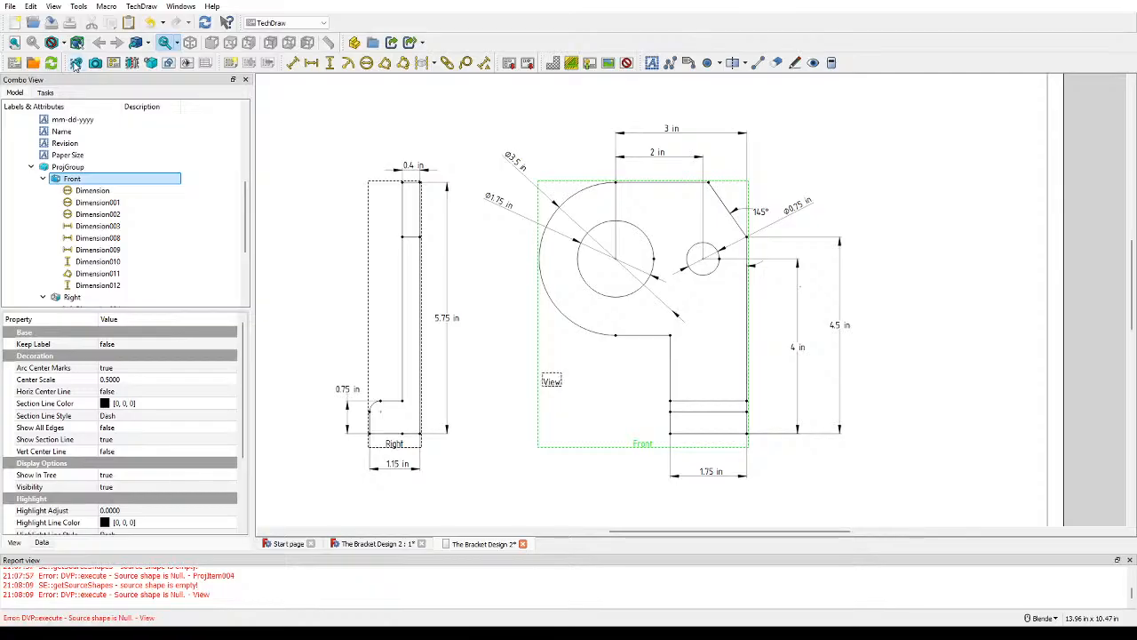
{"action": "left_click", "coordinate": [549, 383]}
{"action": "key", "text": "Delete"}
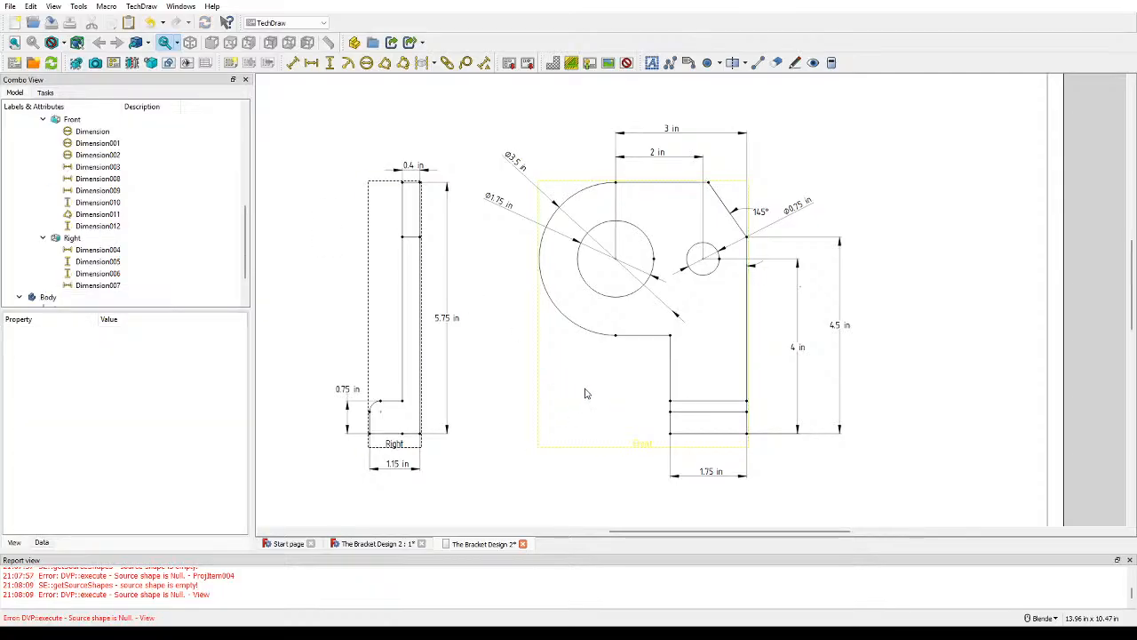
Step: Examine the bracket's 3D model from the right and left sides and return to the drawing page
{"action": "left_click", "coordinate": [346, 548]}
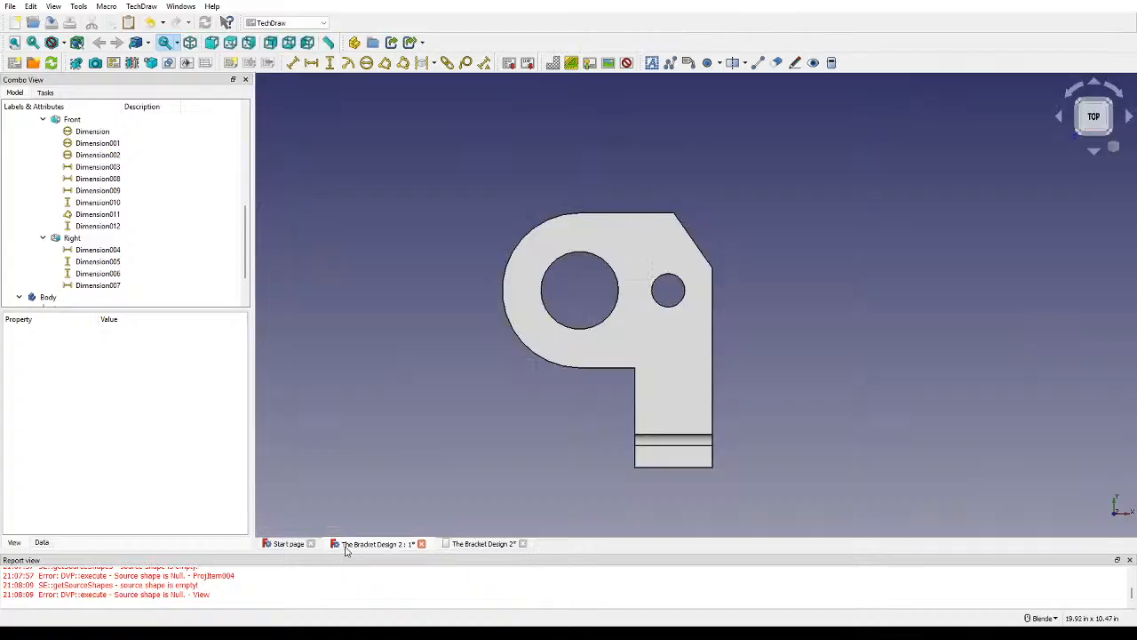
{"action": "left_click", "coordinate": [1058, 118]}
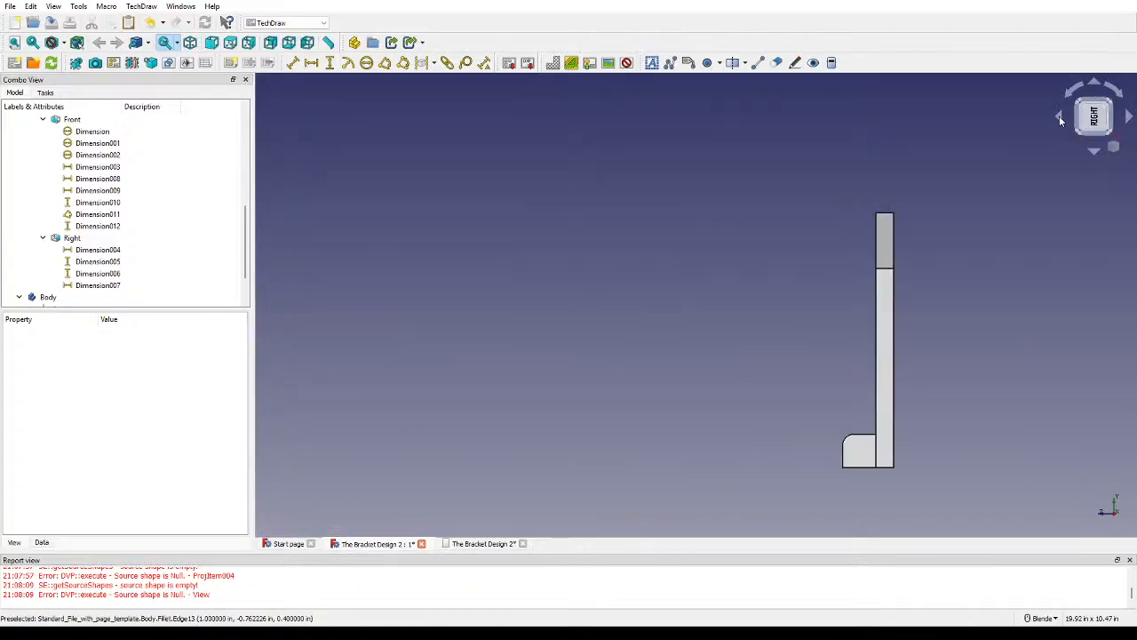
{"action": "left_click", "coordinate": [1128, 119]}
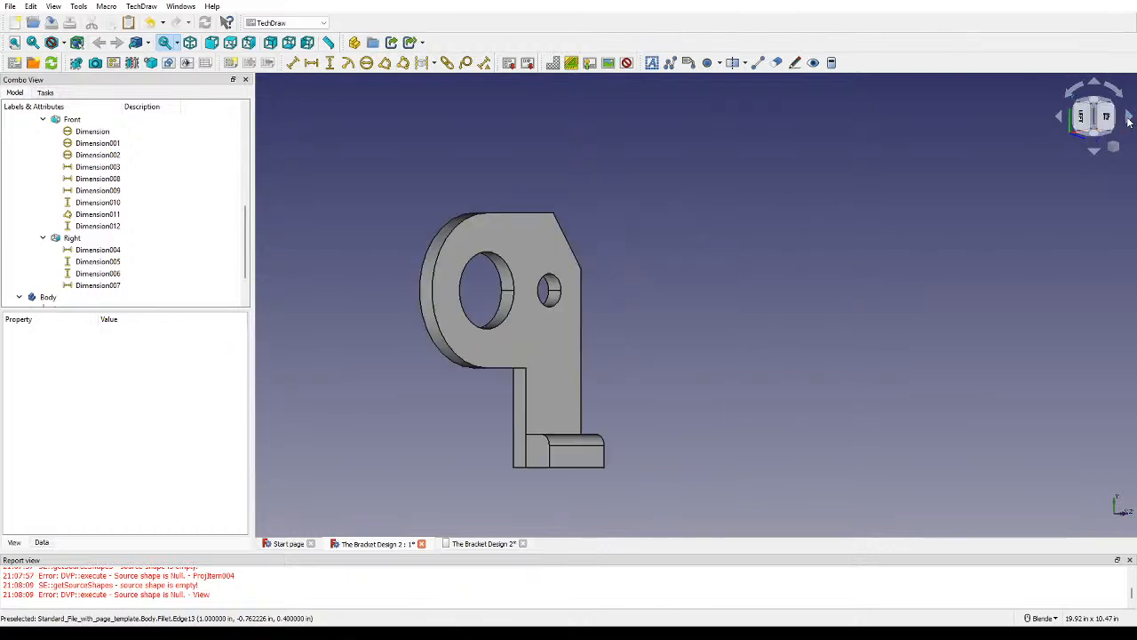
{"action": "left_click", "coordinate": [1128, 121]}
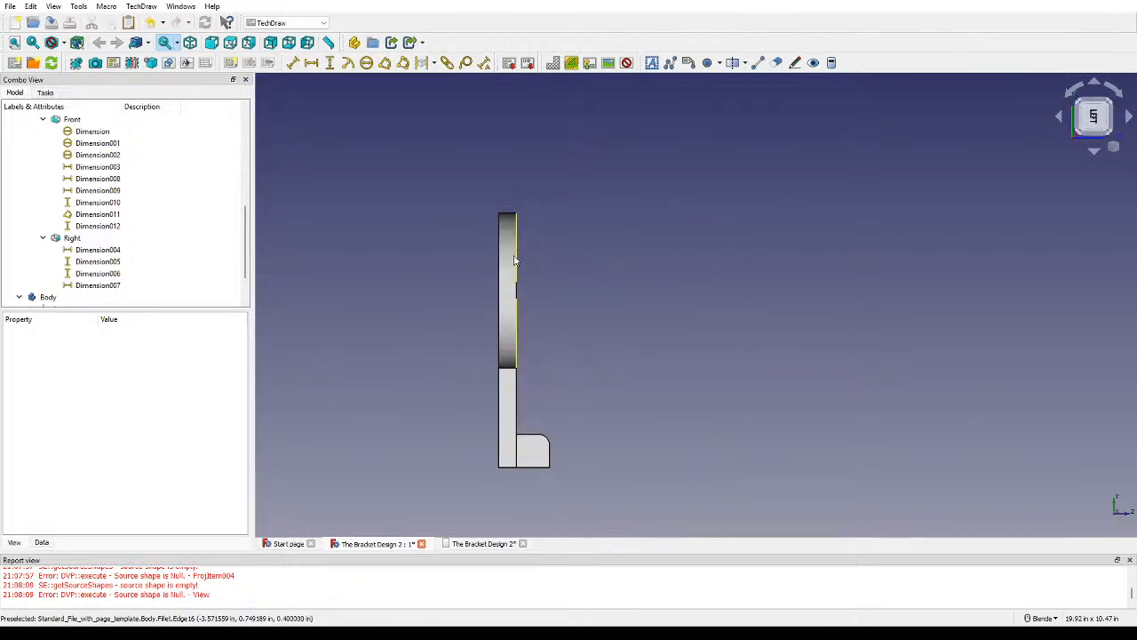
{"action": "scroll", "coordinate": [467, 402], "scroll_direction": "up", "scroll_amount": 2}
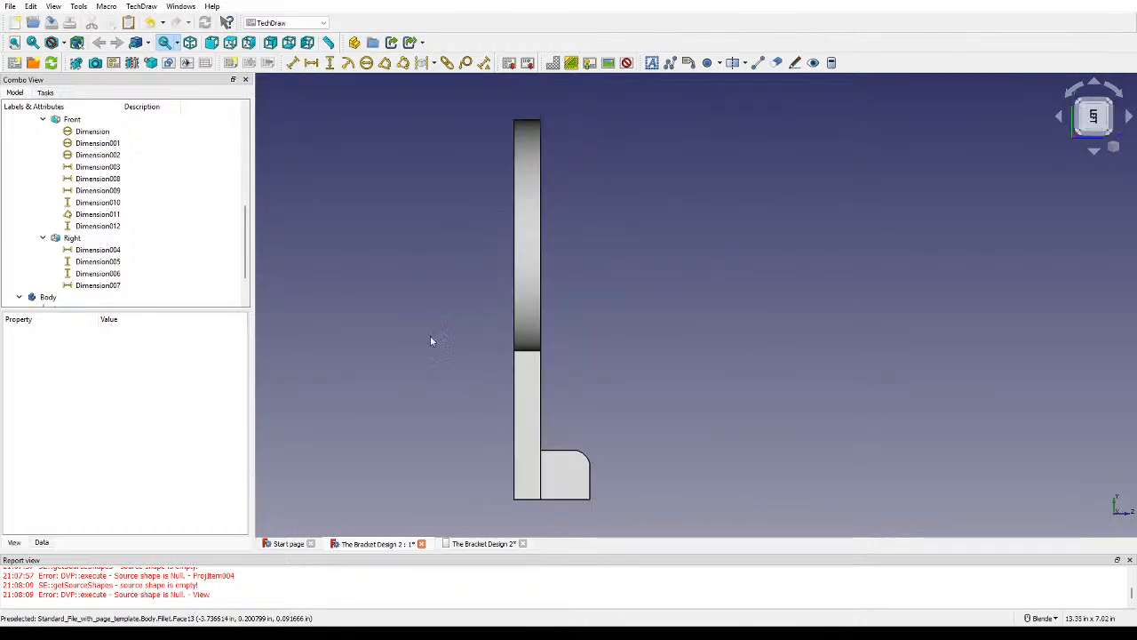
{"action": "left_click", "coordinate": [482, 544]}
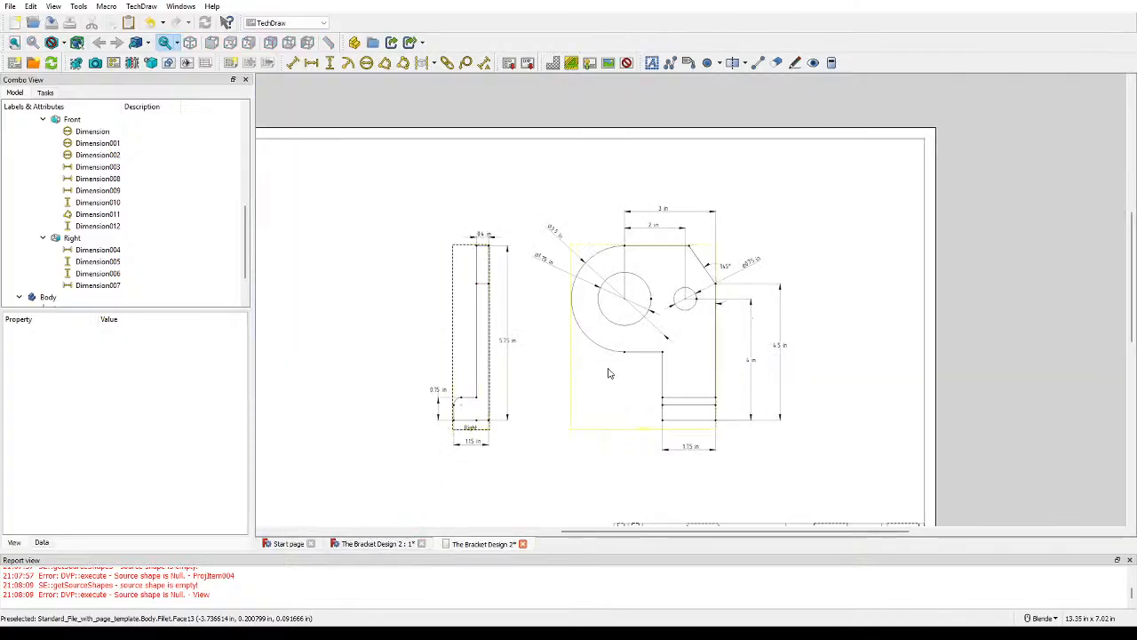
Step: Dimension the Front view's vertical distance from the arc's lower end to the leg's bottom left corner, placing it just left of the leg
{"action": "scroll", "coordinate": [660, 360], "scroll_direction": "up", "scroll_amount": 2}
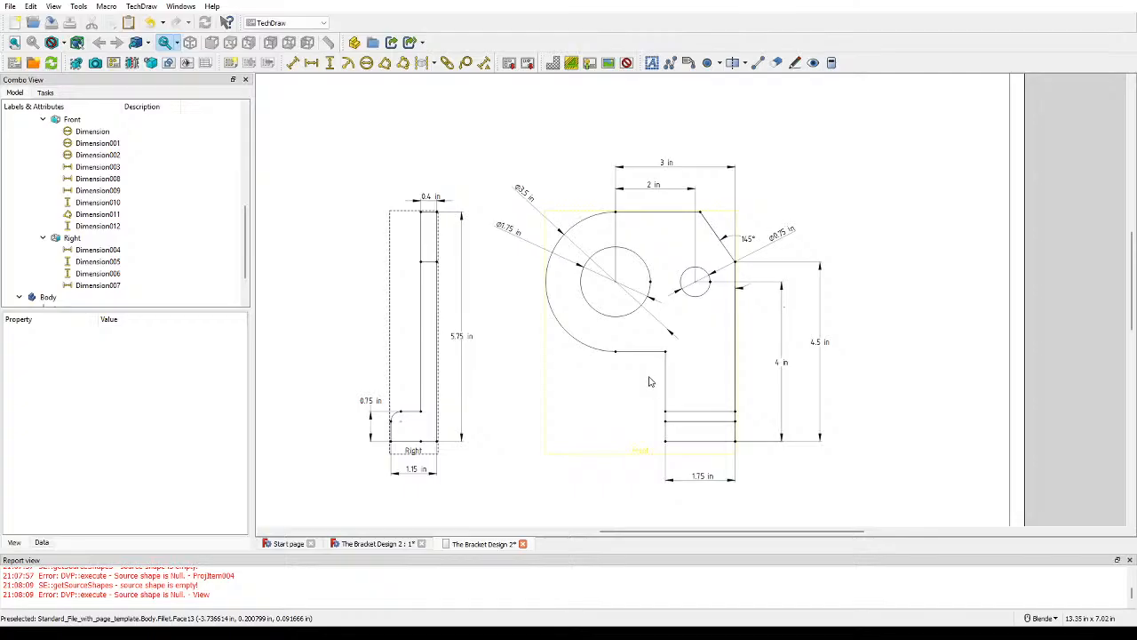
{"action": "left_click", "coordinate": [664, 444]}
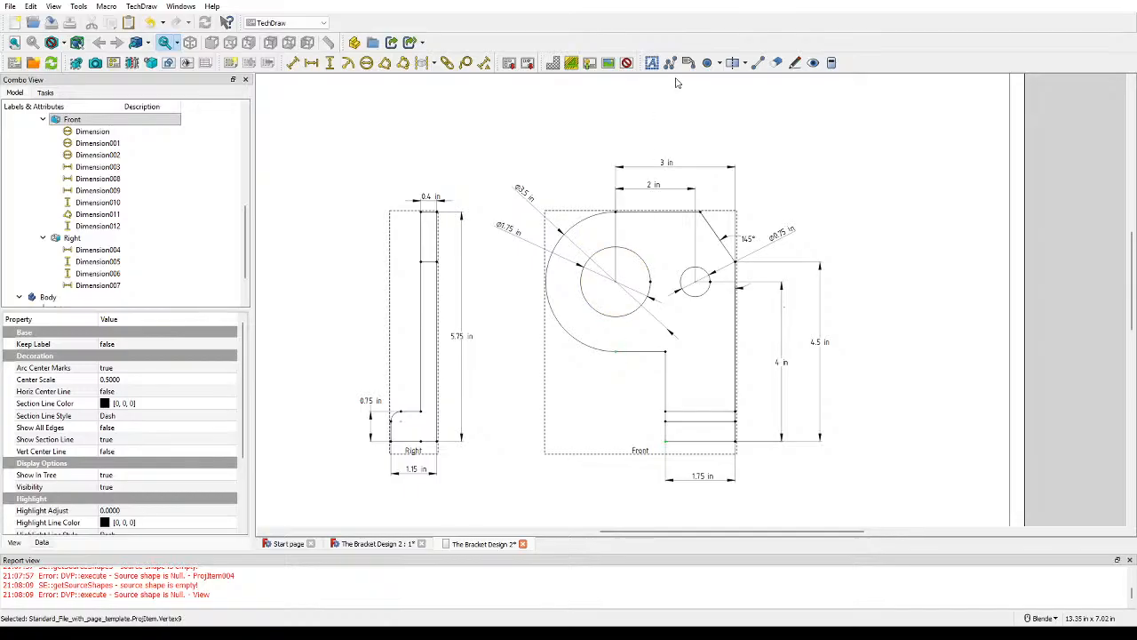
{"action": "left_click", "coordinate": [330, 63]}
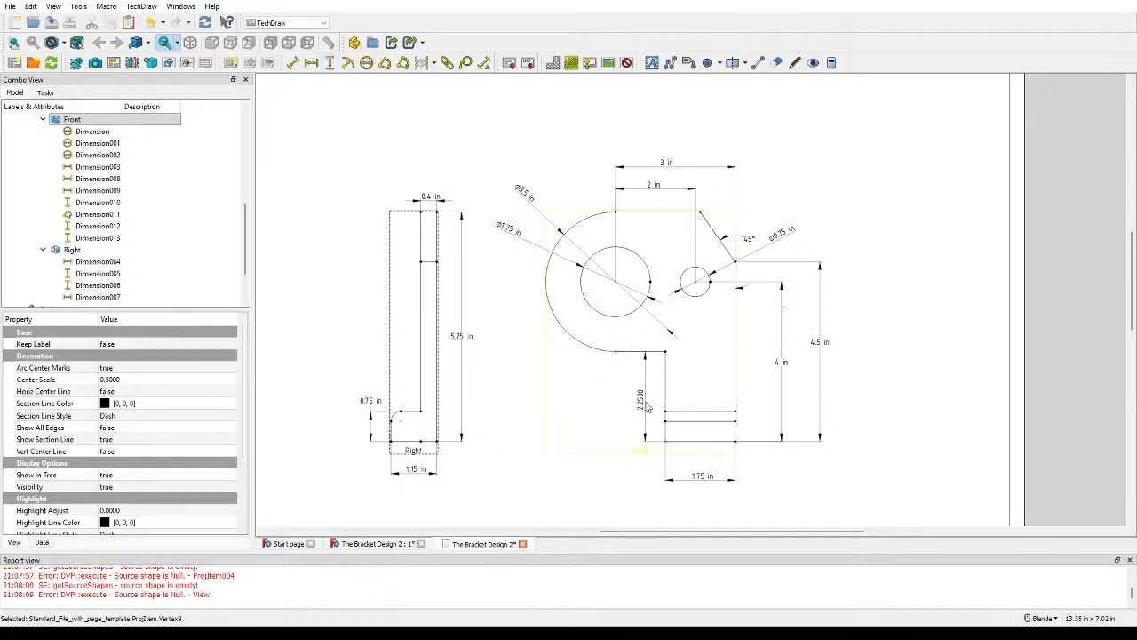
{"action": "left_click_drag", "start_coordinate": [647, 406], "coordinate": [630, 404]}
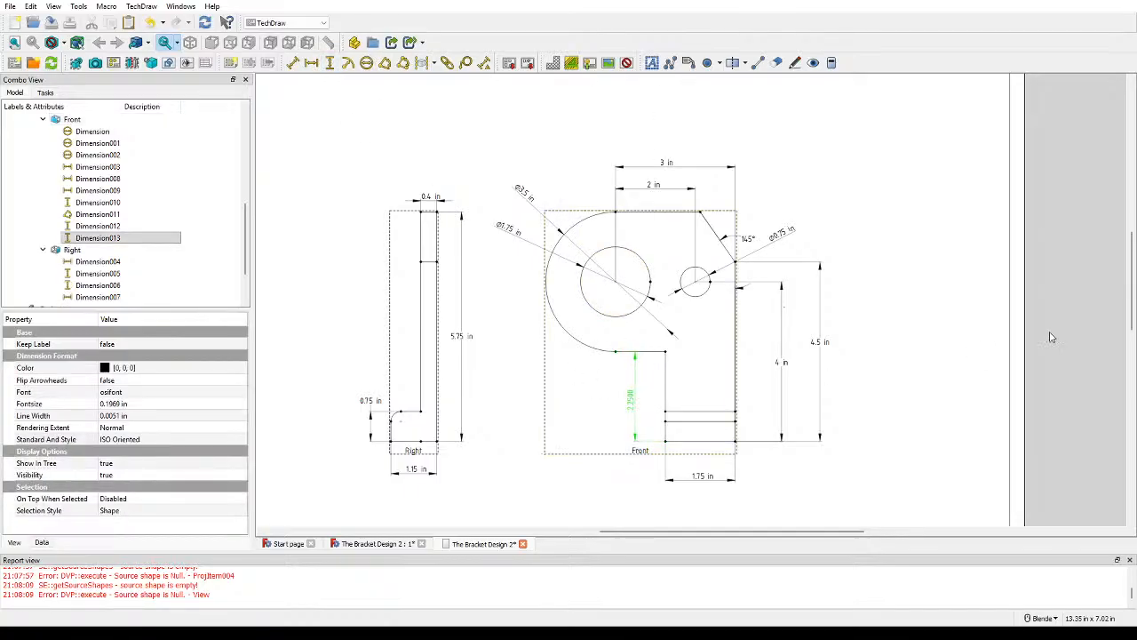
{"action": "left_click", "coordinate": [959, 315]}
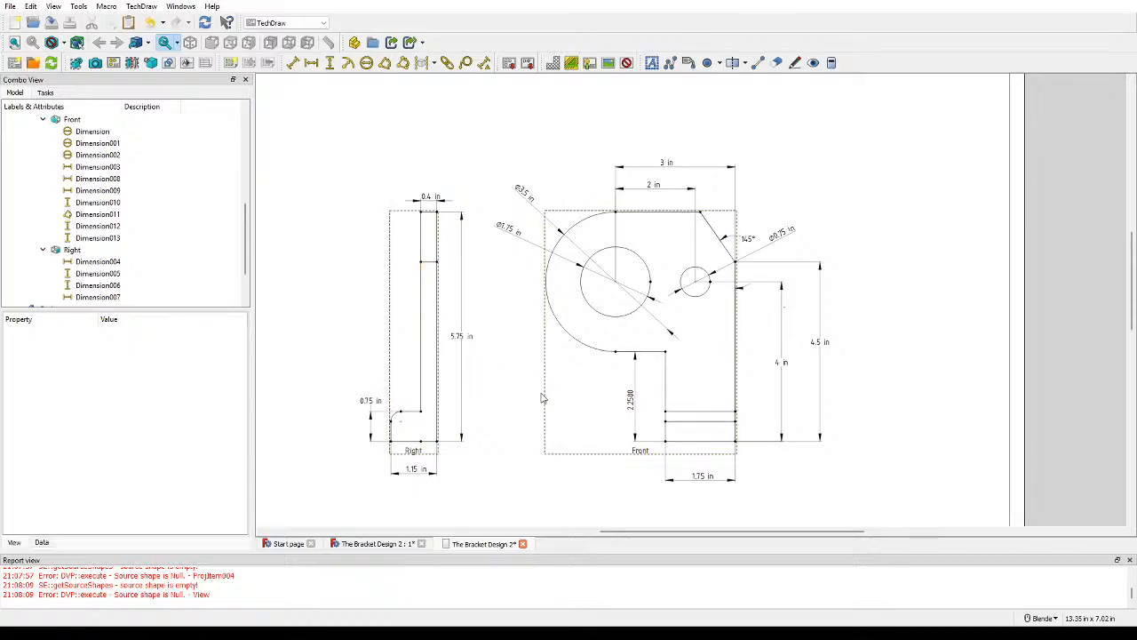
Step: Set the format specifier of the vertical dimension left of the Front view's leg to %.2f in
{"action": "scroll", "coordinate": [626, 402], "scroll_direction": "up", "scroll_amount": 2}
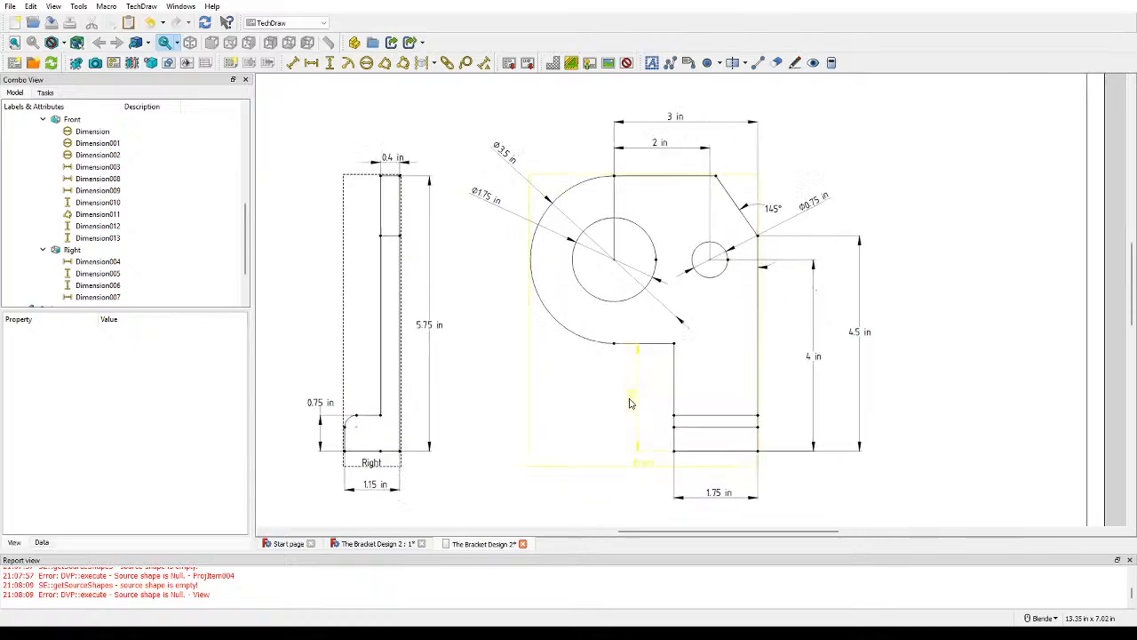
{"action": "double_click", "coordinate": [629, 402]}
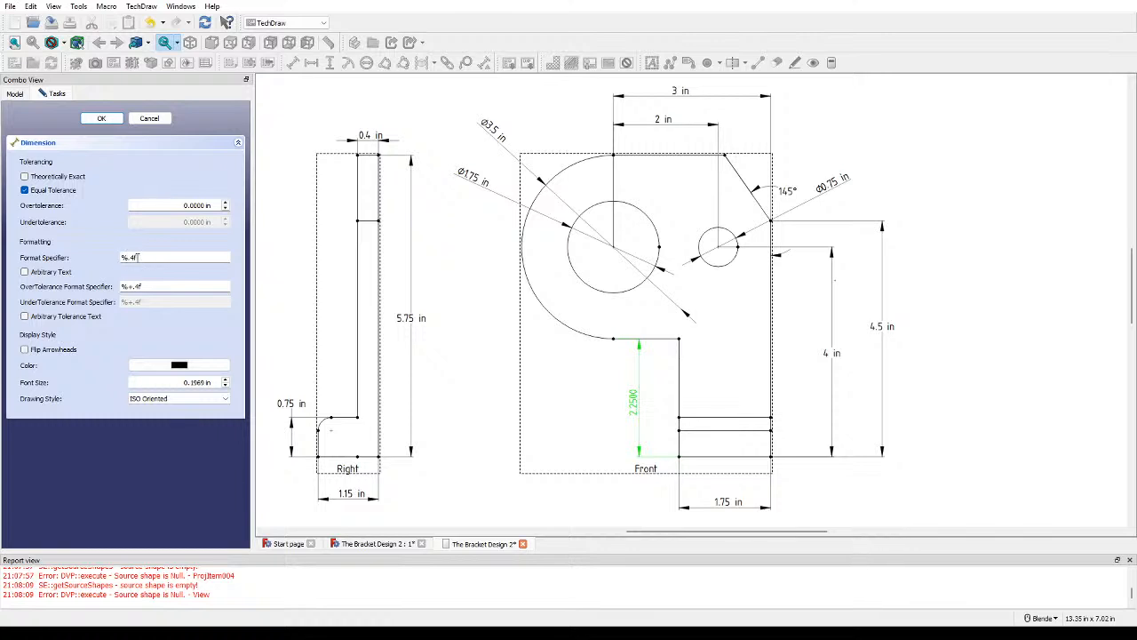
{"action": "left_click", "coordinate": [137, 257]}
{"action": "key", "text": "BackSpace"}
{"action": "key", "text": "BackSpace"}
{"action": "type", "text": "2f"}
{"action": "key", "text": "Return"}
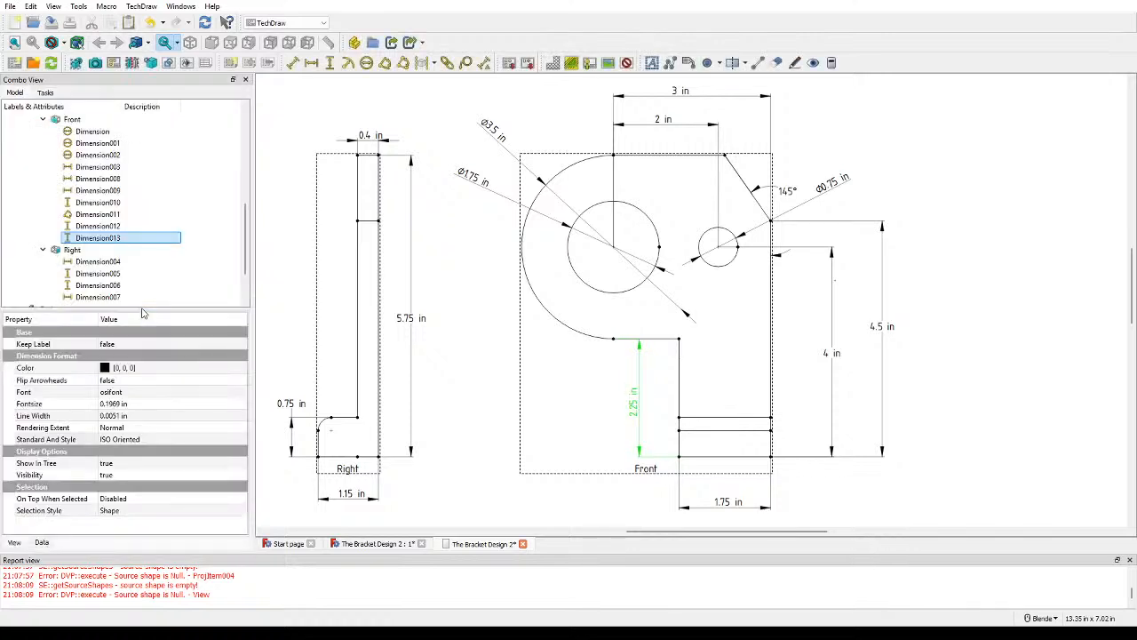
{"action": "left_click", "coordinate": [942, 402]}
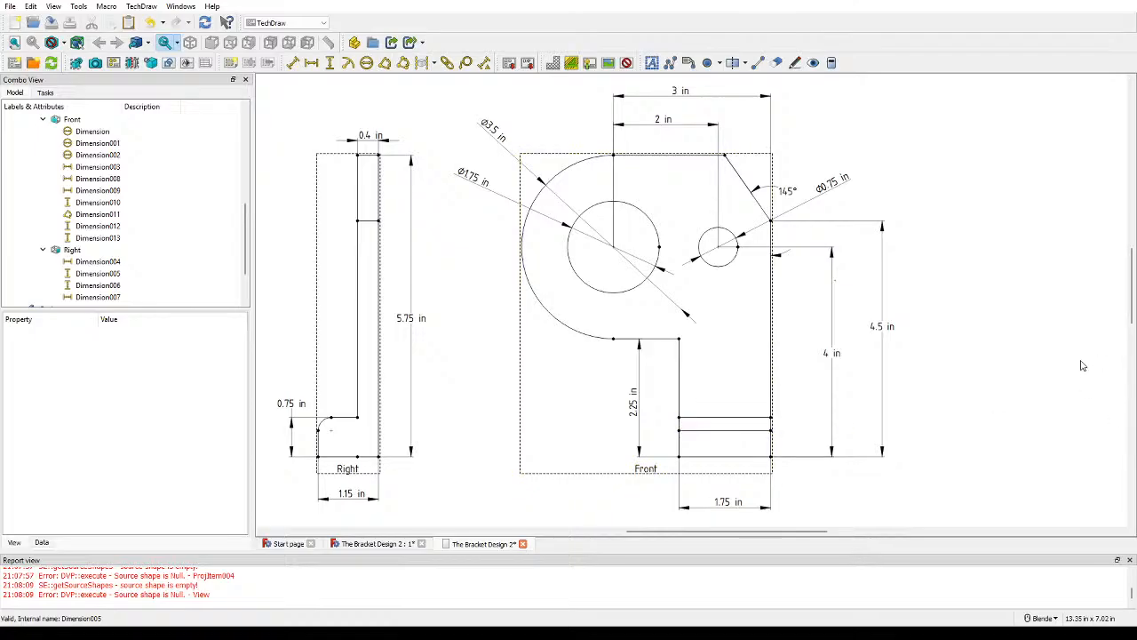
{"action": "scroll", "coordinate": [1079, 361], "scroll_direction": "down", "scroll_amount": 3}
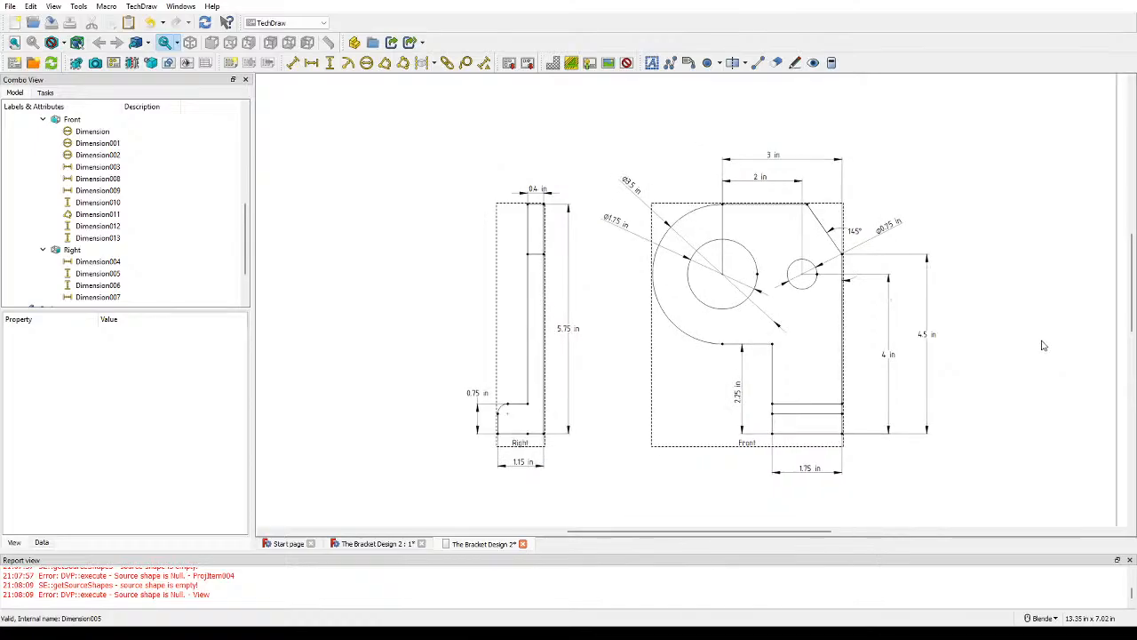
{"action": "scroll", "coordinate": [1041, 324], "scroll_direction": "up", "scroll_amount": 1}
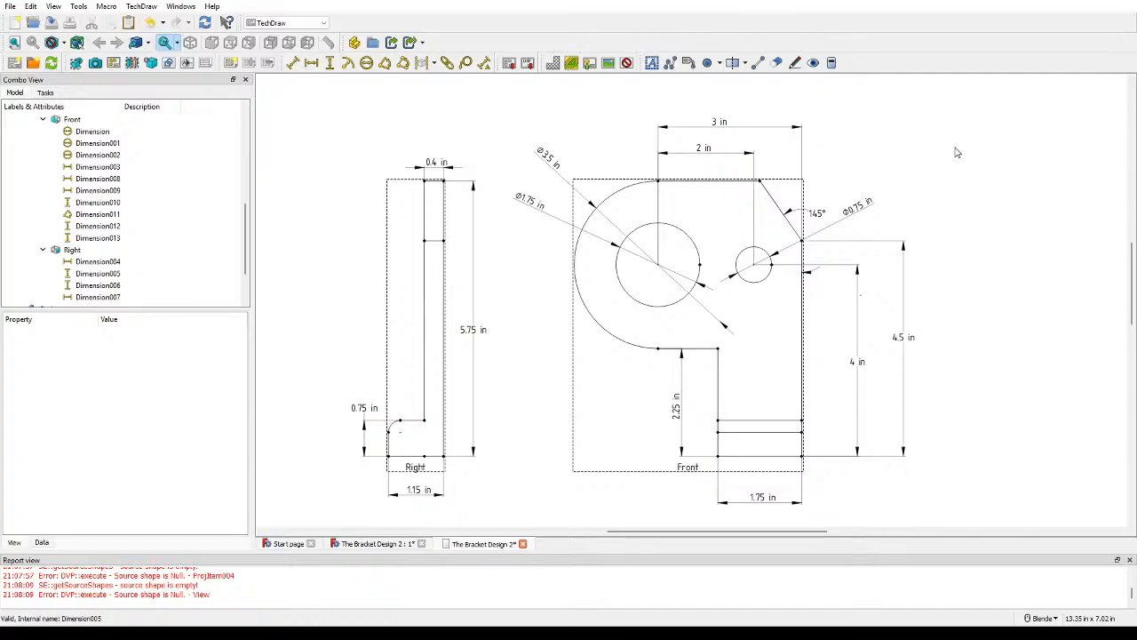
Step: Change the text of the title block's Title annotation to "The Bracket Design"
{"action": "scroll", "coordinate": [954, 127], "scroll_direction": "down", "scroll_amount": 3}
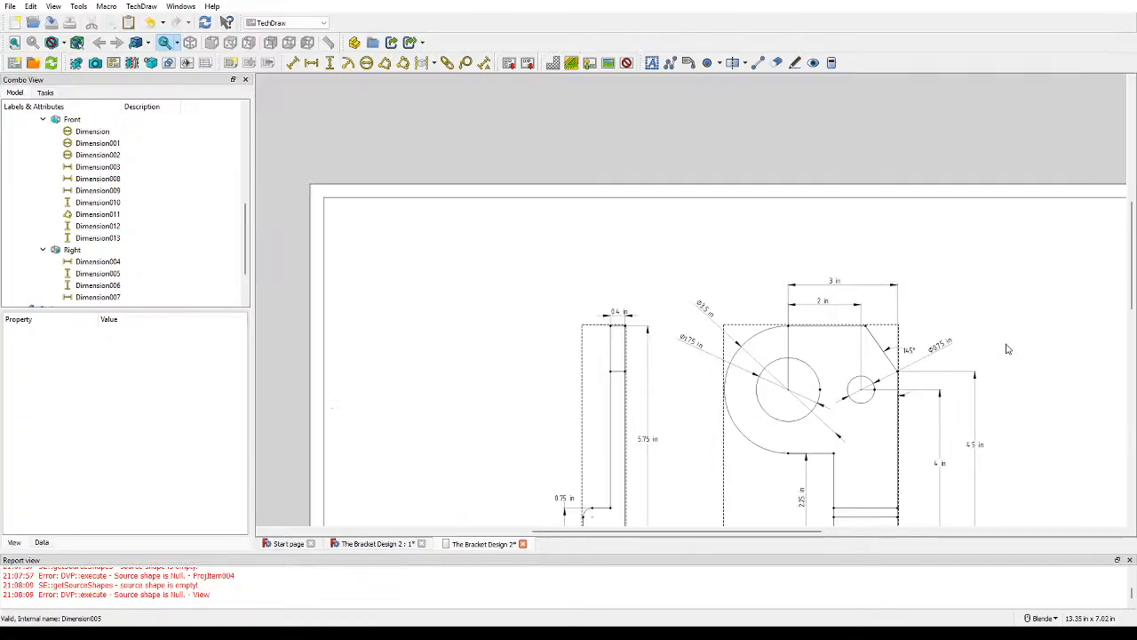
{"action": "scroll", "coordinate": [921, 355], "scroll_direction": "up", "scroll_amount": 2}
{"action": "scroll", "coordinate": [799, 337], "scroll_direction": "up", "scroll_amount": 2}
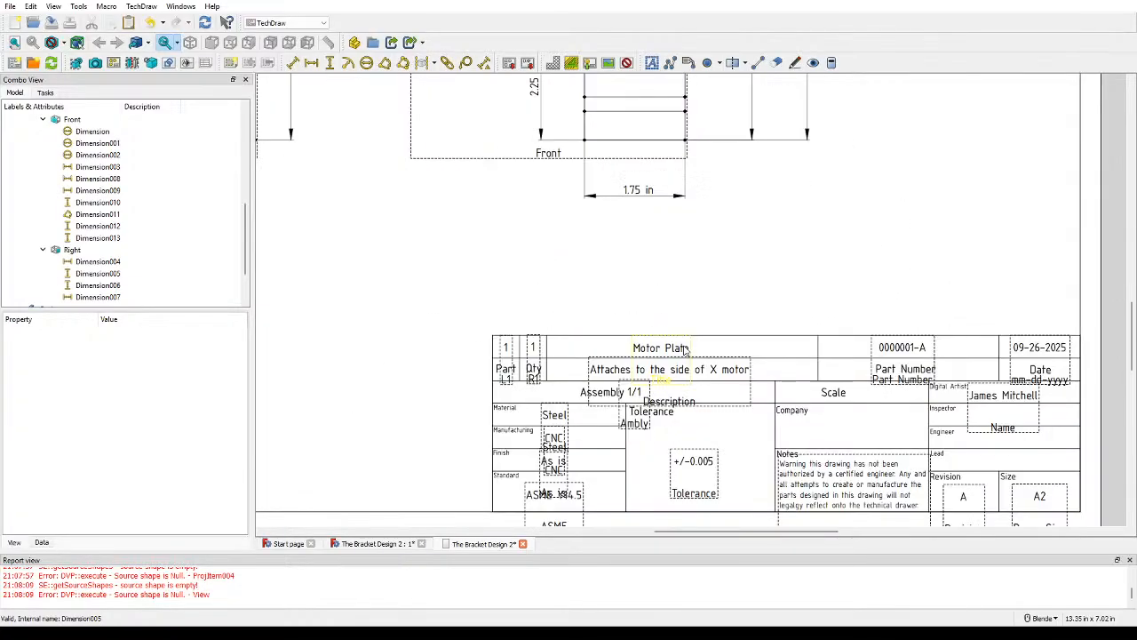
{"action": "left_click", "coordinate": [656, 362]}
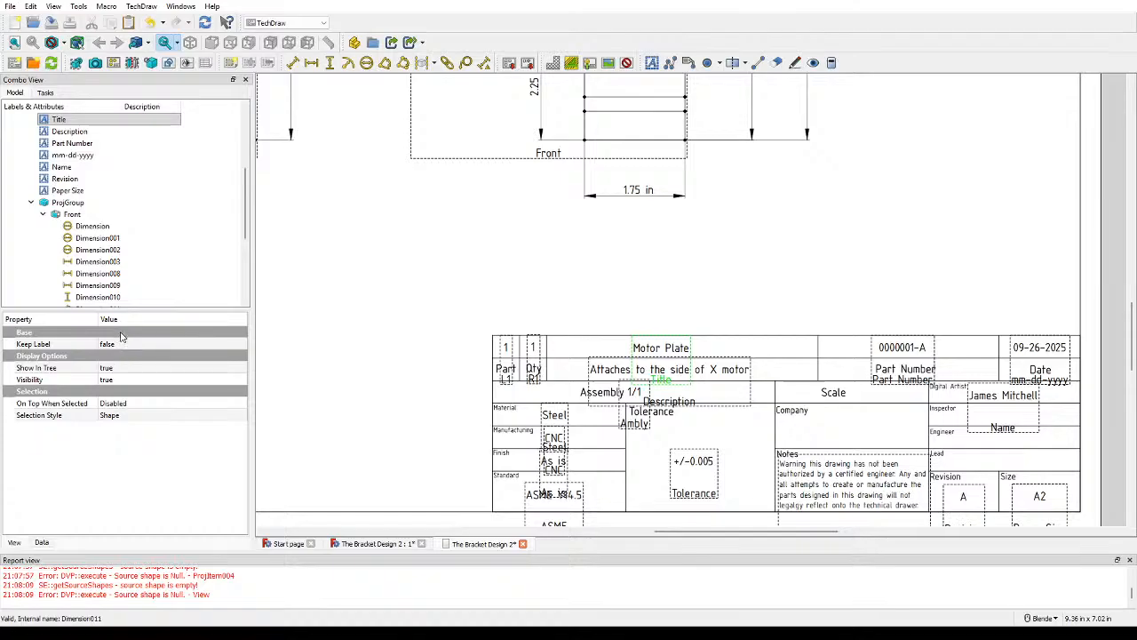
{"action": "left_click", "coordinate": [67, 125]}
{"action": "double_click", "coordinate": [66, 123]}
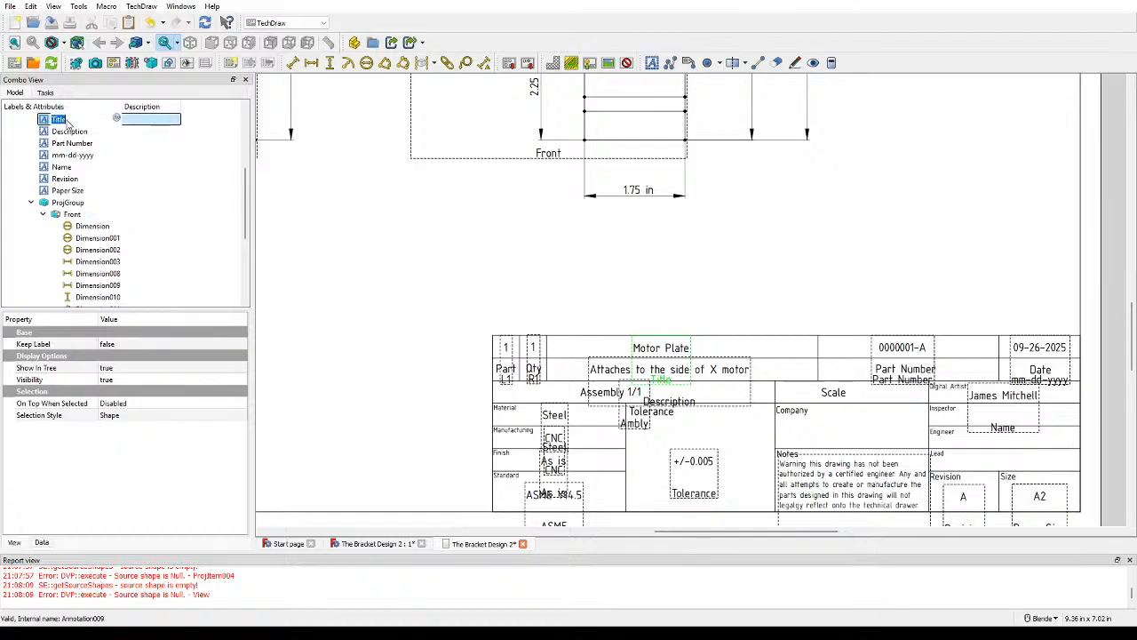
{"action": "left_click", "coordinate": [152, 119]}
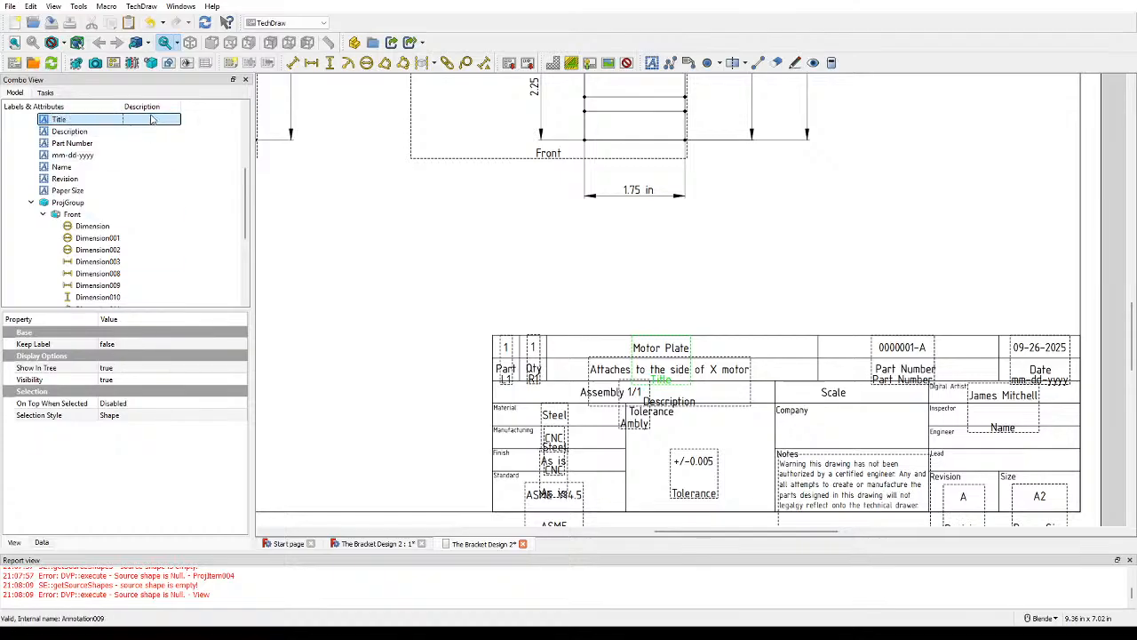
{"action": "left_click", "coordinate": [42, 542]}
{"action": "double_click", "coordinate": [124, 345]}
{"action": "left_click", "coordinate": [123, 347]}
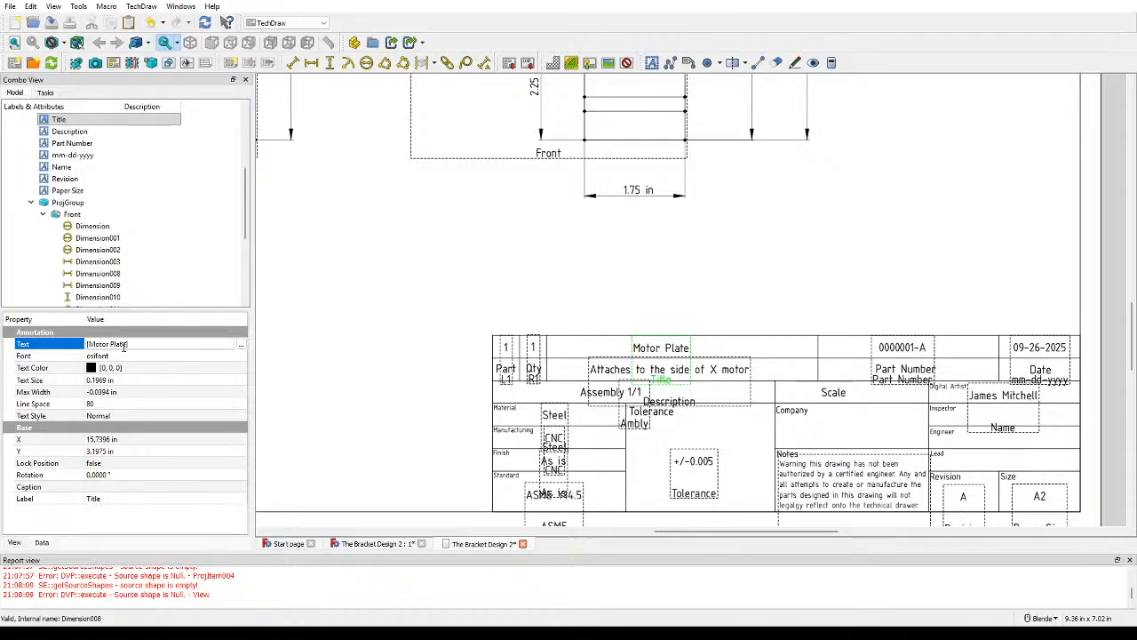
{"action": "left_click_drag", "start_coordinate": [128, 344], "coordinate": [86, 345]}
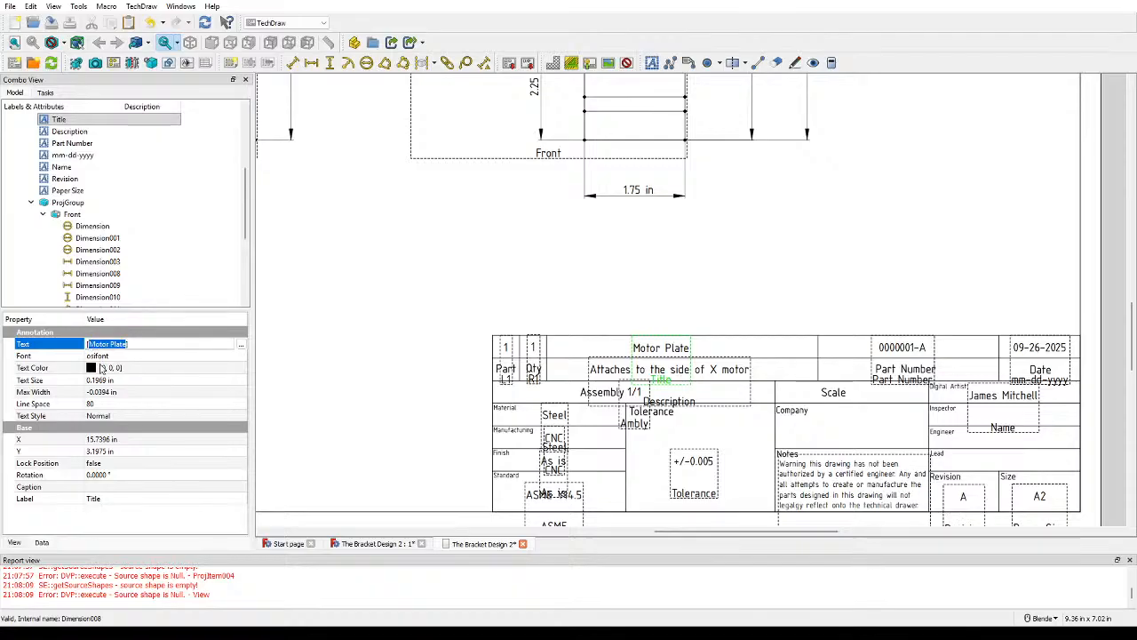
{"action": "type", "text": "The"}
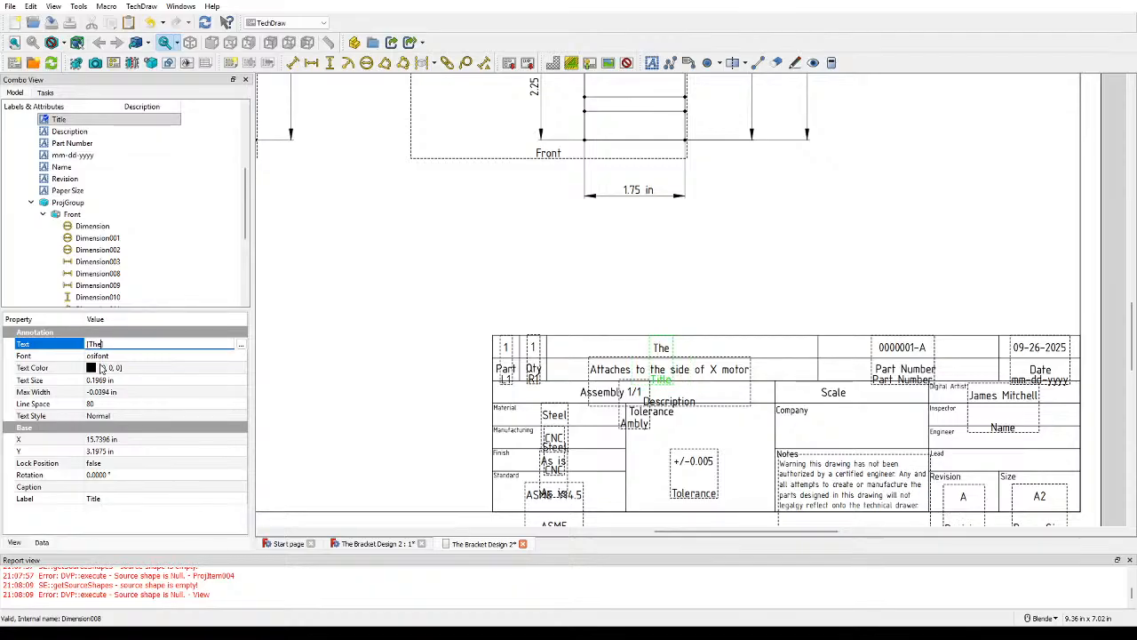
{"action": "type", "text": " Bracket Desi"}
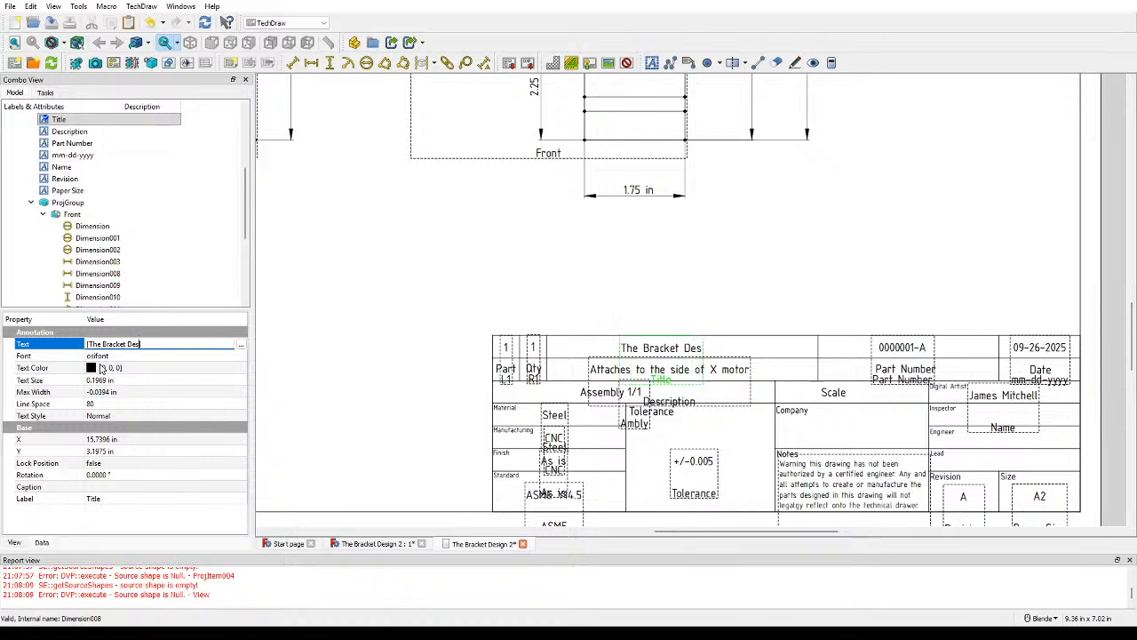
{"action": "type", "text": "gn"}
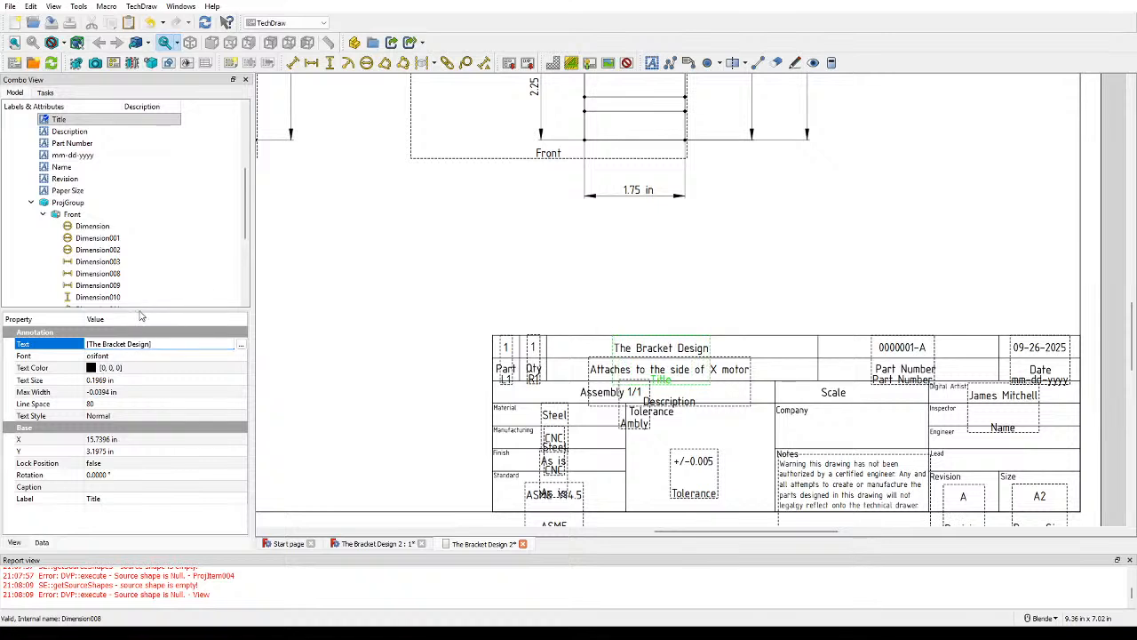
Step: Change the text of the title block's Description annotation to "Bracket for X part"
{"action": "left_click", "coordinate": [728, 375]}
{"action": "left_click", "coordinate": [145, 344]}
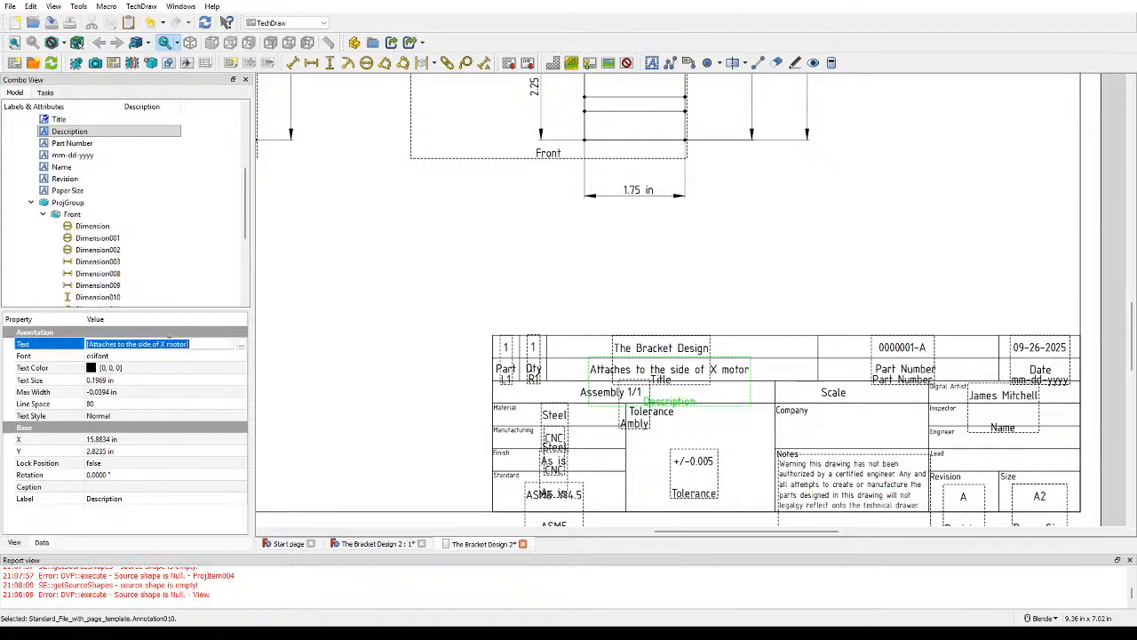
{"action": "left_click_drag", "start_coordinate": [187, 345], "coordinate": [108, 344]}
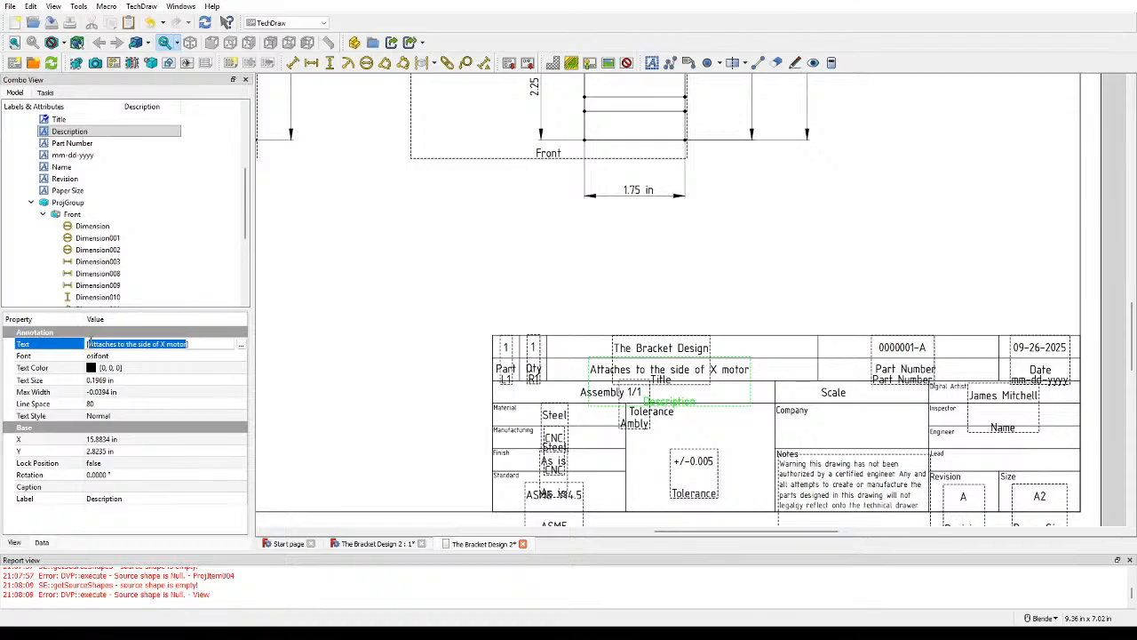
{"action": "type", "text": "B"}
{"action": "type", "text": "racket for X"}
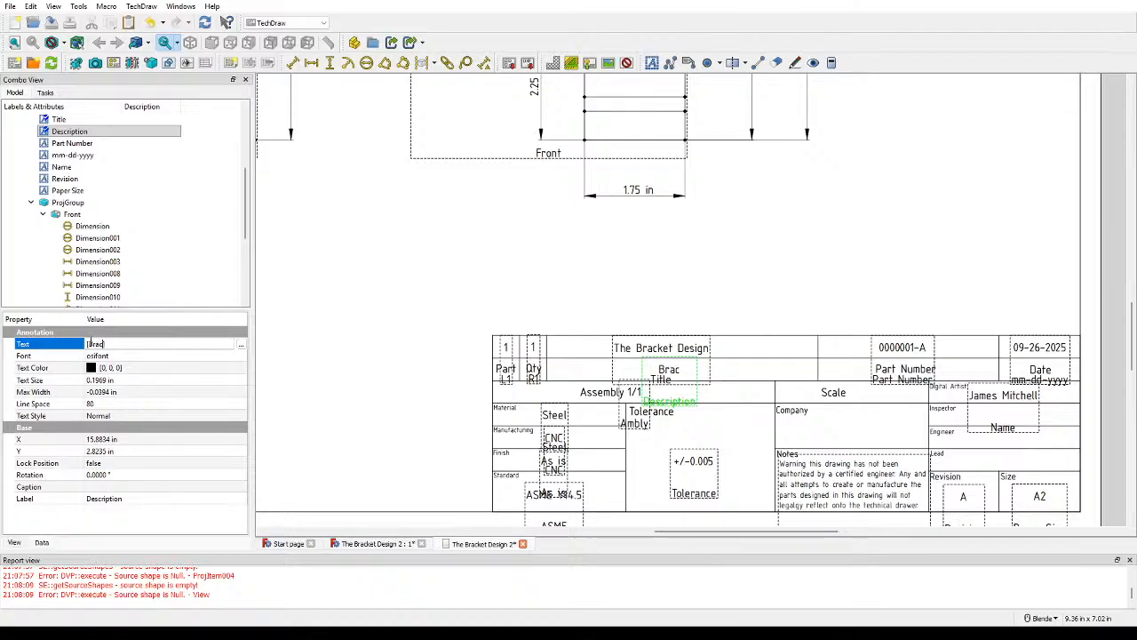
{"action": "type", "text": " part"}
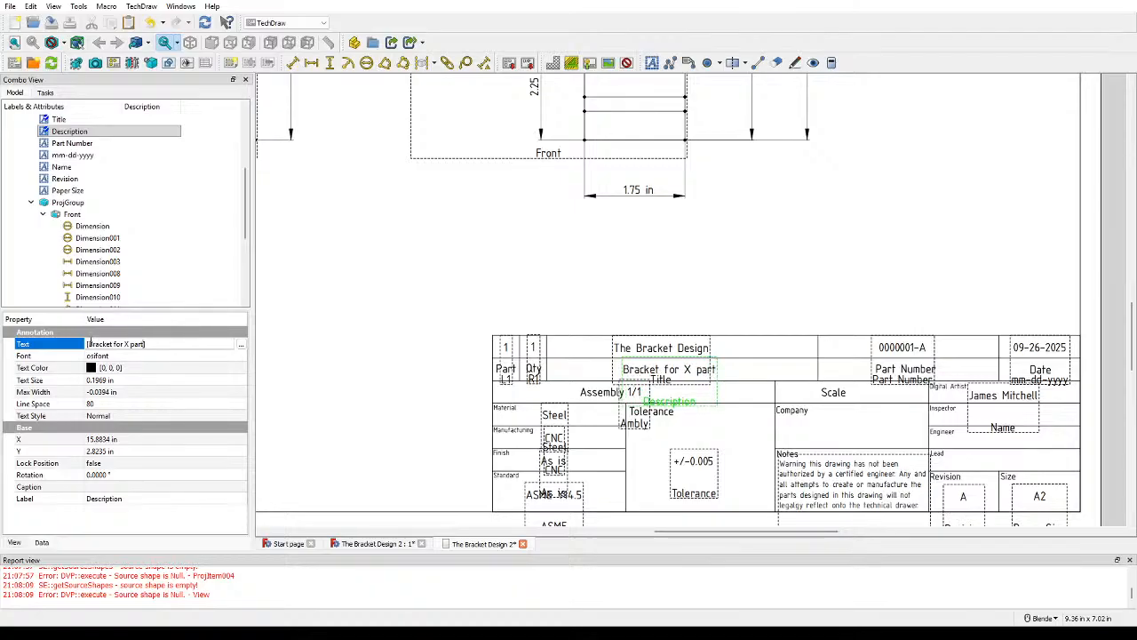
{"action": "left_click", "coordinate": [341, 360]}
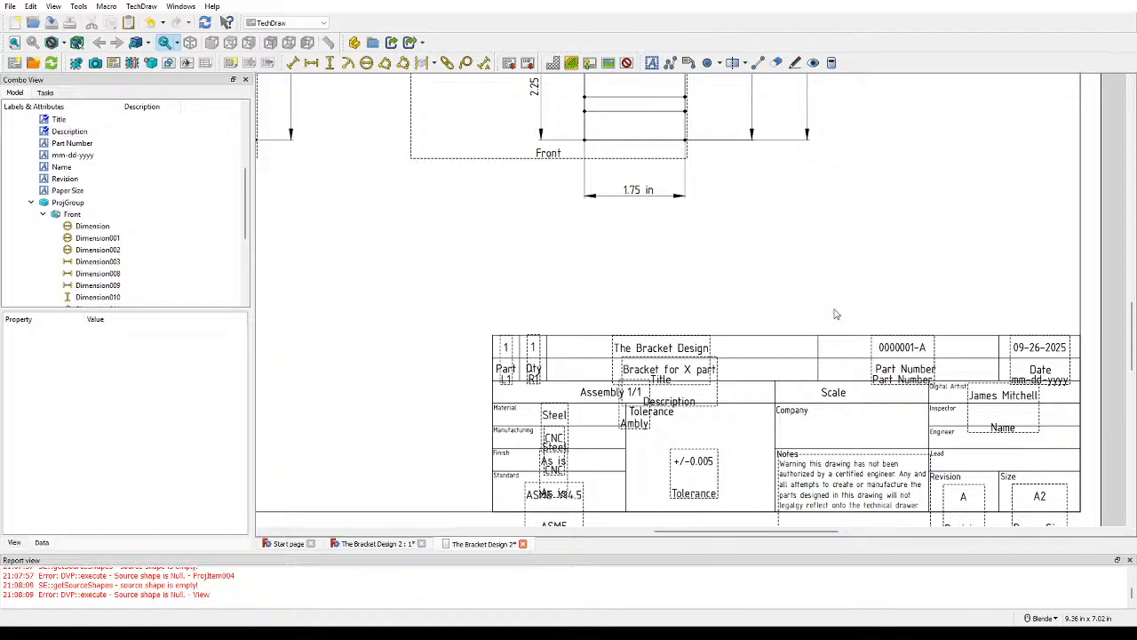
Step: Change the text of the title block's Part Number annotation to 0000002-A
{"action": "middle_click_drag", "start_coordinate": [853, 299], "coordinate": [659, 261]}
{"action": "left_click", "coordinate": [691, 297]}
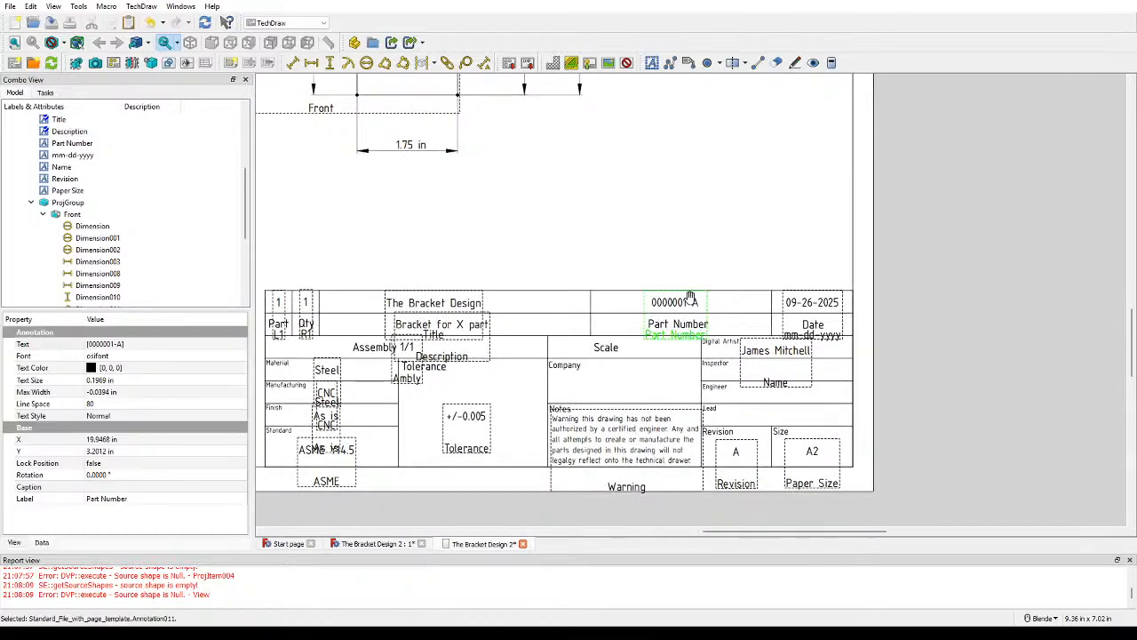
{"action": "left_click", "coordinate": [91, 347]}
{"action": "left_click", "coordinate": [91, 344]}
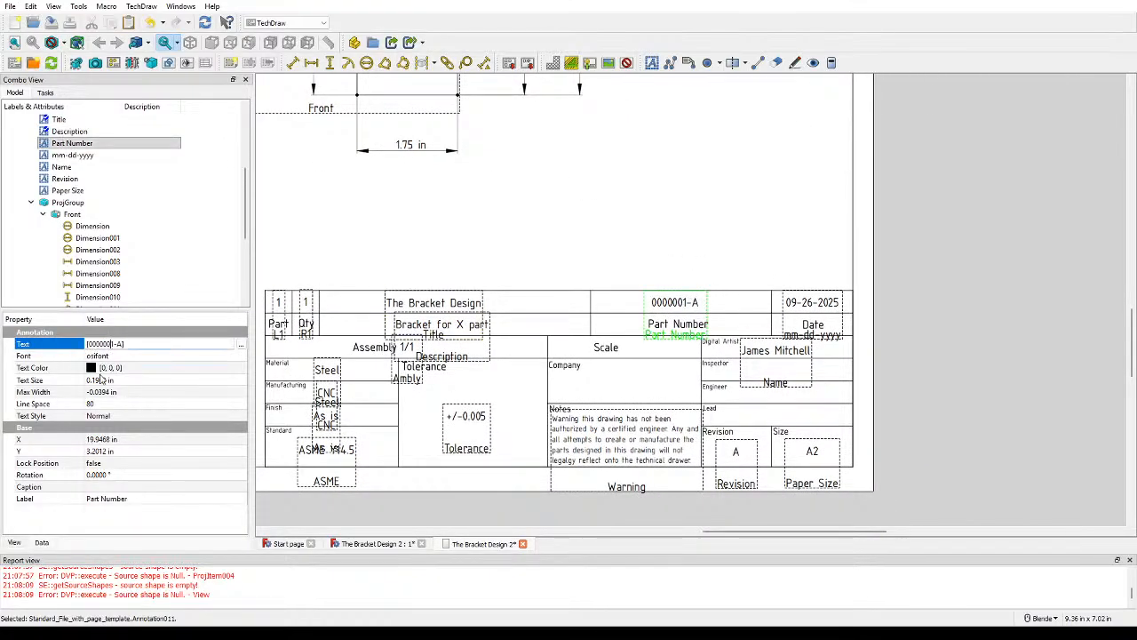
{"action": "key", "text": "BackSpace"}
{"action": "type", "text": "2"}
{"action": "key", "text": "Return"}
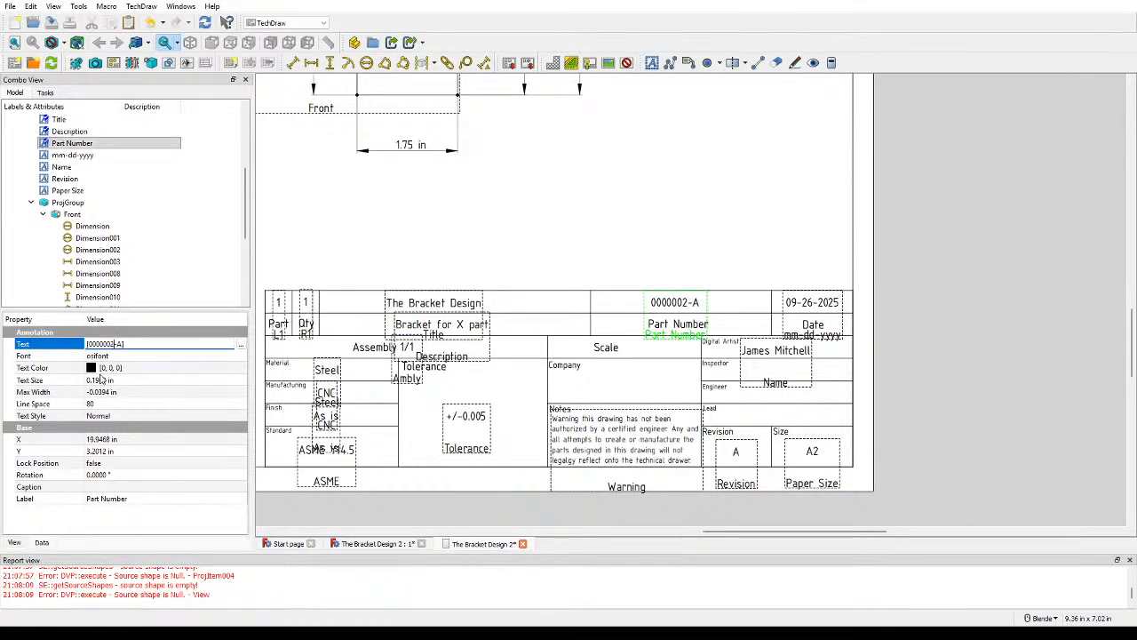
{"action": "left_click", "coordinate": [718, 196]}
Step: Review the completed drawing sheet and save the document
{"action": "middle_click_drag", "start_coordinate": [602, 210], "coordinate": [667, 184], "text": "shift"}
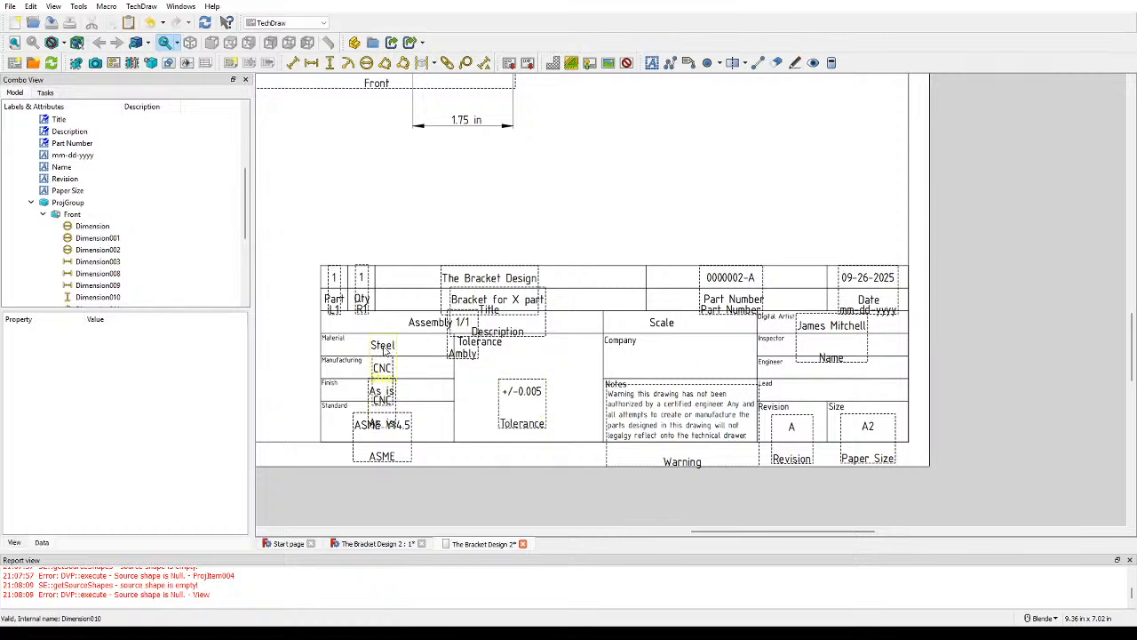
{"action": "scroll", "coordinate": [701, 167], "scroll_direction": "down", "scroll_amount": 5}
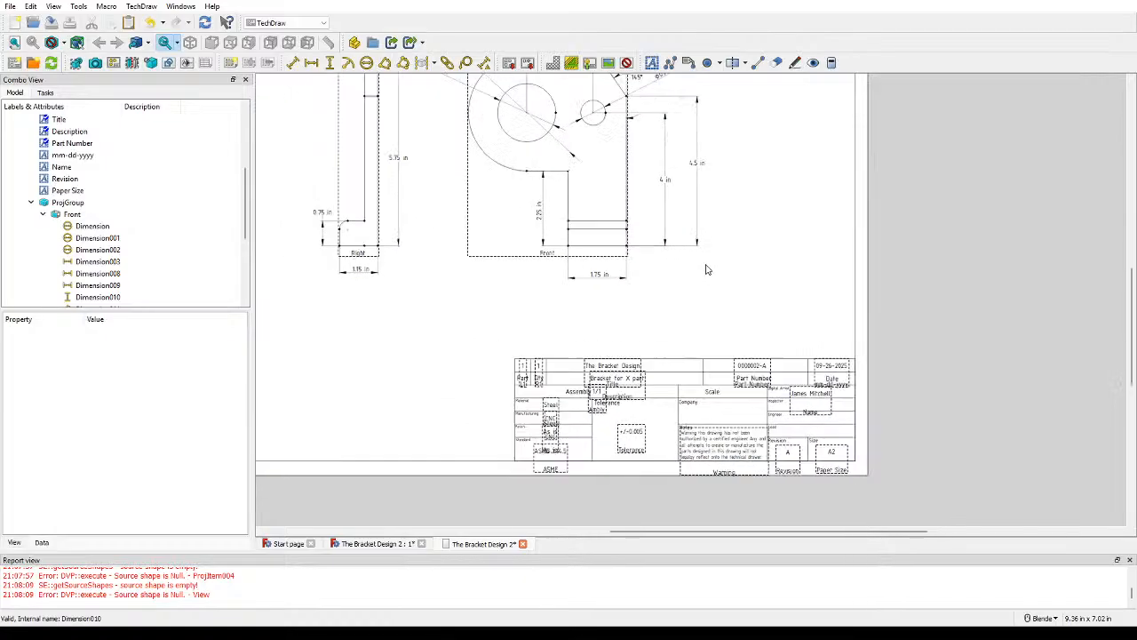
{"action": "scroll", "coordinate": [782, 308], "scroll_direction": "down", "scroll_amount": 1}
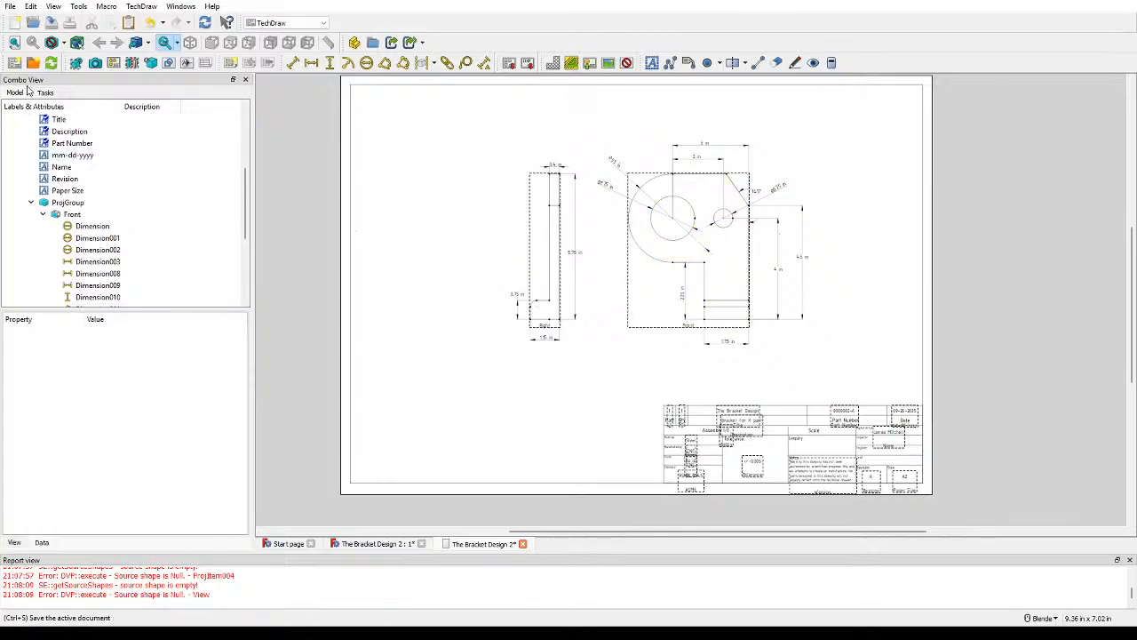
{"action": "key", "text": "ctrl+s"}
{"action": "scroll", "coordinate": [620, 328], "scroll_direction": "up", "scroll_amount": 2}
{"action": "scroll", "coordinate": [621, 333], "scroll_direction": "down", "scroll_amount": 3}
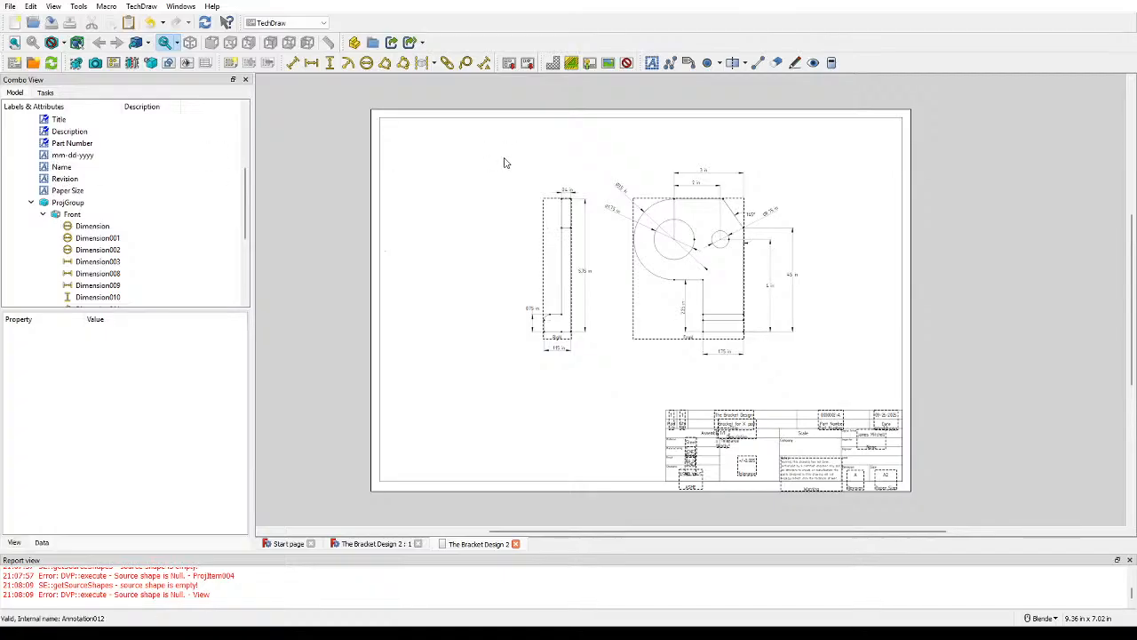
Step: Delete the Right projection view from the drawing page, keeping the Front view
{"action": "left_click", "coordinate": [509, 62]}
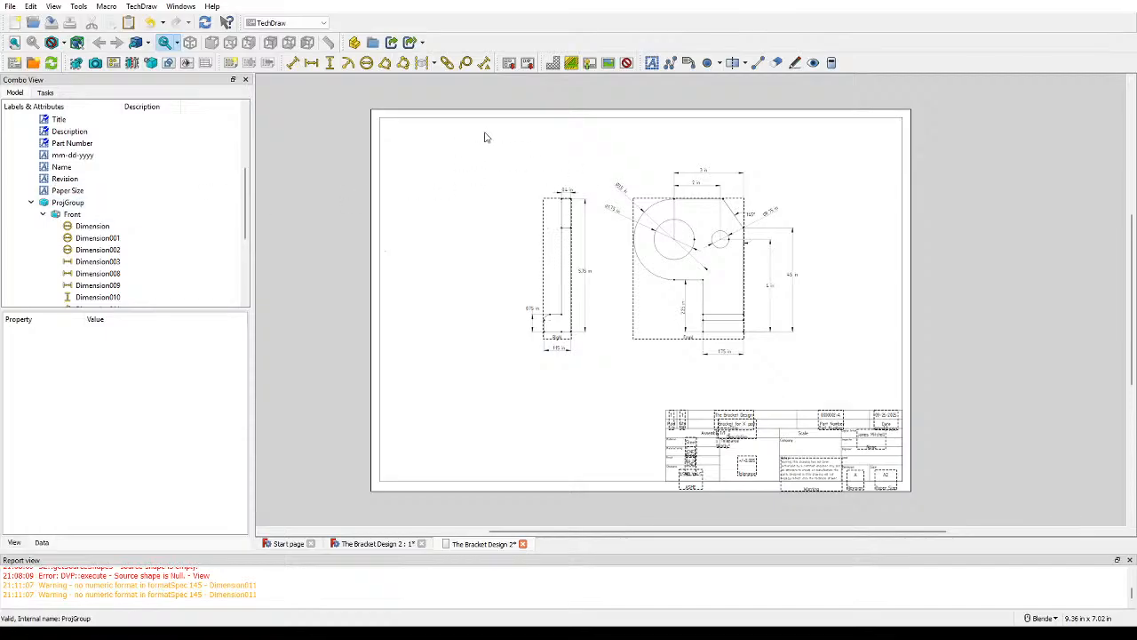
{"action": "mouse_move", "coordinate": [485, 136]}
{"action": "middle_mouse_down", "text": "shift"}
{"action": "mouse_move", "coordinate": [809, 333]}
{"action": "mouse_move", "coordinate": [378, 95]}
{"action": "mouse_move", "coordinate": [428, 163]}
{"action": "middle_mouse_up", "text": "shift"}
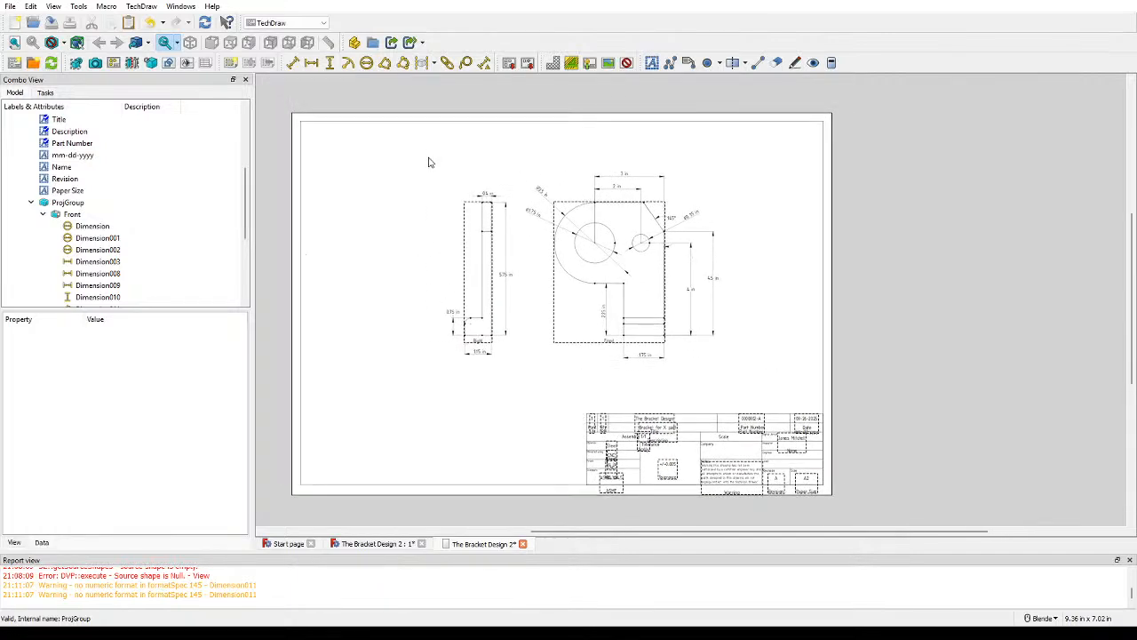
{"action": "left_click", "coordinate": [477, 217]}
{"action": "key", "text": "Delete"}
{"action": "left_click", "coordinate": [558, 255]}
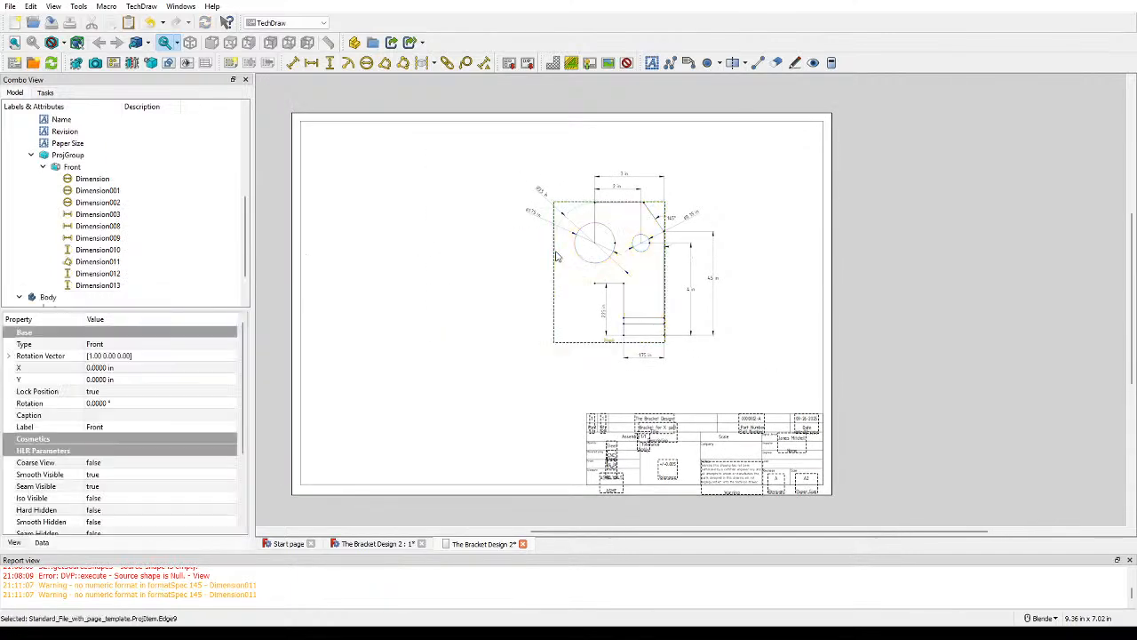
{"action": "left_click", "coordinate": [558, 327]}
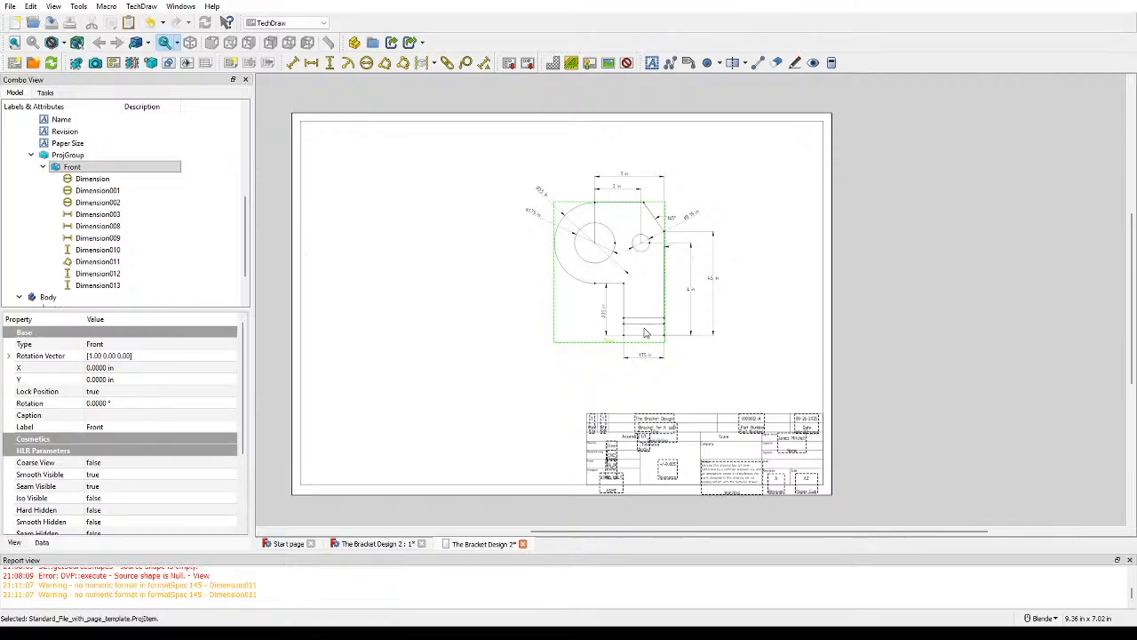
Step: Delete the bracket's Body from the model tree
{"action": "scroll", "coordinate": [133, 213], "scroll_direction": "up", "scroll_amount": 6}
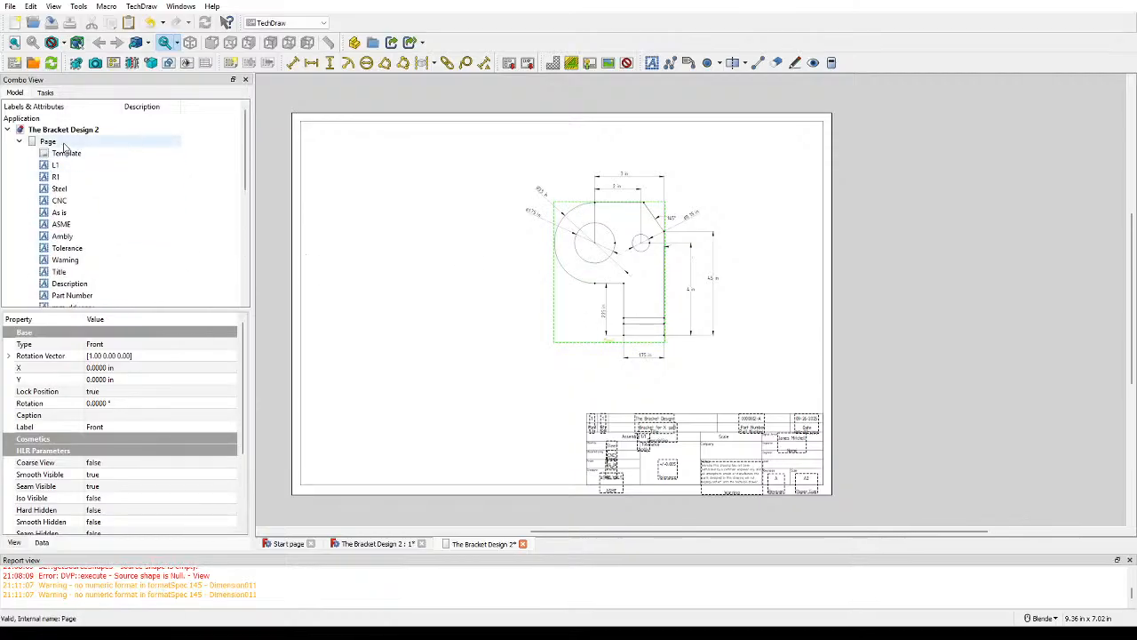
{"action": "scroll", "coordinate": [66, 169], "scroll_direction": "down", "scroll_amount": 5}
{"action": "left_click", "coordinate": [67, 255]}
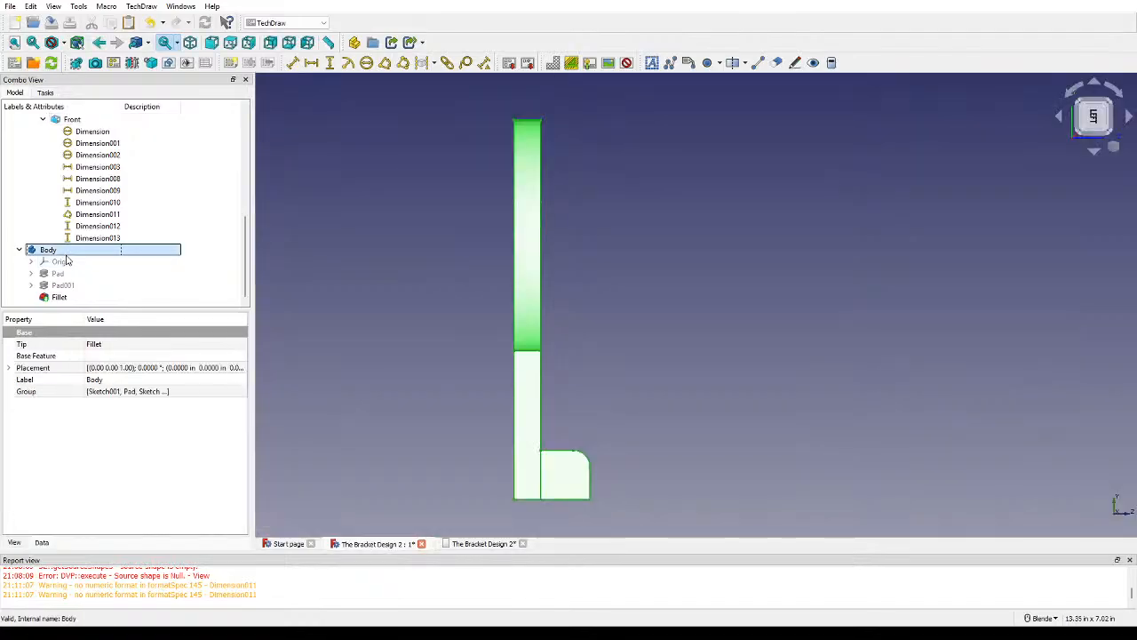
{"action": "key", "text": "Delete"}
{"action": "scroll", "coordinate": [103, 252], "scroll_direction": "up", "scroll_amount": 1}
{"action": "scroll", "coordinate": [98, 222], "scroll_direction": "down", "scroll_amount": 6}
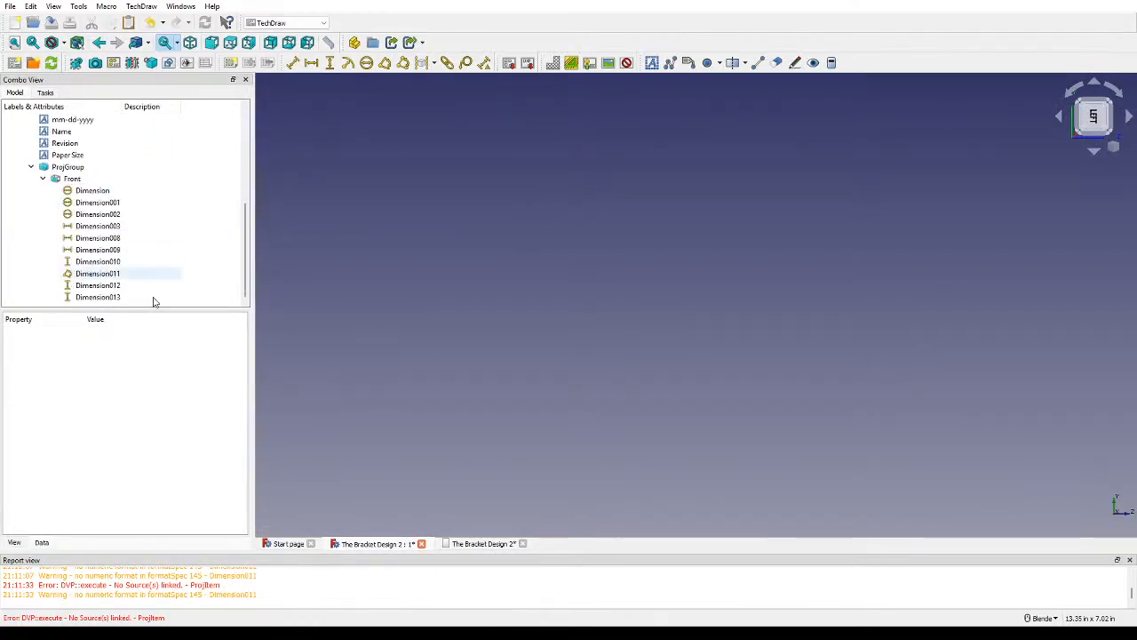
Step: Check the drawing page, the 3D view and the model tree for remaining bracket objects
{"action": "left_click", "coordinate": [480, 544]}
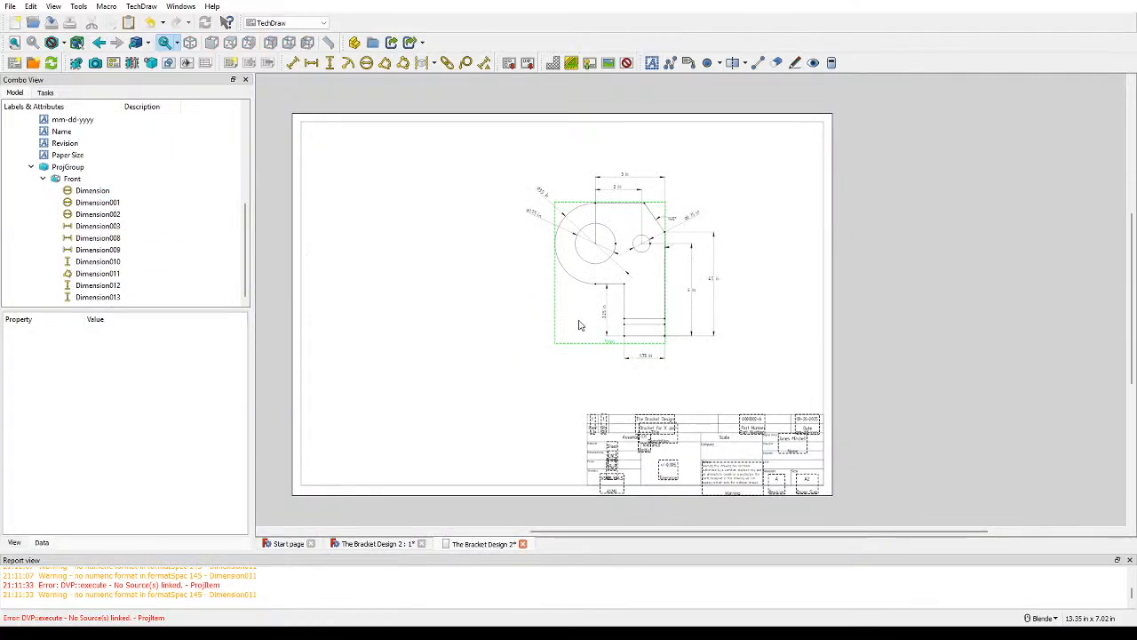
{"action": "left_click_drag", "start_coordinate": [576, 325], "coordinate": [570, 306]}
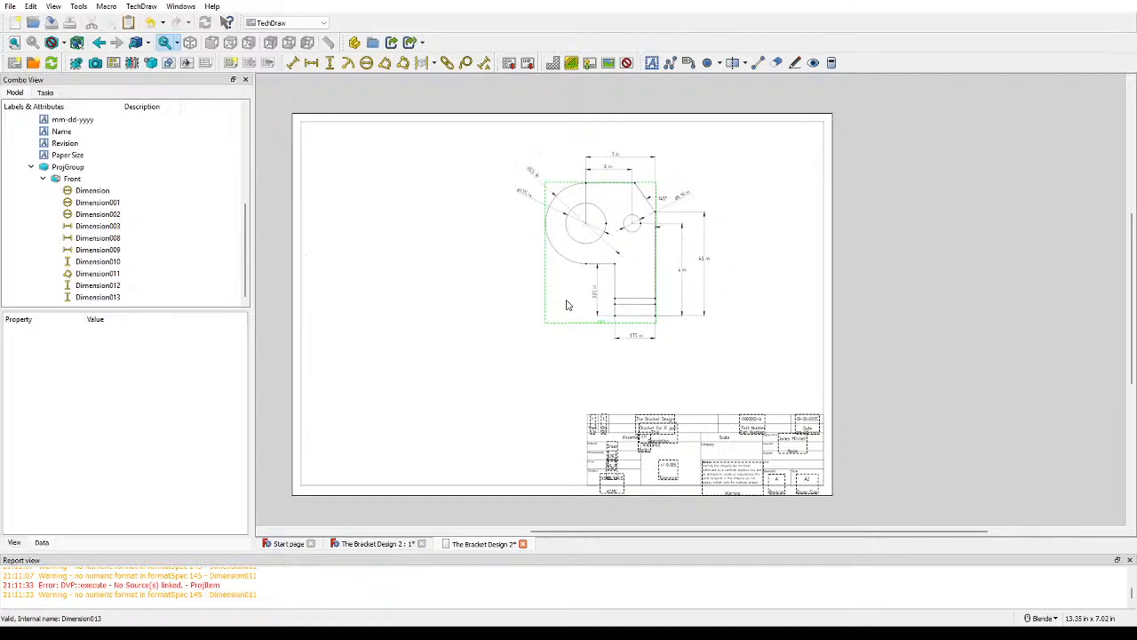
{"action": "scroll", "coordinate": [71, 178], "scroll_direction": "up", "scroll_amount": 8}
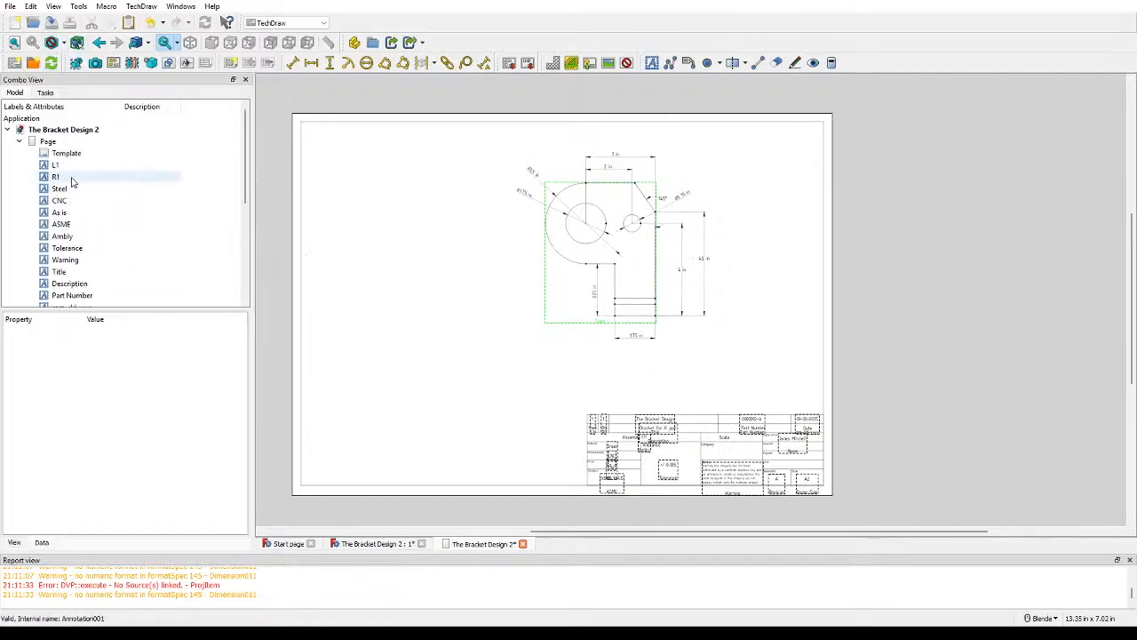
{"action": "scroll", "coordinate": [78, 184], "scroll_direction": "down", "scroll_amount": 4}
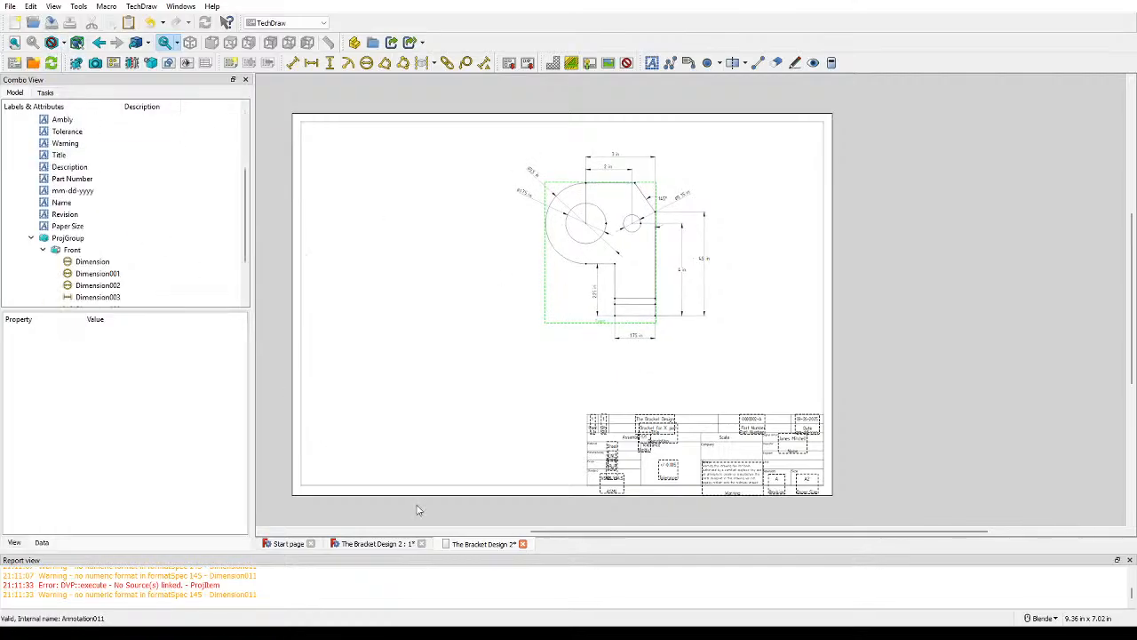
{"action": "left_click", "coordinate": [372, 544]}
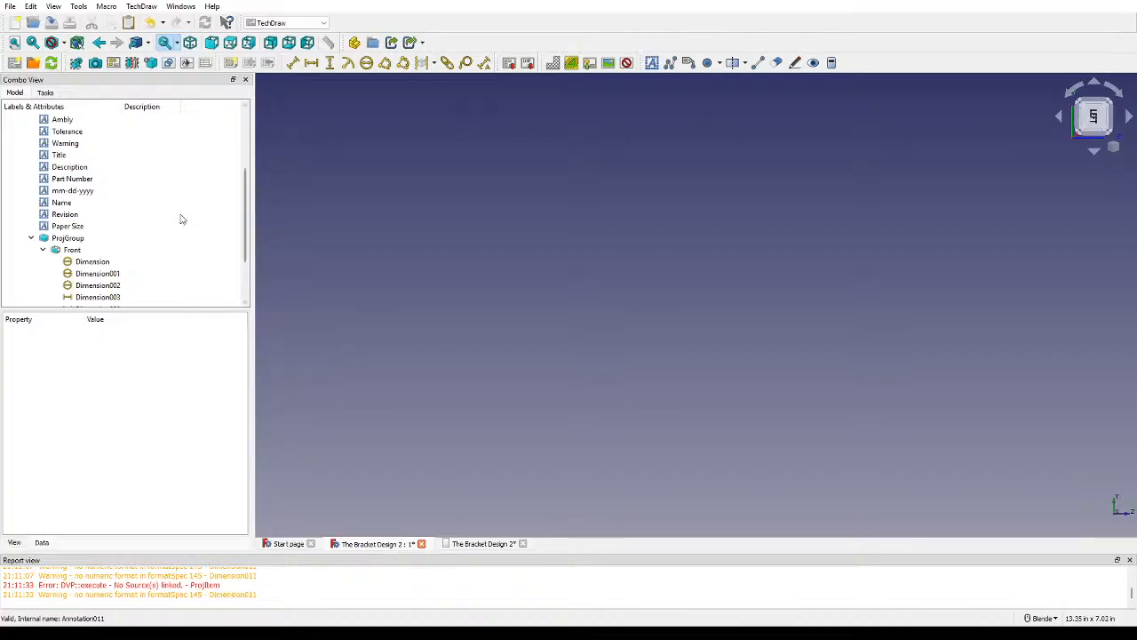
{"action": "scroll", "coordinate": [107, 198], "scroll_direction": "up", "scroll_amount": 4}
{"action": "scroll", "coordinate": [80, 165], "scroll_direction": "down", "scroll_amount": 6}
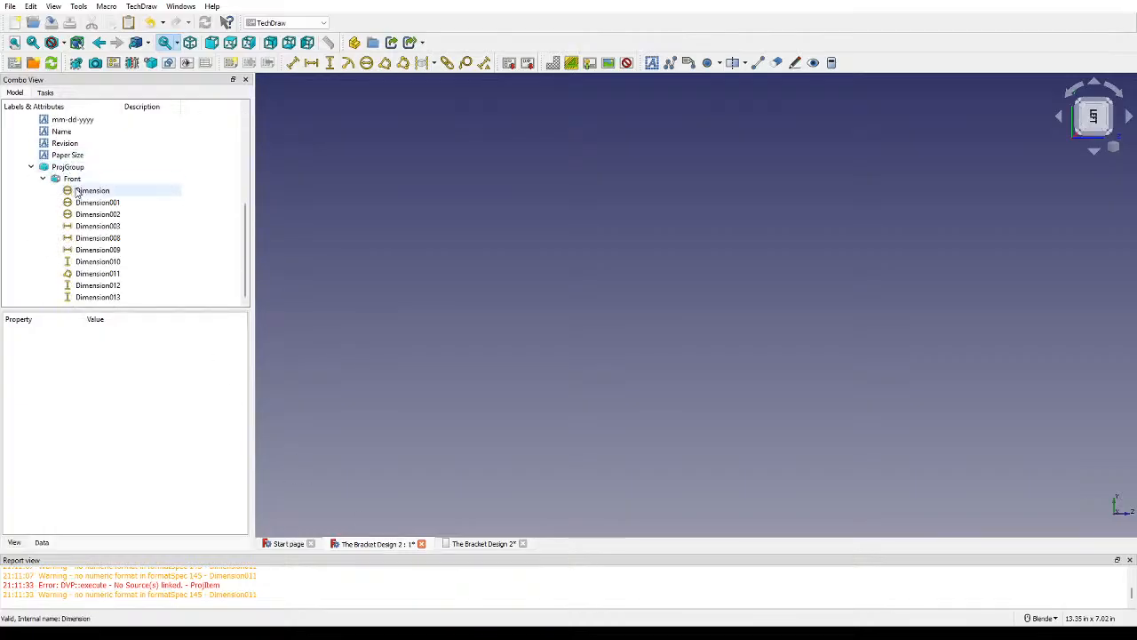
{"action": "scroll", "coordinate": [71, 177], "scroll_direction": "up", "scroll_amount": 5}
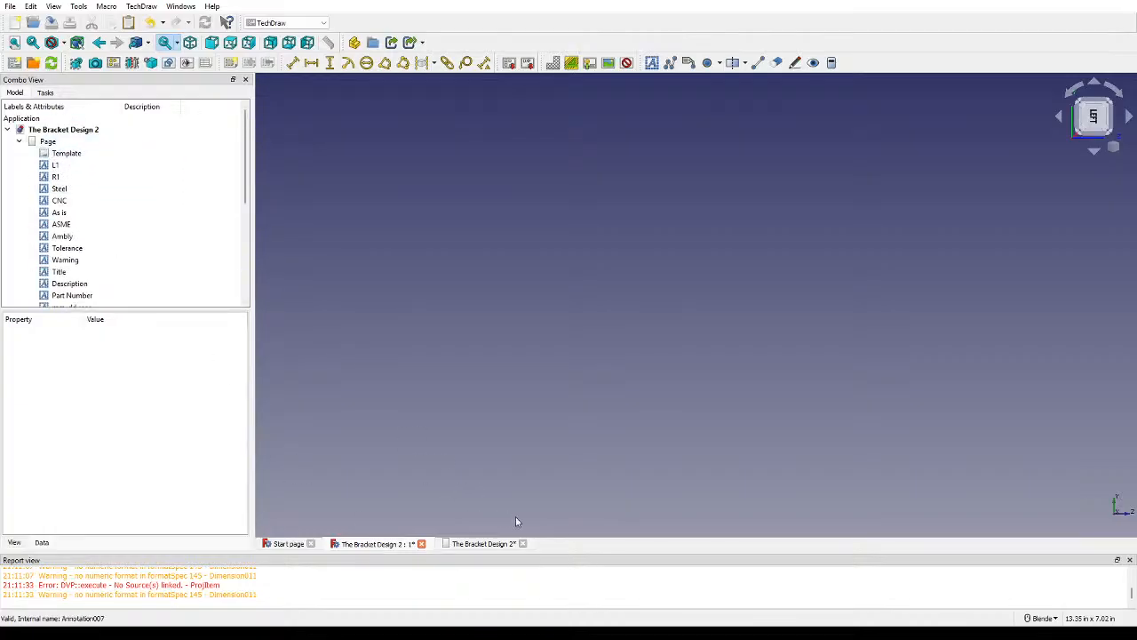
{"action": "left_click", "coordinate": [472, 545]}
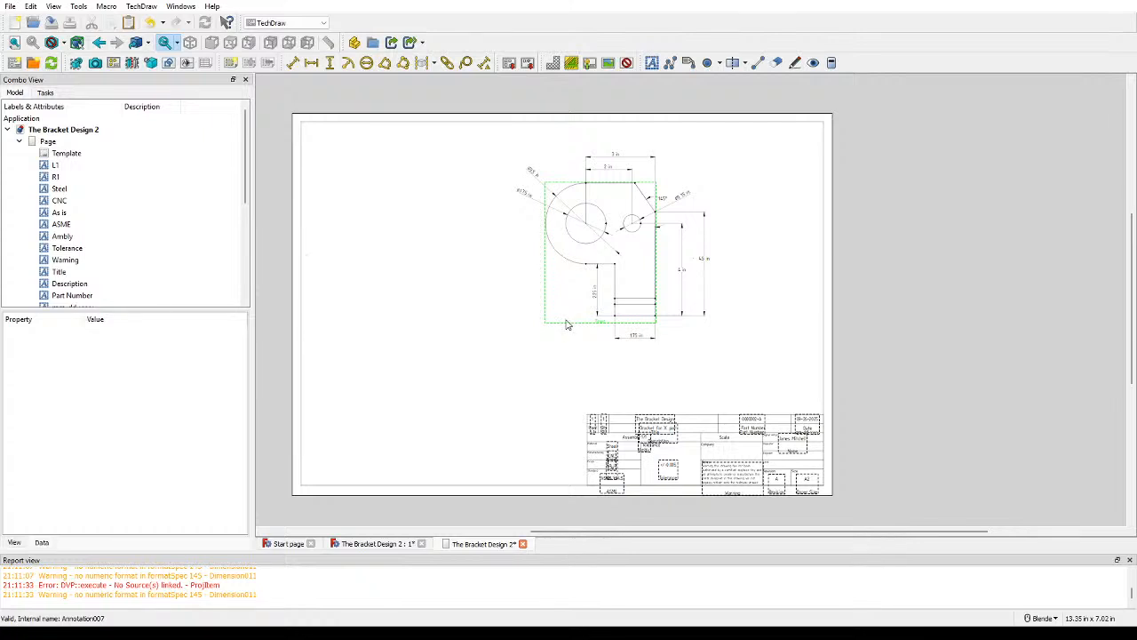
Step: Delete the projection group containing the Front view and its dimensions from the drawing page
{"action": "left_click", "coordinate": [610, 322]}
{"action": "scroll", "coordinate": [80, 266], "scroll_direction": "down", "scroll_amount": 2}
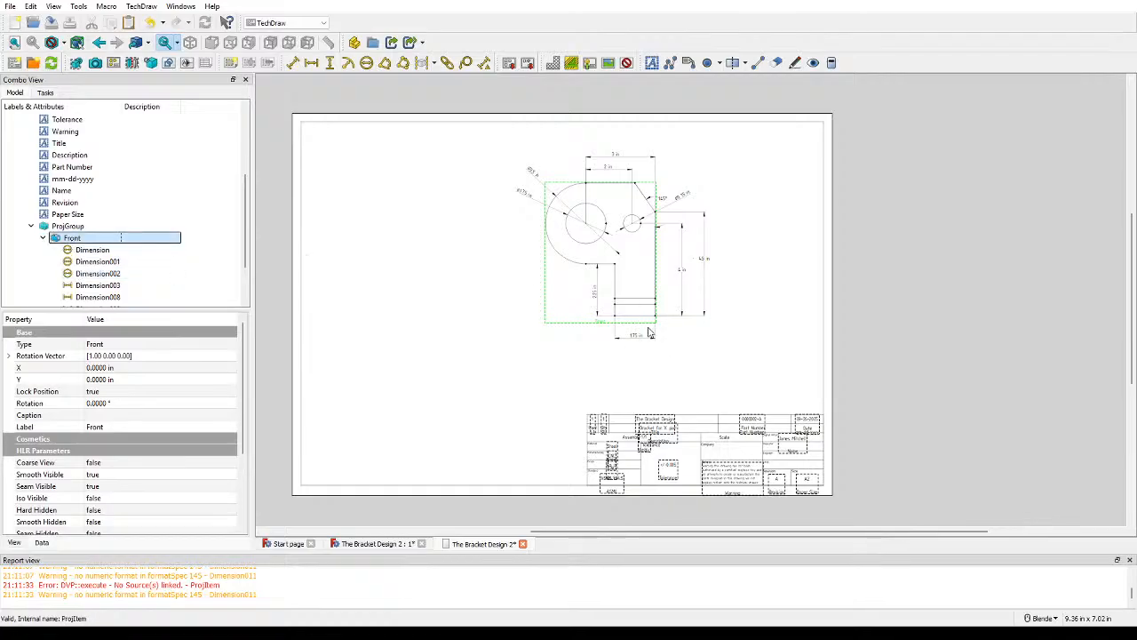
{"action": "left_click", "coordinate": [68, 225]}
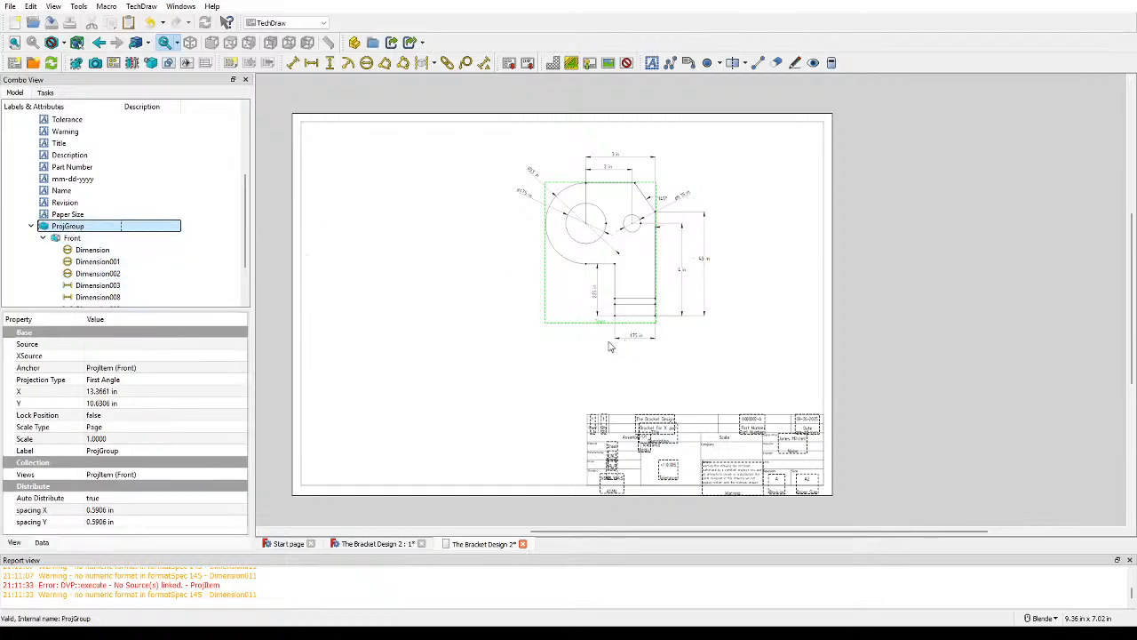
{"action": "key", "text": "Delete"}
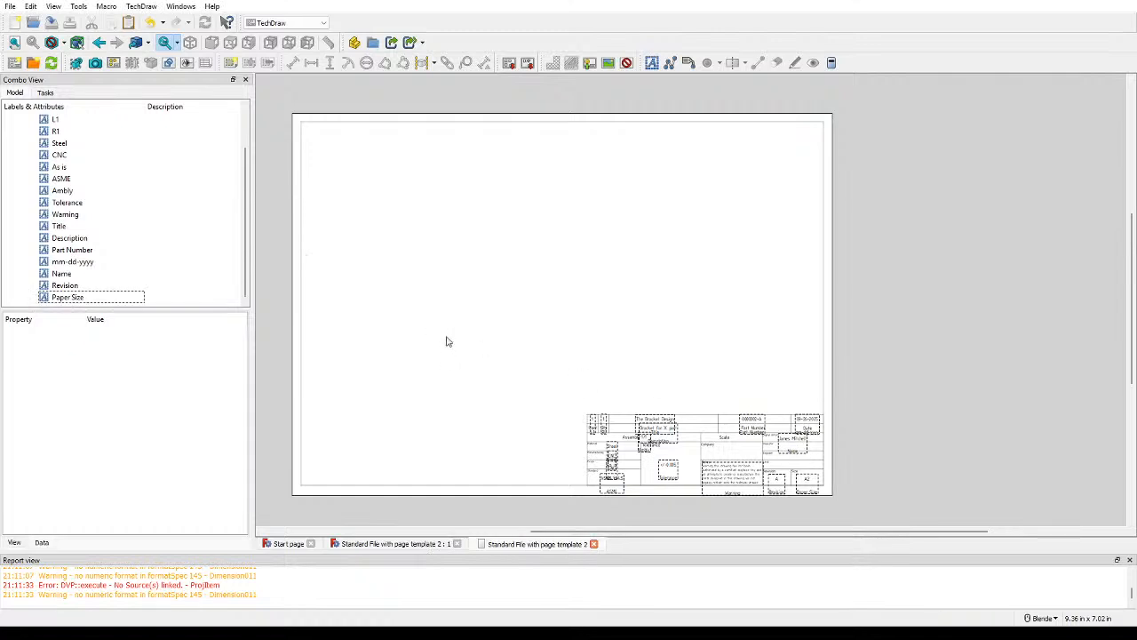
Step: Inspect the stripped template's drawing page and 3D view, collapsing the Page branch in the model tree
{"action": "scroll", "coordinate": [492, 358], "scroll_direction": "up", "scroll_amount": 2}
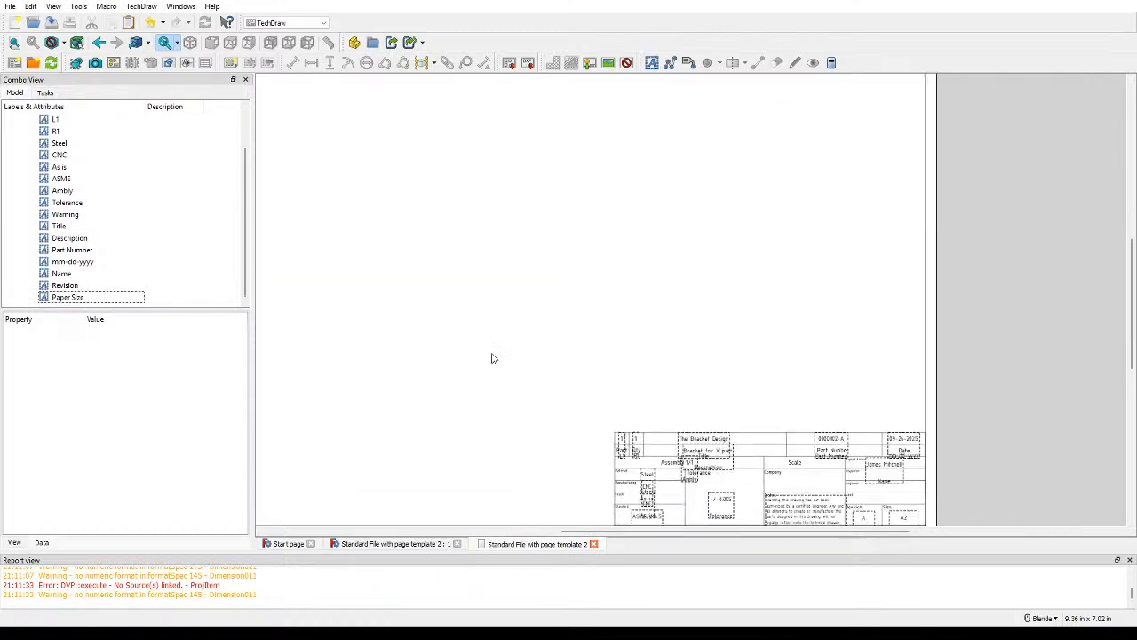
{"action": "scroll", "coordinate": [465, 299], "scroll_direction": "down", "scroll_amount": 3}
{"action": "scroll", "coordinate": [500, 335], "scroll_direction": "up", "scroll_amount": 1}
{"action": "left_click", "coordinate": [369, 543]}
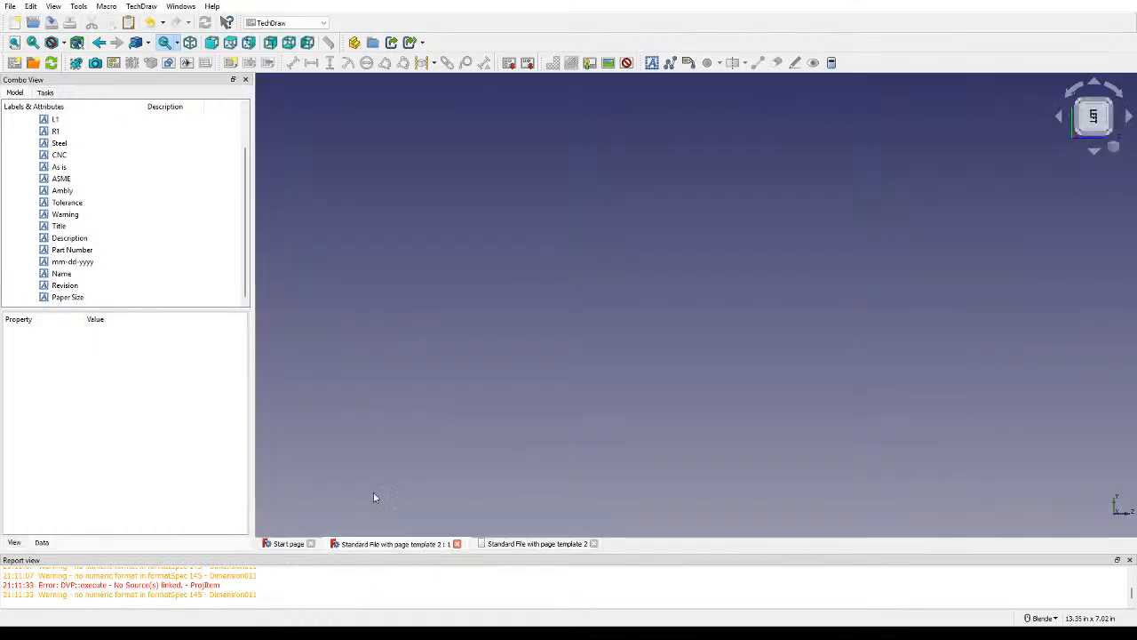
{"action": "scroll", "coordinate": [112, 193], "scroll_direction": "up", "scroll_amount": 2}
{"action": "left_click", "coordinate": [19, 151]}
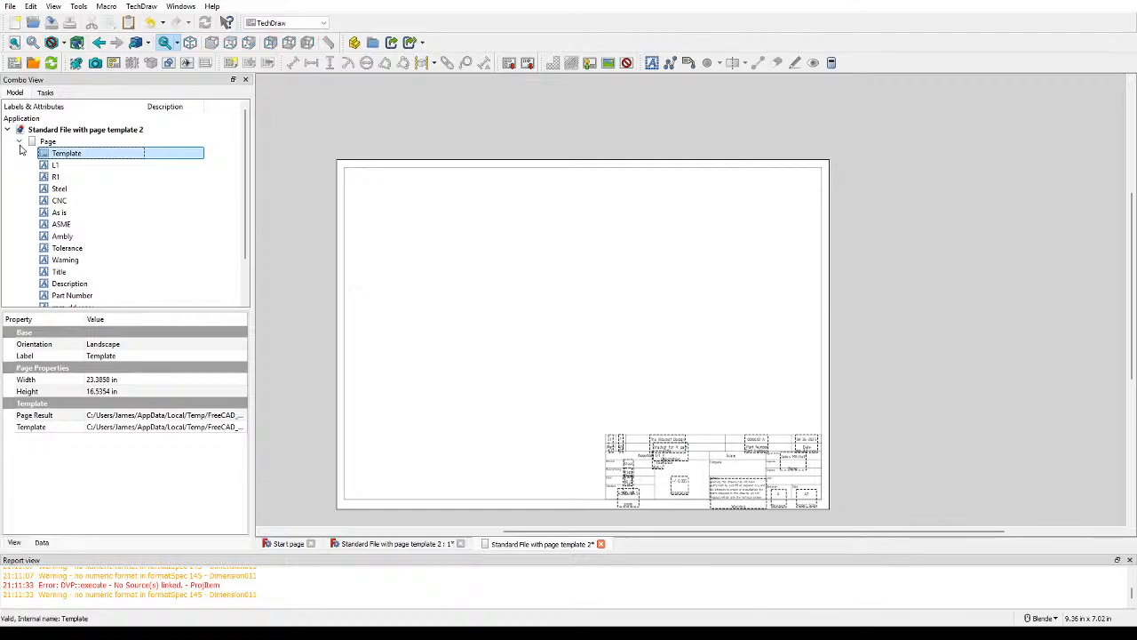
{"action": "left_click", "coordinate": [18, 142]}
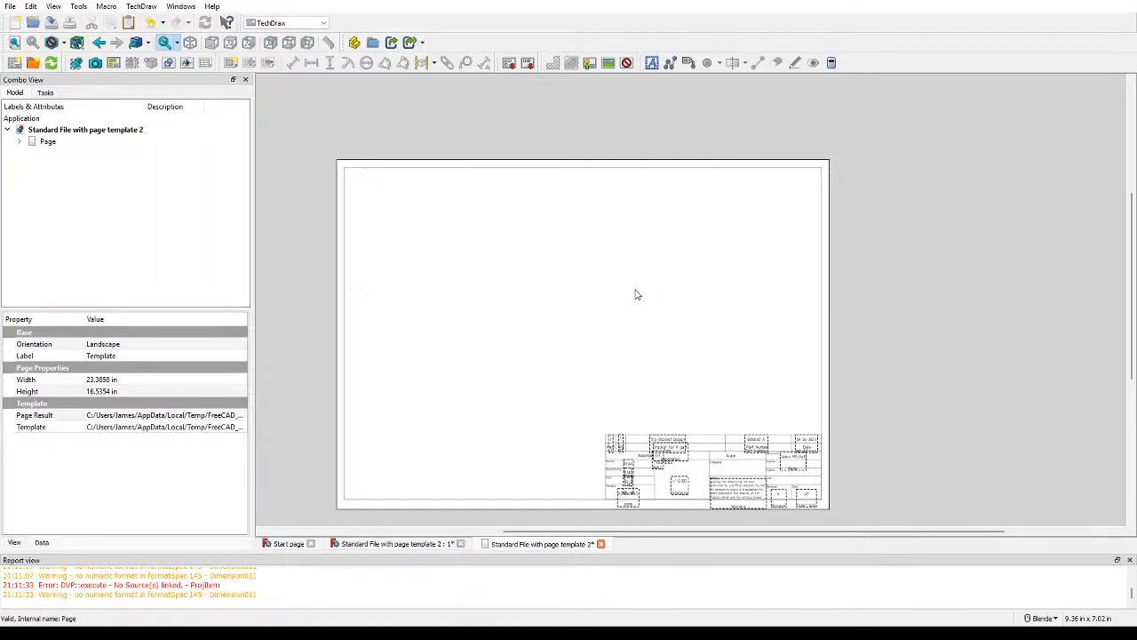
{"action": "left_click", "coordinate": [407, 544]}
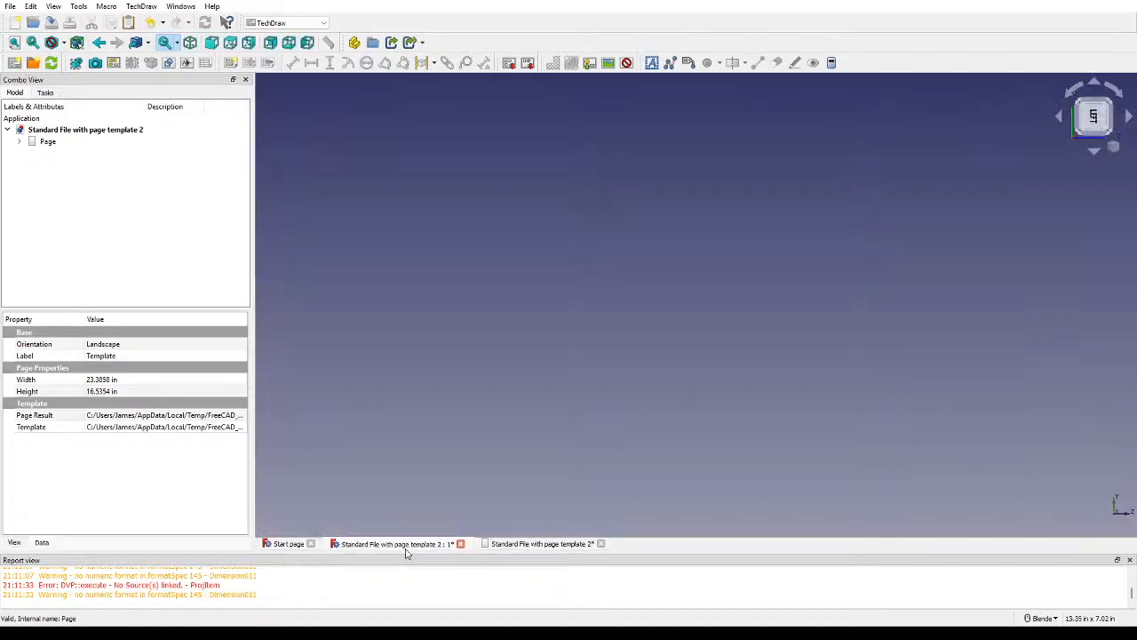
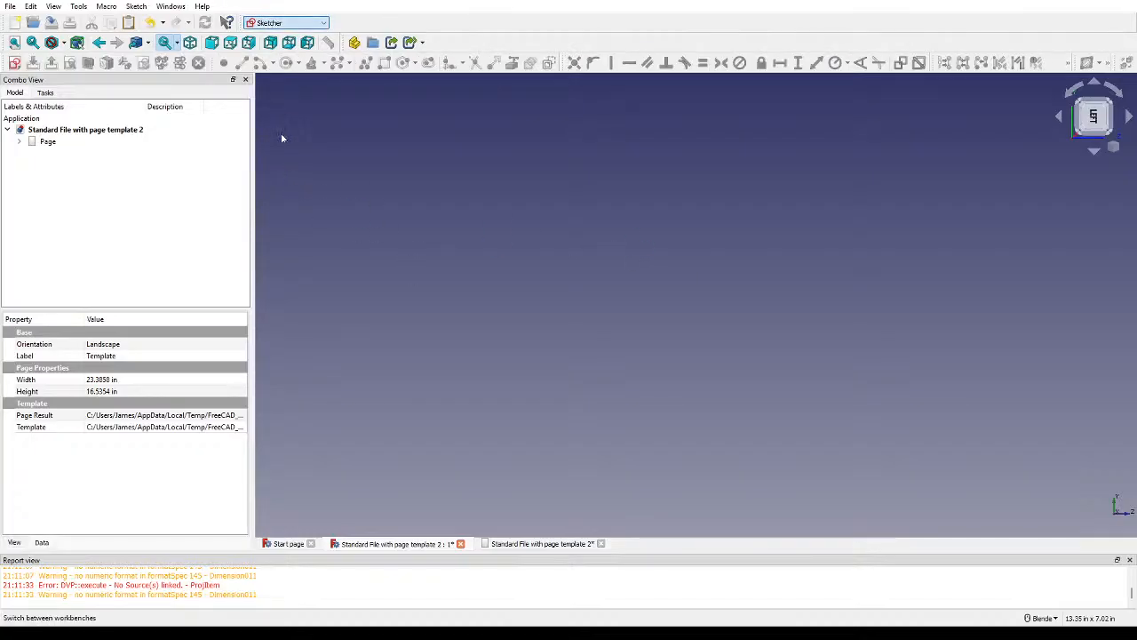
Step: Create a new Part Design body in the template file and start a sketch on its XY plane
{"action": "left_click", "coordinate": [21, 94]}
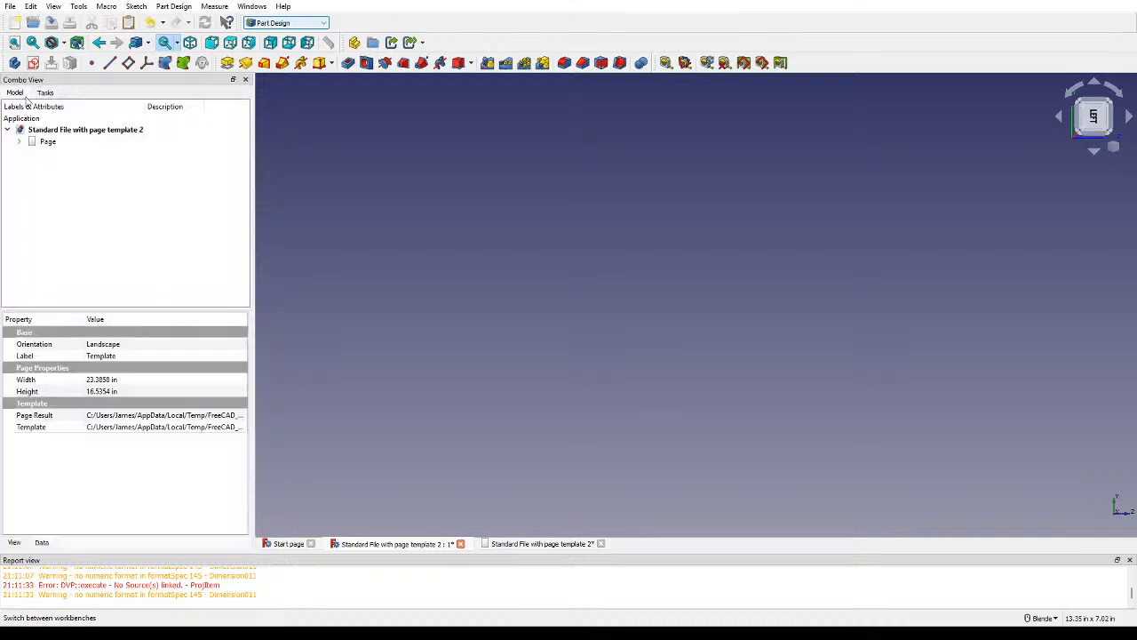
{"action": "left_click", "coordinate": [48, 94]}
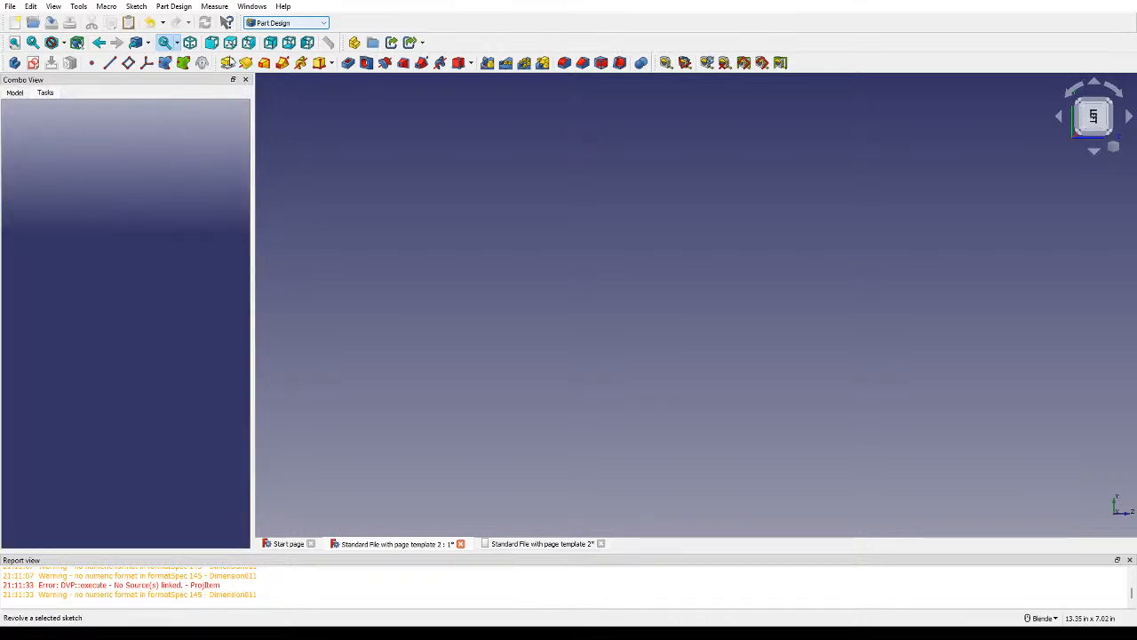
{"action": "left_click", "coordinate": [15, 68]}
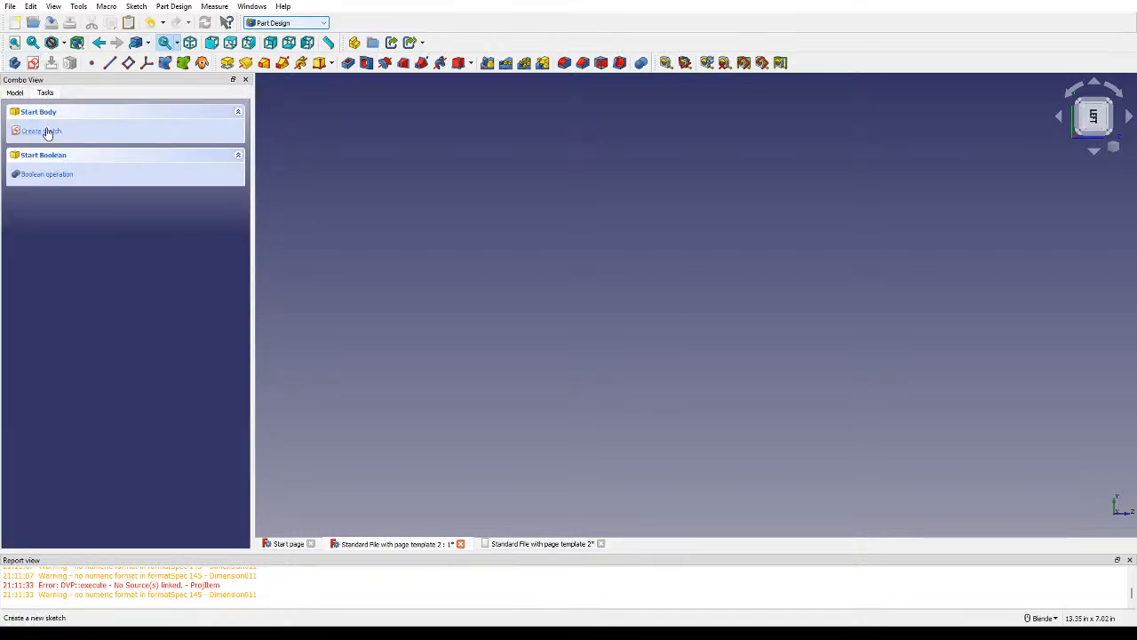
{"action": "left_click", "coordinate": [51, 129]}
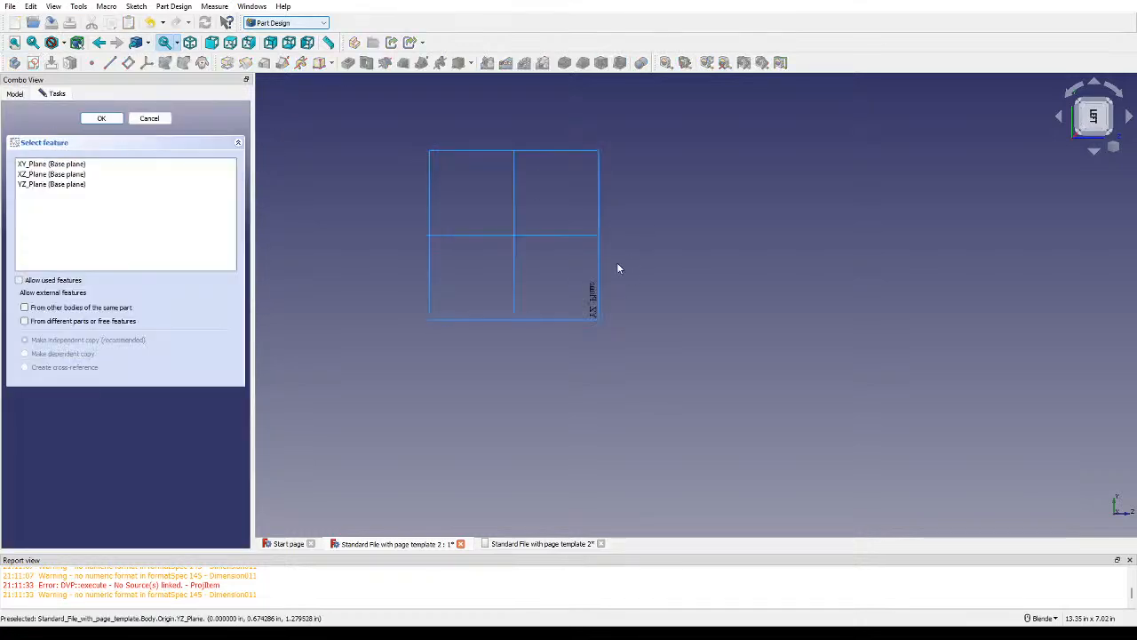
{"action": "left_click", "coordinate": [1112, 103]}
{"action": "left_click", "coordinate": [1110, 102]}
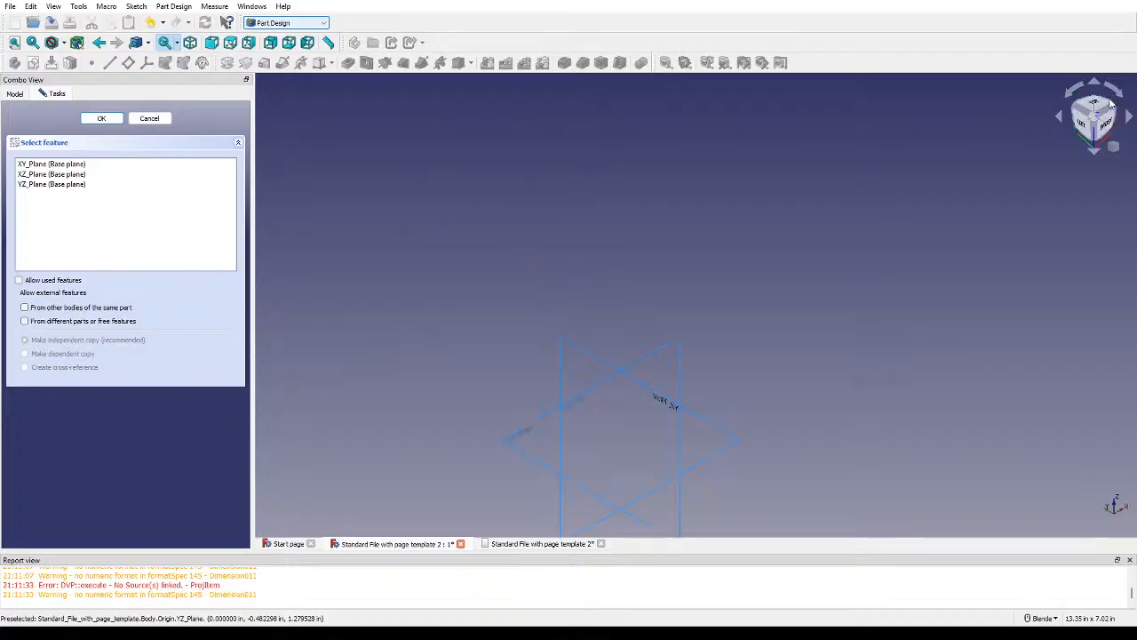
{"action": "left_click", "coordinate": [1095, 118]}
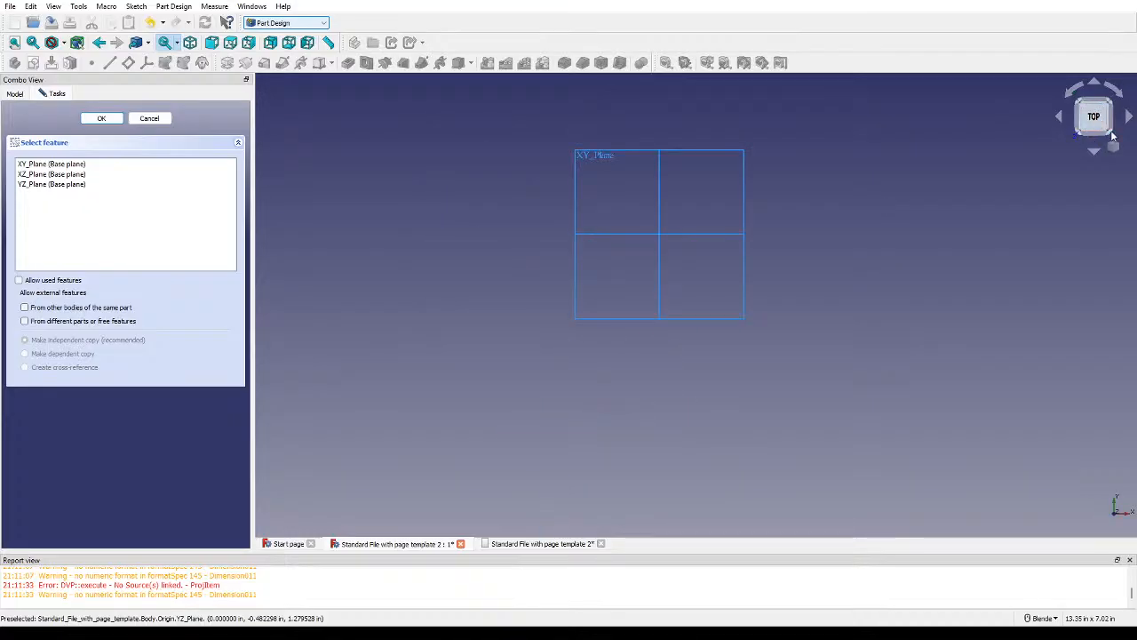
{"action": "left_click", "coordinate": [1108, 132]}
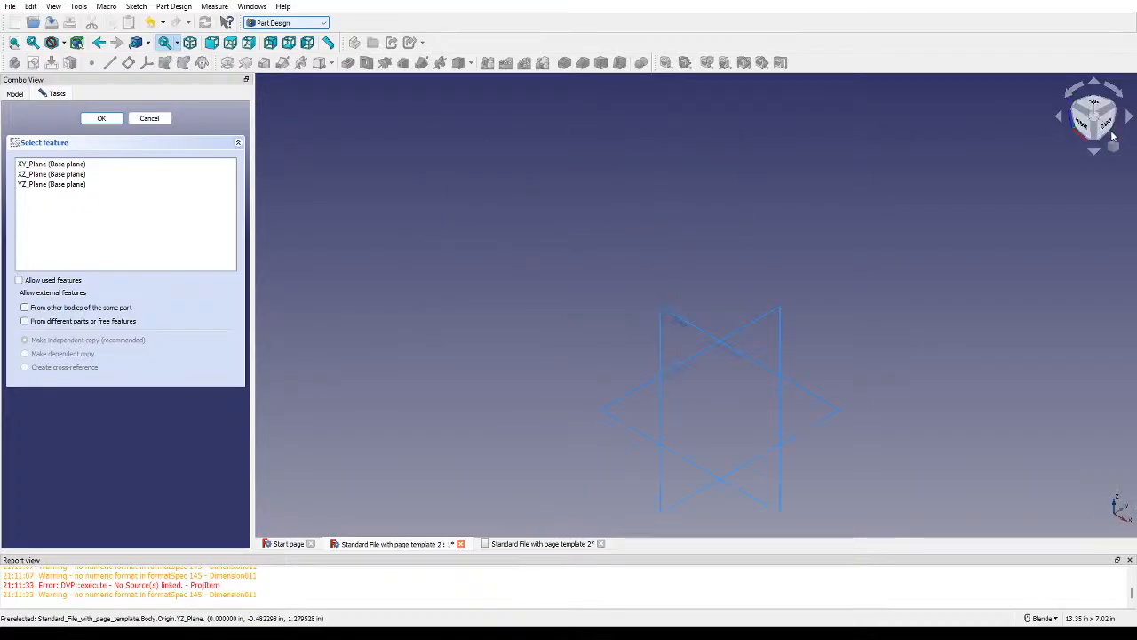
{"action": "double_click", "coordinate": [814, 397]}
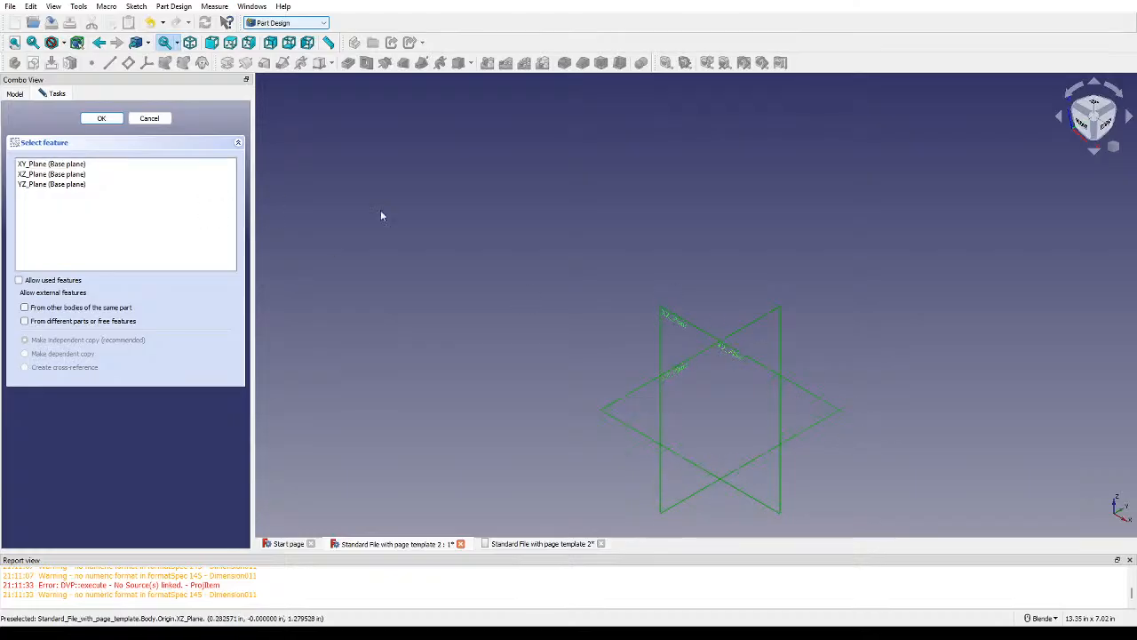
{"action": "left_click", "coordinate": [105, 121]}
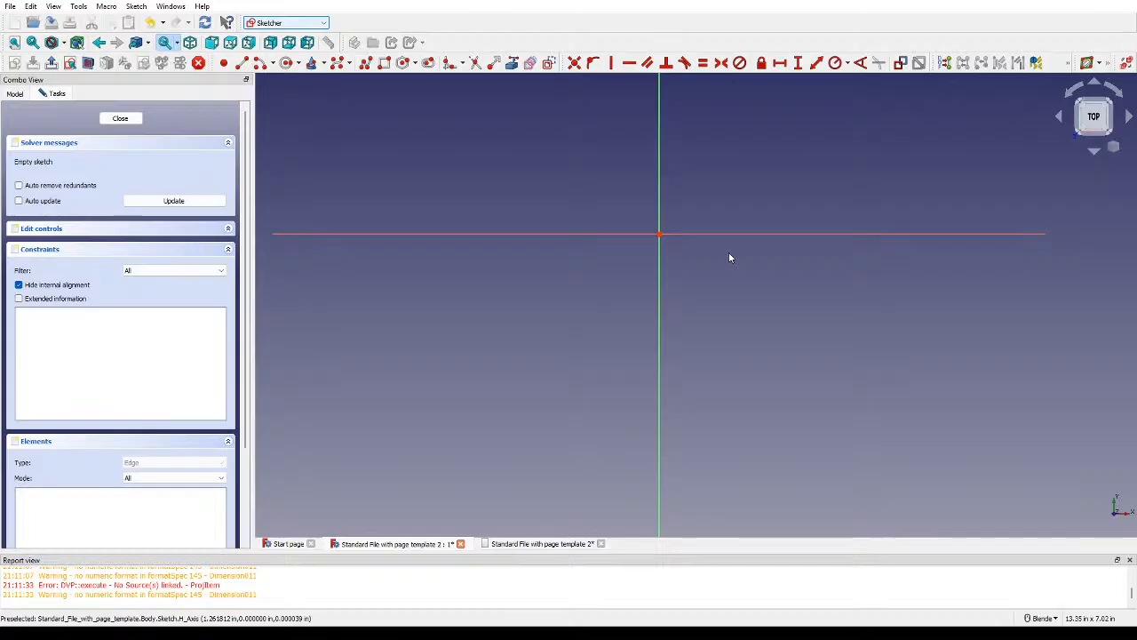
Step: Draw a circle centred on the sketch origin and constrain its diameter to 2.5 in
{"action": "scroll", "coordinate": [733, 253], "scroll_direction": "down", "scroll_amount": 4}
{"action": "middle_click_drag", "start_coordinate": [761, 218], "coordinate": [728, 277], "text": "shift"}
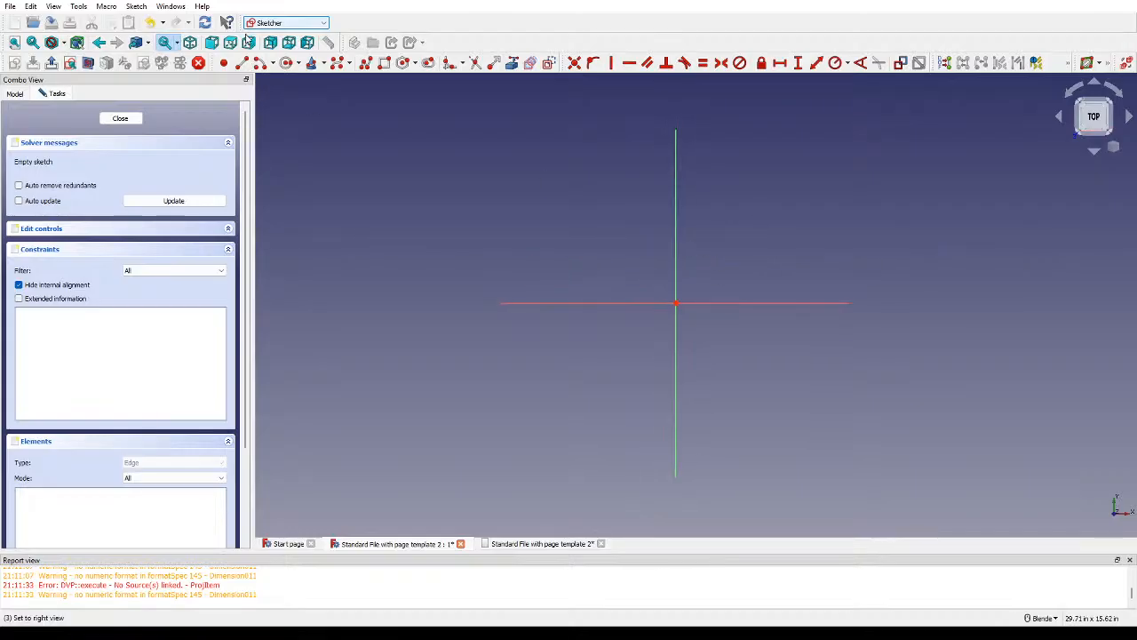
{"action": "left_click", "coordinate": [383, 63]}
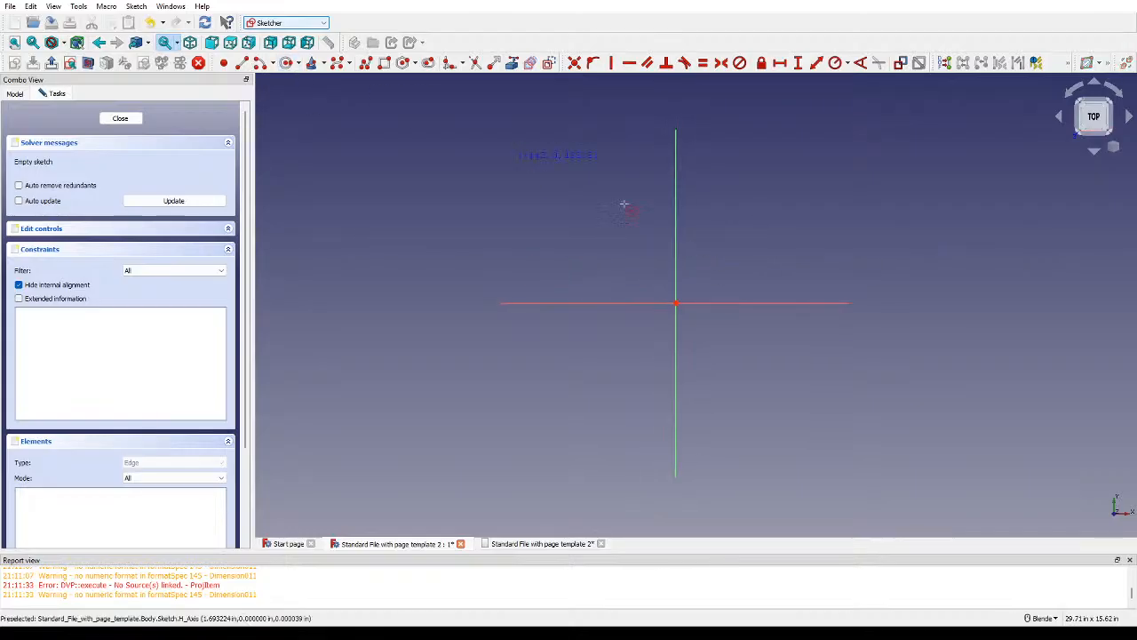
{"action": "left_click", "coordinate": [676, 303]}
{"action": "left_click", "coordinate": [721, 225]}
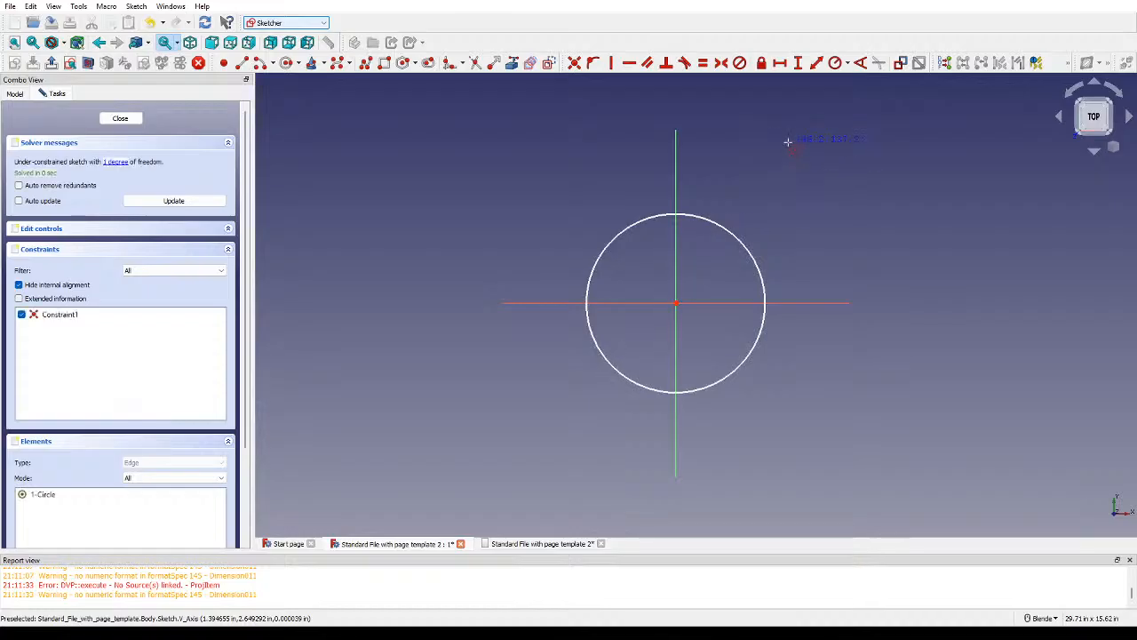
{"action": "left_click", "coordinate": [835, 62]}
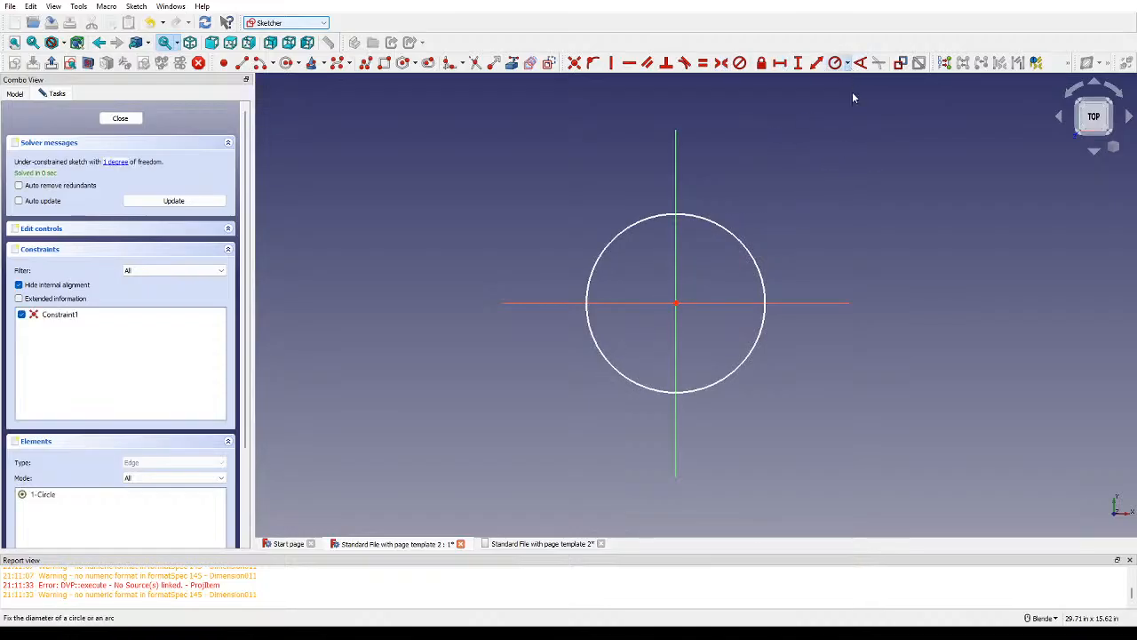
{"action": "left_click", "coordinate": [750, 247]}
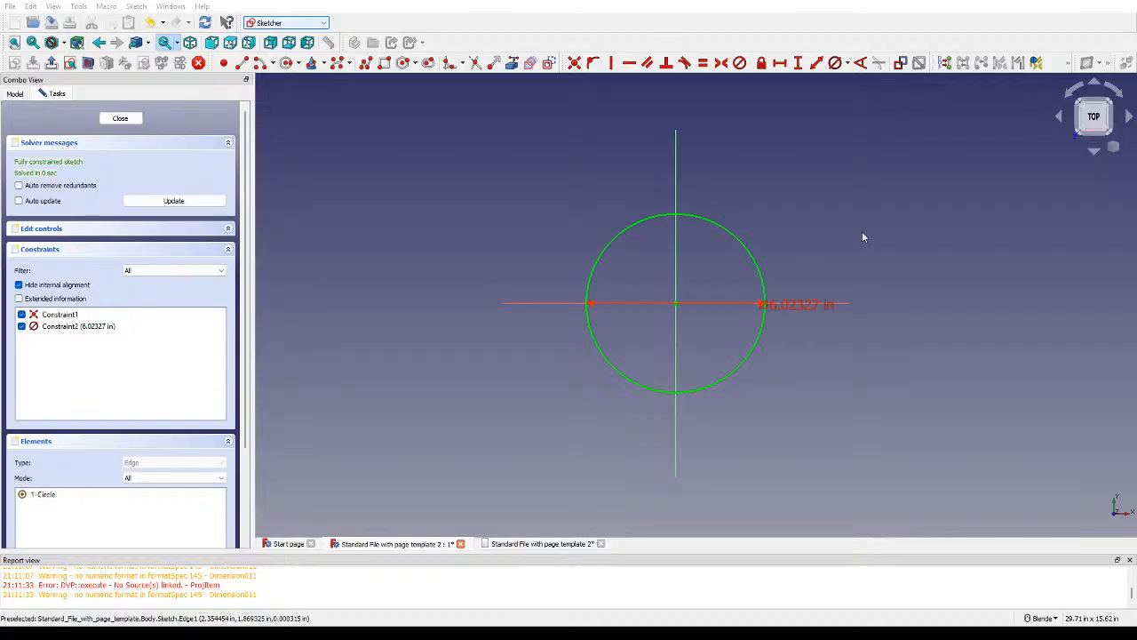
{"action": "type", "text": "2.5"}
{"action": "key", "text": "Return"}
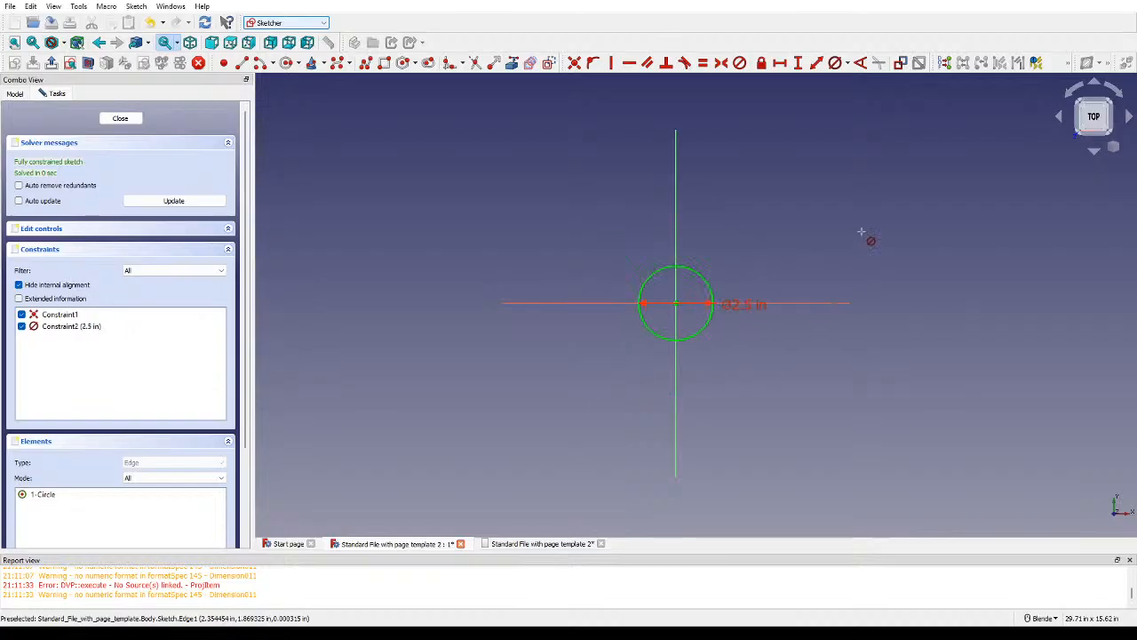
Step: Draw a second circle, about 1.3 in in diameter, centred on the vertical axis above the origin circle
{"action": "scroll", "coordinate": [707, 366], "scroll_direction": "up", "scroll_amount": 7}
{"action": "mouse_move", "coordinate": [745, 318]}
{"action": "middle_mouse_down", "text": "shift"}
{"action": "mouse_move", "coordinate": [806, 579]}
{"action": "mouse_move", "coordinate": [796, 508]}
{"action": "middle_mouse_up", "text": "shift"}
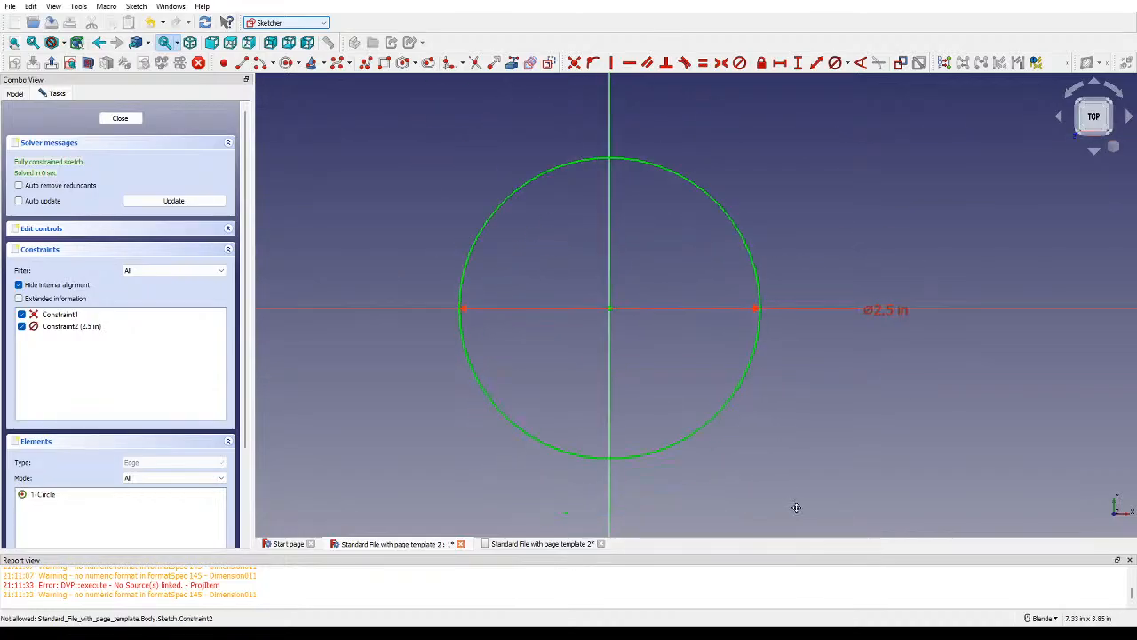
{"action": "scroll", "coordinate": [835, 266], "scroll_direction": "down", "scroll_amount": 4}
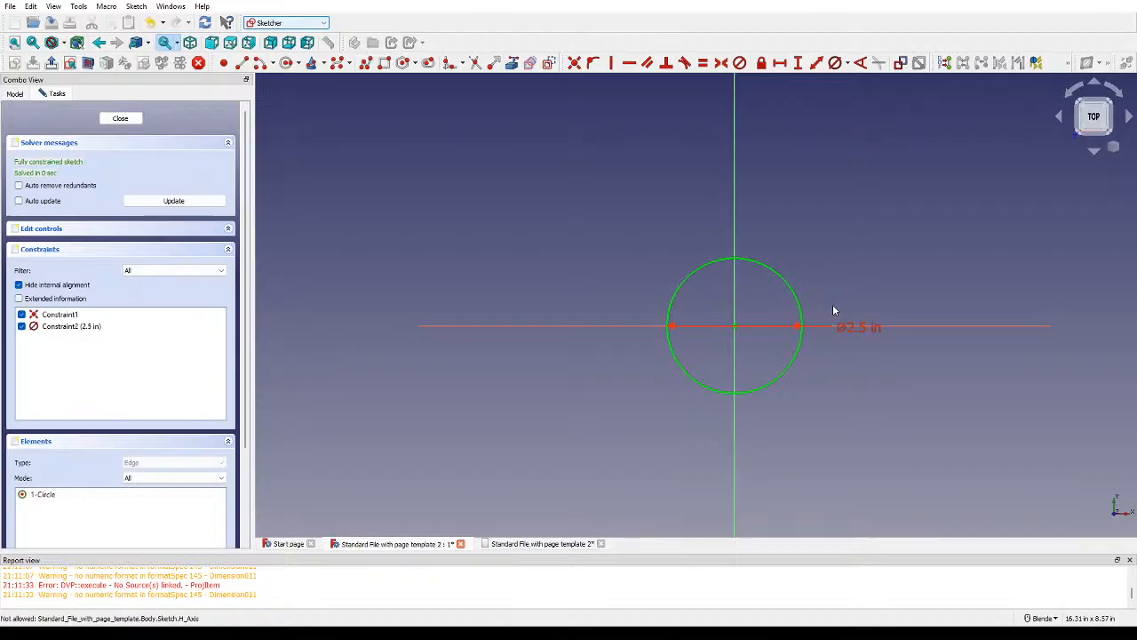
{"action": "scroll", "coordinate": [835, 311], "scroll_direction": "down", "scroll_amount": 3}
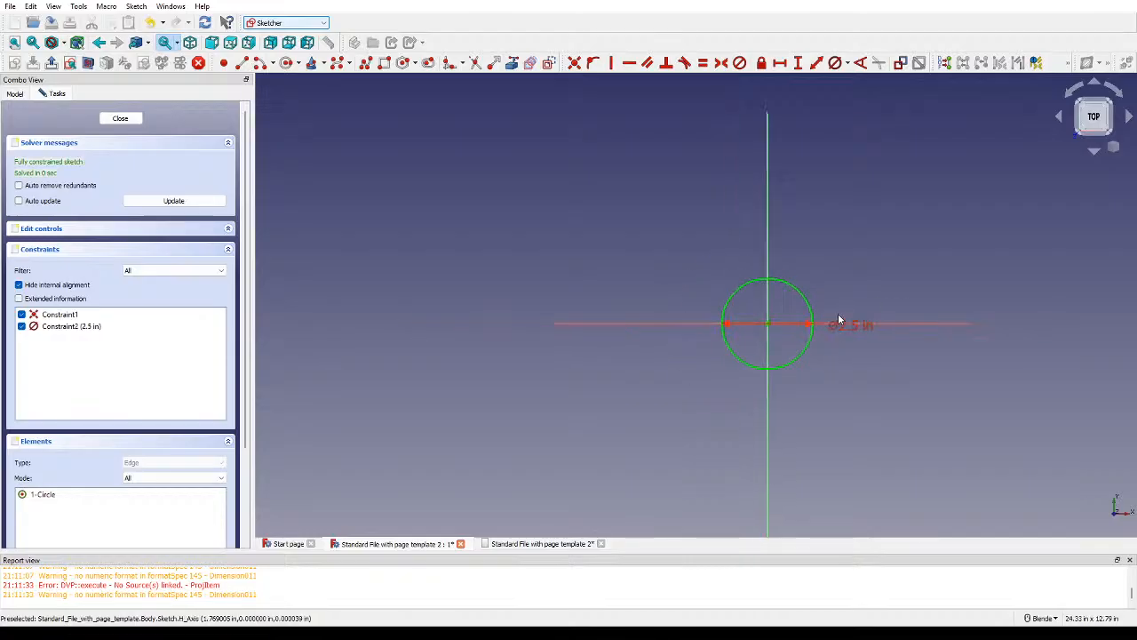
{"action": "middle_click_drag", "start_coordinate": [596, 187], "coordinate": [403, 117]}
{"action": "scroll", "coordinate": [461, 188], "scroll_direction": "up", "scroll_amount": 2}
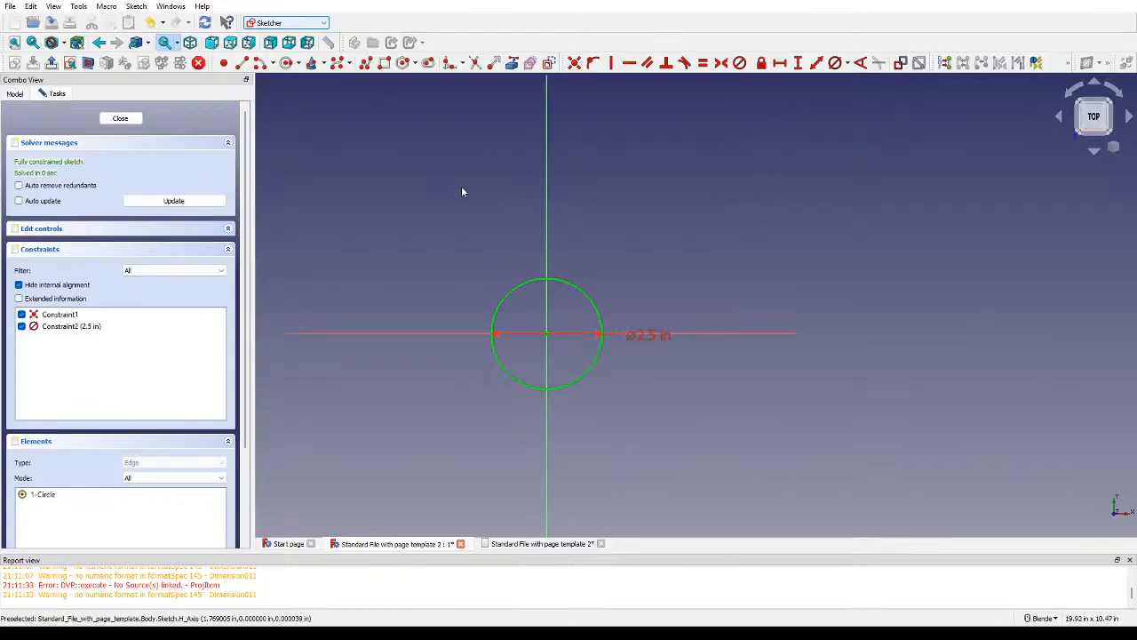
{"action": "left_click", "coordinate": [286, 63]}
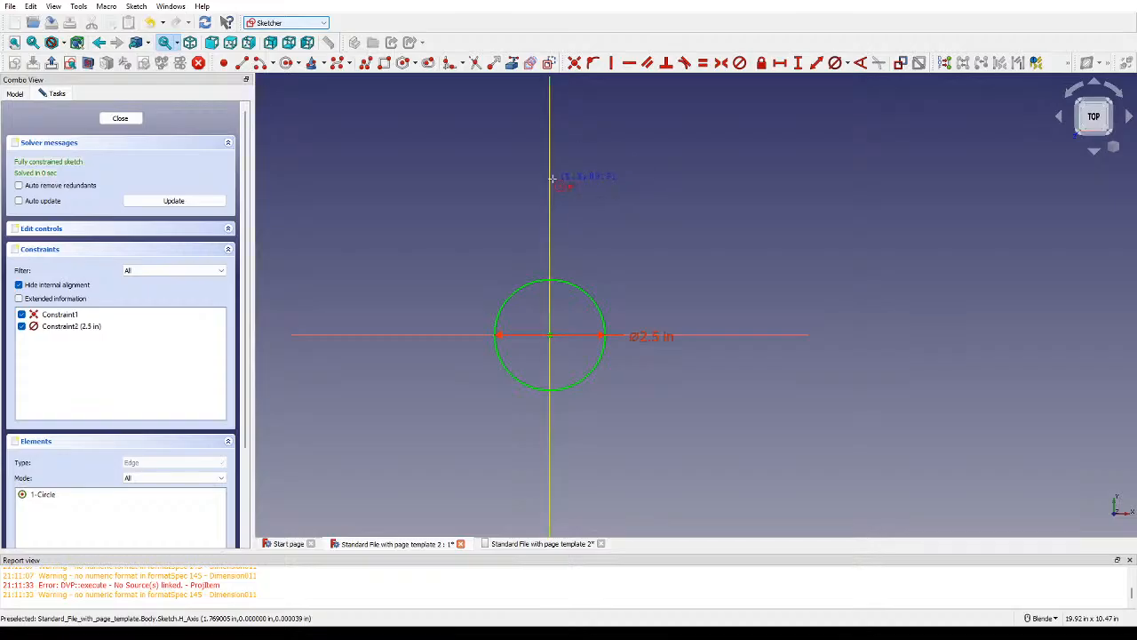
{"action": "left_click", "coordinate": [550, 180]}
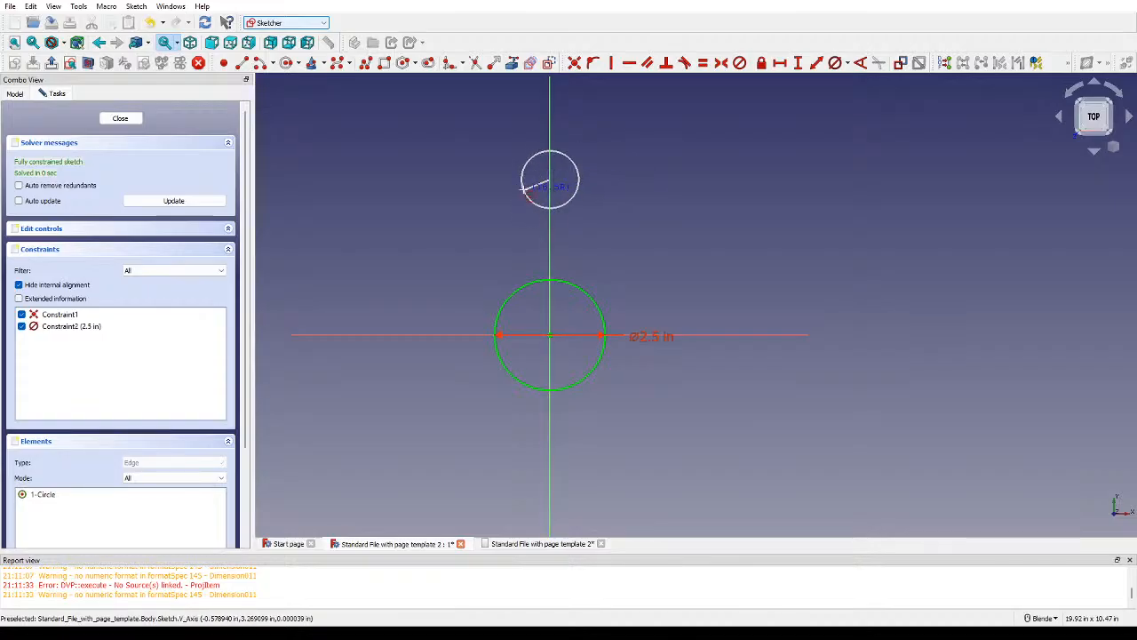
{"action": "left_click", "coordinate": [525, 185]}
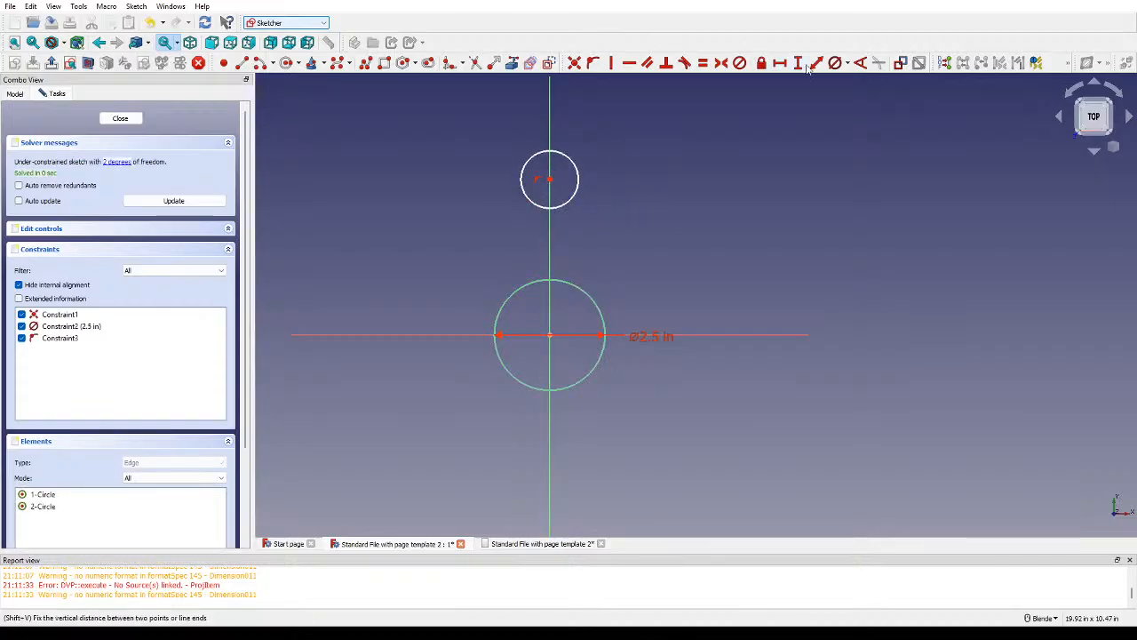
Step: Constrain the upper circle's diameter to 1 in
{"action": "left_click", "coordinate": [577, 174]}
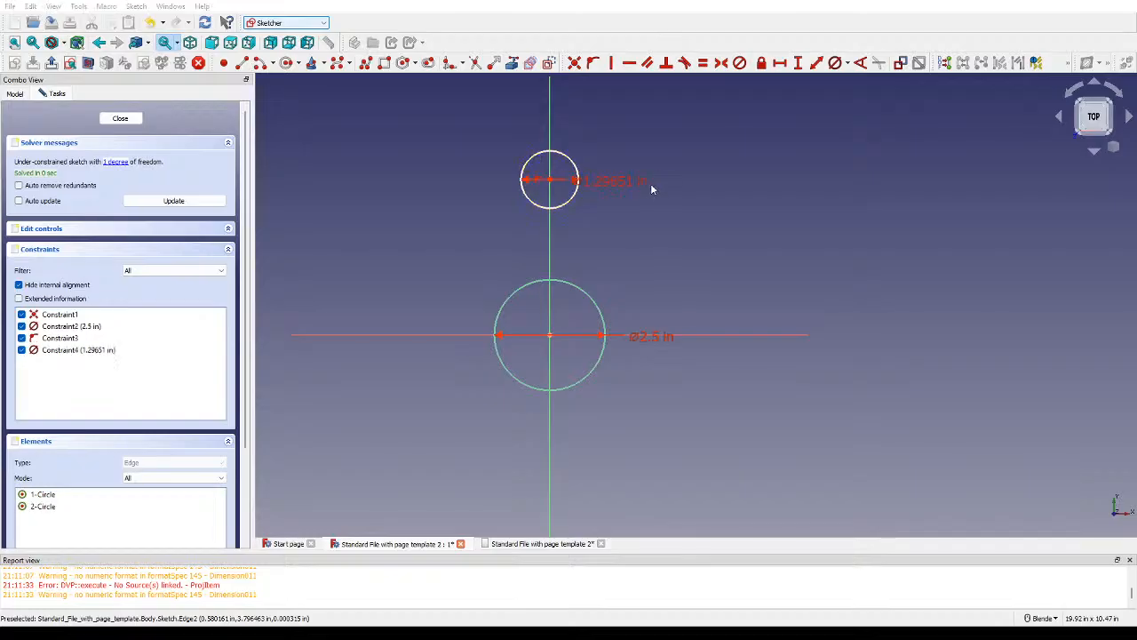
{"action": "type", "text": "1"}
{"action": "key", "text": "Return"}
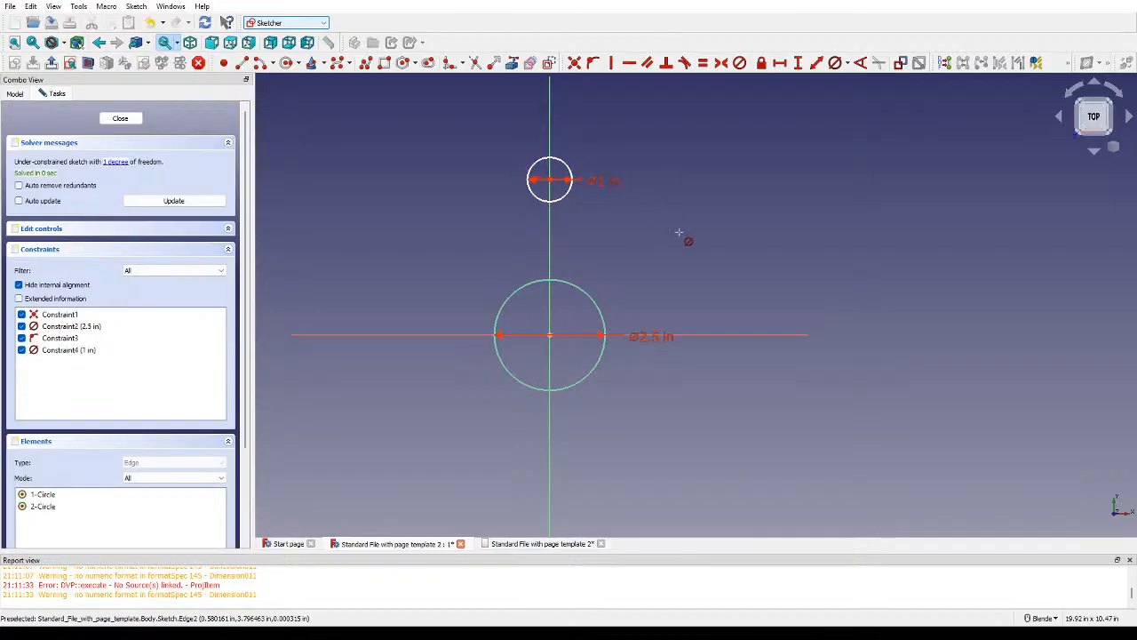
{"action": "key", "text": "Escape"}
Step: Move the 1 in circle down along the vertical axis to about 2.5 in above the origin
{"action": "left_click_drag", "start_coordinate": [563, 193], "coordinate": [578, 223]}
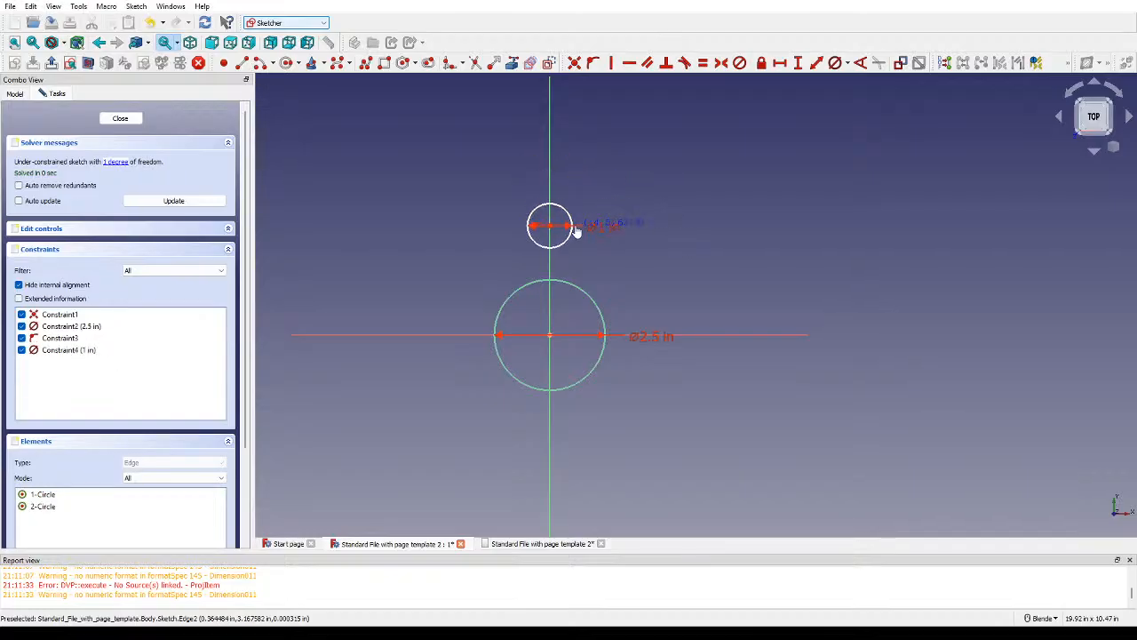
{"action": "left_click", "coordinate": [568, 228]}
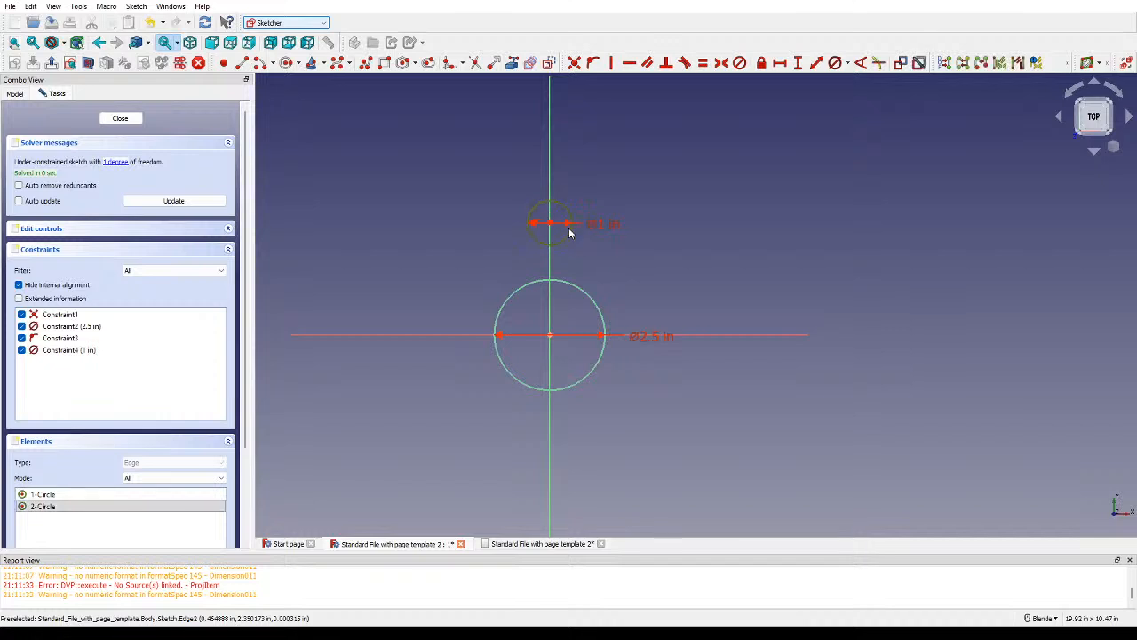
{"action": "left_click", "coordinate": [706, 228]}
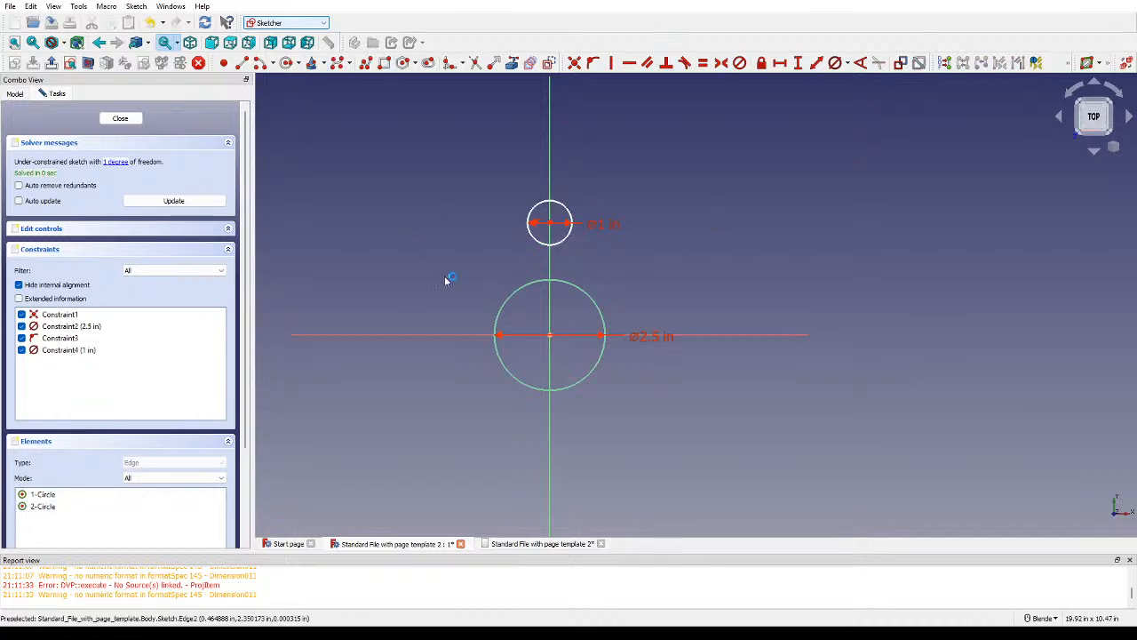
Step: Draw a third circle centred on the vertical axis below the 2.5 in circle and constrain its diameter to 1 in
{"action": "left_click", "coordinate": [549, 468]}
{"action": "left_click", "coordinate": [574, 455]}
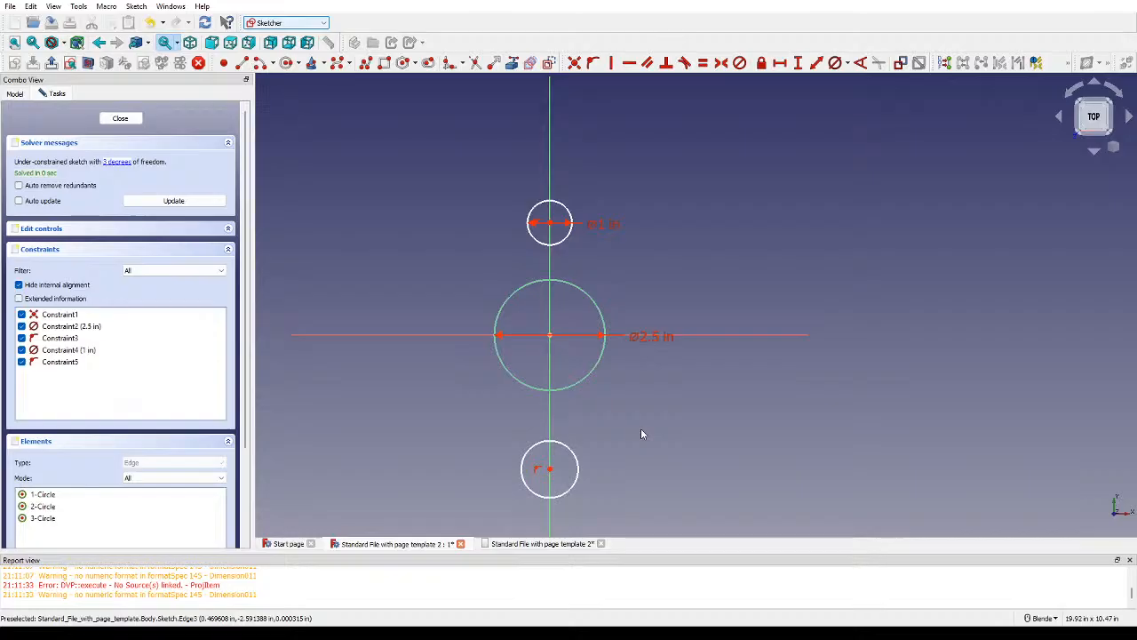
{"action": "left_click", "coordinate": [835, 62]}
{"action": "left_click", "coordinate": [563, 441]}
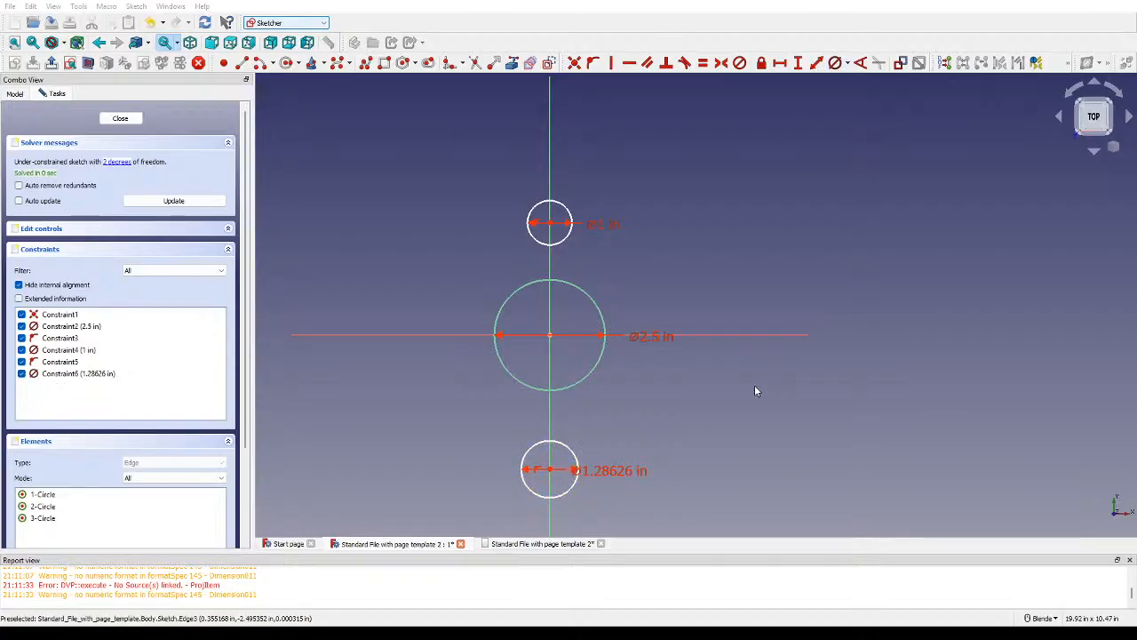
{"action": "type", "text": "1"}
{"action": "left_click", "coordinate": [755, 386]}
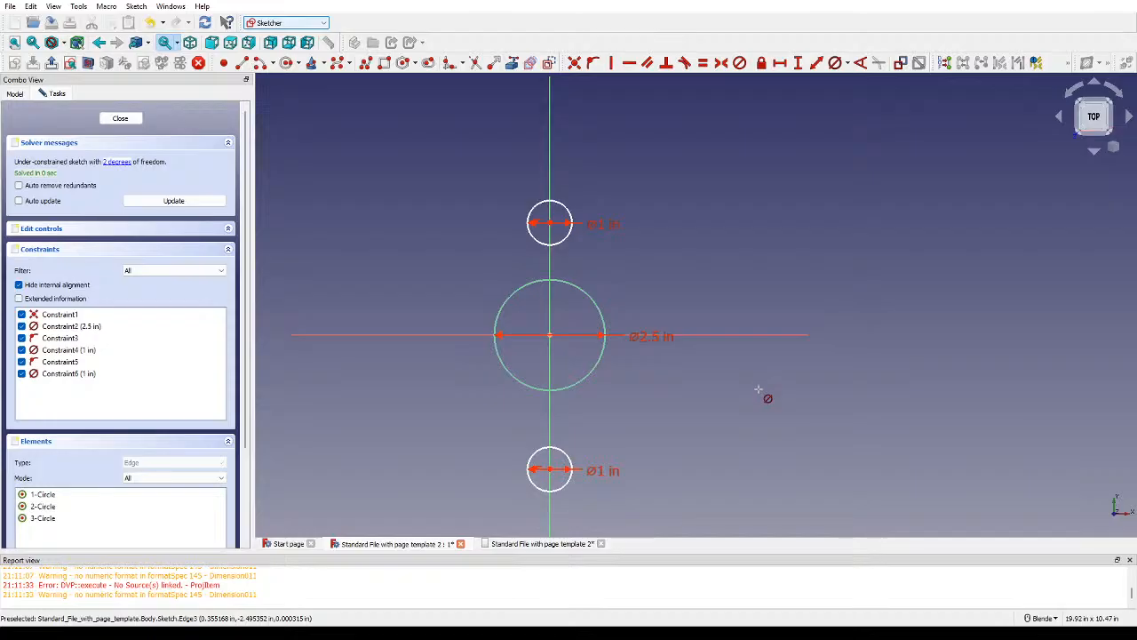
Step: Constrain the vertical distance between the centres of the two 1 in circles to 3.5 in
{"action": "left_click", "coordinate": [816, 64]}
{"action": "left_click", "coordinate": [550, 468]}
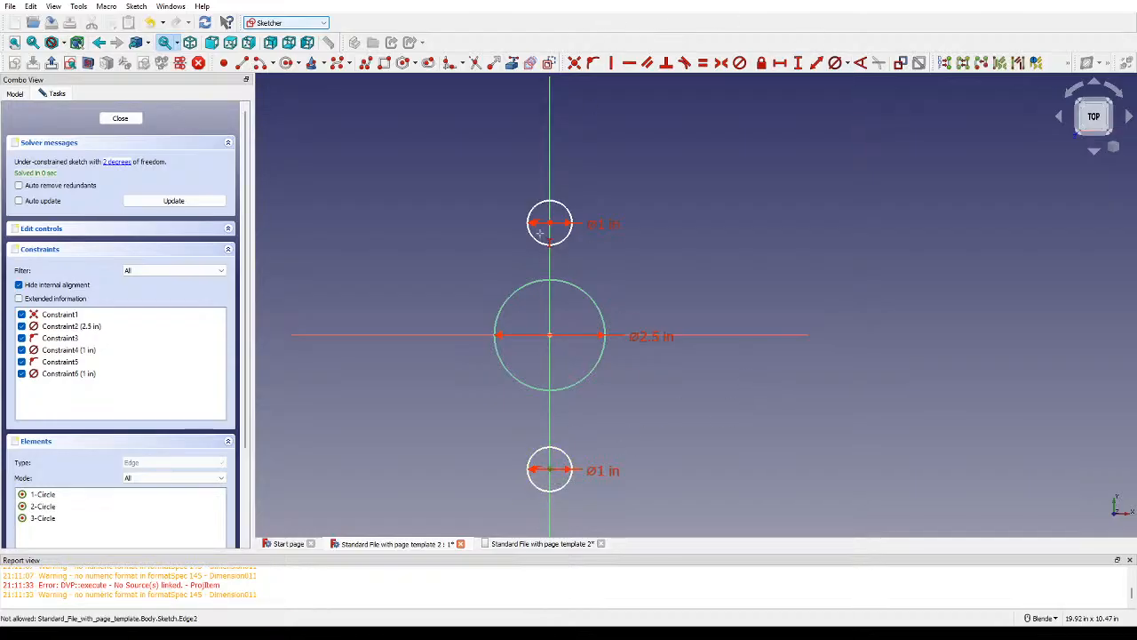
{"action": "left_click", "coordinate": [549, 223]}
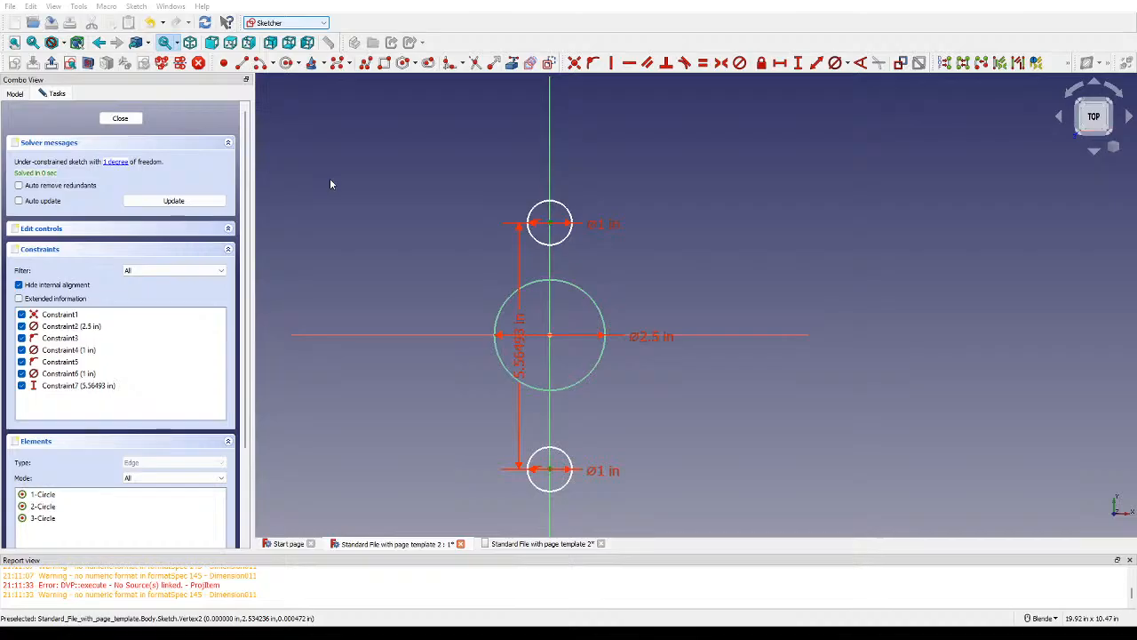
{"action": "type", "text": "3.5"}
{"action": "key", "text": "Return"}
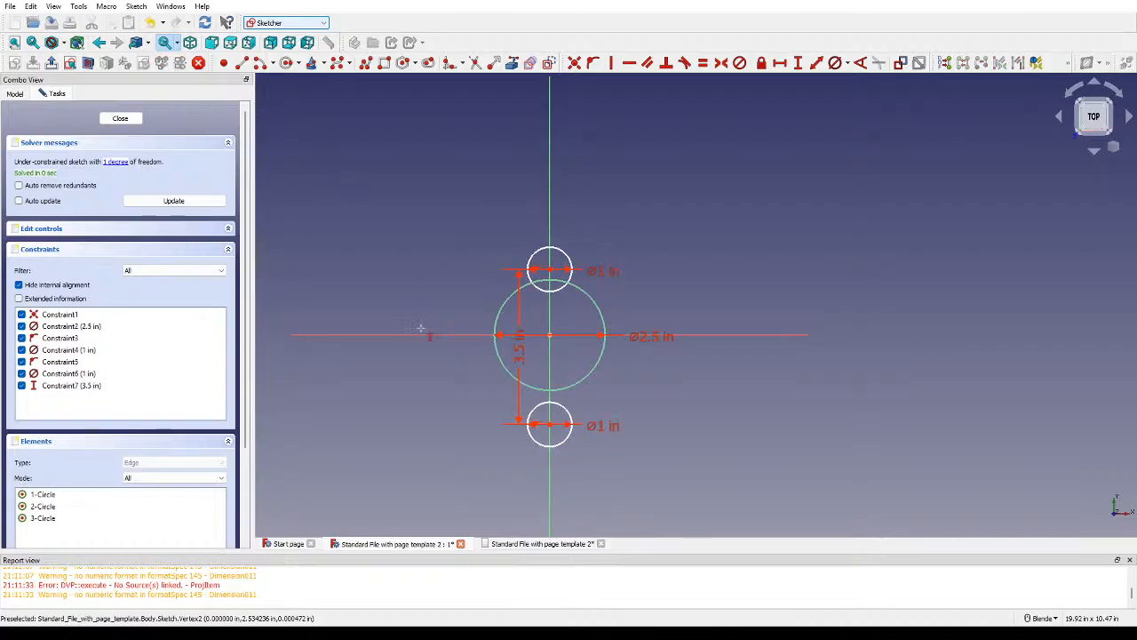
{"action": "key", "text": "Escape"}
{"action": "scroll", "coordinate": [463, 326], "scroll_direction": "up", "scroll_amount": 2}
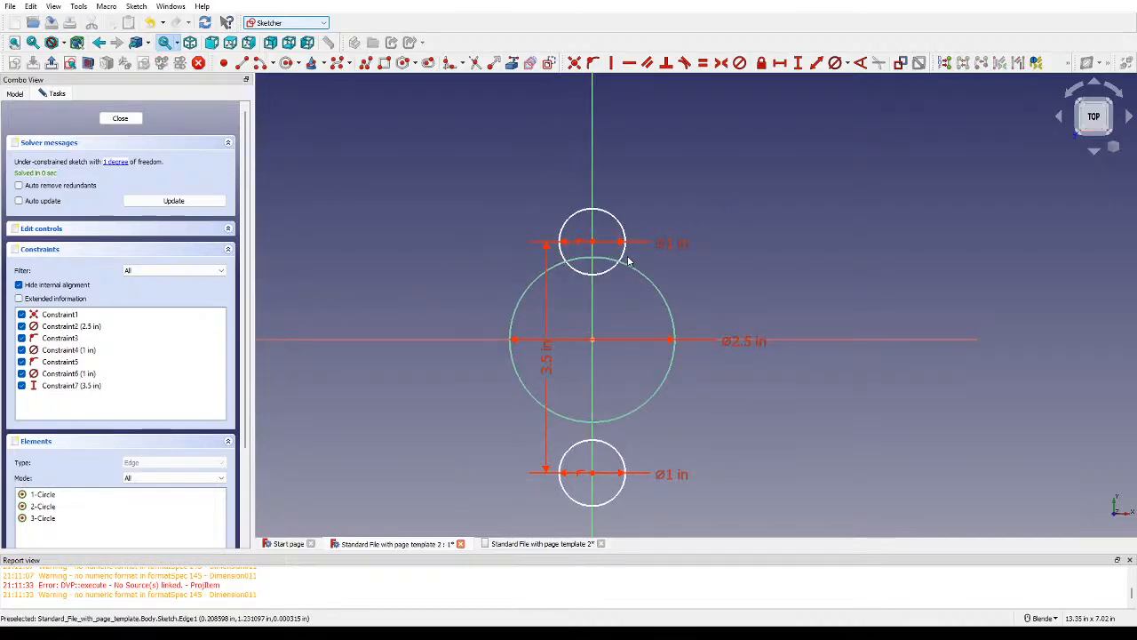
Step: Move the upper circle up along the vertical axis, and set the diameters of both small circles to 1.25 in
{"action": "left_click_drag", "start_coordinate": [624, 256], "coordinate": [627, 230]}
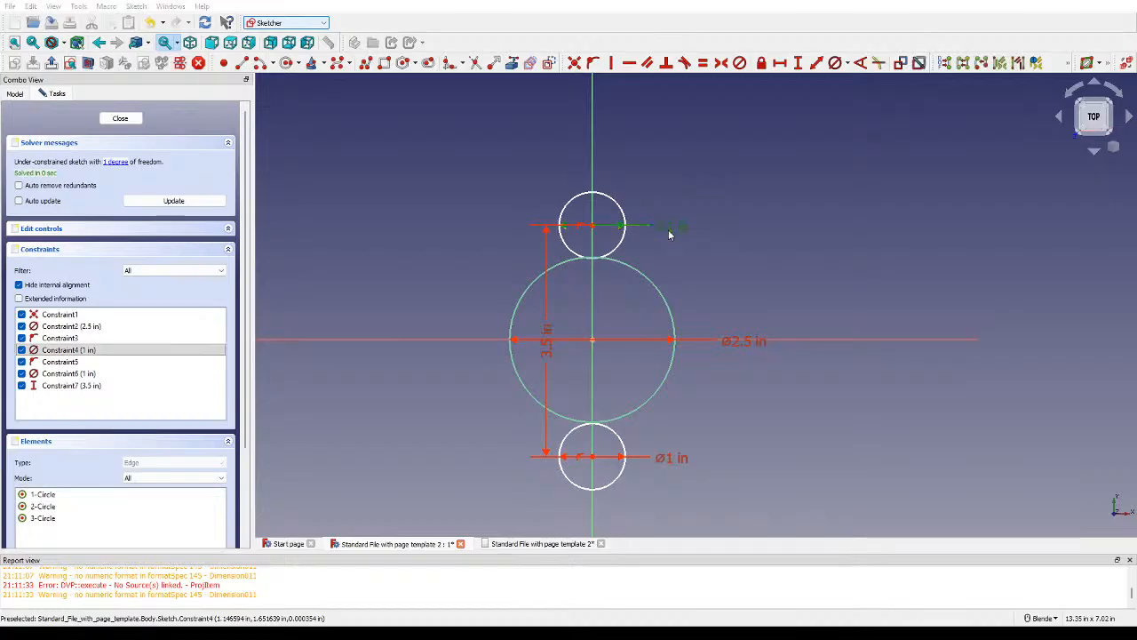
{"action": "key", "text": "Return"}
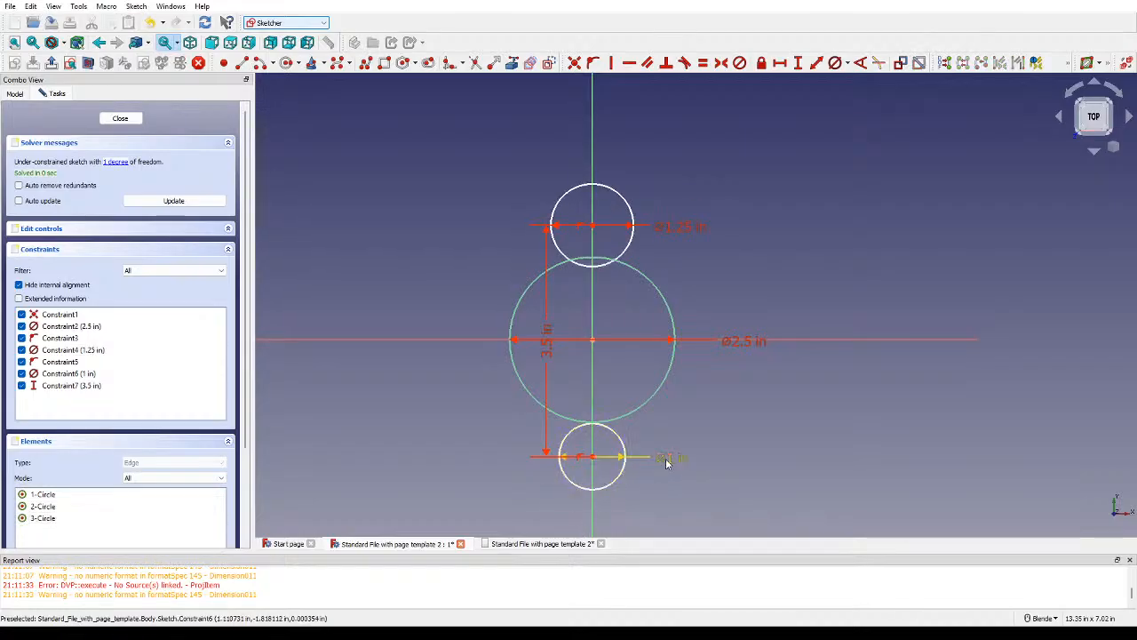
{"action": "key", "text": "Return"}
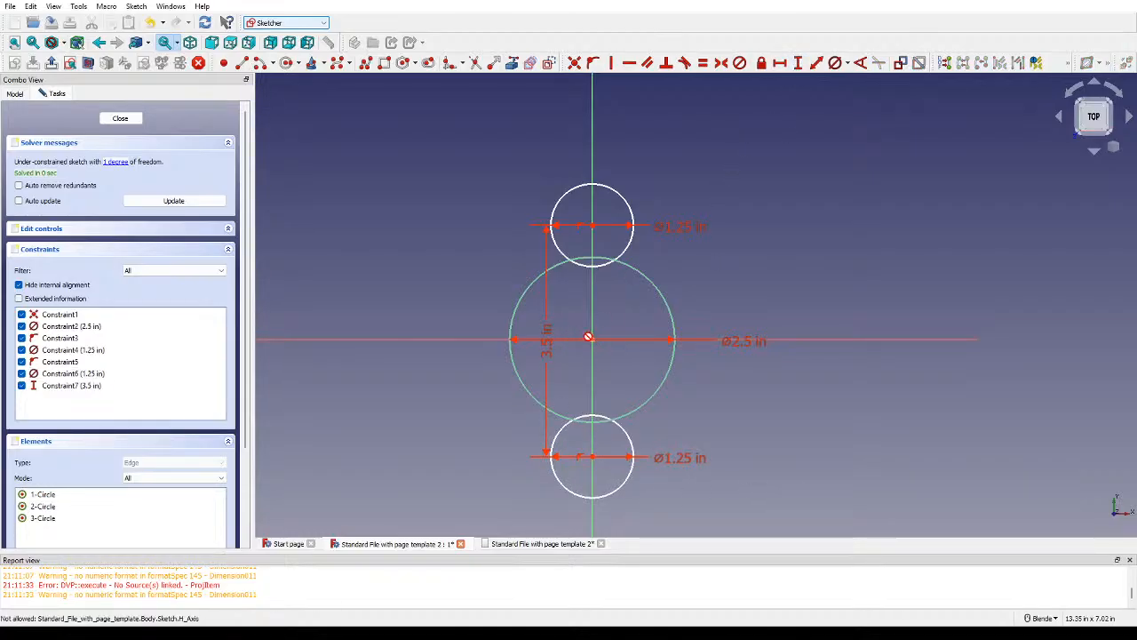
Step: Constrain the vertical distance from the origin to the lower circle's centre to 1.75 in
{"action": "left_click", "coordinate": [592, 340]}
{"action": "left_click", "coordinate": [592, 457]}
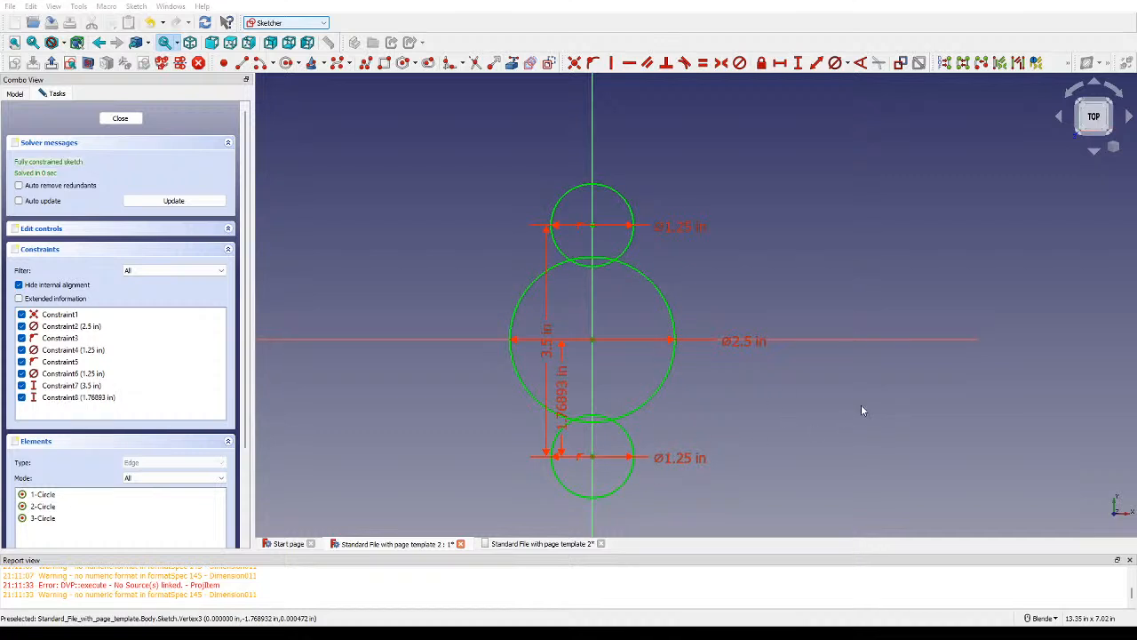
{"action": "type", "text": "1.75"}
{"action": "key", "text": "Return"}
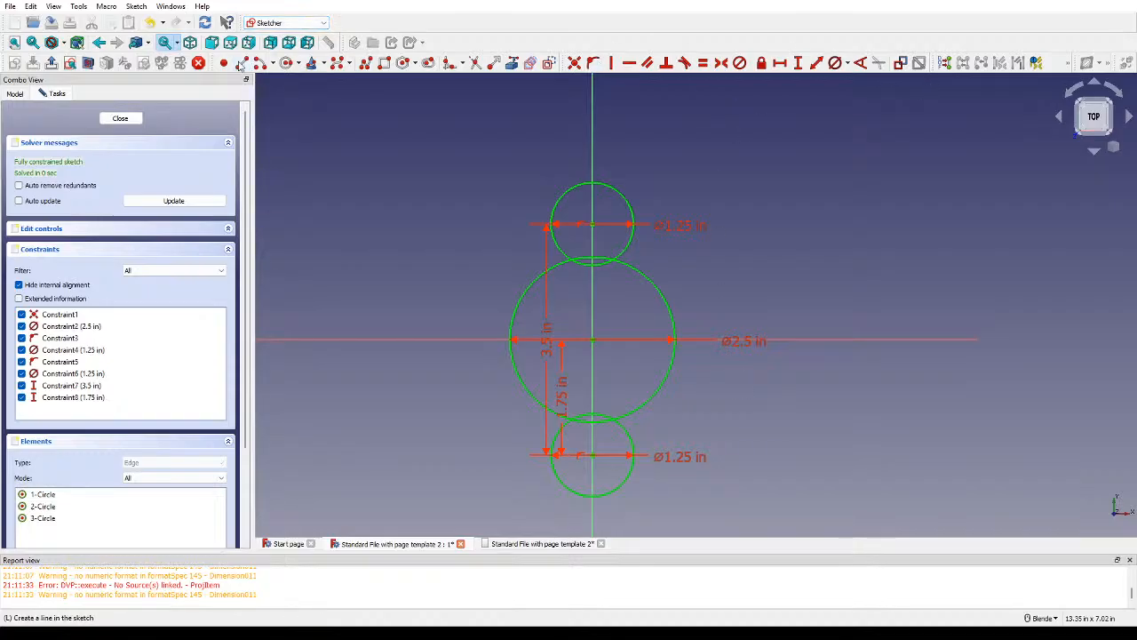
Step: Draw four straight lines joining the large circle to the upper and lower circles, two on each side, with their endpoints on the circles
{"action": "left_click", "coordinate": [634, 223]}
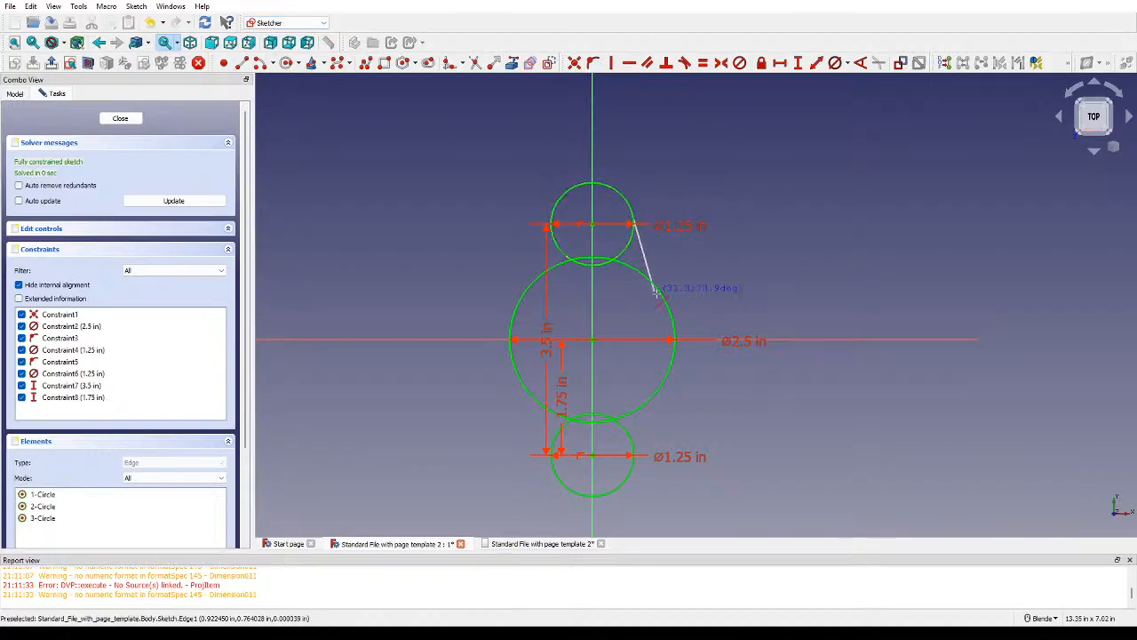
{"action": "left_click", "coordinate": [671, 374]}
{"action": "left_click", "coordinate": [631, 469]}
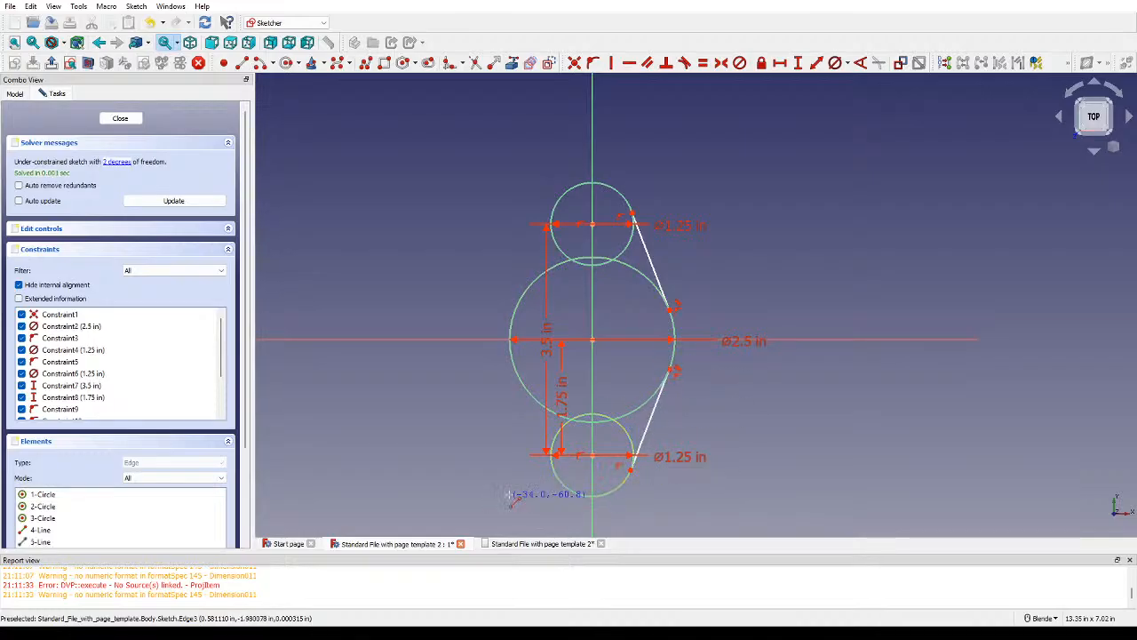
{"action": "left_click", "coordinate": [550, 452]}
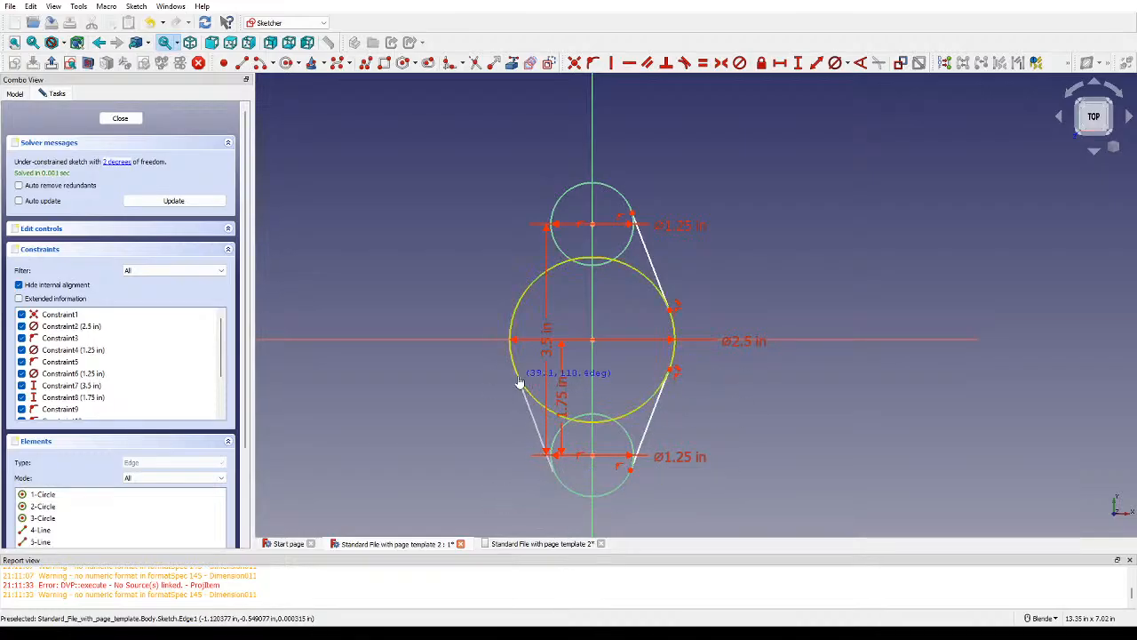
{"action": "left_click", "coordinate": [520, 373]}
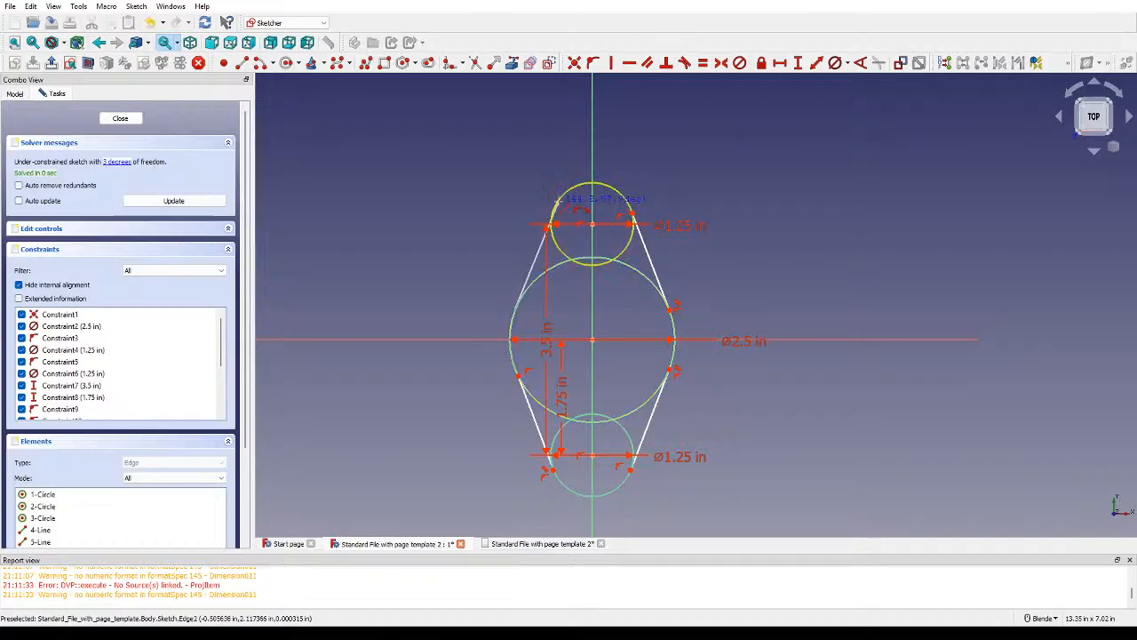
{"action": "left_click", "coordinate": [551, 209]}
{"action": "left_click_drag", "start_coordinate": [533, 264], "coordinate": [561, 221]}
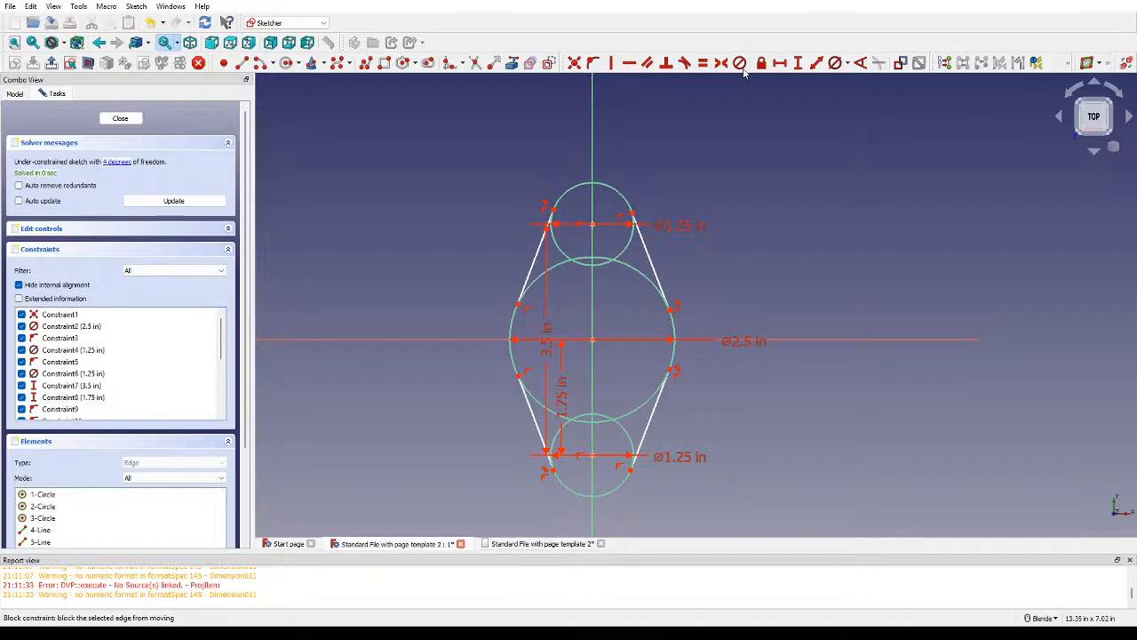
Step: Make the two connecting lines left of the vertical axis tangent to the circles they join
{"action": "left_click", "coordinate": [688, 62]}
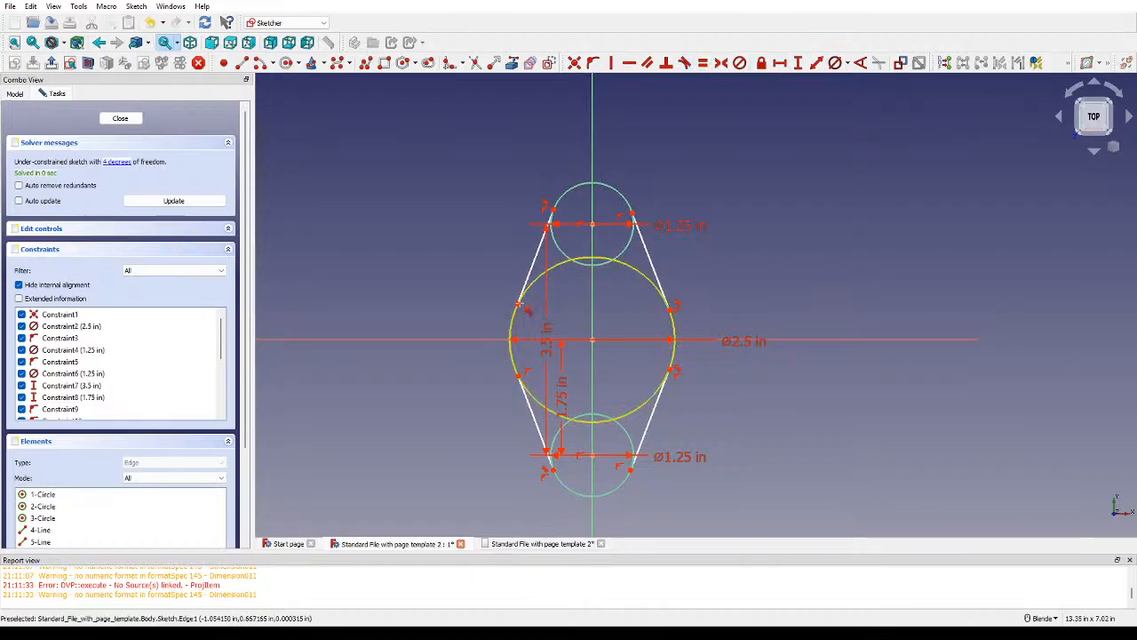
{"action": "left_click", "coordinate": [586, 260]}
{"action": "left_click", "coordinate": [530, 268]}
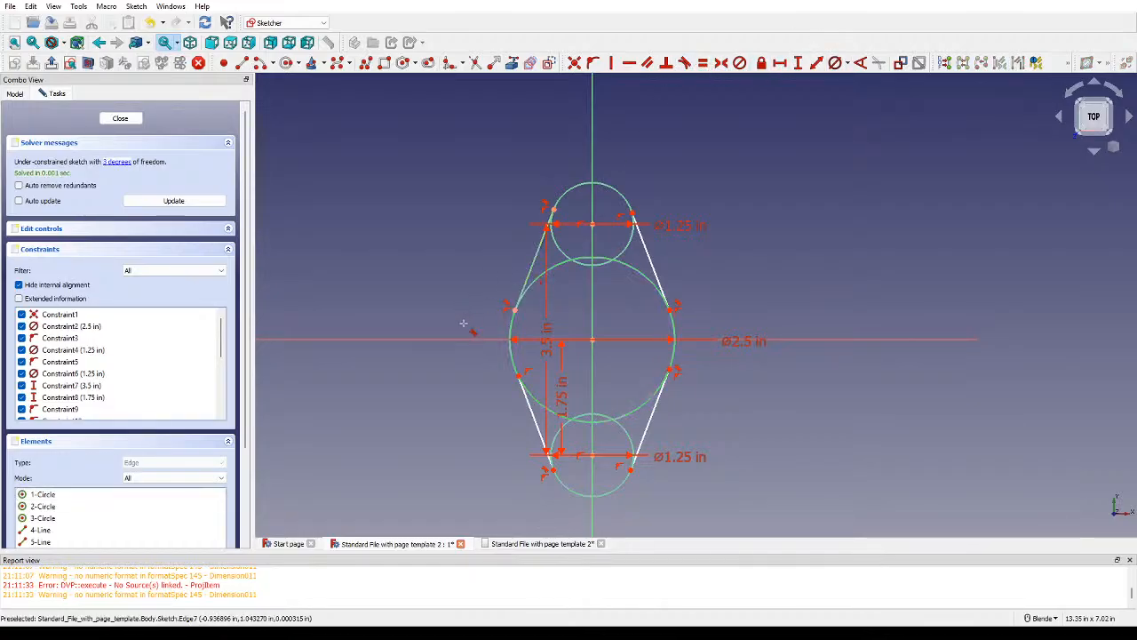
{"action": "left_click", "coordinate": [518, 424]}
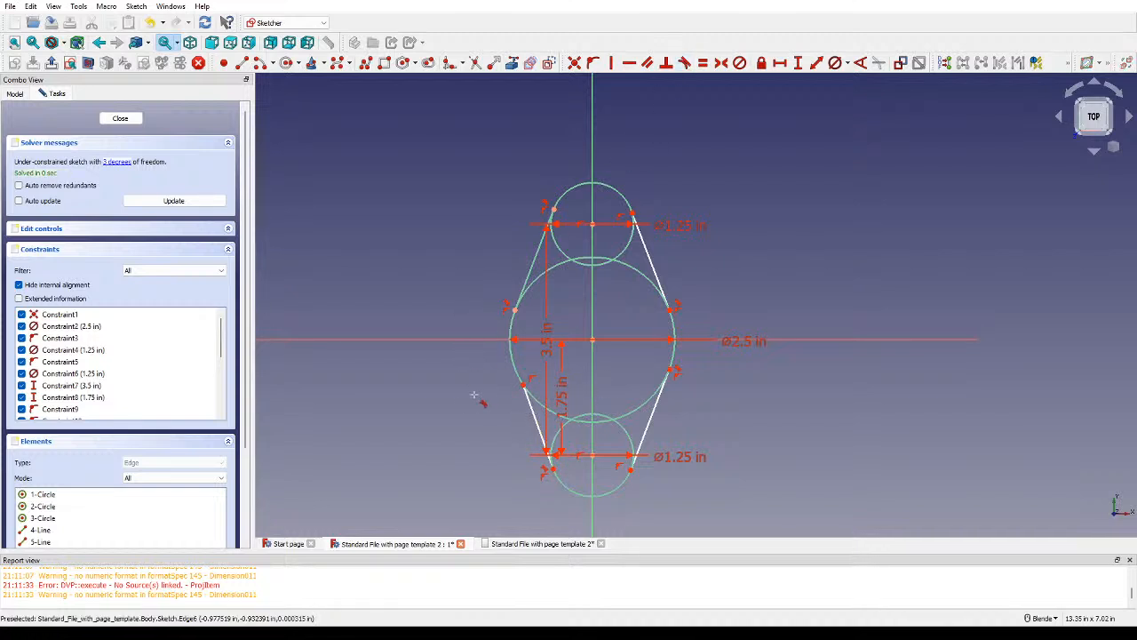
{"action": "left_click", "coordinate": [523, 391]}
Step: Make the two connecting lines right of the vertical axis tangent to the circles they join
{"action": "left_click", "coordinate": [667, 415]}
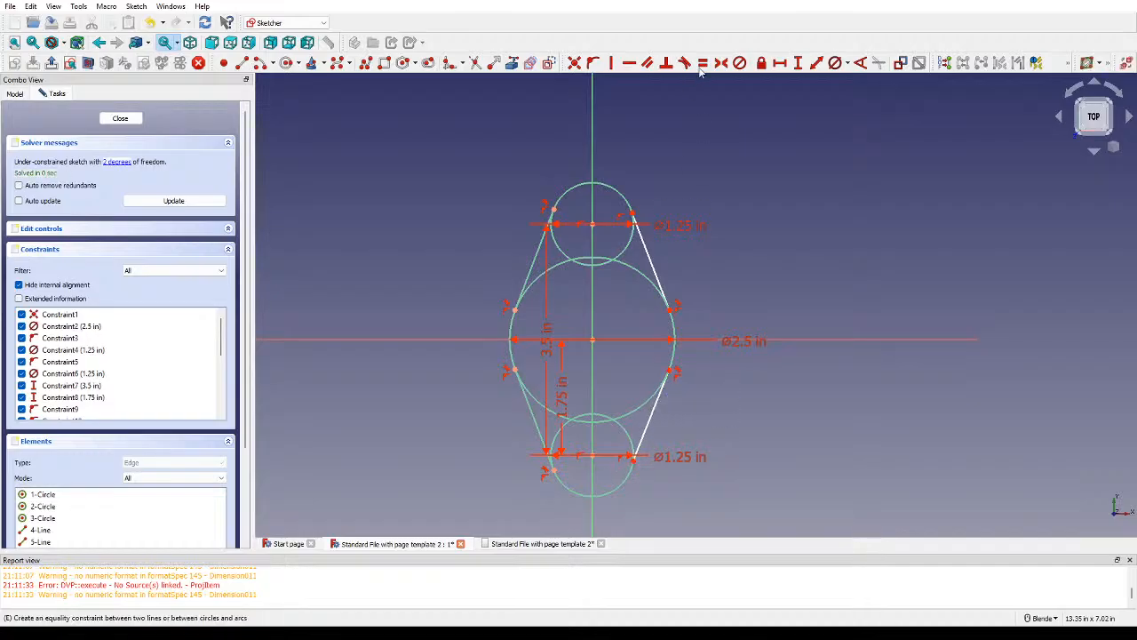
{"action": "left_click", "coordinate": [631, 480]}
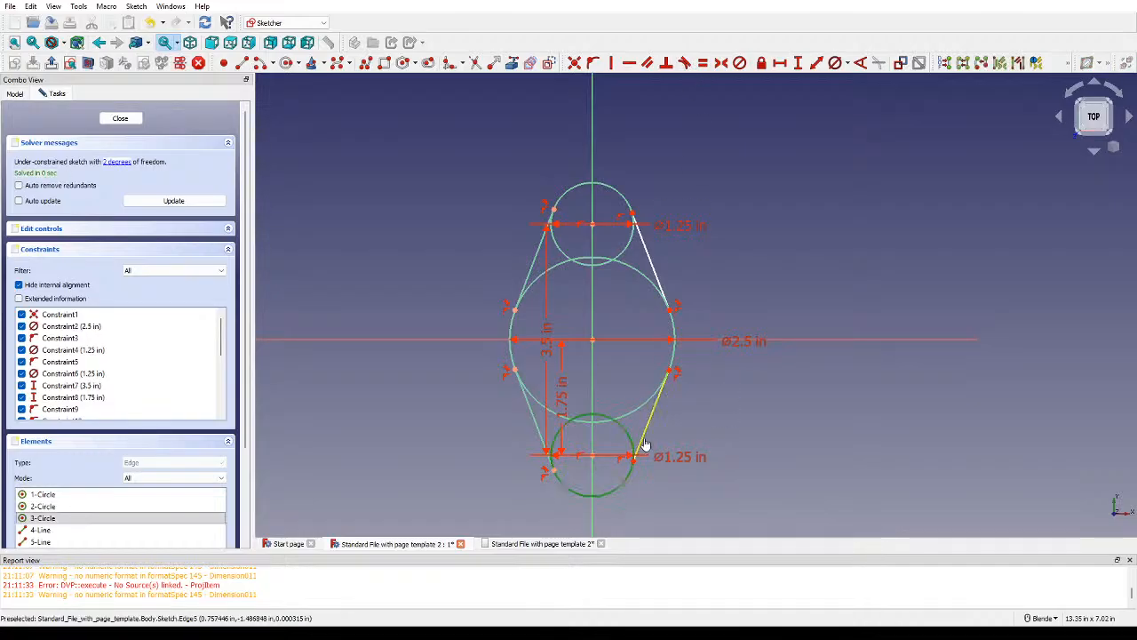
{"action": "left_click", "coordinate": [641, 440]}
{"action": "left_click", "coordinate": [347, 632]}
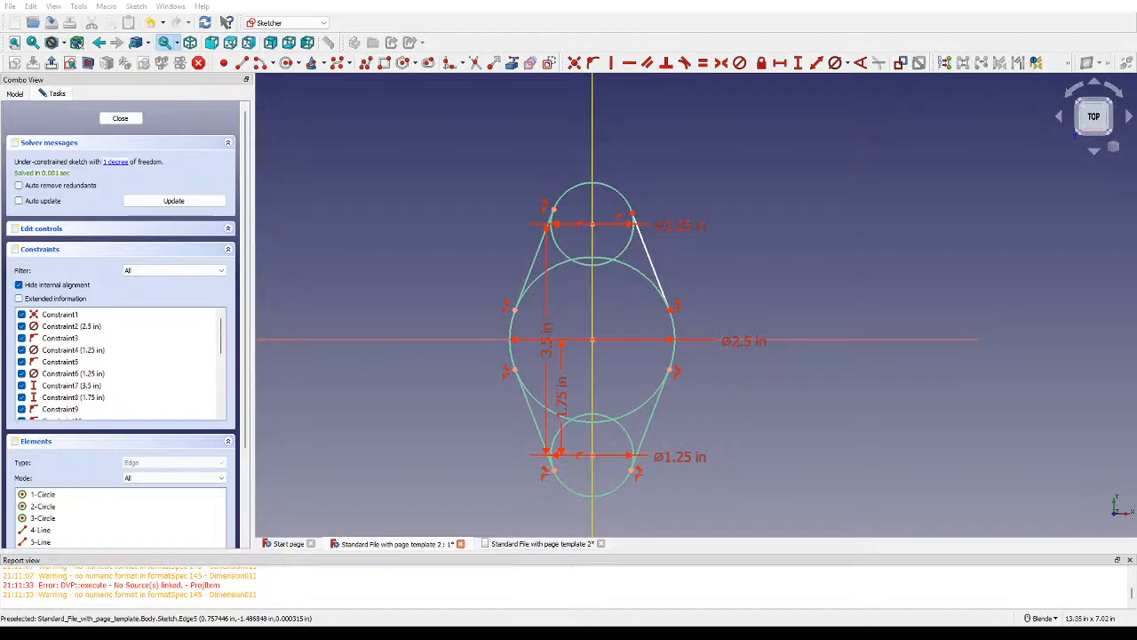
{"action": "left_click", "coordinate": [844, 178]}
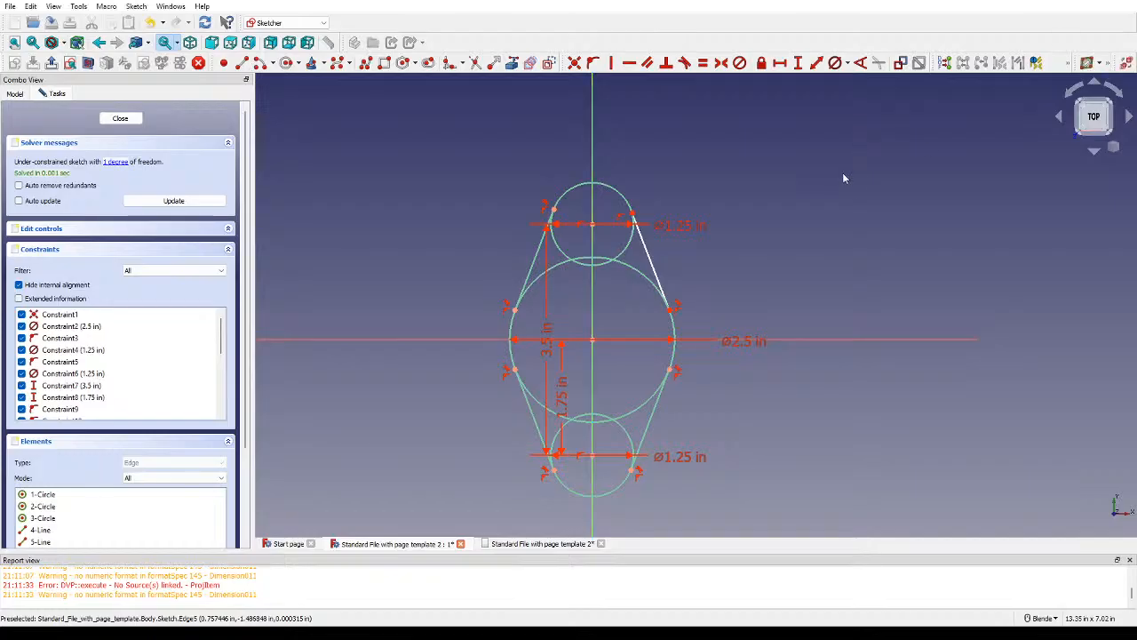
{"action": "left_click", "coordinate": [648, 249]}
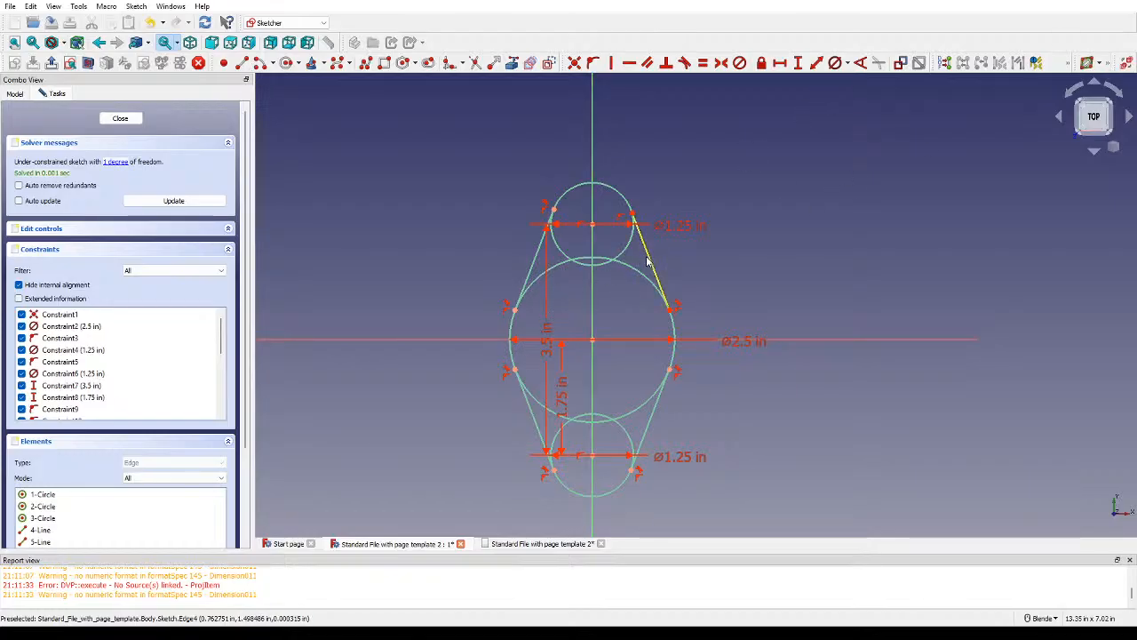
{"action": "left_click", "coordinate": [688, 59]}
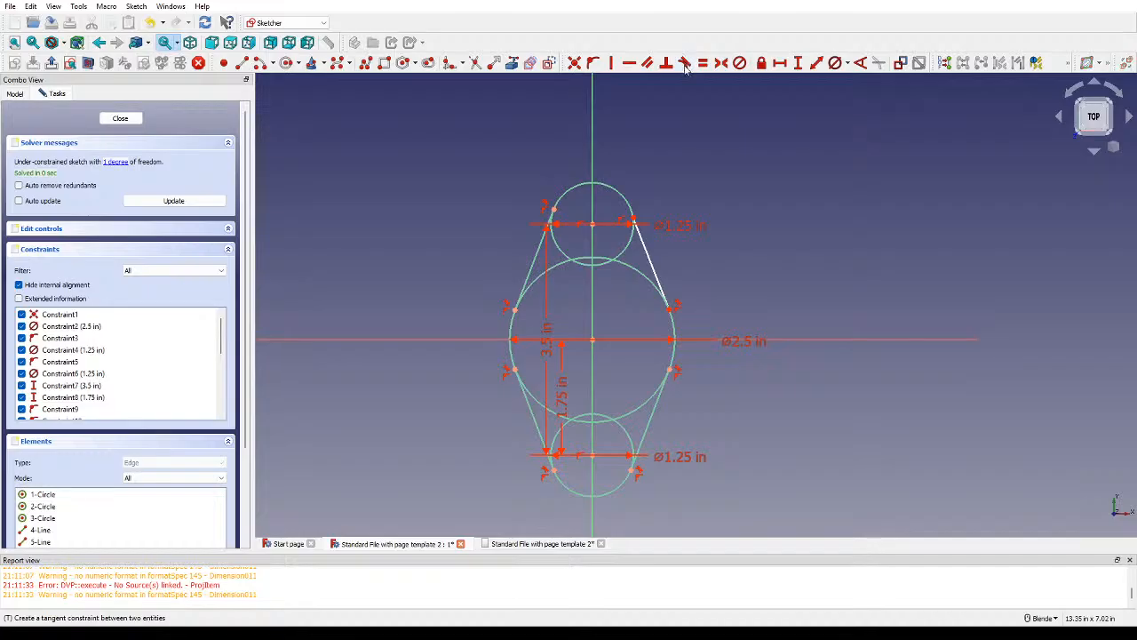
{"action": "left_click", "coordinate": [649, 258]}
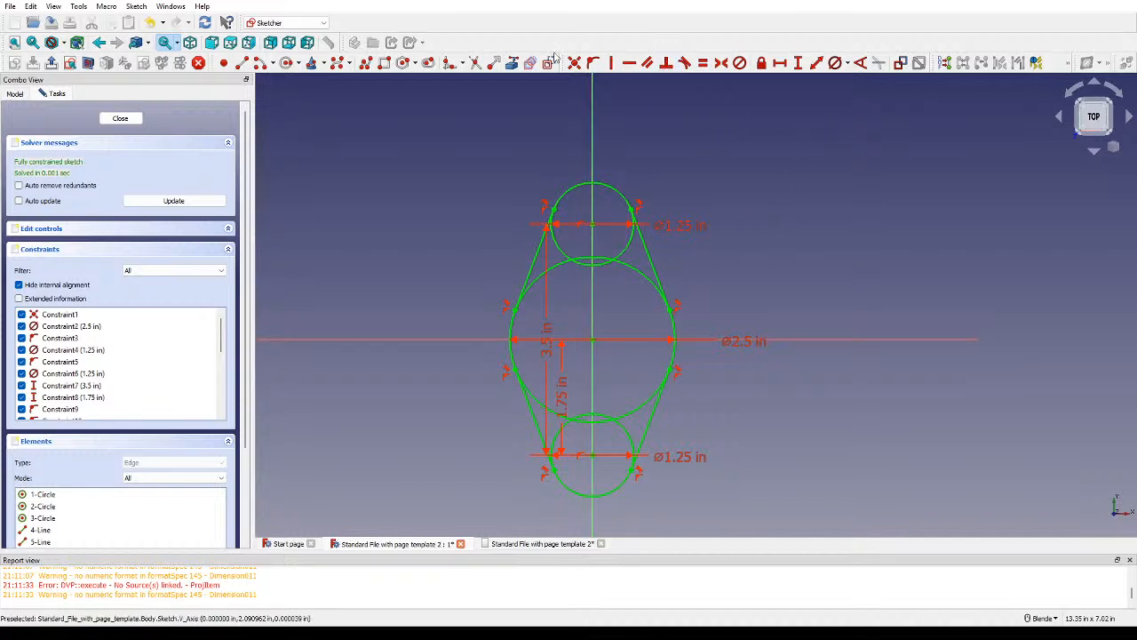
Step: Trim the upper circle and the large circle's upper part inside the outline, and delete the leftover arcs where they overlap
{"action": "left_click", "coordinate": [475, 64]}
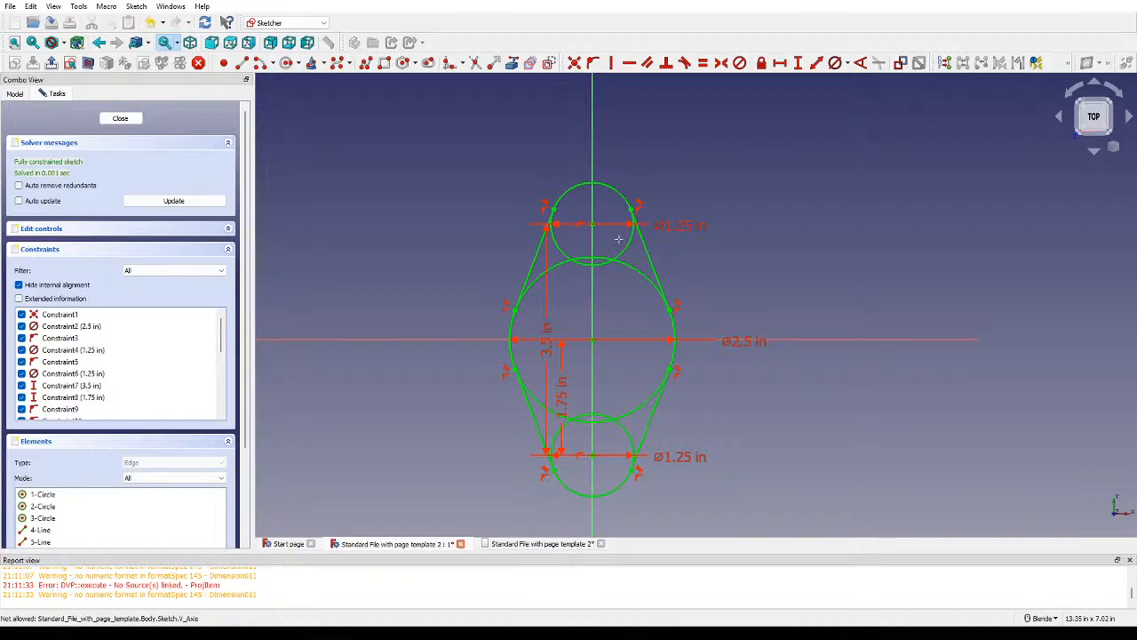
{"action": "left_click", "coordinate": [560, 259]}
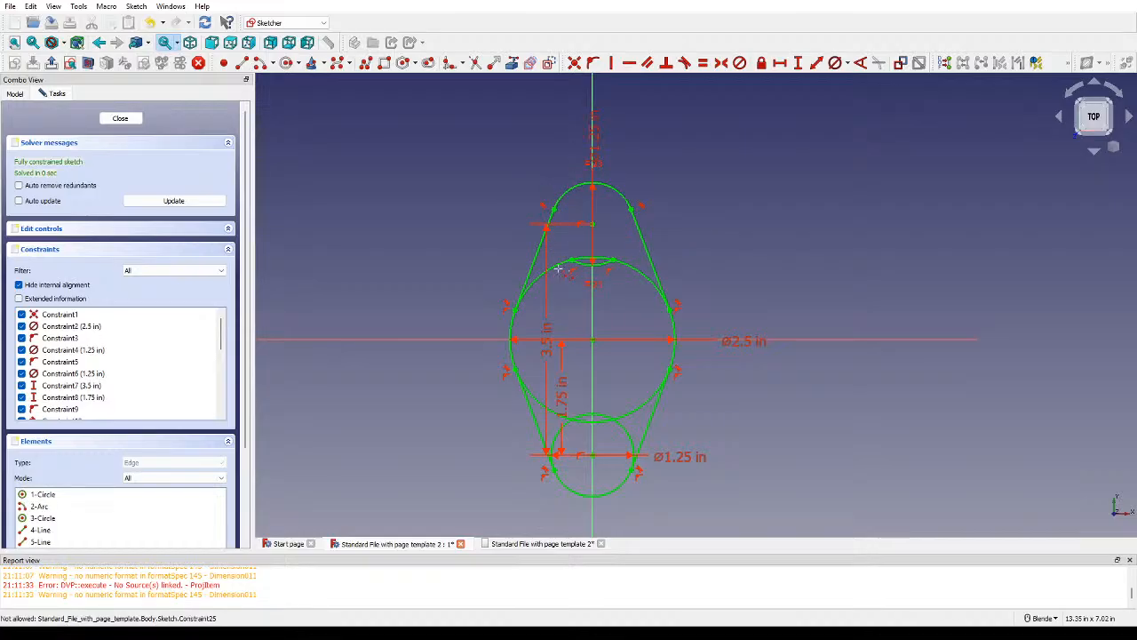
{"action": "left_click", "coordinate": [559, 267]}
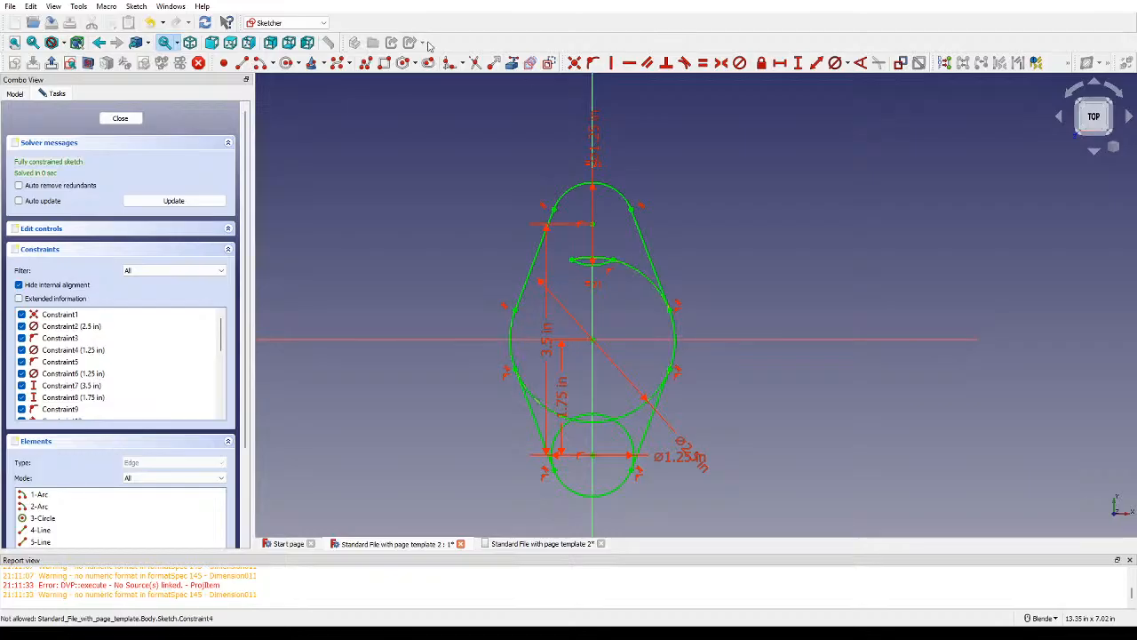
{"action": "left_click", "coordinate": [647, 285]}
{"action": "left_click", "coordinate": [601, 260]}
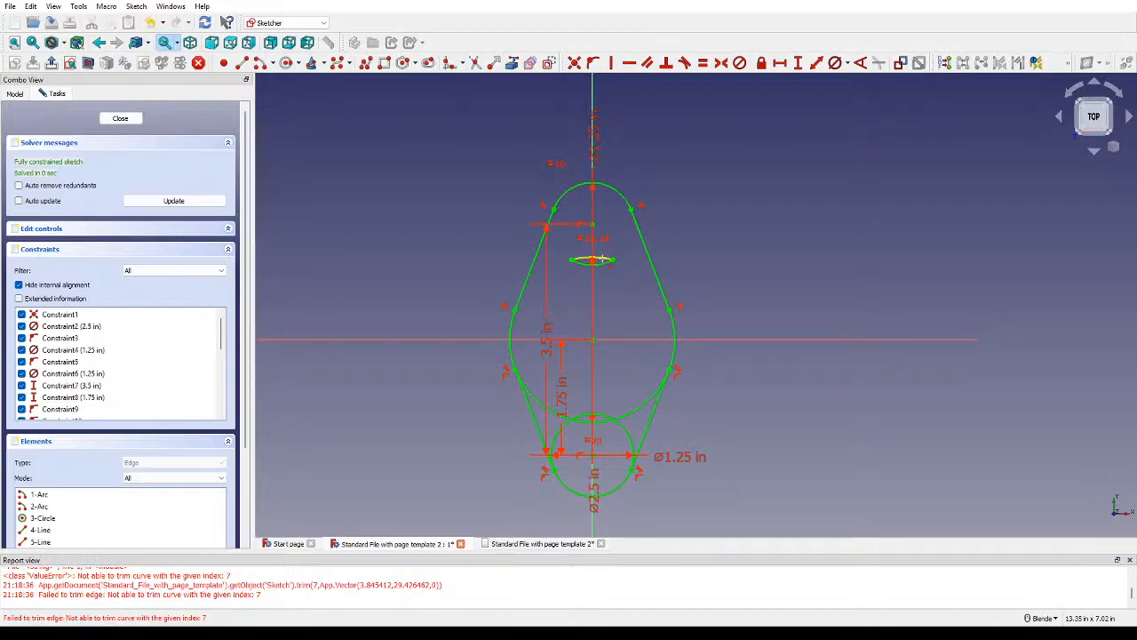
{"action": "left_click", "coordinate": [606, 263]}
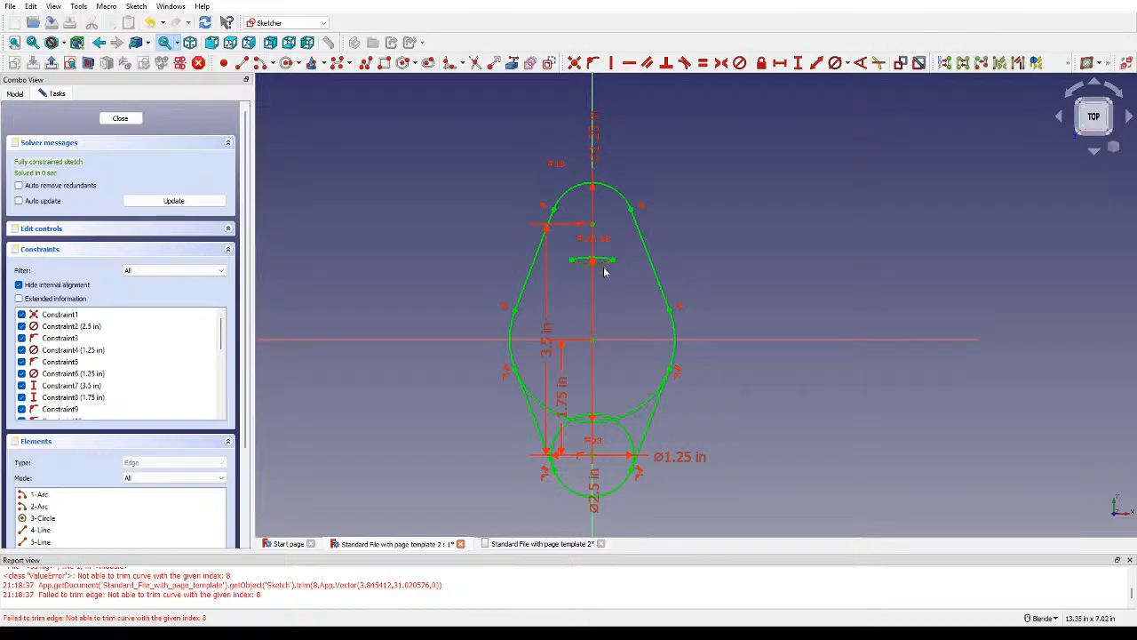
{"action": "left_click", "coordinate": [598, 259]}
{"action": "left_click", "coordinate": [598, 259]}
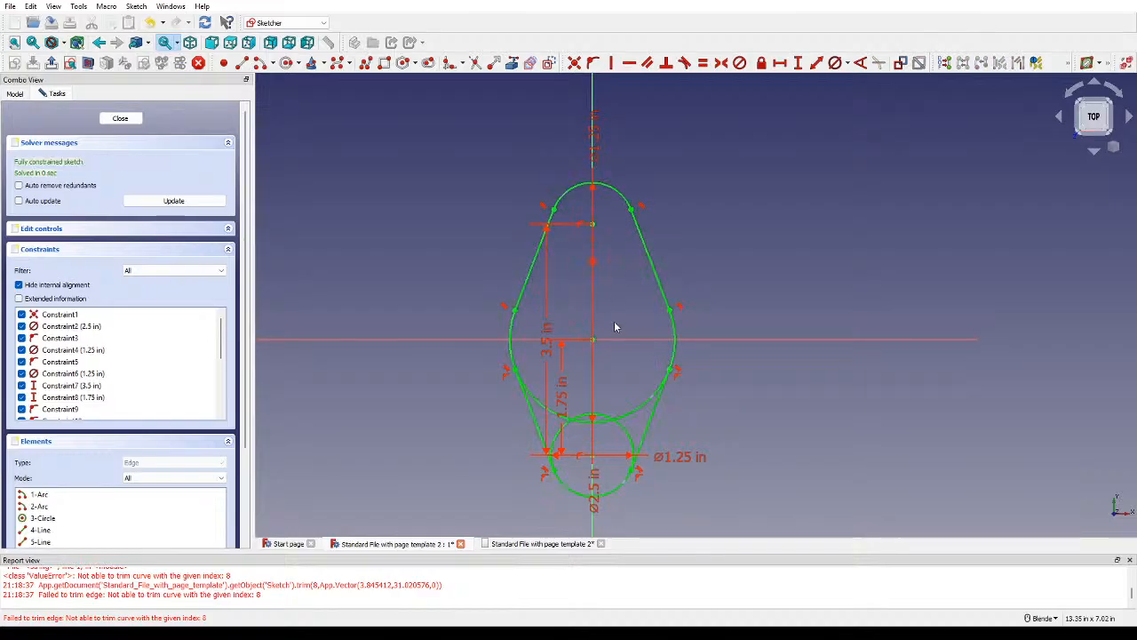
Step: Trim the large circle's lower part and the lower circle inside the outline, and delete the leftover arcs where they overlap
{"action": "scroll", "coordinate": [631, 425], "scroll_direction": "up", "scroll_amount": 3}
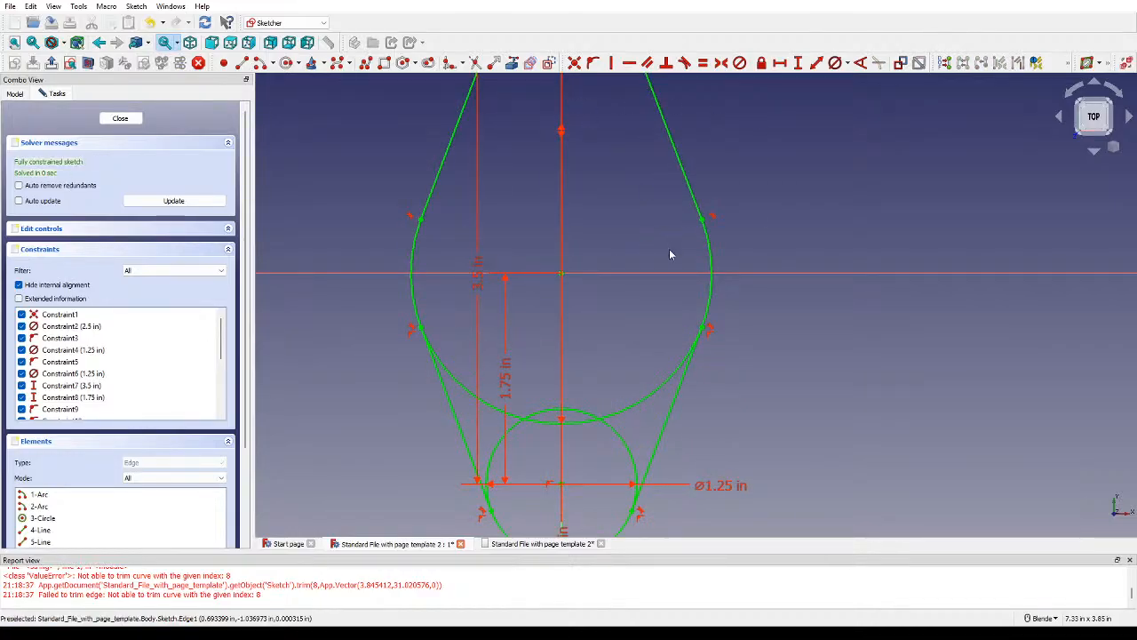
{"action": "scroll", "coordinate": [670, 255], "scroll_direction": "down", "scroll_amount": 1}
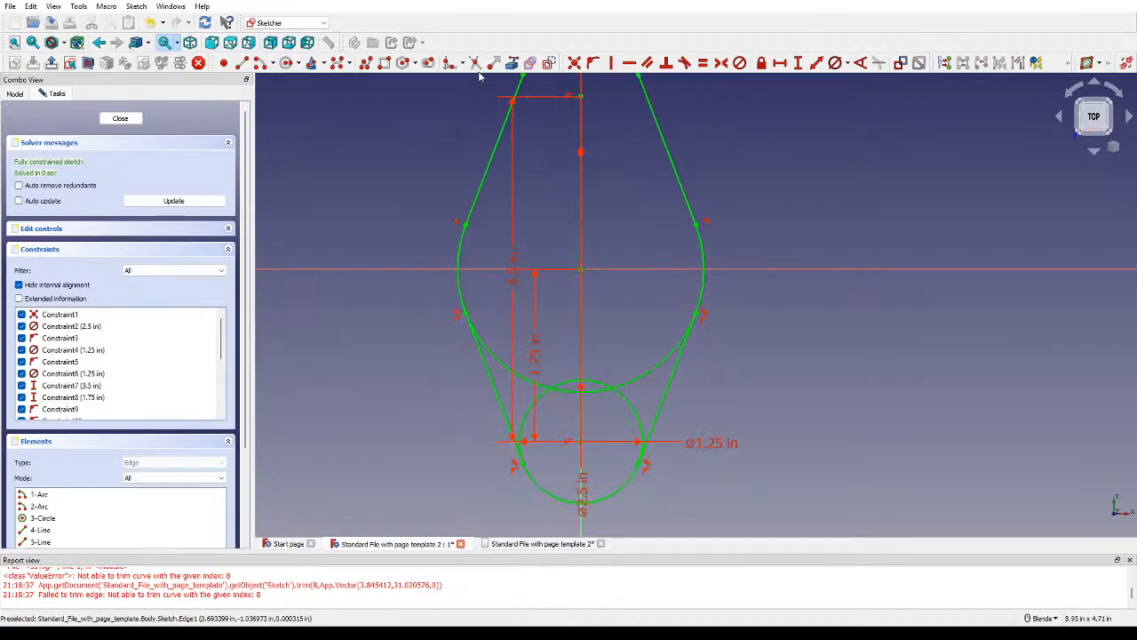
{"action": "left_click", "coordinate": [640, 380]}
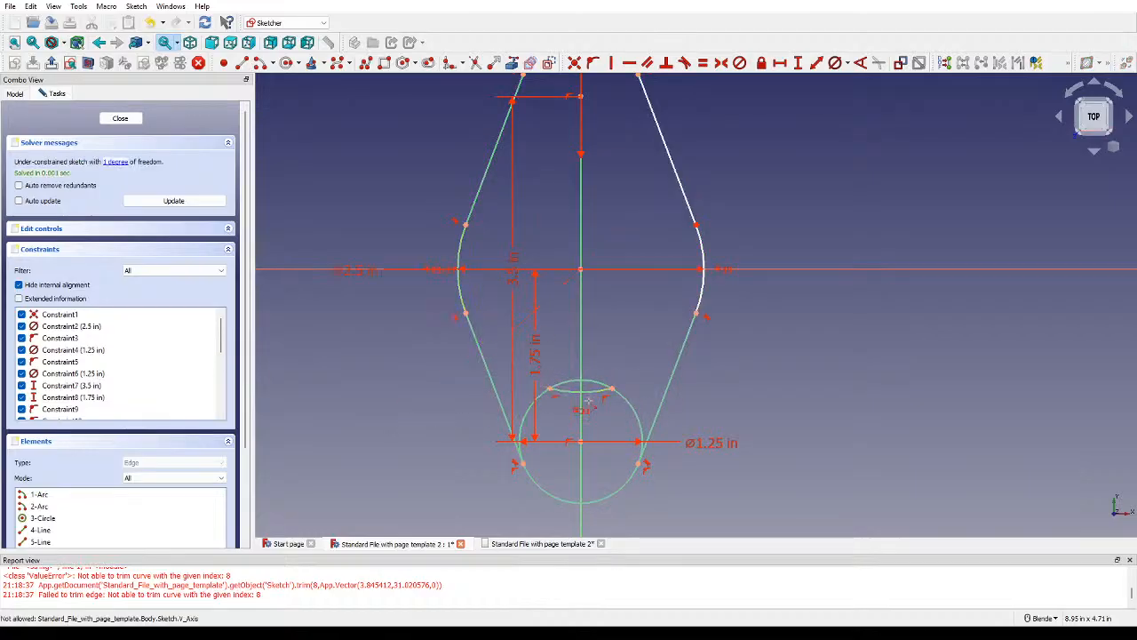
{"action": "left_click", "coordinate": [632, 410]}
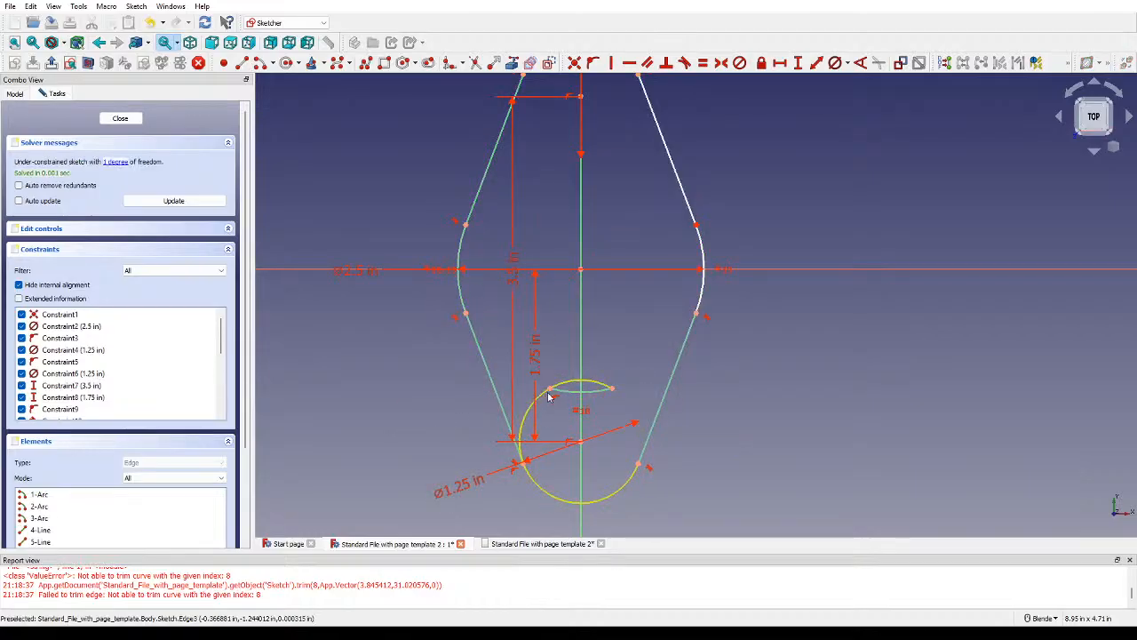
{"action": "left_click", "coordinate": [548, 397]}
{"action": "left_click", "coordinate": [585, 388]}
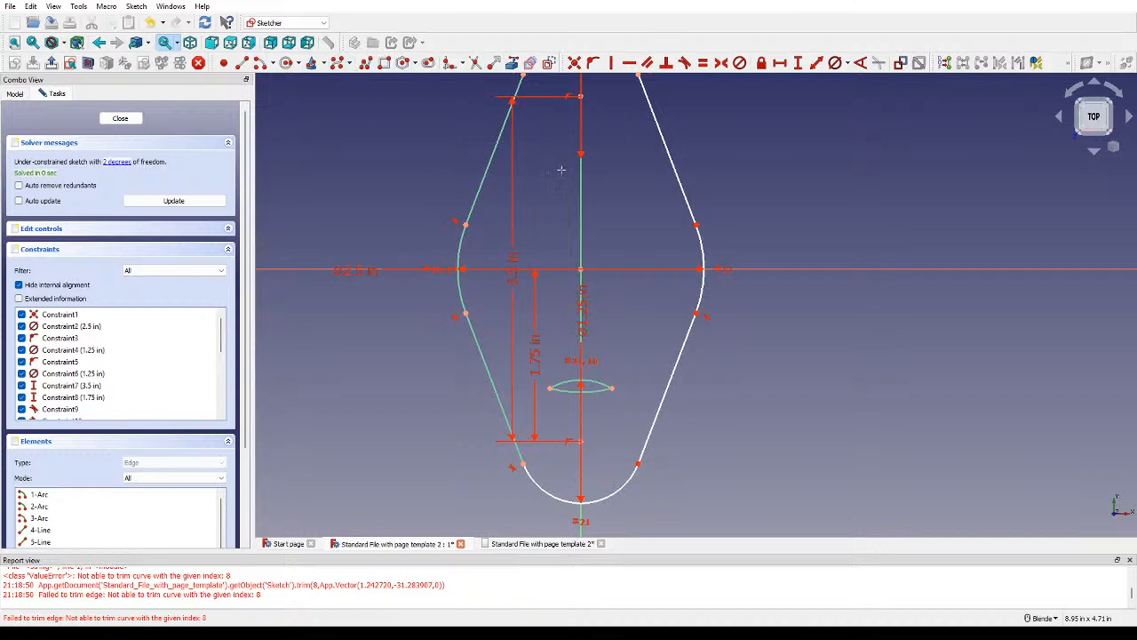
{"action": "left_click", "coordinate": [591, 386]}
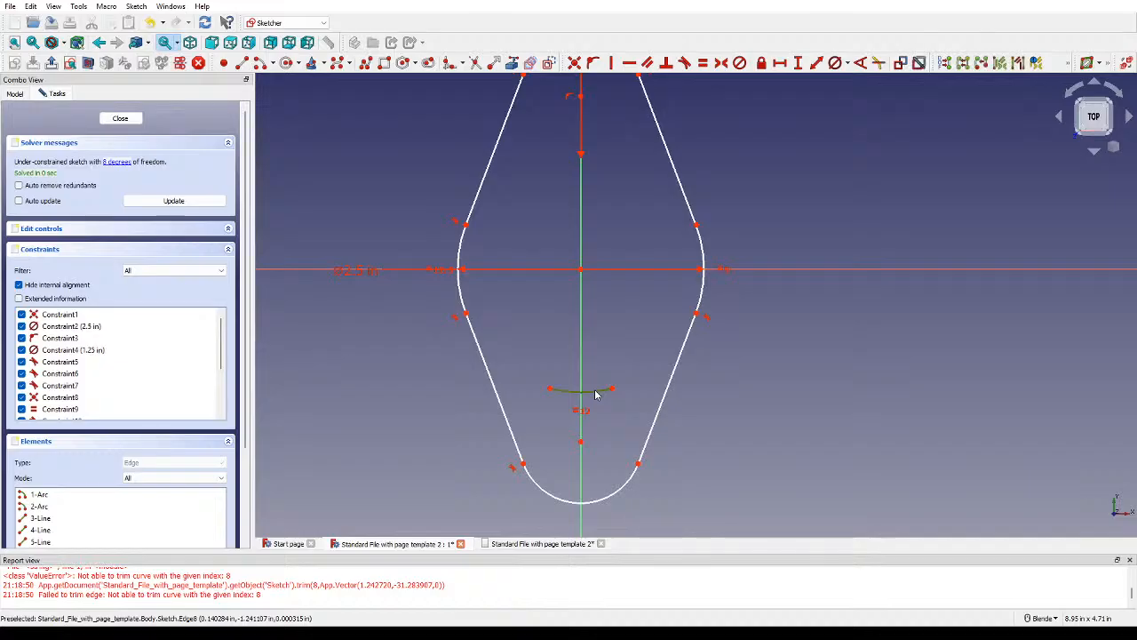
{"action": "left_click", "coordinate": [596, 393]}
Step: Reposition the upper arc's diameter dimension so its label sits off the vertical axis, above and to the right of the outline
{"action": "scroll", "coordinate": [646, 331], "scroll_direction": "down", "scroll_amount": 3}
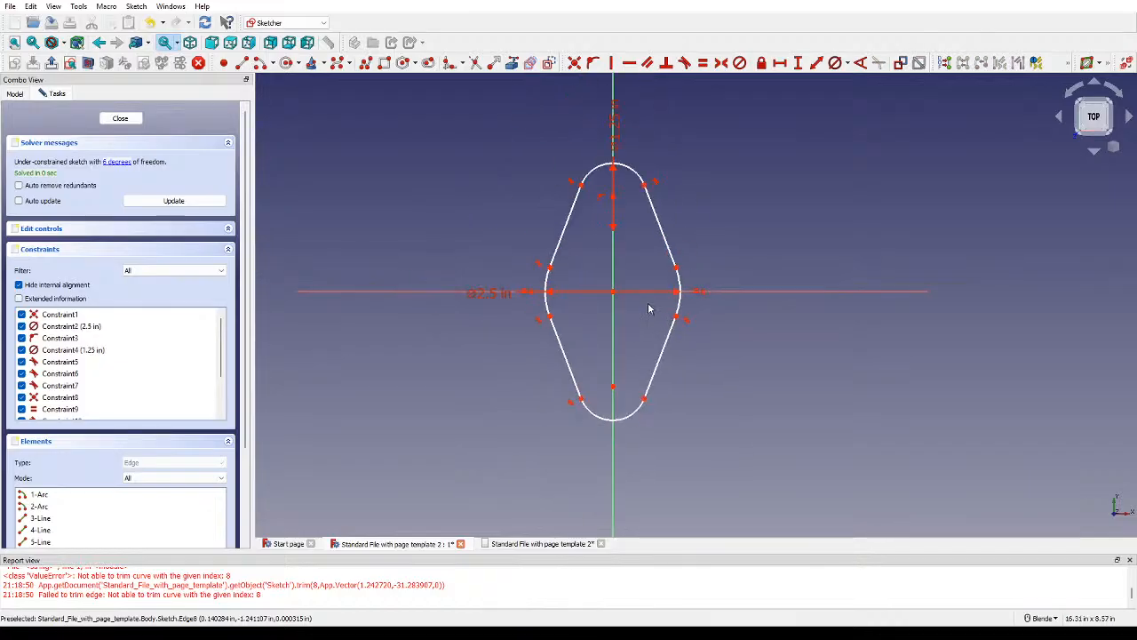
{"action": "scroll", "coordinate": [648, 302], "scroll_direction": "up", "scroll_amount": 2}
{"action": "scroll", "coordinate": [615, 366], "scroll_direction": "down", "scroll_amount": 4}
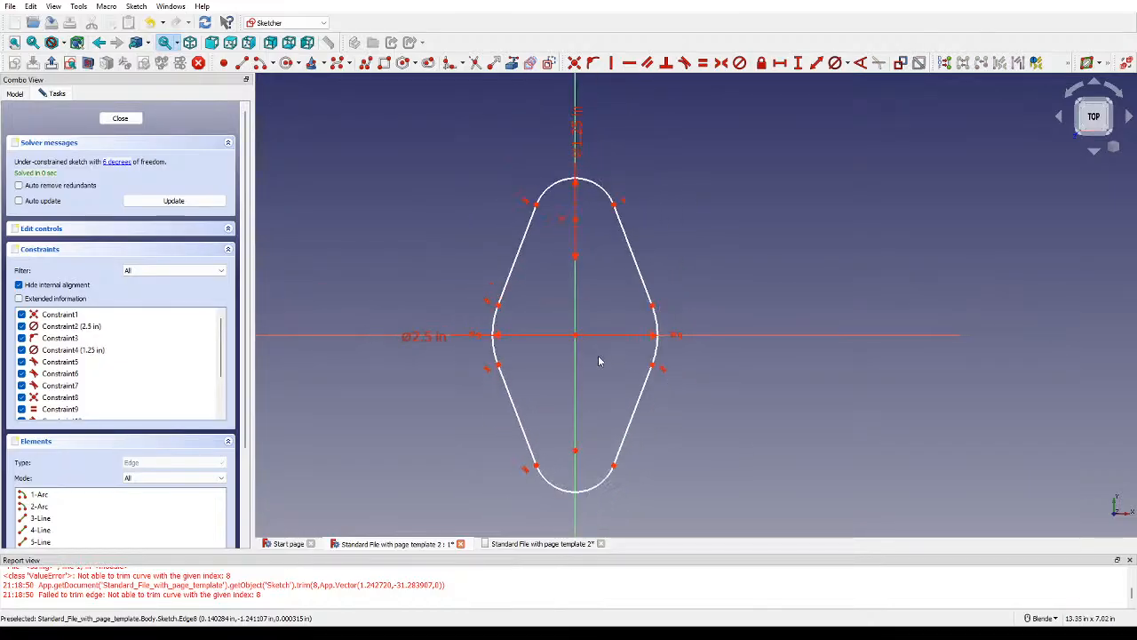
{"action": "left_click_drag", "start_coordinate": [611, 180], "coordinate": [617, 179]}
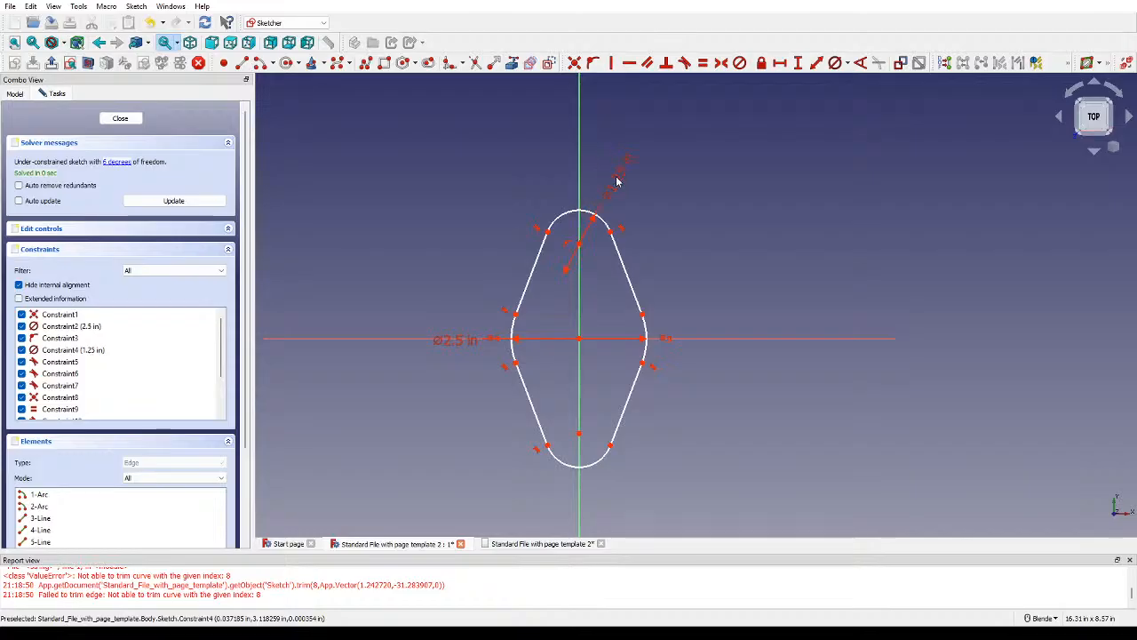
Step: Constrain the outline's upper and lower end arcs to equal radius
{"action": "left_click", "coordinate": [591, 216]}
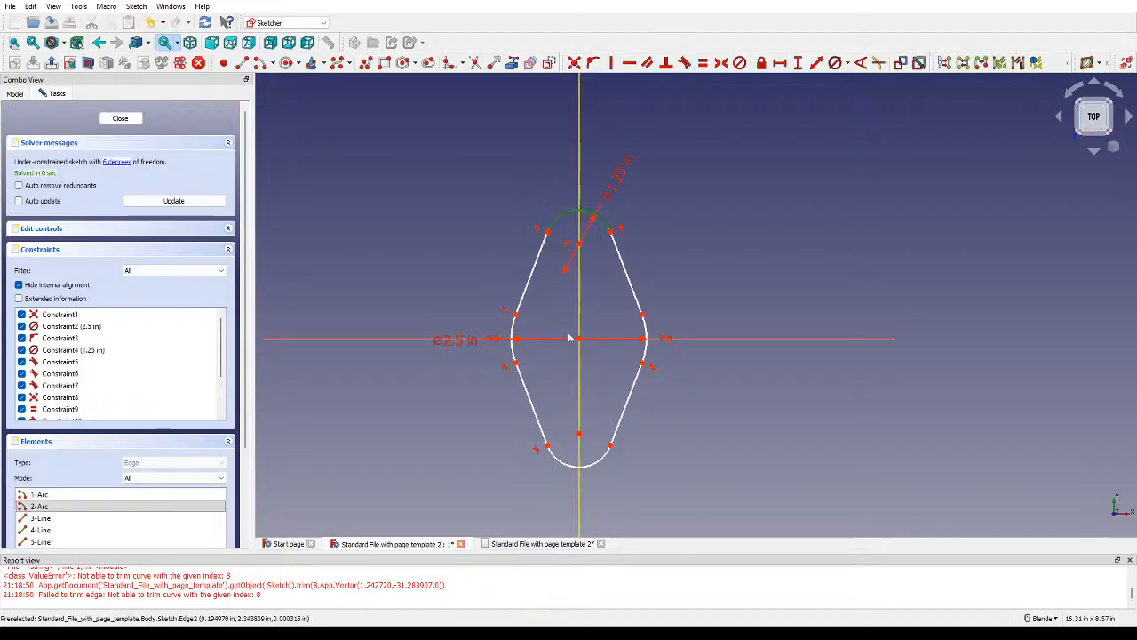
{"action": "left_click", "coordinate": [579, 463]}
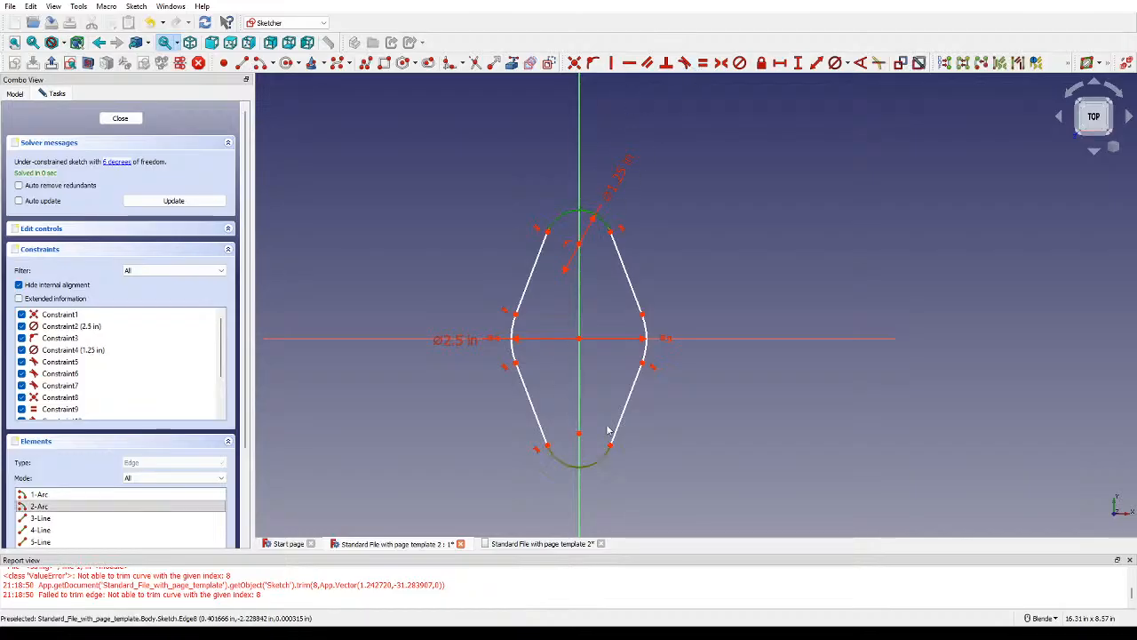
{"action": "left_click", "coordinate": [702, 63]}
{"action": "scroll", "coordinate": [579, 398], "scroll_direction": "up", "scroll_amount": 2}
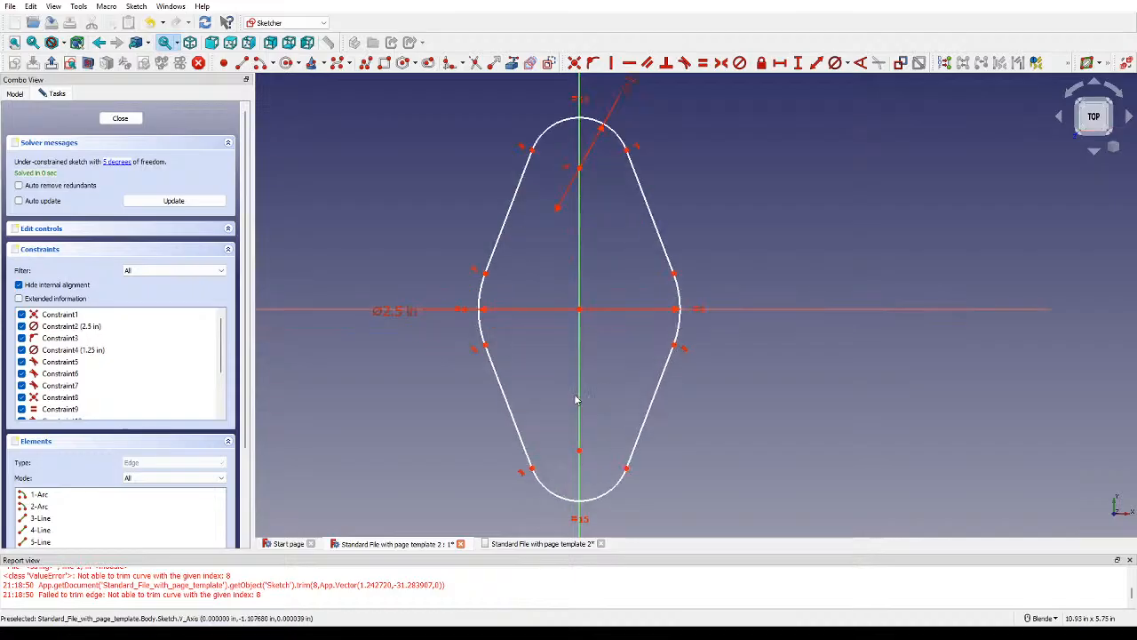
Step: Reposition the 2.5 in diameter dimension so its label sits below the horizontal axis, and save the document
{"action": "left_click_drag", "start_coordinate": [402, 313], "coordinate": [420, 347]}
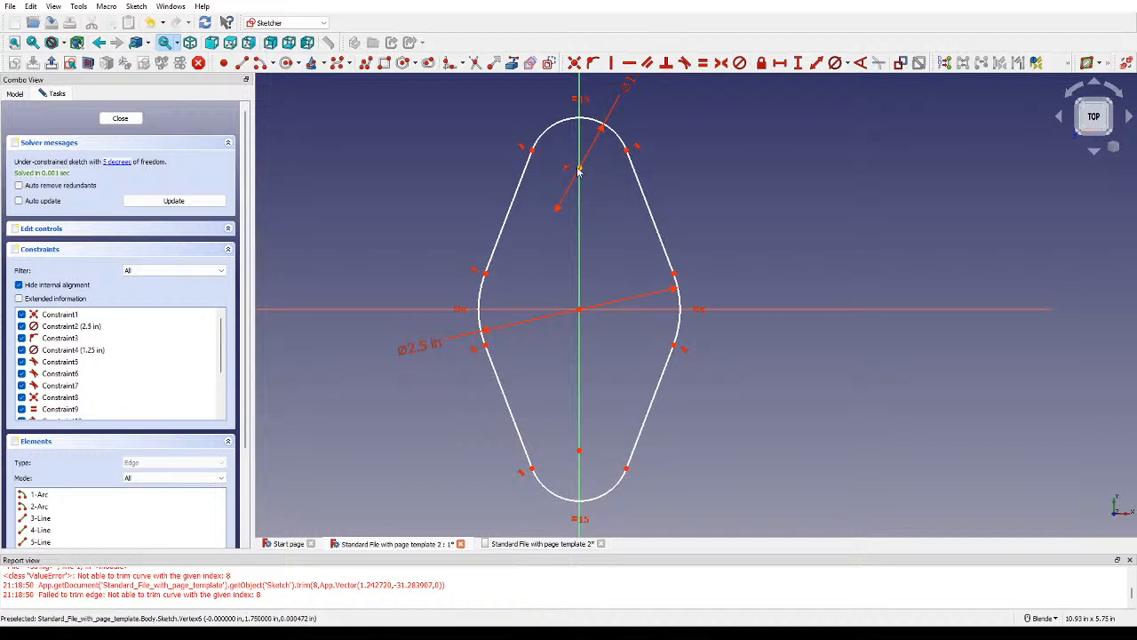
{"action": "key", "text": "ctrl+s"}
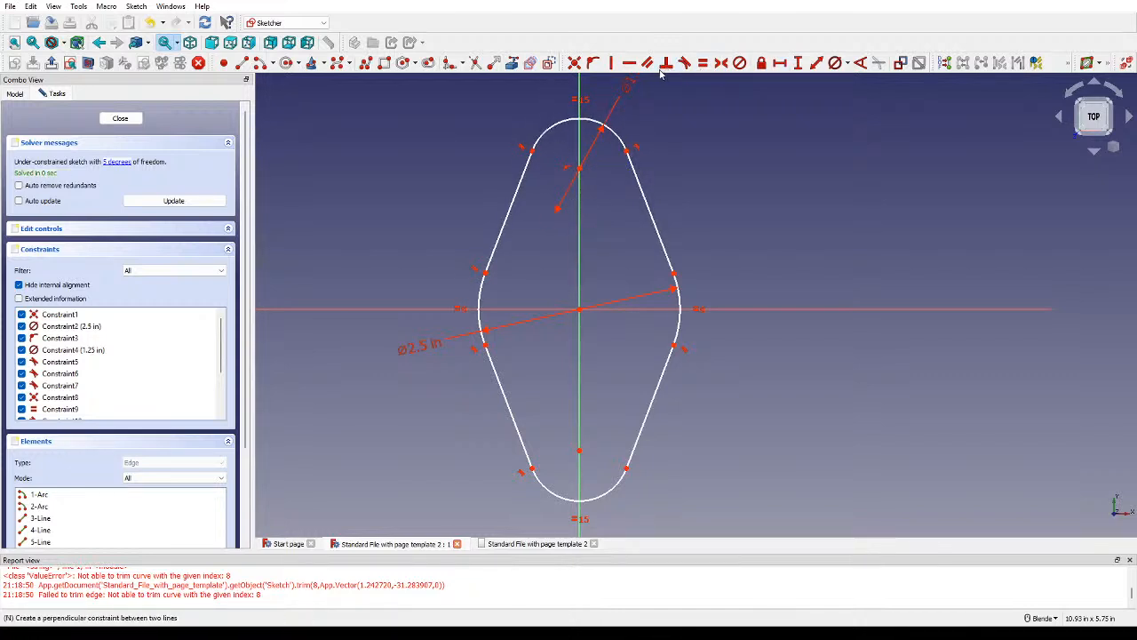
Step: Dimension the vertical distance between the upper and lower arc centres as 3.5 in and place the dimension left of the outline
{"action": "left_click", "coordinate": [798, 65]}
{"action": "left_click", "coordinate": [579, 167]}
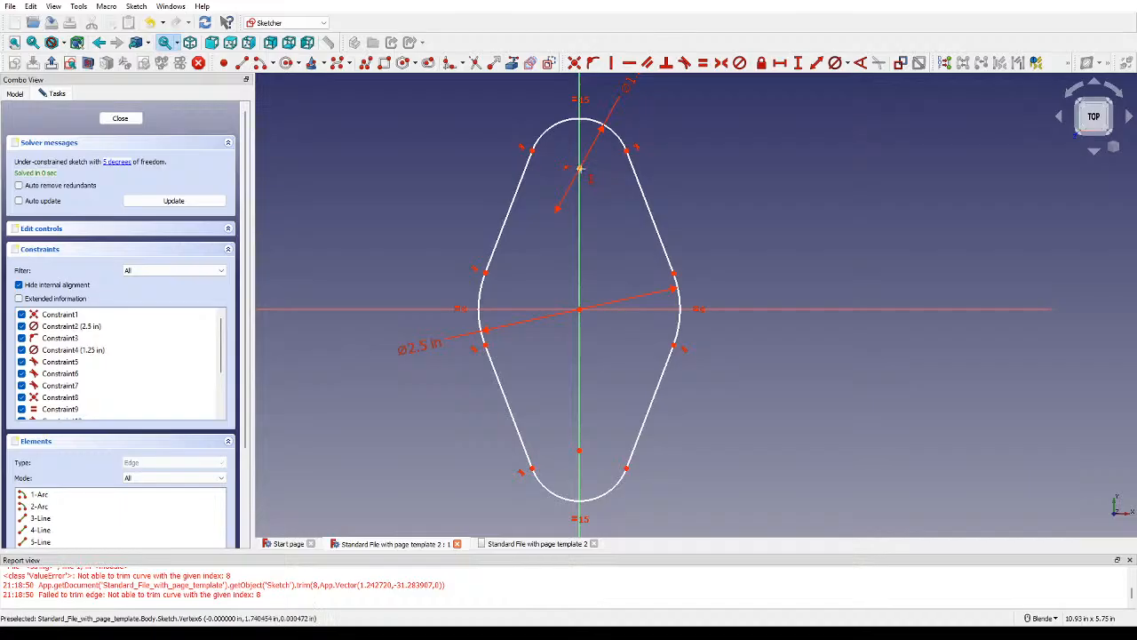
{"action": "left_click", "coordinate": [579, 452]}
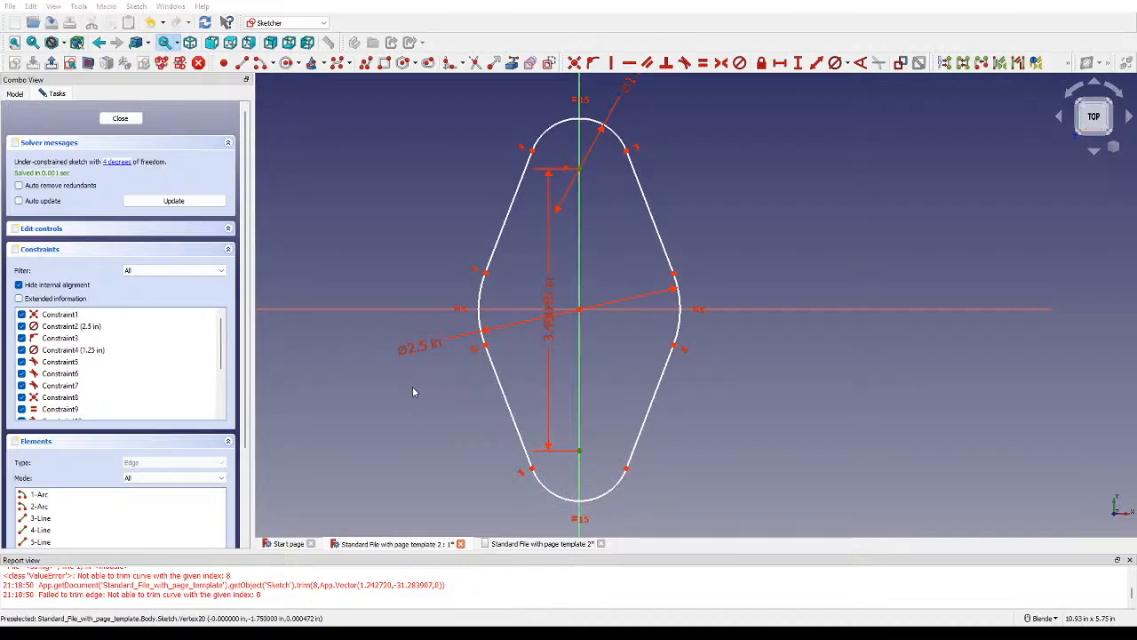
{"action": "left_click", "coordinate": [412, 391]}
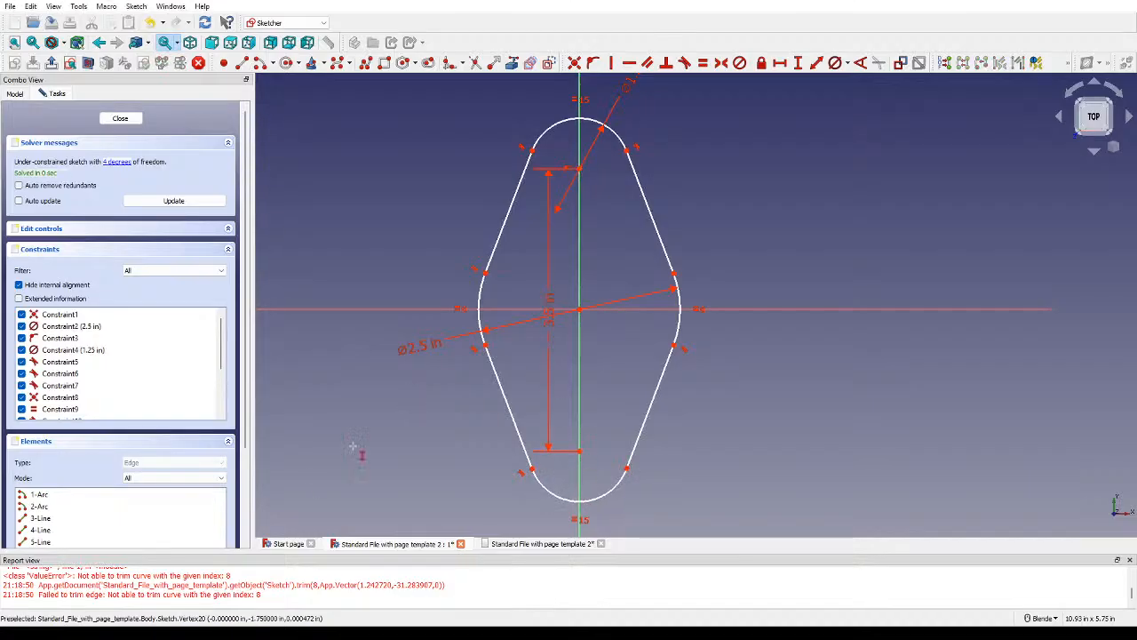
{"action": "left_click_drag", "start_coordinate": [557, 306], "coordinate": [350, 279]}
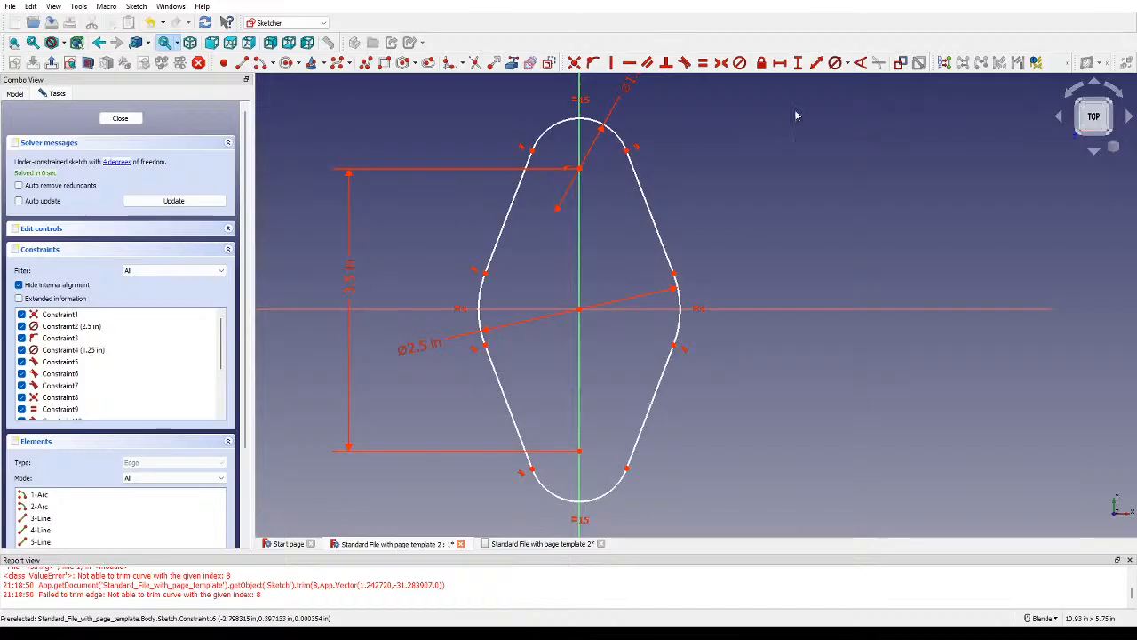
Step: Test the sketch's remaining freedom by moving the arc centres, and make the lower arc tangent to the lower line right of the vertical axis
{"action": "mouse_move", "coordinate": [578, 169]}
{"action": "left_mouse_down"}
{"action": "mouse_move", "coordinate": [589, 152]}
{"action": "mouse_move", "coordinate": [577, 223]}
{"action": "mouse_move", "coordinate": [586, 158]}
{"action": "mouse_move", "coordinate": [581, 210]}
{"action": "mouse_move", "coordinate": [587, 167]}
{"action": "mouse_move", "coordinate": [587, 182]}
{"action": "left_mouse_up"}
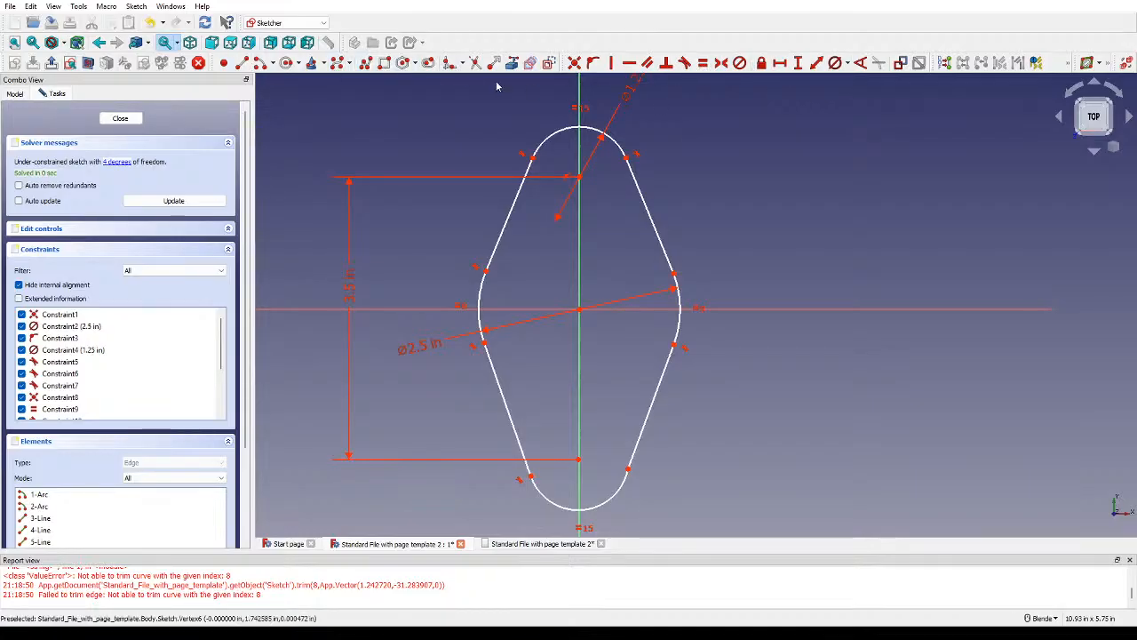
{"action": "left_click", "coordinate": [687, 64]}
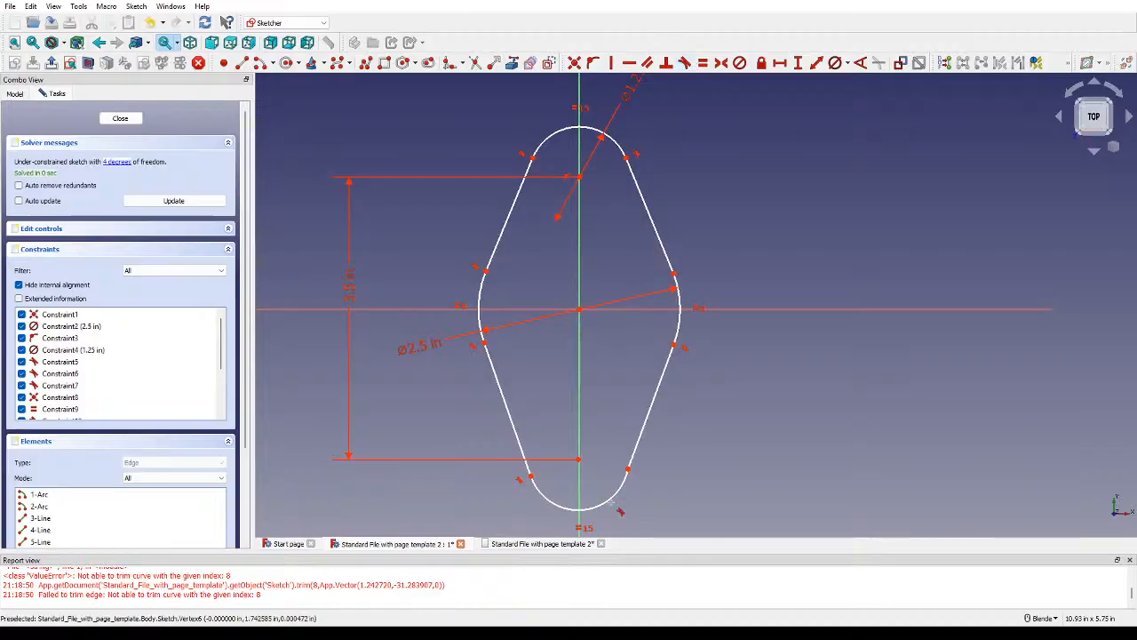
{"action": "left_click", "coordinate": [624, 483]}
{"action": "left_click", "coordinate": [645, 433]}
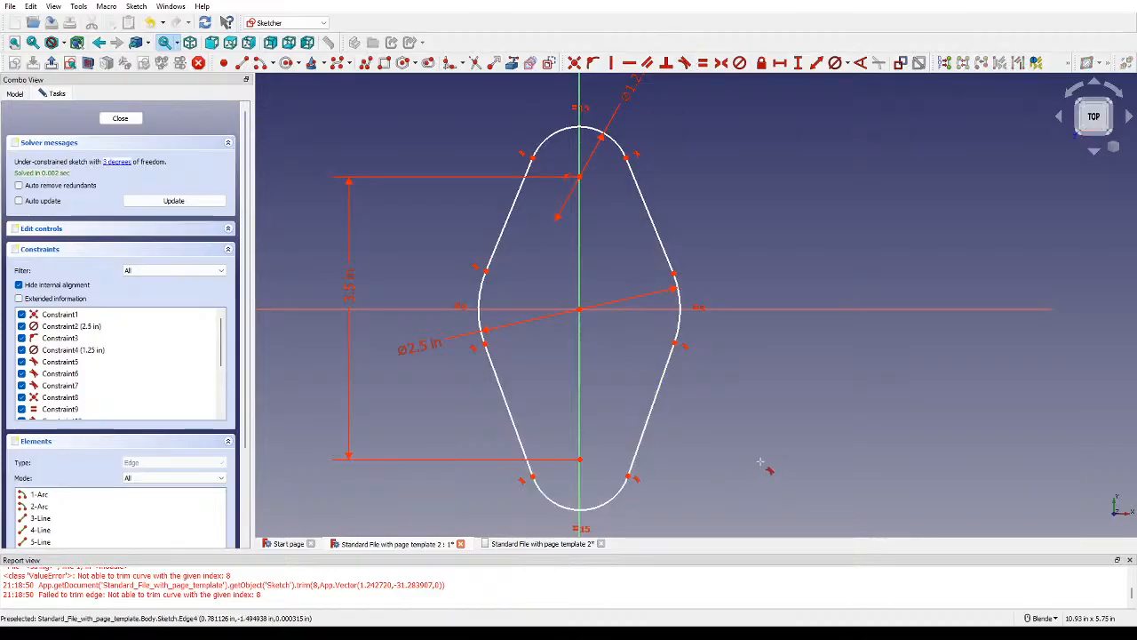
{"action": "mouse_move", "coordinate": [582, 461]}
{"action": "left_mouse_down"}
{"action": "mouse_move", "coordinate": [591, 424]}
{"action": "mouse_move", "coordinate": [546, 465]}
{"action": "mouse_move", "coordinate": [591, 446]}
{"action": "mouse_move", "coordinate": [559, 460]}
{"action": "mouse_move", "coordinate": [578, 470]}
{"action": "mouse_move", "coordinate": [586, 448]}
{"action": "left_mouse_up"}
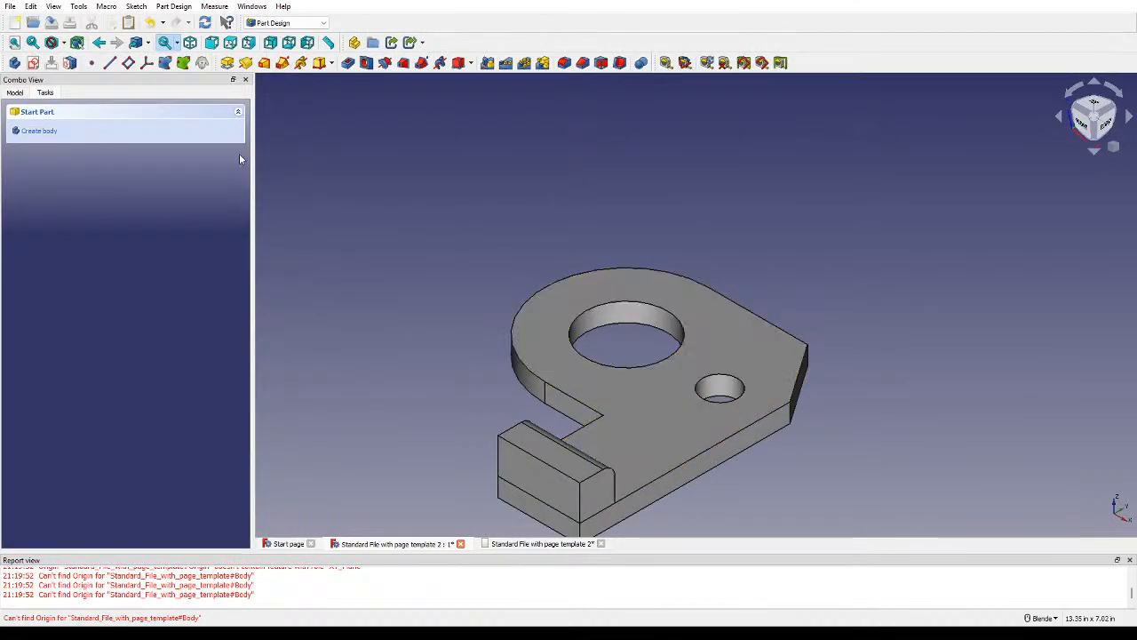
Step: Examine the document's 3D model and its drawing page in turn to check what each contains
{"action": "left_click", "coordinate": [525, 545]}
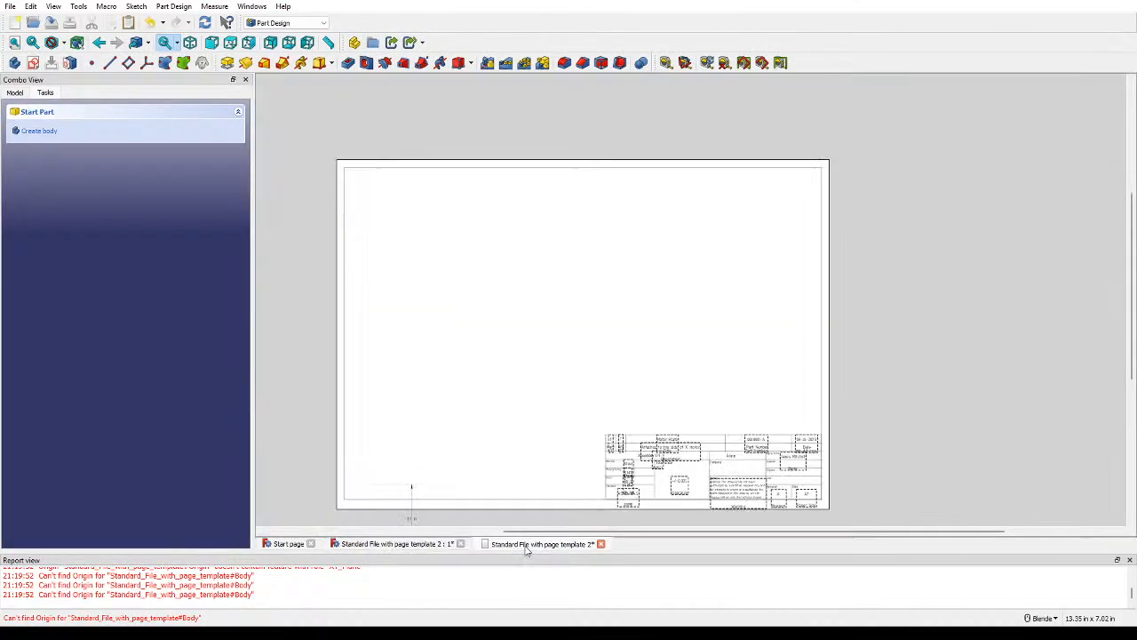
{"action": "left_click", "coordinate": [406, 547]}
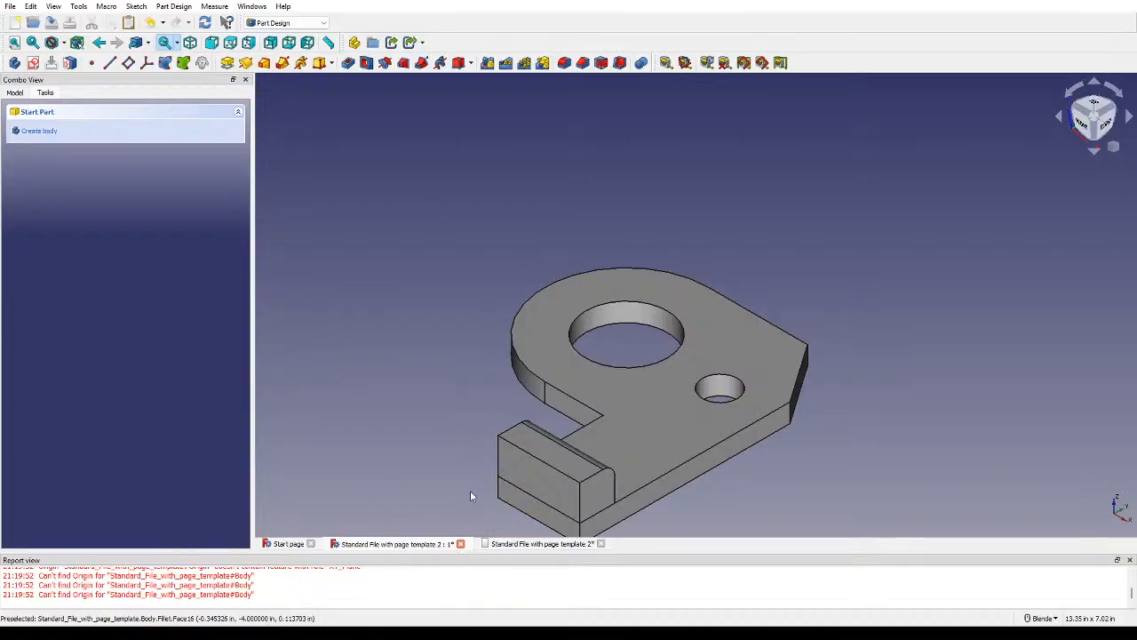
{"action": "scroll", "coordinate": [415, 426], "scroll_direction": "down", "scroll_amount": 3}
{"action": "scroll", "coordinate": [414, 401], "scroll_direction": "up", "scroll_amount": 2}
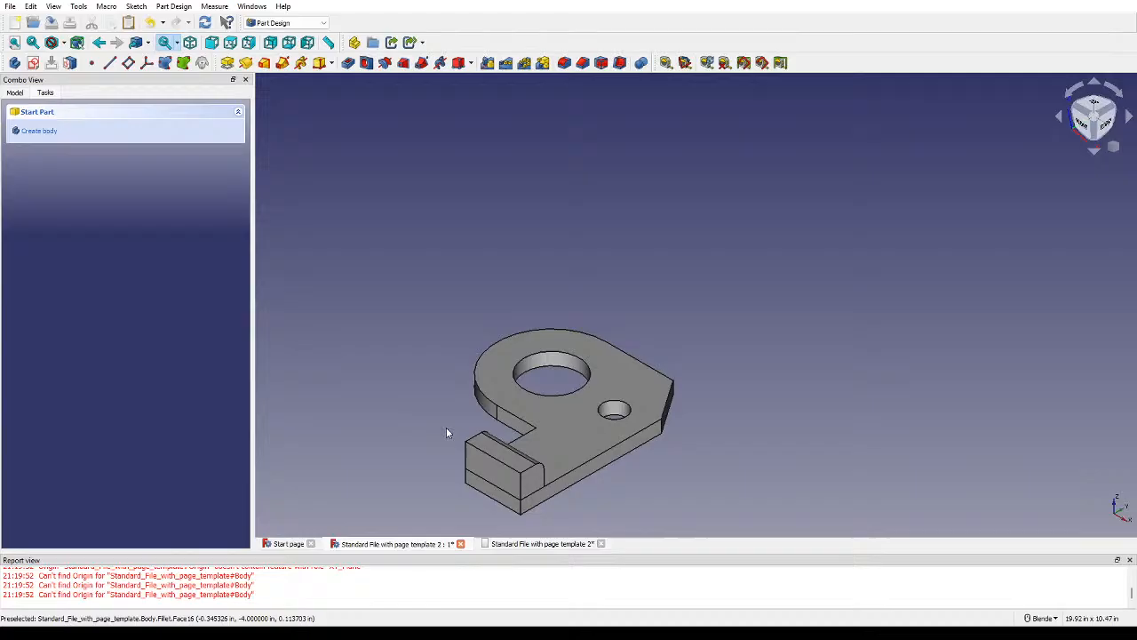
{"action": "left_click", "coordinate": [515, 545]}
{"action": "left_click", "coordinate": [400, 546]}
{"action": "left_click", "coordinate": [522, 543]}
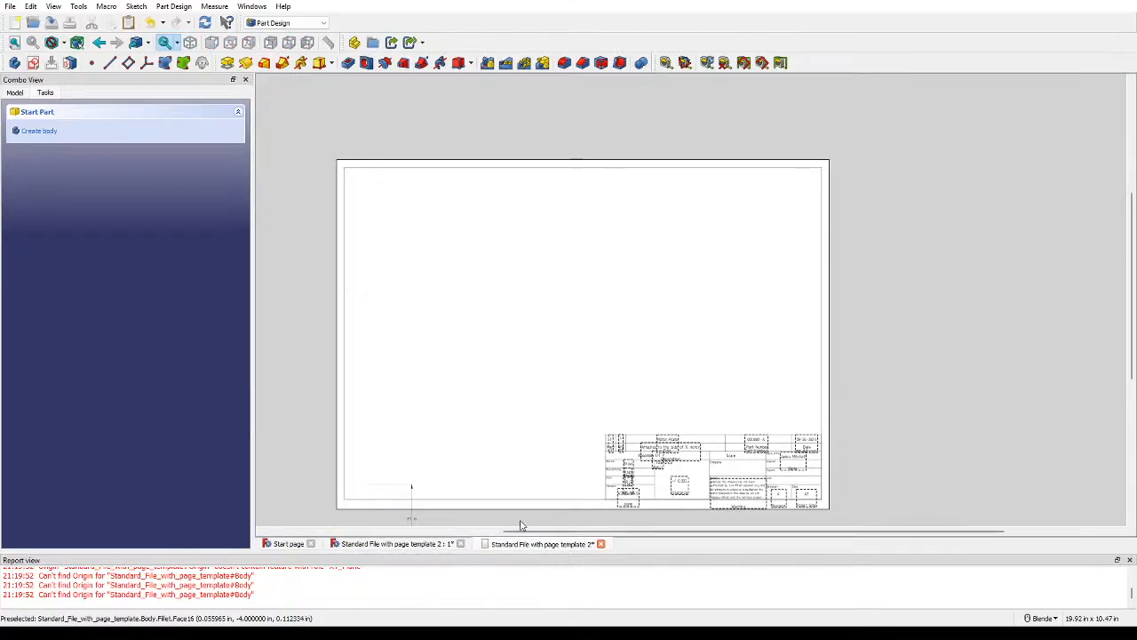
{"action": "left_click", "coordinate": [413, 543]}
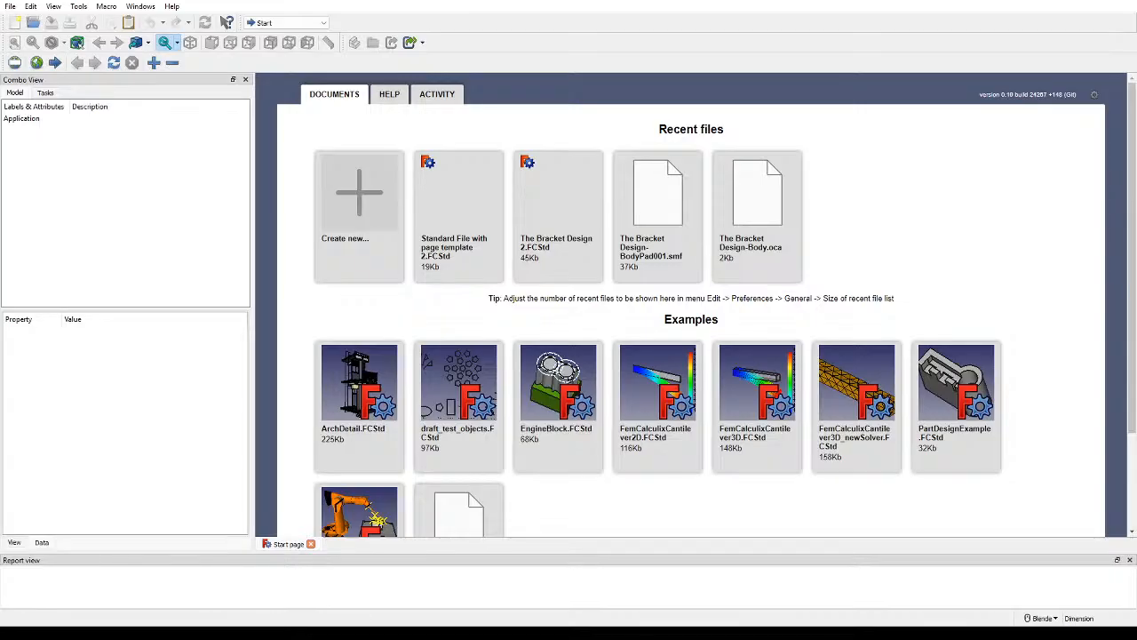
Step: Reopen the recent file Standard File with page template 2 and open the body's sketch for editing in the 3D view
{"action": "left_click", "coordinate": [458, 216]}
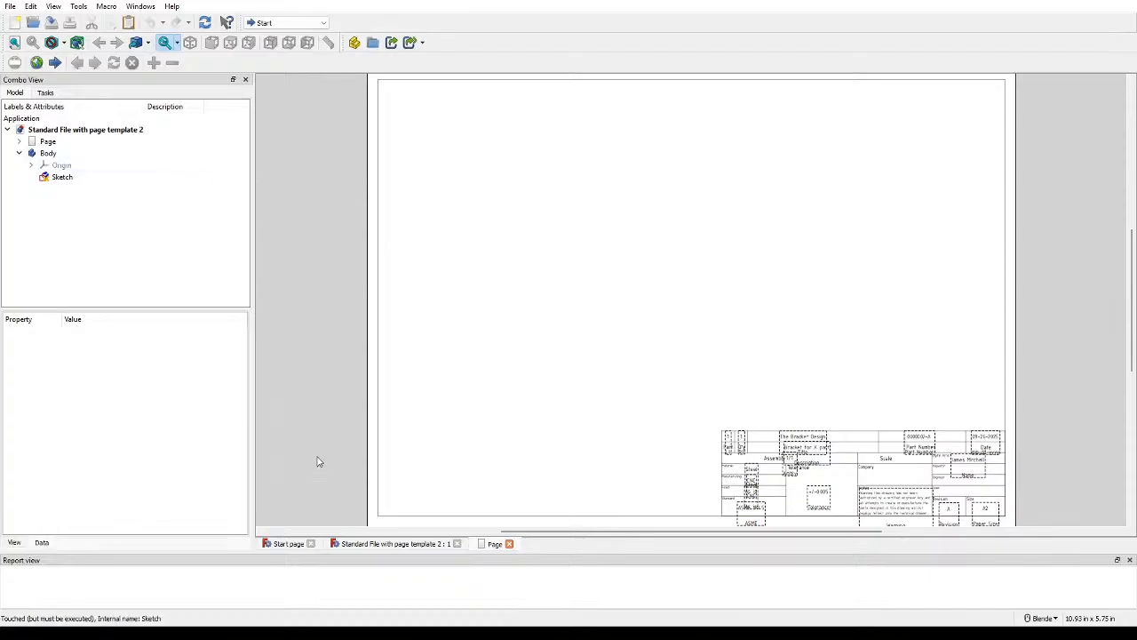
{"action": "left_click", "coordinate": [373, 543]}
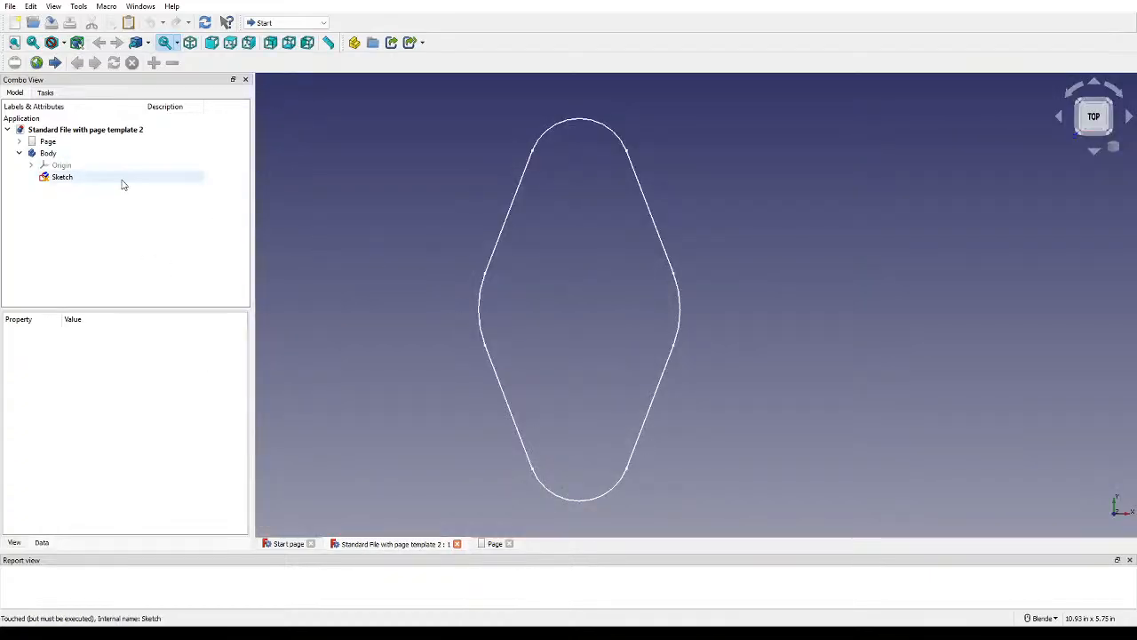
{"action": "left_click", "coordinate": [67, 177]}
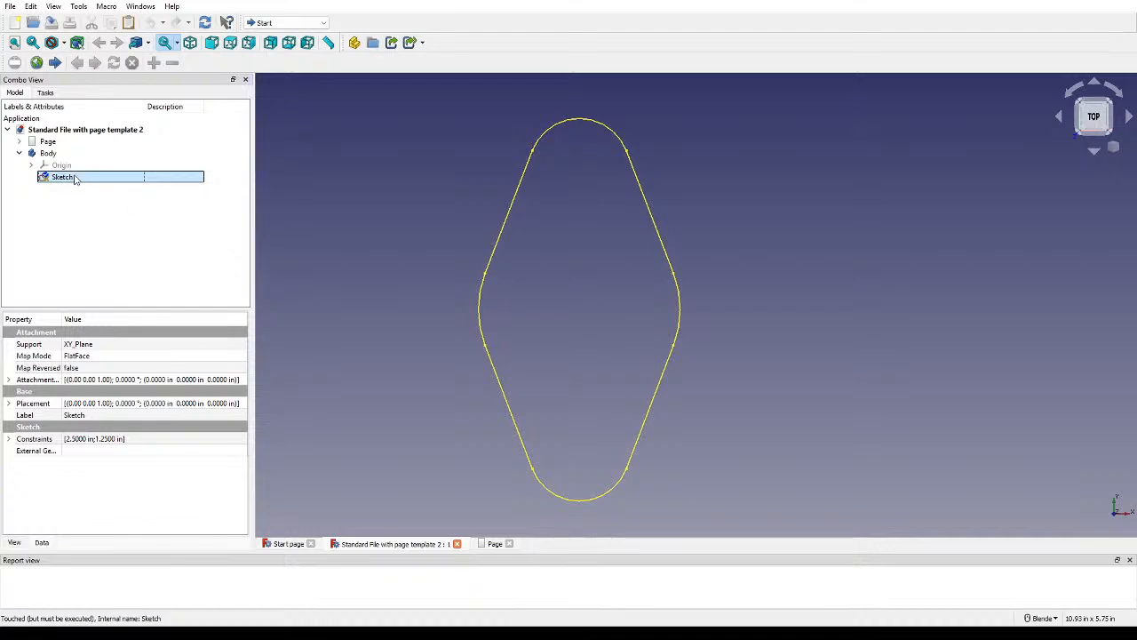
{"action": "double_click", "coordinate": [67, 177]}
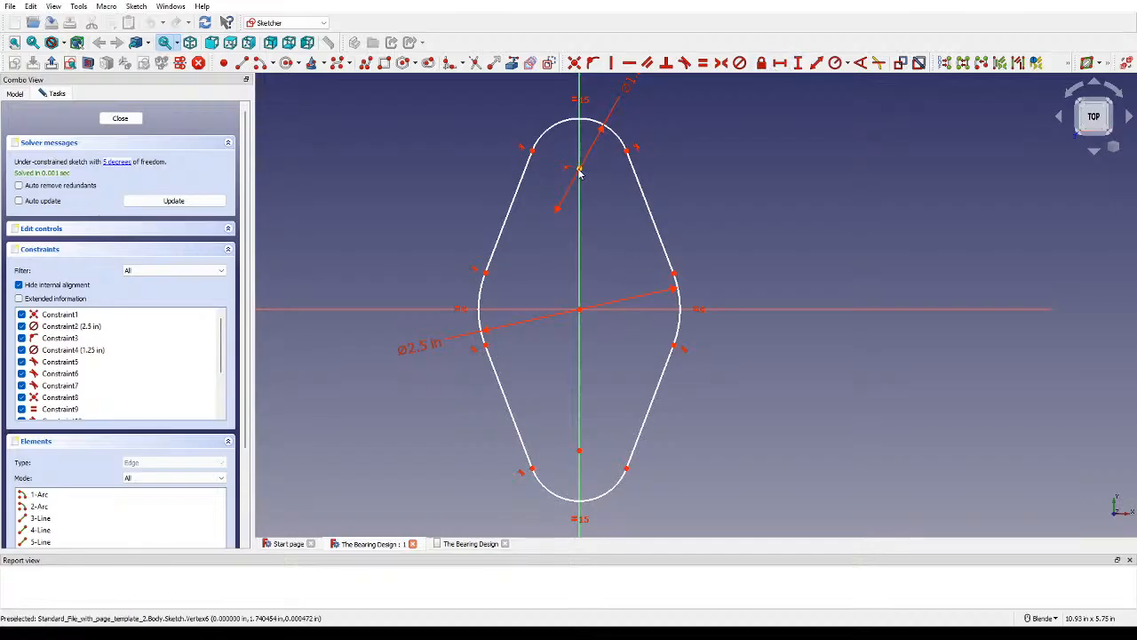
Step: Constrain the vertical distance between the upper and lower arc centres to 3.5 in and place the dimension left of the outline
{"action": "left_click", "coordinate": [580, 451]}
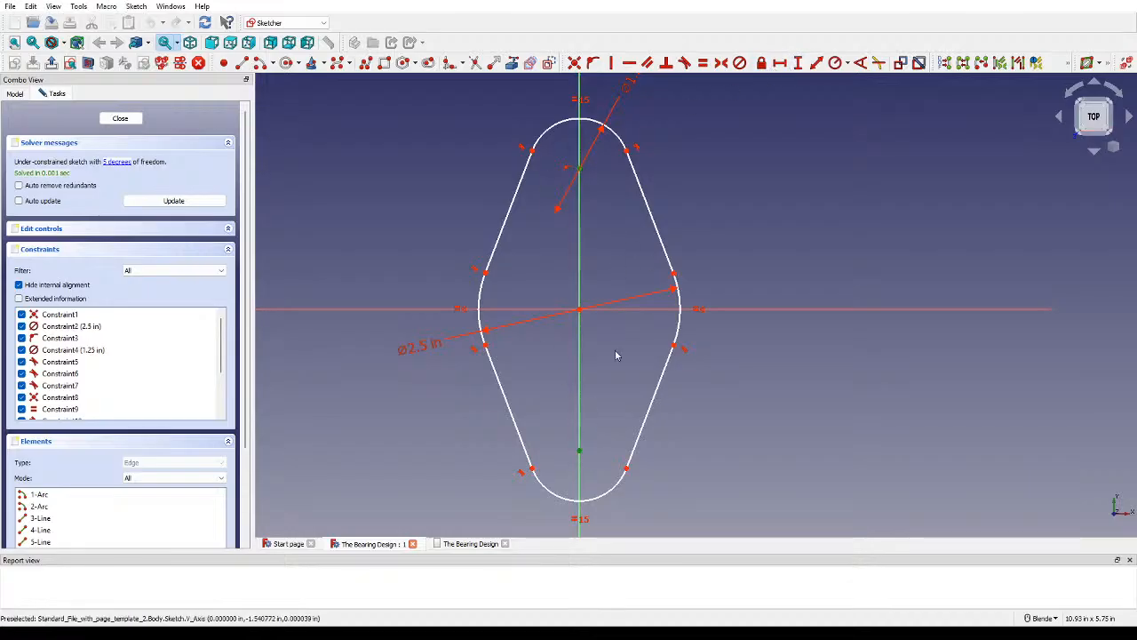
{"action": "left_click", "coordinate": [798, 64]}
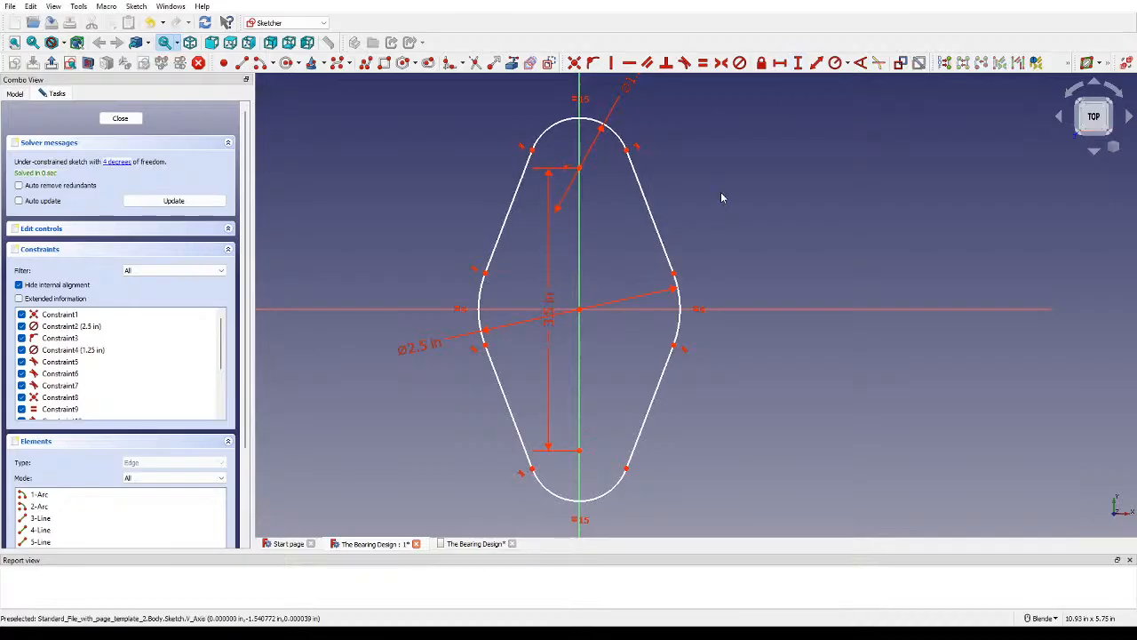
{"action": "left_click", "coordinate": [548, 310]}
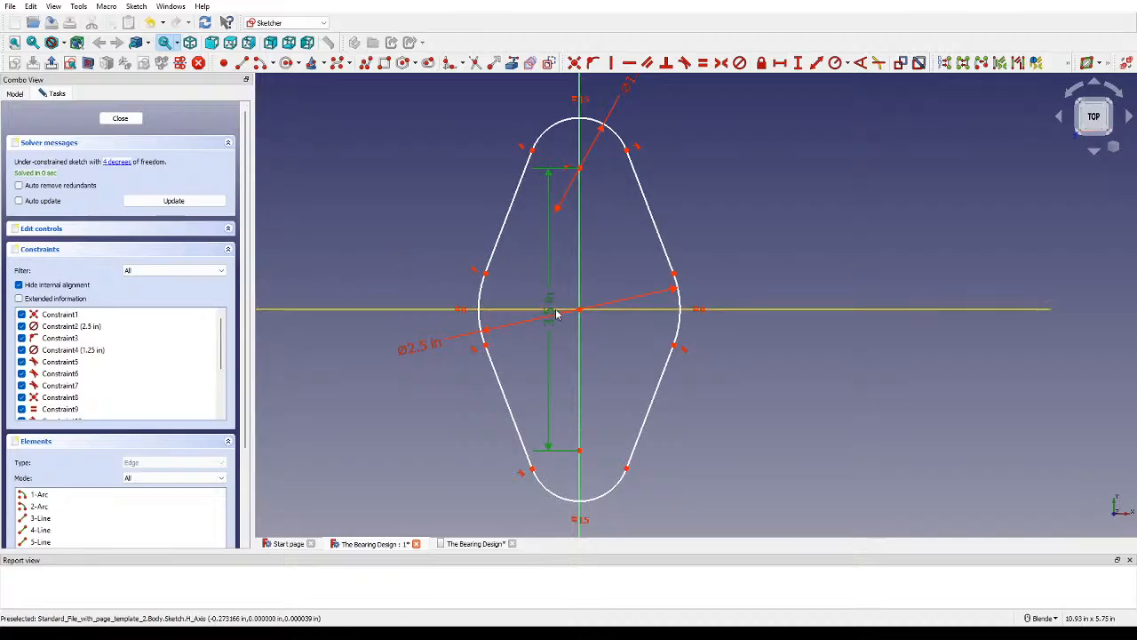
{"action": "mouse_move", "coordinate": [551, 311]}
{"action": "left_mouse_down"}
{"action": "mouse_move", "coordinate": [431, 269]}
{"action": "mouse_move", "coordinate": [372, 266]}
{"action": "left_mouse_up"}
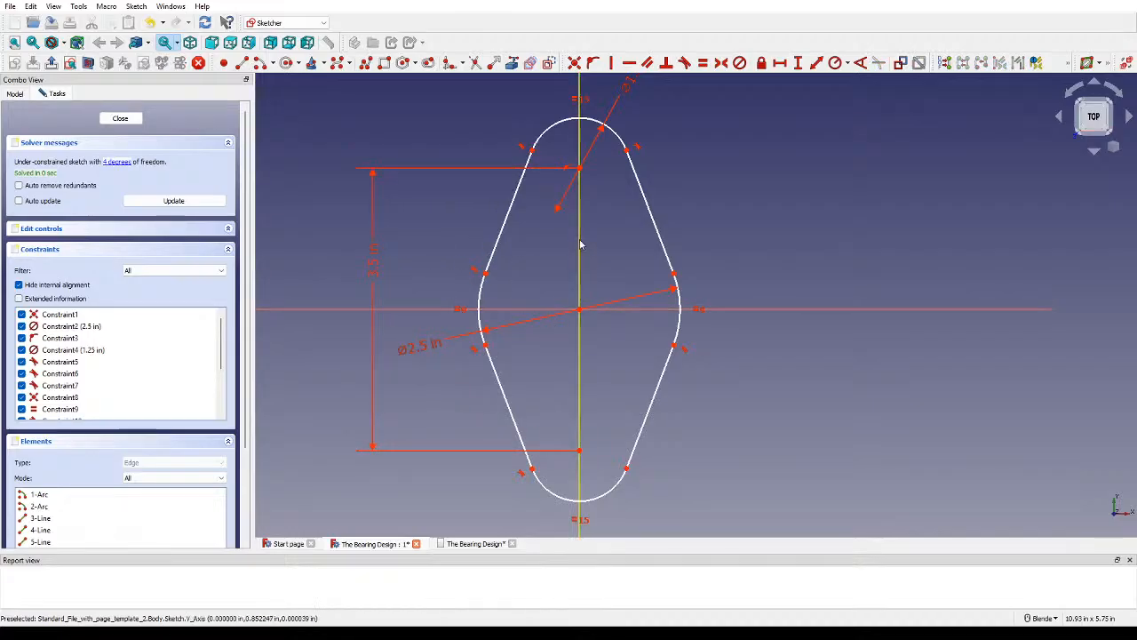
Step: Test the outline's freedom by moving its geometry, and make the lower arc tangent to the lower line right of the vertical axis
{"action": "mouse_move", "coordinate": [596, 173]}
{"action": "left_mouse_down"}
{"action": "mouse_move", "coordinate": [601, 182]}
{"action": "mouse_move", "coordinate": [600, 169]}
{"action": "left_mouse_up"}
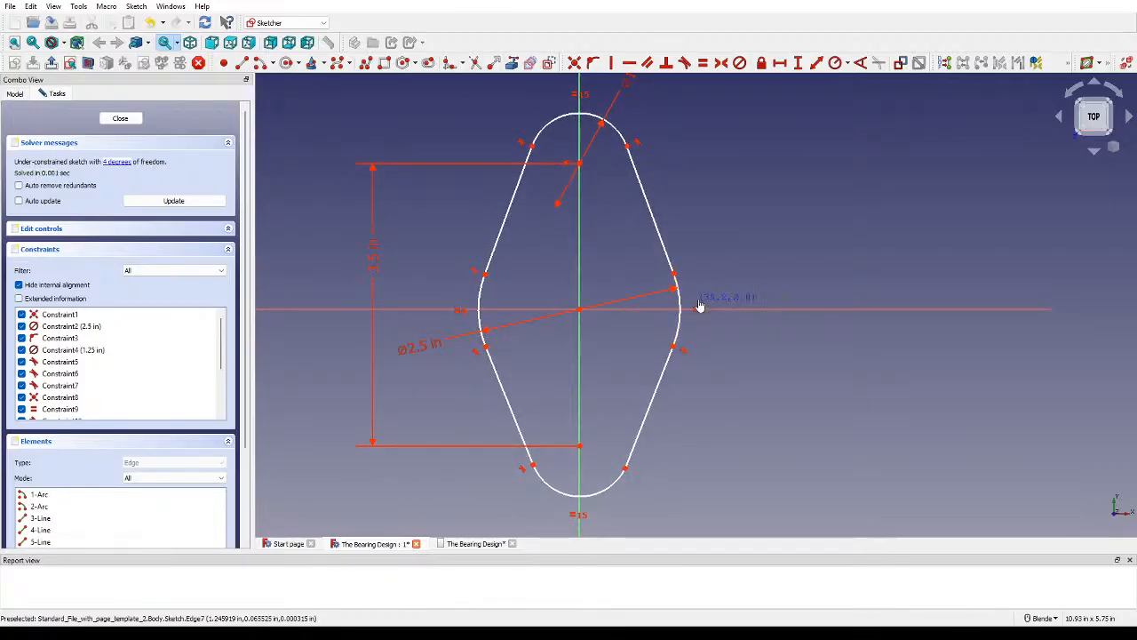
{"action": "left_click_drag", "start_coordinate": [662, 242], "coordinate": [649, 261]}
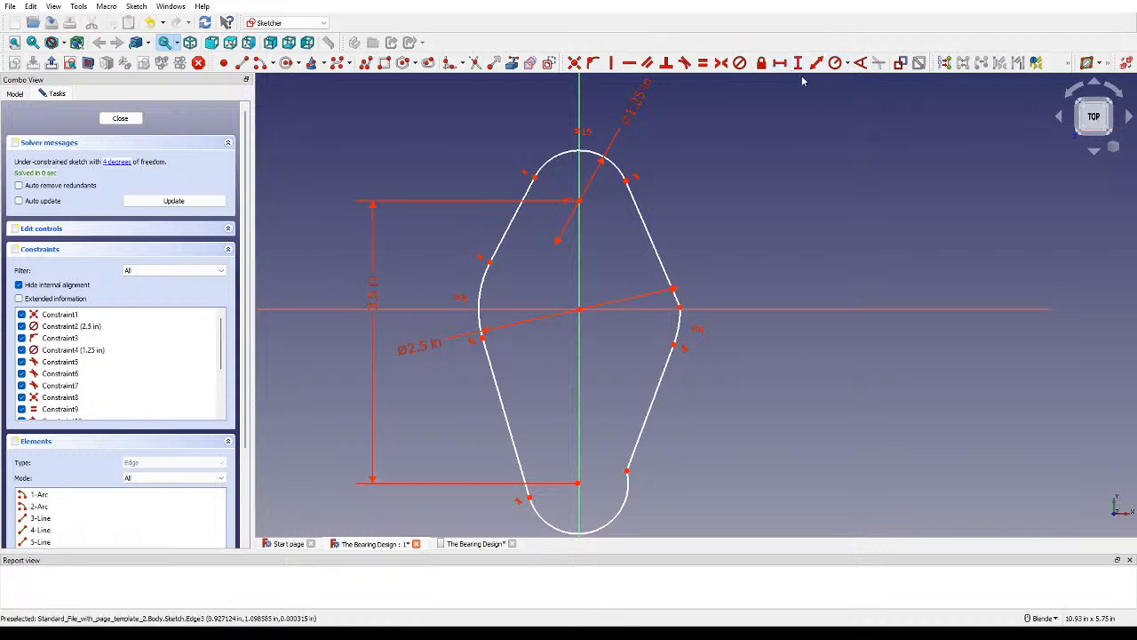
{"action": "left_click", "coordinate": [637, 454]}
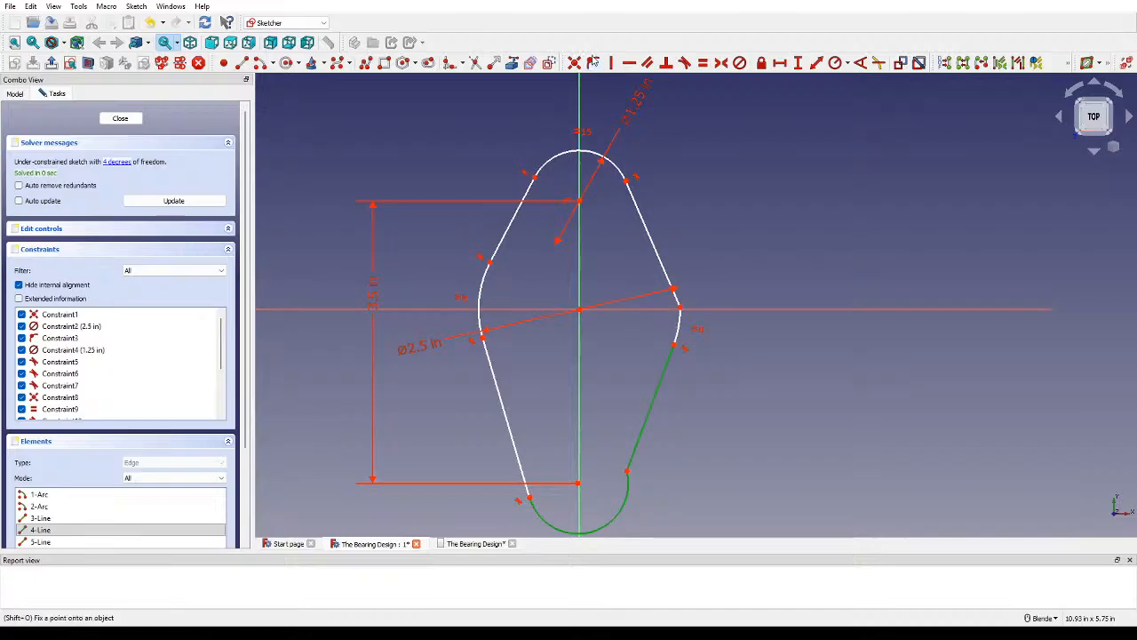
{"action": "left_click", "coordinate": [685, 62]}
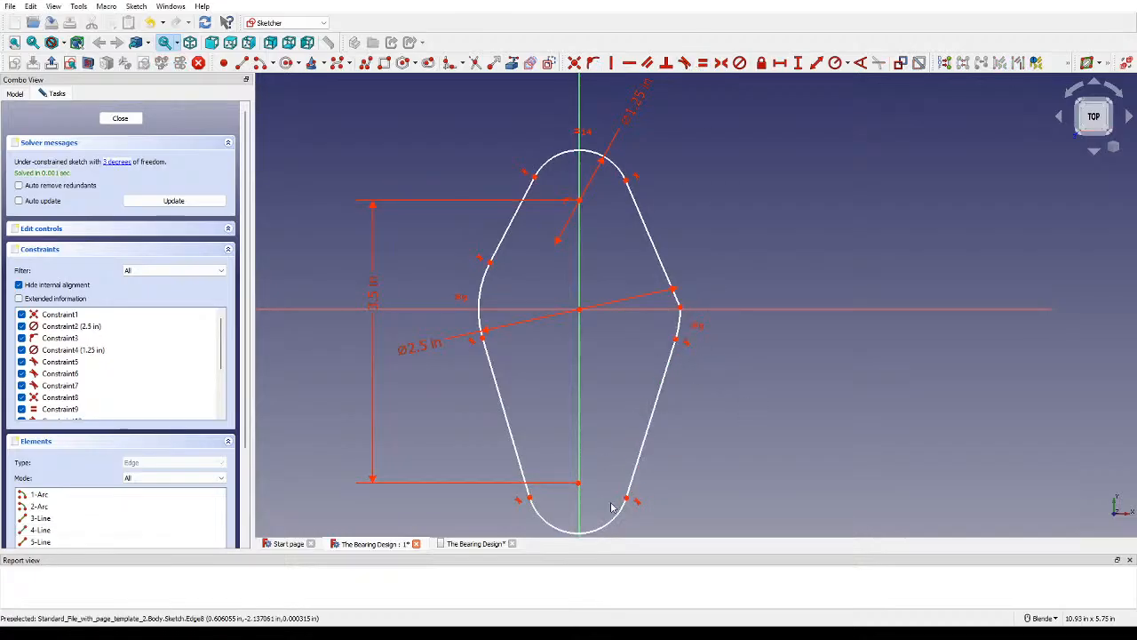
Step: Test the lower arc's sideways movement, and align its centre vertically with the sketch origin
{"action": "left_click_drag", "start_coordinate": [618, 511], "coordinate": [641, 460]}
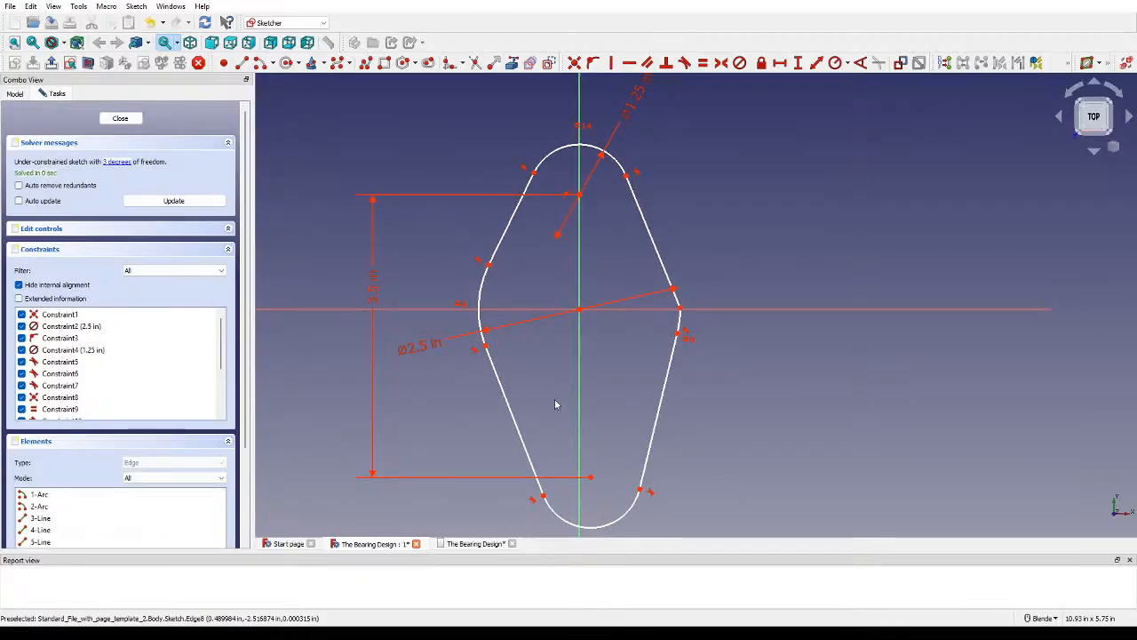
{"action": "left_click", "coordinate": [591, 477]}
{"action": "left_click", "coordinate": [581, 356]}
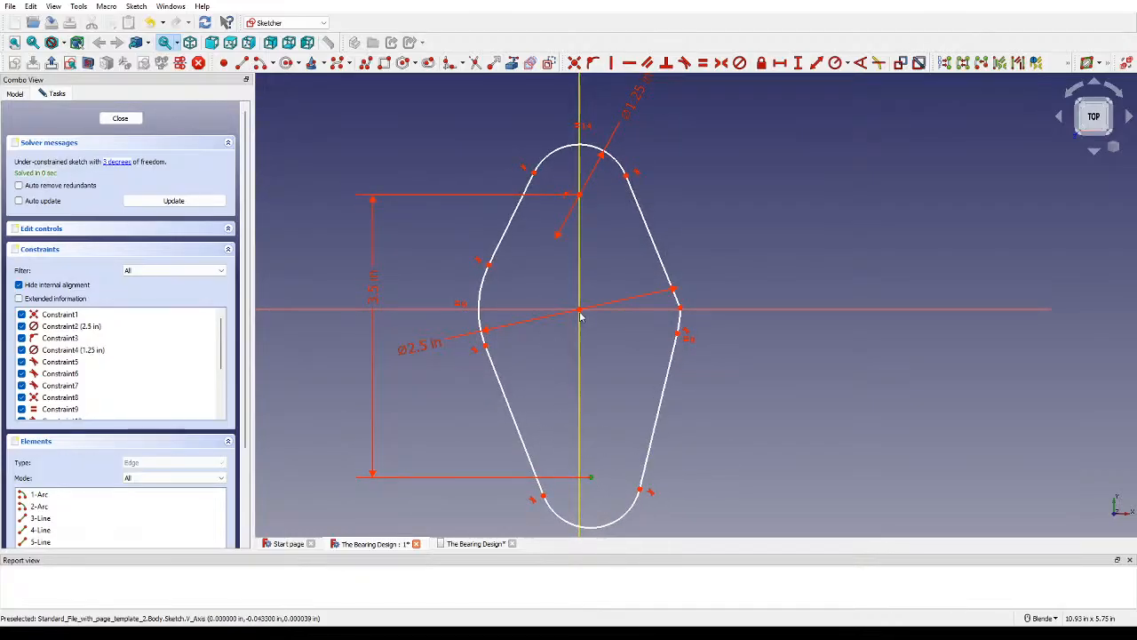
{"action": "left_click", "coordinate": [611, 62]}
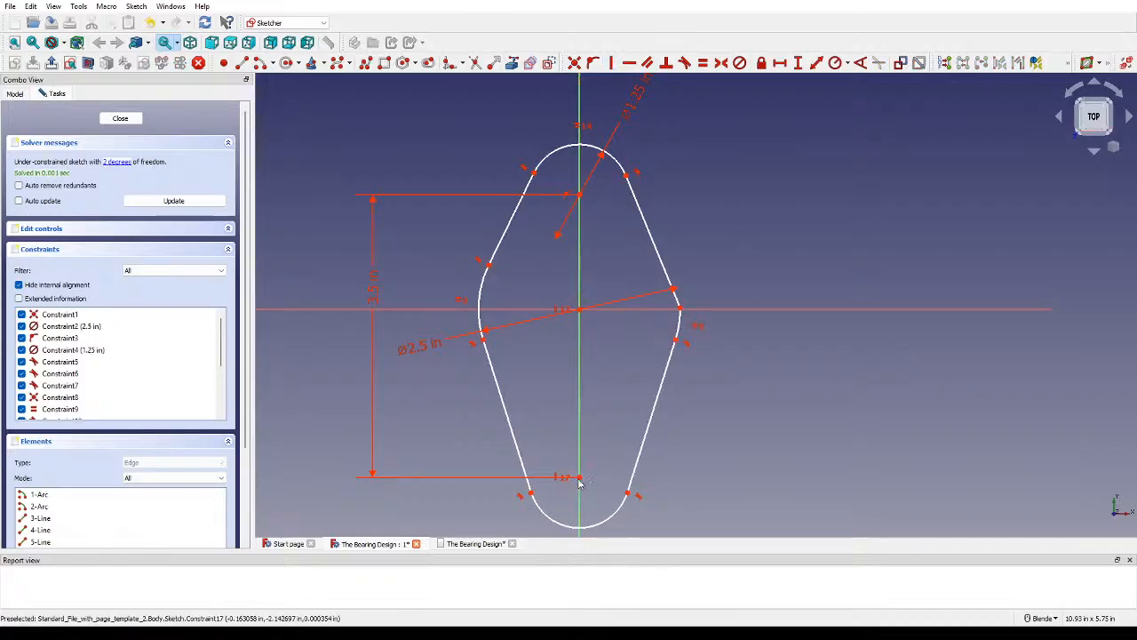
Step: Test the outline's vertical freedom at the lower arc centre, and make the upper-right line tangent to the right-hand middle arc
{"action": "mouse_move", "coordinate": [581, 480]}
{"action": "left_mouse_down"}
{"action": "mouse_move", "coordinate": [592, 410]}
{"action": "mouse_move", "coordinate": [593, 443]}
{"action": "left_mouse_up"}
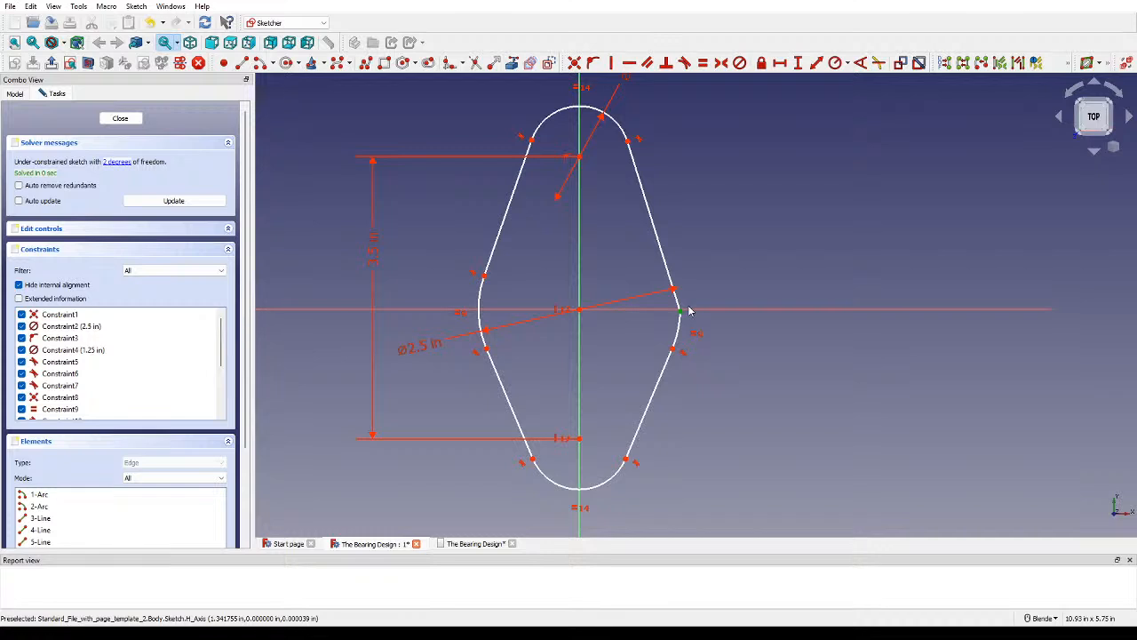
{"action": "scroll", "coordinate": [689, 310], "scroll_direction": "up", "scroll_amount": 4}
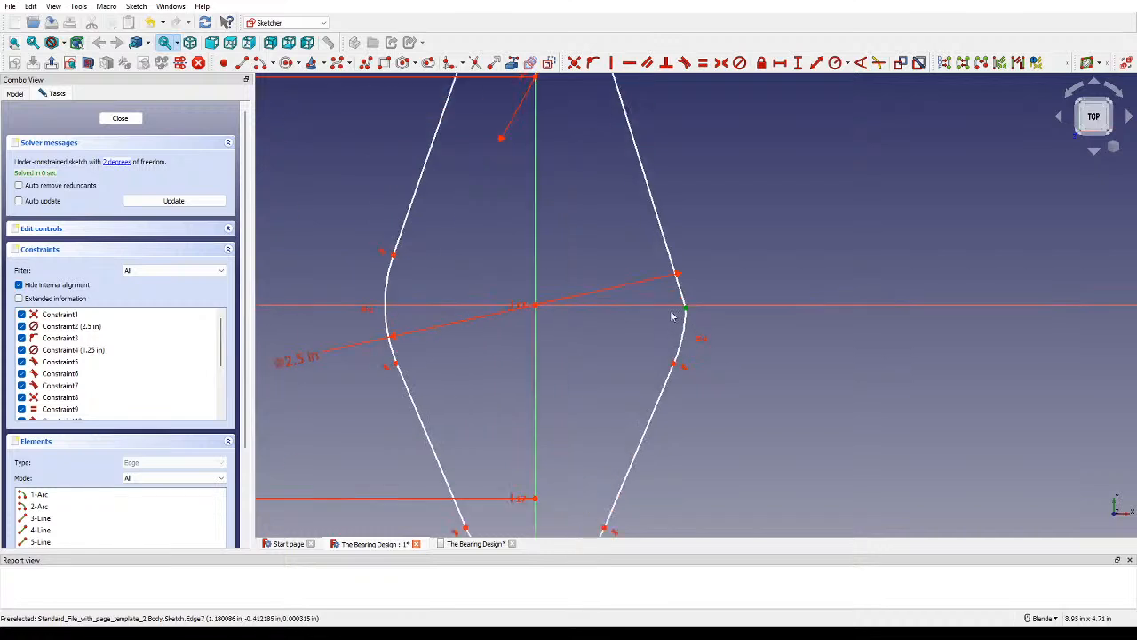
{"action": "left_click_drag", "start_coordinate": [694, 313], "coordinate": [698, 342]}
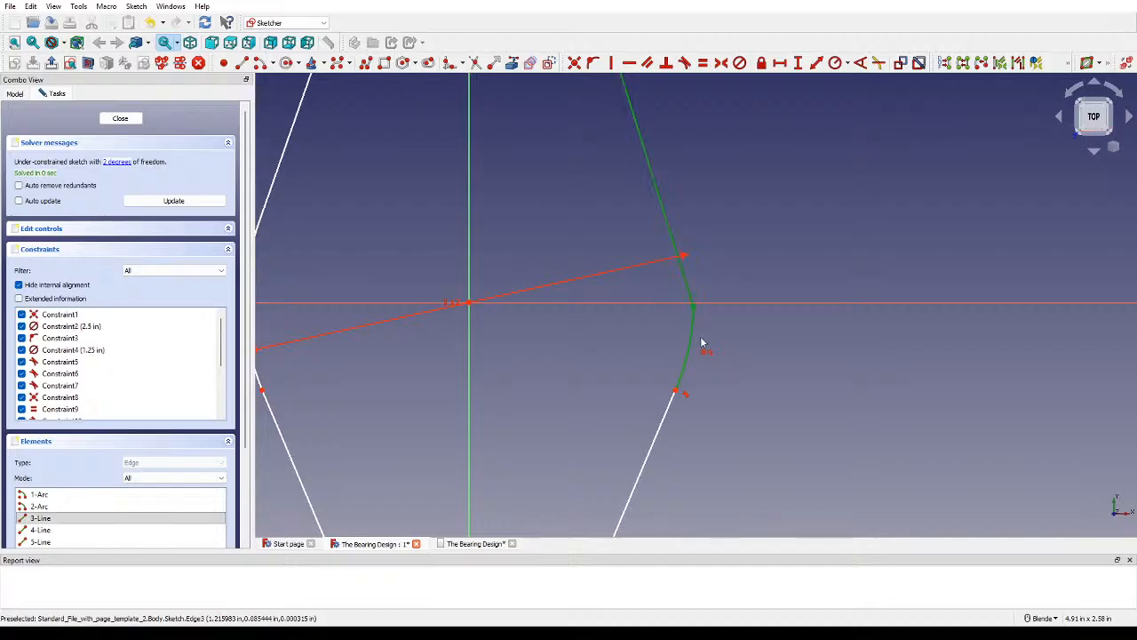
{"action": "scroll", "coordinate": [698, 341], "scroll_direction": "down", "scroll_amount": 5}
{"action": "scroll", "coordinate": [695, 323], "scroll_direction": "up", "scroll_amount": 3}
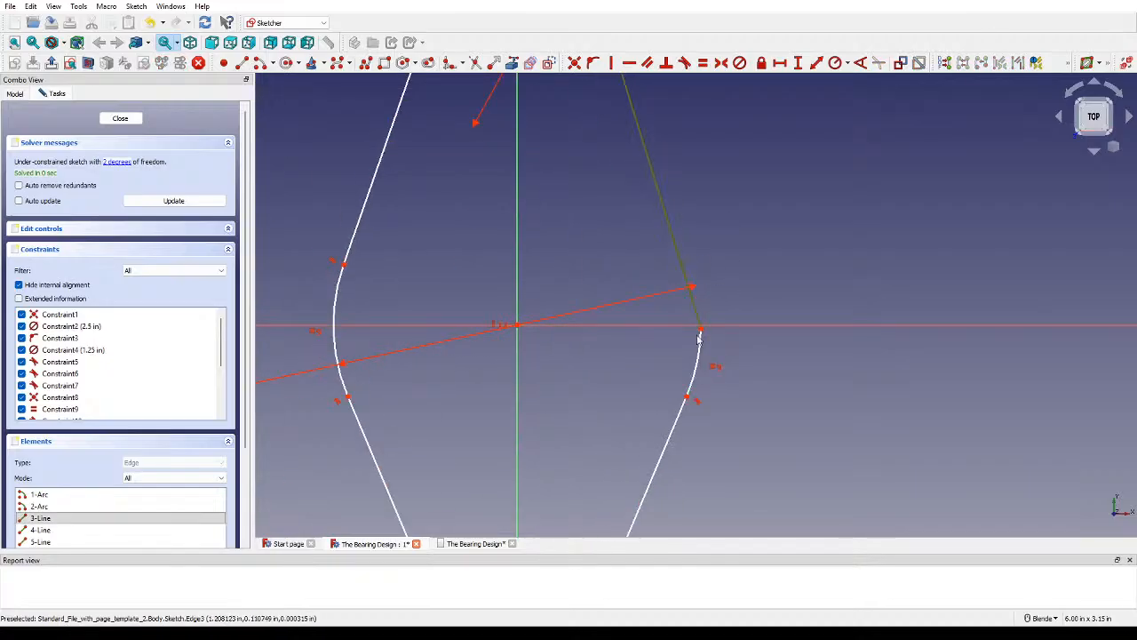
{"action": "left_click", "coordinate": [685, 62]}
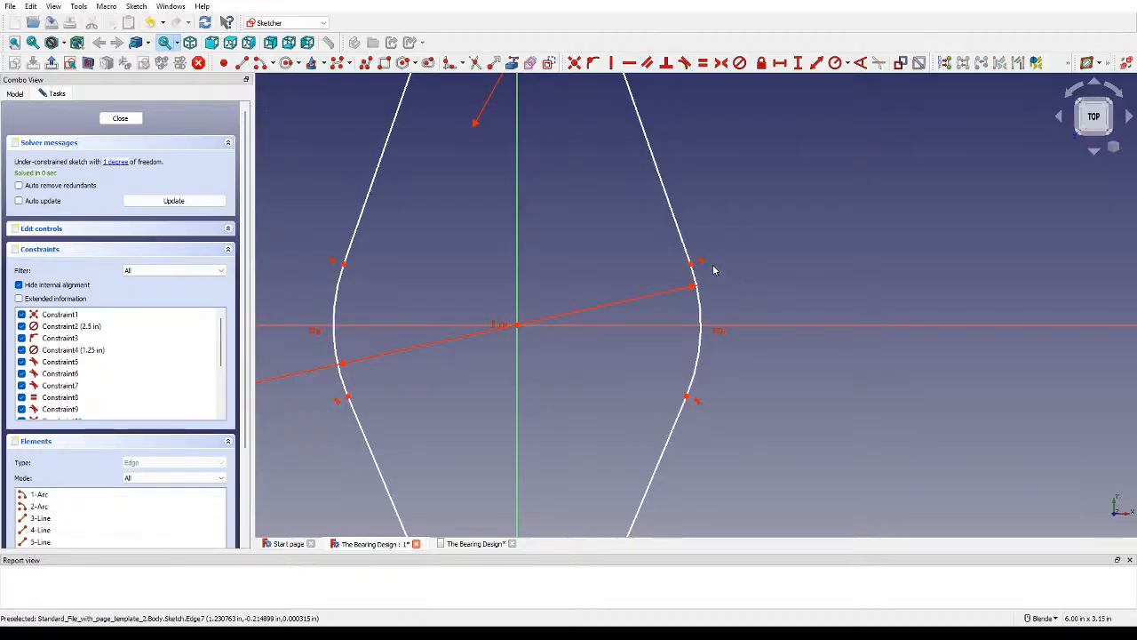
{"action": "scroll", "coordinate": [713, 267], "scroll_direction": "down", "scroll_amount": 3}
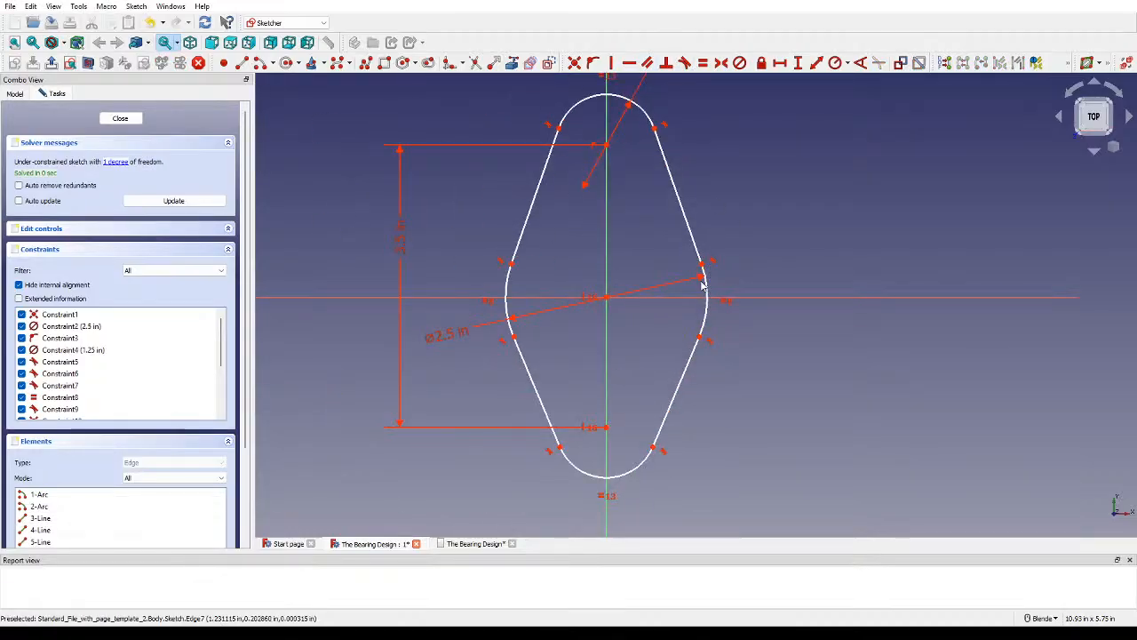
Step: Constrain the vertical distance from the origin to the lower arc centre to 1.75 in and place the dimension right of the outline
{"action": "left_click_drag", "start_coordinate": [702, 267], "coordinate": [710, 240]}
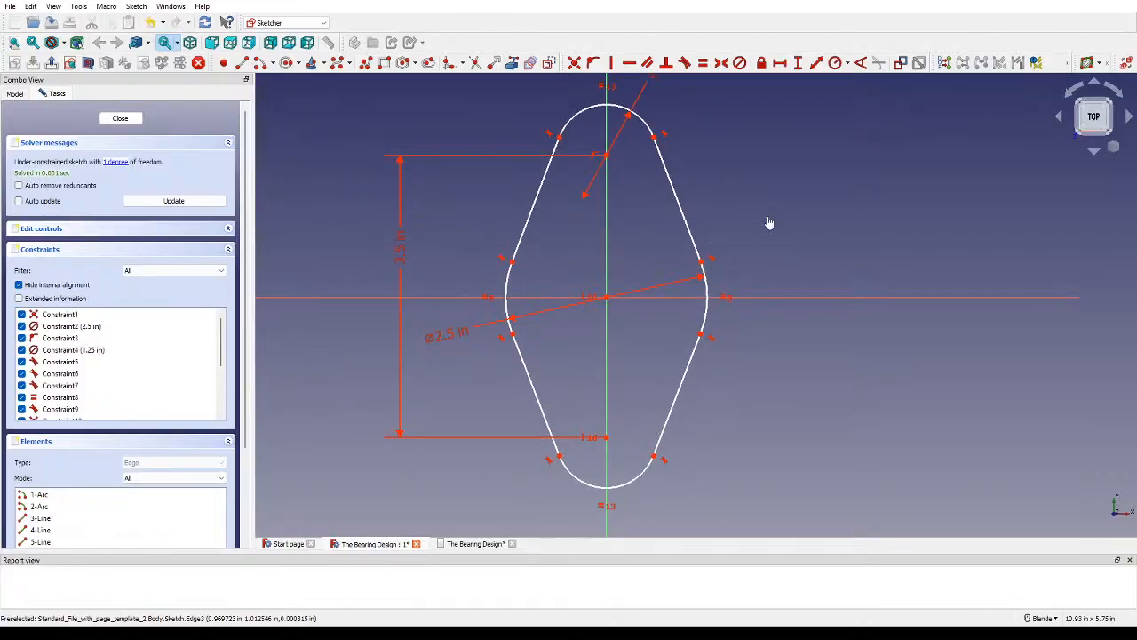
{"action": "left_click", "coordinate": [799, 63]}
{"action": "left_click", "coordinate": [606, 297]}
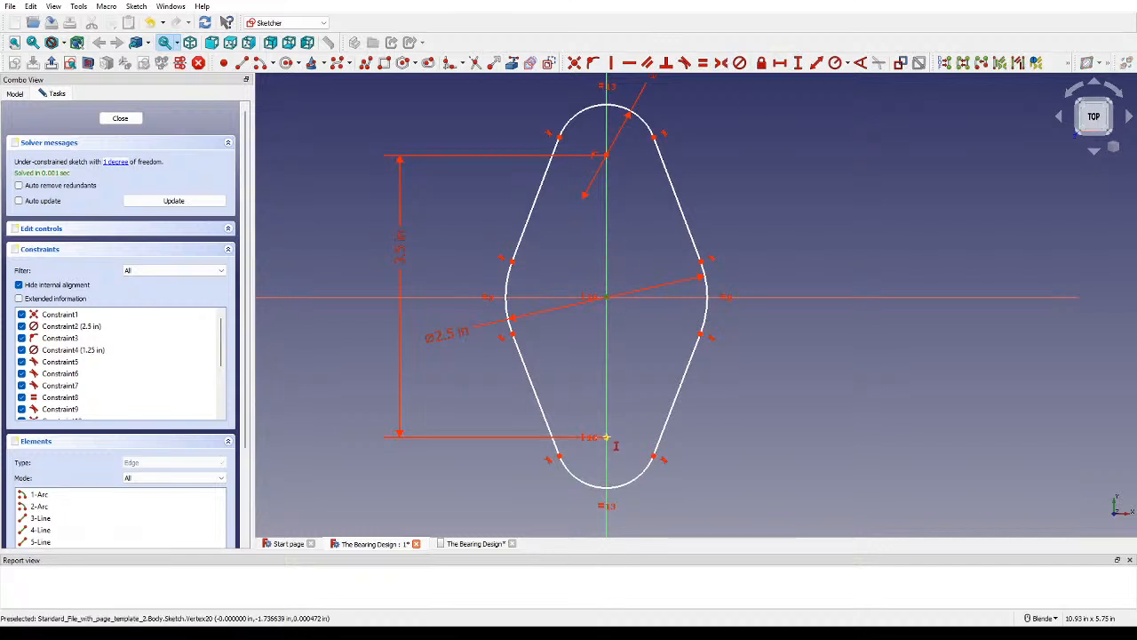
{"action": "left_click", "coordinate": [606, 437]}
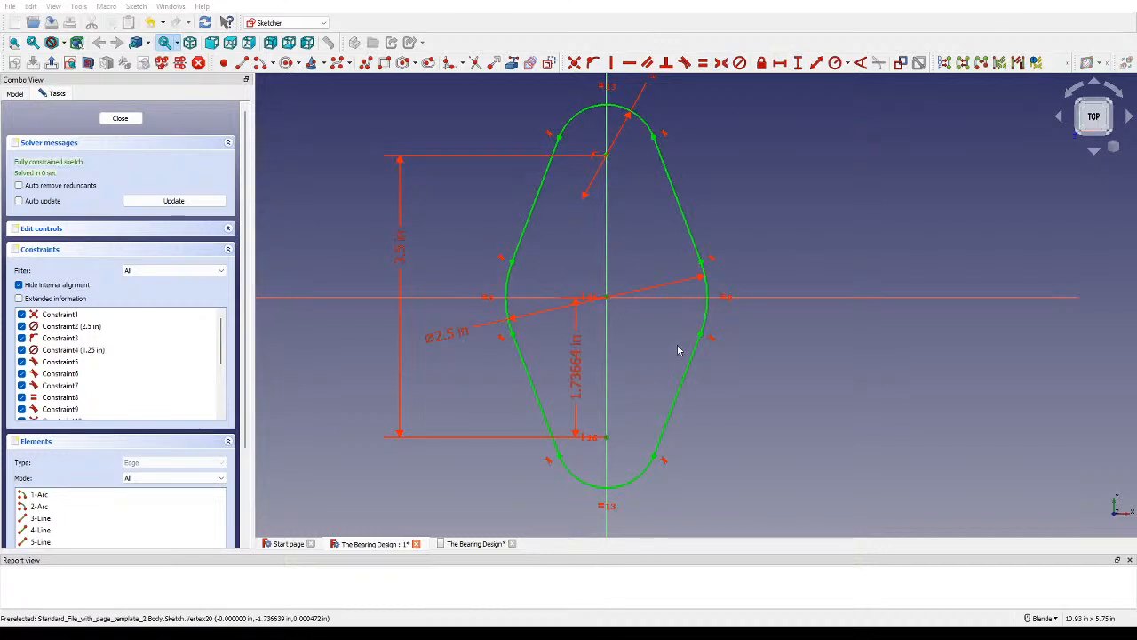
{"action": "left_click_drag", "start_coordinate": [577, 377], "coordinate": [835, 400]}
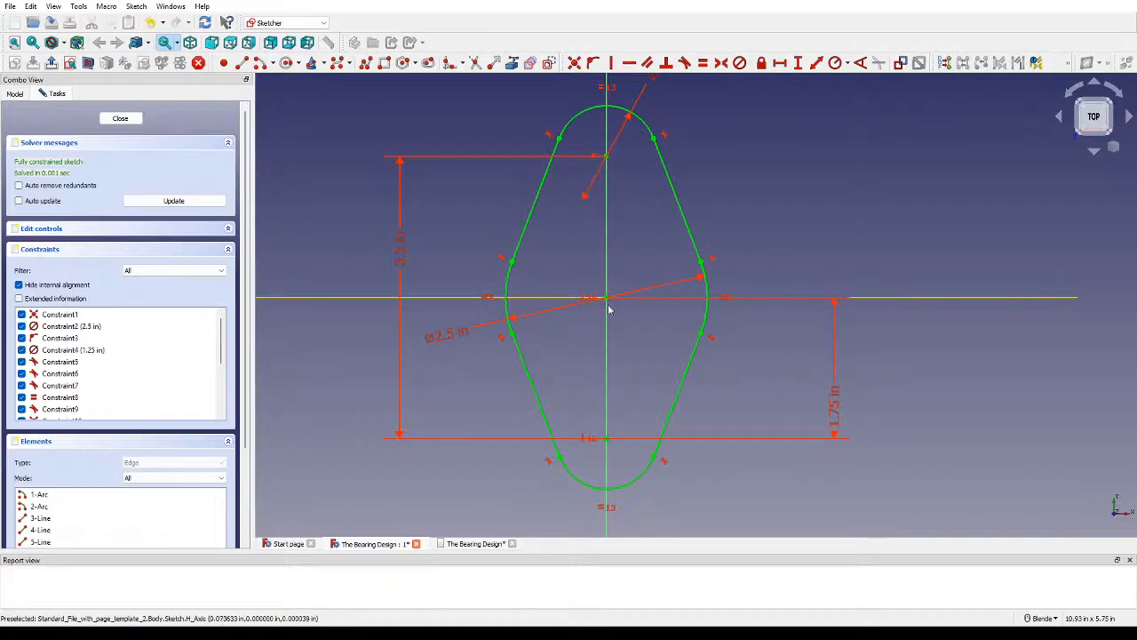
{"action": "scroll", "coordinate": [599, 113], "scroll_direction": "up", "scroll_amount": 1}
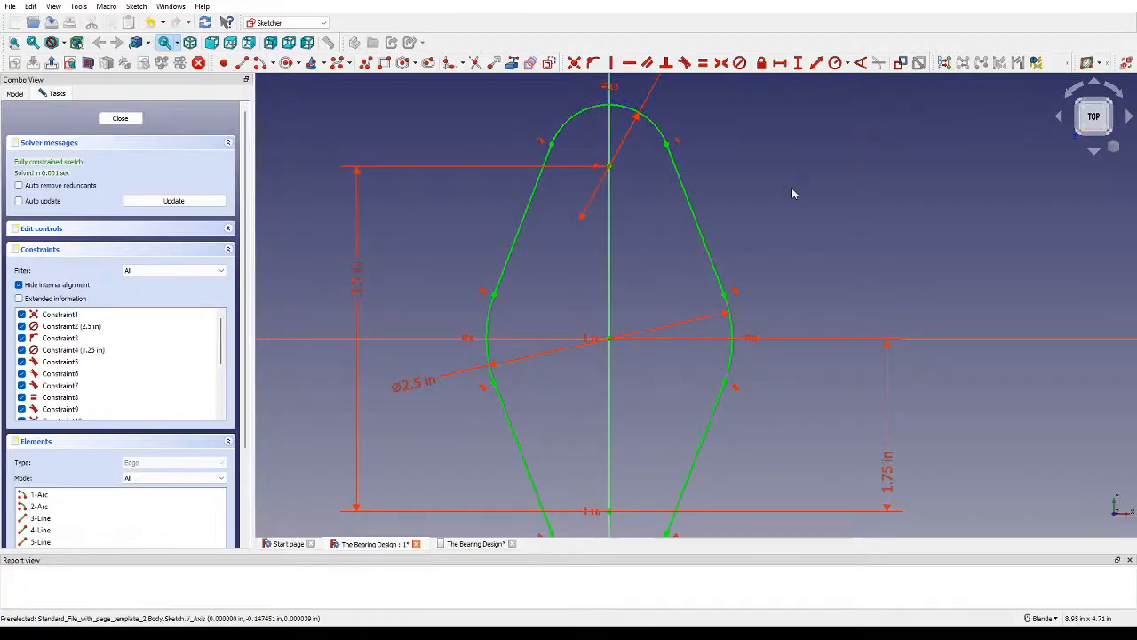
{"action": "scroll", "coordinate": [793, 194], "scroll_direction": "down", "scroll_amount": 3}
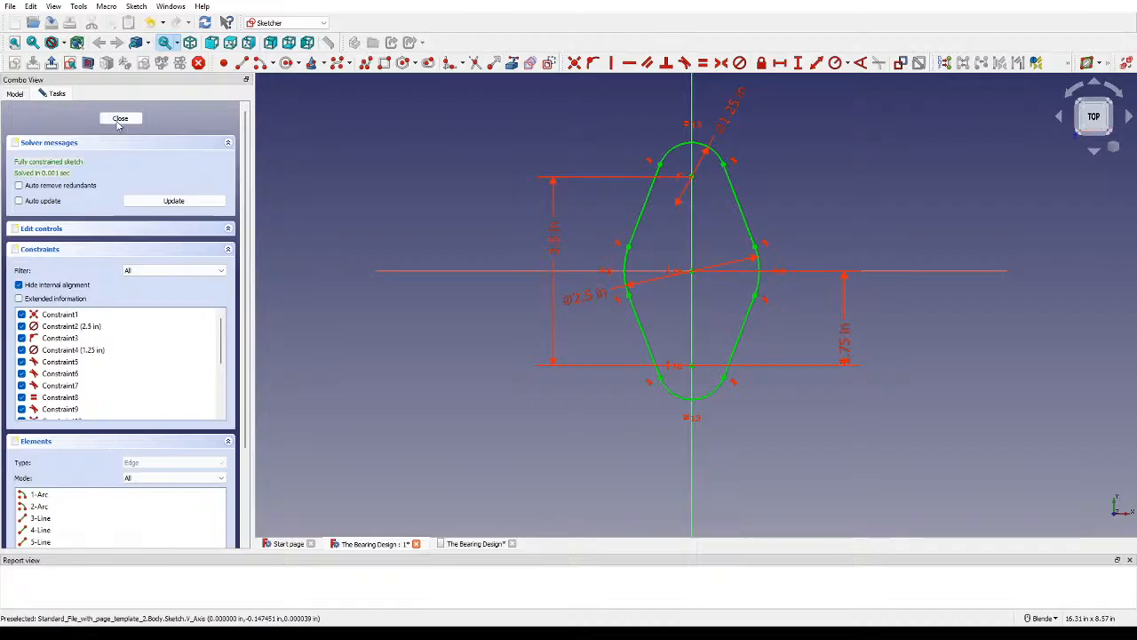
Step: Finish the outline sketch and pad it to a length of 0.5 in
{"action": "left_click", "coordinate": [120, 119]}
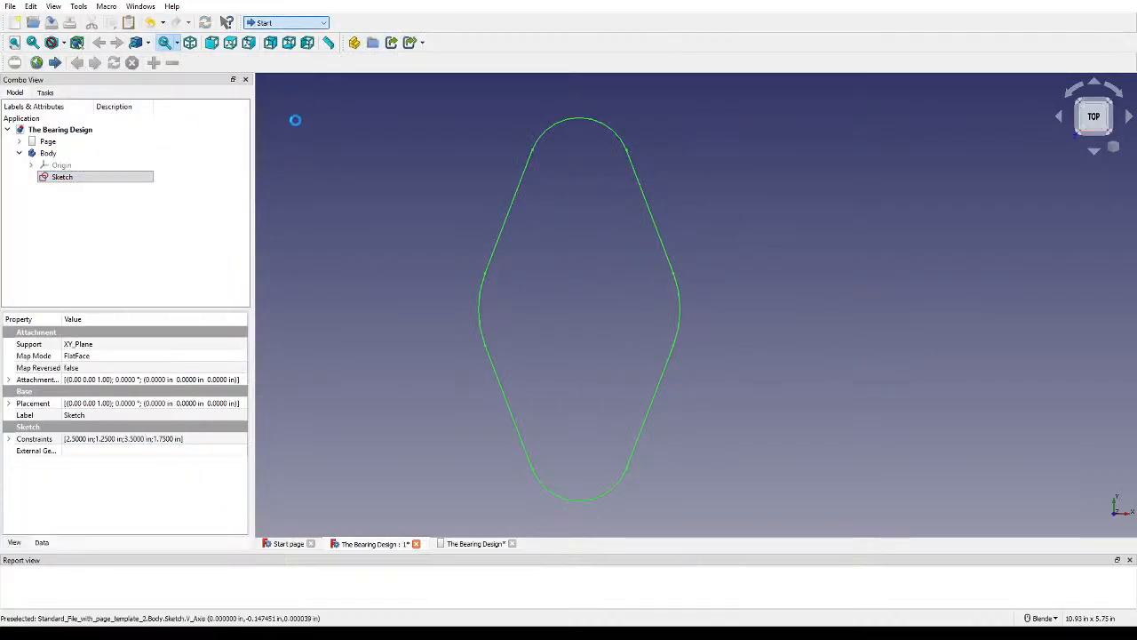
{"action": "left_click", "coordinate": [227, 62]}
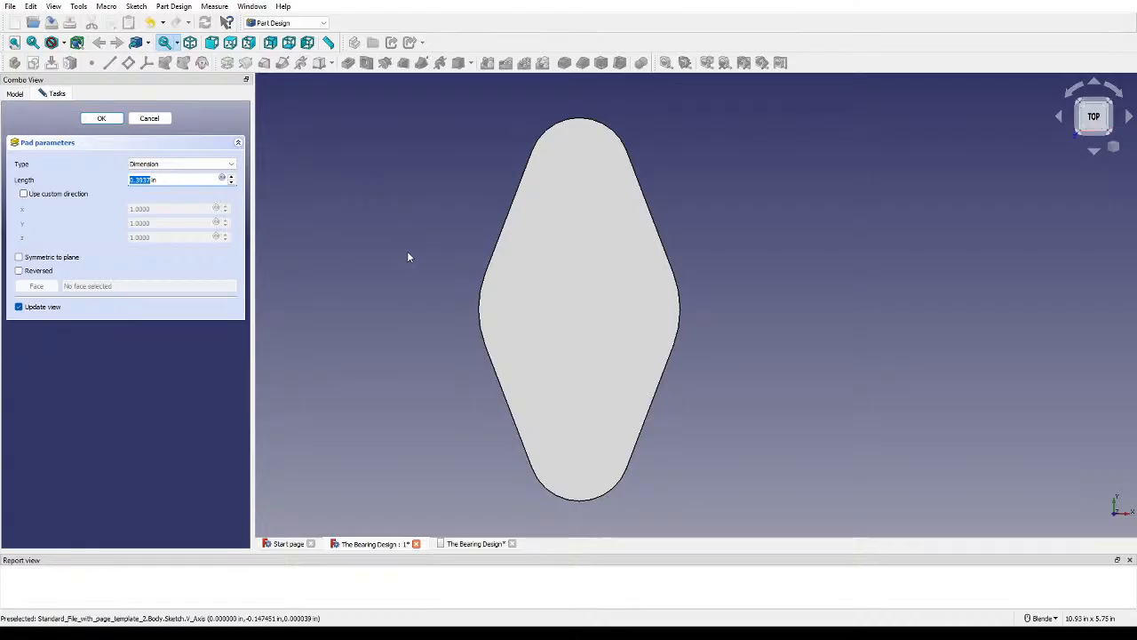
{"action": "type", "text": "0.5"}
{"action": "key", "text": "Return"}
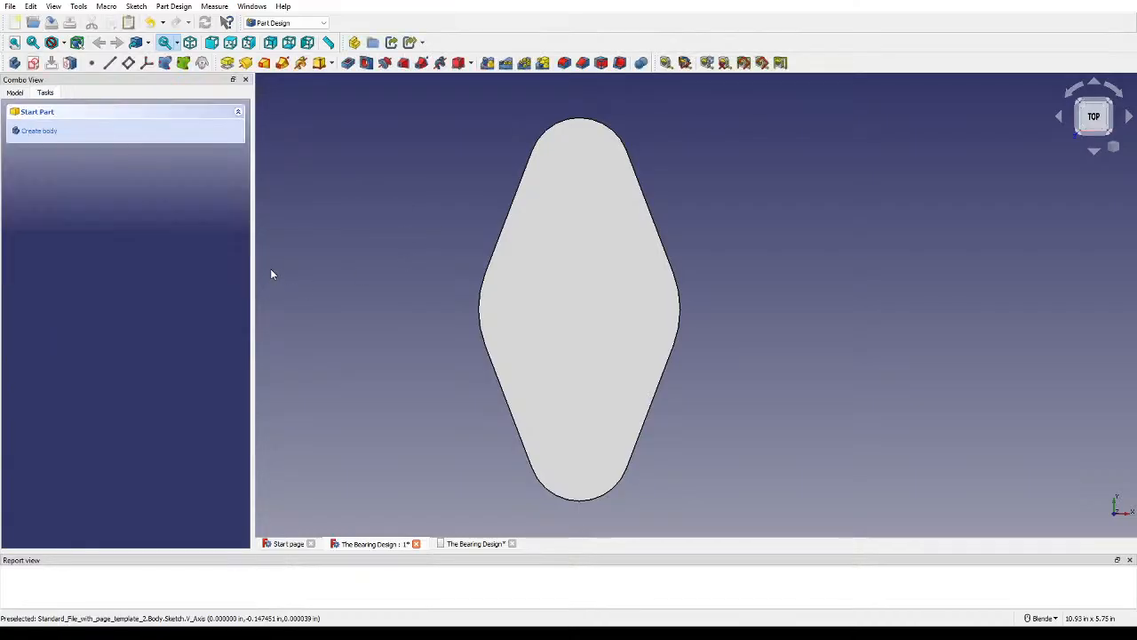
Step: Start a sketch on the plate's top face and draw a circle about 2.44 in in diameter centred on the origin
{"action": "middle_click_drag", "start_coordinate": [847, 320], "coordinate": [608, 331]}
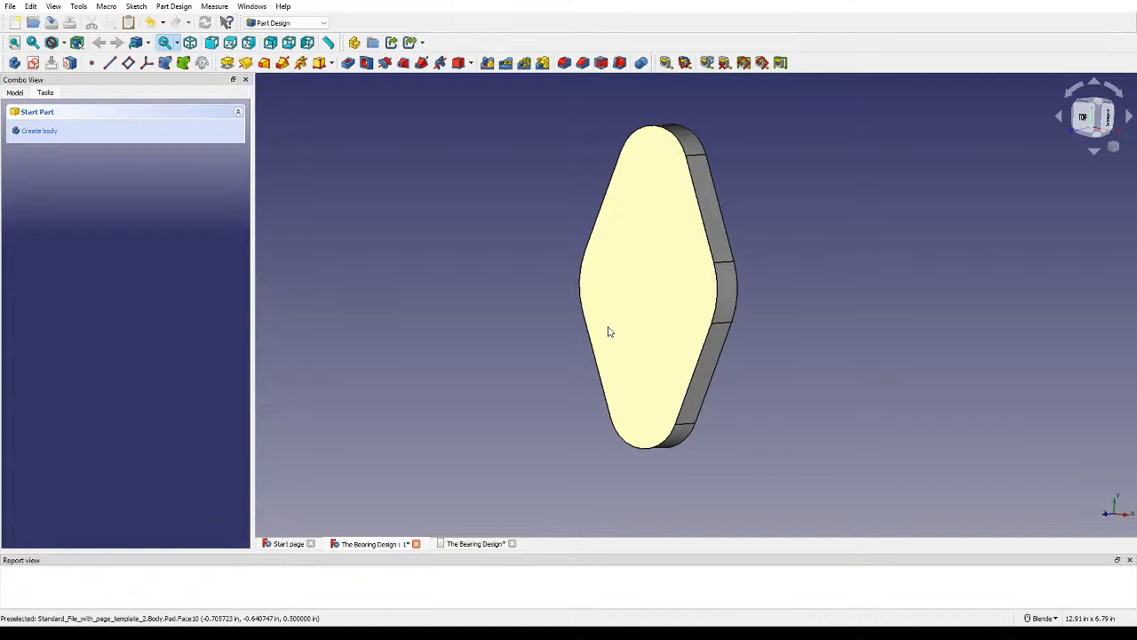
{"action": "left_click", "coordinate": [658, 289]}
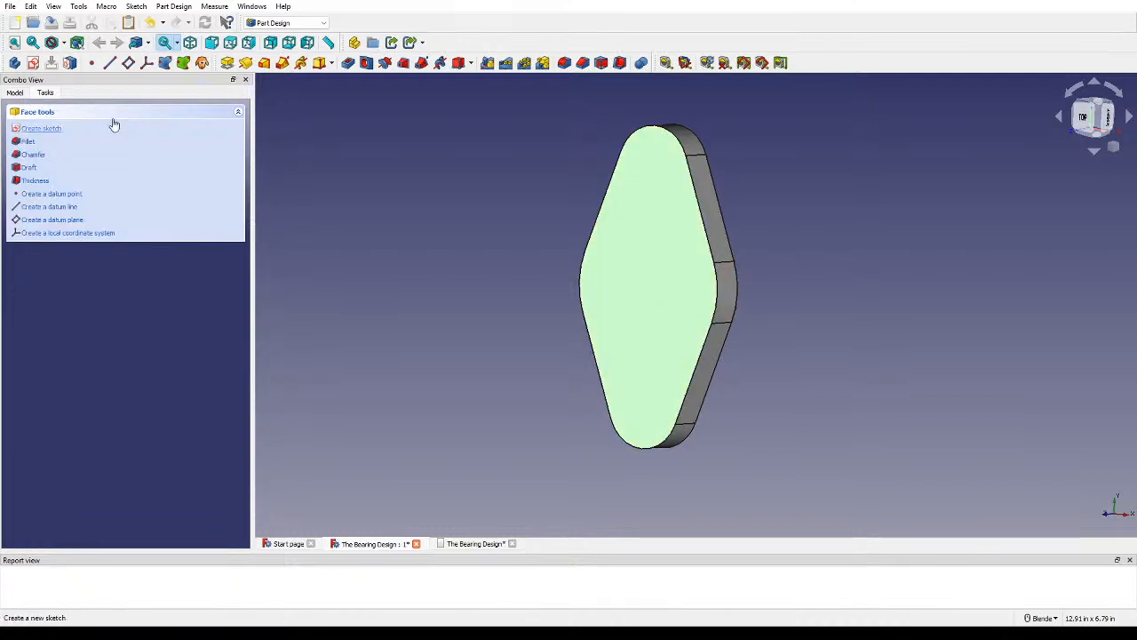
{"action": "left_click", "coordinate": [32, 62]}
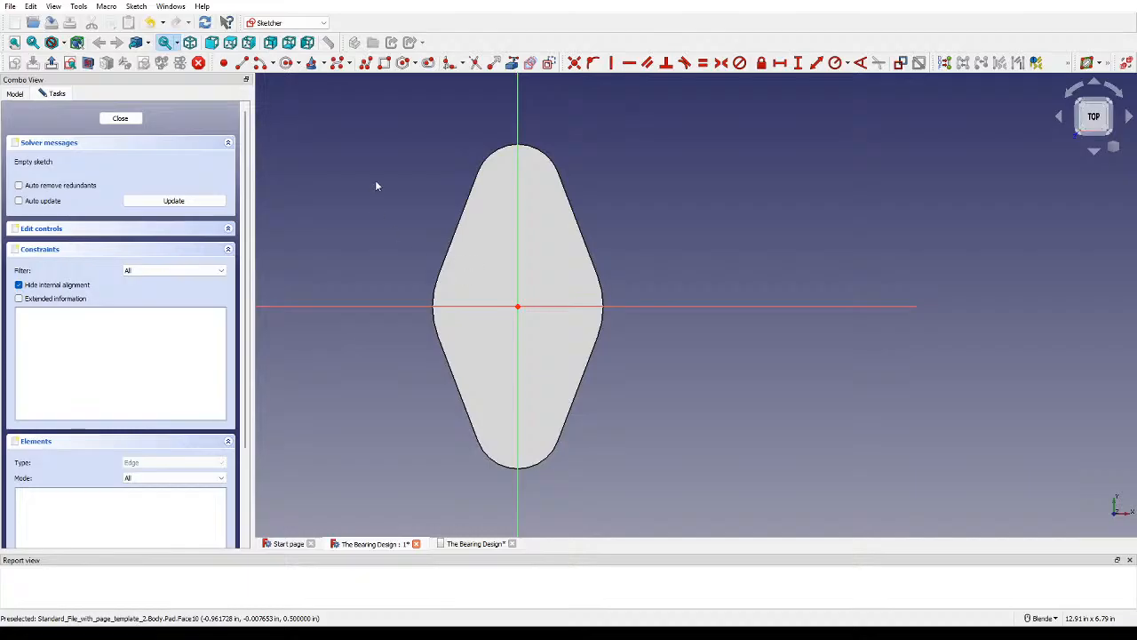
{"action": "left_click", "coordinate": [286, 63]}
{"action": "left_click", "coordinate": [523, 314]}
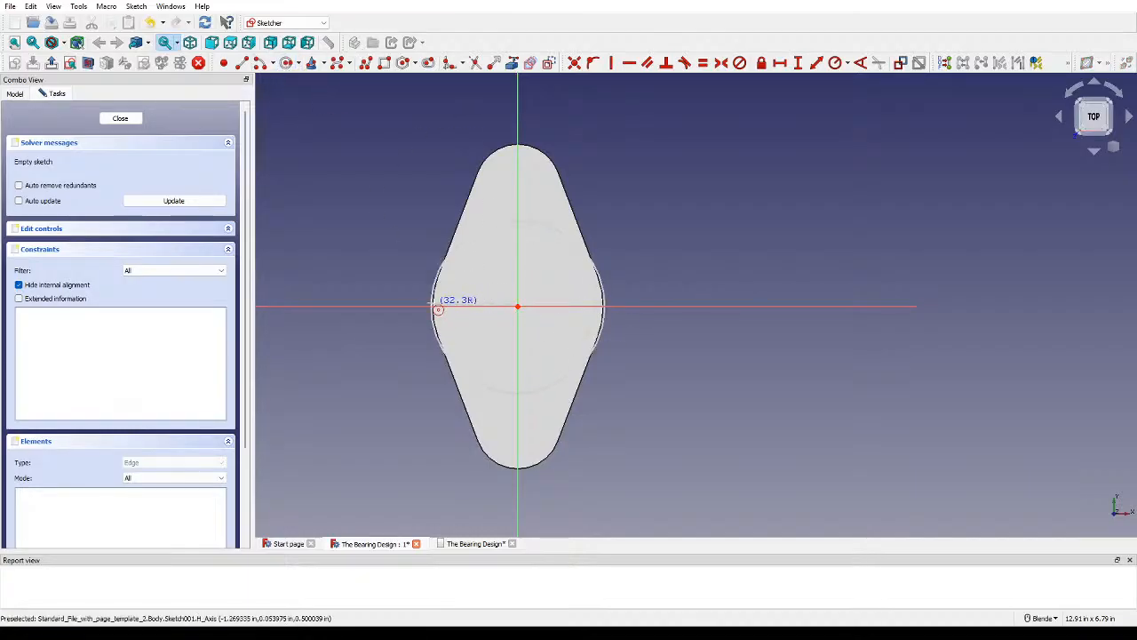
{"action": "left_click", "coordinate": [434, 307]}
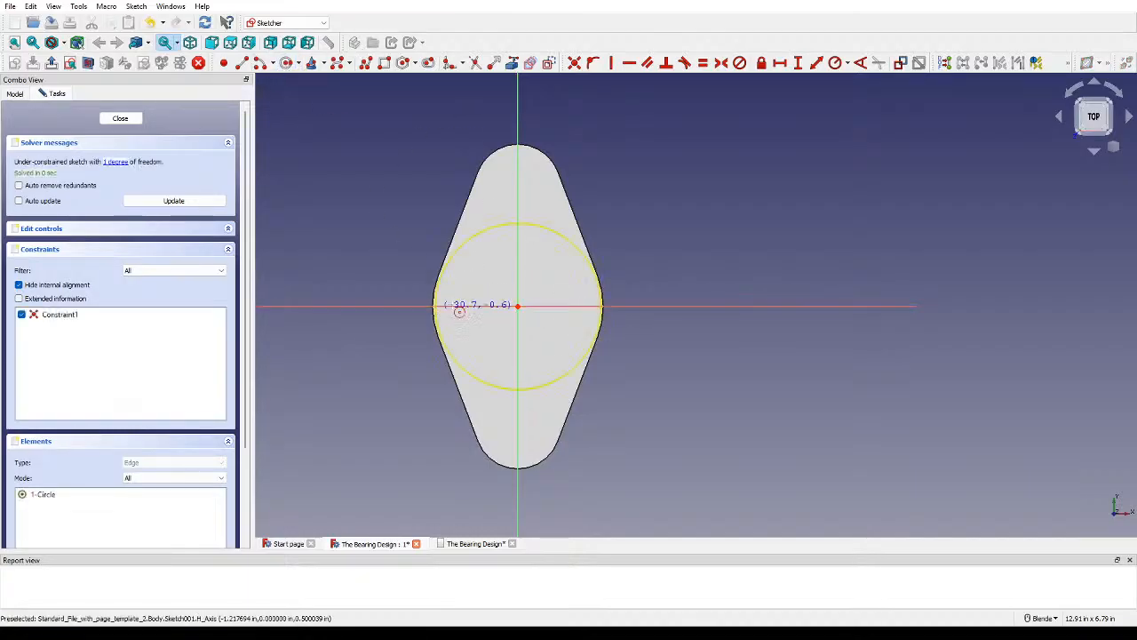
Step: Constrain the circle's diameter to 2.5 in
{"action": "left_click", "coordinate": [847, 66]}
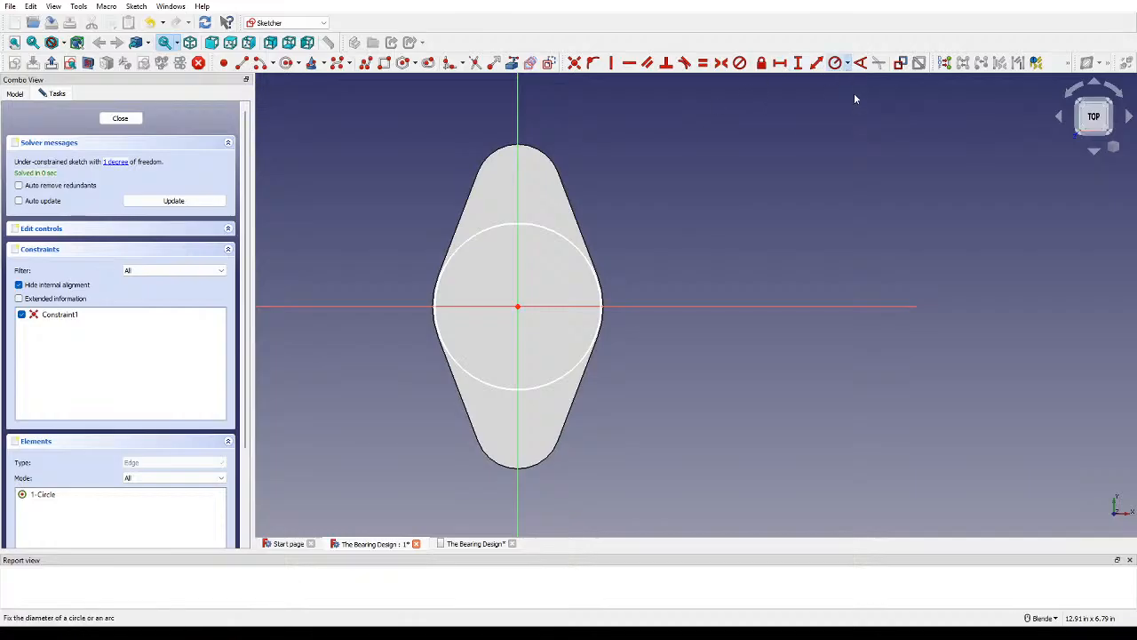
{"action": "left_click", "coordinate": [854, 94]}
{"action": "left_click", "coordinate": [588, 266]}
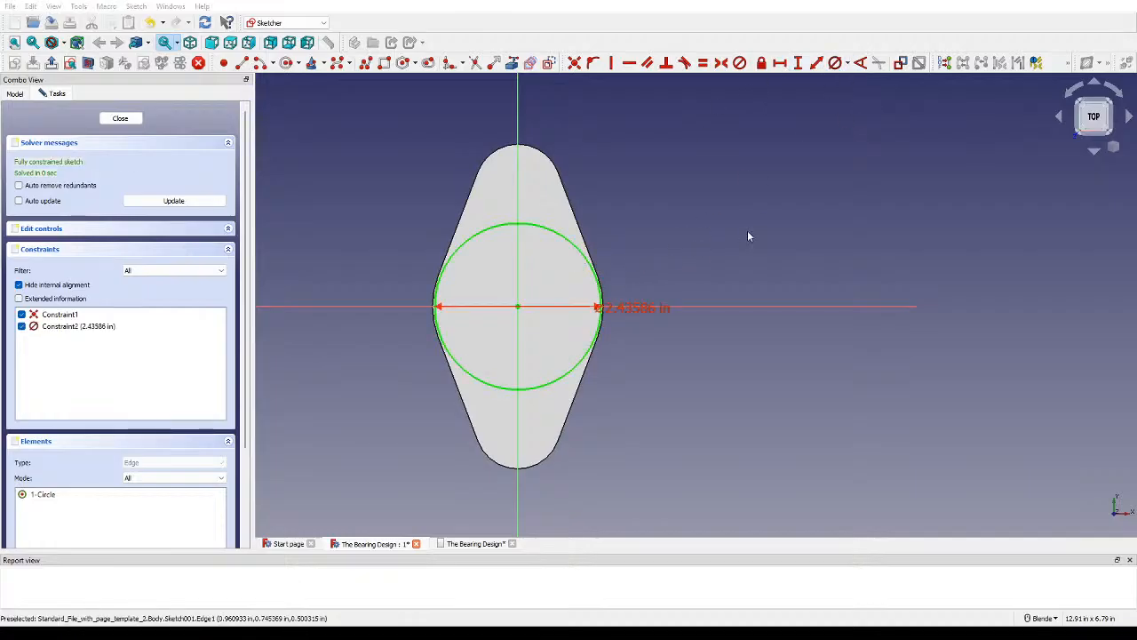
{"action": "type", "text": "2.5"}
{"action": "key", "text": "Return"}
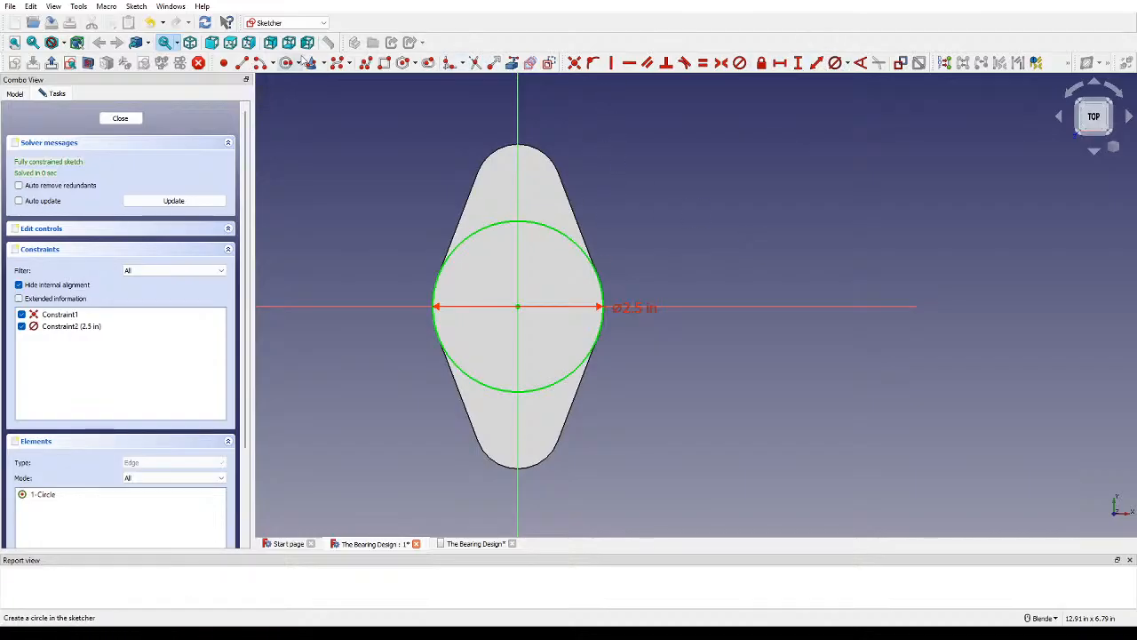
Step: Draw a concentric inner circle about 1.7 in in diameter, centred on the origin
{"action": "left_click", "coordinate": [288, 62]}
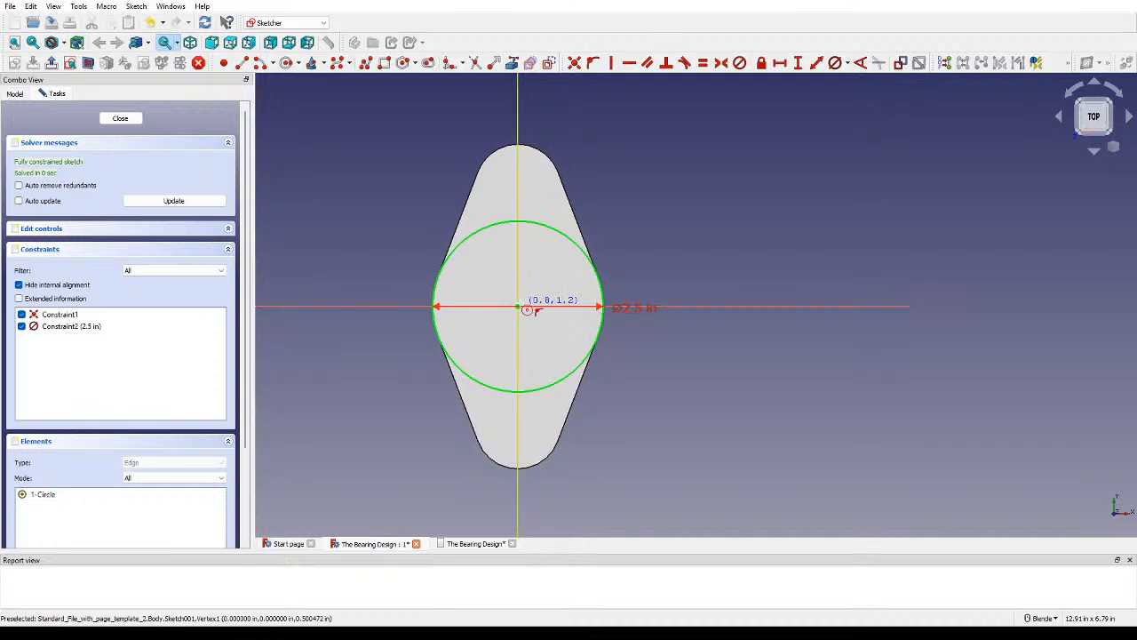
{"action": "key", "text": "Escape"}
{"action": "left_click", "coordinate": [287, 62]}
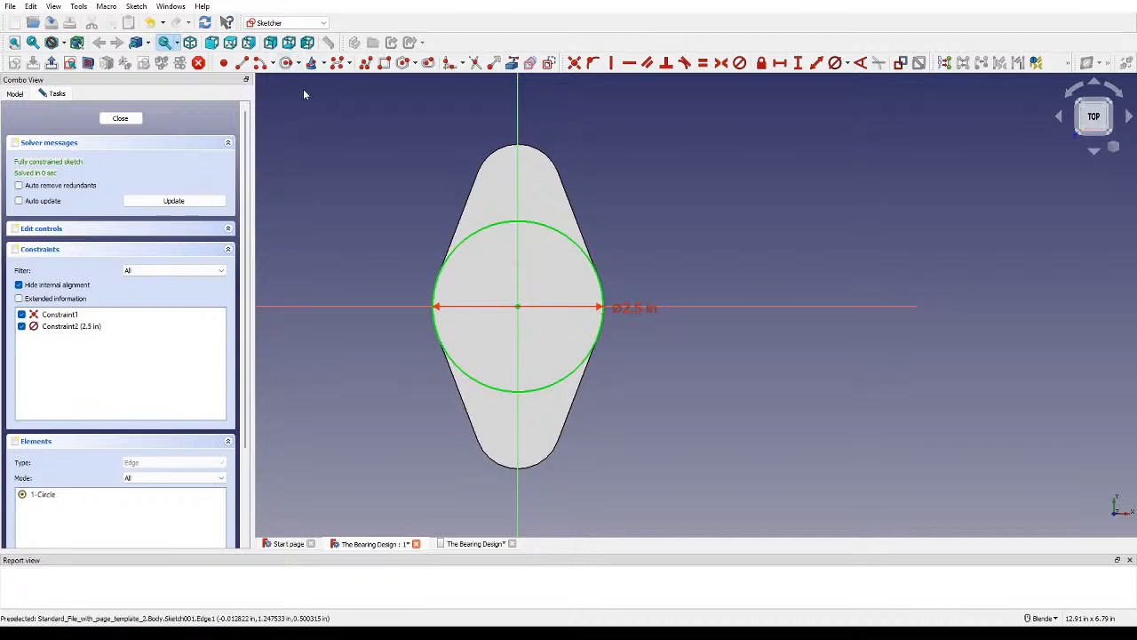
{"action": "left_click", "coordinate": [518, 309]}
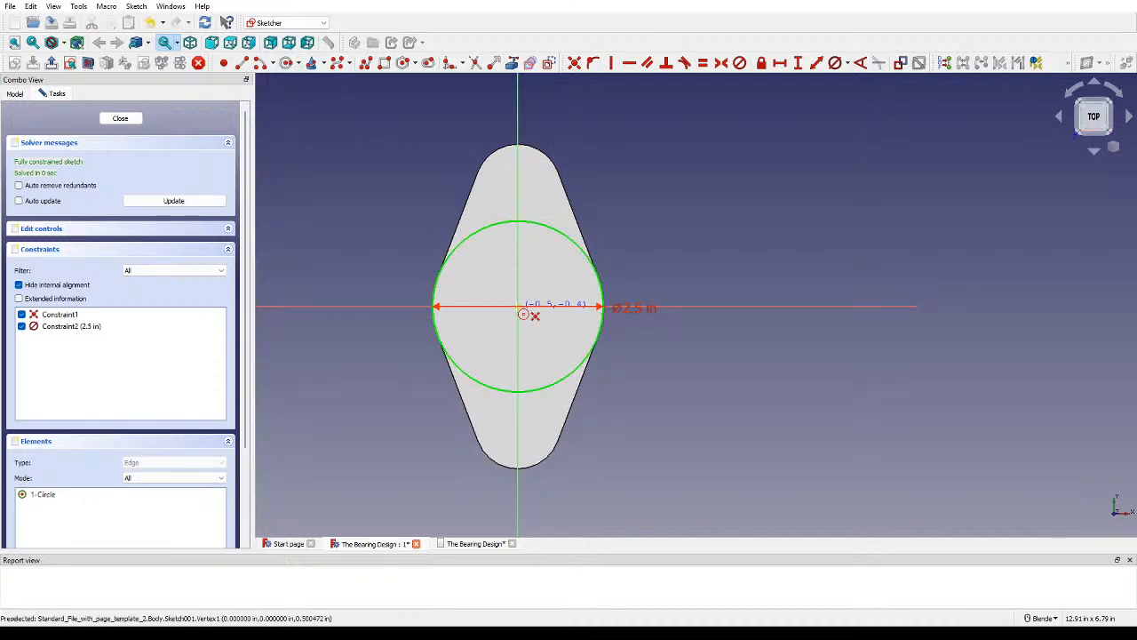
{"action": "left_click", "coordinate": [478, 267]}
Step: Constrain the inner circle's diameter to 1.5 in
{"action": "left_click", "coordinate": [835, 62]}
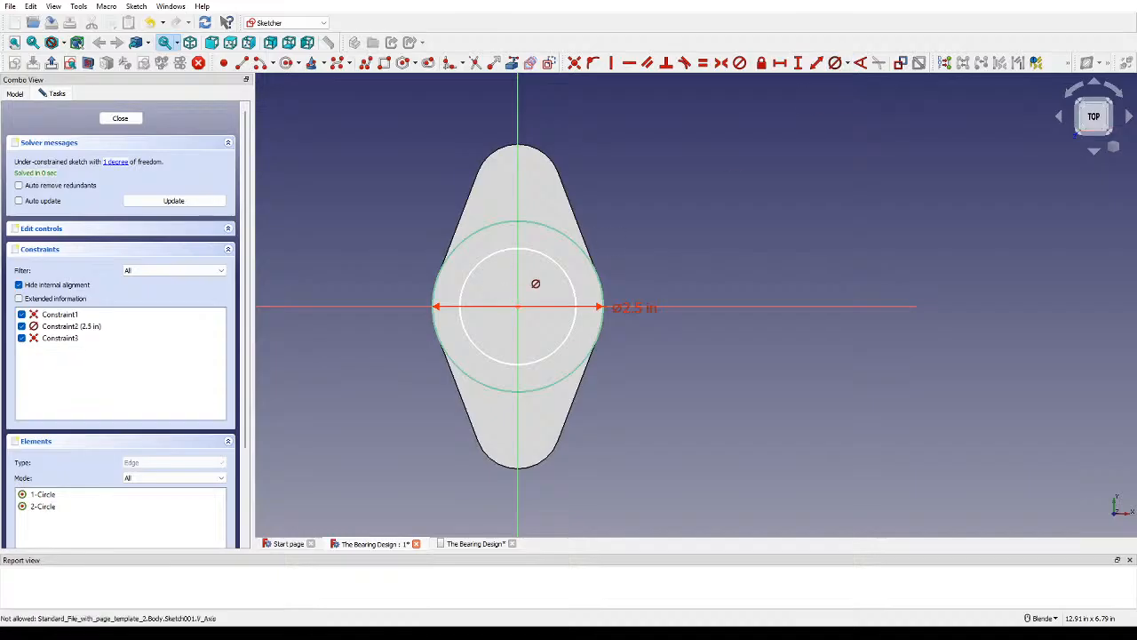
{"action": "left_click", "coordinate": [557, 263]}
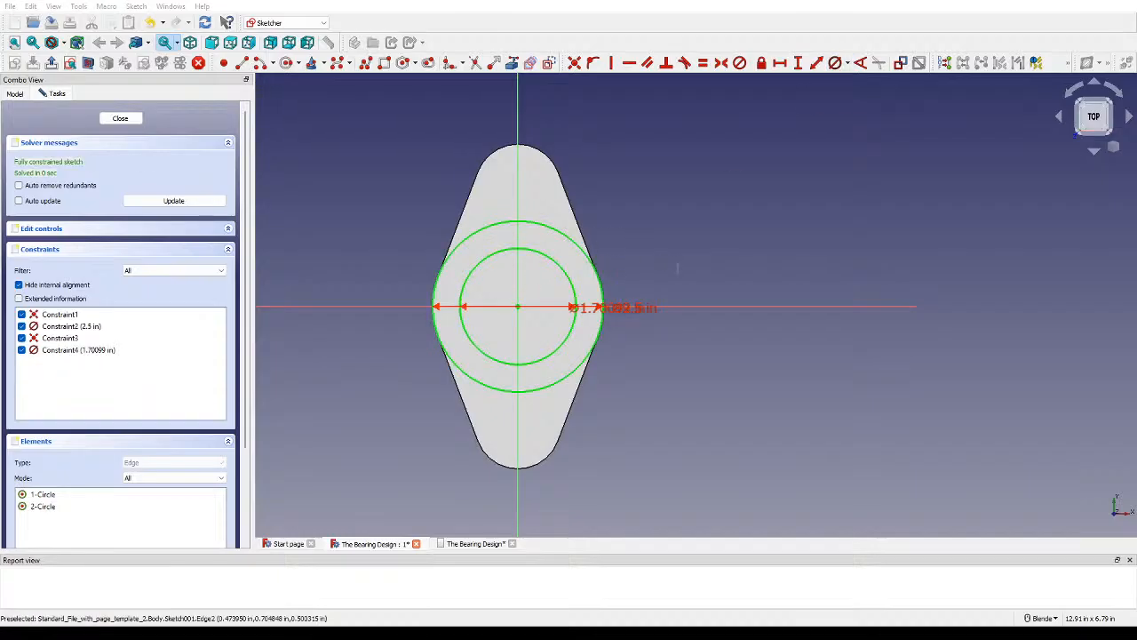
{"action": "type", "text": "1.5"}
{"action": "key", "text": "Return"}
{"action": "scroll", "coordinate": [591, 322], "scroll_direction": "up", "scroll_amount": 2}
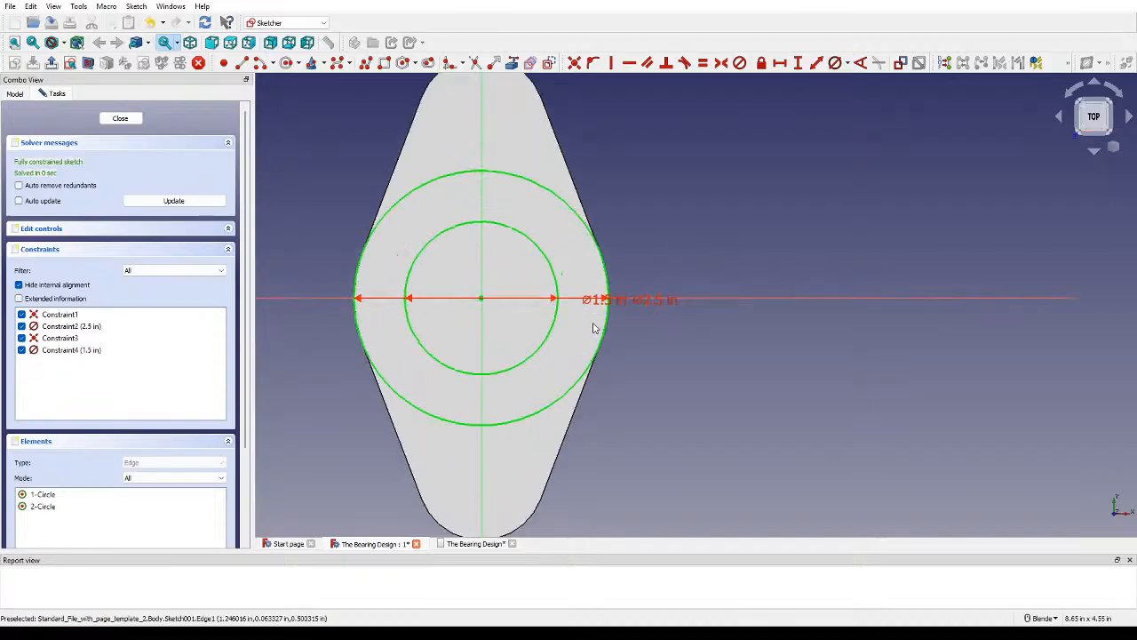
{"action": "scroll", "coordinate": [595, 328], "scroll_direction": "down", "scroll_amount": 2}
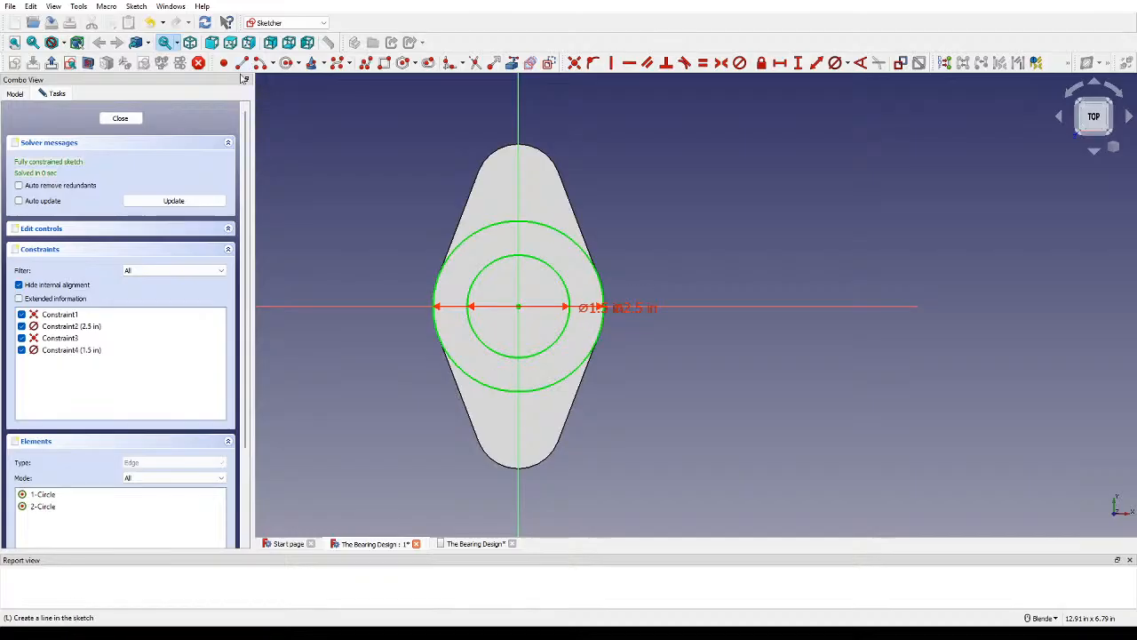
Step: Finish the two-circle sketch and pad the ring to a length of 1.5 in
{"action": "left_click", "coordinate": [122, 120]}
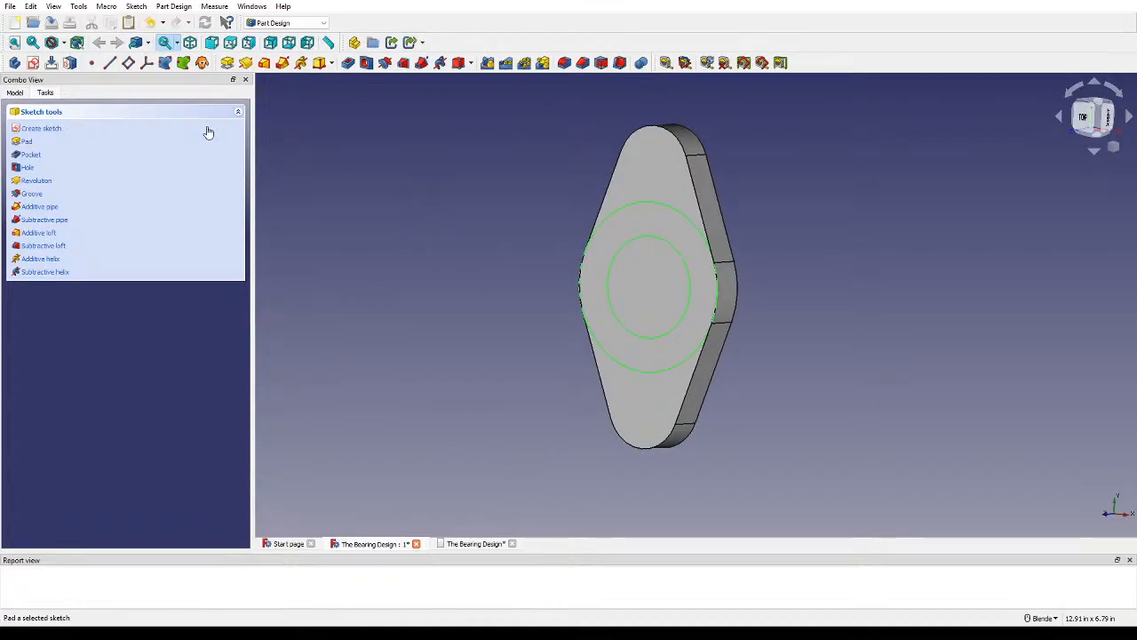
{"action": "left_click", "coordinate": [232, 64]}
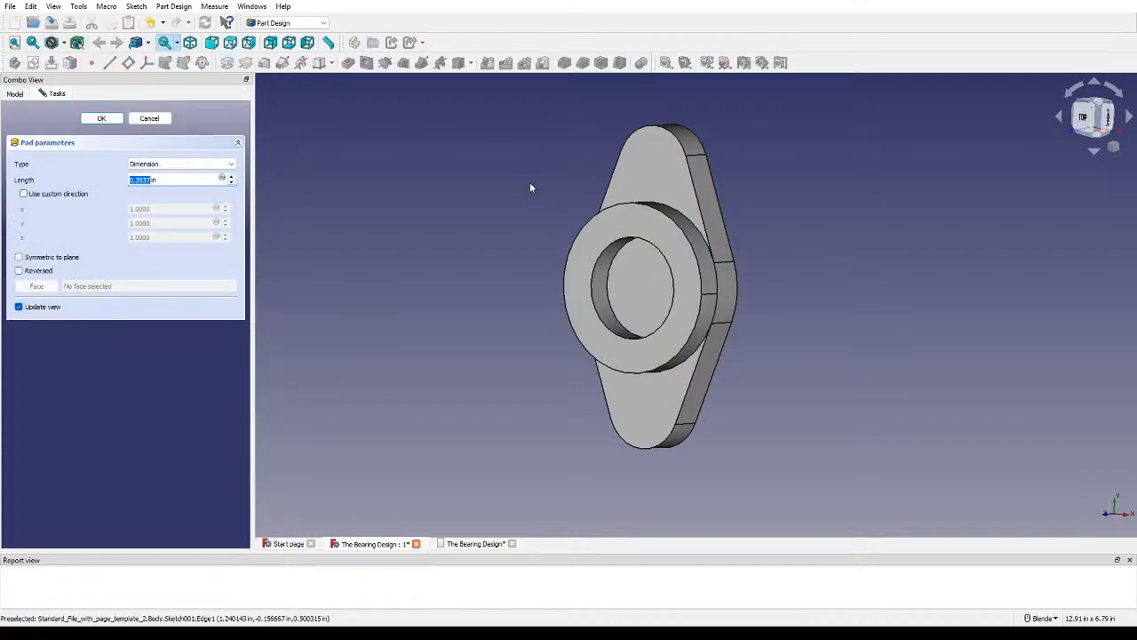
{"action": "type", "text": "1.5"}
{"action": "left_click", "coordinate": [100, 118]}
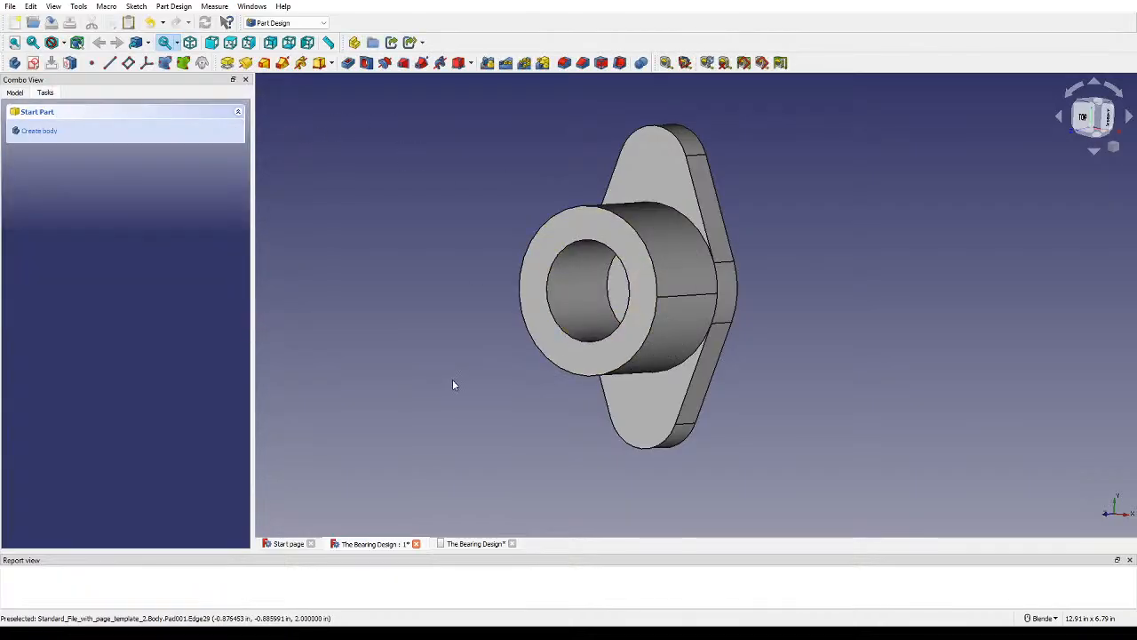
Step: Reopen the base plate's outline sketch and draw a circle about 1 in in diameter, centred on the origin
{"action": "middle_click_drag", "start_coordinate": [464, 376], "coordinate": [541, 373]}
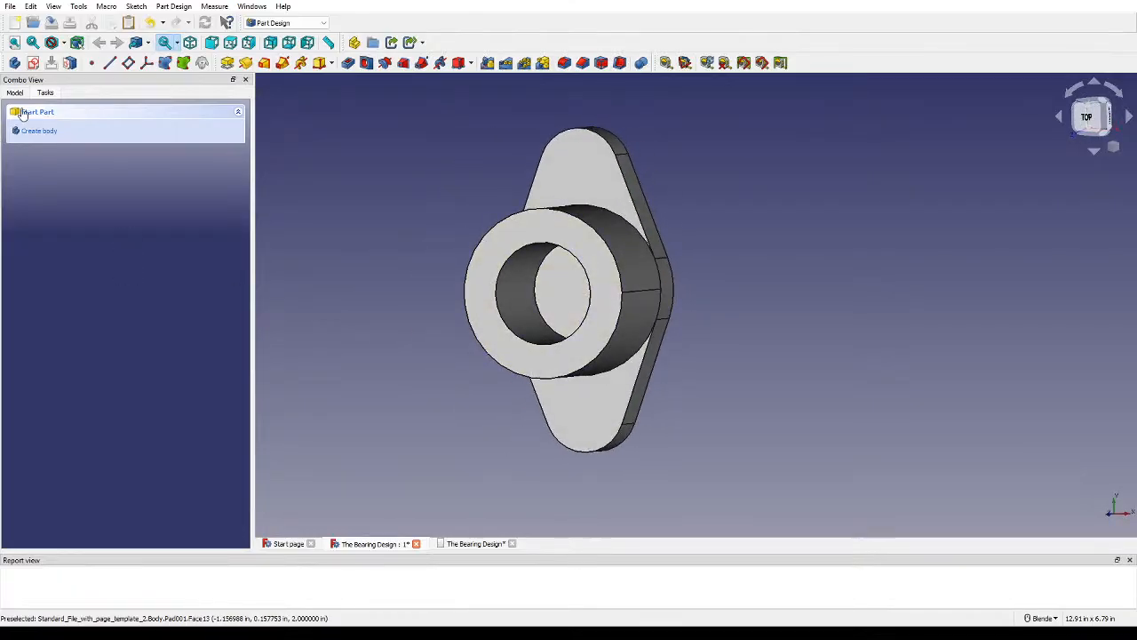
{"action": "left_click", "coordinate": [15, 92]}
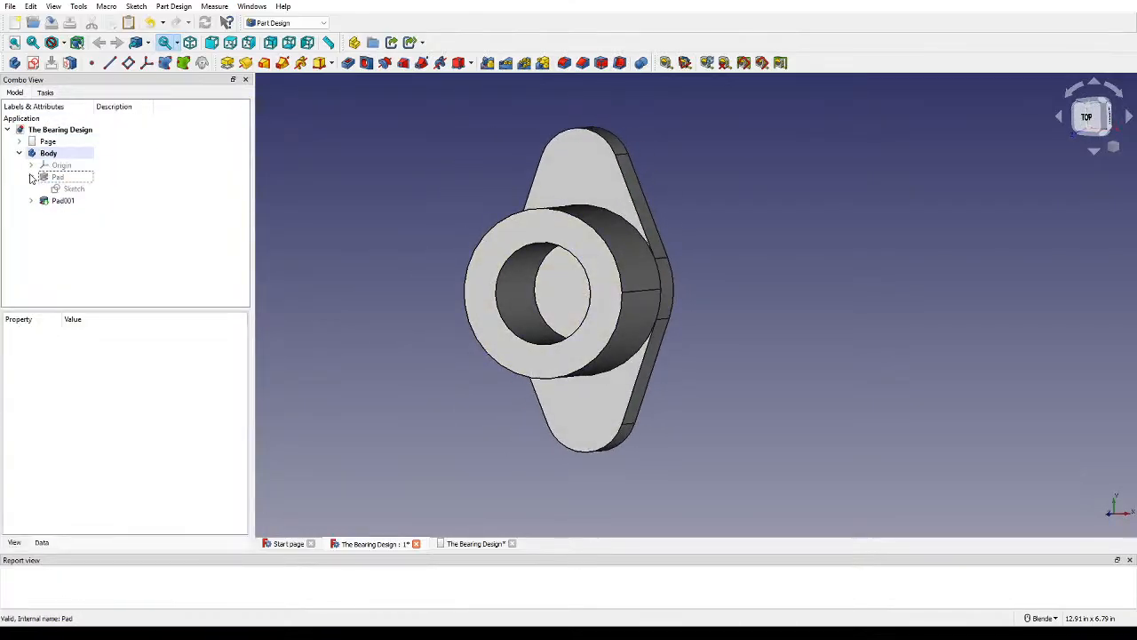
{"action": "double_click", "coordinate": [73, 188]}
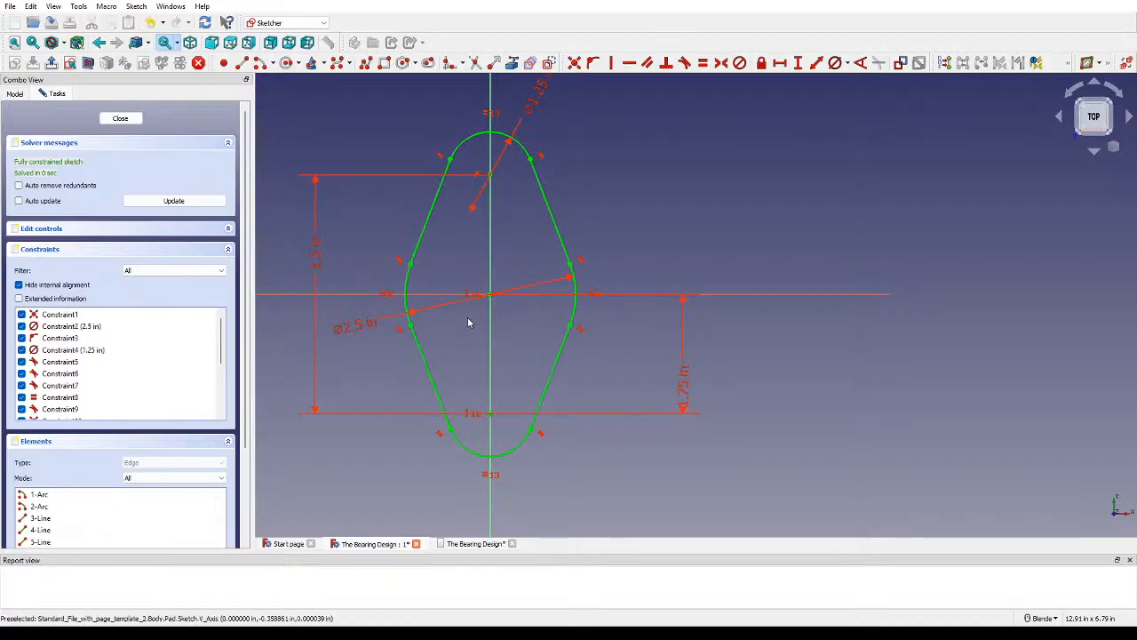
{"action": "scroll", "coordinate": [469, 323], "scroll_direction": "up", "scroll_amount": 1}
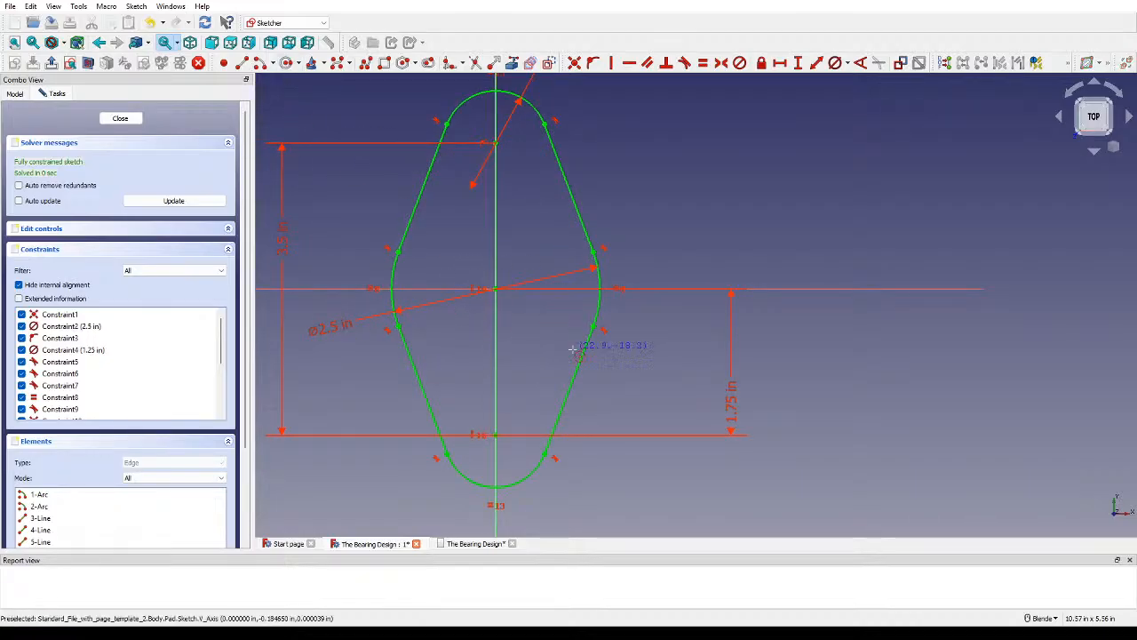
{"action": "left_click", "coordinate": [494, 289]}
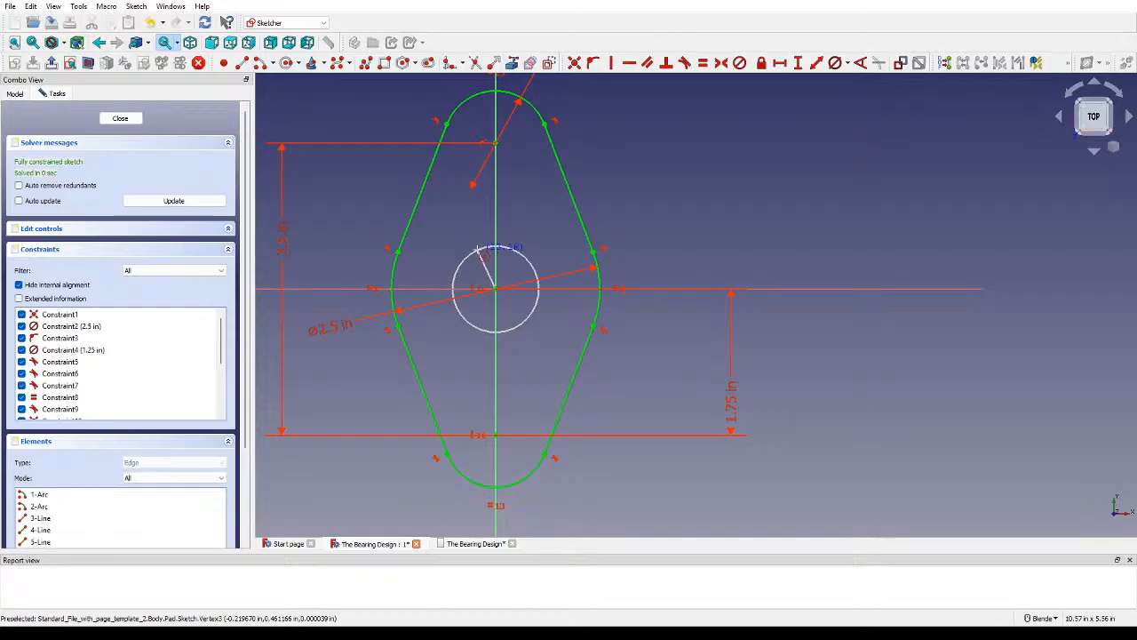
{"action": "left_click", "coordinate": [479, 251]}
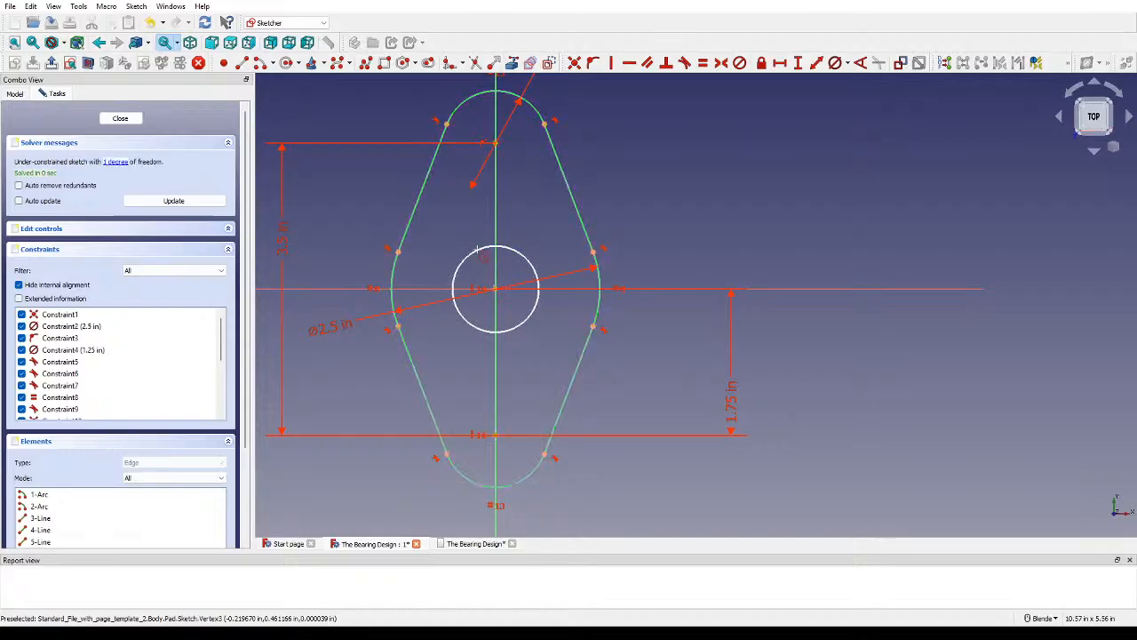
Step: Constrain the central circle's diameter to 1.5 in and finish the base plate sketch
{"action": "left_click", "coordinate": [834, 64]}
{"action": "left_click", "coordinate": [524, 258]}
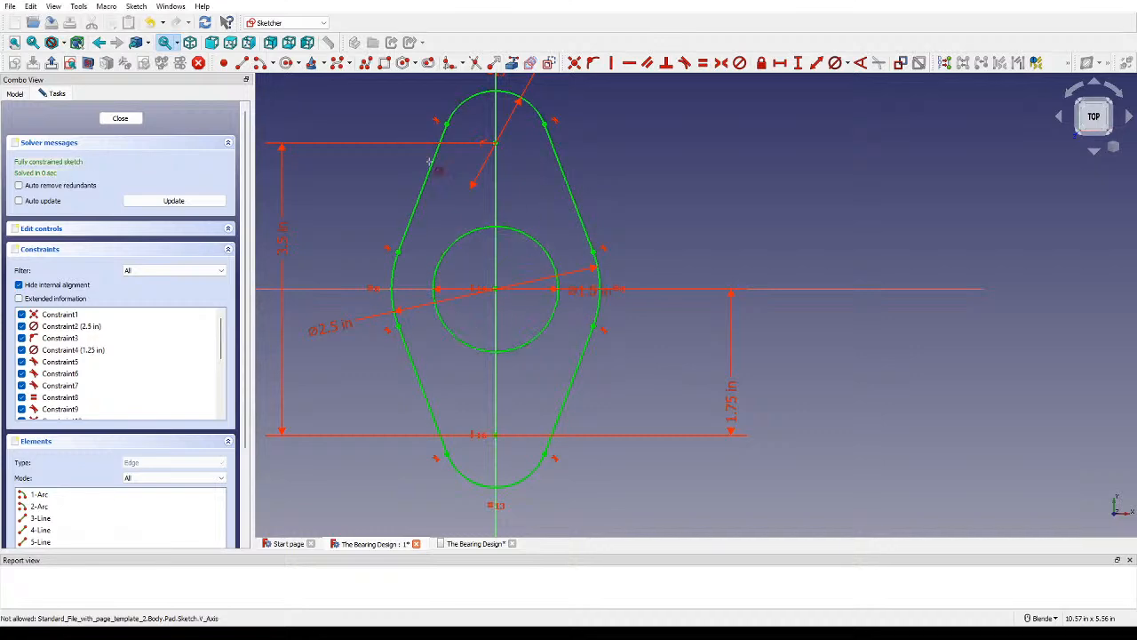
{"action": "left_click", "coordinate": [135, 120]}
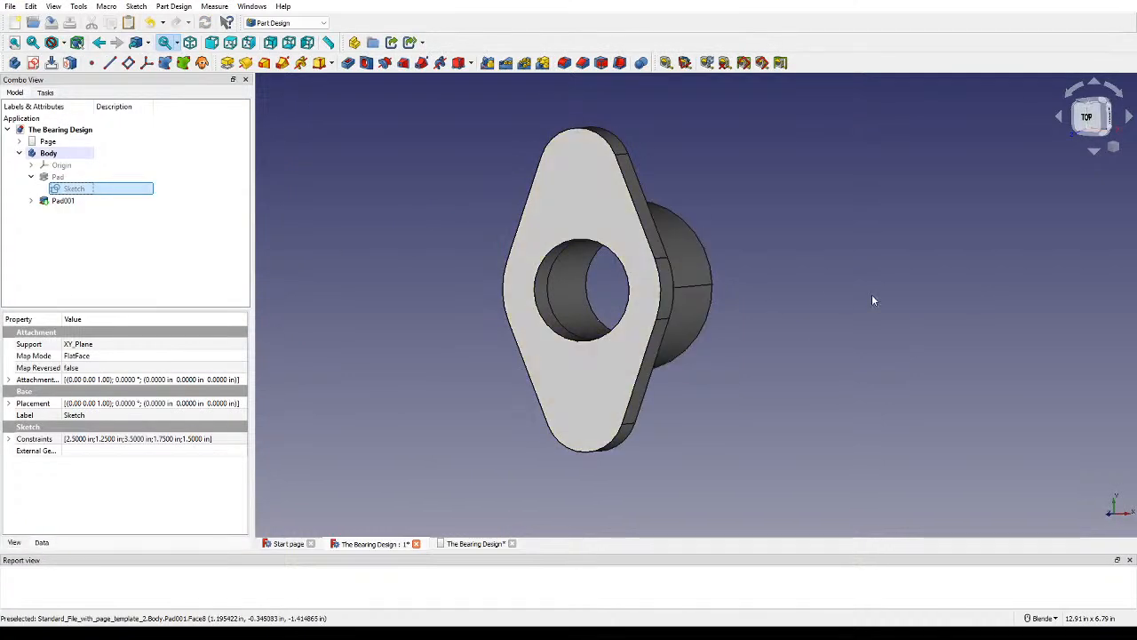
Step: Create a new sketch on the annular end face of the boss
{"action": "middle_click_drag", "start_coordinate": [873, 299], "coordinate": [692, 305]}
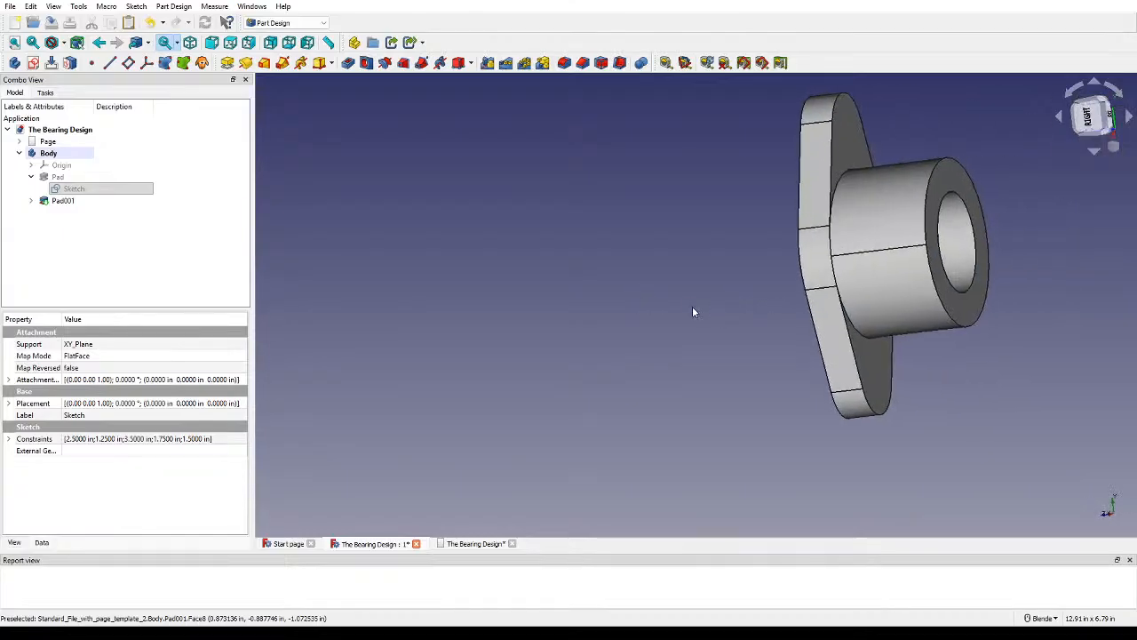
{"action": "left_click", "coordinate": [70, 202]}
{"action": "middle_click_drag", "start_coordinate": [566, 261], "coordinate": [430, 318]}
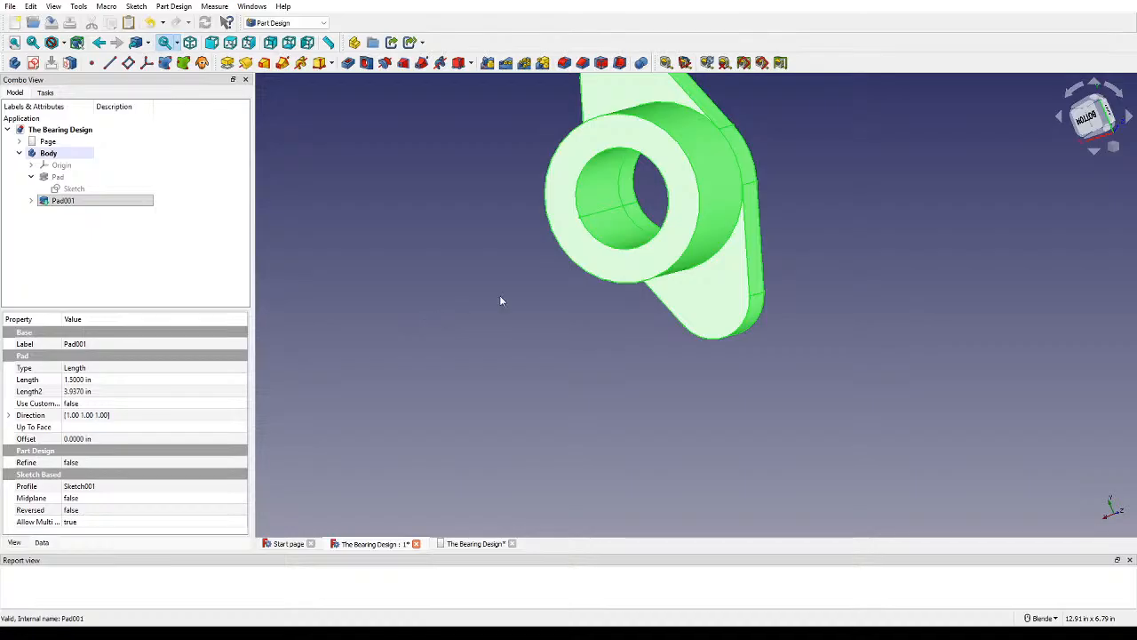
{"action": "left_click", "coordinate": [501, 299]}
{"action": "middle_click_drag", "start_coordinate": [508, 295], "coordinate": [529, 333]}
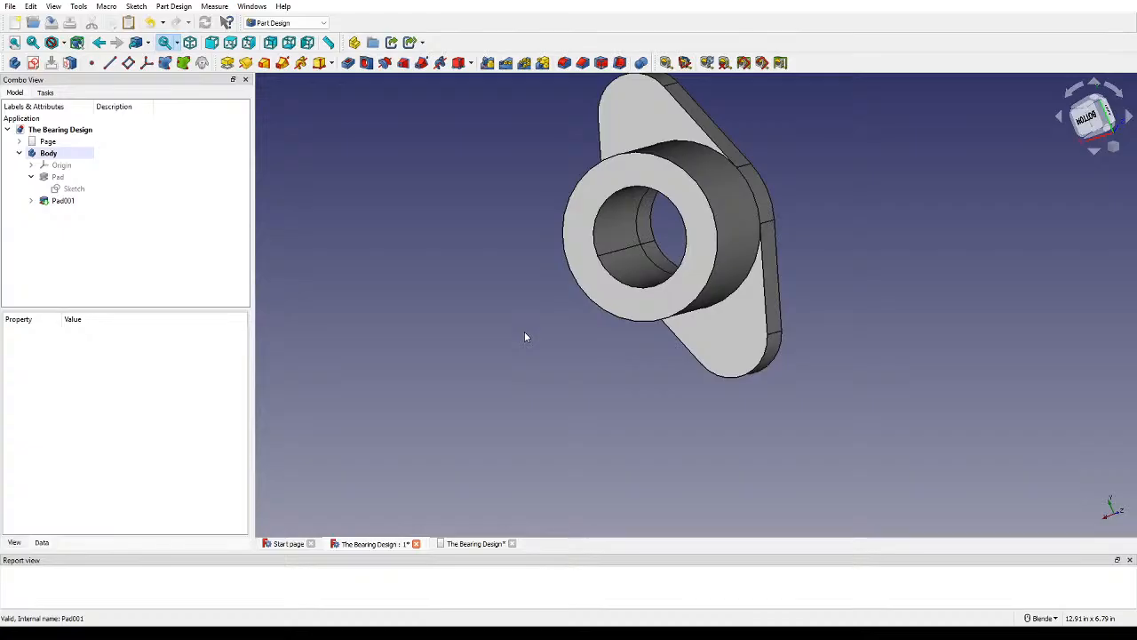
{"action": "left_click", "coordinate": [584, 187]}
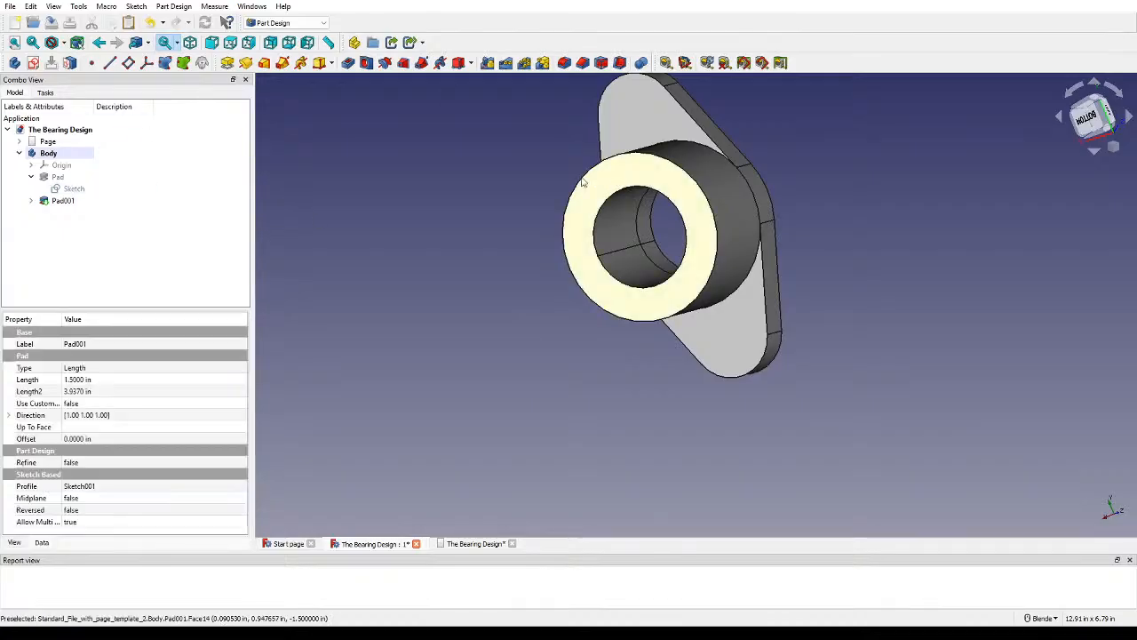
{"action": "left_click", "coordinate": [33, 63]}
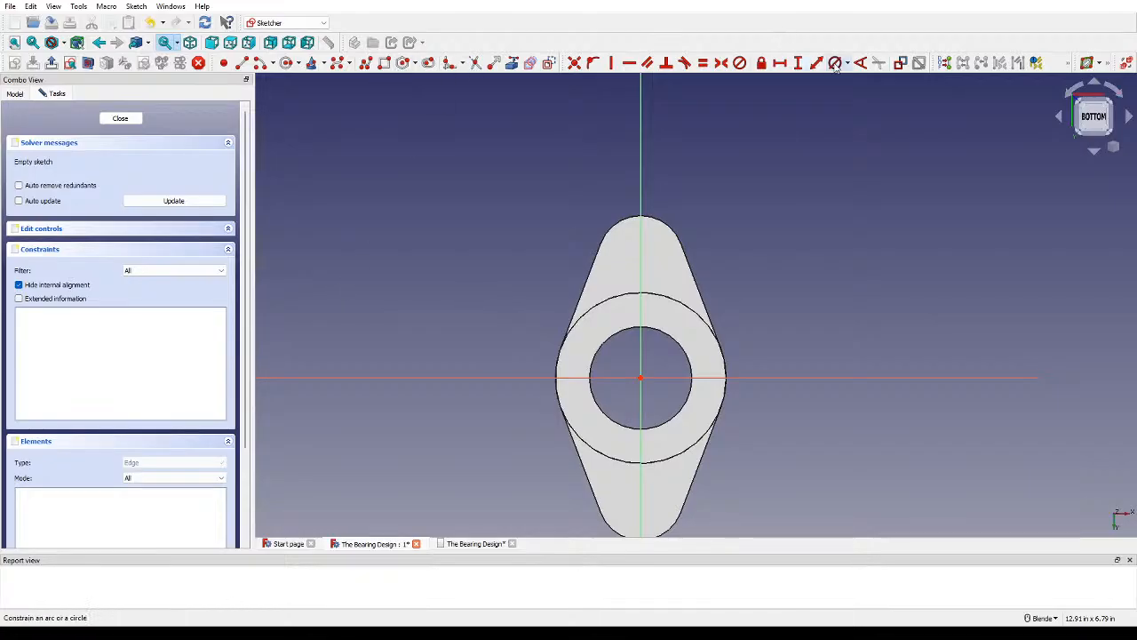
Step: Draw a circle over the bore, centred on the origin, and constrain its diameter to 1.5 in
{"action": "left_click", "coordinate": [287, 65]}
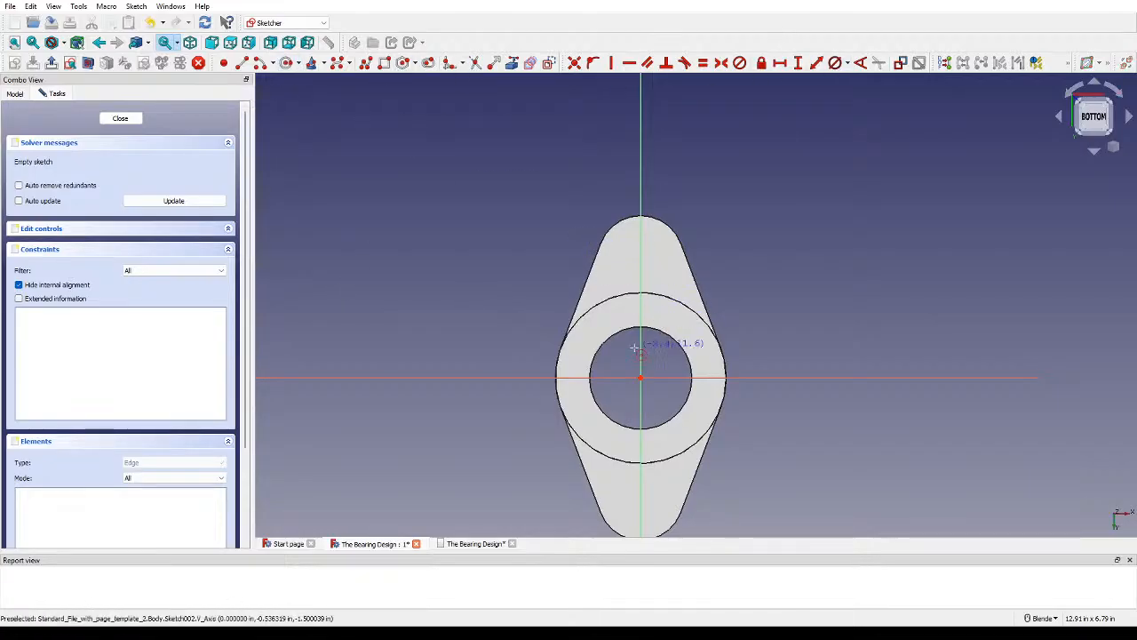
{"action": "left_click", "coordinate": [640, 379]}
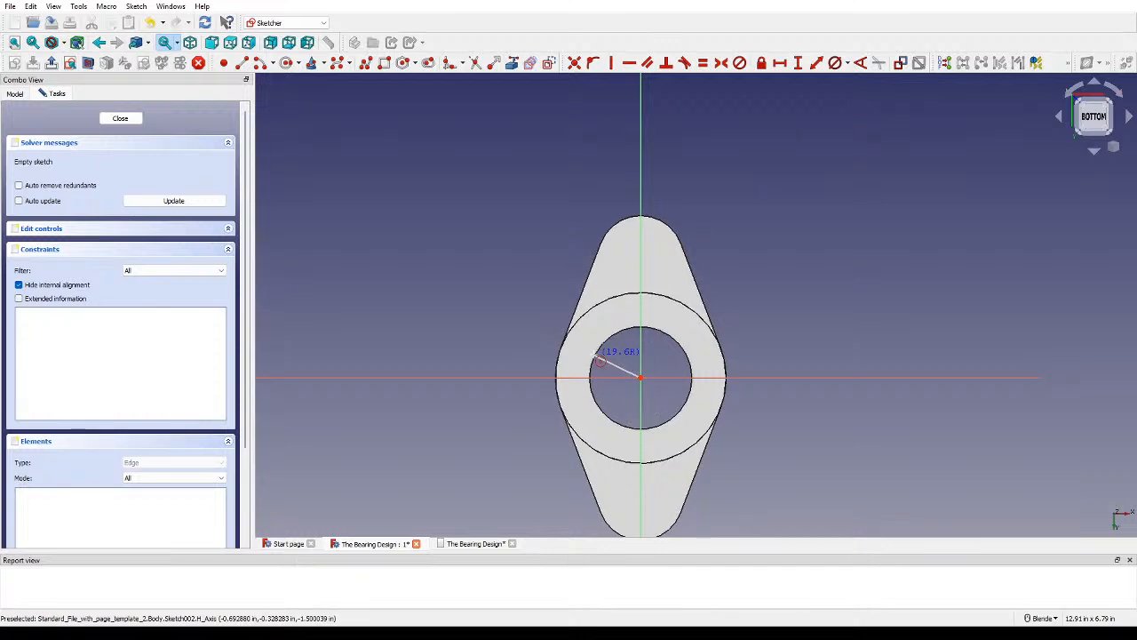
{"action": "left_click", "coordinate": [597, 359]}
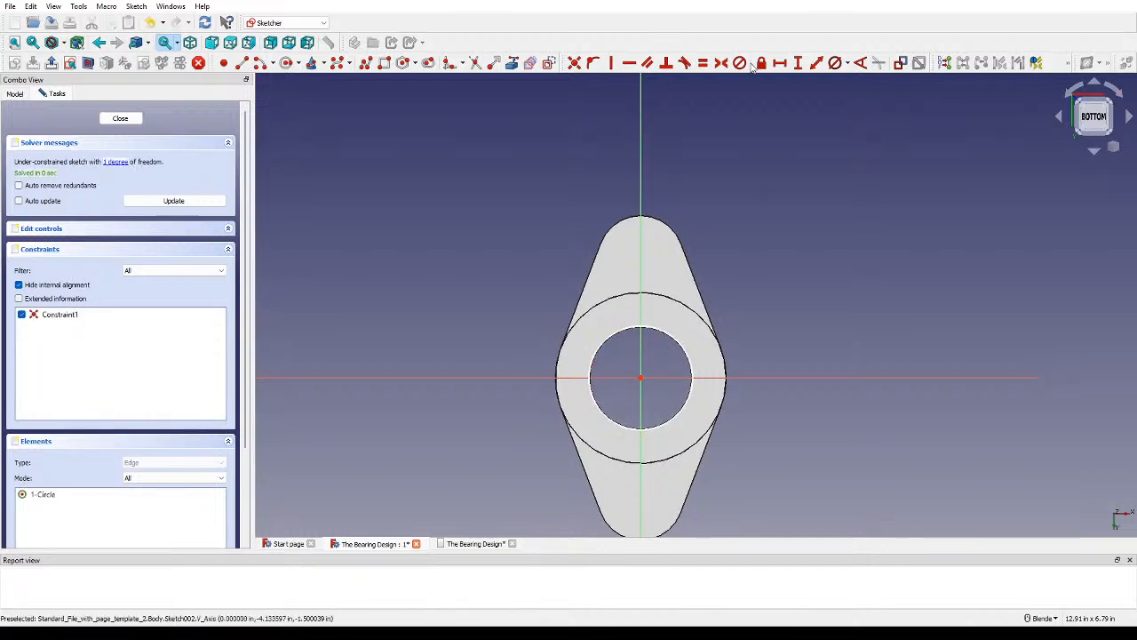
{"action": "left_click", "coordinate": [835, 62]}
{"action": "left_click", "coordinate": [680, 342]}
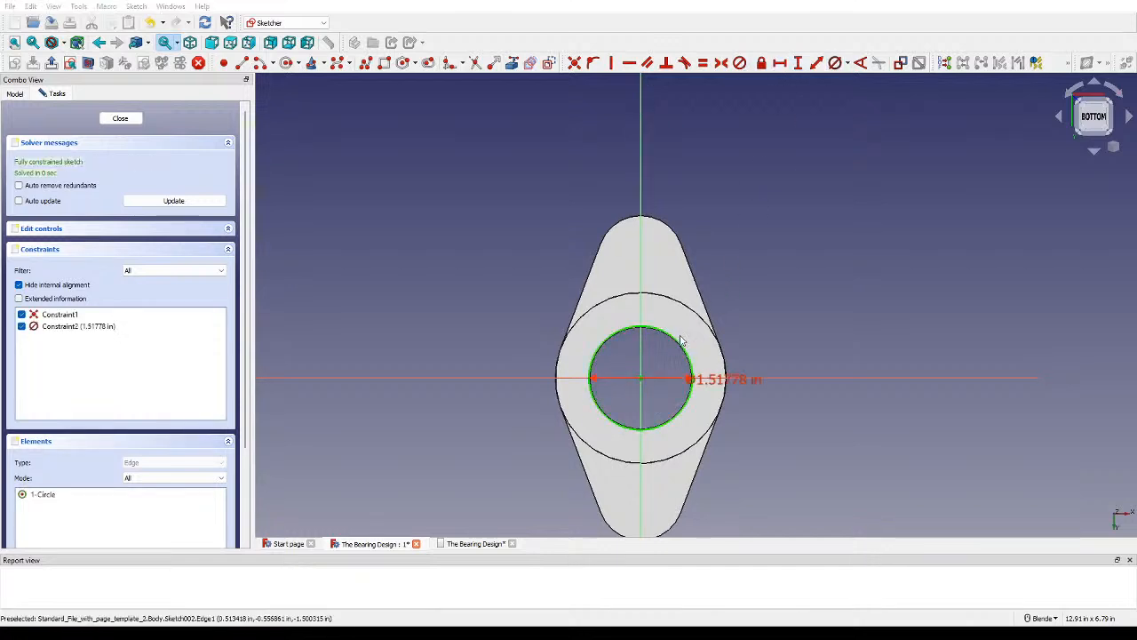
{"action": "type", "text": "1.5"}
{"action": "key", "text": "Return"}
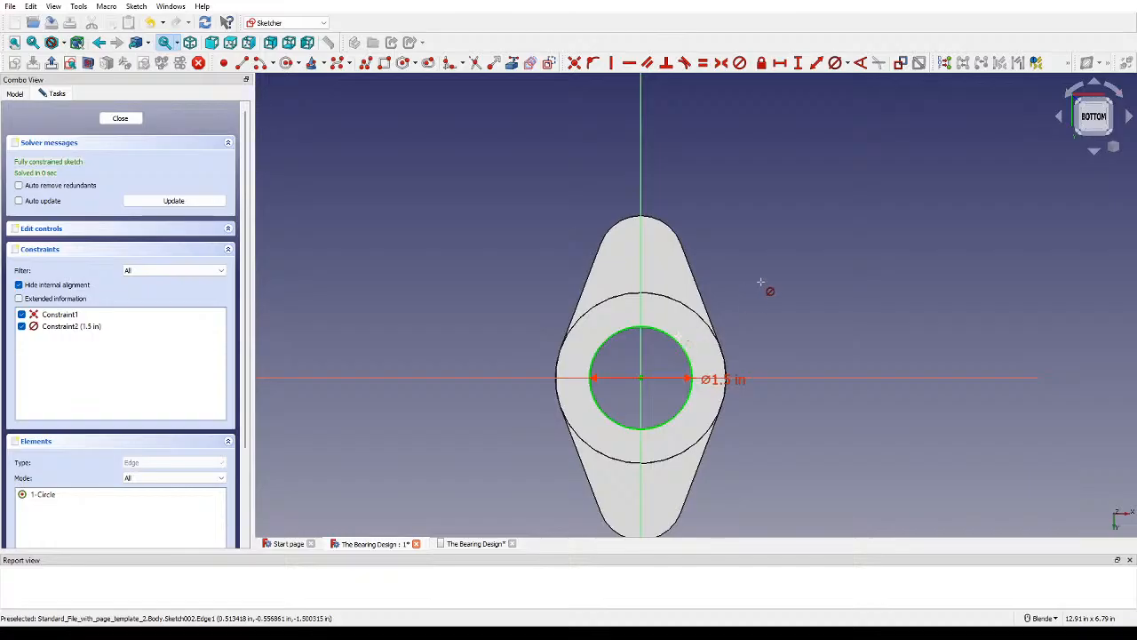
Step: Draw a second, concentric circle about 2.03 in in diameter between the bore and the boss's outer edge
{"action": "left_click", "coordinate": [286, 63]}
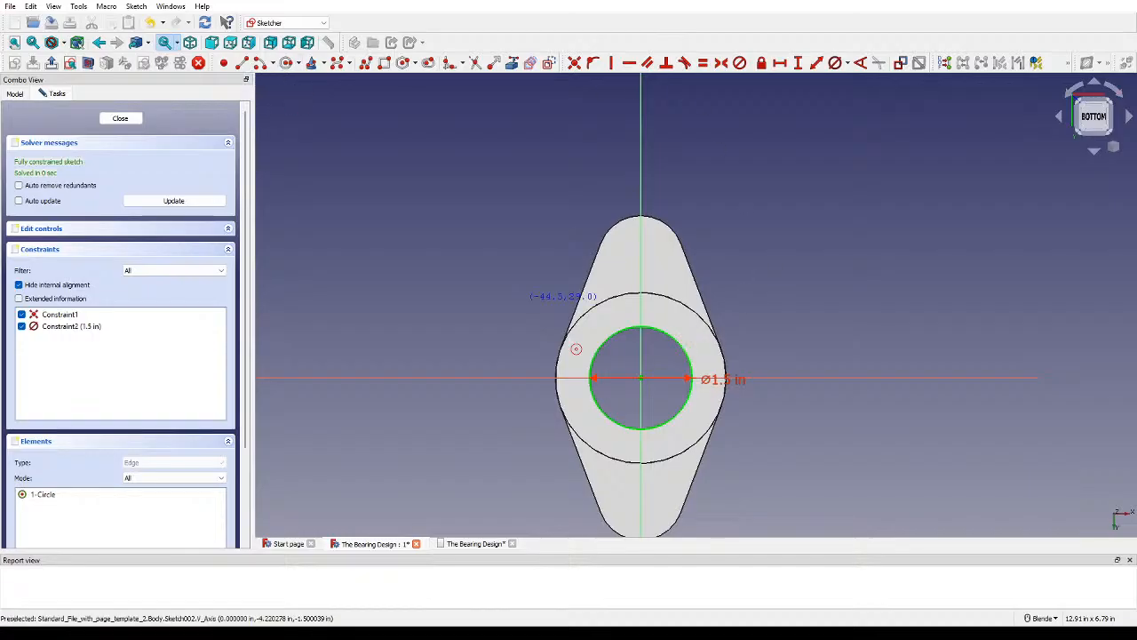
{"action": "left_click", "coordinate": [641, 378]}
{"action": "left_click", "coordinate": [591, 328]}
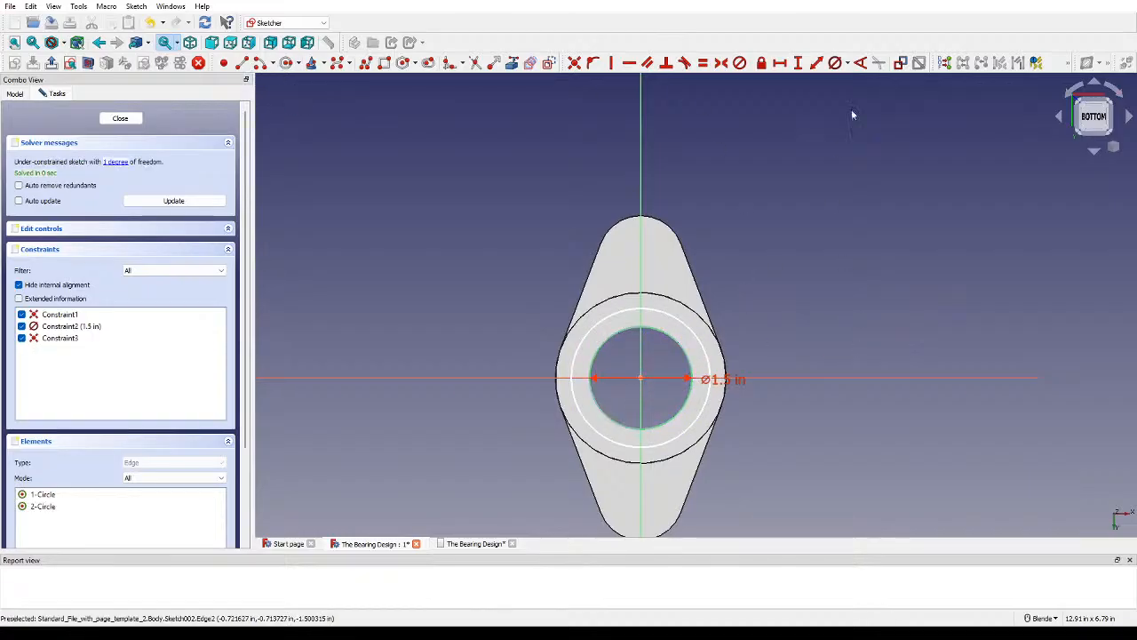
Step: Constrain the outer circle's diameter to 2 in, spread the two diameter labels apart, and finish the sketch
{"action": "left_click", "coordinate": [631, 309]}
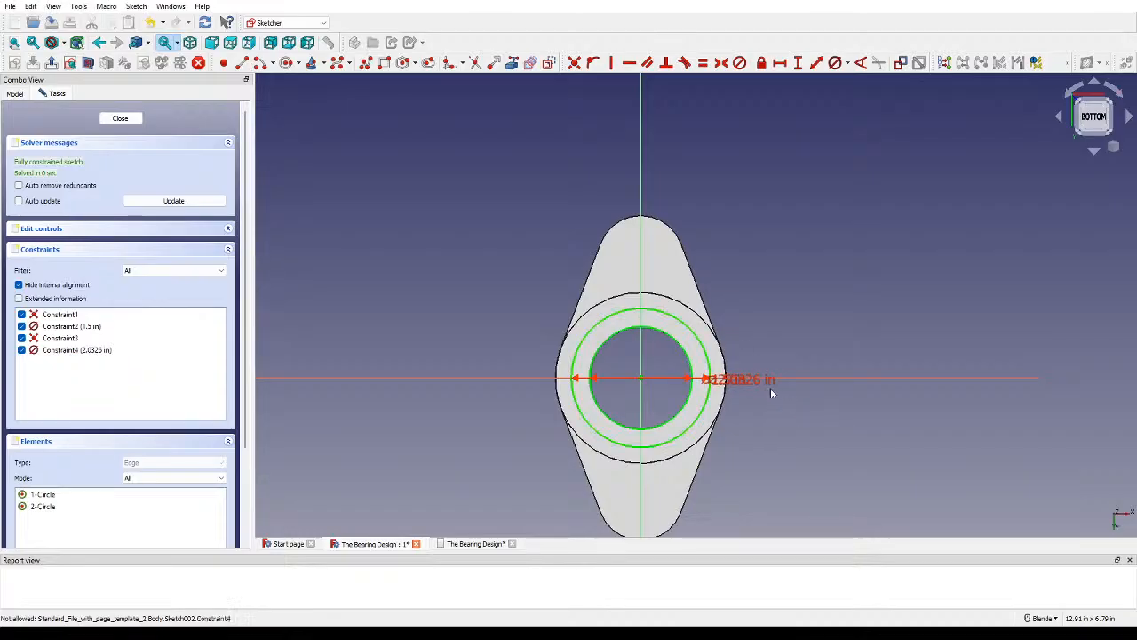
{"action": "left_click_drag", "start_coordinate": [762, 382], "coordinate": [769, 335]}
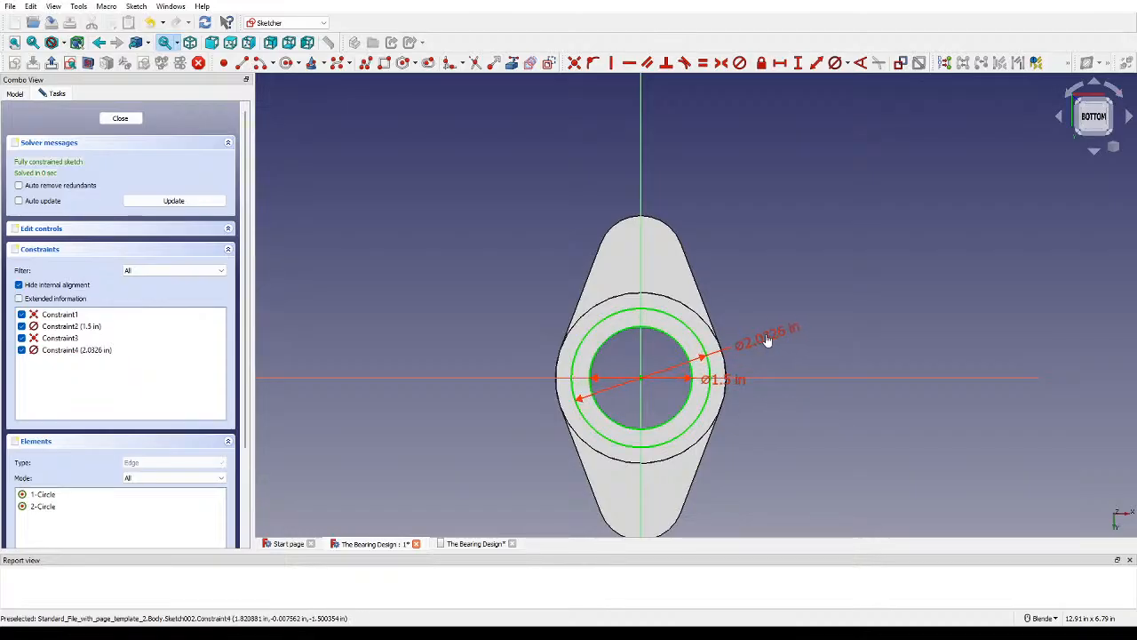
{"action": "left_click_drag", "start_coordinate": [735, 380], "coordinate": [757, 425]}
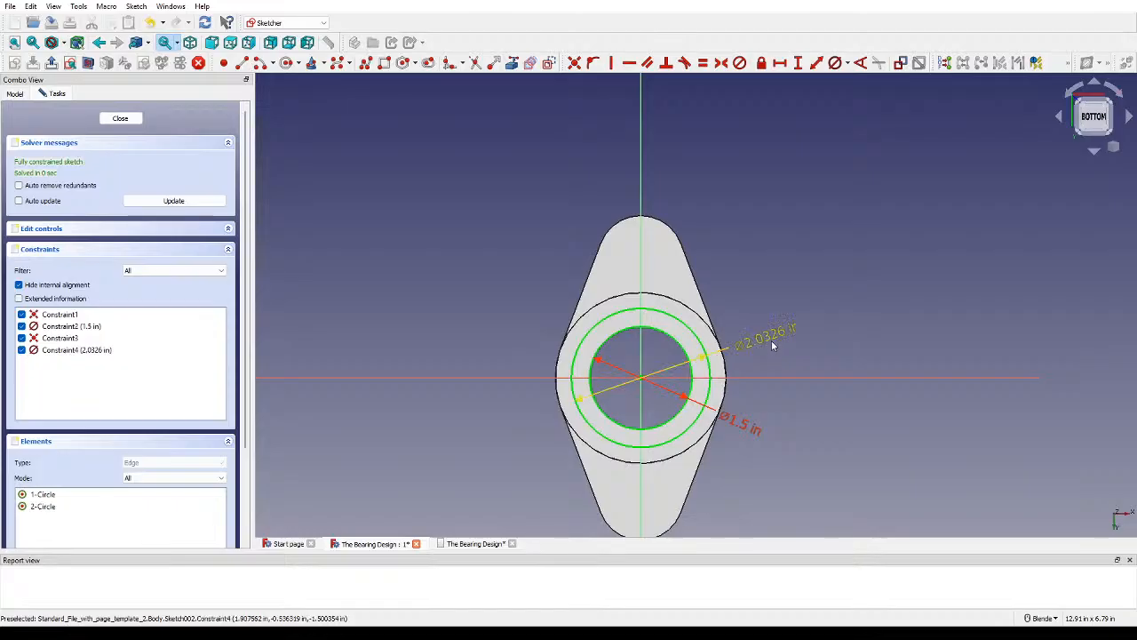
{"action": "left_click", "coordinate": [770, 341]}
{"action": "double_click", "coordinate": [768, 343]}
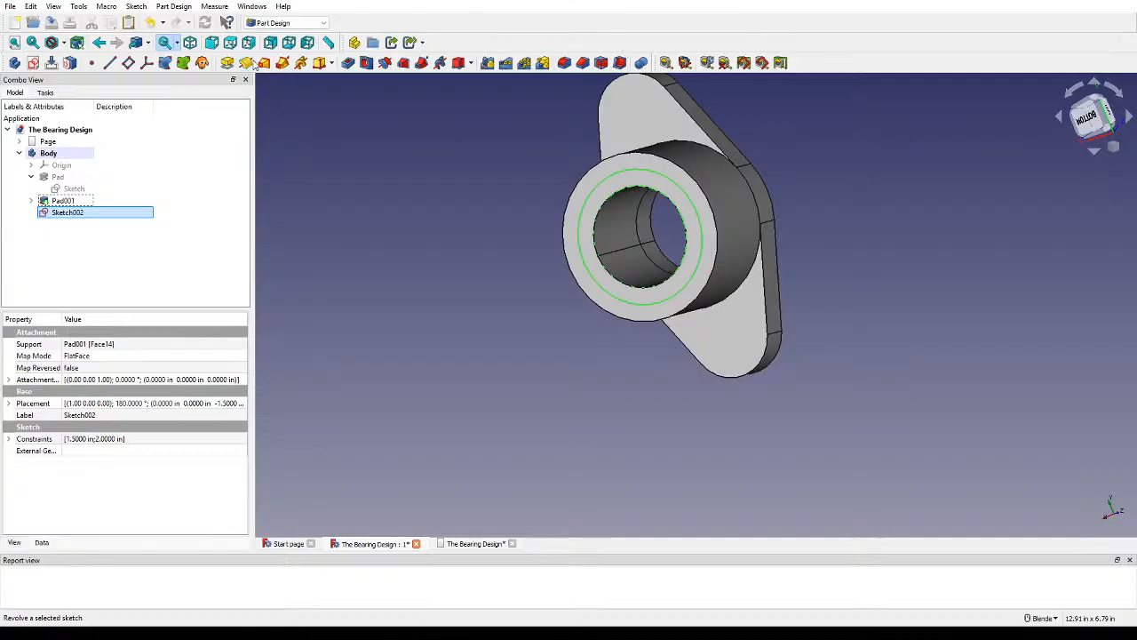
Step: Pocket the ring between the two circles into the boss's end face with the default 0.1969 in length
{"action": "left_click", "coordinate": [348, 62]}
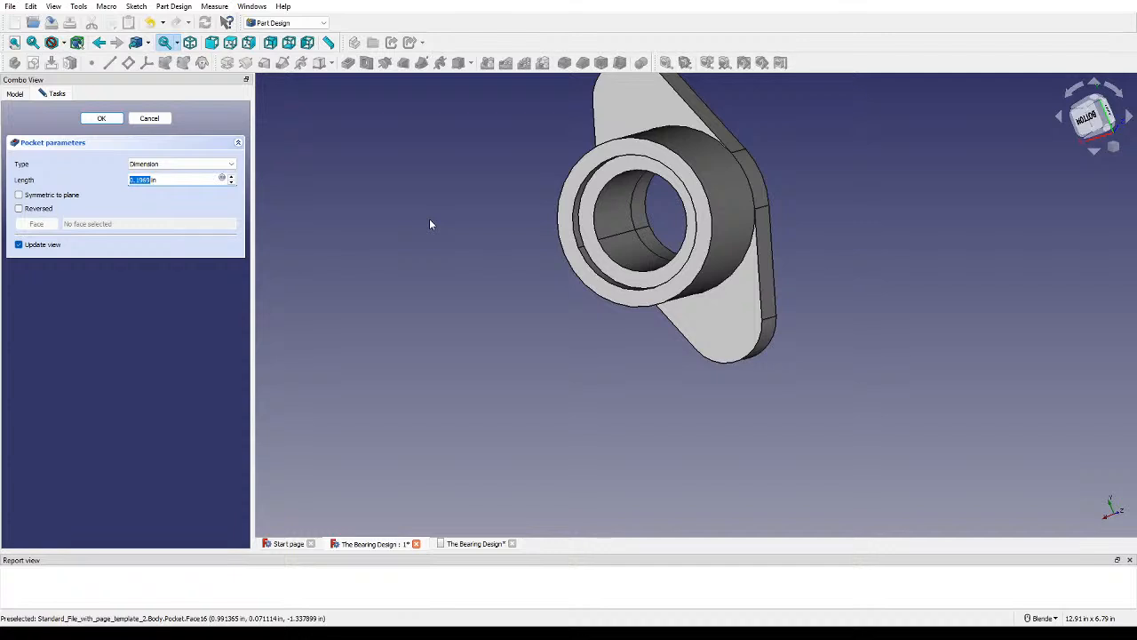
{"action": "key", "text": "Return"}
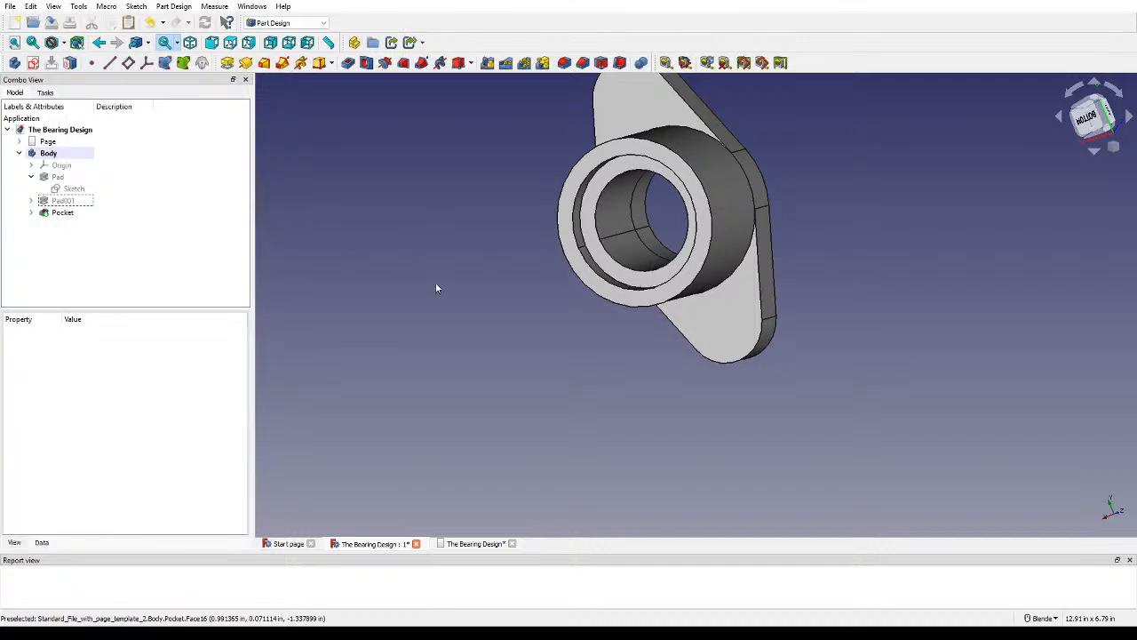
{"action": "middle_click_drag", "start_coordinate": [475, 268], "coordinate": [578, 321]}
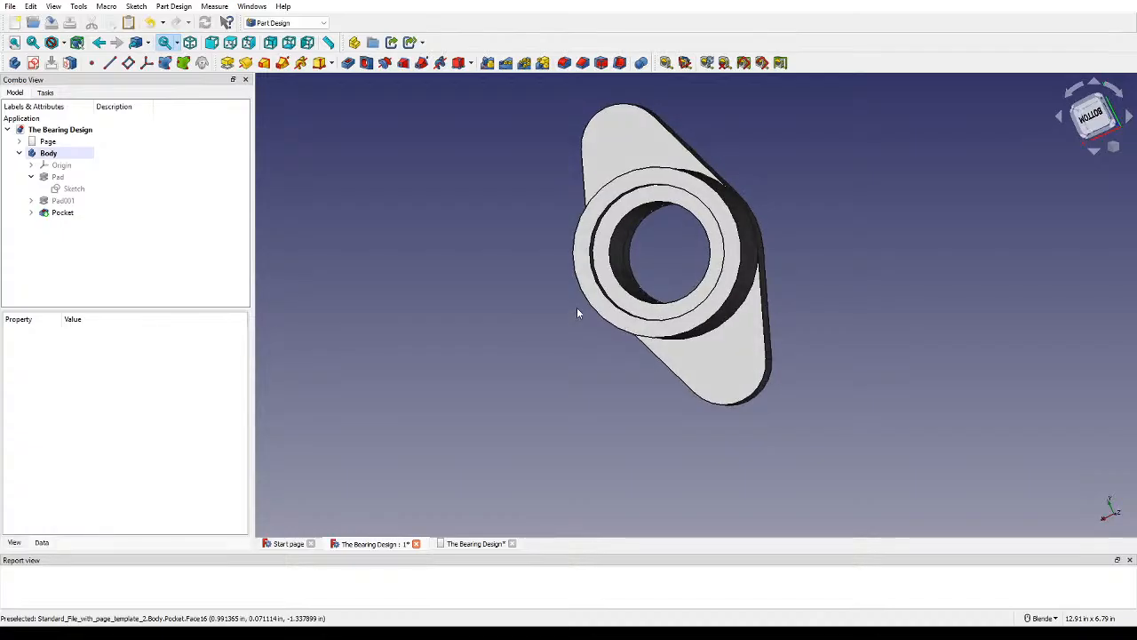
Step: Reopen the base plate's outline sketch and draw a circle about 0.3 in in diameter at the upper end arc's centre
{"action": "double_click", "coordinate": [70, 190]}
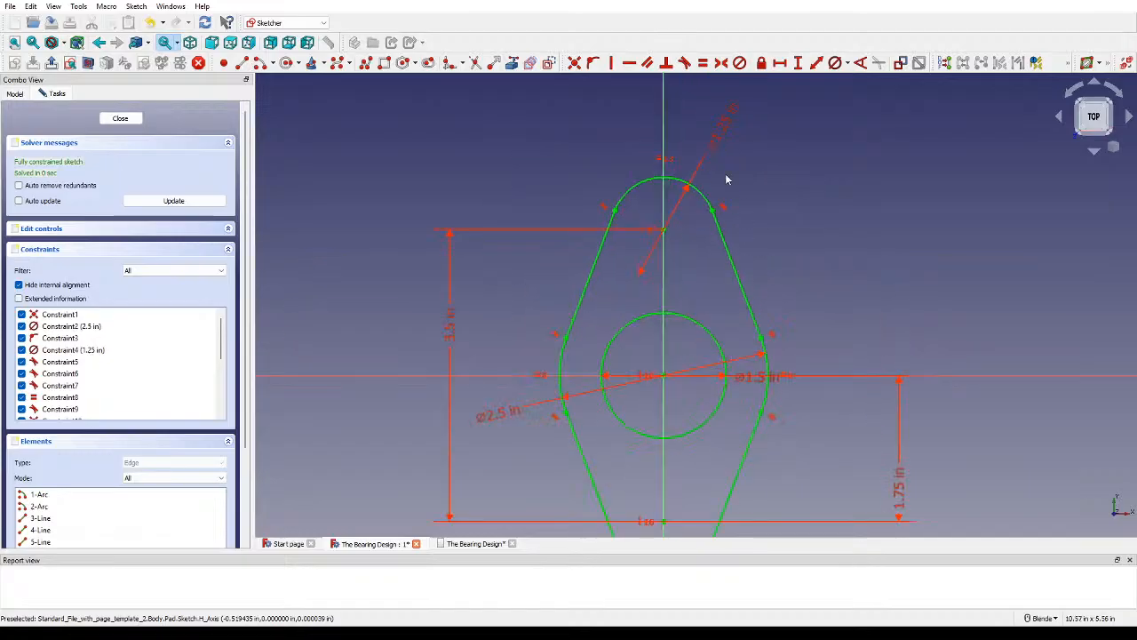
{"action": "left_click", "coordinate": [285, 65]}
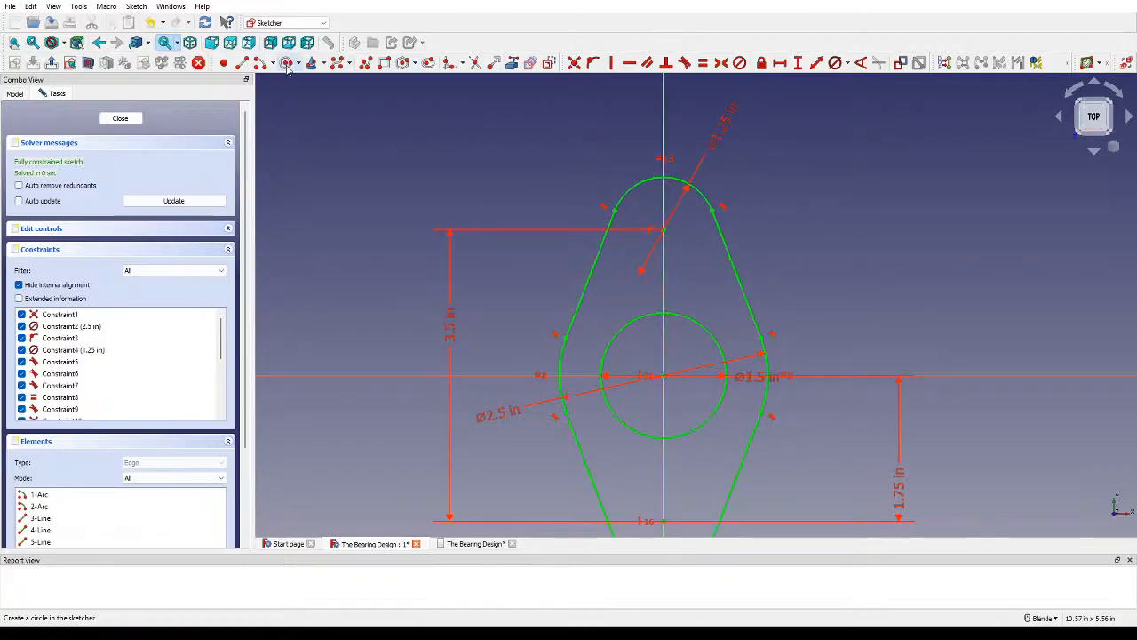
{"action": "scroll", "coordinate": [682, 281], "scroll_direction": "up", "scroll_amount": 3}
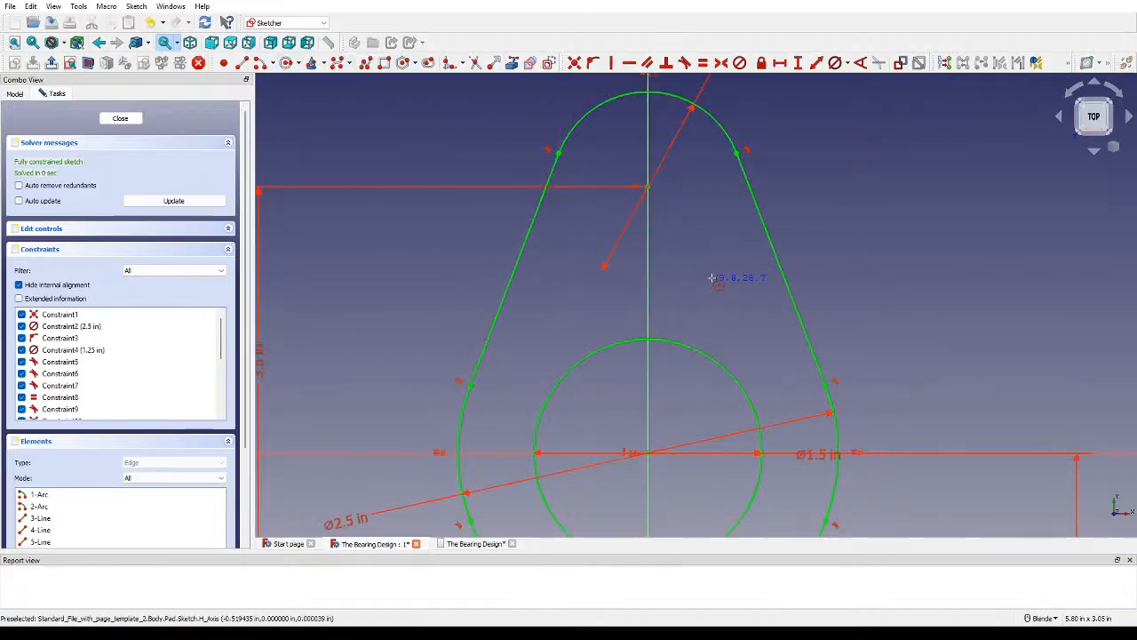
{"action": "left_click", "coordinate": [647, 187]}
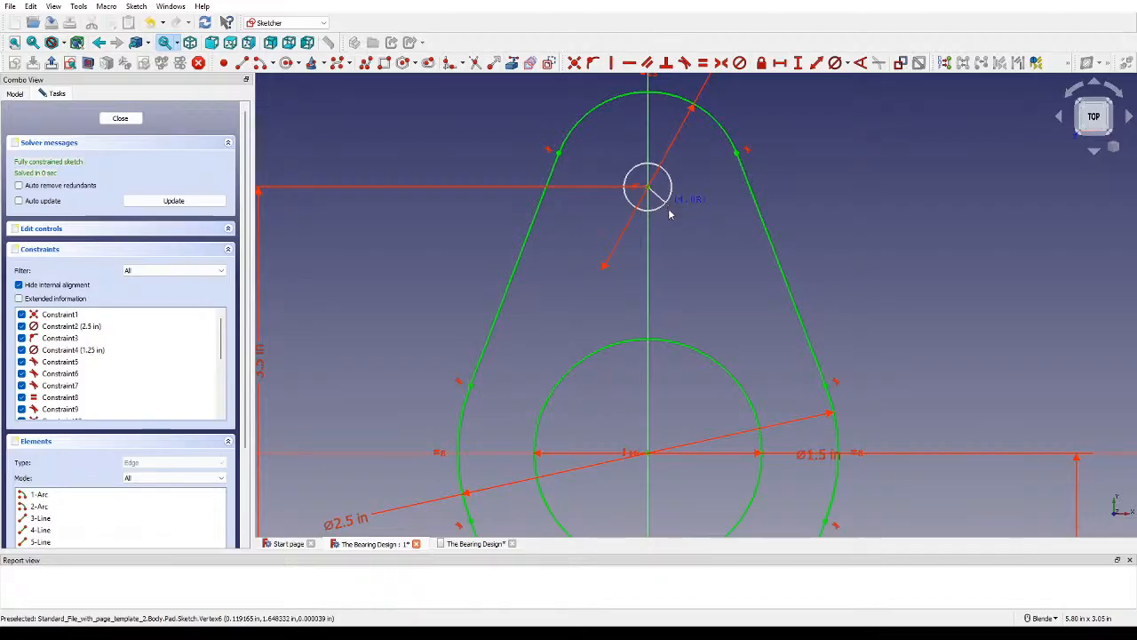
{"action": "left_click", "coordinate": [668, 207]}
Step: Draw a second hole circle about 0.4 in in diameter at the lower end arc's centre
{"action": "scroll", "coordinate": [684, 248], "scroll_direction": "down", "scroll_amount": 4}
{"action": "middle_click_drag", "start_coordinate": [679, 463], "coordinate": [664, 352], "text": "shift"}
{"action": "left_click", "coordinate": [655, 350]}
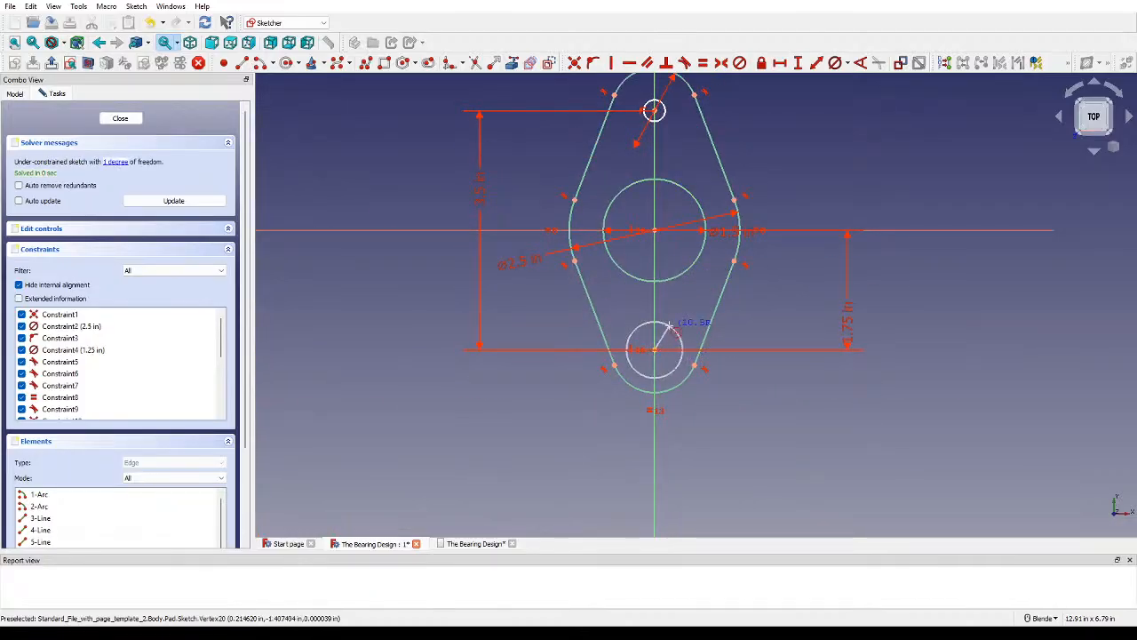
{"action": "left_click", "coordinate": [663, 341]}
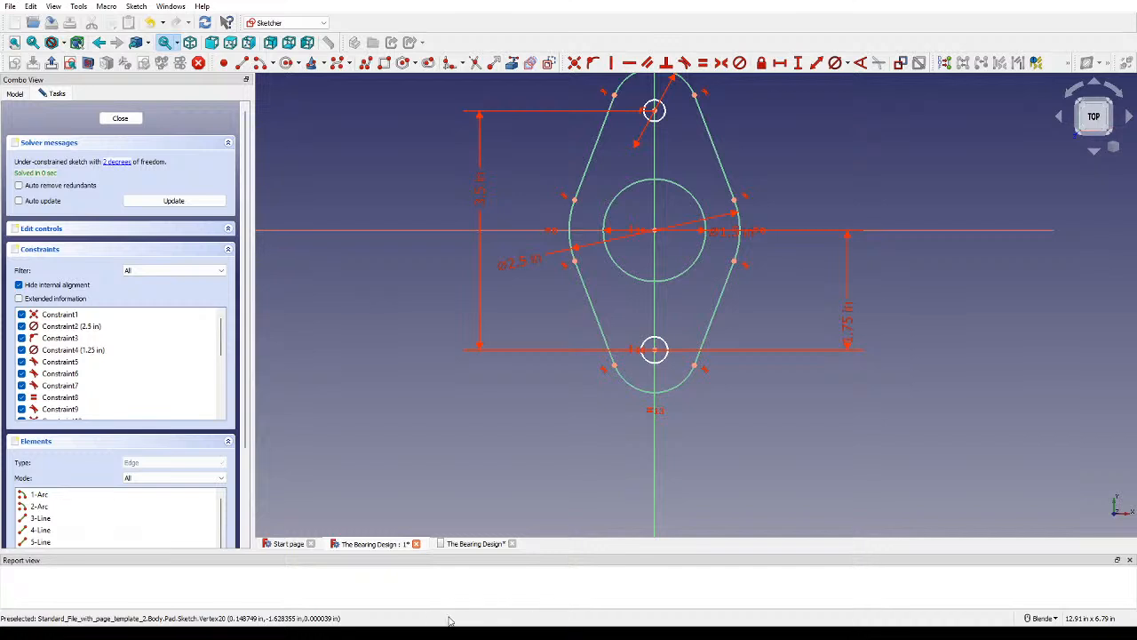
{"action": "left_click", "coordinate": [400, 632]}
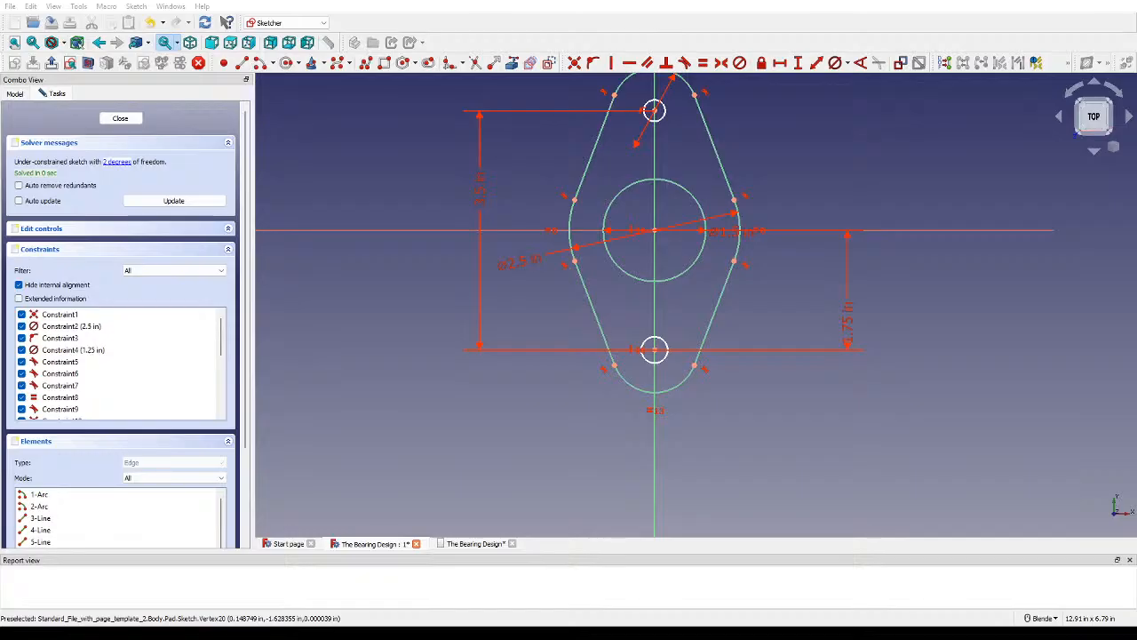
{"action": "scroll", "coordinate": [730, 300], "scroll_direction": "up", "scroll_amount": 2}
{"action": "middle_click_drag", "start_coordinate": [673, 262], "coordinate": [634, 218], "text": "shift"}
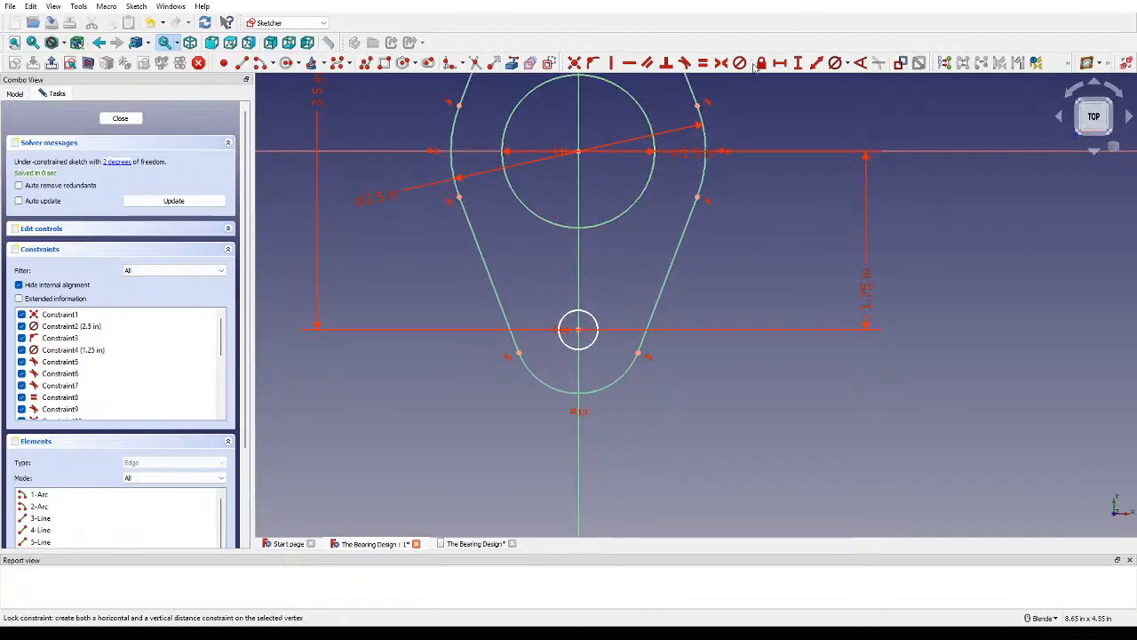
Step: Constrain the diameter of the hole circle at the base plate's lower end to 0.625 in
{"action": "left_click", "coordinate": [835, 63]}
{"action": "left_click", "coordinate": [597, 321]}
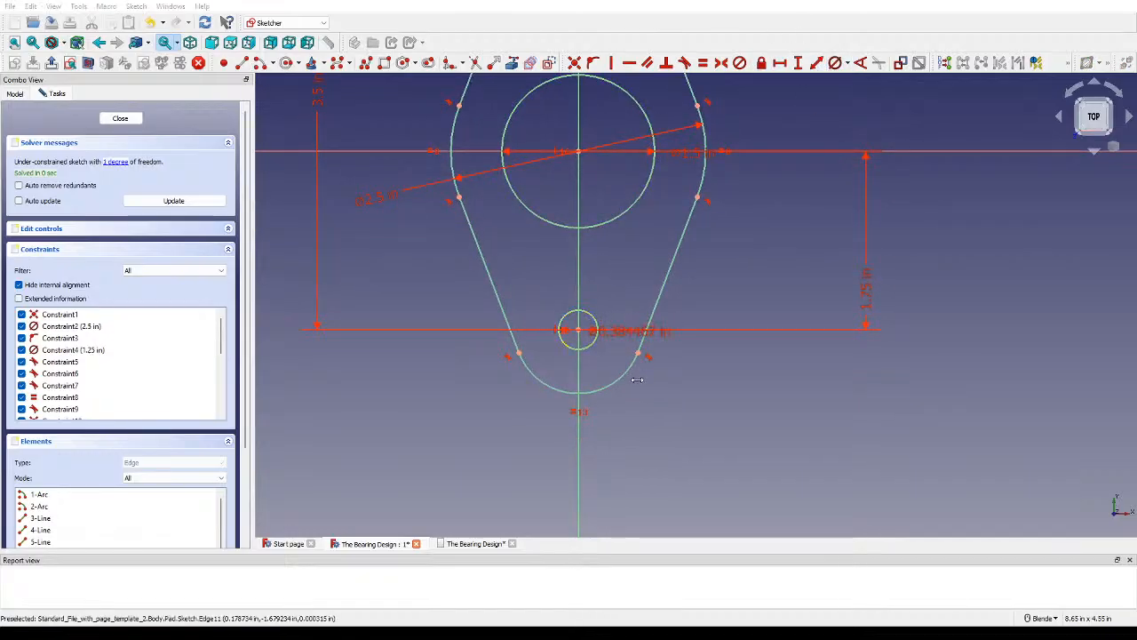
{"action": "key", "text": "Return"}
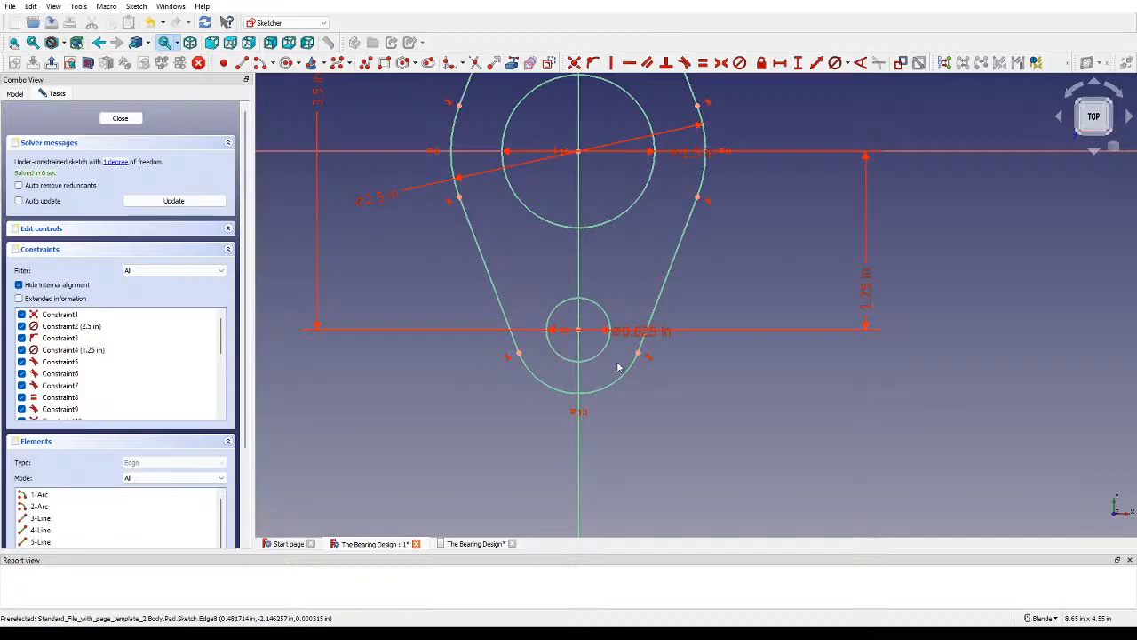
Step: Try smaller diameters of 0.5 in and 0.325 in for the lower hole circle
{"action": "scroll", "coordinate": [617, 371], "scroll_direction": "down", "scroll_amount": 3}
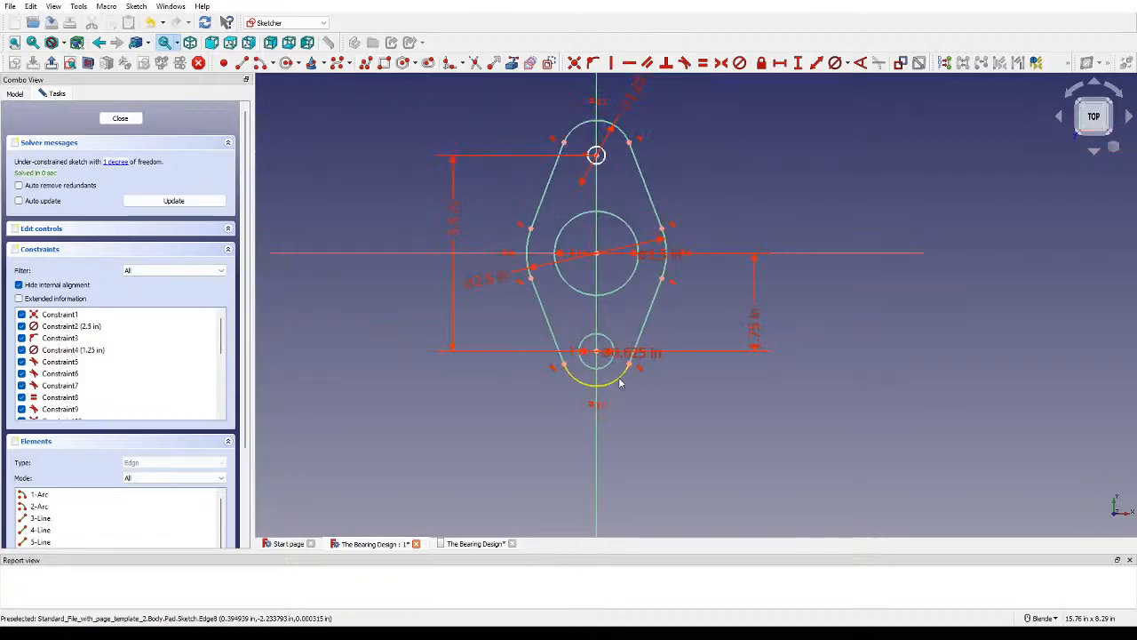
{"action": "scroll", "coordinate": [619, 380], "scroll_direction": "up", "scroll_amount": 2}
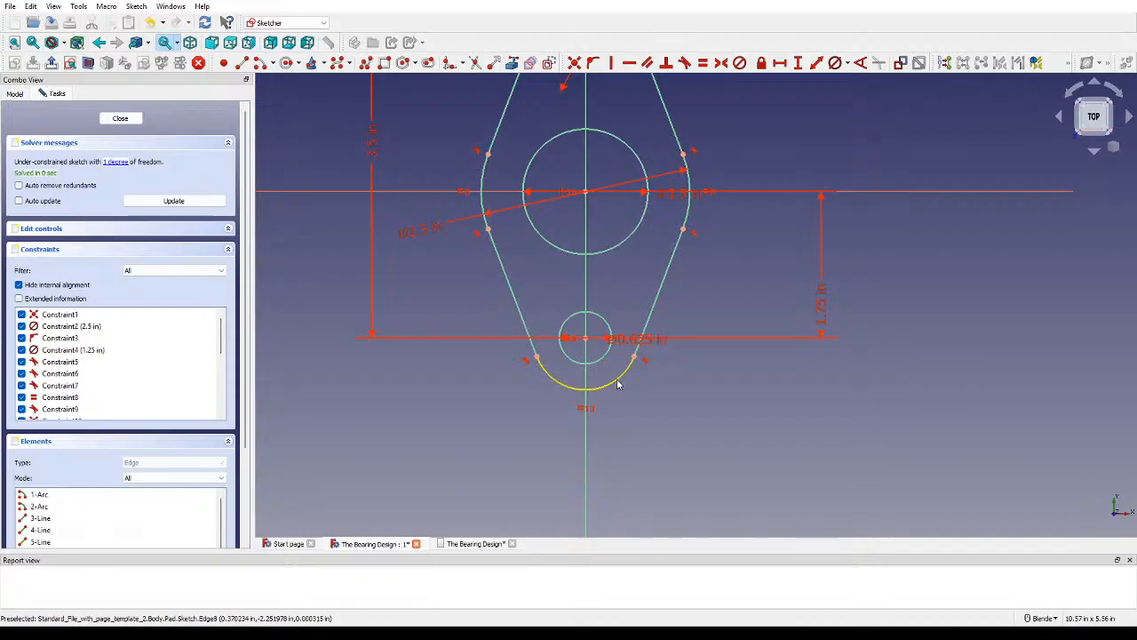
{"action": "double_click", "coordinate": [635, 340]}
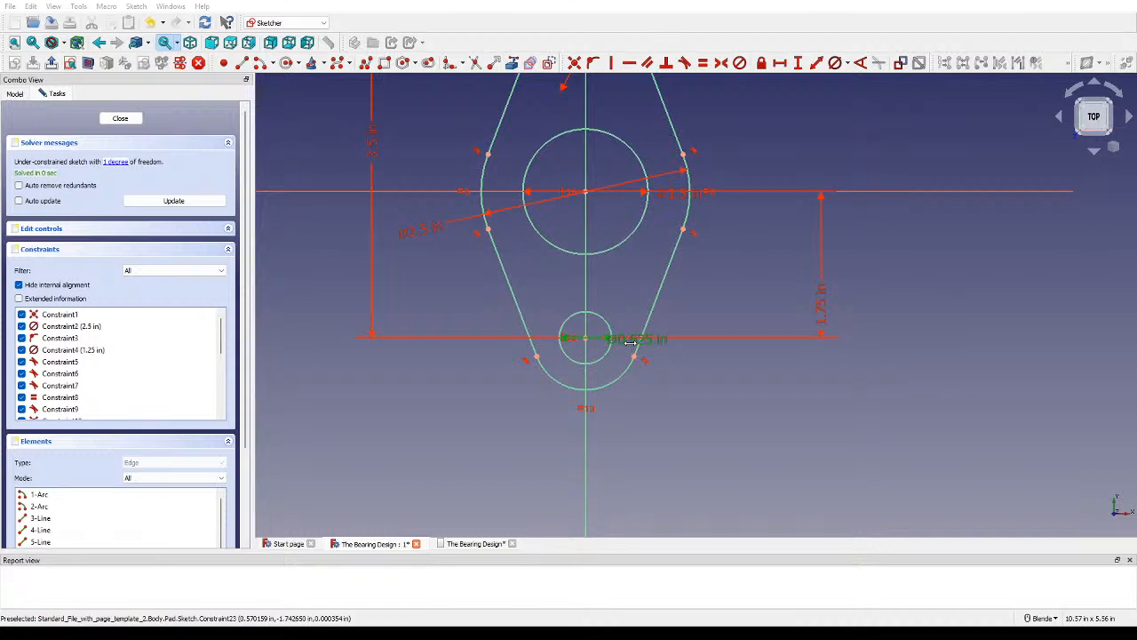
{"action": "key", "text": "Return"}
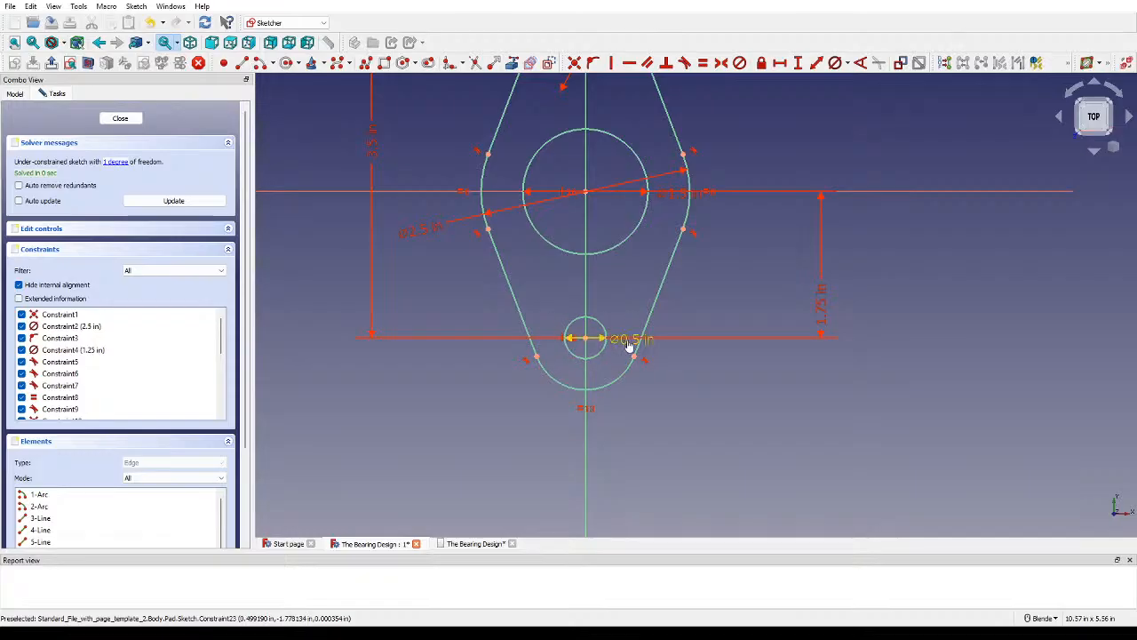
{"action": "left_click", "coordinate": [628, 340]}
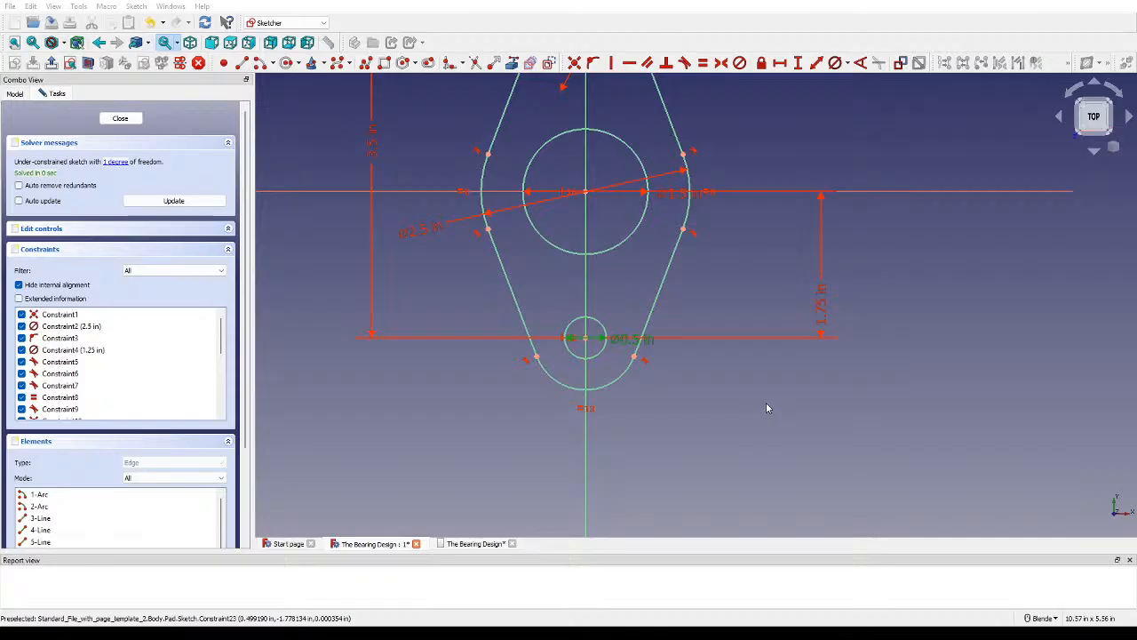
{"action": "key", "text": "Return"}
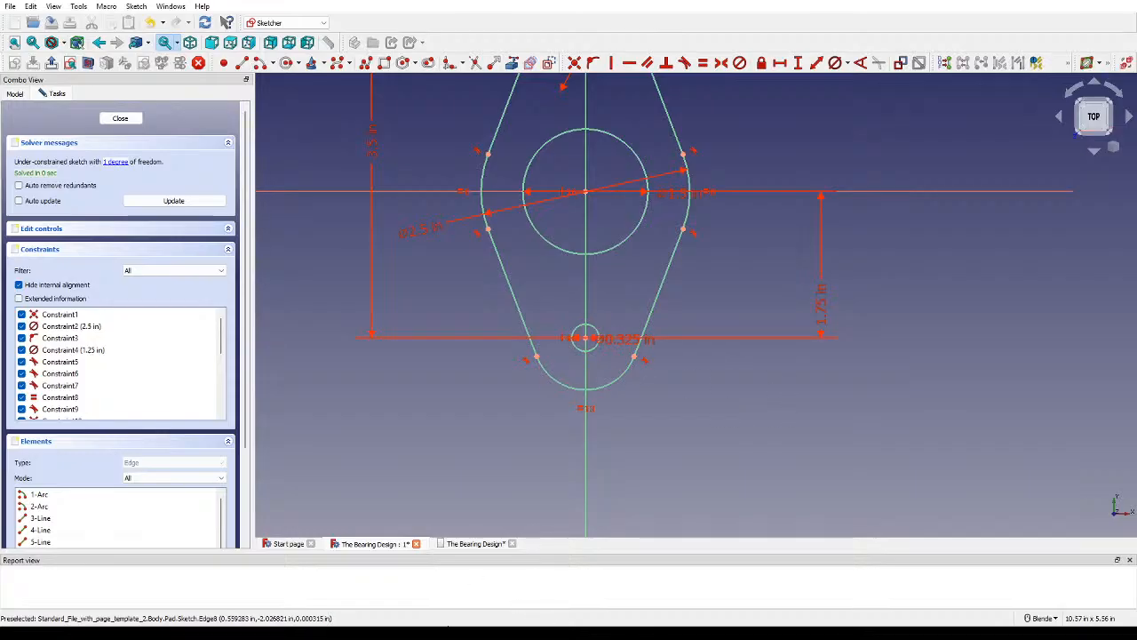
{"action": "left_click", "coordinate": [402, 623]}
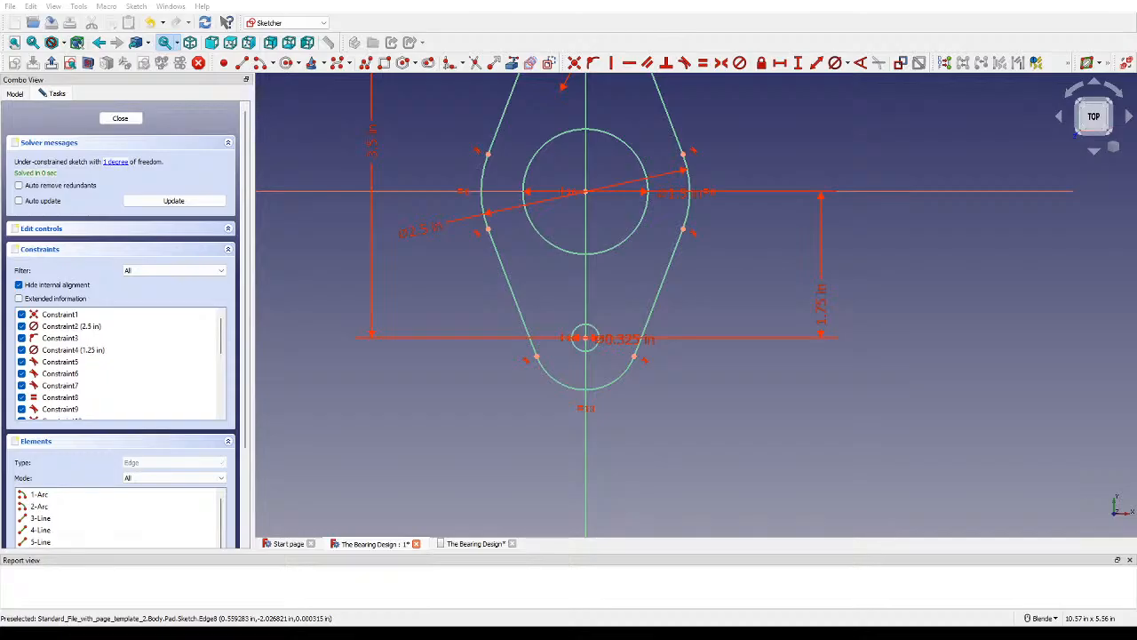
Step: Move the lower hole's diameter label clear of the plate outline and set the diameter to 0.375 in
{"action": "left_click_drag", "start_coordinate": [613, 339], "coordinate": [678, 400]}
{"action": "left_click", "coordinate": [679, 400]}
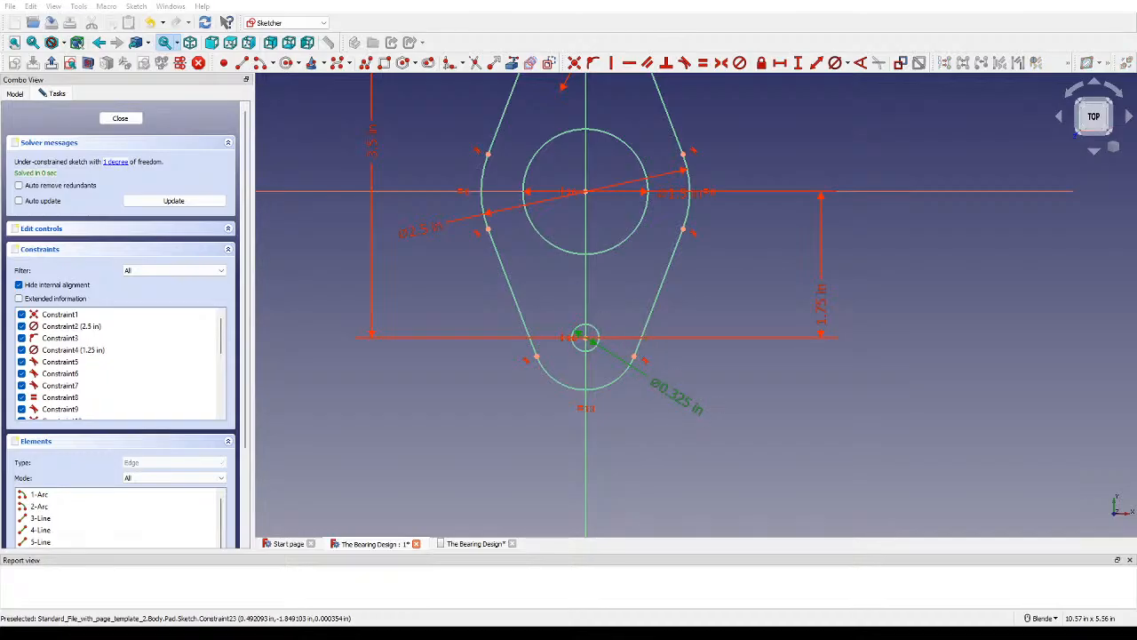
{"action": "key", "text": "Return"}
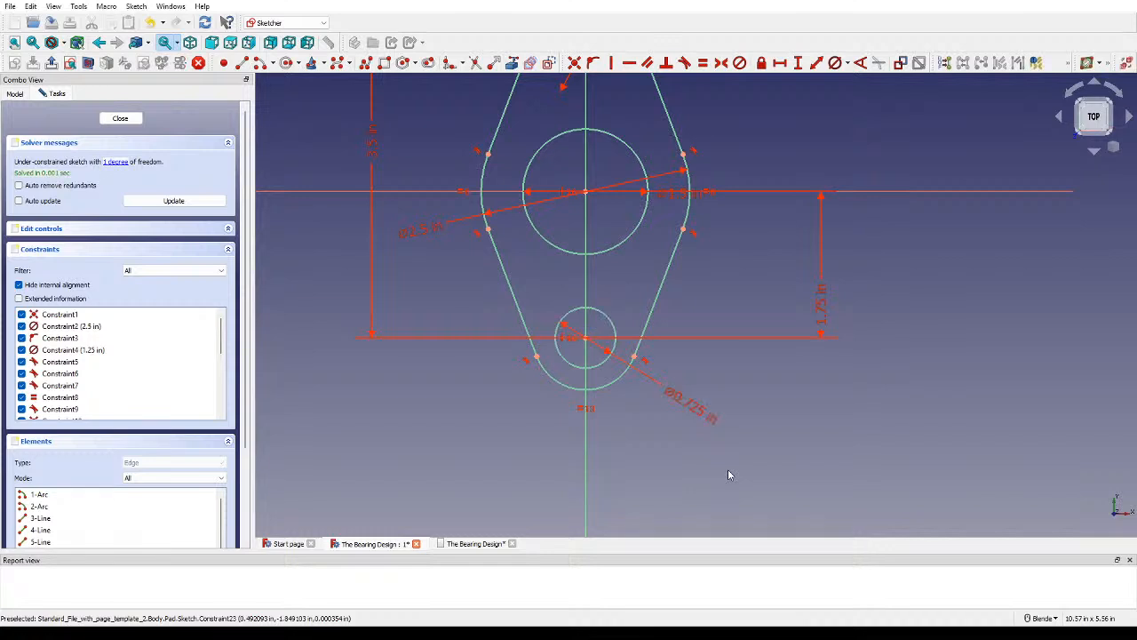
{"action": "double_click", "coordinate": [698, 413]}
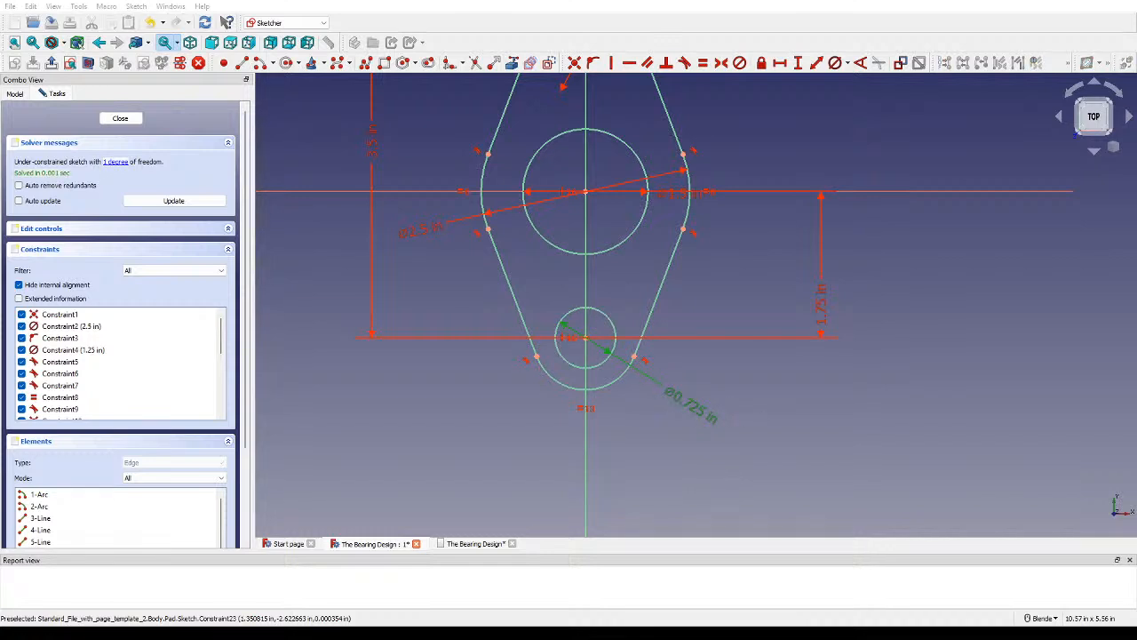
{"action": "key", "text": "Return"}
Step: Constrain the upper hole circle to the same diameter as the lower one and finish the base plate sketch
{"action": "scroll", "coordinate": [862, 359], "scroll_direction": "down", "scroll_amount": 1}
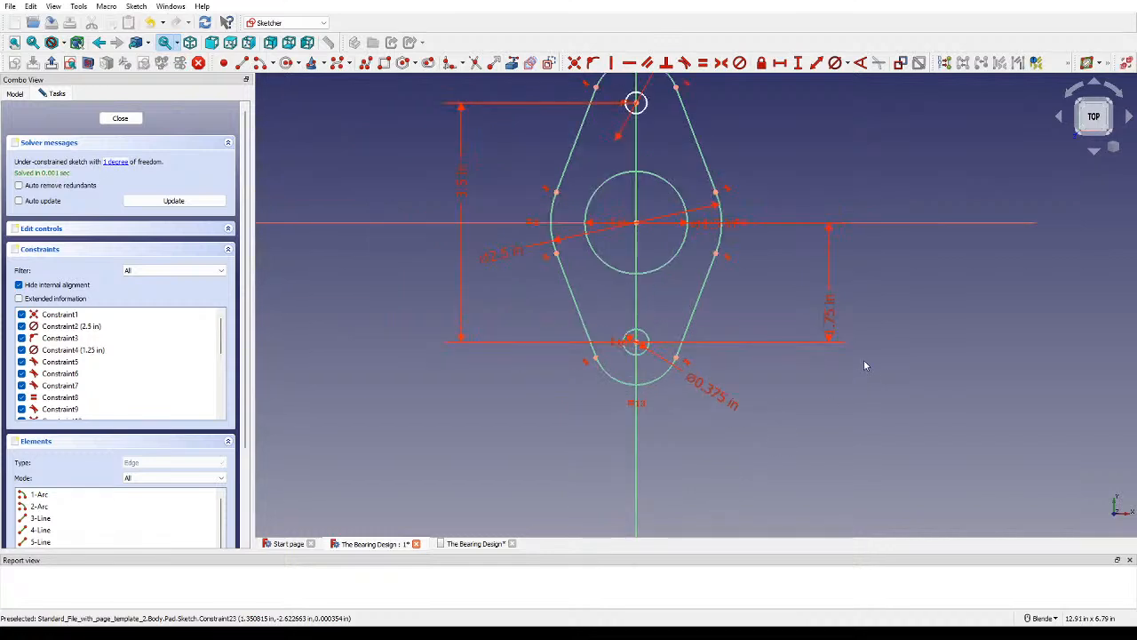
{"action": "middle_click_drag", "start_coordinate": [863, 359], "coordinate": [847, 403], "text": "shift"}
{"action": "left_click", "coordinate": [621, 144]}
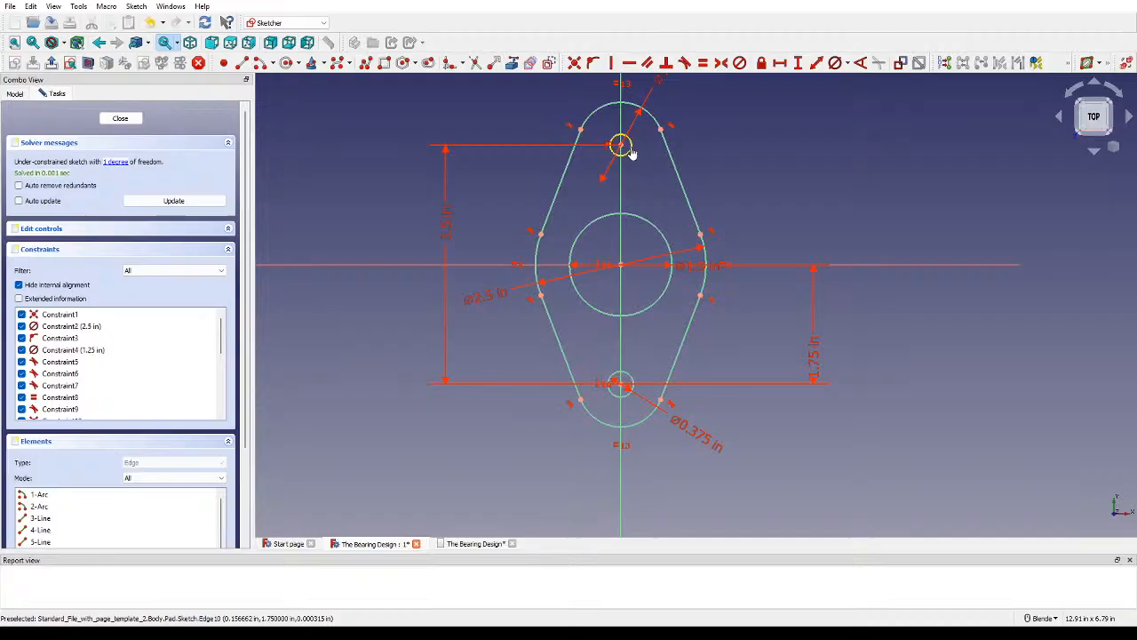
{"action": "left_click", "coordinate": [621, 383]}
{"action": "left_click", "coordinate": [703, 62]}
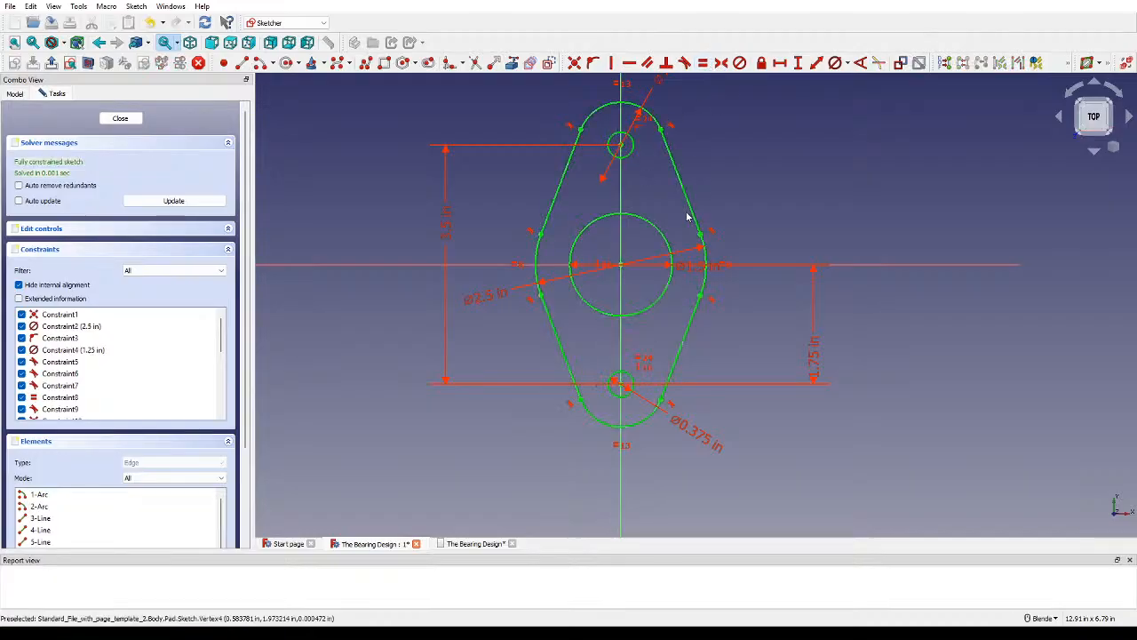
{"action": "left_click", "coordinate": [120, 118]}
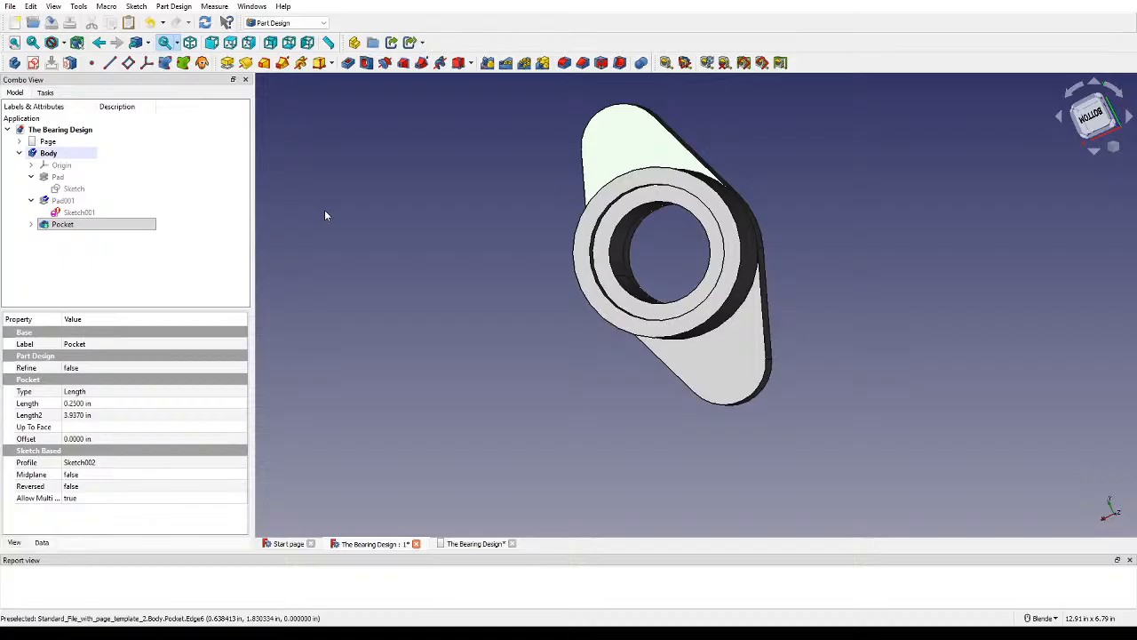
Step: Examine the body's properties, the boss's ring sketch and the base plate's outline sketch to check the attachment and mounting holes
{"action": "left_click", "coordinate": [80, 212]}
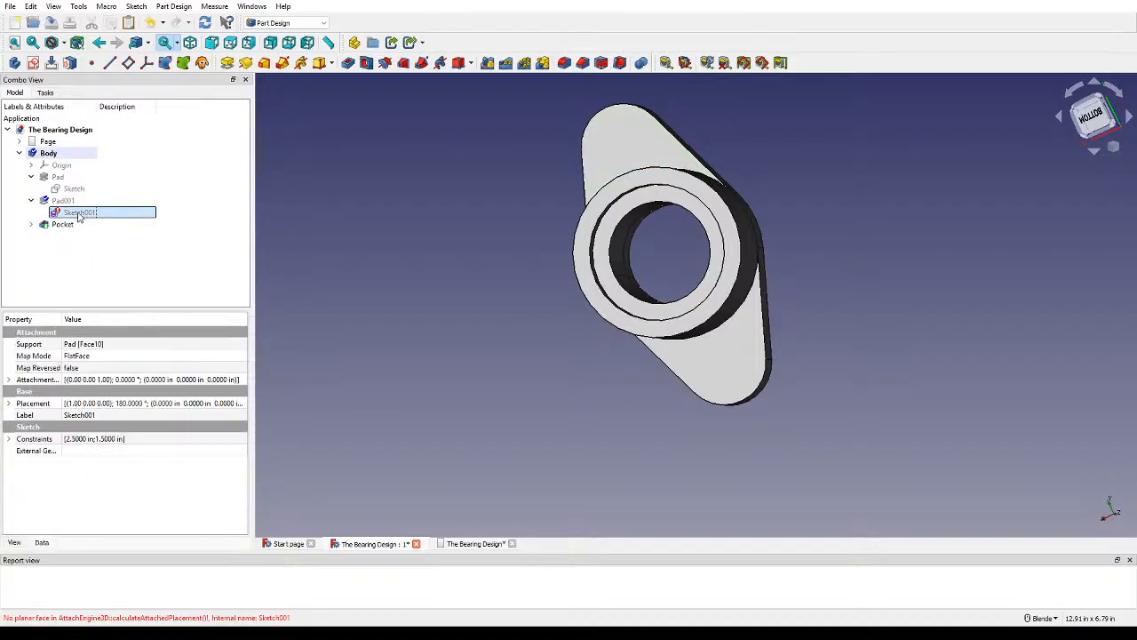
{"action": "left_click", "coordinate": [49, 153]}
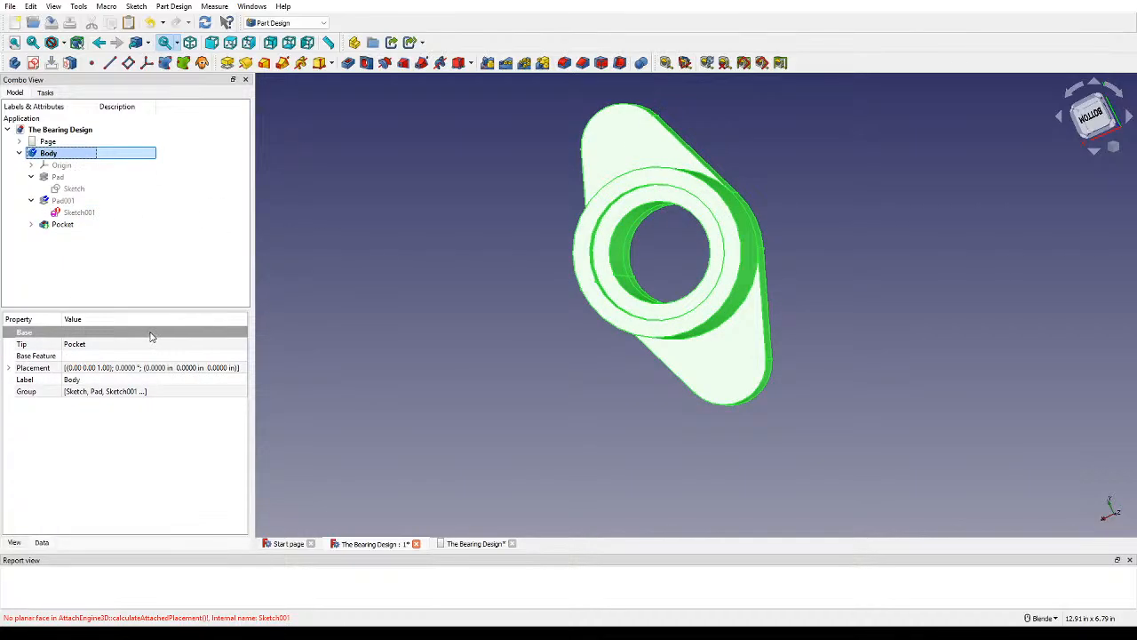
{"action": "left_click", "coordinate": [416, 249]}
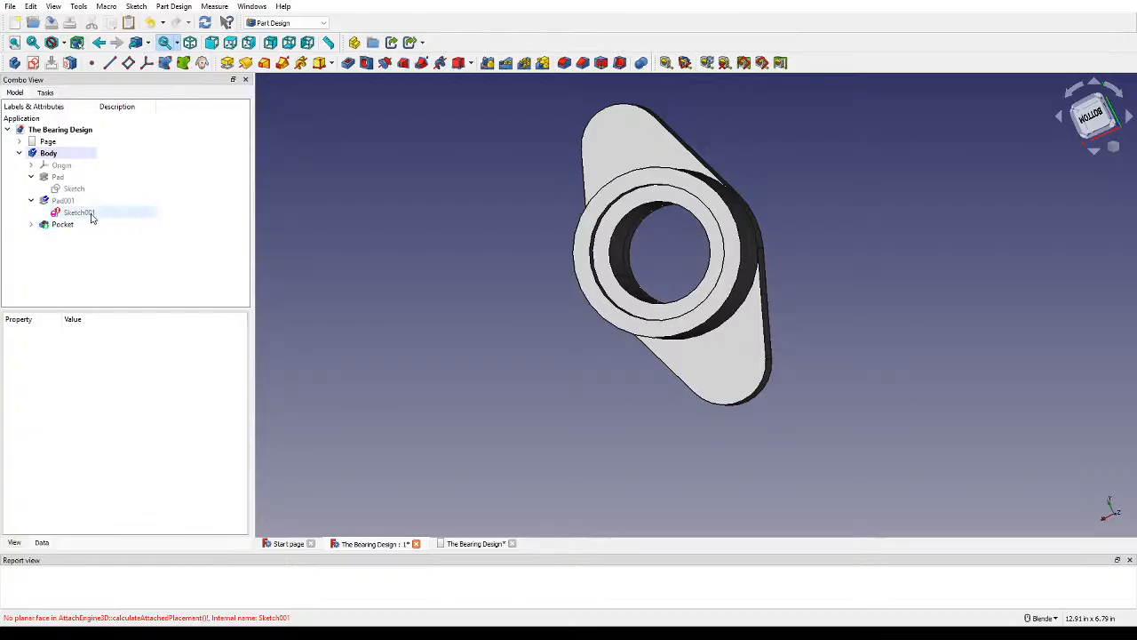
{"action": "double_click", "coordinate": [80, 212]}
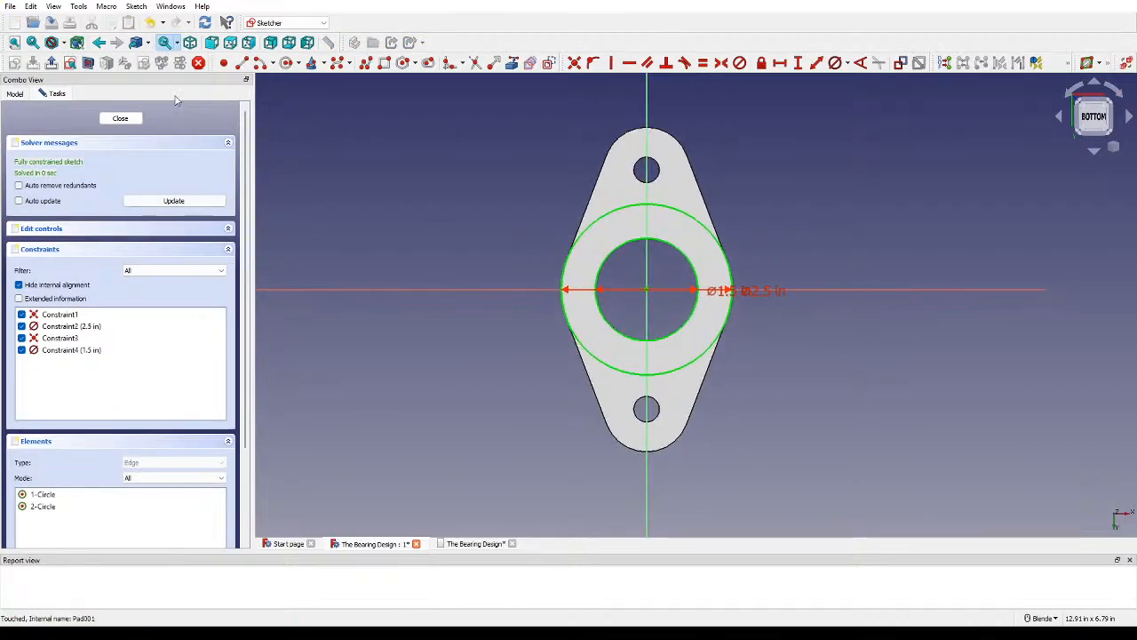
{"action": "left_click", "coordinate": [129, 118]}
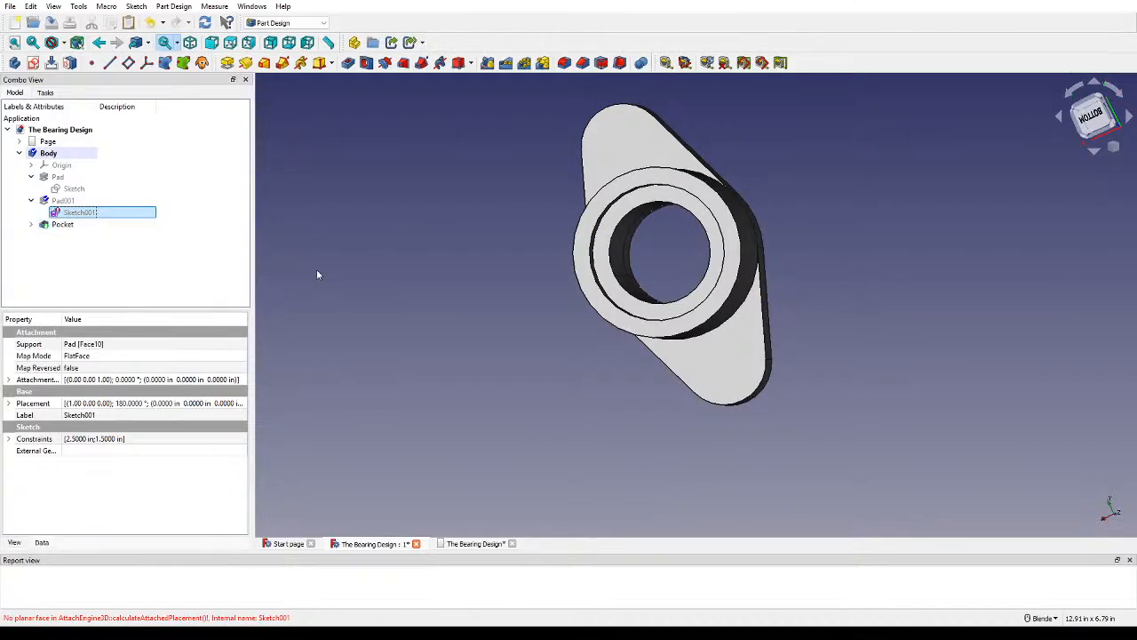
{"action": "middle_click_drag", "start_coordinate": [610, 239], "coordinate": [369, 360]}
{"action": "double_click", "coordinate": [71, 213]}
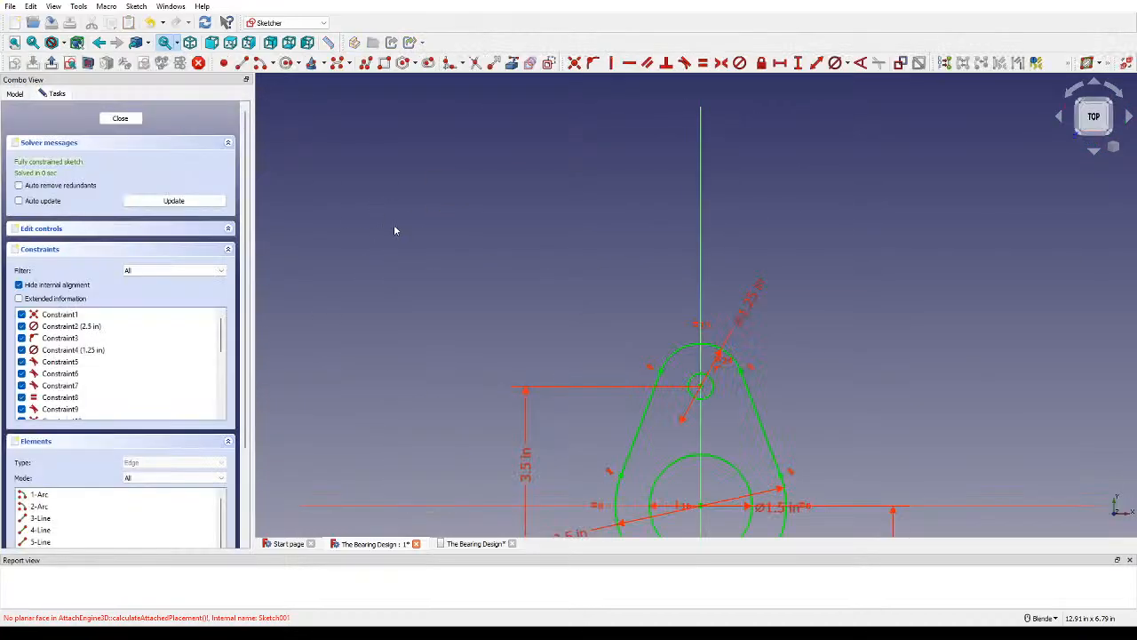
{"action": "left_click", "coordinate": [116, 122]}
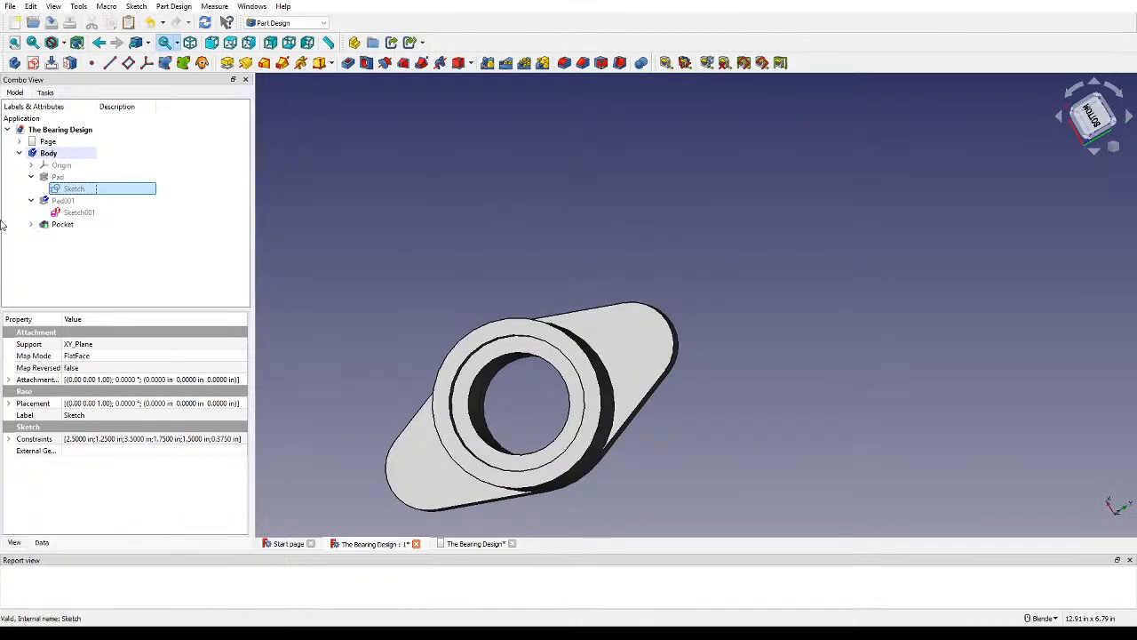
{"action": "middle_click_drag", "start_coordinate": [577, 404], "coordinate": [676, 368]}
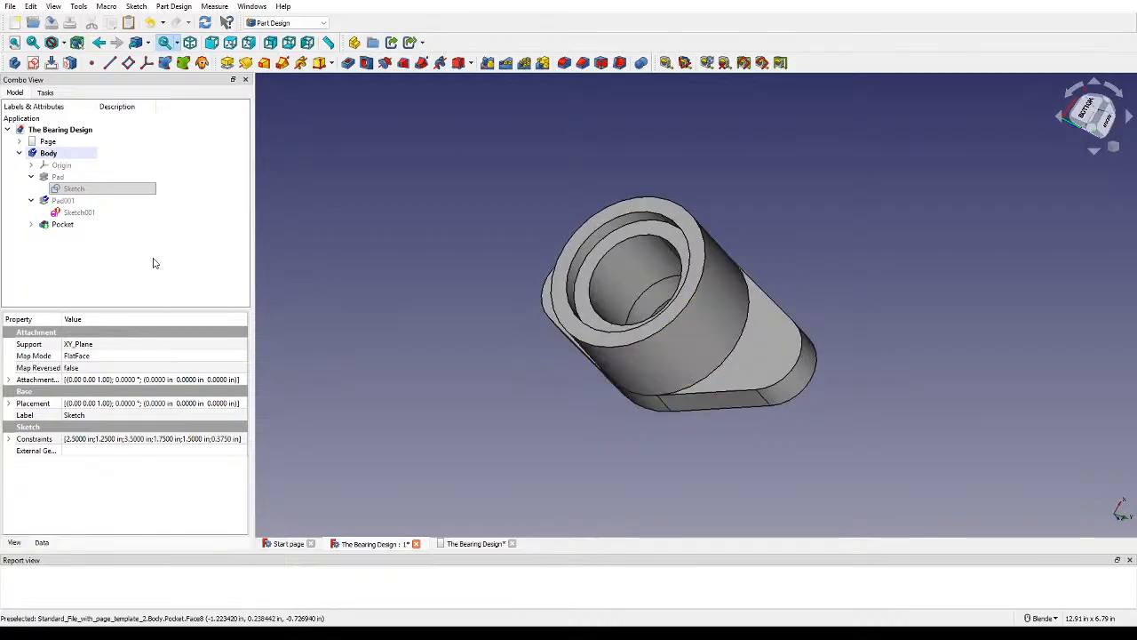
Step: Delete the boss's pad while keeping its ring sketch, Sketch001
{"action": "left_click", "coordinate": [90, 212]}
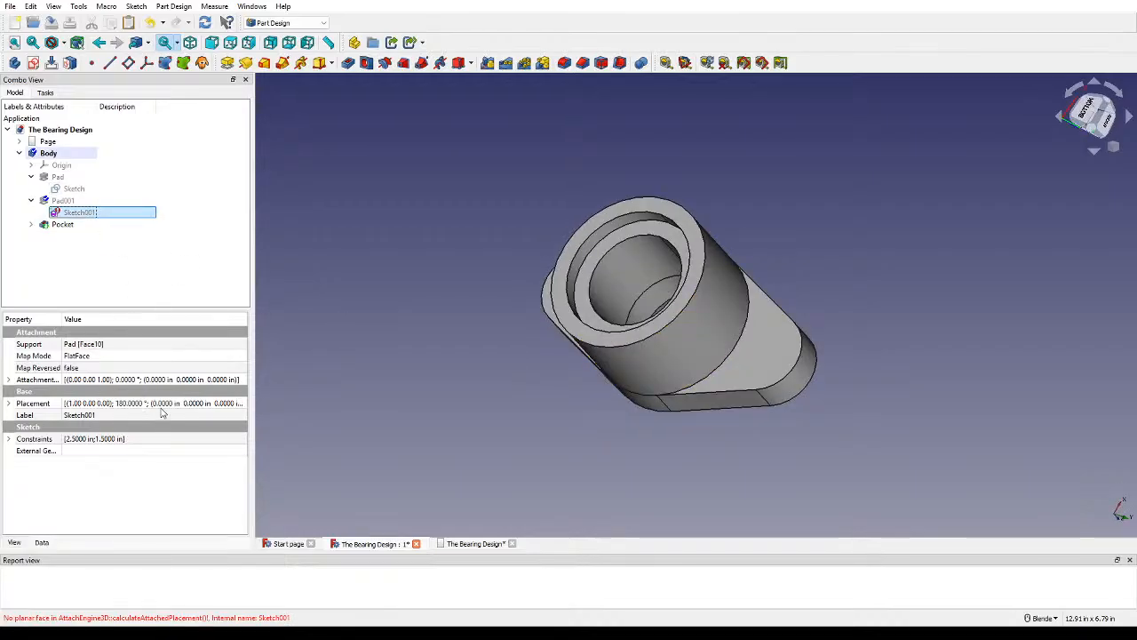
{"action": "double_click", "coordinate": [78, 214]}
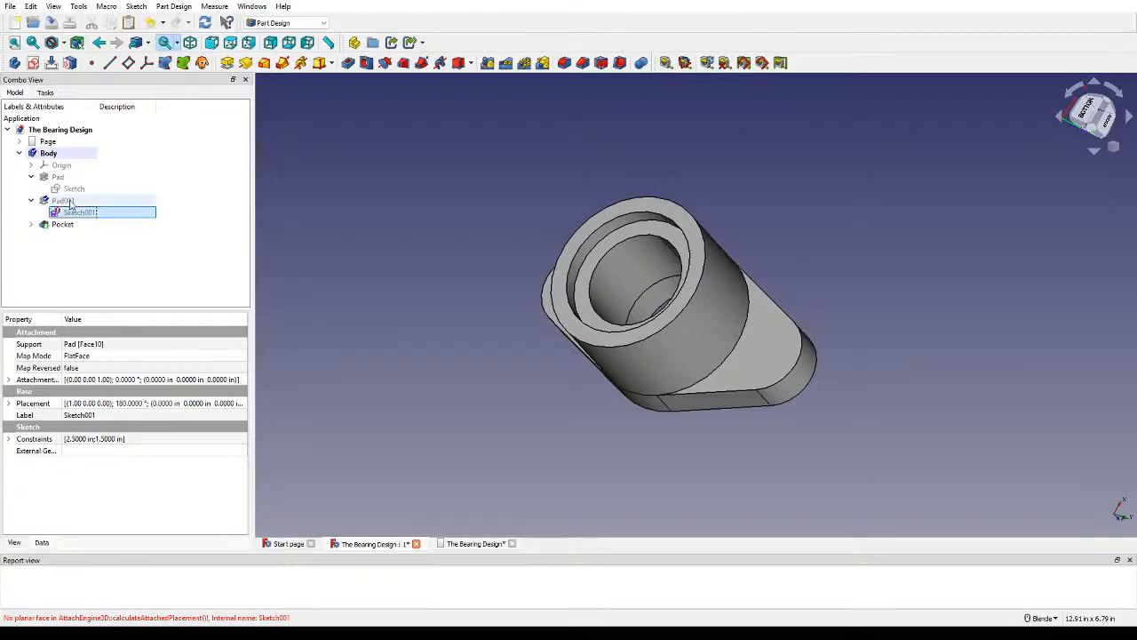
{"action": "left_click", "coordinate": [70, 202]}
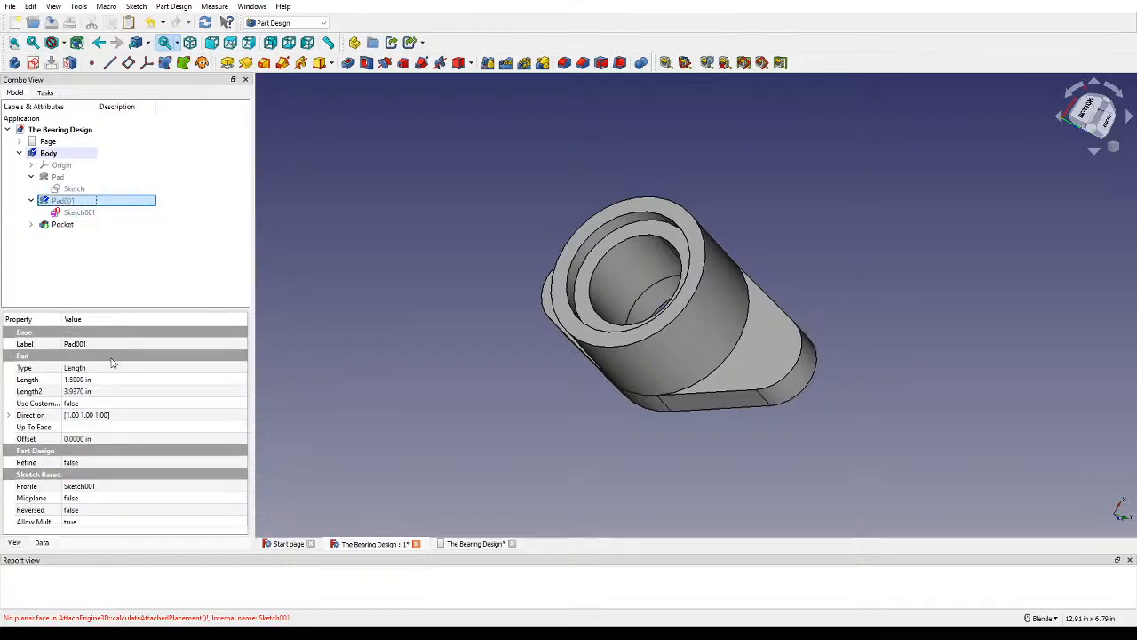
{"action": "key", "text": "Delete"}
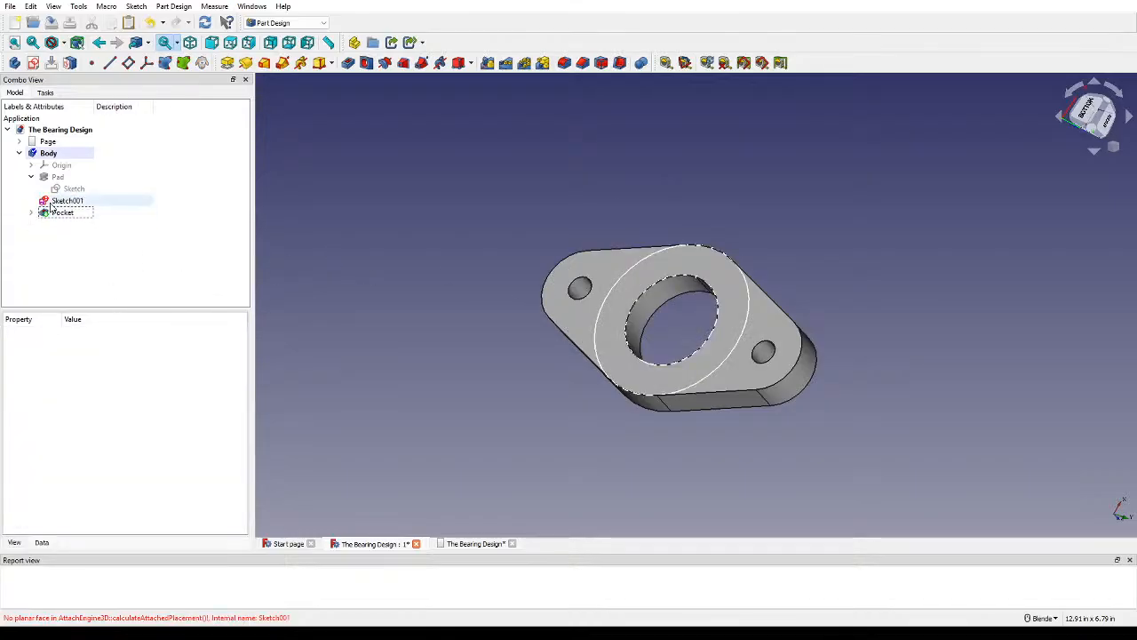
Step: Try to pad the boss's ring sketch with the default length of 0.3937 in
{"action": "left_click", "coordinate": [134, 201]}
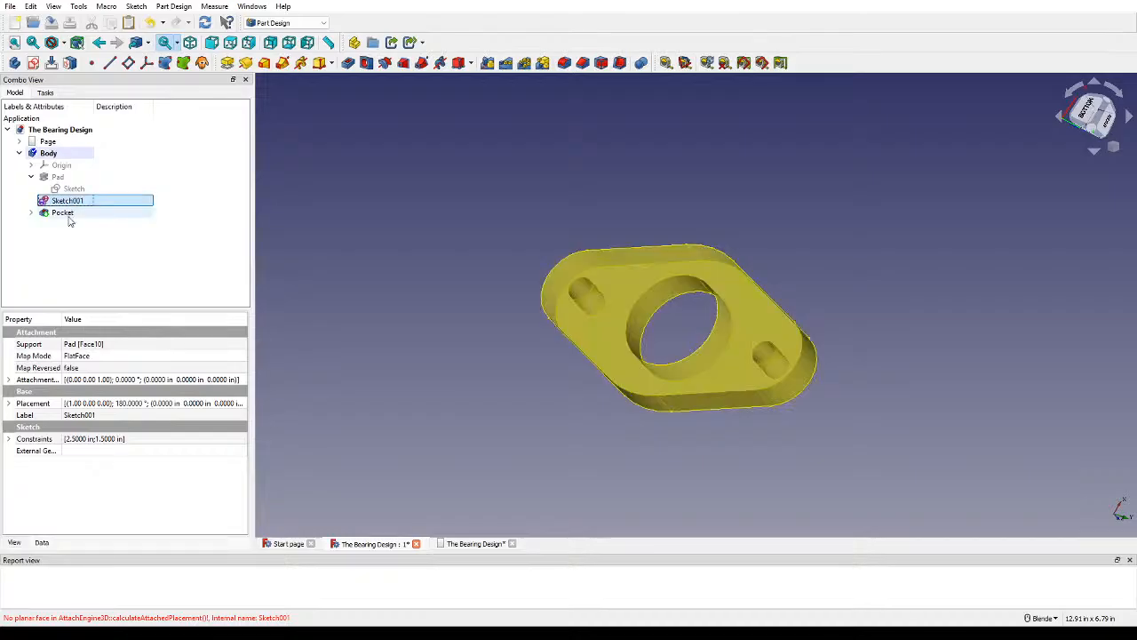
{"action": "left_click", "coordinate": [202, 63]}
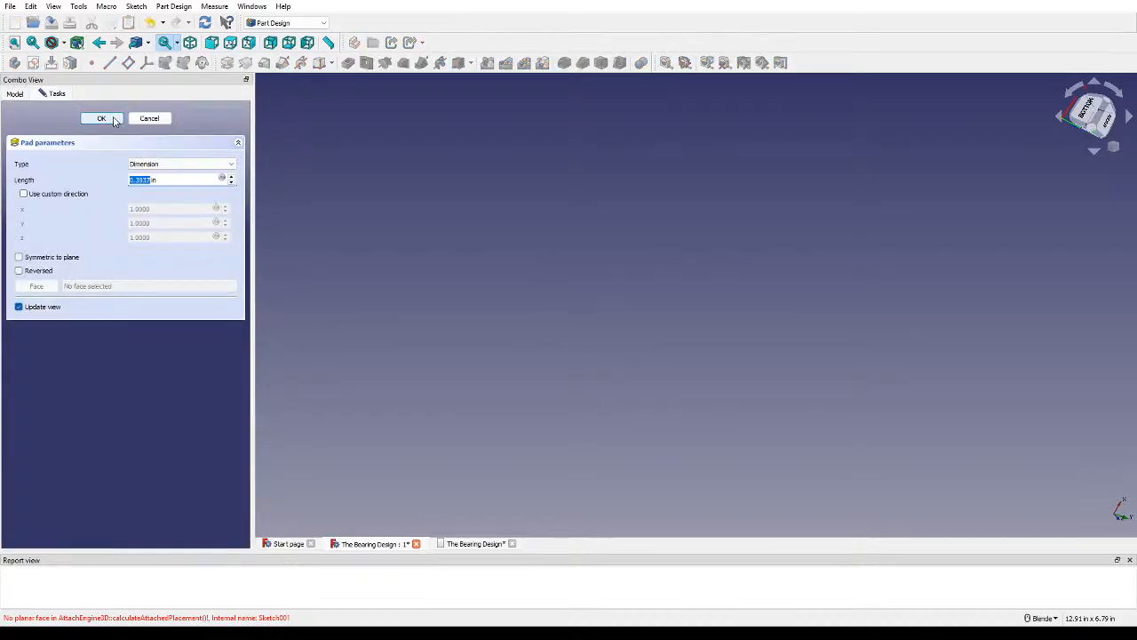
{"action": "left_click", "coordinate": [113, 120]}
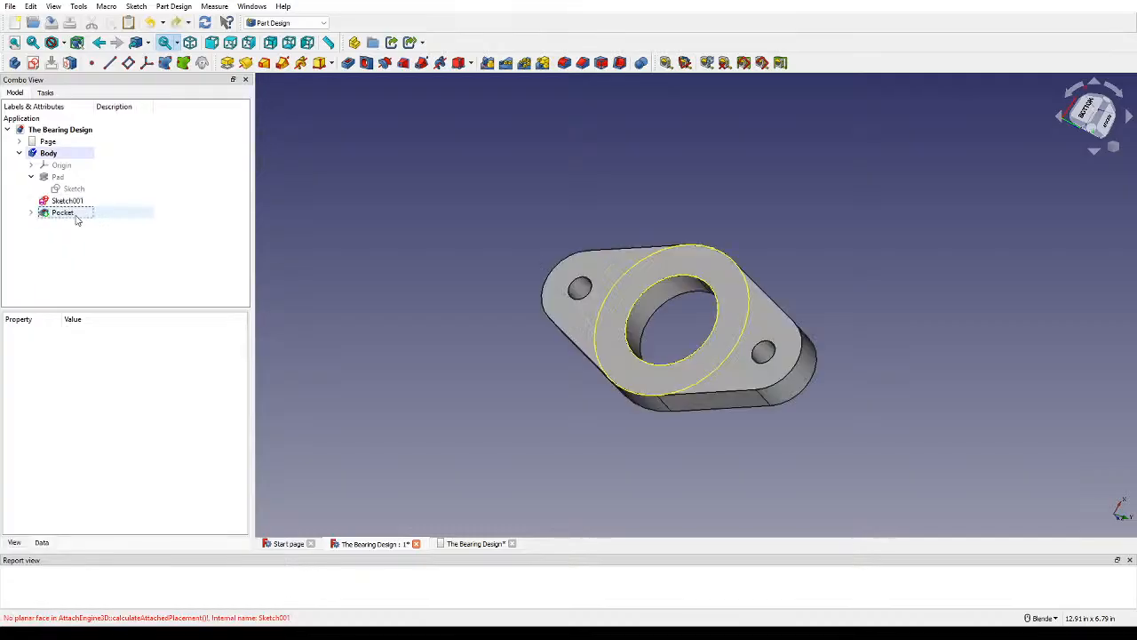
Step: Delete the recess pocket and its sketch, Sketch002, keeping the boss's ring sketch
{"action": "left_click", "coordinate": [75, 218]}
{"action": "key", "text": "Delete"}
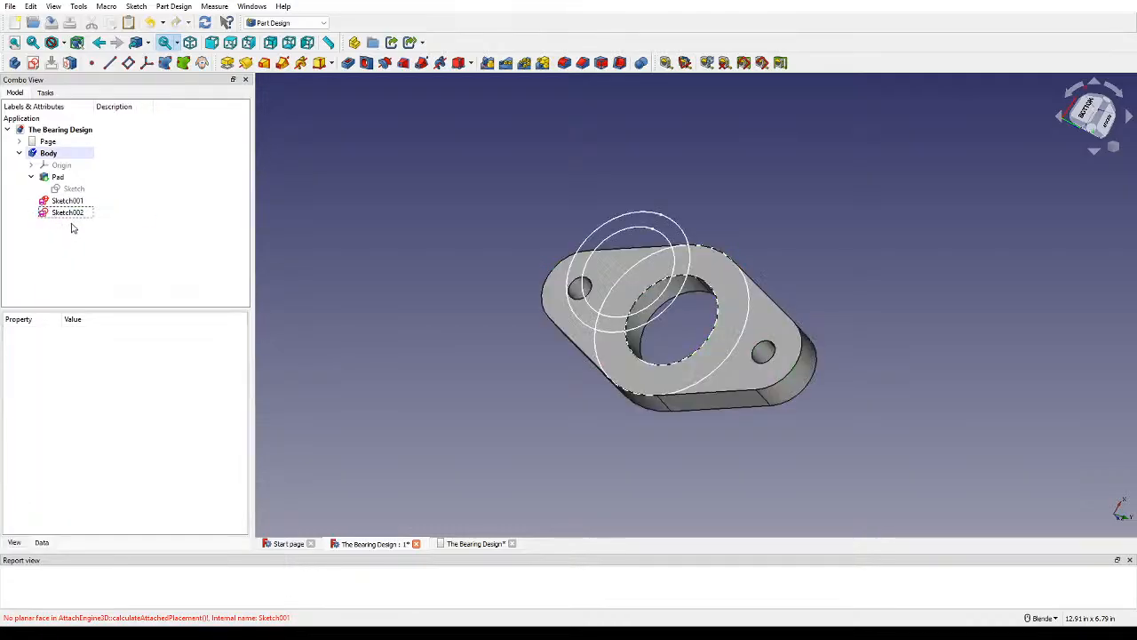
{"action": "left_click", "coordinate": [69, 202]}
{"action": "left_click", "coordinate": [69, 213]}
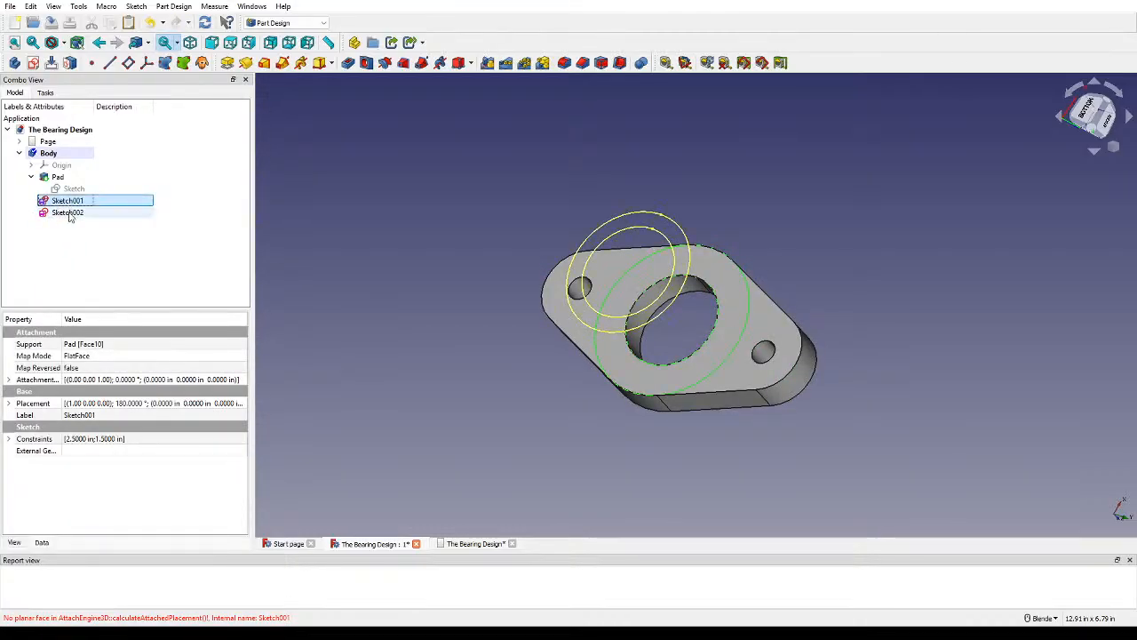
{"action": "key", "text": "Delete"}
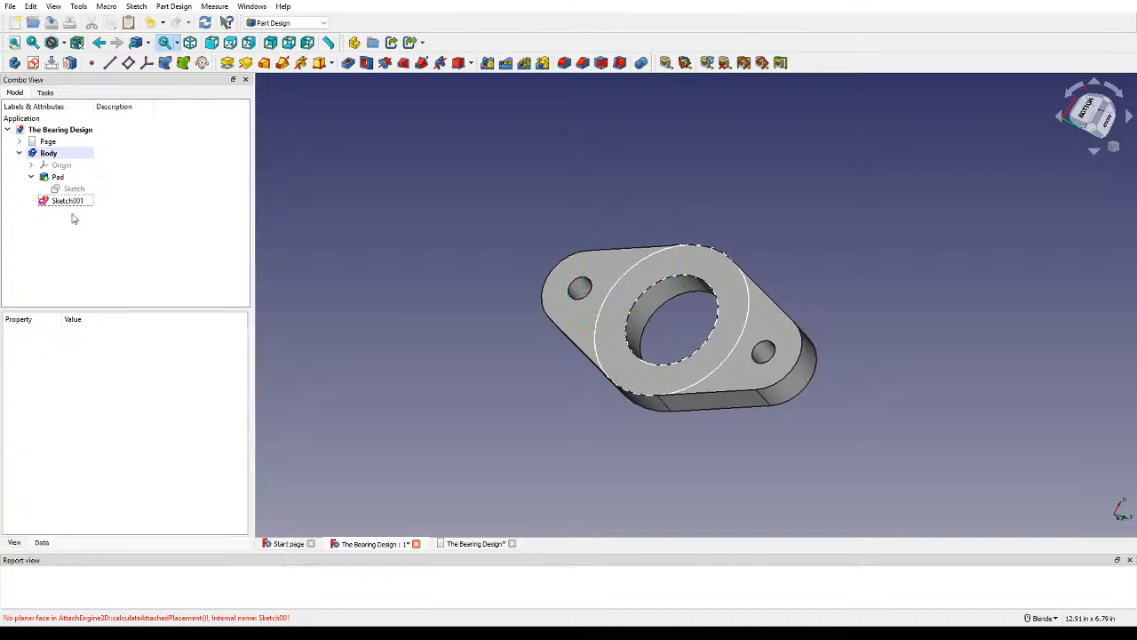
{"action": "double_click", "coordinate": [67, 201]}
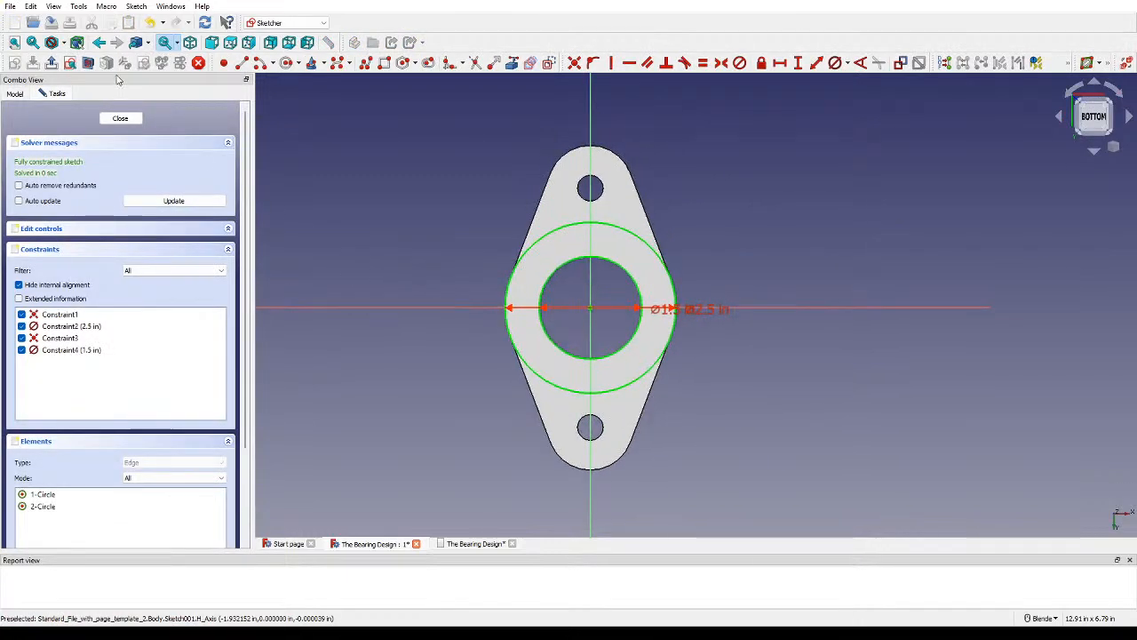
{"action": "left_click", "coordinate": [129, 117]}
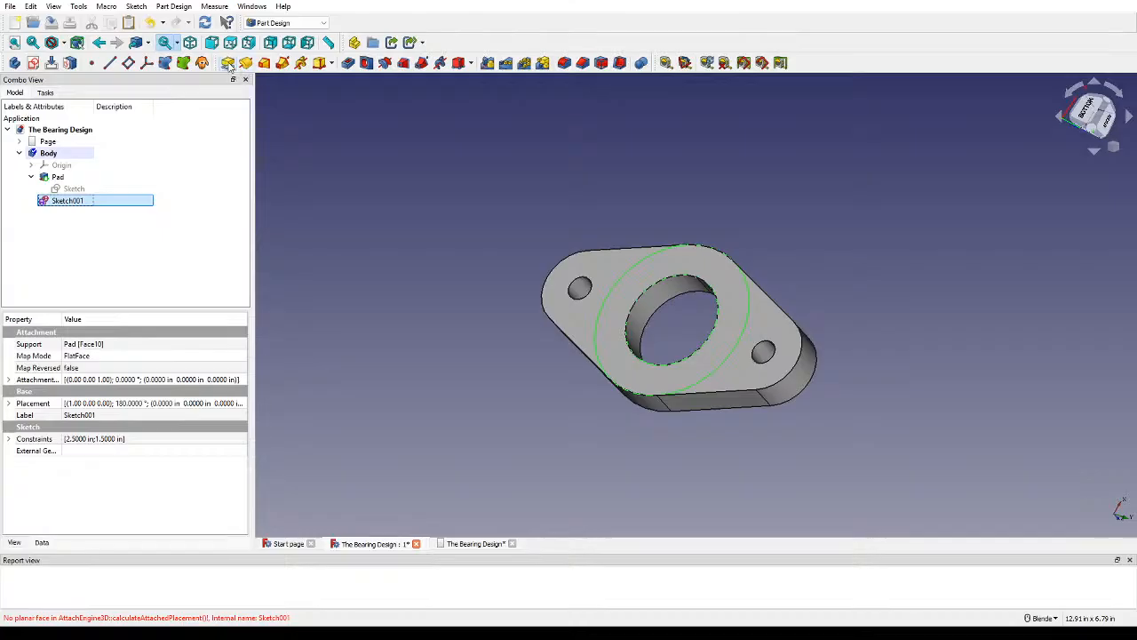
{"action": "left_click", "coordinate": [233, 64]}
{"action": "left_click", "coordinate": [169, 121]}
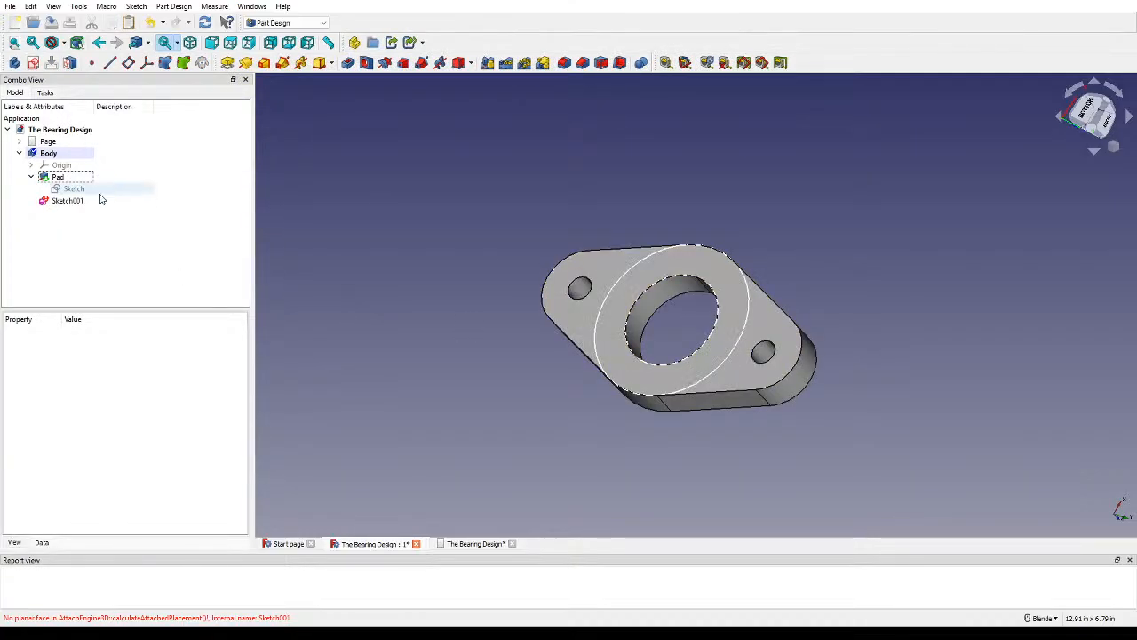
Step: Delete the boss's ring sketch, Sketch001, and save the document
{"action": "left_click", "coordinate": [69, 201]}
{"action": "key", "text": "Delete"}
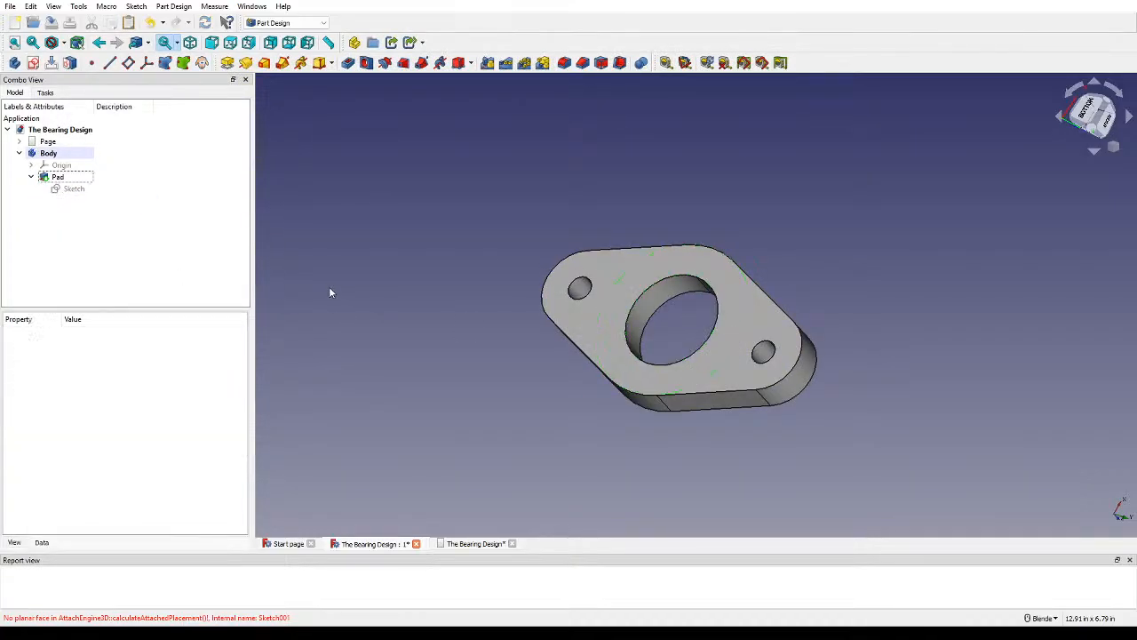
{"action": "left_click", "coordinate": [634, 287]}
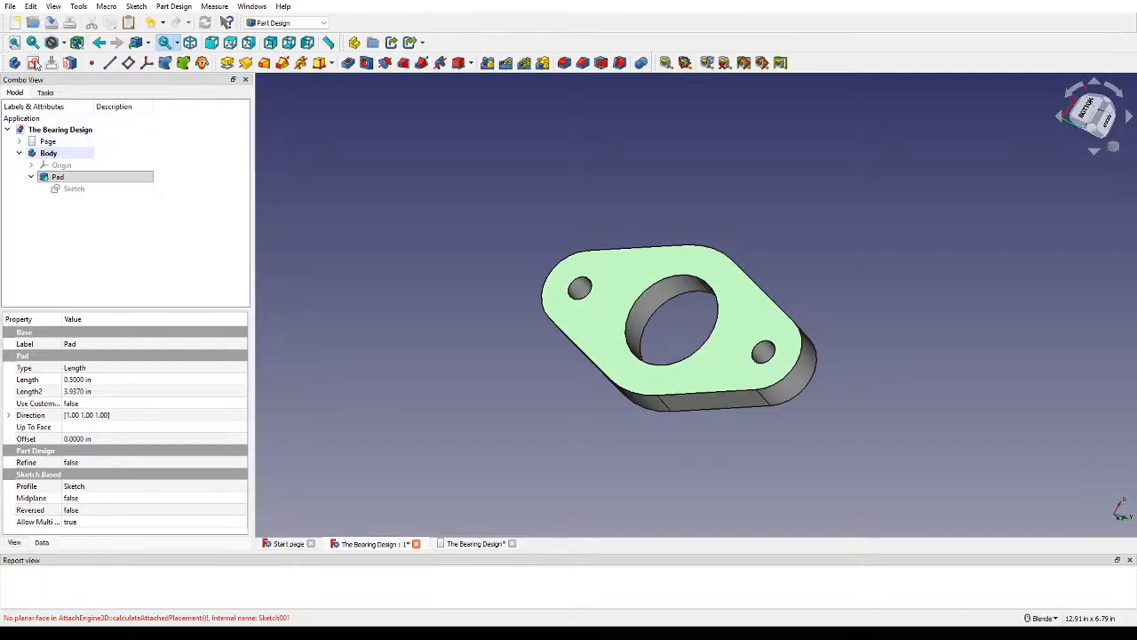
{"action": "key", "text": "ctrl+s"}
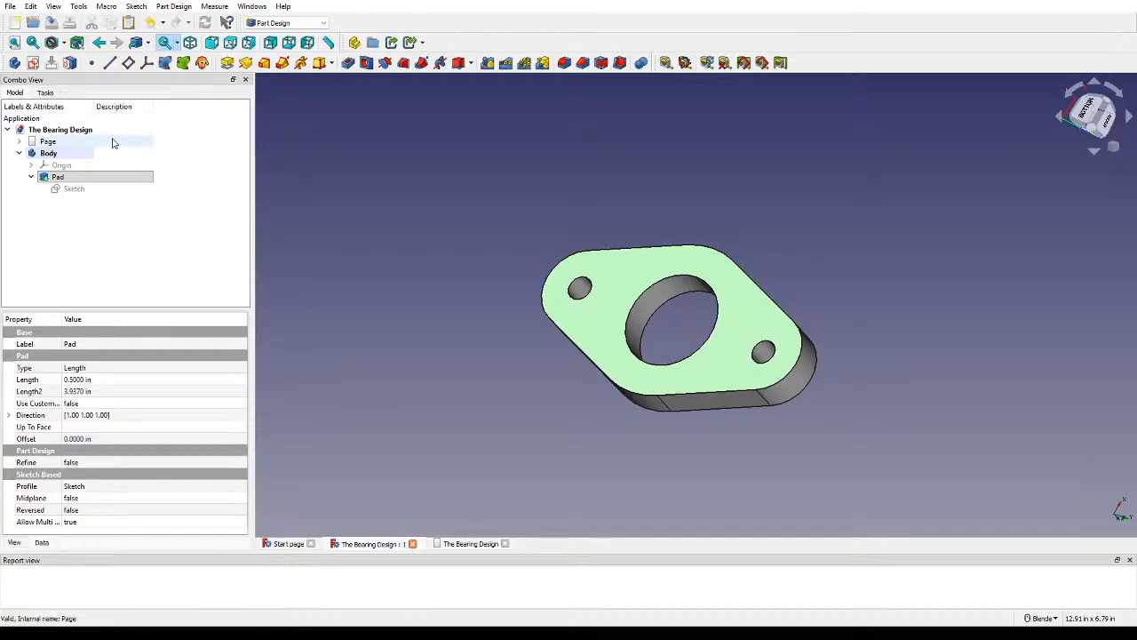
Step: Start a new sketch on the base plate's face and draw a circle centred on the origin with a 2.5 in diameter
{"action": "left_click", "coordinate": [33, 63]}
{"action": "scroll", "coordinate": [569, 196], "scroll_direction": "up", "scroll_amount": 3}
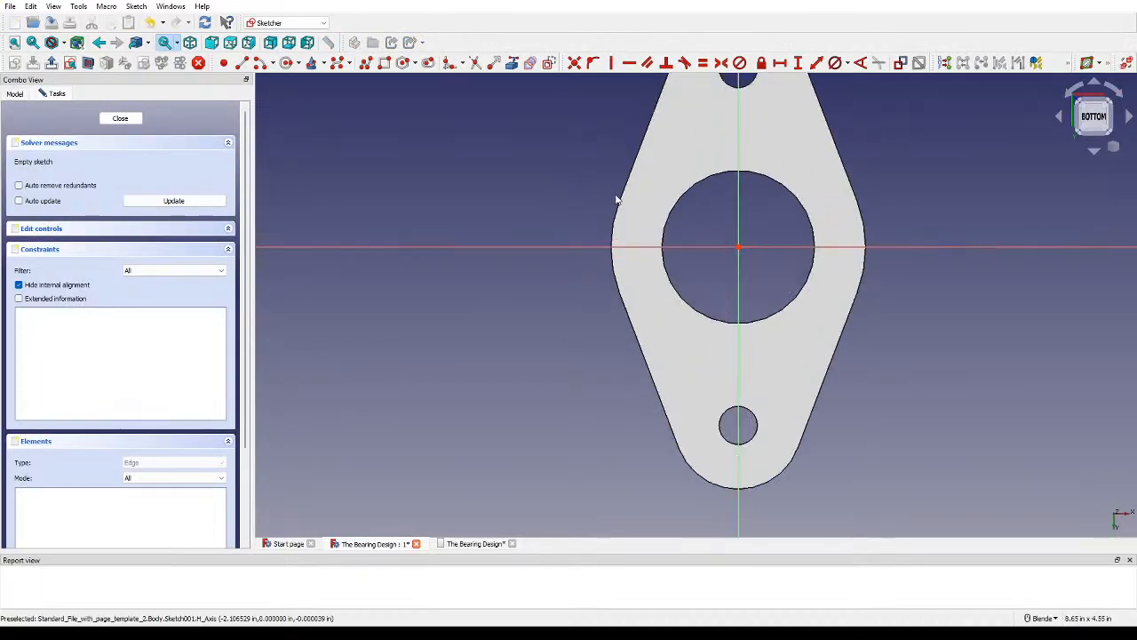
{"action": "scroll", "coordinate": [522, 263], "scroll_direction": "down", "scroll_amount": 3}
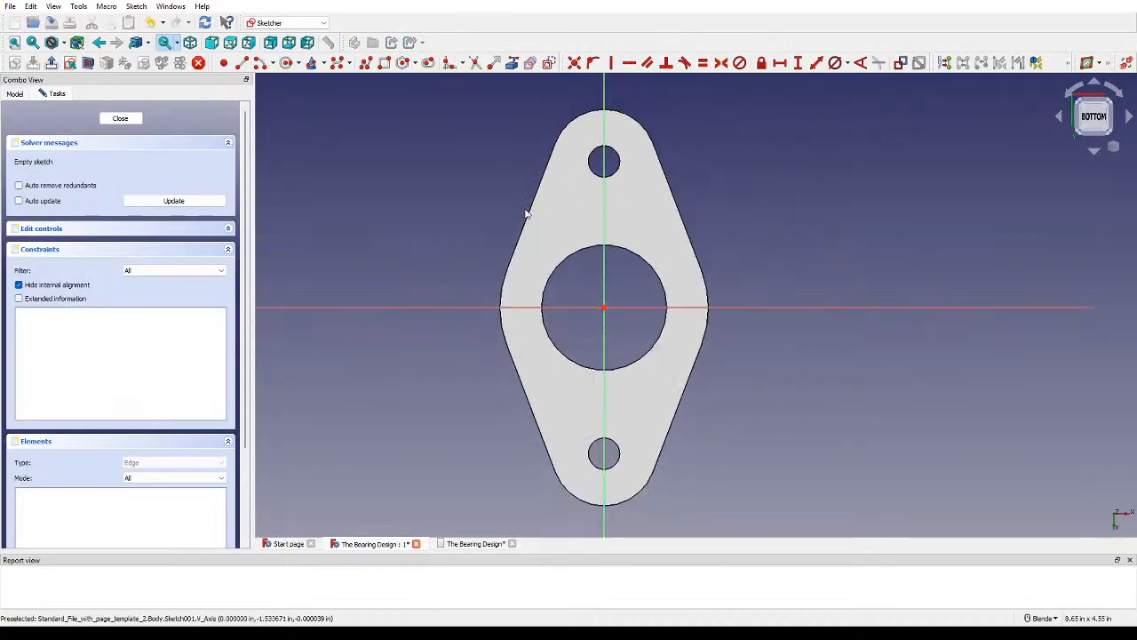
{"action": "left_click", "coordinate": [286, 62]}
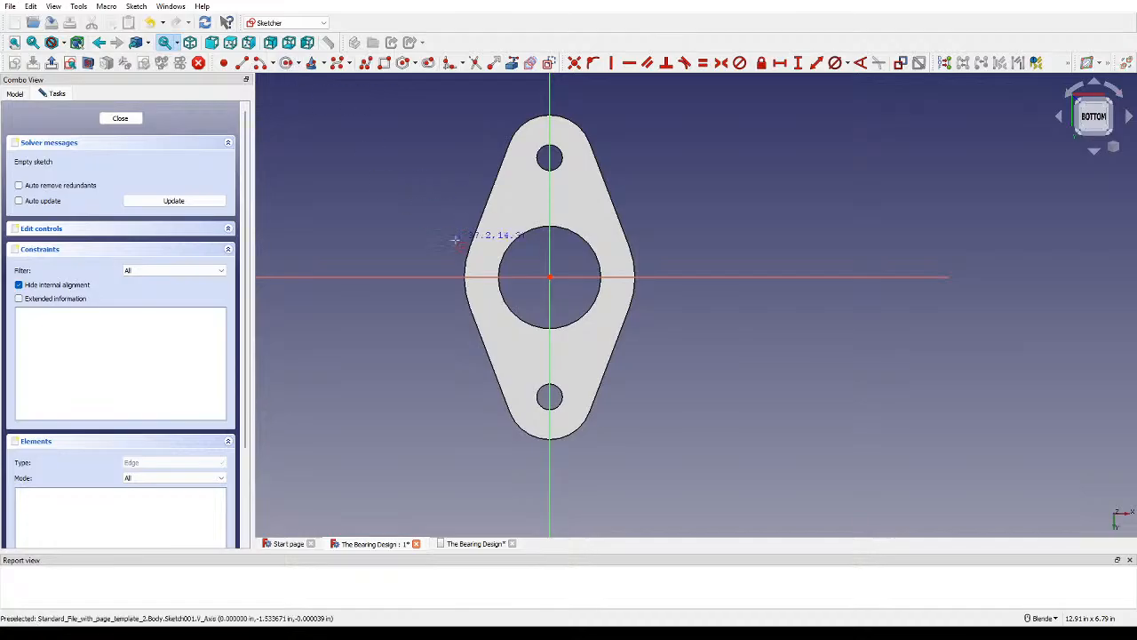
{"action": "left_click", "coordinate": [550, 277]}
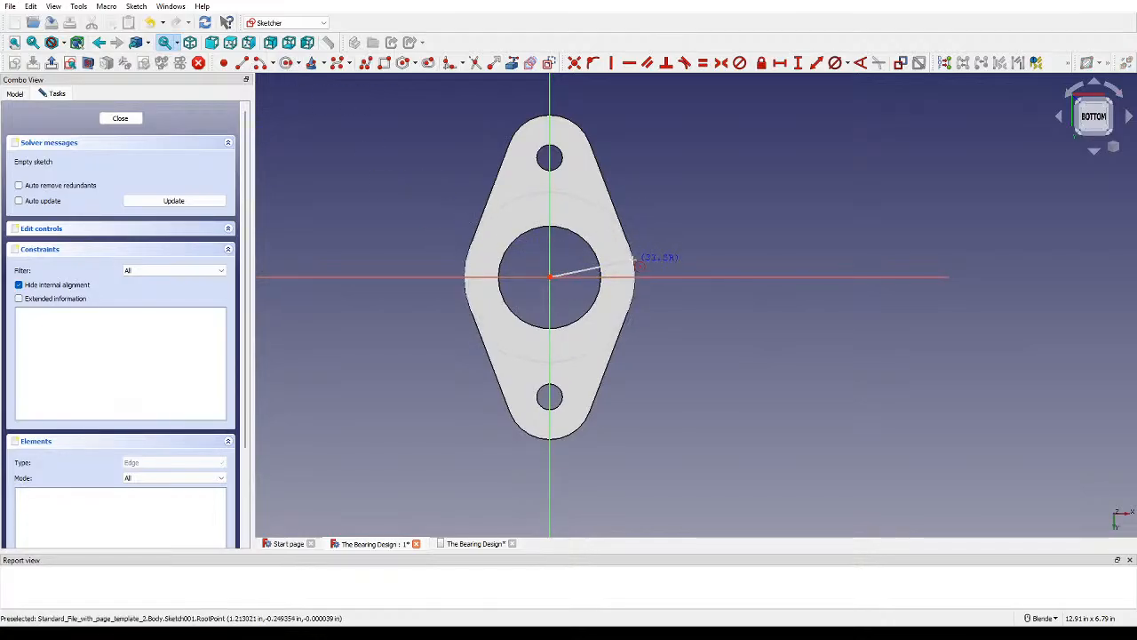
{"action": "left_click", "coordinate": [625, 236]}
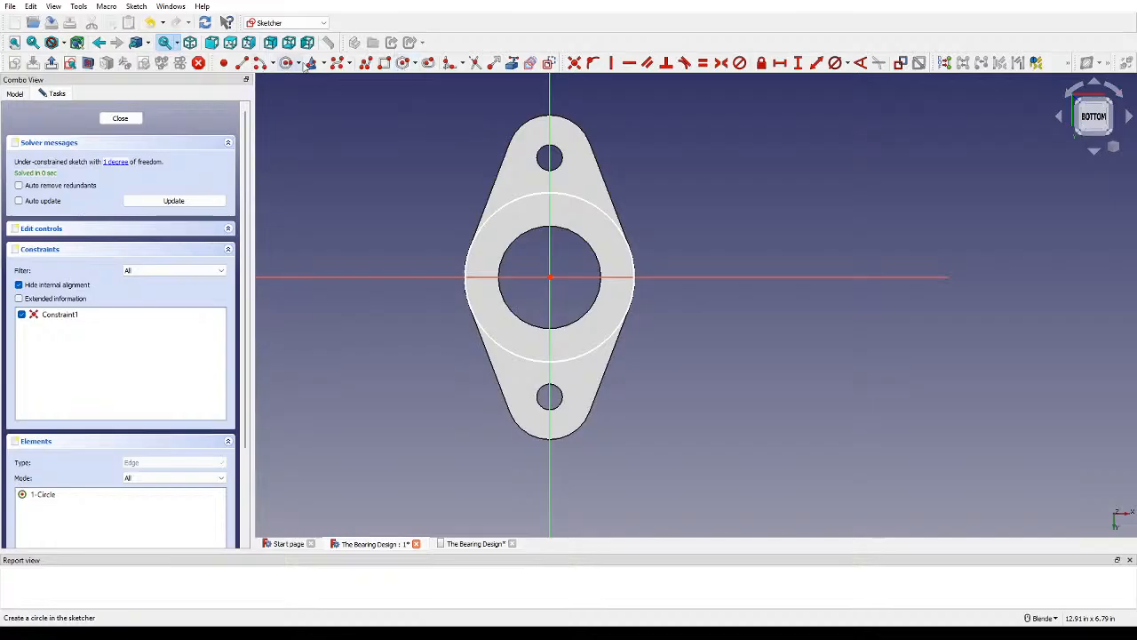
{"action": "left_click", "coordinate": [835, 62]}
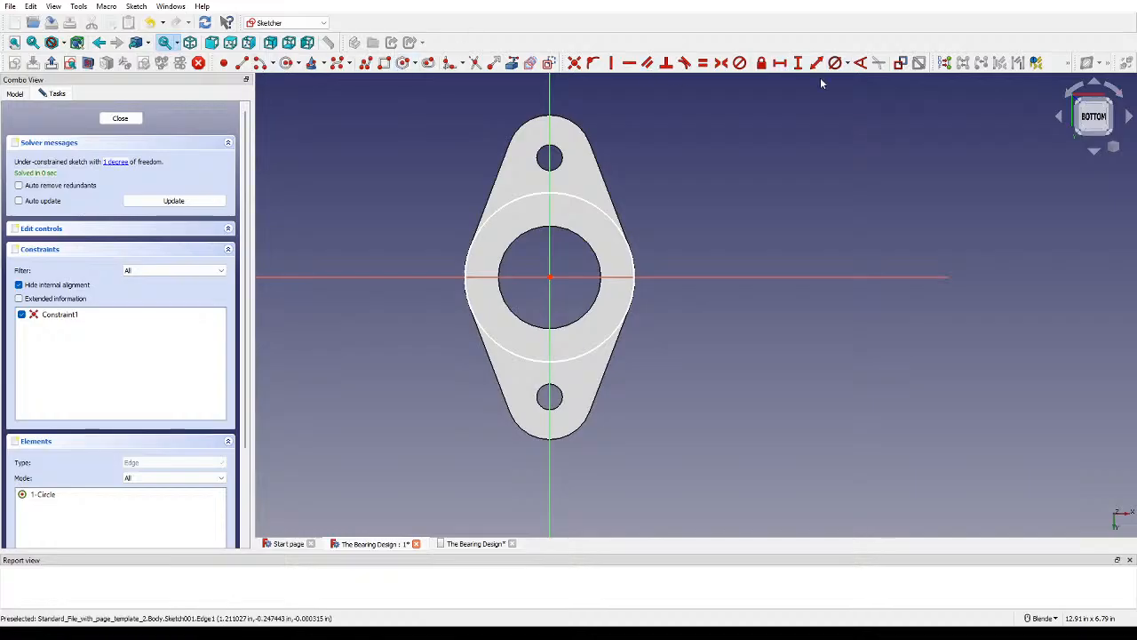
{"action": "left_click", "coordinate": [627, 241]}
{"action": "type", "text": "2.5"}
{"action": "key", "text": "Return"}
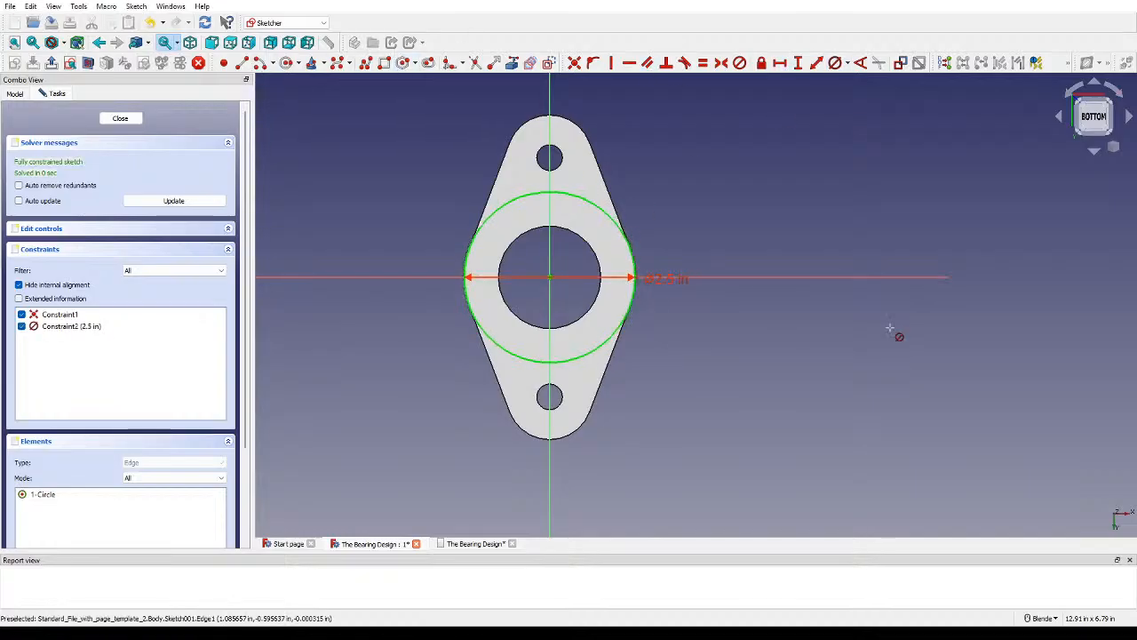
{"action": "right_click", "coordinate": [928, 314]}
Step: Add an inner circle centred on the origin with a 1.5 in diameter and move the two diameter labels apart
{"action": "left_click", "coordinate": [286, 63]}
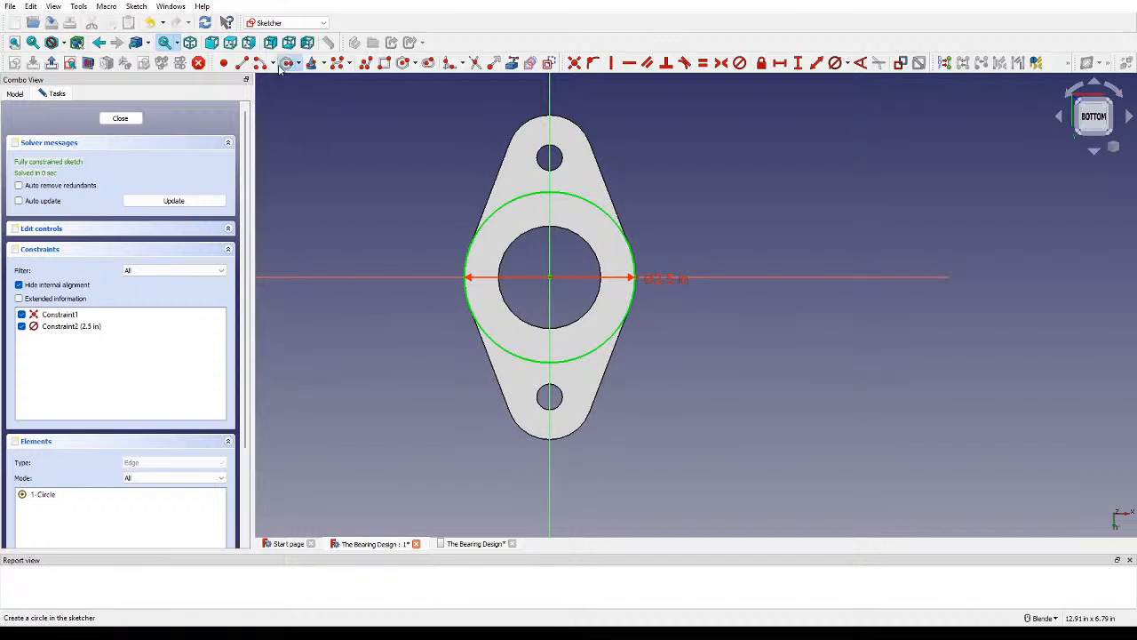
{"action": "left_click", "coordinate": [550, 278]}
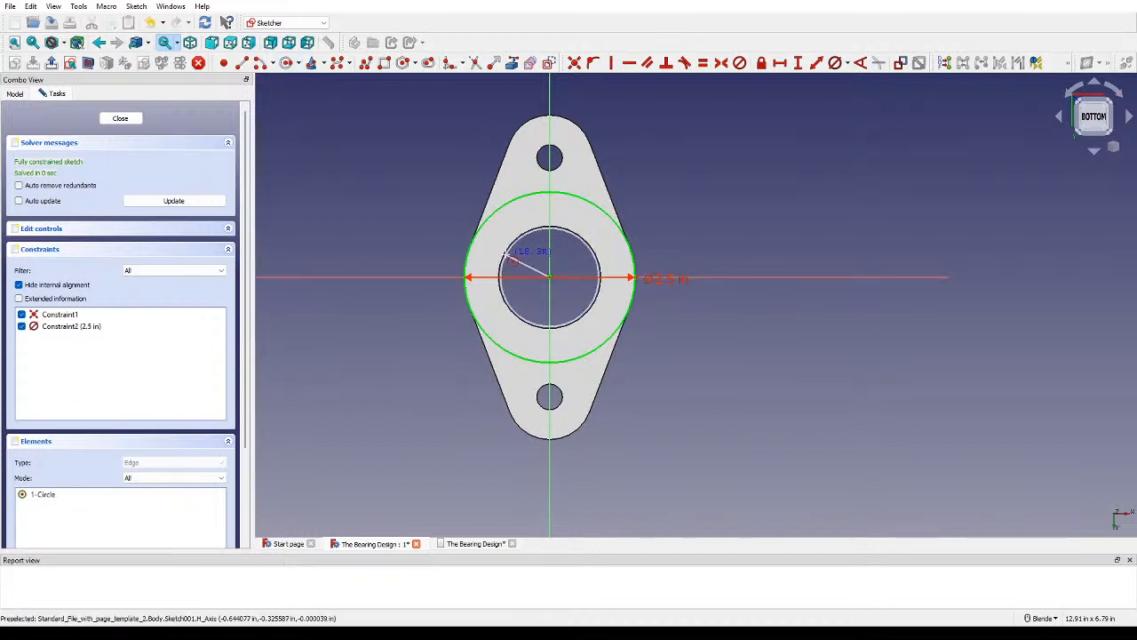
{"action": "left_click", "coordinate": [514, 243]}
{"action": "left_click", "coordinate": [835, 63]}
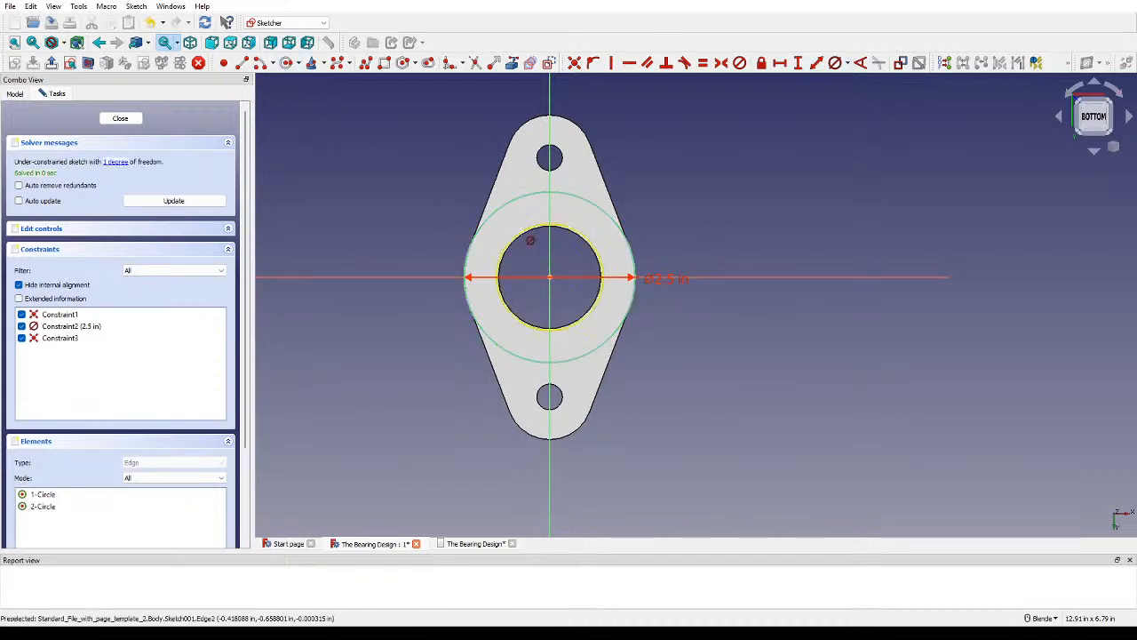
{"action": "left_click", "coordinate": [558, 227]}
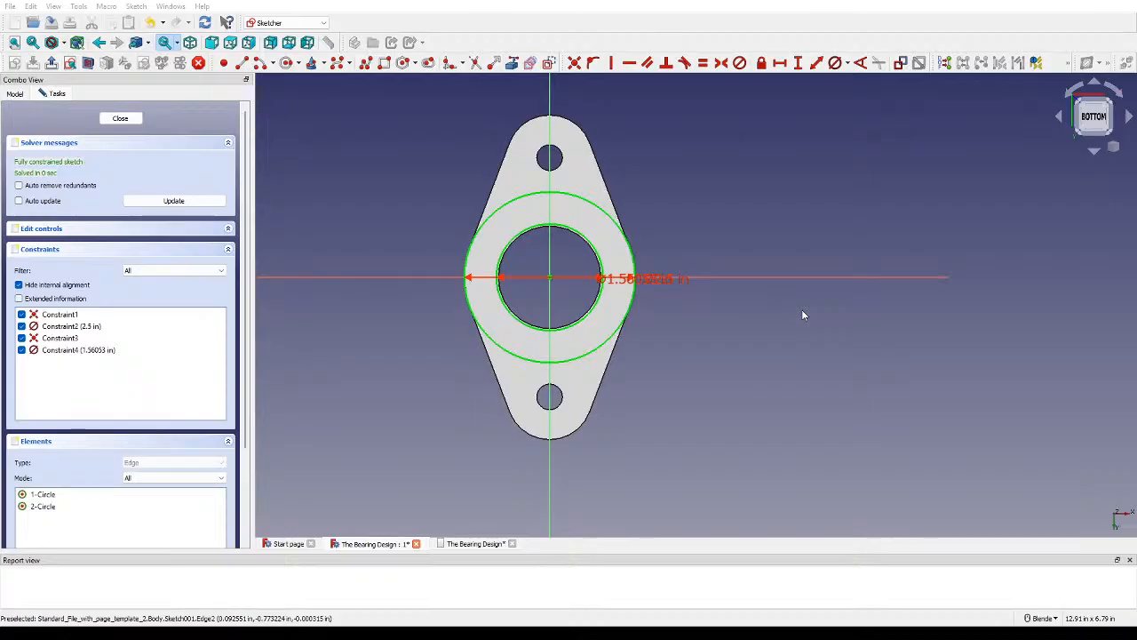
{"action": "type", "text": "1.53"}
{"action": "key", "text": "Return"}
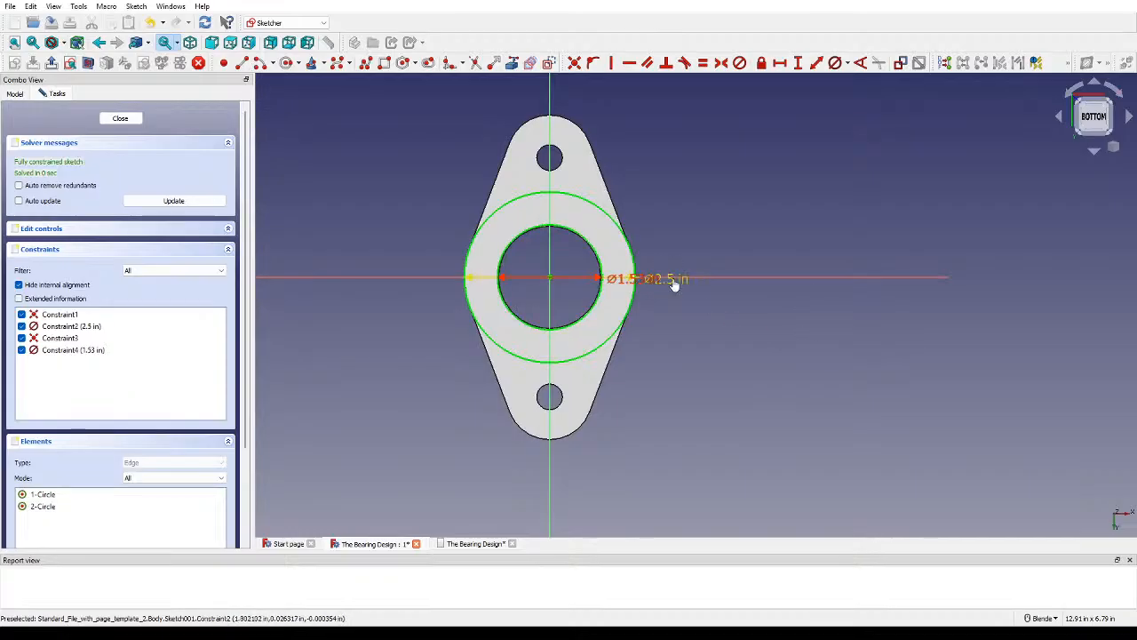
{"action": "left_click_drag", "start_coordinate": [676, 282], "coordinate": [680, 329]}
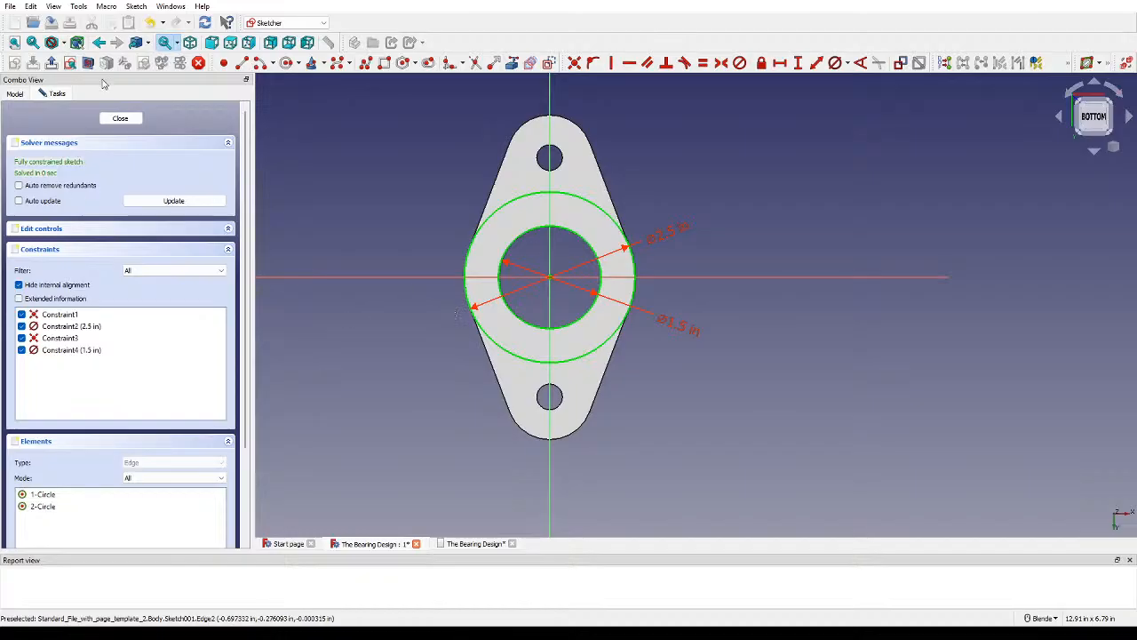
Step: Finish the ring sketch and pad it 1.5 in to form the hollow boss
{"action": "left_click", "coordinate": [115, 118]}
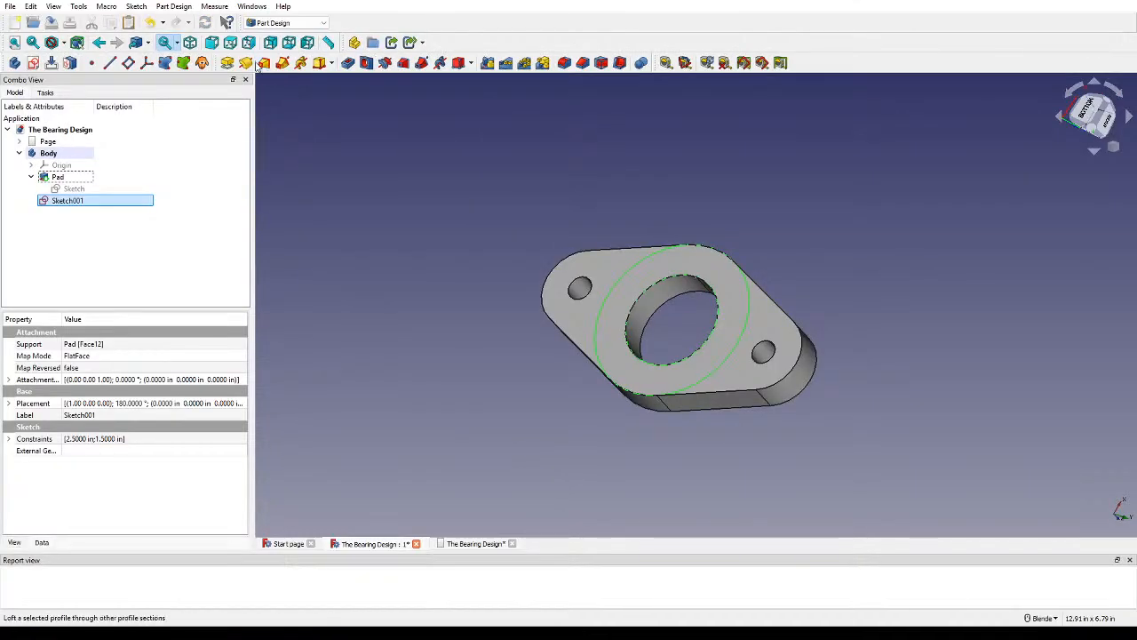
{"action": "left_click", "coordinate": [226, 62]}
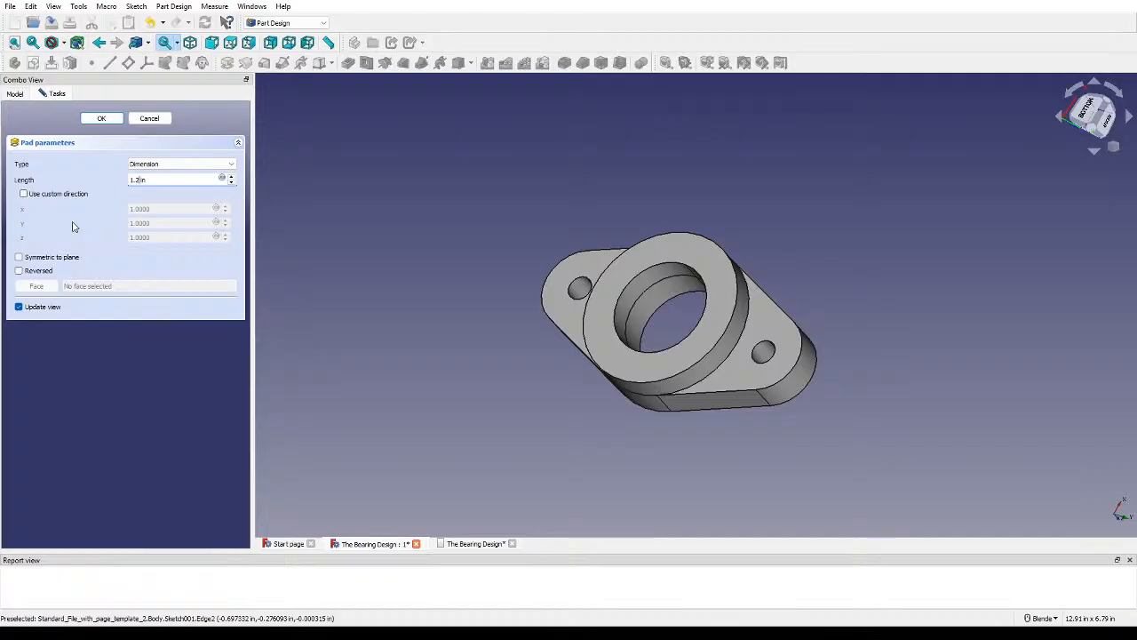
{"action": "key", "text": "Return"}
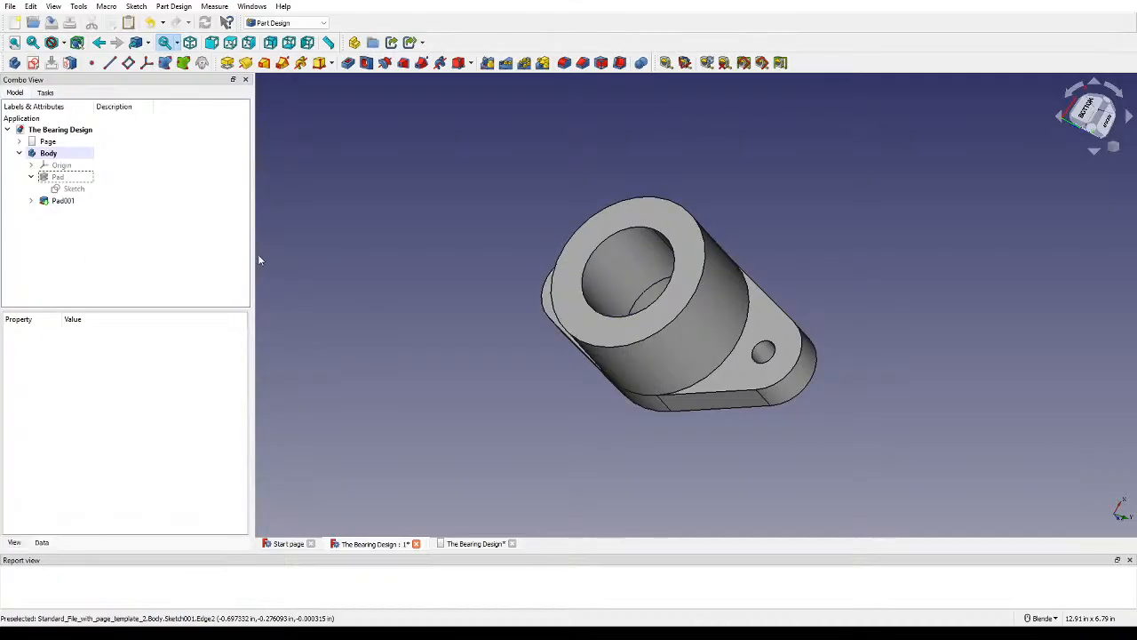
Step: Start a sketch on the boss's end face and draw a circle centred on the origin with a 1.5 in diameter
{"action": "left_click", "coordinate": [597, 287]}
{"action": "left_click", "coordinate": [564, 279]}
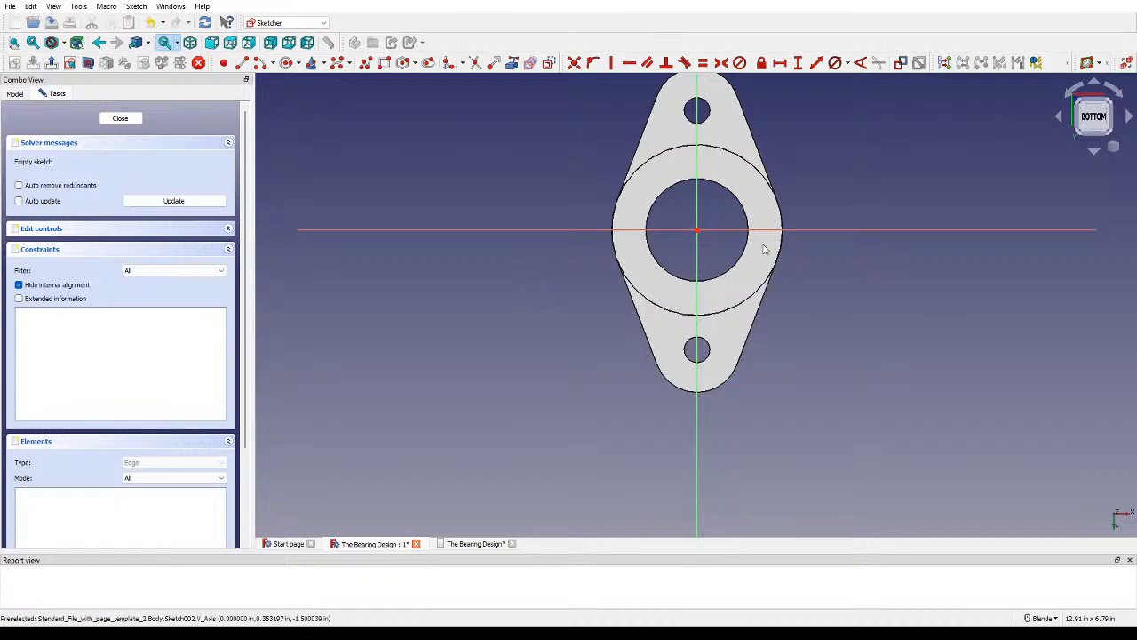
{"action": "scroll", "coordinate": [766, 249], "scroll_direction": "up", "scroll_amount": 2}
{"action": "mouse_move", "coordinate": [773, 254]}
{"action": "middle_mouse_down", "text": "shift"}
{"action": "mouse_move", "coordinate": [753, 329]}
{"action": "mouse_move", "coordinate": [708, 390]}
{"action": "middle_mouse_up", "text": "shift"}
{"action": "left_click", "coordinate": [286, 62]}
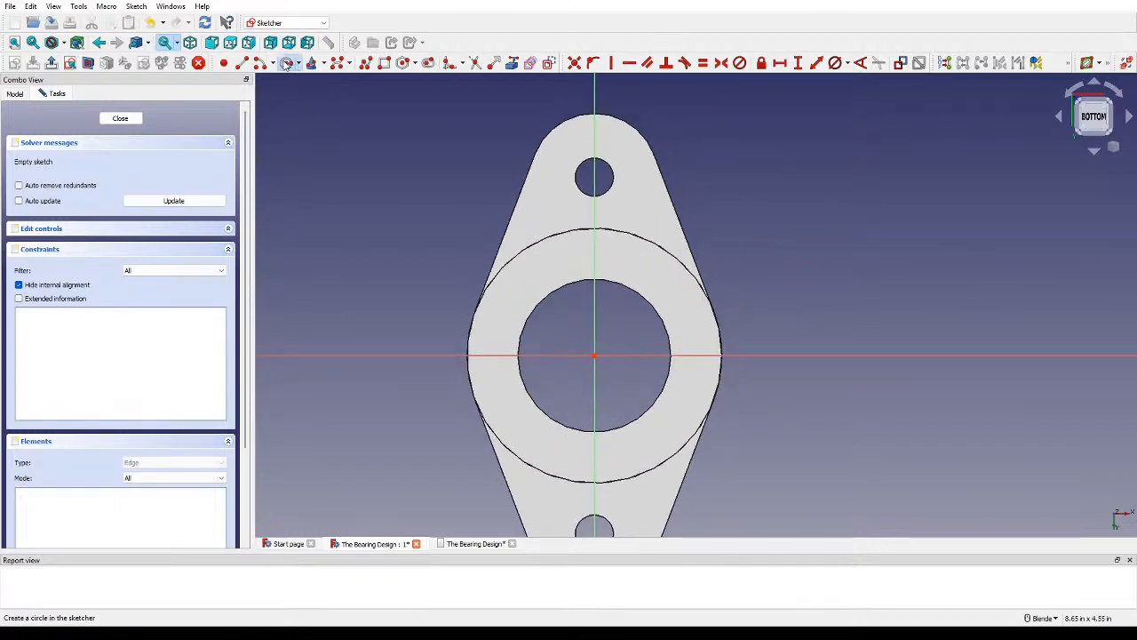
{"action": "left_click", "coordinate": [593, 358]}
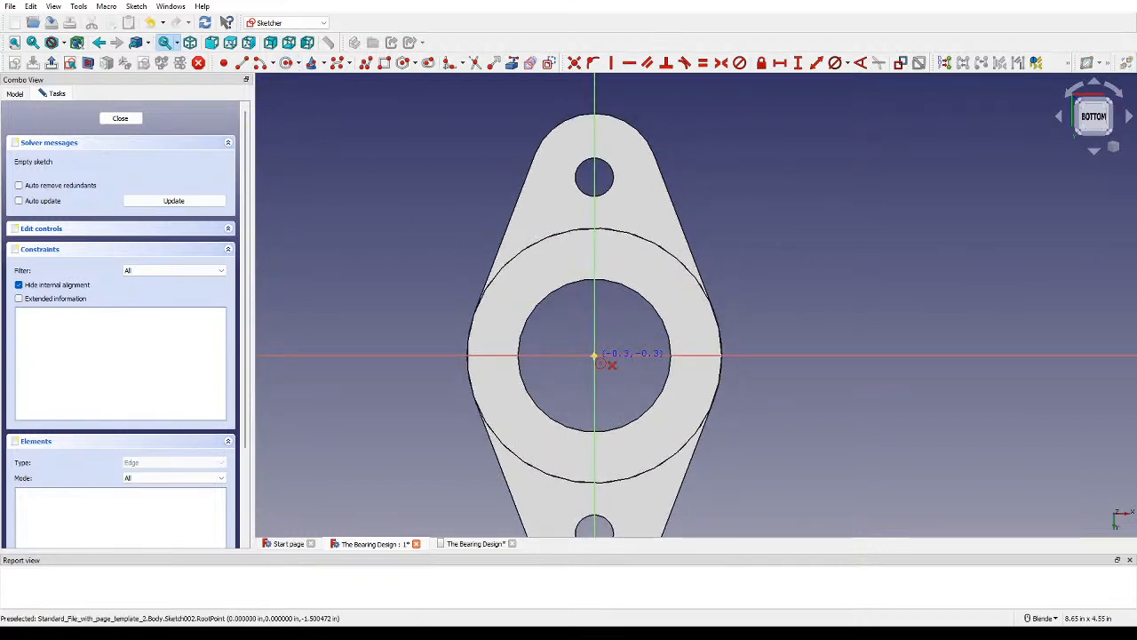
{"action": "left_click", "coordinate": [542, 301]}
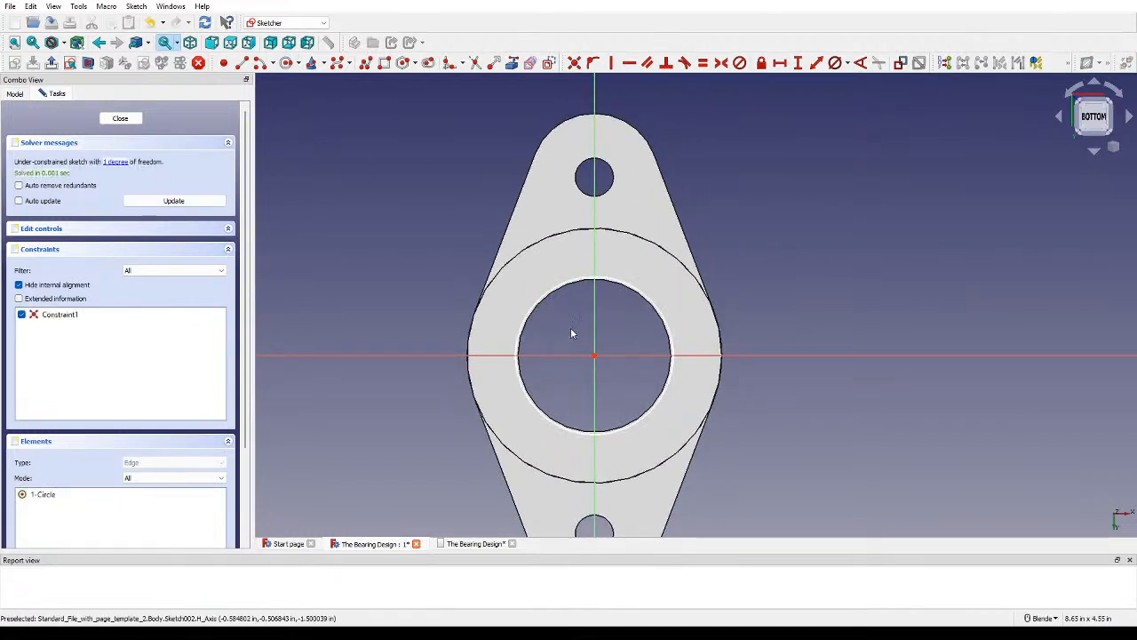
{"action": "left_click", "coordinate": [664, 308]}
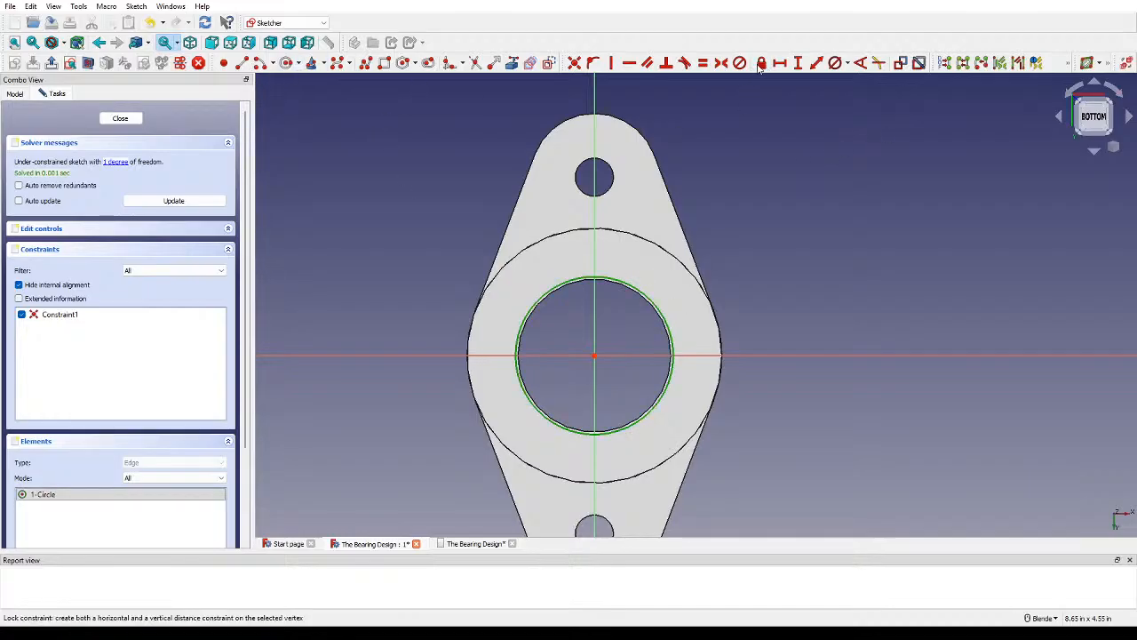
{"action": "left_click", "coordinate": [835, 62]}
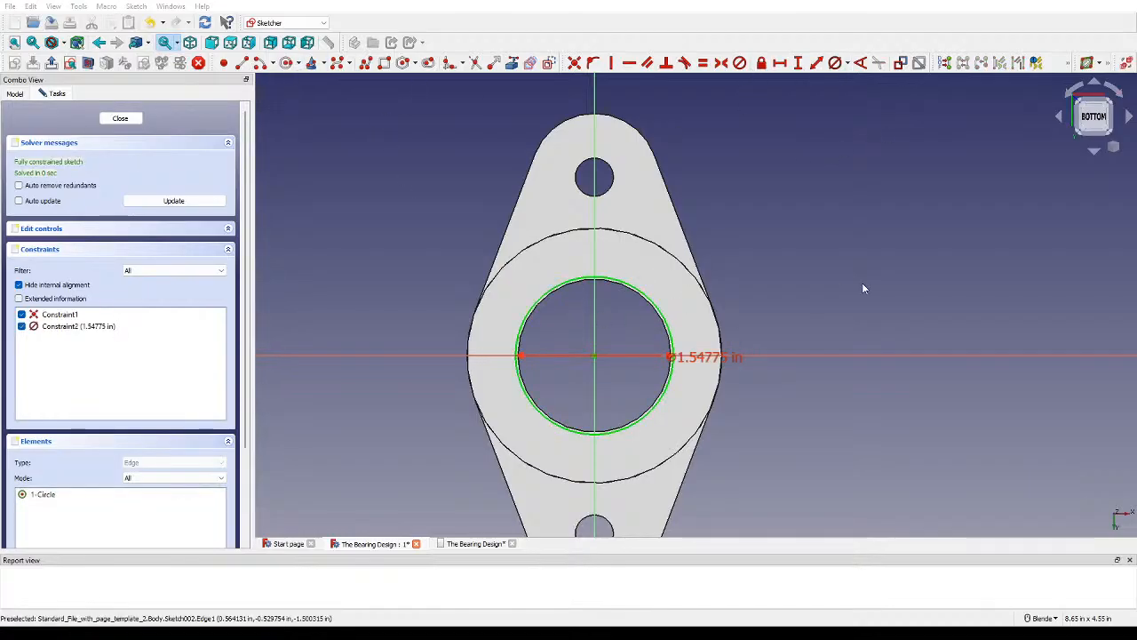
{"action": "type", "text": "1.5"}
{"action": "key", "text": "Return"}
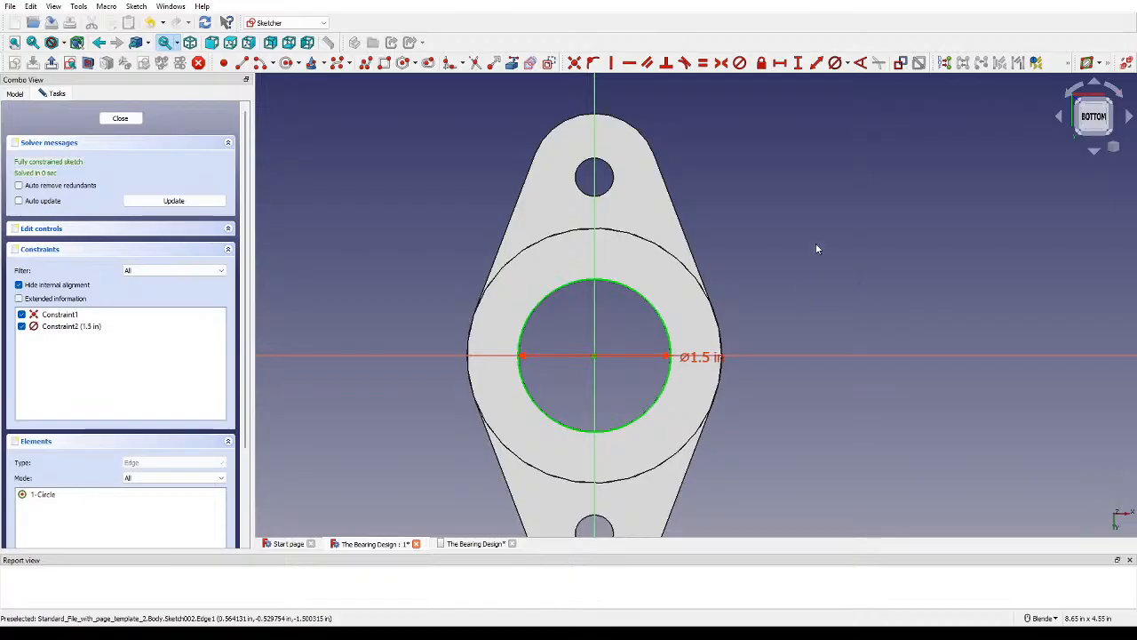
Step: Draw a larger concentric circle about 2.1 in in diameter between the bore and the boss's outer edge, and start its diameter constraint
{"action": "left_click", "coordinate": [287, 63]}
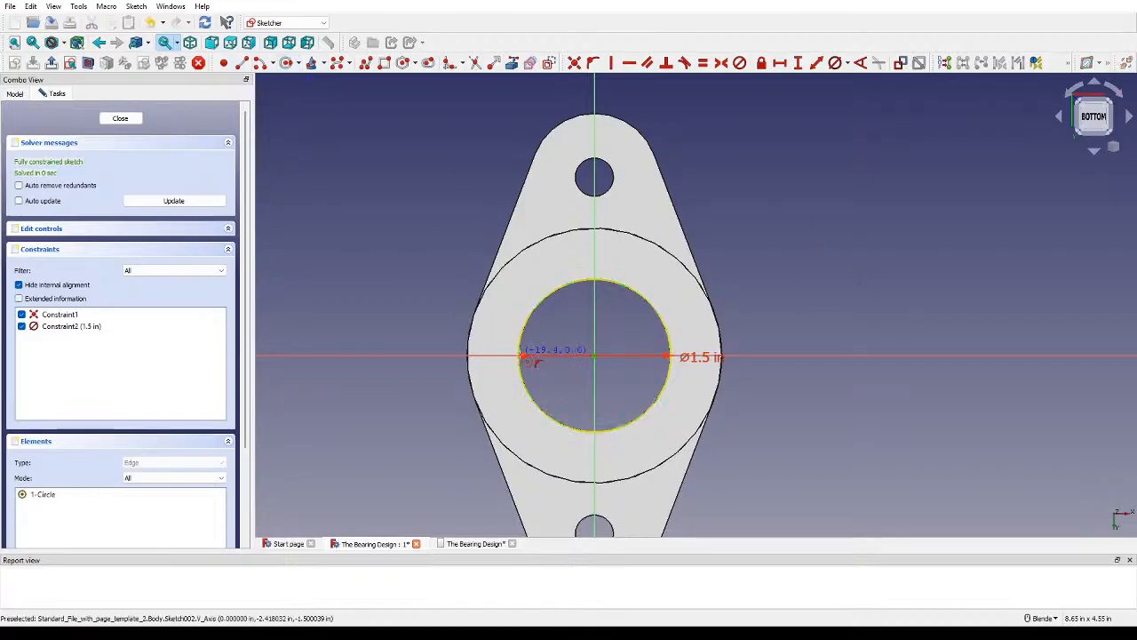
{"action": "left_click", "coordinate": [593, 355]}
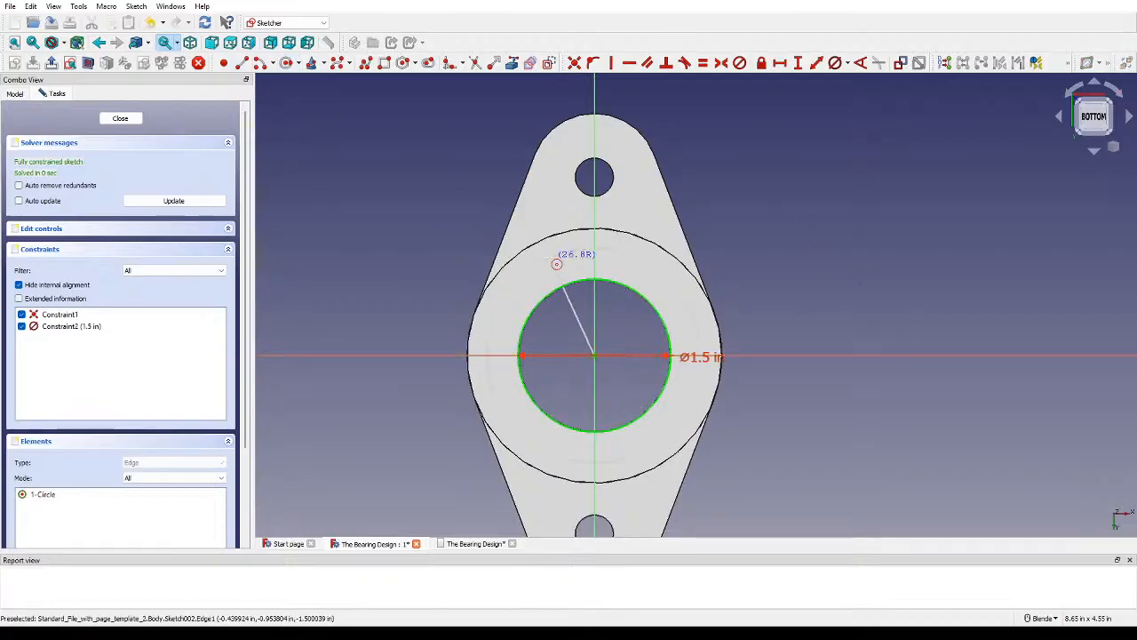
{"action": "left_click", "coordinate": [625, 257]}
{"action": "left_click", "coordinate": [835, 63]}
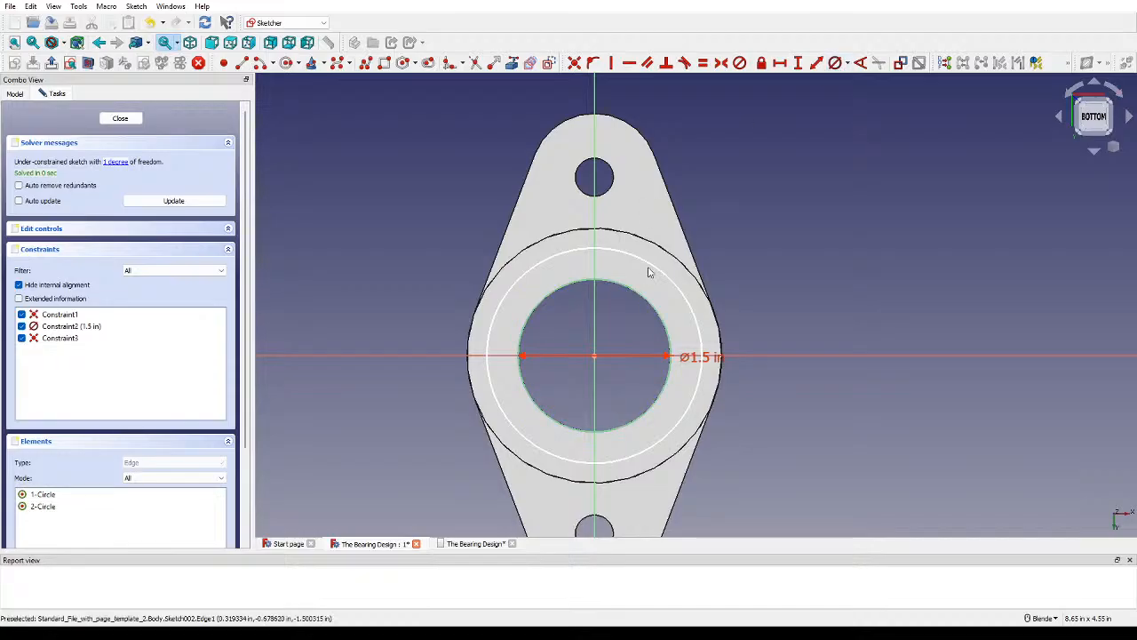
Step: Set the outer circle's diameter to 2 in and pocket the ring profile into the end face of the cylindrical boss
{"action": "left_click", "coordinate": [629, 256]}
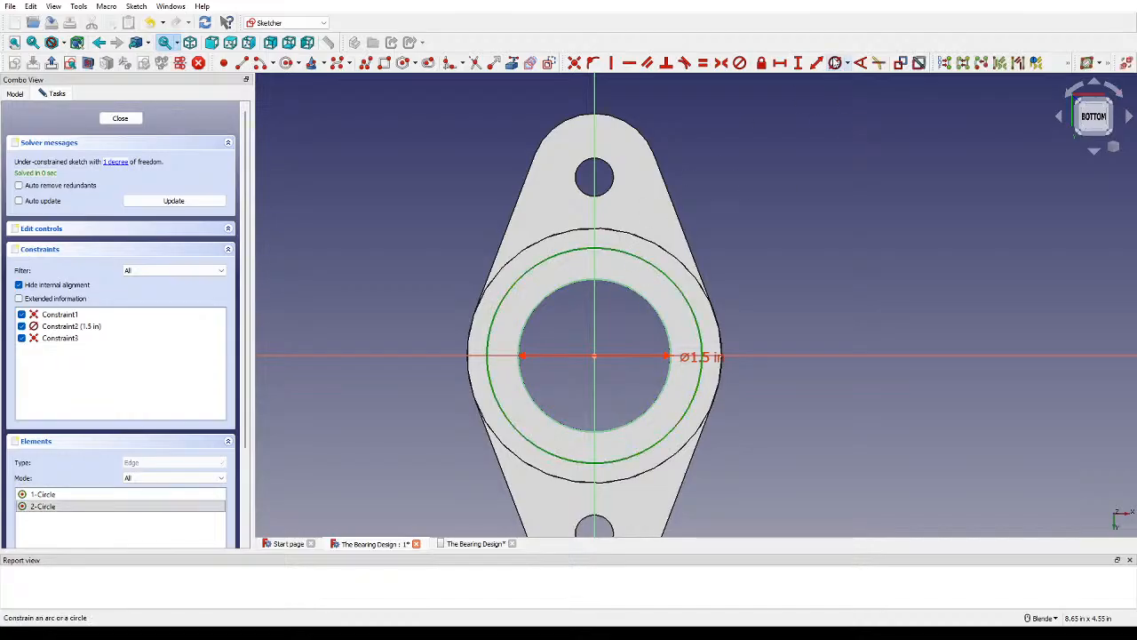
{"action": "key", "text": "Return"}
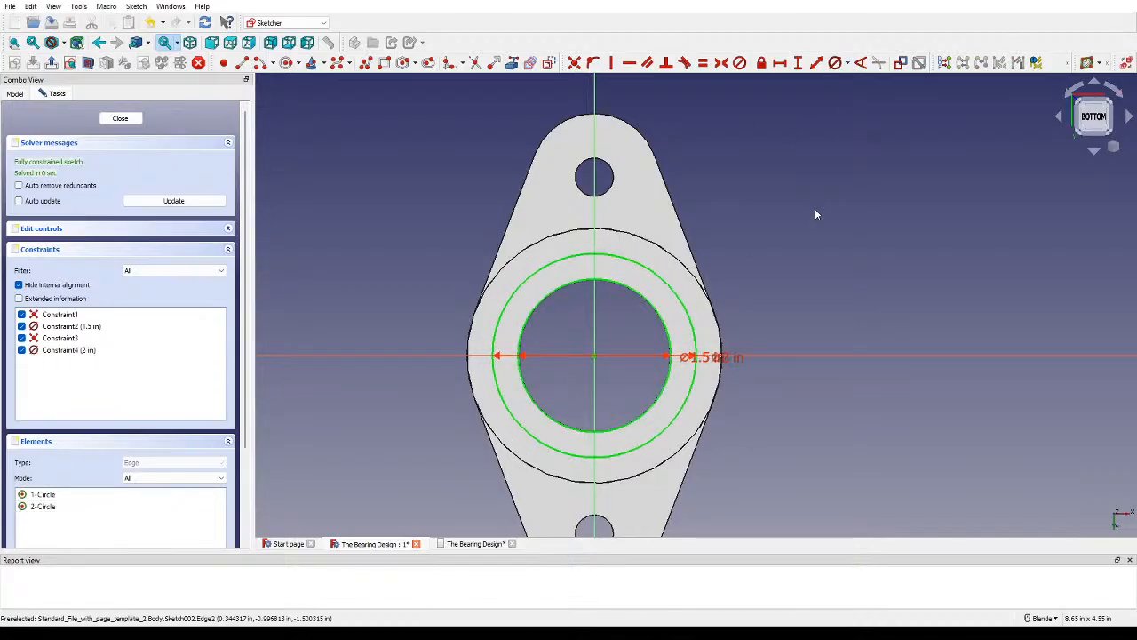
{"action": "left_click", "coordinate": [120, 119]}
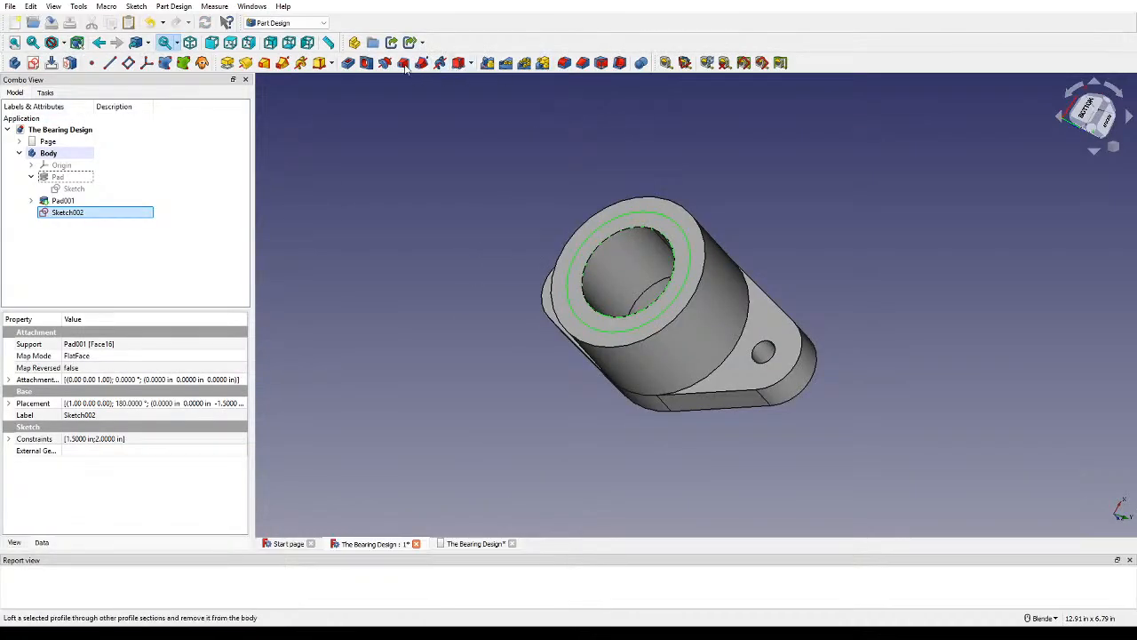
{"action": "left_click", "coordinate": [348, 62]}
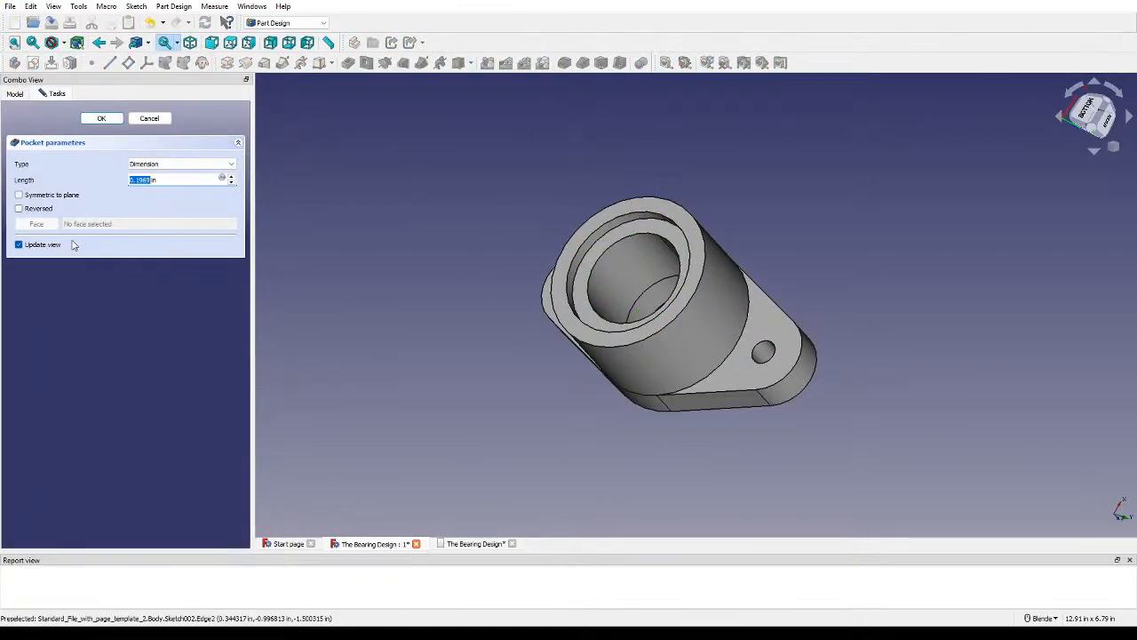
{"action": "key", "text": "Return"}
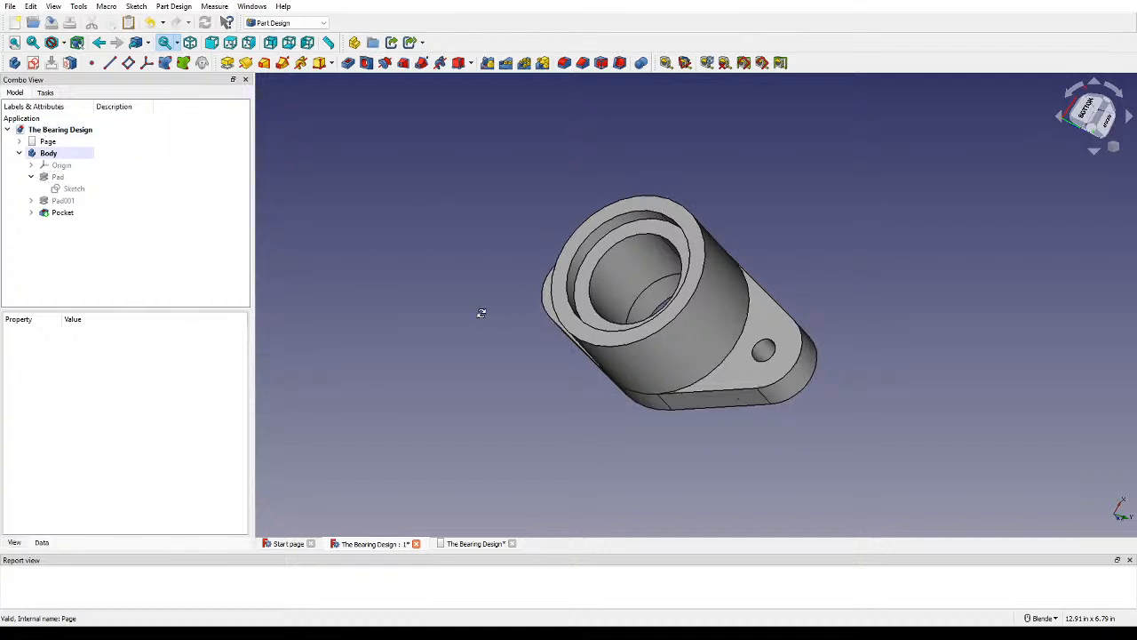
Step: Start a new sketch on the flange face beside the cylindrical boss
{"action": "middle_click_drag", "start_coordinate": [479, 312], "coordinate": [543, 343]}
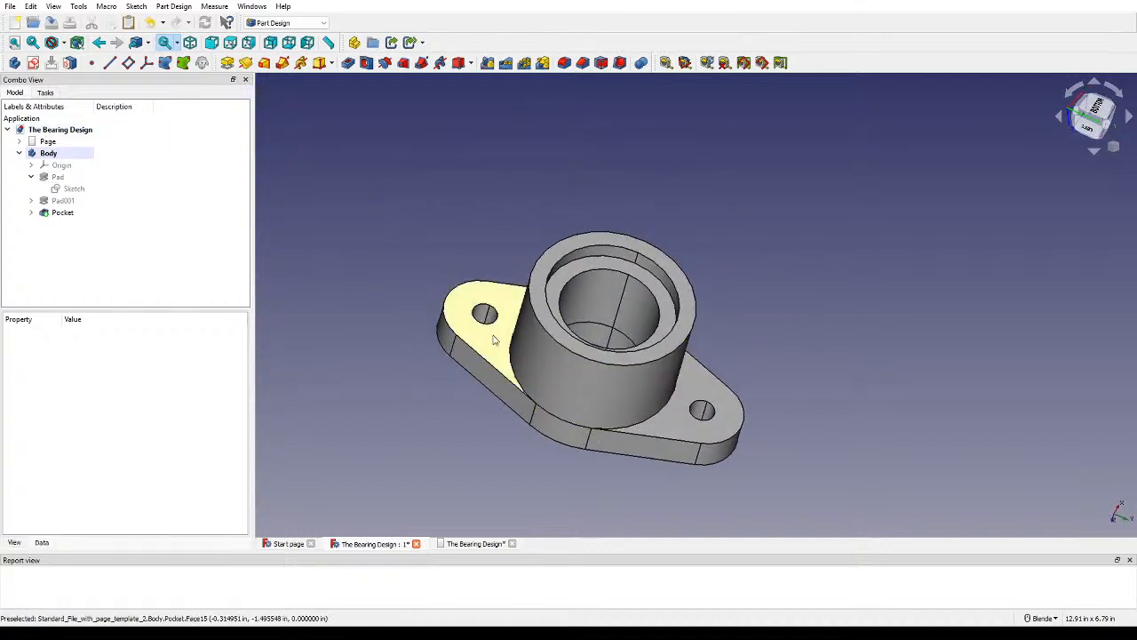
{"action": "left_click", "coordinate": [32, 62]}
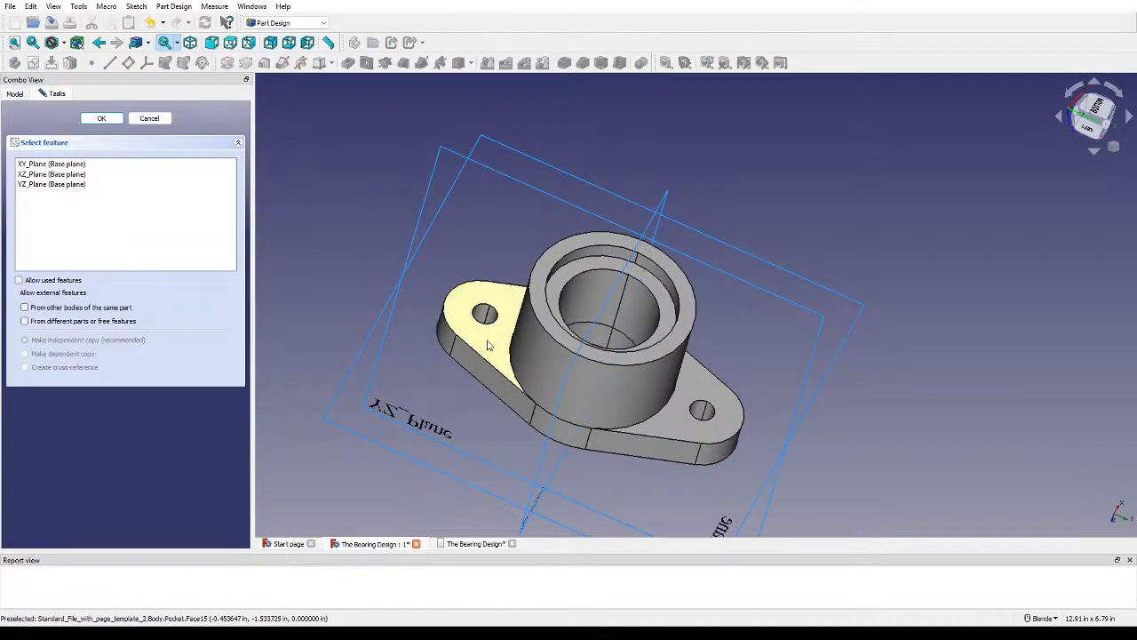
{"action": "left_click", "coordinate": [475, 324]}
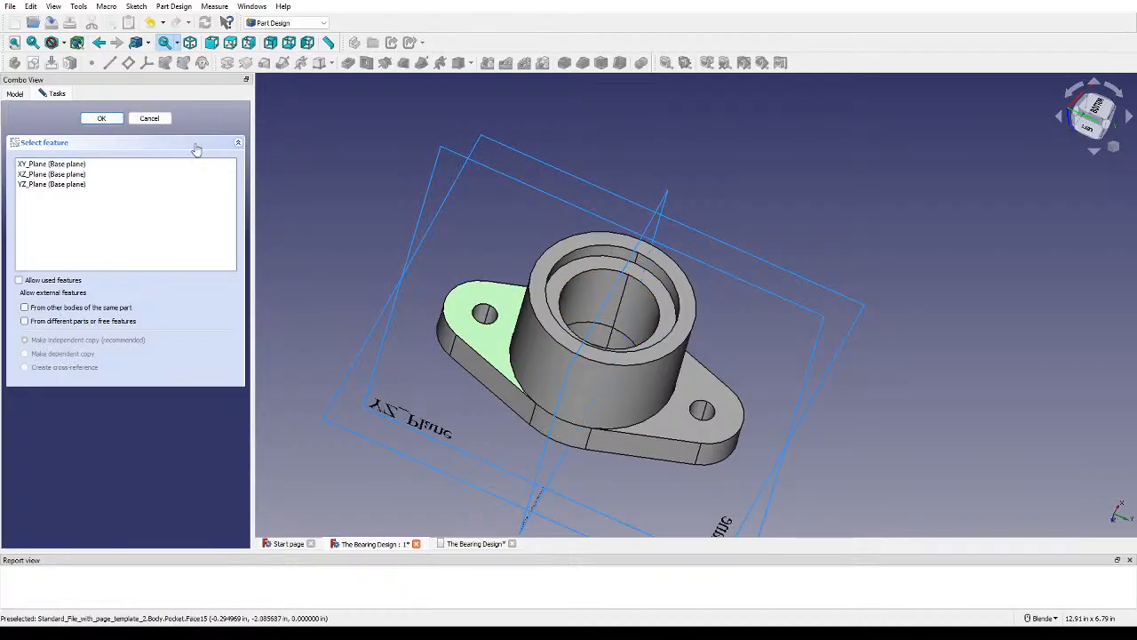
{"action": "left_click", "coordinate": [148, 118]}
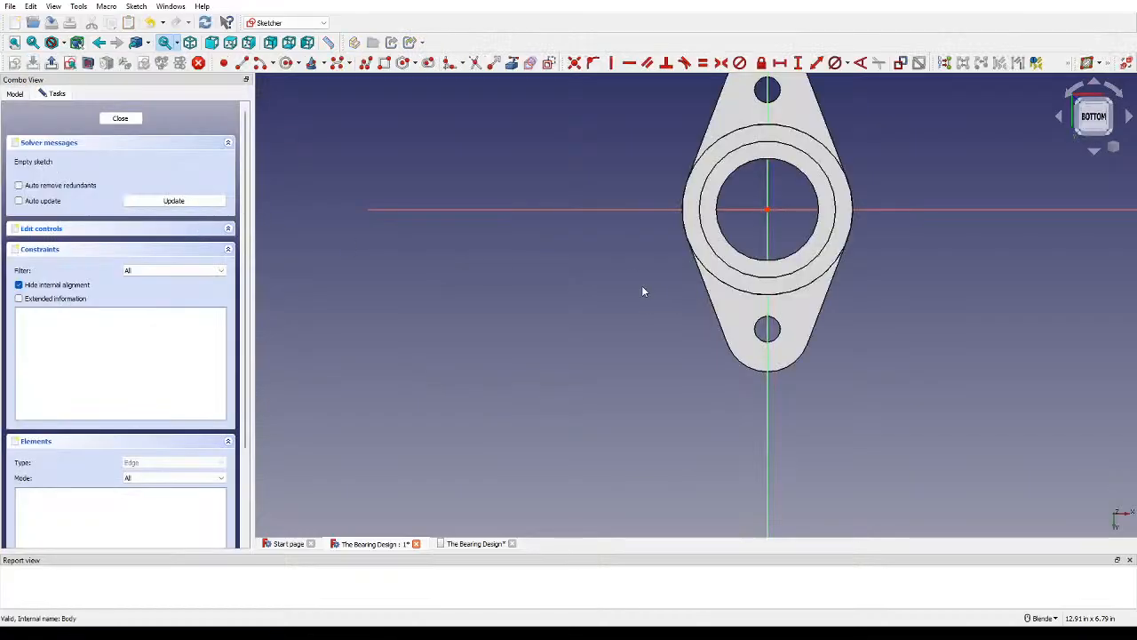
Step: Sketch a circle of about 9.9 mm radius around the upper bolt hole, with its centre on the vertical axis
{"action": "scroll", "coordinate": [642, 287], "scroll_direction": "up", "scroll_amount": 5}
{"action": "scroll", "coordinate": [670, 267], "scroll_direction": "down", "scroll_amount": 4}
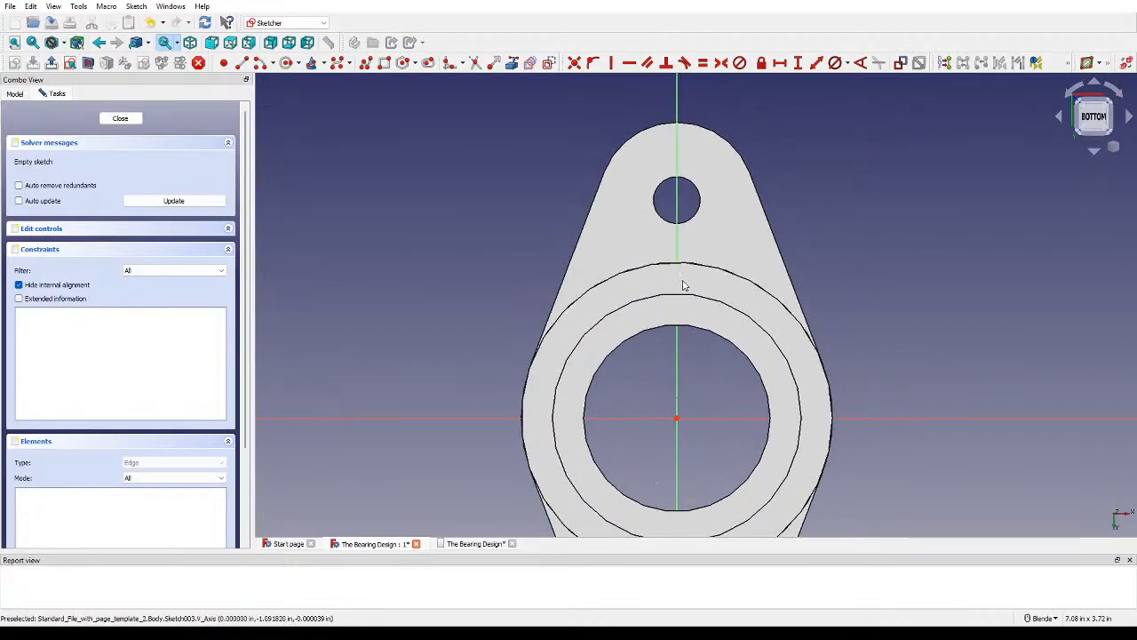
{"action": "mouse_move", "coordinate": [660, 350]}
{"action": "middle_mouse_down"}
{"action": "mouse_move", "coordinate": [737, 414]}
{"action": "mouse_move", "coordinate": [909, 337]}
{"action": "mouse_move", "coordinate": [825, 381]}
{"action": "mouse_move", "coordinate": [884, 356]}
{"action": "mouse_move", "coordinate": [863, 350]}
{"action": "mouse_move", "coordinate": [847, 365]}
{"action": "middle_mouse_up"}
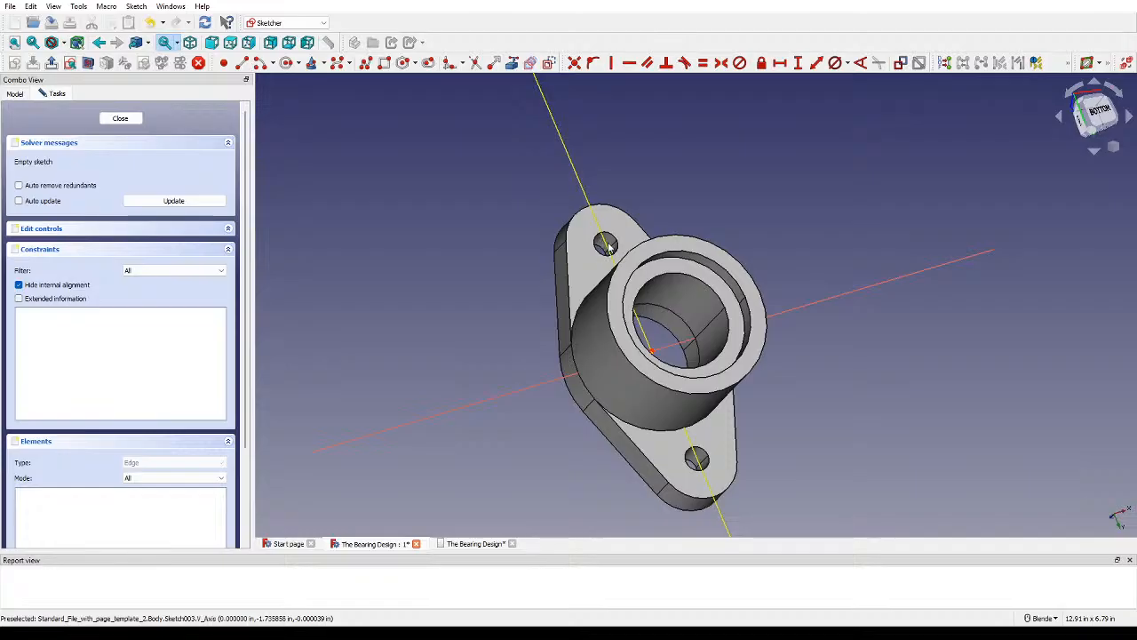
{"action": "left_click", "coordinate": [1099, 113]}
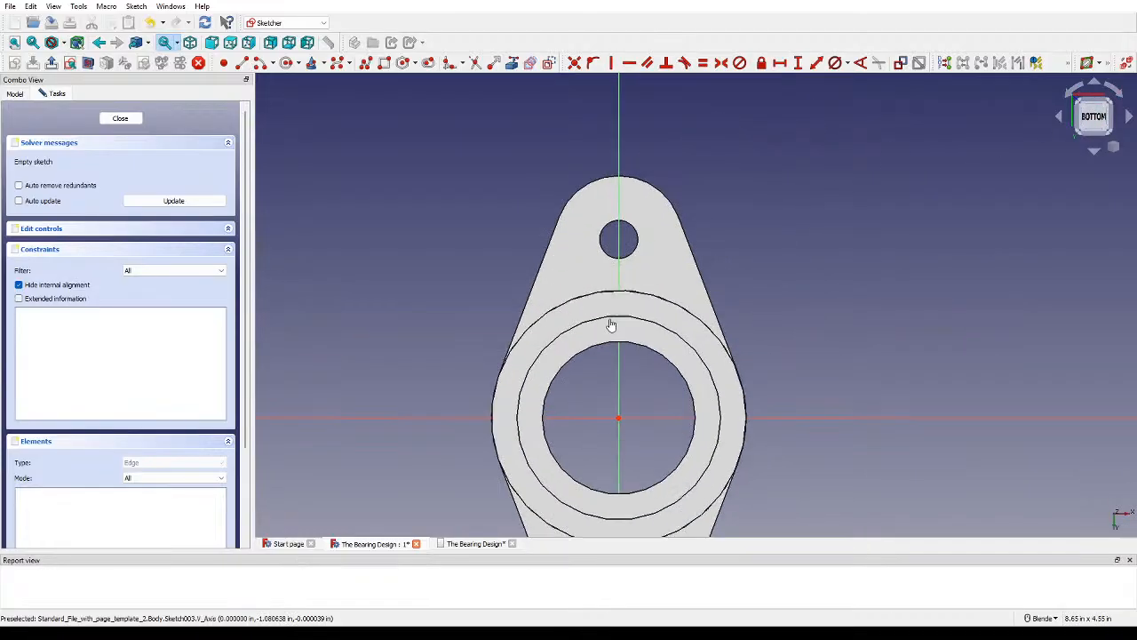
{"action": "left_click", "coordinate": [286, 62]}
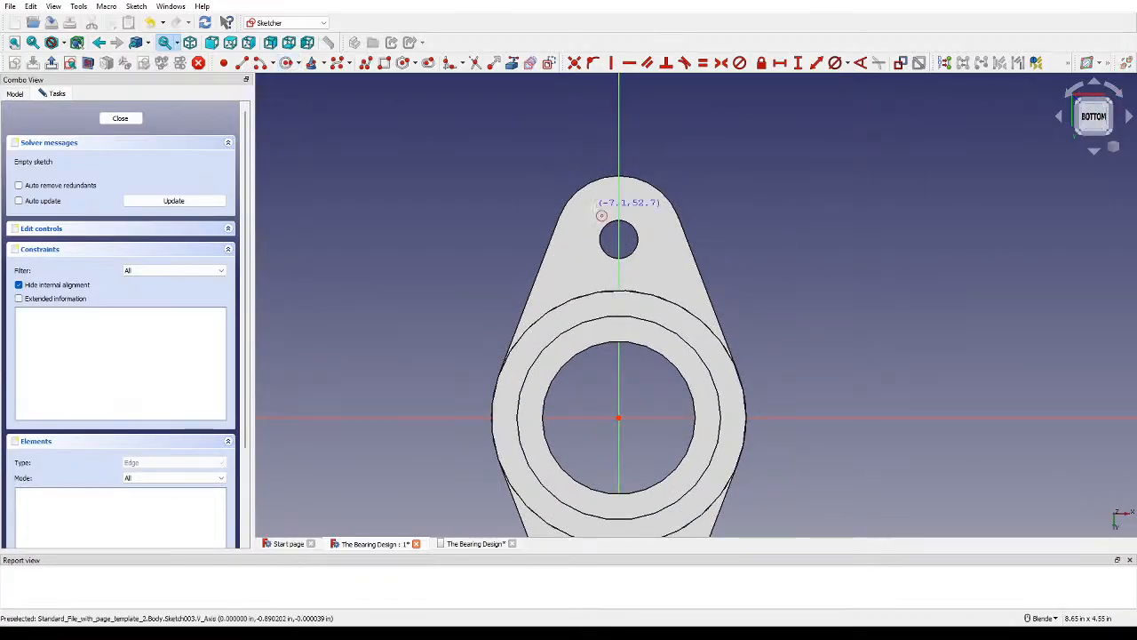
{"action": "left_click", "coordinate": [619, 238]}
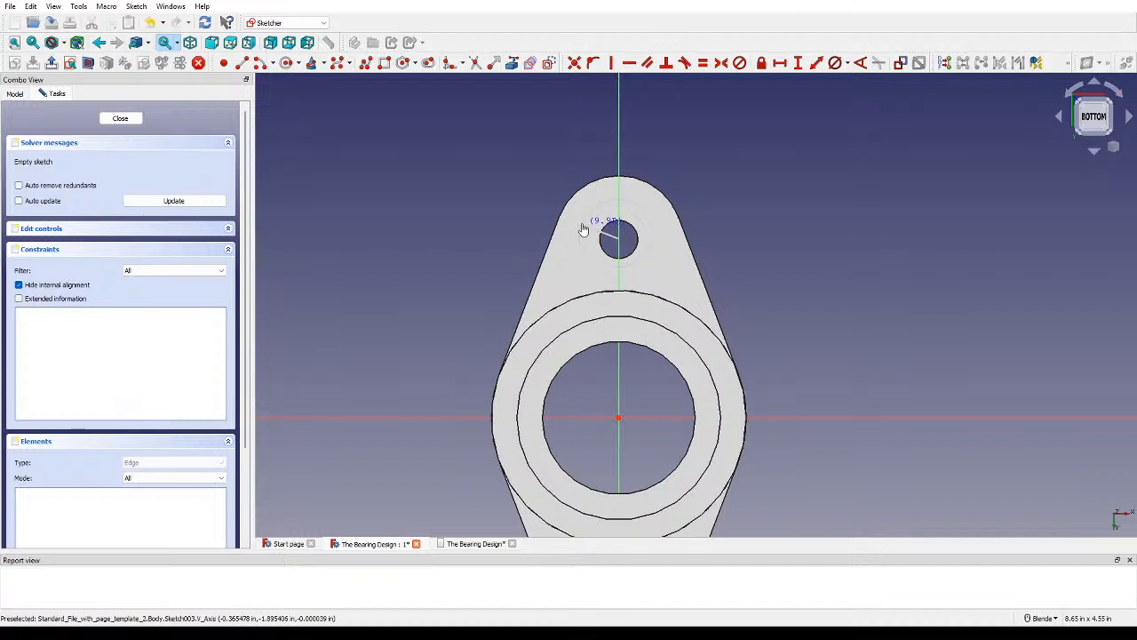
{"action": "left_click", "coordinate": [580, 236]}
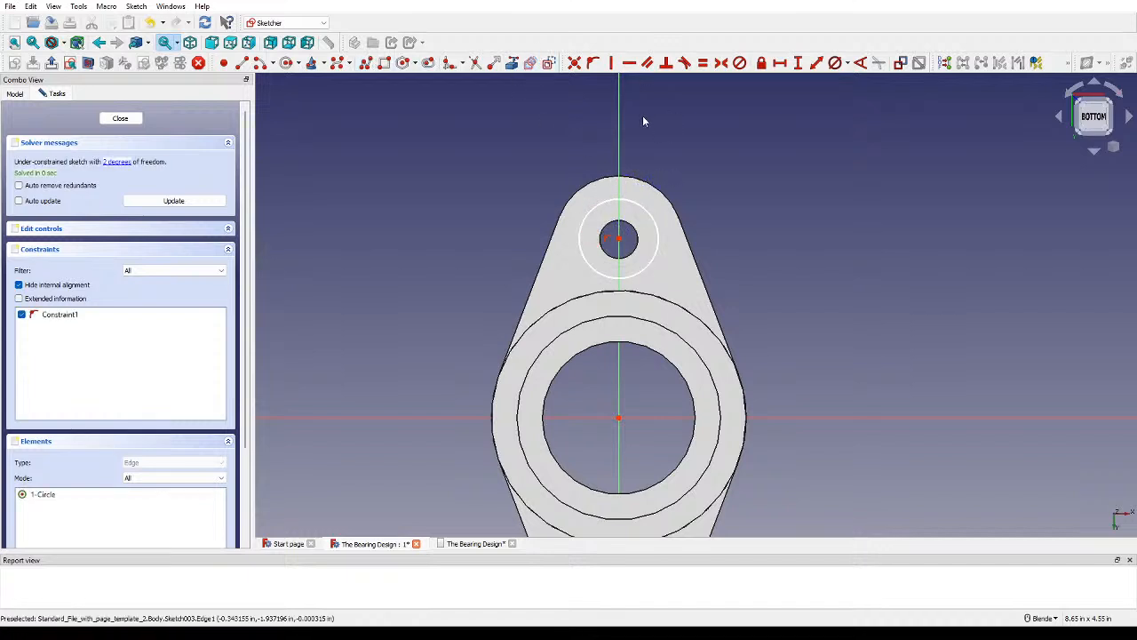
Step: Constrain the vertical distance between the circle's centre and the sketch origin to 1.75 in
{"action": "left_click", "coordinate": [798, 64]}
{"action": "left_click", "coordinate": [619, 238]}
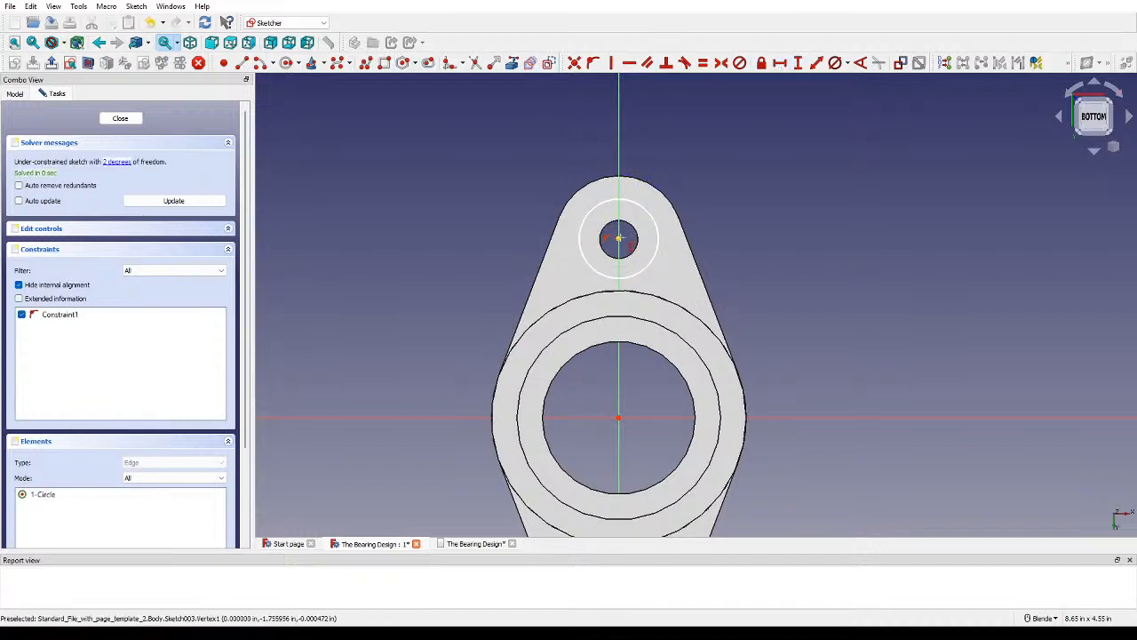
{"action": "left_click", "coordinate": [619, 417]}
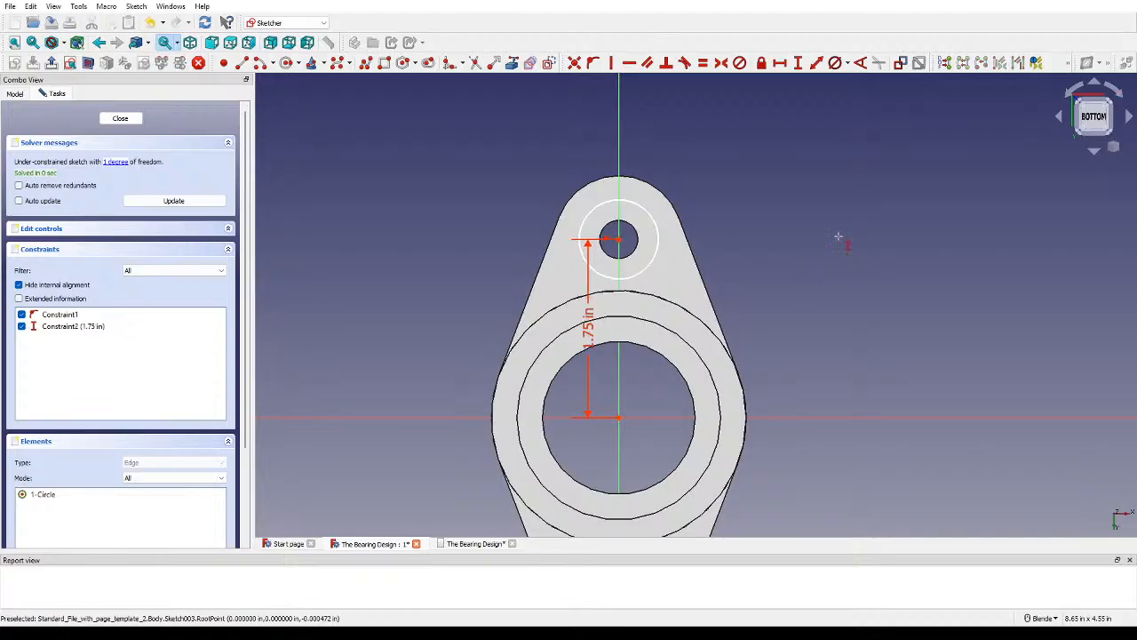
Step: Constrain the diameter of the circle at the upper bolt hole to 0.375 in
{"action": "left_click", "coordinate": [654, 231]}
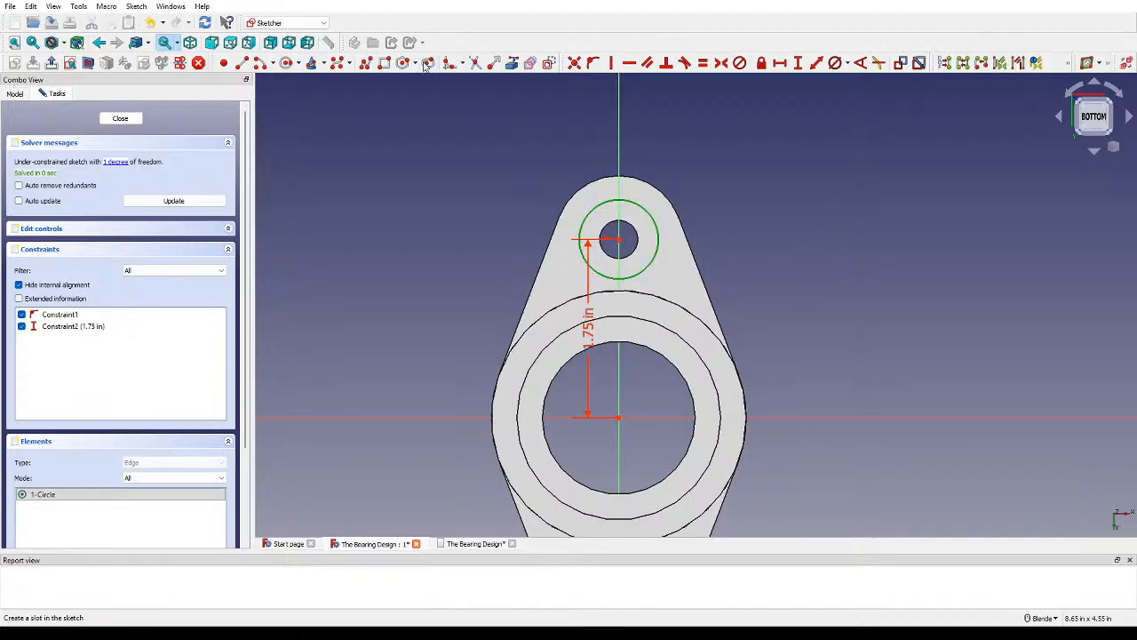
{"action": "left_click", "coordinate": [835, 63]}
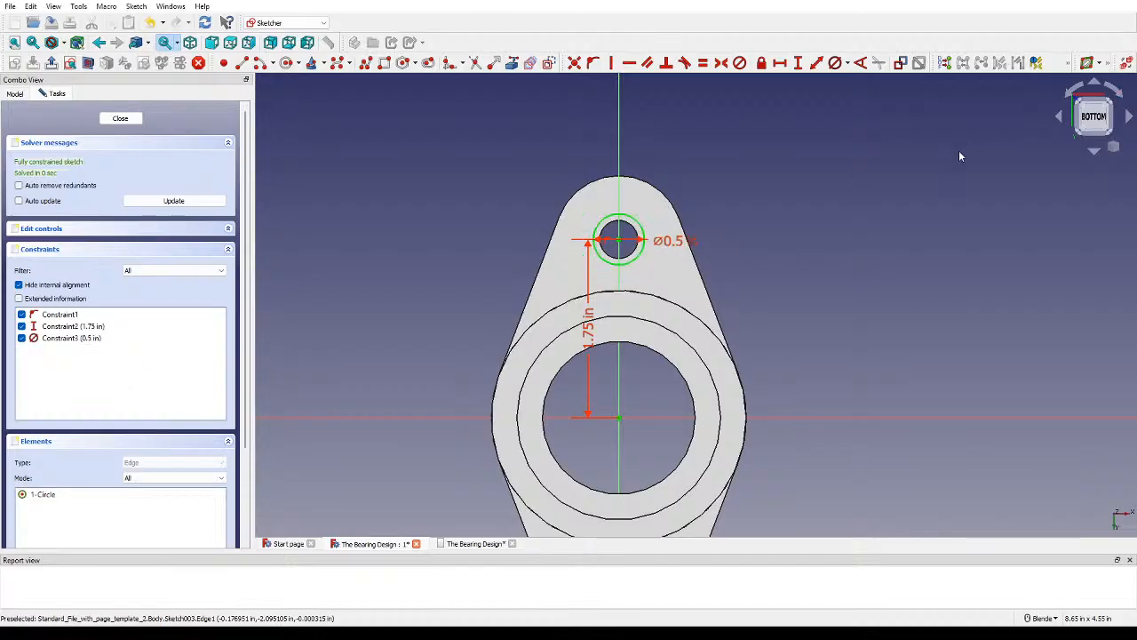
{"action": "left_click", "coordinate": [676, 240]}
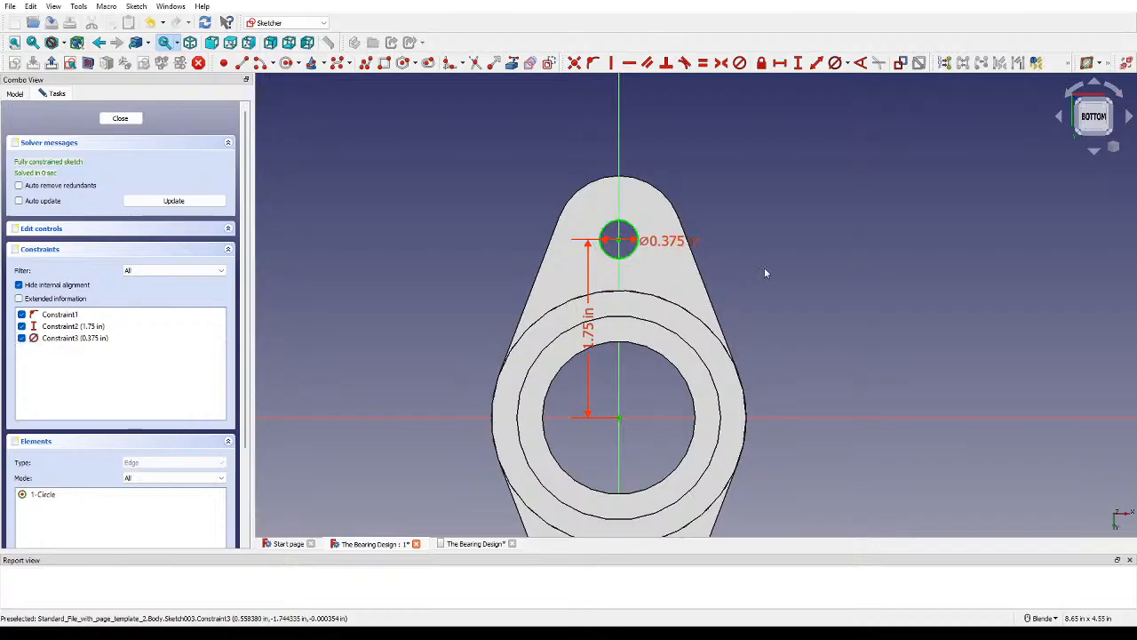
{"action": "left_click", "coordinate": [672, 243]}
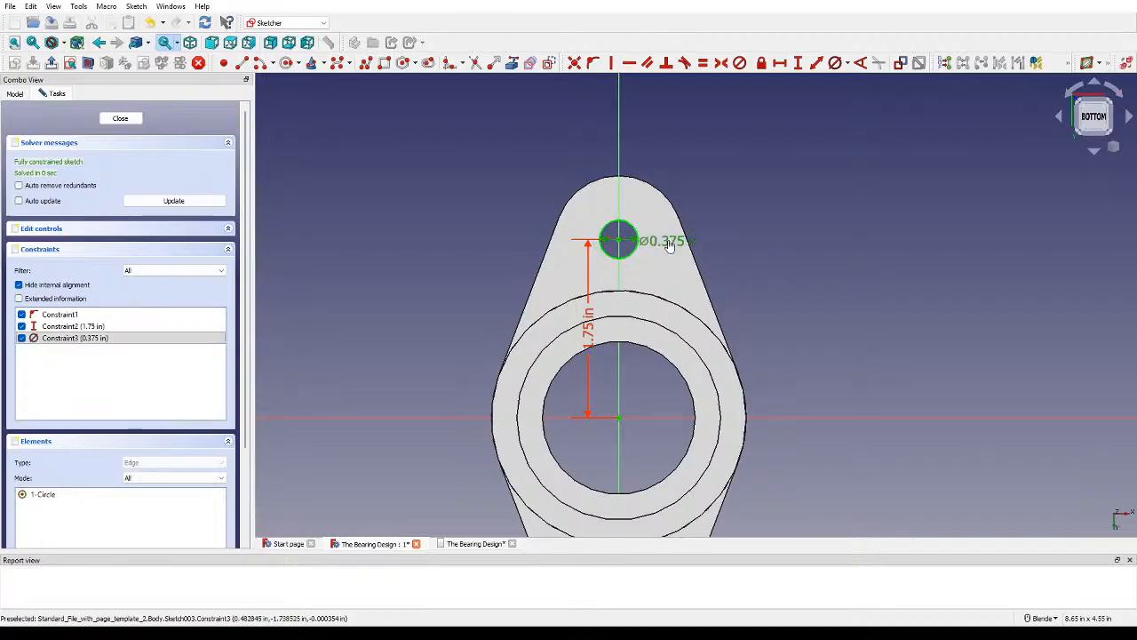
{"action": "left_click", "coordinate": [813, 231]}
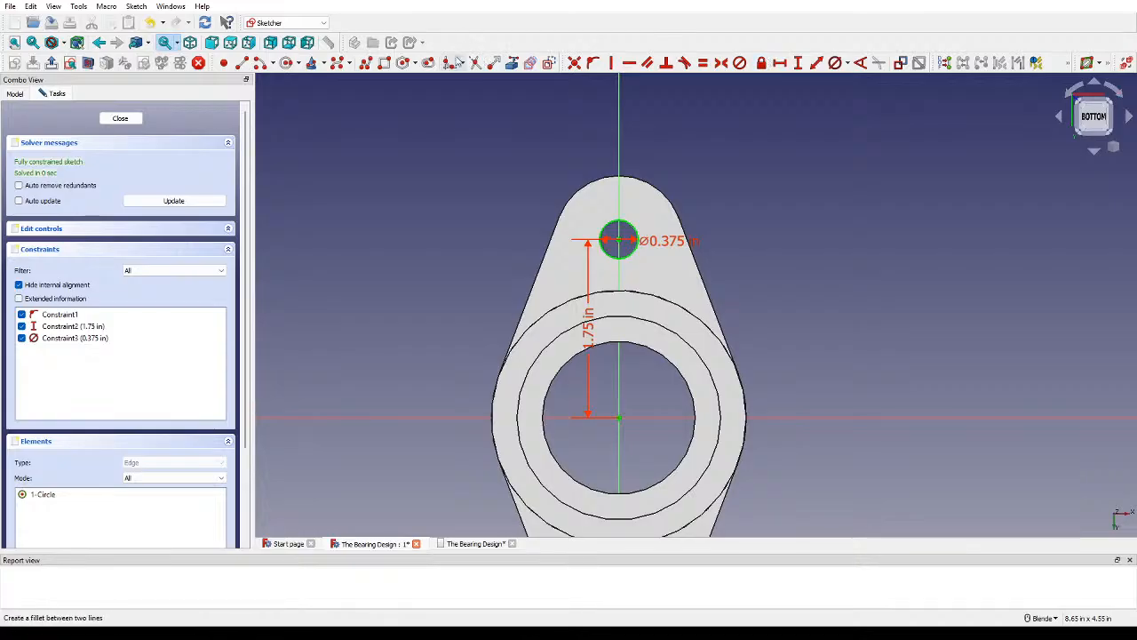
Step: Sketch a second circle concentric with the 0.375 in circle and constrain its diameter to 0.5 in
{"action": "left_click", "coordinate": [285, 63]}
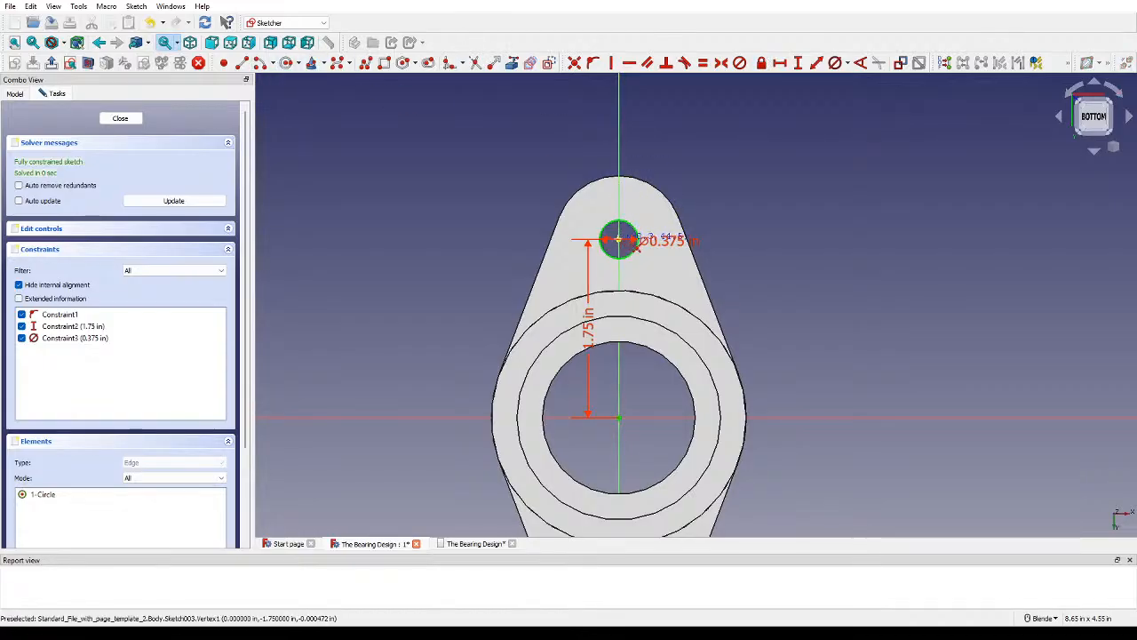
{"action": "left_click", "coordinate": [620, 239]}
{"action": "left_click", "coordinate": [597, 215]}
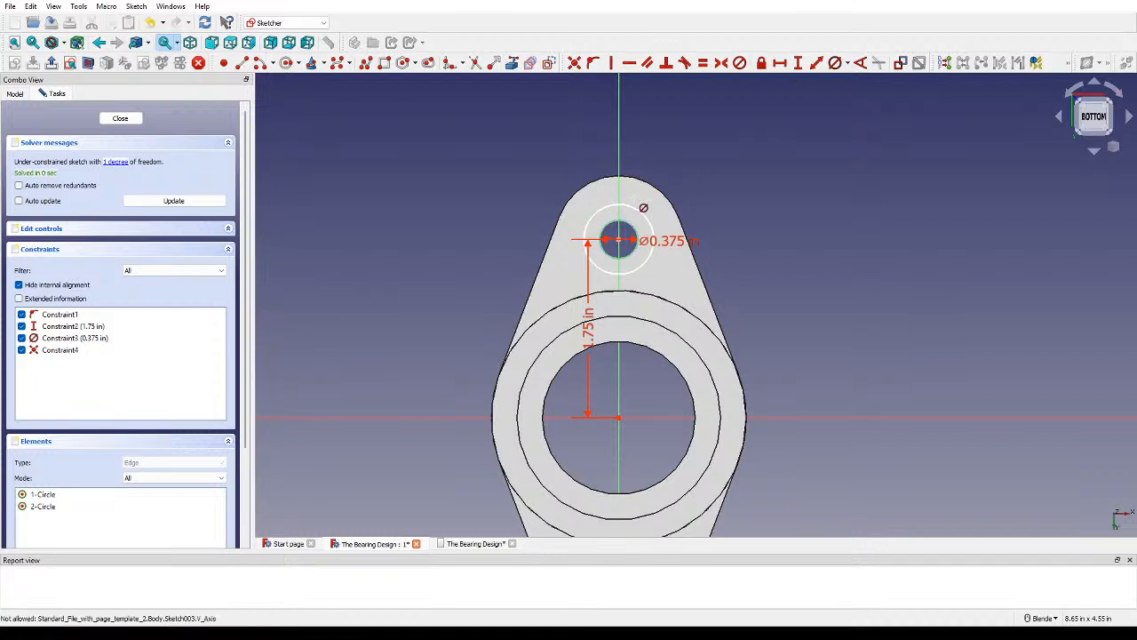
{"action": "left_click", "coordinate": [642, 214]}
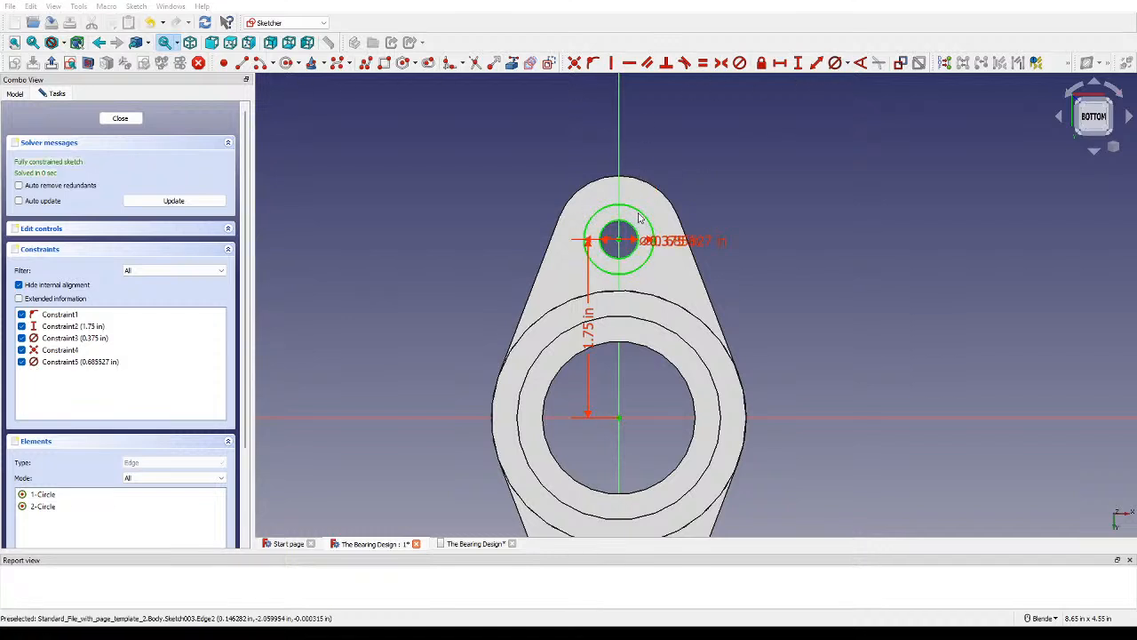
{"action": "type", "text": "0.5"}
{"action": "key", "text": "Return"}
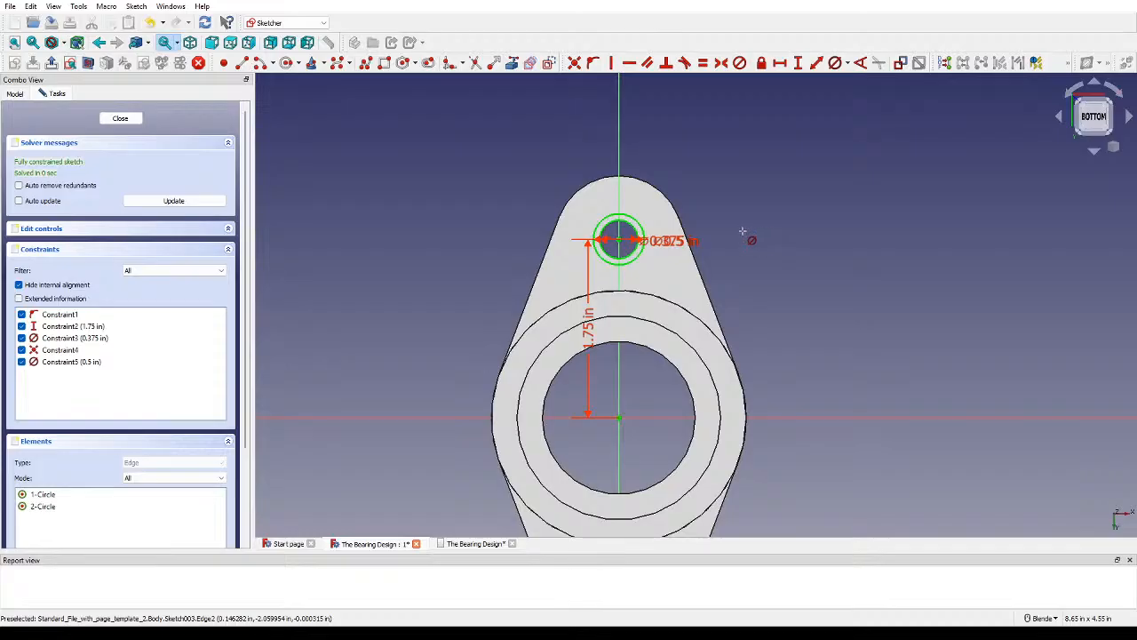
Step: Move the overlapping diameter labels apart and set the outer concentric circle's diameter to 0.625 in
{"action": "left_click_drag", "start_coordinate": [681, 241], "coordinate": [687, 268]}
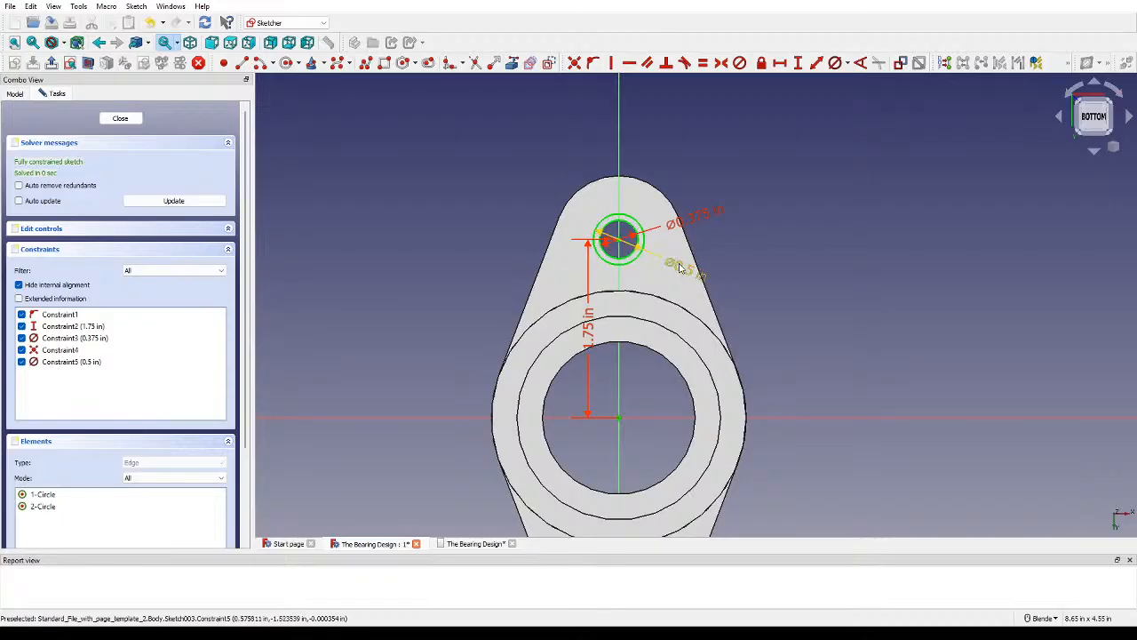
{"action": "left_click", "coordinate": [683, 268]}
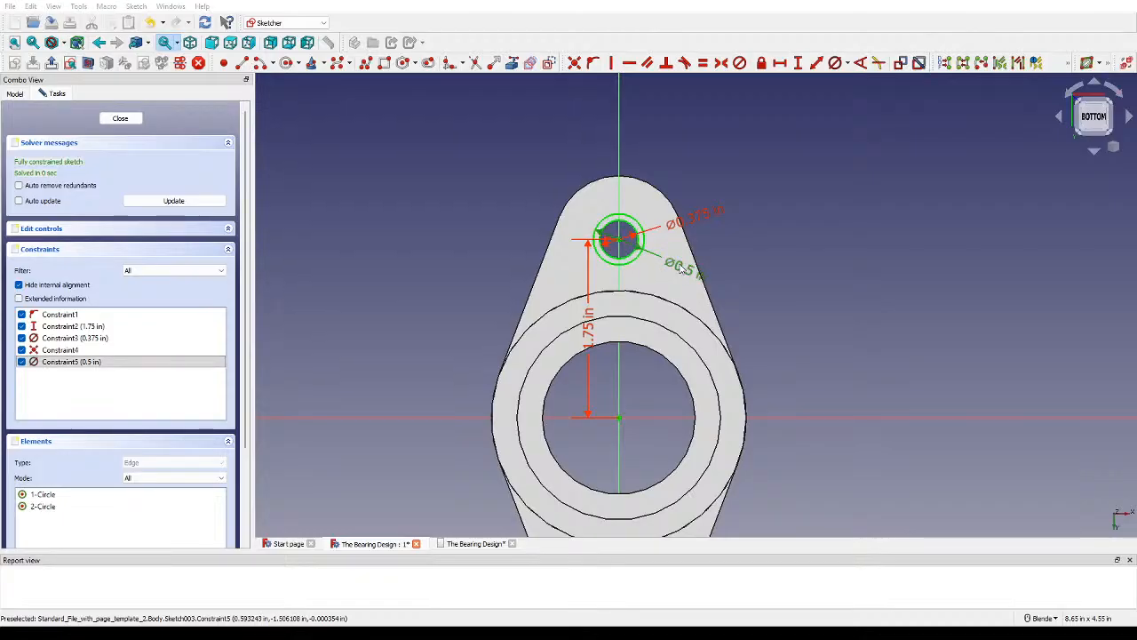
{"action": "key", "text": "Return"}
{"action": "left_click", "coordinate": [689, 272]}
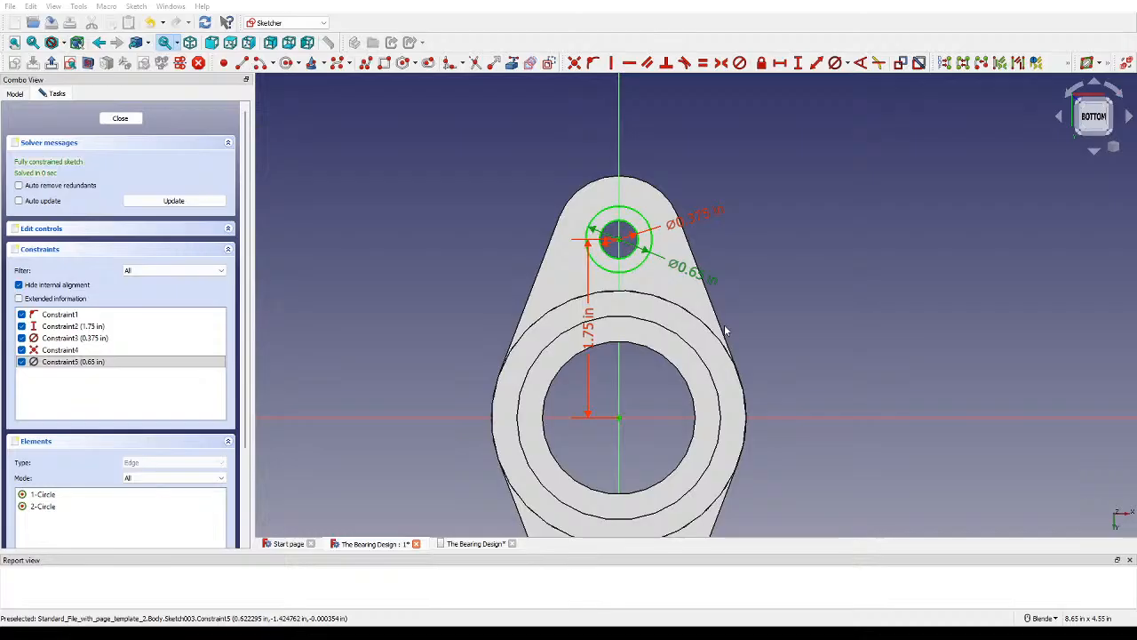
{"action": "key", "text": "Return"}
Step: Sketch a circle around the lower bolt hole, with its centre on the vertical axis
{"action": "middle_click_drag", "start_coordinate": [775, 345], "coordinate": [733, 163], "text": "shift"}
{"action": "scroll", "coordinate": [759, 230], "scroll_direction": "down", "scroll_amount": 2}
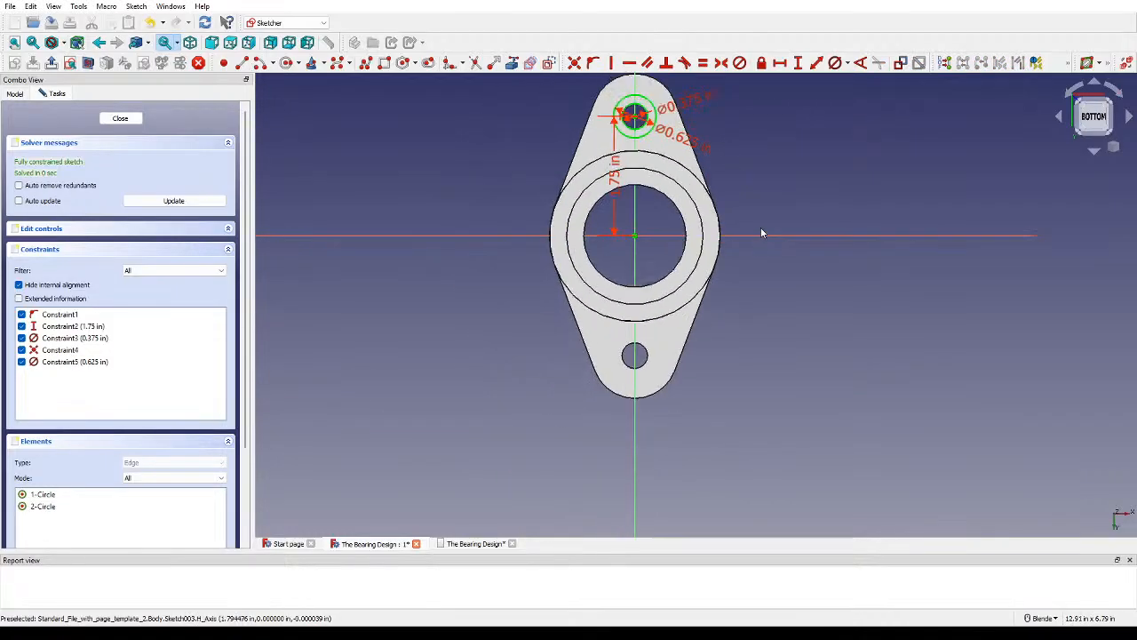
{"action": "middle_click_drag", "start_coordinate": [761, 228], "coordinate": [736, 303], "text": "shift"}
{"action": "scroll", "coordinate": [688, 231], "scroll_direction": "up", "scroll_amount": 3}
{"action": "mouse_move", "coordinate": [686, 230]}
{"action": "middle_mouse_down", "text": "shift"}
{"action": "mouse_move", "coordinate": [712, 268]}
{"action": "mouse_move", "coordinate": [739, 269]}
{"action": "middle_mouse_up", "text": "shift"}
{"action": "scroll", "coordinate": [750, 283], "scroll_direction": "down", "scroll_amount": 2}
{"action": "middle_click_drag", "start_coordinate": [752, 309], "coordinate": [750, 297], "text": "shift"}
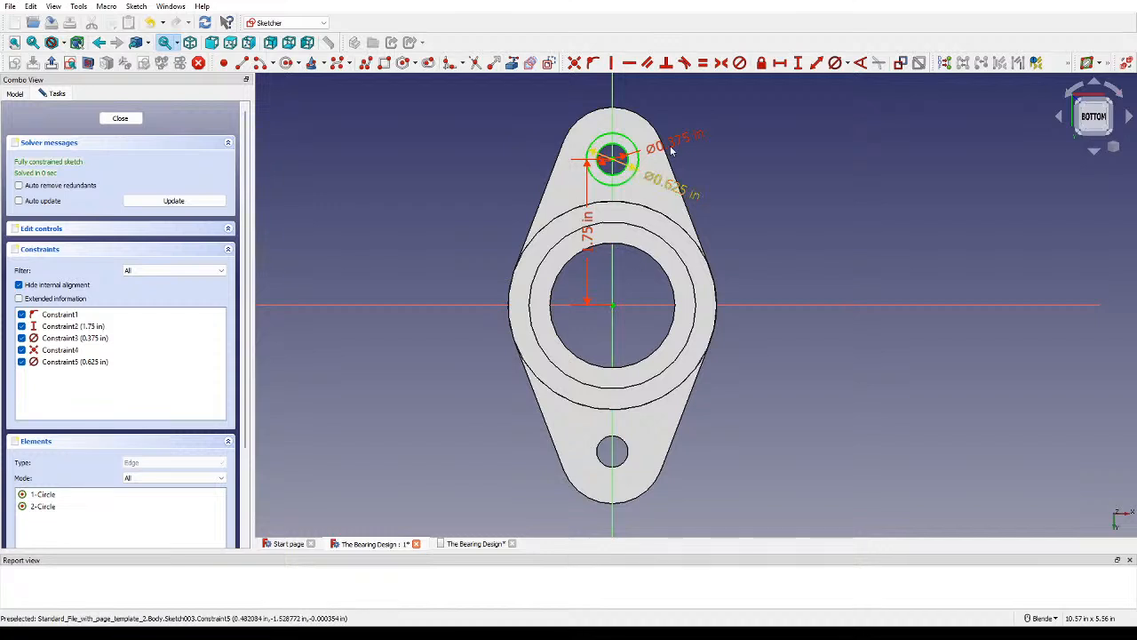
{"action": "left_click", "coordinate": [286, 62]}
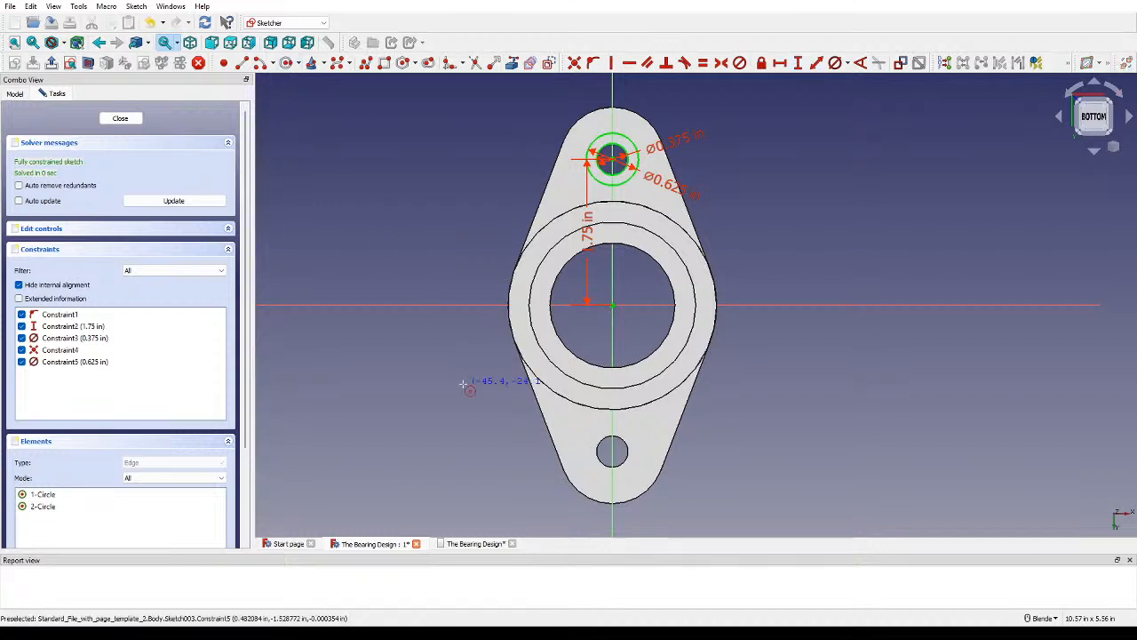
{"action": "middle_click_drag", "start_coordinate": [463, 384], "coordinate": [440, 336]}
{"action": "left_click", "coordinate": [592, 403]}
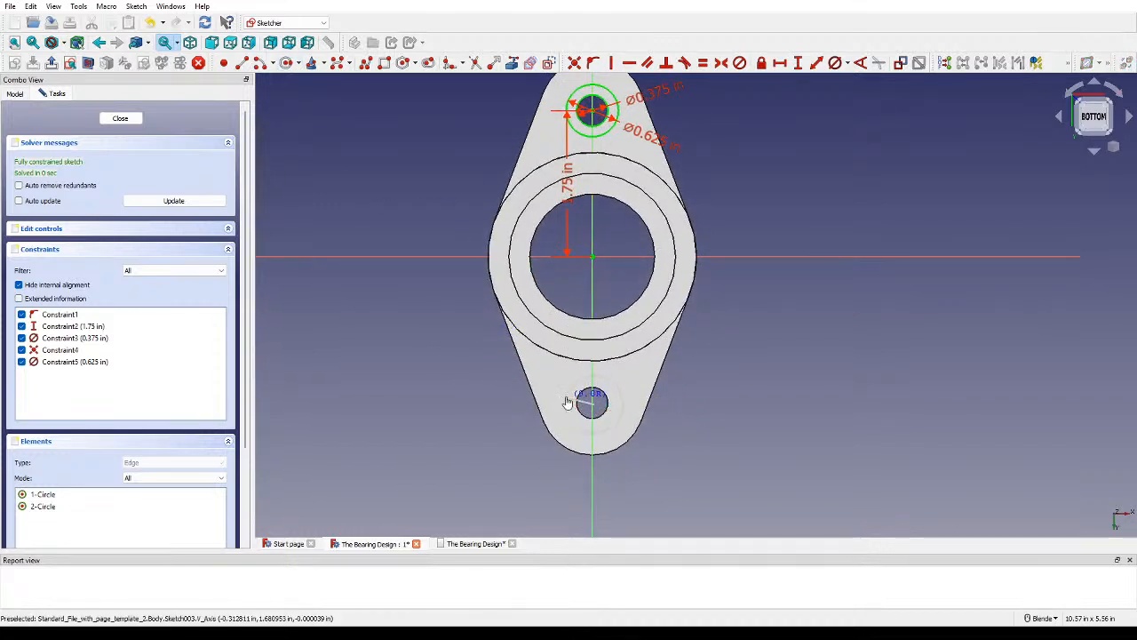
{"action": "left_click", "coordinate": [563, 403]}
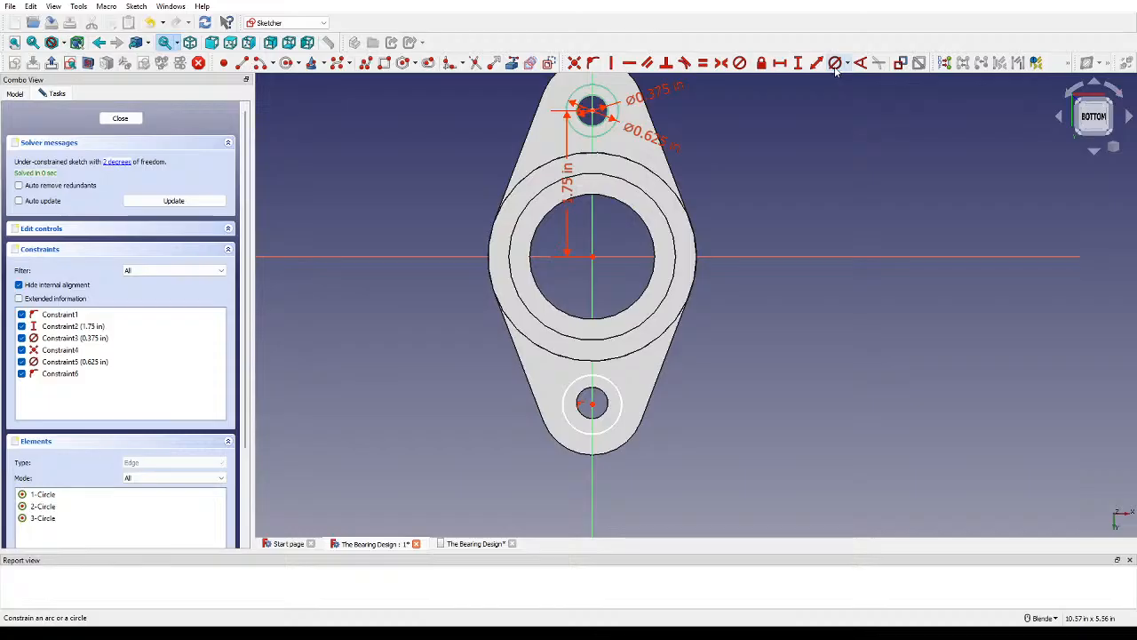
Step: Constrain the vertical distance from the origin to the lower circle's centre to 1.75 in
{"action": "left_click", "coordinate": [796, 66]}
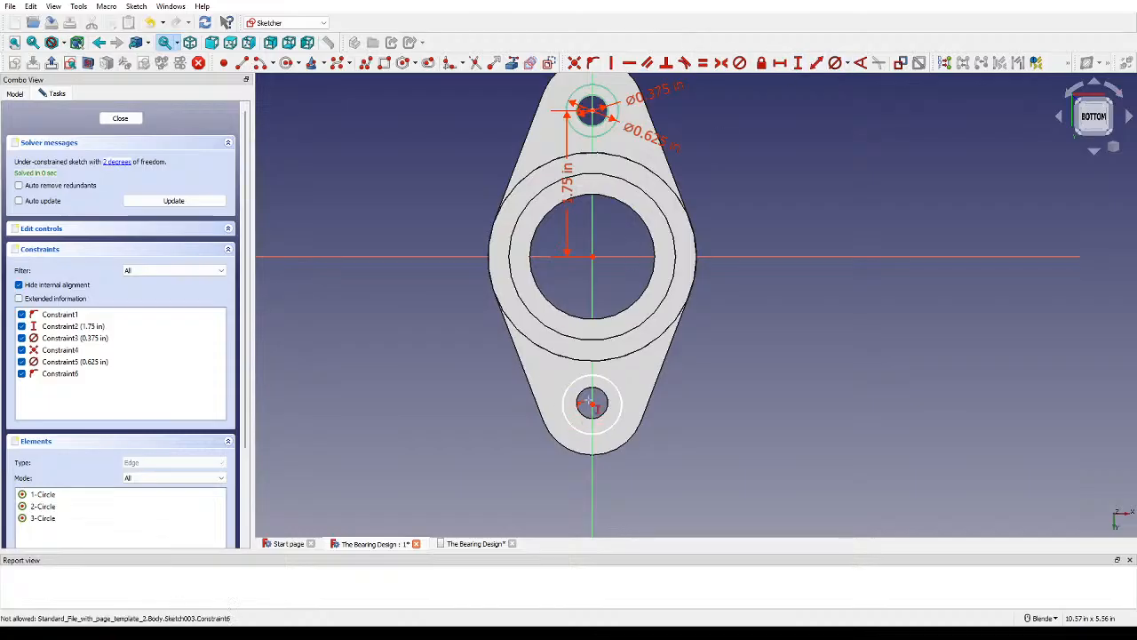
{"action": "left_click", "coordinate": [592, 404]}
{"action": "left_click", "coordinate": [592, 258]}
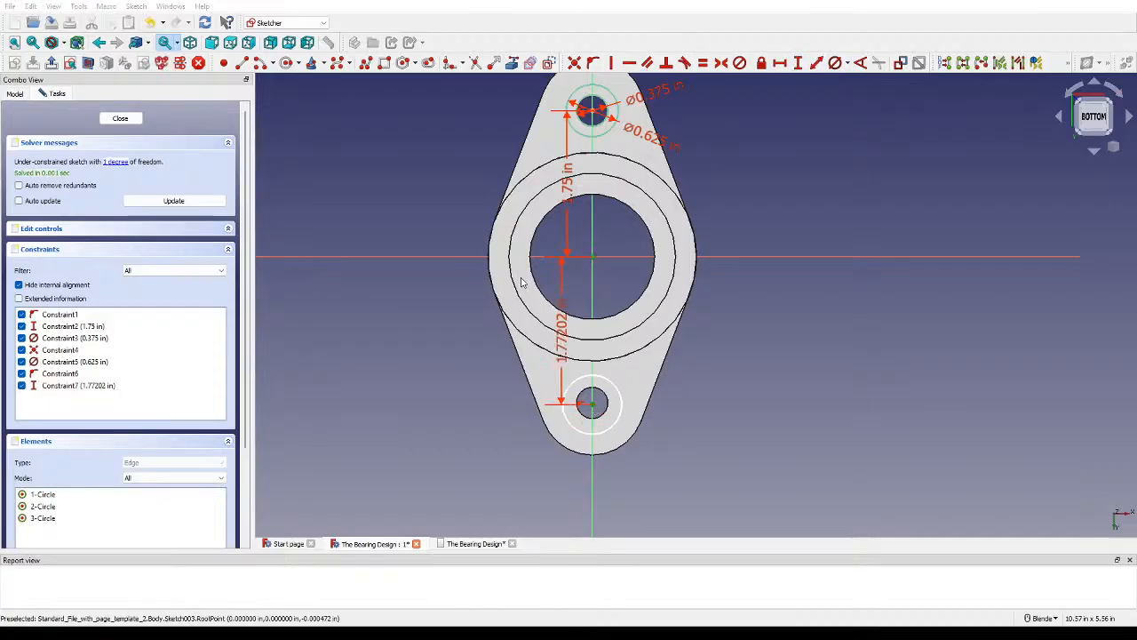
{"action": "type", "text": "1.75"}
{"action": "key", "text": "Return"}
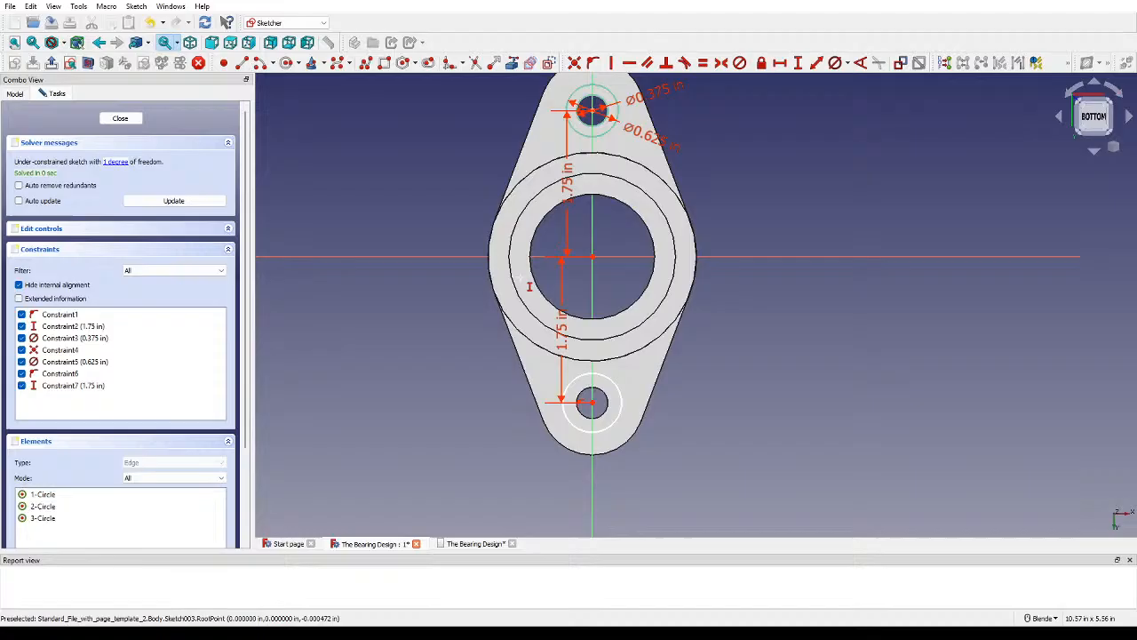
{"action": "right_click", "coordinate": [795, 274]}
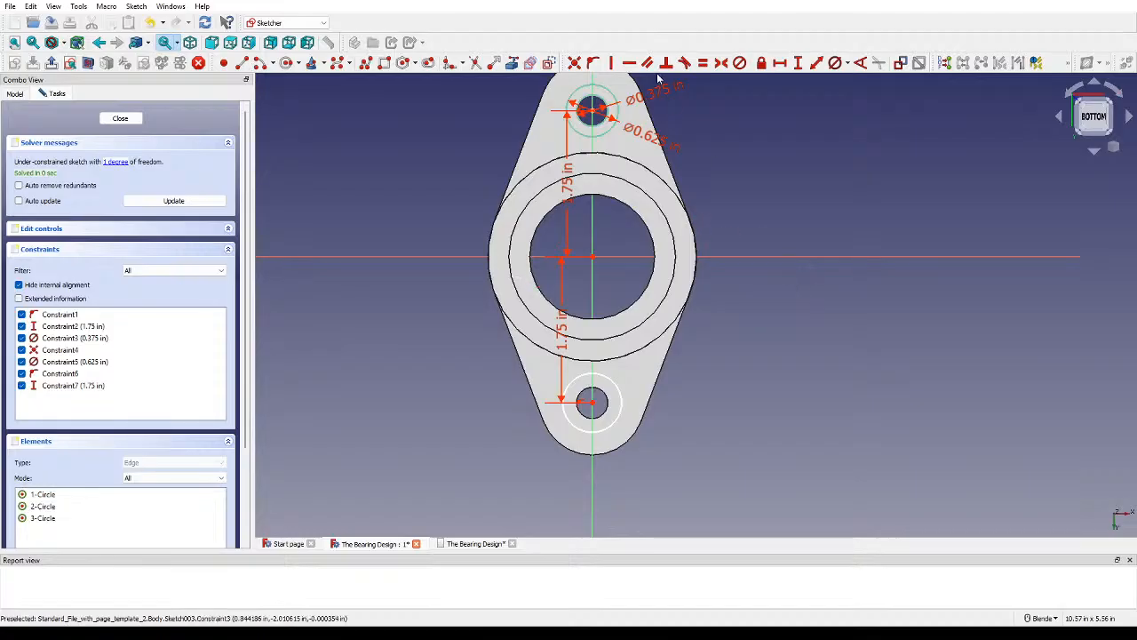
Step: Make the circle at the lower bolt hole equal in size to the upper 0.375 in circle
{"action": "left_click", "coordinate": [610, 388]}
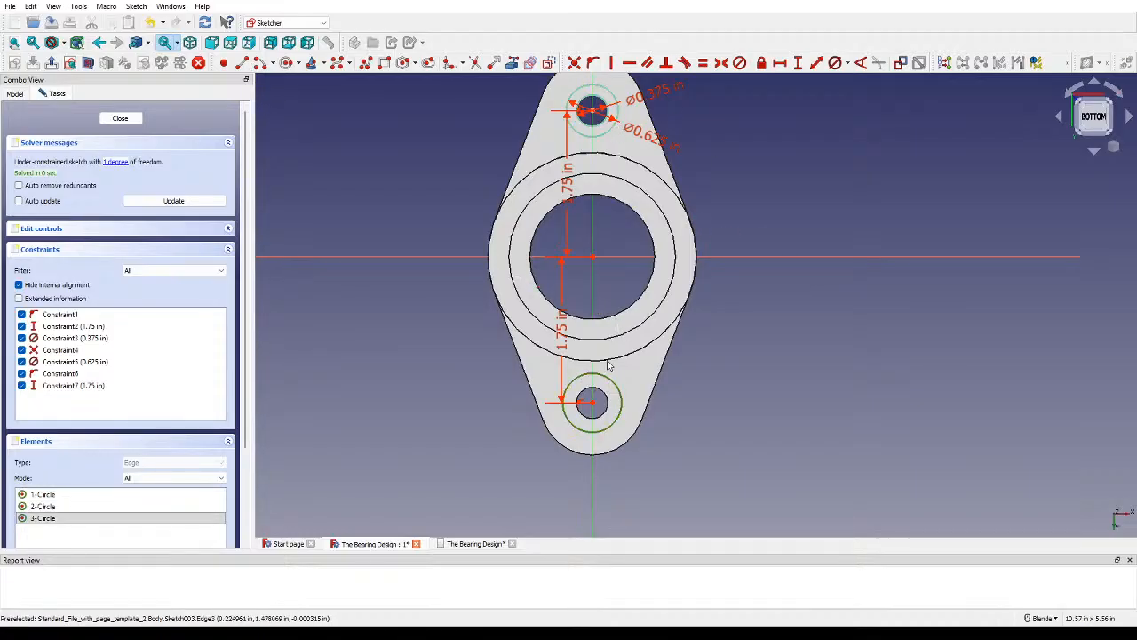
{"action": "left_click", "coordinate": [605, 124]}
{"action": "left_click", "coordinate": [605, 121]}
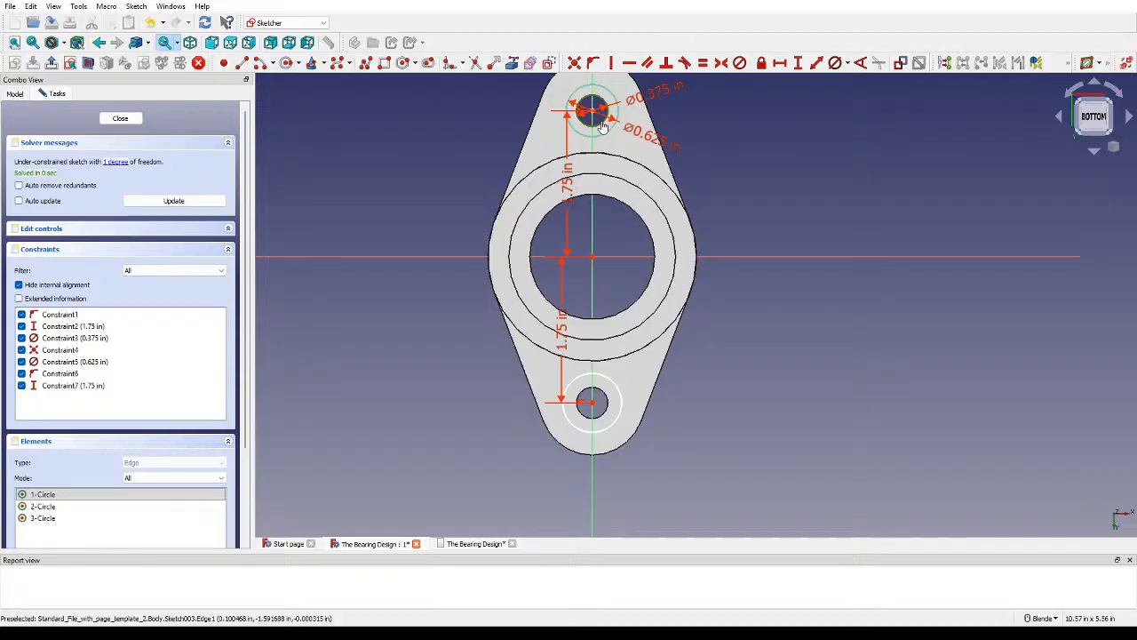
{"action": "left_click", "coordinate": [619, 393]}
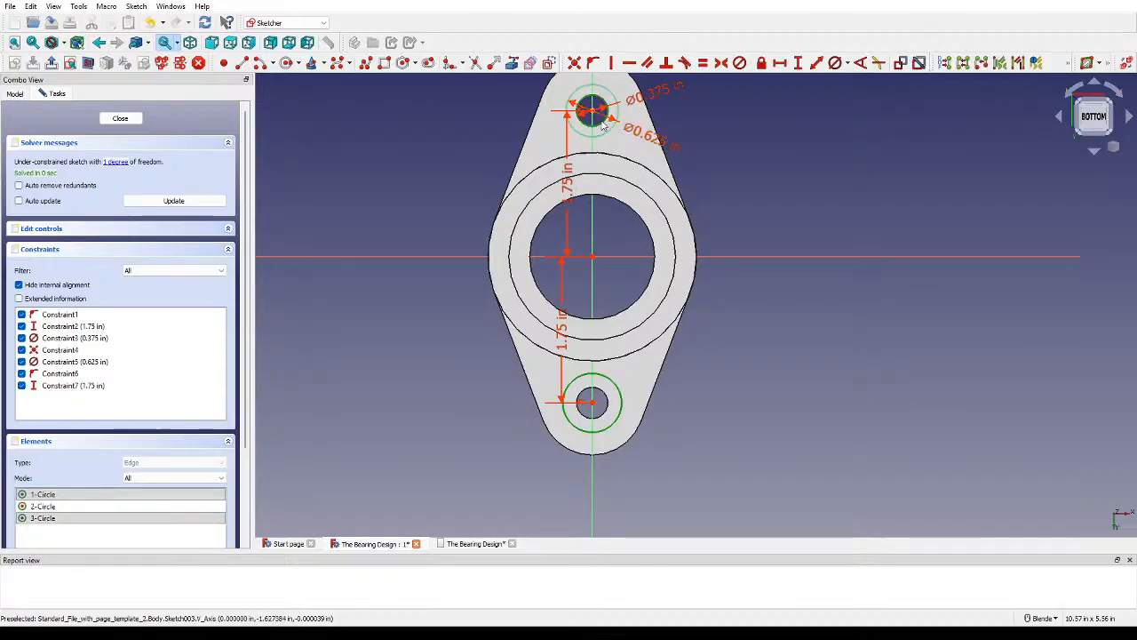
{"action": "left_click", "coordinate": [702, 62]}
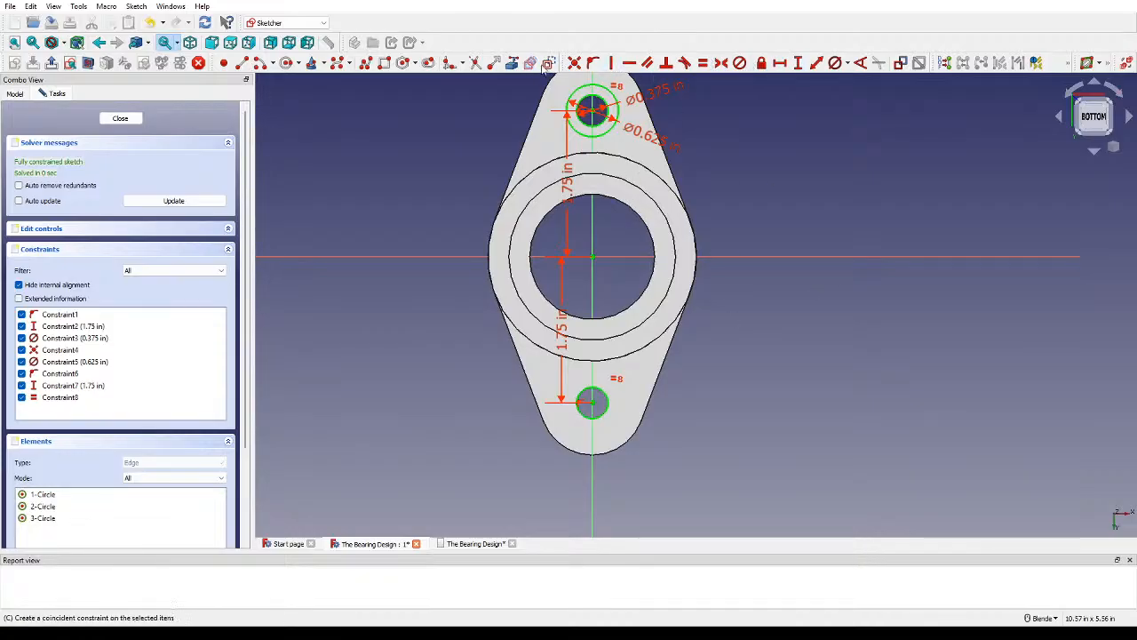
Step: Sketch a larger circle around the lower bolt hole, concentric with the existing circle
{"action": "left_click", "coordinate": [289, 64]}
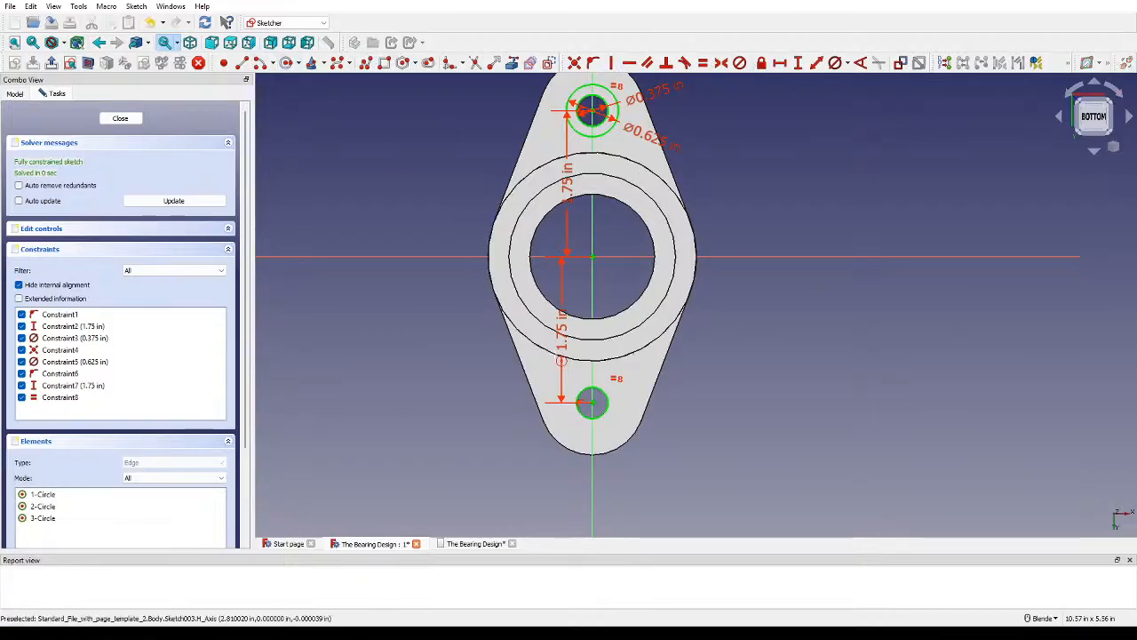
{"action": "left_click", "coordinate": [592, 402]}
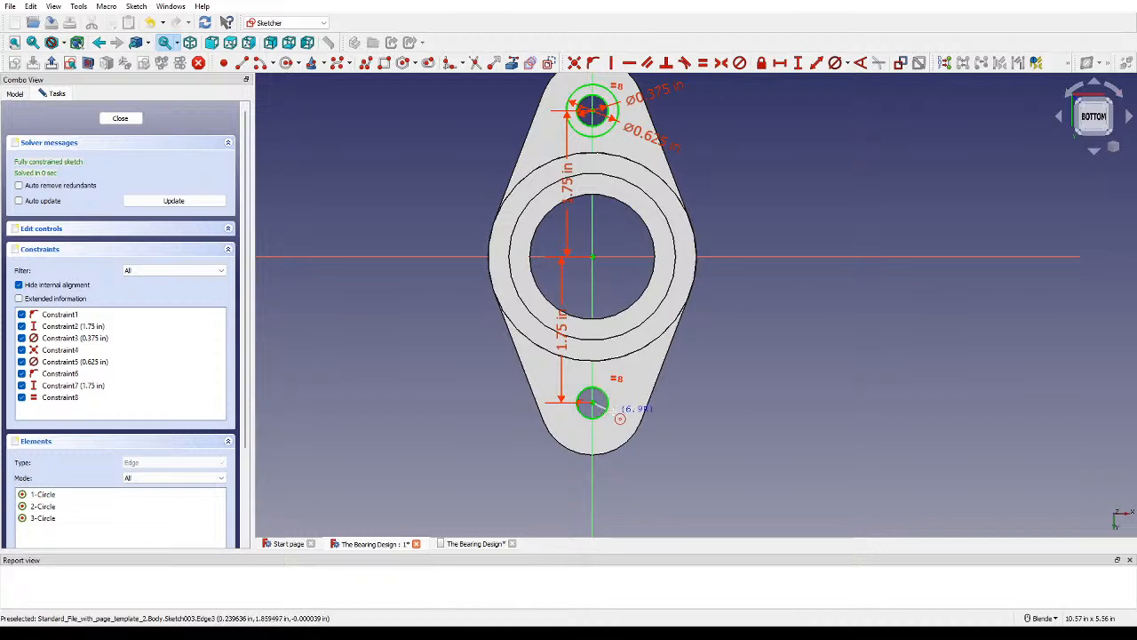
{"action": "left_click", "coordinate": [627, 417]}
{"action": "left_click", "coordinate": [782, 367]}
{"action": "right_click", "coordinate": [749, 216]}
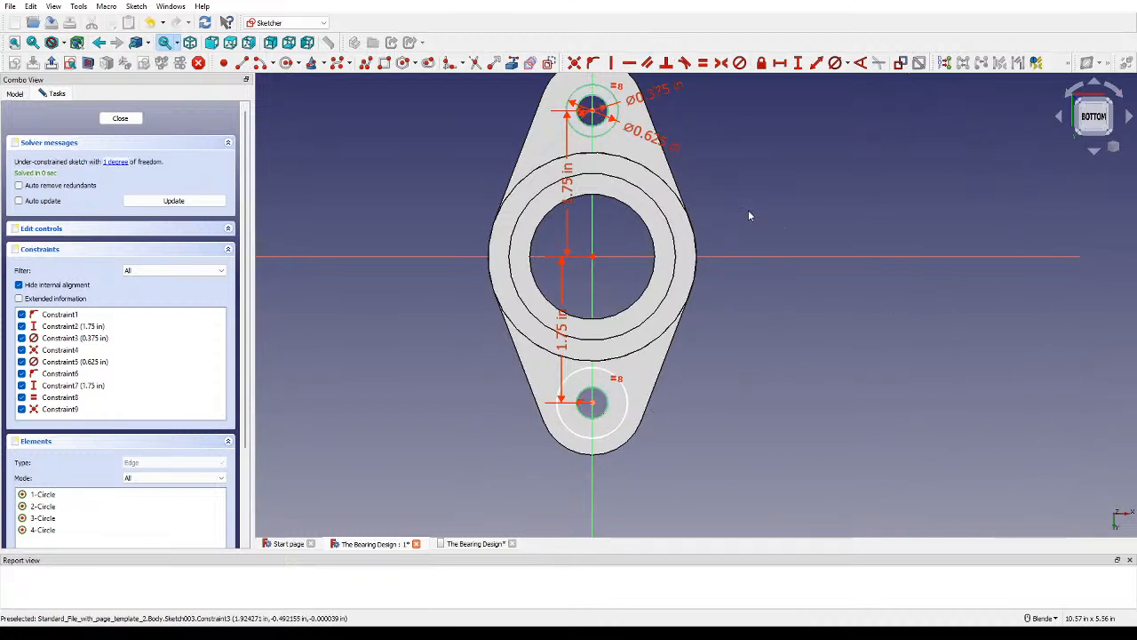
Step: Make the lower outer circle equal to the upper 0.625 in circle and close the sketch
{"action": "left_click", "coordinate": [700, 66]}
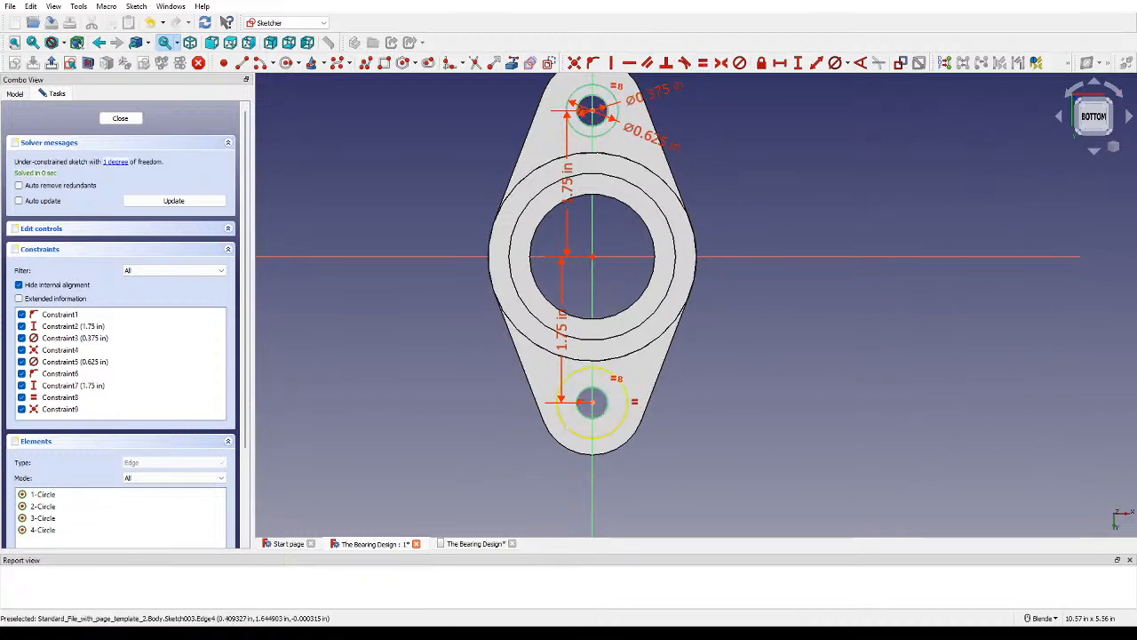
{"action": "left_click", "coordinate": [617, 377]}
{"action": "left_click", "coordinate": [603, 130]}
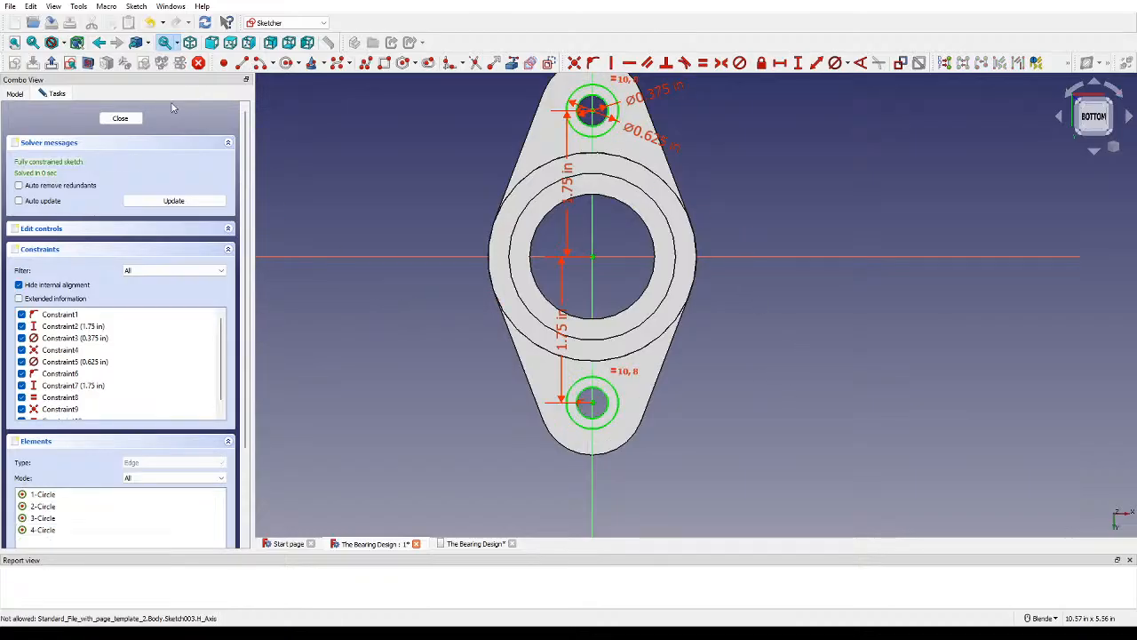
{"action": "left_click", "coordinate": [120, 118]}
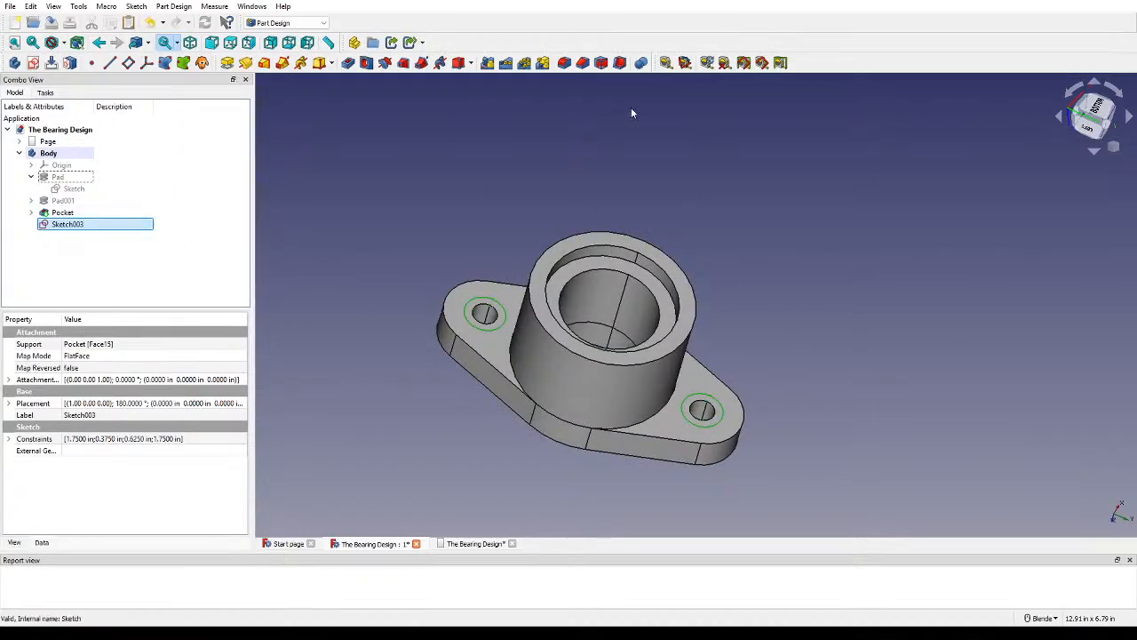
Step: Pocket the concentric circles 0.125 in deep to counterbore both flange bolt holes
{"action": "left_click", "coordinate": [348, 62]}
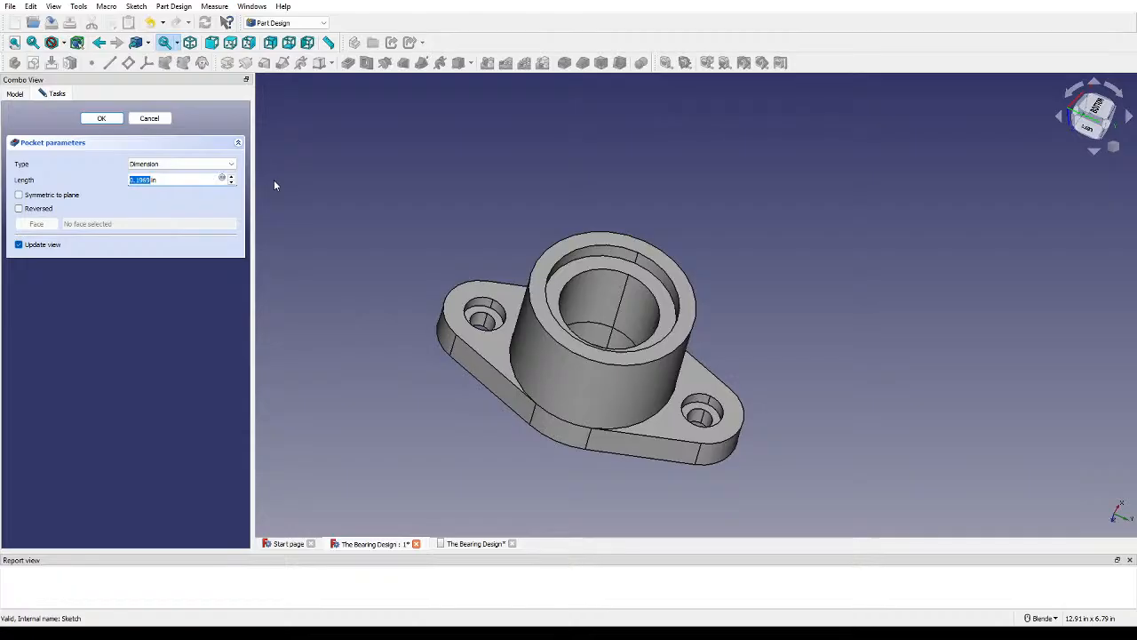
{"action": "type", "text": "0.125"}
{"action": "key", "text": "Return"}
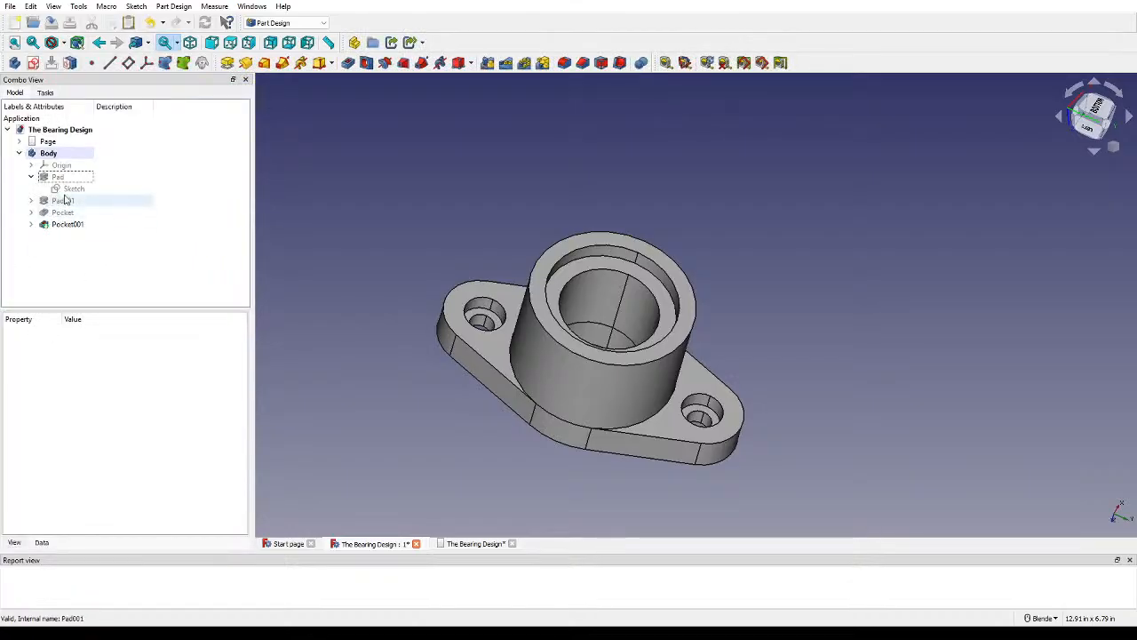
Step: Try a depth of 0.10 in for the counterbore pocket, and set its length to 0.15 in
{"action": "double_click", "coordinate": [64, 224]}
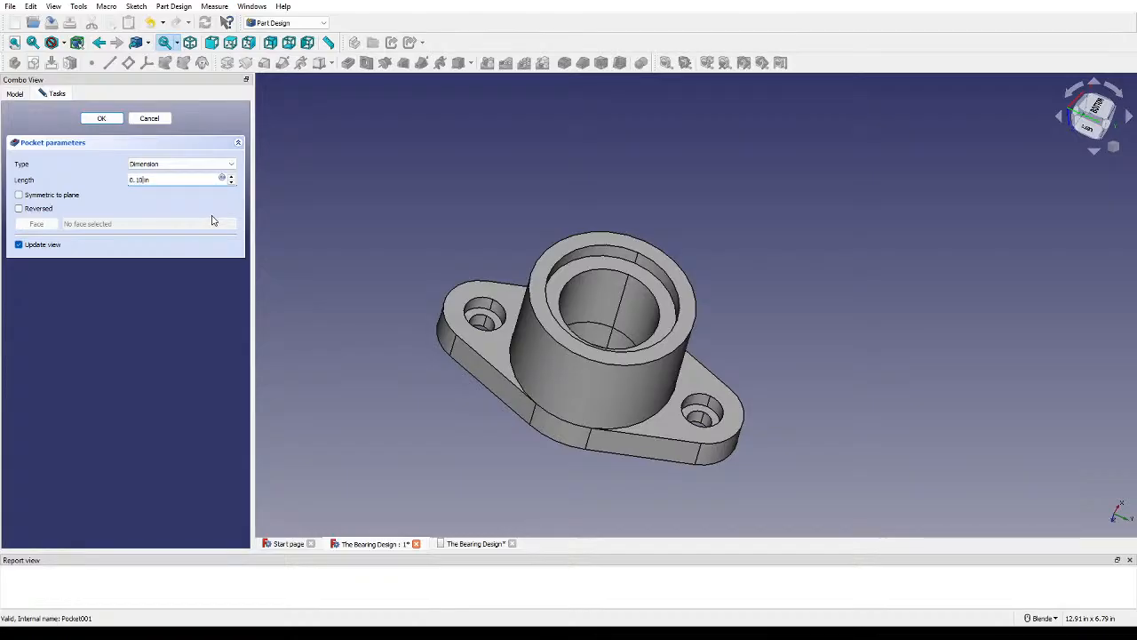
{"action": "key", "text": "Return"}
{"action": "double_click", "coordinate": [67, 224]}
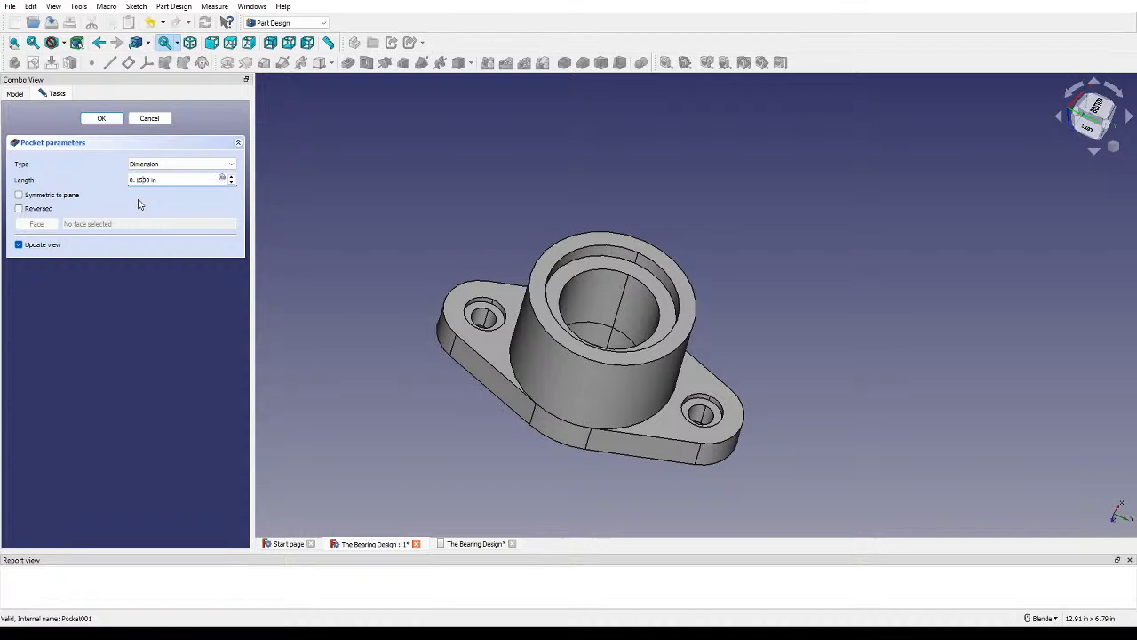
{"action": "key", "text": "Return"}
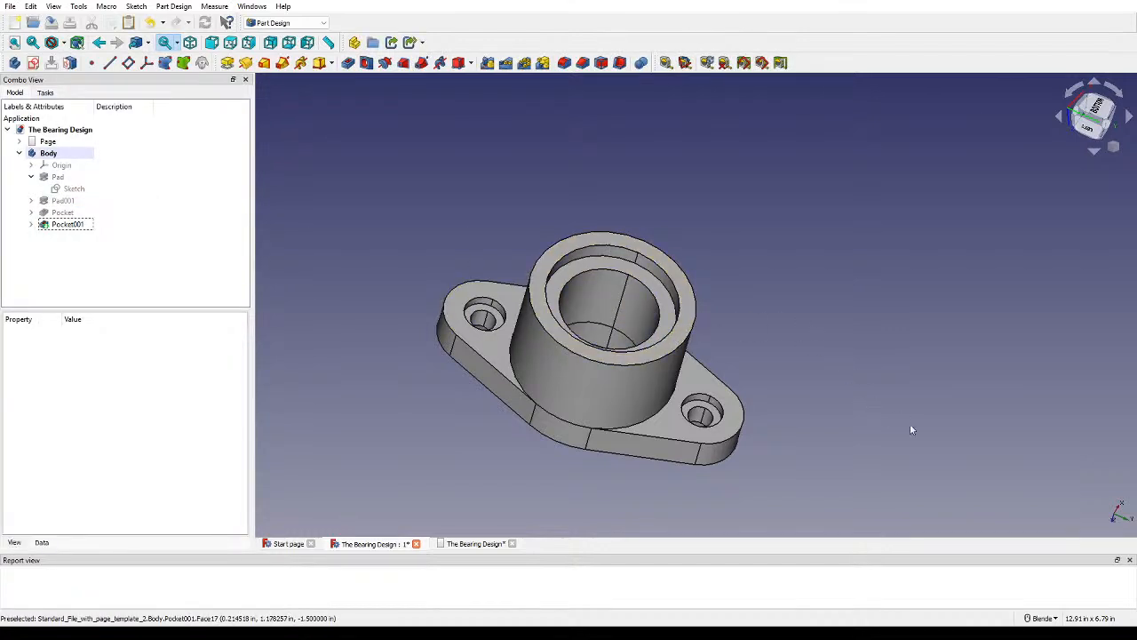
Step: Examine the housing from the side and at an angle, including the boss recess and the counterbored flange holes
{"action": "middle_click_drag", "start_coordinate": [910, 429], "coordinate": [689, 477]}
{"action": "middle_click_drag", "start_coordinate": [715, 428], "coordinate": [853, 382]}
{"action": "left_click", "coordinate": [1095, 124]}
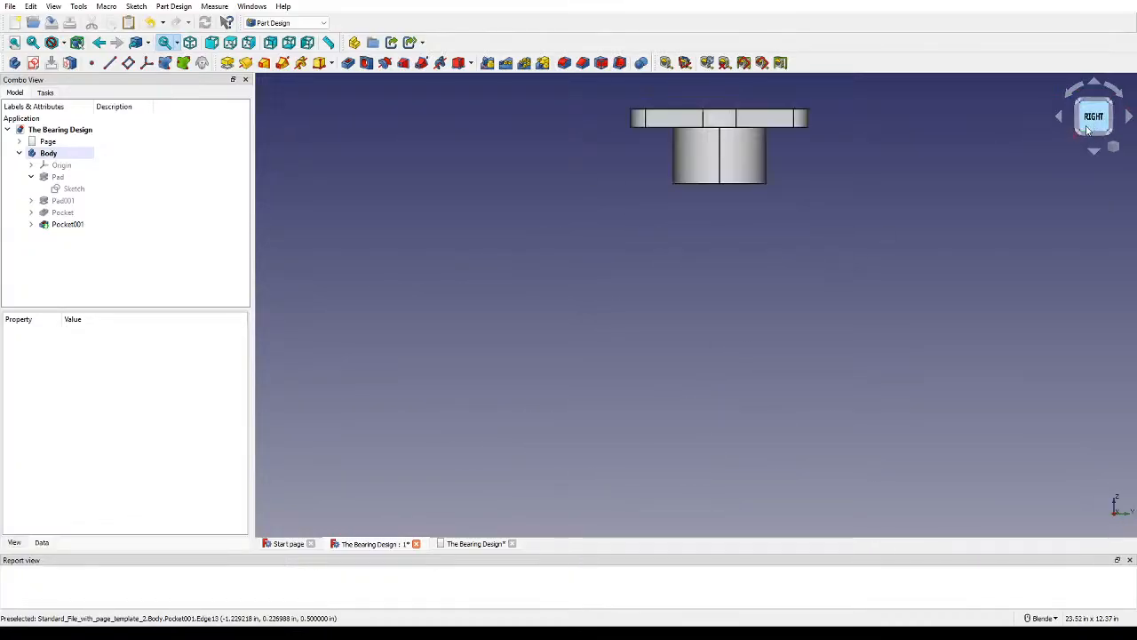
{"action": "left_click", "coordinate": [1072, 92]}
{"action": "left_click", "coordinate": [1072, 92]}
{"action": "left_click", "coordinate": [1072, 92]}
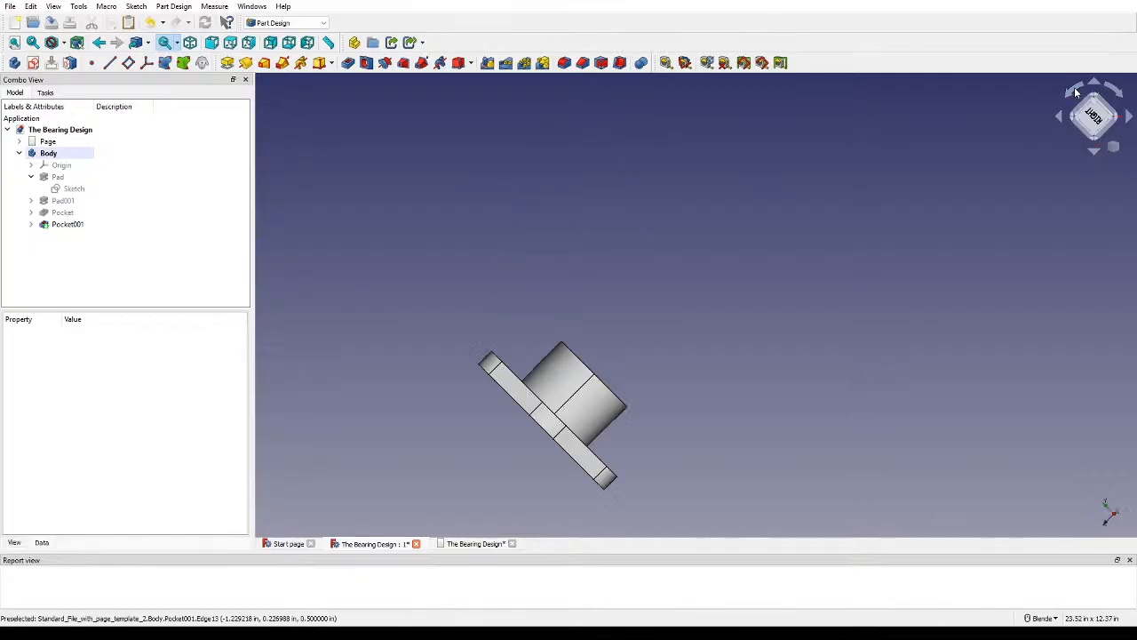
{"action": "left_click", "coordinate": [1073, 92]}
{"action": "middle_click_drag", "start_coordinate": [750, 391], "coordinate": [769, 299], "text": "ctrl"}
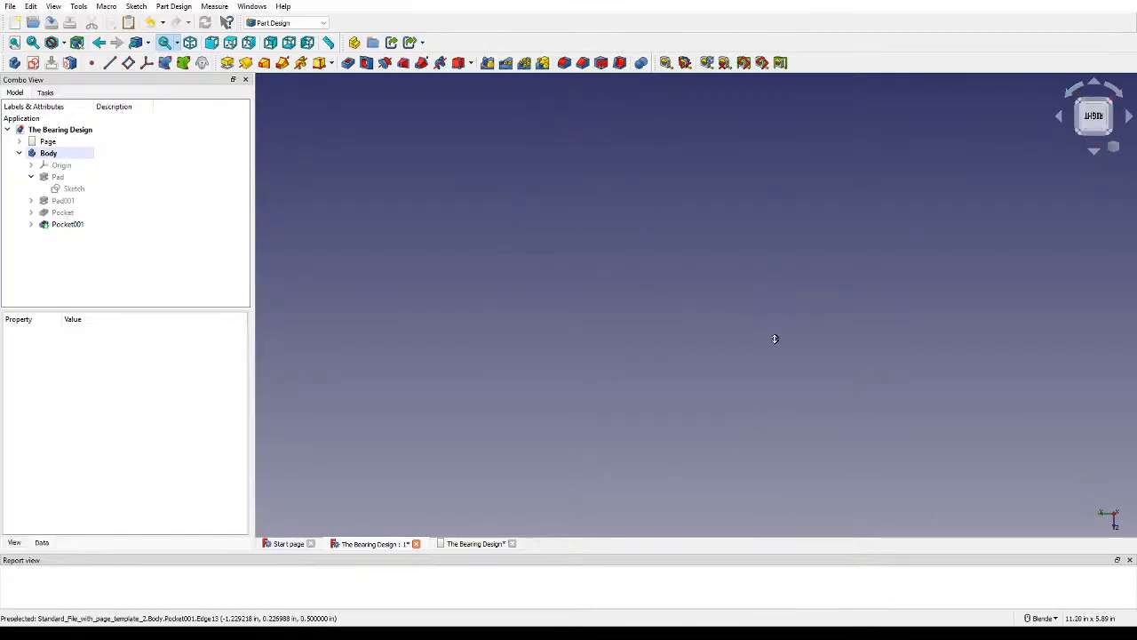
{"action": "middle_click_drag", "start_coordinate": [775, 339], "coordinate": [773, 385], "text": "ctrl"}
{"action": "middle_click_drag", "start_coordinate": [683, 354], "coordinate": [804, 397]}
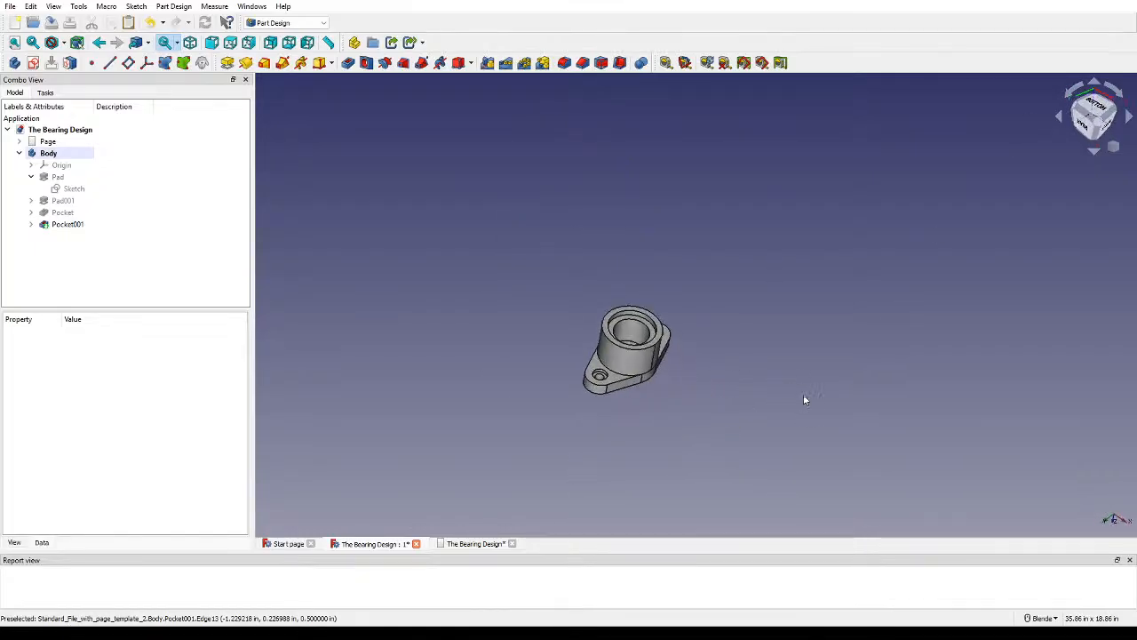
{"action": "scroll", "coordinate": [667, 380], "scroll_direction": "up", "scroll_amount": 3}
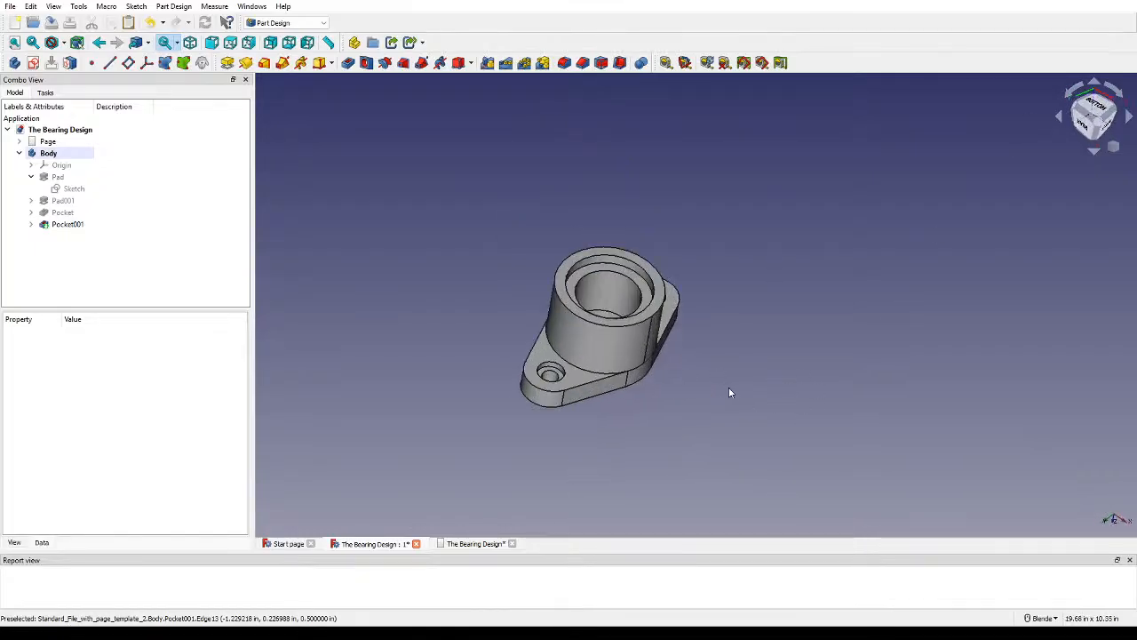
Step: Look over the drawing page's template and annotations and return to the 3D model
{"action": "left_click", "coordinate": [21, 142]}
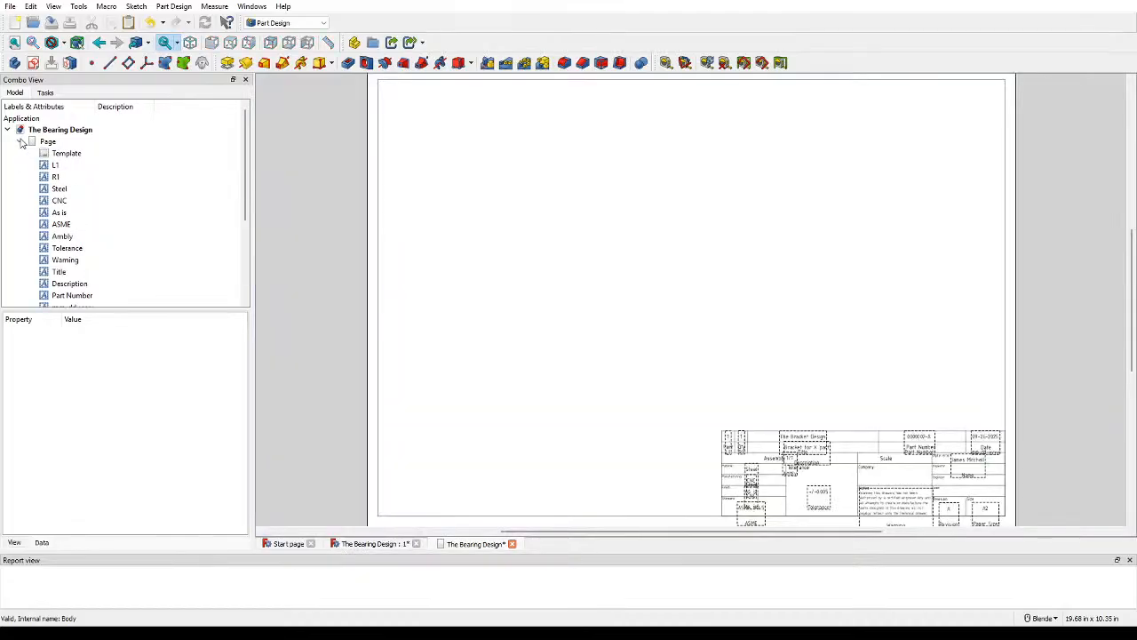
{"action": "left_click", "coordinate": [20, 142]}
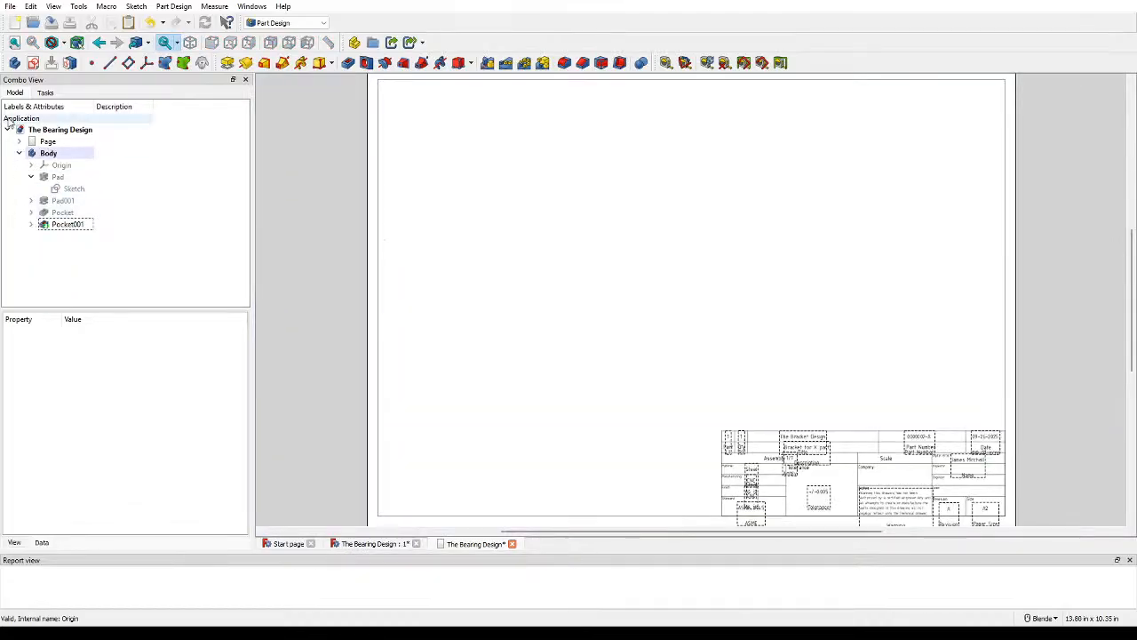
{"action": "left_click", "coordinate": [76, 144]}
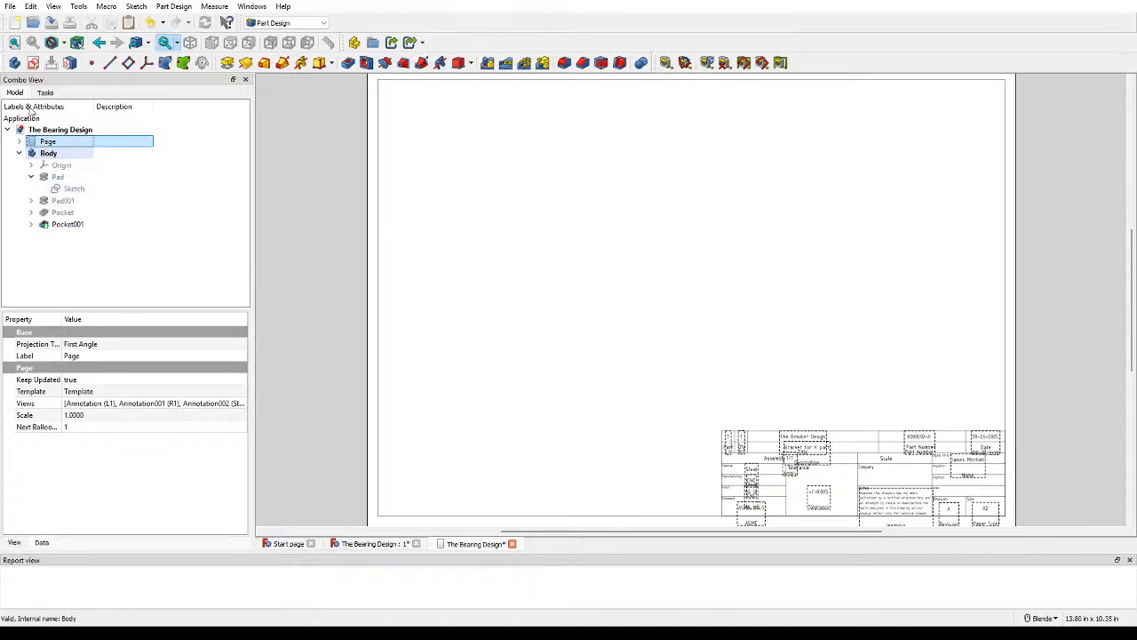
{"action": "left_click", "coordinate": [49, 154]}
{"action": "left_click", "coordinate": [383, 242]}
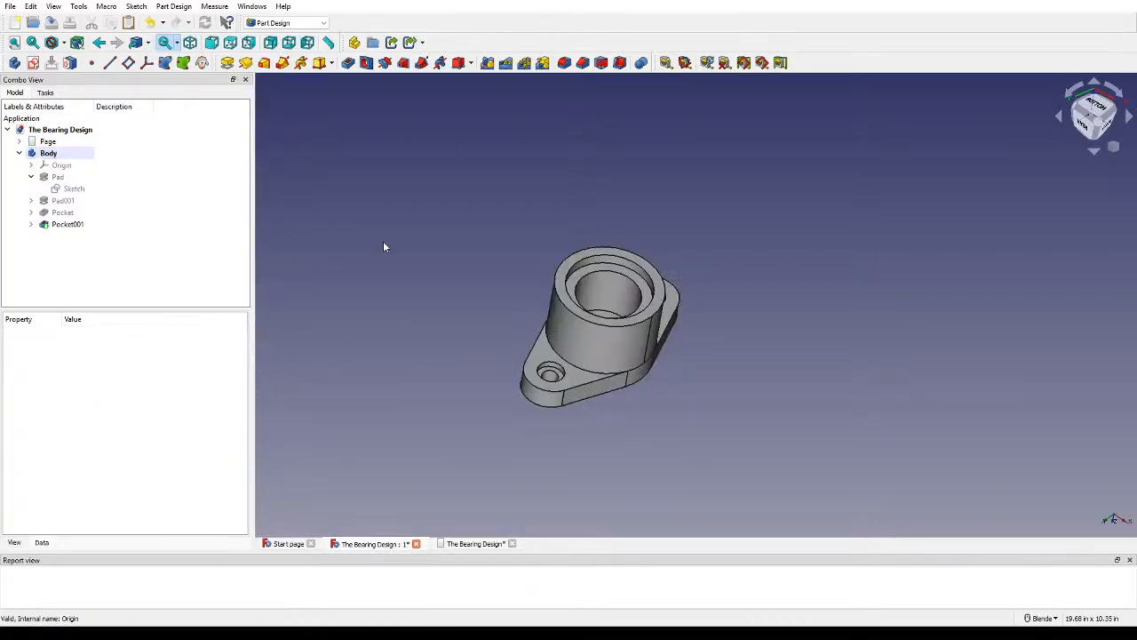
{"action": "left_click", "coordinate": [33, 62]}
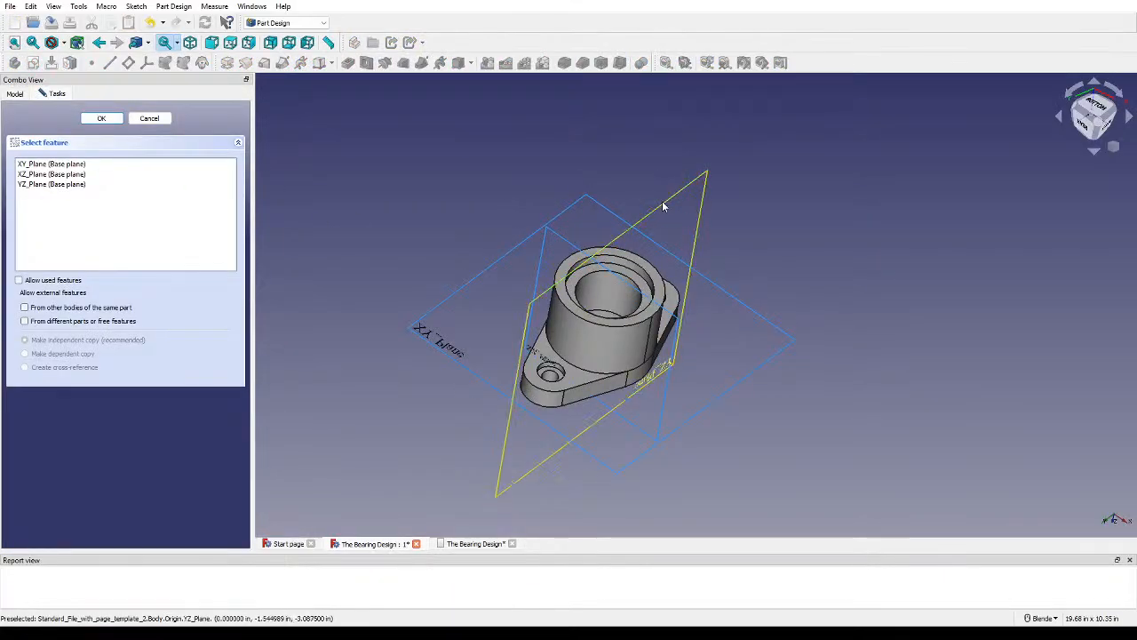
{"action": "left_click", "coordinate": [99, 118]}
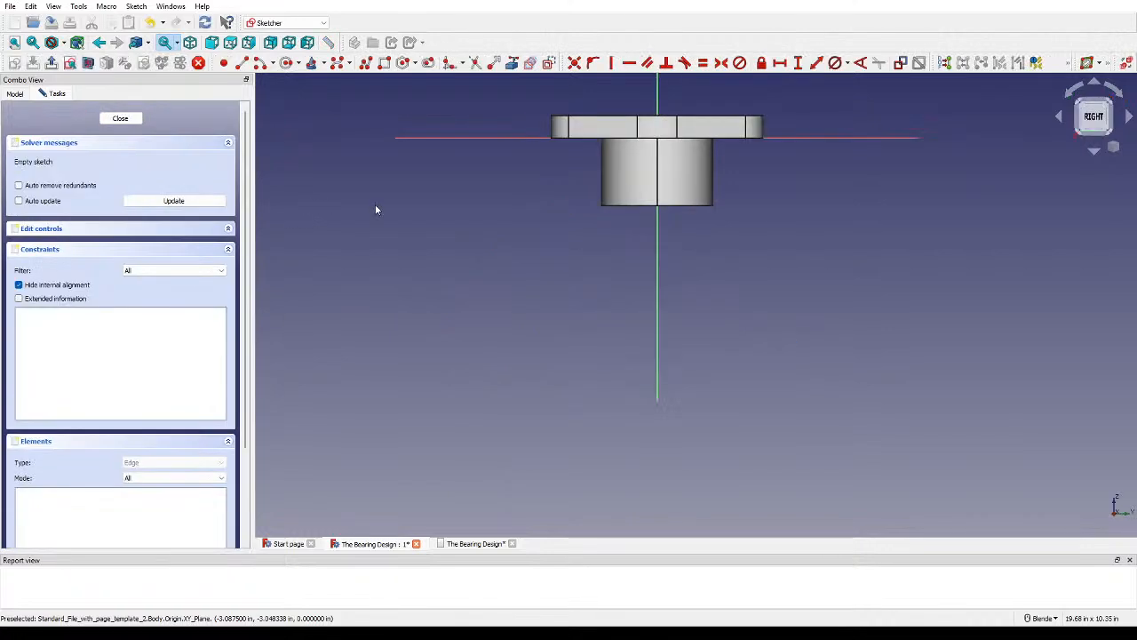
{"action": "left_click", "coordinate": [1071, 95]}
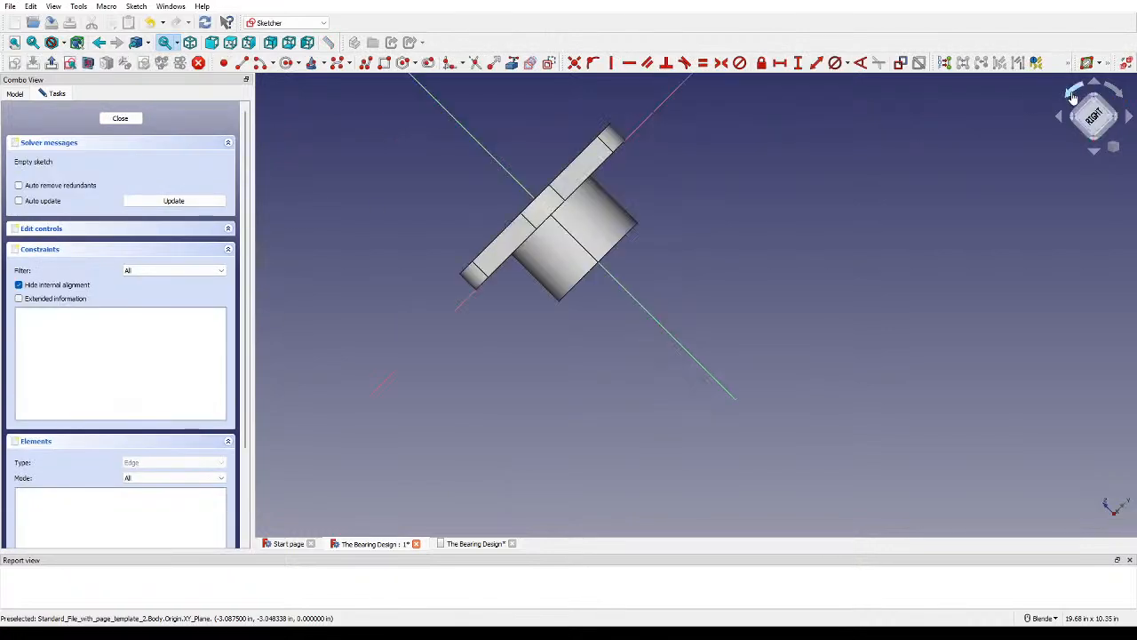
{"action": "left_click", "coordinate": [1120, 91]}
{"action": "scroll", "coordinate": [746, 200], "scroll_direction": "down", "scroll_amount": 2}
{"action": "middle_click_drag", "start_coordinate": [751, 199], "coordinate": [775, 295], "text": "shift"}
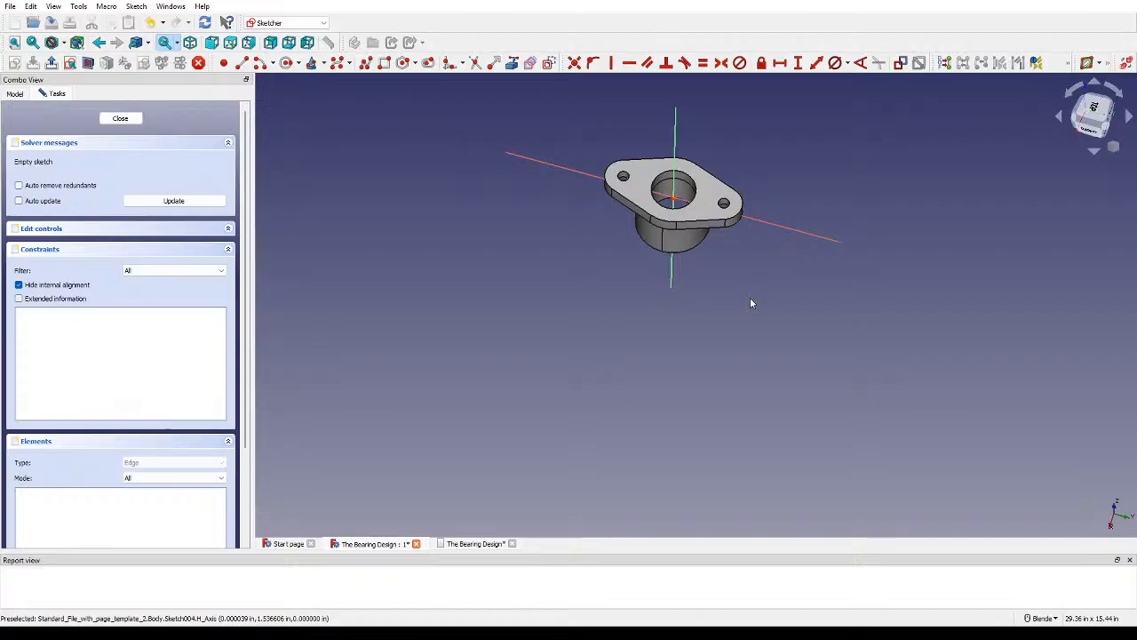
{"action": "scroll", "coordinate": [764, 267], "scroll_direction": "up", "scroll_amount": 5}
{"action": "left_click", "coordinate": [107, 120]}
Step: Create another new sketch on the YZ plane of the housing body
{"action": "left_click", "coordinate": [35, 68]}
{"action": "middle_click_drag", "start_coordinate": [537, 285], "coordinate": [772, 227]}
{"action": "middle_click_drag", "start_coordinate": [652, 429], "coordinate": [858, 246]}
{"action": "middle_click_drag", "start_coordinate": [760, 318], "coordinate": [693, 377]}
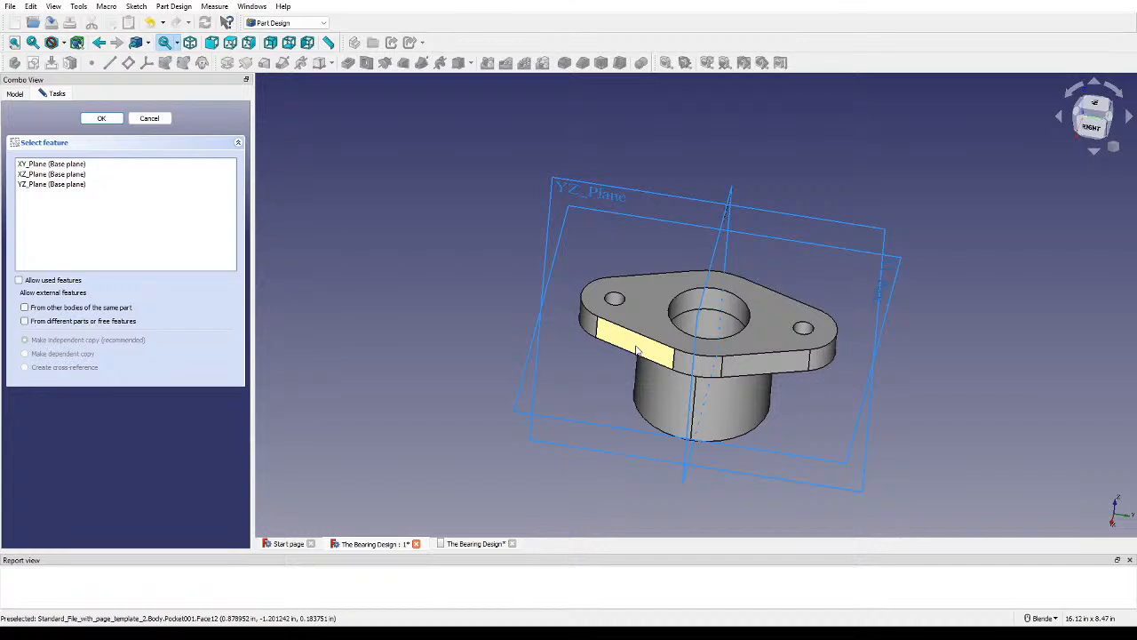
{"action": "middle_click_drag", "start_coordinate": [636, 349], "coordinate": [789, 325]}
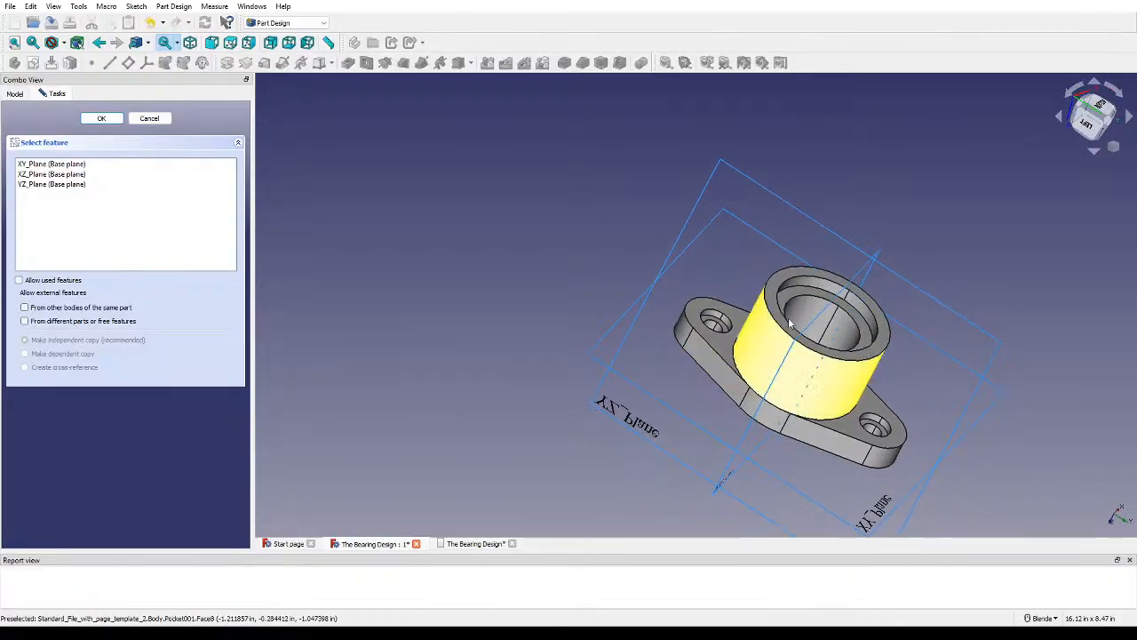
{"action": "left_click", "coordinate": [764, 194]}
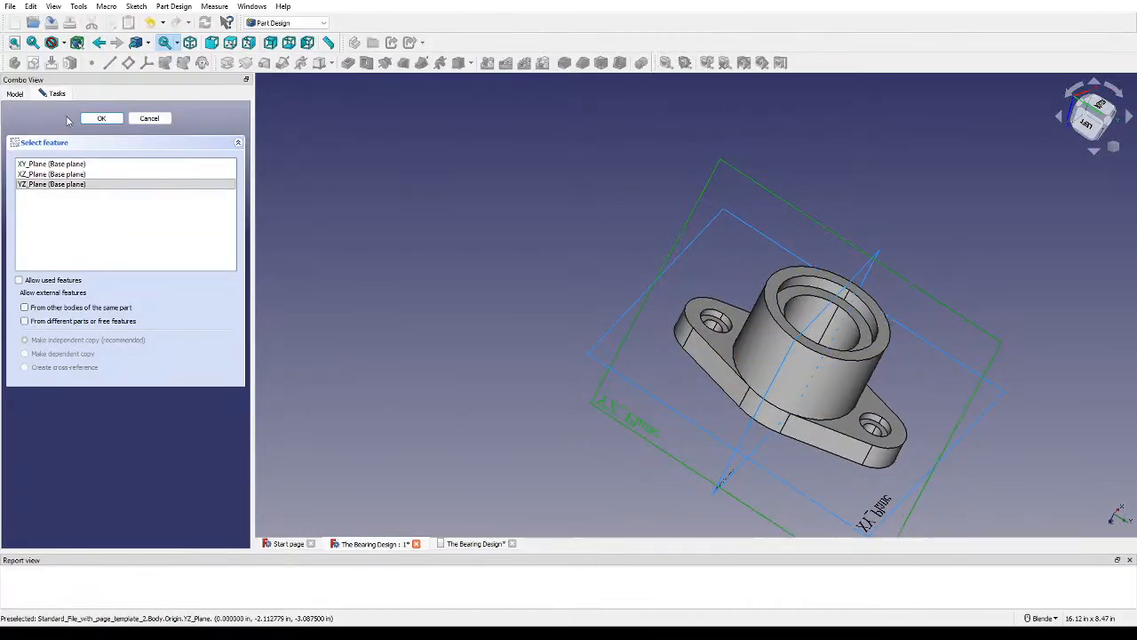
{"action": "left_click", "coordinate": [101, 118]}
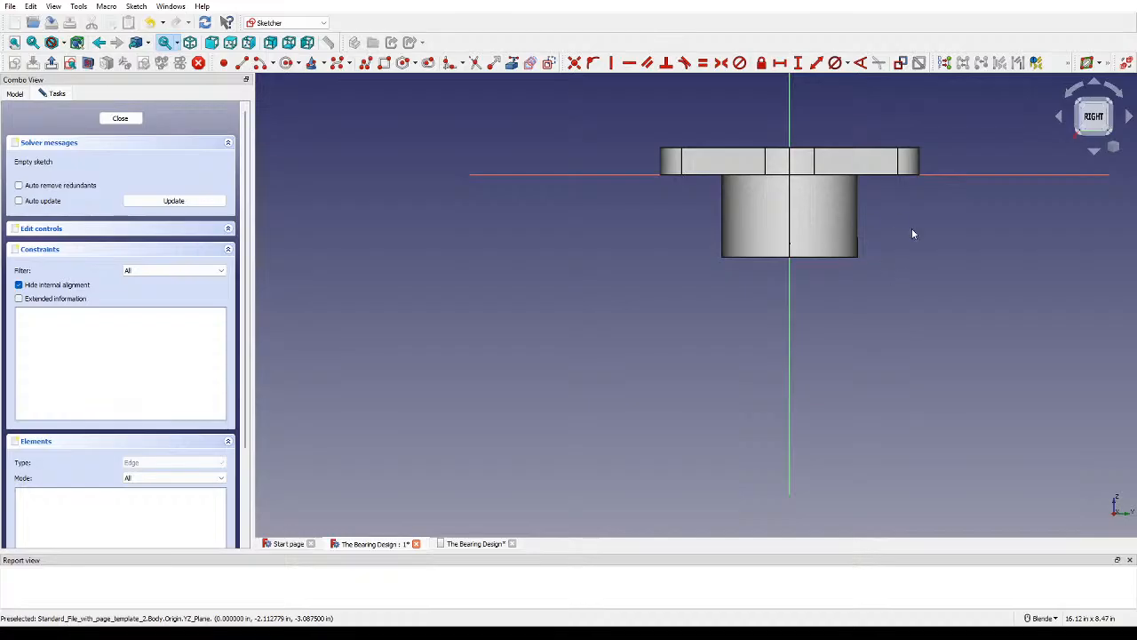
{"action": "middle_click_drag", "start_coordinate": [965, 233], "coordinate": [775, 305], "text": "shift"}
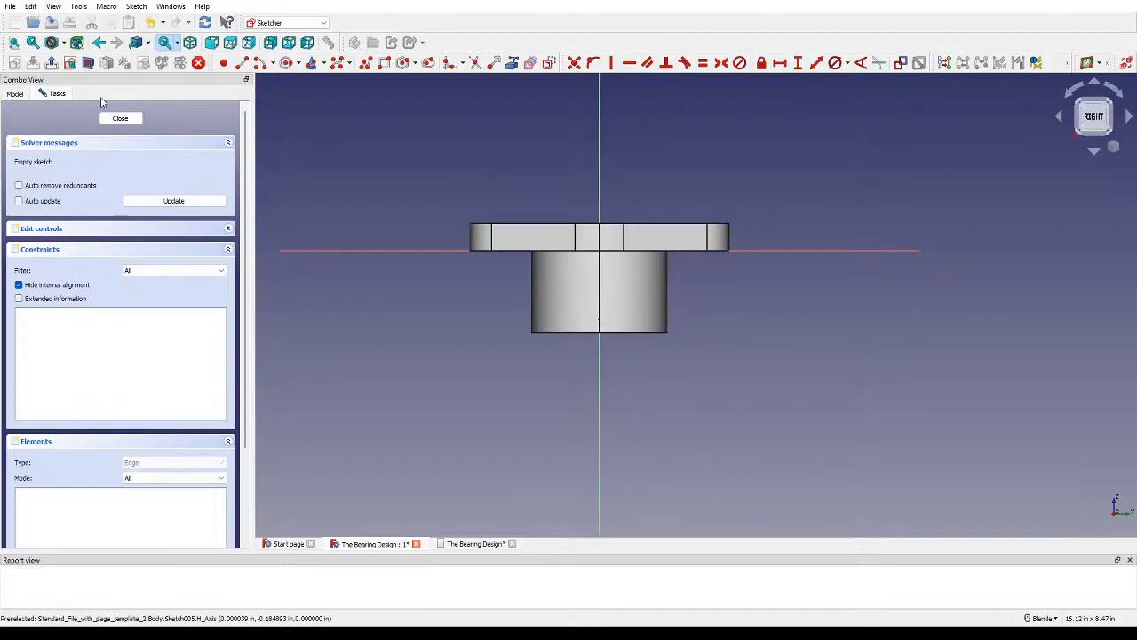
Step: Try other draw styles on the housing in the sketch view, including wireframe, and restore the as-is display
{"action": "left_click", "coordinate": [227, 141]}
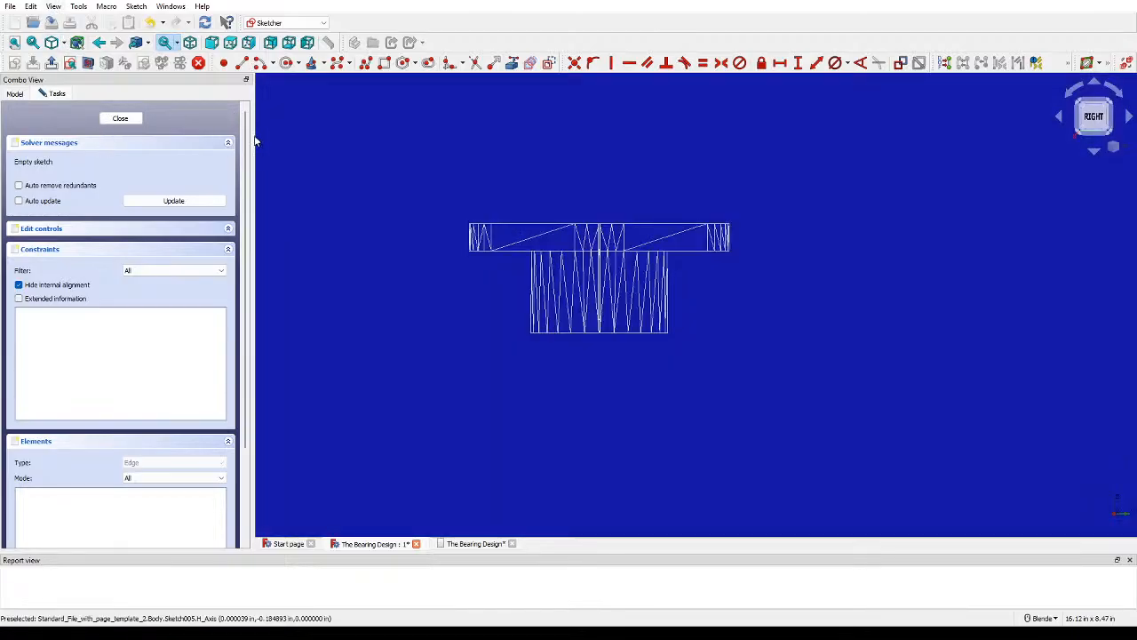
{"action": "scroll", "coordinate": [616, 278], "scroll_direction": "up", "scroll_amount": 3}
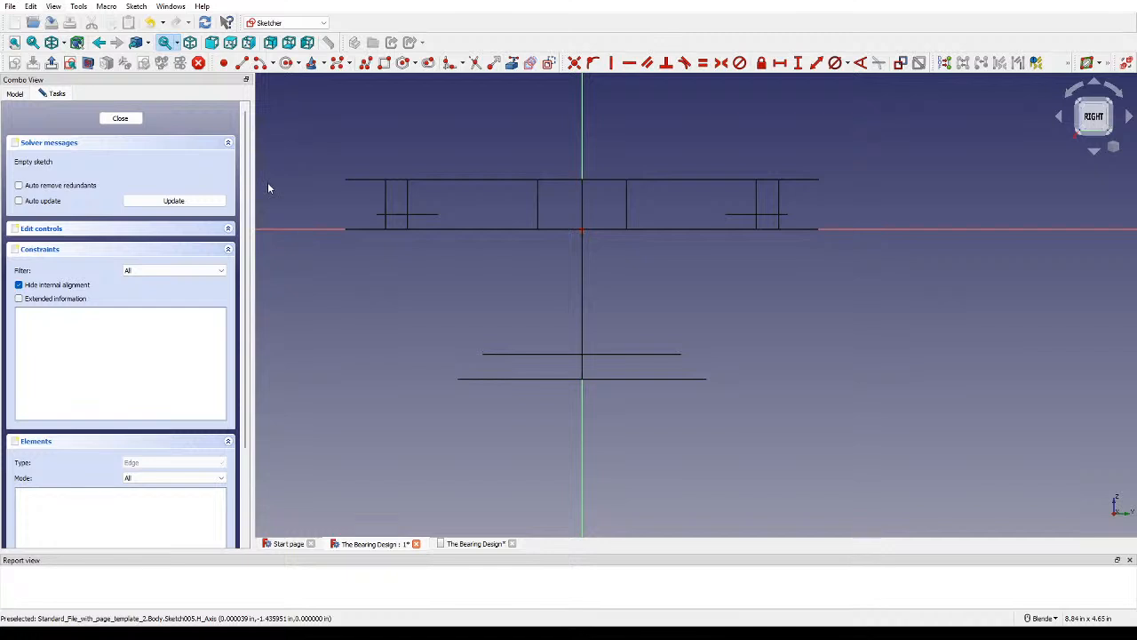
{"action": "left_click", "coordinate": [267, 111]}
{"action": "left_click", "coordinate": [54, 9]}
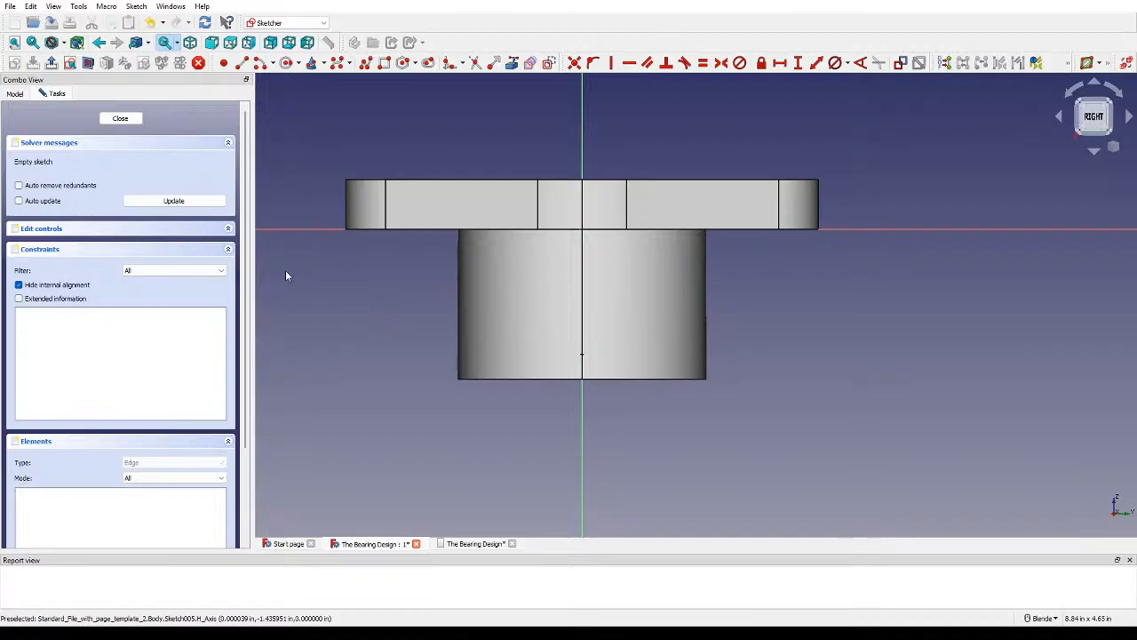
Step: Leave the empty sketch and check its display properties
{"action": "left_click", "coordinate": [120, 118]}
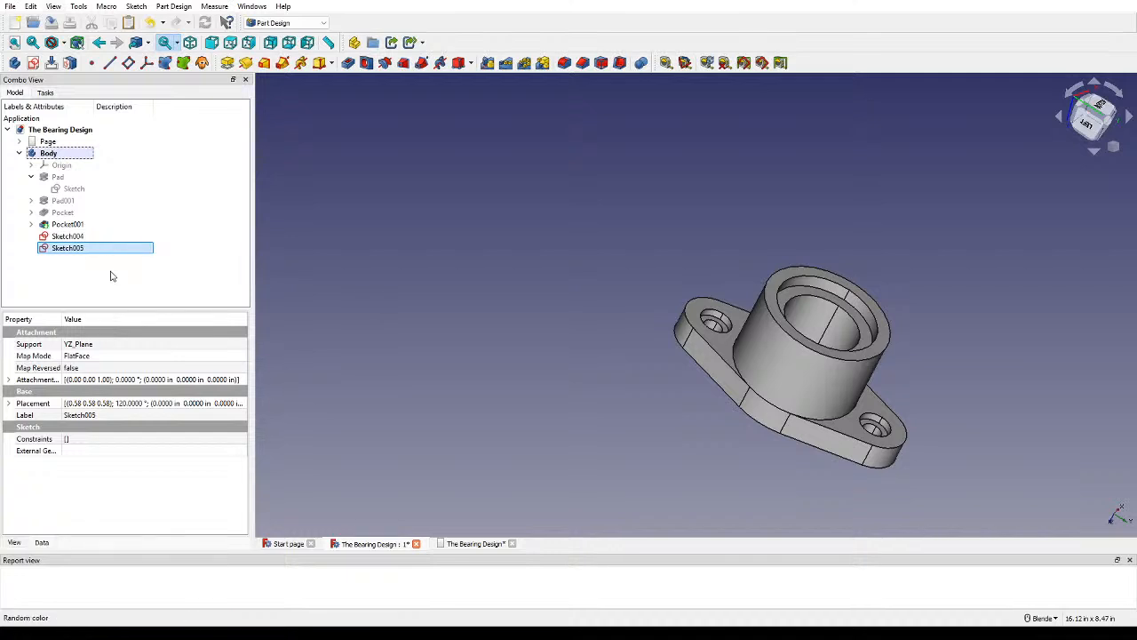
{"action": "key", "text": "ctrl+d"}
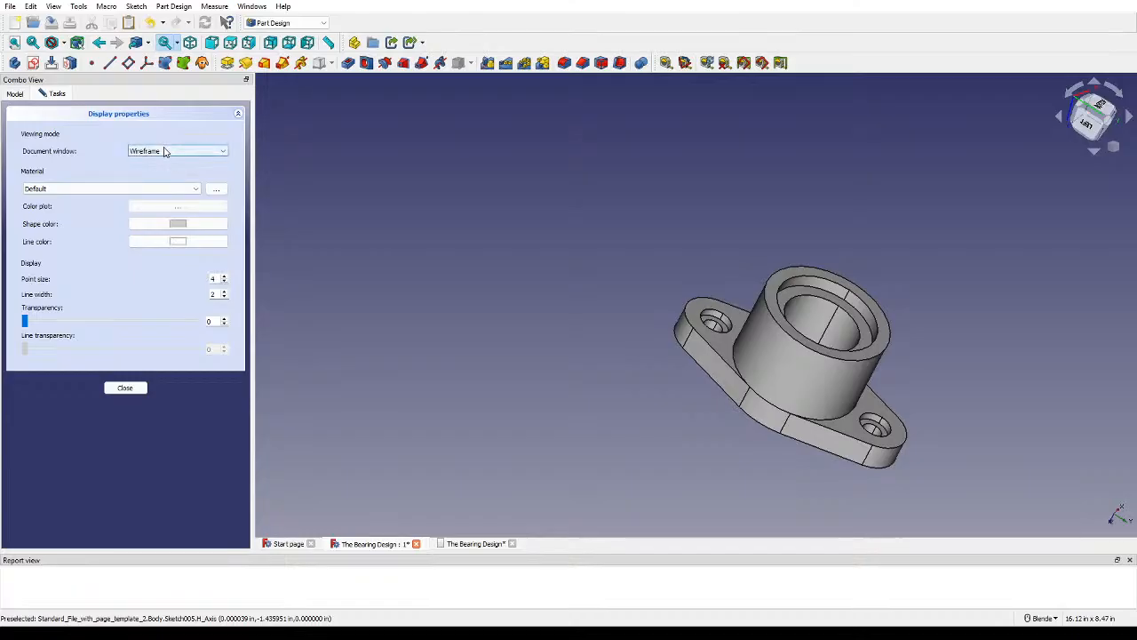
{"action": "left_click", "coordinate": [125, 388]}
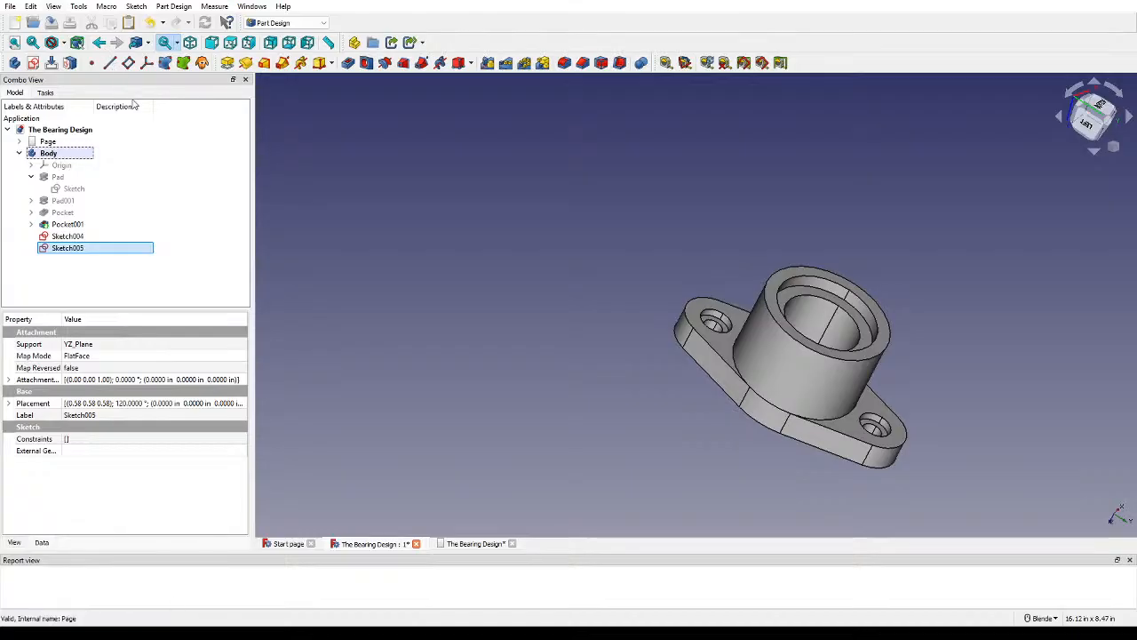
Step: Show the housing in the wireframe draw style and orient it to an upside-down left view
{"action": "key", "text": "v"}
{"action": "key", "text": "3"}
{"action": "mouse_move", "coordinate": [766, 291]}
{"action": "middle_mouse_down"}
{"action": "mouse_move", "coordinate": [718, 325]}
{"action": "mouse_move", "coordinate": [812, 183]}
{"action": "mouse_move", "coordinate": [781, 233]}
{"action": "mouse_move", "coordinate": [670, 241]}
{"action": "mouse_move", "coordinate": [568, 214]}
{"action": "mouse_move", "coordinate": [492, 234]}
{"action": "mouse_move", "coordinate": [415, 295]}
{"action": "mouse_move", "coordinate": [655, 305]}
{"action": "mouse_move", "coordinate": [673, 346]}
{"action": "mouse_move", "coordinate": [675, 206]}
{"action": "mouse_move", "coordinate": [667, 246]}
{"action": "mouse_move", "coordinate": [769, 259]}
{"action": "middle_mouse_up"}
{"action": "left_click", "coordinate": [668, 234]}
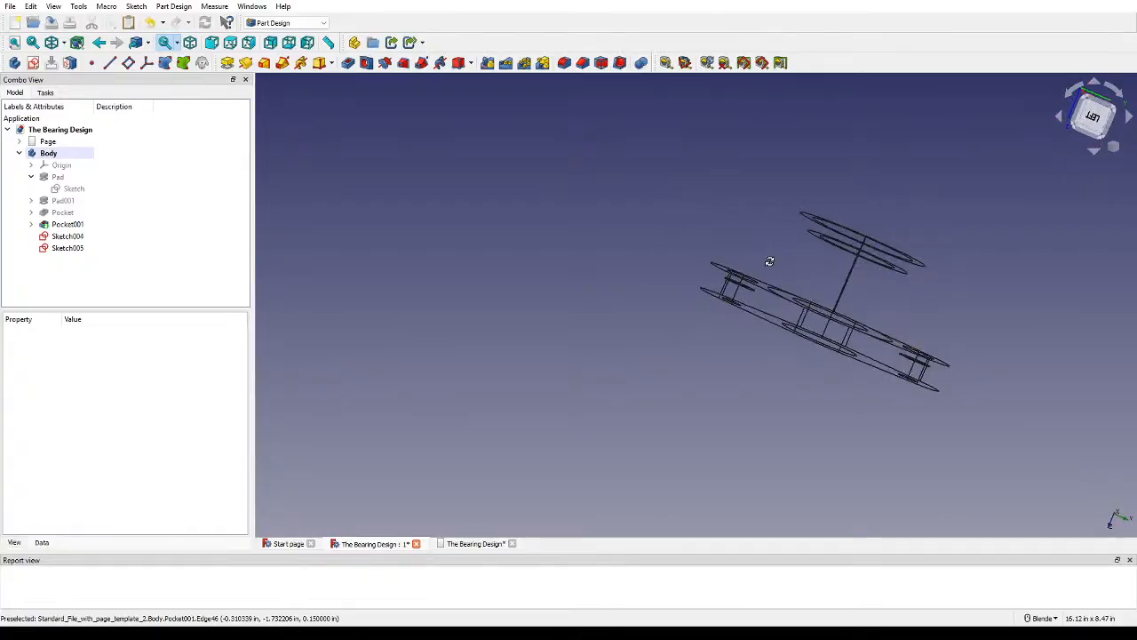
{"action": "left_click", "coordinate": [1093, 116]}
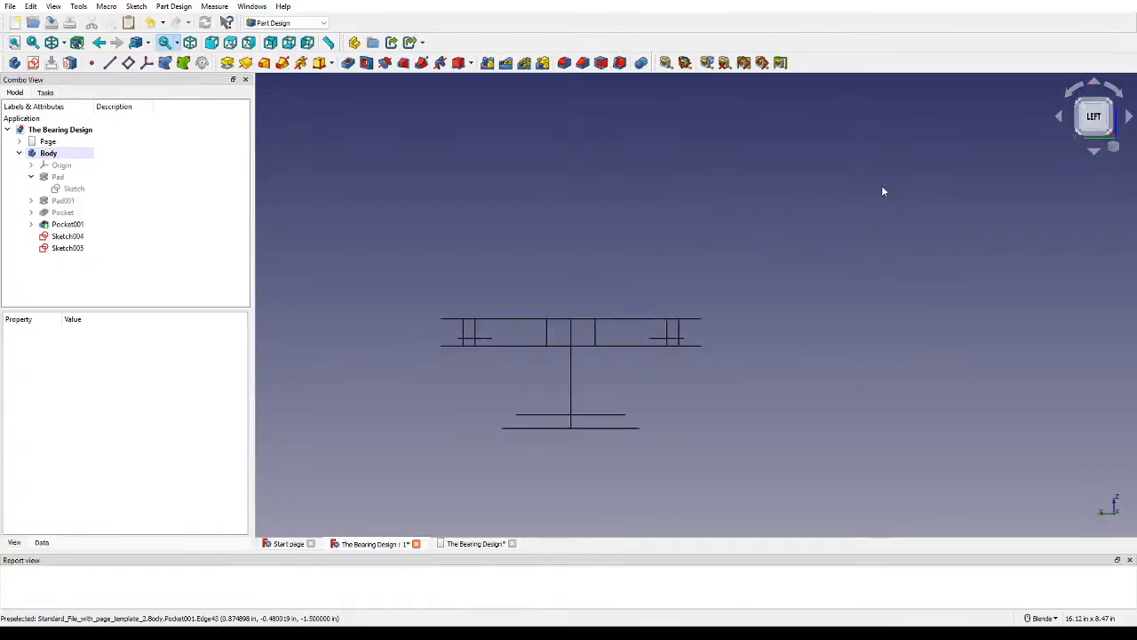
{"action": "left_click", "coordinate": [1086, 85]}
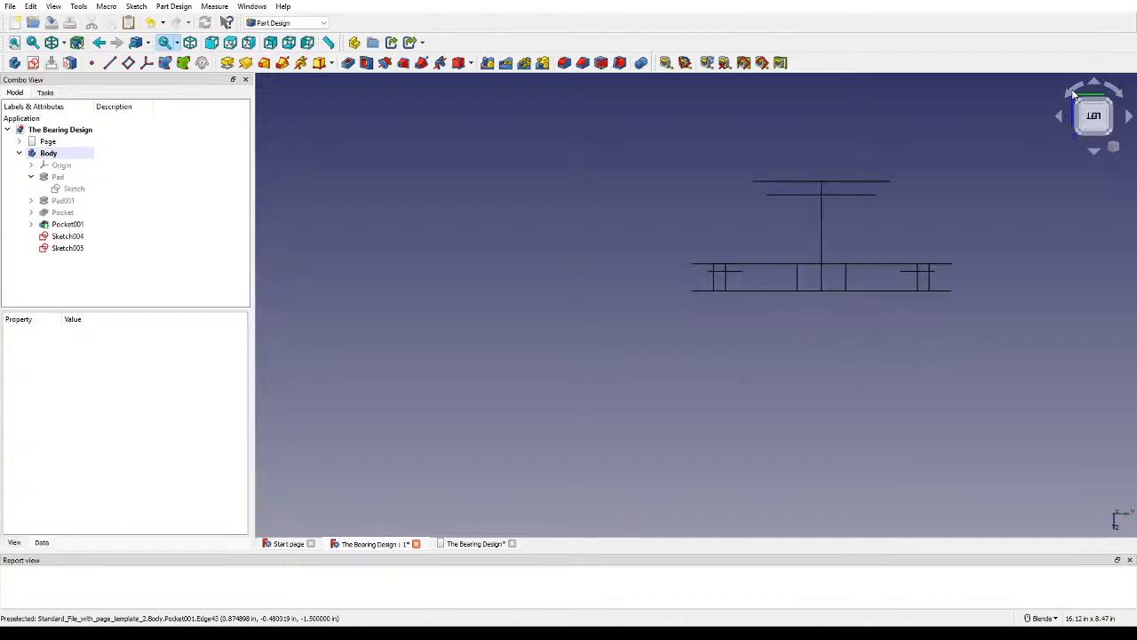
Step: Delete the redundant empty sketch Sketch005 from the body
{"action": "left_click", "coordinate": [69, 250]}
{"action": "left_click", "coordinate": [69, 251]}
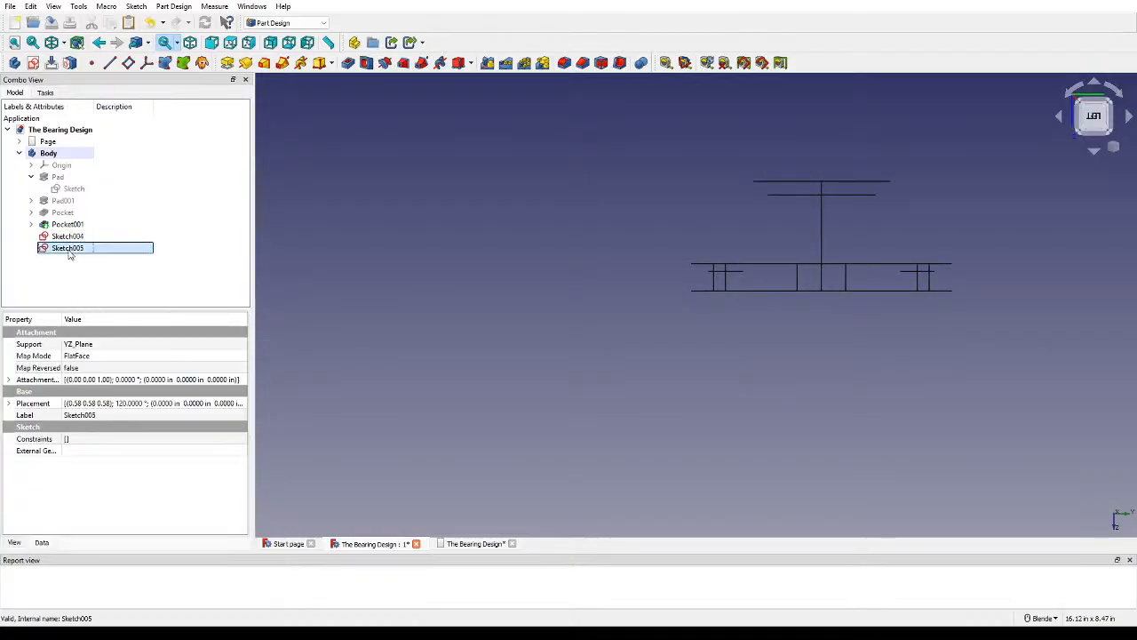
{"action": "key", "text": "Delete"}
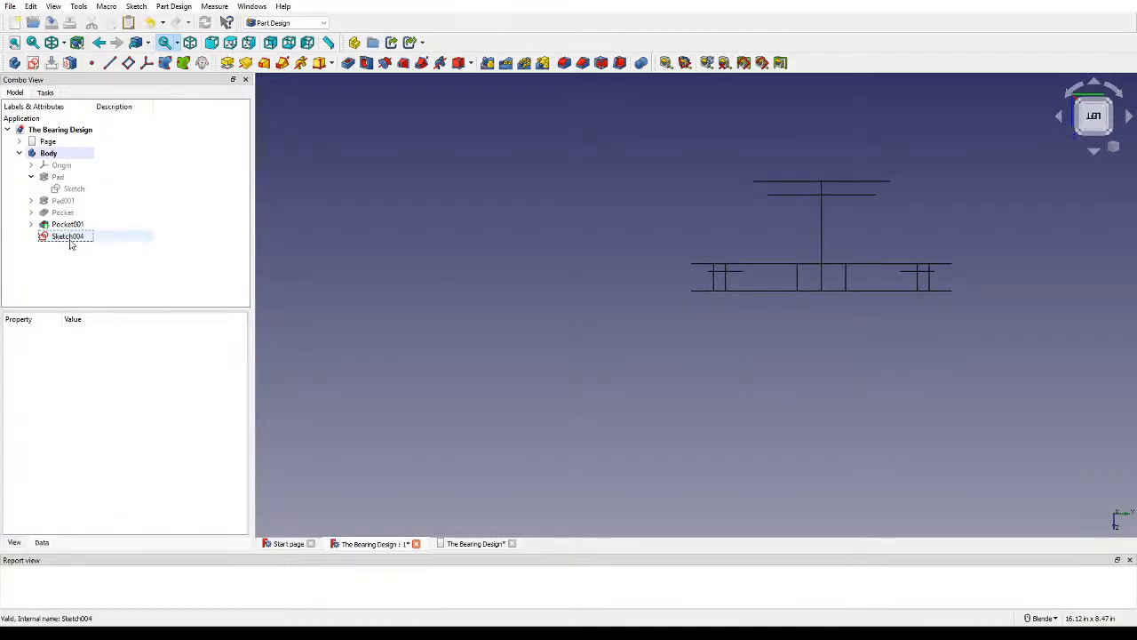
Step: Switch to the Sketcher workbench and open the remaining YZ-plane sketch, Sketch004, for editing with the boss pointing up
{"action": "left_click", "coordinate": [71, 239]}
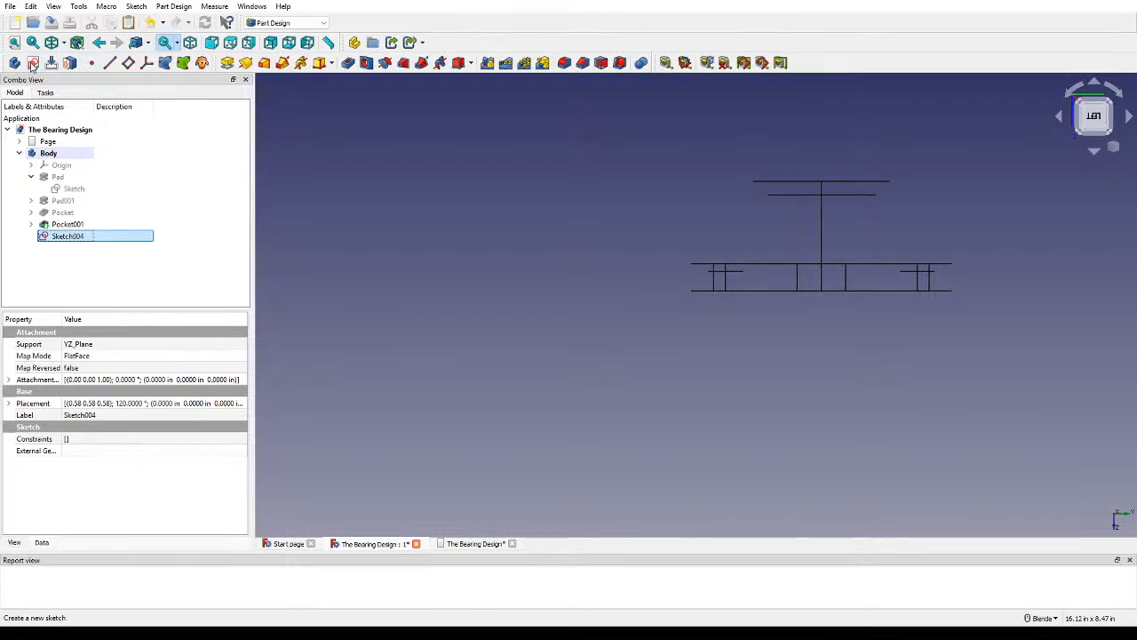
{"action": "left_click", "coordinate": [306, 24]}
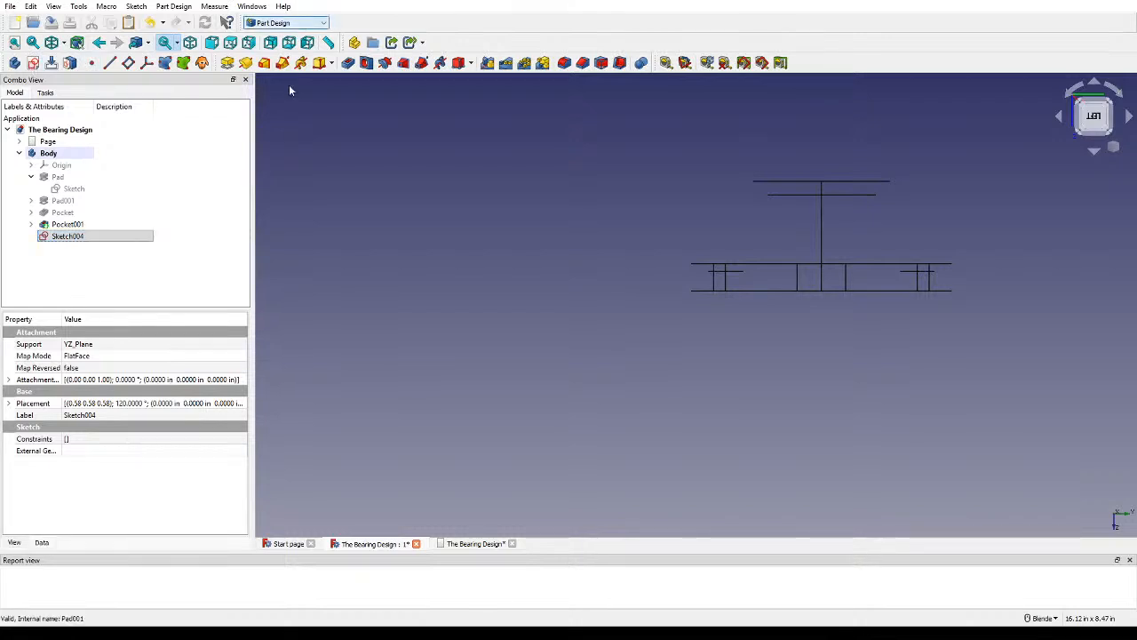
{"action": "left_click", "coordinate": [287, 196]}
{"action": "scroll", "coordinate": [839, 226], "scroll_direction": "up", "scroll_amount": 2}
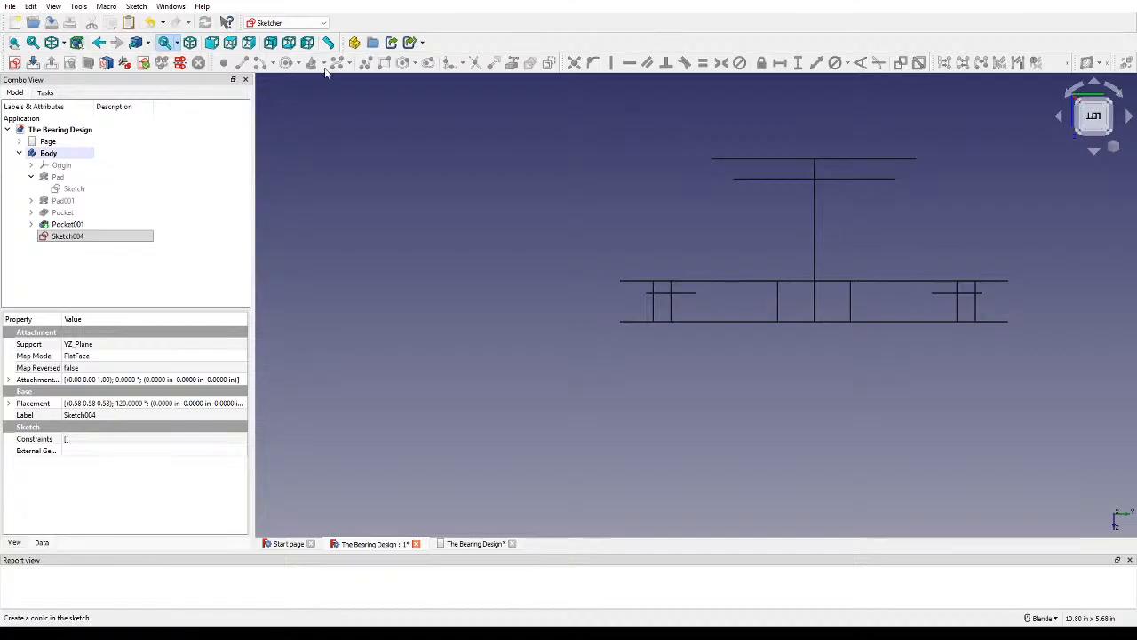
{"action": "double_click", "coordinate": [70, 237]}
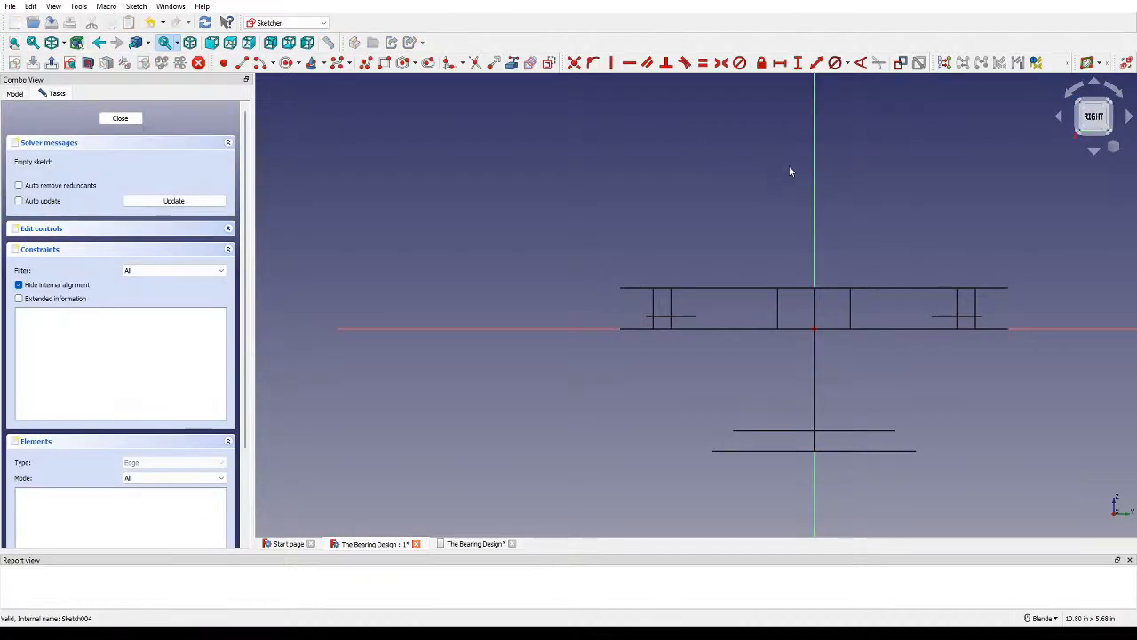
{"action": "left_click", "coordinate": [1073, 92]}
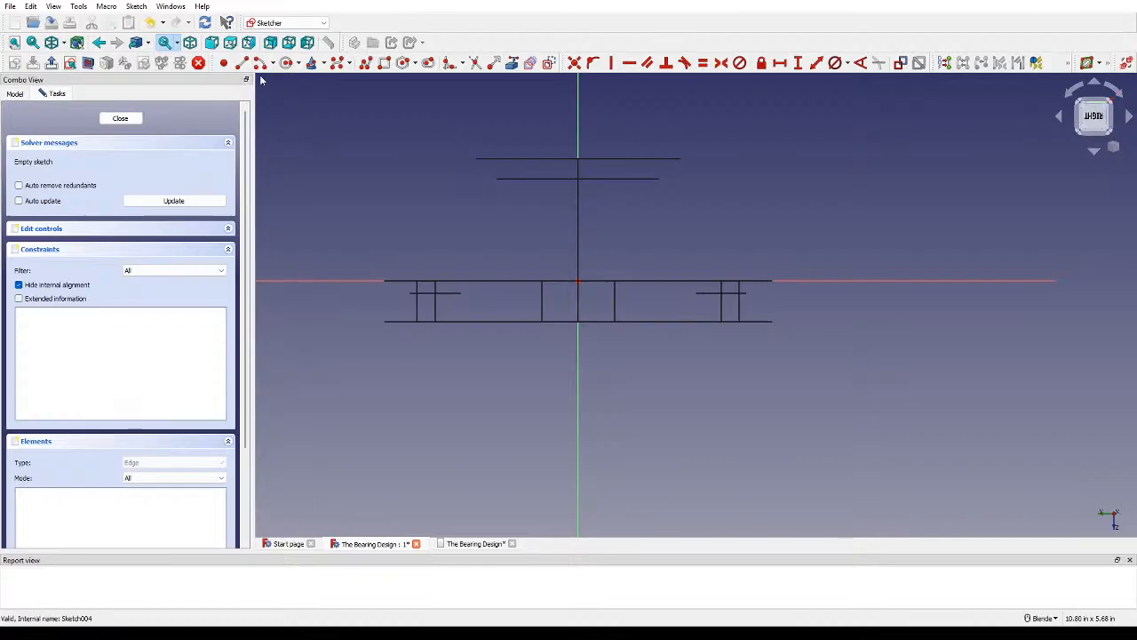
Step: Sketch a circle about 0.36 in in diameter on the boss, centred on the sketch's vertical axis
{"action": "left_click", "coordinate": [287, 63]}
{"action": "middle_click_drag", "start_coordinate": [654, 169], "coordinate": [641, 212], "text": "shift"}
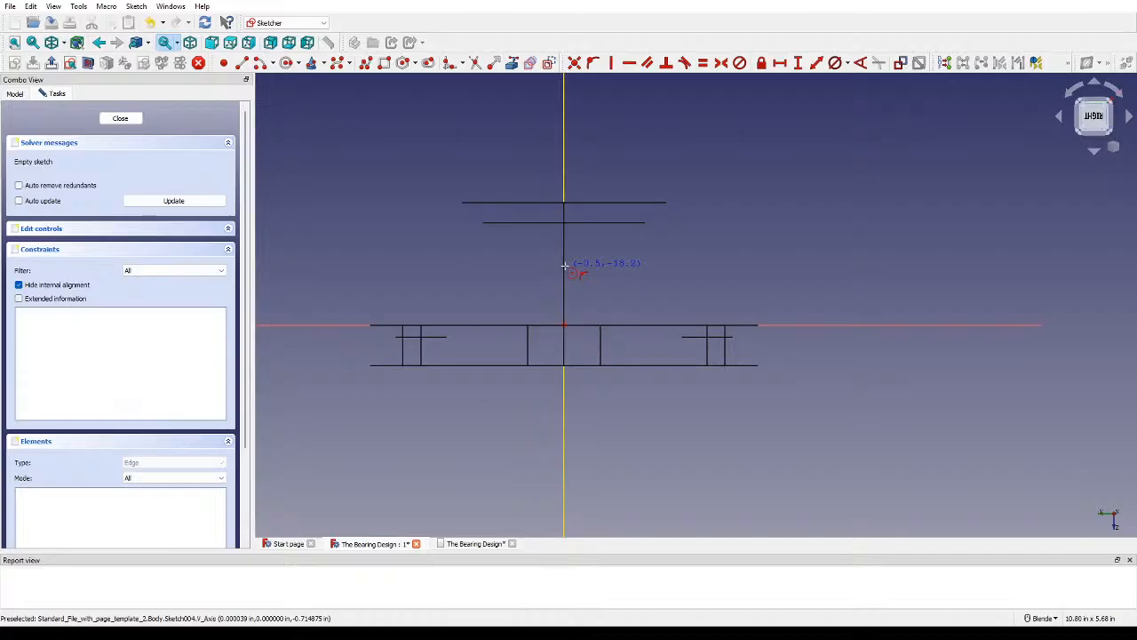
{"action": "left_click", "coordinate": [565, 266]}
{"action": "left_click", "coordinate": [549, 265]}
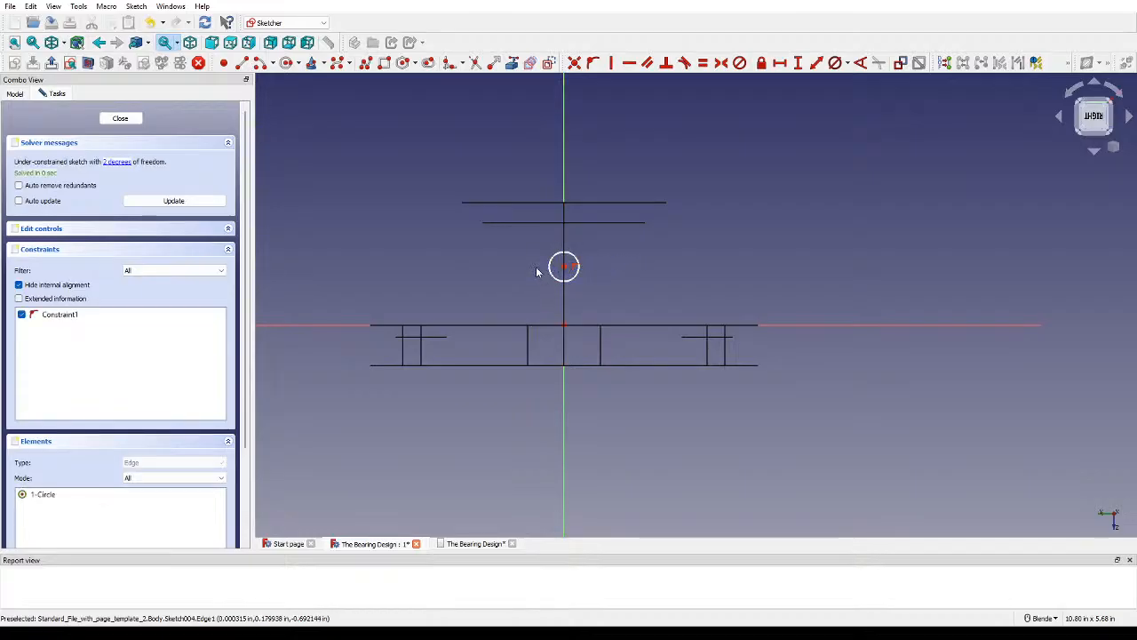
Step: Constrain the circle's diameter to 0.375 in
{"action": "left_click", "coordinate": [836, 63]}
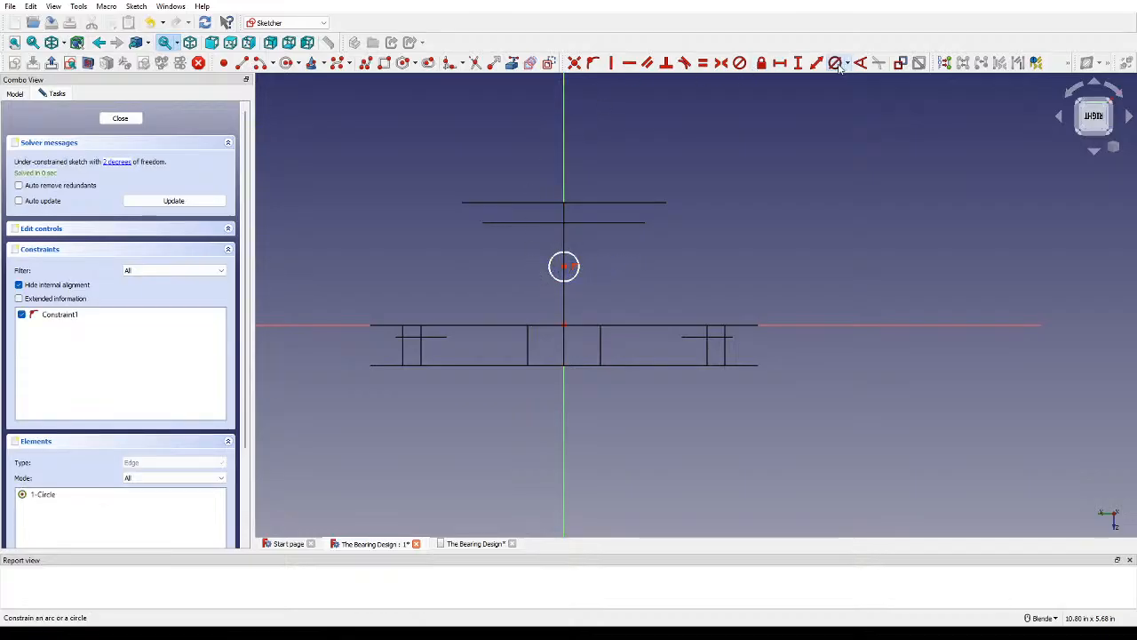
{"action": "left_click", "coordinate": [579, 263]}
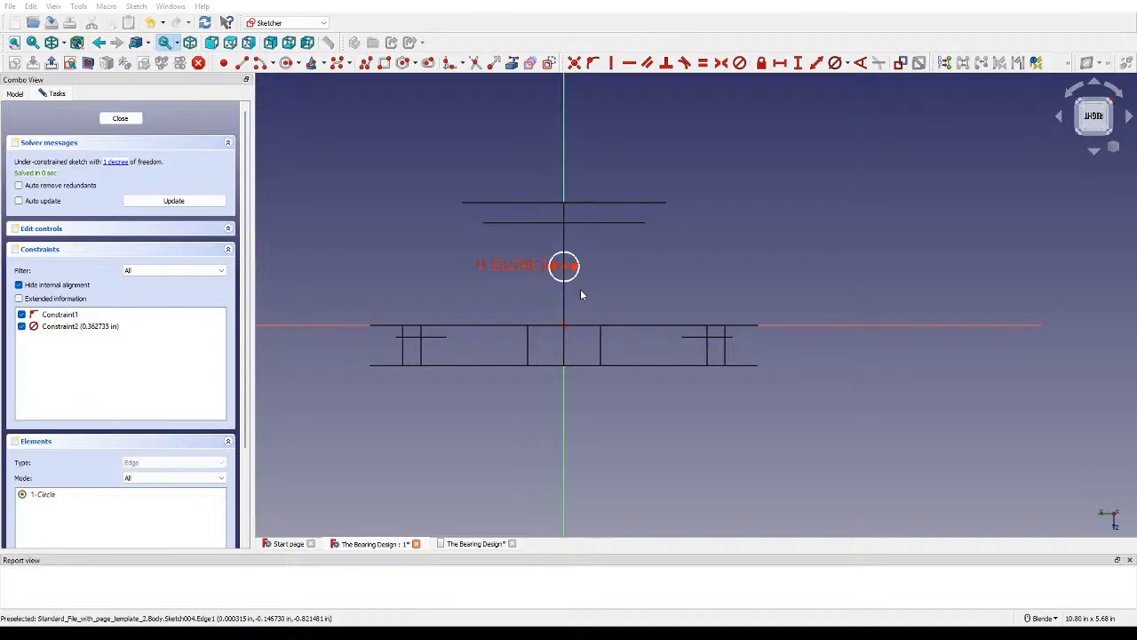
{"action": "key", "text": "Return"}
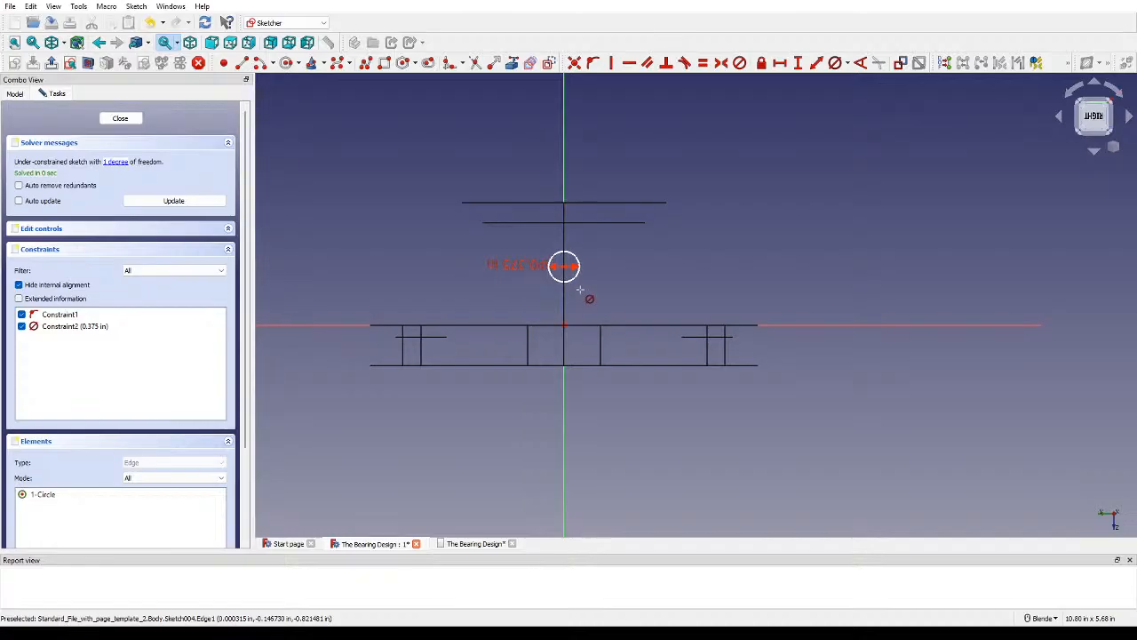
{"action": "key", "text": "Escape"}
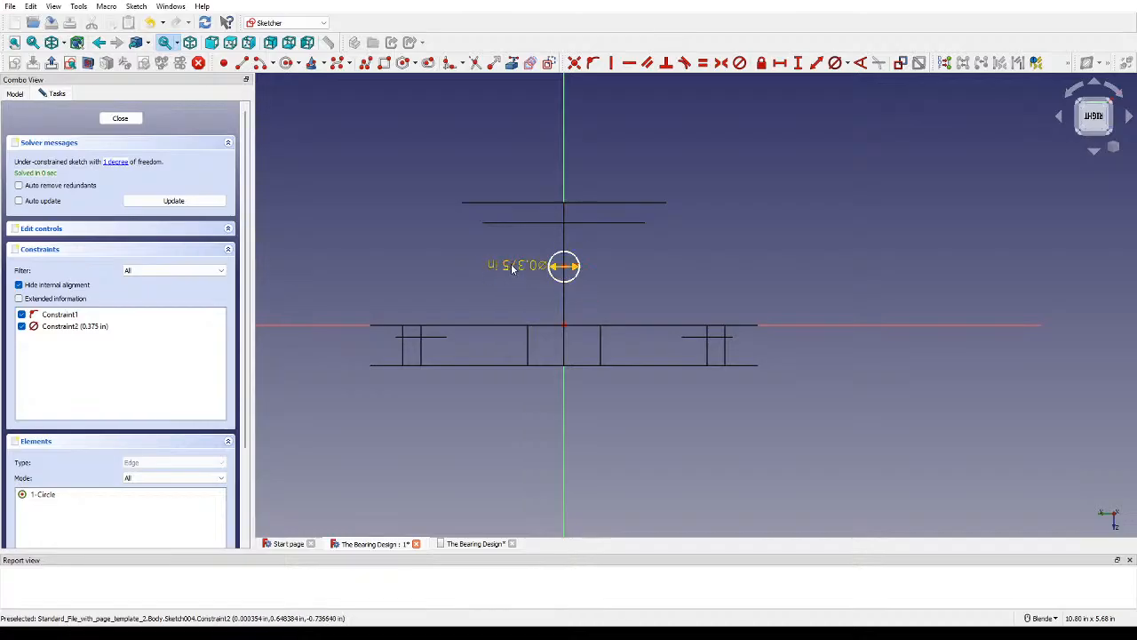
Step: Move the diameter label slightly away from the circle and set the diameter to 0.25 in
{"action": "mouse_move", "coordinate": [511, 270]}
{"action": "left_mouse_down"}
{"action": "mouse_move", "coordinate": [645, 294]}
{"action": "mouse_move", "coordinate": [637, 275]}
{"action": "mouse_move", "coordinate": [655, 275]}
{"action": "mouse_move", "coordinate": [544, 310]}
{"action": "mouse_move", "coordinate": [504, 276]}
{"action": "left_mouse_up"}
{"action": "left_click", "coordinate": [502, 270]}
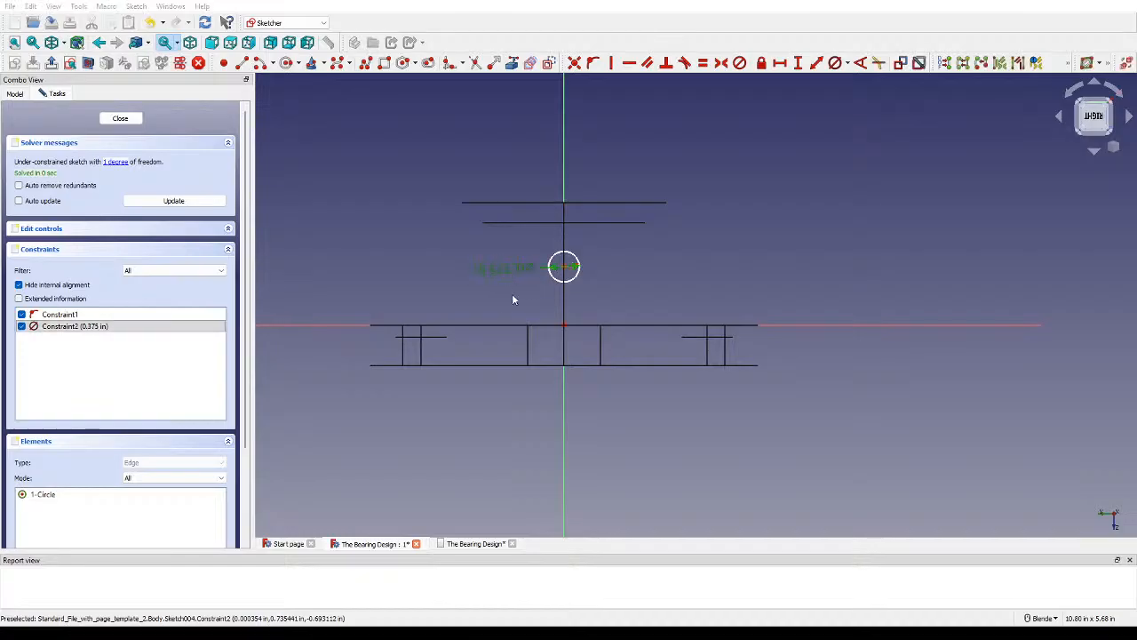
{"action": "key", "text": "Return"}
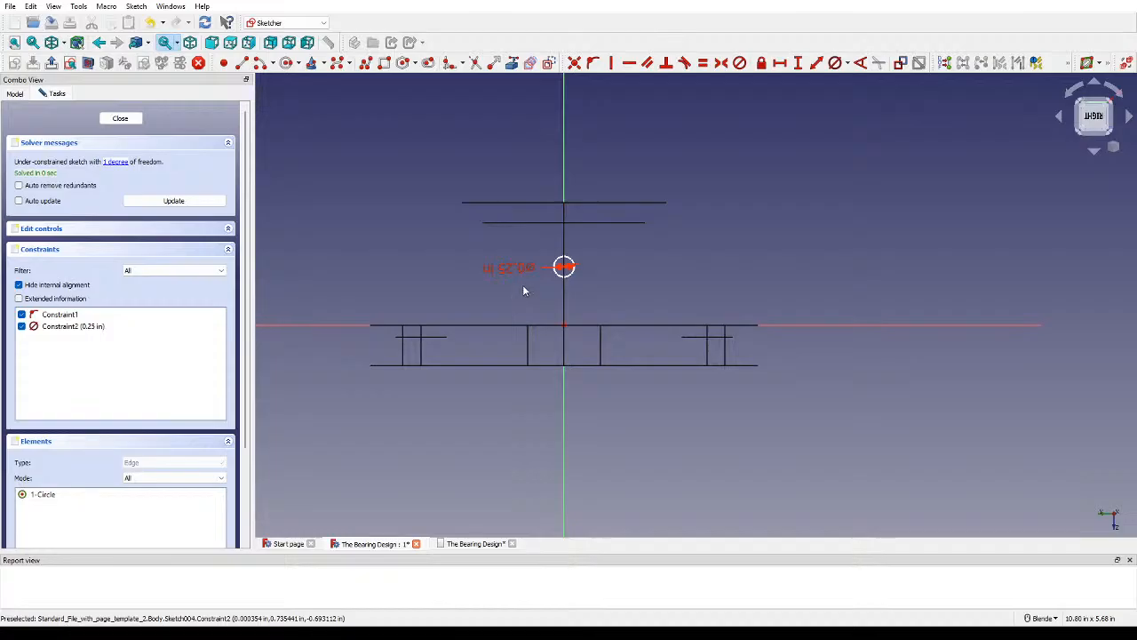
Step: Constrain the vertical distance between the circle's centre and the sketch origin to 0.75 in
{"action": "scroll", "coordinate": [530, 268], "scroll_direction": "up", "scroll_amount": 2}
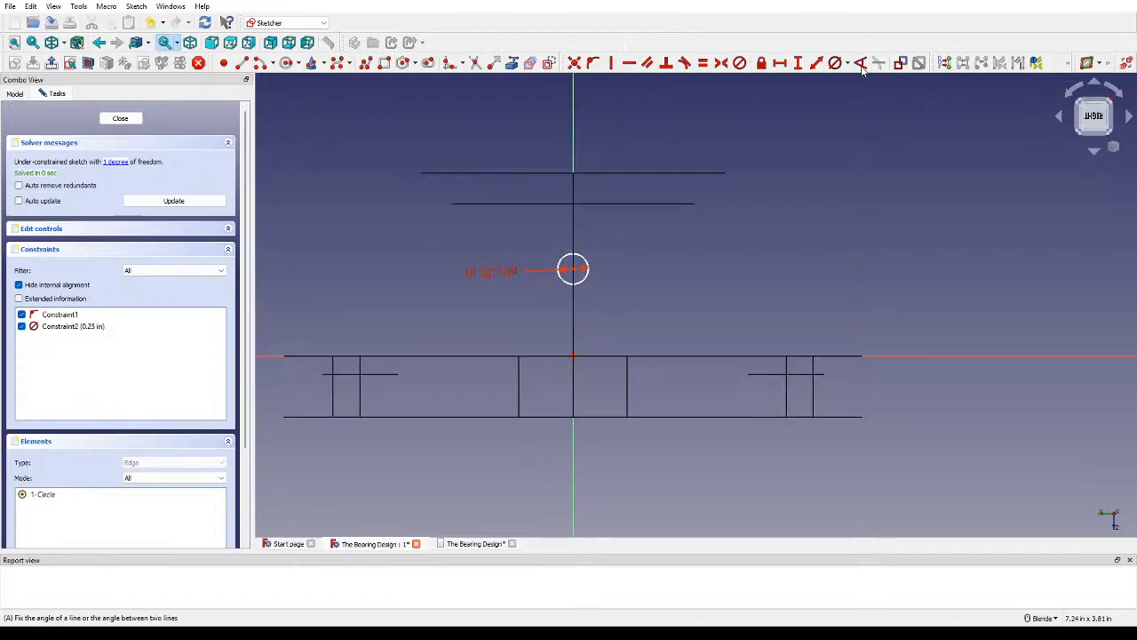
{"action": "left_click", "coordinate": [797, 62]}
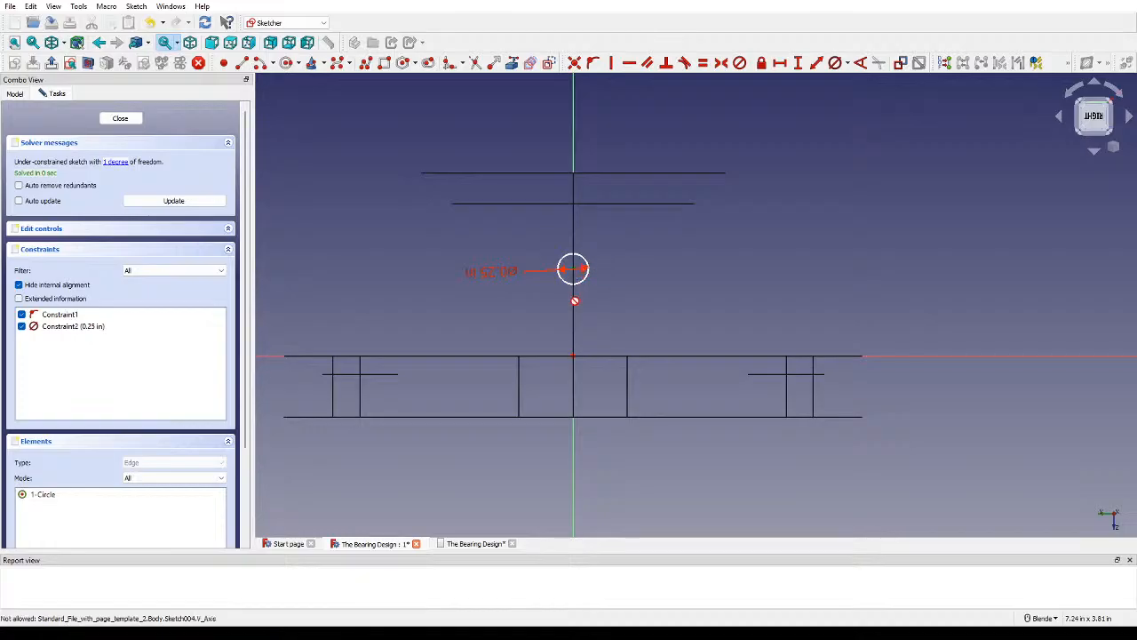
{"action": "left_click", "coordinate": [574, 360]}
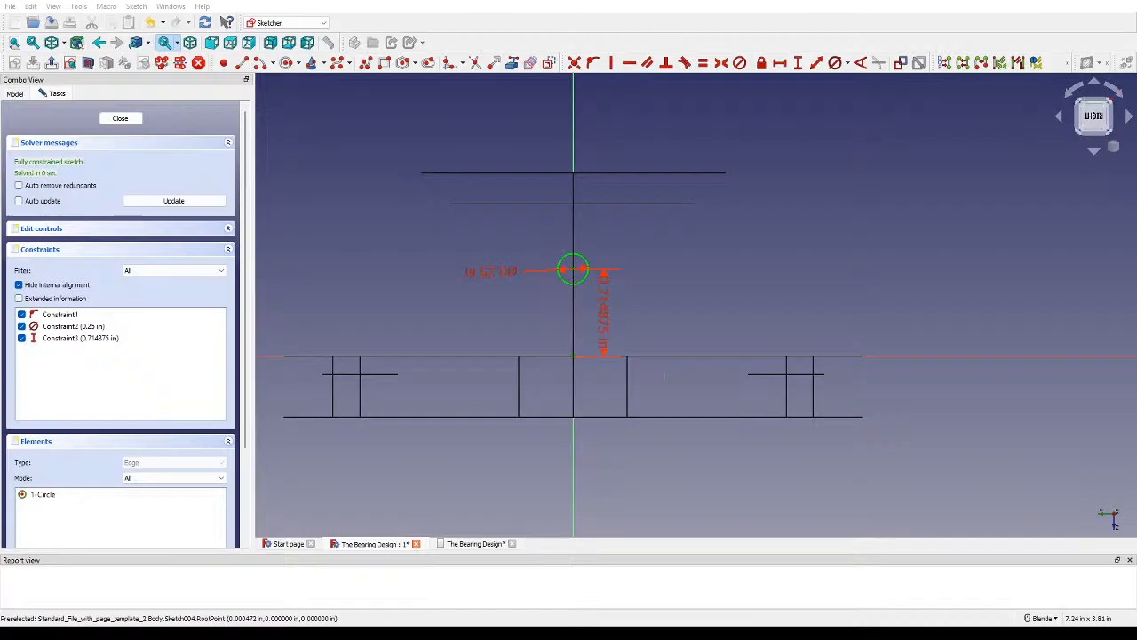
{"action": "left_click", "coordinate": [664, 376]}
{"action": "scroll", "coordinate": [665, 377], "scroll_direction": "up", "scroll_amount": 1}
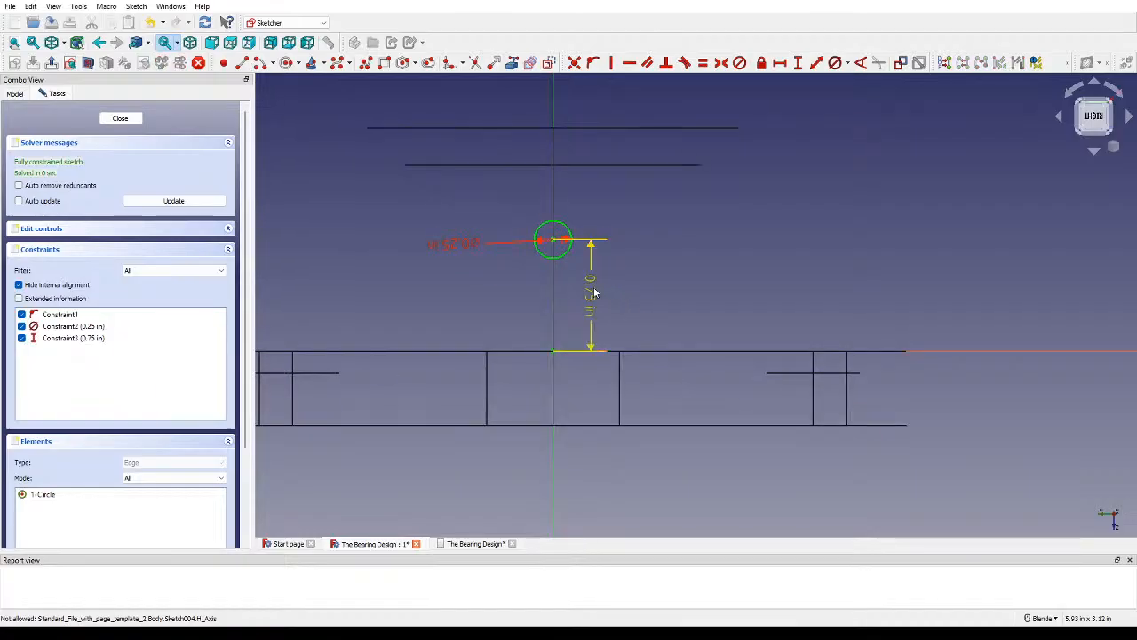
Step: Close the circle sketch and restore the as-is draw style, viewing the housing at an angle
{"action": "left_click", "coordinate": [121, 119]}
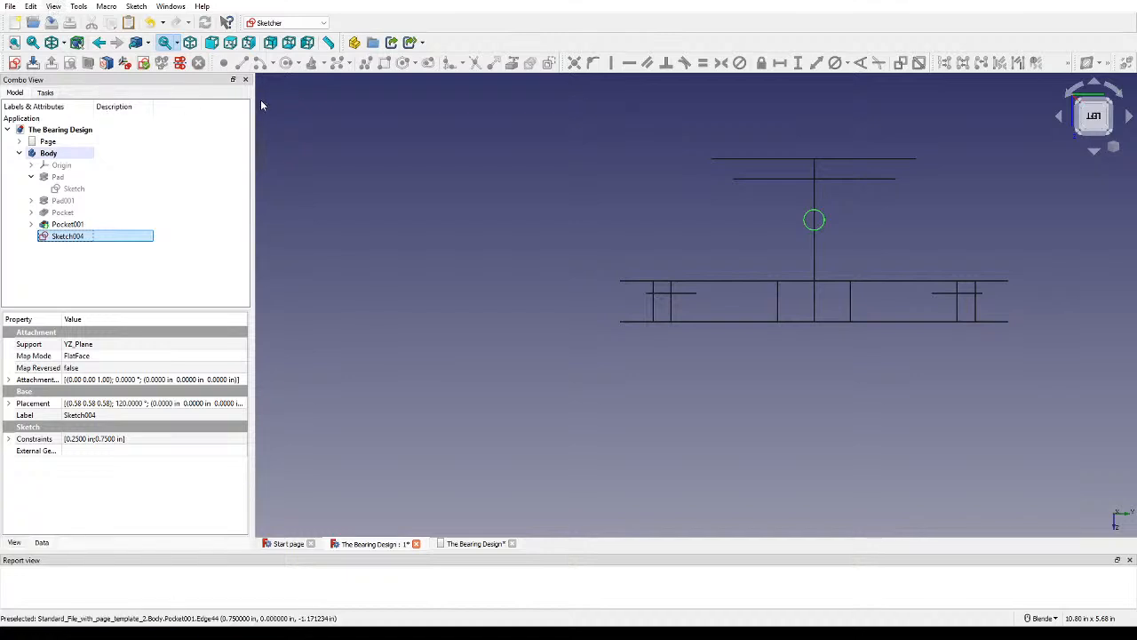
{"action": "key", "text": "v"}
{"action": "key", "text": "1"}
{"action": "mouse_move", "coordinate": [563, 240]}
{"action": "middle_mouse_down"}
{"action": "mouse_move", "coordinate": [558, 313]}
{"action": "mouse_move", "coordinate": [582, 317]}
{"action": "middle_mouse_up"}
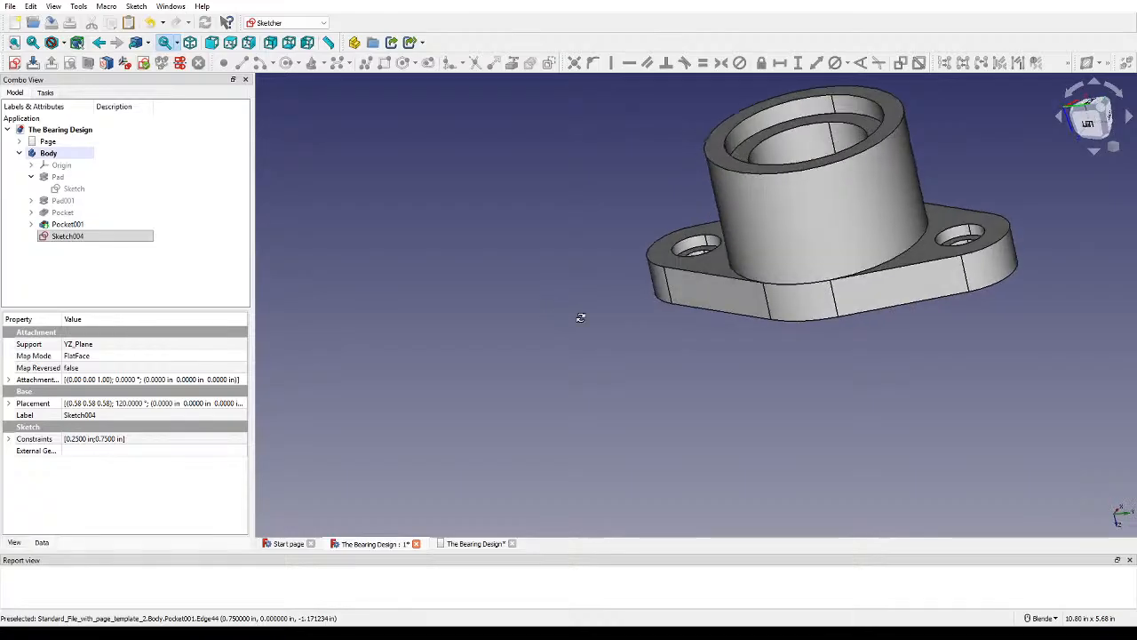
Step: Switch to the Part Design workbench and start a Hole feature from the side-hole circle sketch, widening the parameter area
{"action": "left_click", "coordinate": [285, 23]}
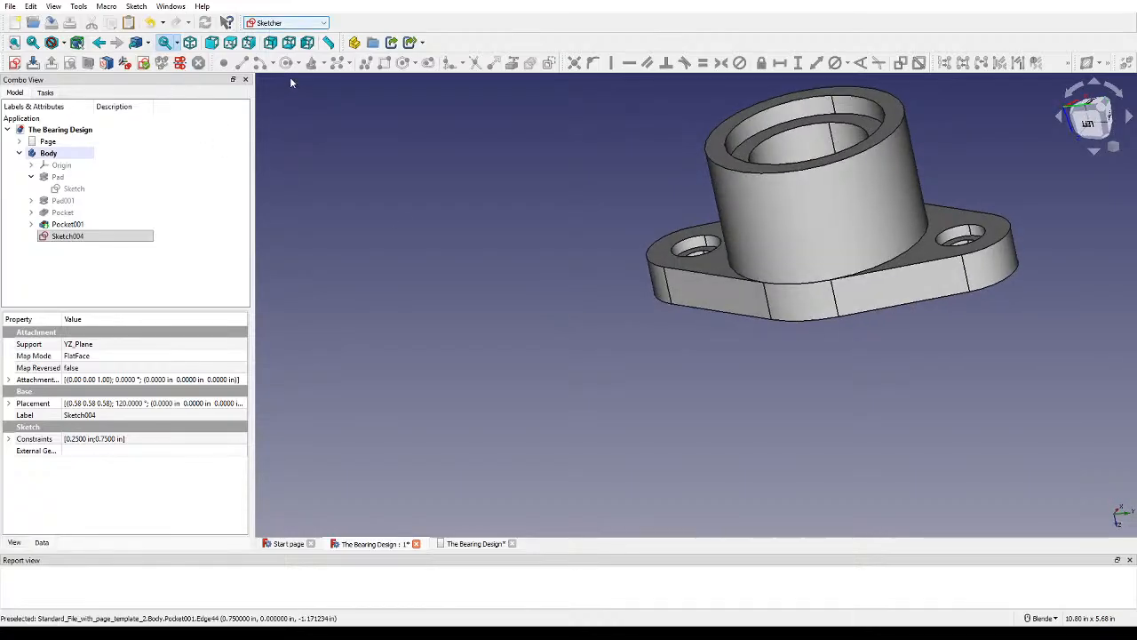
{"action": "left_click", "coordinate": [296, 123]}
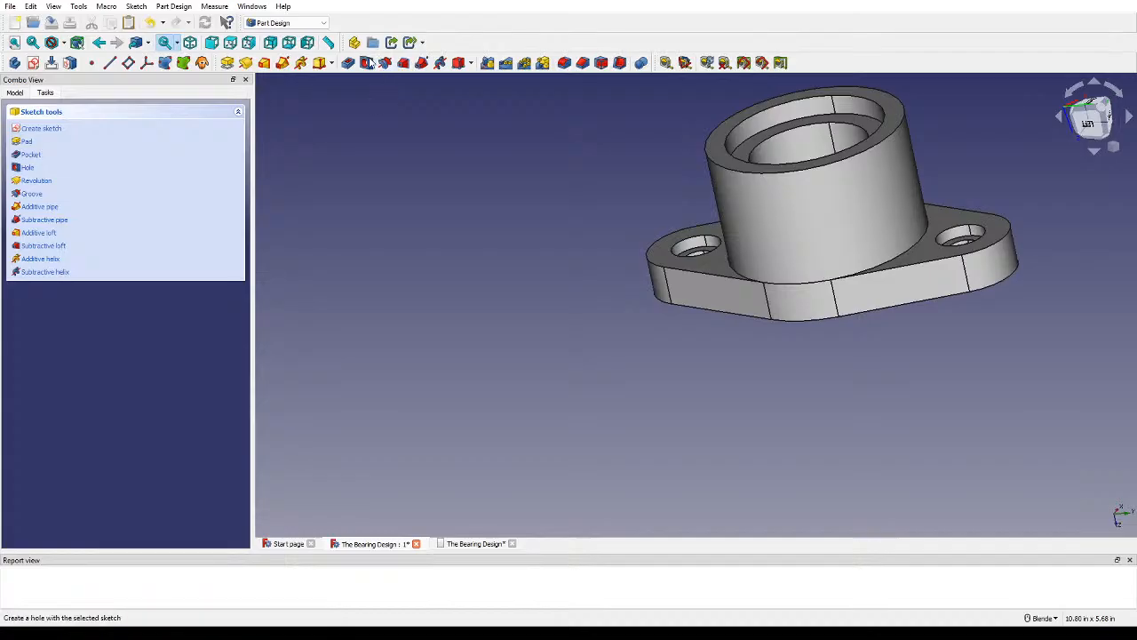
{"action": "left_click", "coordinate": [367, 62]}
{"action": "middle_click_drag", "start_coordinate": [622, 204], "coordinate": [622, 378]}
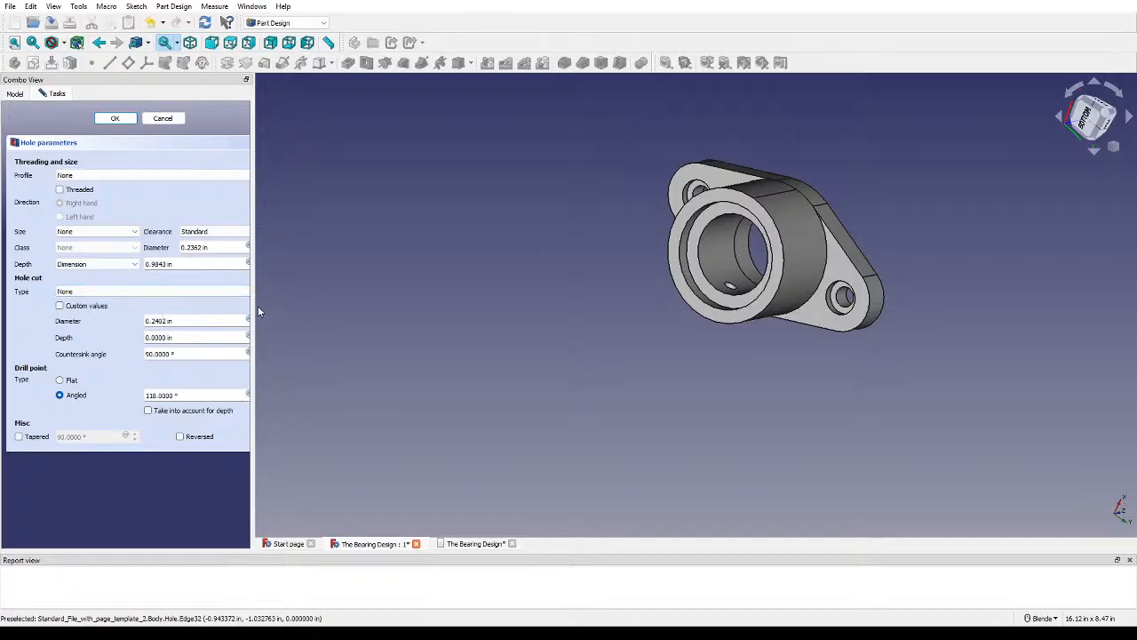
{"action": "left_click_drag", "start_coordinate": [254, 304], "coordinate": [286, 301]}
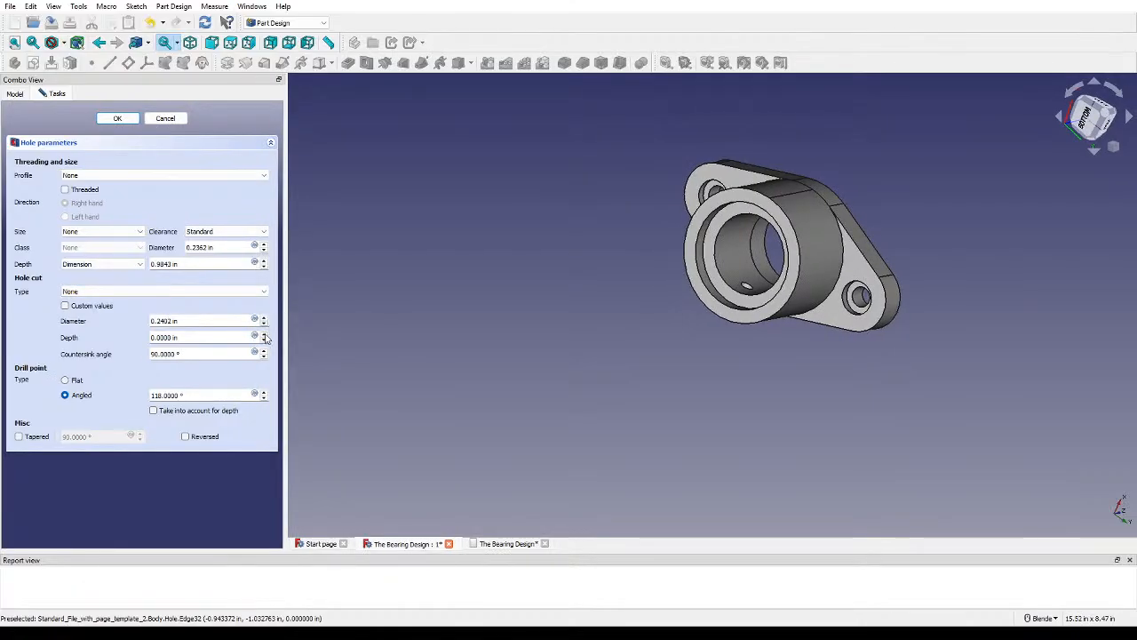
Step: Try raising the hole cut depth to 2 in
{"action": "left_click", "coordinate": [264, 335]}
{"action": "left_click", "coordinate": [264, 335]}
{"action": "key", "text": "0"}
{"action": "double_click", "coordinate": [264, 336]}
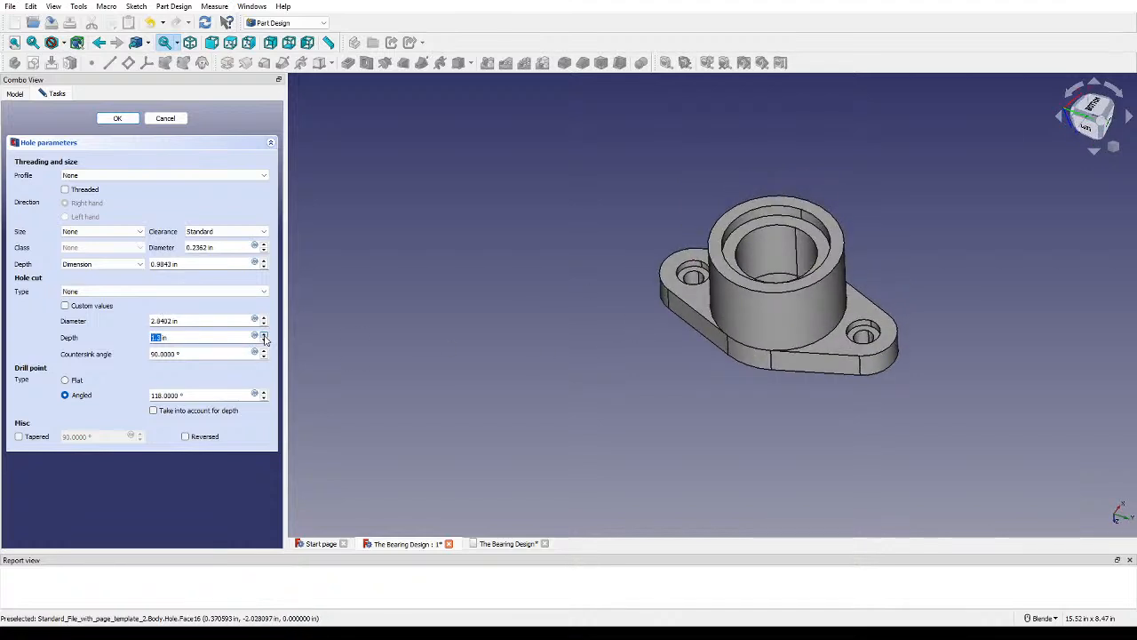
{"action": "double_click", "coordinate": [264, 338]}
{"action": "middle_click_drag", "start_coordinate": [390, 329], "coordinate": [536, 297]}
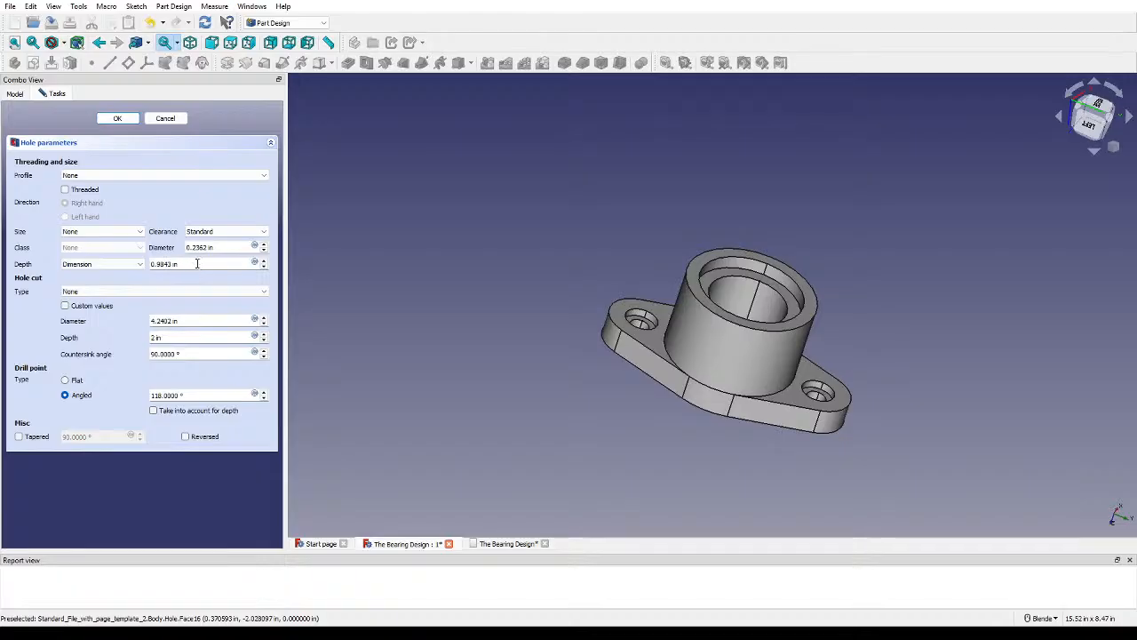
Step: Increase the hole's depth to 1.9843 in and reduce the hole cut depth to 1 in
{"action": "left_click", "coordinate": [264, 260]}
{"action": "left_click", "coordinate": [263, 340]}
{"action": "middle_click_drag", "start_coordinate": [482, 327], "coordinate": [473, 367]}
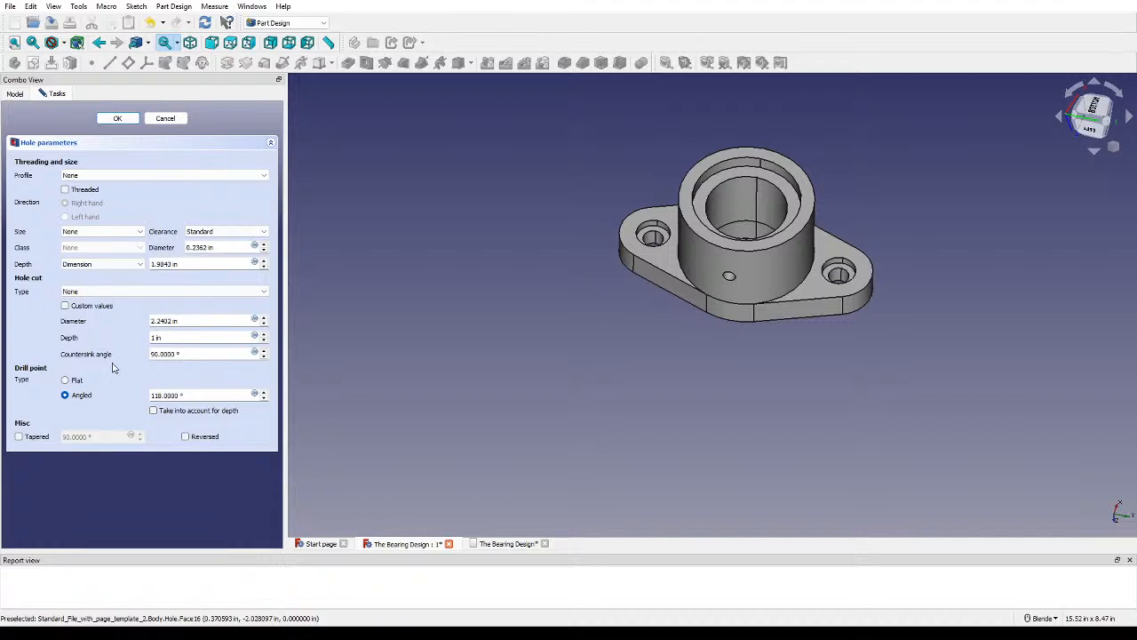
Step: Toggle the hole's reversed direction on and off, set its diameter to 0.5 in and accept the feature
{"action": "left_click", "coordinate": [185, 436]}
{"action": "left_click", "coordinate": [184, 436]}
{"action": "left_click_drag", "start_coordinate": [191, 244], "coordinate": [144, 244]}
{"action": "type", "text": "0.5"}
{"action": "key", "text": "Return"}
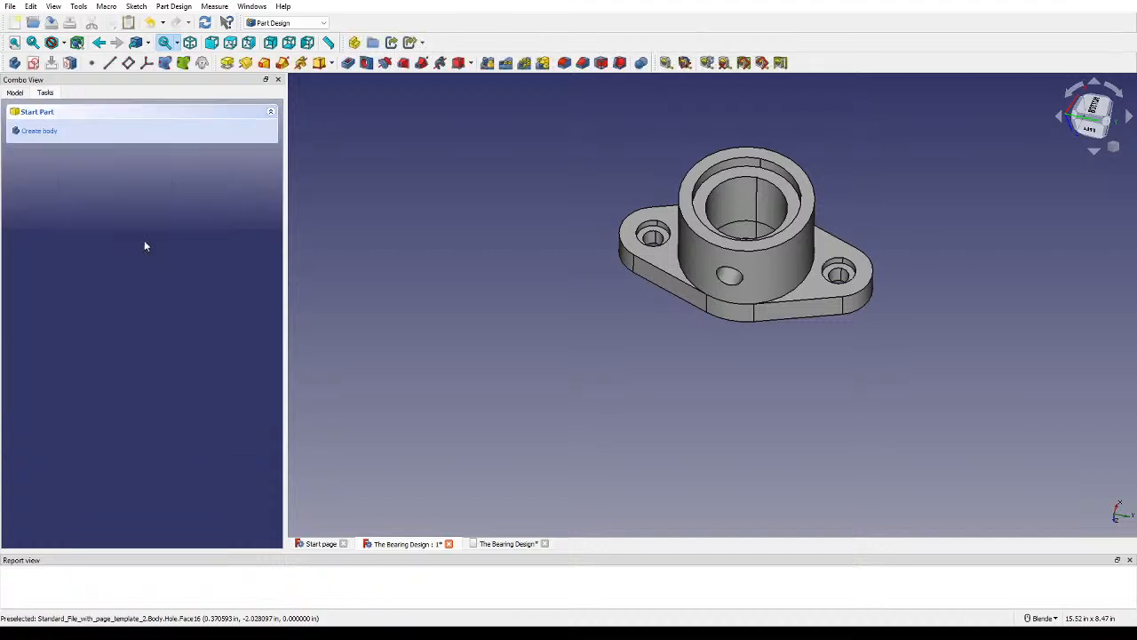
Step: Reopen the side hole's parameters and set its diameter to 0.25 in
{"action": "left_click", "coordinate": [14, 92]}
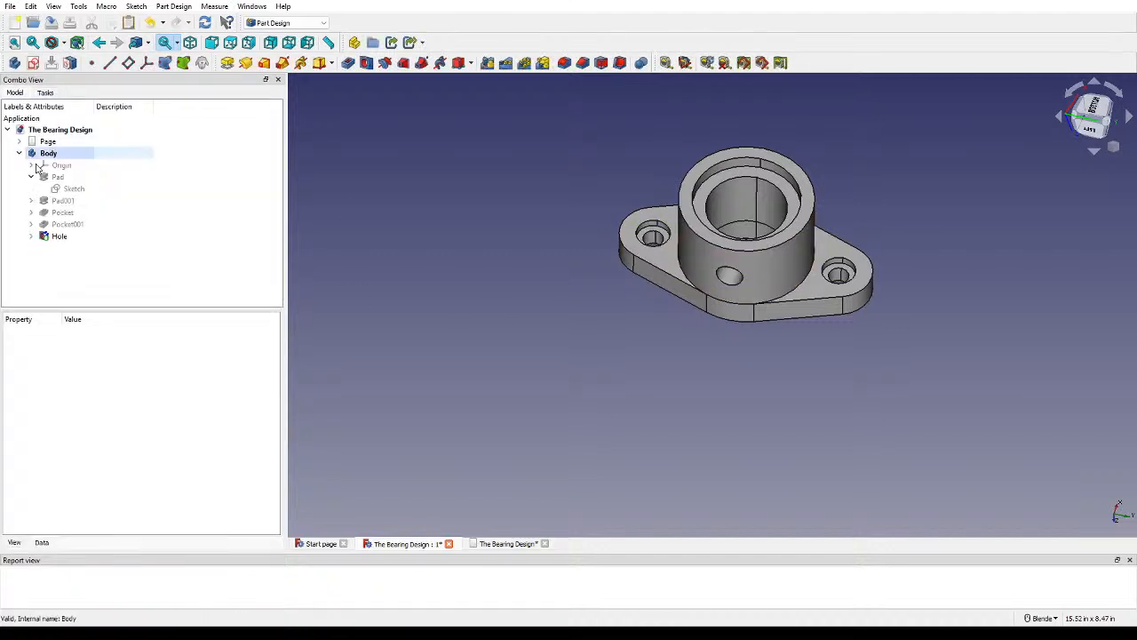
{"action": "double_click", "coordinate": [61, 234]}
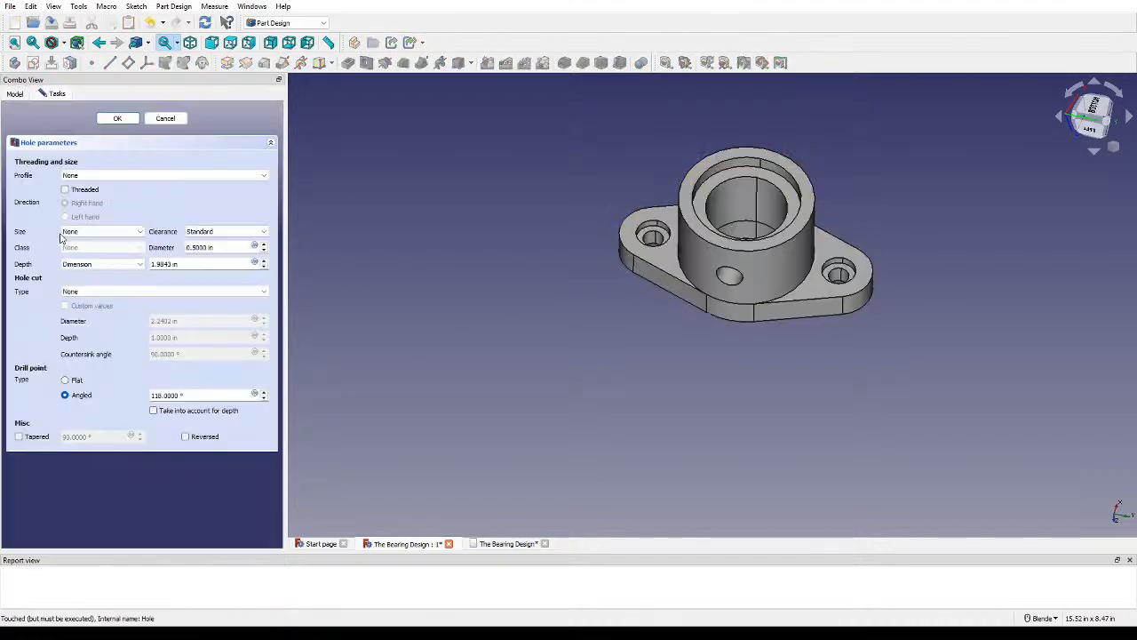
{"action": "triple_click", "coordinate": [217, 247]}
{"action": "type", "text": "0.25"}
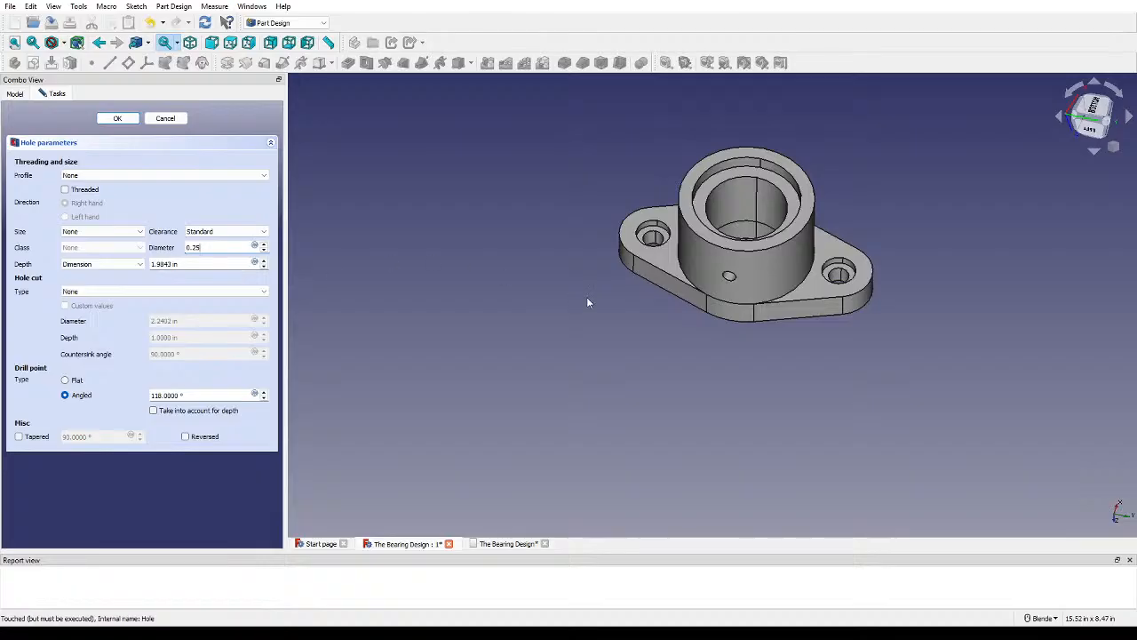
{"action": "middle_click_drag", "start_coordinate": [586, 302], "coordinate": [562, 303]}
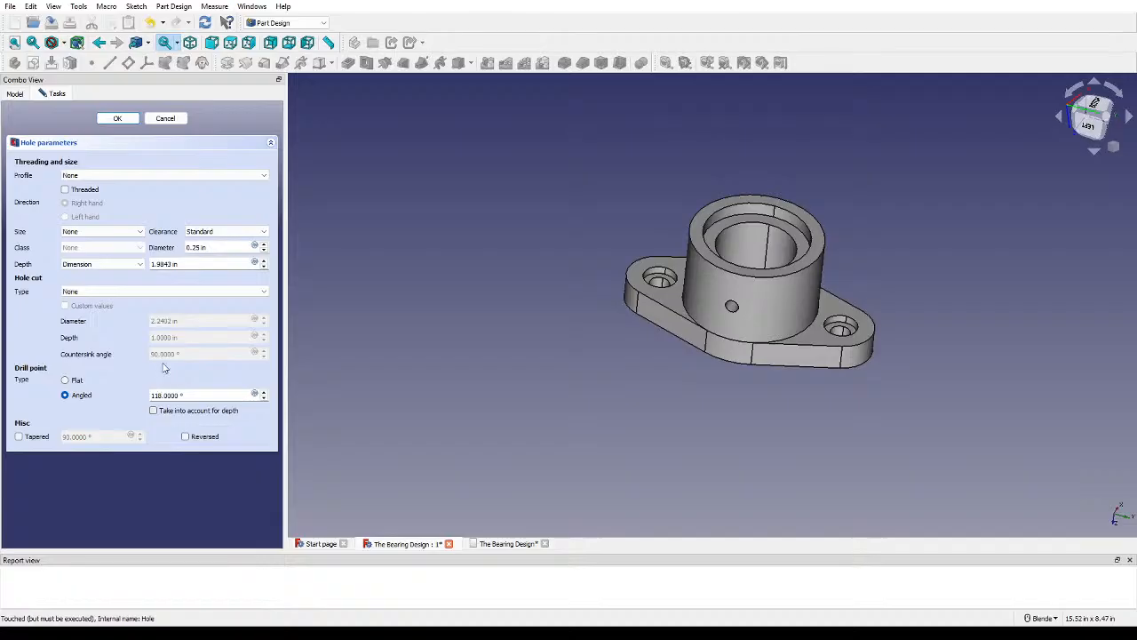
{"action": "middle_click_drag", "start_coordinate": [746, 285], "coordinate": [690, 299]}
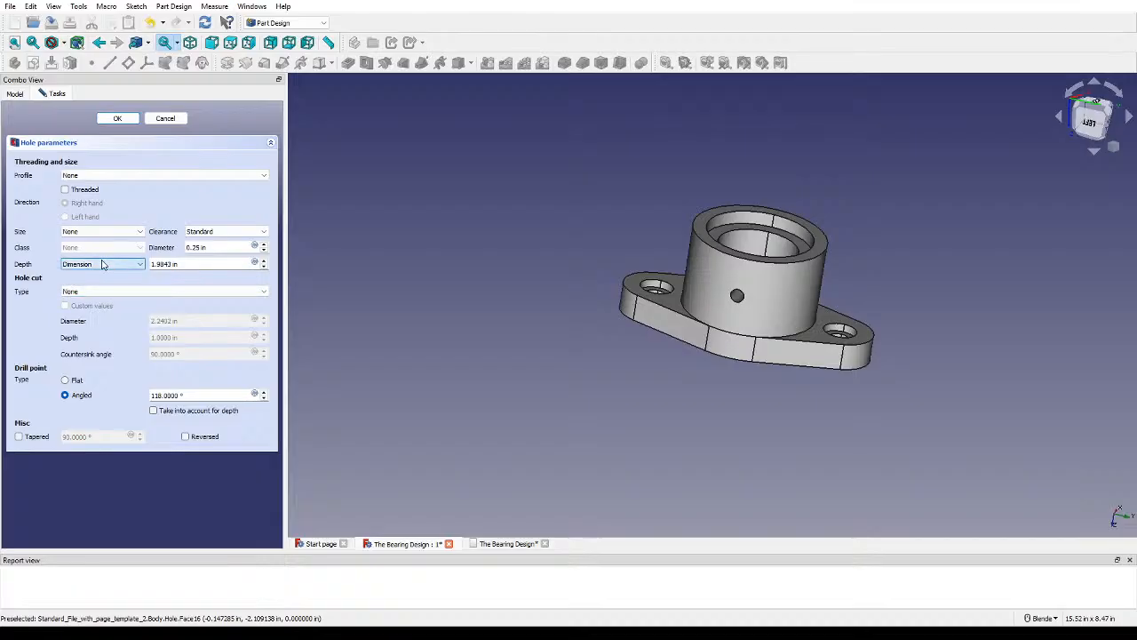
Step: Set the side hole's depth type to Through all and accept the Hole feature
{"action": "left_click", "coordinate": [95, 286]}
{"action": "middle_click_drag", "start_coordinate": [416, 298], "coordinate": [633, 355]}
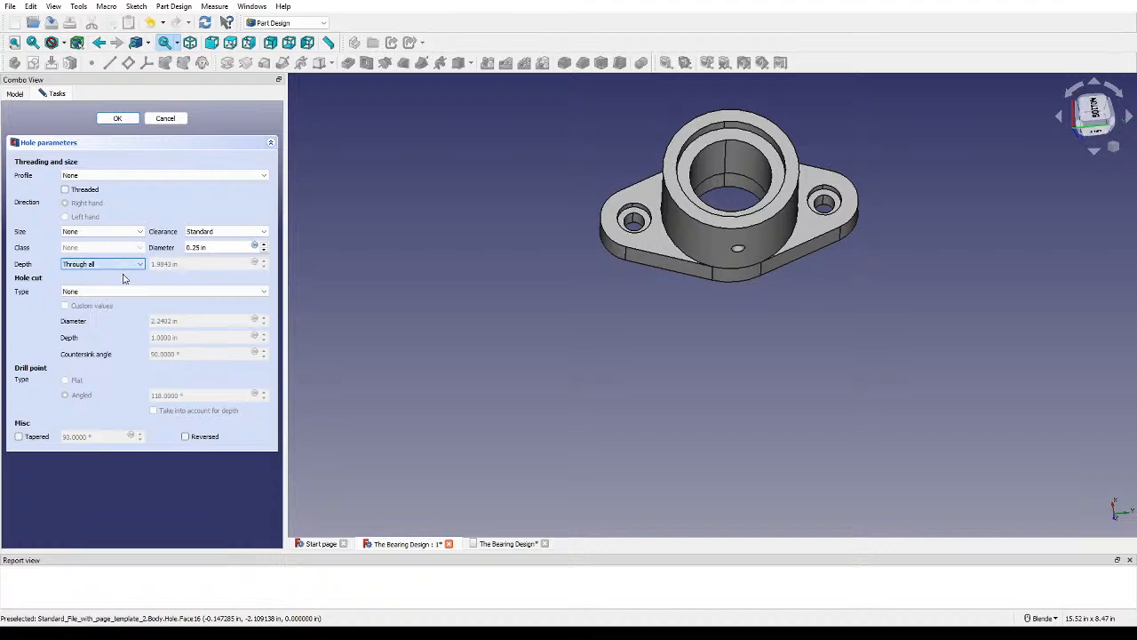
{"action": "scroll", "coordinate": [127, 268], "scroll_direction": "up", "scroll_amount": 1}
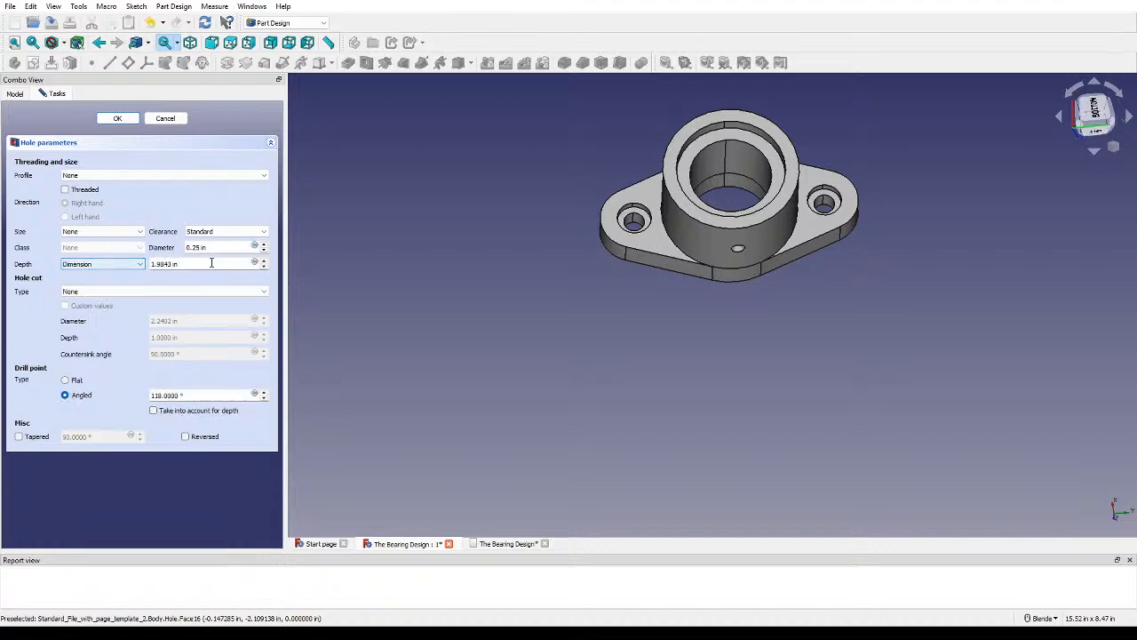
{"action": "left_click", "coordinate": [265, 265]}
{"action": "left_click", "coordinate": [106, 264]}
{"action": "left_click", "coordinate": [107, 281]}
{"action": "middle_click_drag", "start_coordinate": [330, 269], "coordinate": [308, 202]}
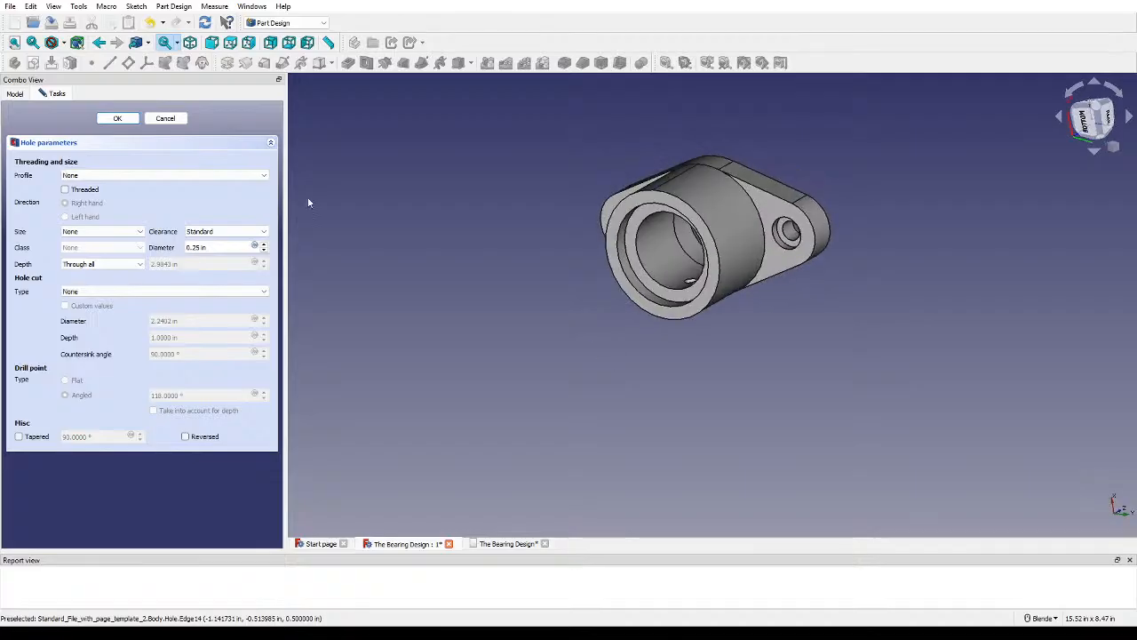
{"action": "left_click", "coordinate": [122, 113]}
Step: Reopen the side hole's parameters, set its depth type to Dimension with 1.9843 in, and accept the Hole feature
{"action": "middle_click_drag", "start_coordinate": [506, 150], "coordinate": [632, 212]}
{"action": "double_click", "coordinate": [59, 236]}
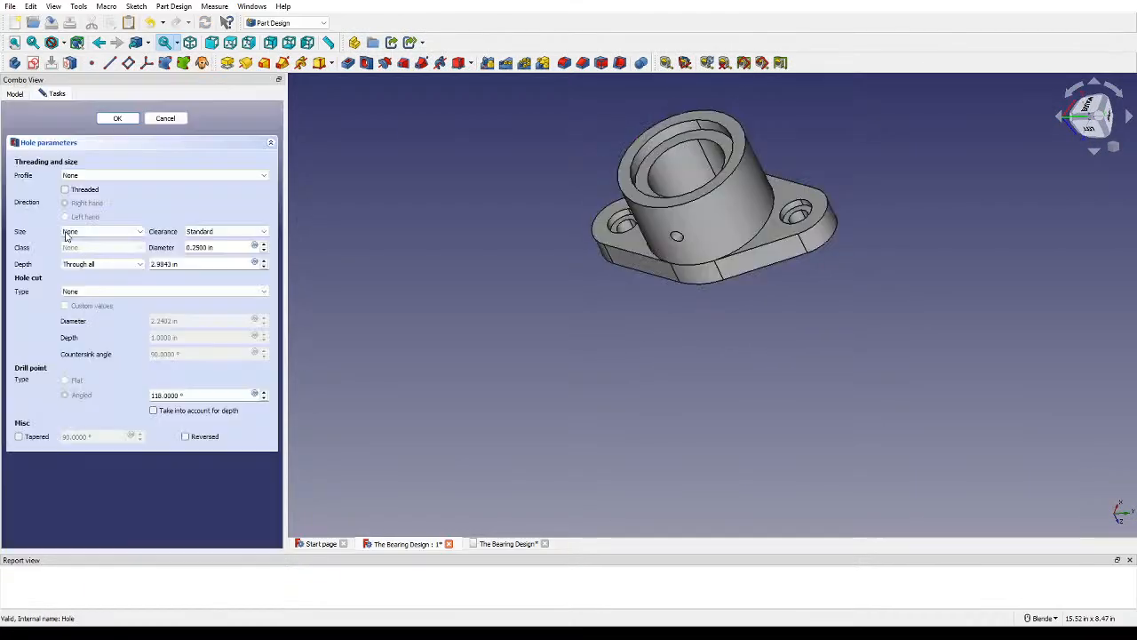
{"action": "left_click", "coordinate": [264, 260]}
{"action": "middle_click_drag", "start_coordinate": [341, 247], "coordinate": [663, 223]}
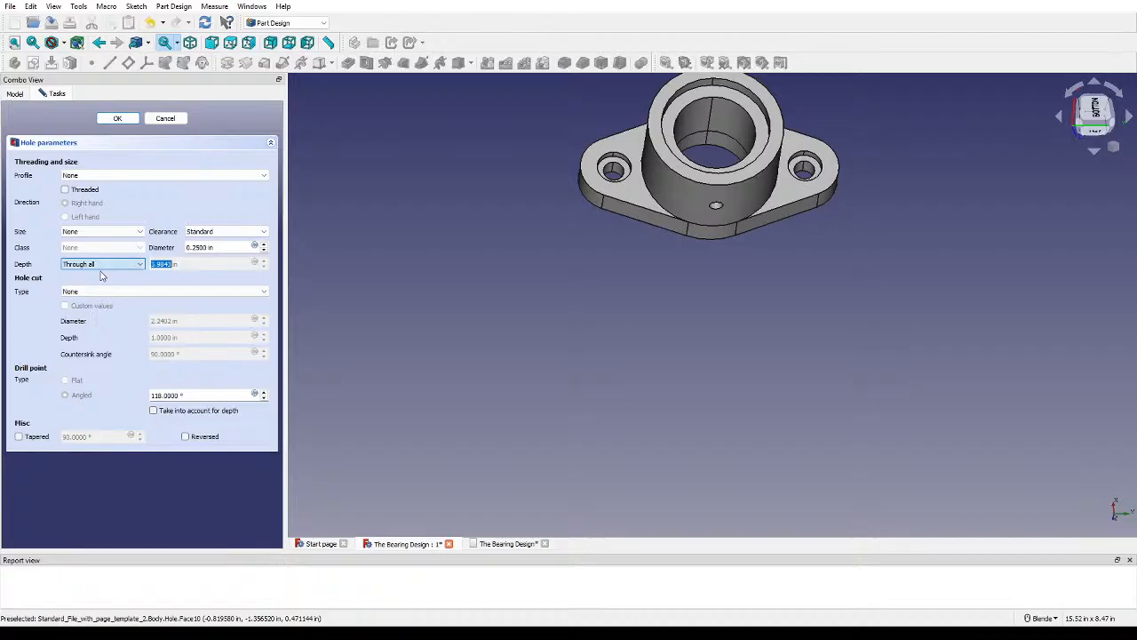
{"action": "scroll", "coordinate": [100, 271], "scroll_direction": "up", "scroll_amount": 1}
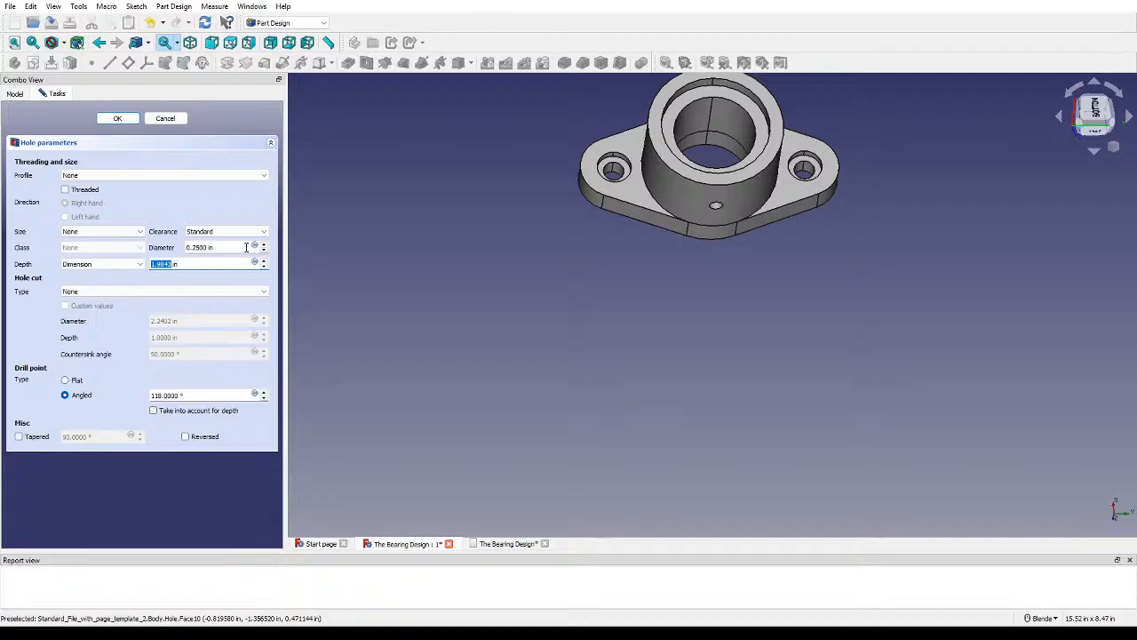
{"action": "left_click", "coordinate": [117, 118]}
{"action": "middle_click_drag", "start_coordinate": [455, 227], "coordinate": [408, 213]}
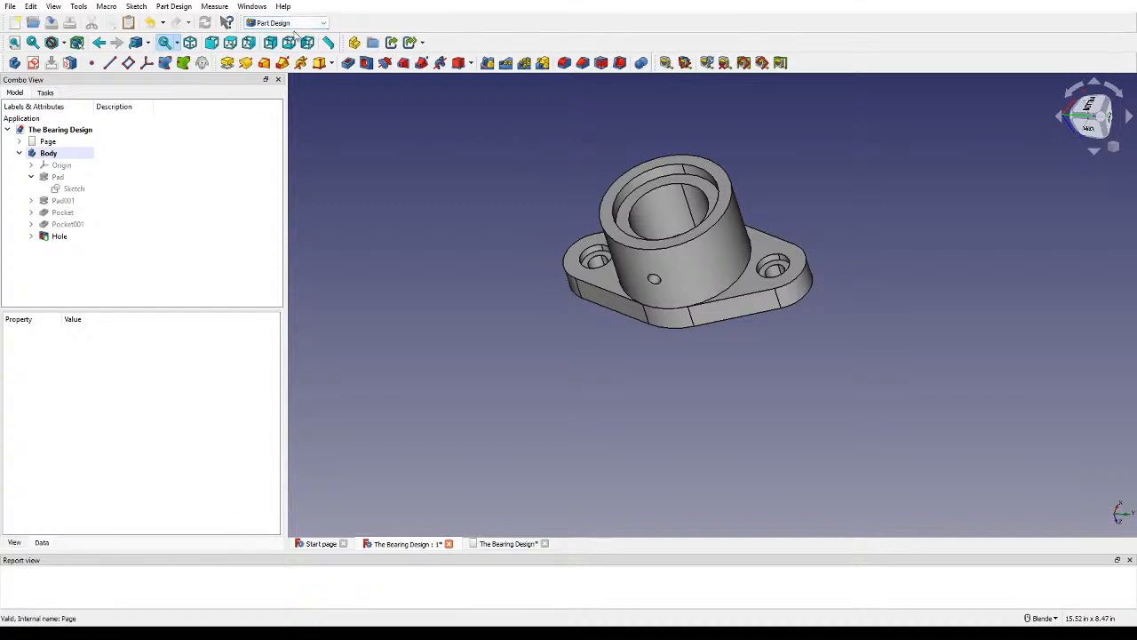
{"action": "left_click", "coordinate": [33, 62]}
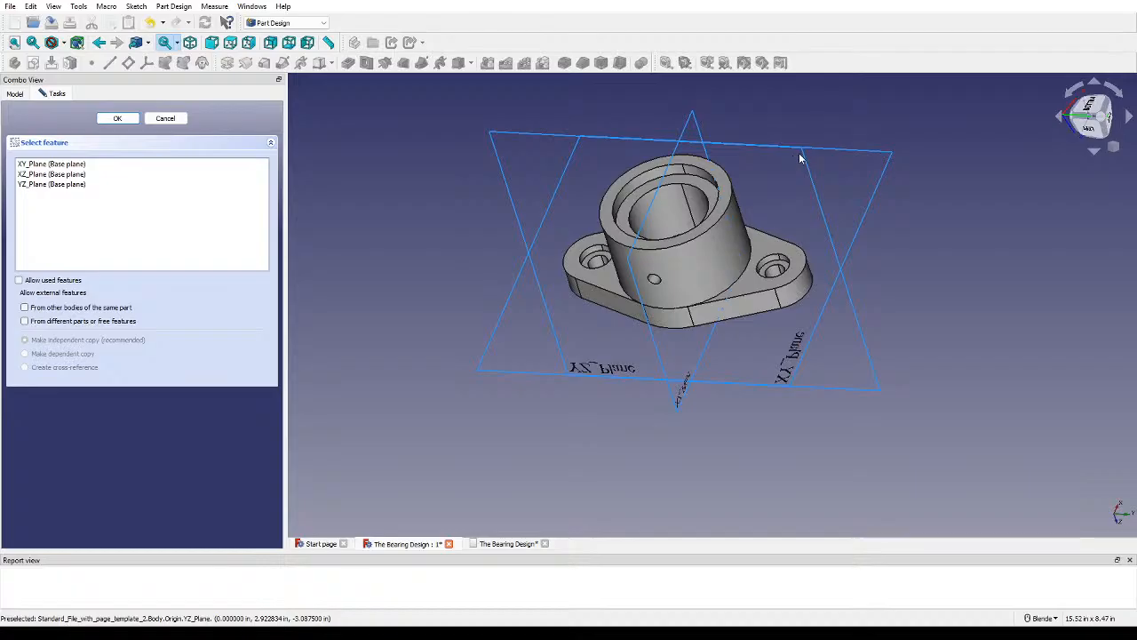
{"action": "mouse_move", "coordinate": [802, 160]}
{"action": "middle_mouse_down"}
{"action": "mouse_move", "coordinate": [706, 231]}
{"action": "mouse_move", "coordinate": [781, 169]}
{"action": "middle_mouse_up"}
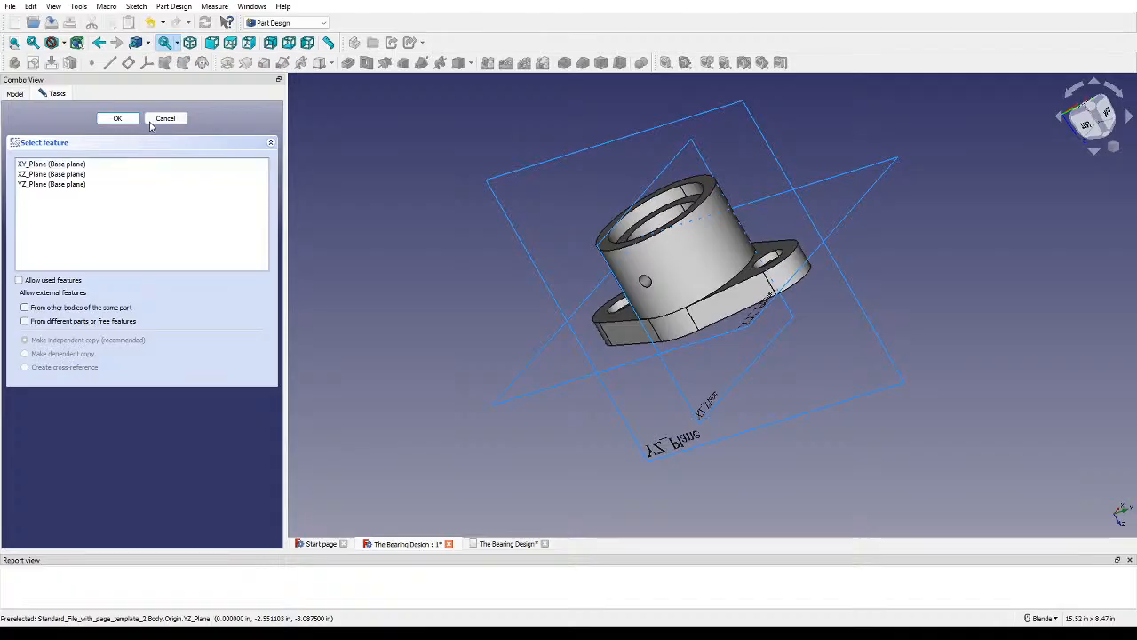
{"action": "middle_click_drag", "start_coordinate": [773, 194], "coordinate": [736, 197]}
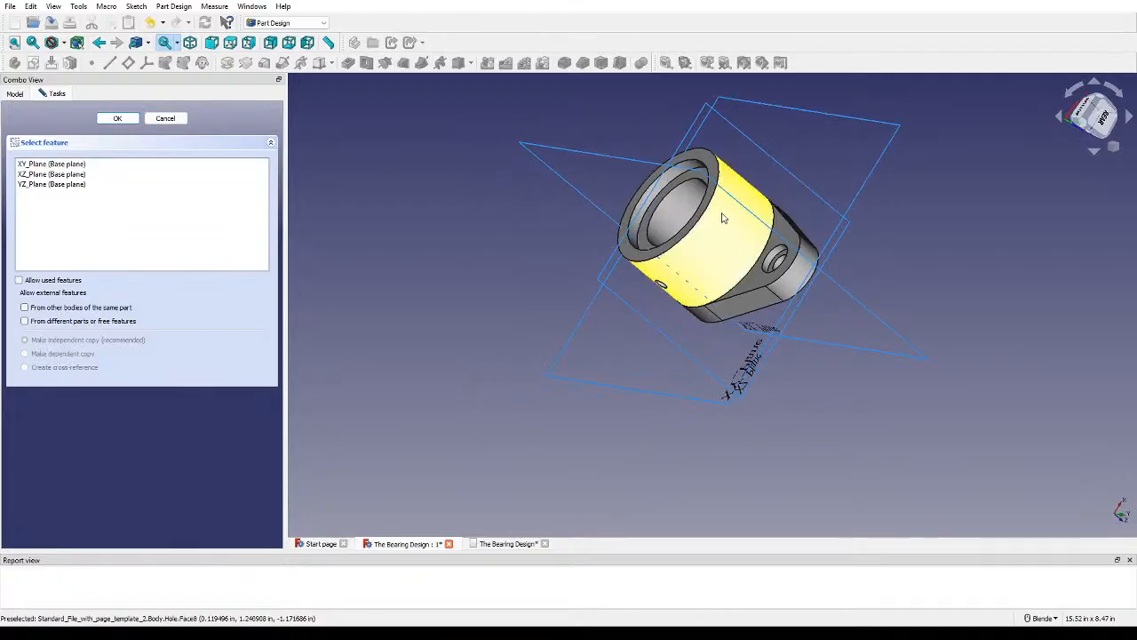
{"action": "middle_click_drag", "start_coordinate": [805, 173], "coordinate": [838, 132]}
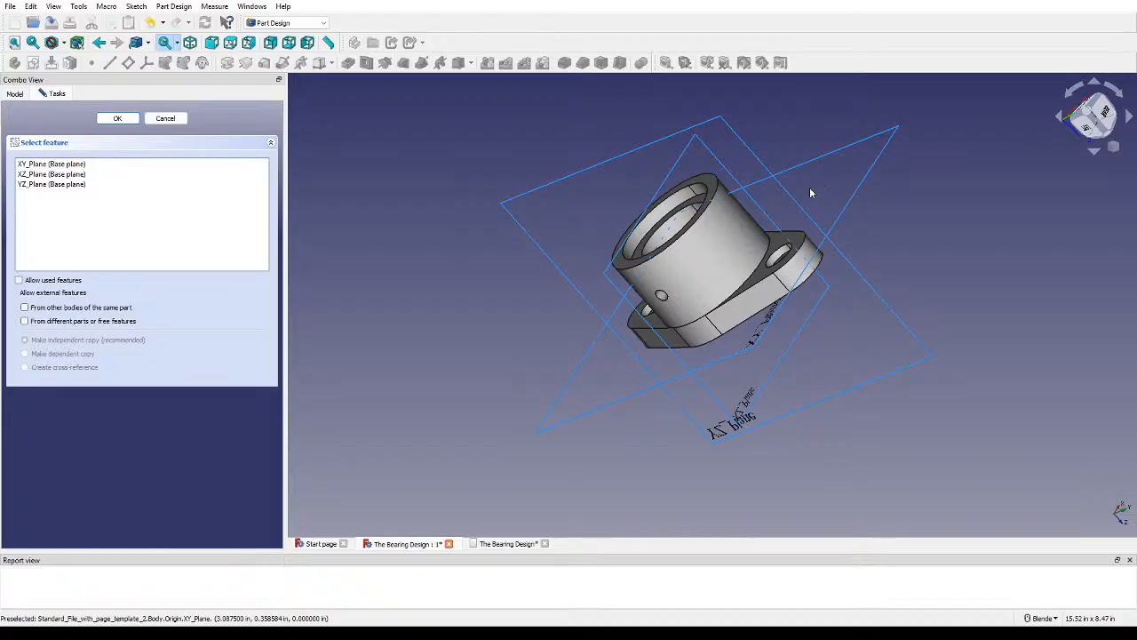
{"action": "middle_click_drag", "start_coordinate": [762, 186], "coordinate": [860, 209]}
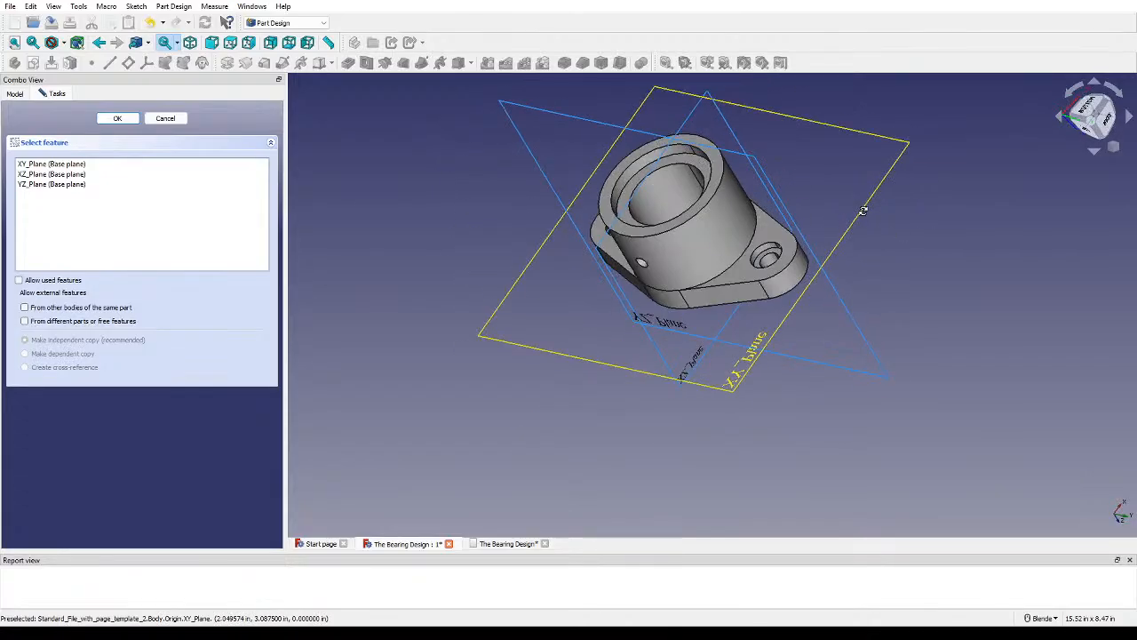
{"action": "left_click", "coordinate": [178, 119]}
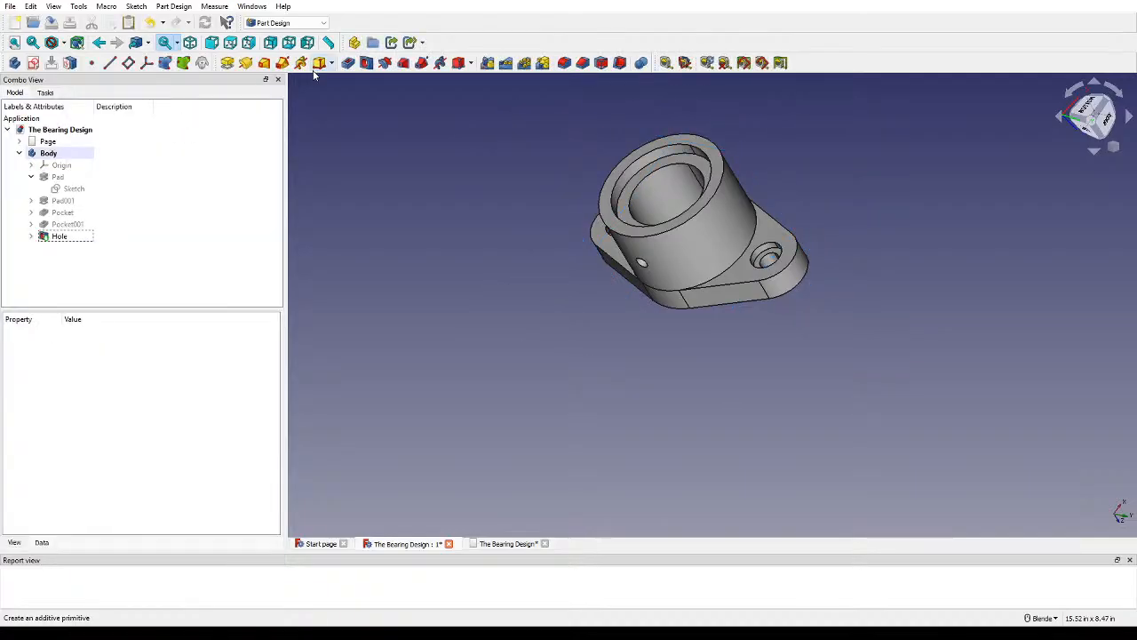
{"action": "left_click", "coordinate": [285, 24]}
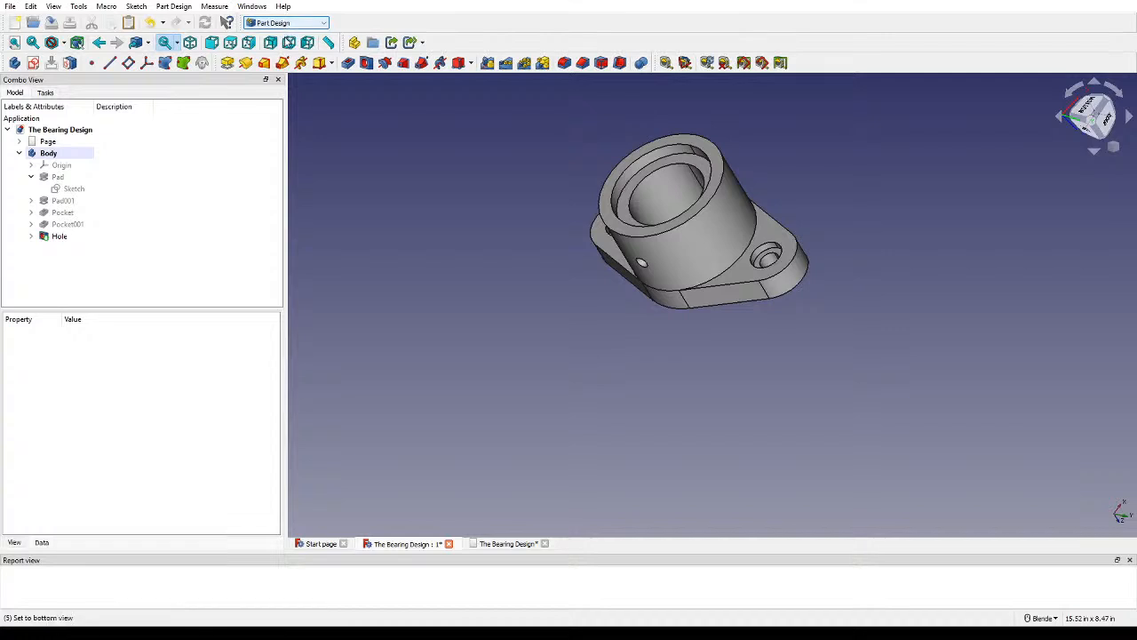
{"action": "left_click", "coordinate": [20, 143]}
{"action": "left_click", "coordinate": [20, 143]}
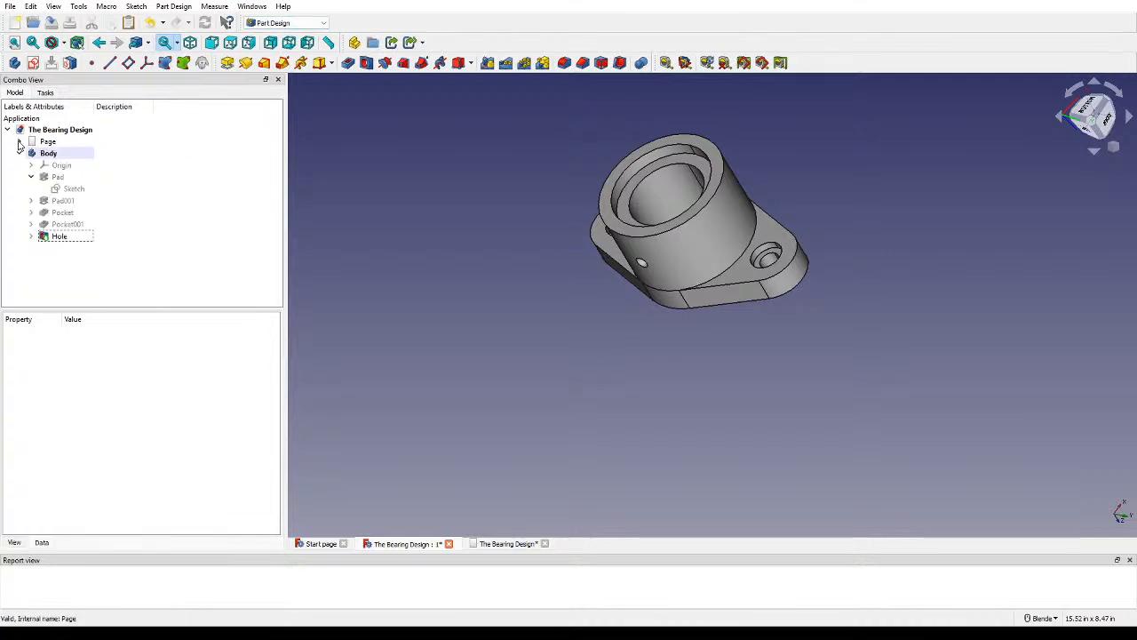
Step: Expand the Body's origin and make a separate copy of its YZ plane
{"action": "left_click", "coordinate": [62, 130]}
{"action": "left_click", "coordinate": [60, 153]}
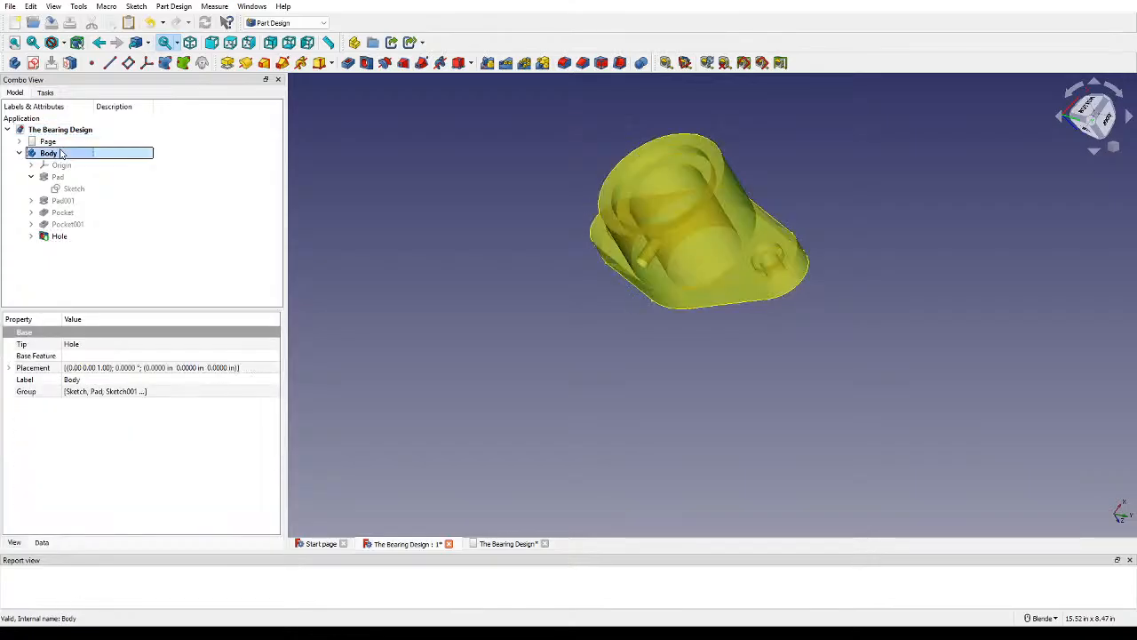
{"action": "left_click", "coordinate": [31, 166]}
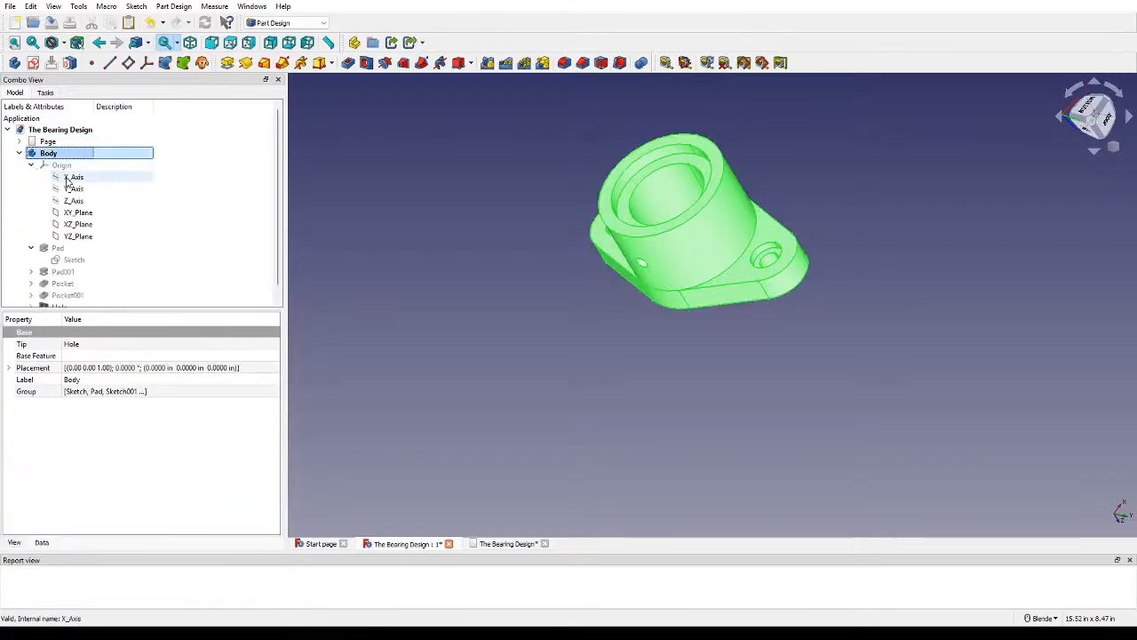
{"action": "left_click", "coordinate": [71, 178]}
{"action": "left_click", "coordinate": [78, 213]}
{"action": "left_click", "coordinate": [93, 237]}
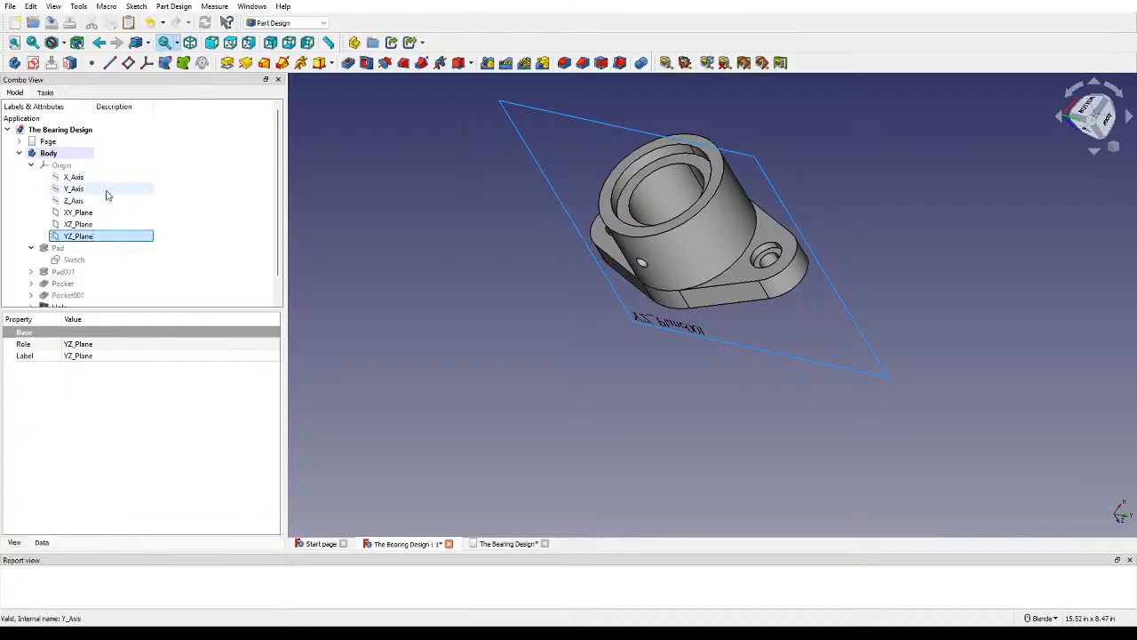
Step: Try to move the copied YZ plane into the Body's origin group and clear the selection
{"action": "scroll", "coordinate": [122, 253], "scroll_direction": "down", "scroll_amount": 2}
{"action": "left_click", "coordinate": [80, 300]}
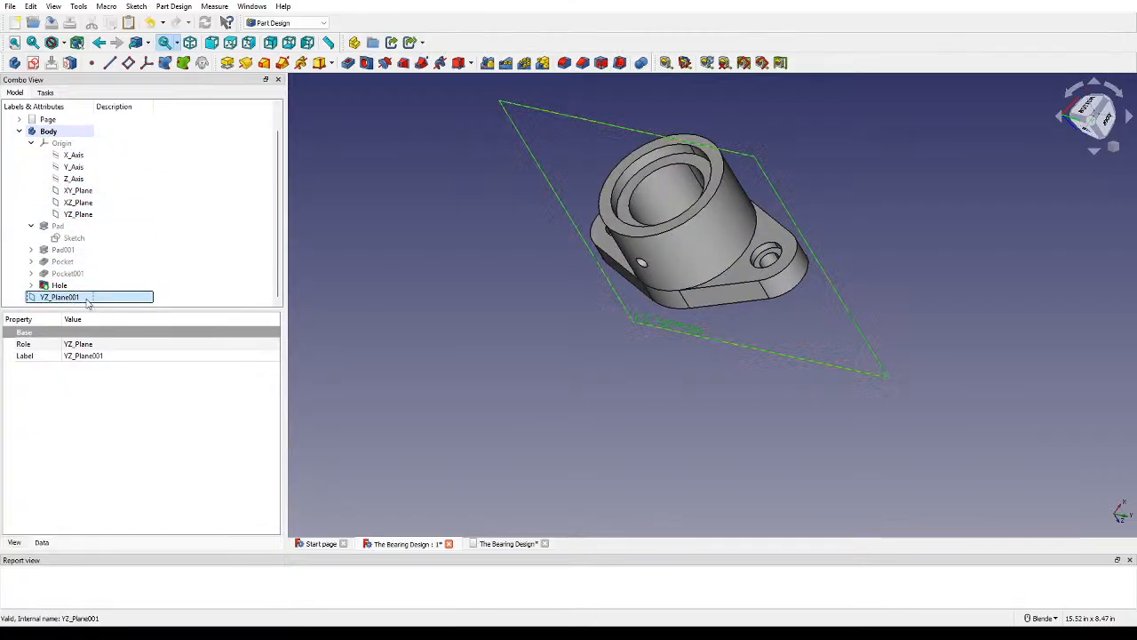
{"action": "left_click_drag", "start_coordinate": [87, 297], "coordinate": [69, 149]}
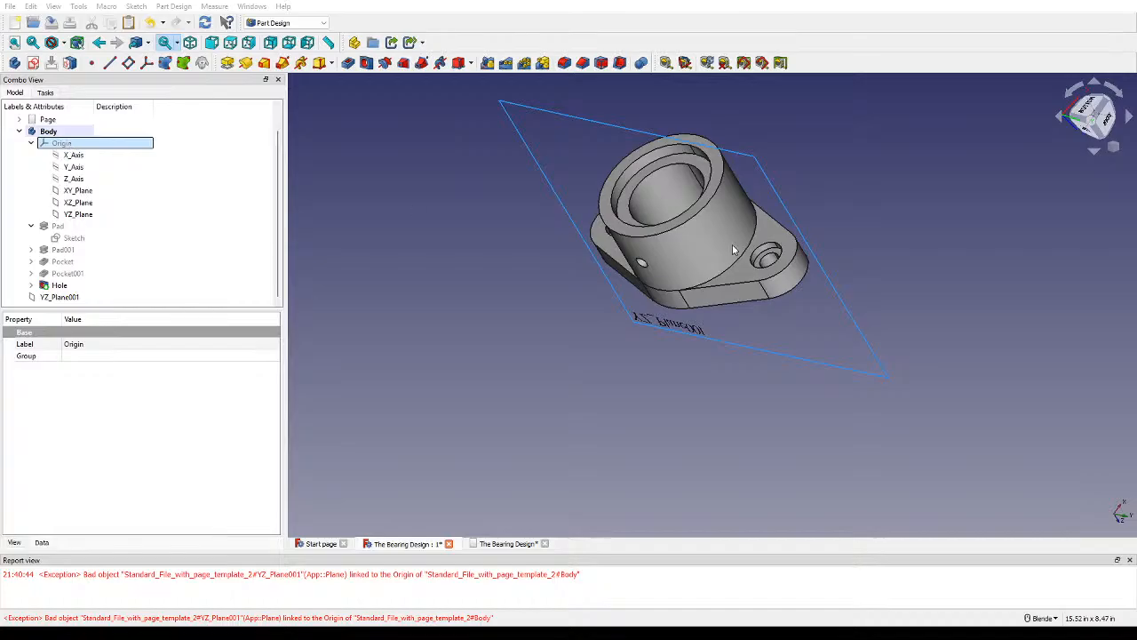
{"action": "left_click", "coordinate": [584, 262]}
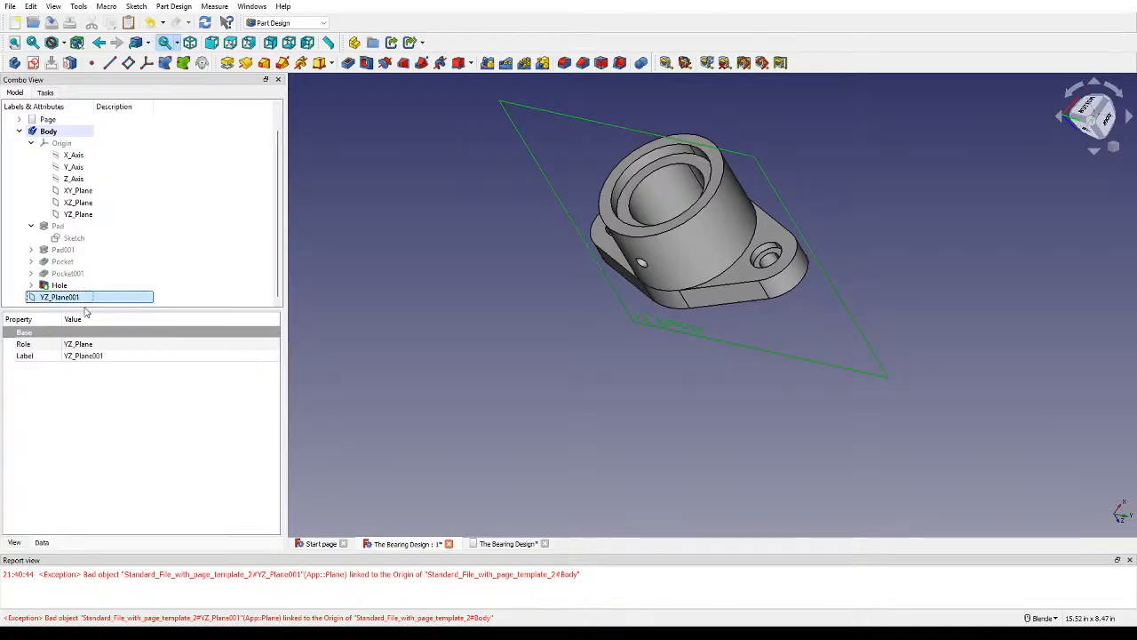
{"action": "left_click", "coordinate": [835, 265]}
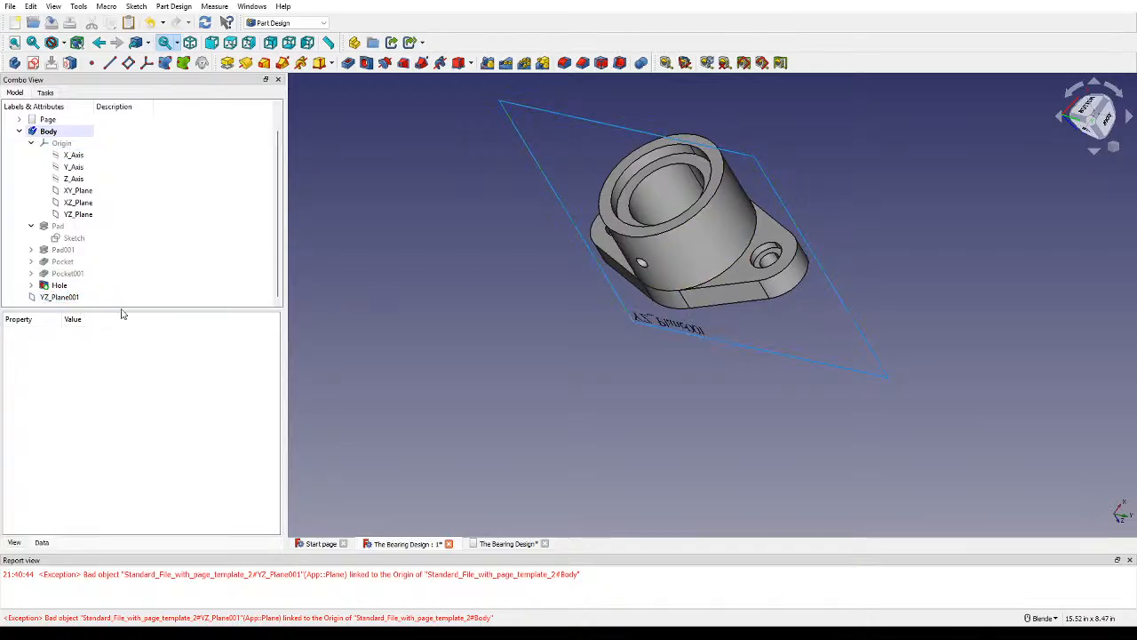
Step: Delete the separate copy of the YZ plane and collapse the Body's origin group
{"action": "left_click", "coordinate": [54, 298]}
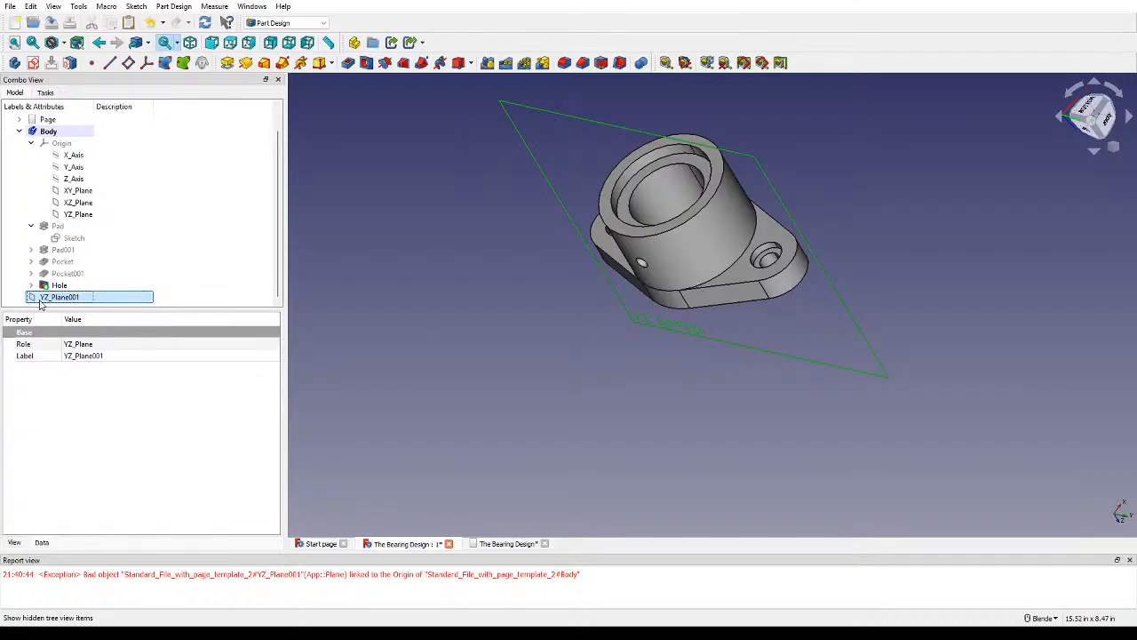
{"action": "key", "text": "Escape"}
{"action": "key", "text": "Delete"}
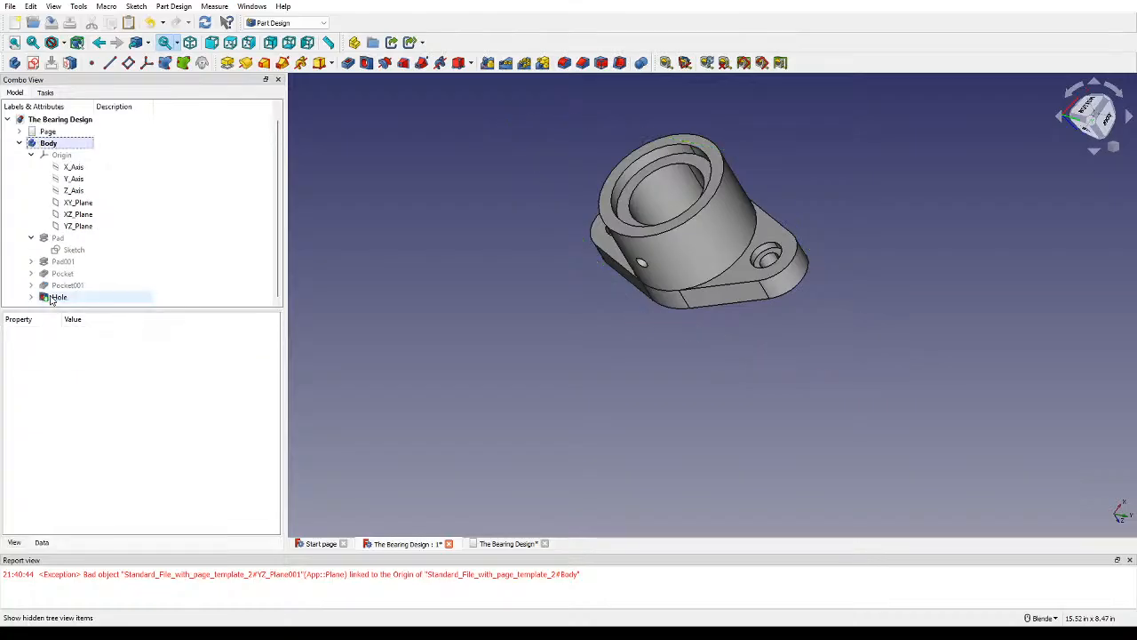
{"action": "left_click", "coordinate": [53, 143]}
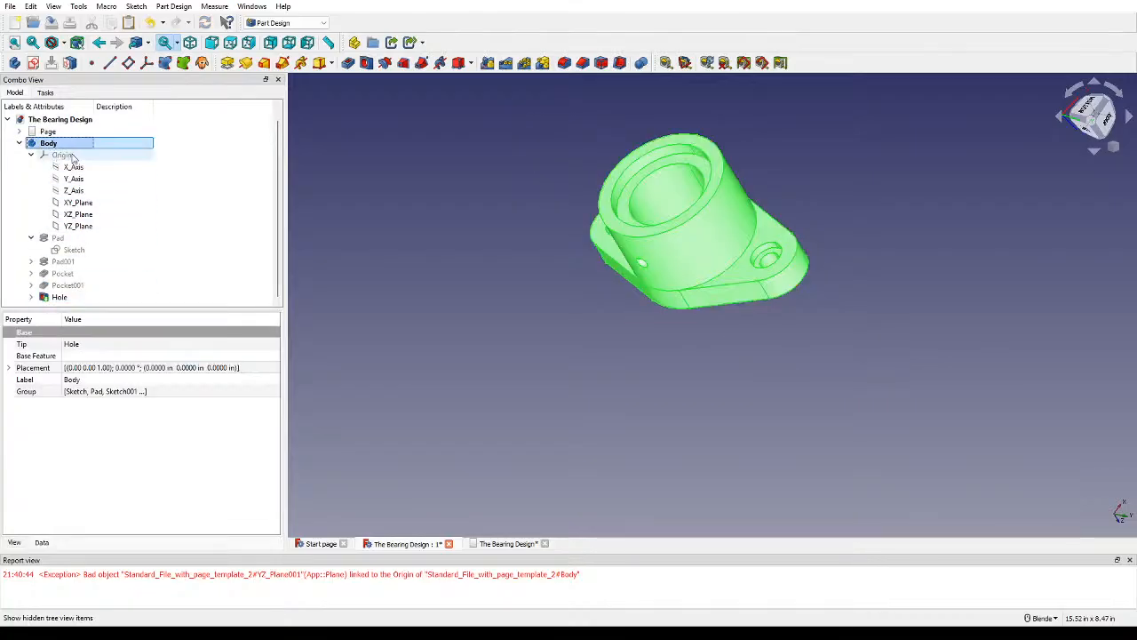
{"action": "left_click", "coordinate": [92, 227]}
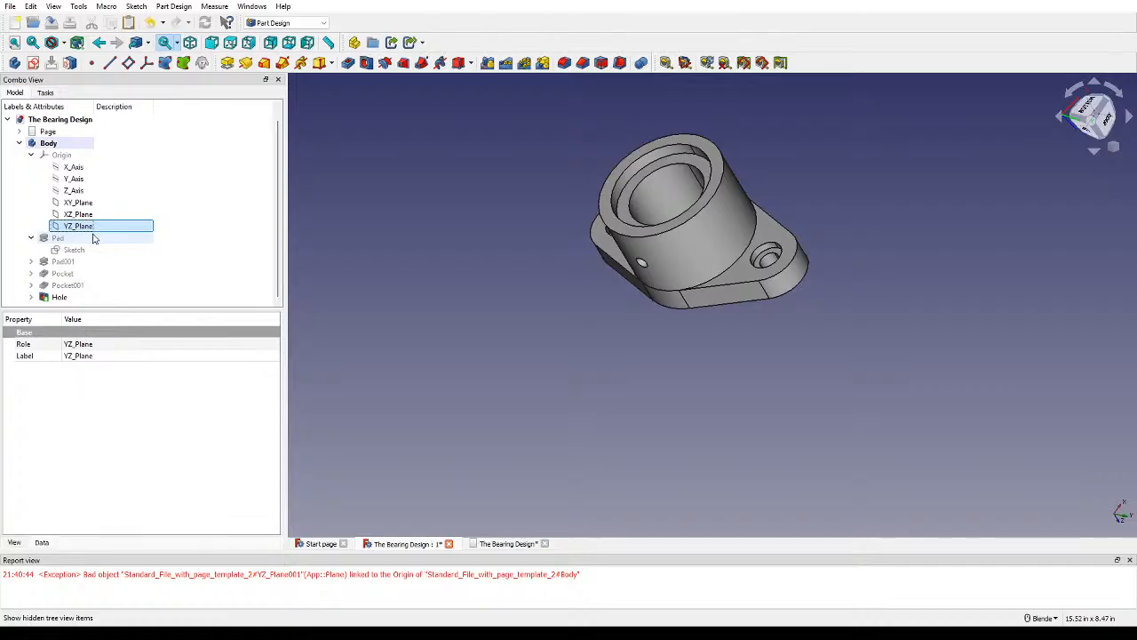
{"action": "left_click", "coordinate": [274, 26]}
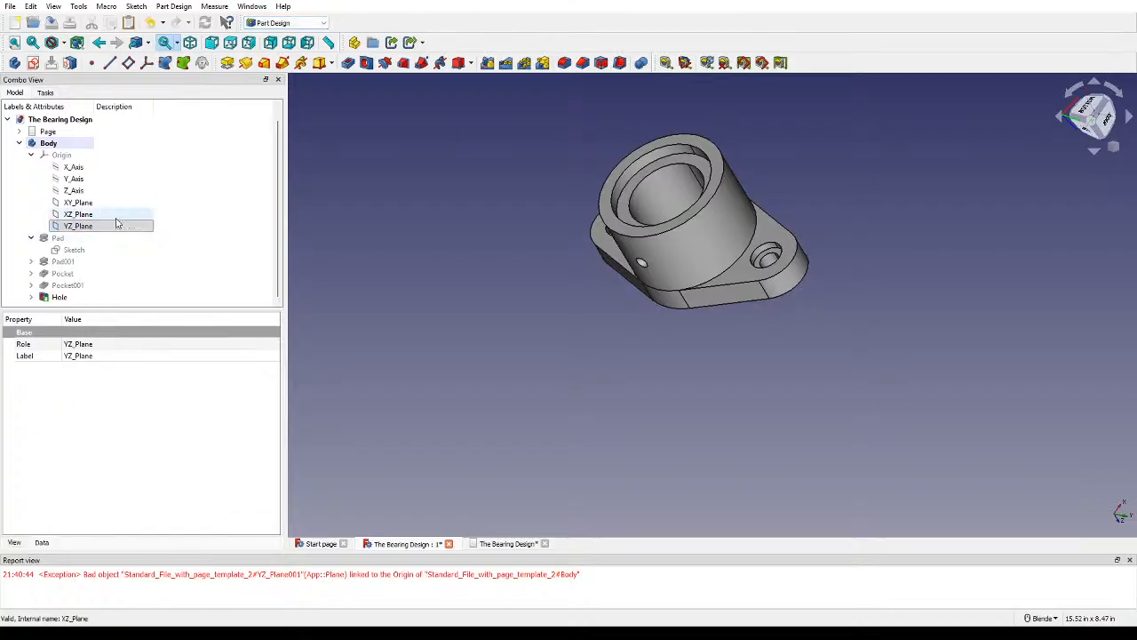
{"action": "left_click", "coordinate": [32, 156]}
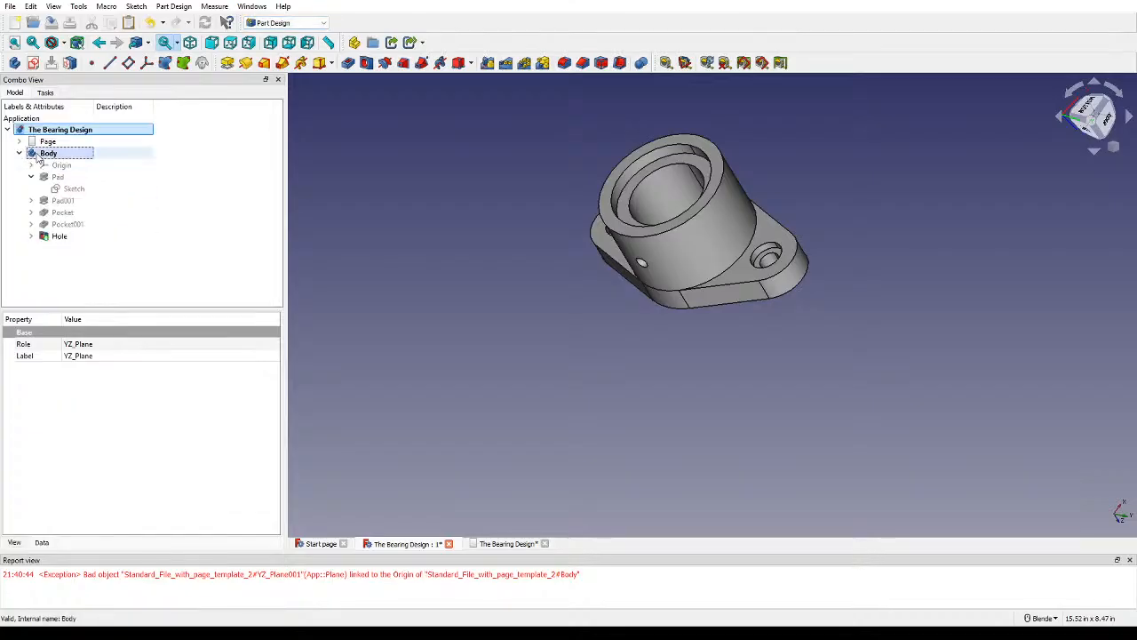
Step: Inspect the bearing housing from its bottom and left sides, finishing in the bottom view with the flange upright
{"action": "middle_click_drag", "start_coordinate": [509, 256], "coordinate": [352, 341]}
{"action": "left_click", "coordinate": [503, 545]}
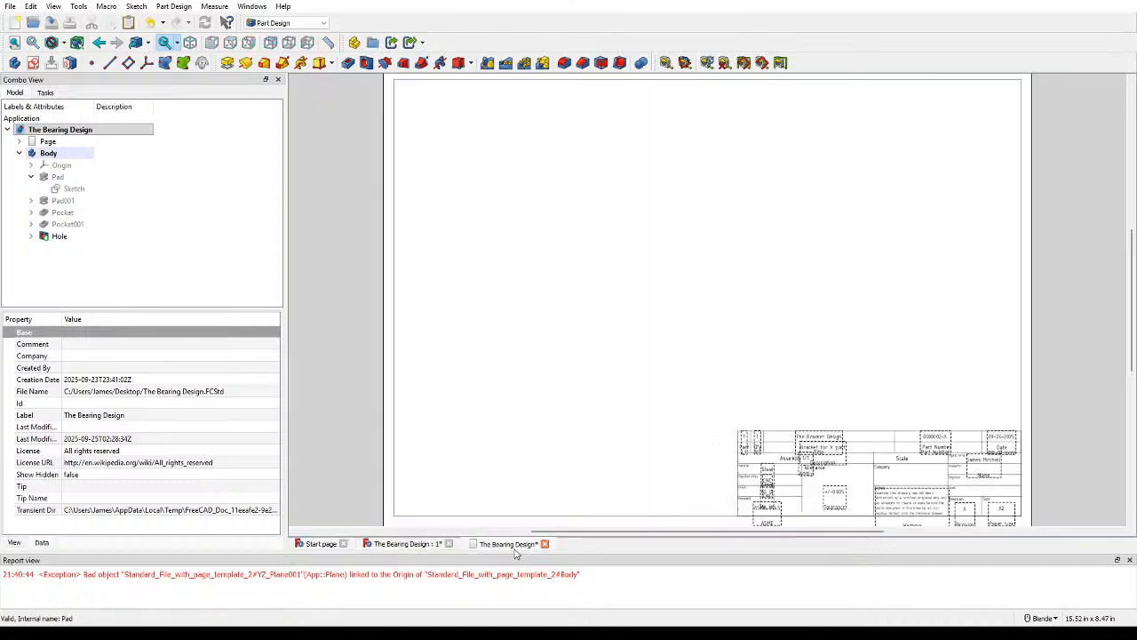
{"action": "left_click", "coordinate": [397, 545]}
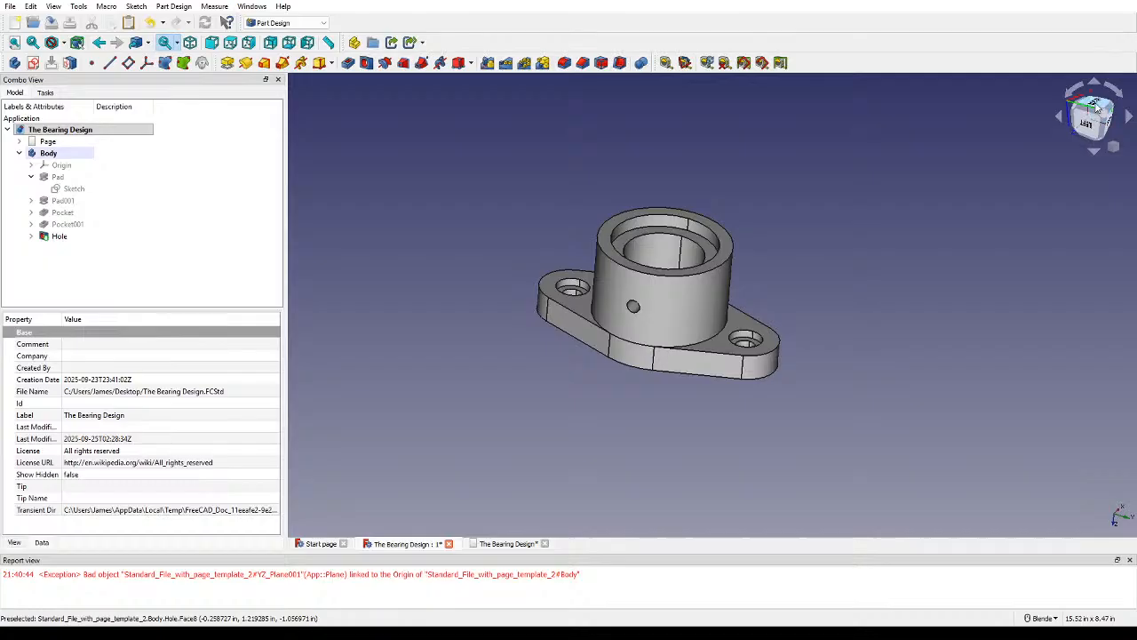
{"action": "key", "text": "5"}
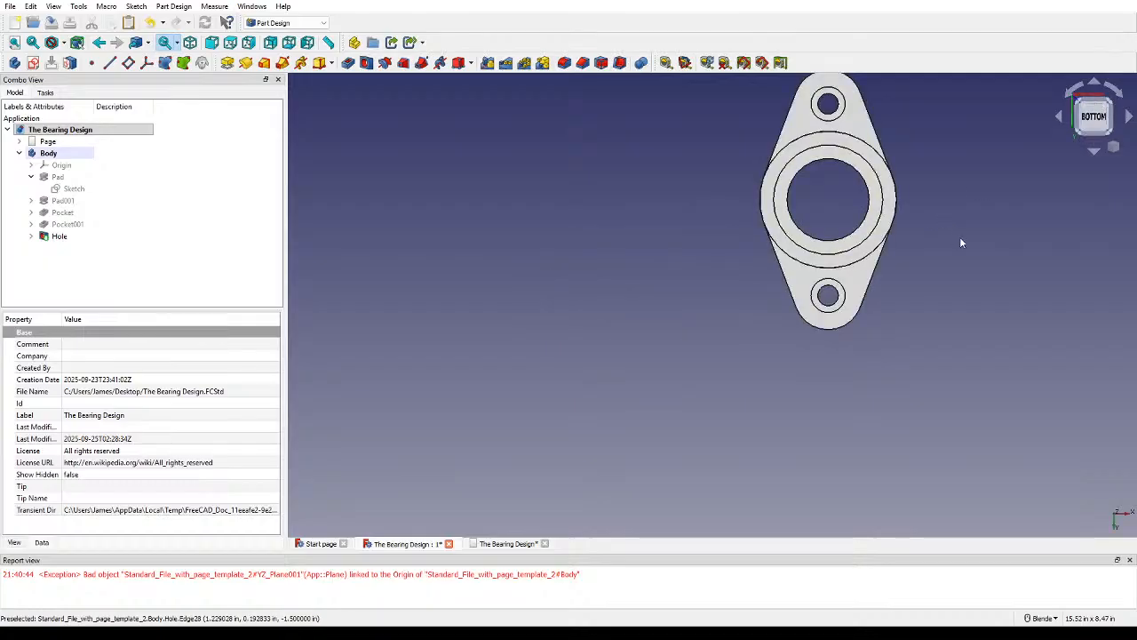
{"action": "middle_click_drag", "start_coordinate": [960, 241], "coordinate": [771, 325], "text": "shift"}
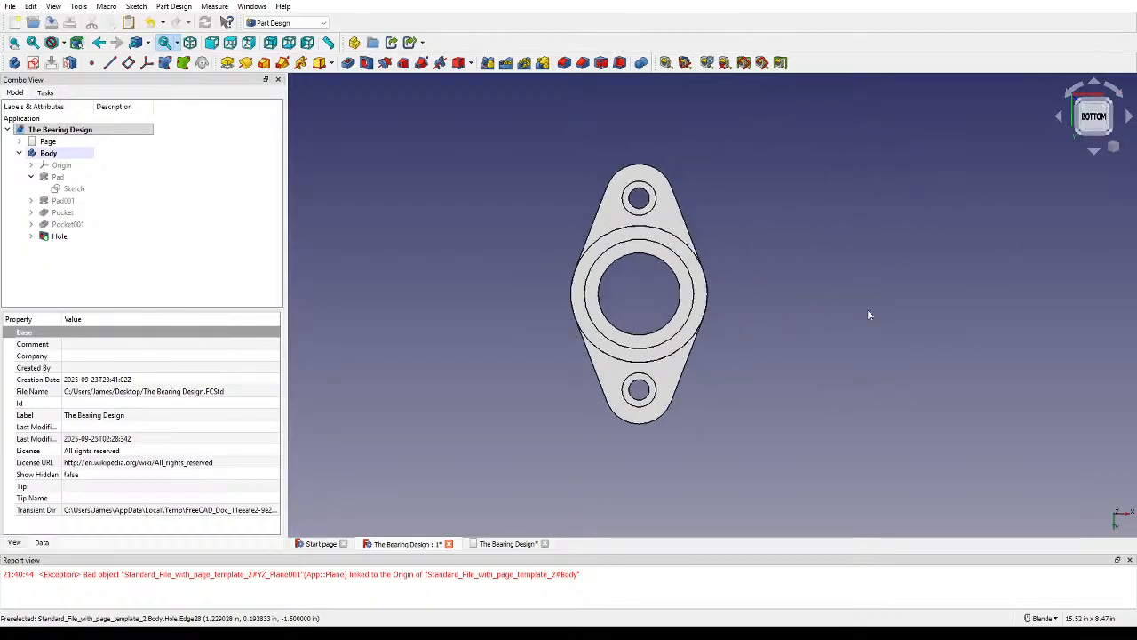
{"action": "middle_click_drag", "start_coordinate": [868, 315], "coordinate": [985, 197]}
{"action": "middle_click_drag", "start_coordinate": [944, 261], "coordinate": [1038, 139]}
{"action": "left_click", "coordinate": [1096, 131]}
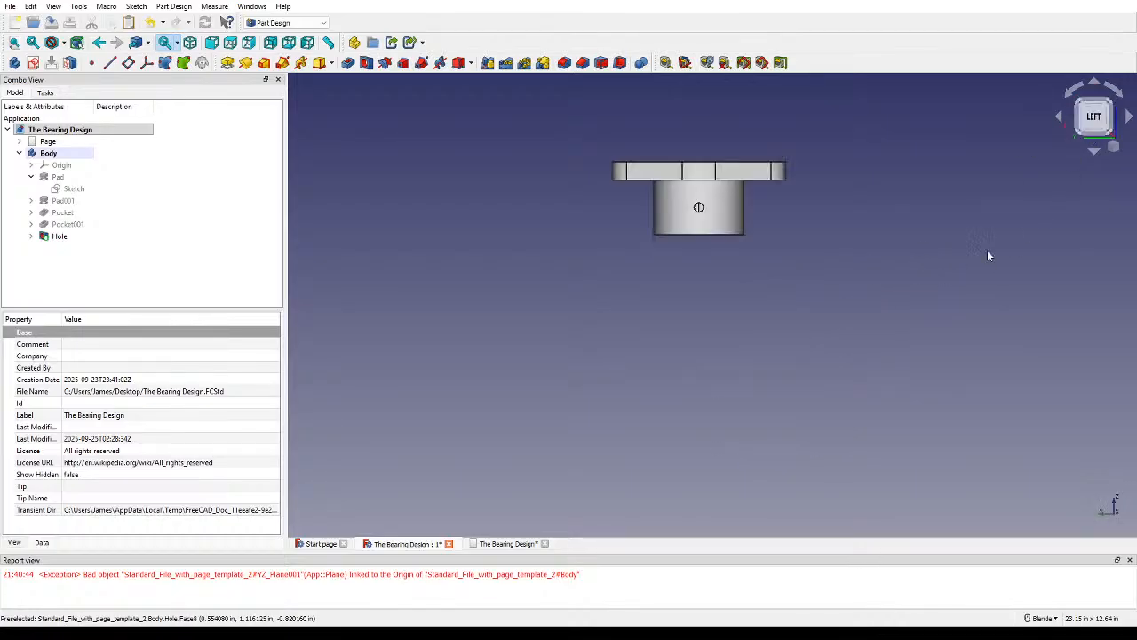
{"action": "left_click", "coordinate": [1077, 89]}
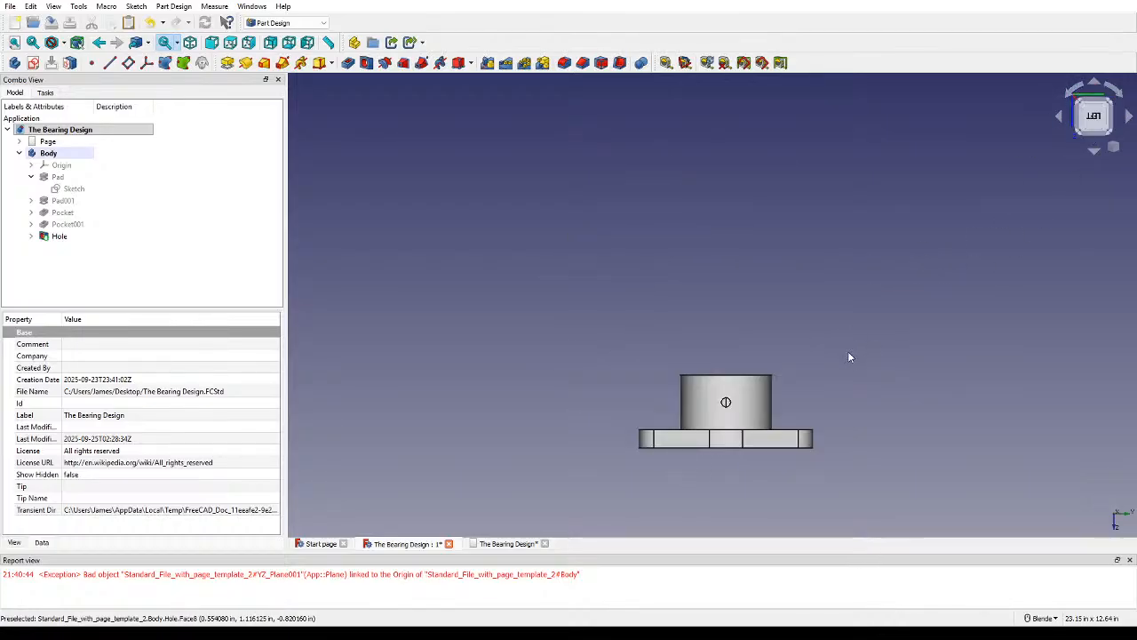
{"action": "scroll", "coordinate": [848, 351], "scroll_direction": "up", "scroll_amount": 3}
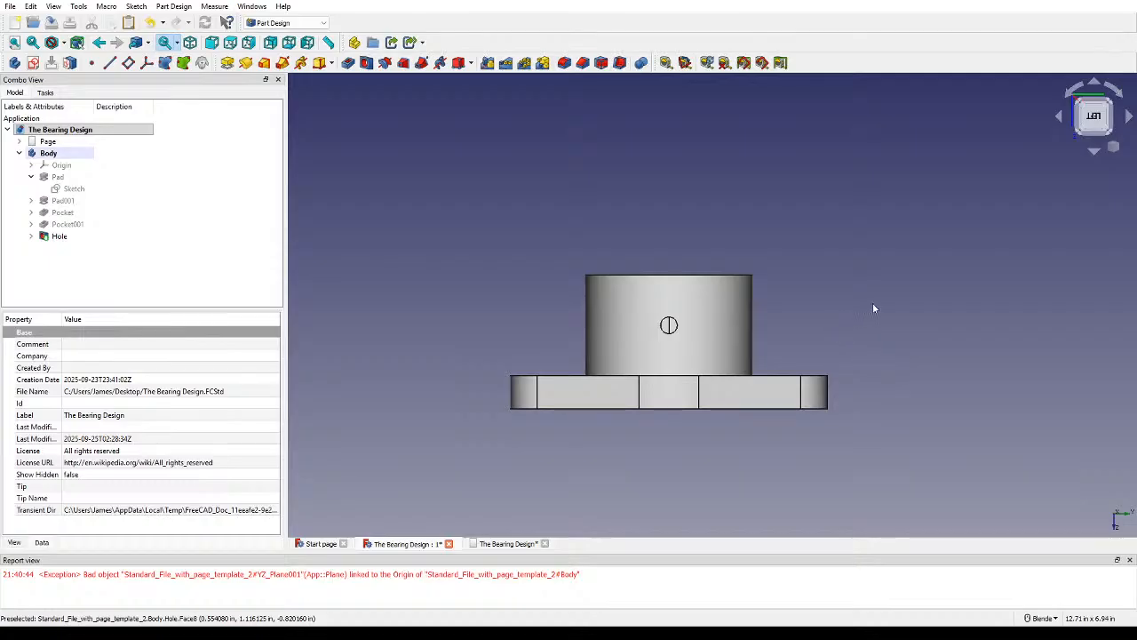
{"action": "mouse_move", "coordinate": [873, 307]}
{"action": "middle_mouse_down"}
{"action": "mouse_move", "coordinate": [818, 399]}
{"action": "mouse_move", "coordinate": [652, 424]}
{"action": "mouse_move", "coordinate": [837, 353]}
{"action": "mouse_move", "coordinate": [941, 275]}
{"action": "mouse_move", "coordinate": [893, 405]}
{"action": "mouse_move", "coordinate": [881, 339]}
{"action": "mouse_move", "coordinate": [893, 344]}
{"action": "middle_mouse_up"}
{"action": "left_click", "coordinate": [1091, 130]}
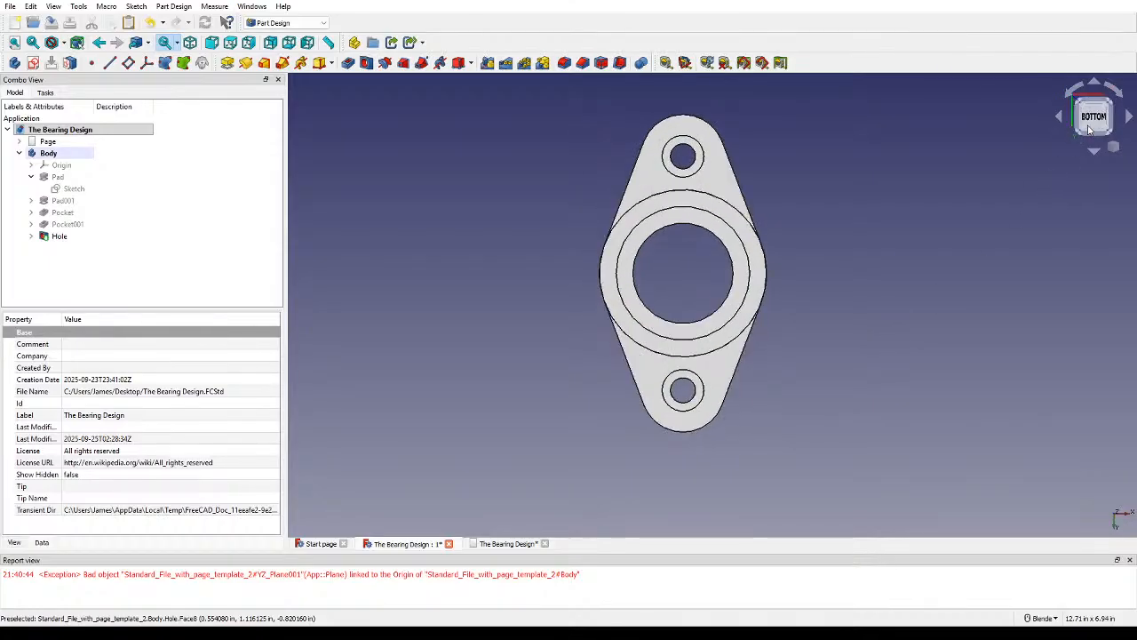
Step: Open the bearing's drawing page and switch to the TechDraw workbench
{"action": "left_click", "coordinate": [491, 546]}
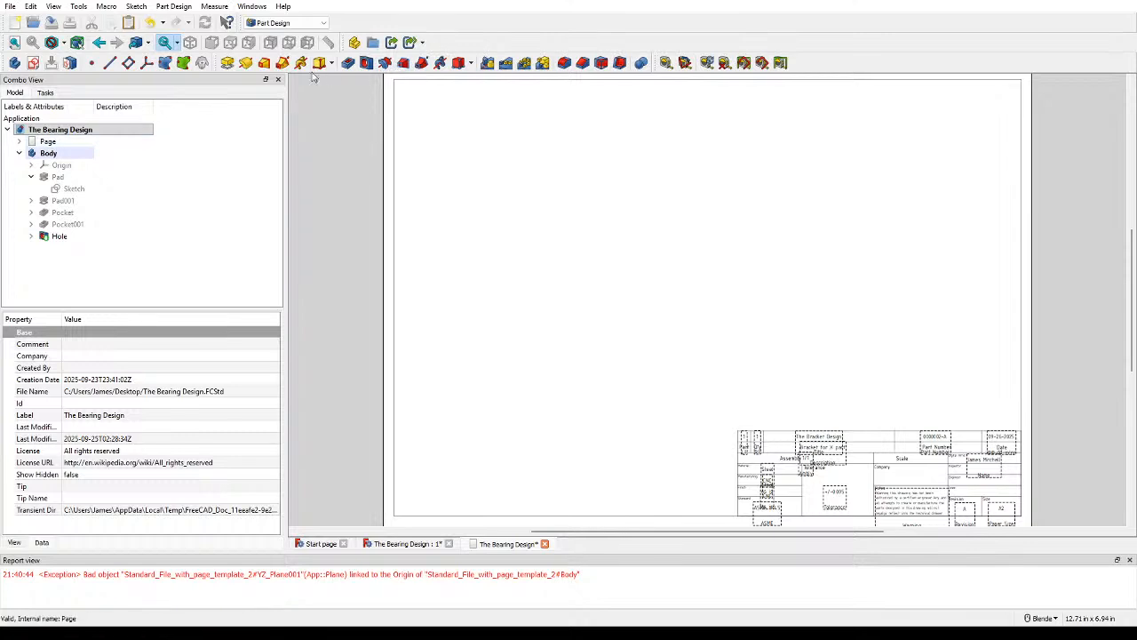
{"action": "left_click", "coordinate": [286, 24]}
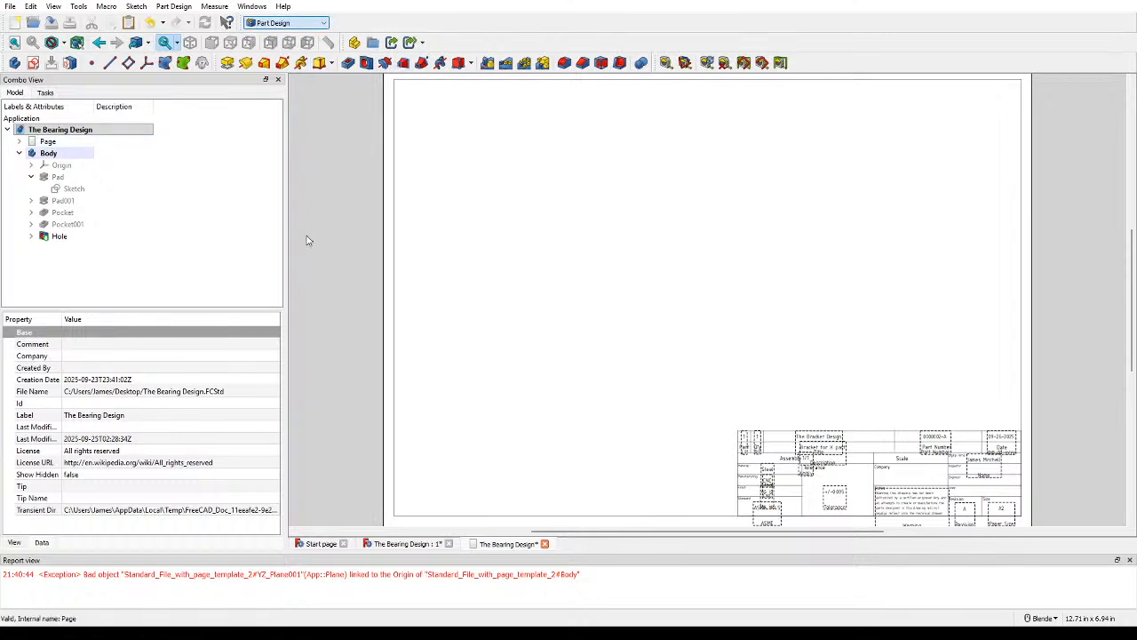
{"action": "left_click", "coordinate": [308, 238]}
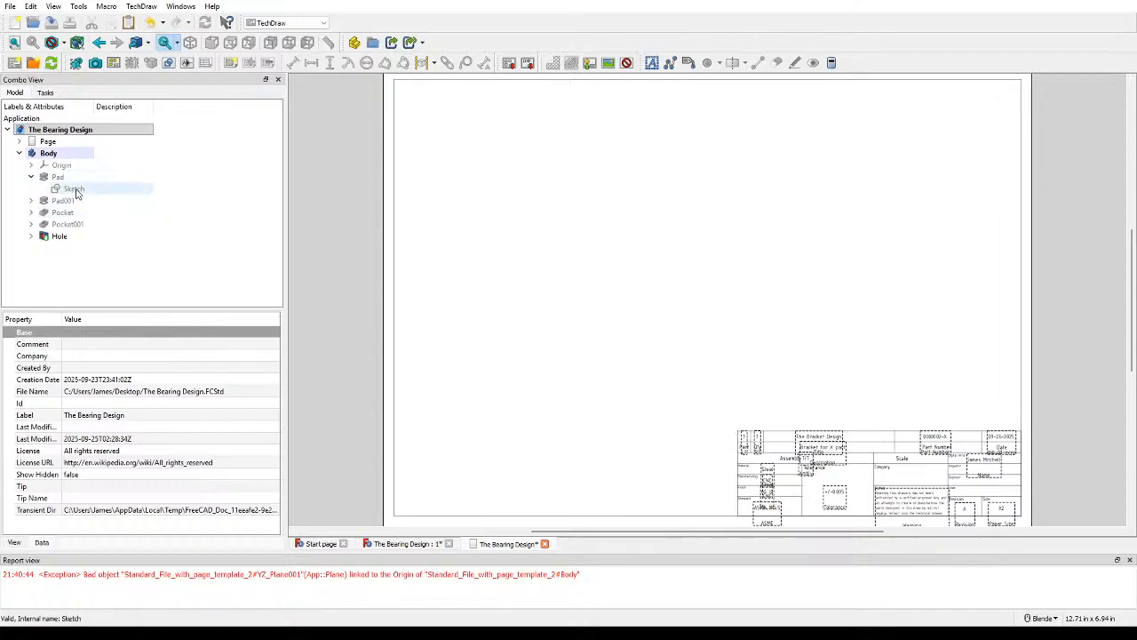
Step: Insert a projection group of the Hole feature from the bottom direction and place its view left of the drawing sheet's centre
{"action": "left_click", "coordinate": [80, 236]}
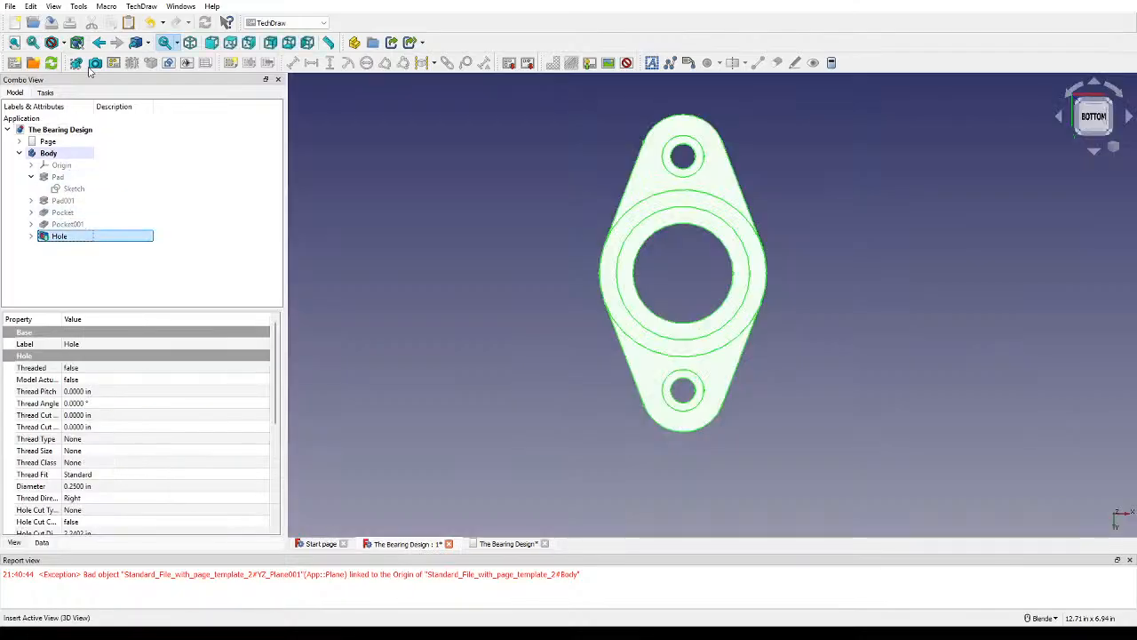
{"action": "left_click", "coordinate": [508, 544]}
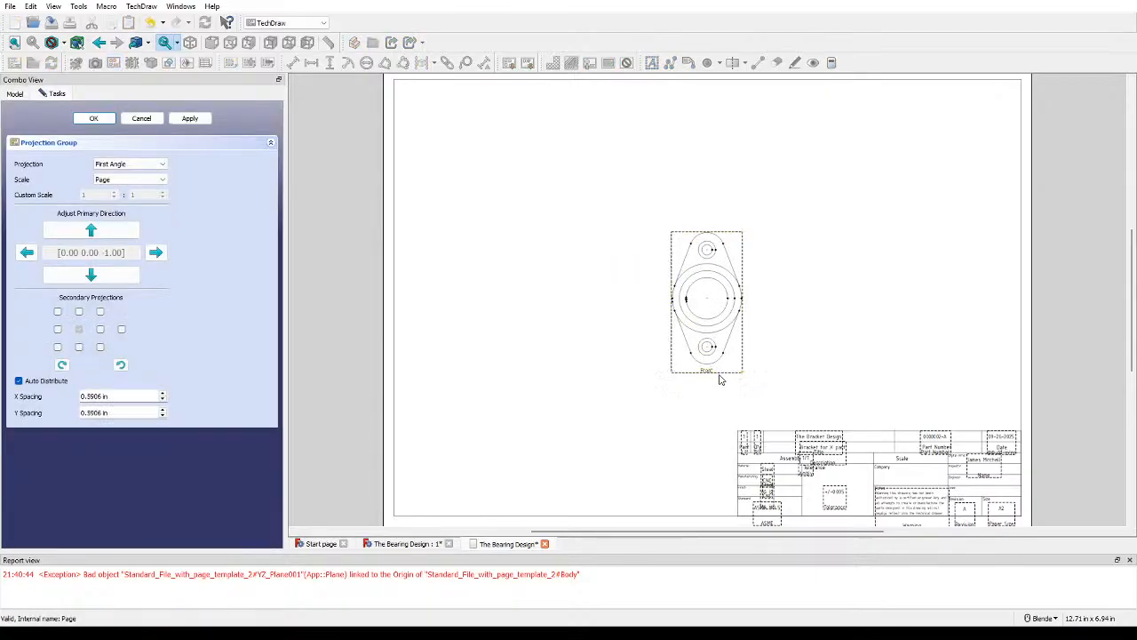
{"action": "left_click_drag", "start_coordinate": [704, 367], "coordinate": [630, 319]}
{"action": "scroll", "coordinate": [704, 255], "scroll_direction": "up", "scroll_amount": 1}
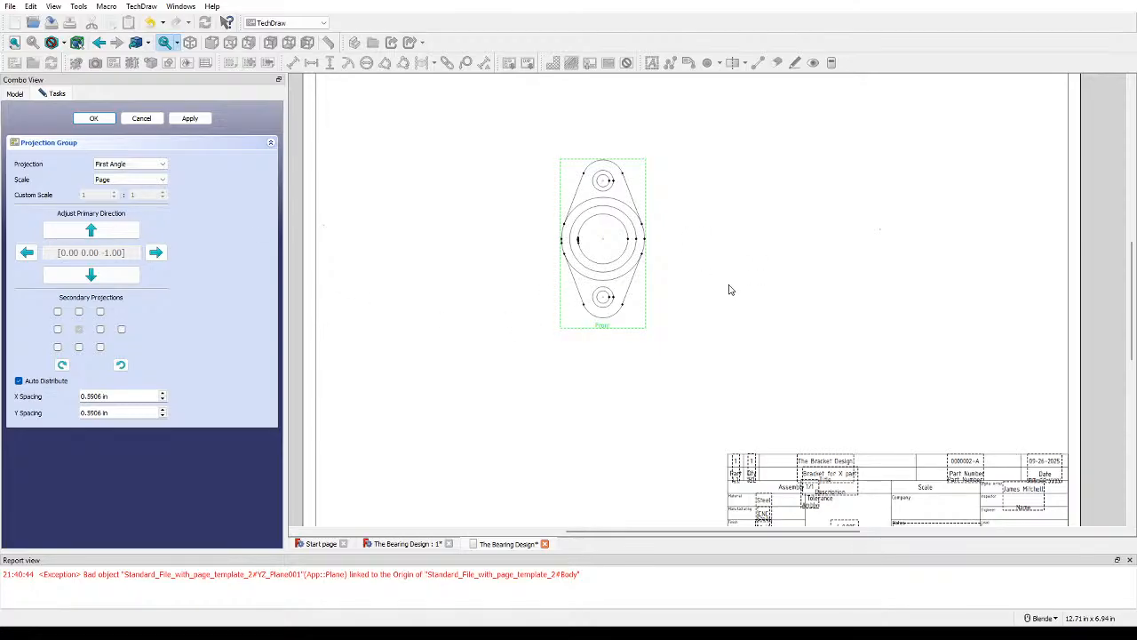
{"action": "scroll", "coordinate": [714, 312], "scroll_direction": "down", "scroll_amount": 1}
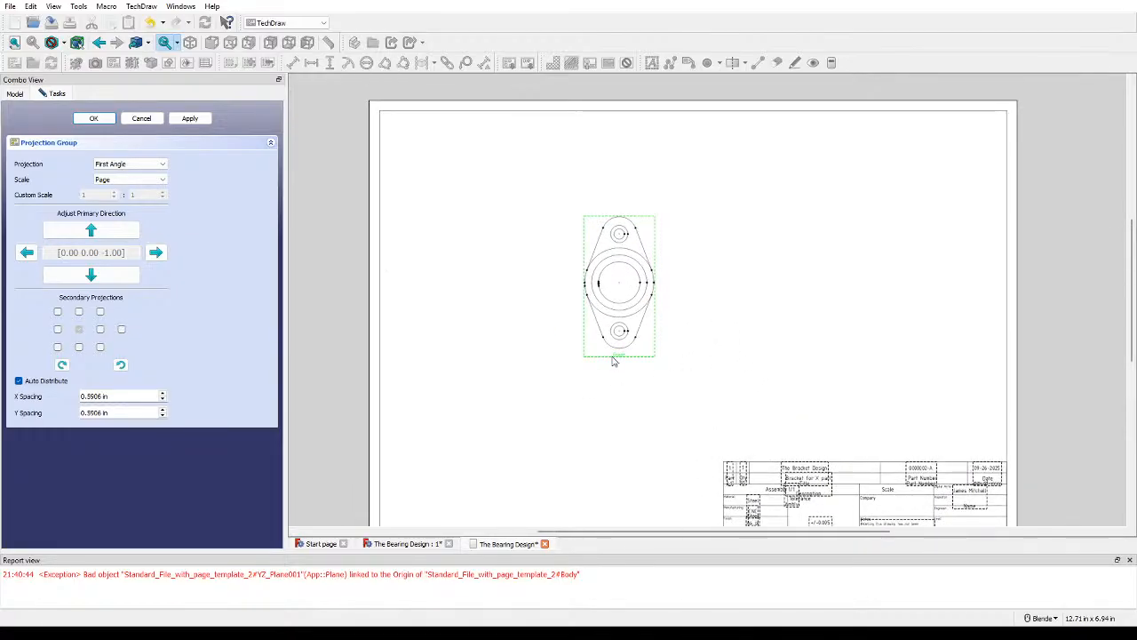
{"action": "left_click_drag", "start_coordinate": [611, 358], "coordinate": [593, 366]}
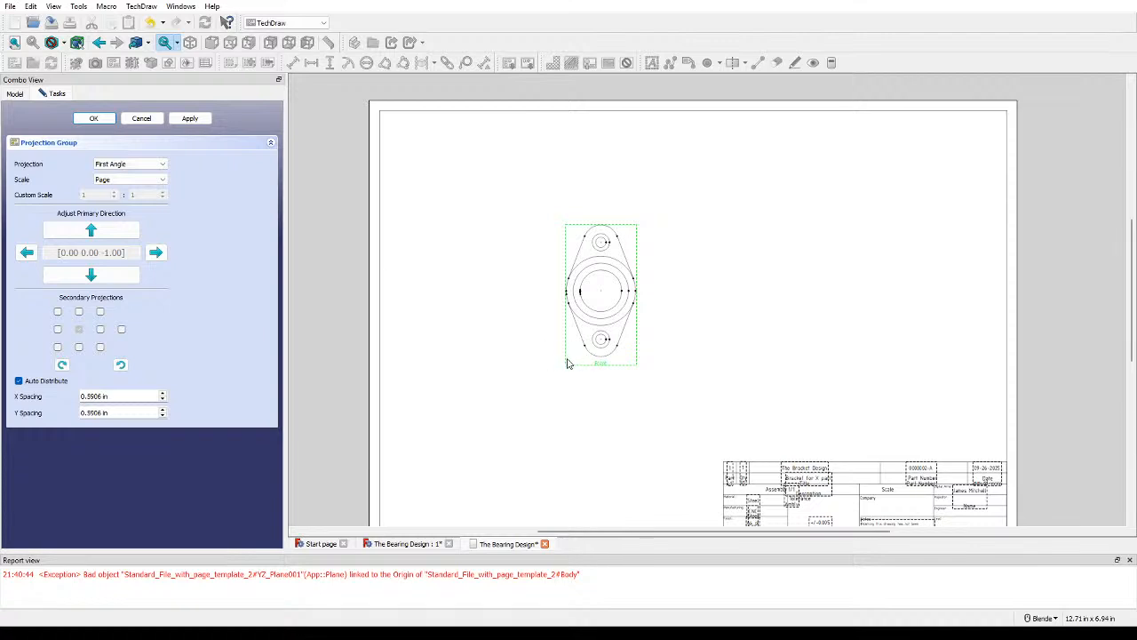
Step: Set the projection group's X spacing to 3 in and its custom scale to 2:1, and accept the group
{"action": "left_click", "coordinate": [164, 399]}
{"action": "type", "text": "3"}
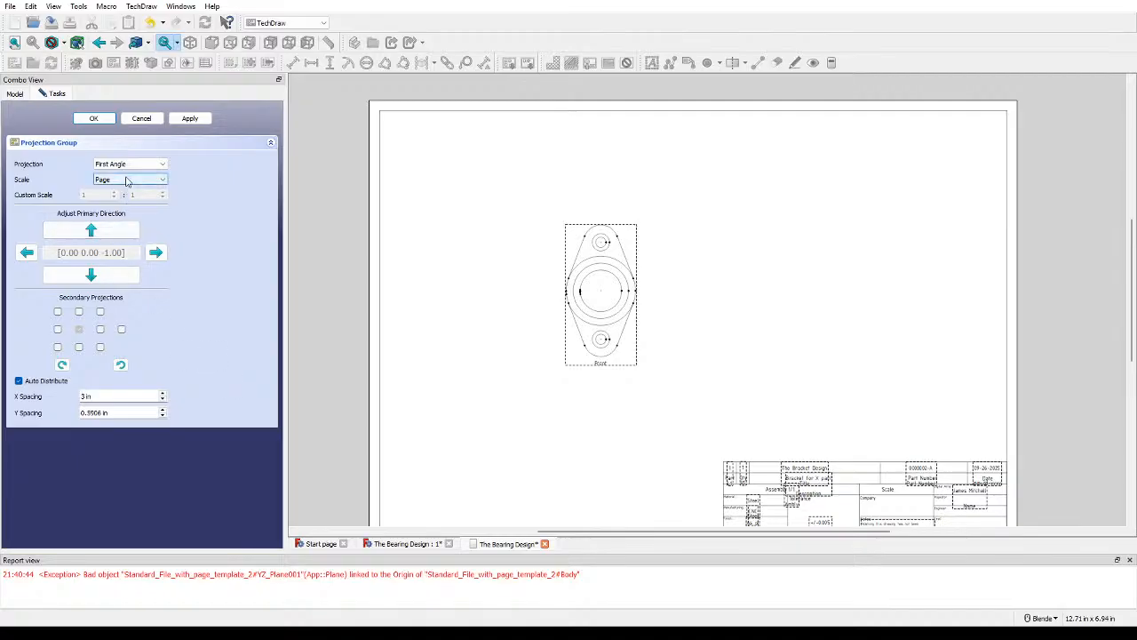
{"action": "left_click", "coordinate": [133, 210]}
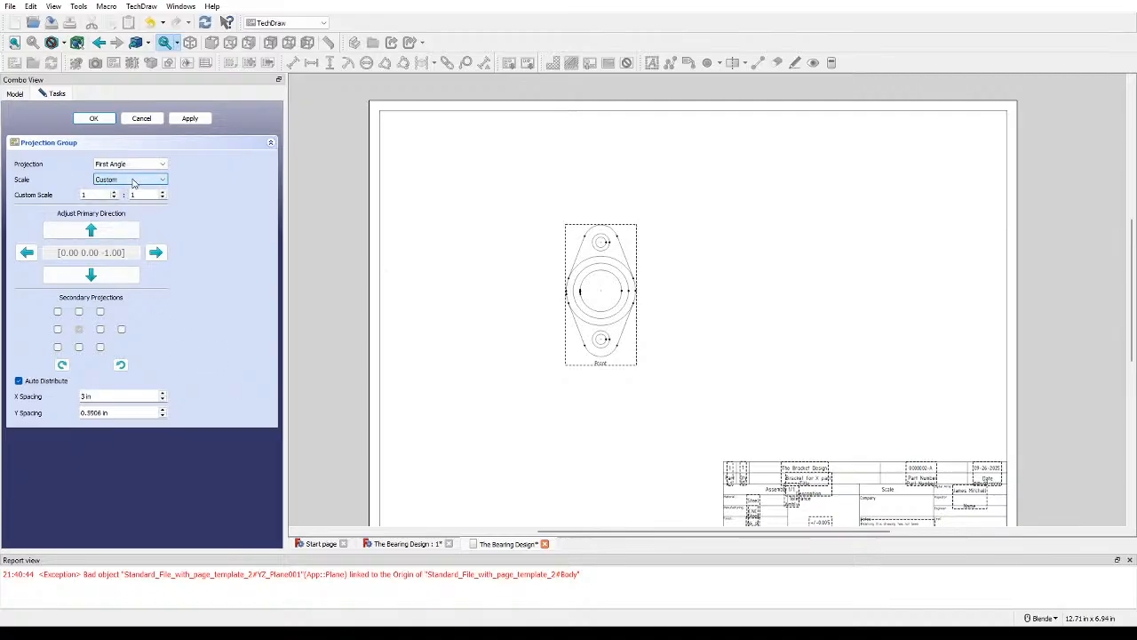
{"action": "left_click", "coordinate": [114, 195]}
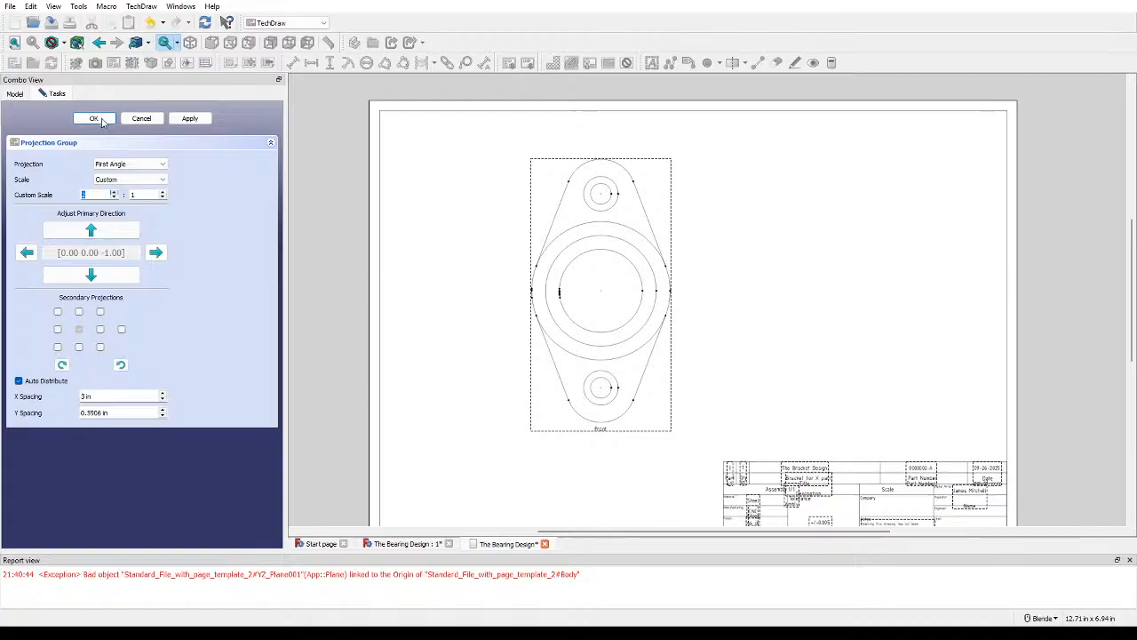
{"action": "left_click", "coordinate": [97, 118]}
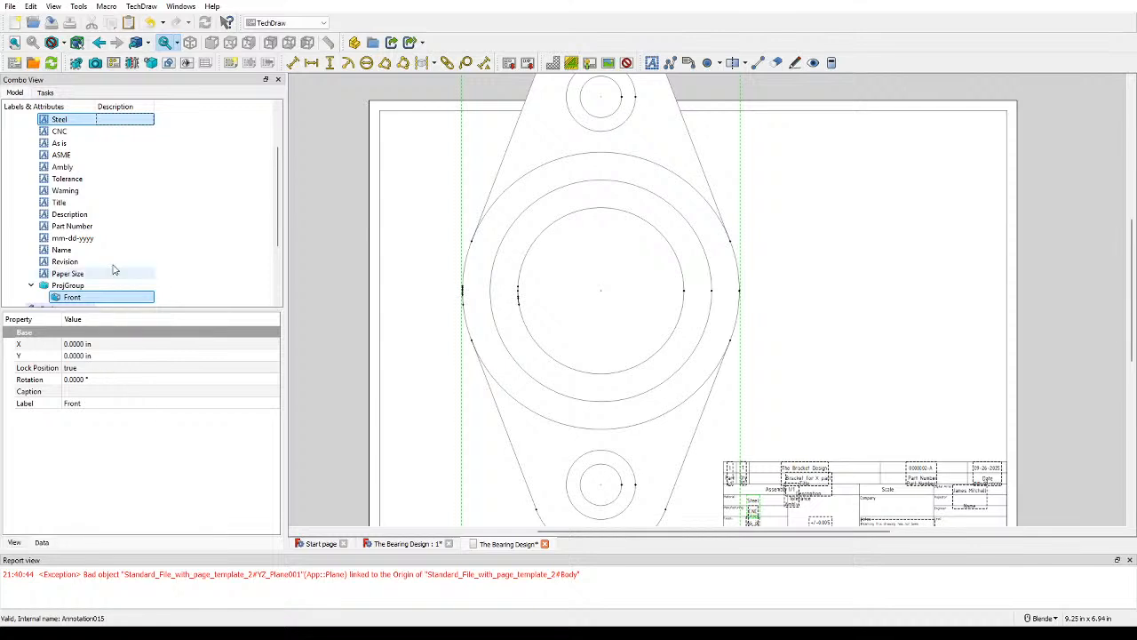
Step: Examine the Front view's data and display properties, including its line, decoration and highlight settings
{"action": "scroll", "coordinate": [112, 266], "scroll_direction": "down", "scroll_amount": 2}
{"action": "scroll", "coordinate": [96, 258], "scroll_direction": "up", "scroll_amount": 2}
{"action": "left_click", "coordinate": [92, 296]}
{"action": "scroll", "coordinate": [103, 366], "scroll_direction": "down", "scroll_amount": 2}
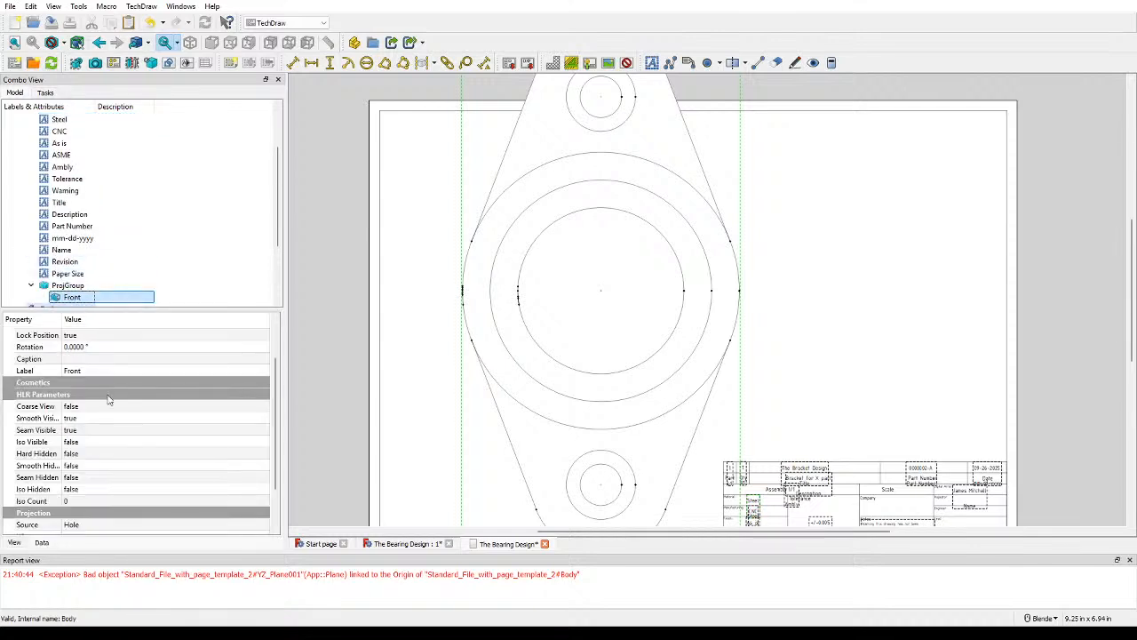
{"action": "scroll", "coordinate": [108, 401], "scroll_direction": "down", "scroll_amount": 2}
{"action": "scroll", "coordinate": [108, 447], "scroll_direction": "up", "scroll_amount": 4}
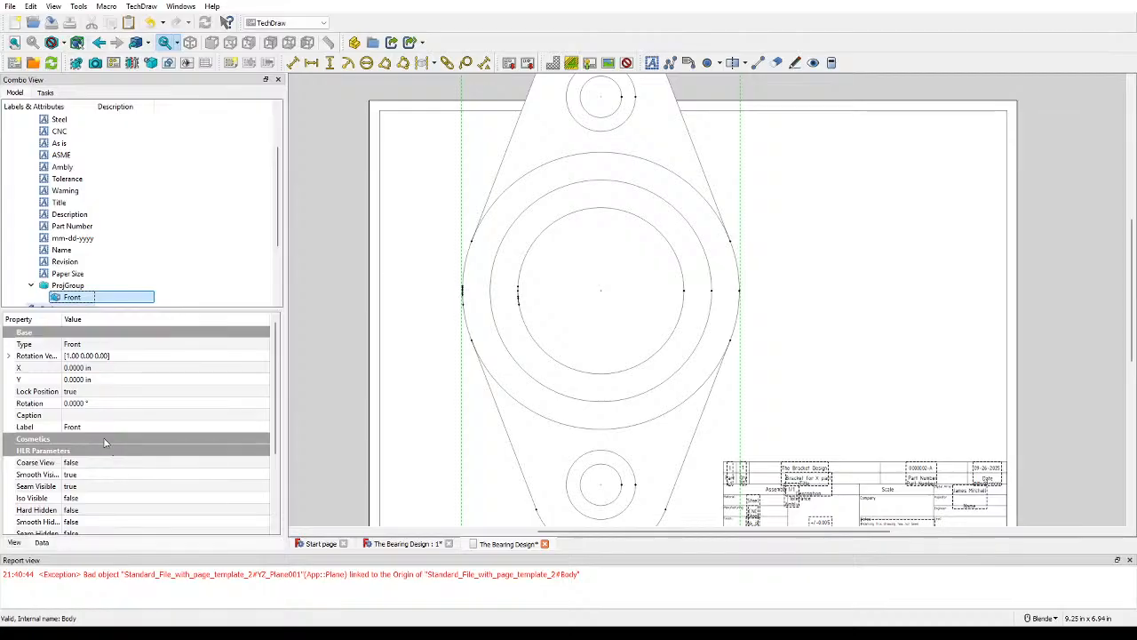
{"action": "scroll", "coordinate": [107, 446], "scroll_direction": "down", "scroll_amount": 4}
{"action": "scroll", "coordinate": [103, 436], "scroll_direction": "up", "scroll_amount": 4}
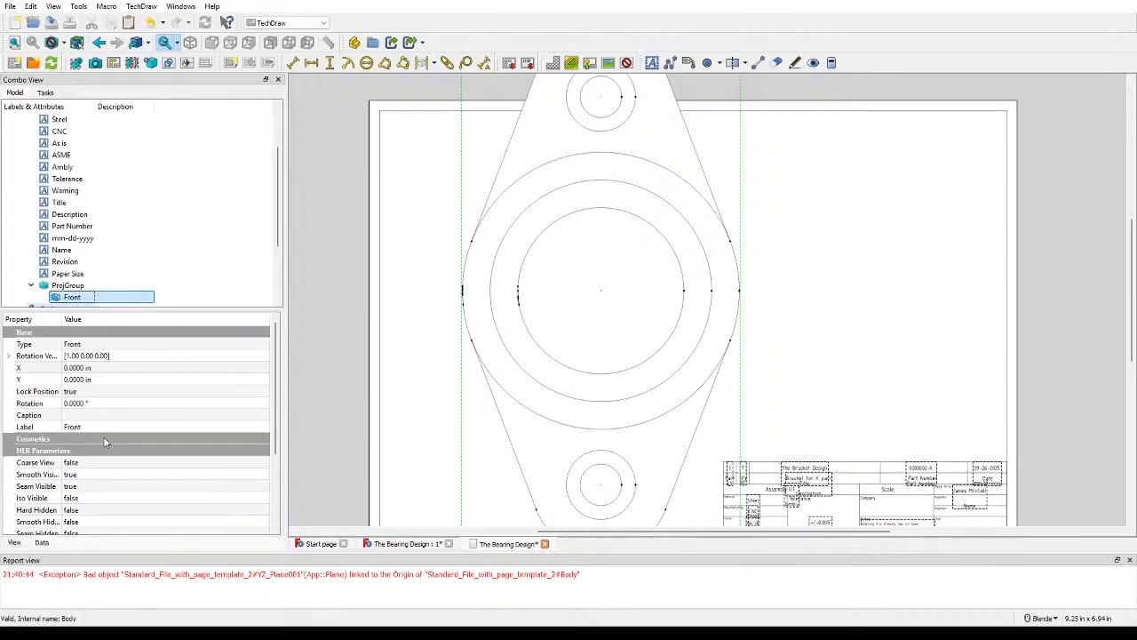
{"action": "left_click", "coordinate": [17, 541]}
{"action": "scroll", "coordinate": [137, 469], "scroll_direction": "down", "scroll_amount": 3}
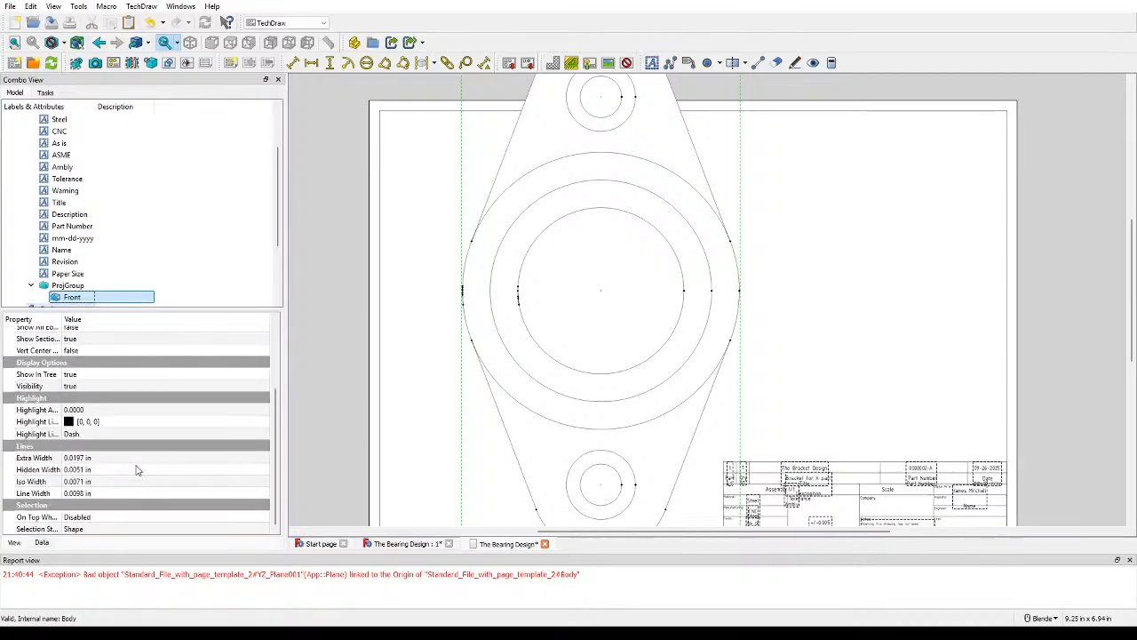
{"action": "scroll", "coordinate": [138, 469], "scroll_direction": "up", "scroll_amount": 3}
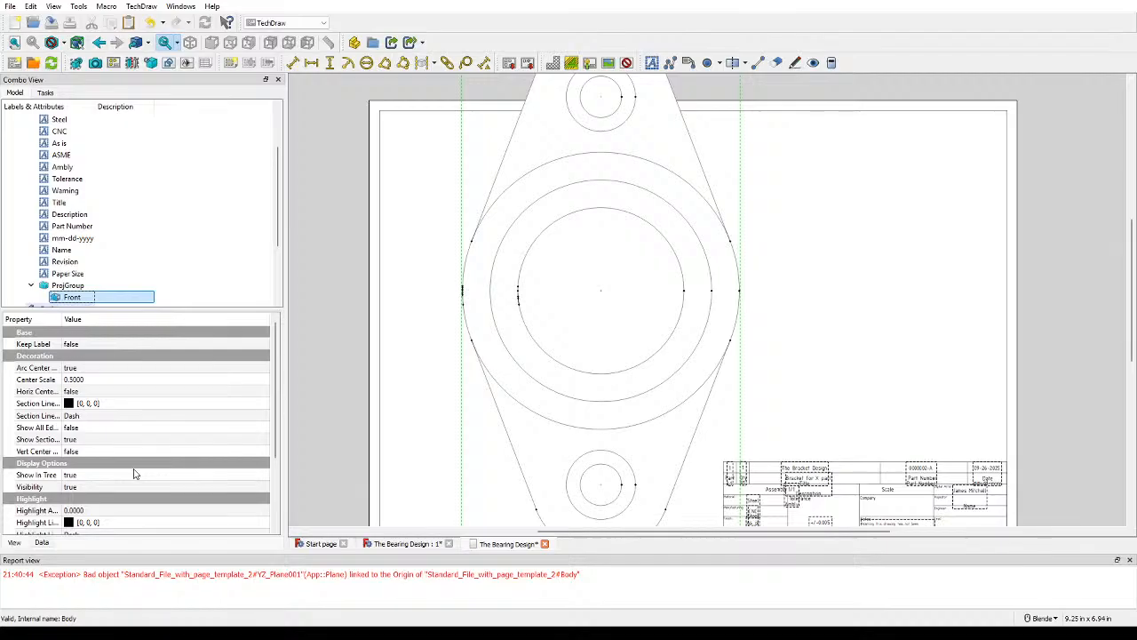
{"action": "scroll", "coordinate": [157, 426], "scroll_direction": "down", "scroll_amount": 3}
{"action": "scroll", "coordinate": [156, 426], "scroll_direction": "up", "scroll_amount": 3}
{"action": "left_click", "coordinate": [741, 350]}
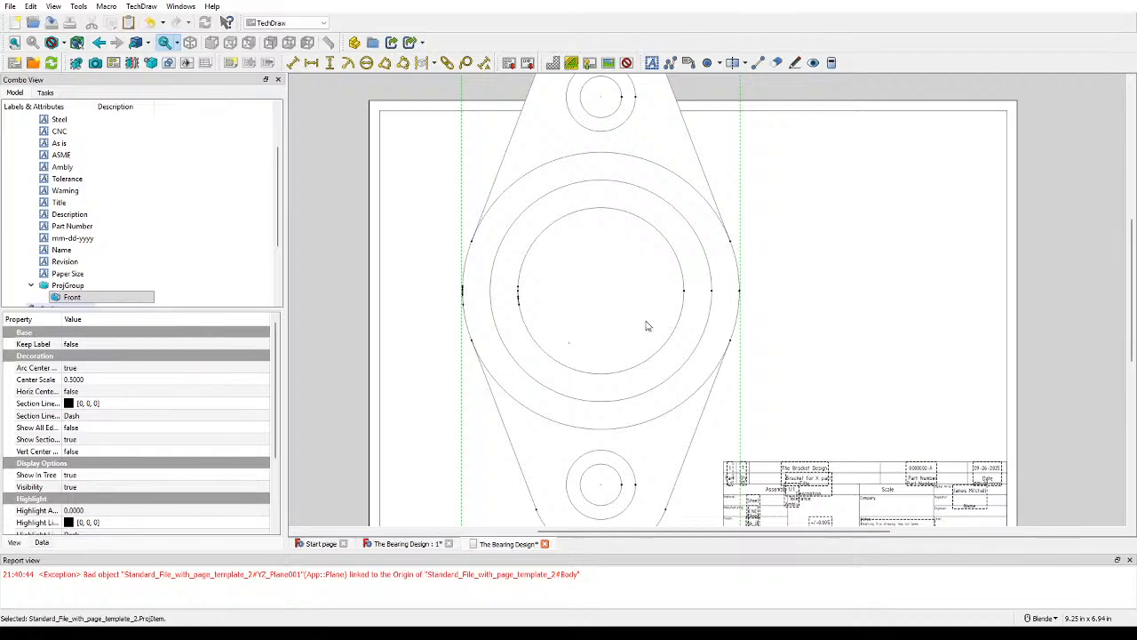
Step: Delete the whole projection group from the drawing page
{"action": "left_click", "coordinate": [55, 286]}
{"action": "left_click", "coordinate": [55, 286]}
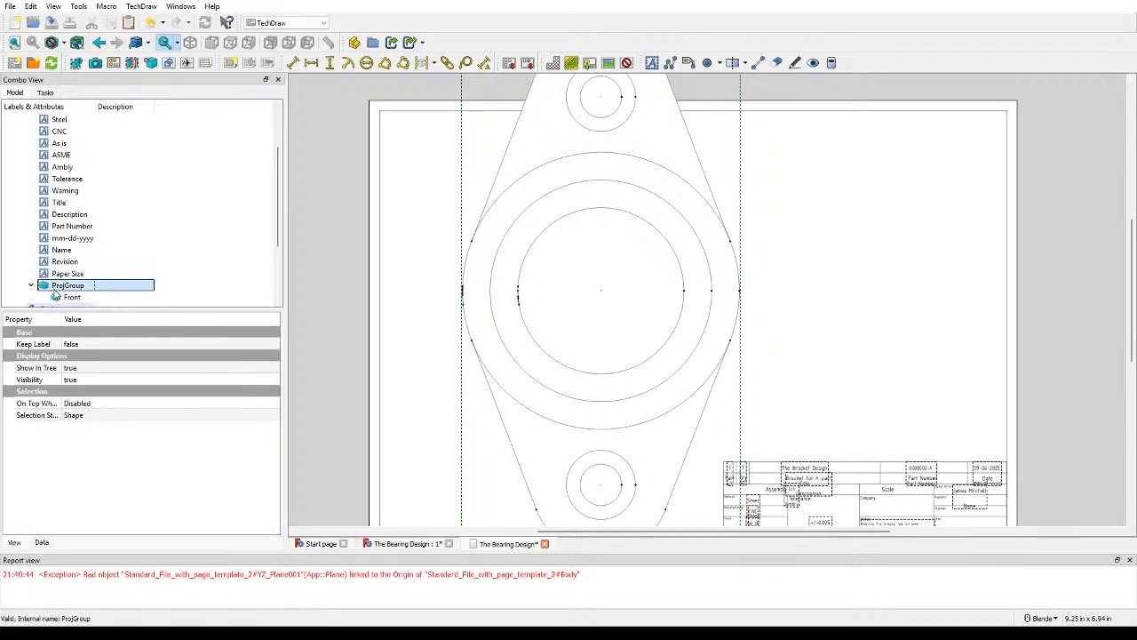
{"action": "key", "text": "Delete"}
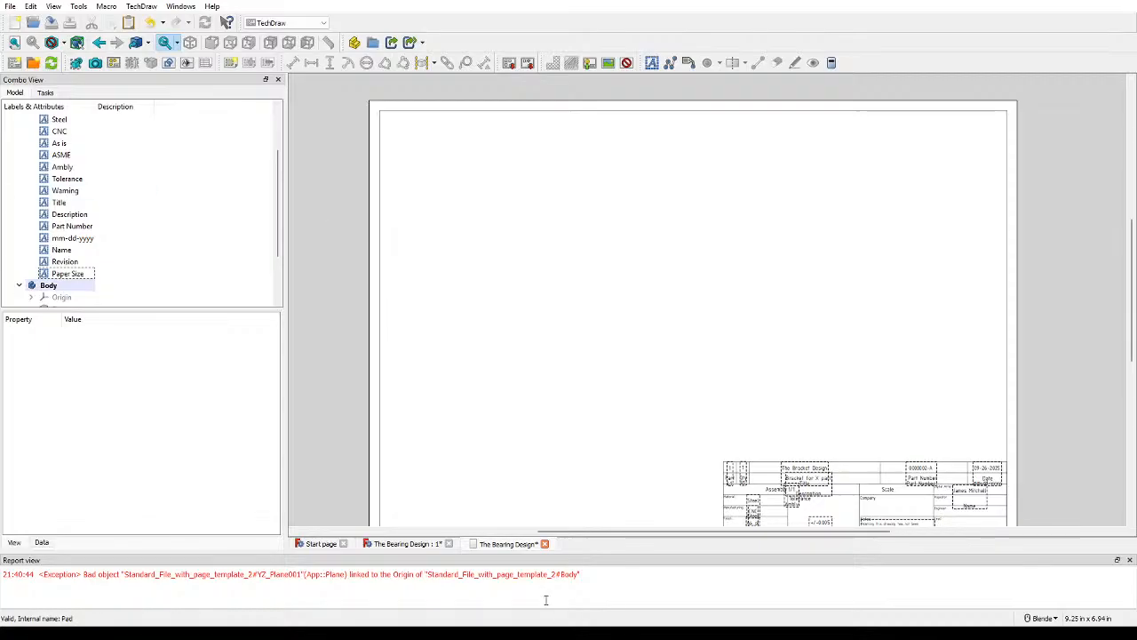
{"action": "scroll", "coordinate": [39, 291], "scroll_direction": "up", "scroll_amount": 2}
{"action": "scroll", "coordinate": [91, 230], "scroll_direction": "down", "scroll_amount": 4}
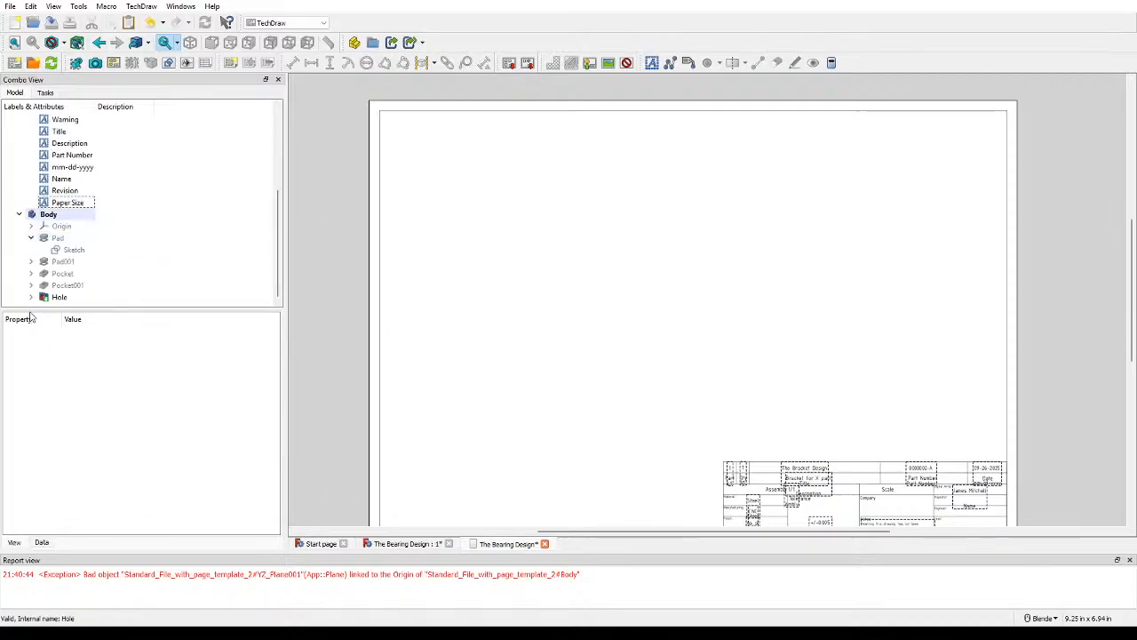
Step: Insert a projection group of the Hole feature at custom scale 2:1 and place its front view left of the sheet's centre
{"action": "left_click", "coordinate": [59, 297]}
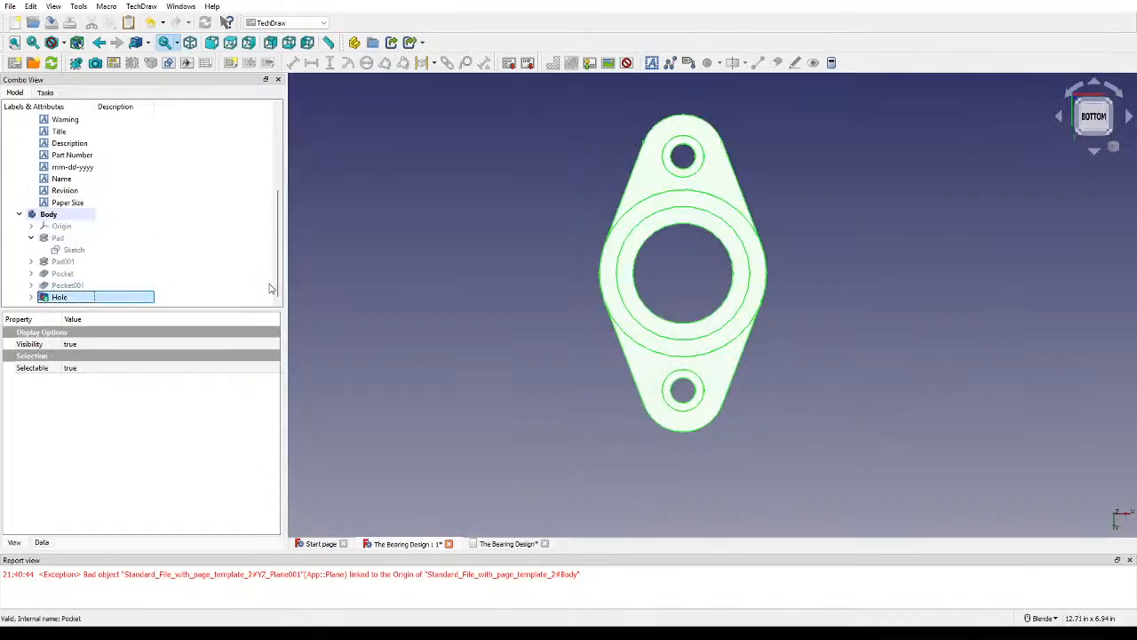
{"action": "left_click", "coordinate": [511, 543]}
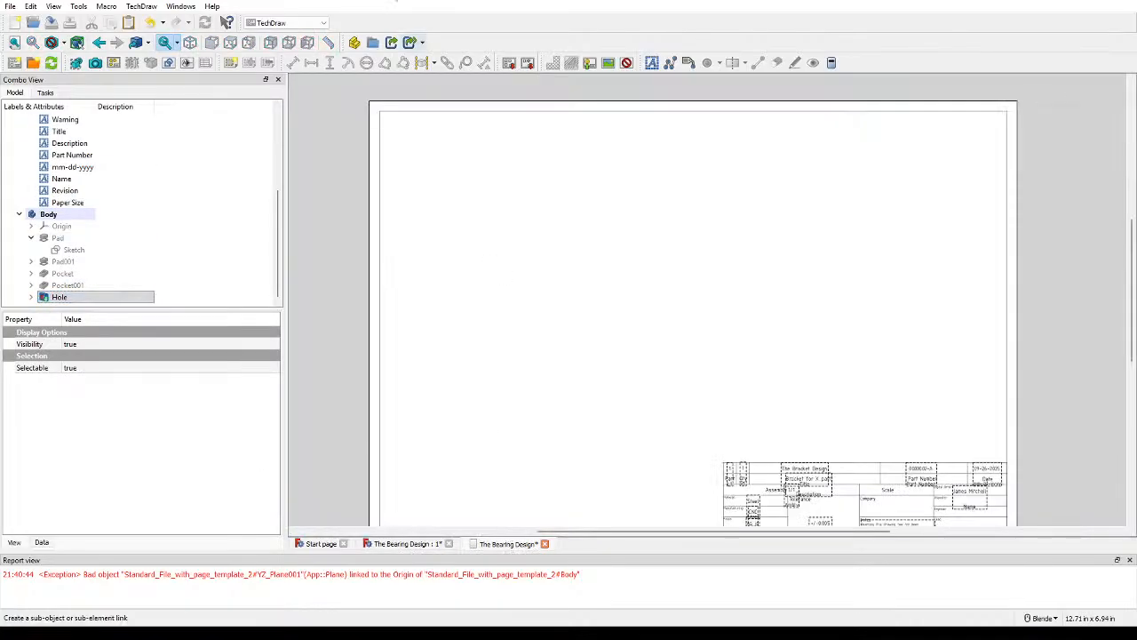
{"action": "left_click", "coordinate": [229, 62]}
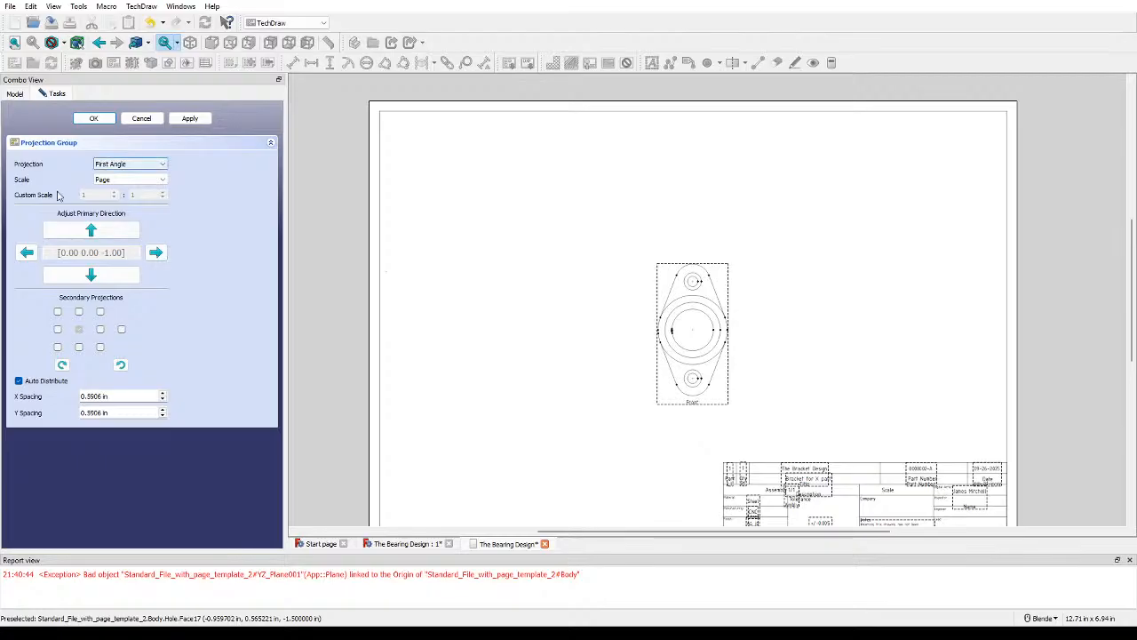
{"action": "left_click", "coordinate": [114, 192]}
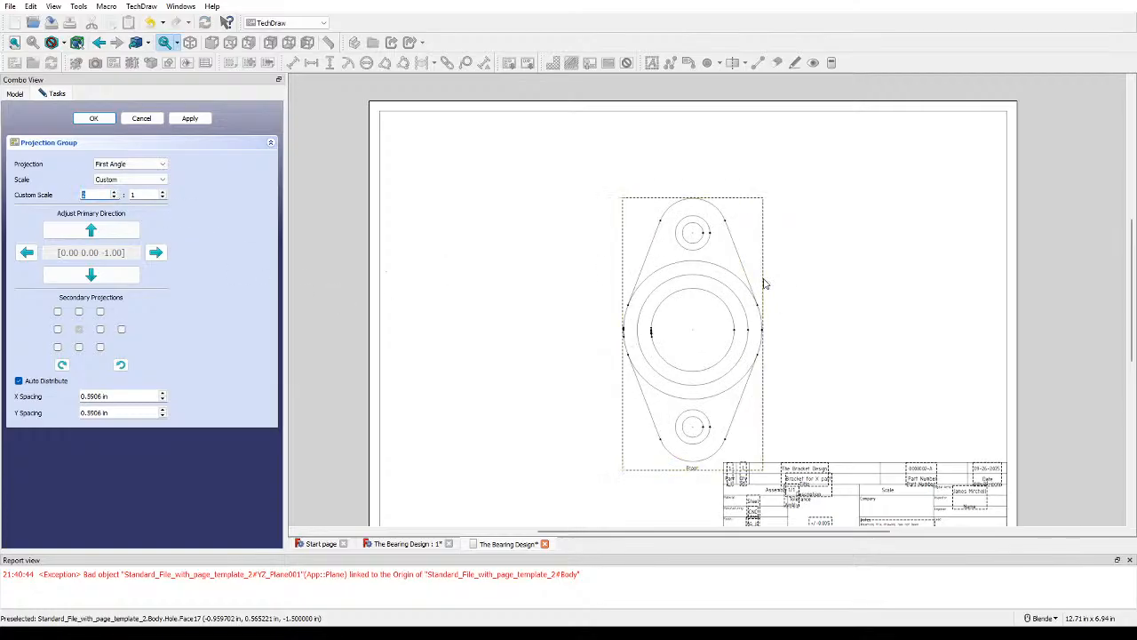
{"action": "left_click_drag", "start_coordinate": [755, 222], "coordinate": [647, 172]}
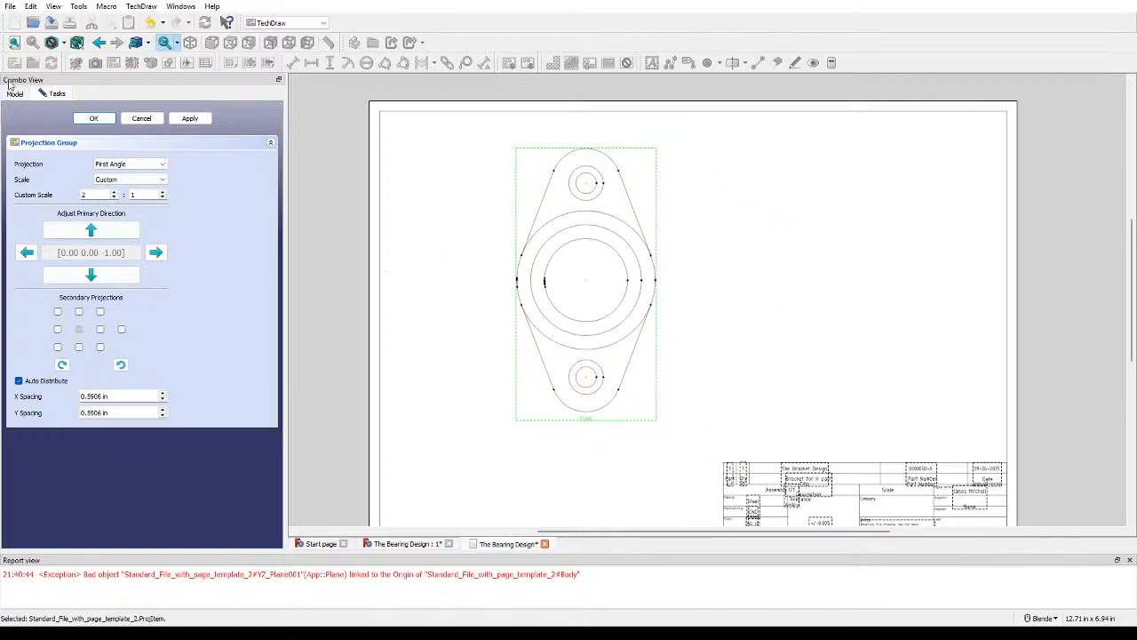
{"action": "left_click", "coordinate": [189, 119]}
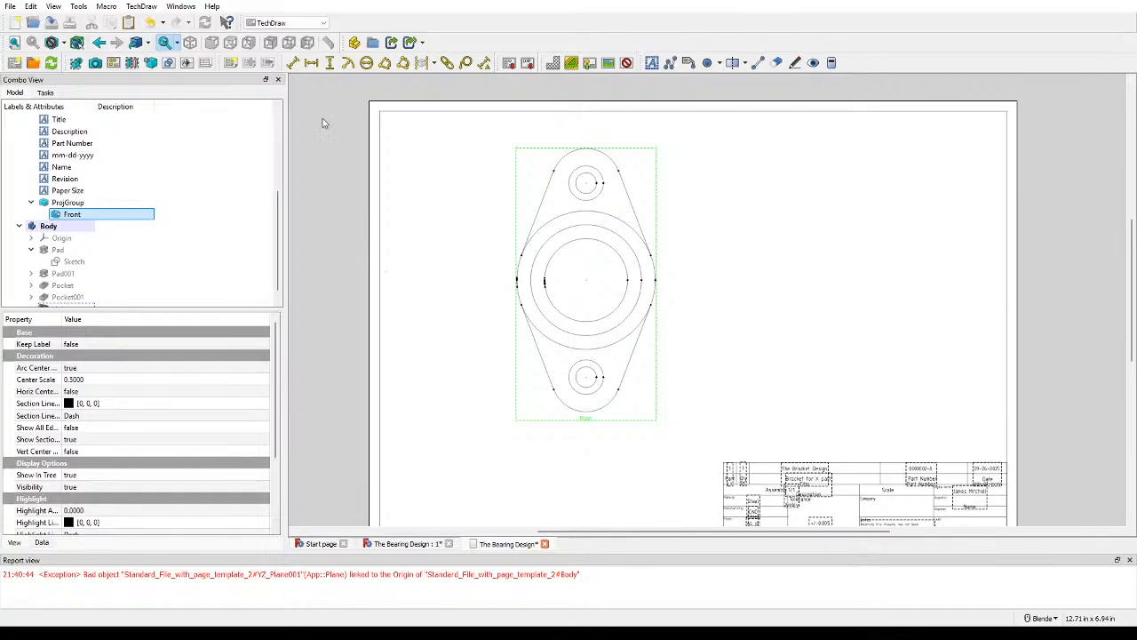
{"action": "left_click", "coordinate": [132, 64]}
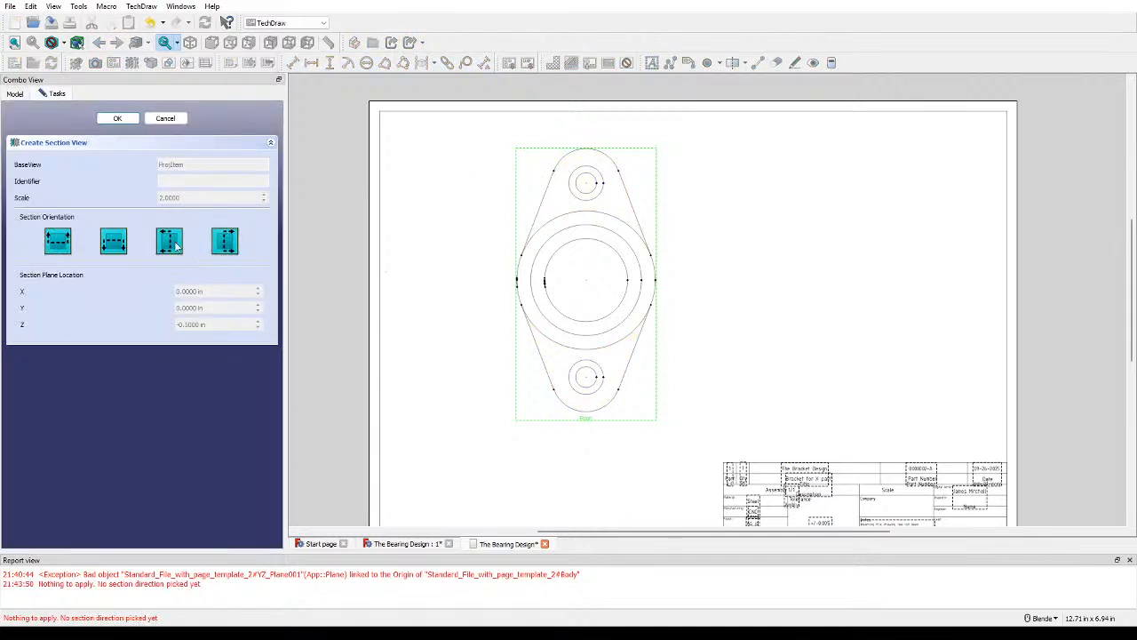
{"action": "left_click", "coordinate": [225, 242]}
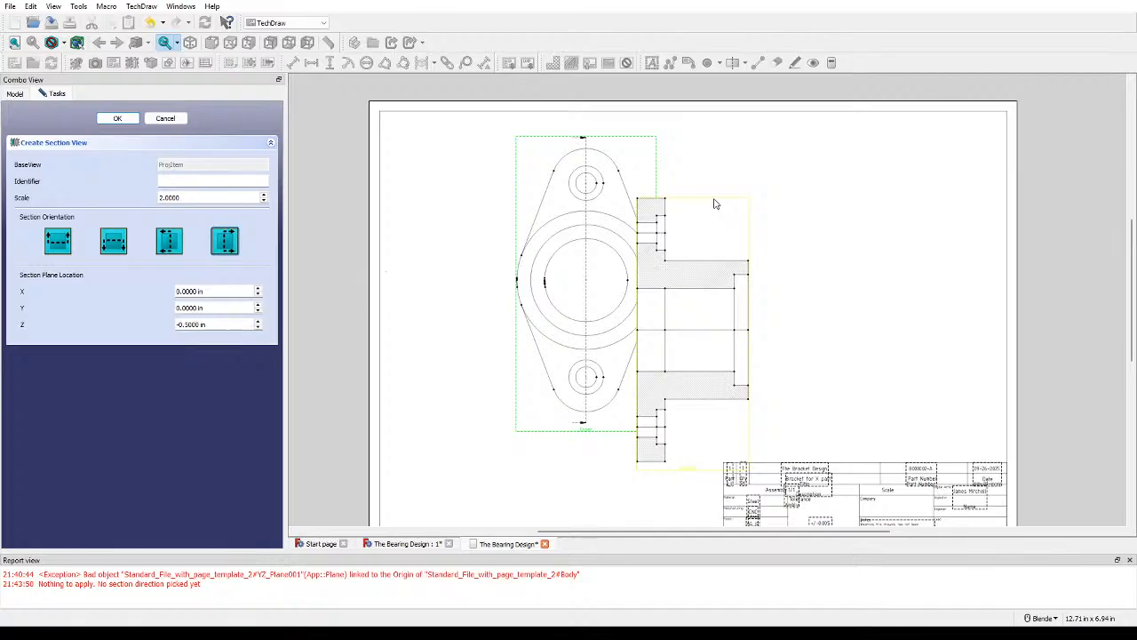
{"action": "left_click_drag", "start_coordinate": [715, 204], "coordinate": [845, 160]}
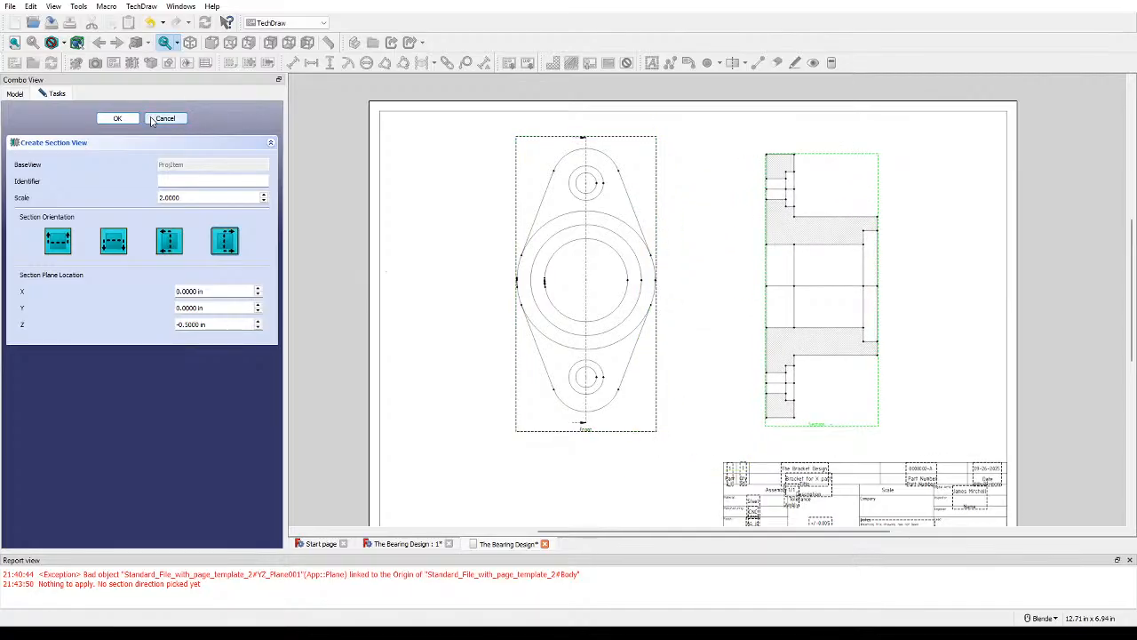
{"action": "left_click", "coordinate": [151, 121]}
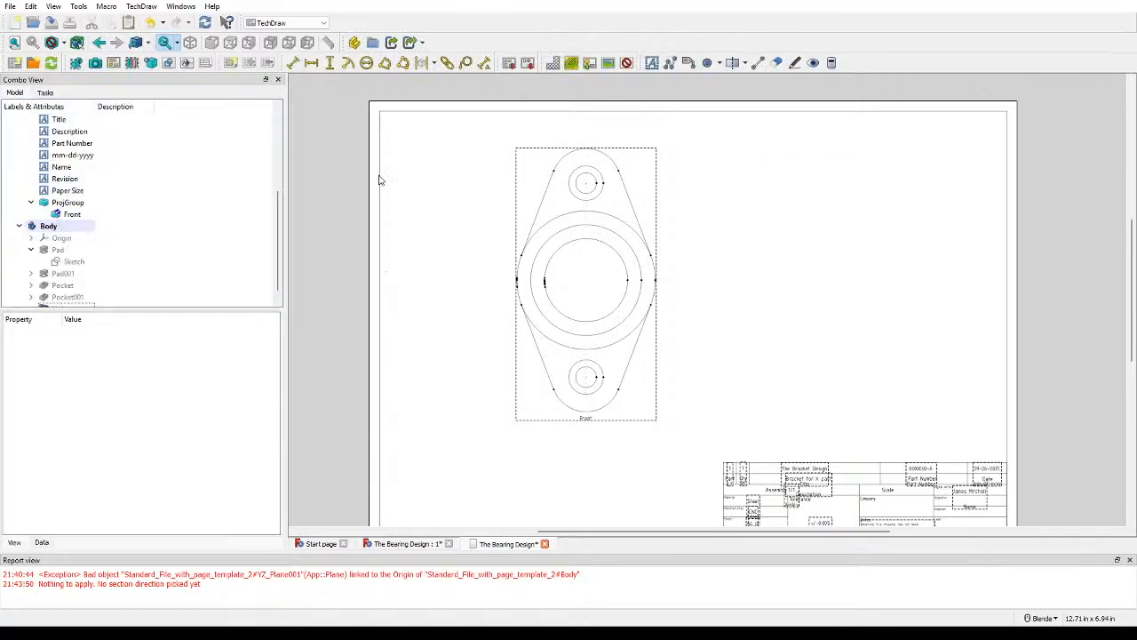
Step: Create a vertical section view of the front view looking left, and place it to the right of the front view
{"action": "left_click", "coordinate": [522, 153]}
{"action": "left_click", "coordinate": [130, 64]}
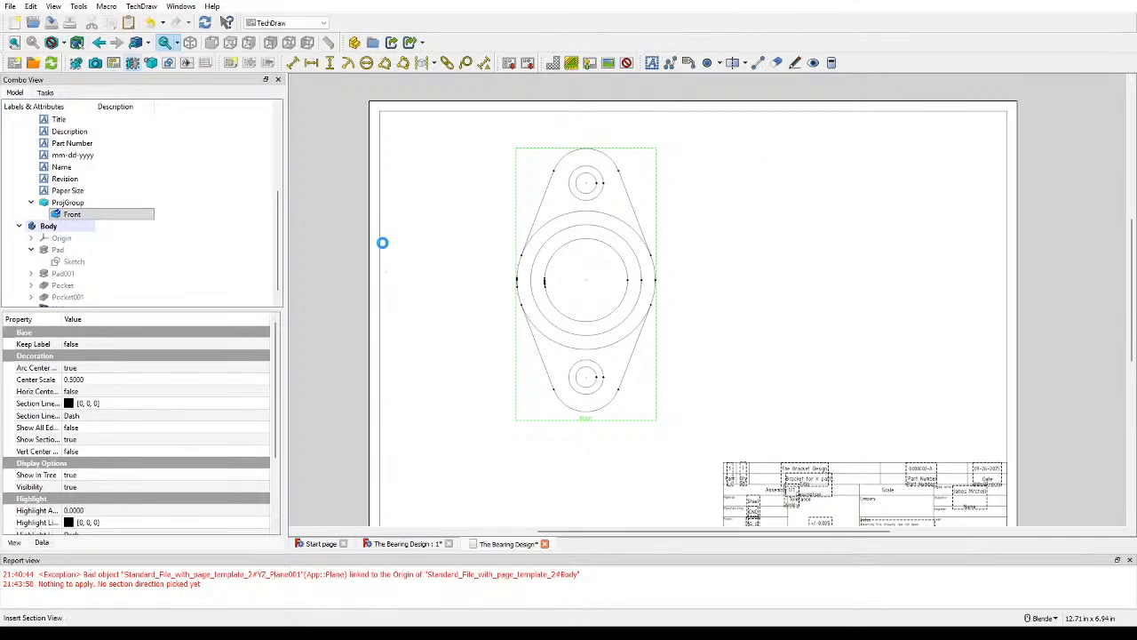
{"action": "left_click", "coordinate": [170, 245]}
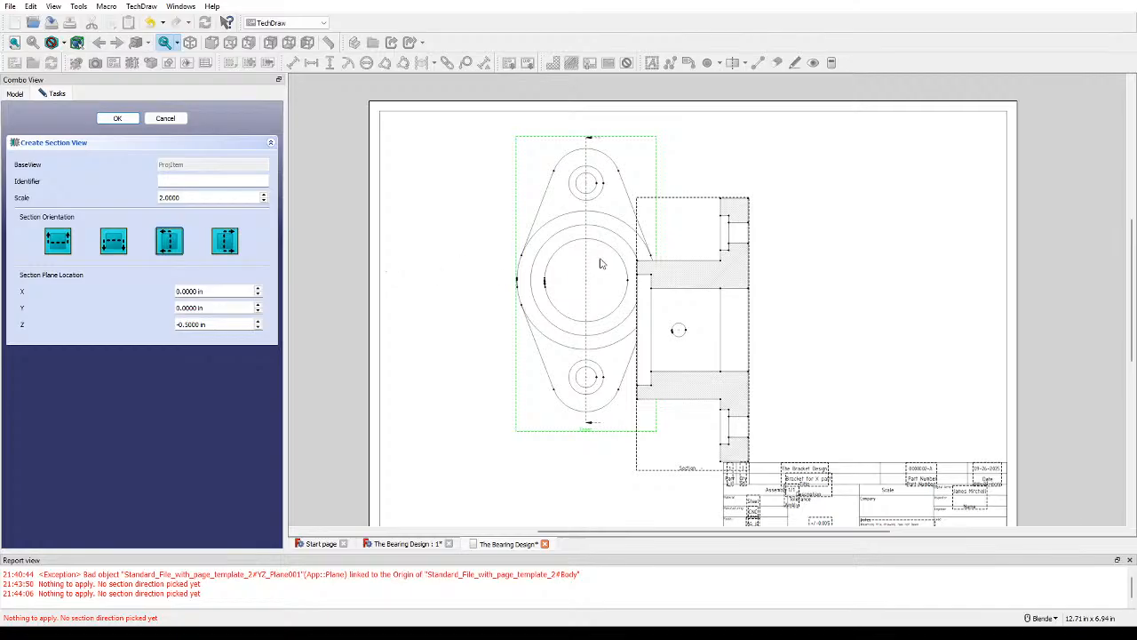
{"action": "left_click_drag", "start_coordinate": [695, 208], "coordinate": [687, 145]}
{"action": "mouse_move", "coordinate": [691, 145]}
{"action": "left_mouse_down"}
{"action": "mouse_move", "coordinate": [759, 157]}
{"action": "mouse_move", "coordinate": [710, 196]}
{"action": "mouse_move", "coordinate": [662, 153]}
{"action": "mouse_move", "coordinate": [711, 119]}
{"action": "mouse_move", "coordinate": [711, 157]}
{"action": "mouse_move", "coordinate": [741, 180]}
{"action": "mouse_move", "coordinate": [806, 156]}
{"action": "mouse_move", "coordinate": [638, 147]}
{"action": "mouse_move", "coordinate": [771, 154]}
{"action": "mouse_move", "coordinate": [799, 181]}
{"action": "mouse_move", "coordinate": [796, 155]}
{"action": "mouse_move", "coordinate": [586, 164]}
{"action": "mouse_move", "coordinate": [802, 155]}
{"action": "mouse_move", "coordinate": [771, 163]}
{"action": "left_mouse_up"}
{"action": "left_click", "coordinate": [946, 160]}
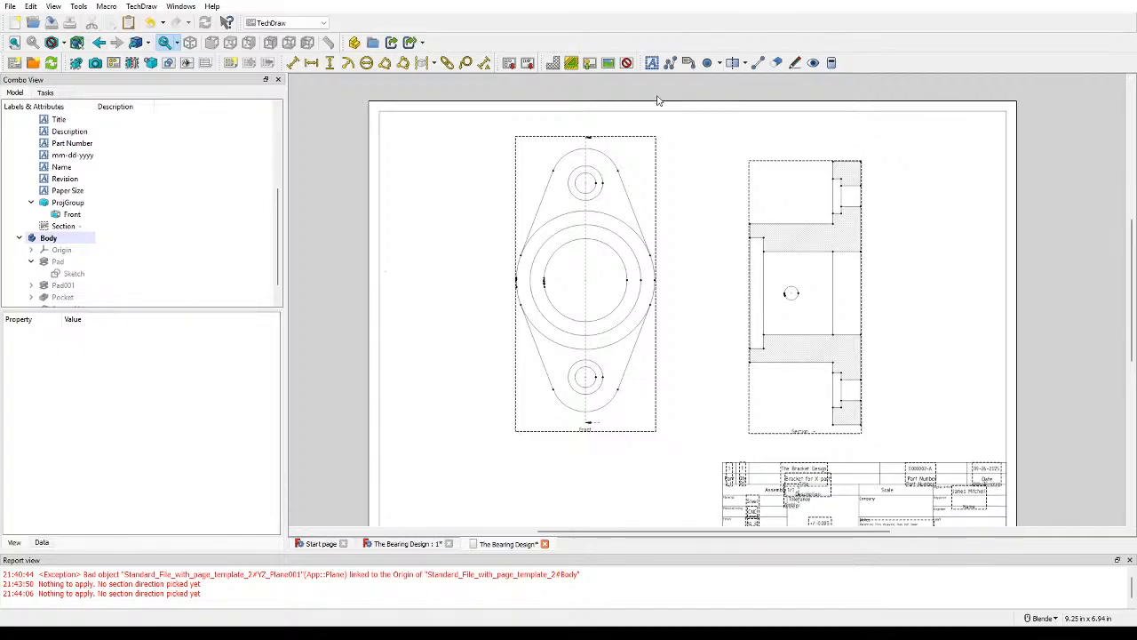
Step: Add a diameter dimension to the flange's upper rounded end in the front view and place its label outside, above and to the right
{"action": "scroll", "coordinate": [606, 150], "scroll_direction": "up", "scroll_amount": 2}
{"action": "scroll", "coordinate": [604, 152], "scroll_direction": "up", "scroll_amount": 2}
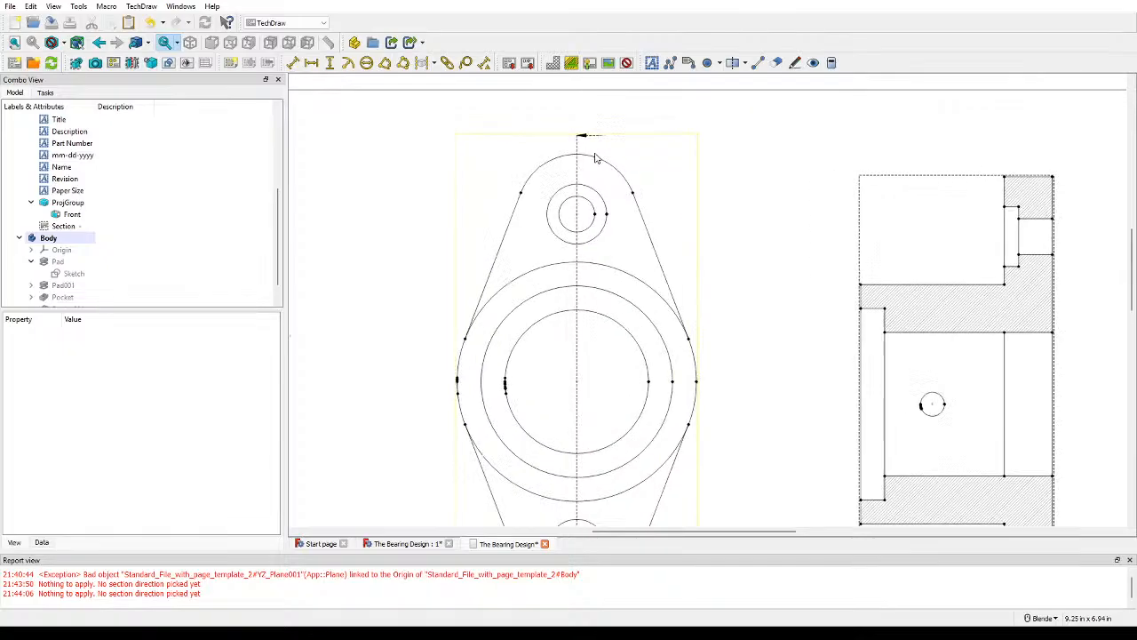
{"action": "left_click", "coordinate": [617, 158]}
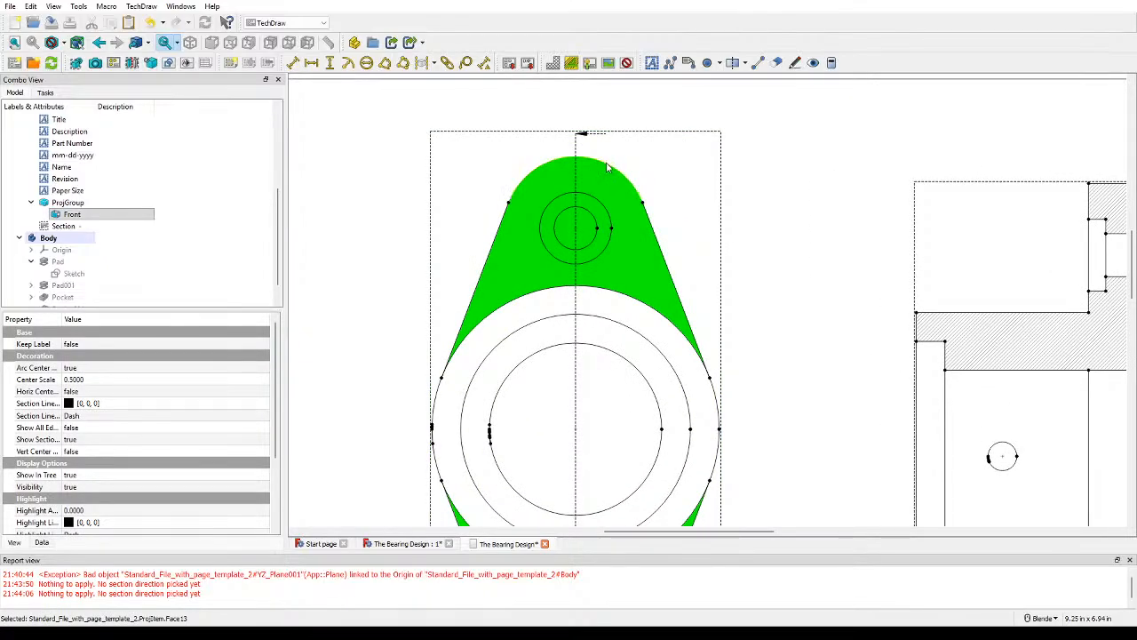
{"action": "left_click", "coordinate": [608, 163]}
{"action": "left_click", "coordinate": [366, 63]}
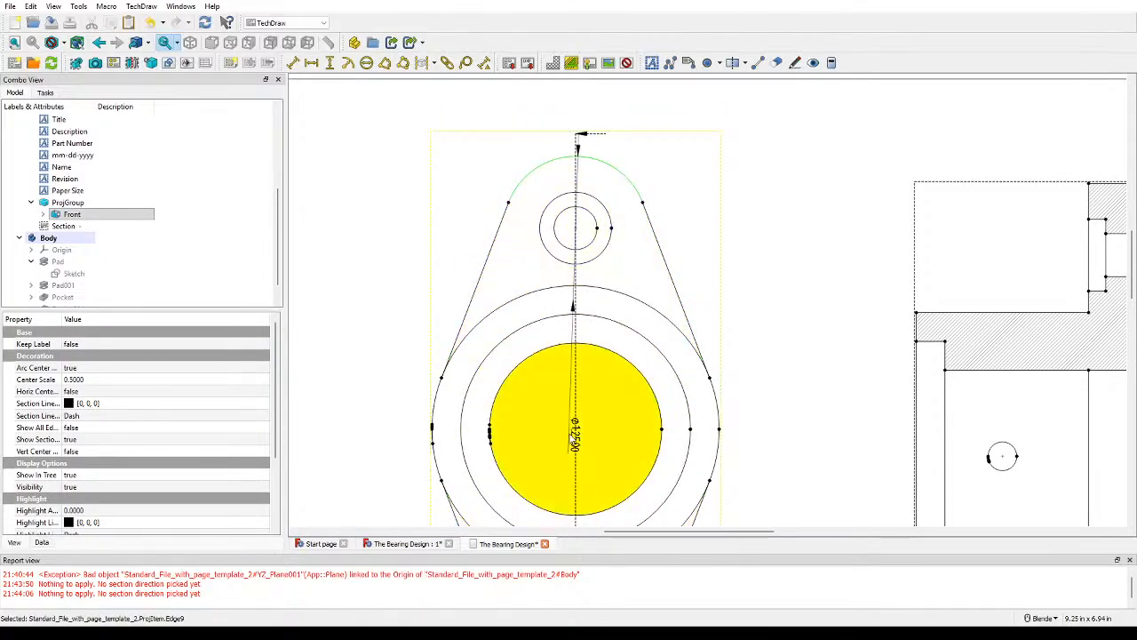
{"action": "left_click_drag", "start_coordinate": [575, 433], "coordinate": [662, 139]}
{"action": "left_click", "coordinate": [424, 235]}
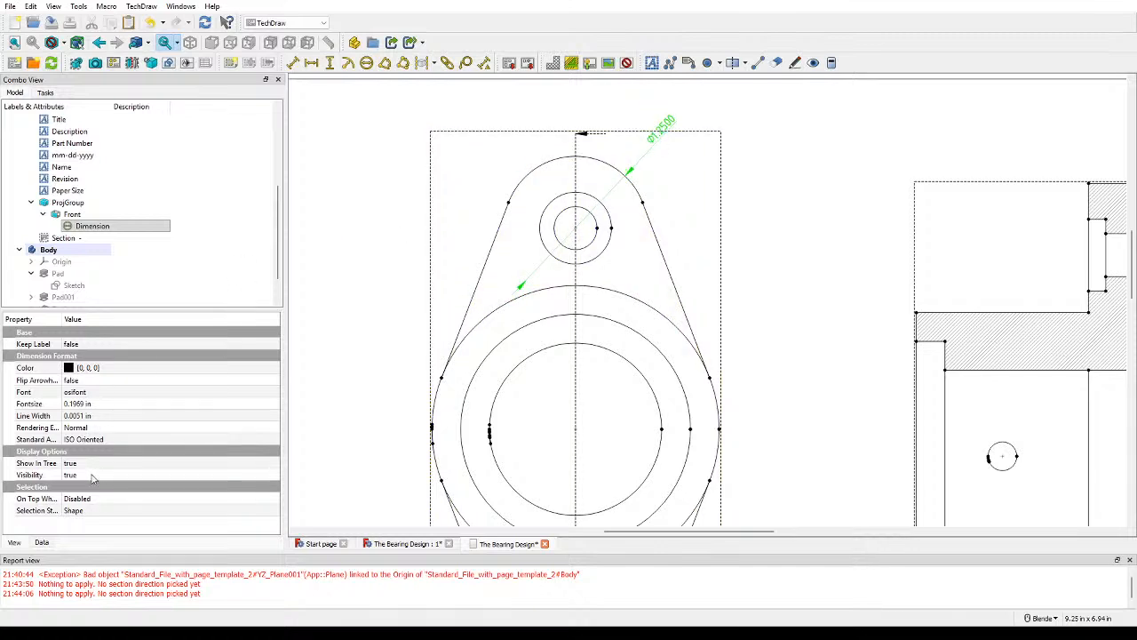
Step: Set the rendering extent of the upper flange arc's diameter dimension to Reduced
{"action": "left_click", "coordinate": [111, 432]}
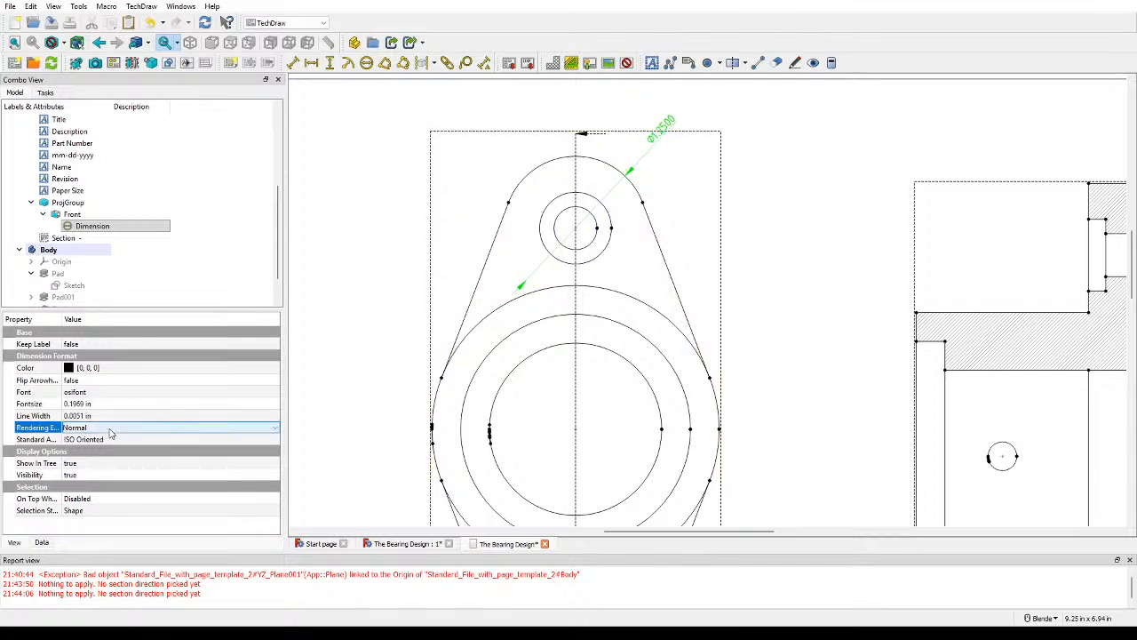
{"action": "scroll", "coordinate": [111, 433], "scroll_direction": "down", "scroll_amount": 1}
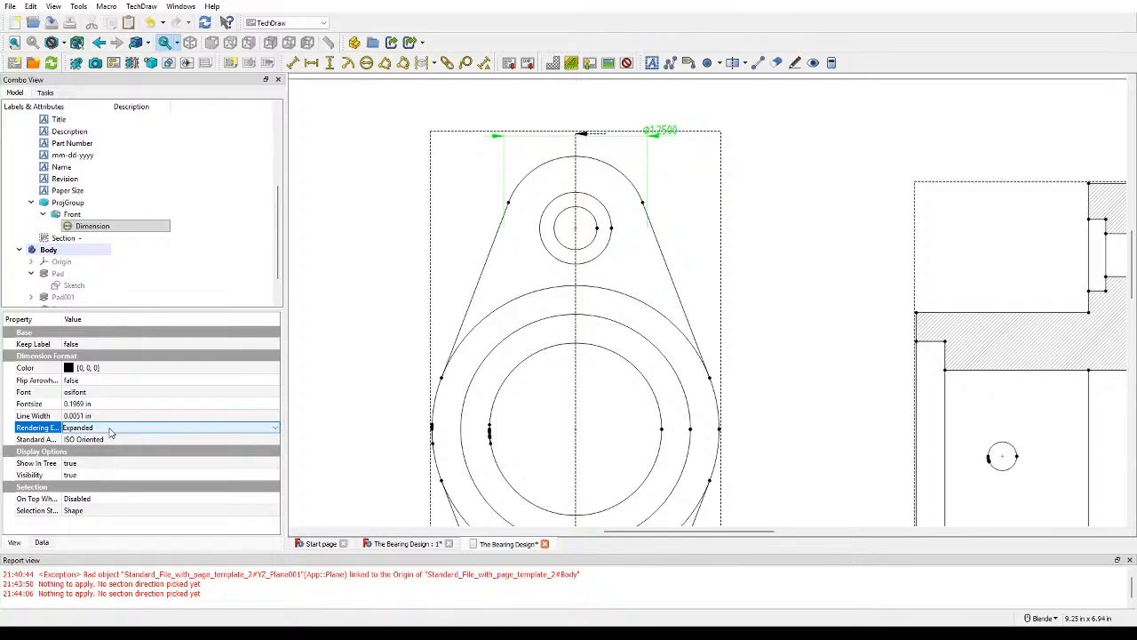
{"action": "scroll", "coordinate": [111, 433], "scroll_direction": "up", "scroll_amount": 2}
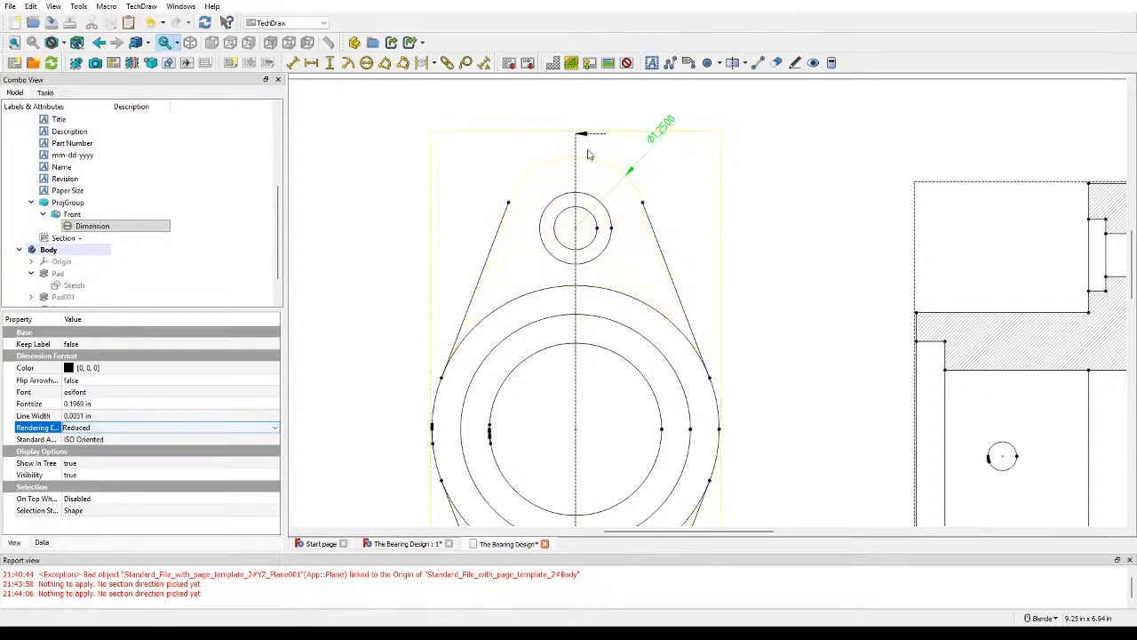
Step: Format the flange arc's diameter dimension to two decimal places with the suffix "in"
{"action": "double_click", "coordinate": [654, 142]}
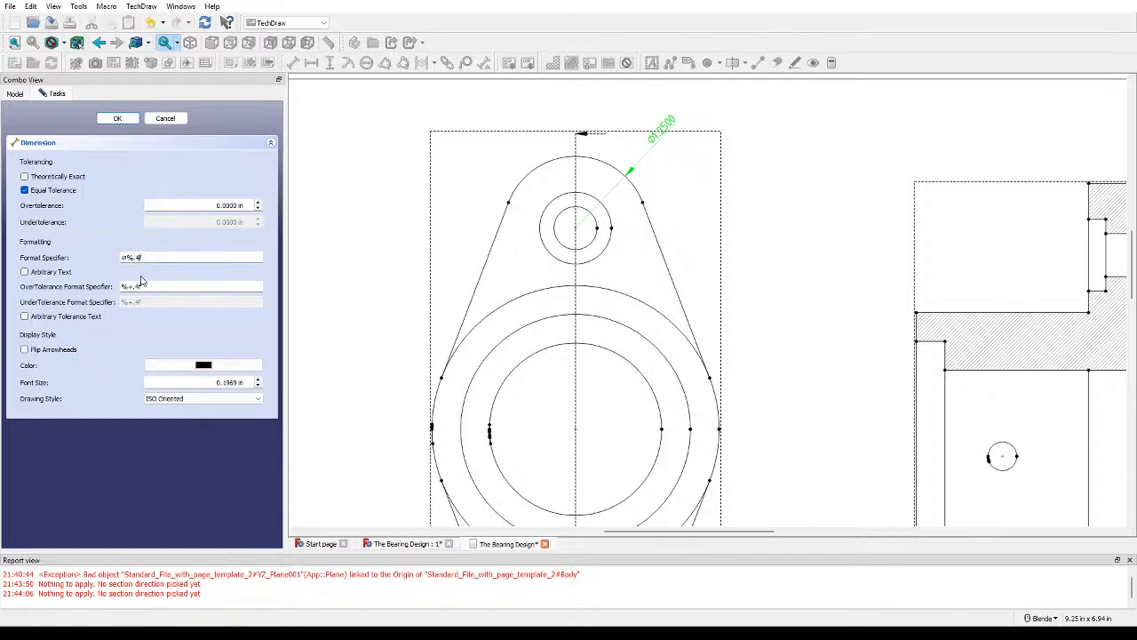
{"action": "key", "text": "BackSpace"}
{"action": "type", "text": "2"}
{"action": "type", "text": " in"}
{"action": "key", "text": "Return"}
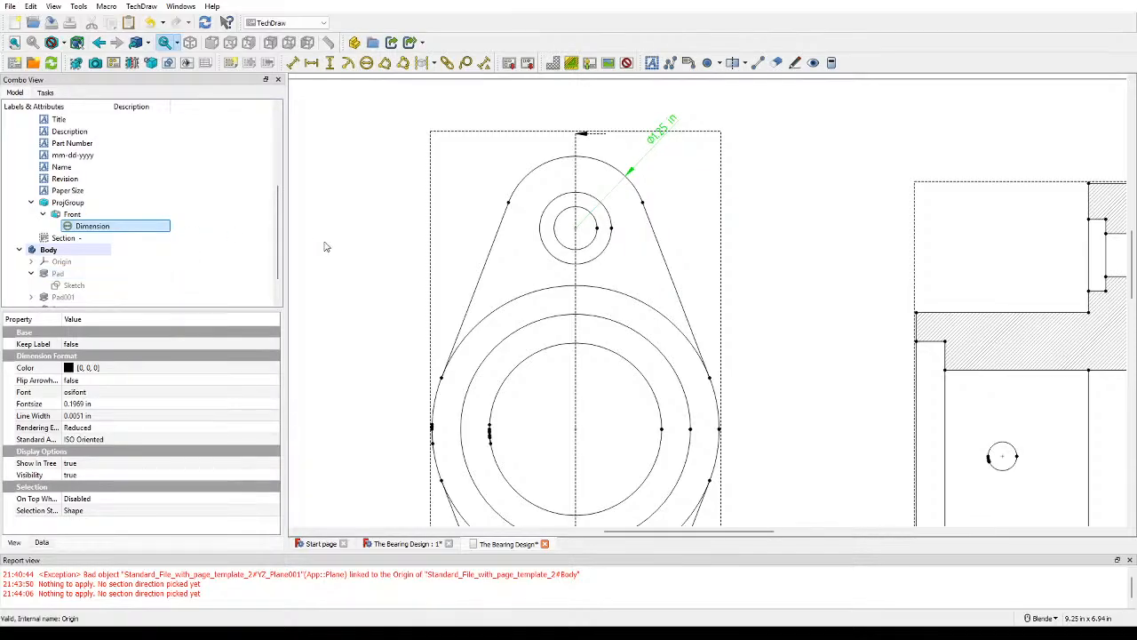
{"action": "left_click", "coordinate": [852, 143]}
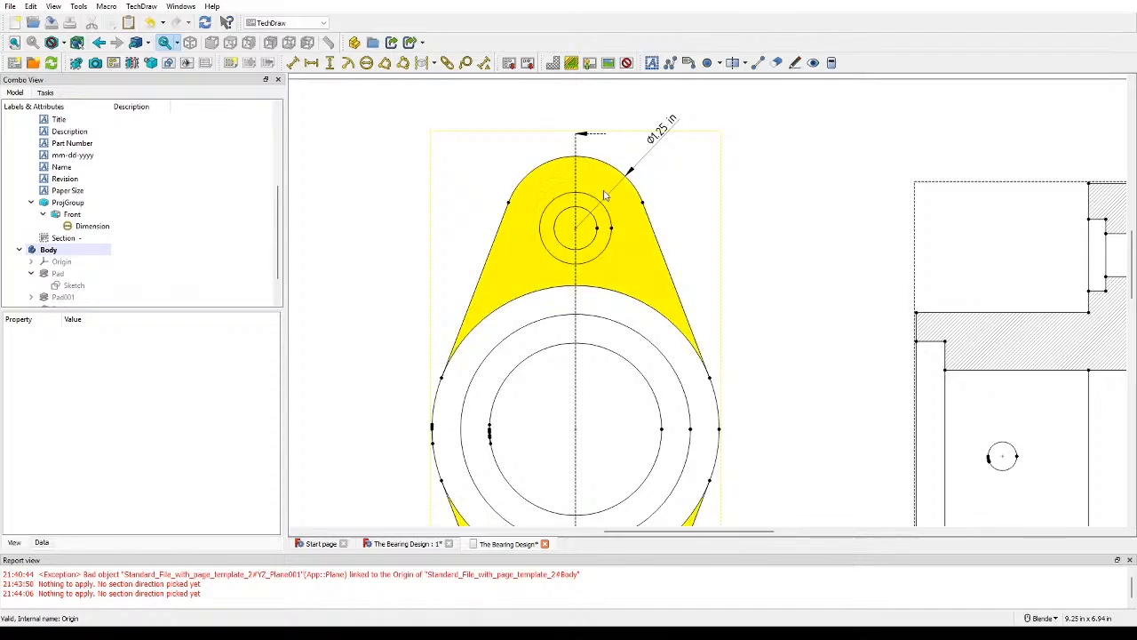
Step: Add a diameter dimension to the upper bolt hole's outer circle and place it below the flange arc's dimension, outside the outline
{"action": "scroll", "coordinate": [747, 201], "scroll_direction": "down", "scroll_amount": 1}
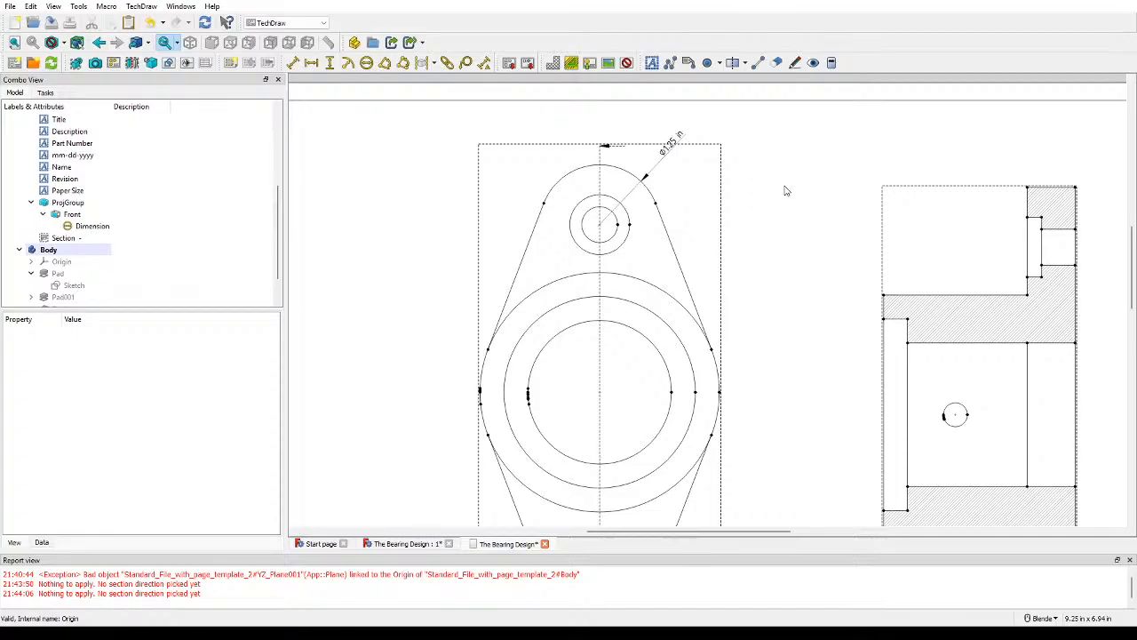
{"action": "scroll", "coordinate": [594, 219], "scroll_direction": "up", "scroll_amount": 1}
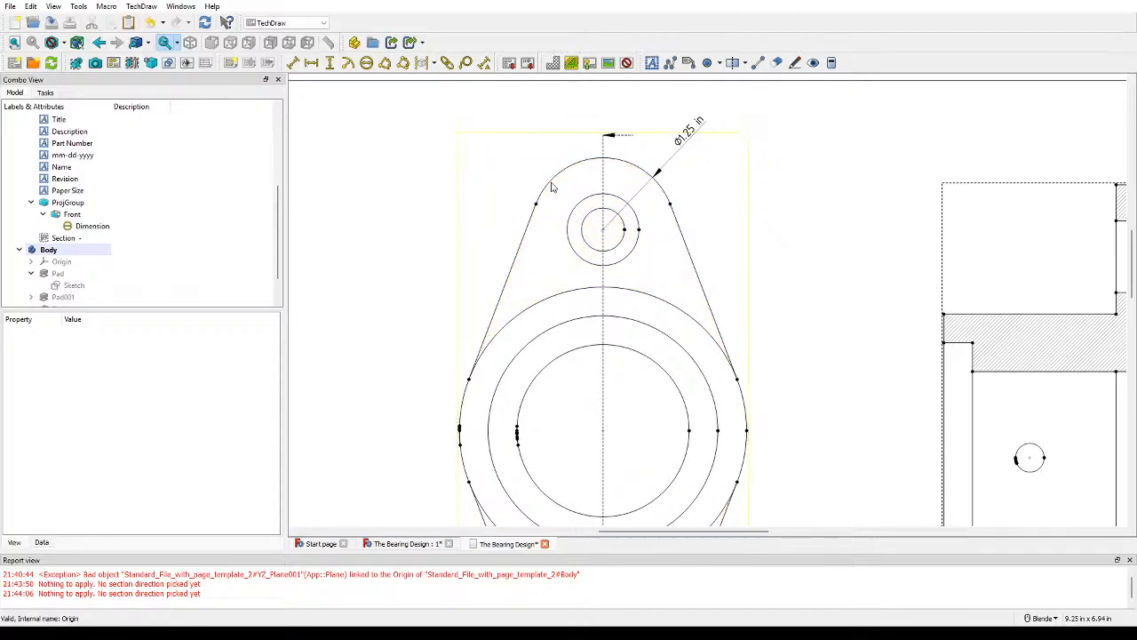
{"action": "scroll", "coordinate": [556, 188], "scroll_direction": "up", "scroll_amount": 1}
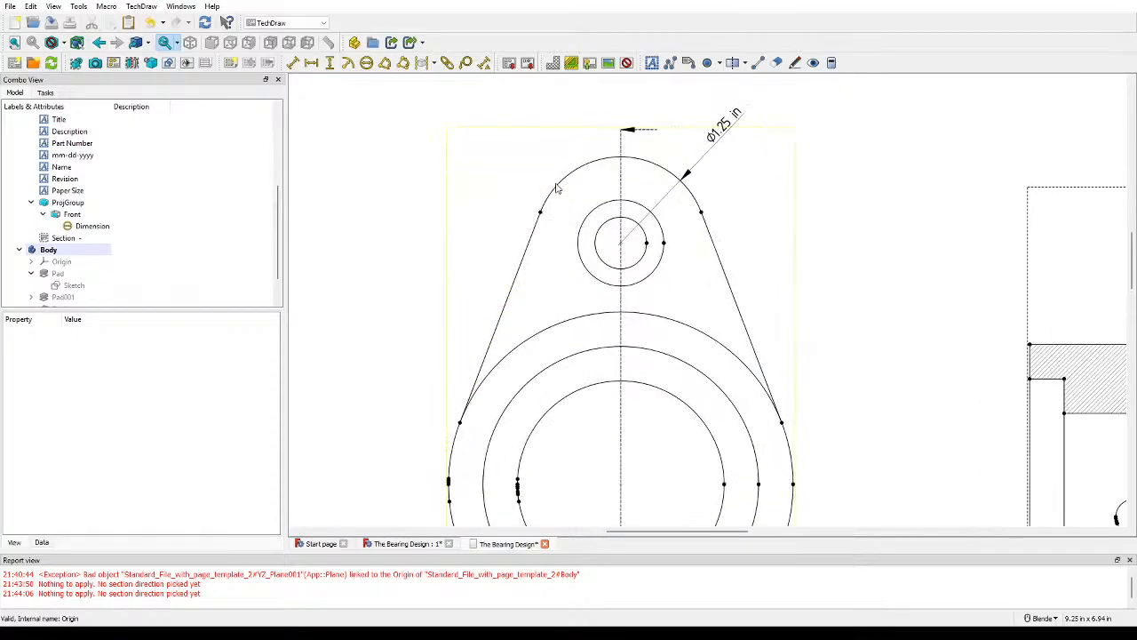
{"action": "left_click", "coordinate": [610, 206]}
{"action": "left_click", "coordinate": [366, 62]}
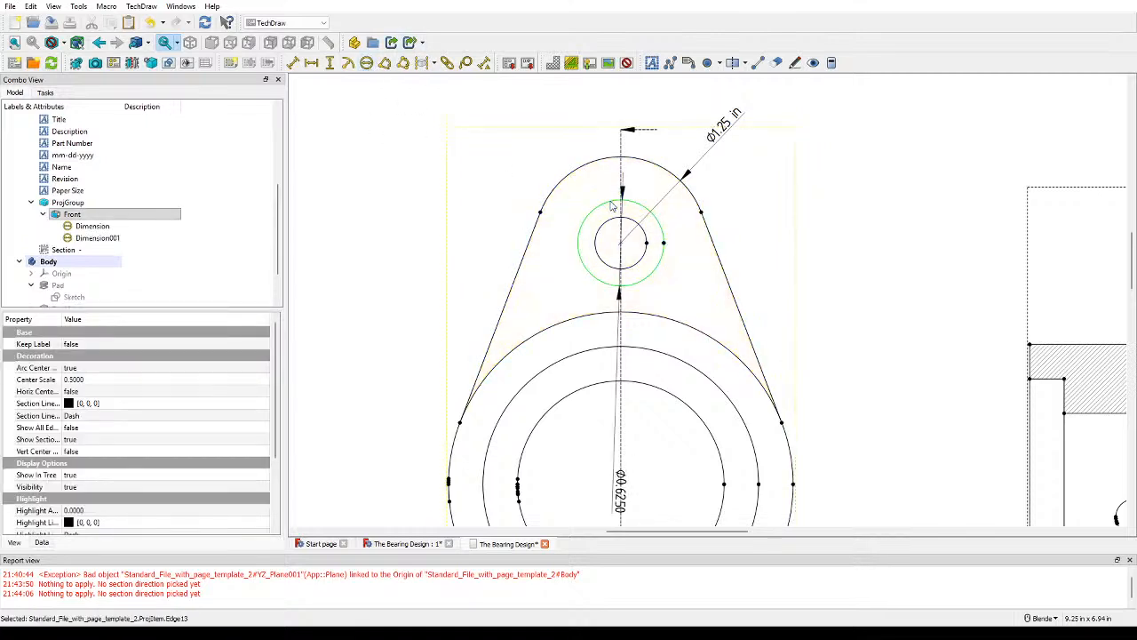
{"action": "left_click_drag", "start_coordinate": [619, 495], "coordinate": [746, 172]}
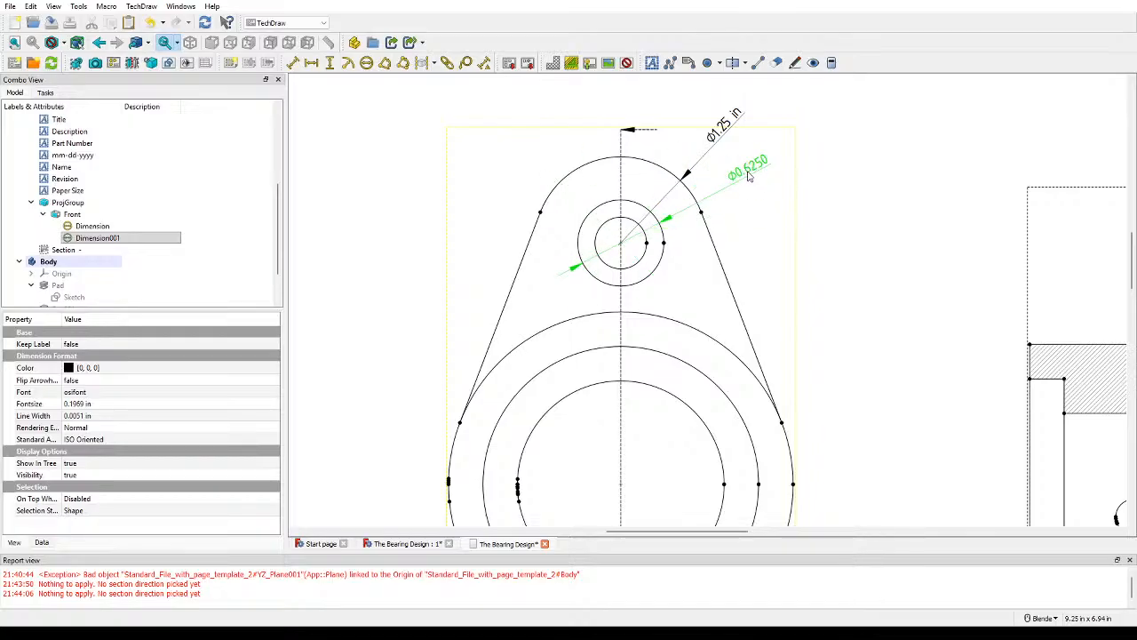
Step: Format the outer bolt-hole circle's diameter dimension to three decimal places with the suffix "in"
{"action": "double_click", "coordinate": [748, 173]}
{"action": "left_click", "coordinate": [143, 258]}
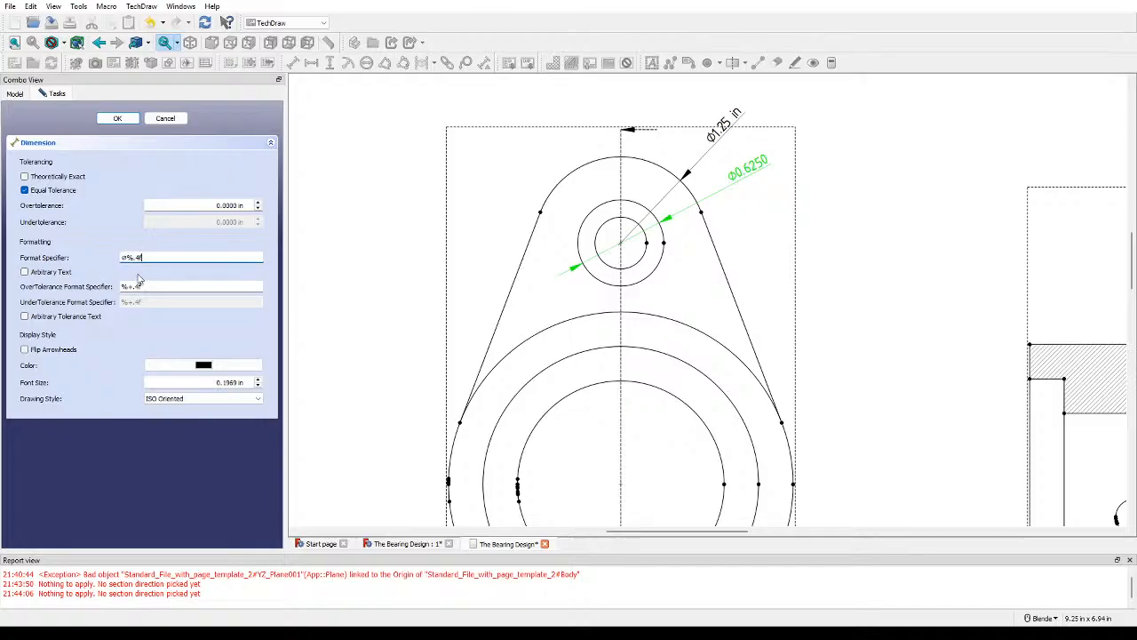
{"action": "key", "text": "BackSpace"}
{"action": "type", "text": "2f in"}
{"action": "key", "text": "Left"}
{"action": "key", "text": "Left"}
{"action": "key", "text": "BackSpace"}
{"action": "type", "text": "3"}
{"action": "key", "text": "Return"}
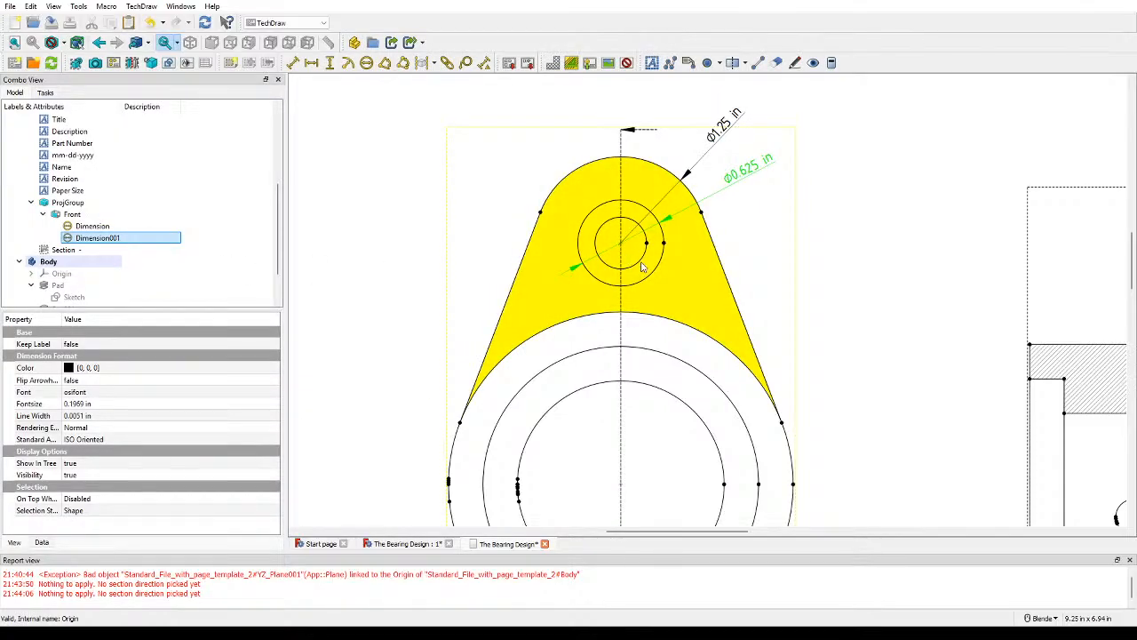
Step: Add a diameter dimension to the upper bolt hole's inner circle and place its label to the lower right of the hole
{"action": "left_click", "coordinate": [643, 256]}
{"action": "left_click", "coordinate": [366, 62]}
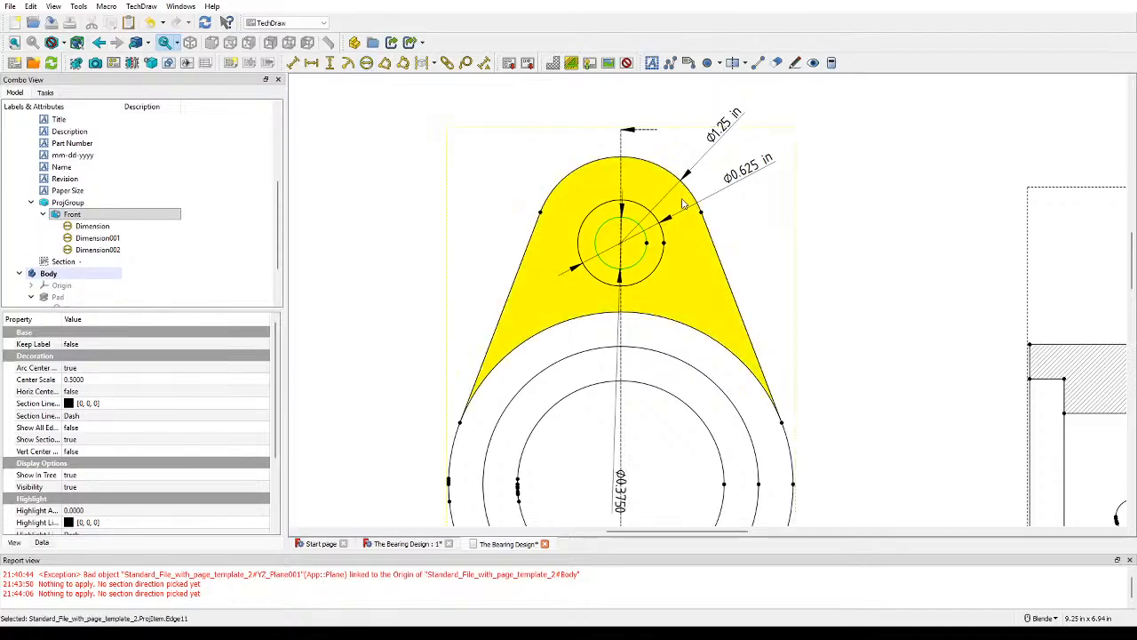
{"action": "left_click_drag", "start_coordinate": [620, 491], "coordinate": [768, 279]}
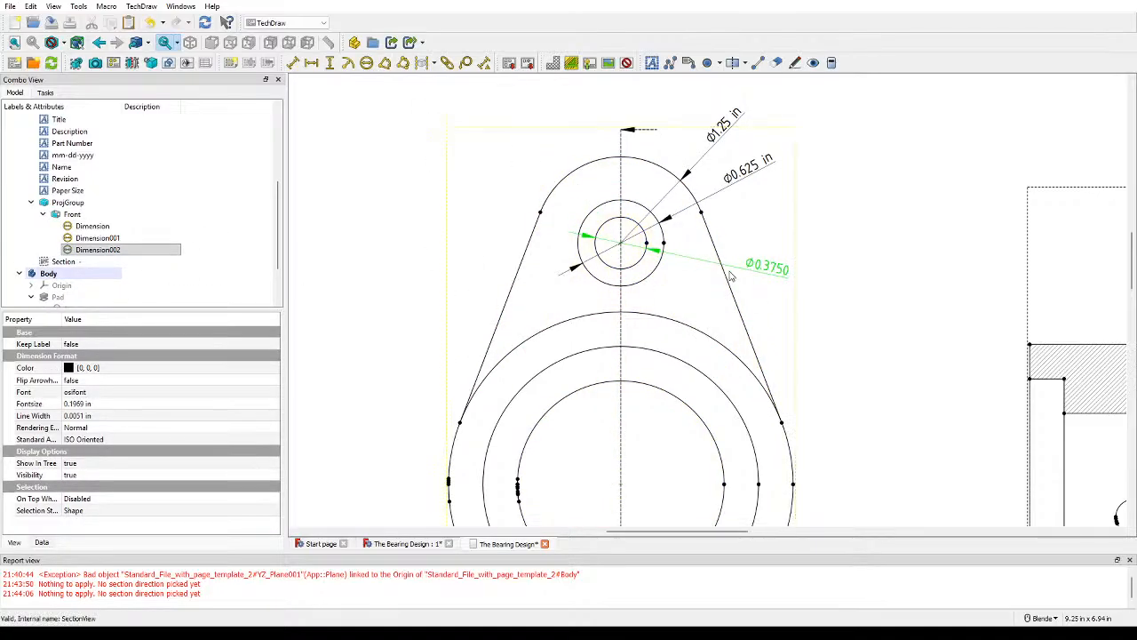
Step: Format the inner bolt-hole circle's diameter dimension to three decimal places with the suffix "in"
{"action": "double_click", "coordinate": [762, 267]}
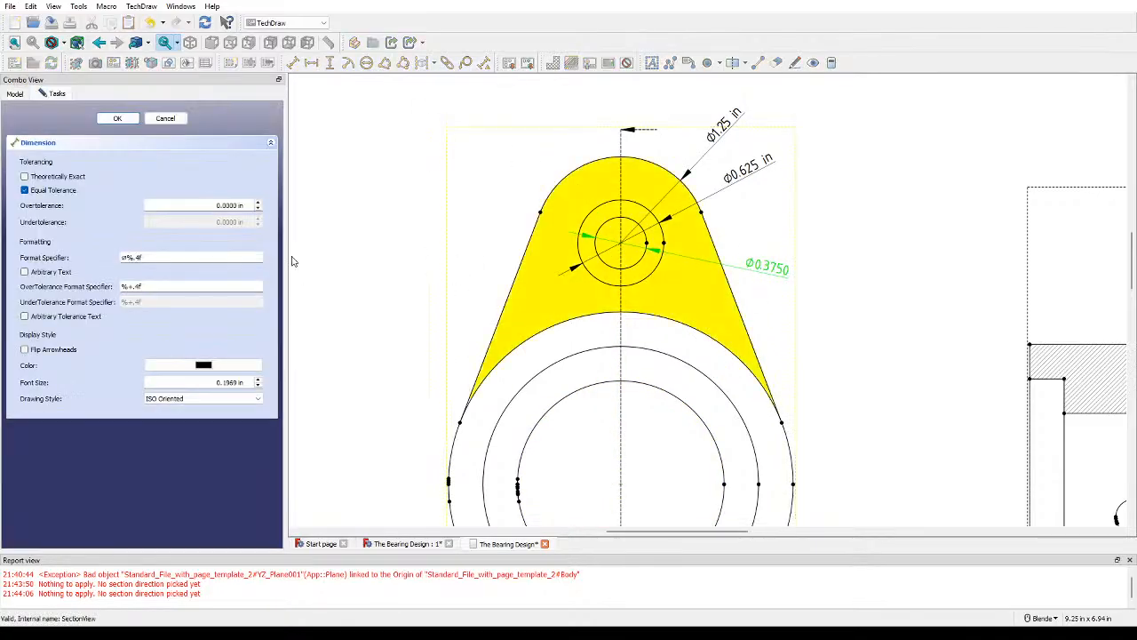
{"action": "left_click", "coordinate": [140, 257]}
{"action": "key", "text": "BackSpace"}
{"action": "key", "text": "BackSpace"}
{"action": "type", "text": "3f"}
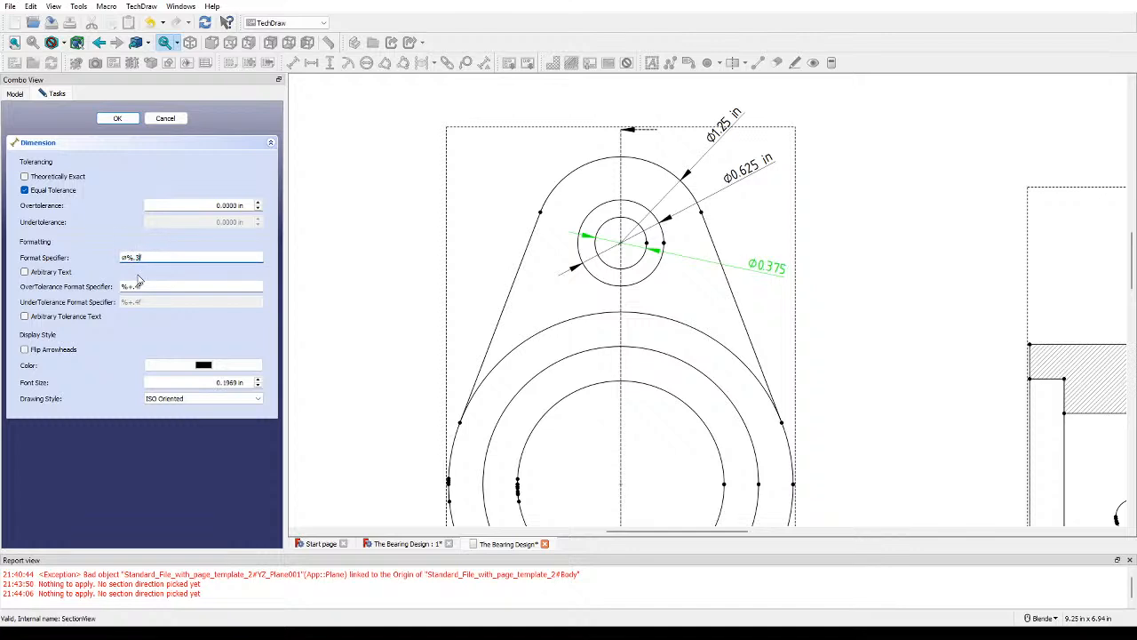
{"action": "type", "text": " in"}
{"action": "key", "text": "Return"}
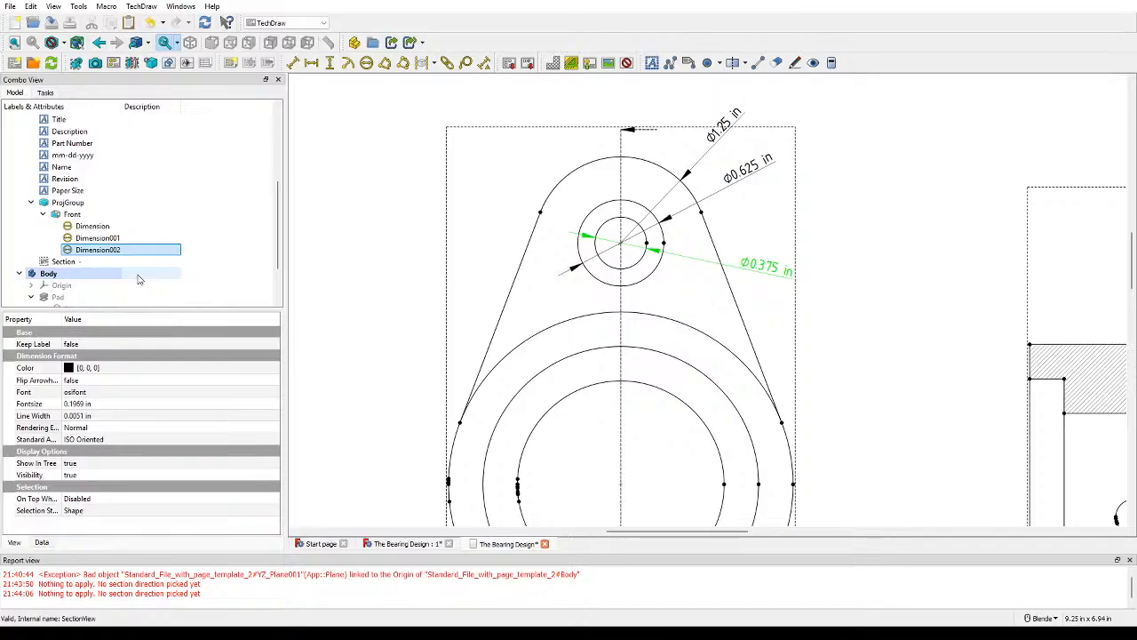
Step: Add a diameter dimension to the large outer hub circle in the front view and place its label to the upper left, outside the outline
{"action": "scroll", "coordinate": [846, 291], "scroll_direction": "down", "scroll_amount": 3}
{"action": "left_click", "coordinate": [899, 291]}
{"action": "scroll", "coordinate": [890, 290], "scroll_direction": "down", "scroll_amount": 2}
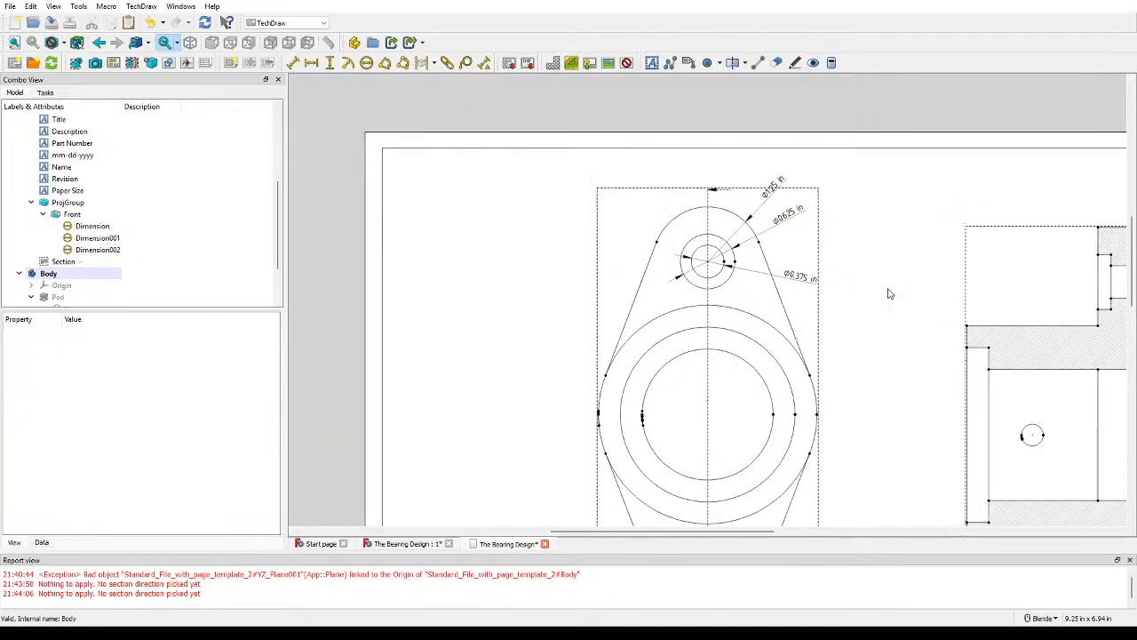
{"action": "scroll", "coordinate": [890, 293], "scroll_direction": "down", "scroll_amount": 3}
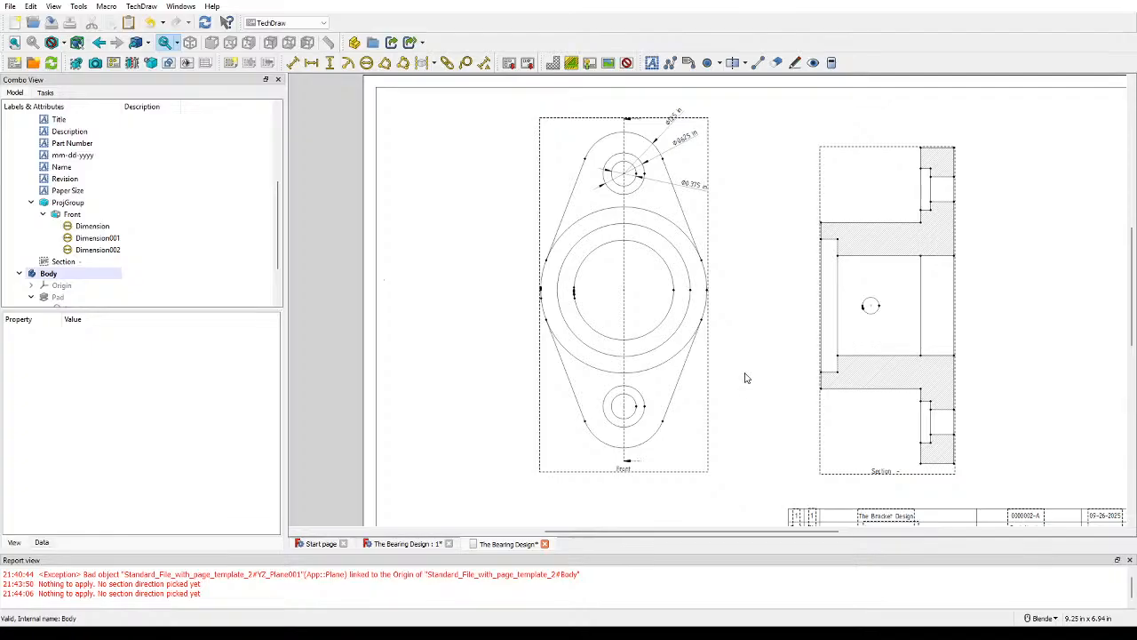
{"action": "scroll", "coordinate": [542, 222], "scroll_direction": "up", "scroll_amount": 3}
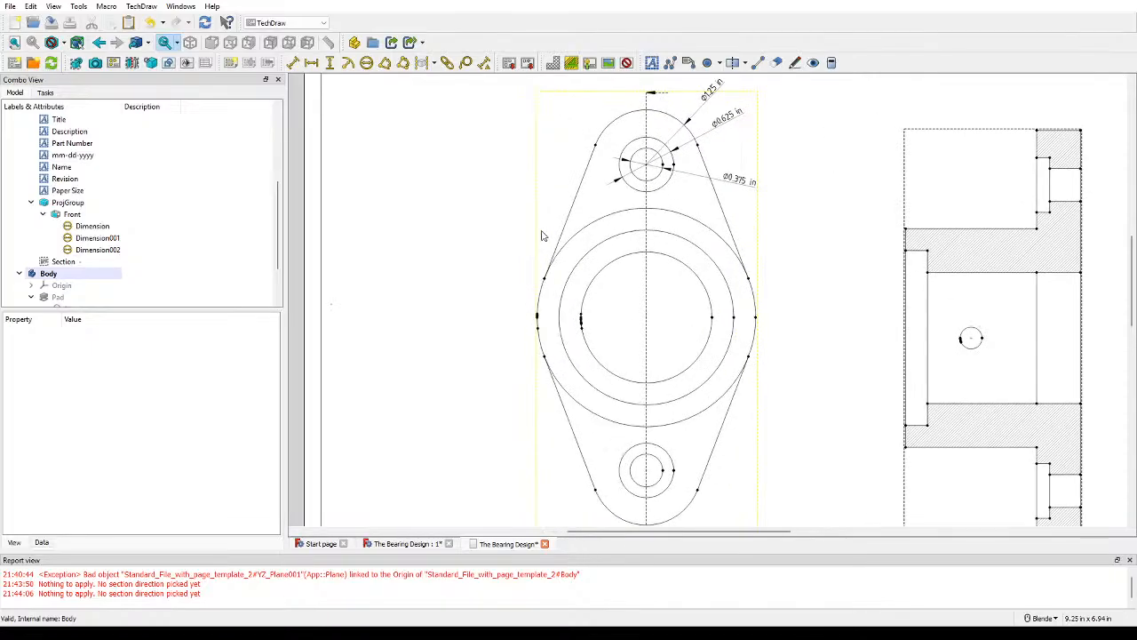
{"action": "left_click", "coordinate": [606, 234]}
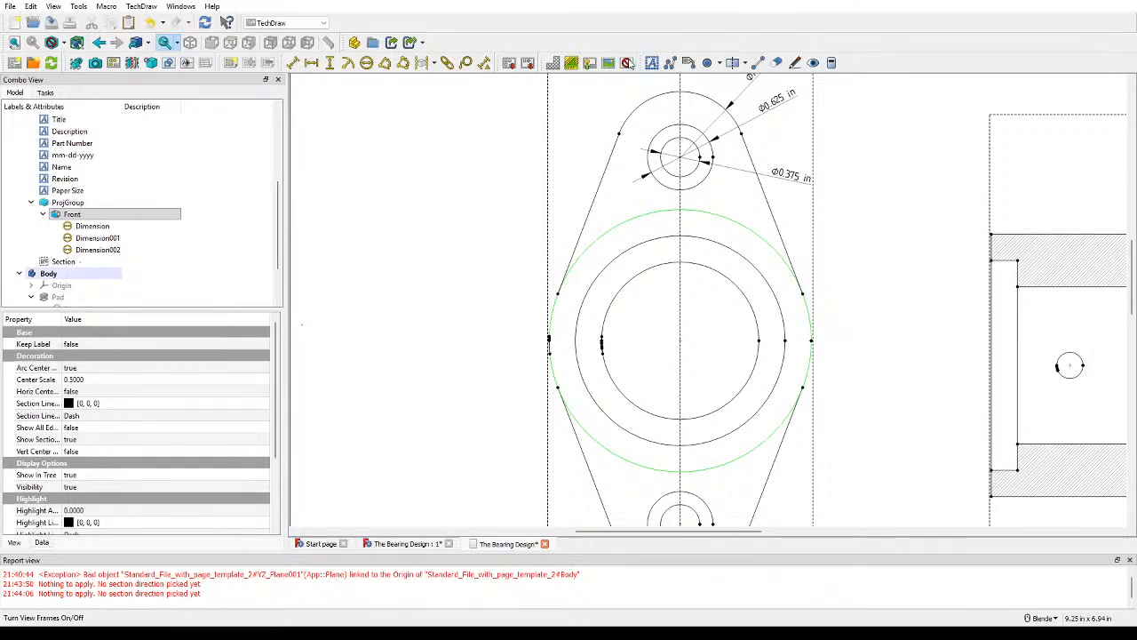
{"action": "left_click", "coordinate": [366, 62]}
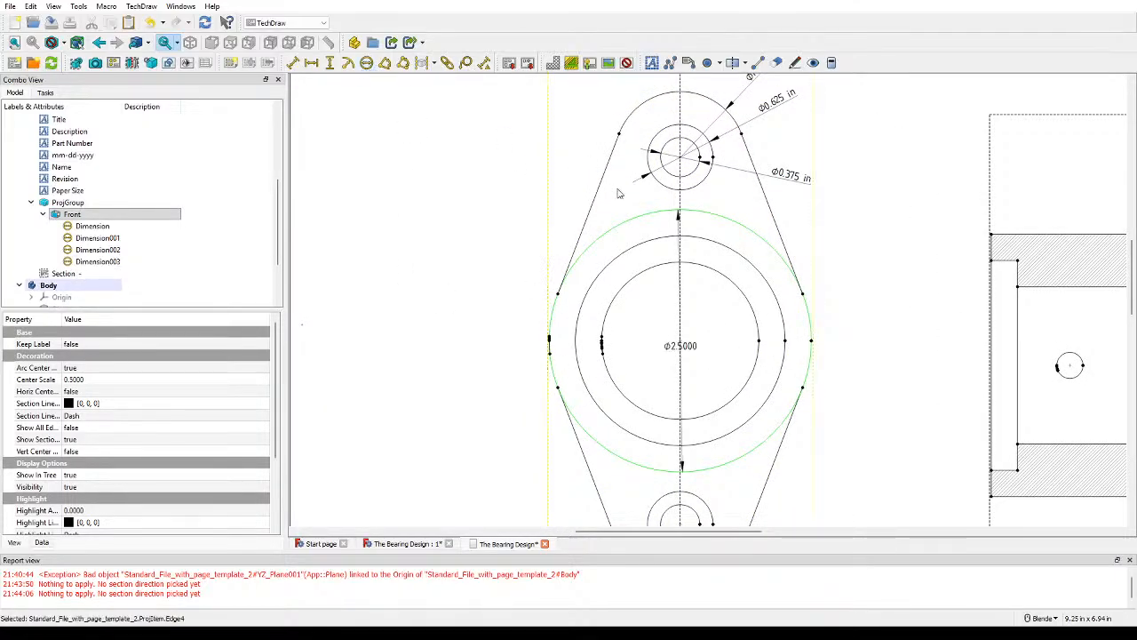
{"action": "left_click_drag", "start_coordinate": [677, 349], "coordinate": [536, 207]}
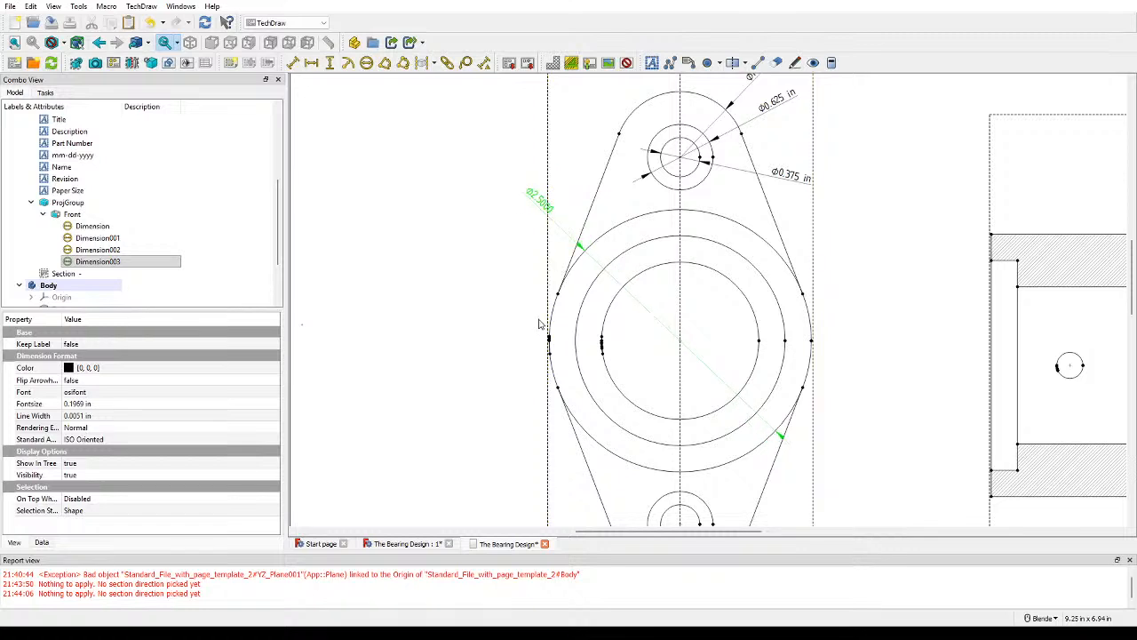
Step: Format the outer hub circle's diameter dimension to two decimal places
{"action": "double_click", "coordinate": [539, 203]}
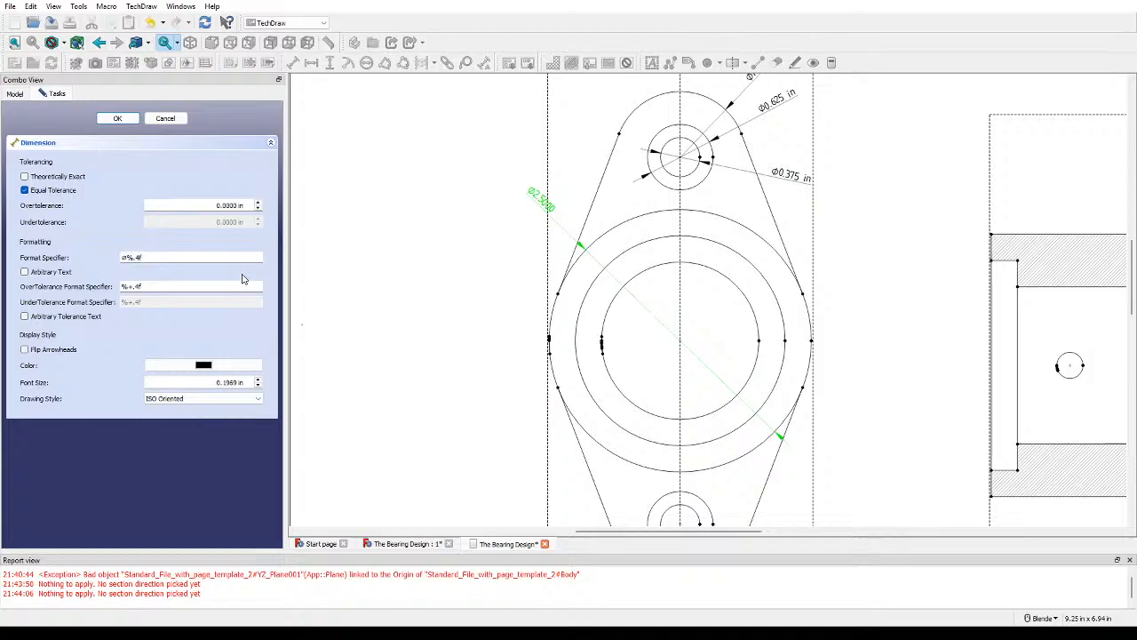
{"action": "left_click", "coordinate": [141, 256]}
{"action": "key", "text": "BackSpace"}
{"action": "type", "text": "2"}
{"action": "key", "text": "Return"}
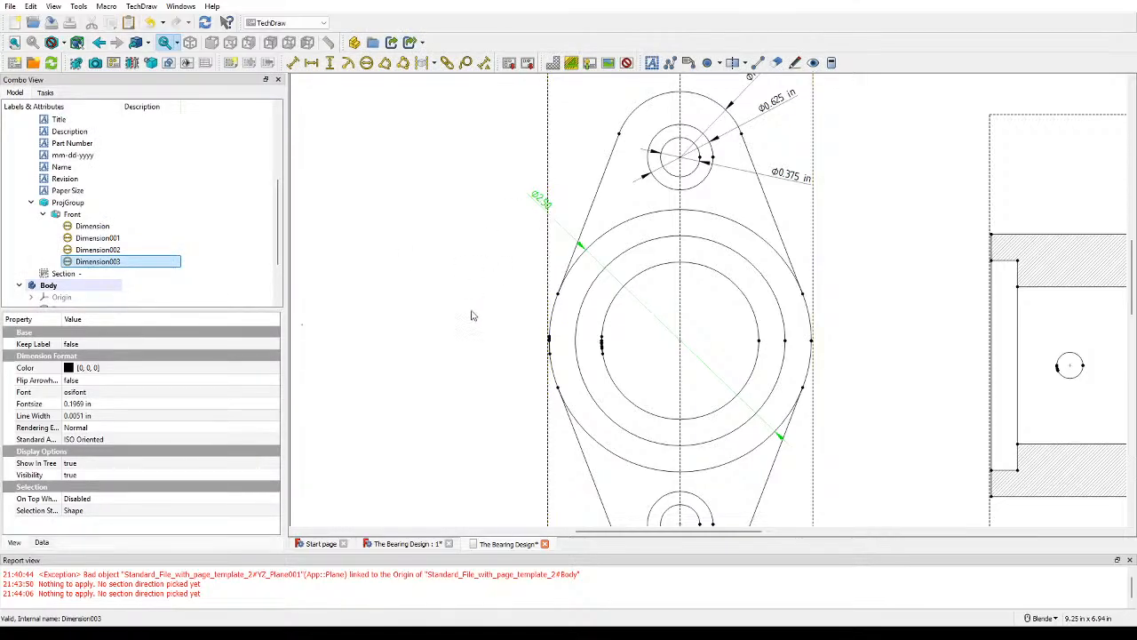
Step: Add a diameter dimension to the middle hub circle and place its label just below the outer hub circle's dimension
{"action": "left_click", "coordinate": [584, 309]}
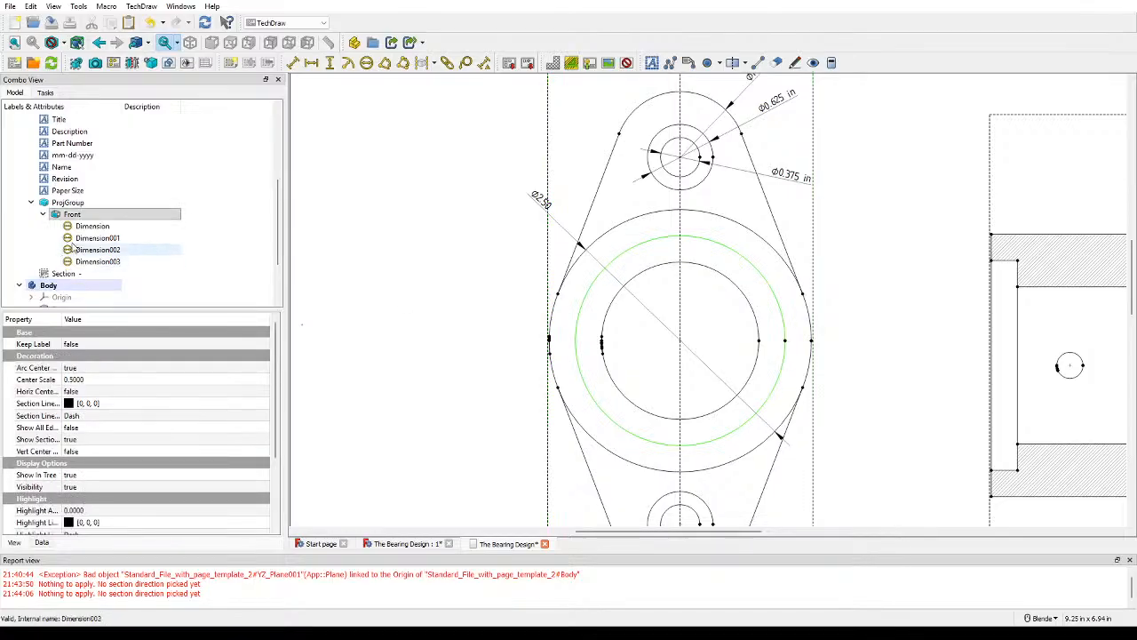
{"action": "left_click", "coordinate": [366, 65]}
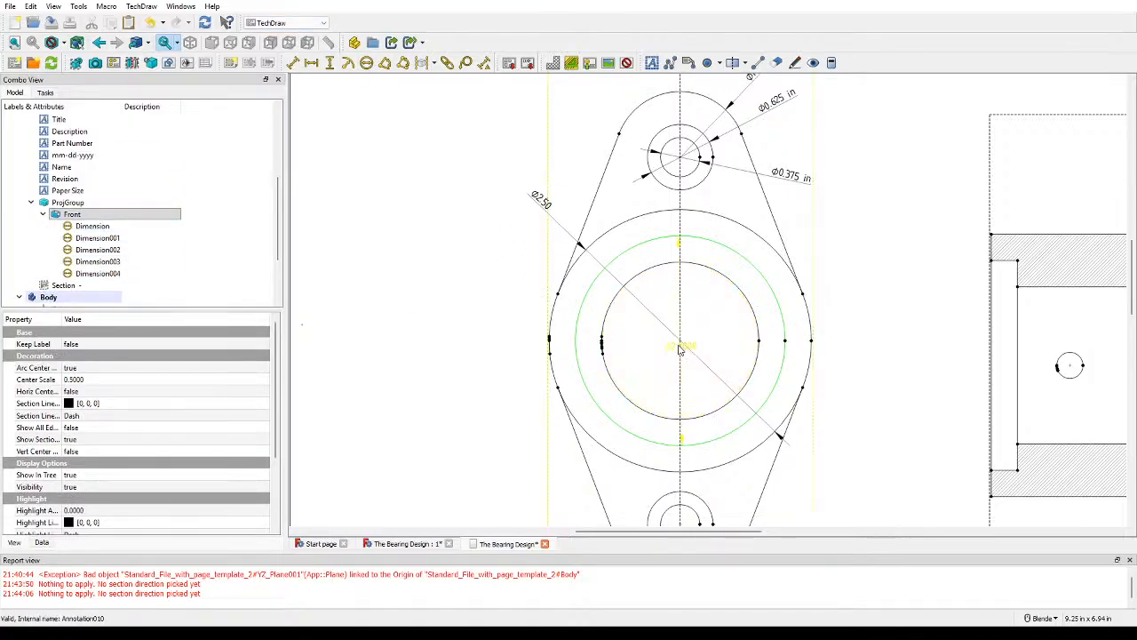
{"action": "left_click_drag", "start_coordinate": [680, 346], "coordinate": [531, 239]}
Step: Format the middle hub circle's diameter dimension to two decimal places with the suffix "in"
{"action": "double_click", "coordinate": [530, 241]}
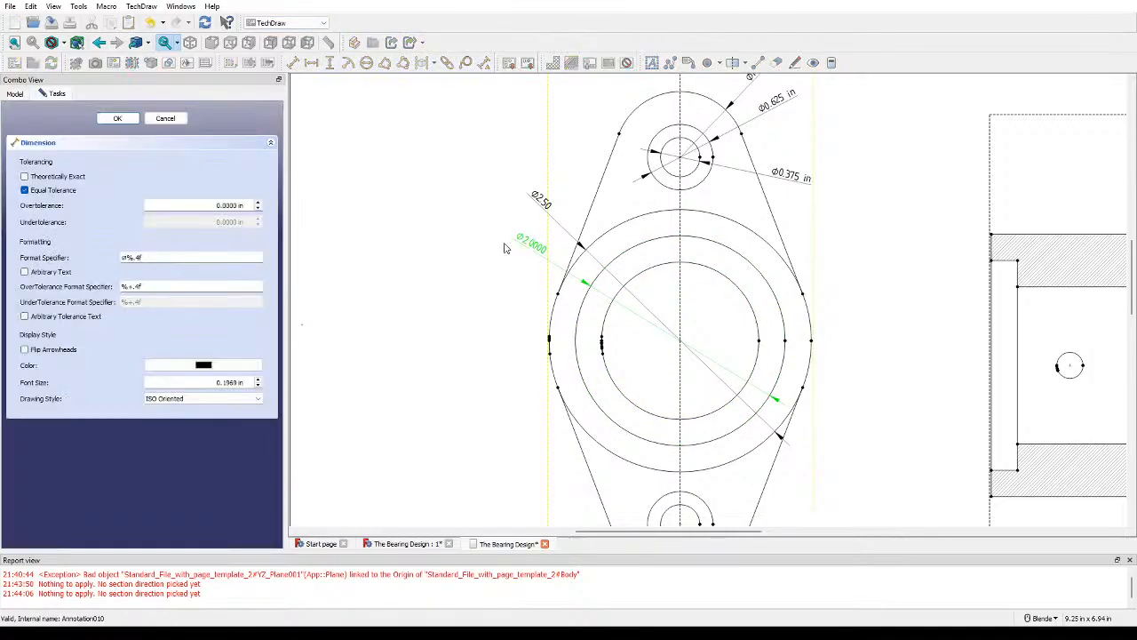
{"action": "left_click", "coordinate": [138, 257]}
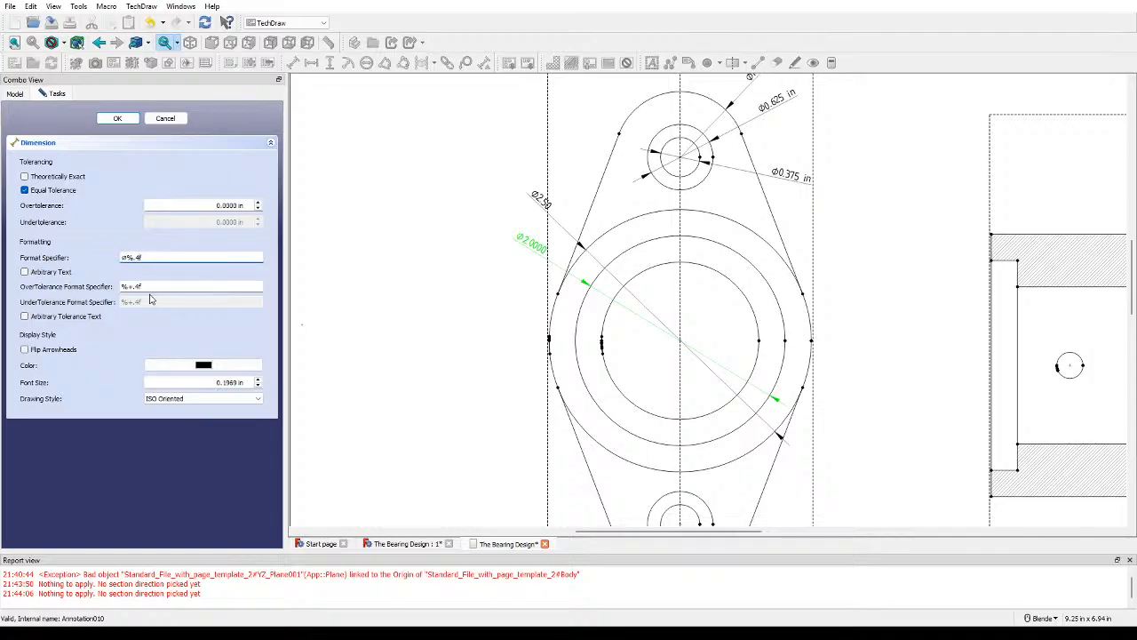
{"action": "key", "text": "BackSpace"}
{"action": "type", "text": "2"}
{"action": "key", "text": "Right"}
{"action": "type", "text": "in"}
{"action": "key", "text": "Return"}
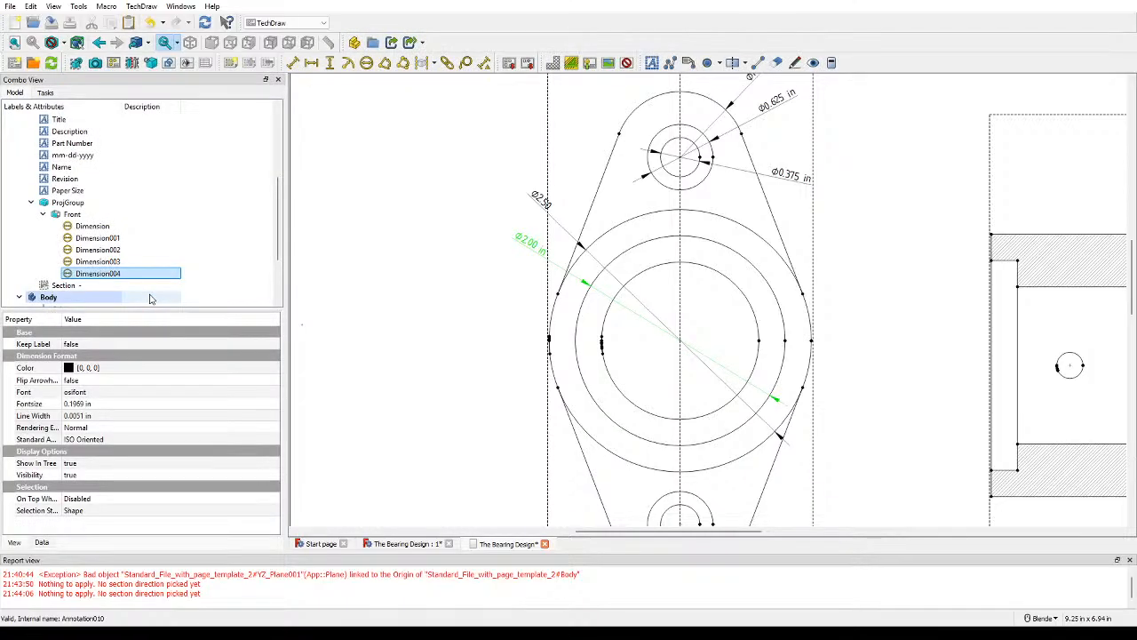
Step: Append the suffix "in" to the outer hub circle's diameter dimension format
{"action": "double_click", "coordinate": [539, 199]}
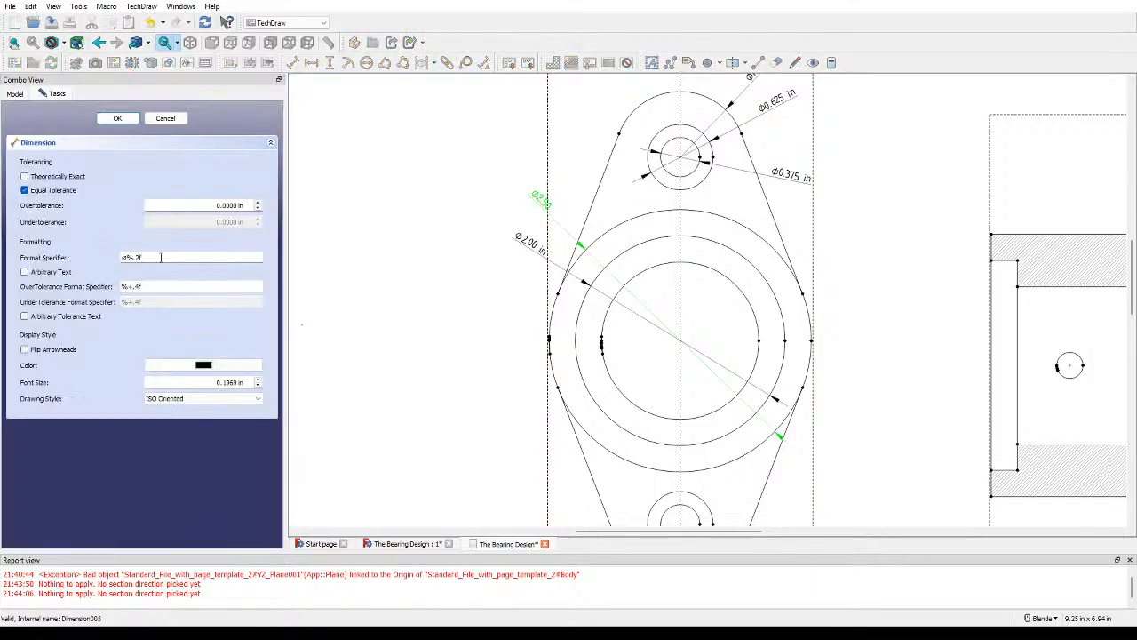
{"action": "type", "text": "in"}
{"action": "key", "text": "Return"}
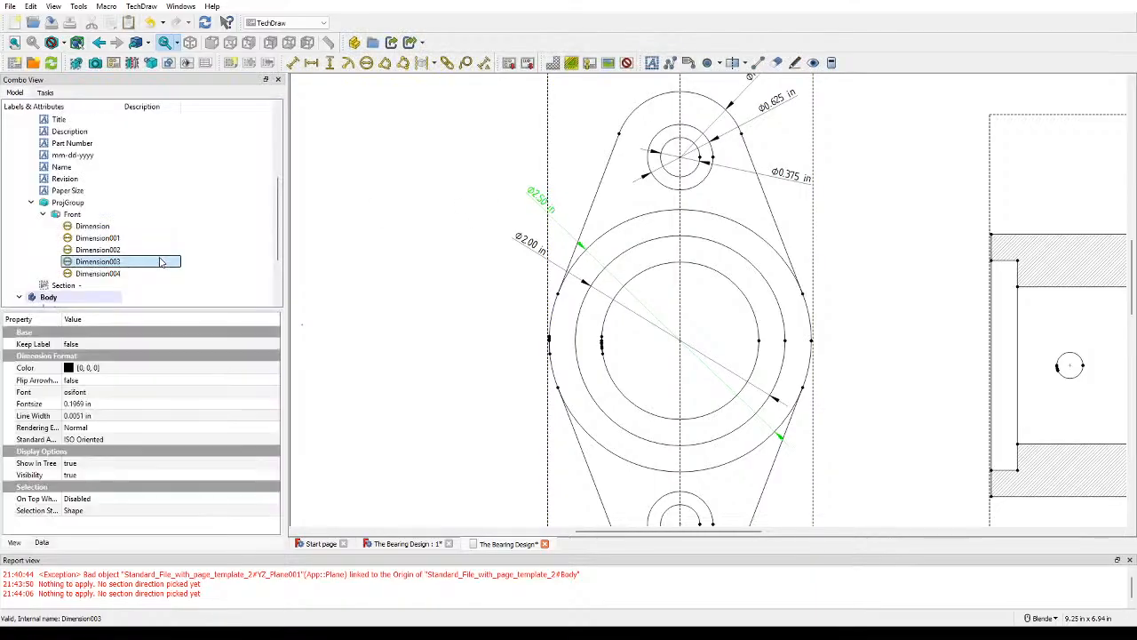
Step: Try to remove the decimals from the middle hub circle's diameter dimension with the format specifier "⌀%0f in"
{"action": "double_click", "coordinate": [531, 240]}
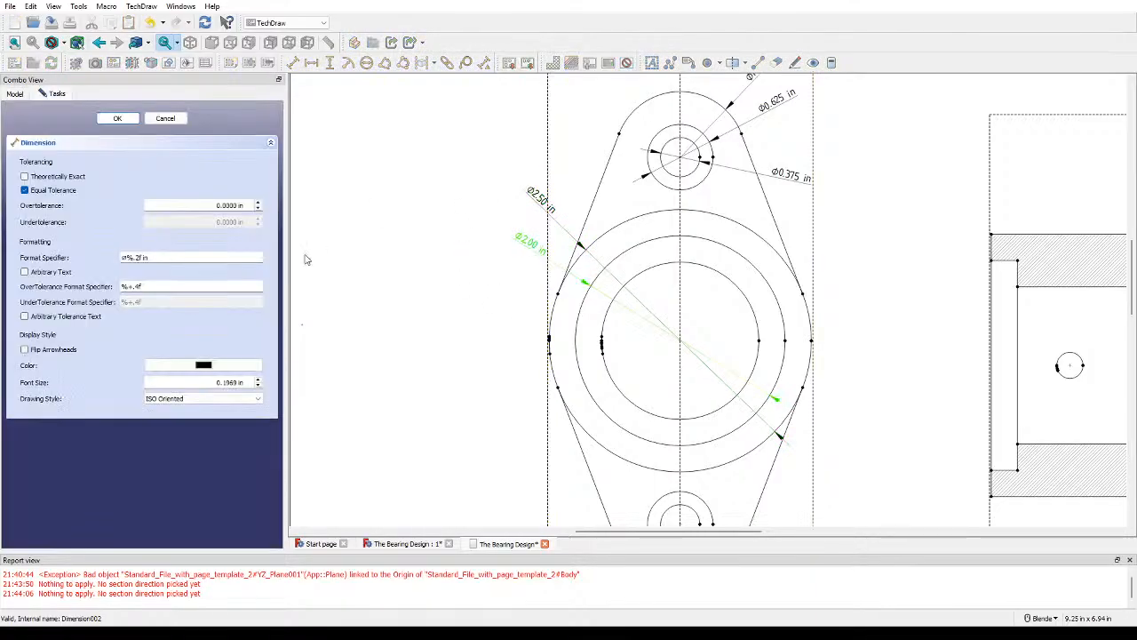
{"action": "left_click", "coordinate": [138, 257]}
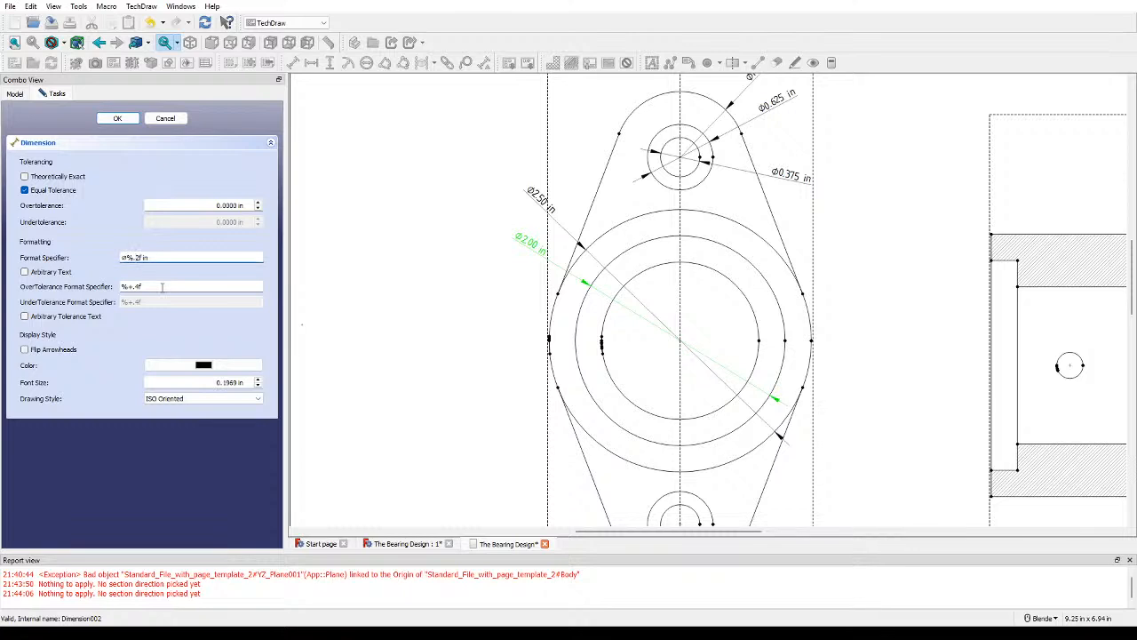
{"action": "key", "text": "BackSpace"}
{"action": "key", "text": "BackSpace"}
{"action": "key", "text": "Return"}
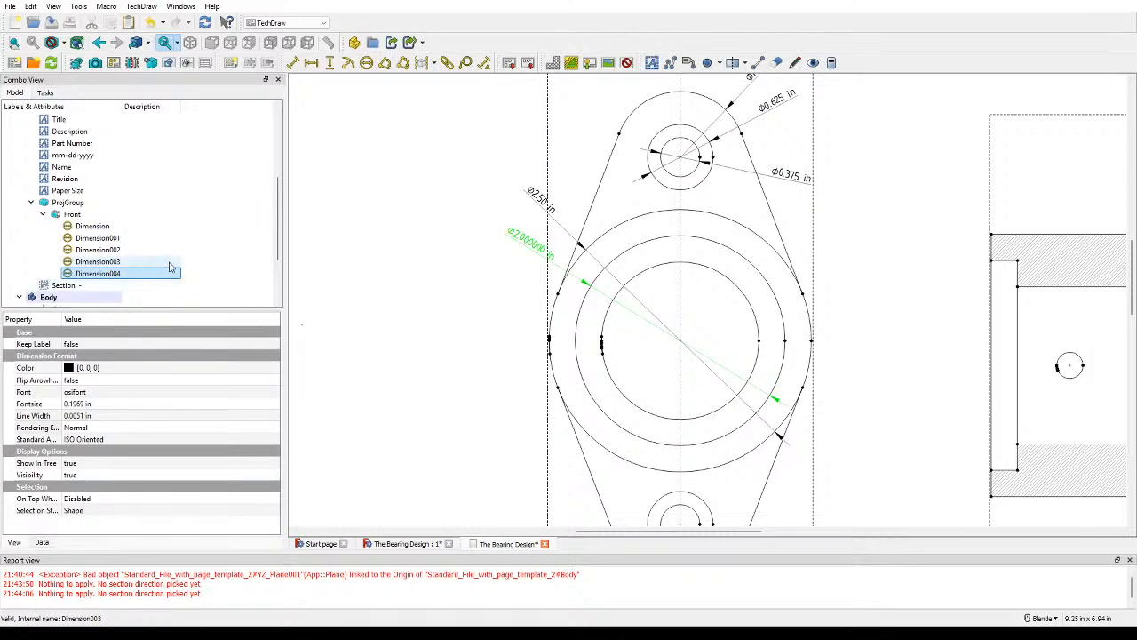
{"action": "double_click", "coordinate": [98, 273]}
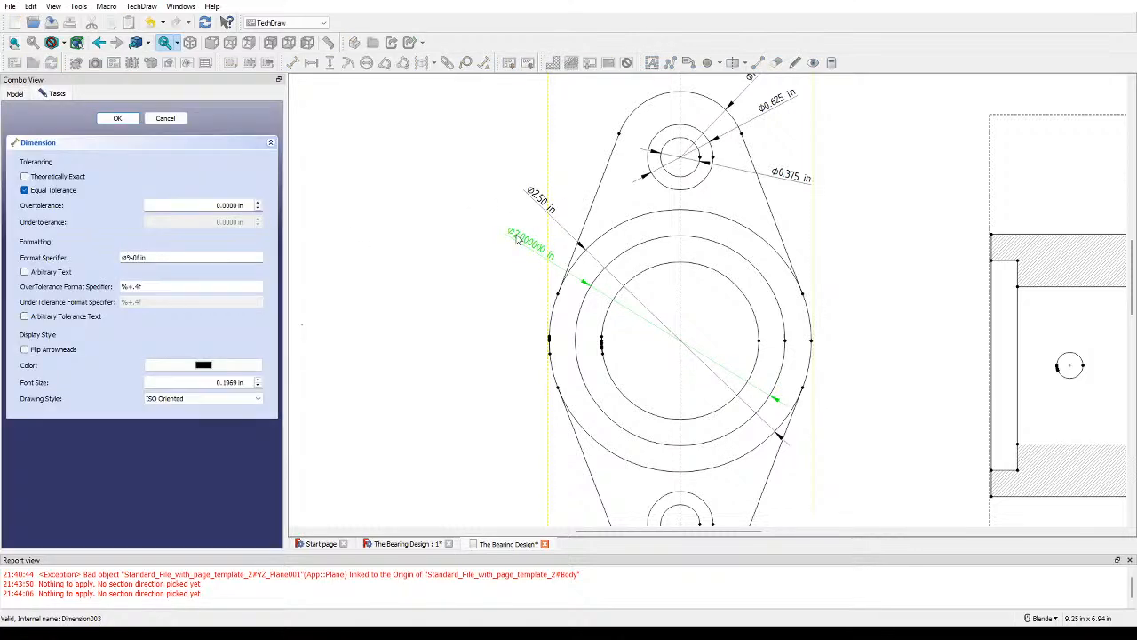
{"action": "left_click", "coordinate": [141, 256]}
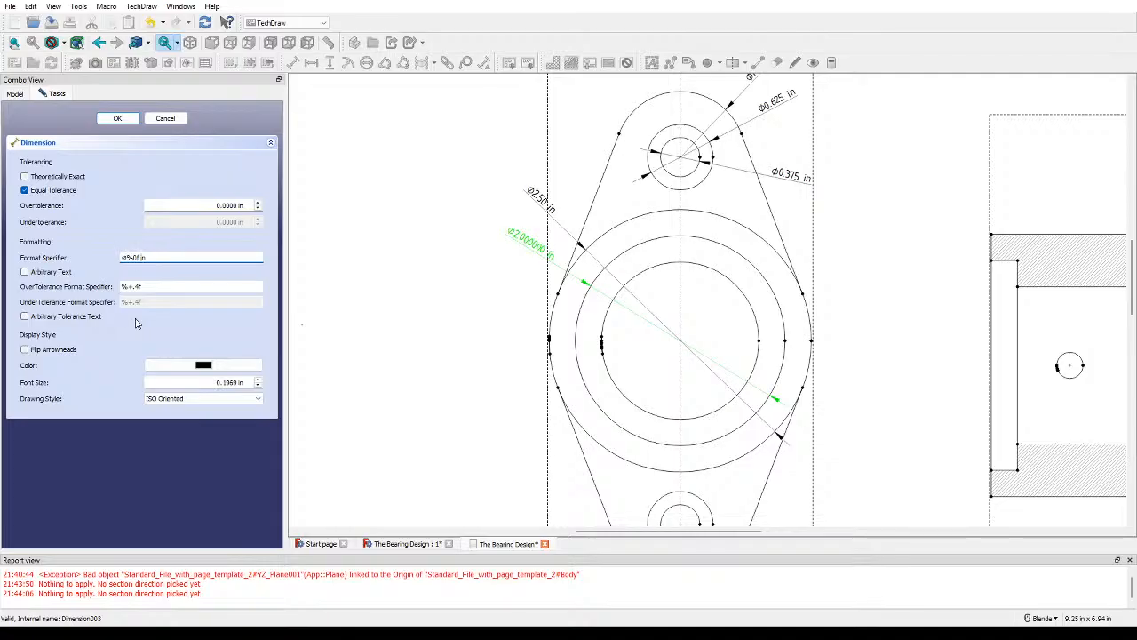
{"action": "left_click", "coordinate": [117, 119]}
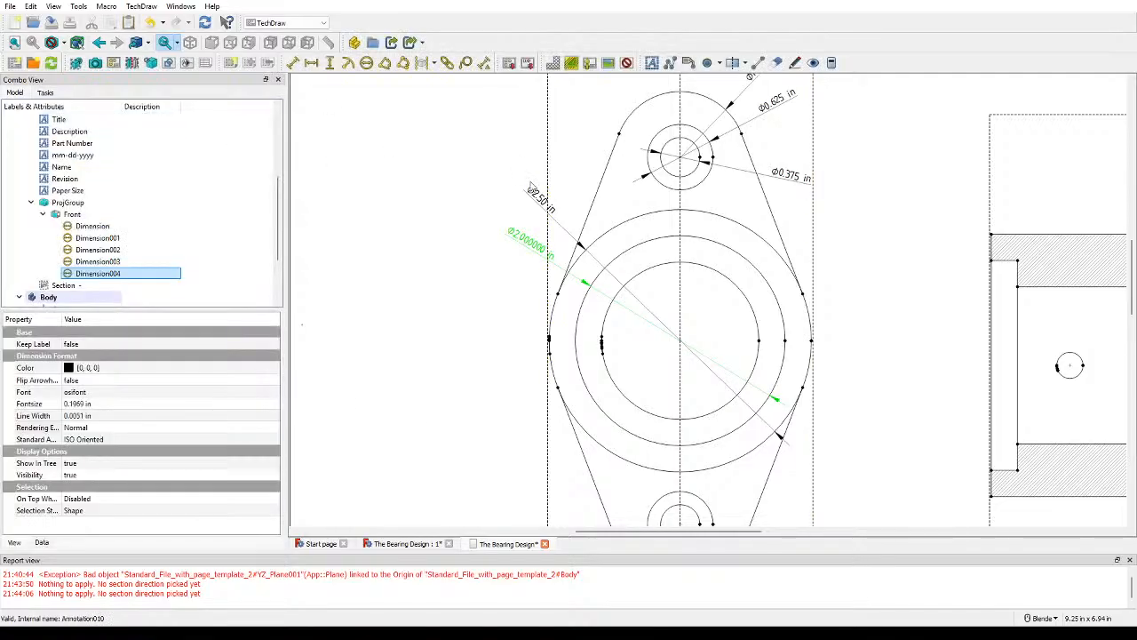
Step: Format the outer hub circle's diameter dimension to one decimal place, keeping the suffix "in"
{"action": "double_click", "coordinate": [539, 197]}
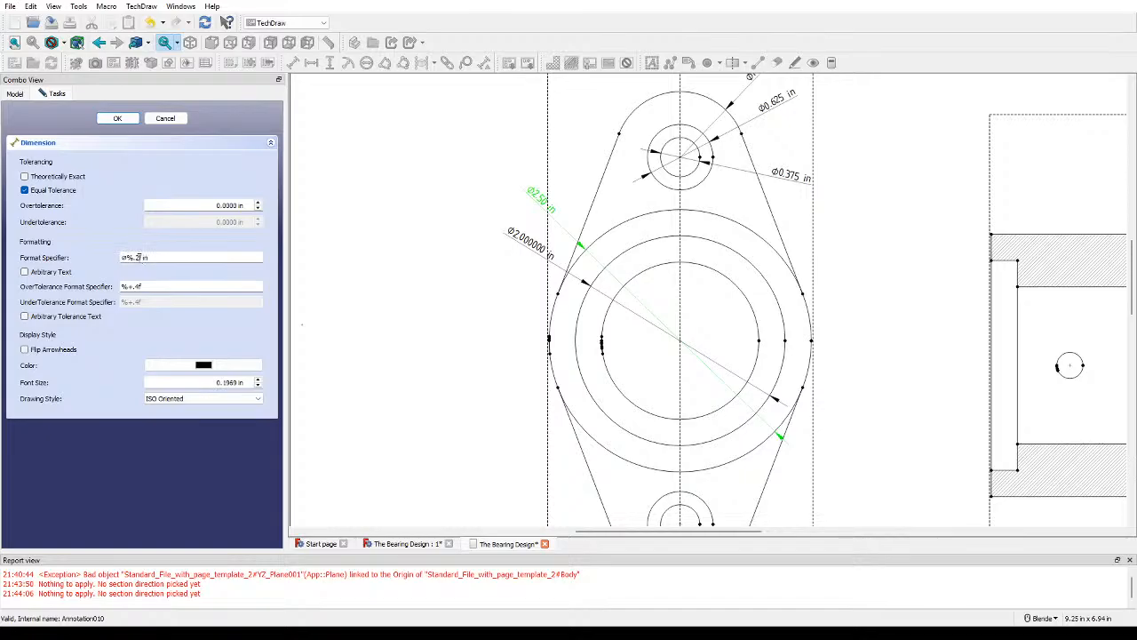
{"action": "key", "text": "BackSpace"}
{"action": "type", "text": "1"}
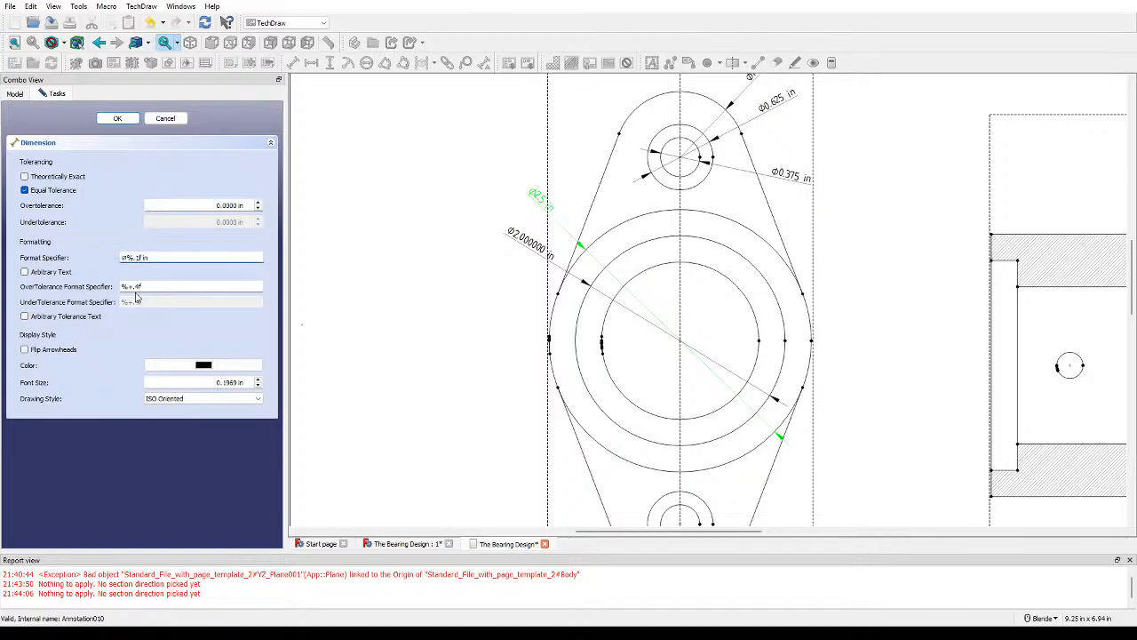
{"action": "left_click", "coordinate": [116, 119]}
Step: Try the format specifiers "⌀%. 0f in" and "⌀%. 1f in" on the middle hub circle's diameter dimension
{"action": "double_click", "coordinate": [525, 240]}
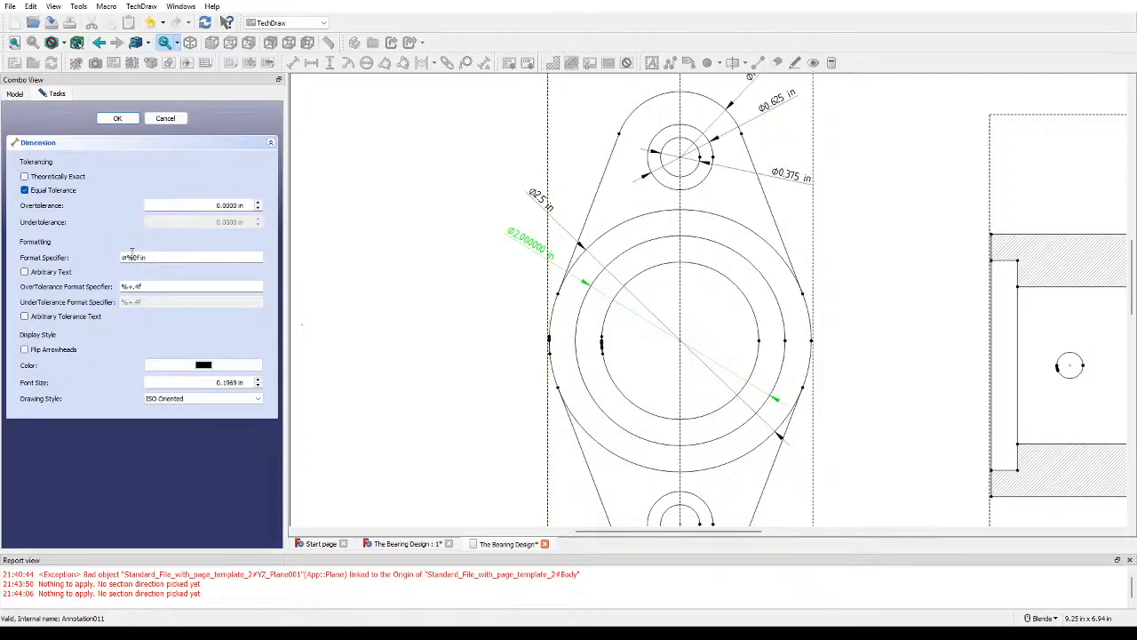
{"action": "type", "text": ". 0"}
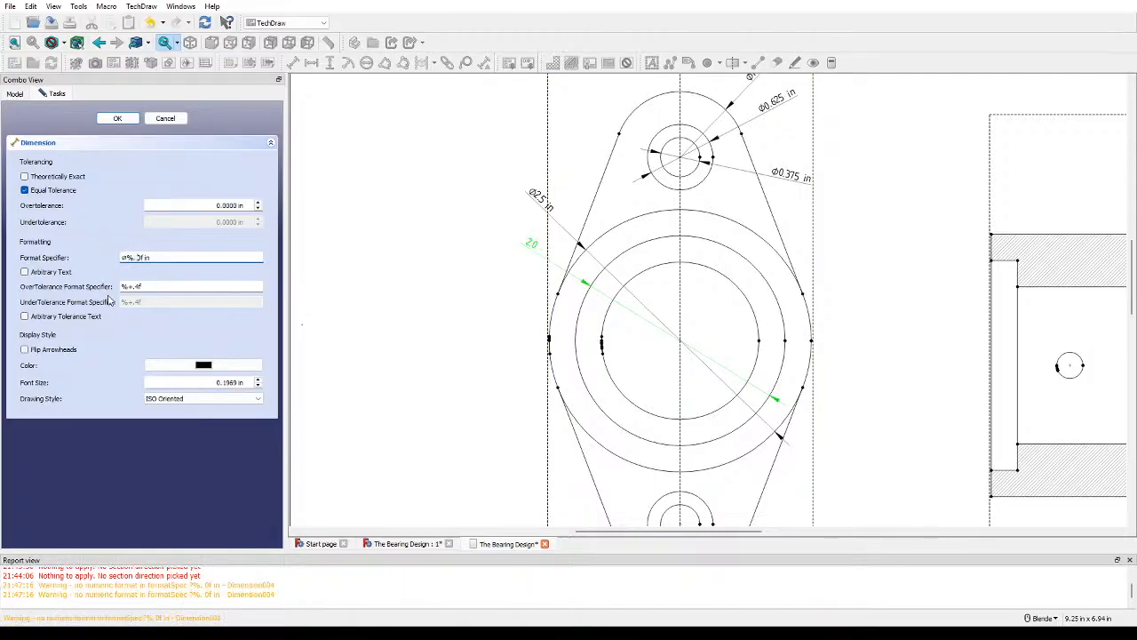
{"action": "key", "text": "Return"}
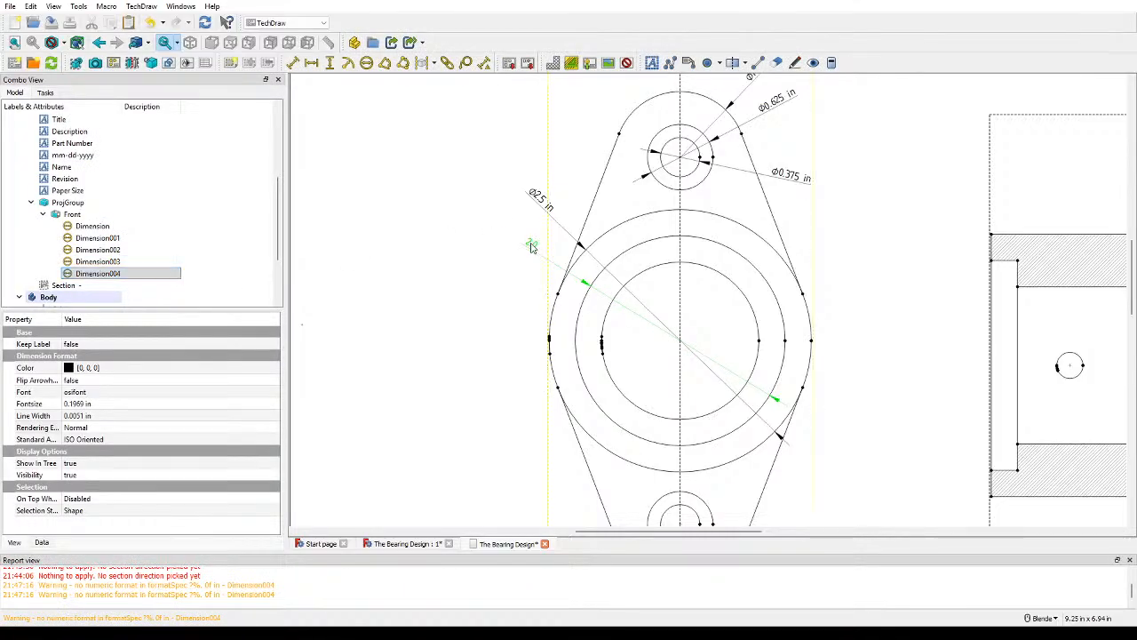
{"action": "double_click", "coordinate": [531, 242]}
{"action": "left_click", "coordinate": [139, 257]}
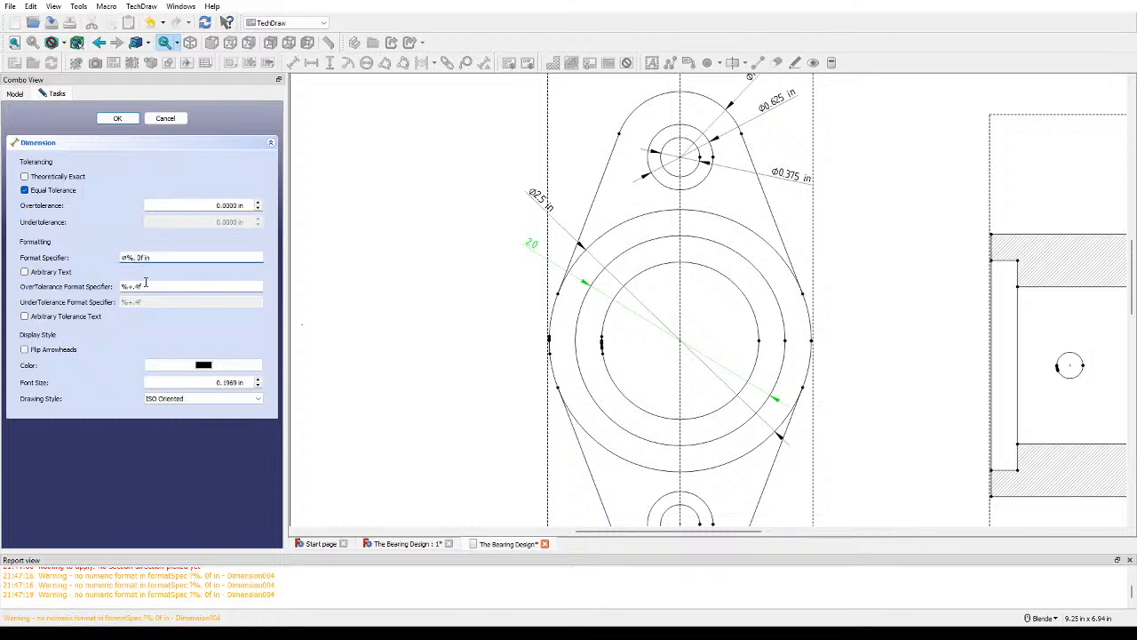
{"action": "key", "text": "BackSpace"}
{"action": "type", "text": "1"}
{"action": "key", "text": "Return"}
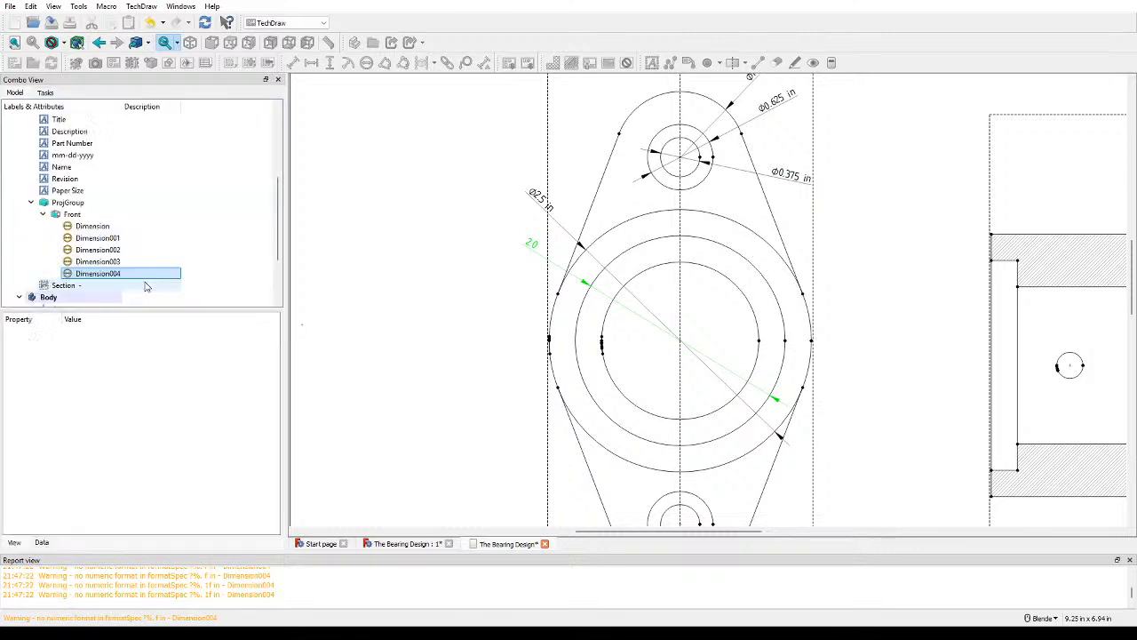
Step: Copy the outer hub circle's dimension format to the middle hub circle's dimension and set it to zero decimals, "⌀%.0f in"
{"action": "double_click", "coordinate": [551, 200]}
{"action": "left_click_drag", "start_coordinate": [147, 256], "coordinate": [124, 256]}
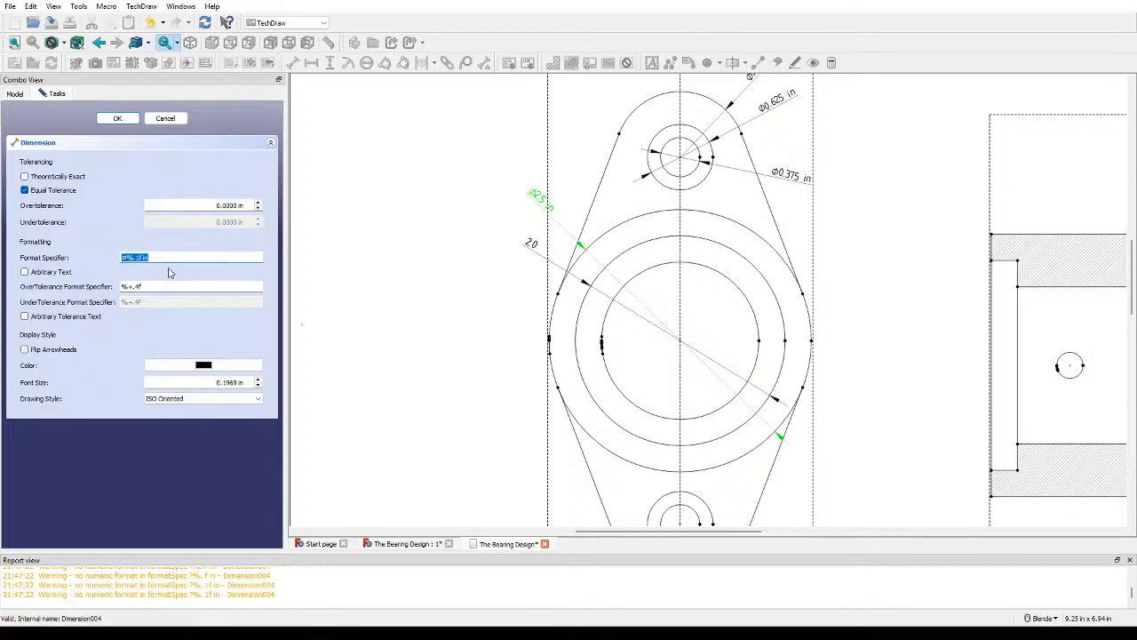
{"action": "left_click", "coordinate": [532, 247]}
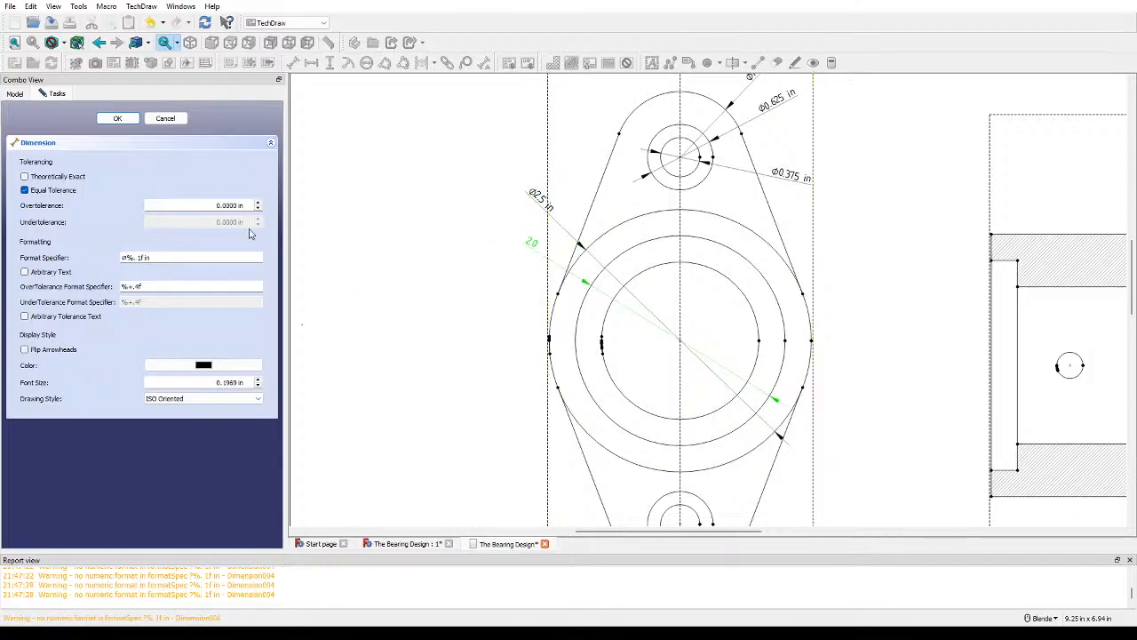
{"action": "left_click_drag", "start_coordinate": [194, 258], "coordinate": [27, 237]}
{"action": "type", "text": "⌀%.1f in"}
{"action": "key", "text": "BackSpace"}
{"action": "type", "text": "0"}
{"action": "key", "text": "Return"}
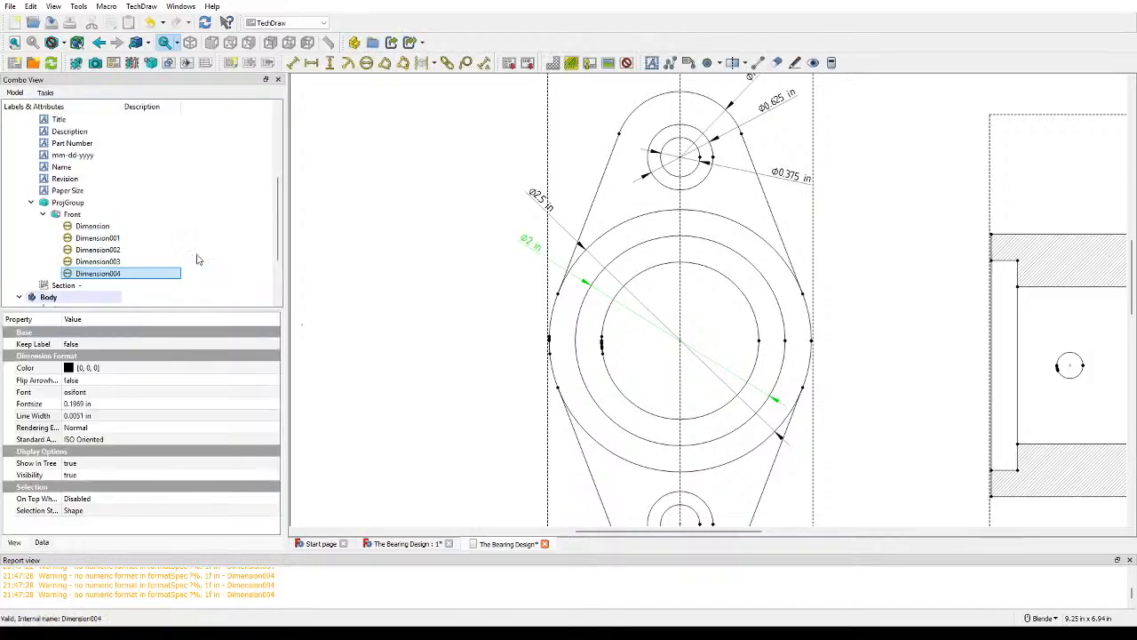
Step: Add a diameter dimension to the innermost hub circle and place its label to the lower left, outside the outline
{"action": "left_click", "coordinate": [439, 242]}
{"action": "middle_click_drag", "start_coordinate": [424, 309], "coordinate": [441, 254]}
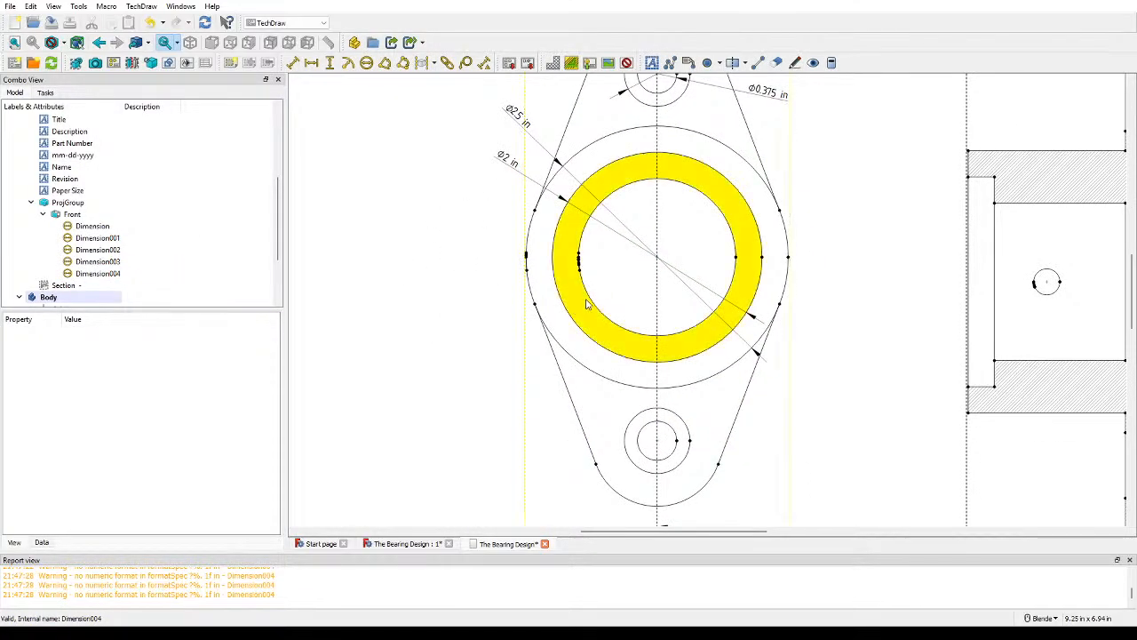
{"action": "left_click", "coordinate": [590, 300]}
{"action": "left_click", "coordinate": [447, 247]}
{"action": "left_click", "coordinate": [580, 257]}
{"action": "left_click", "coordinate": [371, 63]}
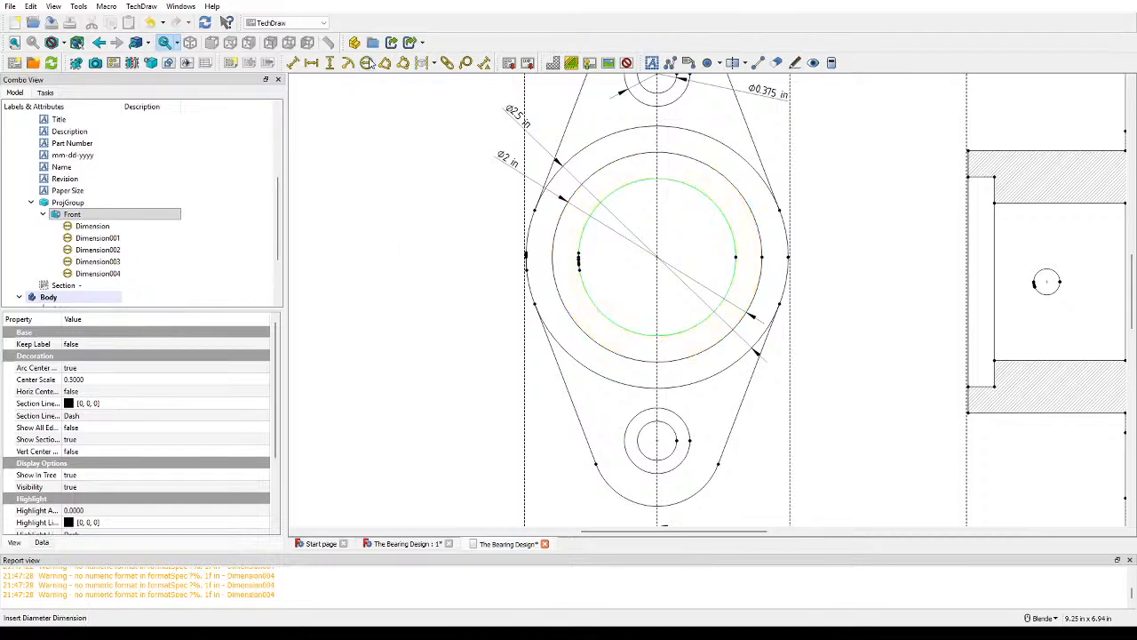
{"action": "left_click_drag", "start_coordinate": [657, 262], "coordinate": [486, 317]}
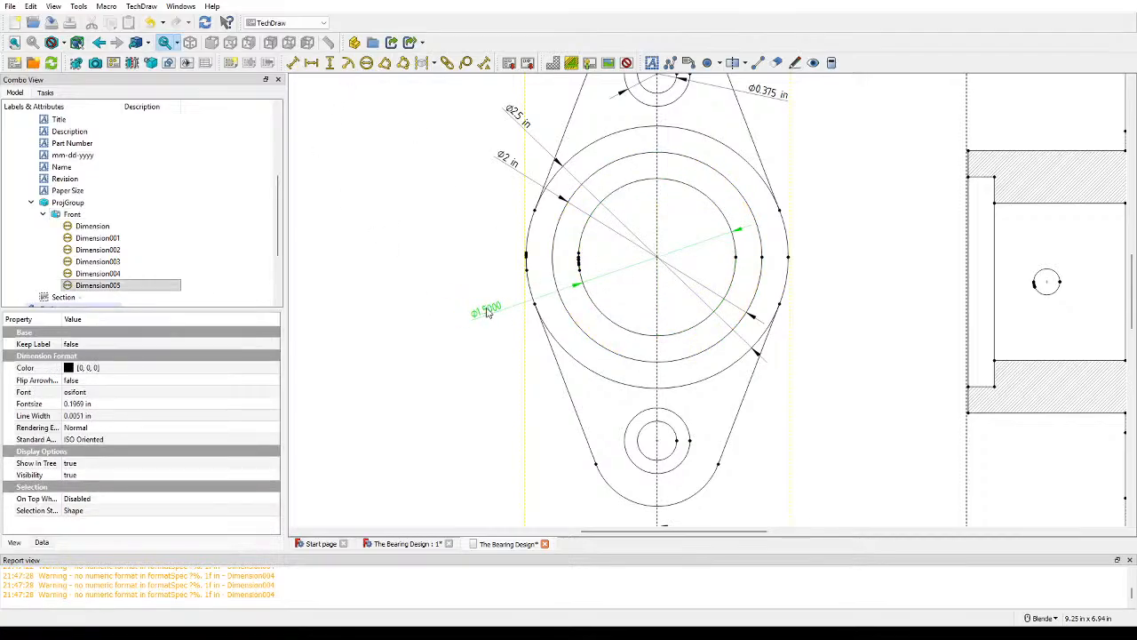
Step: Flip the arrowheads of the innermost hub circle's diameter dimension and set its format specifier to "⌀%.1f in"
{"action": "double_click", "coordinate": [486, 313]}
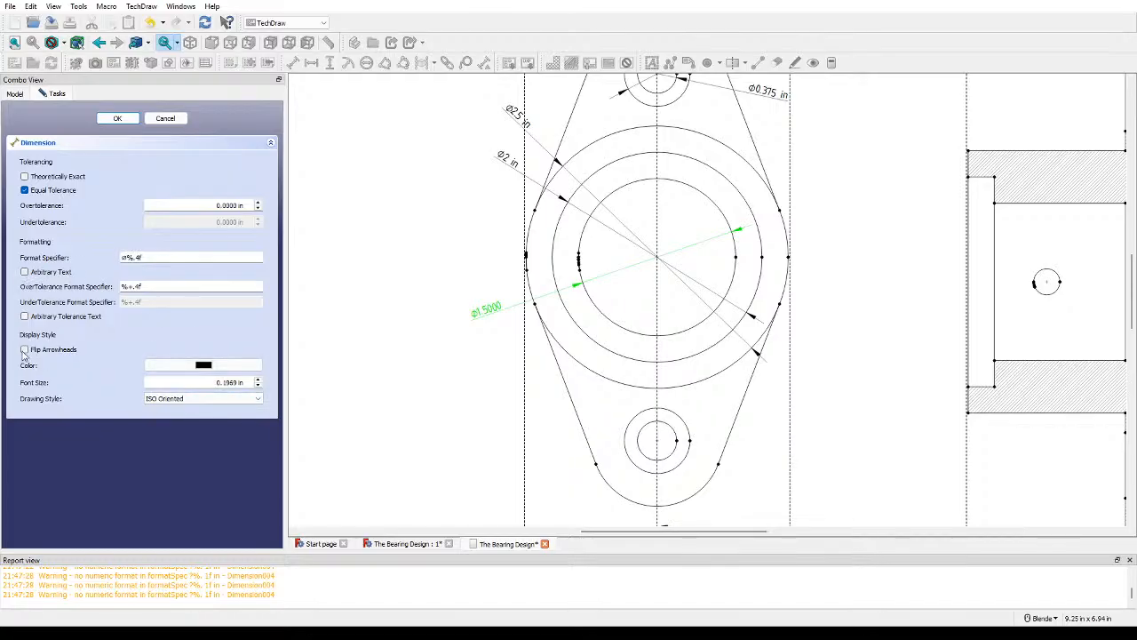
{"action": "left_click", "coordinate": [24, 350]}
{"action": "key", "text": "BackSpace"}
{"action": "type", "text": "4"}
{"action": "key", "text": "BackSpace"}
{"action": "type", "text": "1.5"}
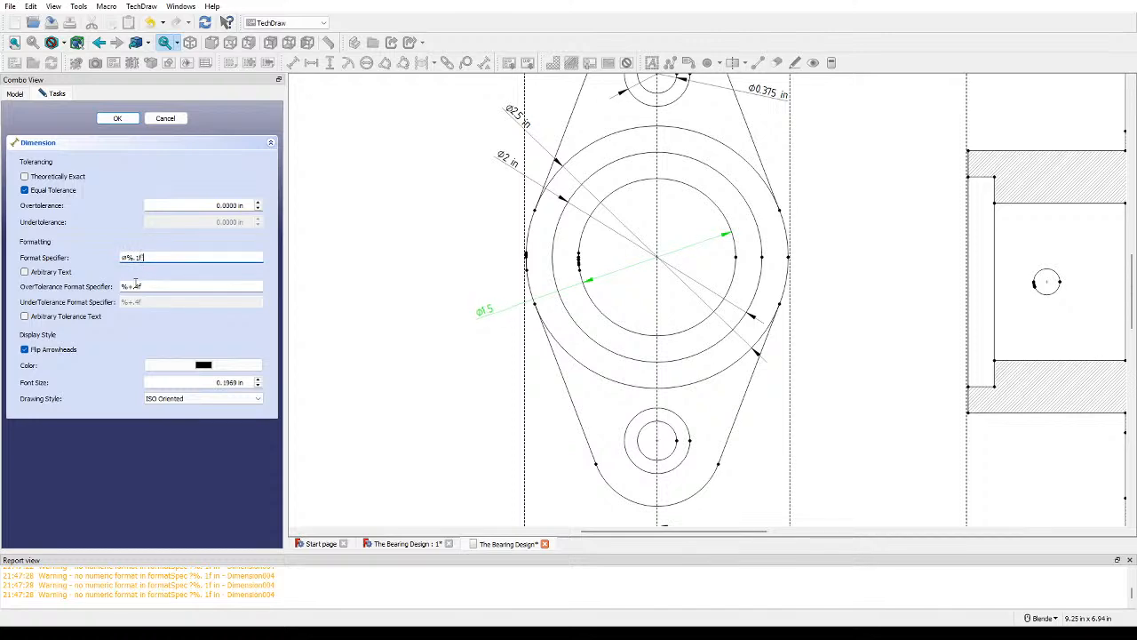
{"action": "type", "text": " in"}
{"action": "key", "text": "Return"}
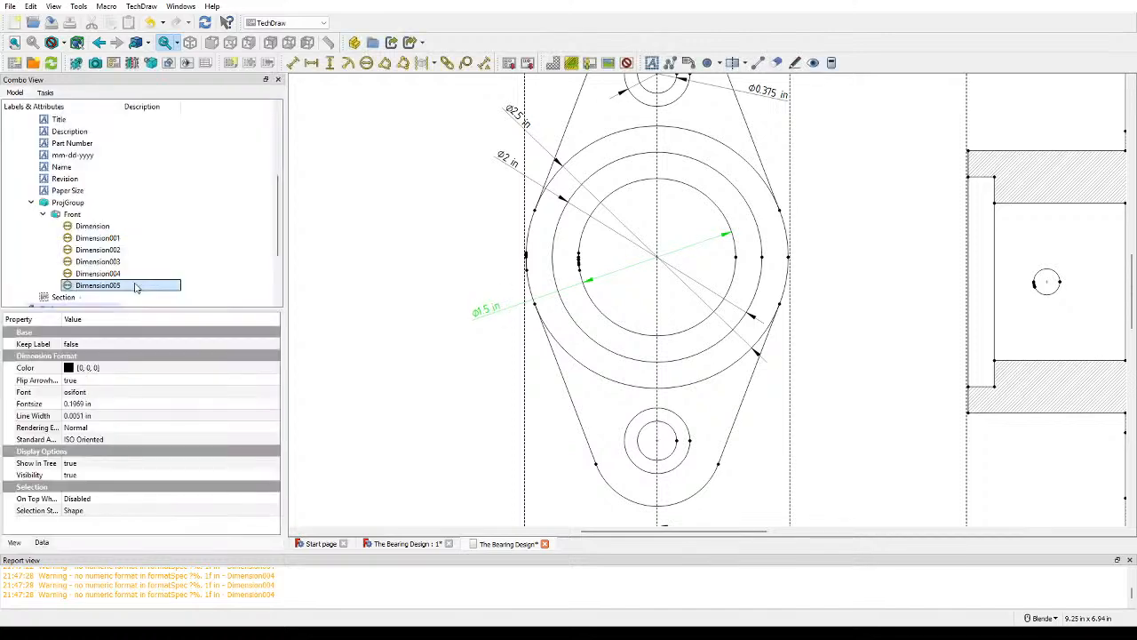
{"action": "left_click", "coordinate": [378, 232]}
{"action": "scroll", "coordinate": [340, 262], "scroll_direction": "down", "scroll_amount": 4}
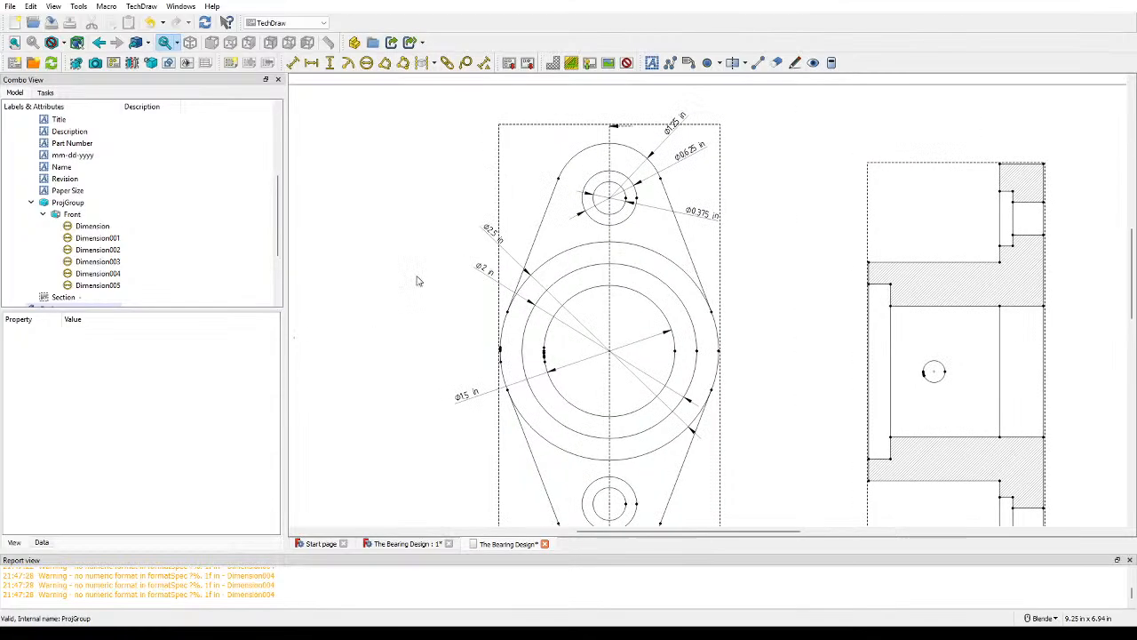
{"action": "scroll", "coordinate": [417, 281], "scroll_direction": "down", "scroll_amount": 3}
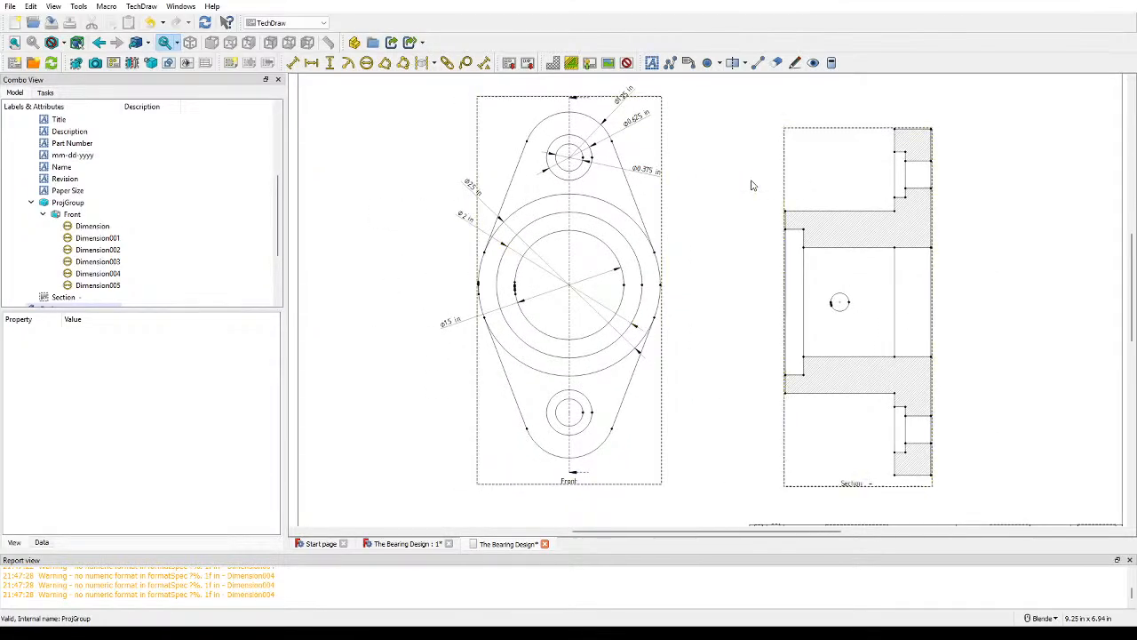
{"action": "left_click", "coordinate": [571, 163]}
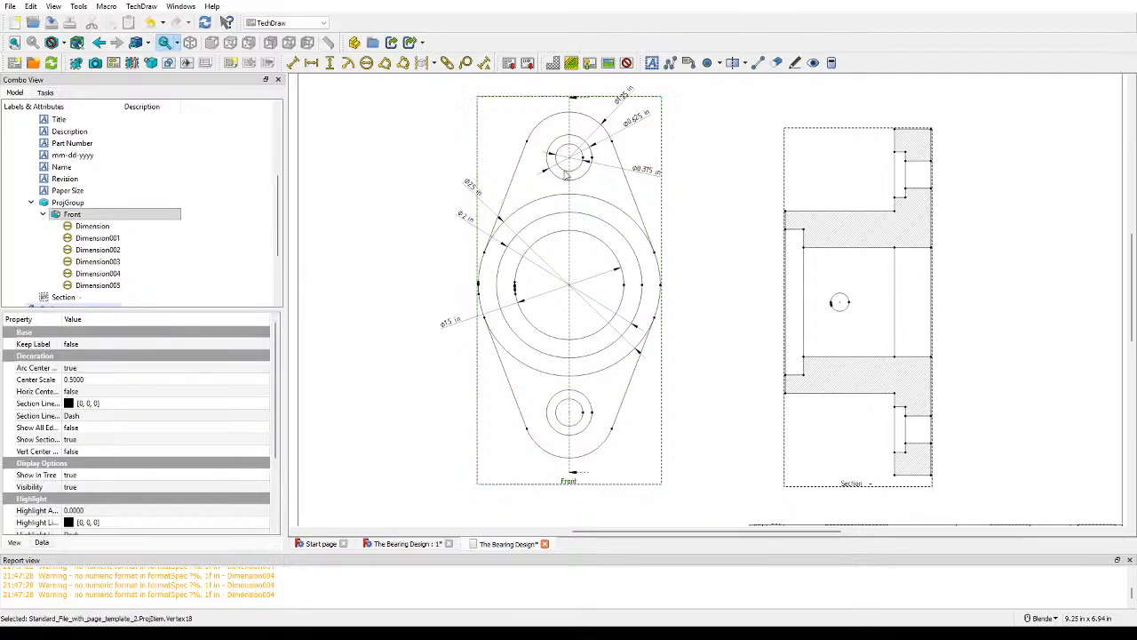
{"action": "left_click", "coordinate": [571, 414]}
{"action": "scroll", "coordinate": [553, 142], "scroll_direction": "up", "scroll_amount": 5}
{"action": "scroll", "coordinate": [554, 153], "scroll_direction": "up", "scroll_amount": 3}
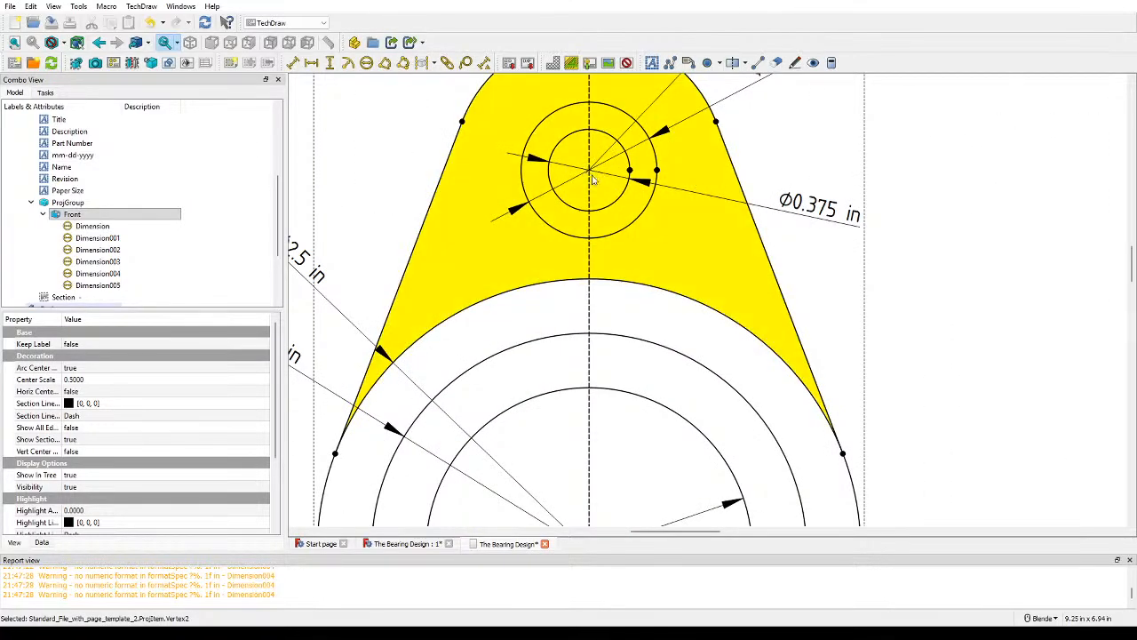
{"action": "left_click", "coordinate": [590, 174]}
{"action": "scroll", "coordinate": [579, 229], "scroll_direction": "down", "scroll_amount": 5}
{"action": "scroll", "coordinate": [521, 226], "scroll_direction": "up", "scroll_amount": 4}
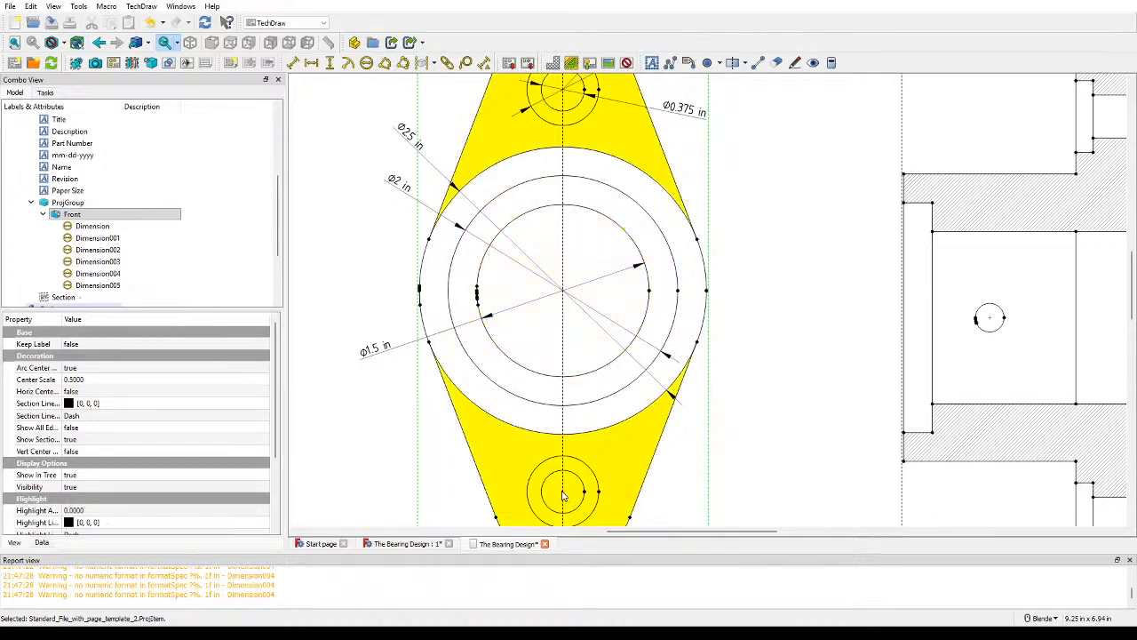
{"action": "left_click", "coordinate": [707, 315]}
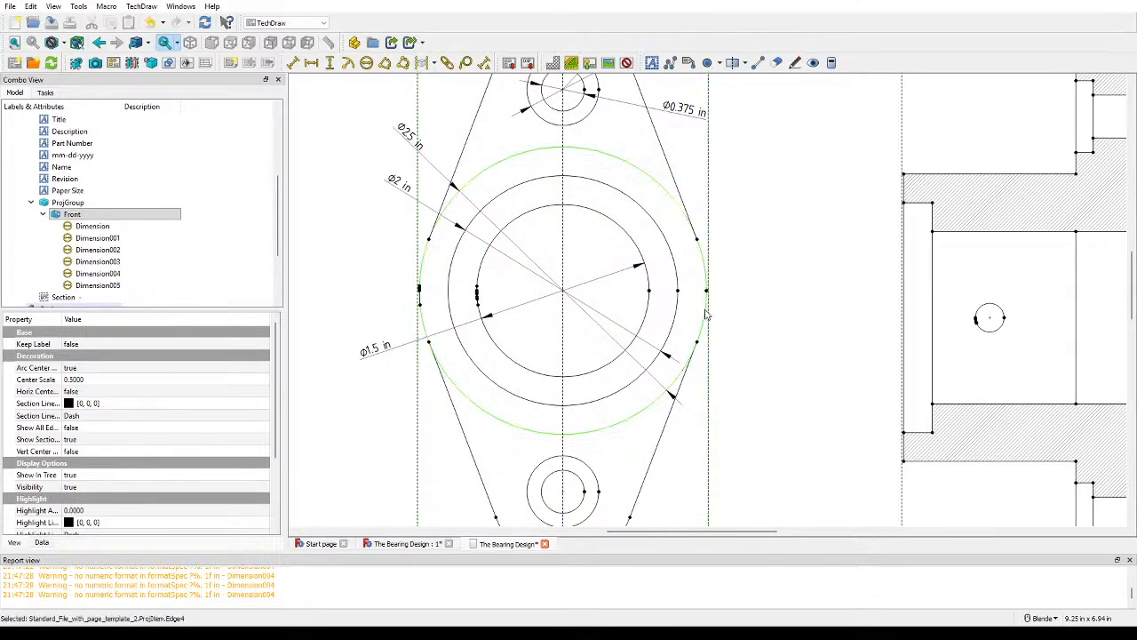
{"action": "left_click", "coordinate": [679, 199]}
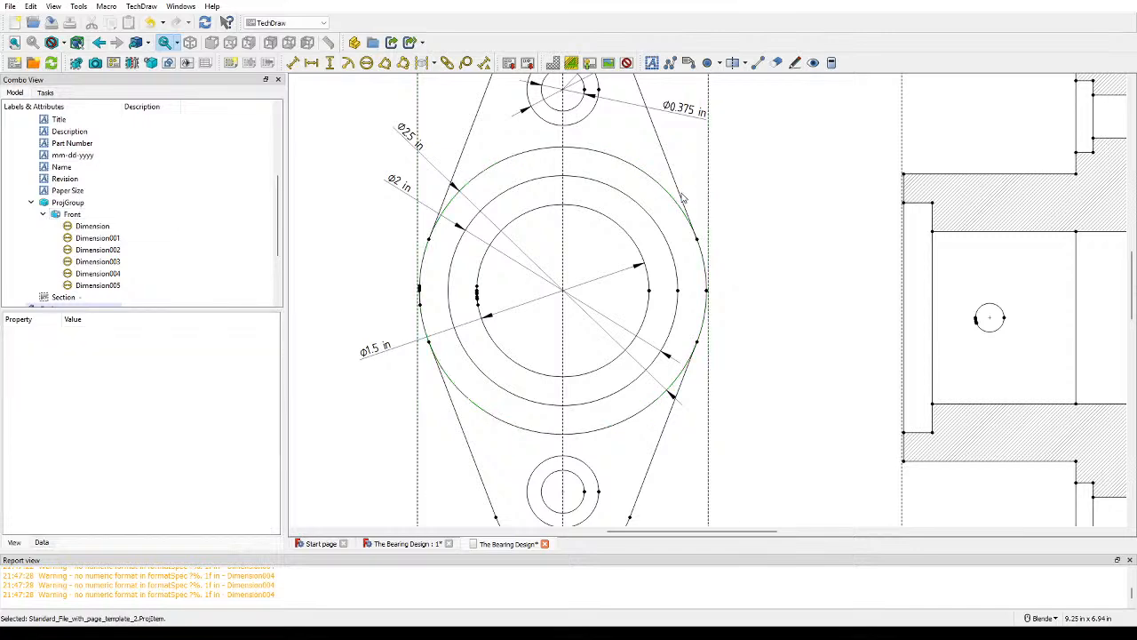
{"action": "left_click", "coordinate": [678, 205]}
{"action": "left_click", "coordinate": [751, 211]}
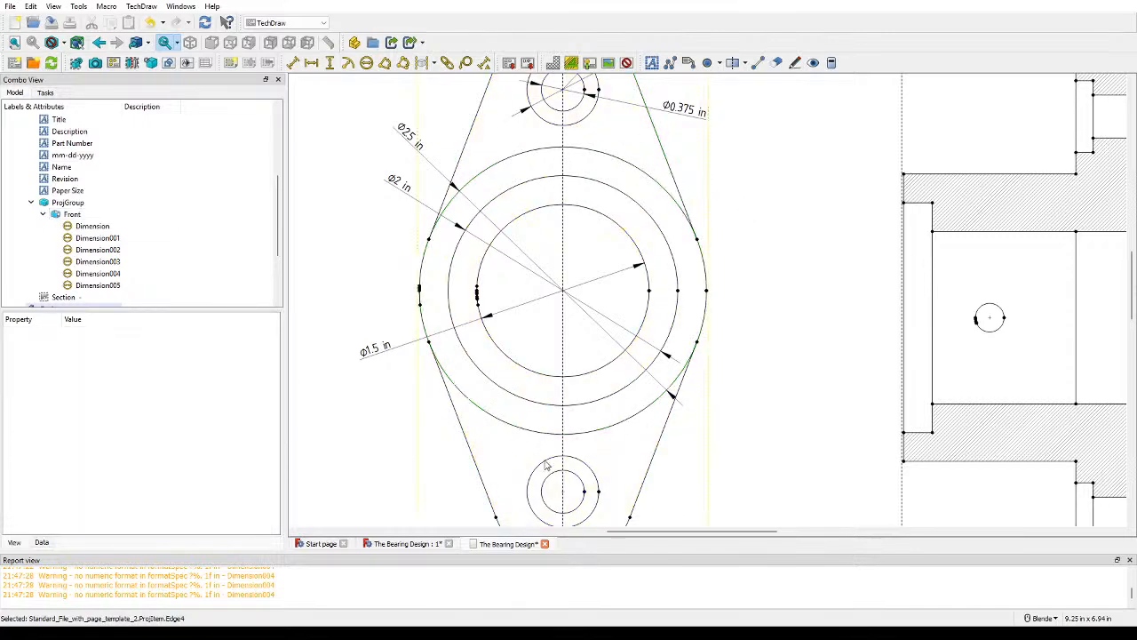
Step: Add a vertical dimension between the centres of the upper and lower bolt holes, placing it left of the front view's outline
{"action": "left_click", "coordinate": [563, 495]}
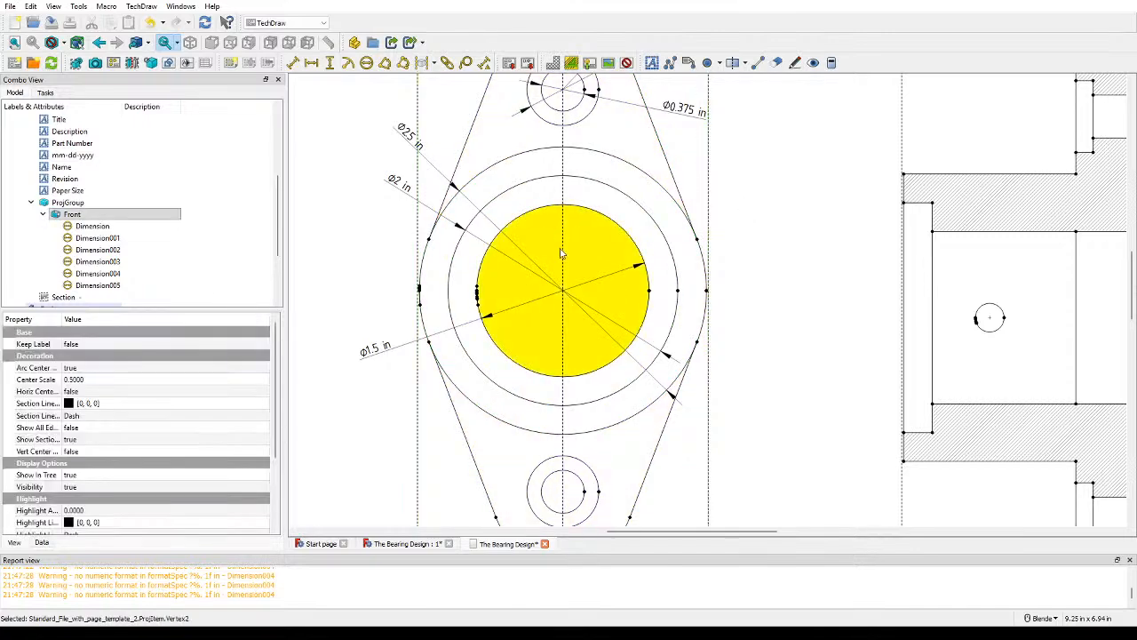
{"action": "scroll", "coordinate": [578, 101], "scroll_direction": "up", "scroll_amount": 10}
{"action": "middle_click_drag", "start_coordinate": [611, 288], "coordinate": [588, 115], "text": "shift"}
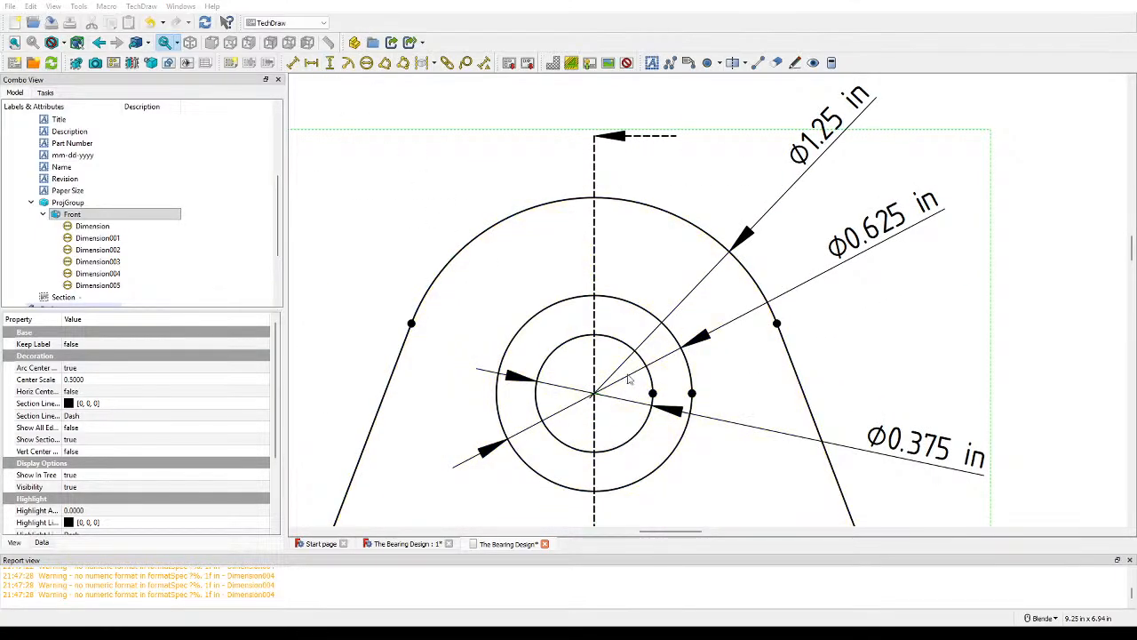
{"action": "scroll", "coordinate": [658, 342], "scroll_direction": "up", "scroll_amount": 1}
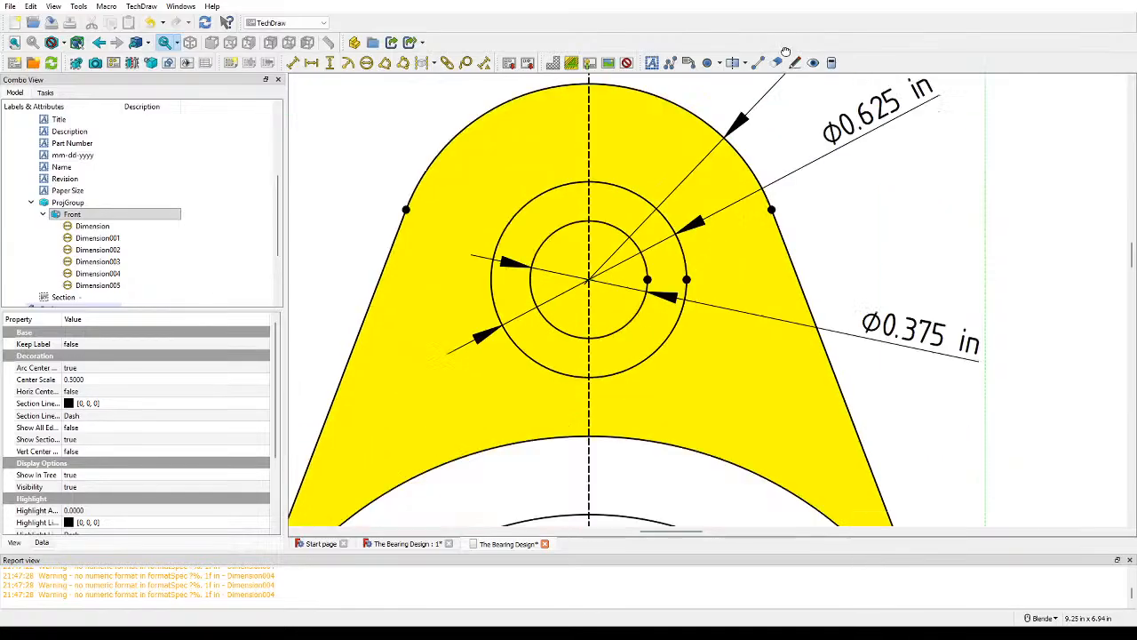
{"action": "scroll", "coordinate": [698, 393], "scroll_direction": "down", "scroll_amount": 4}
{"action": "scroll", "coordinate": [698, 393], "scroll_direction": "up", "scroll_amount": 5}
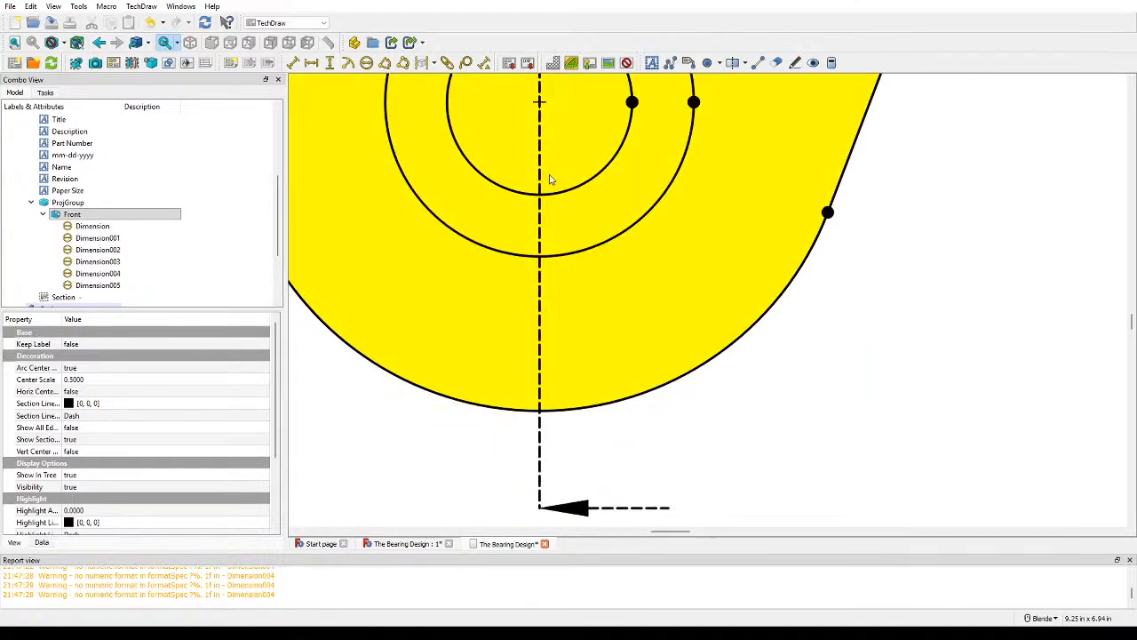
{"action": "left_click", "coordinate": [540, 103], "text": "ctrl"}
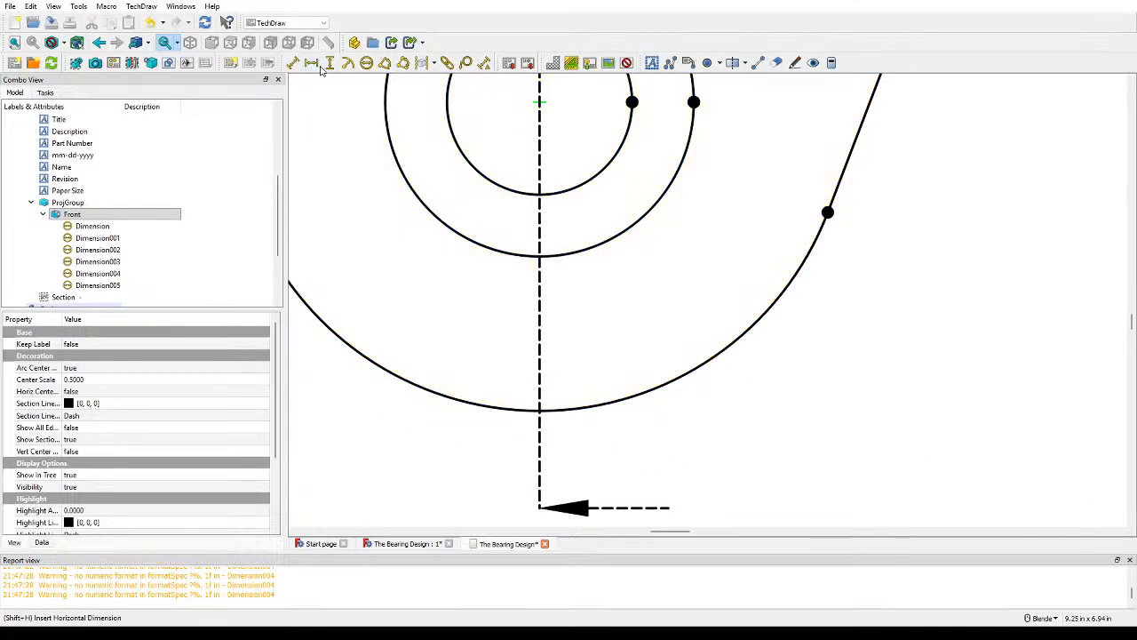
{"action": "left_click", "coordinate": [330, 65]}
{"action": "scroll", "coordinate": [508, 173], "scroll_direction": "down", "scroll_amount": 4}
{"action": "scroll", "coordinate": [669, 314], "scroll_direction": "up", "scroll_amount": 3}
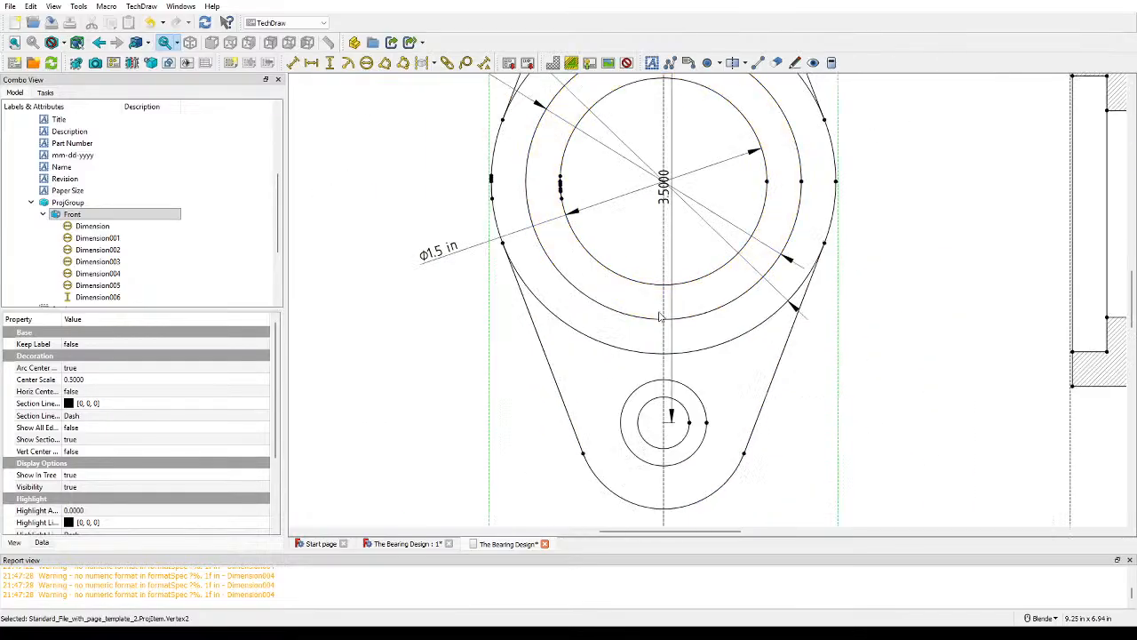
{"action": "left_click_drag", "start_coordinate": [695, 230], "coordinate": [480, 206]}
{"action": "middle_click_drag", "start_coordinate": [479, 206], "coordinate": [531, 297], "text": "shift"}
Step: Set the vertical bolt-hole spacing dimension's format to two decimal places, "%.2f"
{"action": "double_click", "coordinate": [536, 309]}
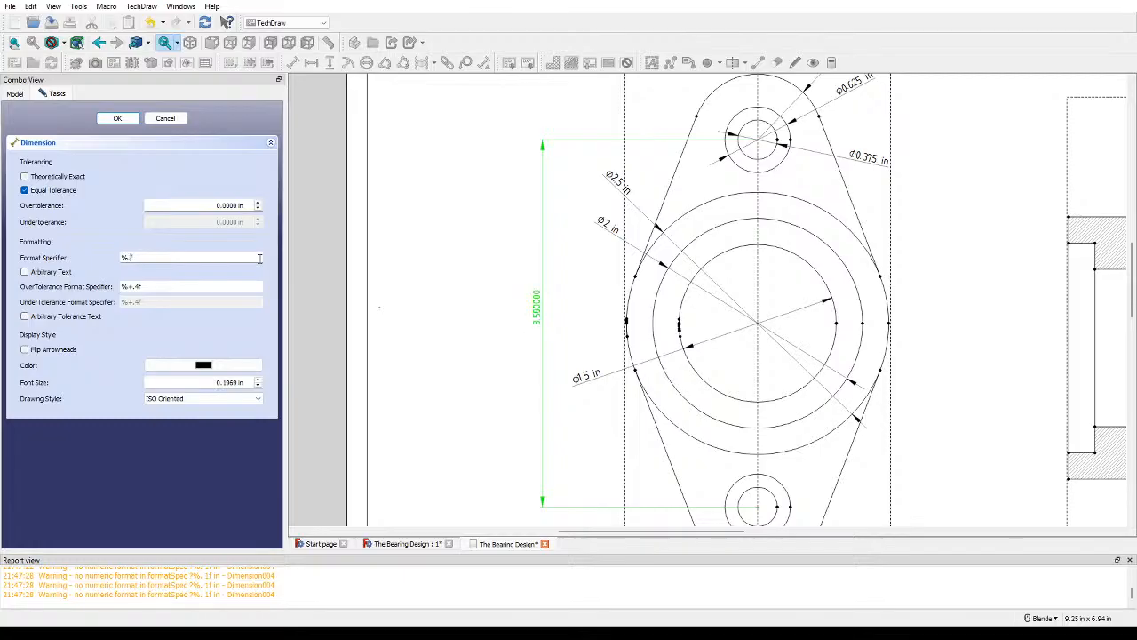
{"action": "type", "text": "2"}
{"action": "key", "text": "Return"}
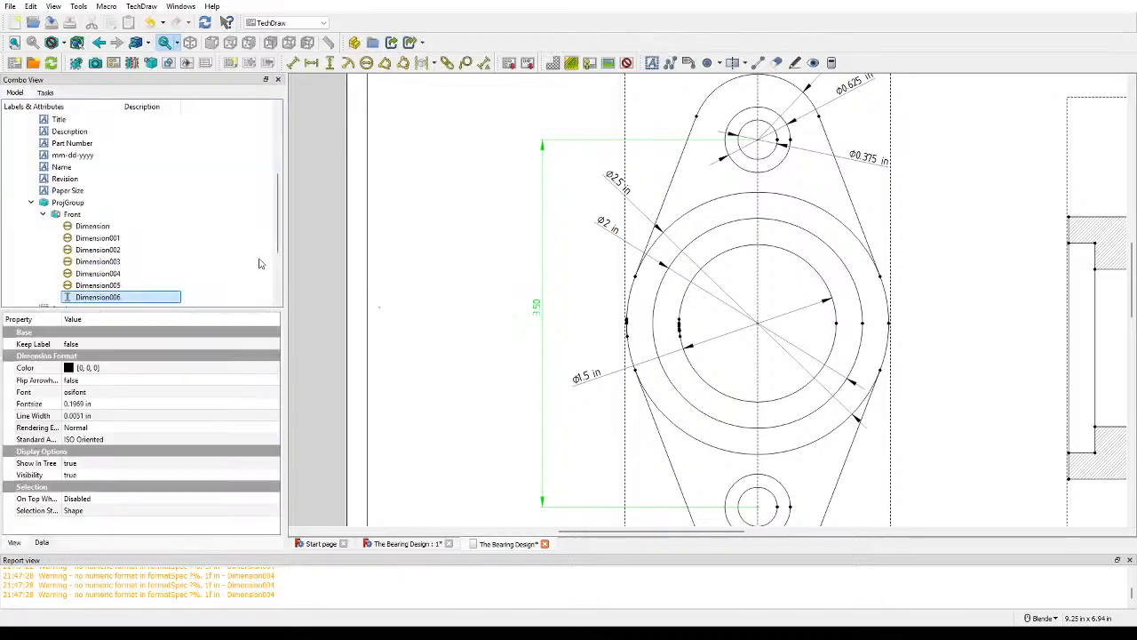
Step: Format the vertical bolt-hole spacing dimension to one decimal place with the suffix "in", using "%.1f in"
{"action": "double_click", "coordinate": [111, 298]}
{"action": "double_click", "coordinate": [537, 309]}
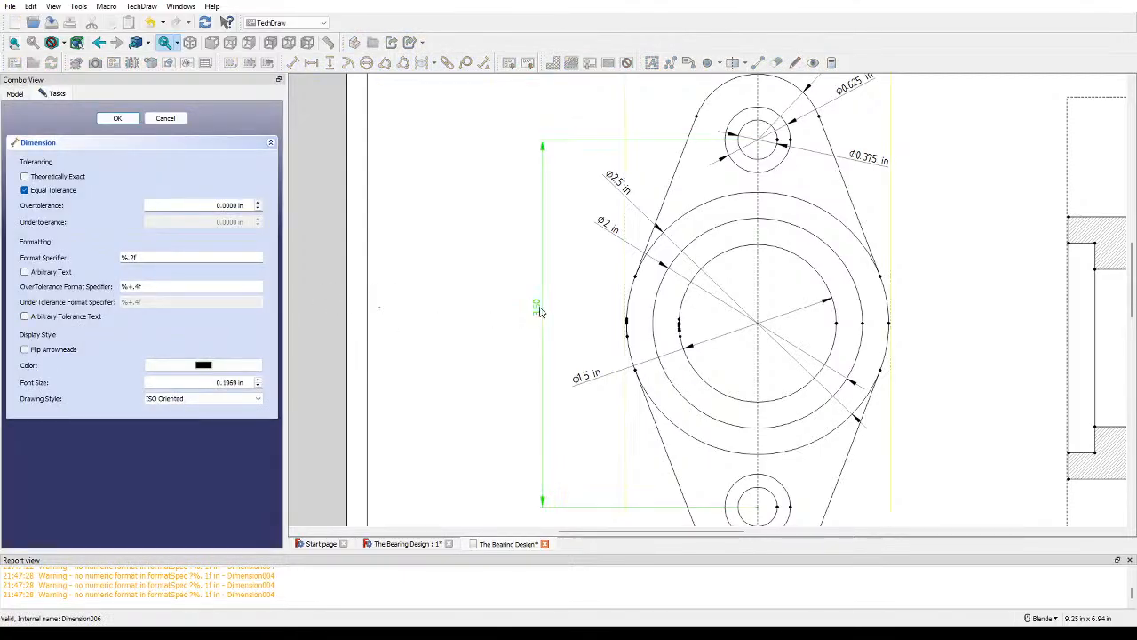
{"action": "left_click", "coordinate": [143, 257]}
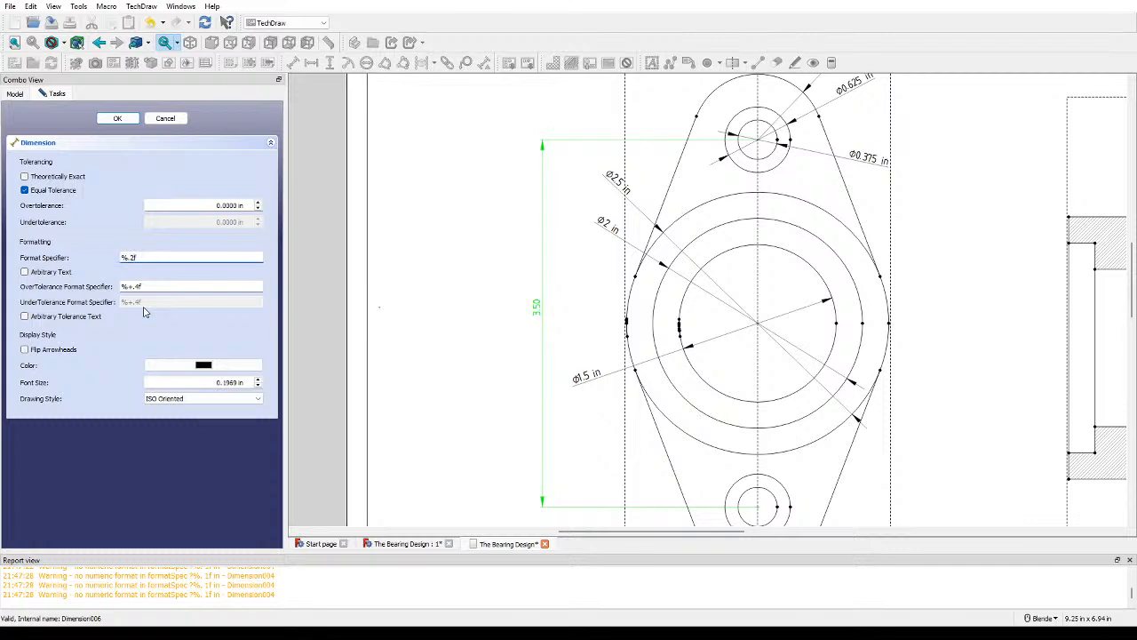
{"action": "type", "text": "1f in"}
{"action": "key", "text": "Return"}
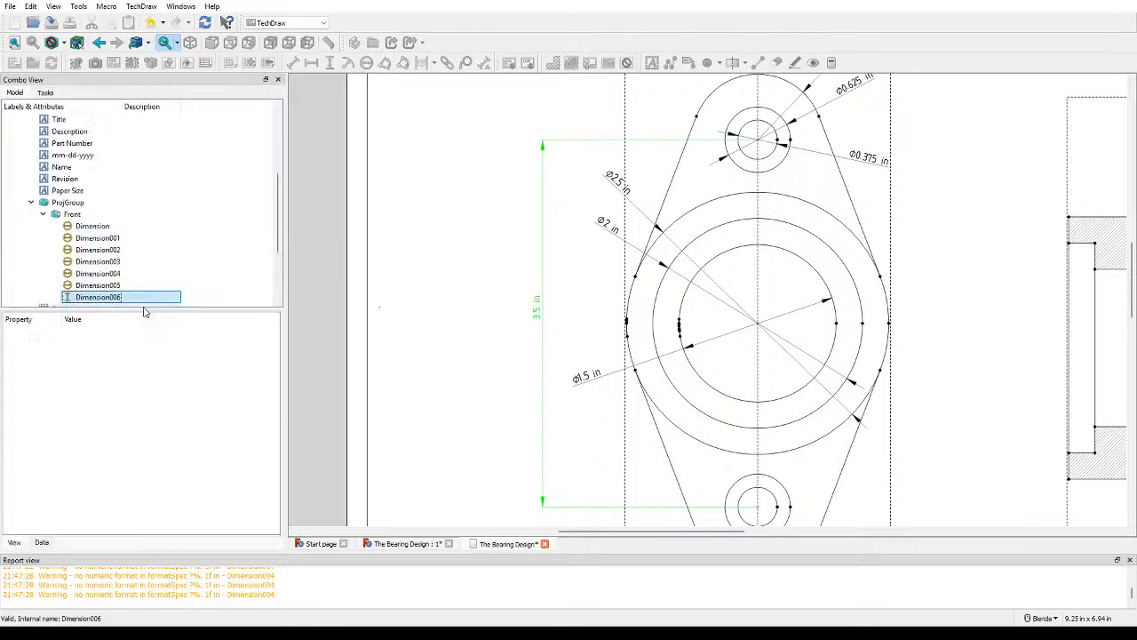
Step: Change the drawing style of the vertical bolt-hole spacing dimension to ASME Inlined
{"action": "double_click", "coordinate": [540, 321]}
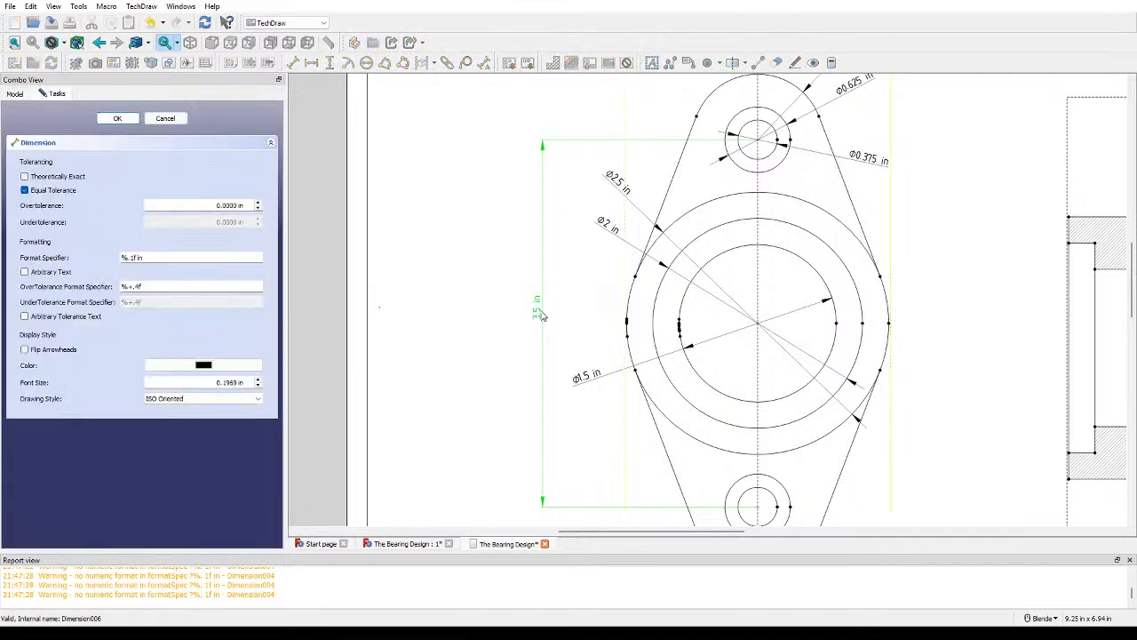
{"action": "left_click", "coordinate": [185, 424]}
{"action": "left_click_drag", "start_coordinate": [538, 314], "coordinate": [551, 311]}
{"action": "left_click", "coordinate": [510, 307]}
Step: Examine the front and section views for features that still need dimensions
{"action": "scroll", "coordinate": [491, 323], "scroll_direction": "down", "scroll_amount": 3}
{"action": "mouse_move", "coordinate": [486, 323]}
{"action": "middle_mouse_down", "text": "shift"}
{"action": "mouse_move", "coordinate": [362, 271]}
{"action": "mouse_move", "coordinate": [406, 311]}
{"action": "middle_mouse_up", "text": "shift"}
{"action": "scroll", "coordinate": [376, 287], "scroll_direction": "down", "scroll_amount": 3}
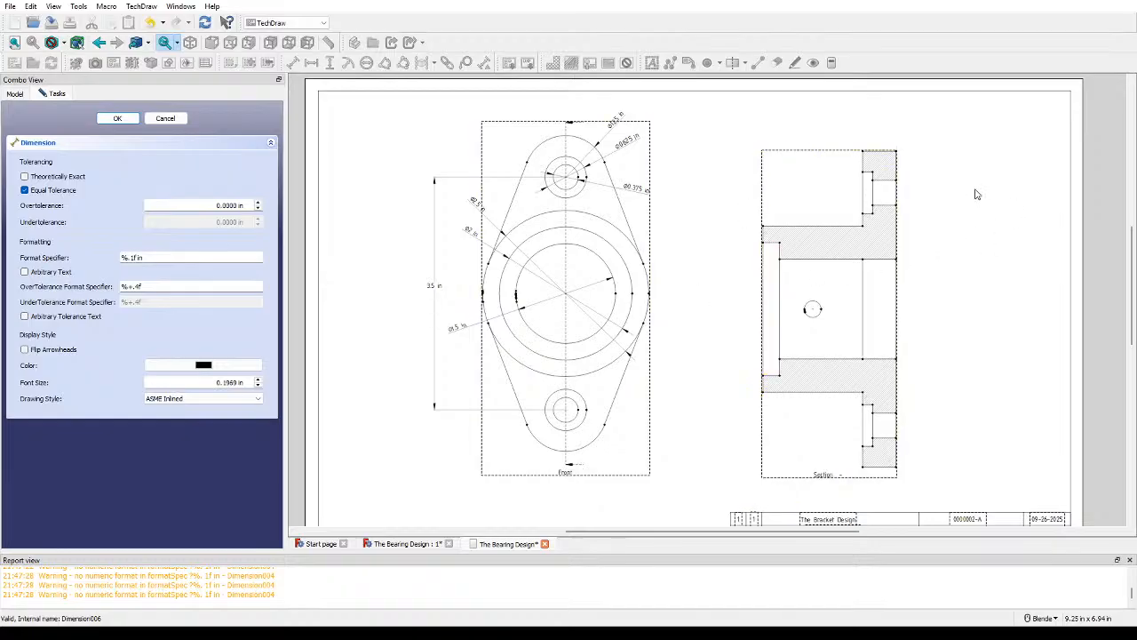
{"action": "middle_click_drag", "start_coordinate": [975, 194], "coordinate": [782, 242], "text": "shift"}
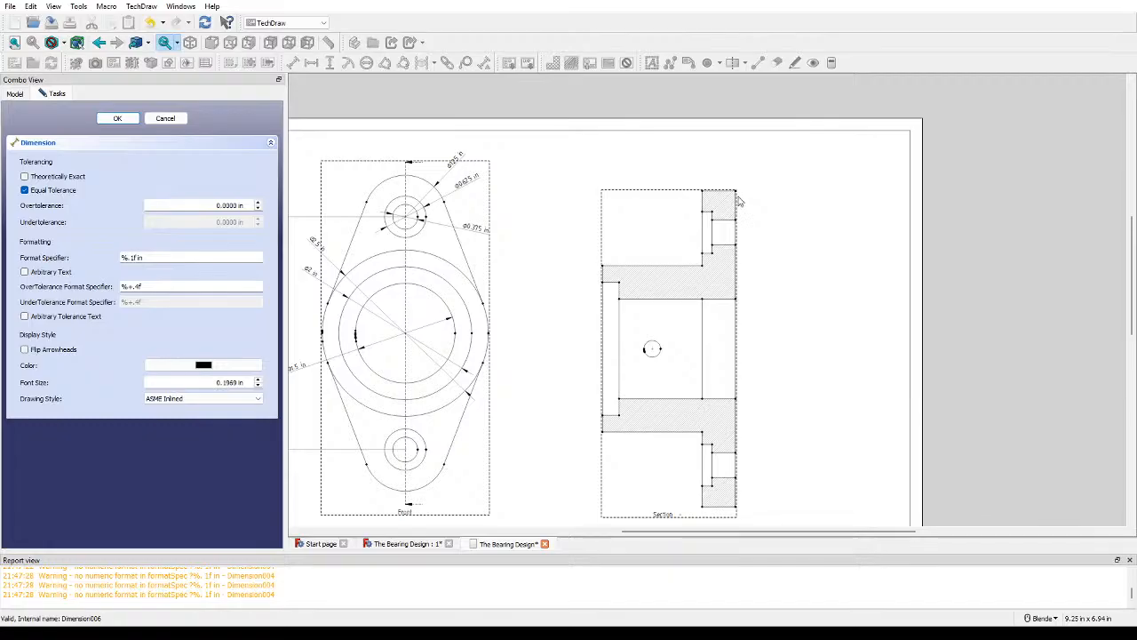
{"action": "scroll", "coordinate": [725, 183], "scroll_direction": "up", "scroll_amount": 3}
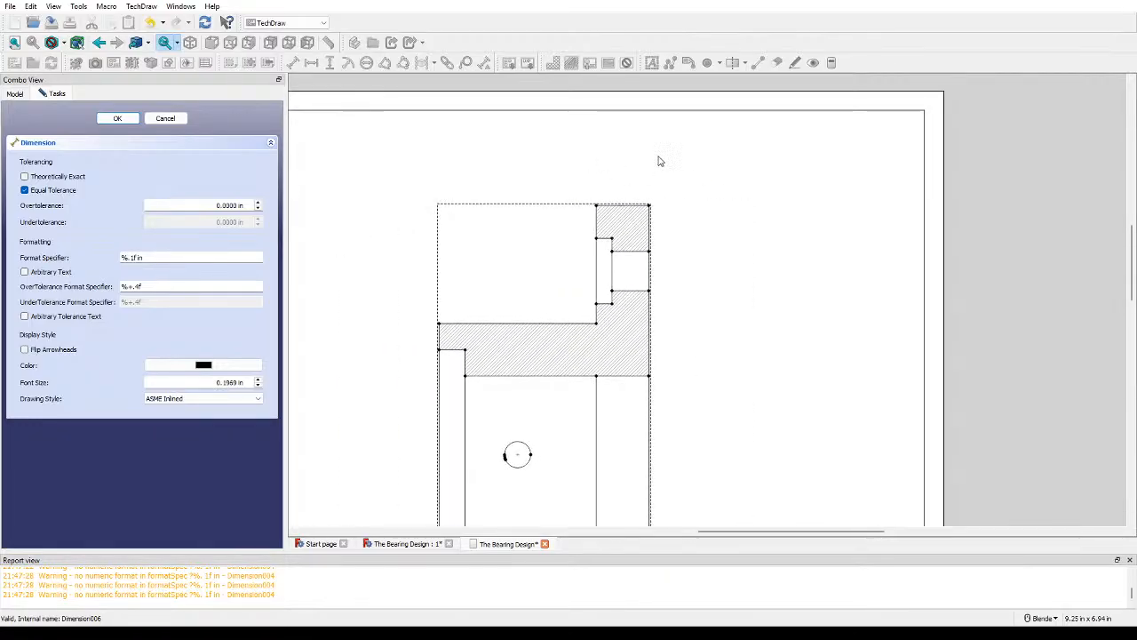
{"action": "scroll", "coordinate": [626, 158], "scroll_direction": "down", "scroll_amount": 3}
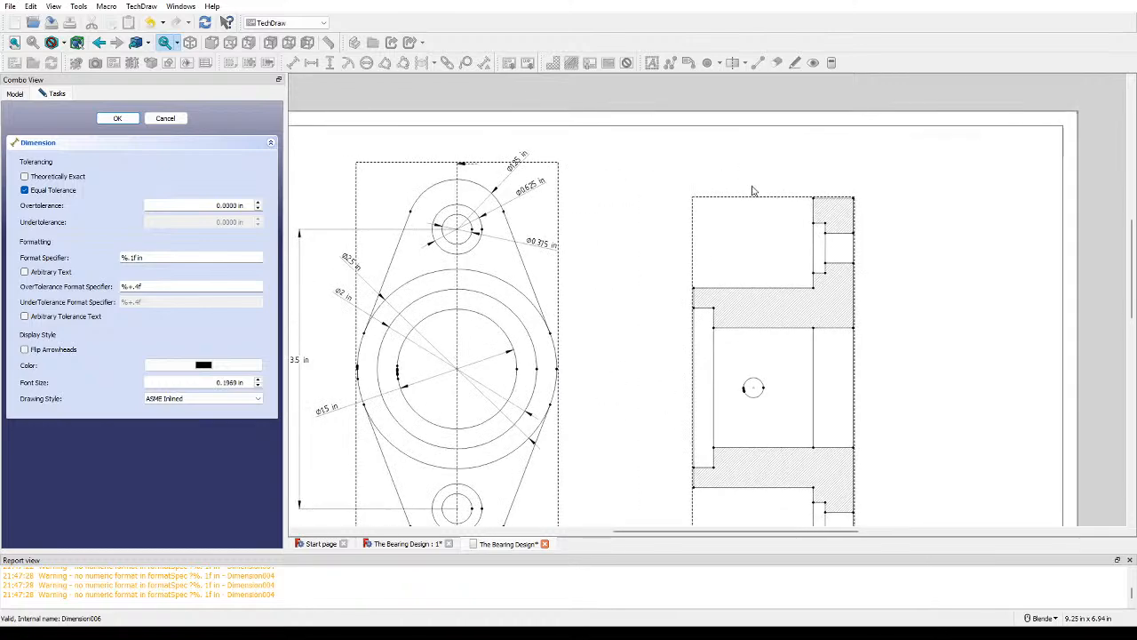
{"action": "mouse_move", "coordinate": [601, 211]}
{"action": "left_mouse_down"}
{"action": "mouse_move", "coordinate": [708, 177]}
{"action": "mouse_move", "coordinate": [775, 179]}
{"action": "left_mouse_up"}
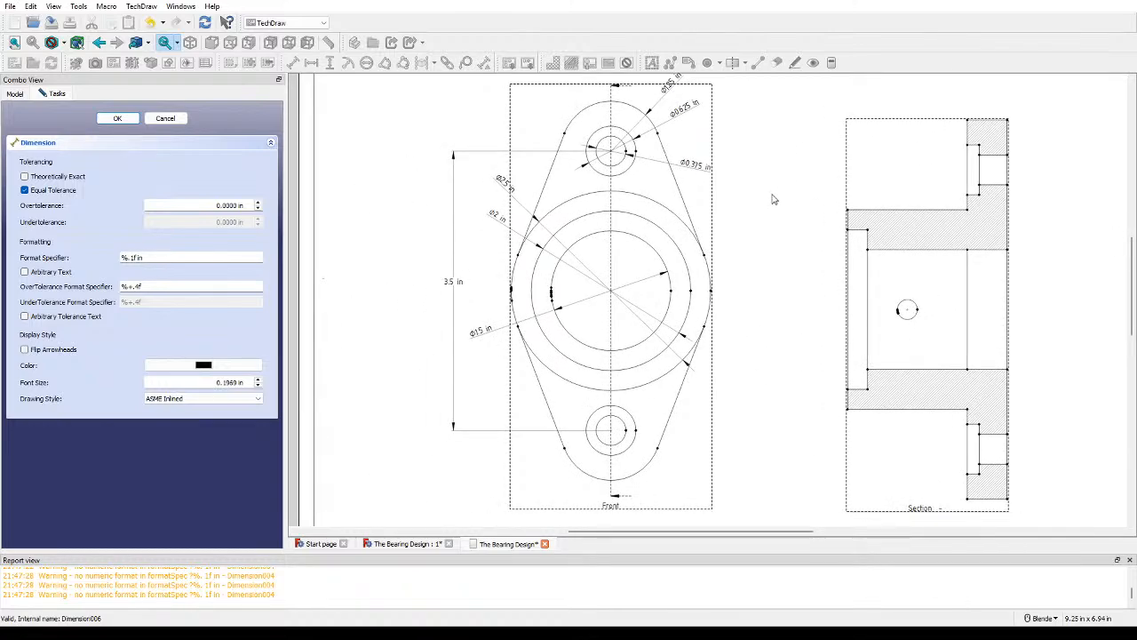
{"action": "middle_click_drag", "start_coordinate": [752, 190], "coordinate": [651, 212], "text": "shift"}
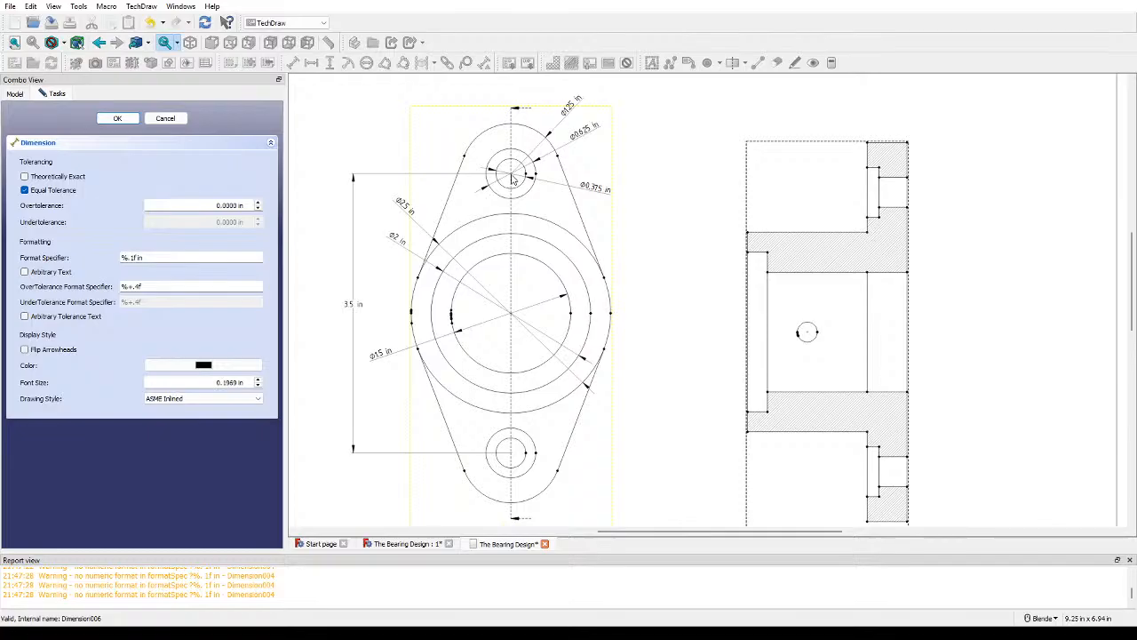
Step: Add a vertical dimension between the upper bolt hole's centre and the main bore's centre, placed outside the front view's outline
{"action": "scroll", "coordinate": [520, 307], "scroll_direction": "up", "scroll_amount": 4}
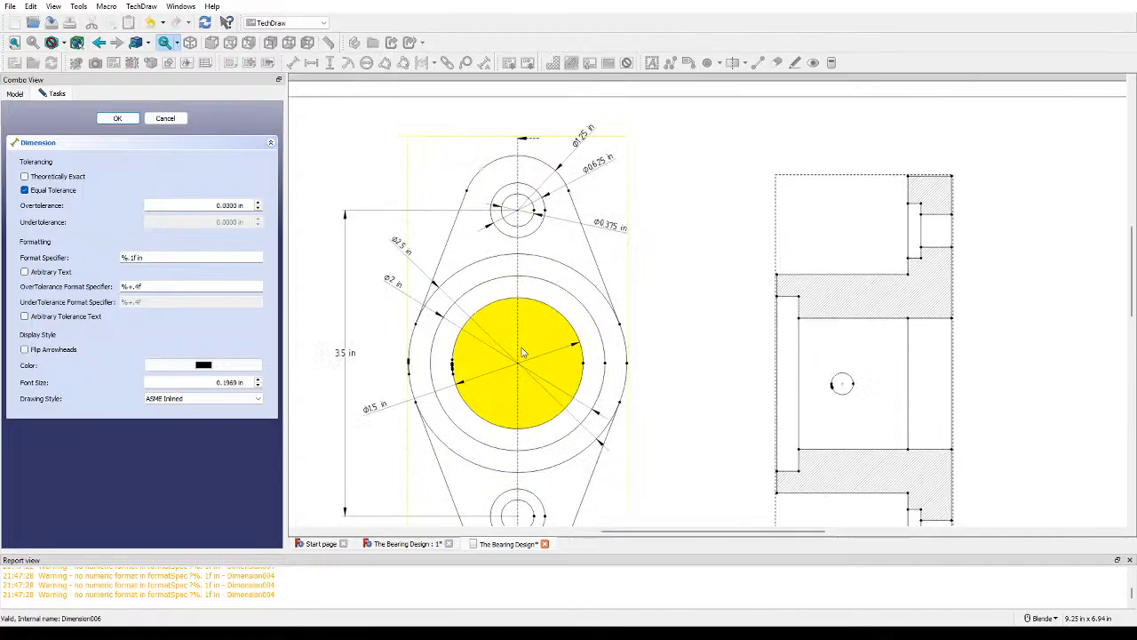
{"action": "left_click", "coordinate": [518, 388]}
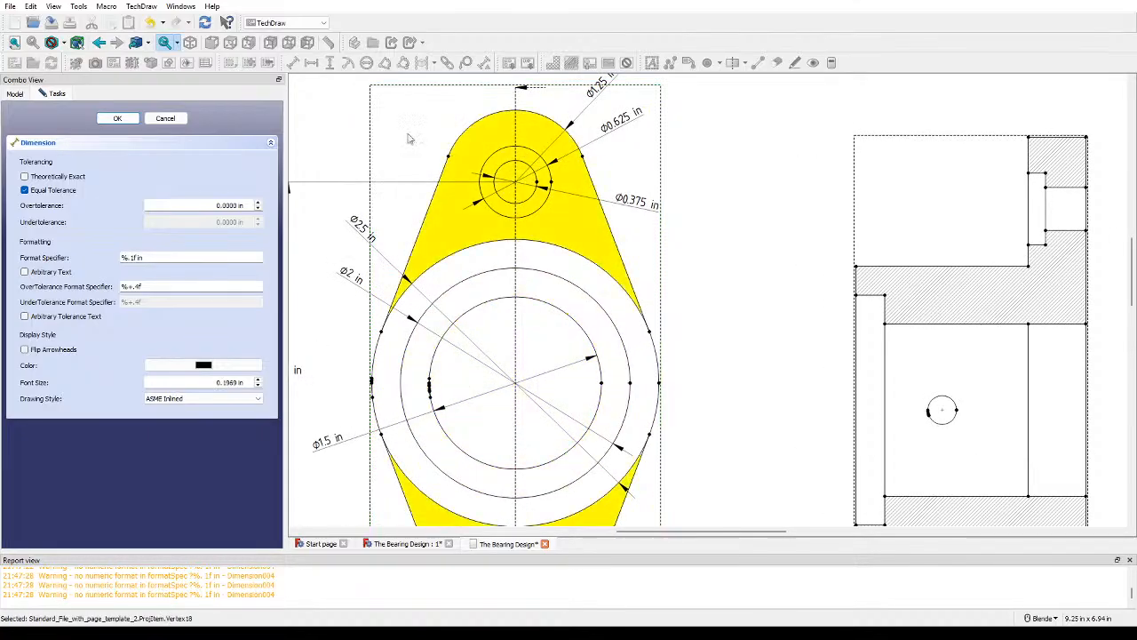
{"action": "left_click", "coordinate": [119, 119]}
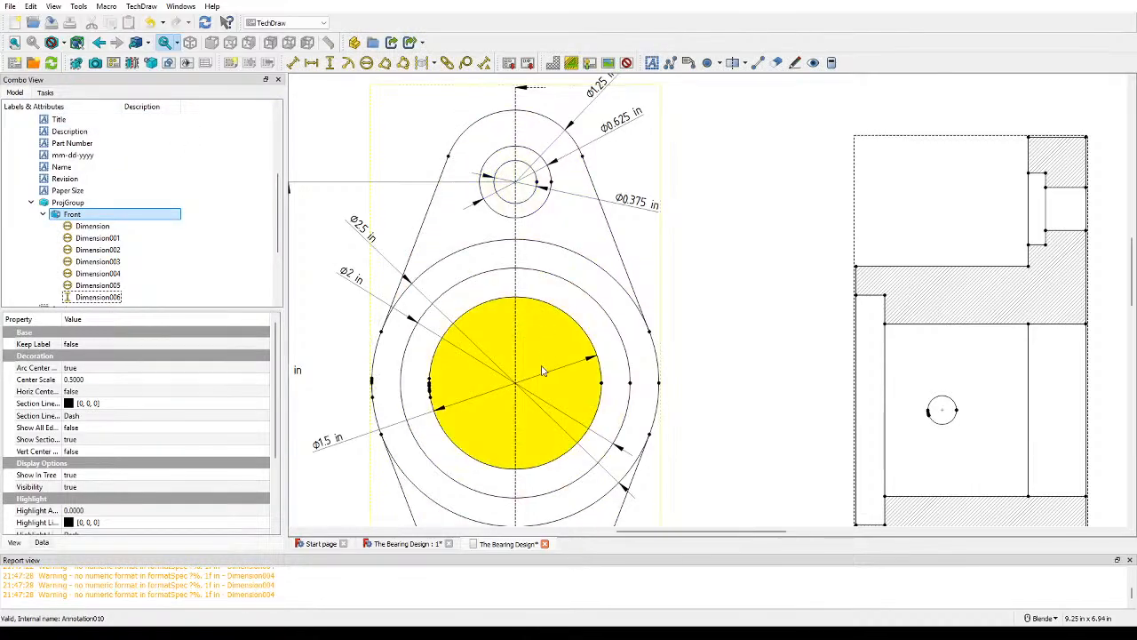
{"action": "left_click", "coordinate": [334, 64]}
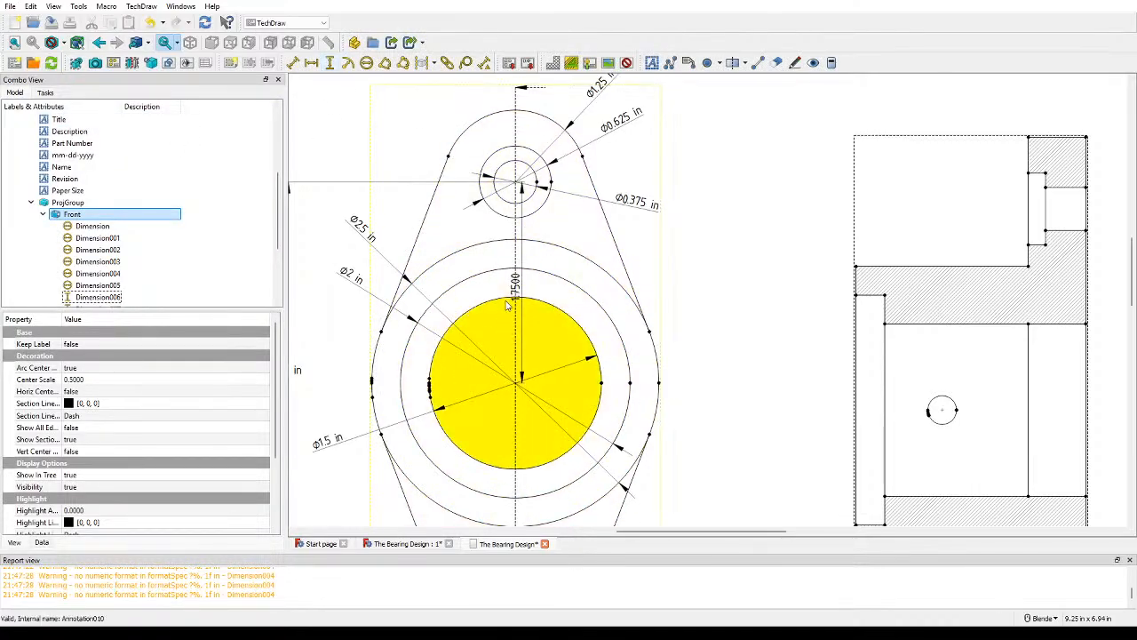
{"action": "left_click_drag", "start_coordinate": [513, 282], "coordinate": [720, 278]}
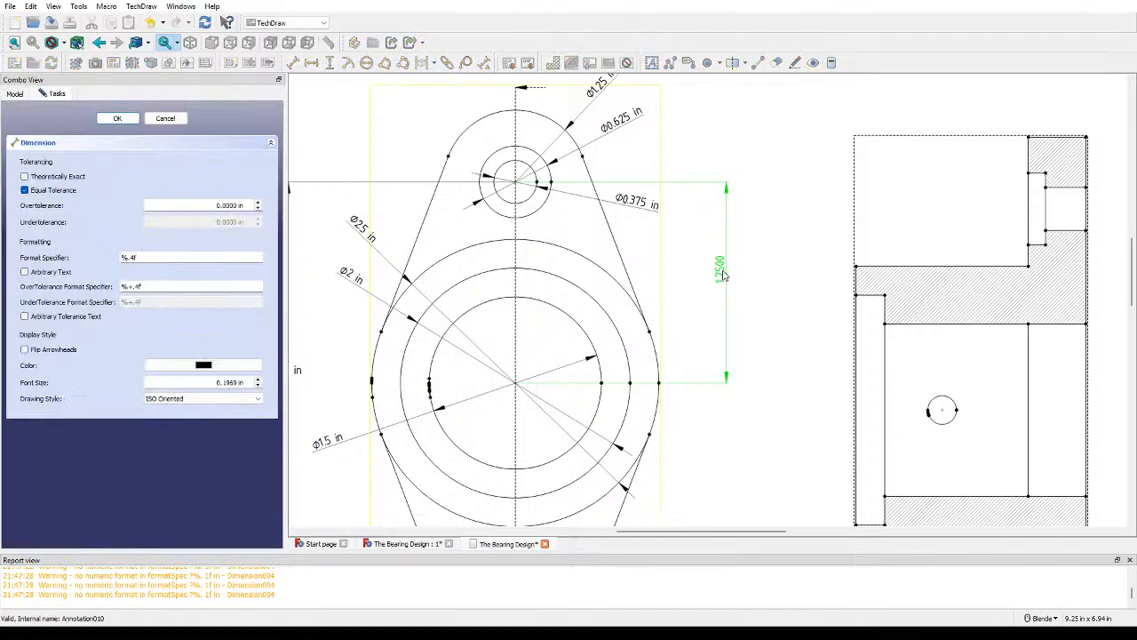
Step: Format the bolt-hole-to-bore centre distance as "%.2f in" with the ASME Inlined drawing style, and move it closer to the front view
{"action": "double_click", "coordinate": [721, 273]}
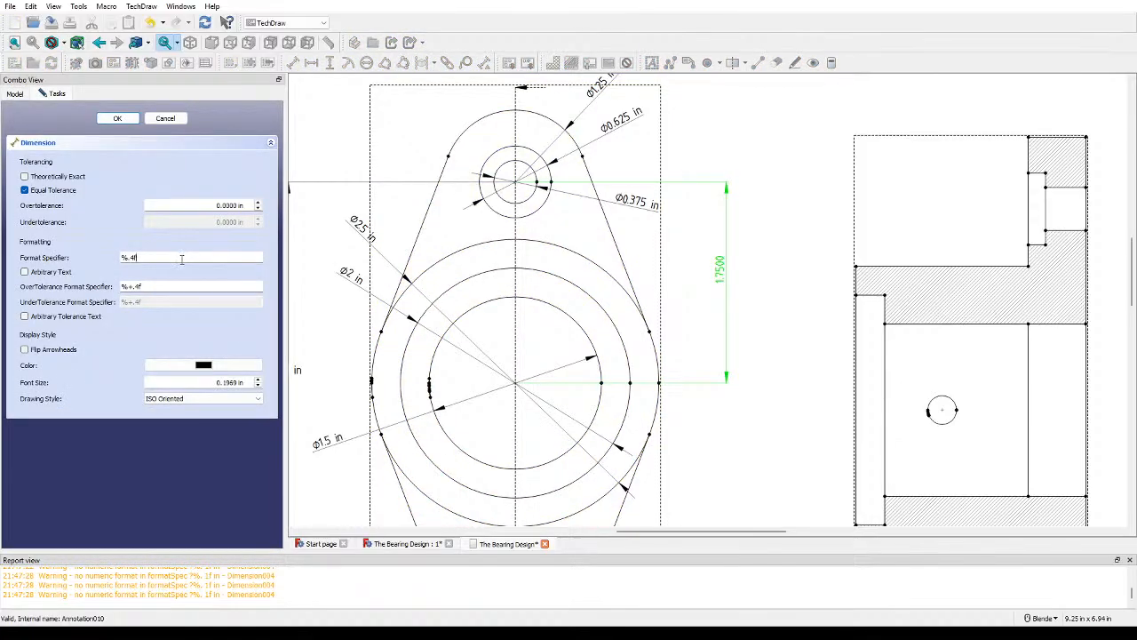
{"action": "type", "text": "in"}
{"action": "key", "text": "BackSpace"}
{"action": "type", "text": "2"}
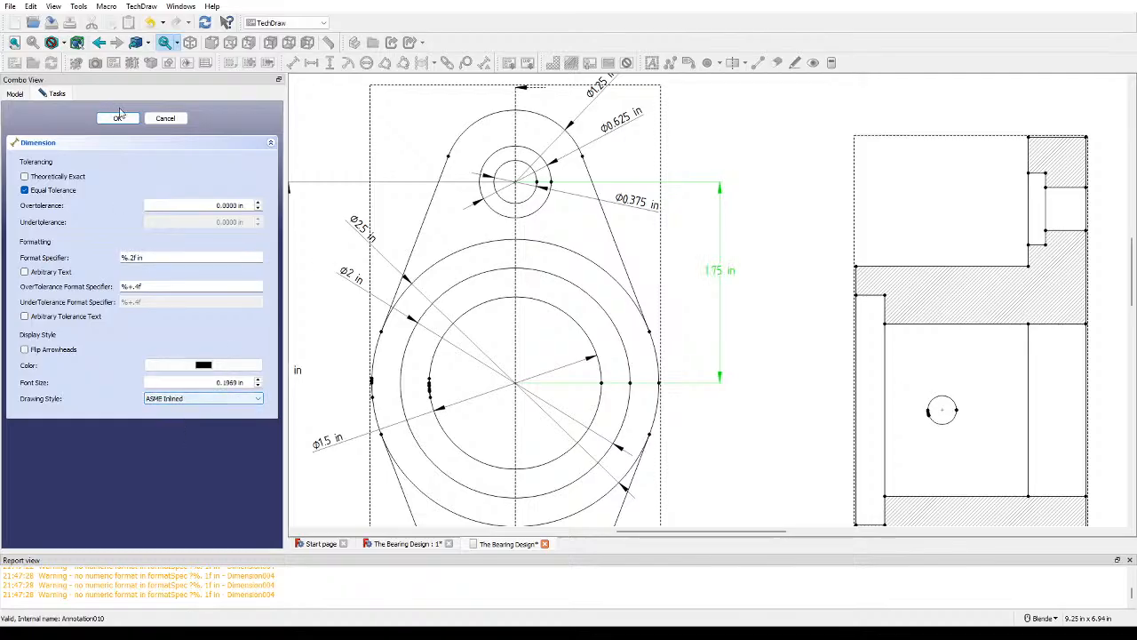
{"action": "left_click", "coordinate": [117, 118]}
{"action": "left_click_drag", "start_coordinate": [716, 278], "coordinate": [681, 291]}
{"action": "left_click", "coordinate": [746, 303]}
Step: Save the bearing design document
{"action": "scroll", "coordinate": [742, 330], "scroll_direction": "down", "scroll_amount": 4}
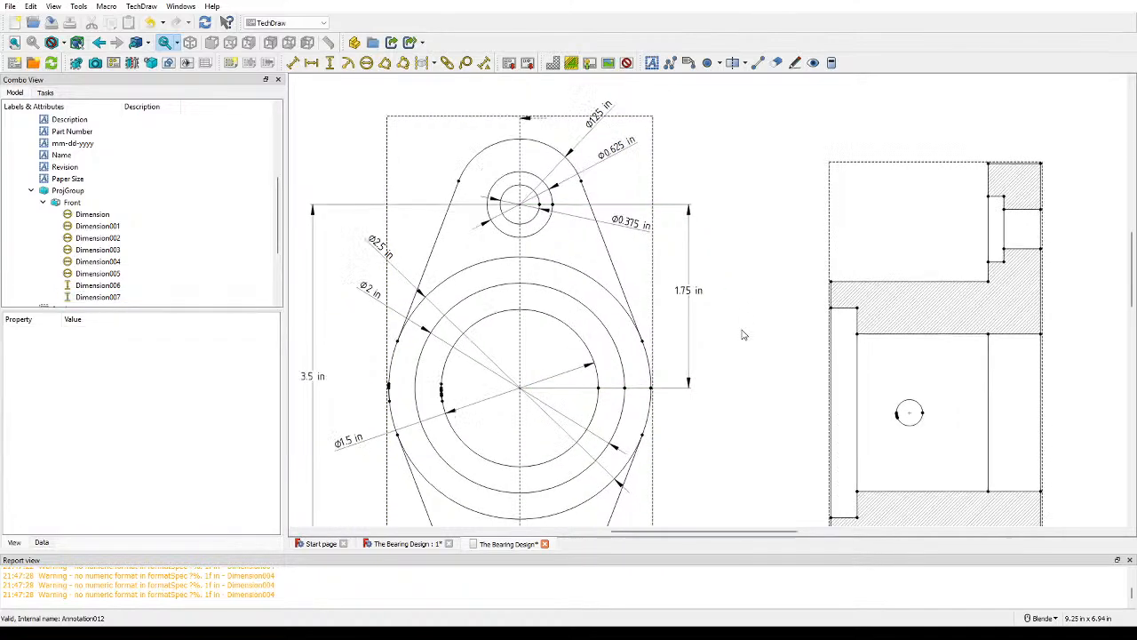
{"action": "scroll", "coordinate": [748, 332], "scroll_direction": "down", "scroll_amount": 1}
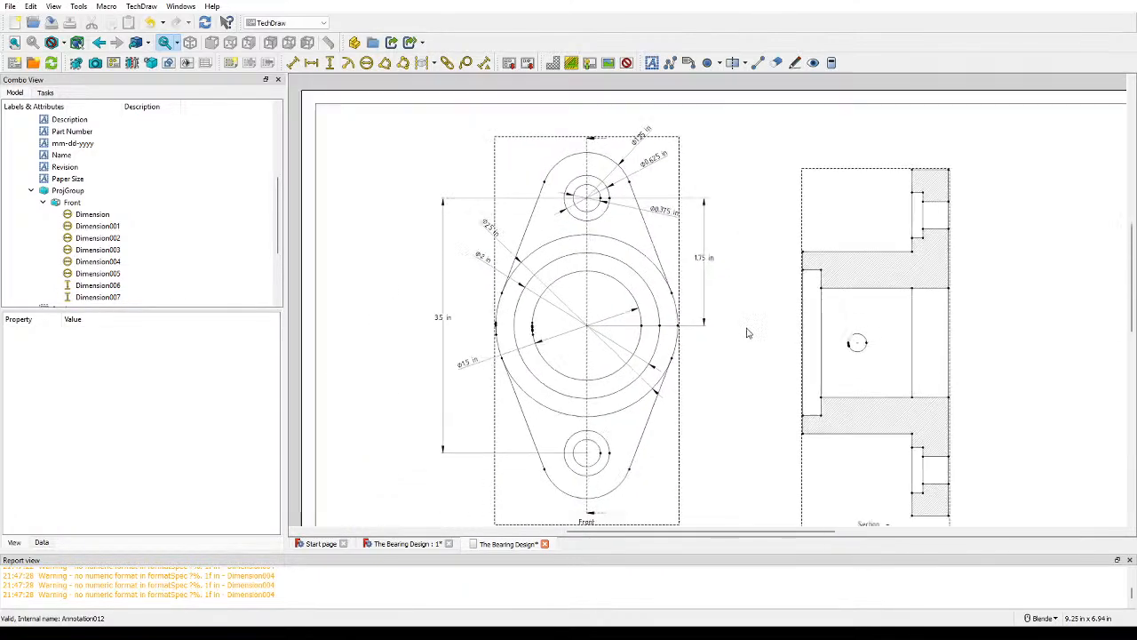
{"action": "middle_click_drag", "start_coordinate": [747, 330], "coordinate": [680, 306], "text": "shift"}
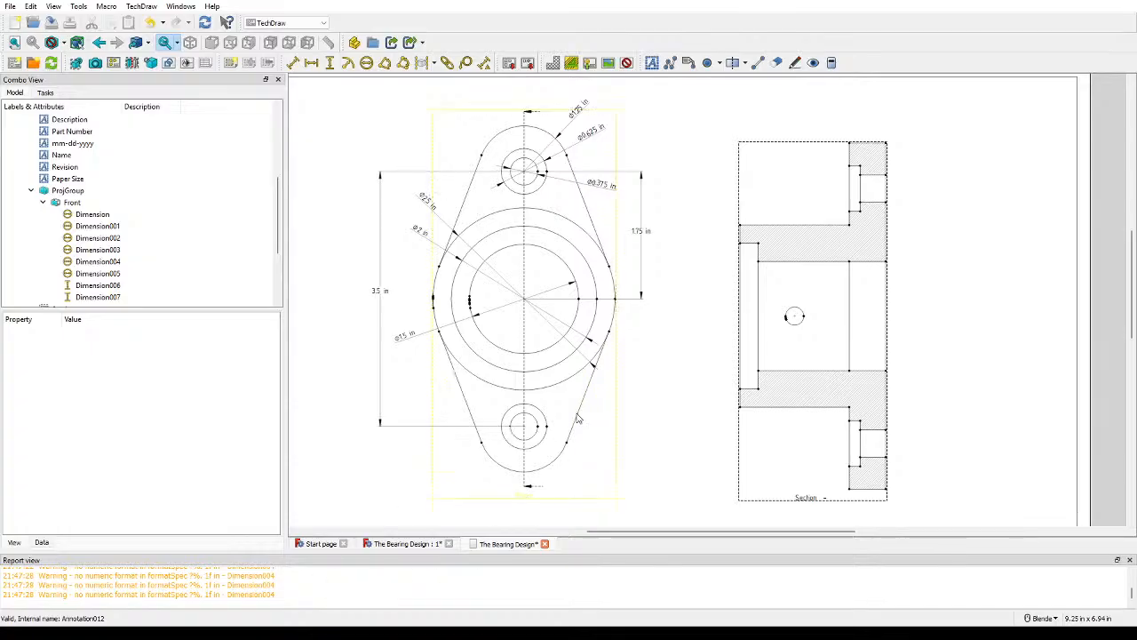
{"action": "key", "text": "ctrl+s"}
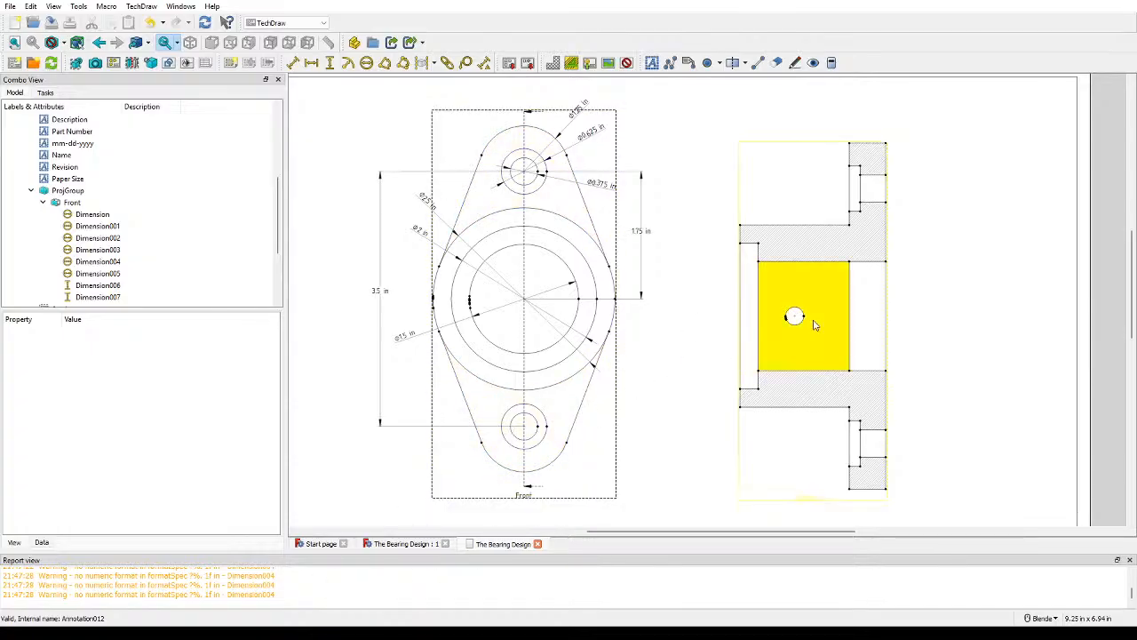
Step: Add a diameter dimension to the small side hole in the section view and place its text outside the part
{"action": "scroll", "coordinate": [814, 329], "scroll_direction": "up", "scroll_amount": 1}
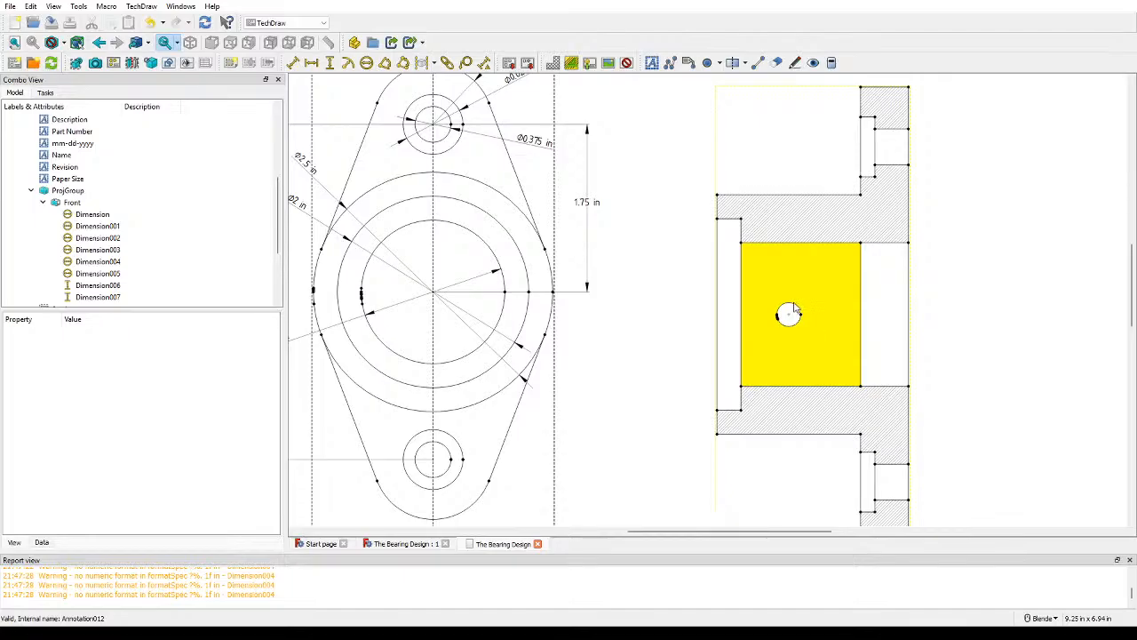
{"action": "left_click", "coordinate": [793, 311]}
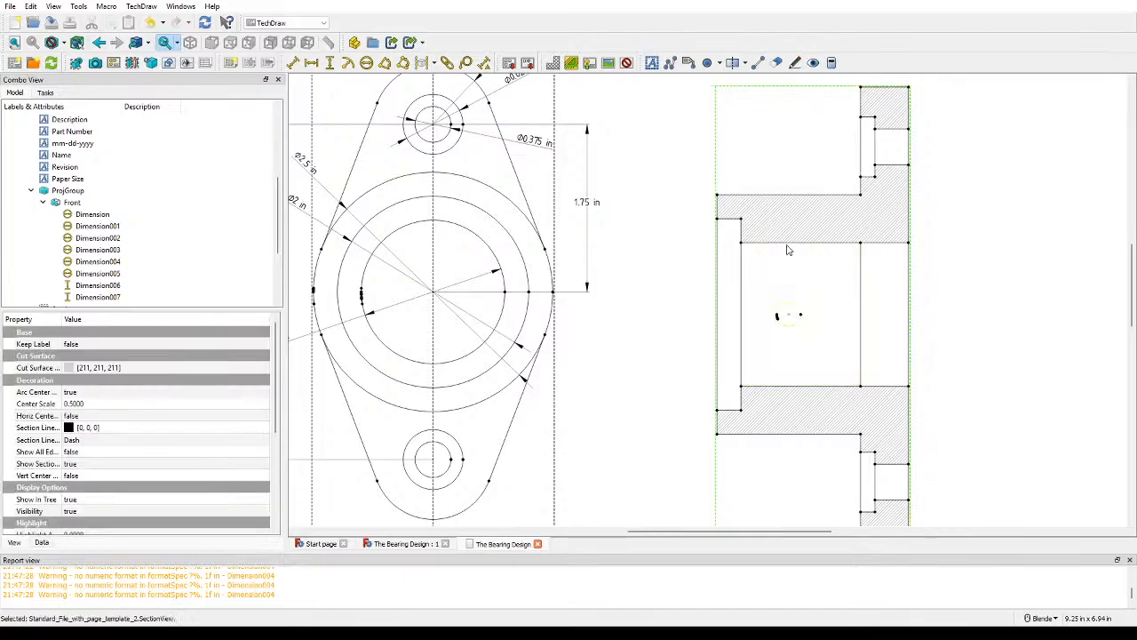
{"action": "left_click", "coordinate": [365, 66]}
{"action": "left_click_drag", "start_coordinate": [819, 322], "coordinate": [686, 327]}
Step: Format the side hole's diameter dimension to two decimal places with the suffix "in", using "%.2f in" after the diameter symbol
{"action": "double_click", "coordinate": [675, 325]}
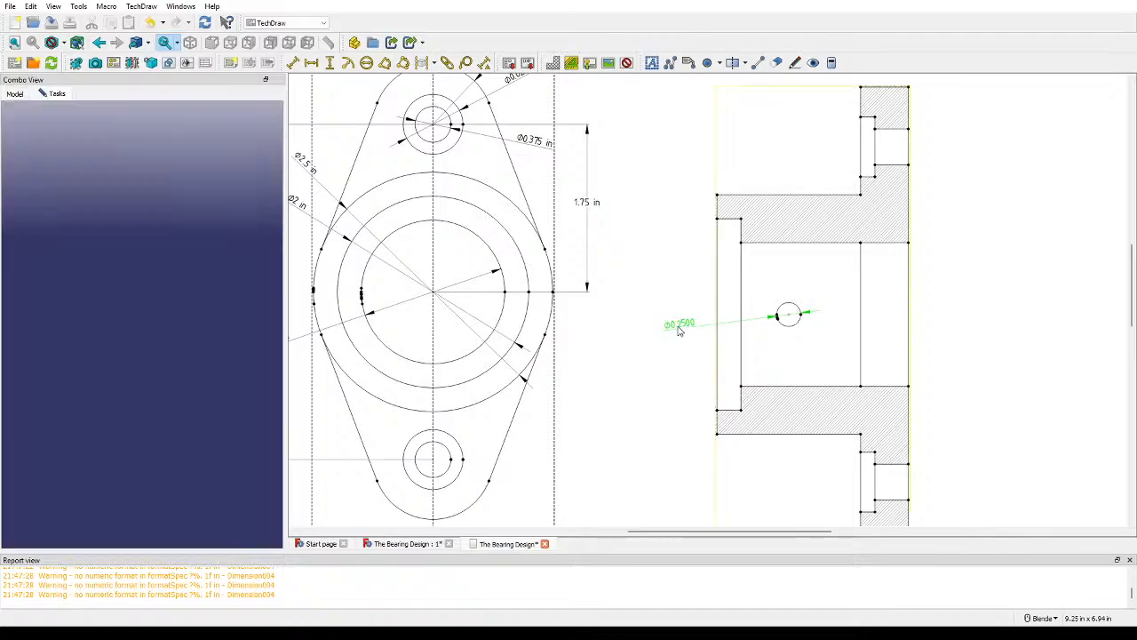
{"action": "left_click", "coordinate": [137, 258]}
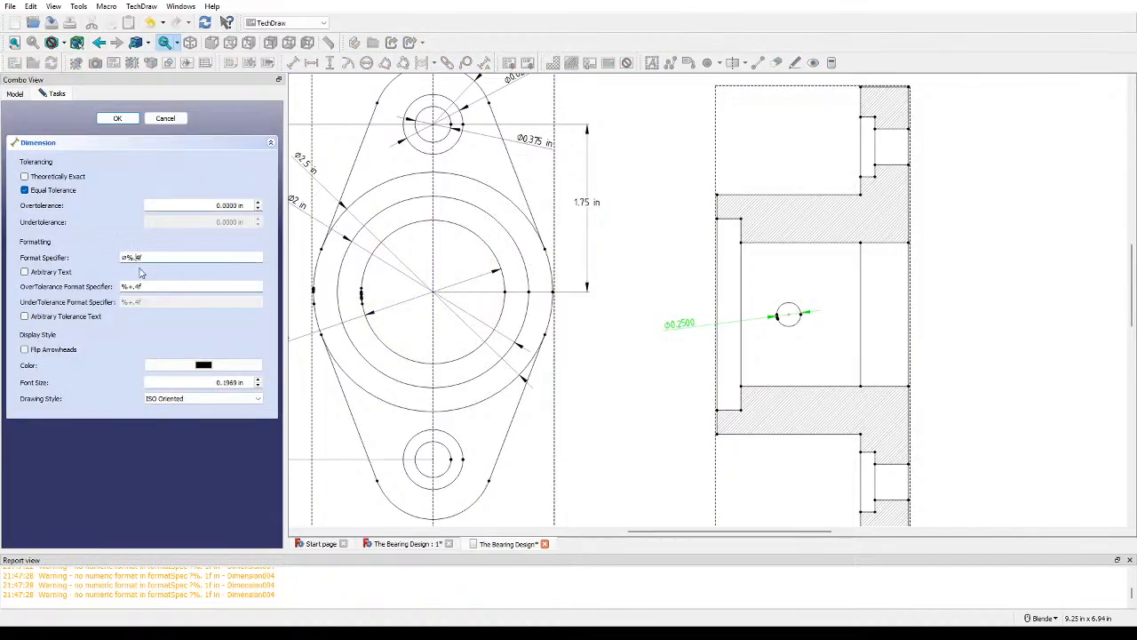
{"action": "key", "text": "Delete"}
{"action": "type", "text": "2"}
{"action": "type", "text": " in"}
{"action": "key", "text": "Return"}
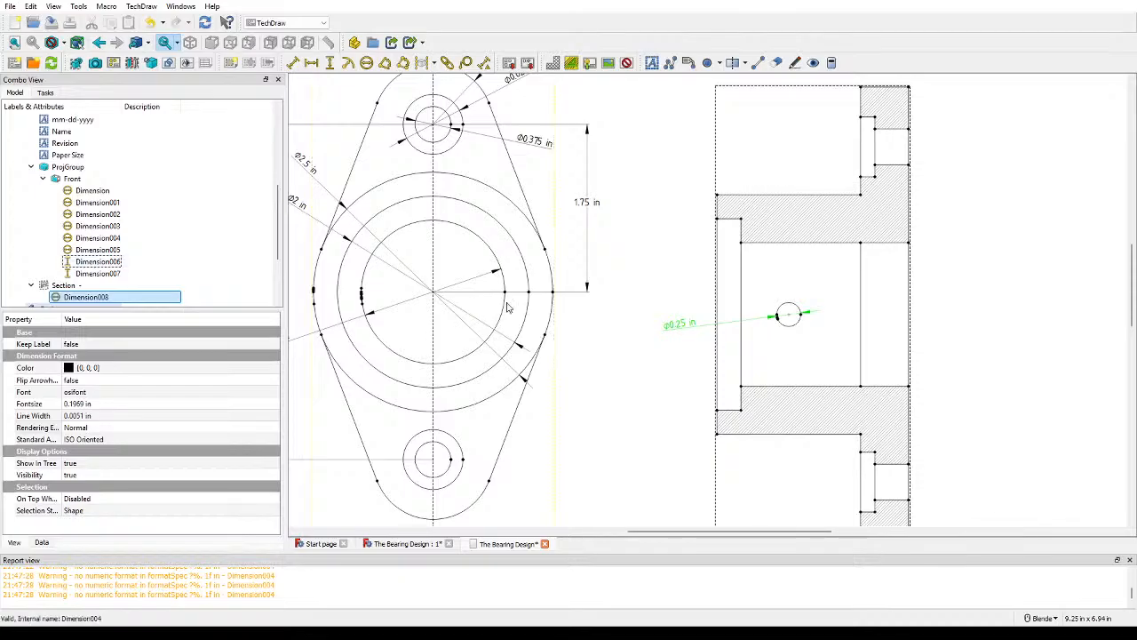
{"action": "left_click", "coordinate": [584, 342]}
Step: Add a horizontal dimension for the flange thickness along the section's upper edge and place it above the view
{"action": "mouse_move", "coordinate": [1012, 338]}
{"action": "left_mouse_down"}
{"action": "mouse_move", "coordinate": [962, 277]}
{"action": "mouse_move", "coordinate": [950, 280]}
{"action": "left_mouse_up"}
{"action": "scroll", "coordinate": [997, 283], "scroll_direction": "down", "scroll_amount": 1}
{"action": "left_click_drag", "start_coordinate": [1025, 284], "coordinate": [923, 377]}
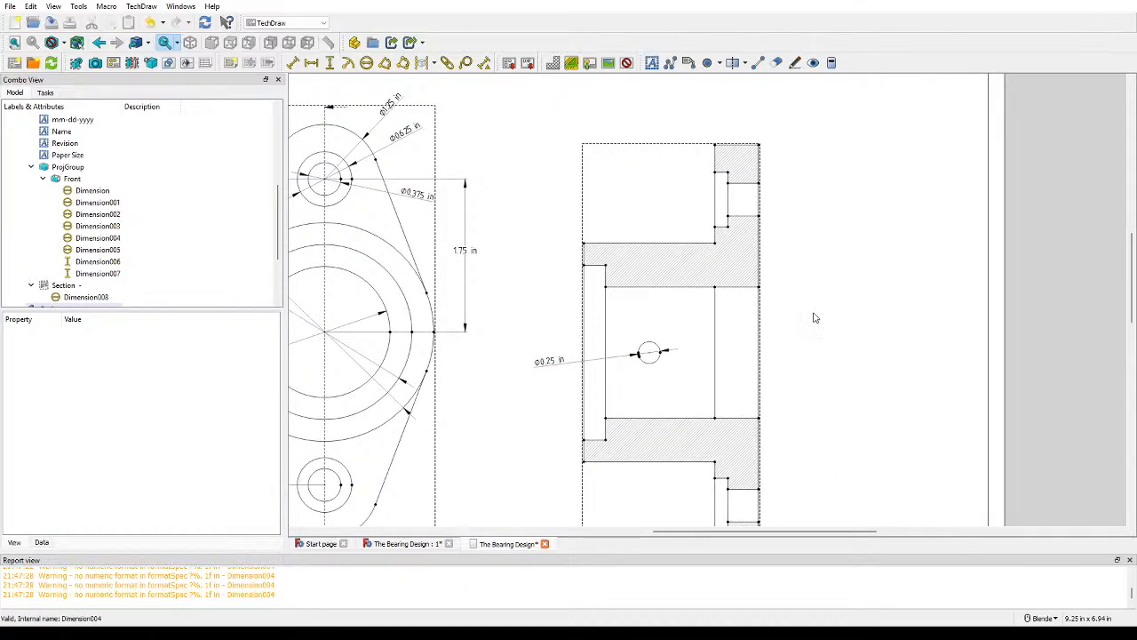
{"action": "scroll", "coordinate": [785, 167], "scroll_direction": "up", "scroll_amount": 1}
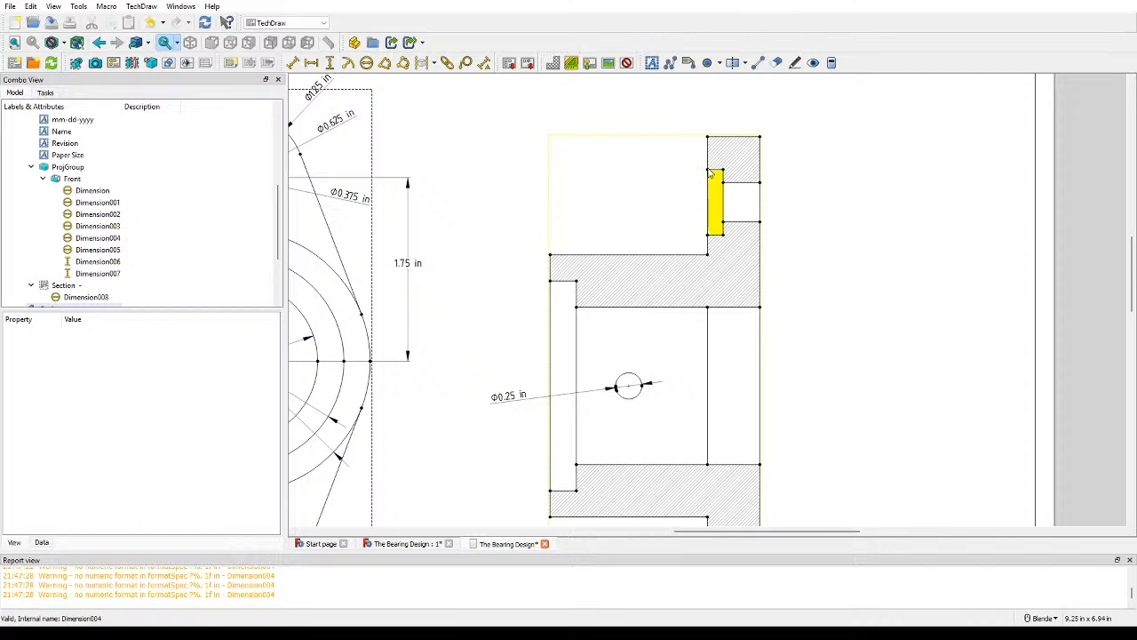
{"action": "scroll", "coordinate": [711, 169], "scroll_direction": "down", "scroll_amount": 1}
{"action": "left_click_drag", "start_coordinate": [580, 264], "coordinate": [644, 163]}
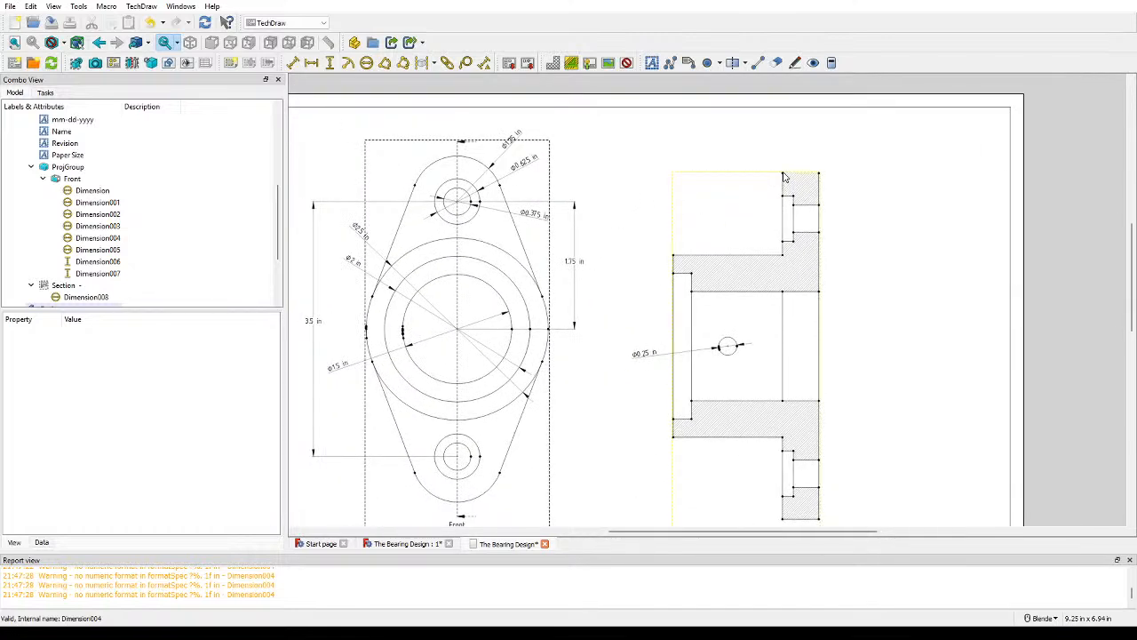
{"action": "left_click", "coordinate": [795, 181]}
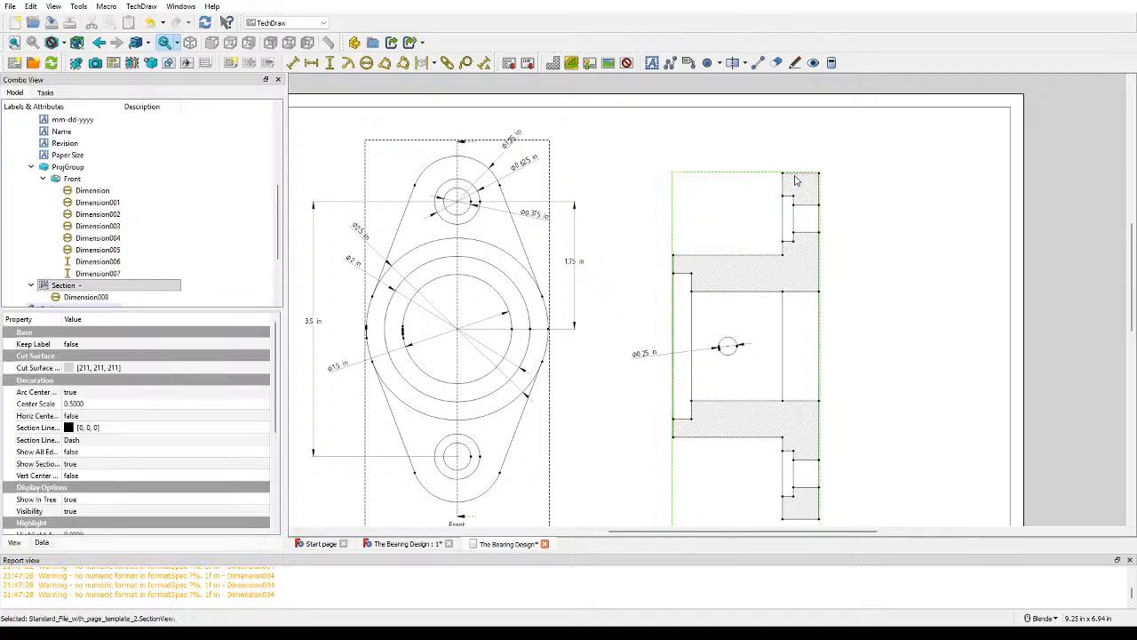
{"action": "left_click", "coordinate": [797, 181]}
{"action": "left_click", "coordinate": [900, 181]}
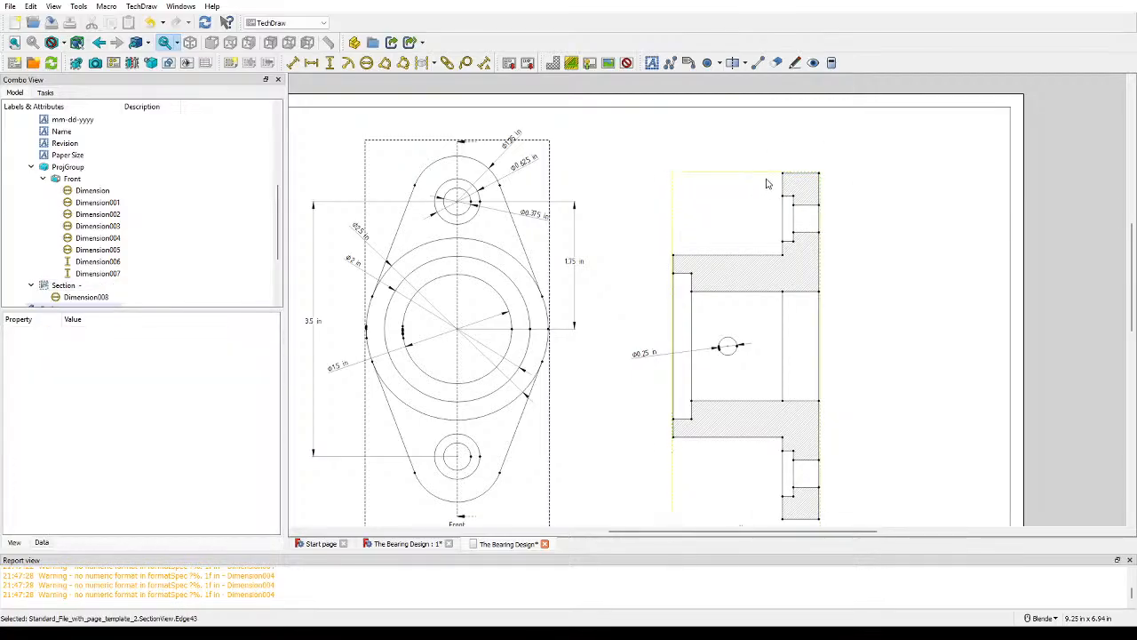
{"action": "left_click", "coordinate": [799, 178]}
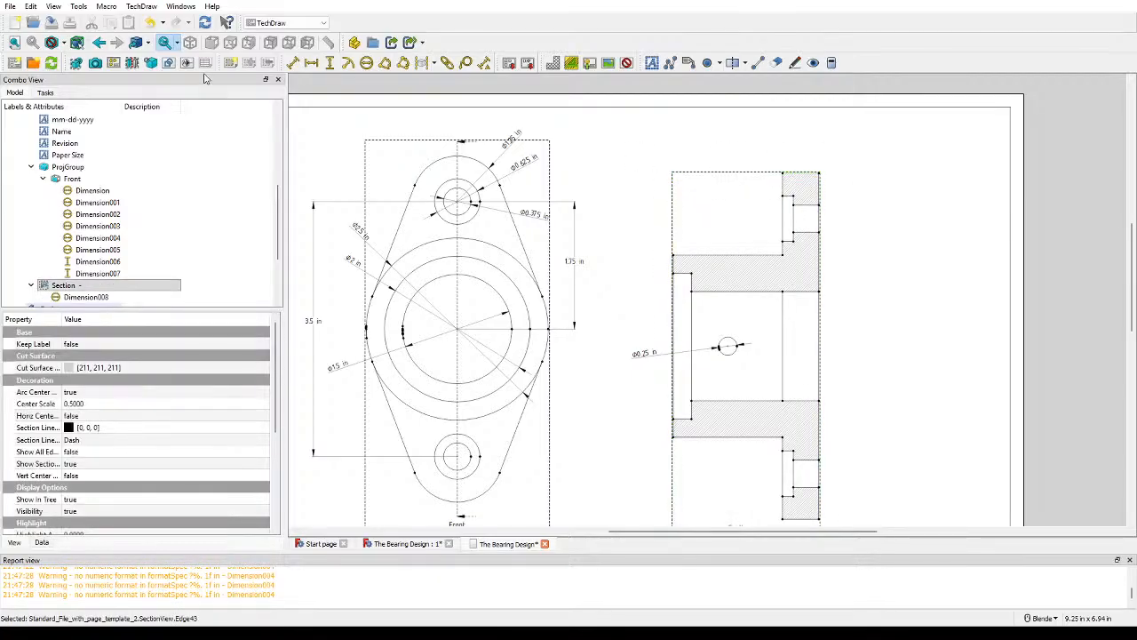
{"action": "left_click", "coordinate": [801, 175]}
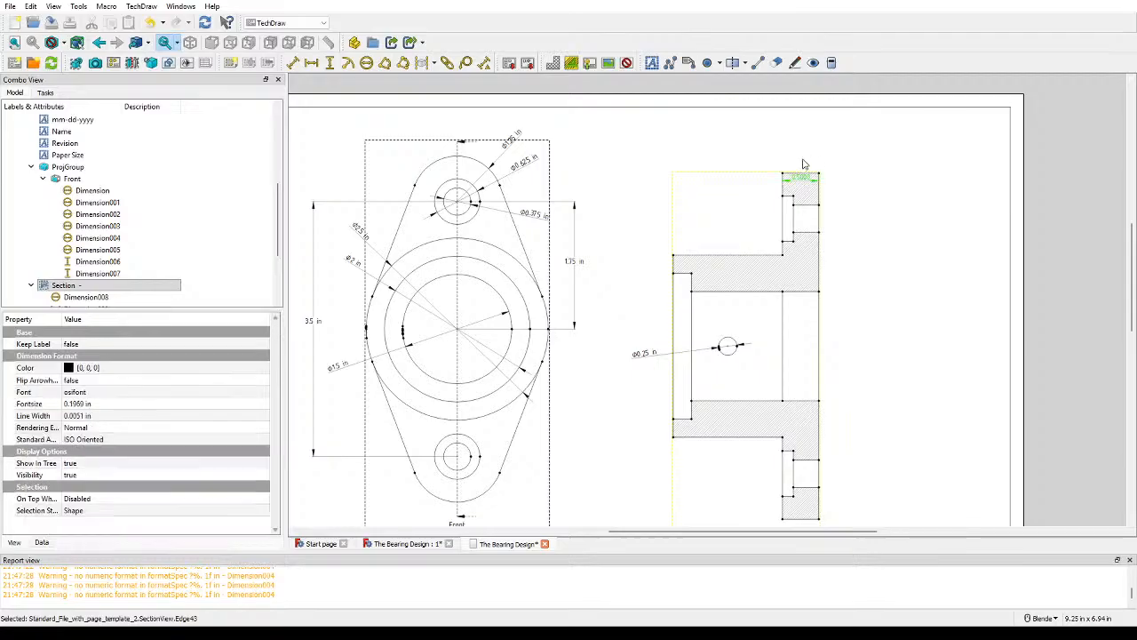
{"action": "left_click_drag", "start_coordinate": [802, 177], "coordinate": [804, 162]}
Step: Format the flange thickness dimension to one decimal place with the suffix "in", and move it higher above the section view
{"action": "double_click", "coordinate": [804, 163]}
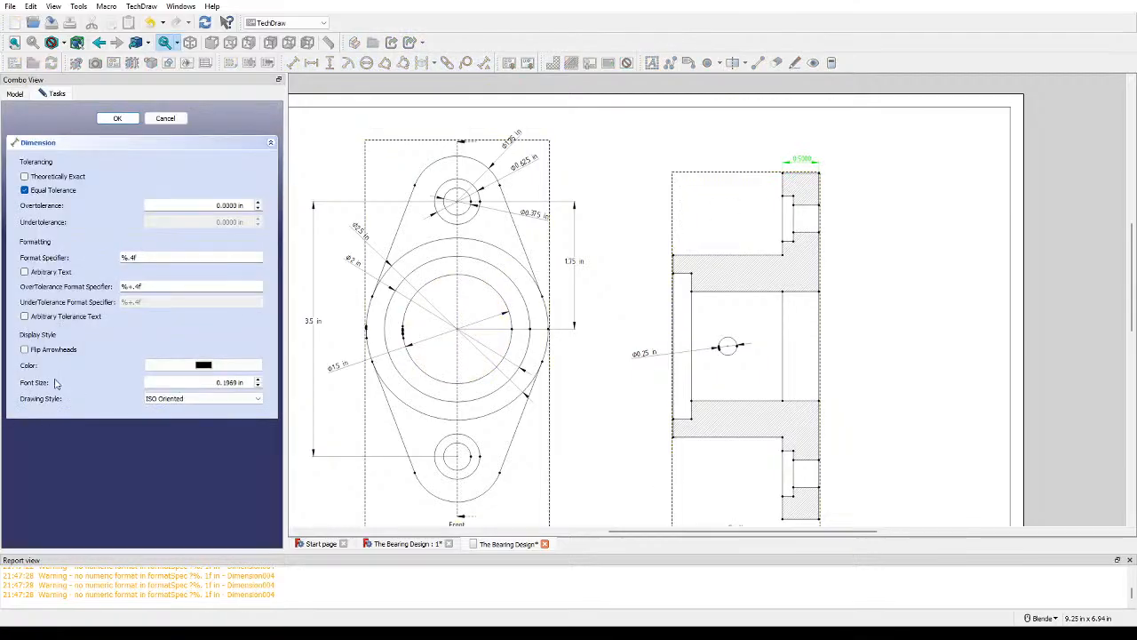
{"action": "left_click", "coordinate": [132, 256]}
{"action": "key", "text": "Return"}
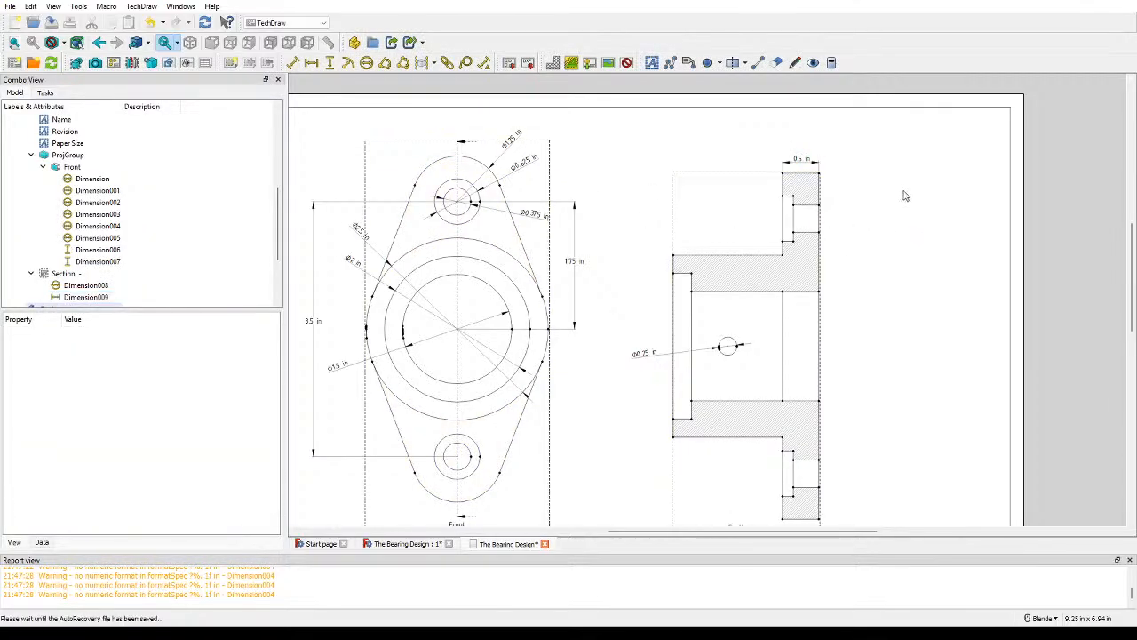
{"action": "scroll", "coordinate": [904, 195], "scroll_direction": "up", "scroll_amount": 6}
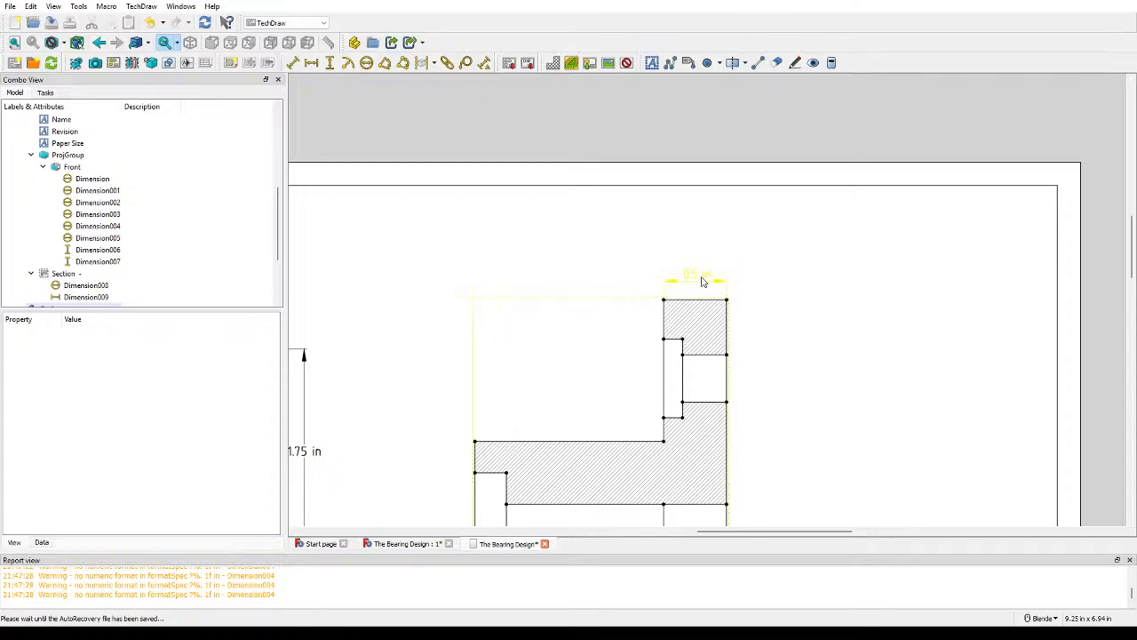
{"action": "left_click_drag", "start_coordinate": [702, 281], "coordinate": [700, 248]}
{"action": "left_click", "coordinate": [812, 263]}
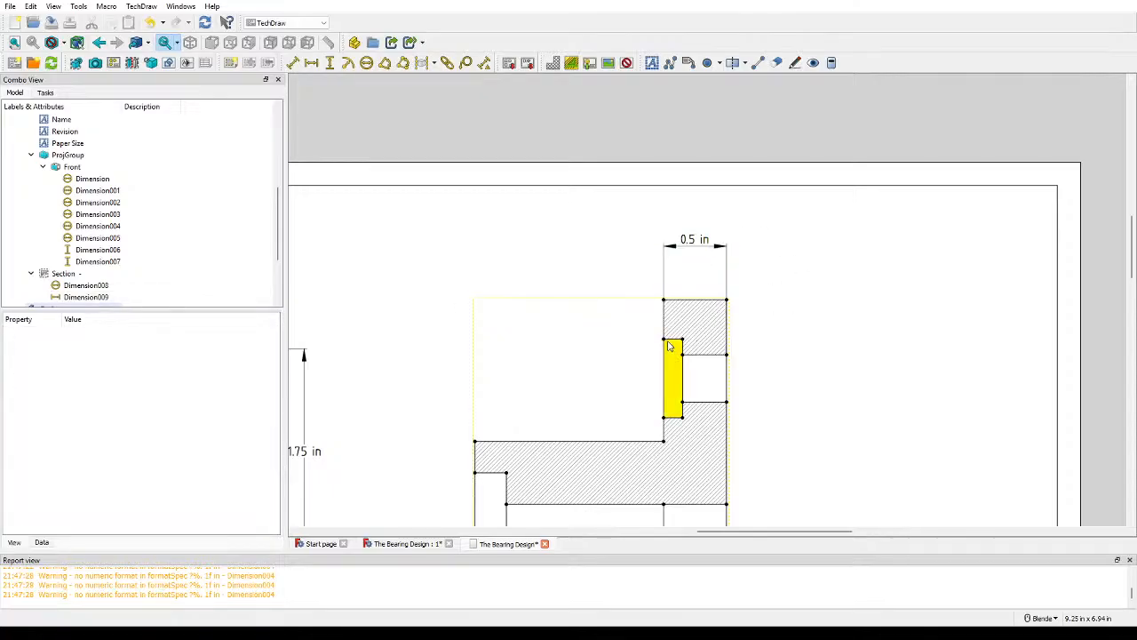
Step: Add a horizontal dimension for the upper bolt hole's counterbore depth, placed between the section and the flange thickness dimension
{"action": "left_click", "coordinate": [670, 347]}
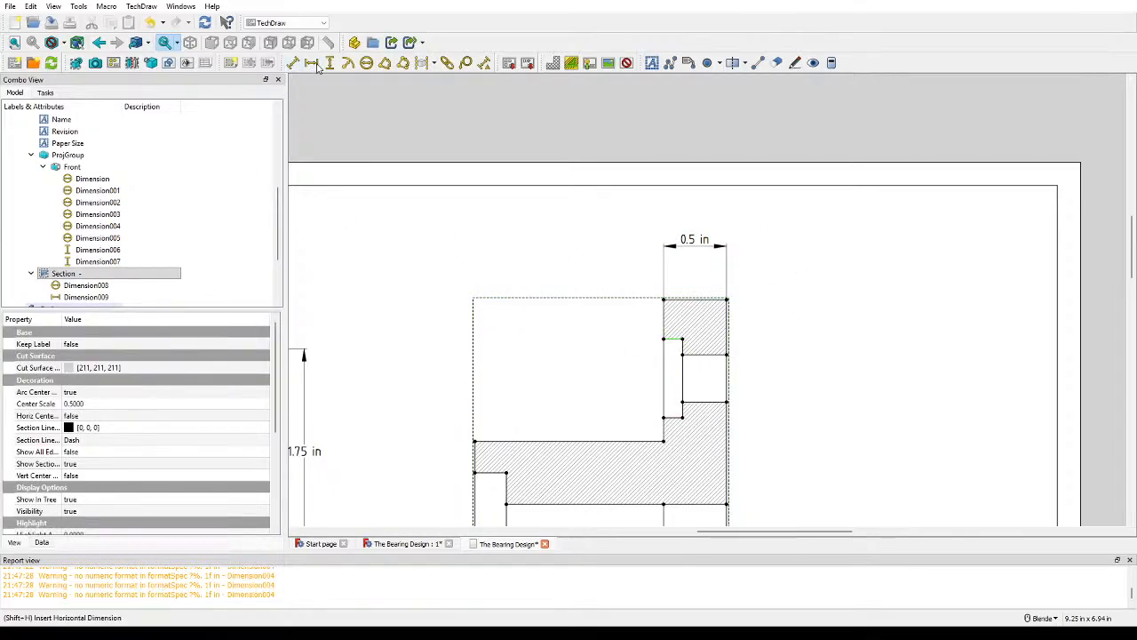
{"action": "left_click", "coordinate": [673, 338]}
{"action": "key", "text": "shift+h"}
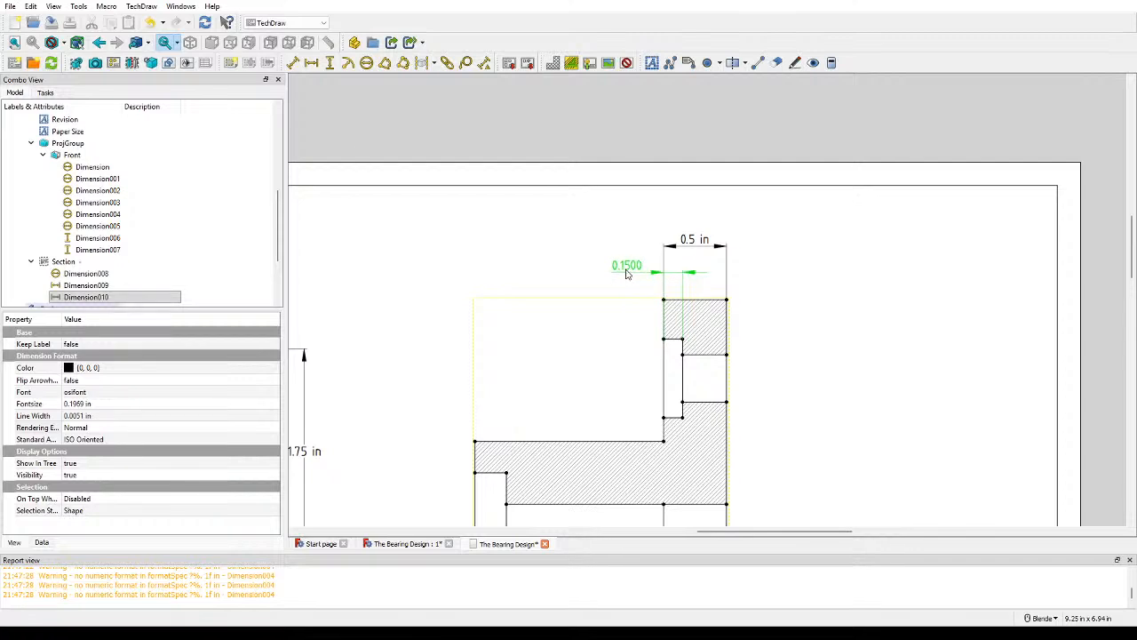
{"action": "left_click_drag", "start_coordinate": [626, 274], "coordinate": [624, 276]}
Step: Format the bolt-hole counterbore depth dimension as "%.2f in" and move it slightly closer to the section view
{"action": "double_click", "coordinate": [624, 276]}
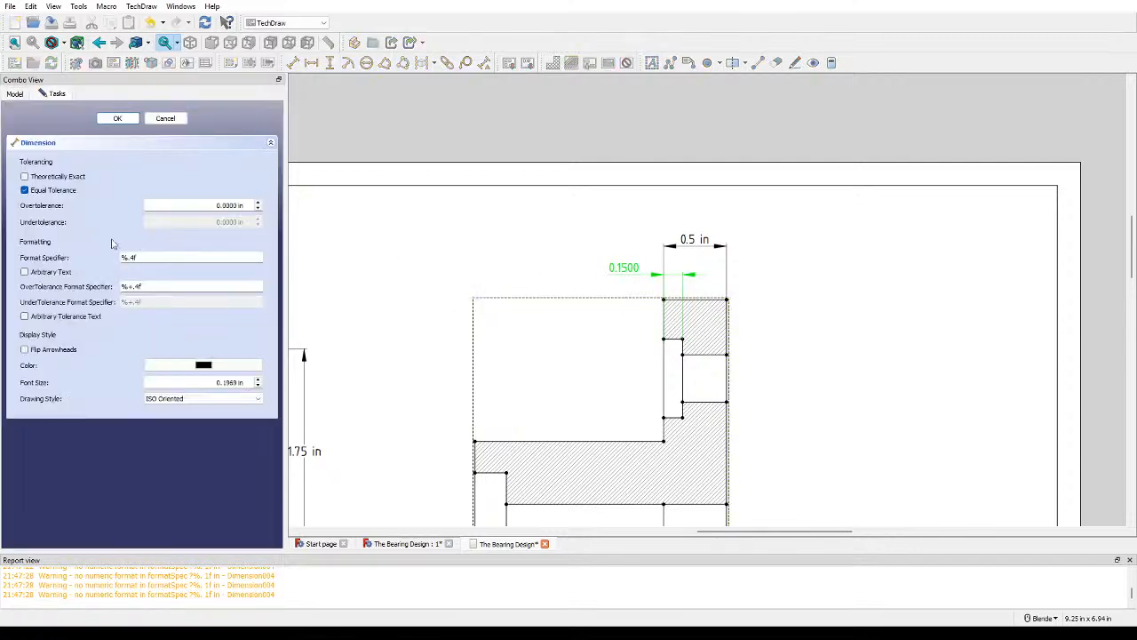
{"action": "double_click", "coordinate": [132, 259]}
{"action": "type", "text": "2f in"}
{"action": "key", "text": "Return"}
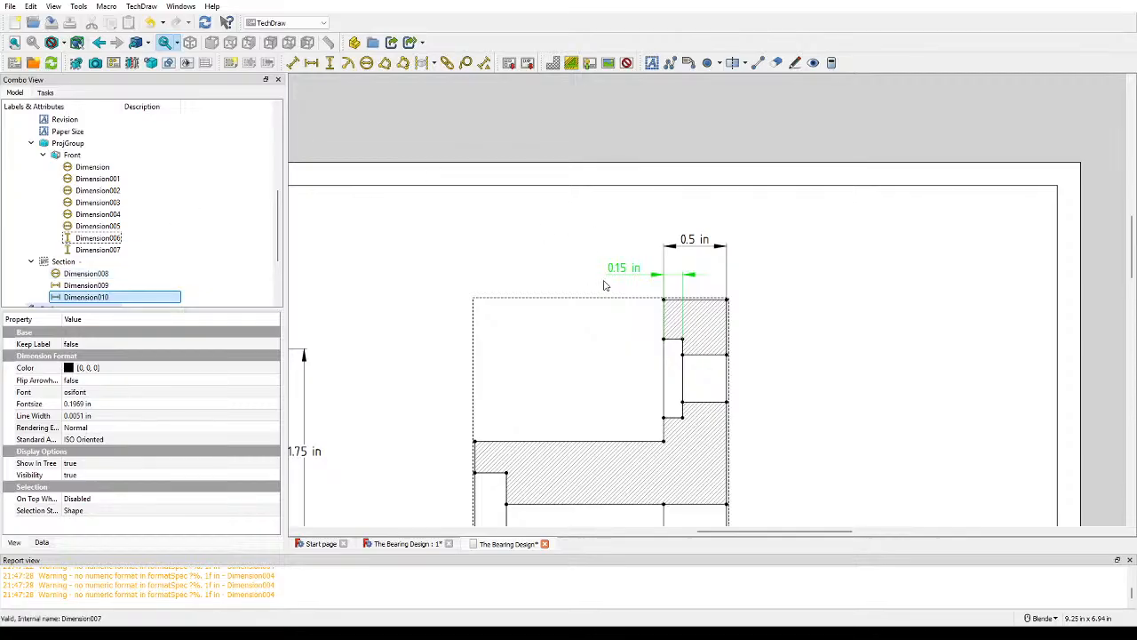
{"action": "left_click", "coordinate": [797, 306]}
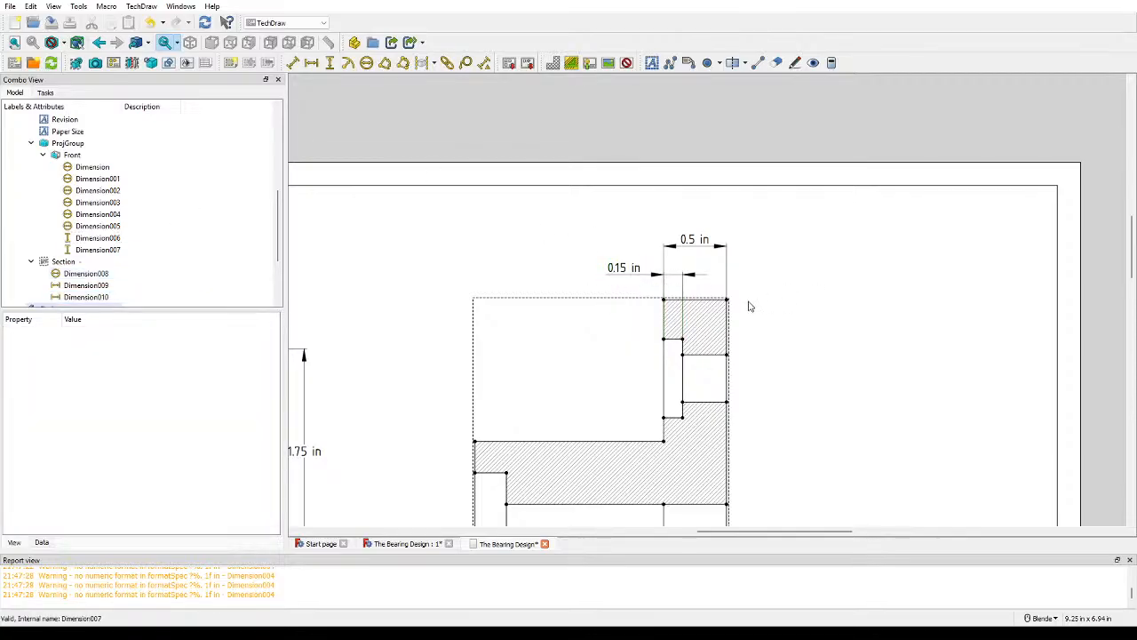
{"action": "left_click", "coordinate": [622, 276]}
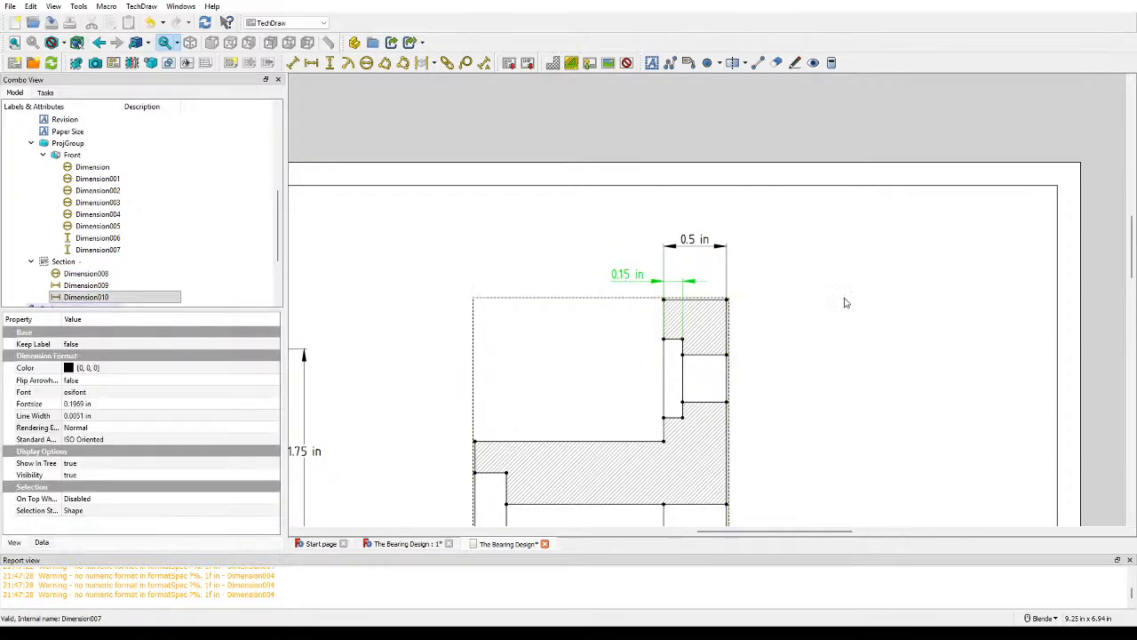
{"action": "left_click", "coordinate": [844, 302]}
Step: Add a horizontal dimension for the depth of the main bore's counterbore, using its short upper edge in the section view
{"action": "scroll", "coordinate": [835, 319], "scroll_direction": "down", "scroll_amount": 1}
{"action": "scroll", "coordinate": [818, 344], "scroll_direction": "down", "scroll_amount": 2}
{"action": "mouse_move", "coordinate": [814, 355]}
{"action": "middle_mouse_down"}
{"action": "mouse_move", "coordinate": [807, 242]}
{"action": "mouse_move", "coordinate": [766, 266]}
{"action": "mouse_move", "coordinate": [787, 358]}
{"action": "middle_mouse_up"}
{"action": "scroll", "coordinate": [797, 287], "scroll_direction": "down", "scroll_amount": 3}
{"action": "scroll", "coordinate": [787, 358], "scroll_direction": "up", "scroll_amount": 3}
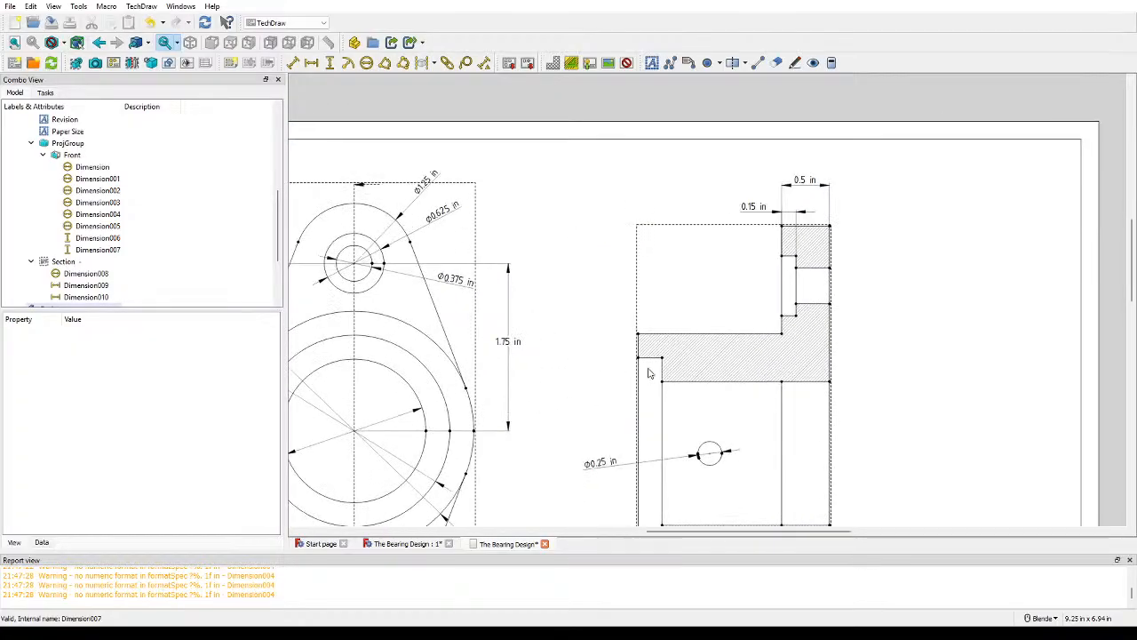
{"action": "left_click", "coordinate": [647, 362]}
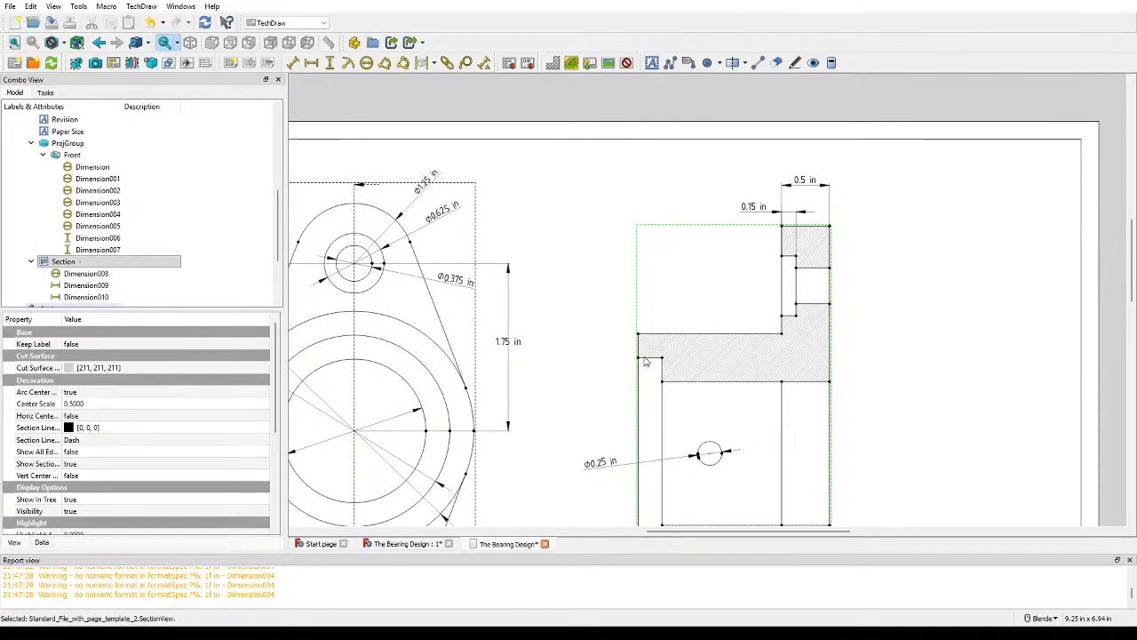
{"action": "left_click", "coordinate": [648, 358]}
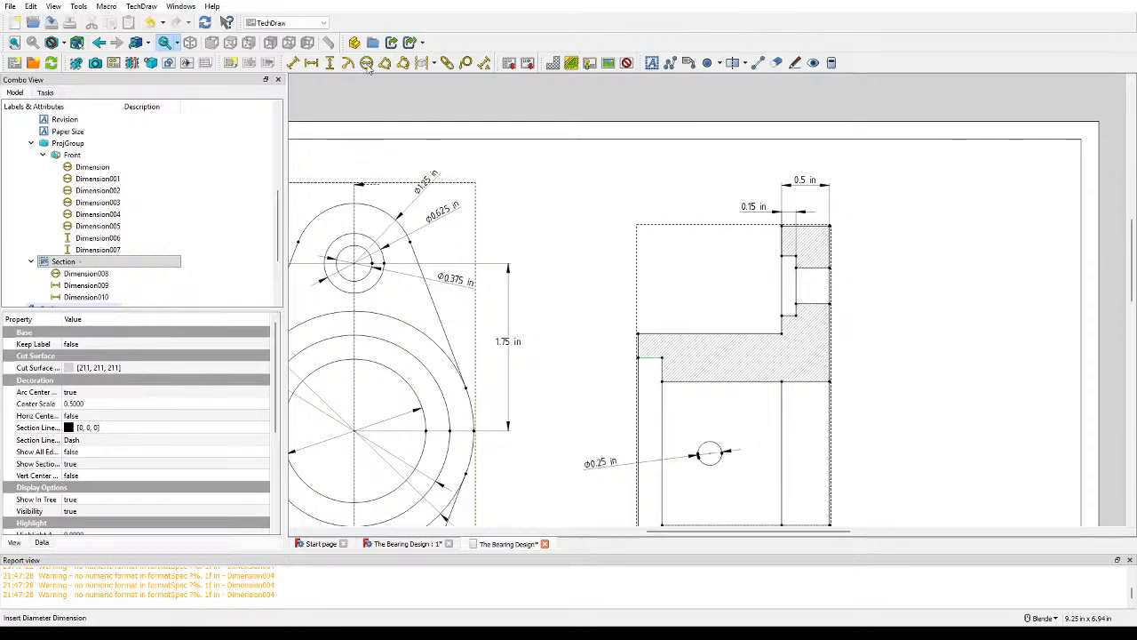
{"action": "left_click", "coordinate": [318, 66]}
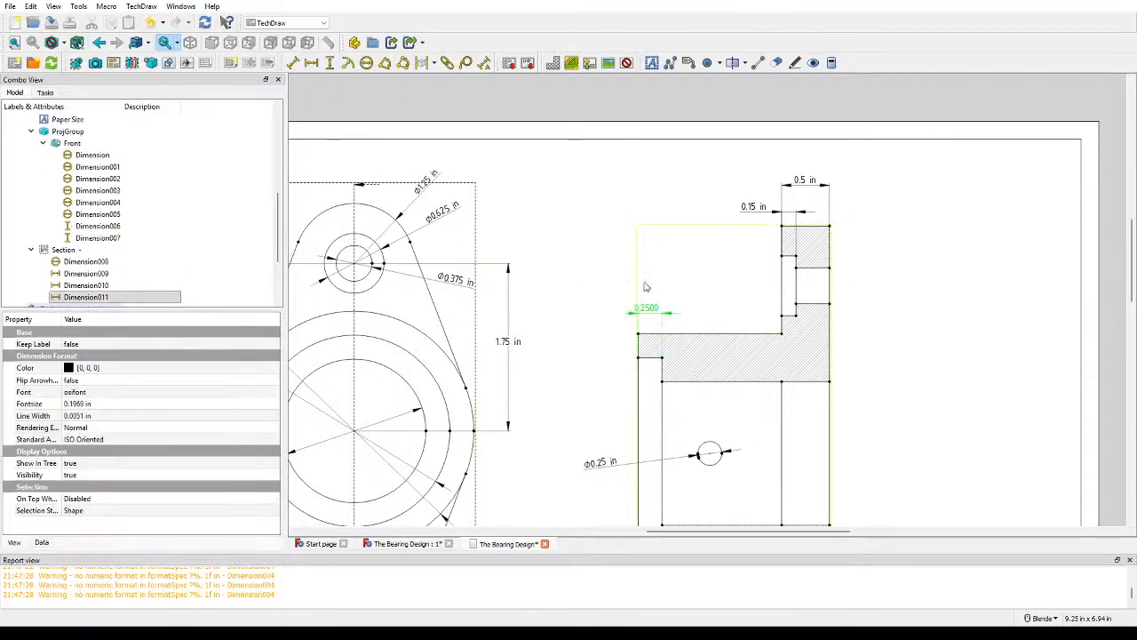
Step: Format the main bore's counterbore depth dimension as "%.2f in" and center its text above the recess
{"action": "double_click", "coordinate": [647, 287]}
{"action": "left_click", "coordinate": [137, 257]}
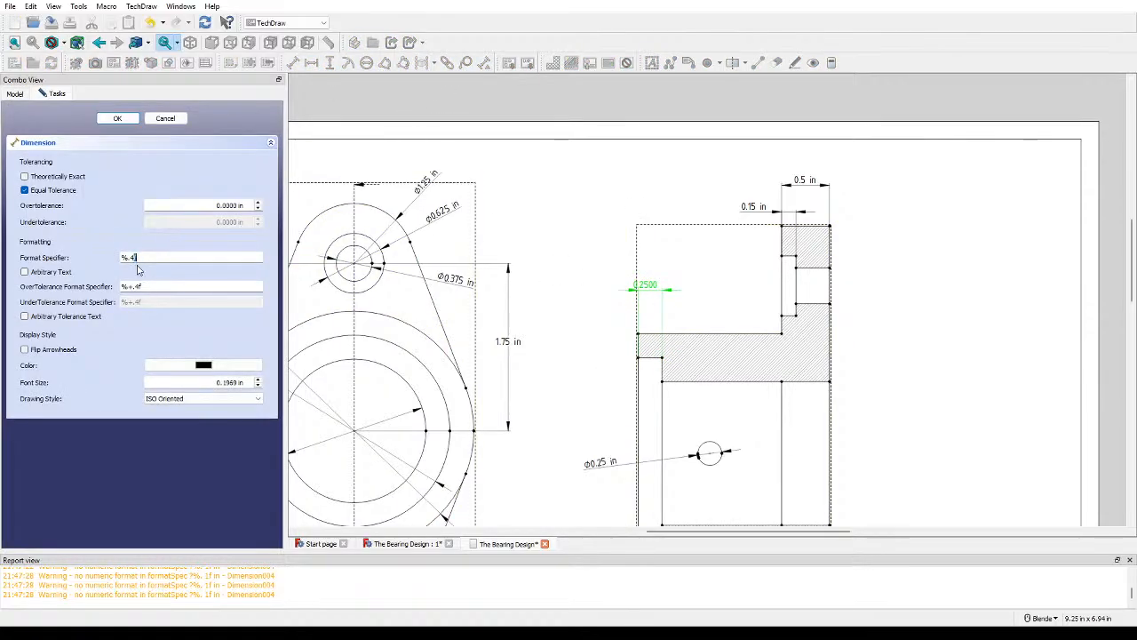
{"action": "key", "text": "BackSpace"}
{"action": "key", "text": "BackSpace"}
{"action": "type", "text": "2f"}
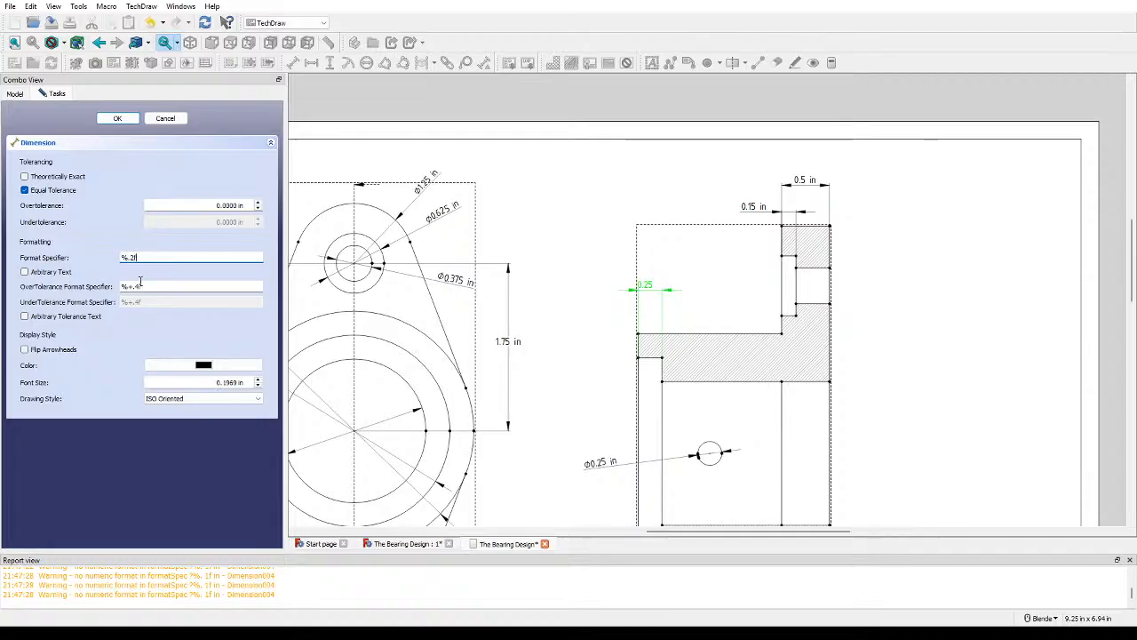
{"action": "key", "text": "Return"}
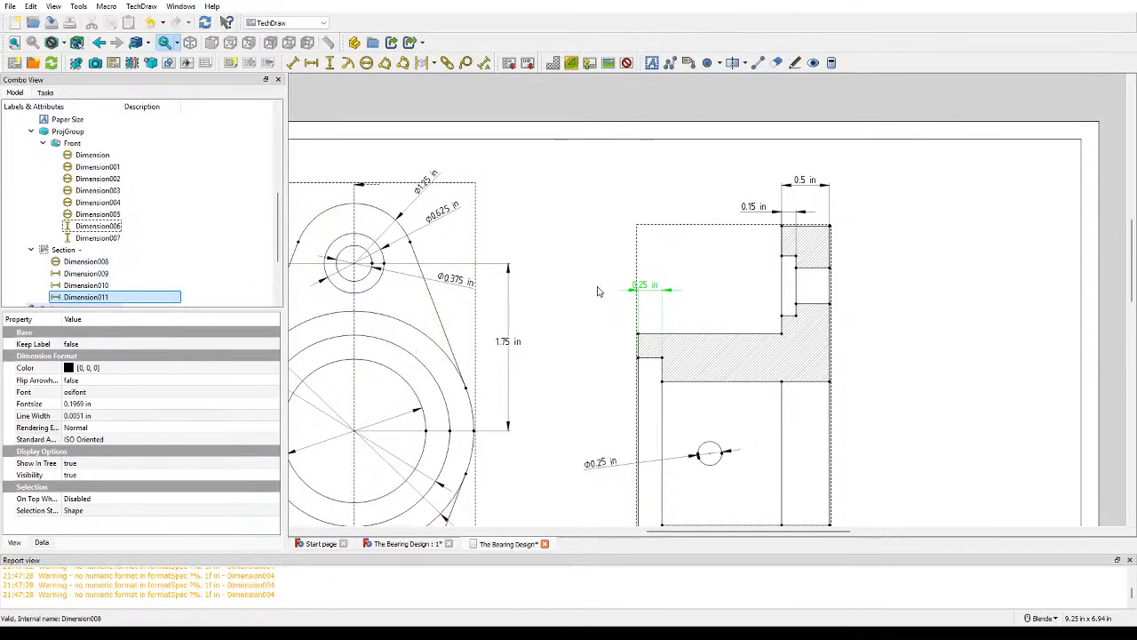
{"action": "left_click", "coordinate": [662, 293]}
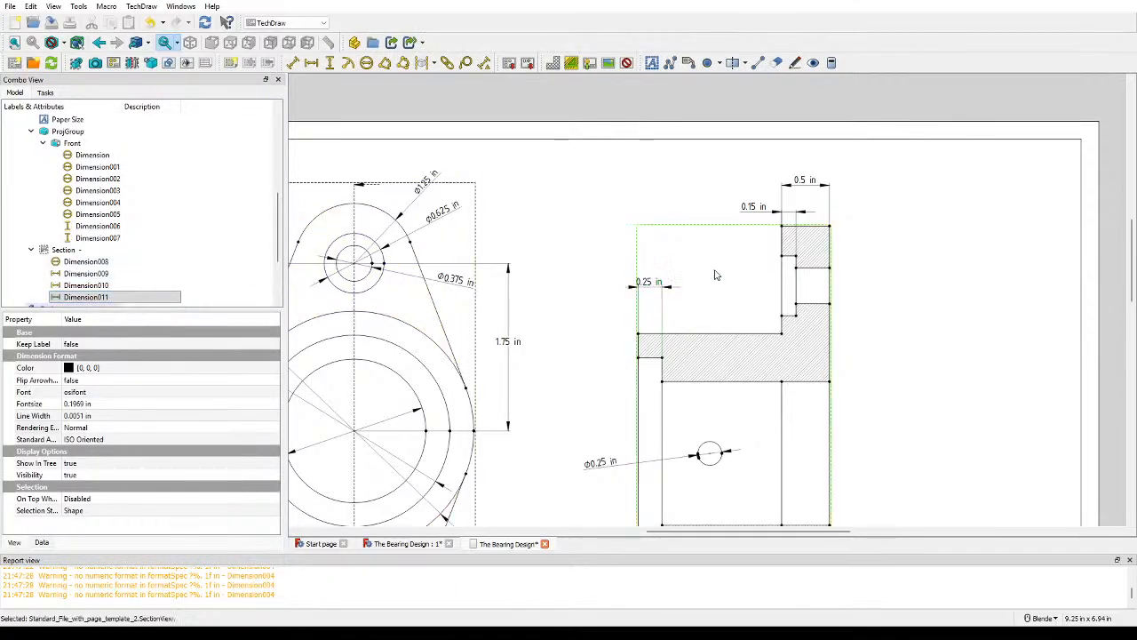
{"action": "scroll", "coordinate": [661, 293], "scroll_direction": "up", "scroll_amount": 4}
{"action": "left_click_drag", "start_coordinate": [631, 296], "coordinate": [638, 296]}
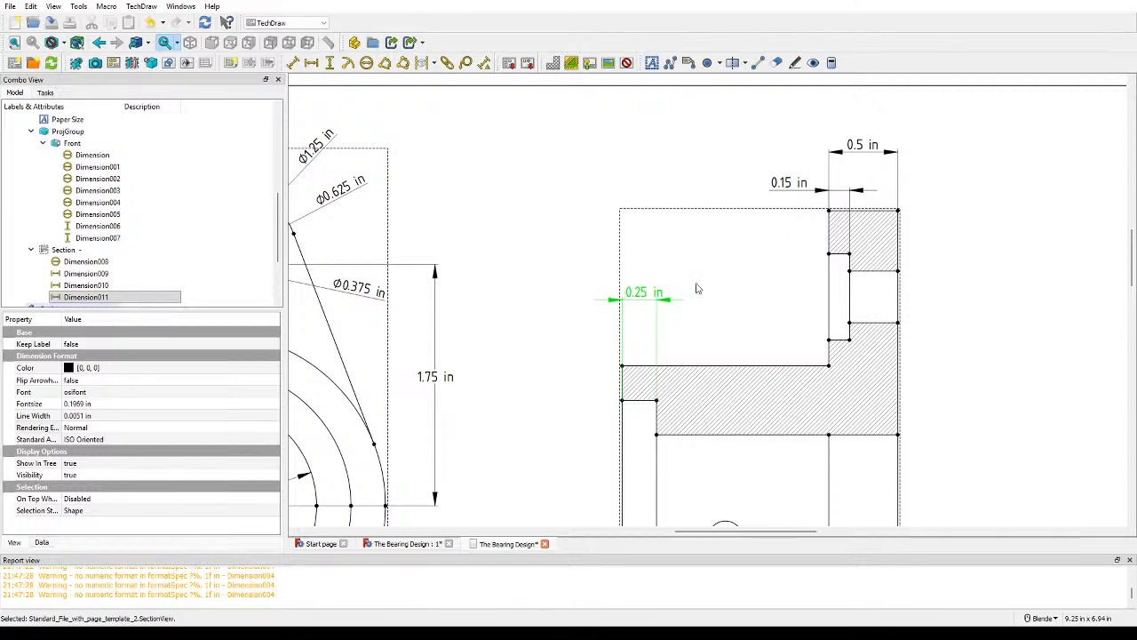
{"action": "left_click", "coordinate": [720, 310]}
Step: Examine the front and section views for features that still need dimensions, including the side hole's position
{"action": "scroll", "coordinate": [721, 313], "scroll_direction": "down", "scroll_amount": 3}
{"action": "scroll", "coordinate": [891, 361], "scroll_direction": "down", "scroll_amount": 4}
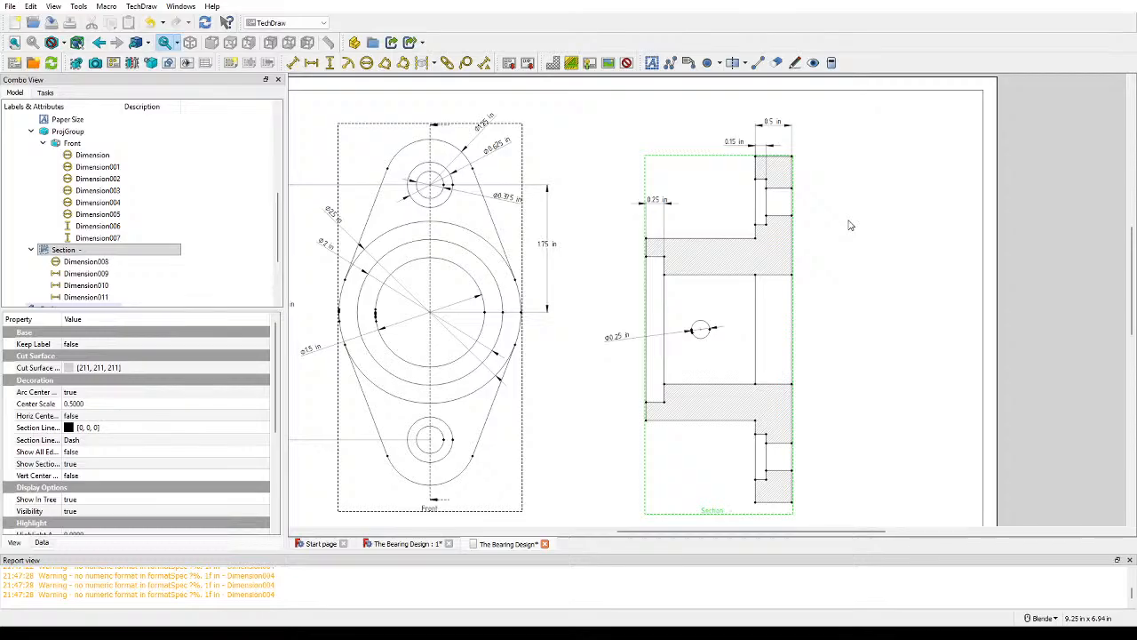
{"action": "middle_click_drag", "start_coordinate": [856, 303], "coordinate": [854, 267]}
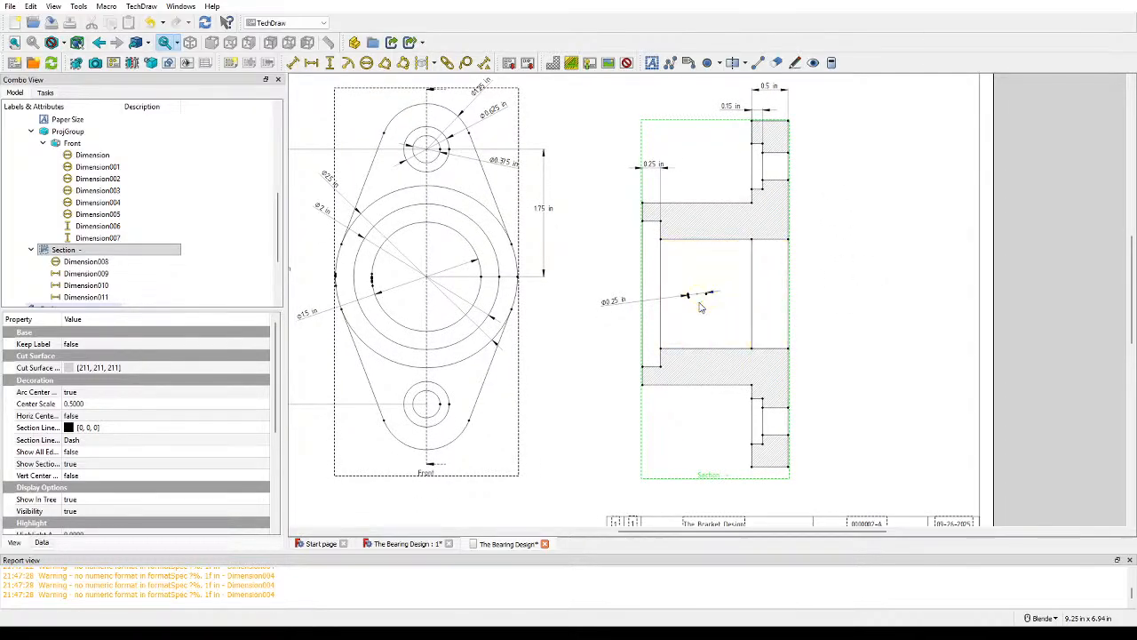
{"action": "middle_click_drag", "start_coordinate": [698, 335], "coordinate": [687, 276]}
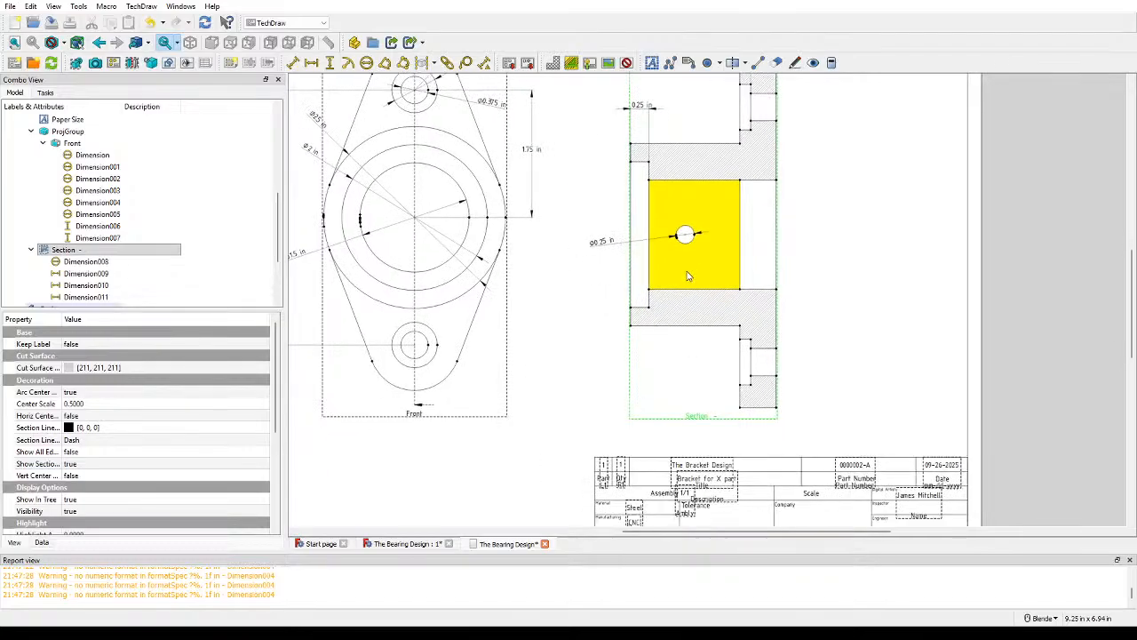
{"action": "middle_click_drag", "start_coordinate": [757, 229], "coordinate": [755, 311]}
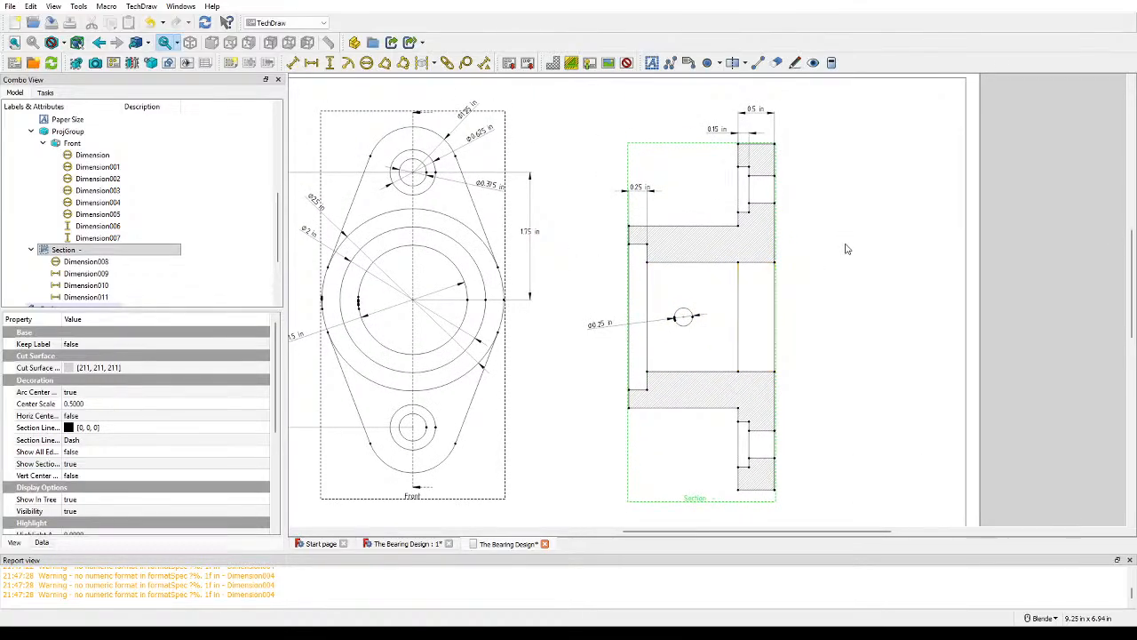
{"action": "middle_click_drag", "start_coordinate": [846, 249], "coordinate": [846, 226]}
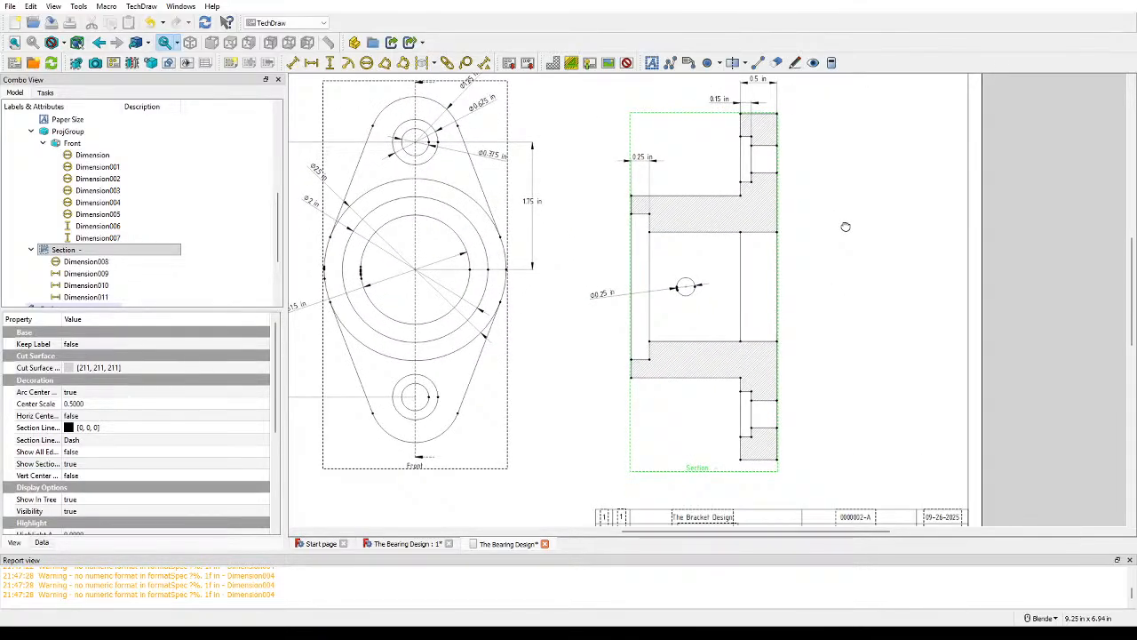
{"action": "scroll", "coordinate": [846, 228], "scroll_direction": "down", "scroll_amount": 3}
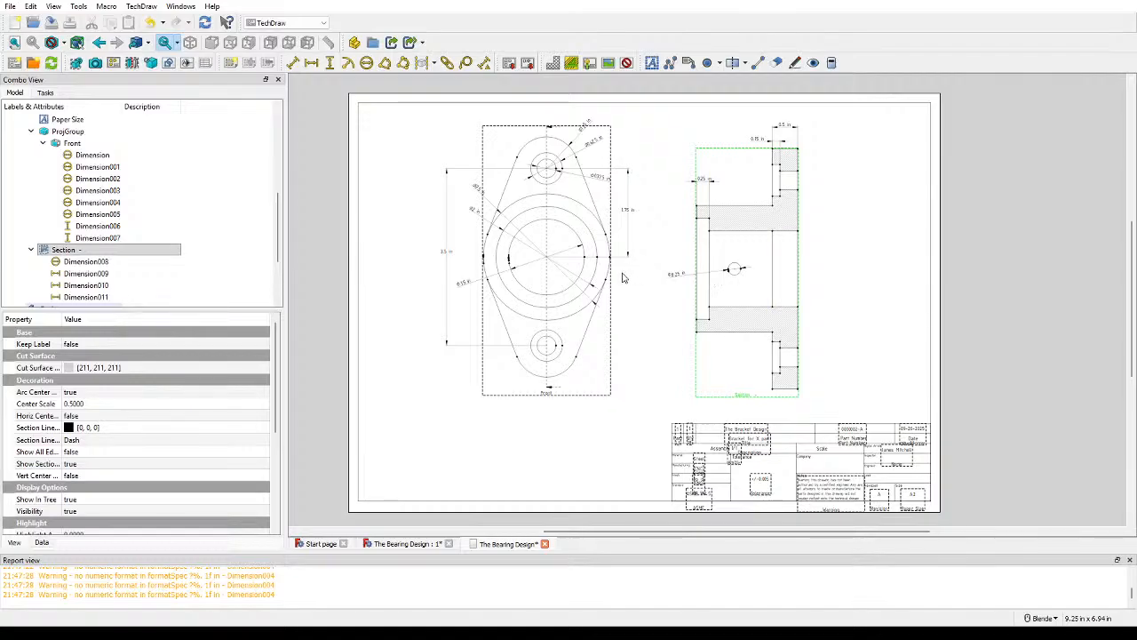
{"action": "scroll", "coordinate": [810, 358], "scroll_direction": "up", "scroll_amount": 2}
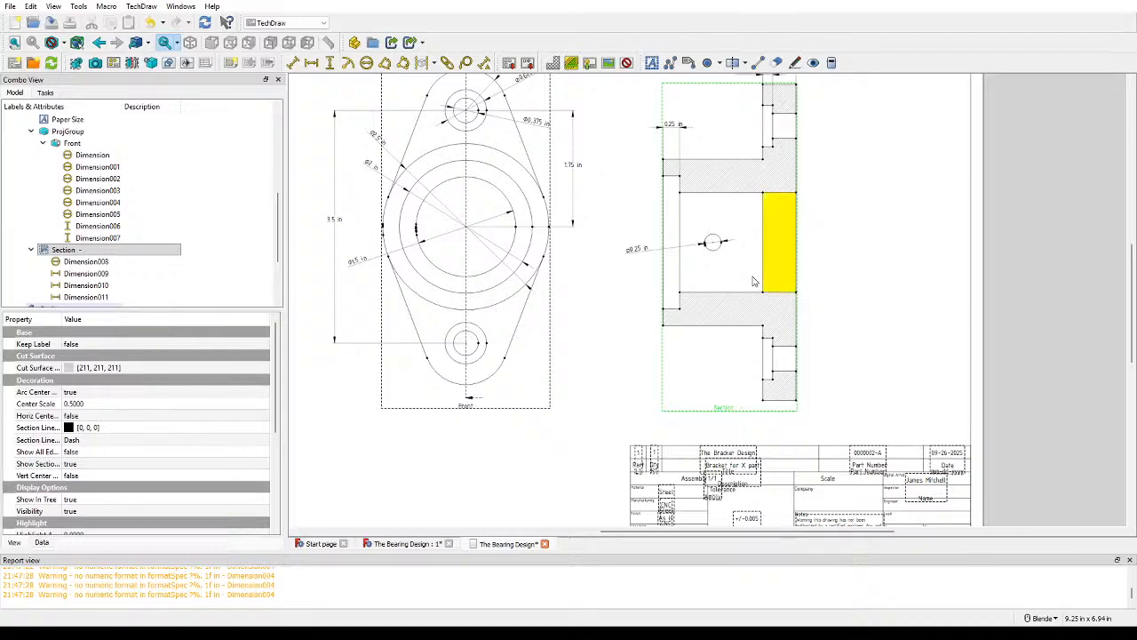
{"action": "scroll", "coordinate": [777, 288], "scroll_direction": "up", "scroll_amount": 1}
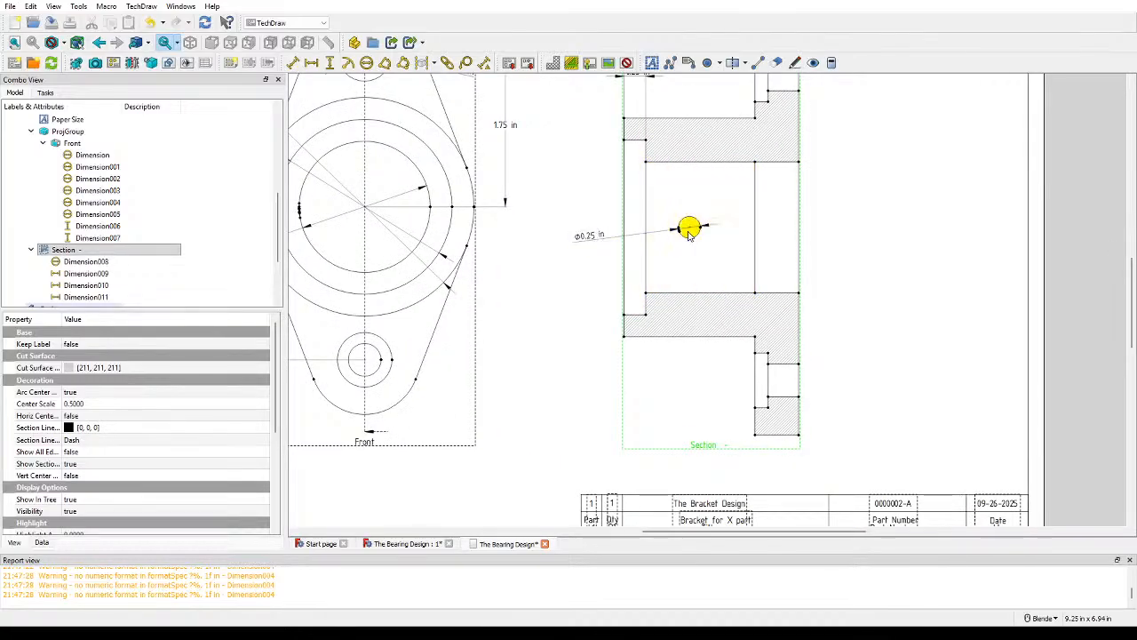
Step: Add a vertical dimension from the side hole's center to the flange's bottom outer corner and place it outside the flange face
{"action": "left_click", "coordinate": [691, 233]}
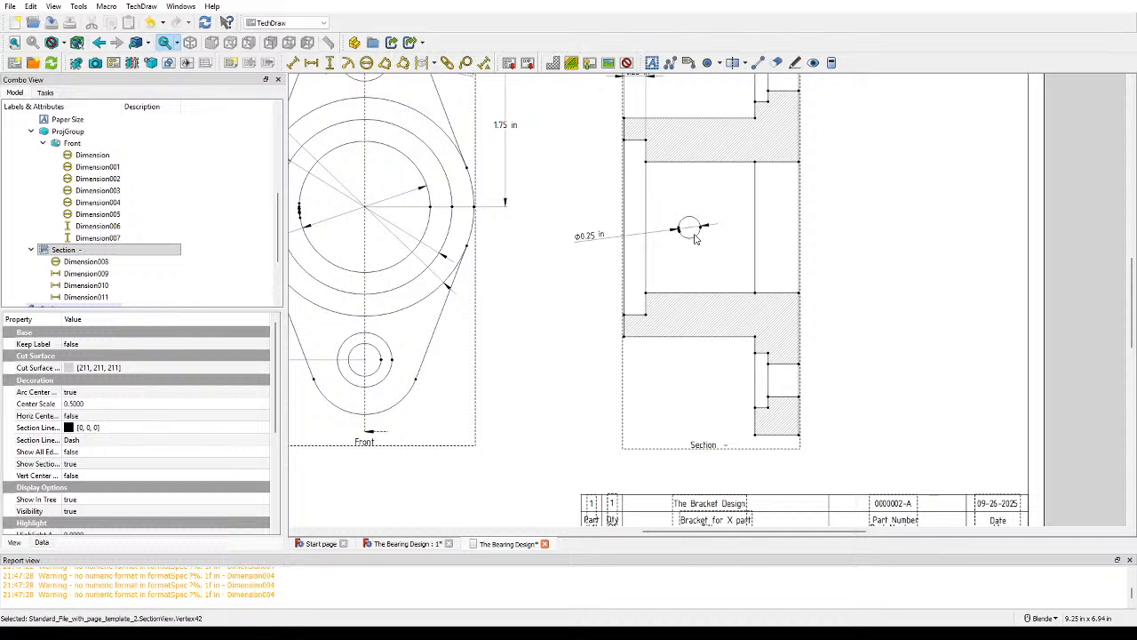
{"action": "left_click", "coordinate": [799, 436]}
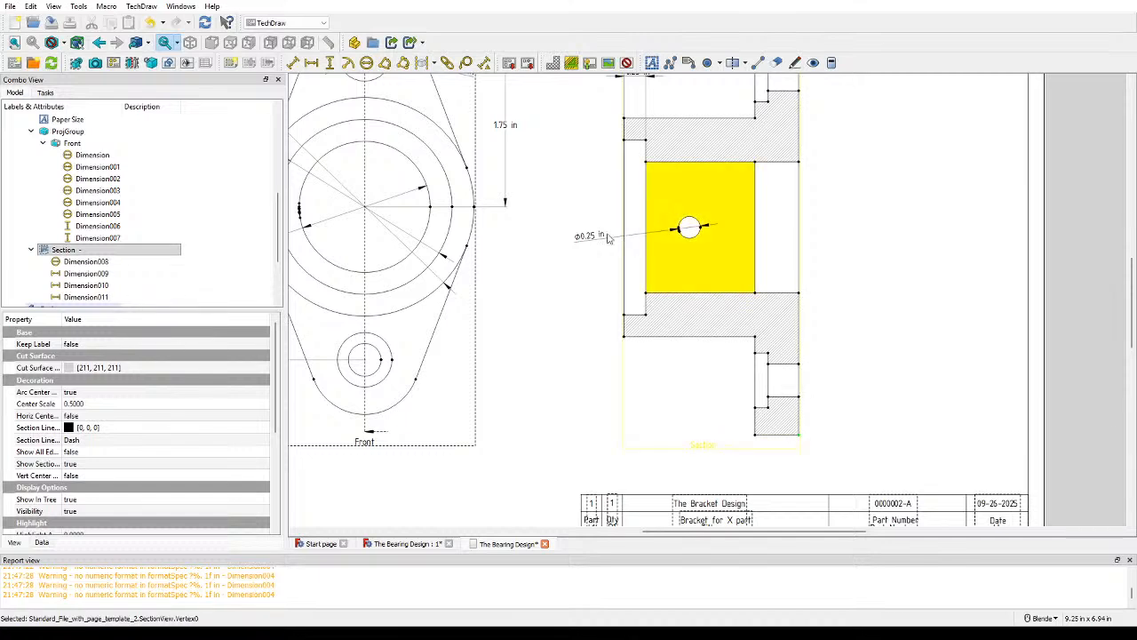
{"action": "left_click", "coordinate": [330, 62]}
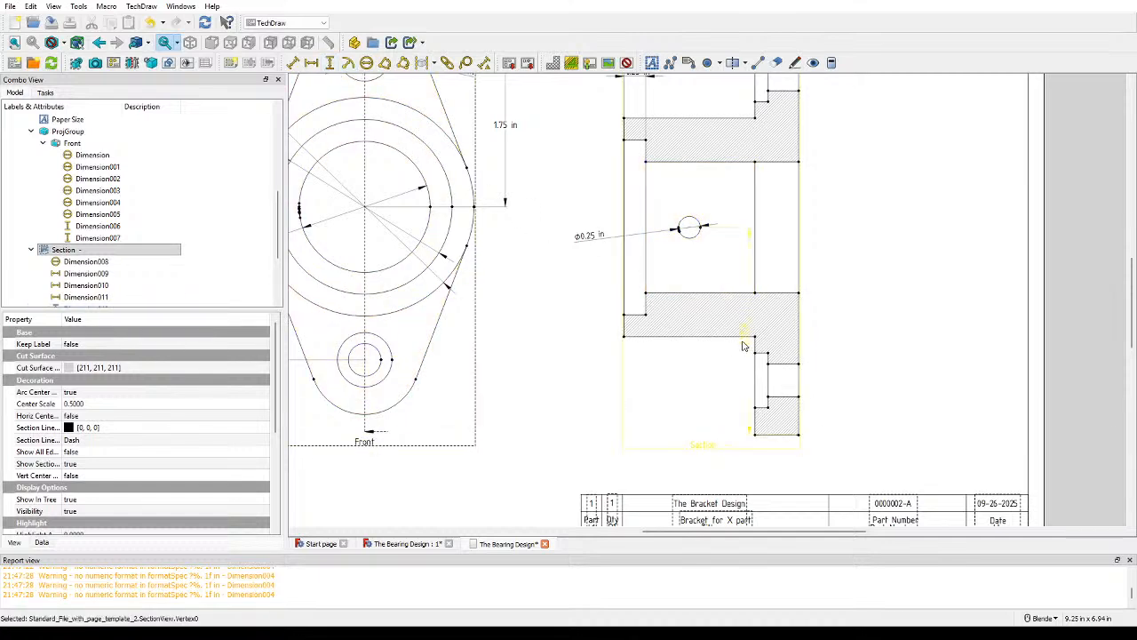
{"action": "left_click_drag", "start_coordinate": [746, 347], "coordinate": [849, 322]}
Step: Format the side hole's vertical dimension as "%.3f in" with the ASME Inlined drawing style, and move its text slightly lower
{"action": "double_click", "coordinate": [850, 322]}
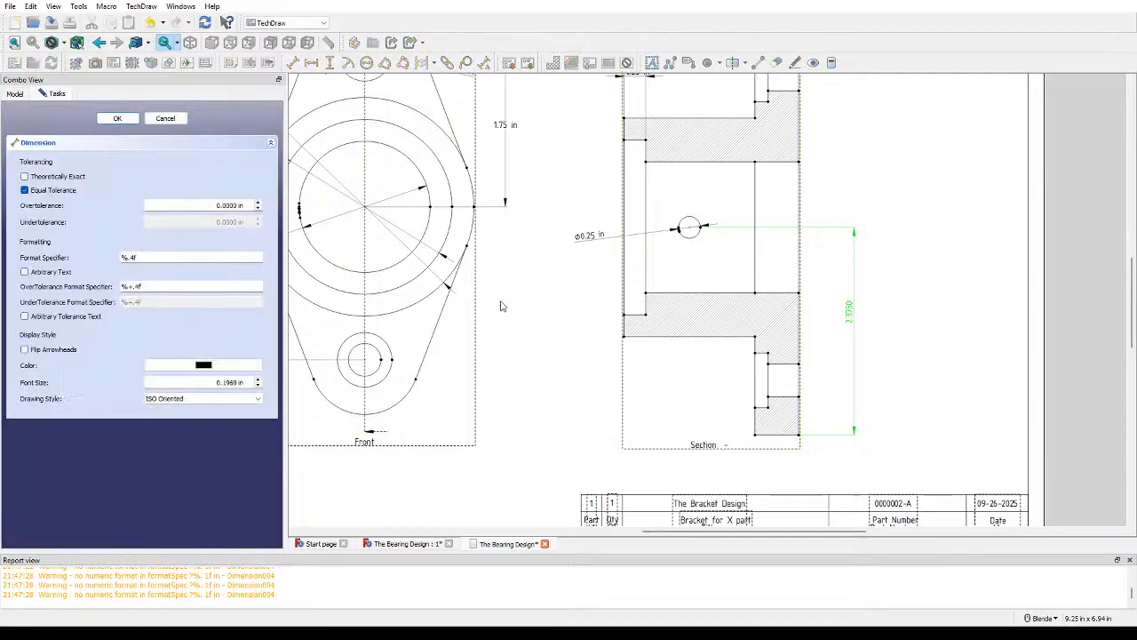
{"action": "left_click", "coordinate": [132, 258]}
{"action": "key", "text": "Delete"}
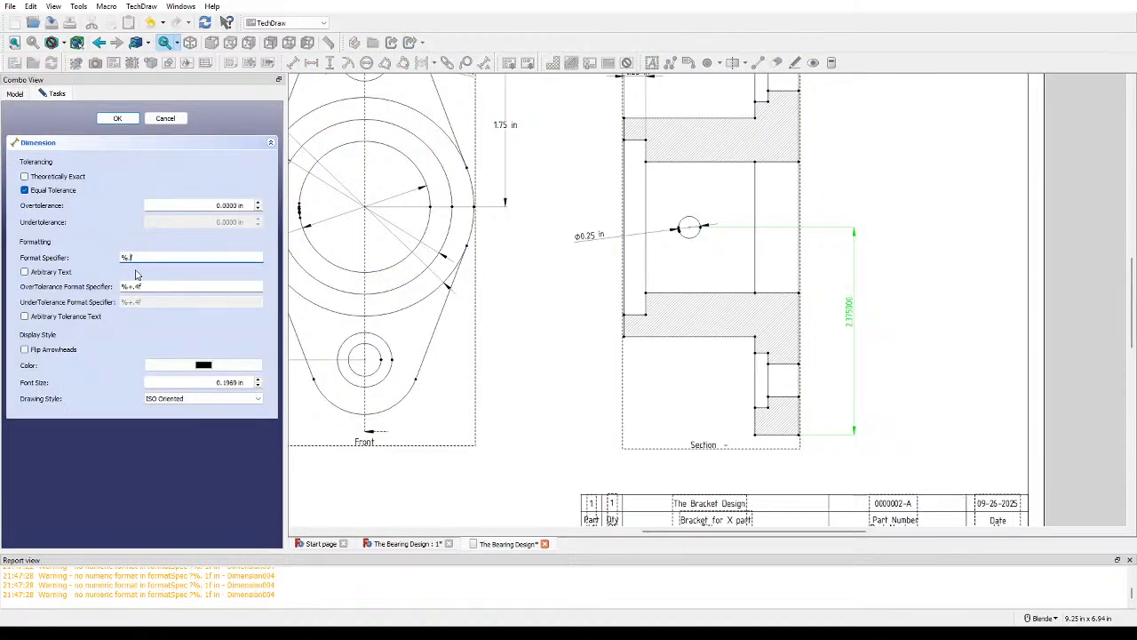
{"action": "type", "text": "3f in"}
{"action": "left_click", "coordinate": [188, 400]}
{"action": "key", "text": "Down"}
{"action": "key", "text": "Down"}
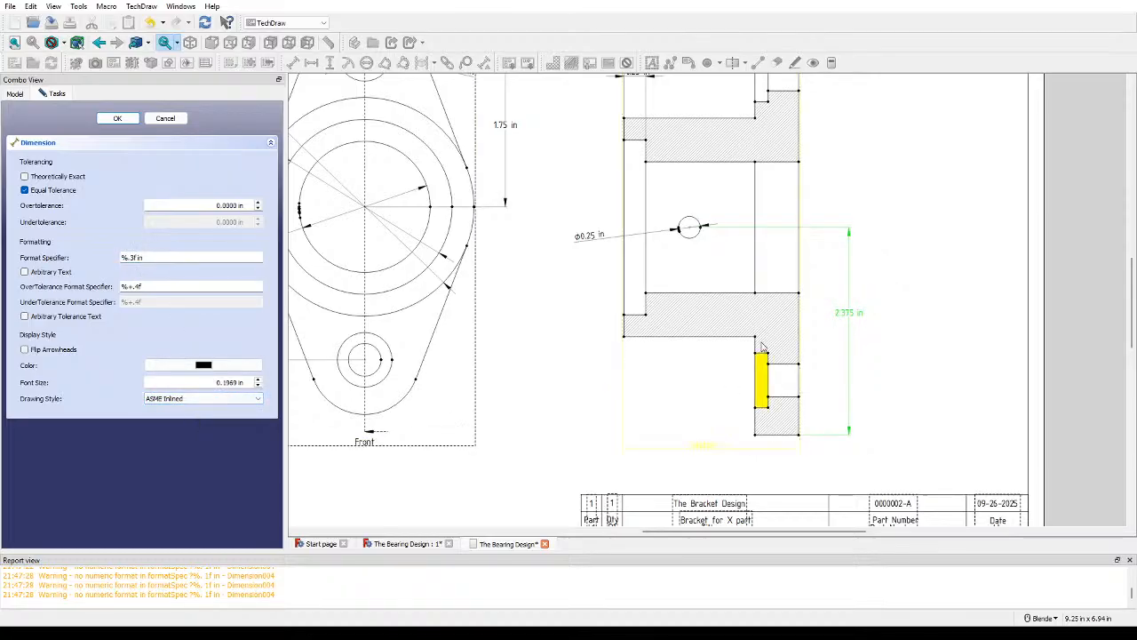
{"action": "left_click_drag", "start_coordinate": [849, 316], "coordinate": [851, 333]}
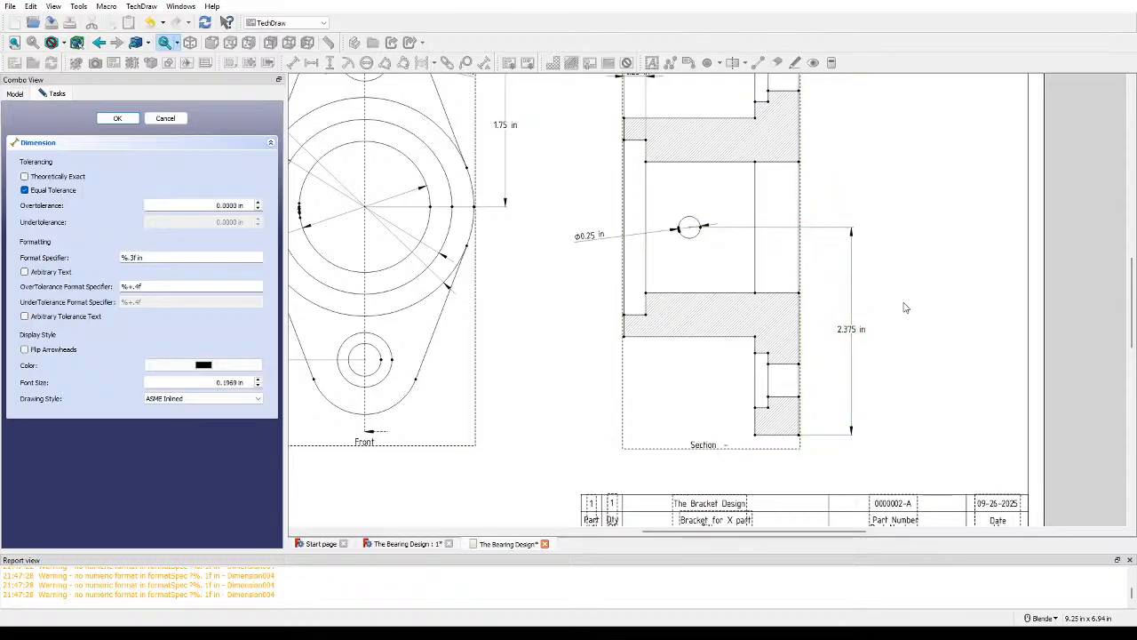
Step: Pick the hub end's upper corner and the side hole's center, and accept the open vertical dimension's formatting
{"action": "scroll", "coordinate": [826, 231], "scroll_direction": "down", "scroll_amount": 3}
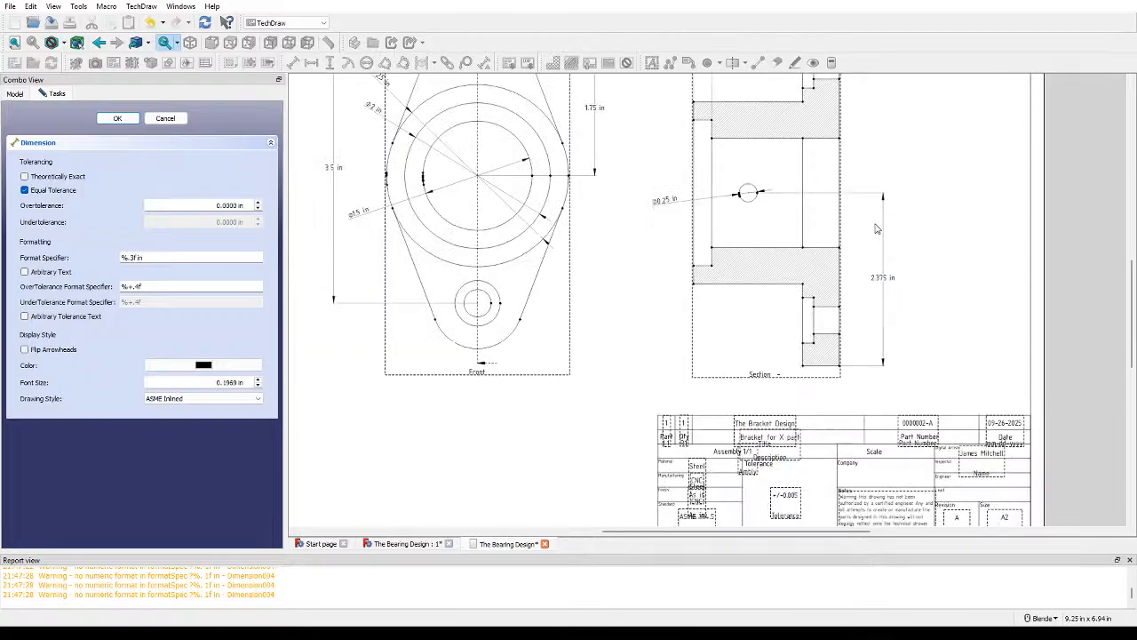
{"action": "middle_click_drag", "start_coordinate": [936, 173], "coordinate": [922, 219], "text": "shift"}
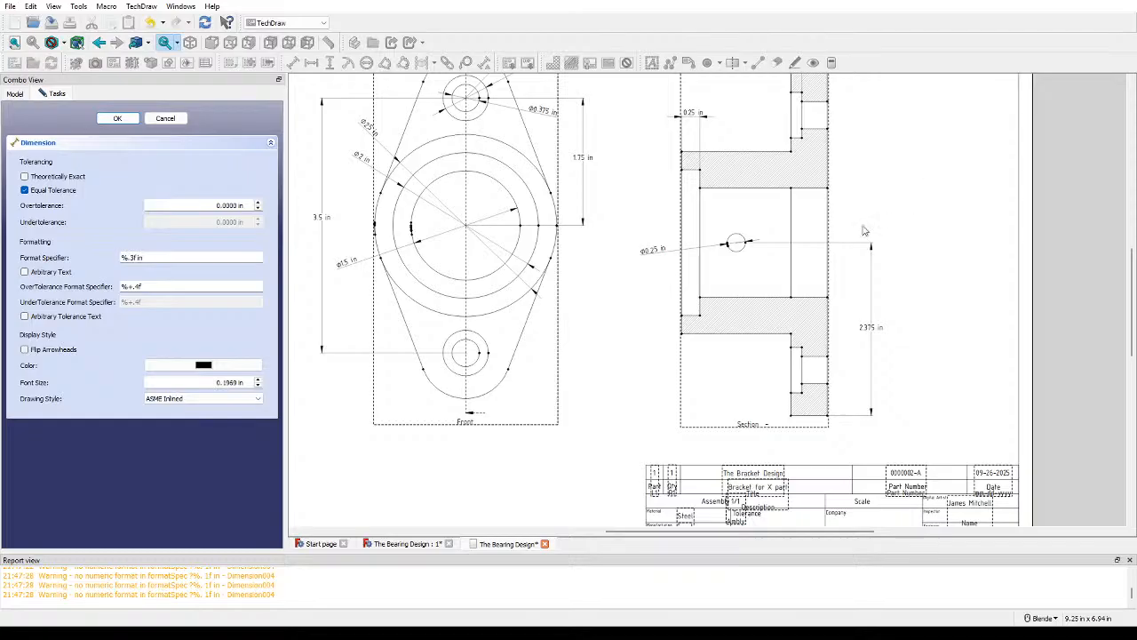
{"action": "scroll", "coordinate": [725, 264], "scroll_direction": "up", "scroll_amount": 4}
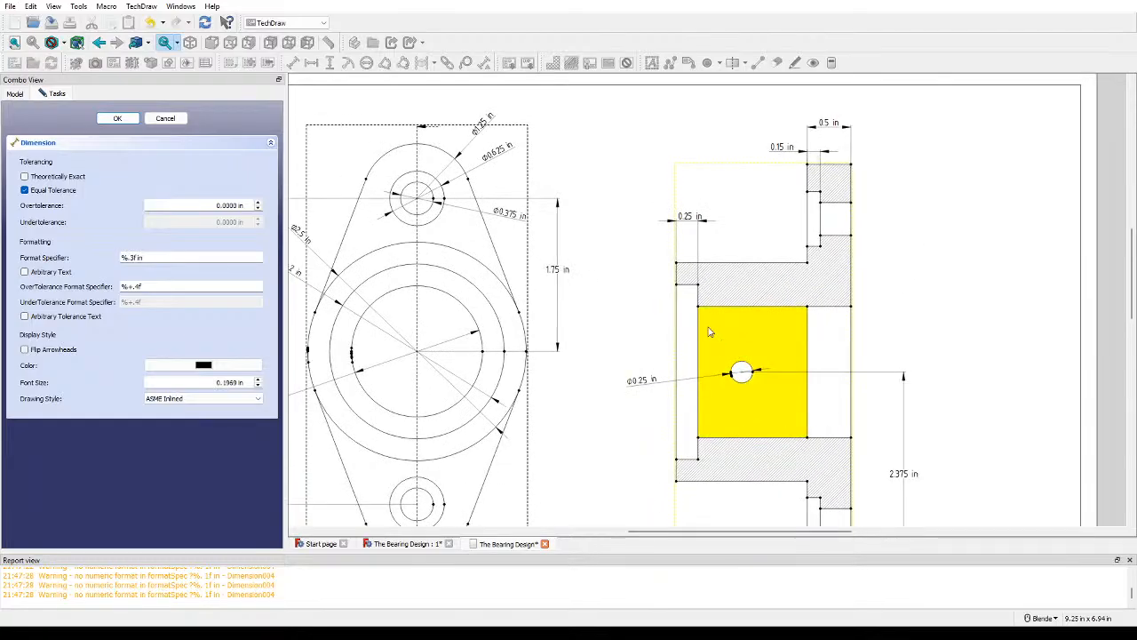
{"action": "left_click", "coordinate": [676, 262]}
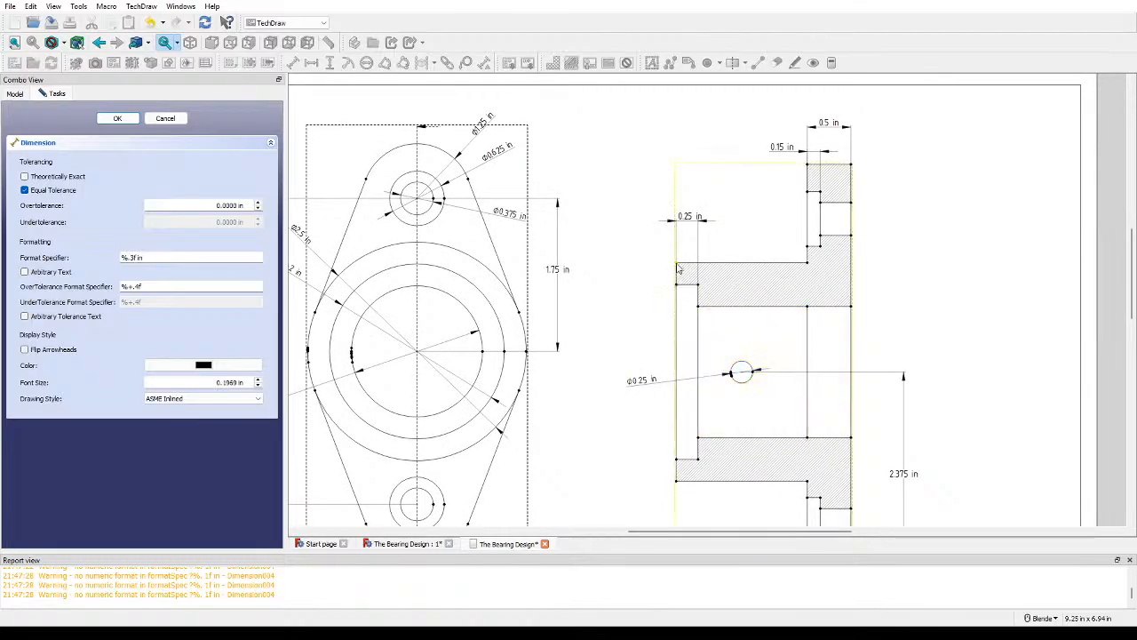
{"action": "left_click", "coordinate": [742, 373], "text": "ctrl"}
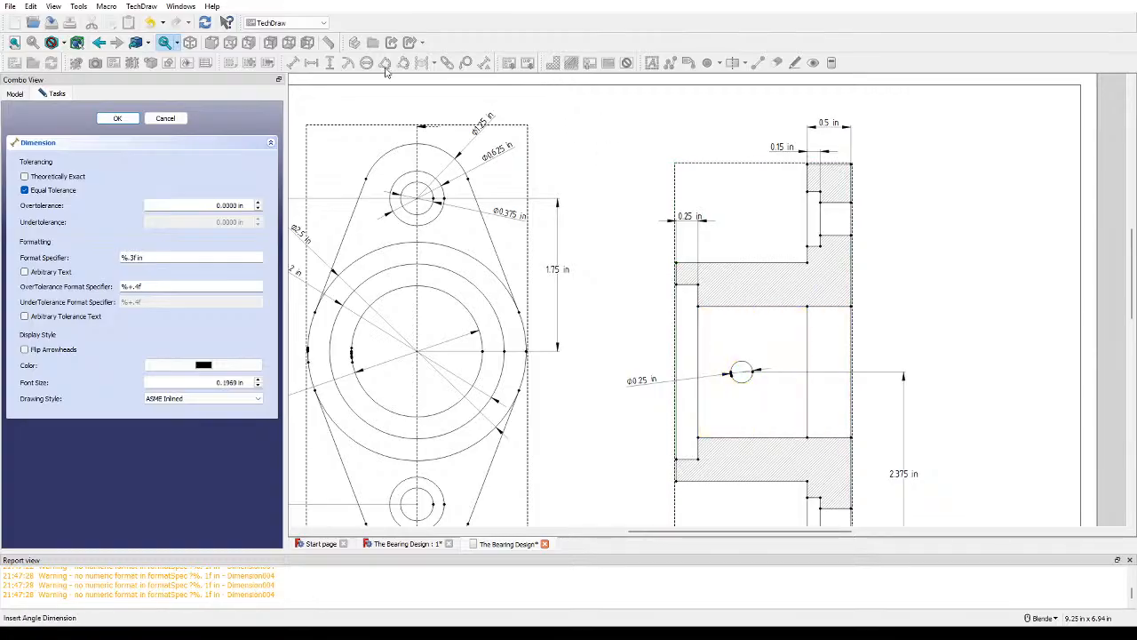
{"action": "left_click", "coordinate": [117, 119]}
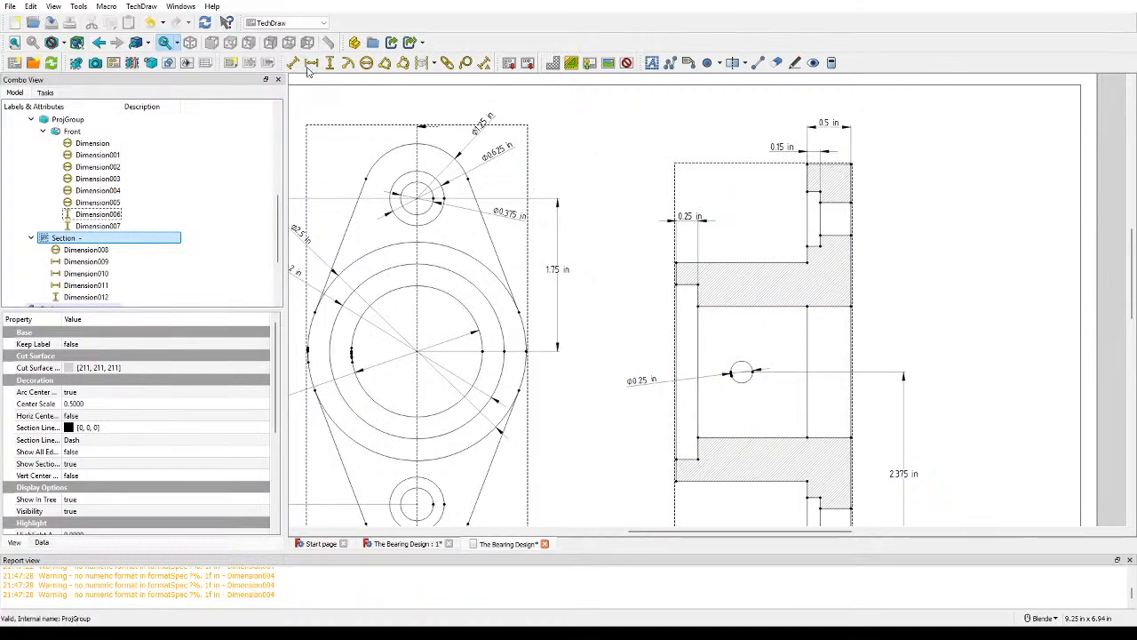
Step: Add a horizontal dimension from the hub end's upper corner to the side hole's center in the section view
{"action": "left_click", "coordinate": [676, 264]}
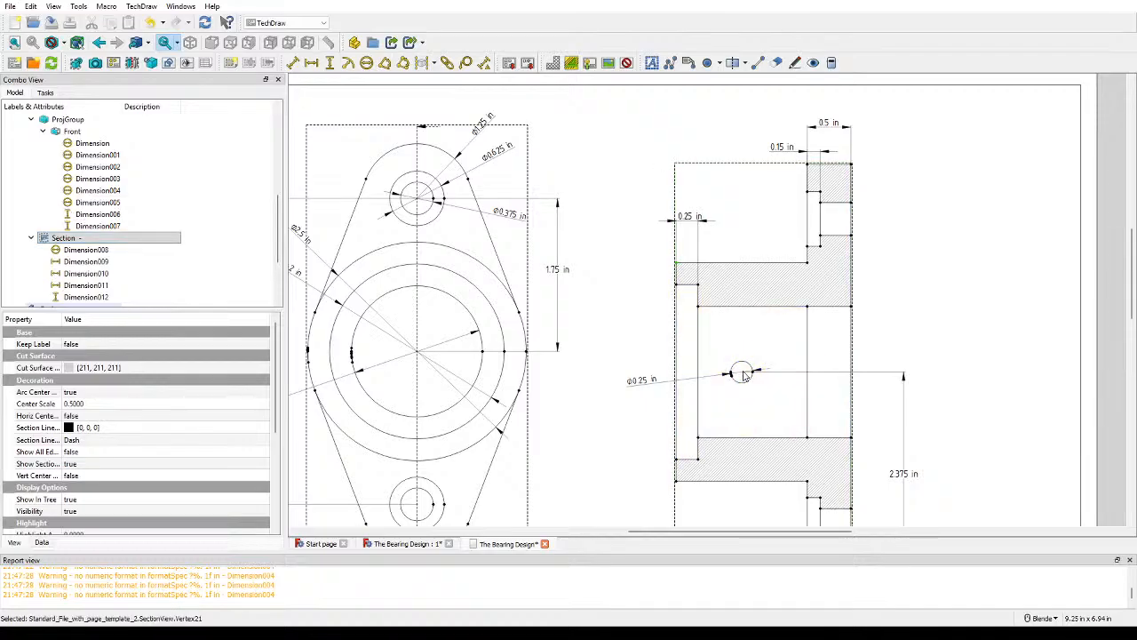
{"action": "left_click", "coordinate": [743, 372], "text": "ctrl"}
{"action": "left_click", "coordinate": [310, 63]}
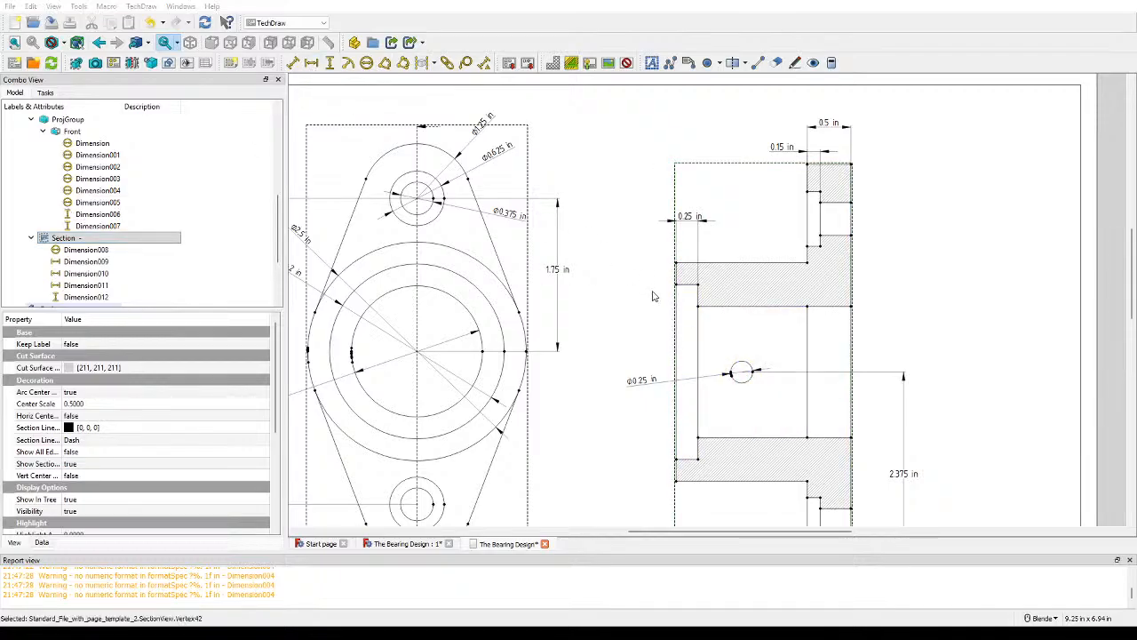
{"action": "scroll", "coordinate": [677, 267], "scroll_direction": "up", "scroll_amount": 2}
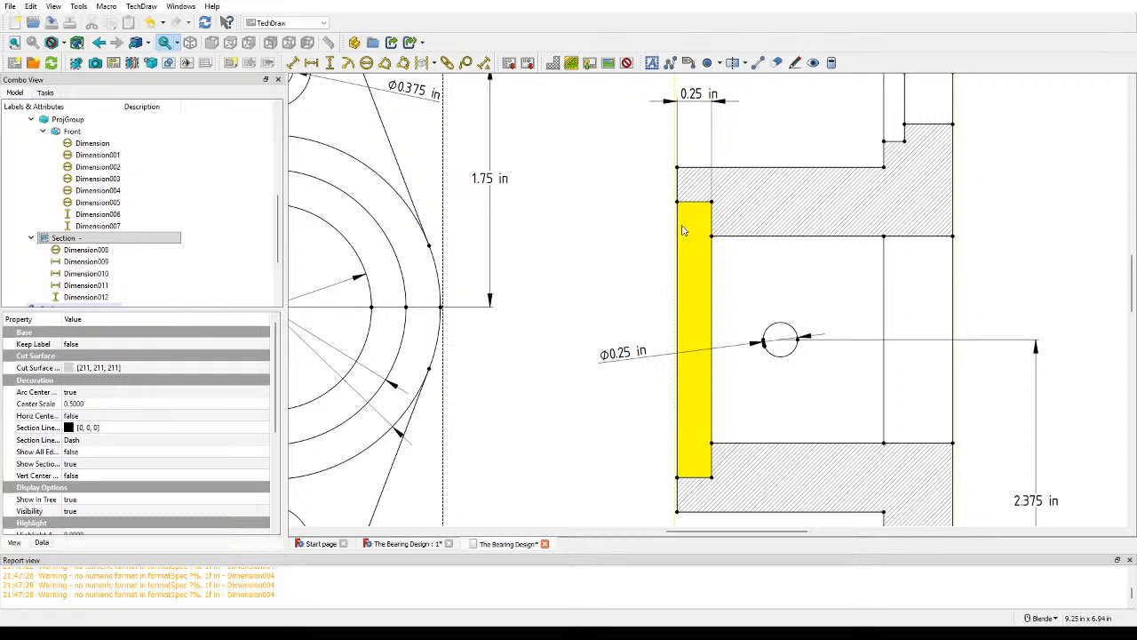
{"action": "left_click", "coordinate": [677, 168]}
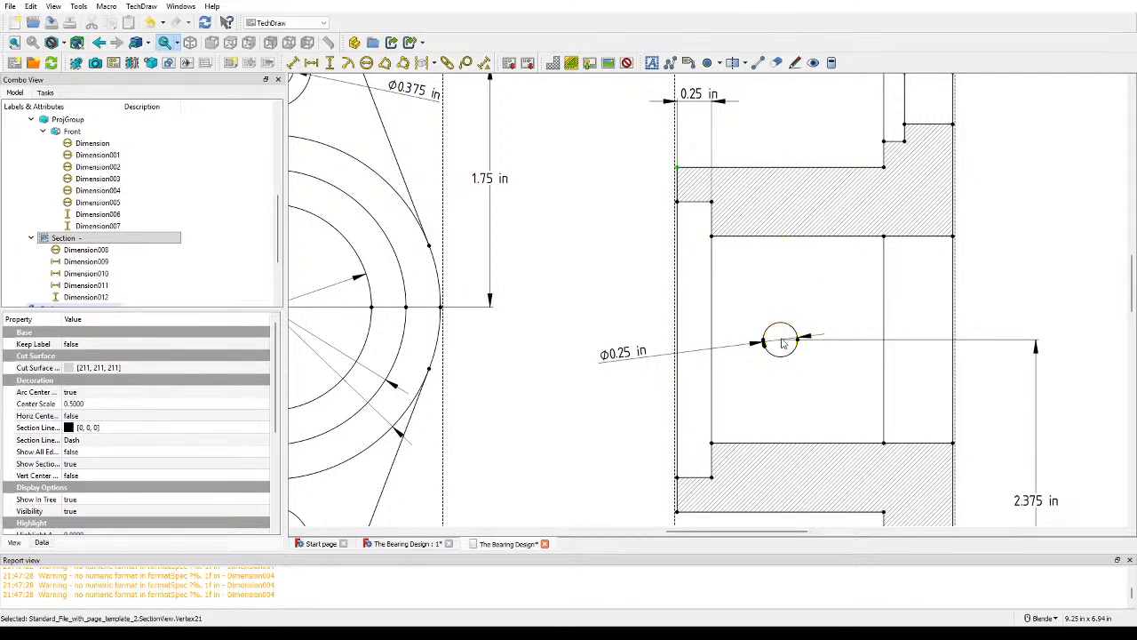
{"action": "left_click", "coordinate": [311, 63]}
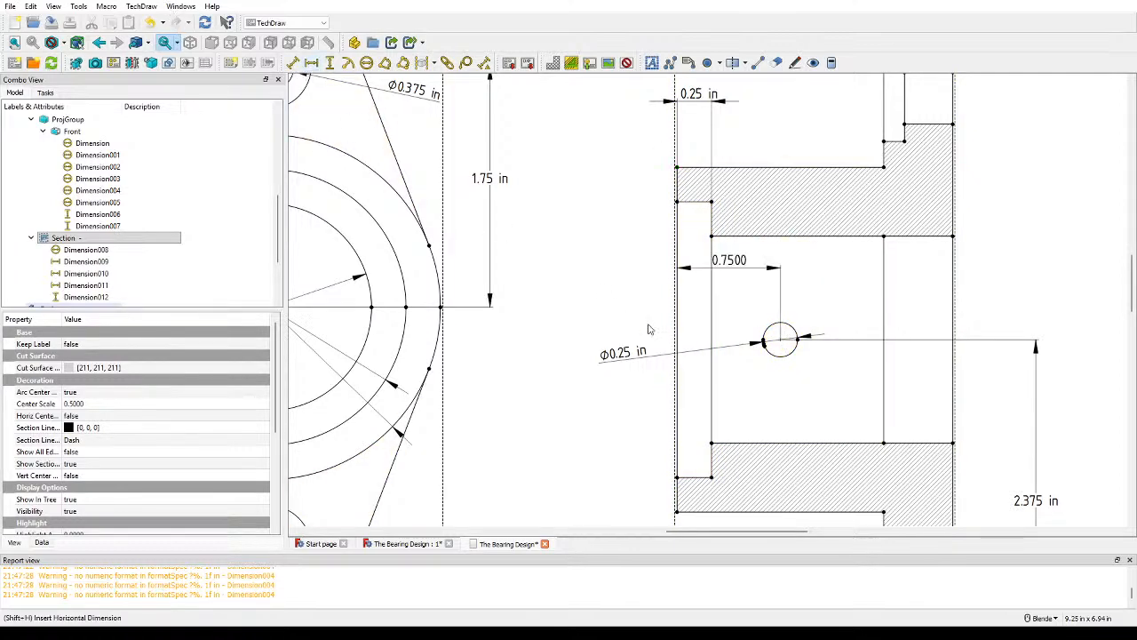
Step: Place the side hole's horizontal dimension above the section's hub and format it to two decimals with an "in" suffix
{"action": "scroll", "coordinate": [662, 302], "scroll_direction": "down", "scroll_amount": 2}
{"action": "left_click_drag", "start_coordinate": [716, 266], "coordinate": [716, 123]}
{"action": "double_click", "coordinate": [716, 124]}
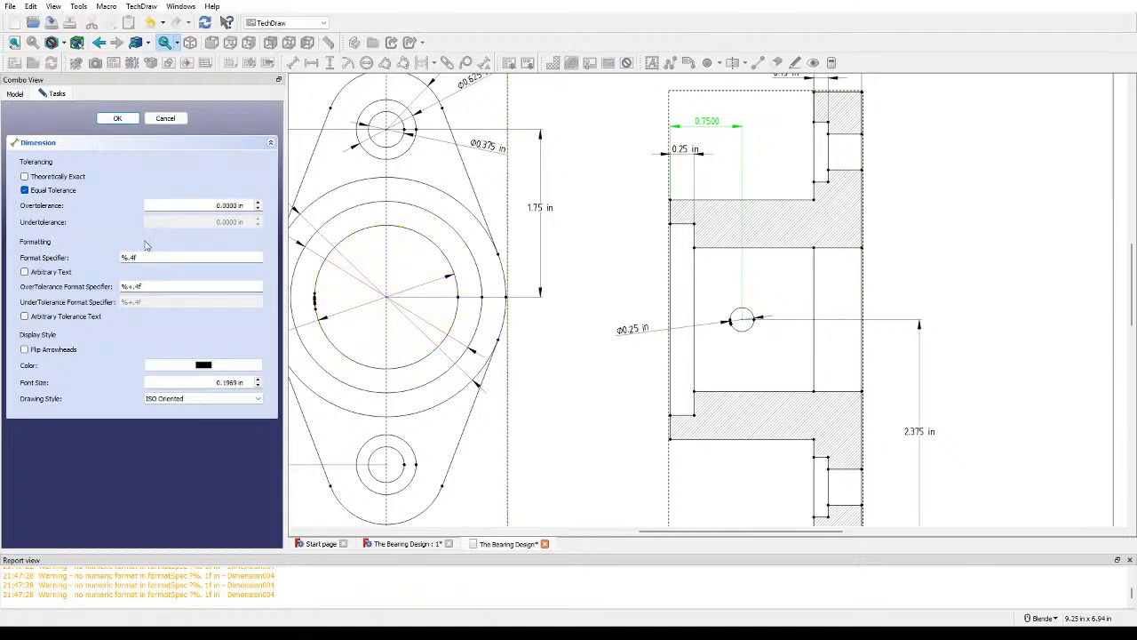
{"action": "left_click", "coordinate": [136, 257]}
{"action": "type", "text": "f"}
{"action": "key", "text": "BackSpace"}
{"action": "key", "text": "BackSpace"}
{"action": "type", "text": "2f"}
{"action": "key", "text": "Return"}
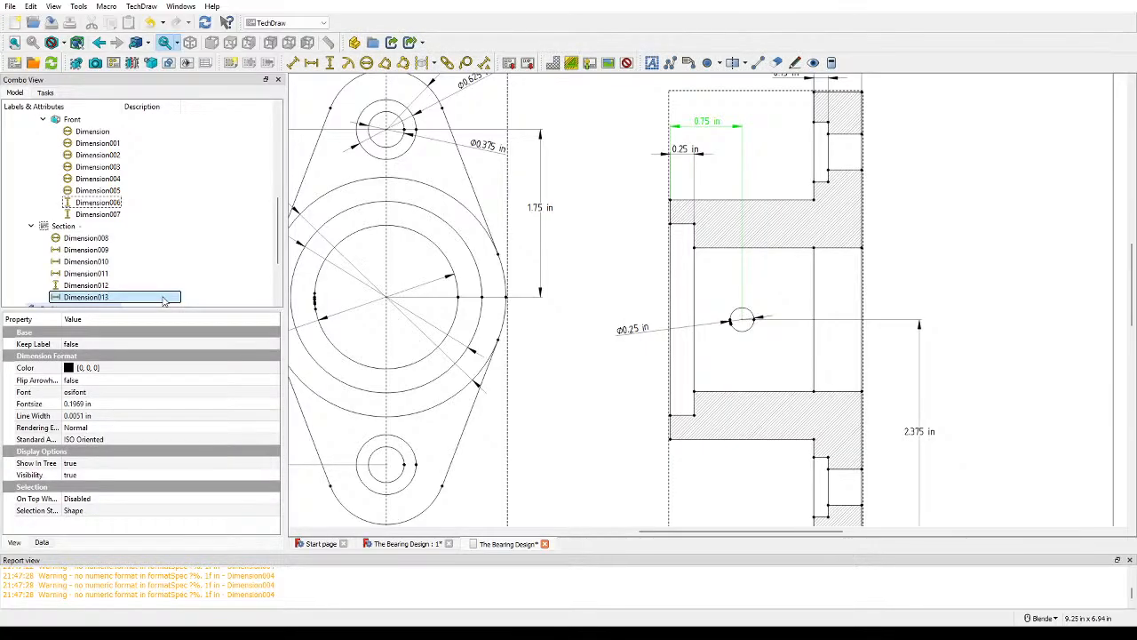
{"action": "left_click", "coordinate": [1005, 254]}
Step: Save the bearing design document with its dimensioned drawing page
{"action": "scroll", "coordinate": [1002, 257], "scroll_direction": "down", "scroll_amount": 2}
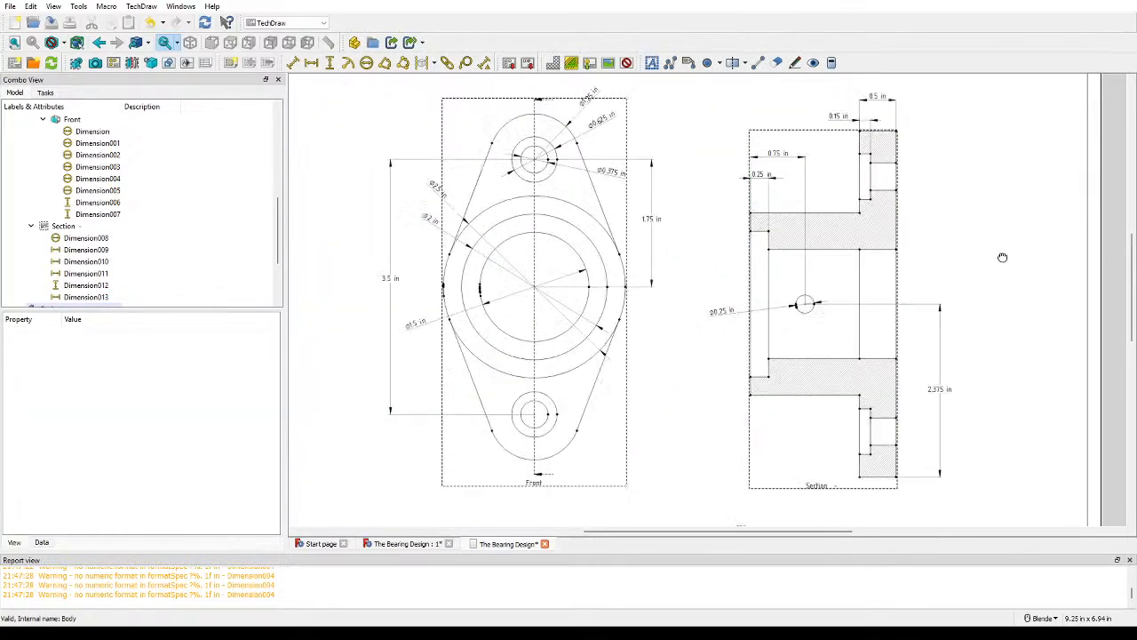
{"action": "scroll", "coordinate": [973, 276], "scroll_direction": "down", "scroll_amount": 3}
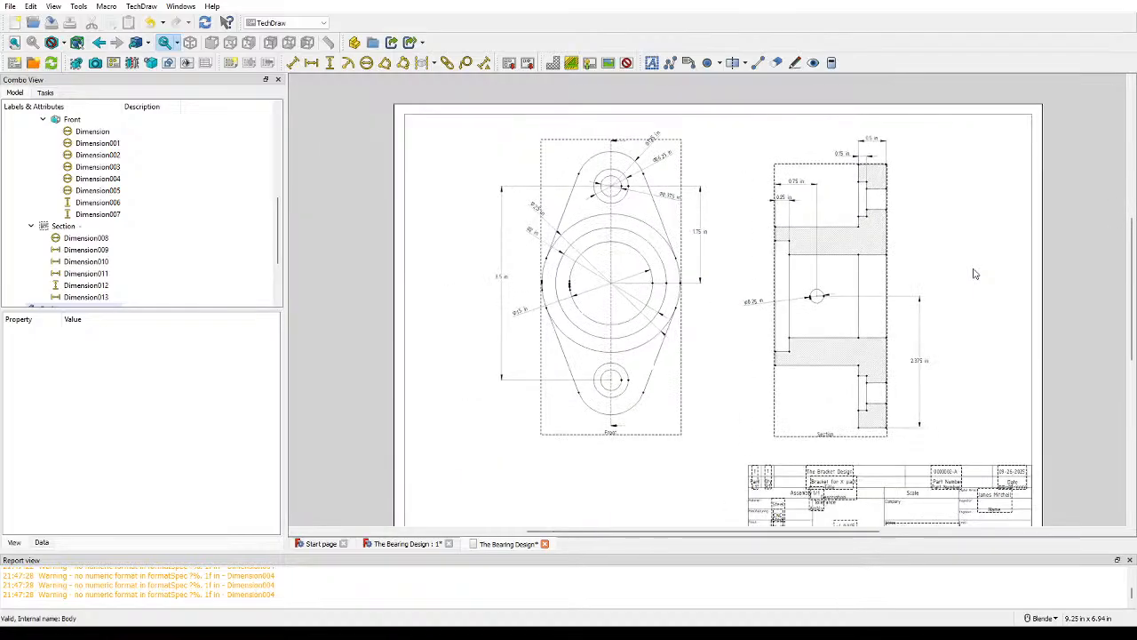
{"action": "scroll", "coordinate": [974, 274], "scroll_direction": "up", "scroll_amount": 1}
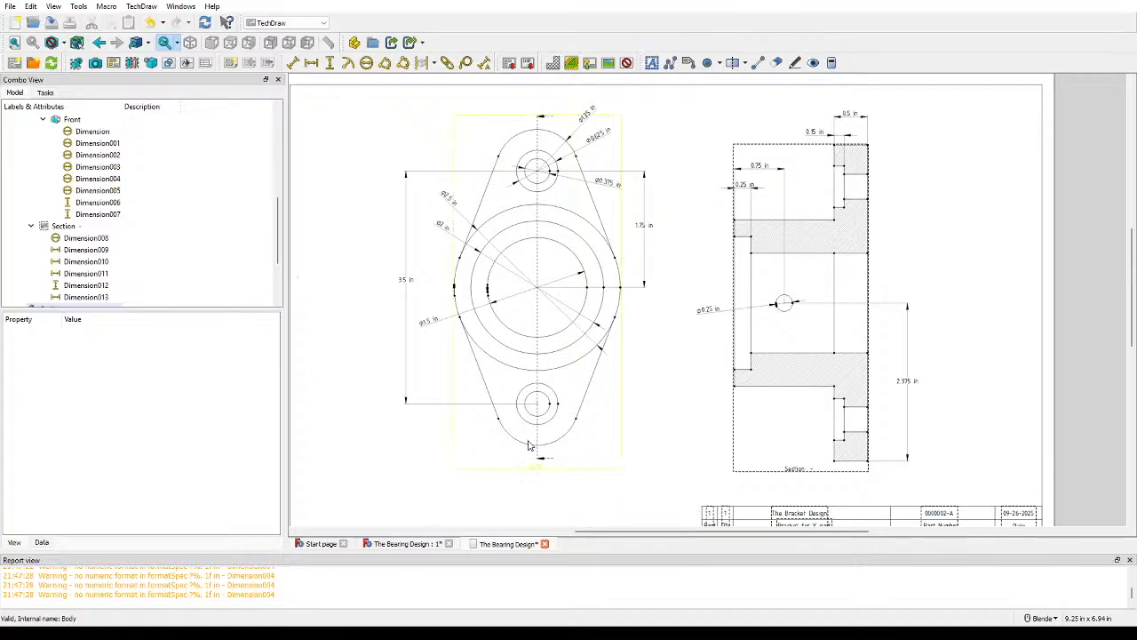
{"action": "key", "text": "ctrl+s"}
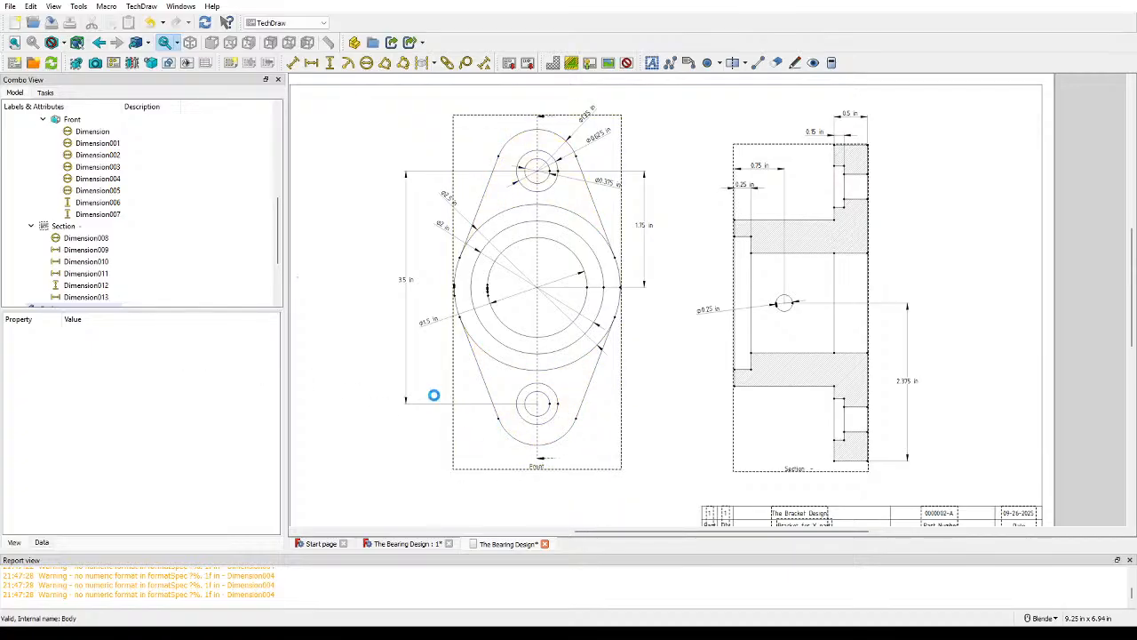
{"action": "scroll", "coordinate": [380, 329], "scroll_direction": "down", "scroll_amount": 3}
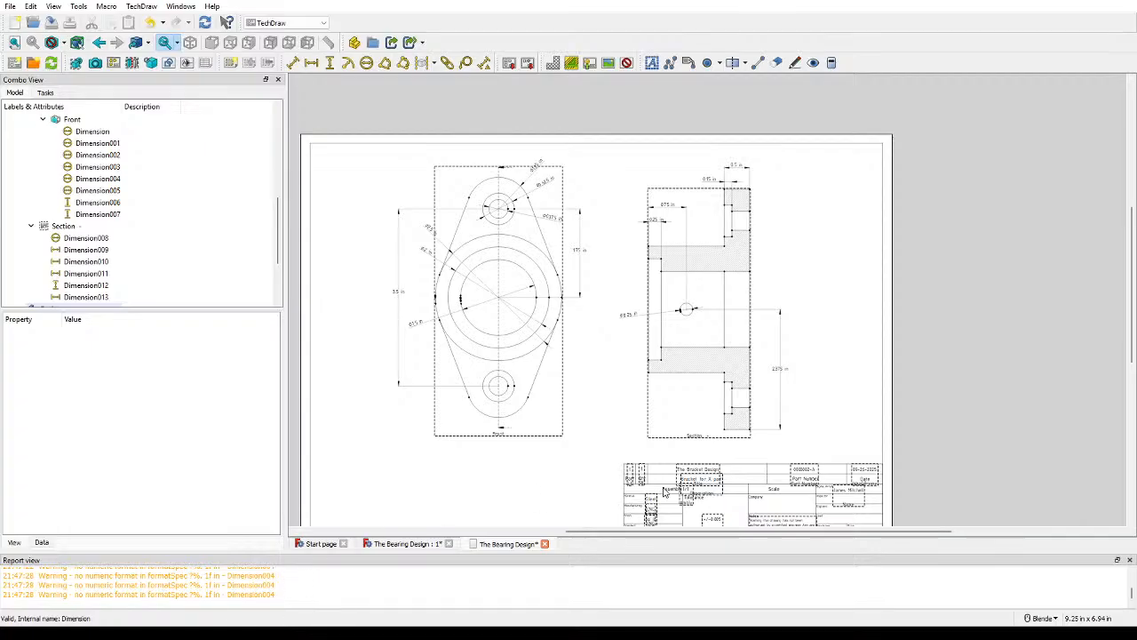
{"action": "key", "text": "ctrl+s"}
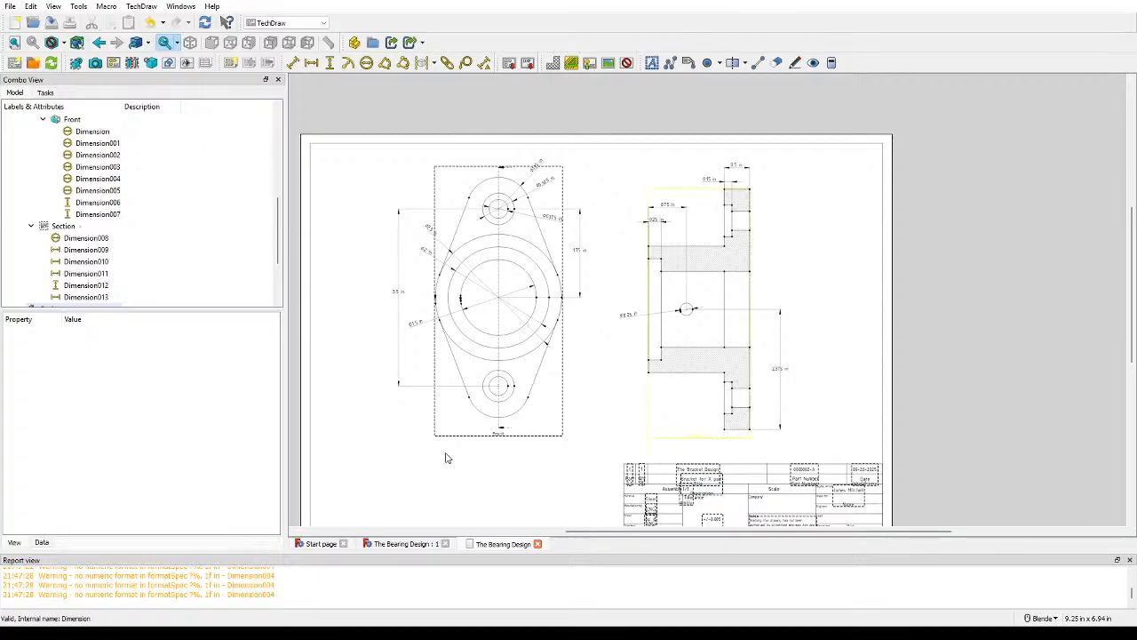
Step: Switch to the Standard File with page template document and delete its projection group and existing body
{"action": "left_click", "coordinate": [411, 544]}
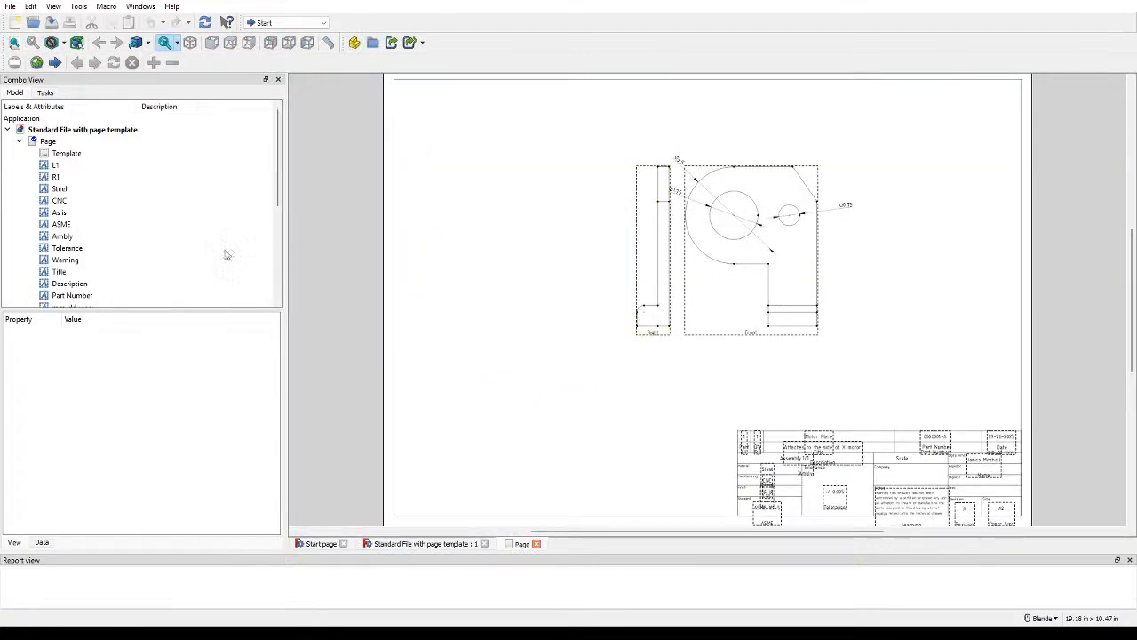
{"action": "scroll", "coordinate": [112, 266], "scroll_direction": "down", "scroll_amount": 5}
{"action": "left_click", "coordinate": [73, 179]}
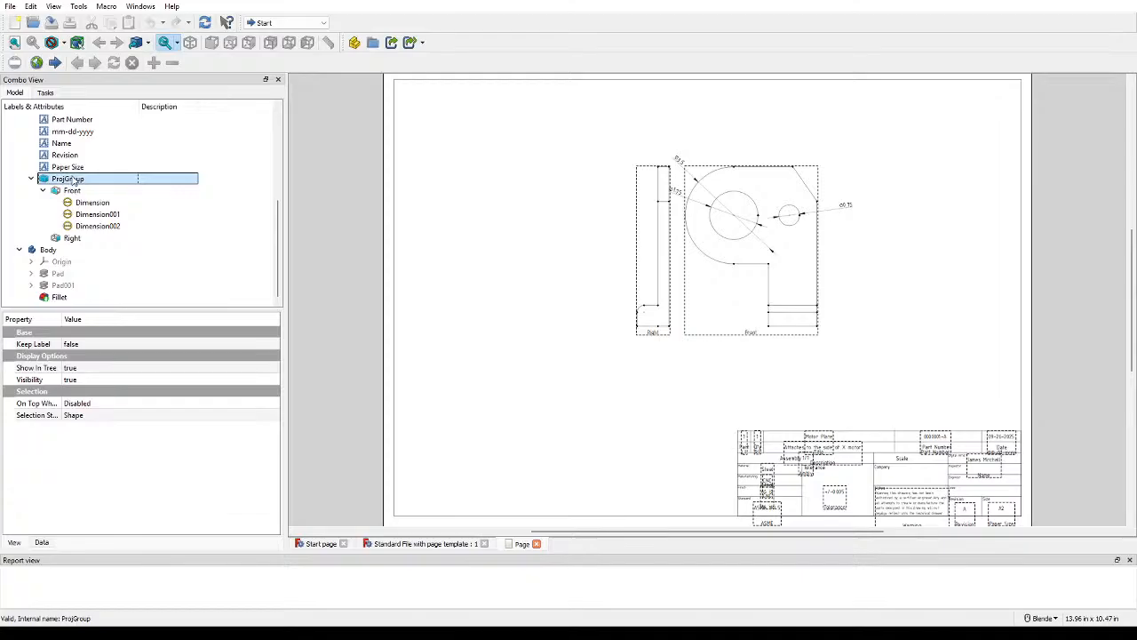
{"action": "key", "text": "Delete"}
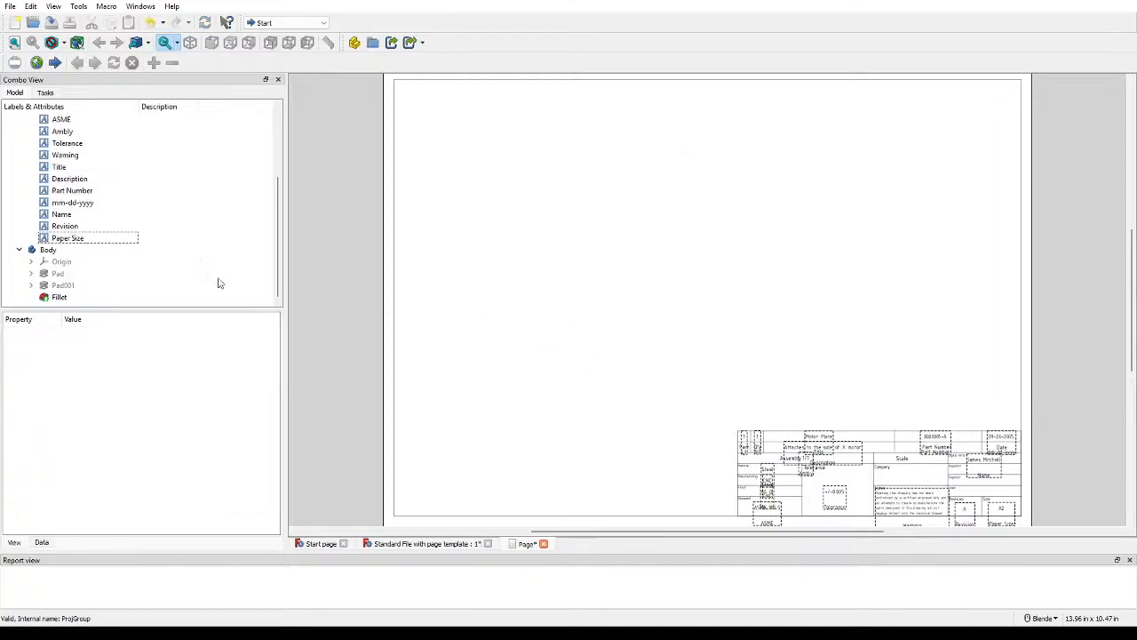
{"action": "left_click", "coordinate": [56, 251]}
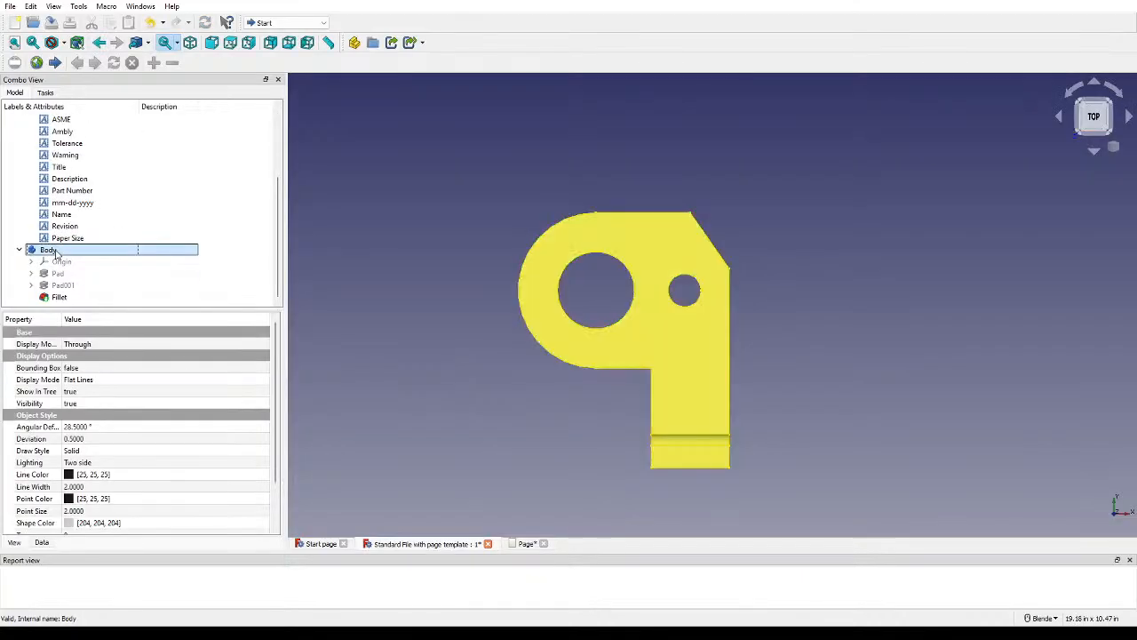
{"action": "key", "text": "Delete"}
{"action": "scroll", "coordinate": [131, 229], "scroll_direction": "up", "scroll_amount": 1}
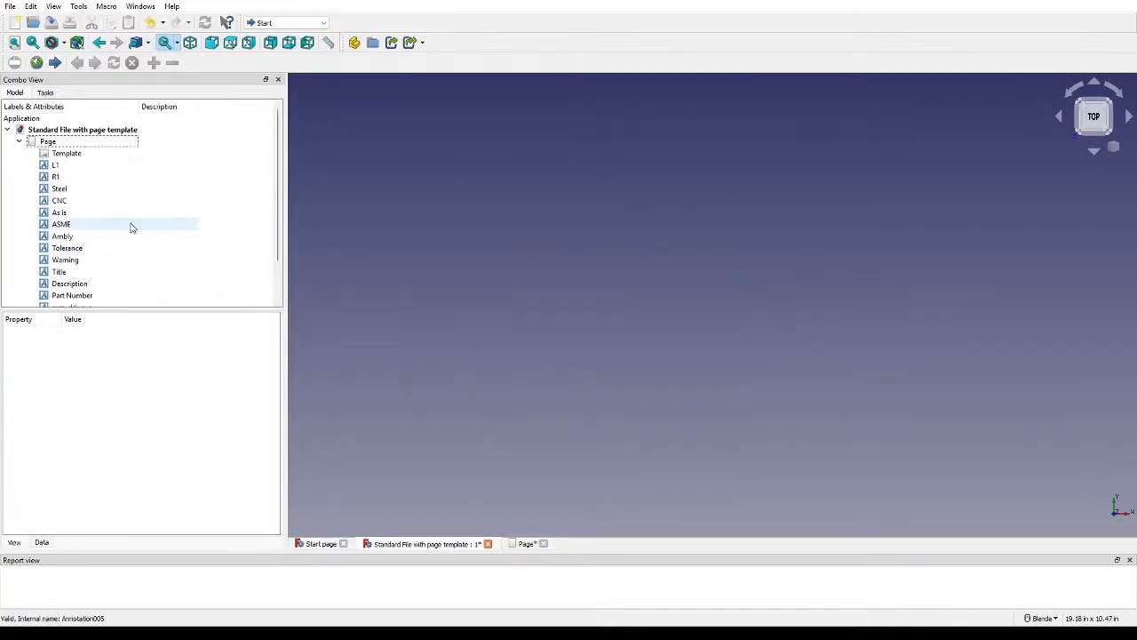
{"action": "left_click", "coordinate": [18, 141]}
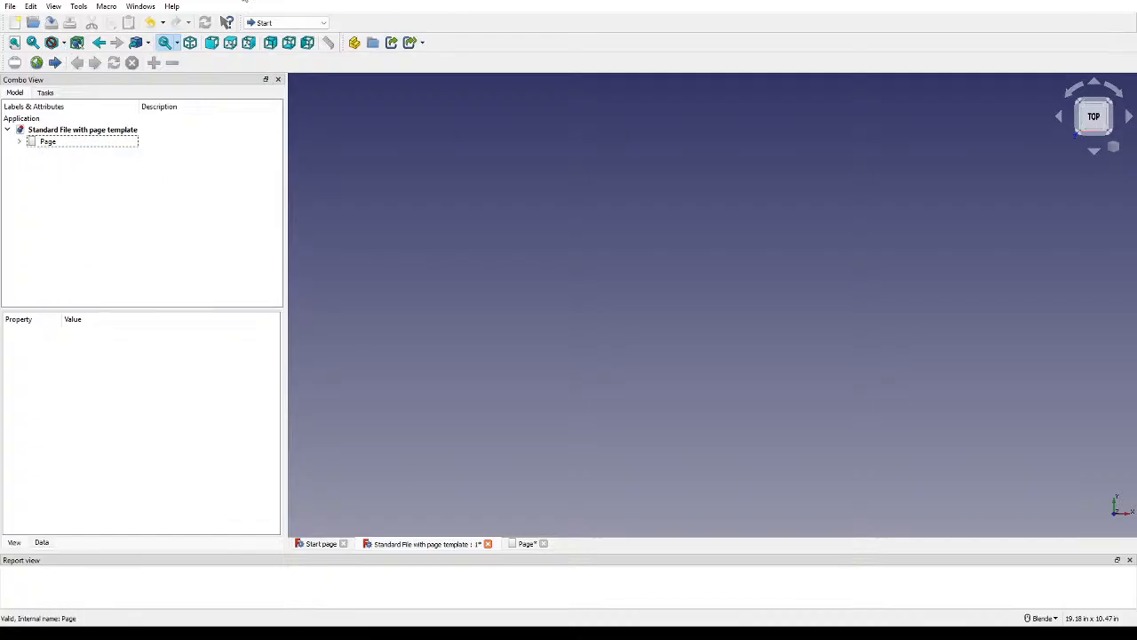
Step: Switch to the Part Design workbench and create a new body in the emptied template document
{"action": "left_click", "coordinate": [262, 20]}
{"action": "left_click", "coordinate": [278, 130]}
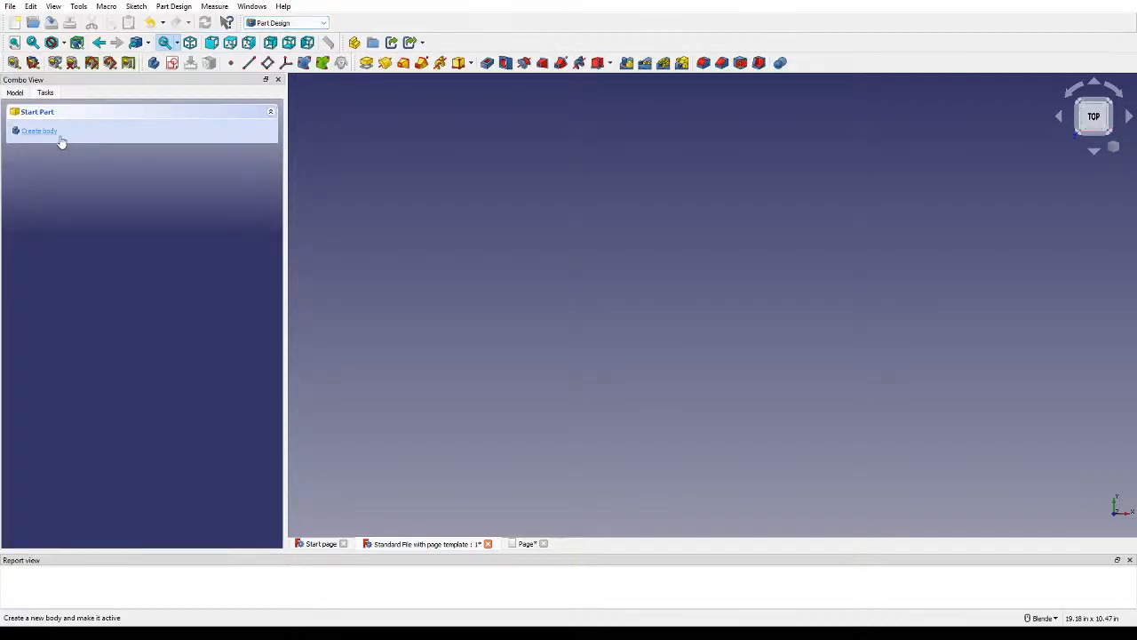
{"action": "left_click", "coordinate": [41, 131]}
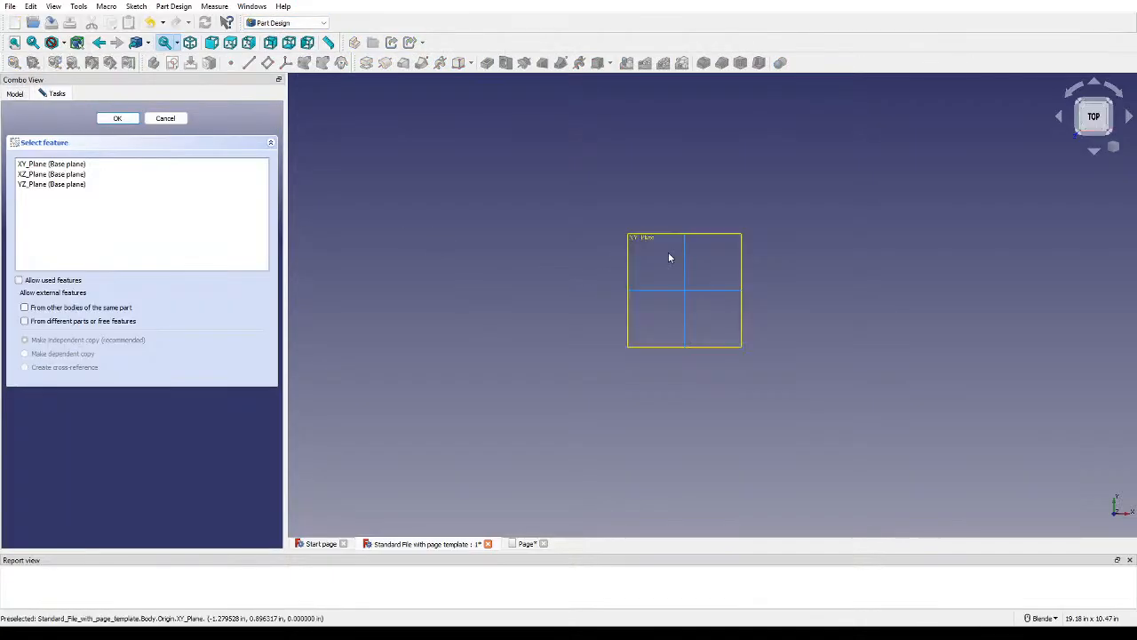
Step: Start a new sketch on the body's XY plane
{"action": "mouse_move", "coordinate": [1005, 205]}
{"action": "middle_mouse_down"}
{"action": "mouse_move", "coordinate": [963, 251]}
{"action": "mouse_move", "coordinate": [962, 282]}
{"action": "mouse_move", "coordinate": [960, 266]}
{"action": "middle_mouse_up"}
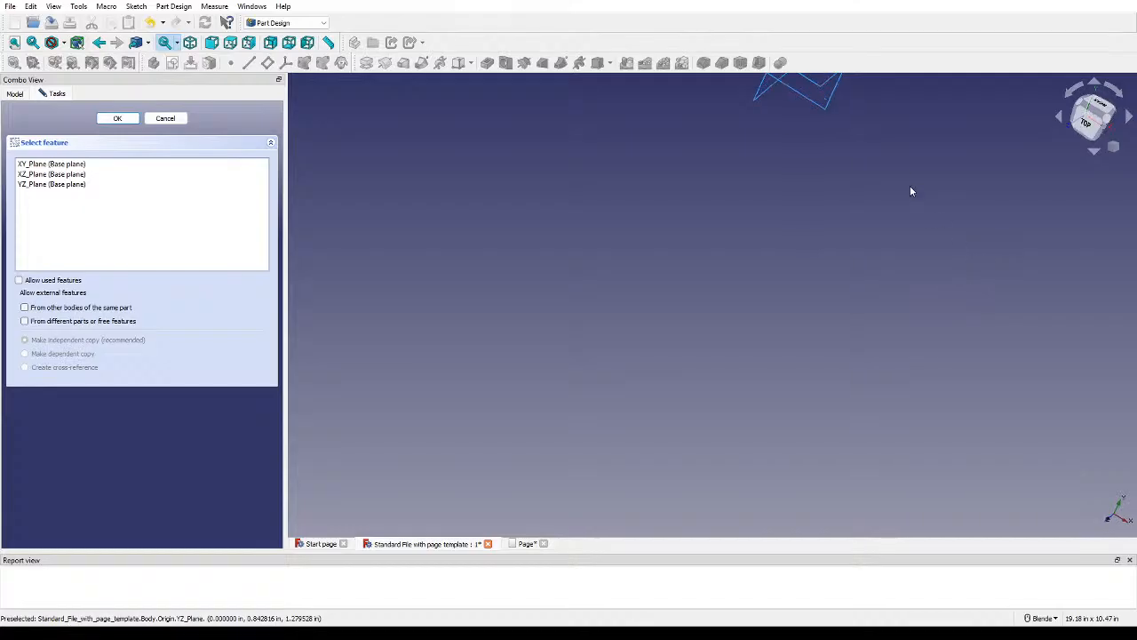
{"action": "middle_click_drag", "start_coordinate": [929, 137], "coordinate": [827, 356]}
{"action": "scroll", "coordinate": [823, 206], "scroll_direction": "up", "scroll_amount": 7}
{"action": "scroll", "coordinate": [820, 355], "scroll_direction": "down", "scroll_amount": 3}
{"action": "scroll", "coordinate": [827, 355], "scroll_direction": "down", "scroll_amount": 7}
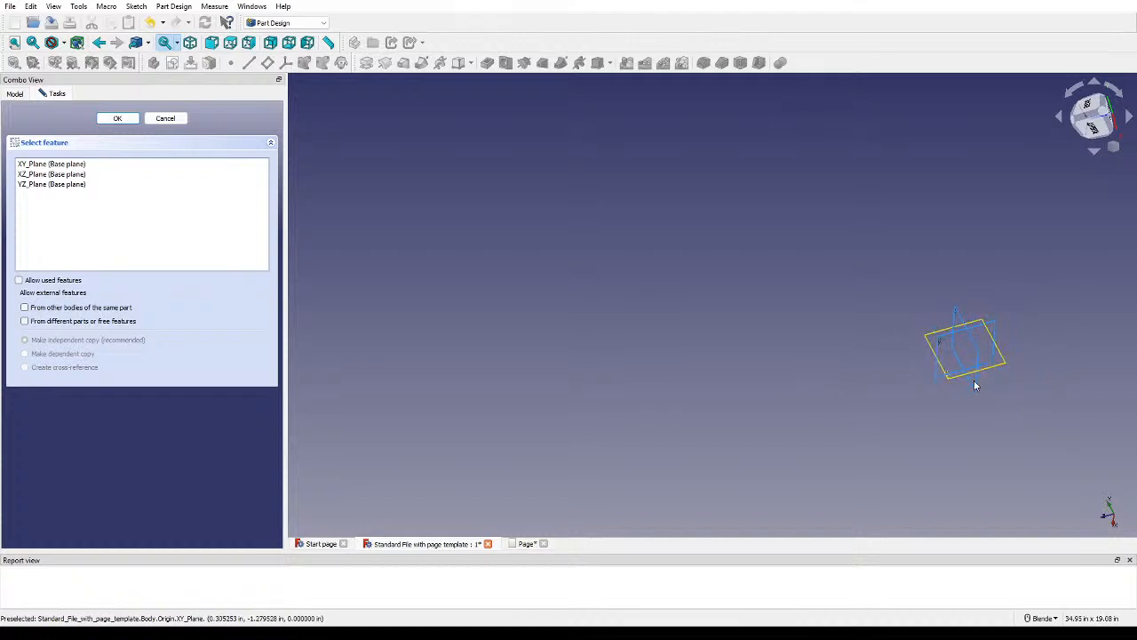
{"action": "middle_click_drag", "start_coordinate": [974, 383], "coordinate": [995, 259]}
{"action": "middle_click_drag", "start_coordinate": [986, 164], "coordinate": [853, 362]}
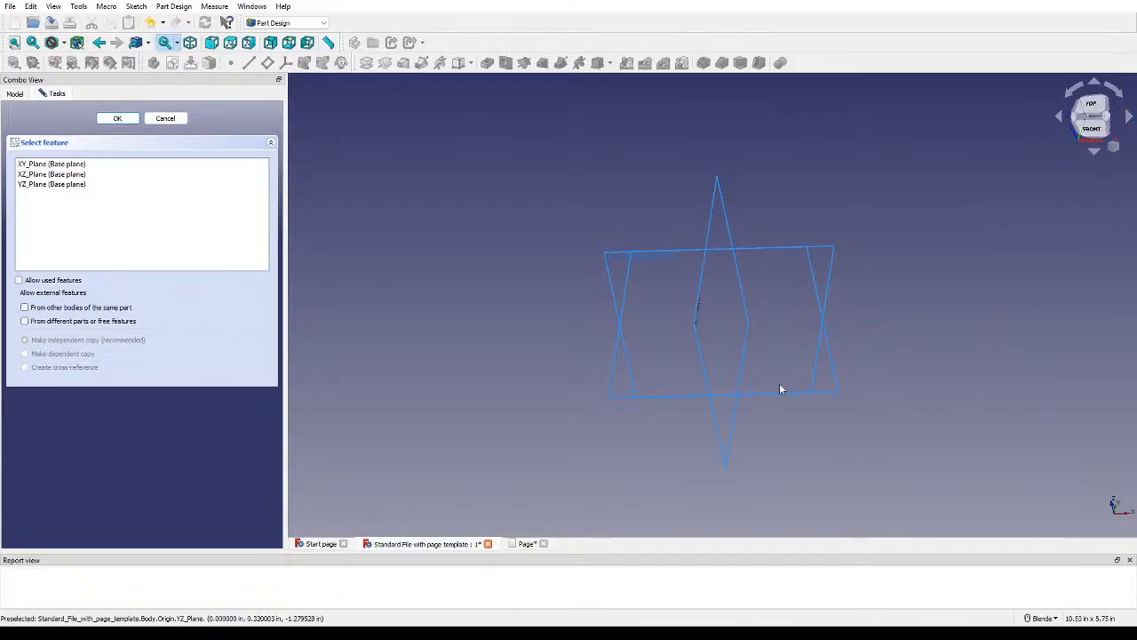
{"action": "left_click", "coordinate": [810, 382]}
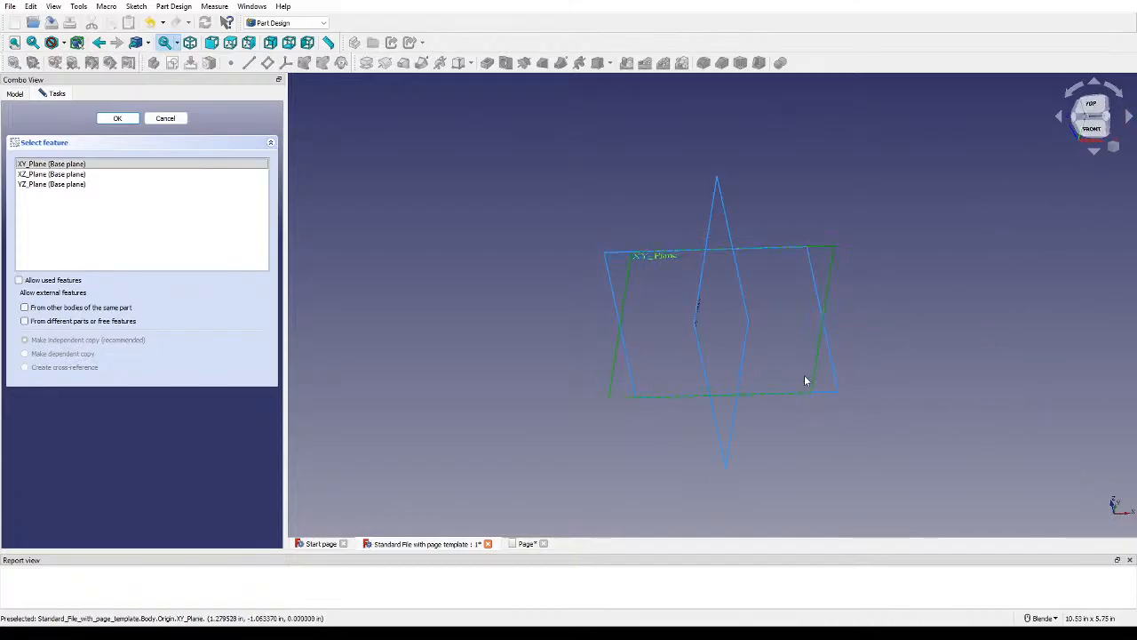
{"action": "left_click", "coordinate": [125, 120]}
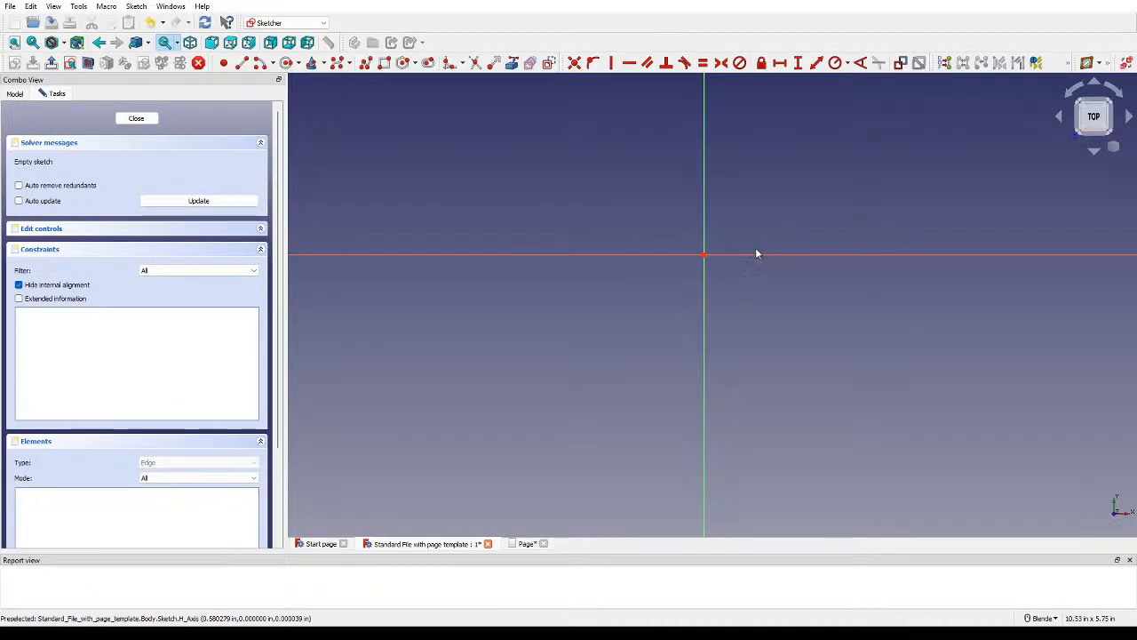
Step: Sketch a rectangle about 3.2 in tall around the origin and constrain its horizontal width to 3.25 in
{"action": "scroll", "coordinate": [613, 191], "scroll_direction": "down", "scroll_amount": 3}
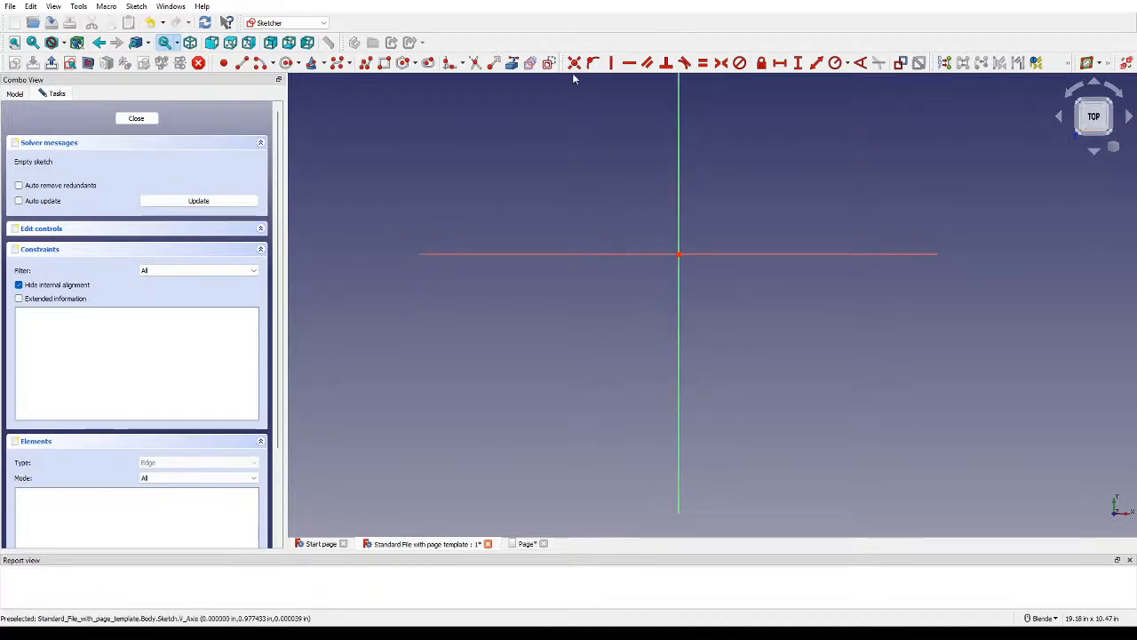
{"action": "left_click", "coordinate": [288, 64]}
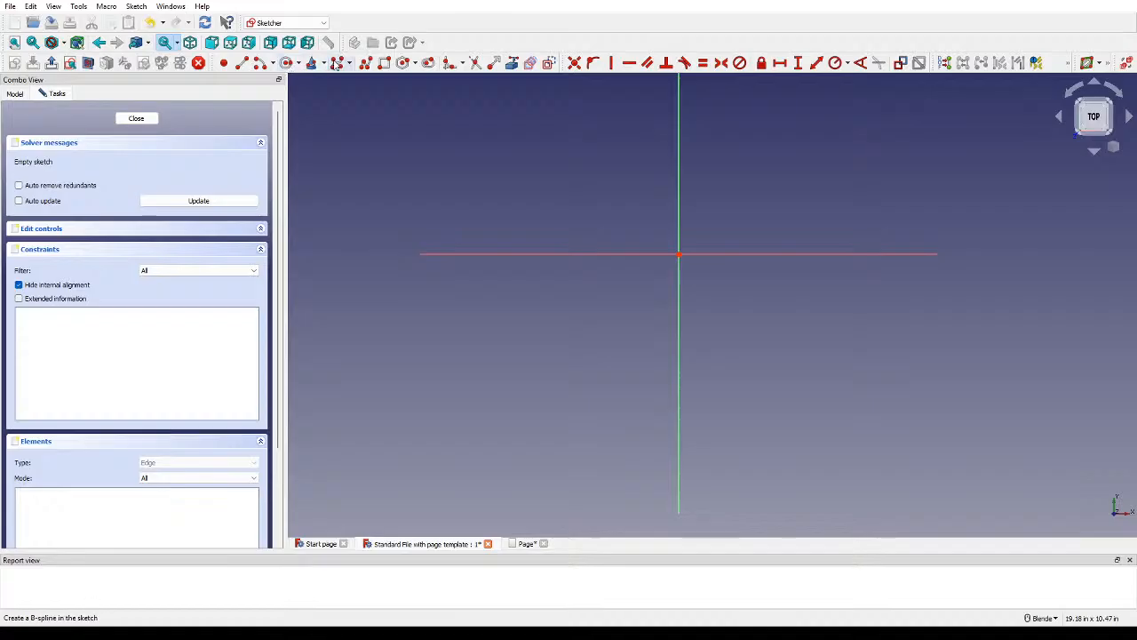
{"action": "left_click", "coordinate": [606, 186]}
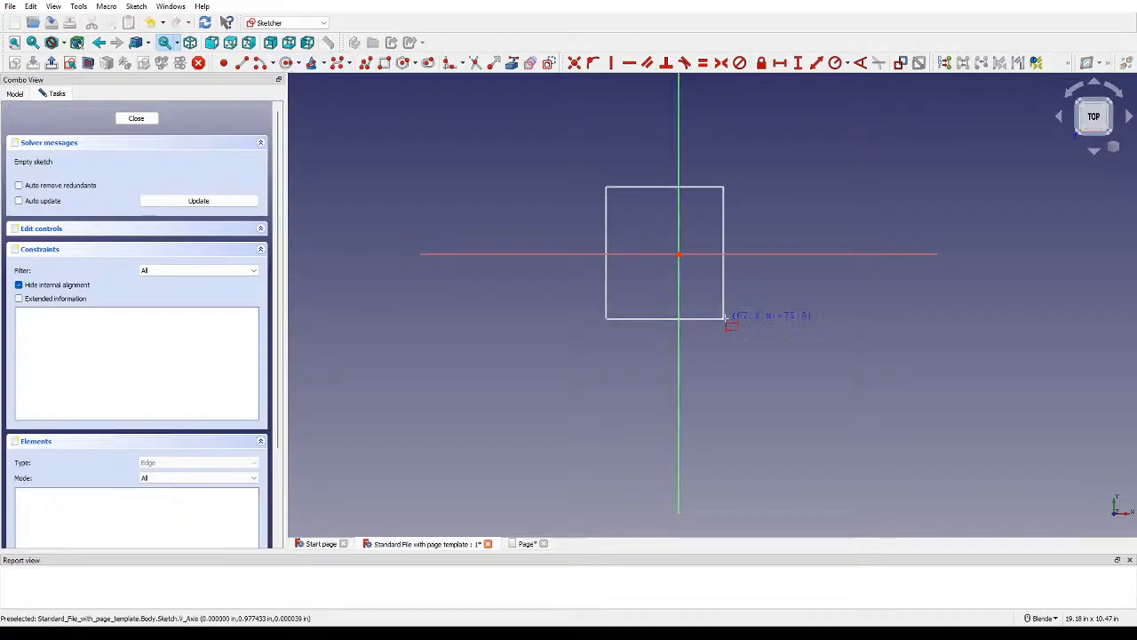
{"action": "left_click", "coordinate": [756, 330]}
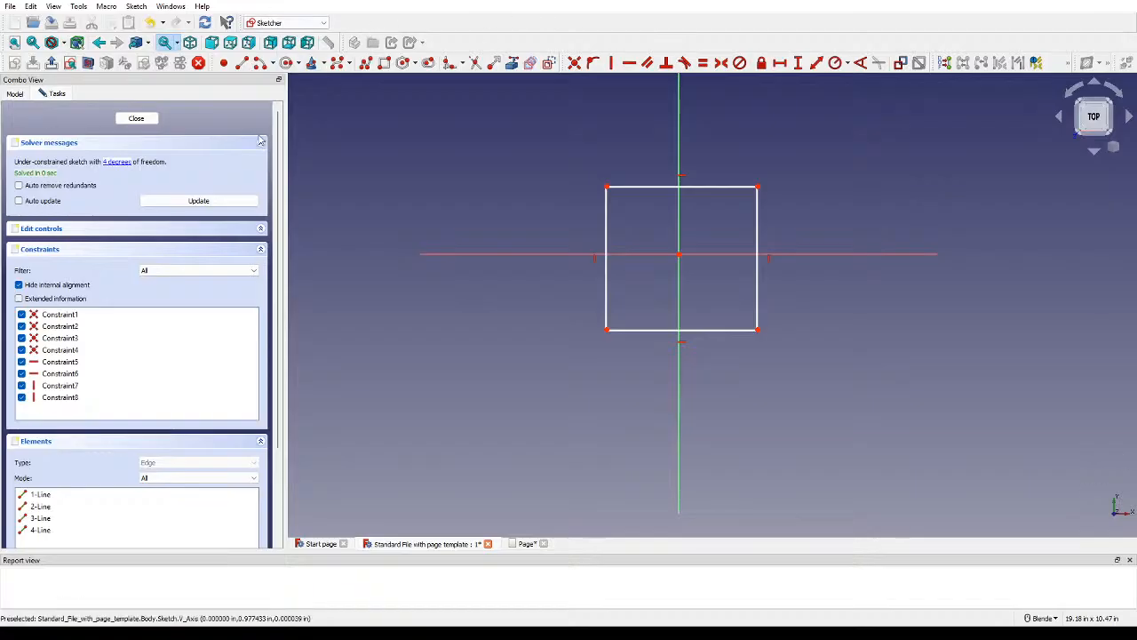
{"action": "left_click", "coordinate": [692, 188]}
{"action": "type", "text": "3.25"}
{"action": "key", "text": "Return"}
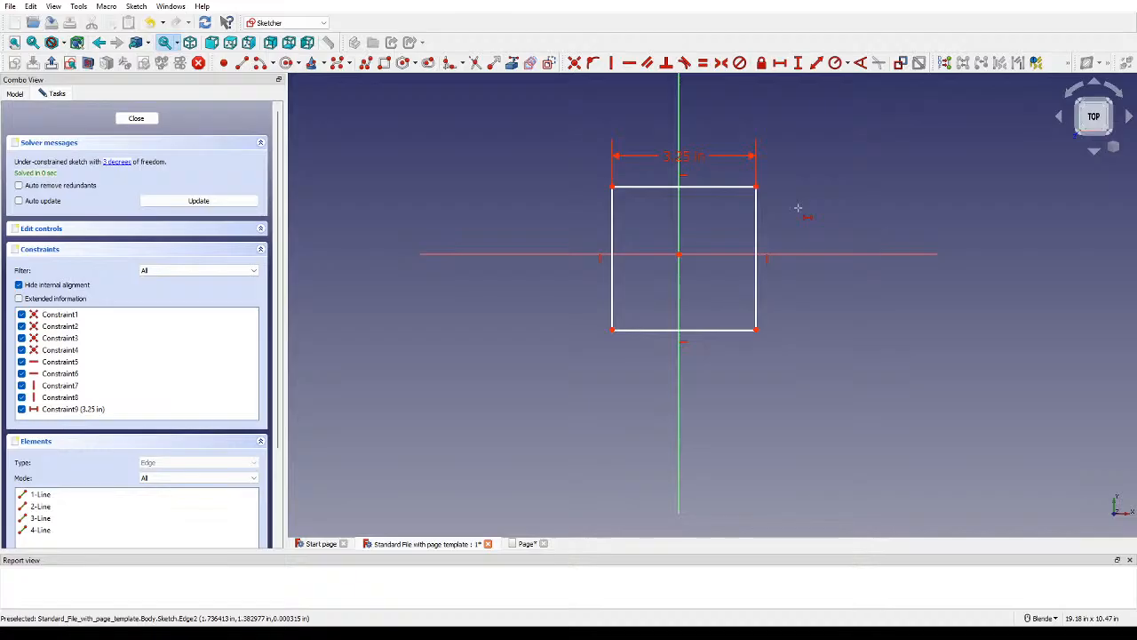
Step: Try to apply a 2.5 in horizontal distance to the rectangle's left vertical edge, and undo it
{"action": "left_click", "coordinate": [611, 239]}
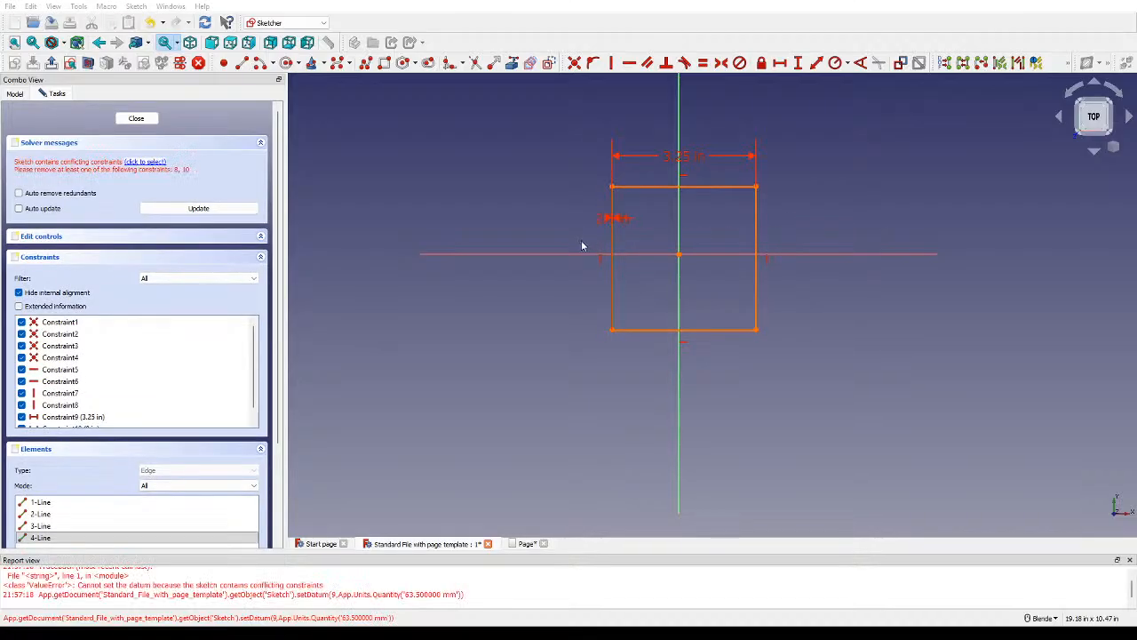
{"action": "left_click", "coordinate": [726, 266]}
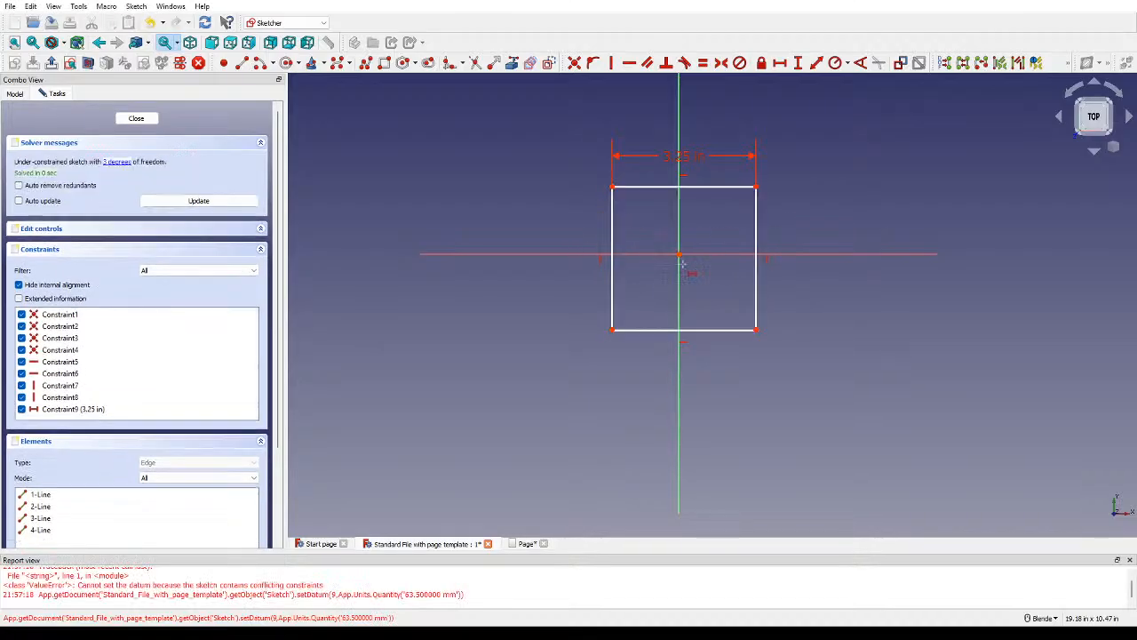
{"action": "left_click", "coordinate": [612, 245]}
{"action": "left_click", "coordinate": [755, 231]}
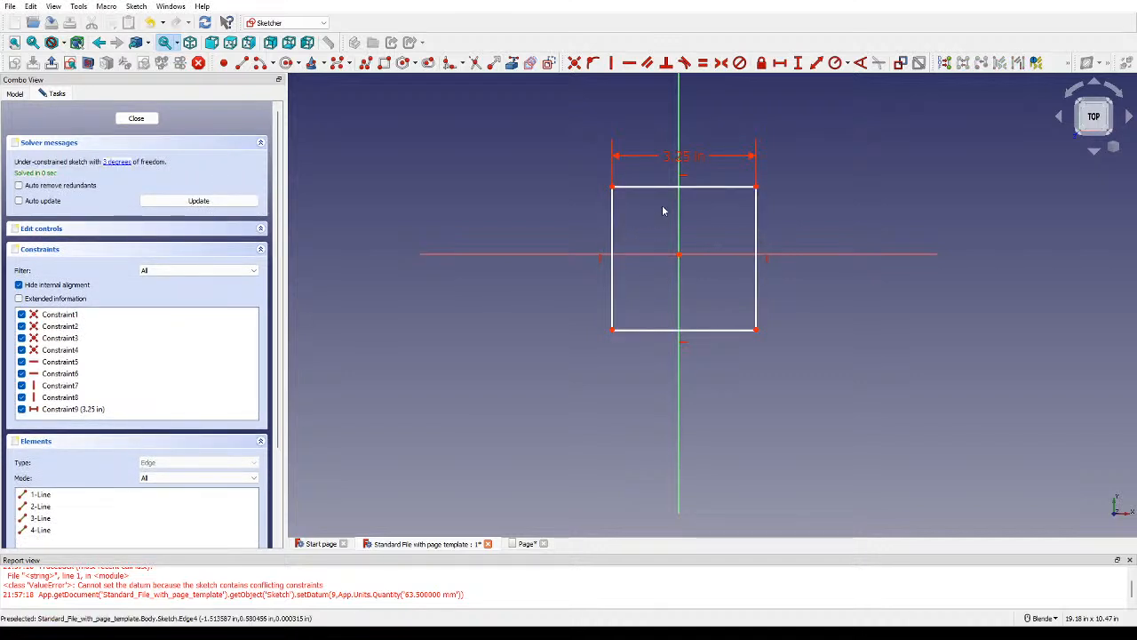
Step: Constrain the rectangle's left edge to a vertical distance of 2.5 in
{"action": "left_click", "coordinate": [612, 227]}
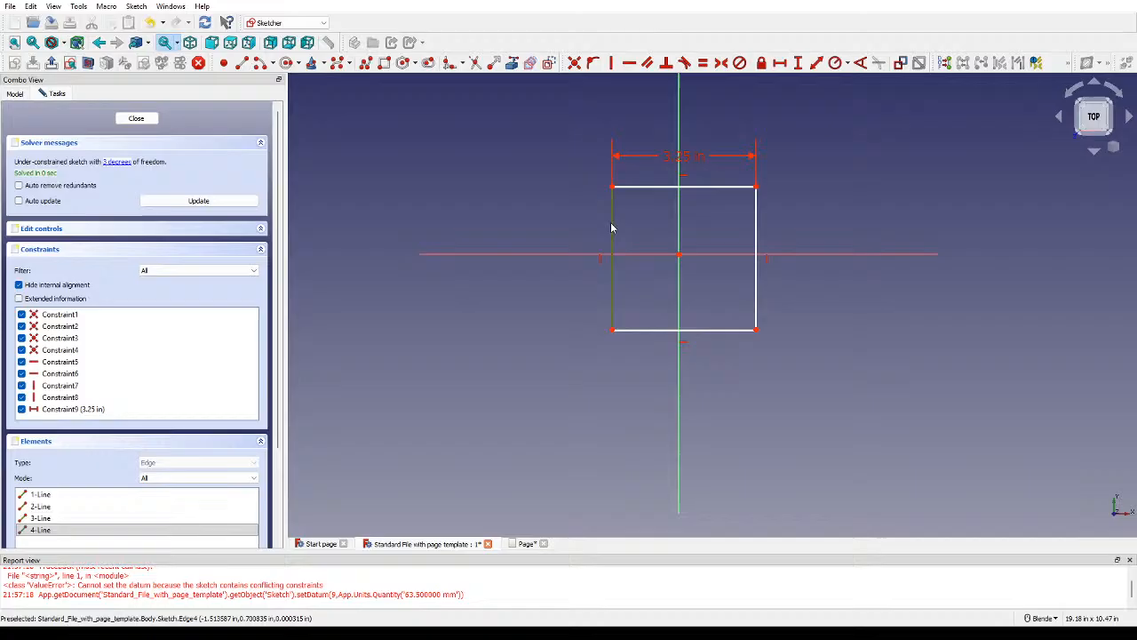
{"action": "left_click", "coordinate": [798, 64]}
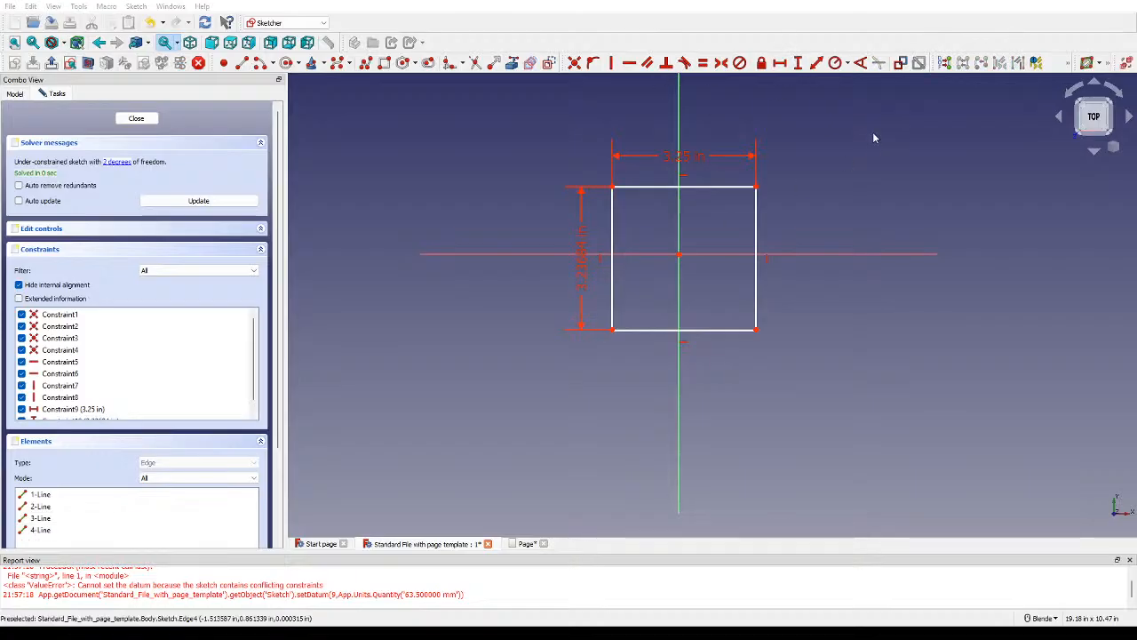
{"action": "key", "text": "Return"}
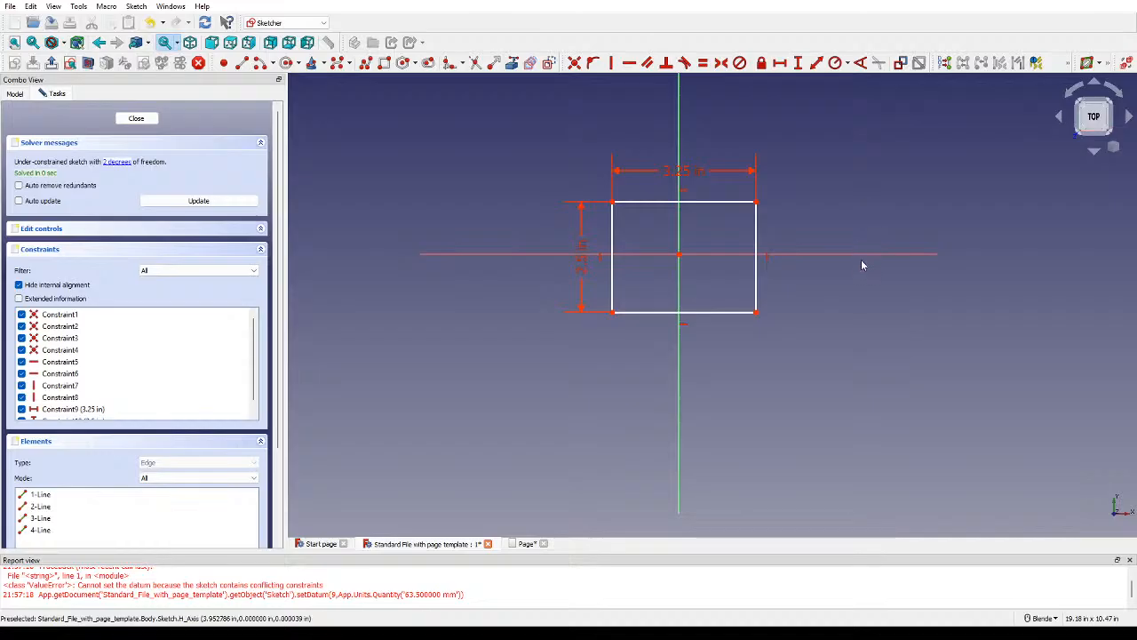
Step: Sketch a smaller rectangle inside the first, with its bottom edge lying on the outer rectangle's bottom edge
{"action": "scroll", "coordinate": [789, 279], "scroll_direction": "up", "scroll_amount": 3}
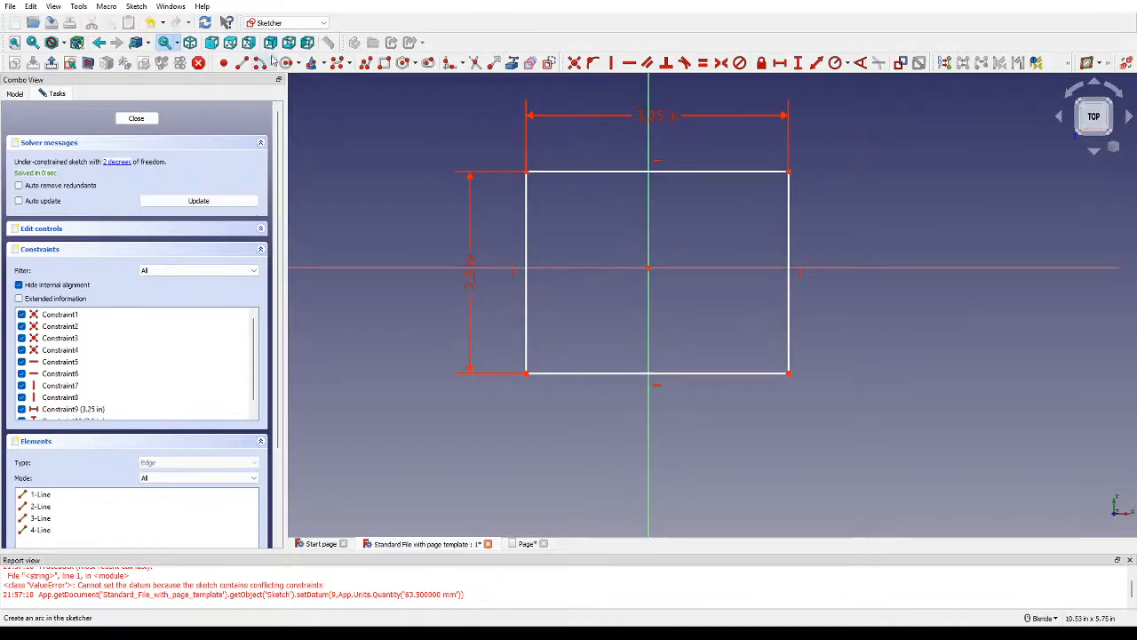
{"action": "left_click", "coordinate": [384, 64]}
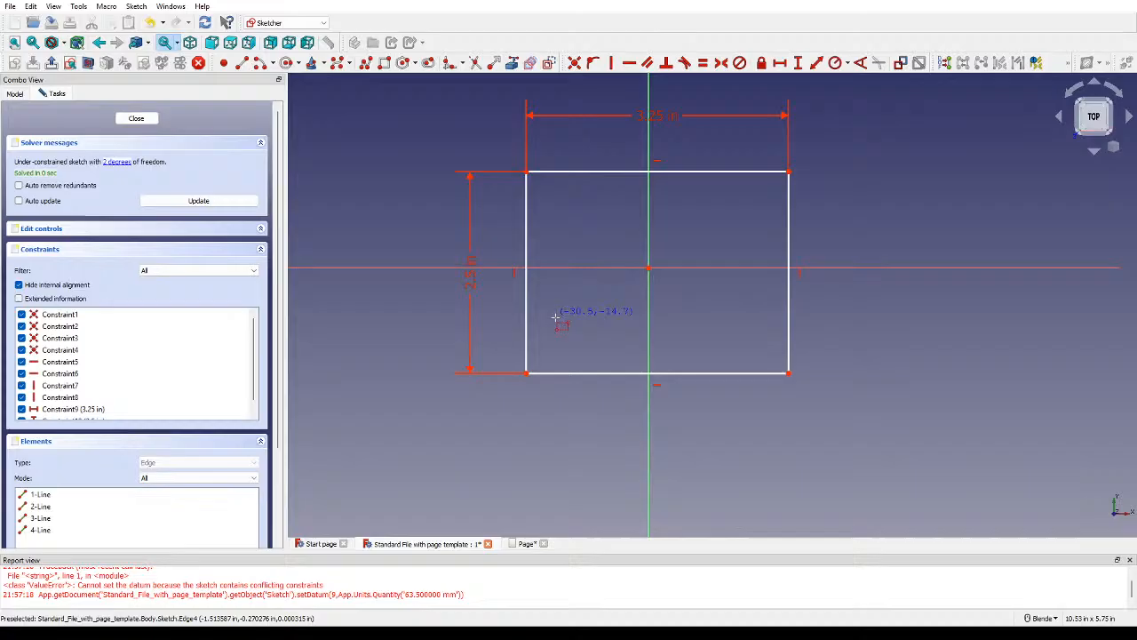
{"action": "left_click", "coordinate": [571, 372]}
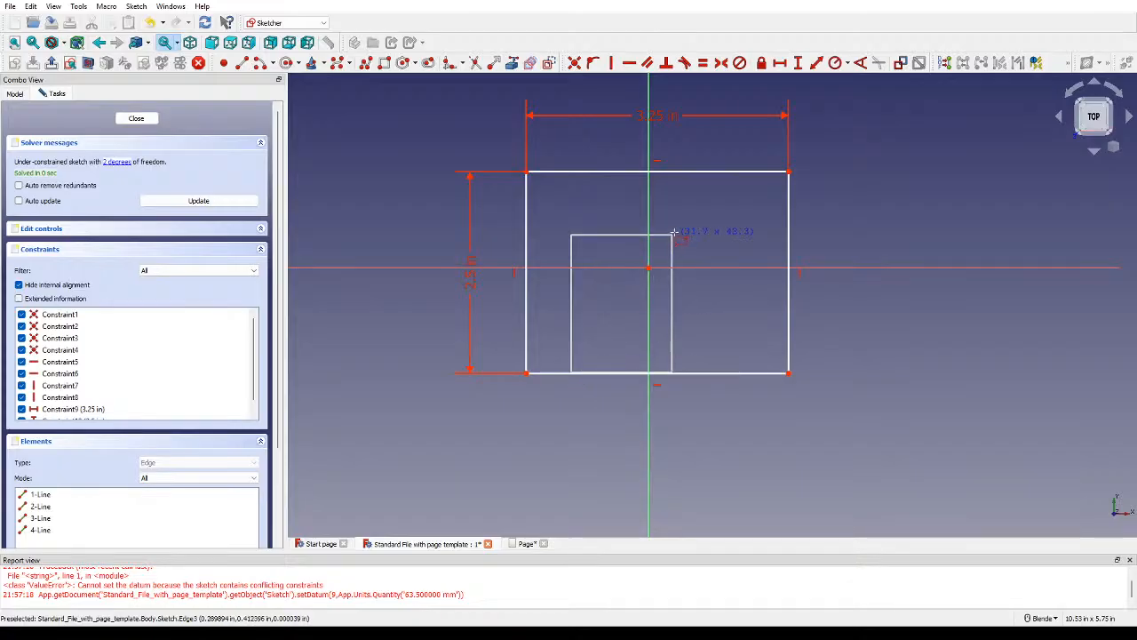
{"action": "left_click", "coordinate": [742, 213]}
{"action": "left_click", "coordinate": [912, 305]}
{"action": "key", "text": "Escape"}
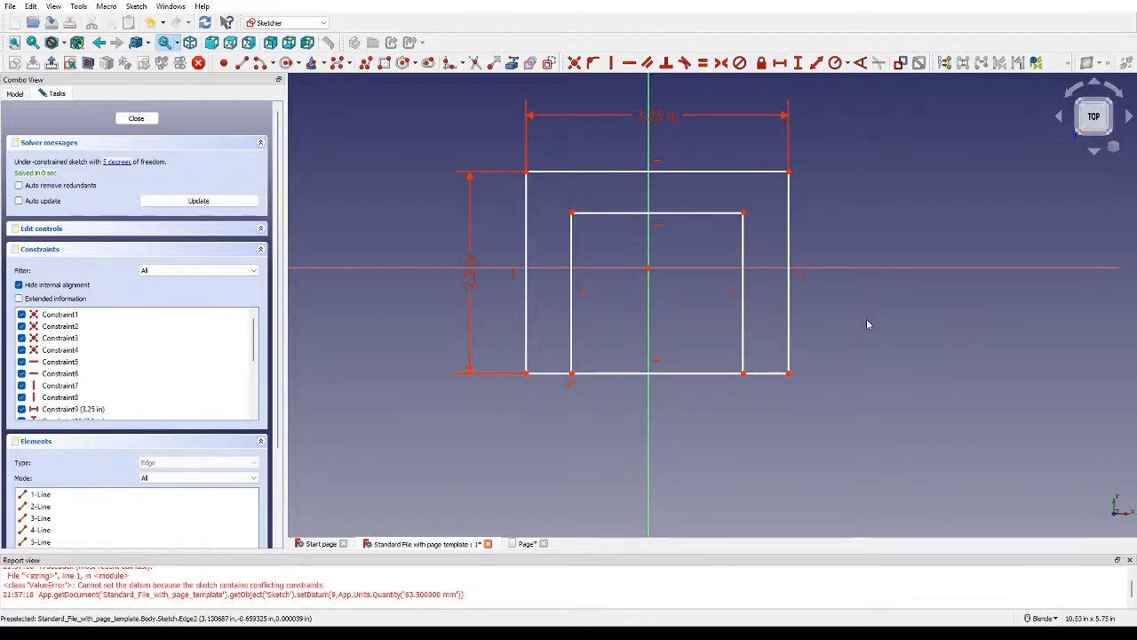
Step: Trim the overlapping bottom edge between the inner rectangle's two sides
{"action": "left_click", "coordinate": [476, 64]}
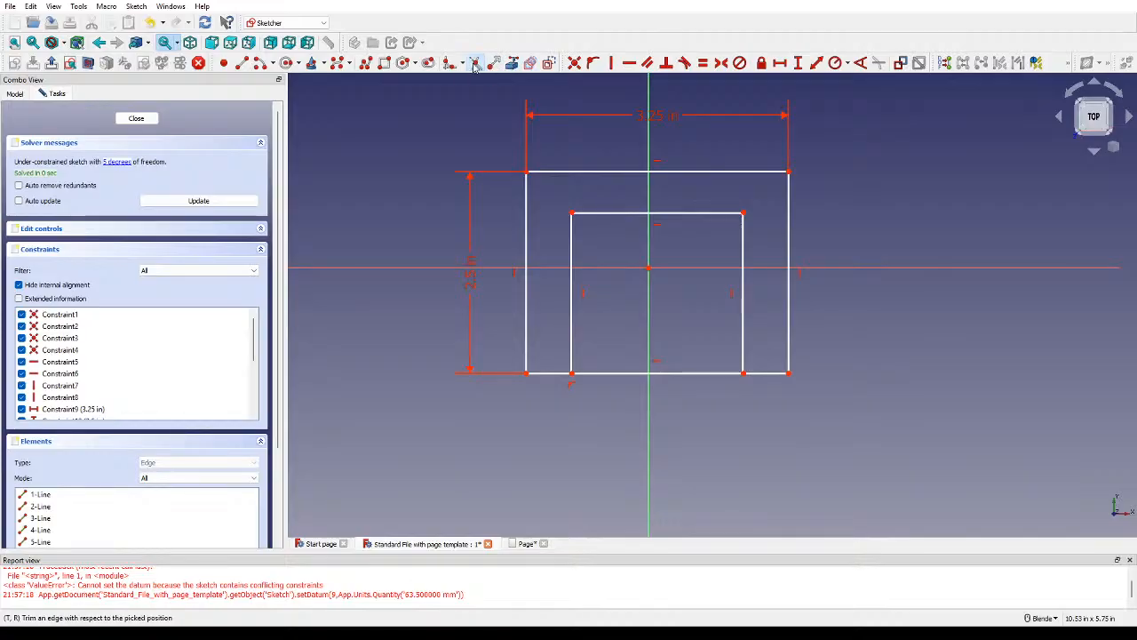
{"action": "left_click", "coordinate": [609, 377]}
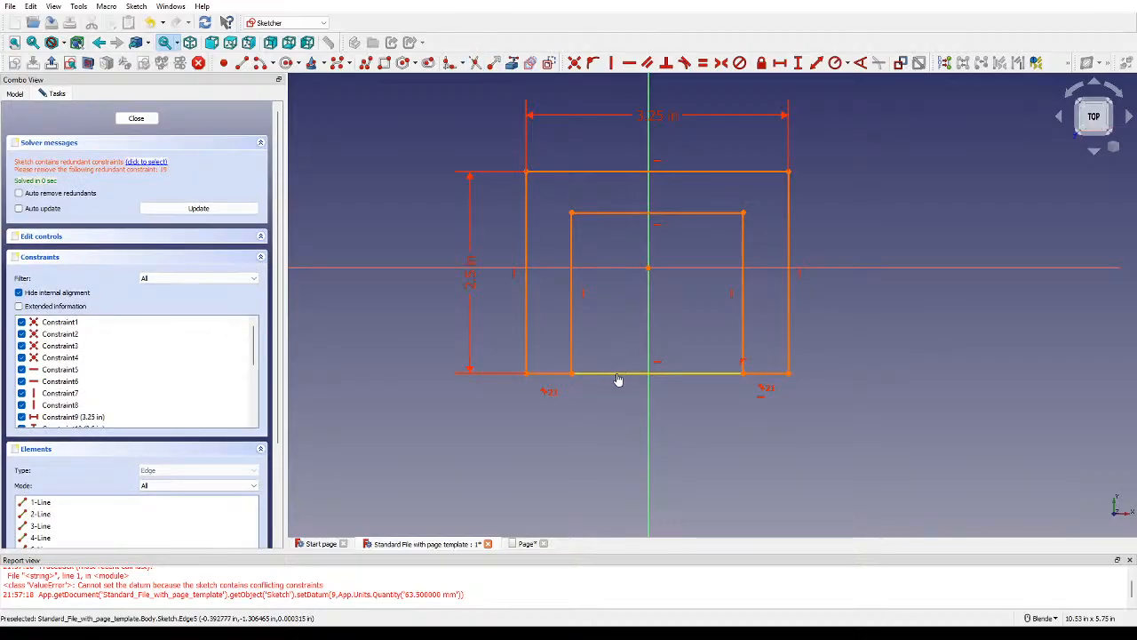
Step: Trim away the inner rectangle's bottom line between its two vertical sides to open the U-shaped profile
{"action": "left_click", "coordinate": [617, 380]}
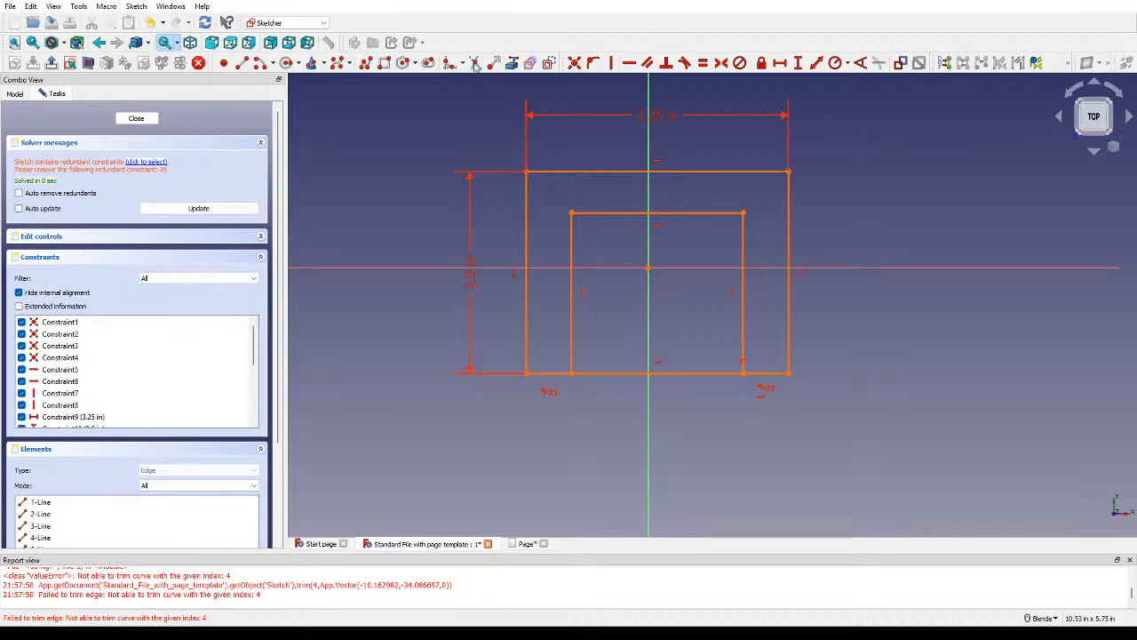
{"action": "left_click", "coordinate": [640, 375]}
{"action": "left_click", "coordinate": [613, 378]}
{"action": "left_click", "coordinate": [662, 373]}
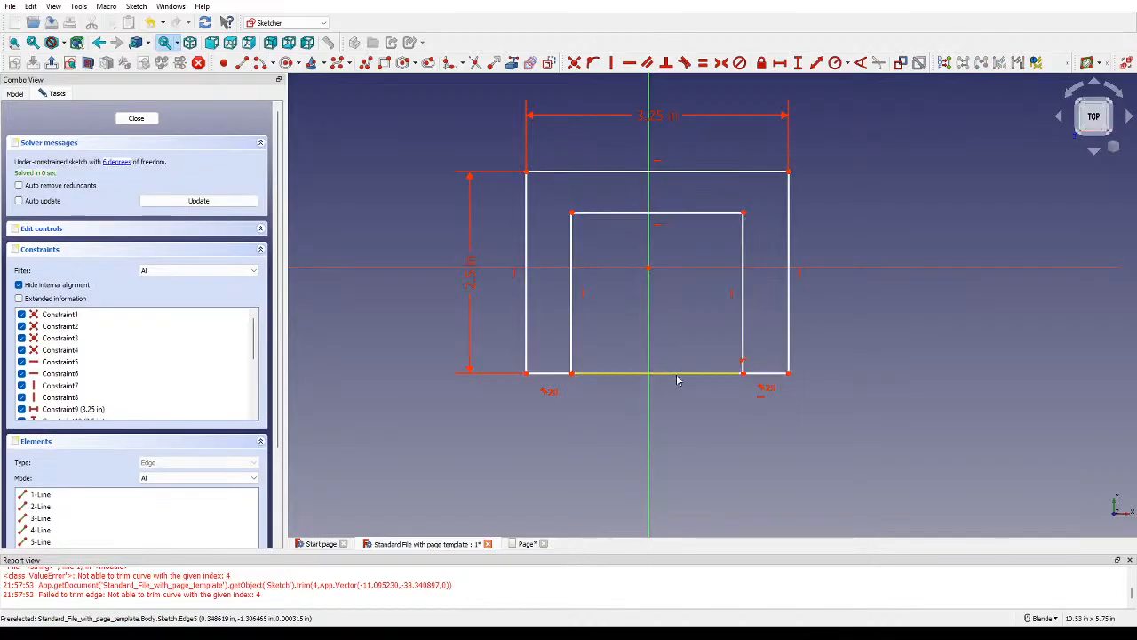
{"action": "left_click", "coordinate": [677, 379]}
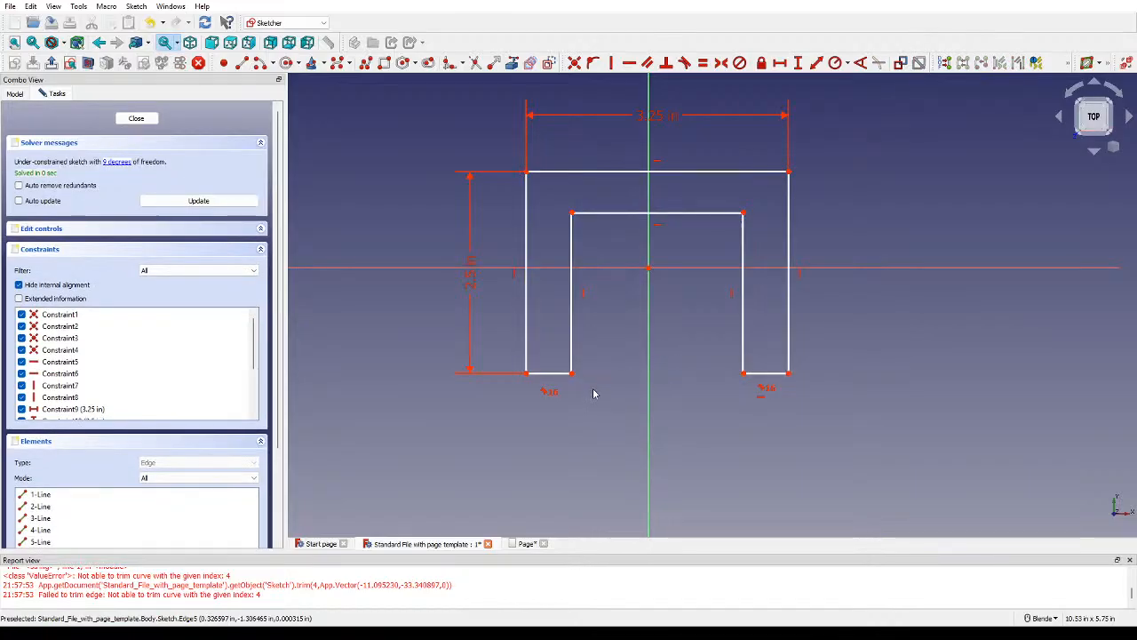
Step: Try trimming the left leg's bottom line and constraining it horizontal with the right leg's inner corner, undoing each attempt
{"action": "left_click", "coordinate": [552, 374]}
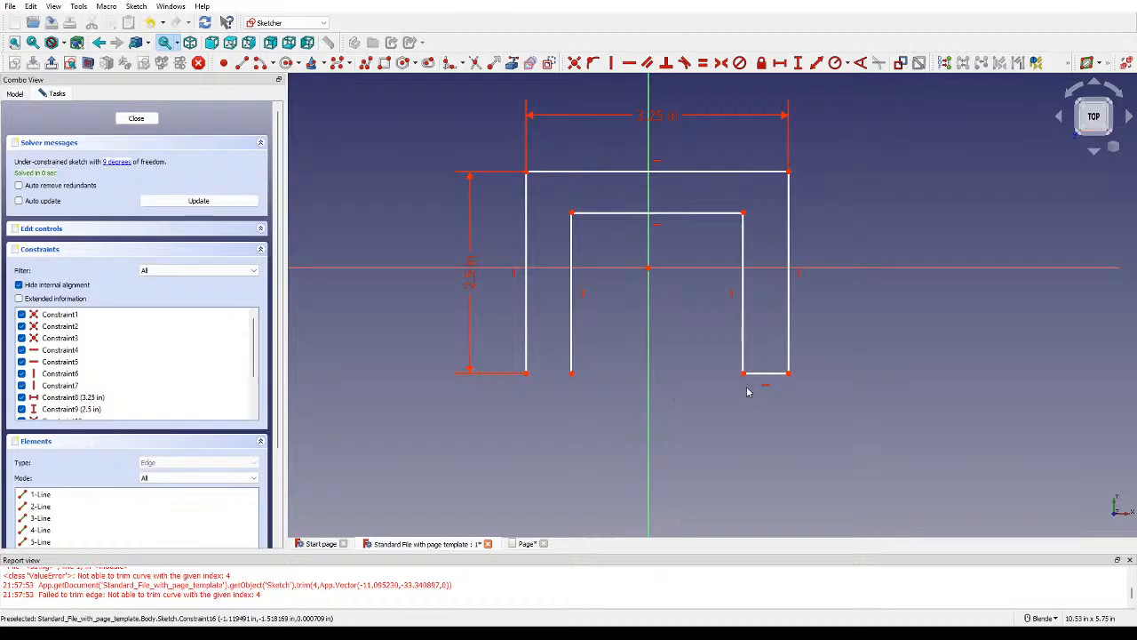
{"action": "key", "text": "ctrl+z"}
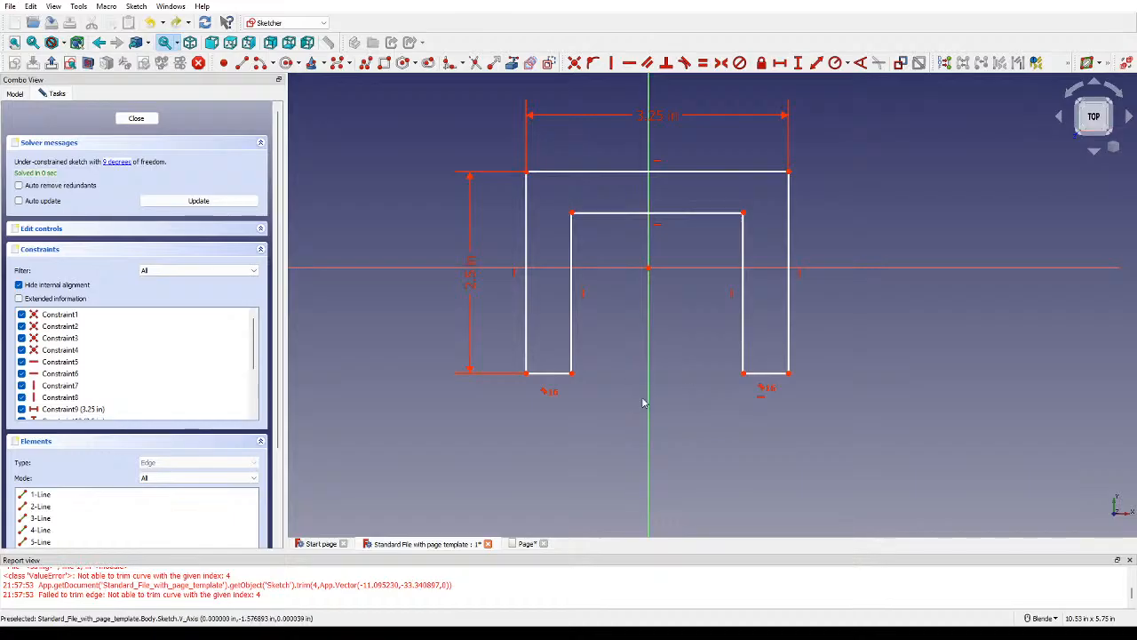
{"action": "left_click", "coordinate": [544, 379]}
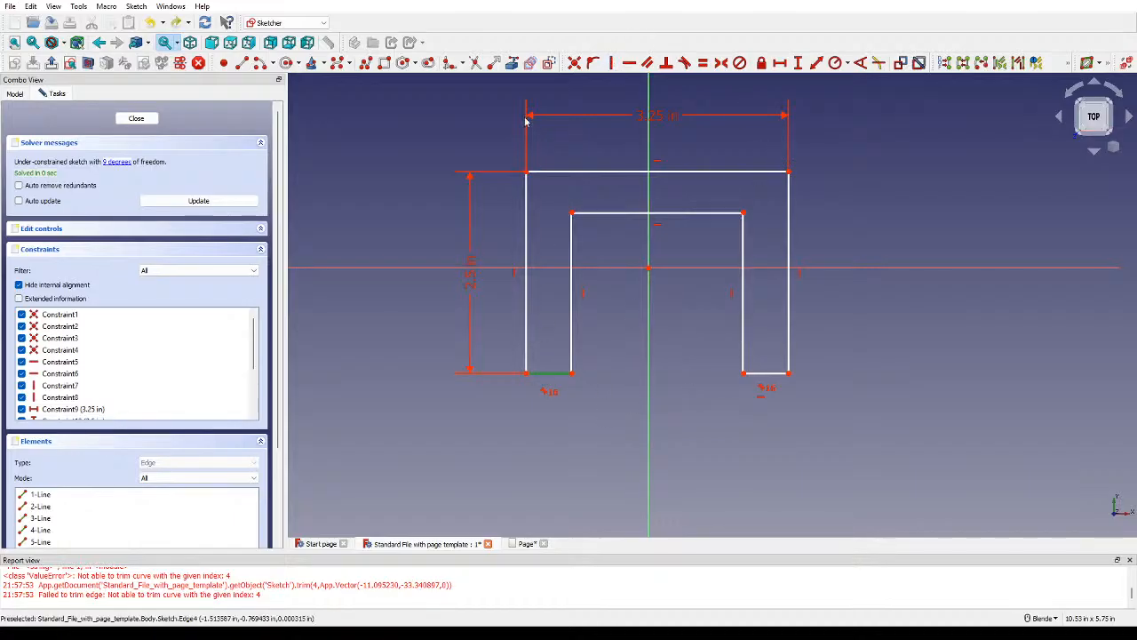
{"action": "left_click", "coordinate": [744, 373]}
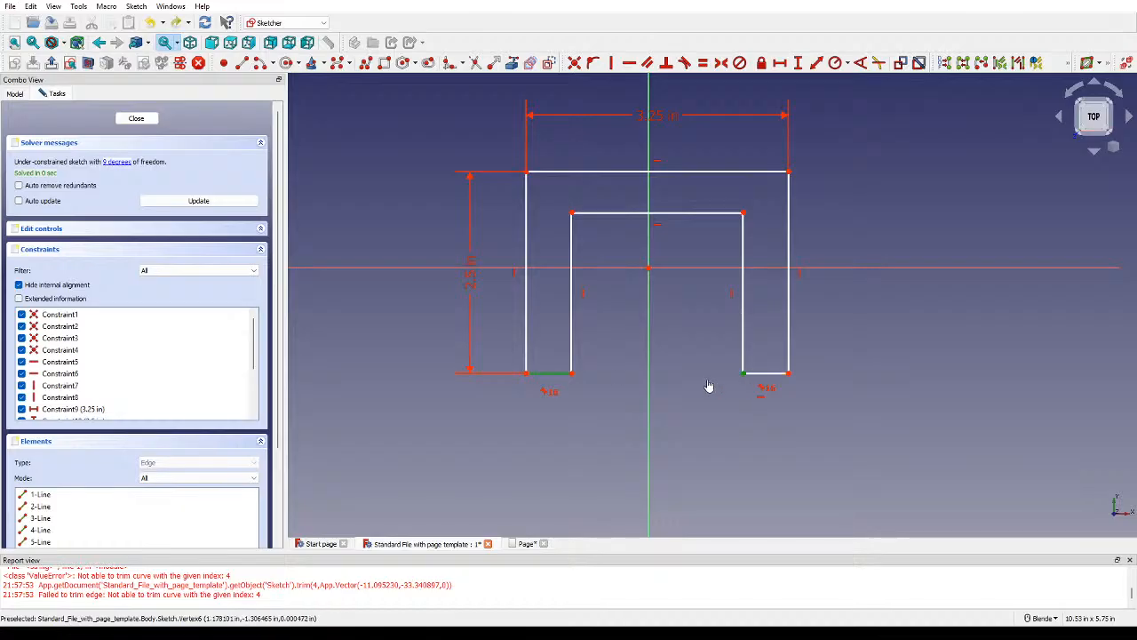
{"action": "left_click", "coordinate": [629, 63]}
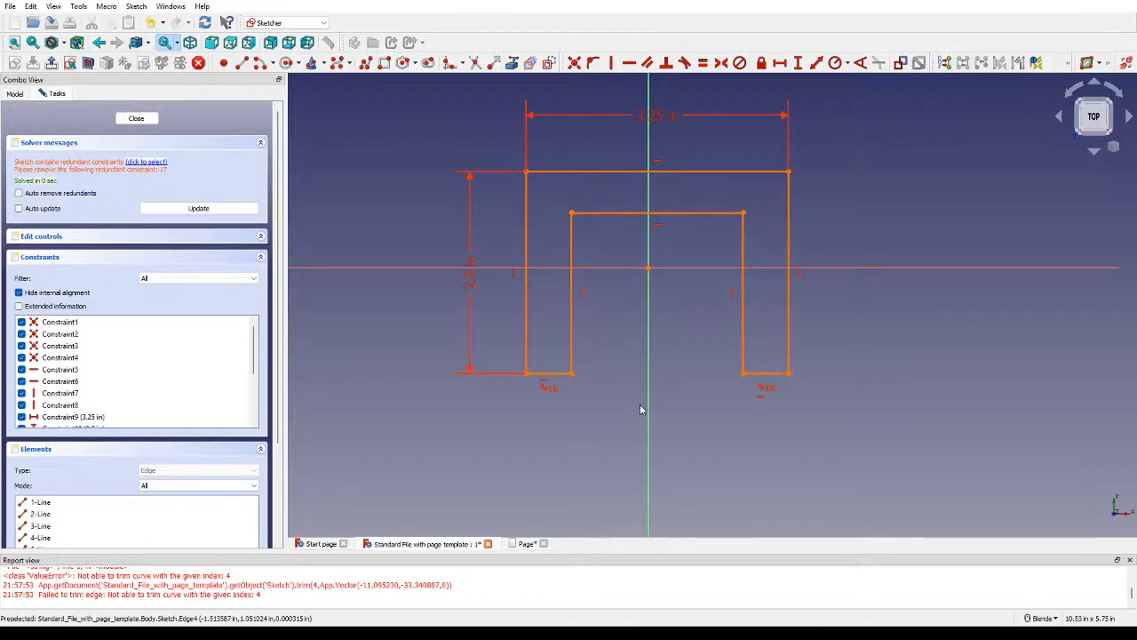
{"action": "key", "text": "ctrl+z"}
Step: Shift the outer profile slightly relative to the inner lines to check whether the bottom corners are connected
{"action": "mouse_move", "coordinate": [552, 374]}
{"action": "left_mouse_down"}
{"action": "mouse_move", "coordinate": [558, 351]}
{"action": "mouse_move", "coordinate": [535, 358]}
{"action": "mouse_move", "coordinate": [554, 323]}
{"action": "mouse_move", "coordinate": [521, 370]}
{"action": "mouse_move", "coordinate": [558, 401]}
{"action": "left_mouse_up"}
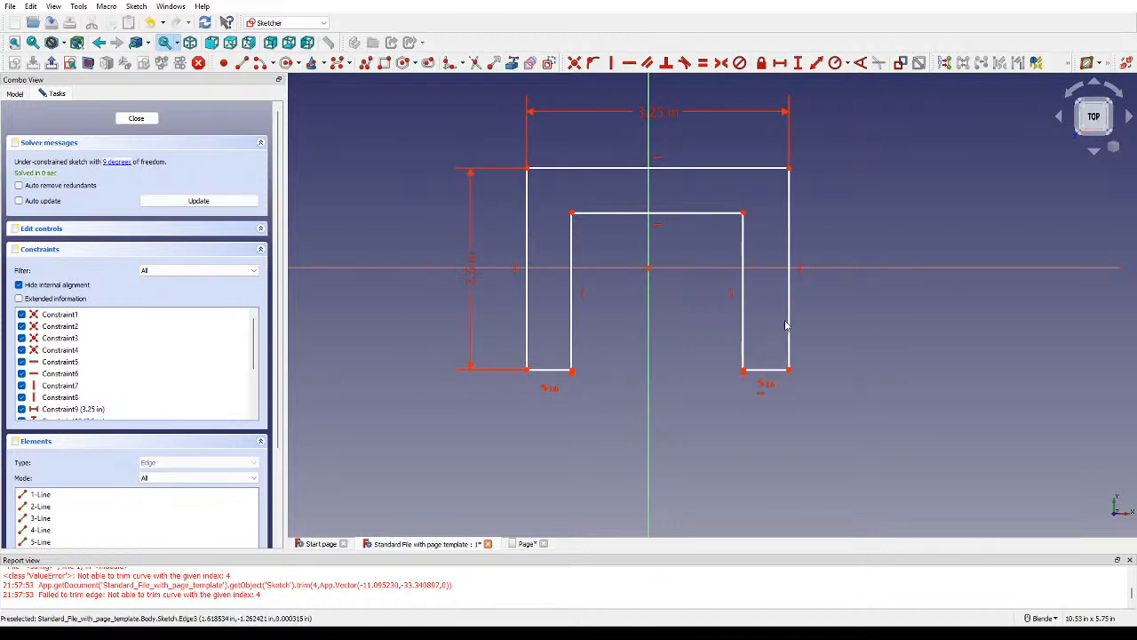
{"action": "mouse_move", "coordinate": [788, 334]}
{"action": "left_mouse_down"}
{"action": "mouse_move", "coordinate": [800, 368]}
{"action": "mouse_move", "coordinate": [790, 353]}
{"action": "left_mouse_up"}
{"action": "key", "text": "ctrl+z"}
Step: Trim the overshooting vertical and horizontal line ends at the left leg's inner bottom corner
{"action": "scroll", "coordinate": [572, 407], "scroll_direction": "up", "scroll_amount": 5}
{"action": "scroll", "coordinate": [574, 405], "scroll_direction": "down", "scroll_amount": 6}
{"action": "scroll", "coordinate": [570, 343], "scroll_direction": "up", "scroll_amount": 6}
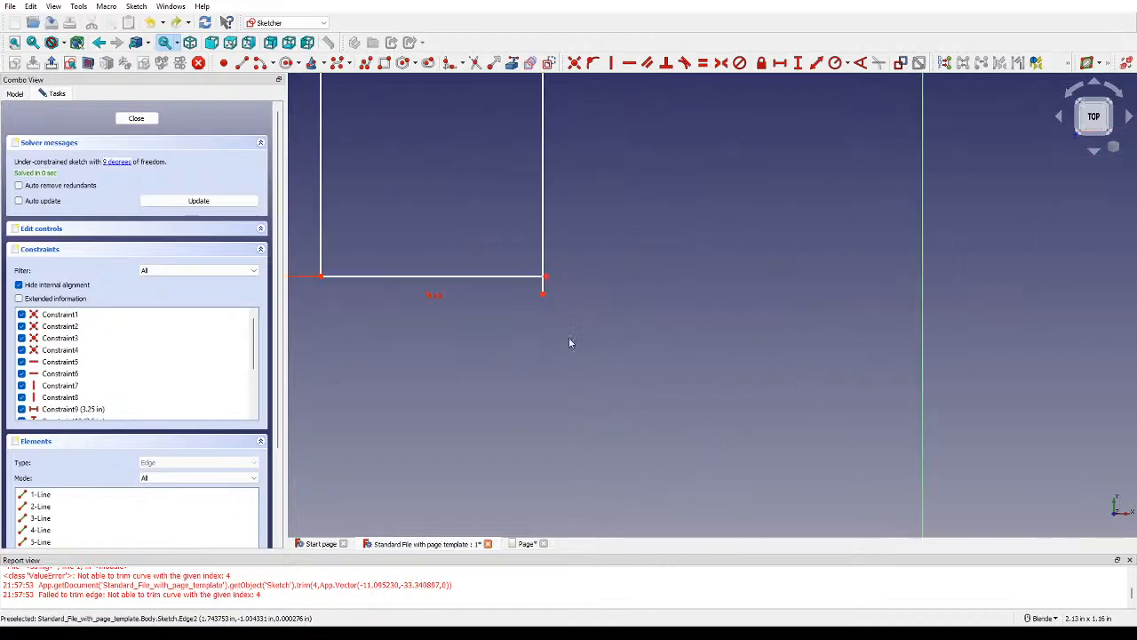
{"action": "scroll", "coordinate": [524, 284], "scroll_direction": "up", "scroll_amount": 5}
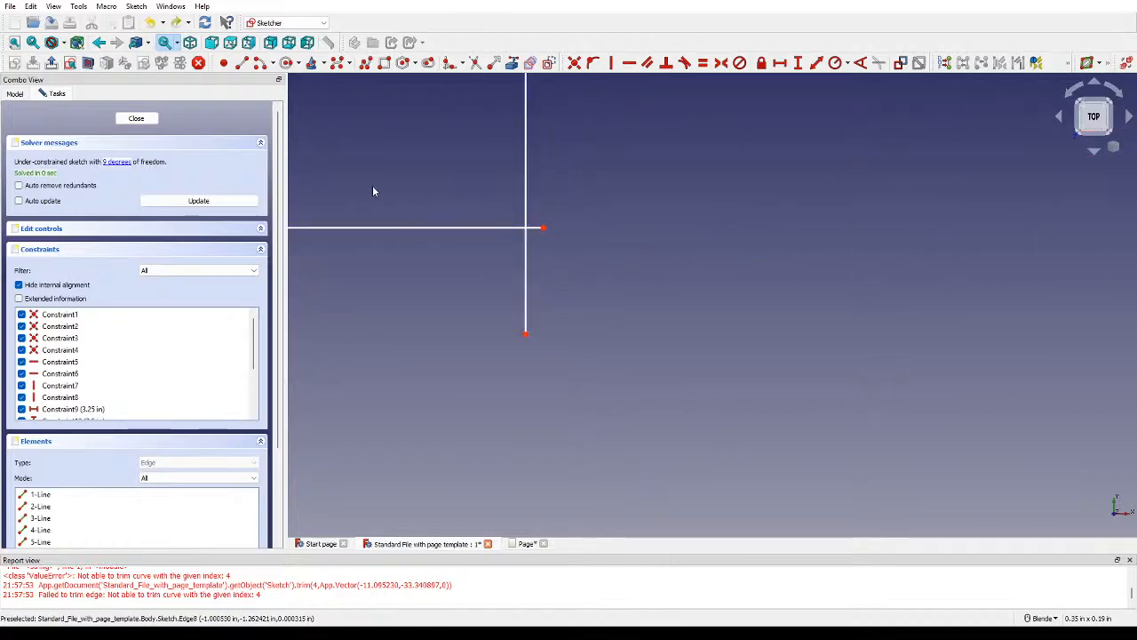
{"action": "left_click", "coordinate": [491, 66]}
{"action": "left_click", "coordinate": [525, 293]}
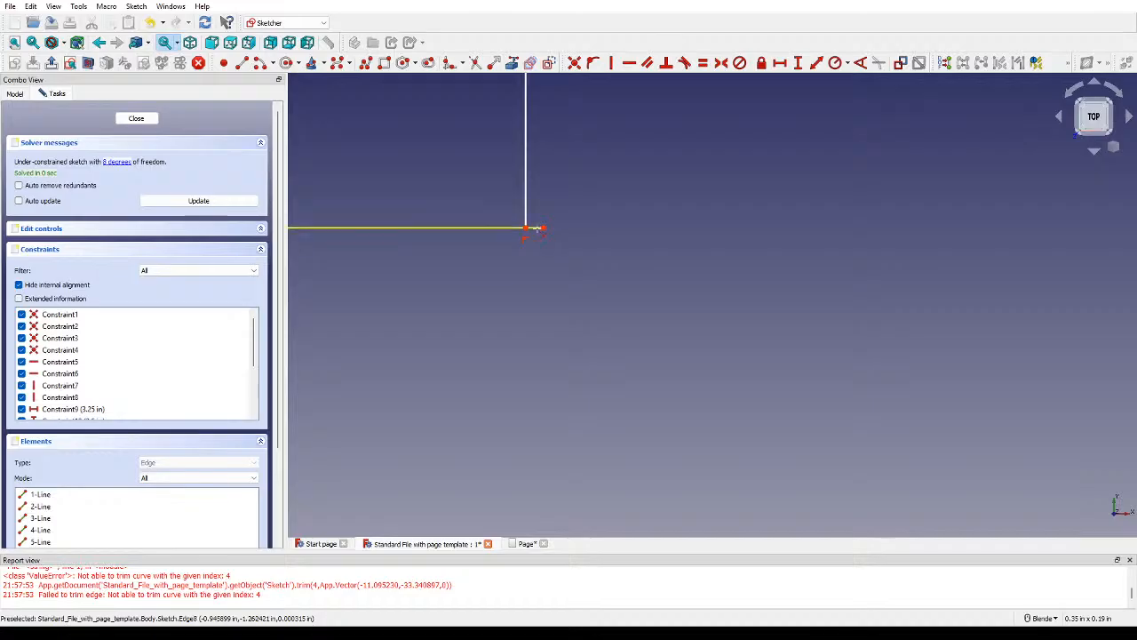
{"action": "left_click", "coordinate": [536, 228]}
Step: Trim the inner vertical line's overshoot below the right leg's bottom line
{"action": "scroll", "coordinate": [799, 293], "scroll_direction": "down", "scroll_amount": 5}
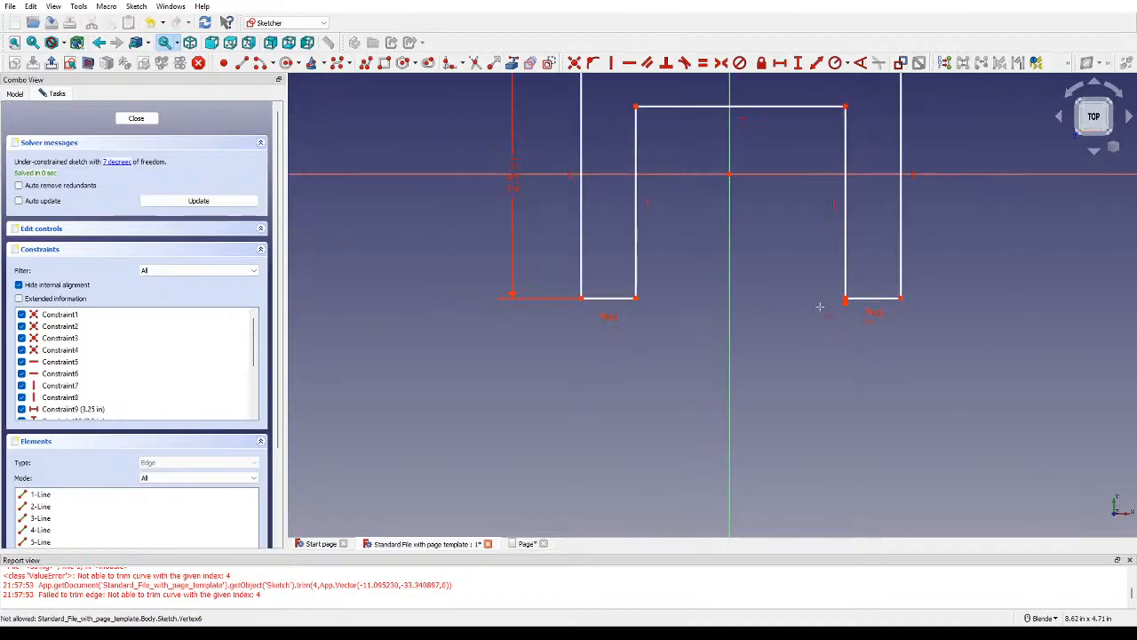
{"action": "scroll", "coordinate": [813, 308], "scroll_direction": "up", "scroll_amount": 7}
{"action": "middle_click_drag", "start_coordinate": [799, 308], "coordinate": [663, 277], "text": "shift"}
{"action": "scroll", "coordinate": [789, 249], "scroll_direction": "up", "scroll_amount": 6}
{"action": "scroll", "coordinate": [666, 227], "scroll_direction": "up", "scroll_amount": 7}
{"action": "mouse_move", "coordinate": [754, 276]}
{"action": "middle_mouse_down", "text": "shift"}
{"action": "mouse_move", "coordinate": [646, 269]}
{"action": "mouse_move", "coordinate": [569, 366]}
{"action": "middle_mouse_up", "text": "shift"}
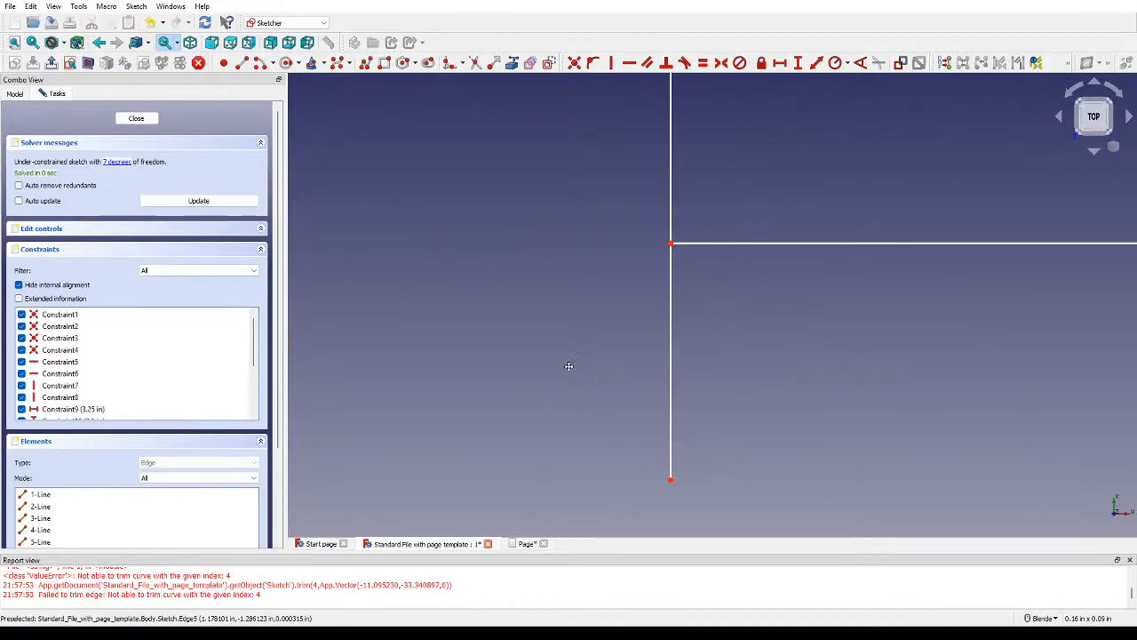
{"action": "left_click", "coordinate": [671, 337]}
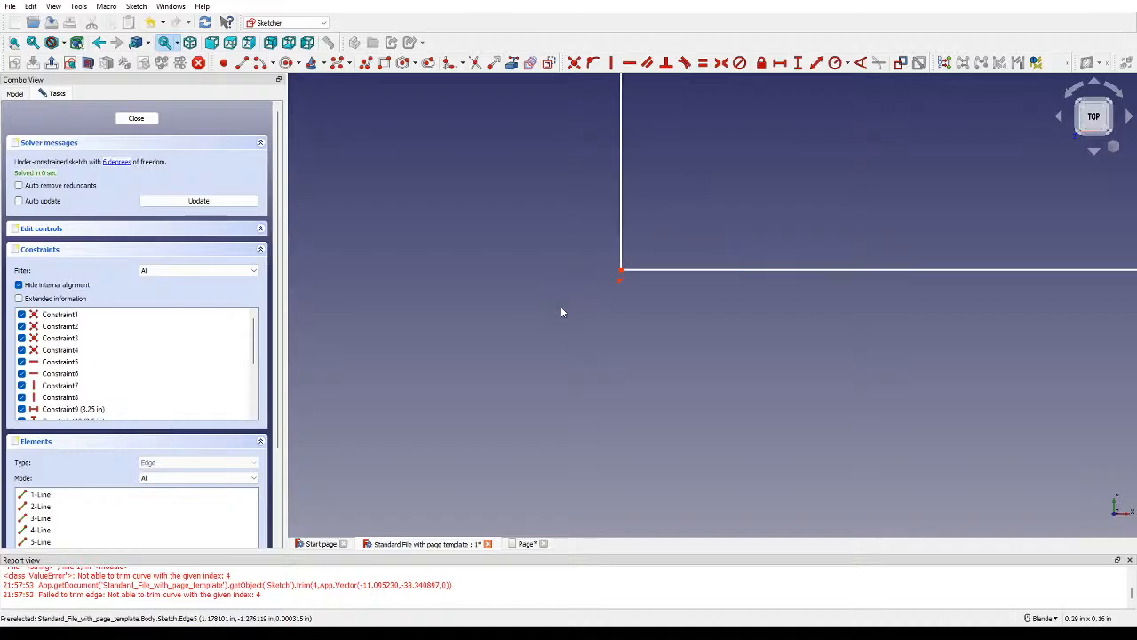
Step: Pull the right leg's bottom line past the inner vertical line and trim the overshoot so the corner connects
{"action": "scroll", "coordinate": [560, 312], "scroll_direction": "down", "scroll_amount": 5}
{"action": "left_click", "coordinate": [611, 325]}
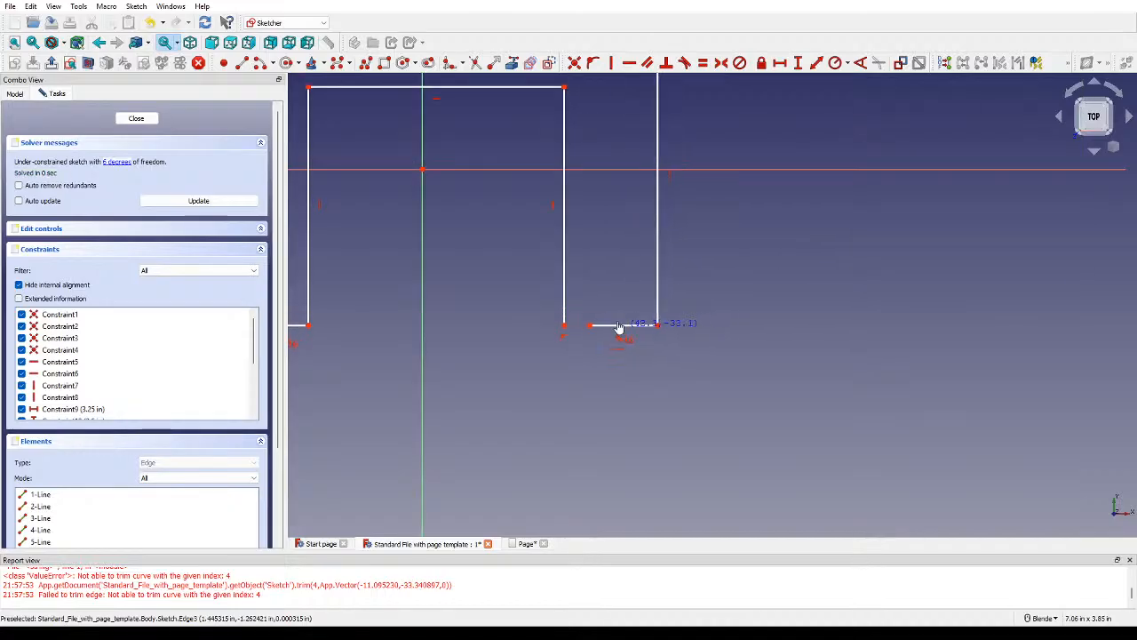
{"action": "left_click_drag", "start_coordinate": [618, 327], "coordinate": [591, 325]}
{"action": "scroll", "coordinate": [553, 314], "scroll_direction": "up", "scroll_amount": 13}
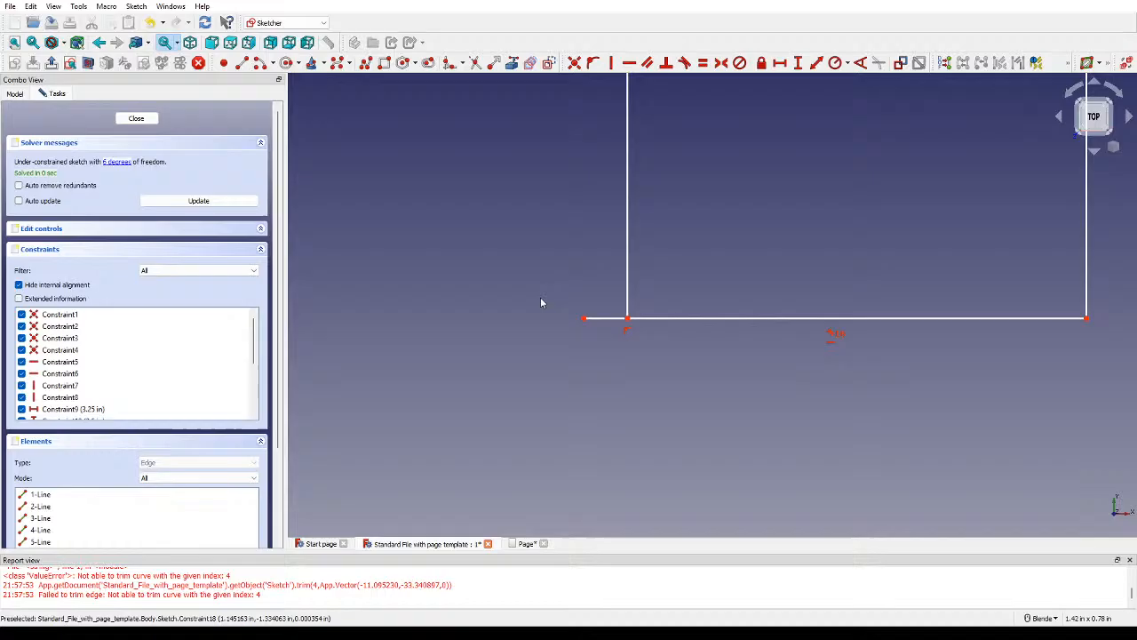
{"action": "left_click", "coordinate": [475, 65]}
{"action": "left_click", "coordinate": [638, 336]}
{"action": "scroll", "coordinate": [516, 325], "scroll_direction": "down", "scroll_amount": 9}
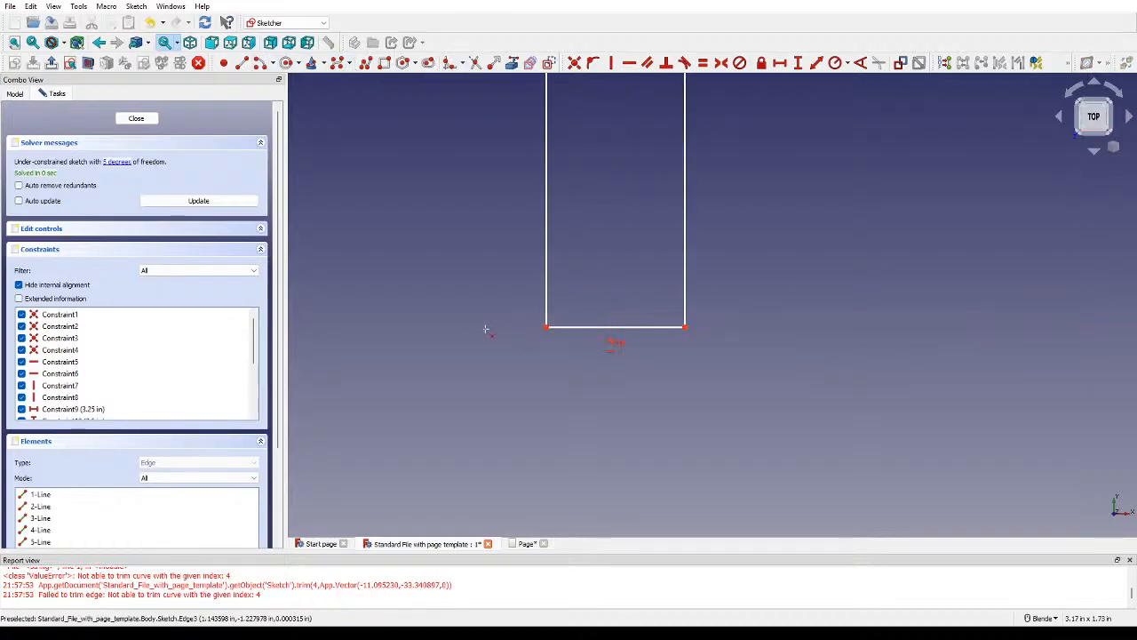
{"action": "scroll", "coordinate": [484, 329], "scroll_direction": "down", "scroll_amount": 8}
{"action": "middle_click_drag", "start_coordinate": [443, 347], "coordinate": [470, 352], "text": "shift"}
{"action": "key", "text": "Escape"}
{"action": "mouse_move", "coordinate": [525, 306]}
{"action": "left_mouse_down"}
{"action": "mouse_move", "coordinate": [508, 304]}
{"action": "mouse_move", "coordinate": [532, 316]}
{"action": "mouse_move", "coordinate": [522, 311]}
{"action": "left_mouse_up"}
{"action": "middle_click_drag", "start_coordinate": [507, 330], "coordinate": [574, 350], "text": "shift"}
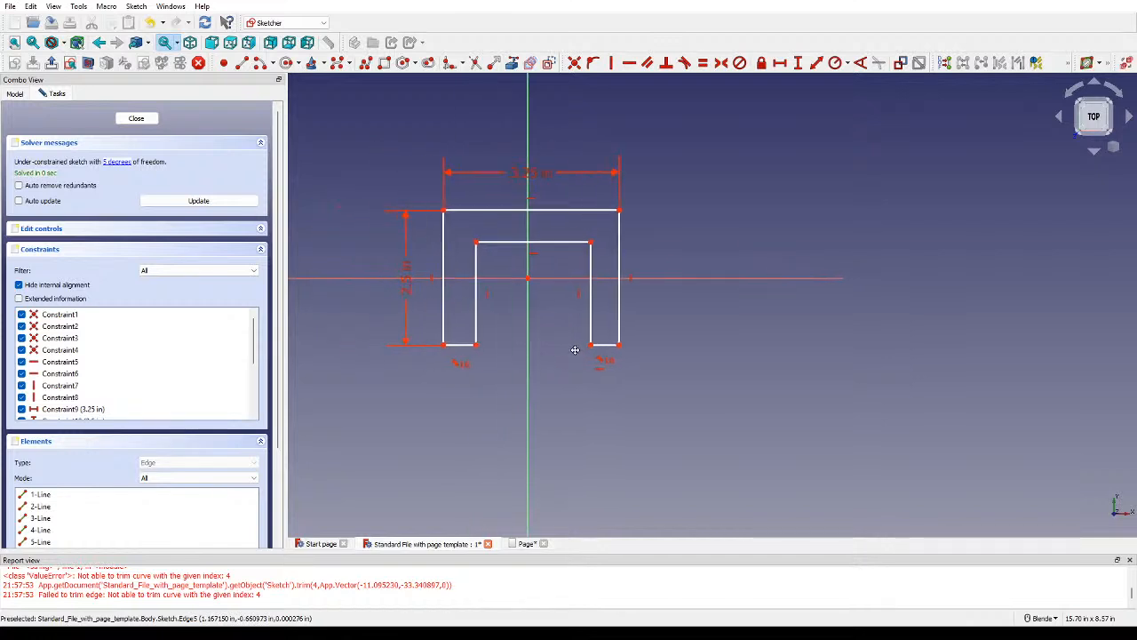
Step: Constrain the left inner vertical line to a vertical distance of 1.75 in
{"action": "scroll", "coordinate": [575, 350], "scroll_direction": "up", "scroll_amount": 5}
{"action": "scroll", "coordinate": [604, 414], "scroll_direction": "down", "scroll_amount": 4}
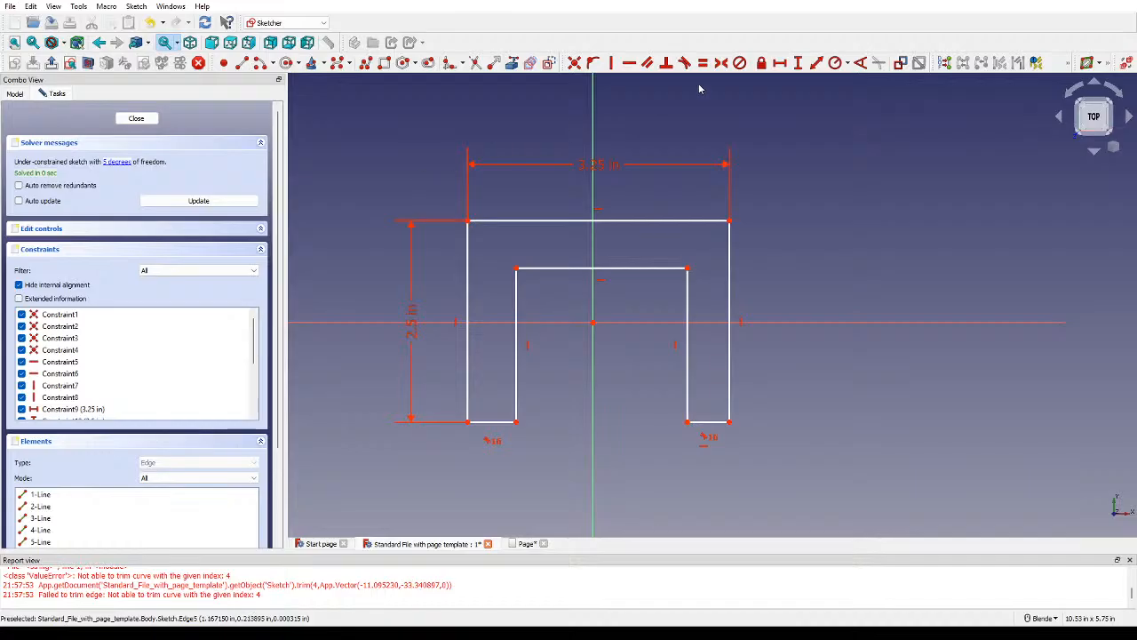
{"action": "left_click", "coordinate": [516, 306]}
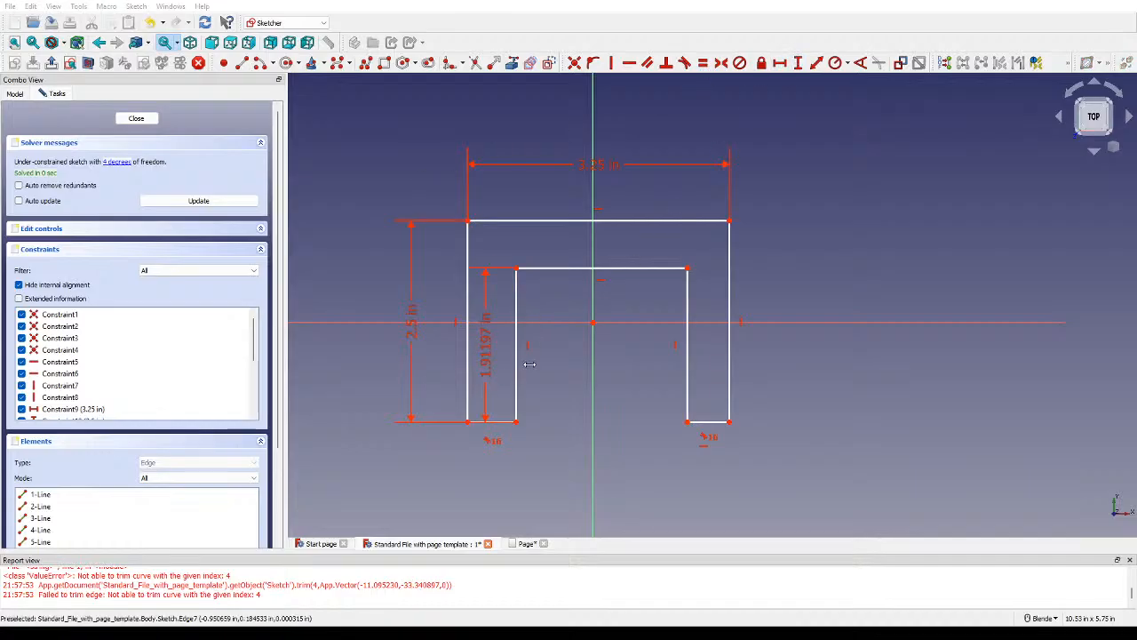
{"action": "key", "text": "Return"}
{"action": "right_click", "coordinate": [529, 363]}
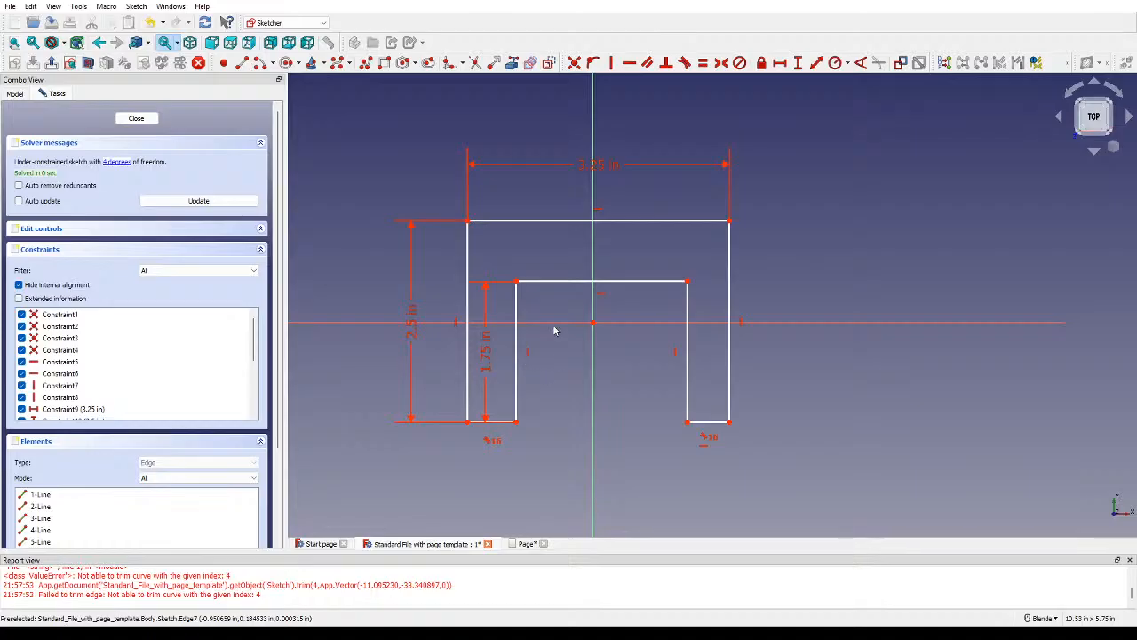
Step: Try an equal-length constraint between the two inner vertical lines and undo it
{"action": "left_click", "coordinate": [516, 318]}
{"action": "left_click", "coordinate": [687, 318]}
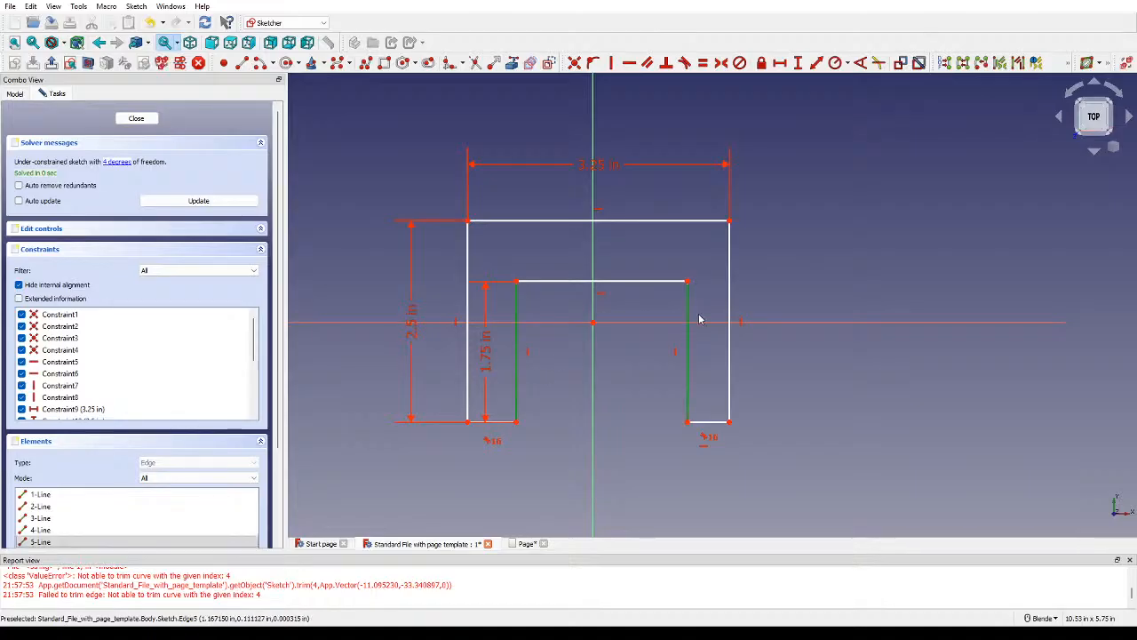
{"action": "left_click", "coordinate": [703, 63]}
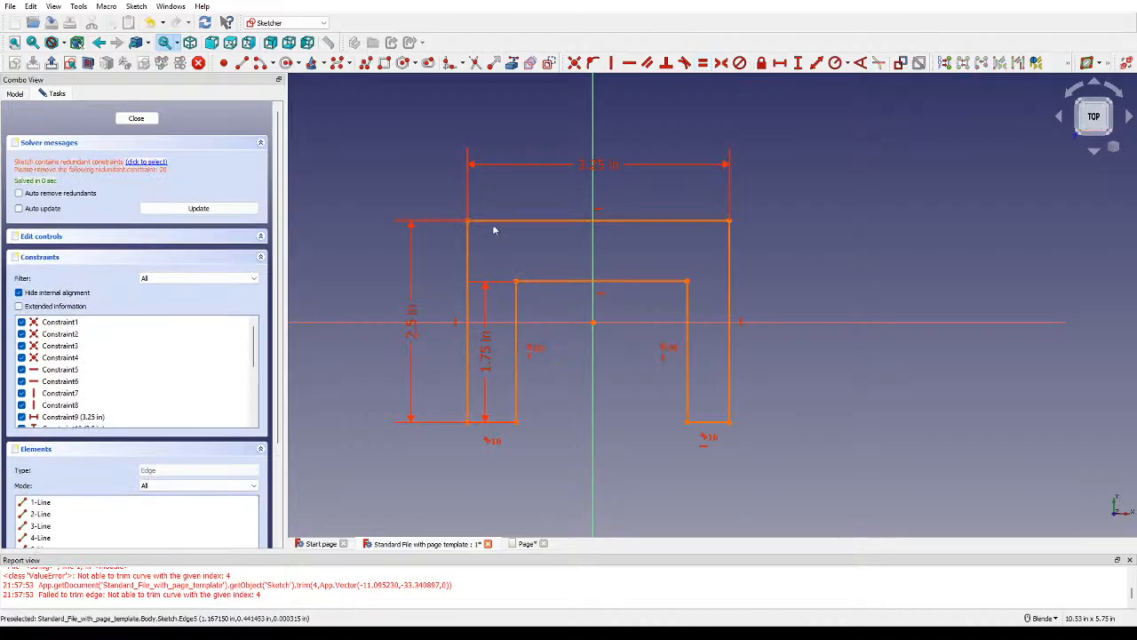
{"action": "key", "text": "ctrl+z"}
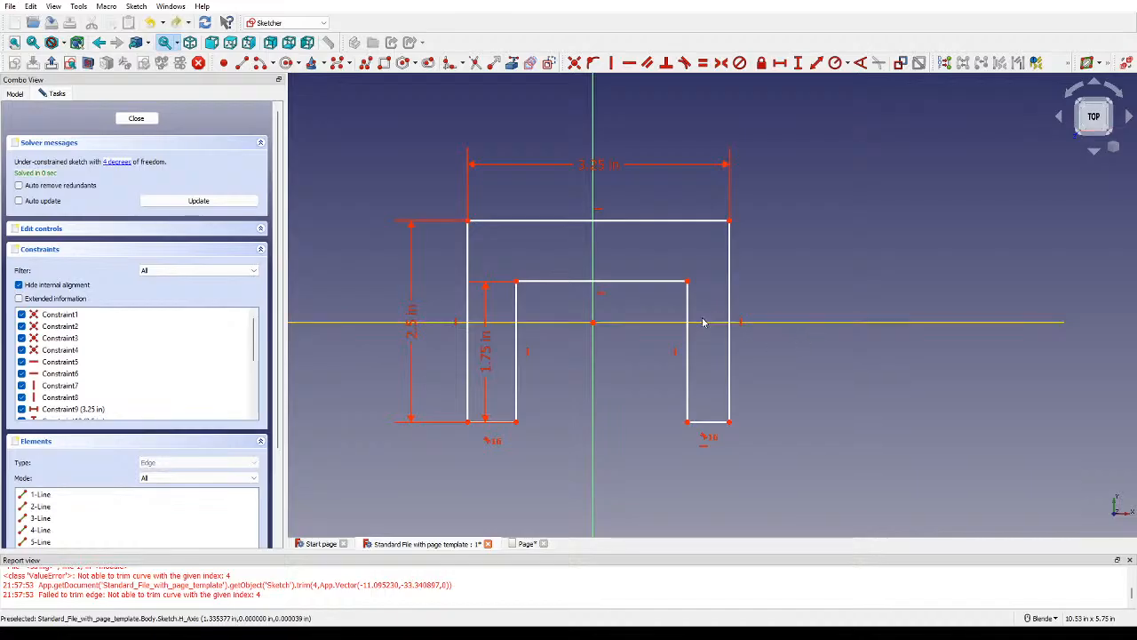
Step: Try an equal-length constraint between the two outer vertical lines and undo it
{"action": "left_click", "coordinate": [469, 263]}
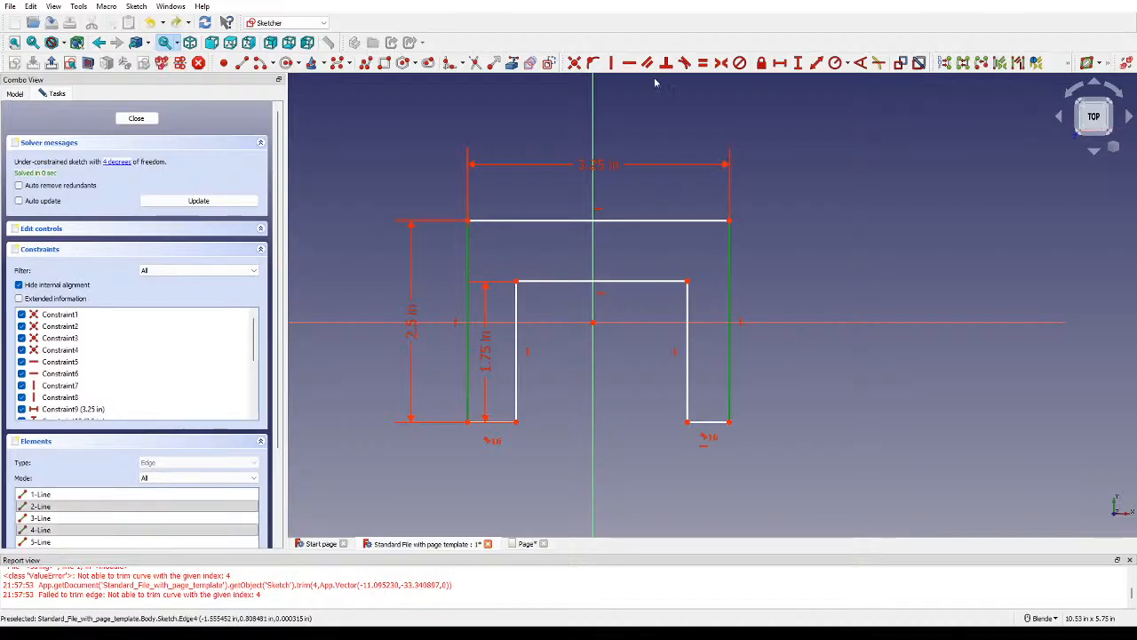
{"action": "left_click", "coordinate": [703, 63]}
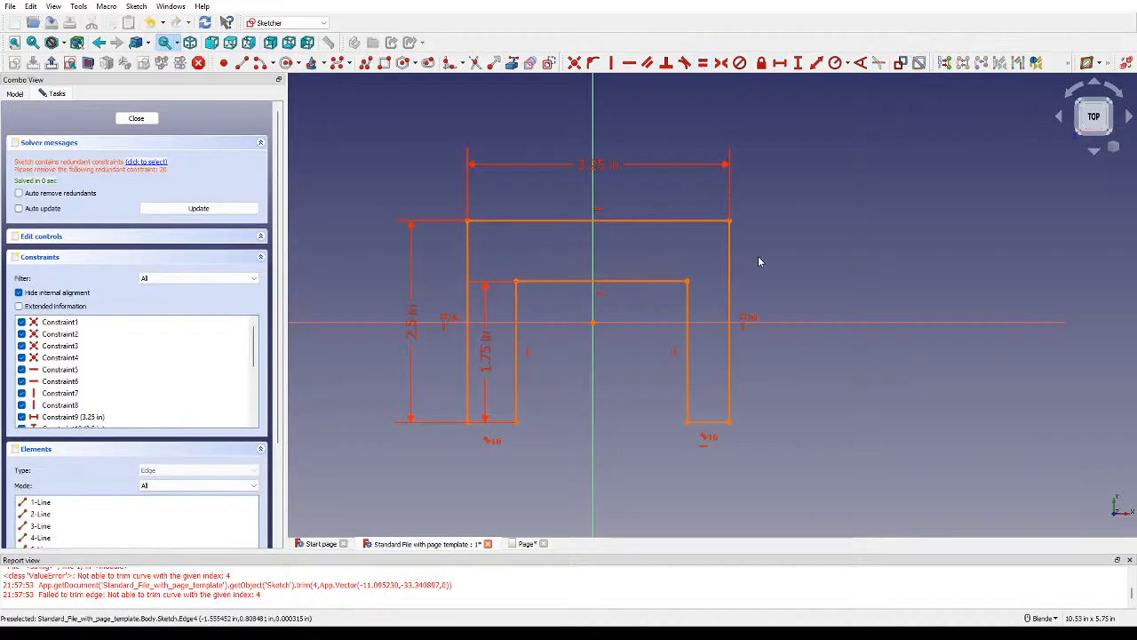
{"action": "key", "text": "ctrl+z"}
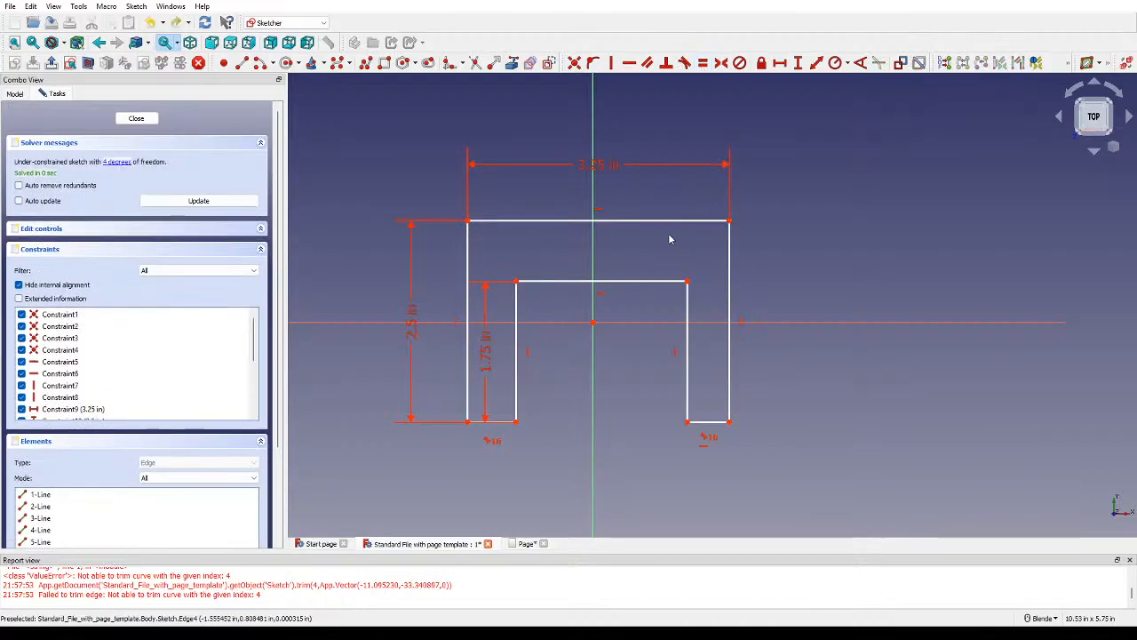
Step: Constrain the inner top line to a horizontal distance of 2 in
{"action": "left_click", "coordinate": [622, 283]}
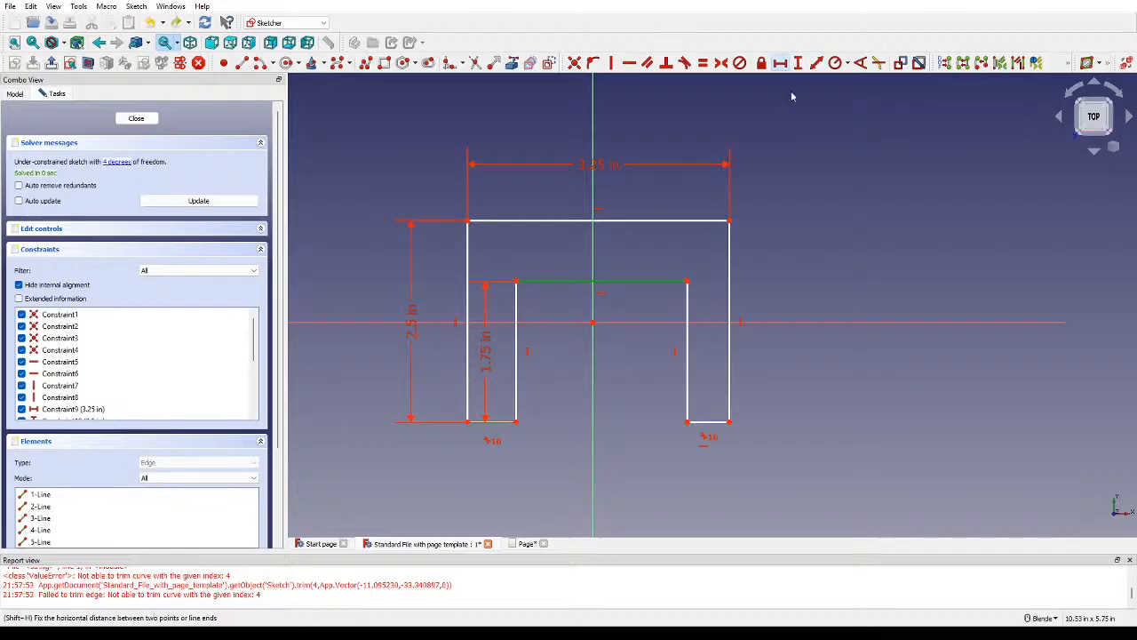
{"action": "left_click", "coordinate": [780, 62]}
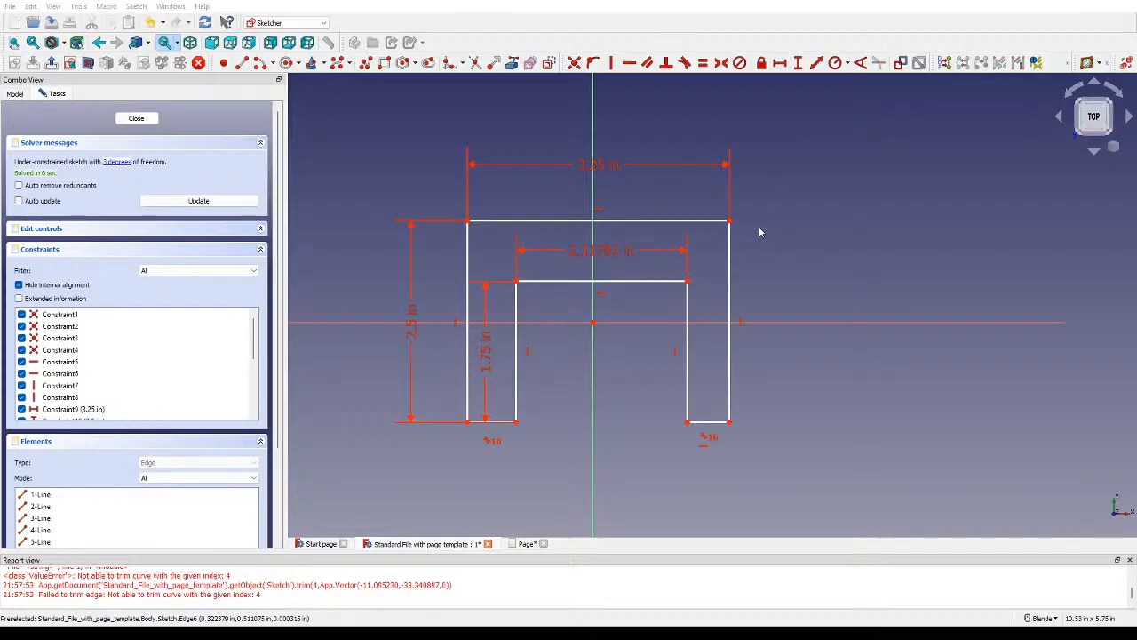
{"action": "type", "text": "2"}
{"action": "key", "text": "Return"}
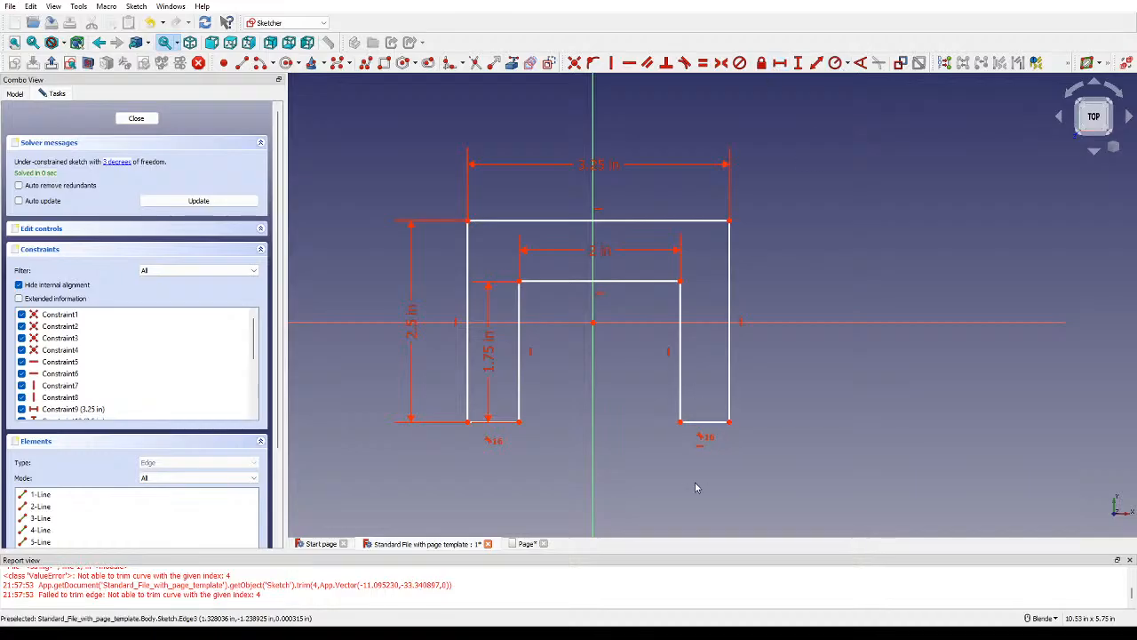
Step: Constrain the right leg's bottom line to a horizontal distance of 0.6 in and place the dimension below it
{"action": "left_click", "coordinate": [704, 421]}
{"action": "left_click", "coordinate": [780, 62]}
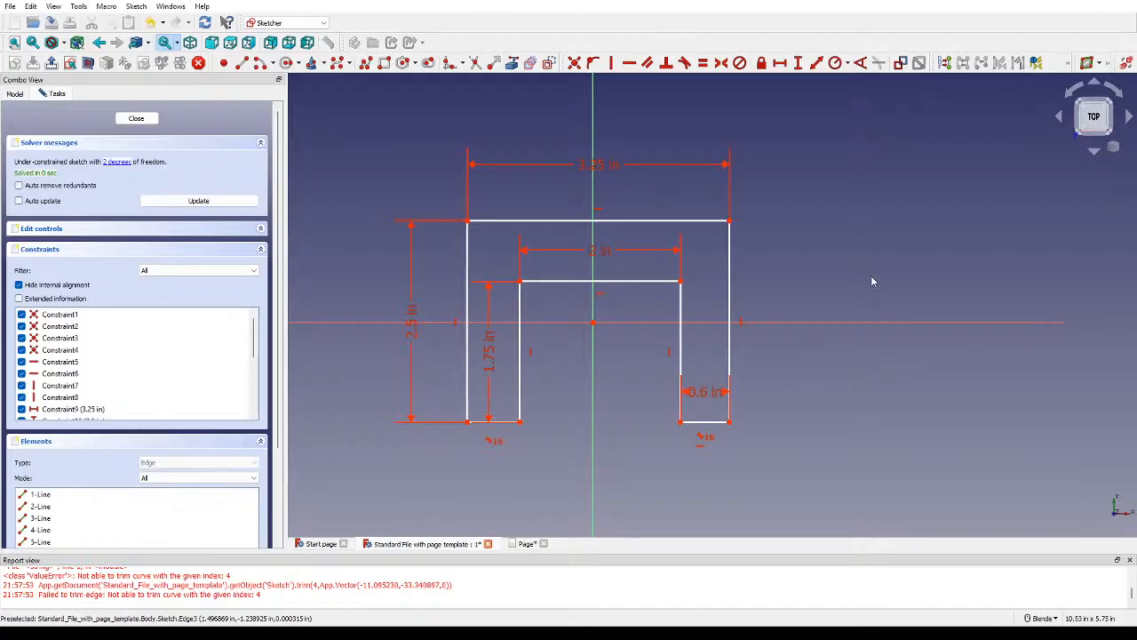
{"action": "left_click_drag", "start_coordinate": [701, 398], "coordinate": [704, 467]}
Step: Try an equal-length constraint between the two legs' bottom lines and undo it
{"action": "left_click", "coordinate": [705, 423]}
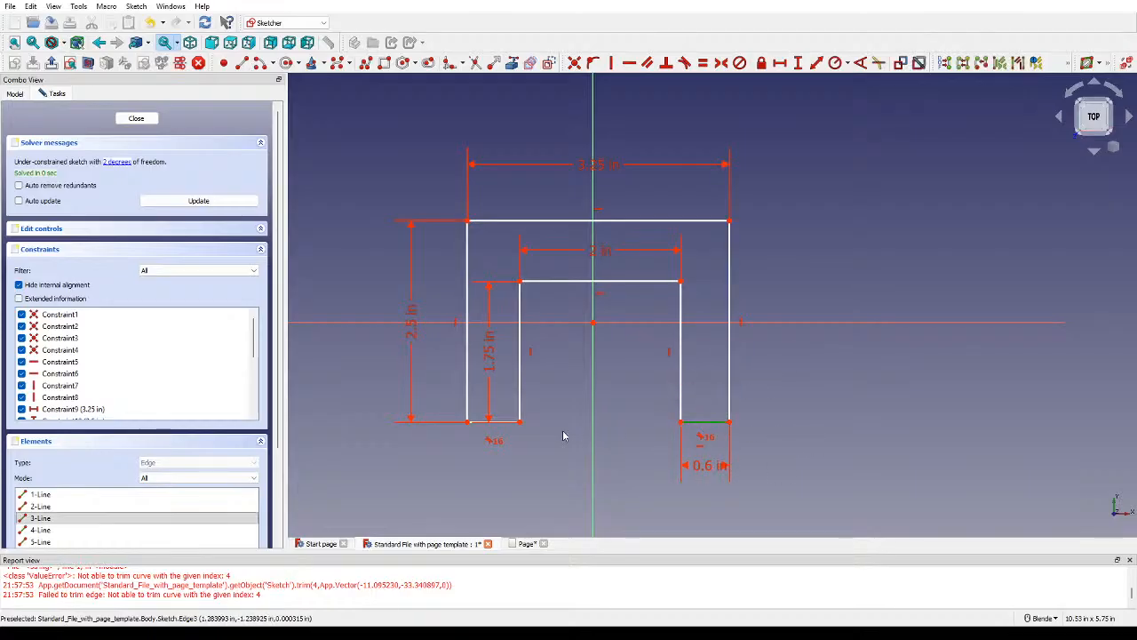
{"action": "left_click", "coordinate": [701, 62]}
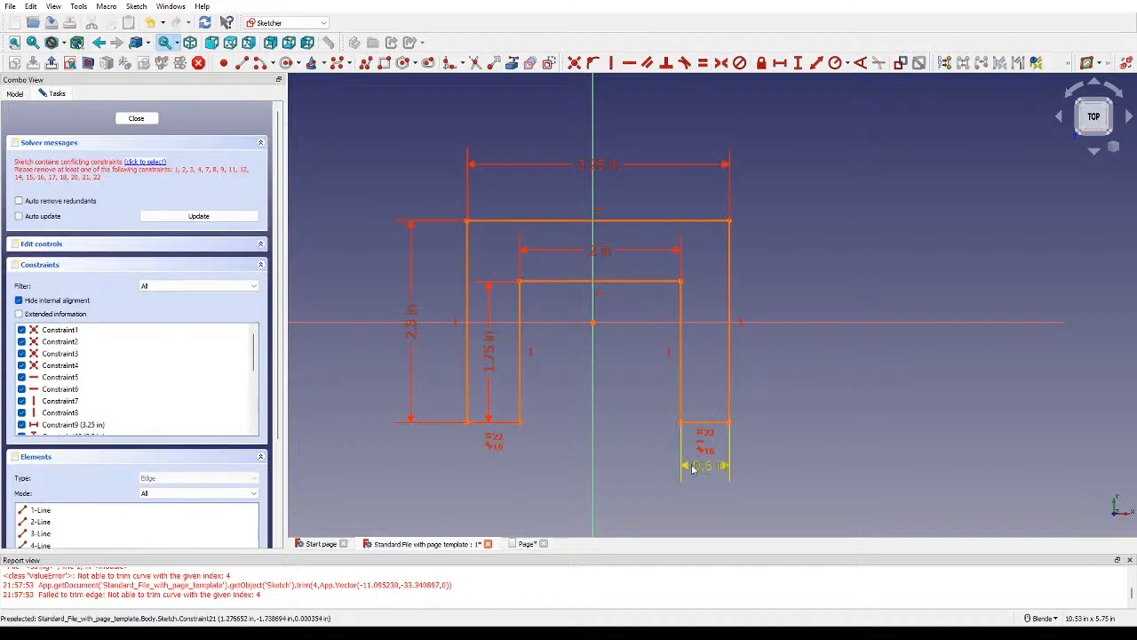
{"action": "key", "text": "ctrl+z"}
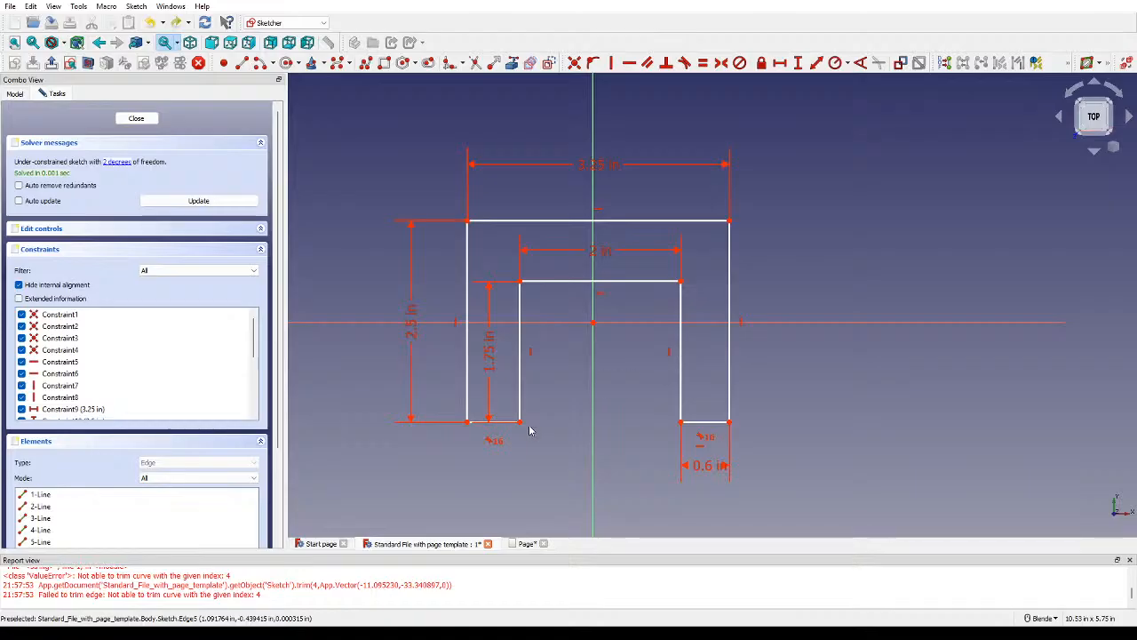
Step: Constrain the right end of the inner top line to a vertical distance of 0.5 in from the origin
{"action": "left_click_drag", "start_coordinate": [498, 422], "coordinate": [507, 386]}
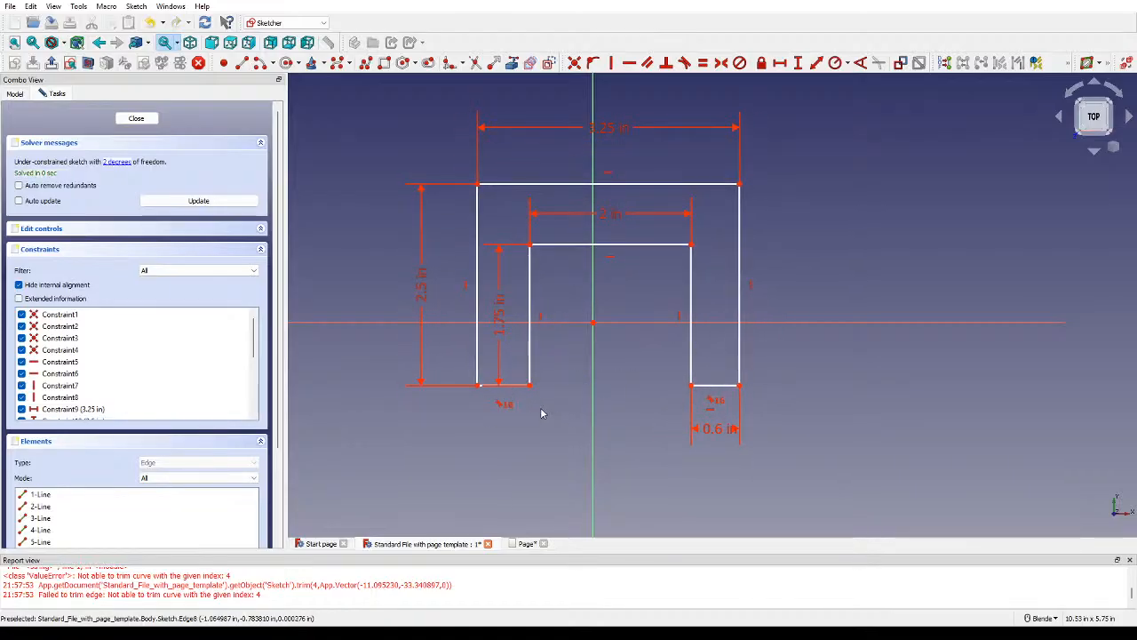
{"action": "key", "text": "ctrl+z"}
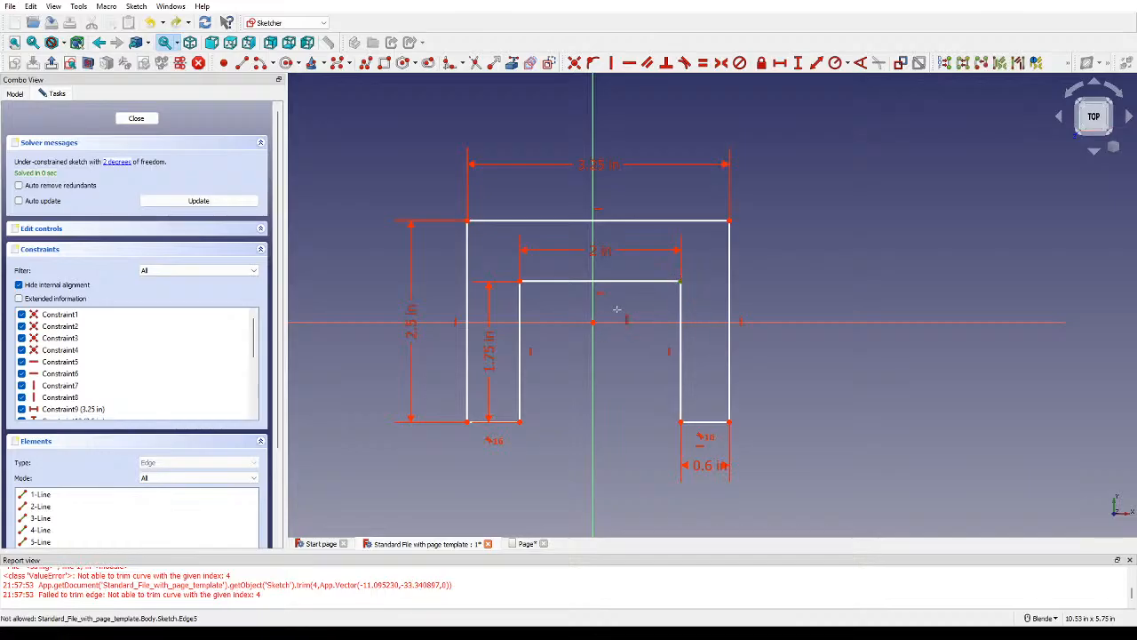
{"action": "left_click", "coordinate": [593, 321]}
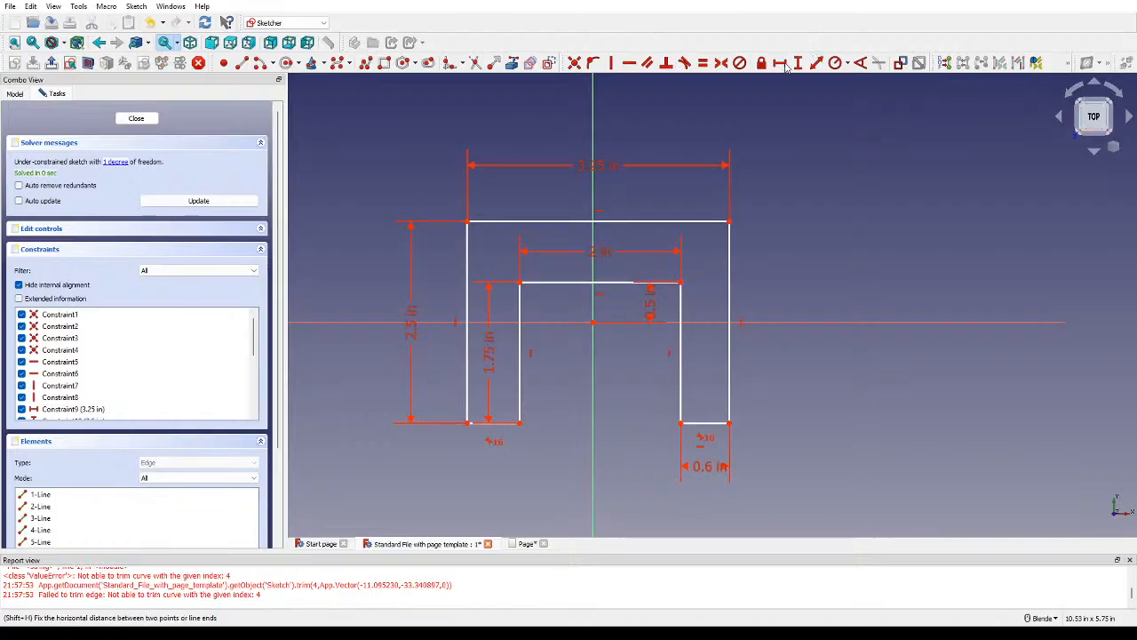
Step: Constrain the right end of the inner top line to a horizontal distance of 1 in from the origin
{"action": "left_click", "coordinate": [680, 283]}
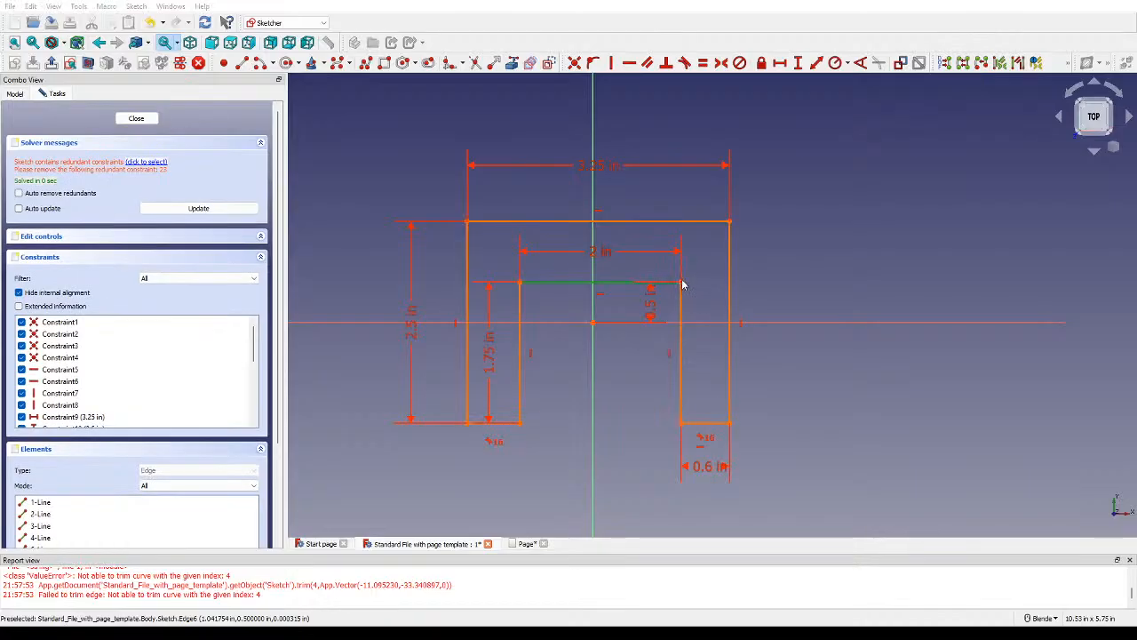
{"action": "key", "text": "ctrl+z"}
{"action": "left_click", "coordinate": [781, 64]}
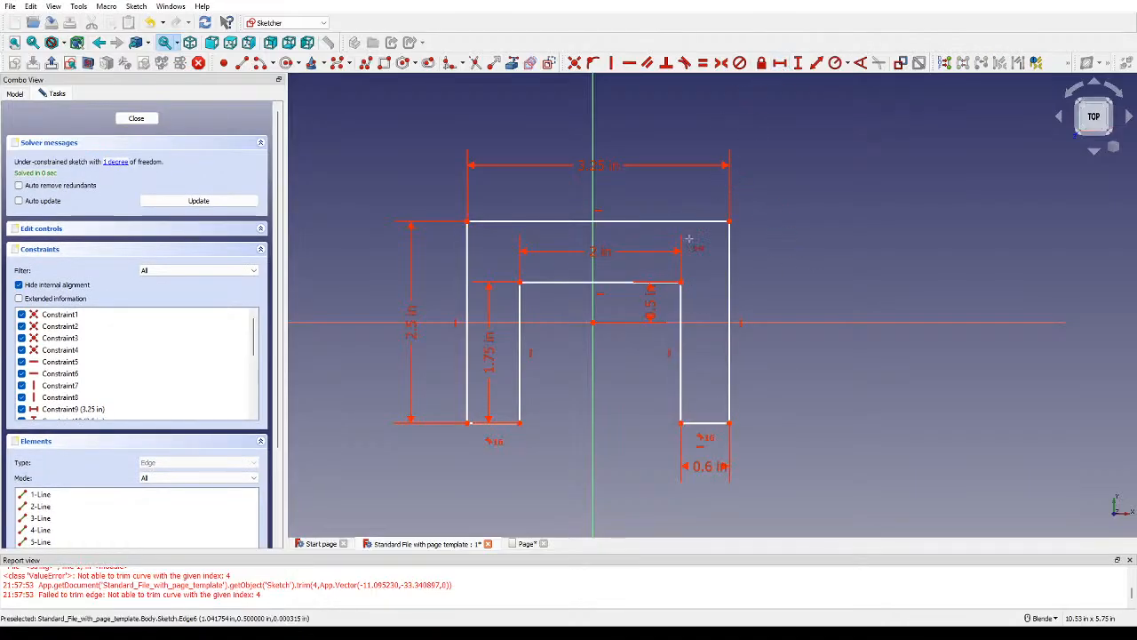
{"action": "left_click", "coordinate": [681, 283]}
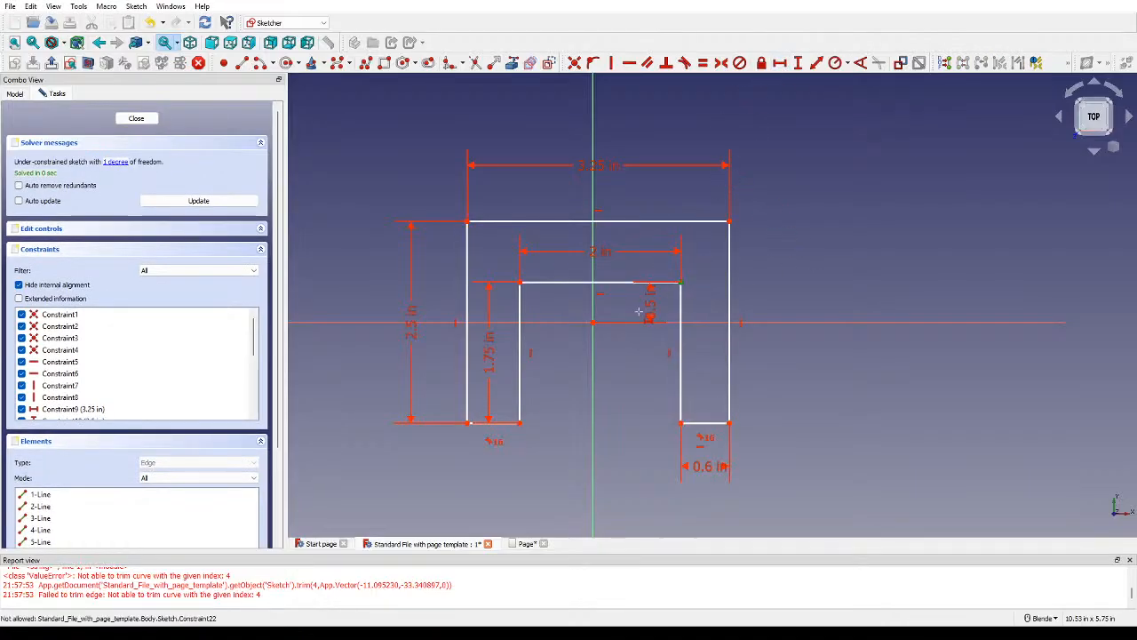
{"action": "left_click", "coordinate": [592, 322]}
{"action": "scroll", "coordinate": [596, 321], "scroll_direction": "up", "scroll_amount": 5}
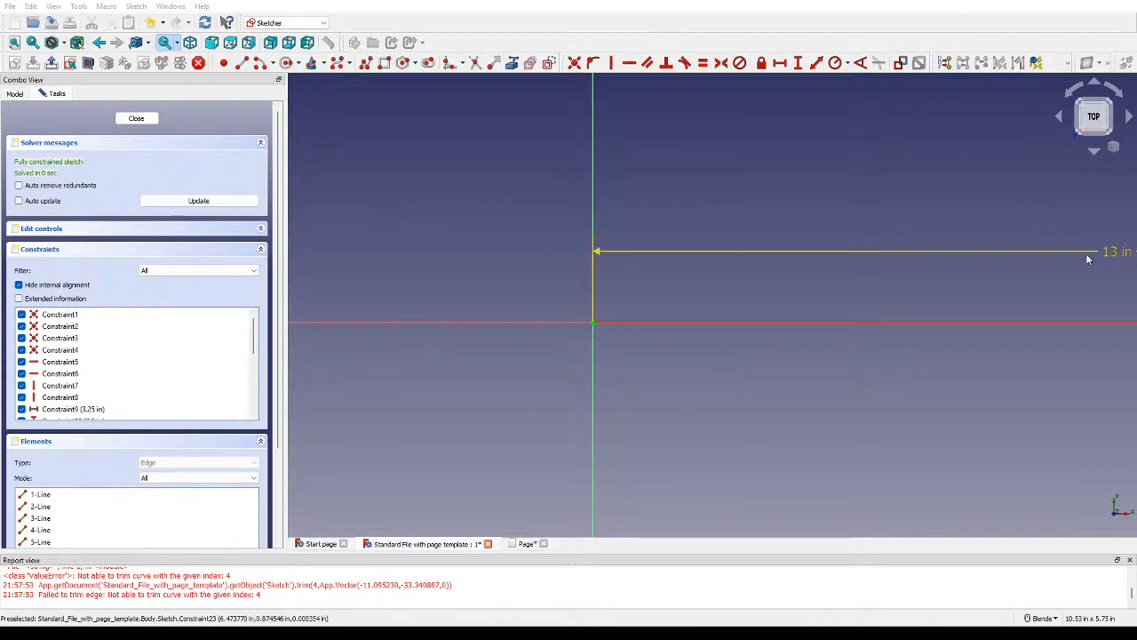
{"action": "scroll", "coordinate": [1087, 258], "scroll_direction": "down", "scroll_amount": 5}
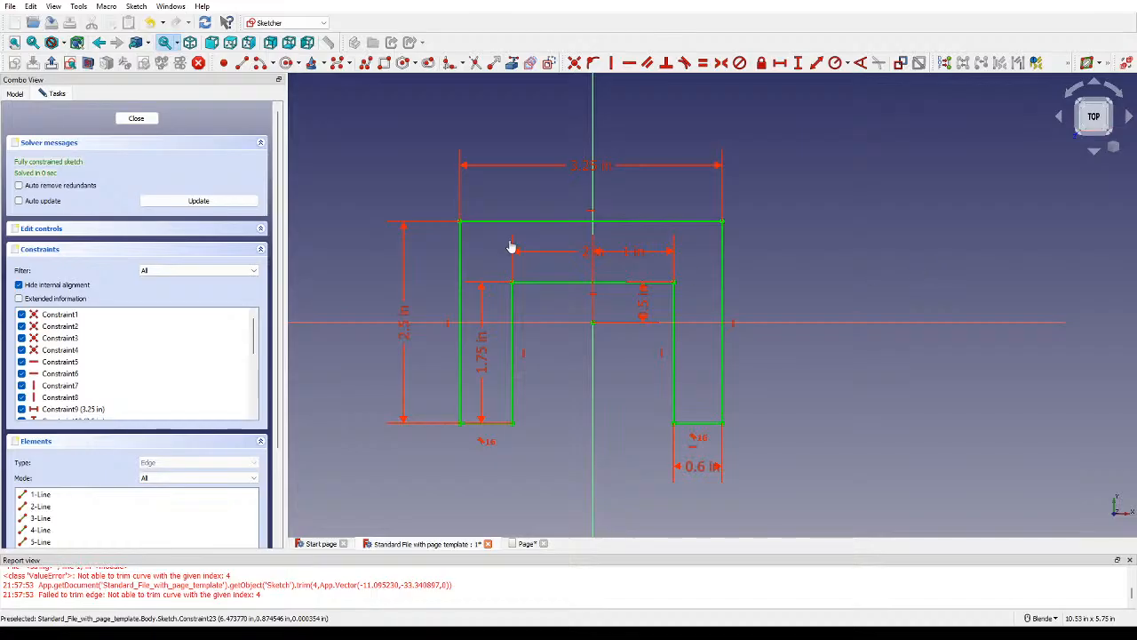
Step: Close the U-shaped sketch and pad it to a length of 0.5 in
{"action": "left_click", "coordinate": [136, 118]}
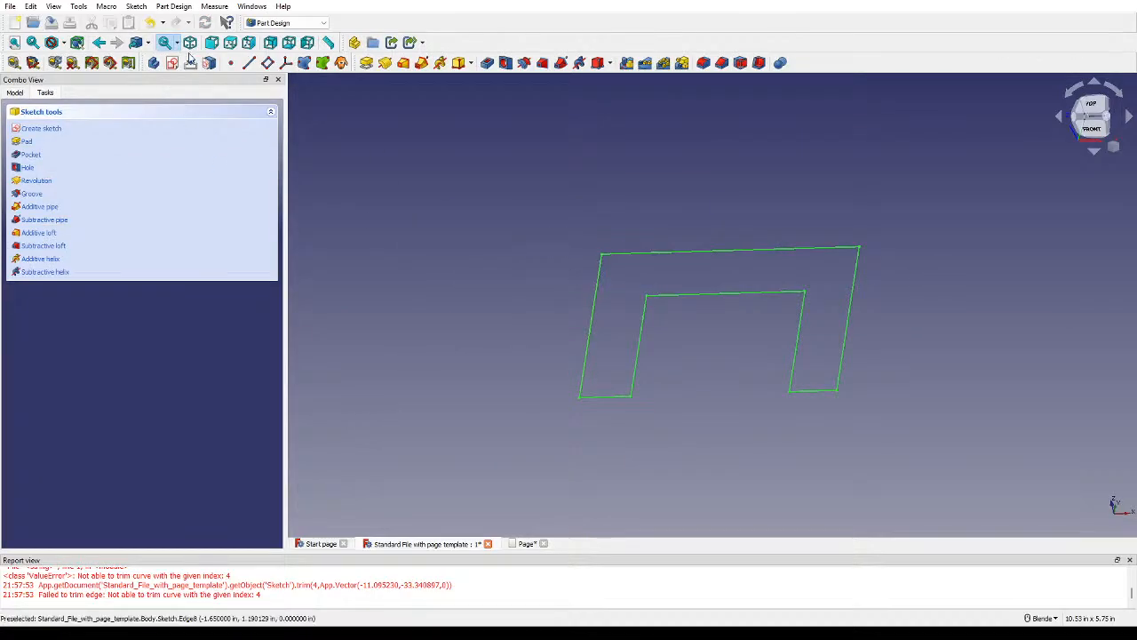
{"action": "left_click", "coordinate": [366, 62]}
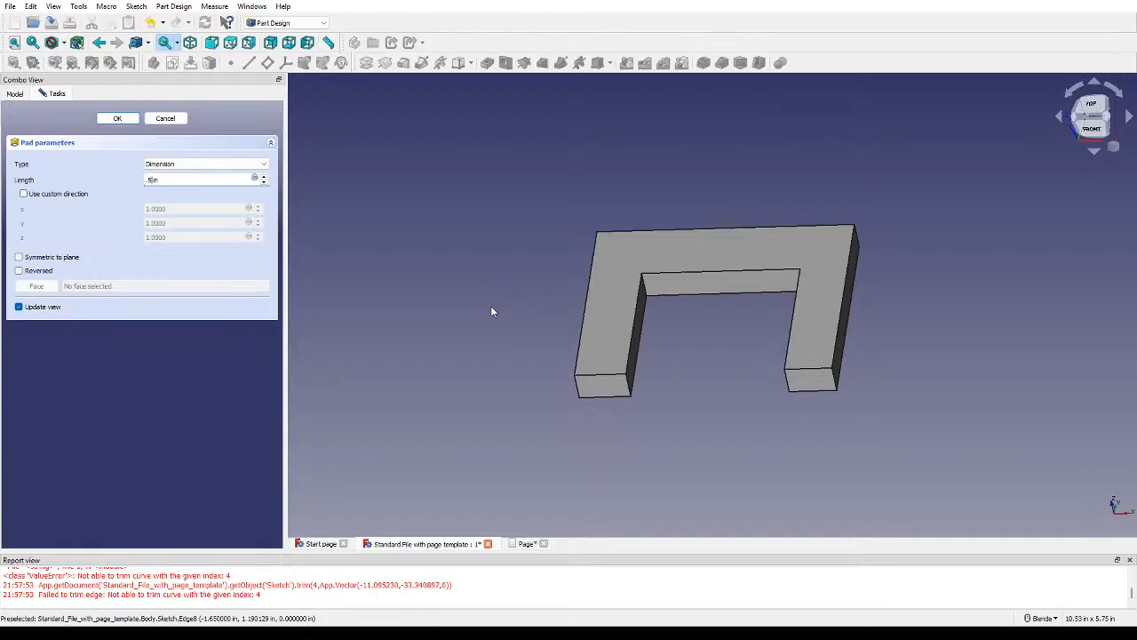
{"action": "key", "text": "Return"}
{"action": "scroll", "coordinate": [525, 340], "scroll_direction": "down", "scroll_amount": 1}
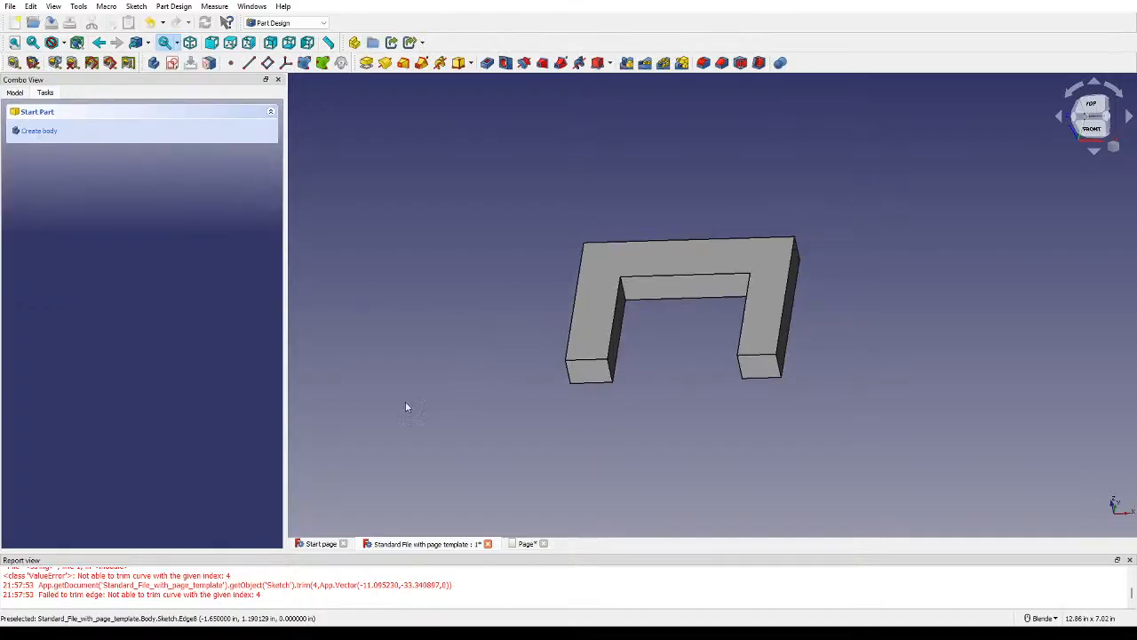
Step: Edit the pad and set its length to 2.5 in
{"action": "left_click", "coordinate": [14, 92]}
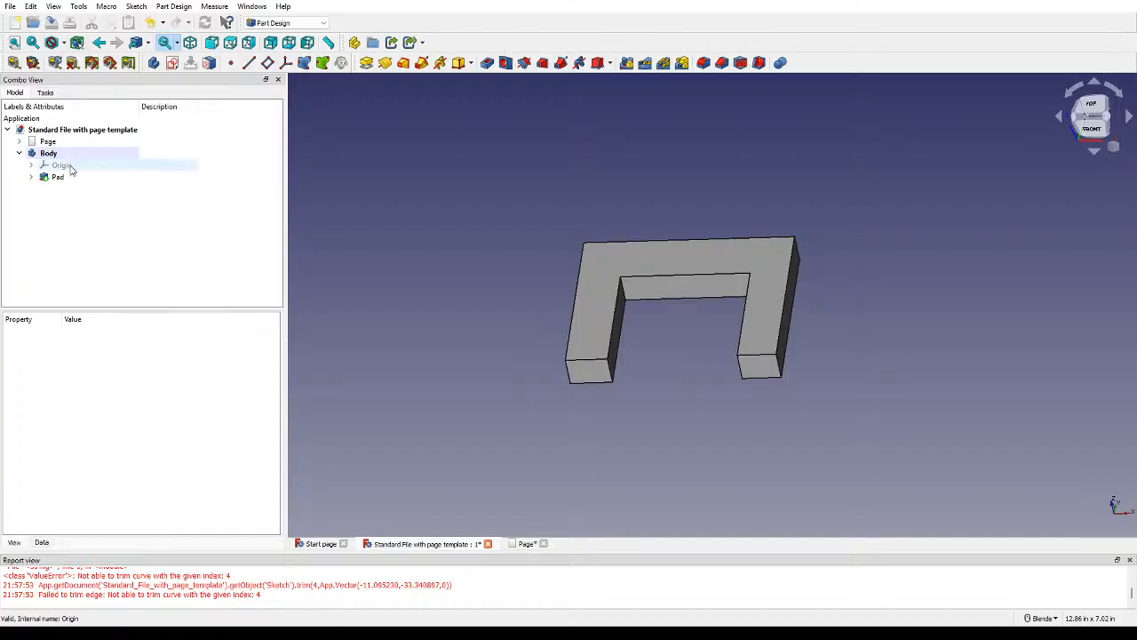
{"action": "double_click", "coordinate": [57, 179]}
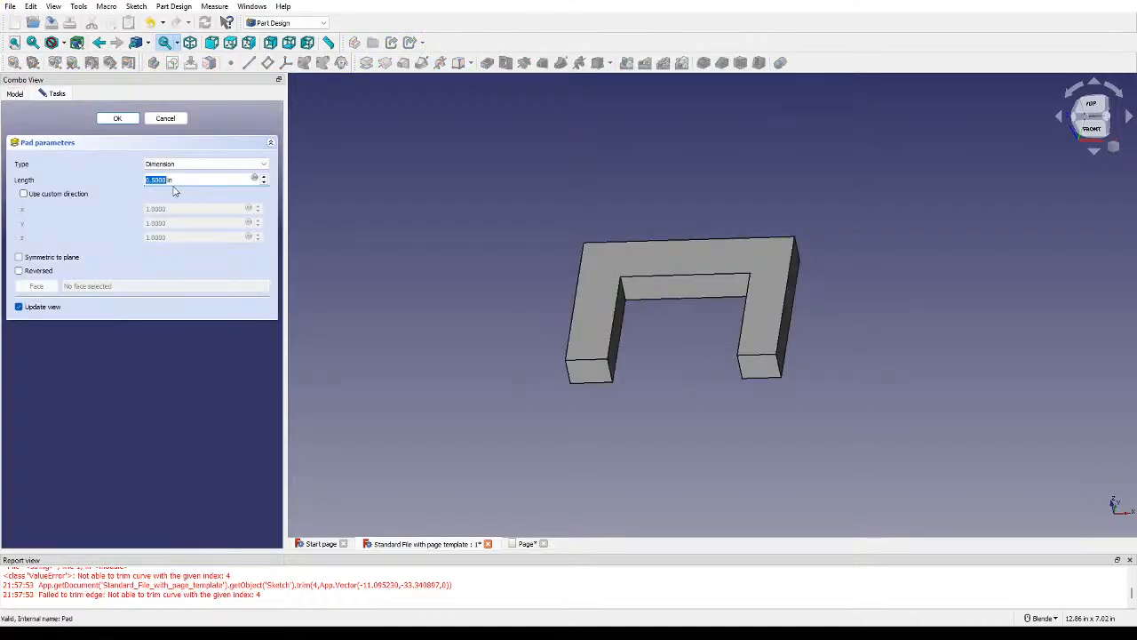
{"action": "type", "text": "2.5"}
{"action": "key", "text": "Return"}
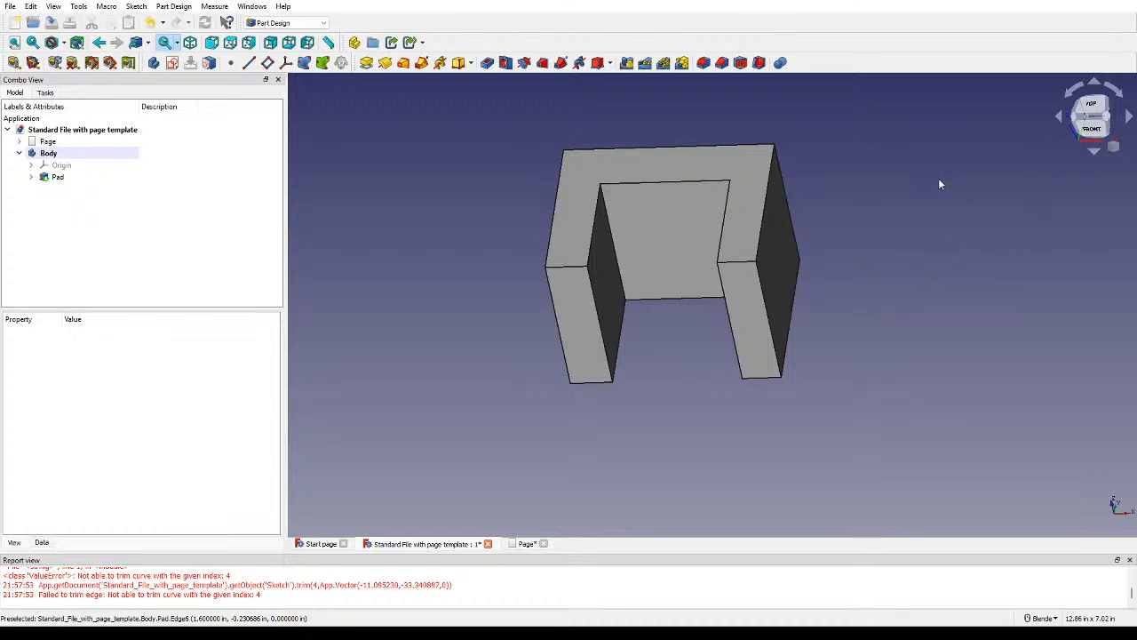
Step: Create a new sketch on the outer face of the U-shaped body's right leg and view it from the right
{"action": "middle_click_drag", "start_coordinate": [941, 183], "coordinate": [870, 231]}
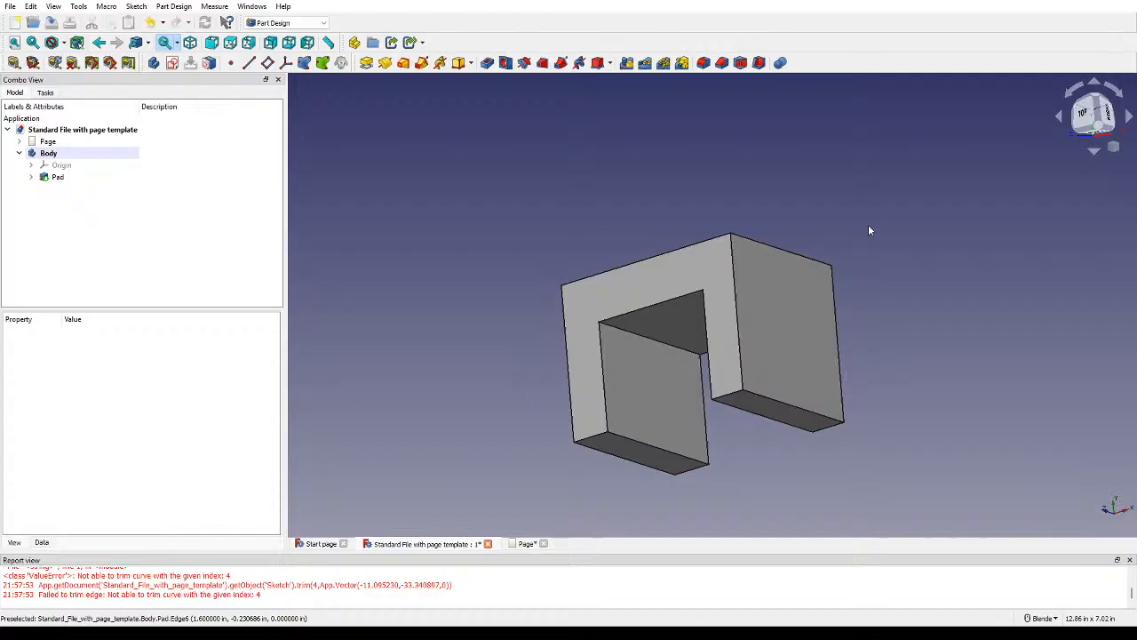
{"action": "left_click", "coordinate": [819, 293]}
{"action": "left_click", "coordinate": [181, 65]}
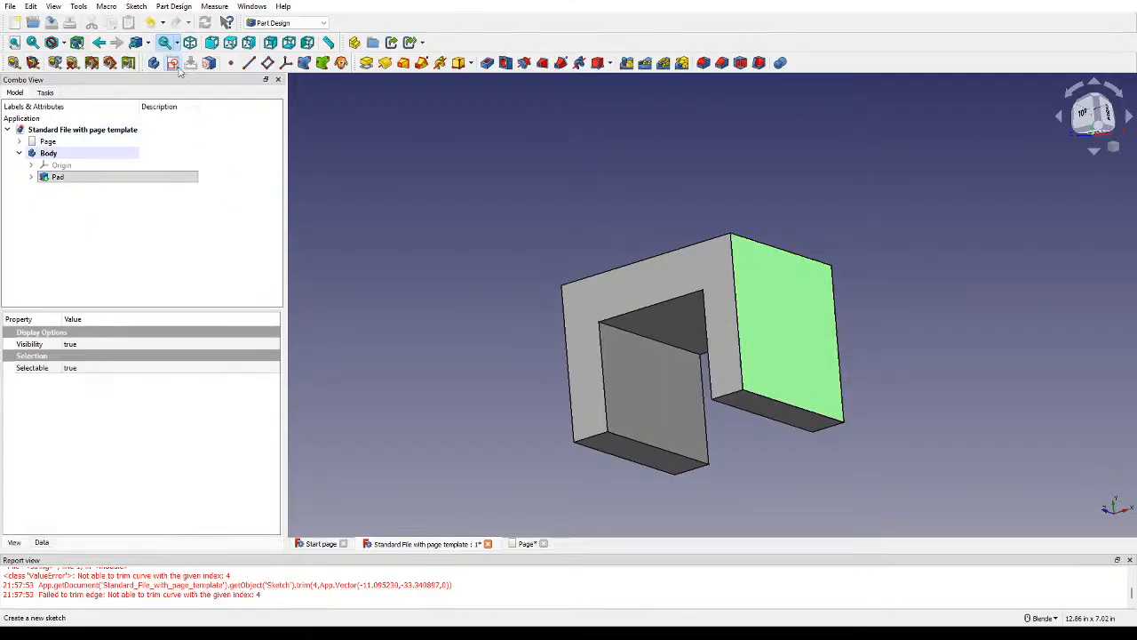
{"action": "middle_click_drag", "start_coordinate": [892, 316], "coordinate": [990, 344]}
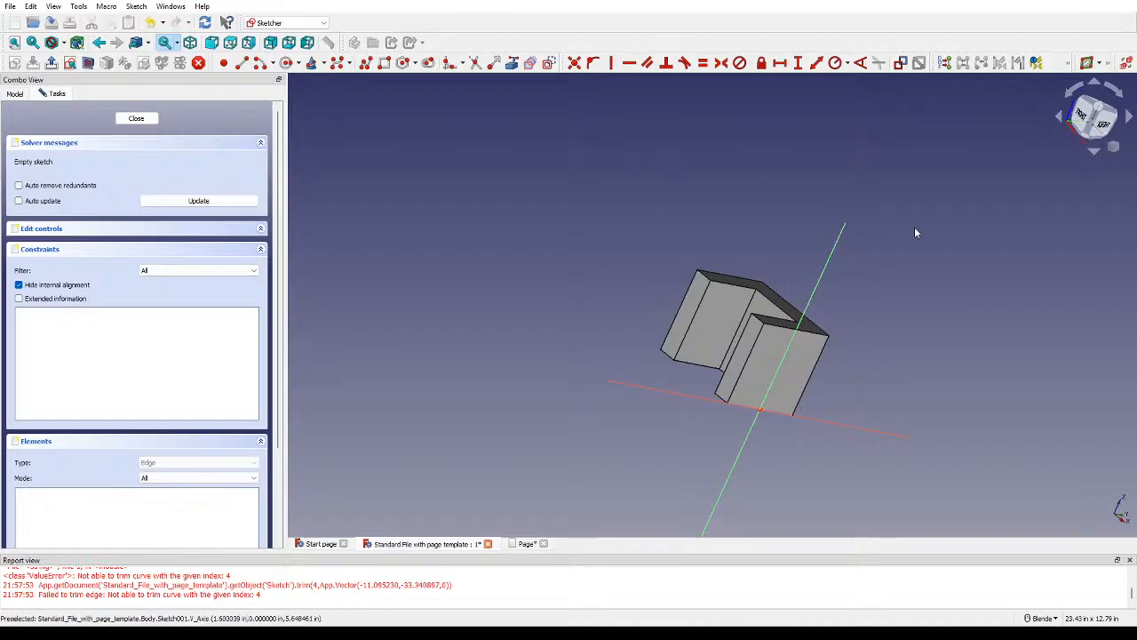
{"action": "left_click", "coordinate": [1101, 129]}
{"action": "scroll", "coordinate": [897, 291], "scroll_direction": "up", "scroll_amount": 2}
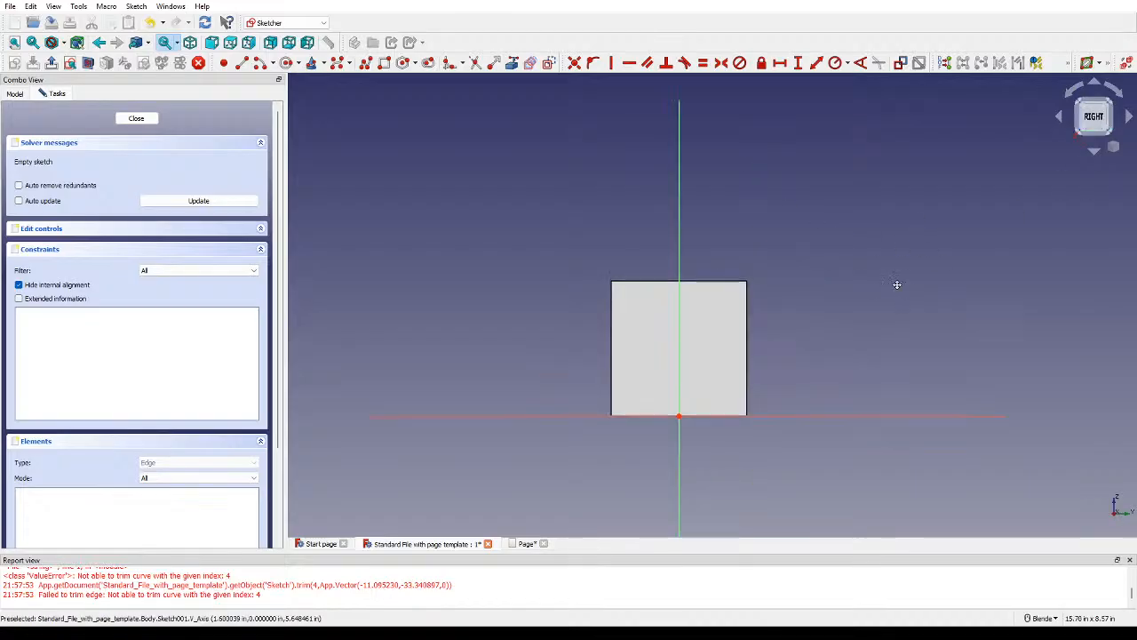
Step: Sketch a rectangle about 2.7 in wide across the lower edge of the side face, slightly overlapping both sides
{"action": "left_click", "coordinate": [384, 63]}
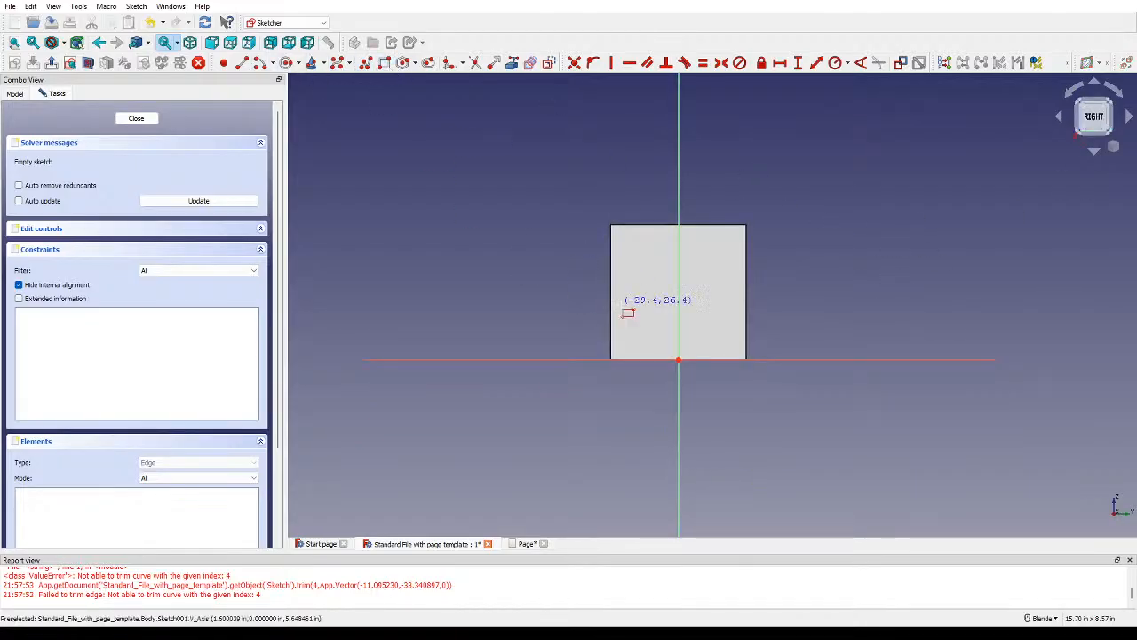
{"action": "left_click", "coordinate": [607, 364]}
{"action": "left_click", "coordinate": [754, 315]}
{"action": "scroll", "coordinate": [753, 333], "scroll_direction": "up", "scroll_amount": 2}
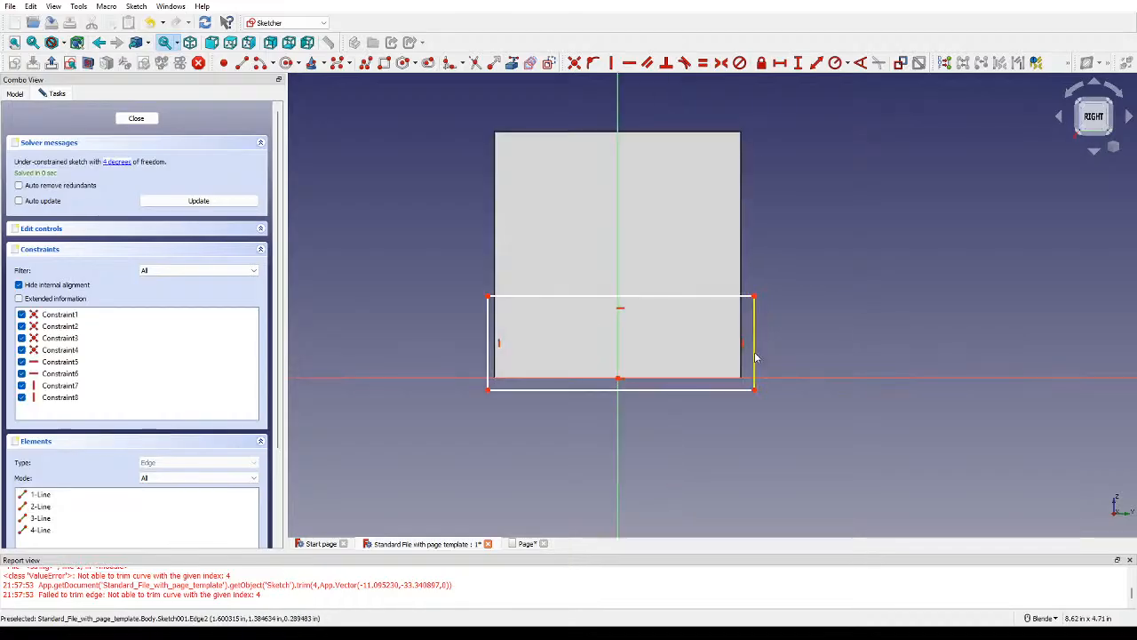
Step: Align the rectangle's lower right corner horizontally with the origin and constrain its right side to a vertical distance of 0.75 in
{"action": "left_click", "coordinate": [619, 379]}
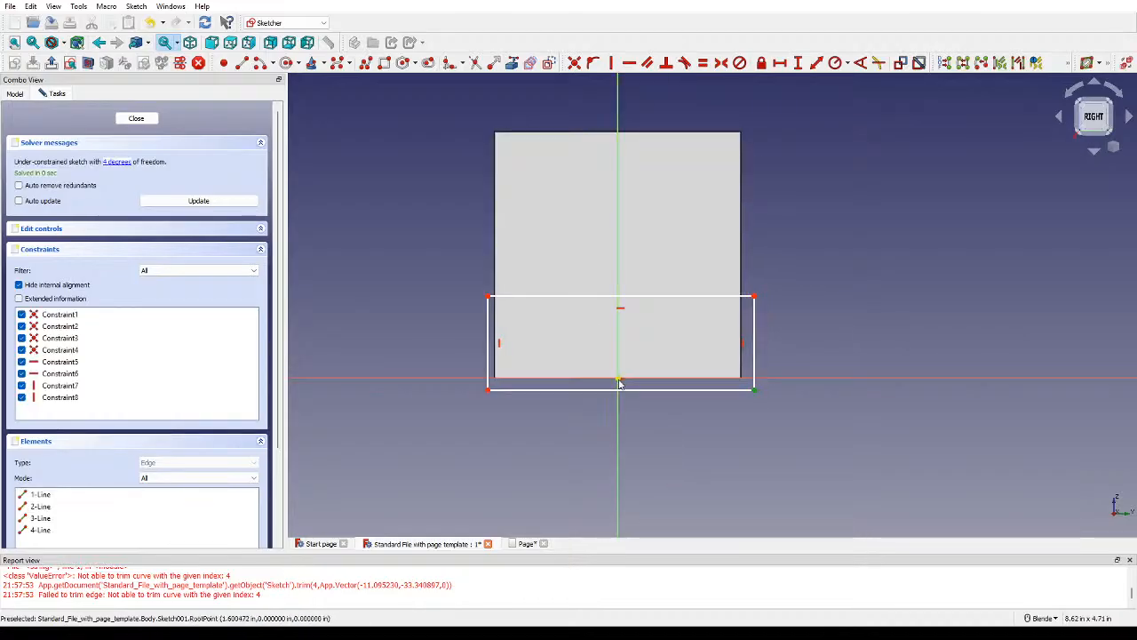
{"action": "left_click", "coordinate": [629, 62]}
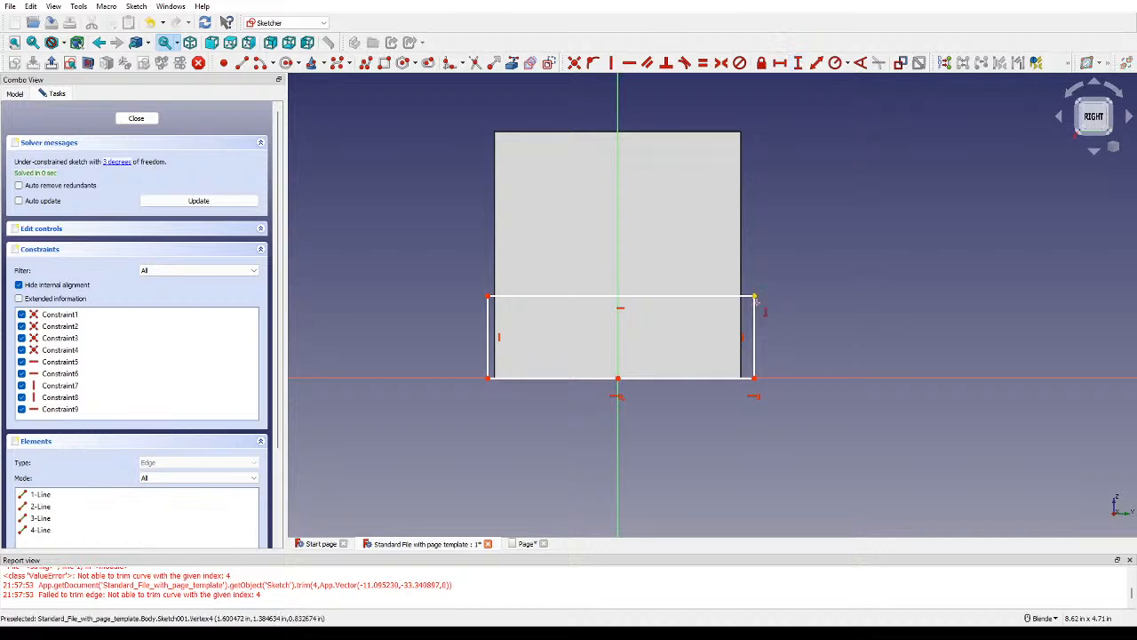
{"action": "left_click", "coordinate": [754, 328]}
{"action": "type", "text": "0.75"}
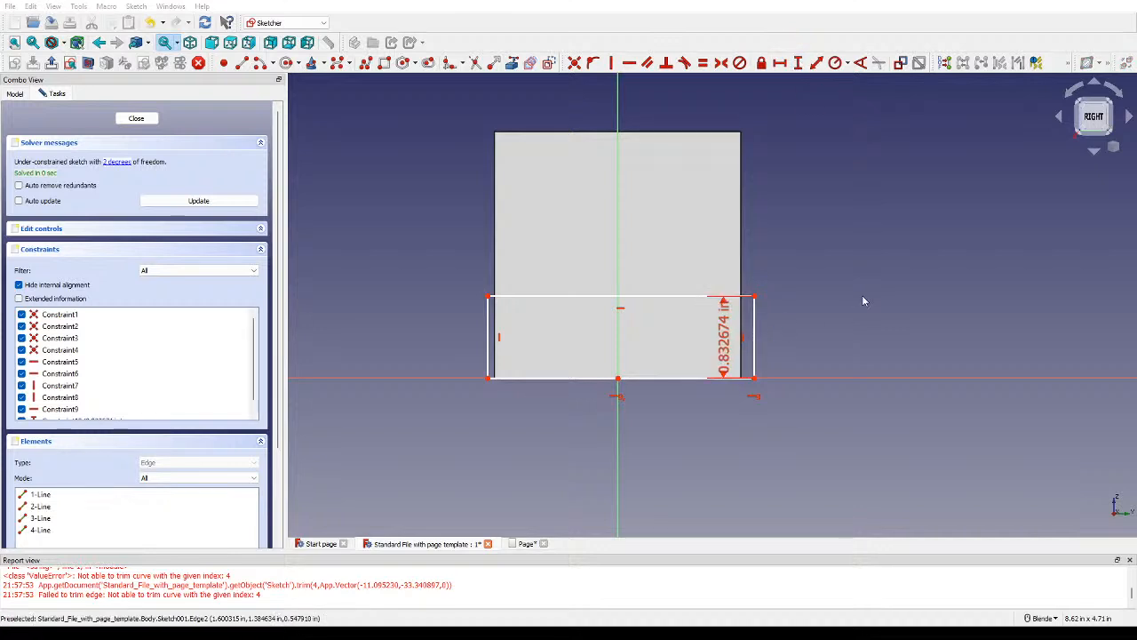
{"action": "key", "text": "Return"}
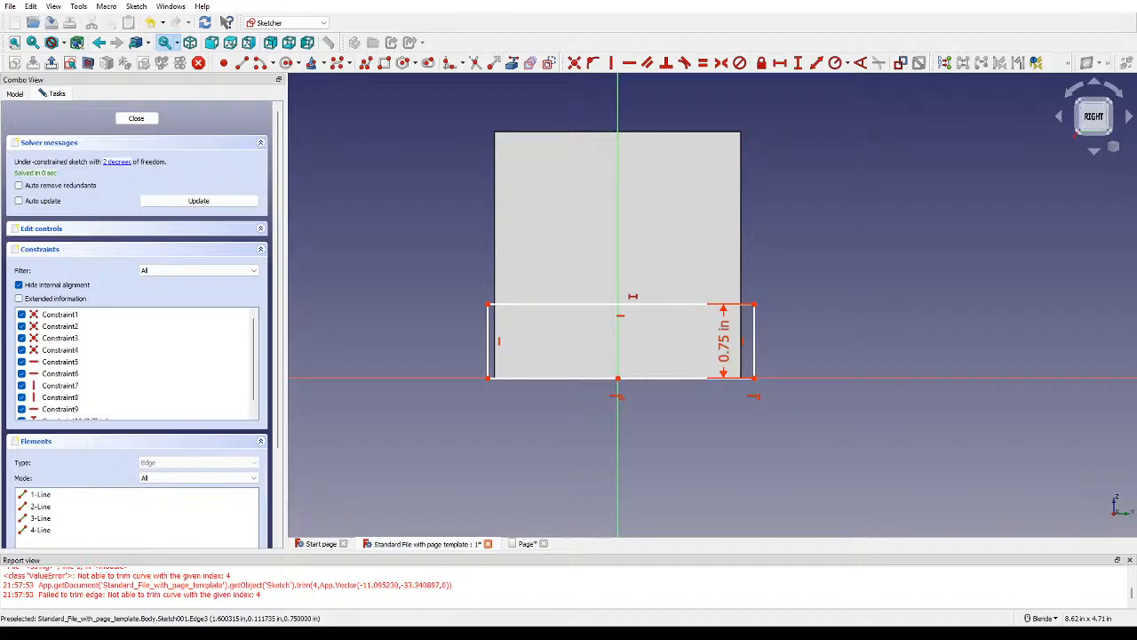
Step: Constrain the rectangle's top line to a horizontal distance of 2.5 in
{"action": "left_click", "coordinate": [635, 306]}
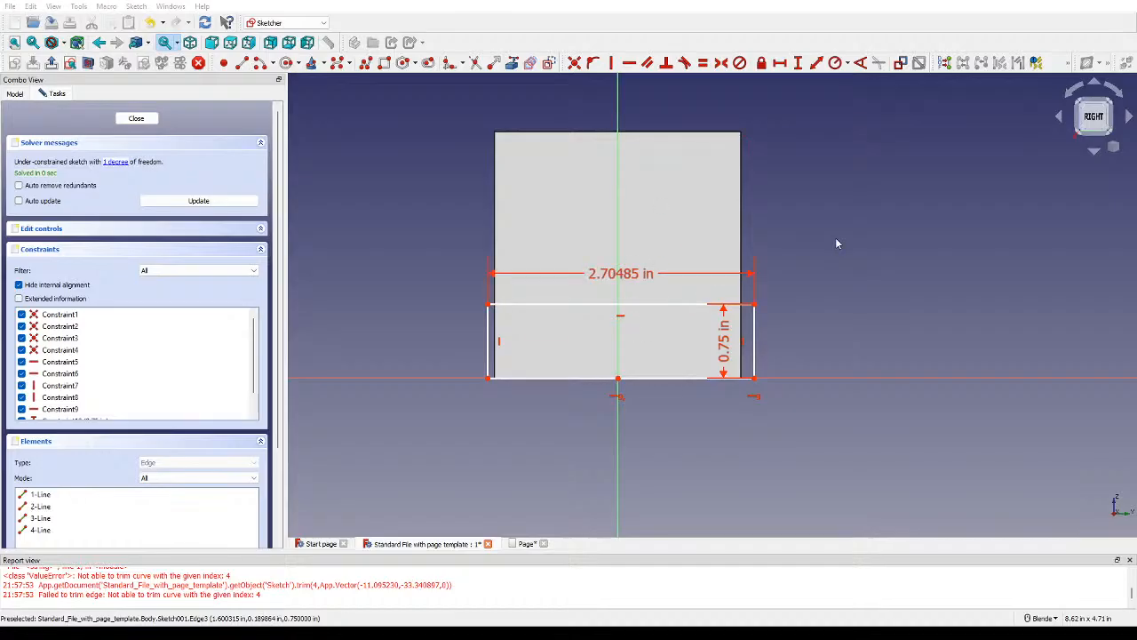
{"action": "type", "text": "2.5"}
{"action": "key", "text": "Return"}
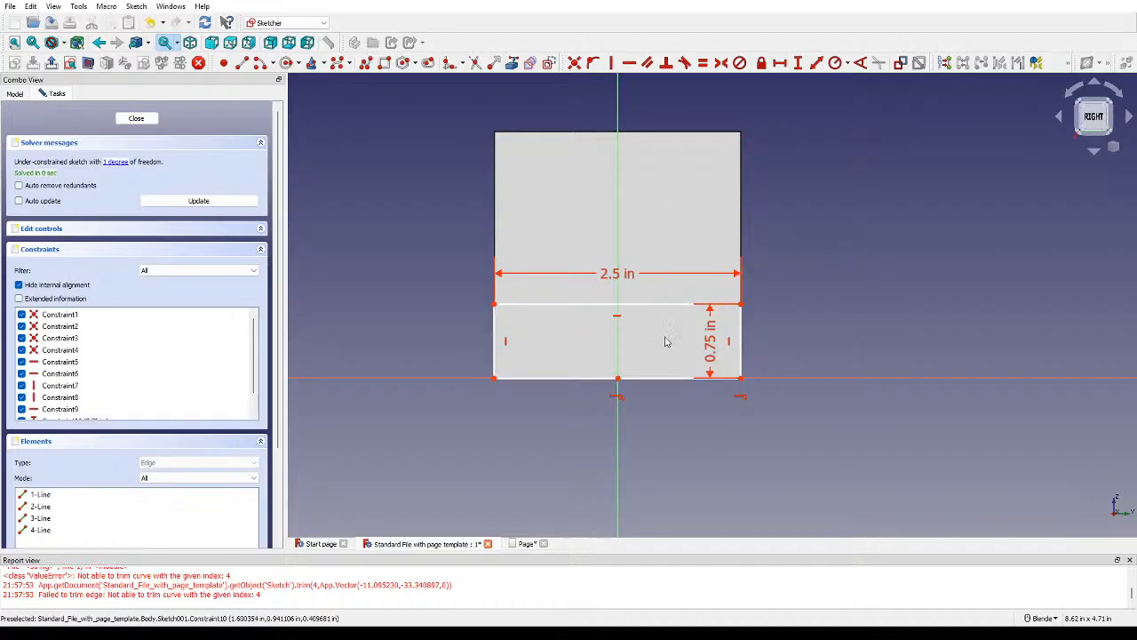
Step: Constrain the rectangle's lower right corner to a horizontal distance of 1.25 in from the origin and close the sketch
{"action": "left_click_drag", "start_coordinate": [651, 304], "coordinate": [562, 313]}
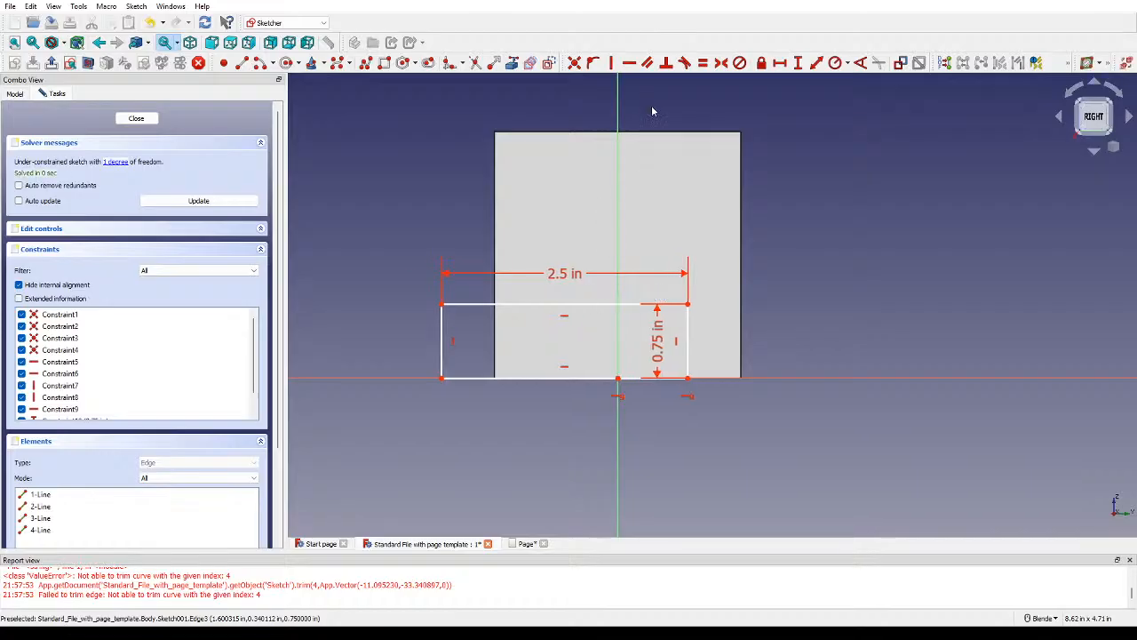
{"action": "left_click", "coordinate": [789, 62]}
{"action": "left_click", "coordinate": [617, 377]}
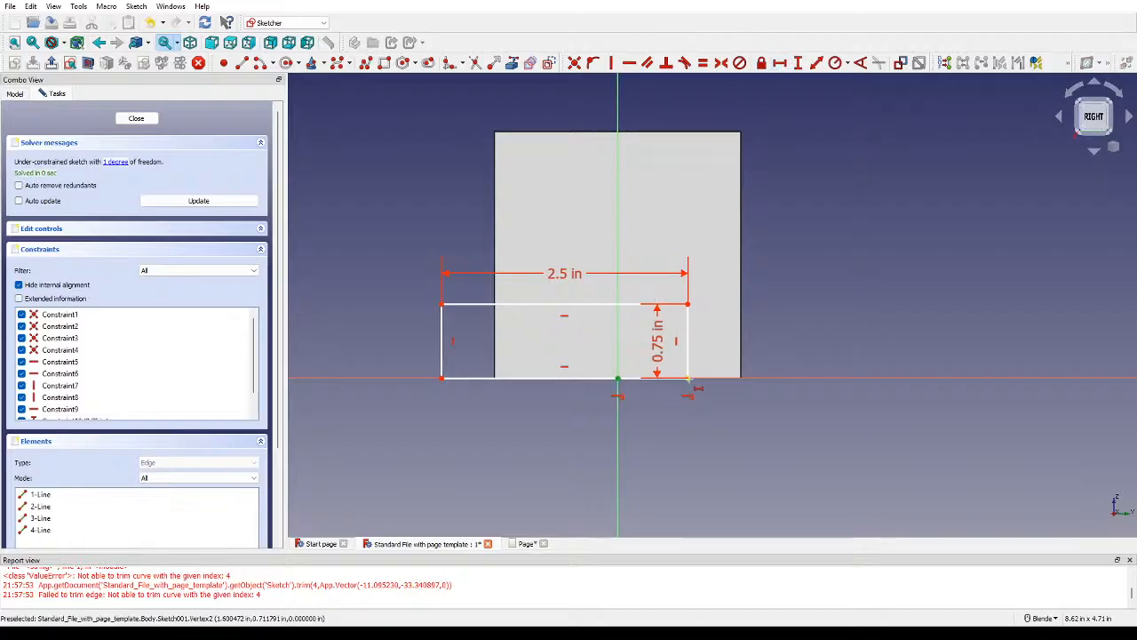
{"action": "left_click", "coordinate": [687, 379]}
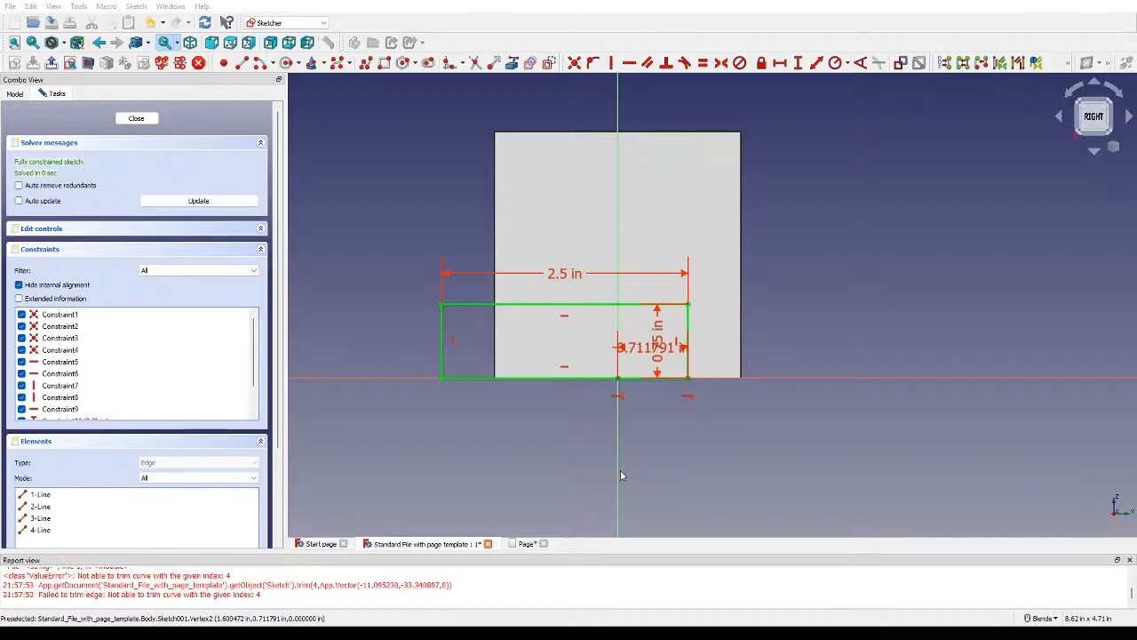
{"action": "left_click", "coordinate": [621, 472]}
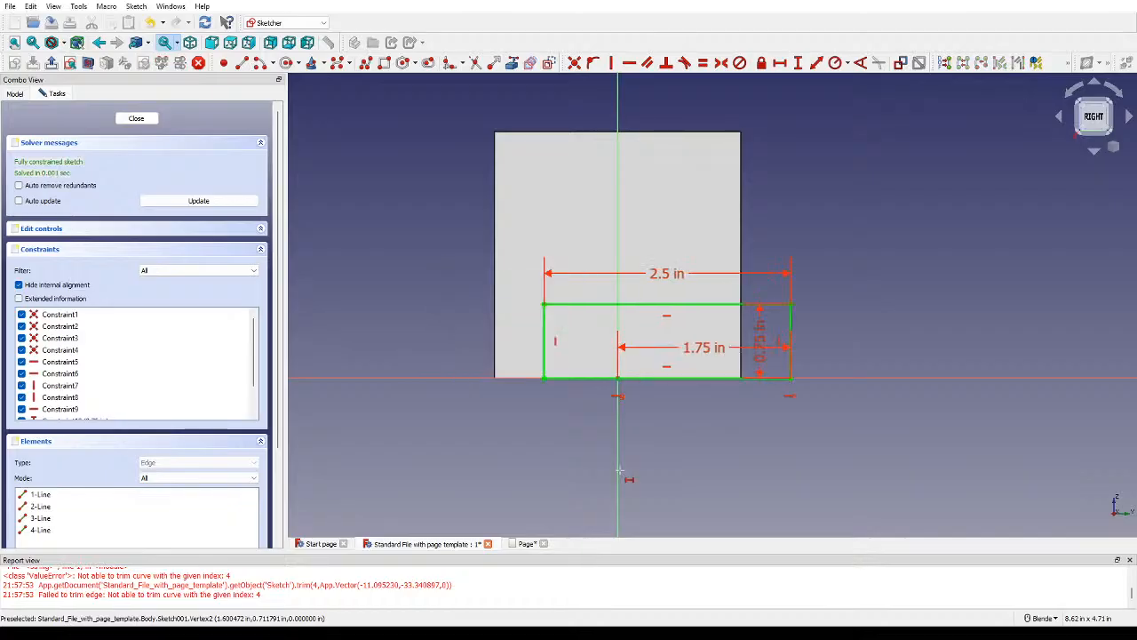
{"action": "left_click", "coordinate": [699, 351]}
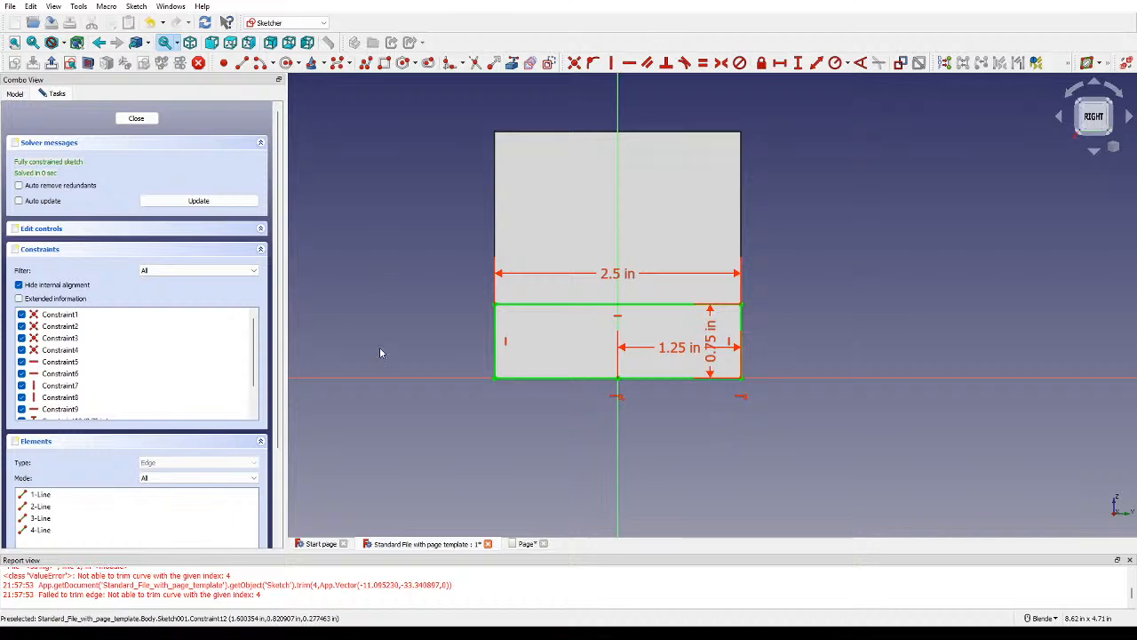
{"action": "left_click", "coordinate": [136, 118]}
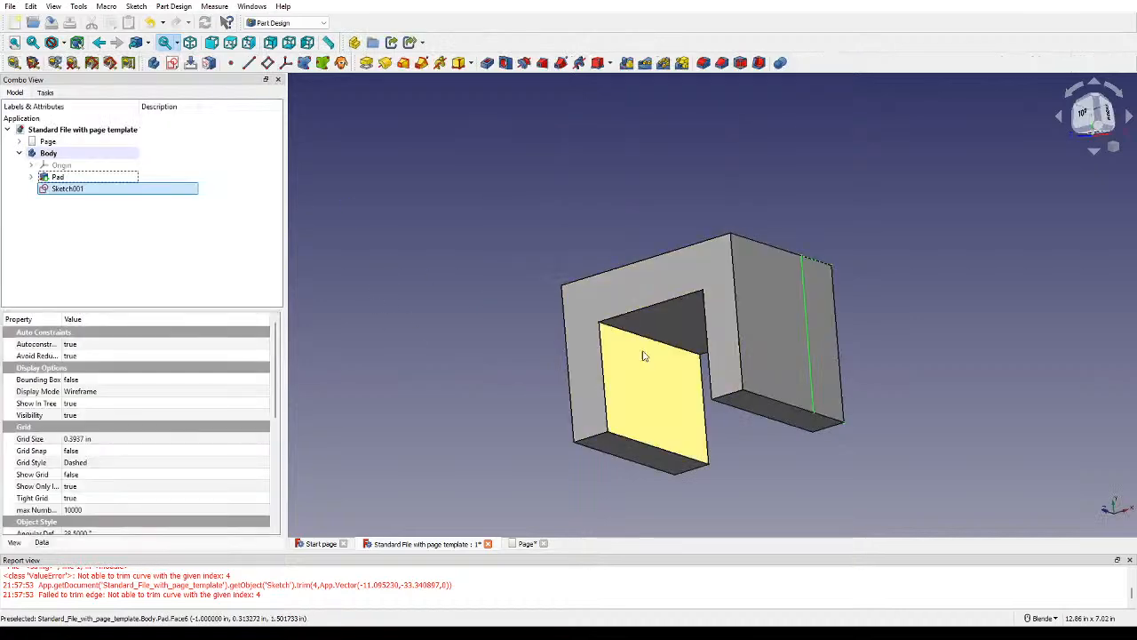
Step: Pad the 2.5 by 0.75 in rectangle on the side face by 1.75 in
{"action": "mouse_move", "coordinate": [572, 353]}
{"action": "middle_mouse_down"}
{"action": "mouse_move", "coordinate": [993, 280]}
{"action": "mouse_move", "coordinate": [1038, 222]}
{"action": "mouse_move", "coordinate": [908, 404]}
{"action": "middle_mouse_up"}
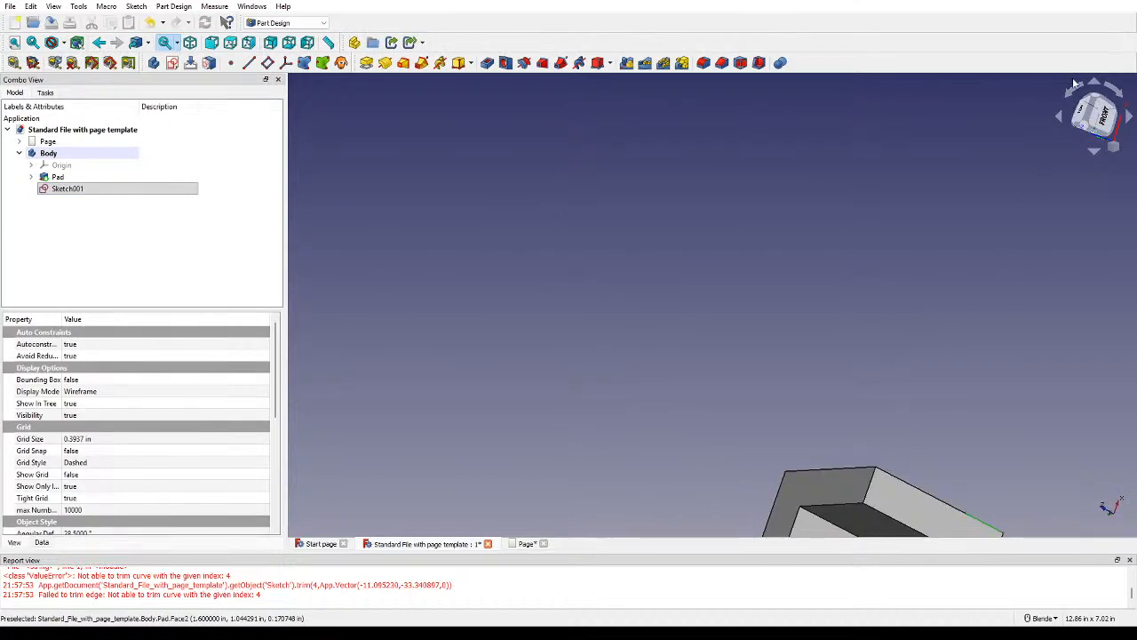
{"action": "left_click", "coordinate": [1102, 115]}
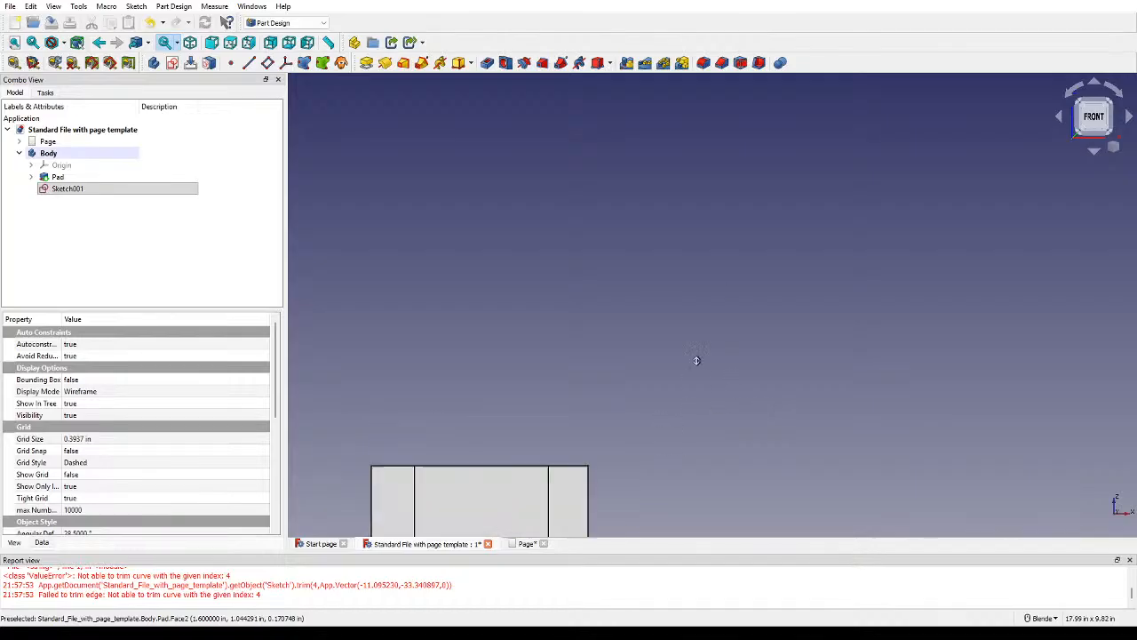
{"action": "scroll", "coordinate": [697, 360], "scroll_direction": "up", "scroll_amount": 10}
{"action": "scroll", "coordinate": [713, 384], "scroll_direction": "down", "scroll_amount": 10}
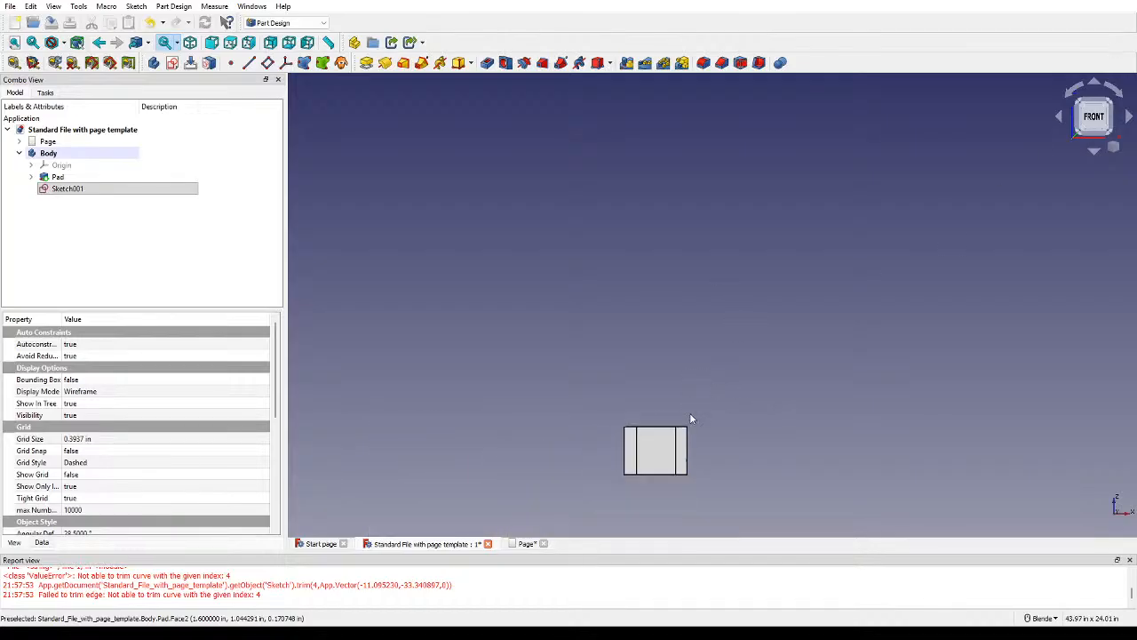
{"action": "middle_click_drag", "start_coordinate": [687, 418], "coordinate": [804, 353], "text": "shift"}
{"action": "scroll", "coordinate": [756, 327], "scroll_direction": "up", "scroll_amount": 5}
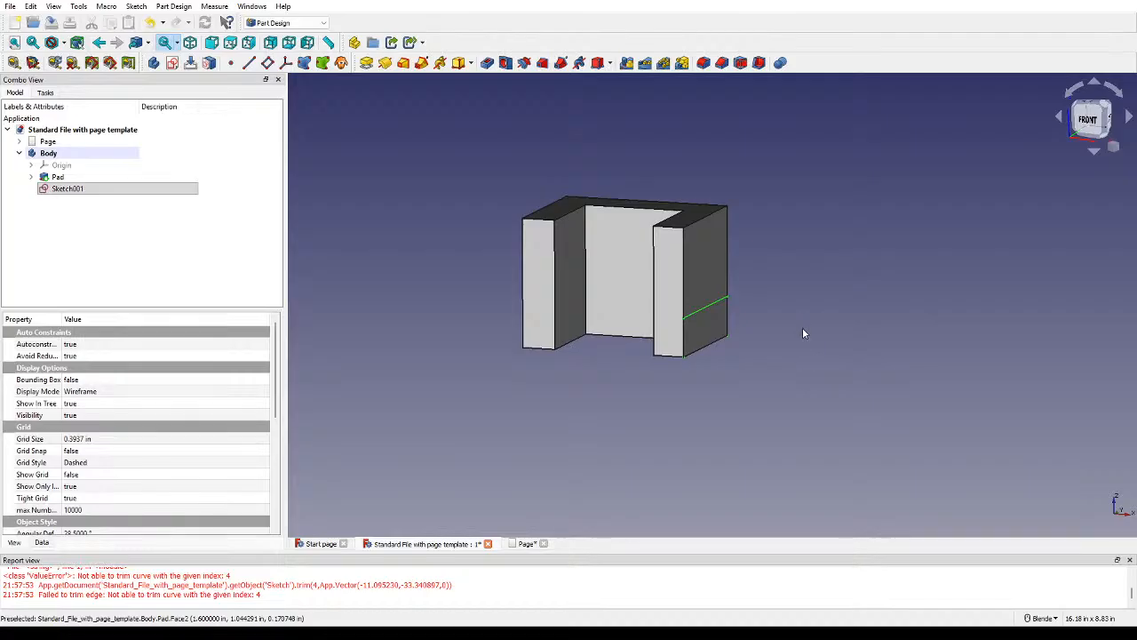
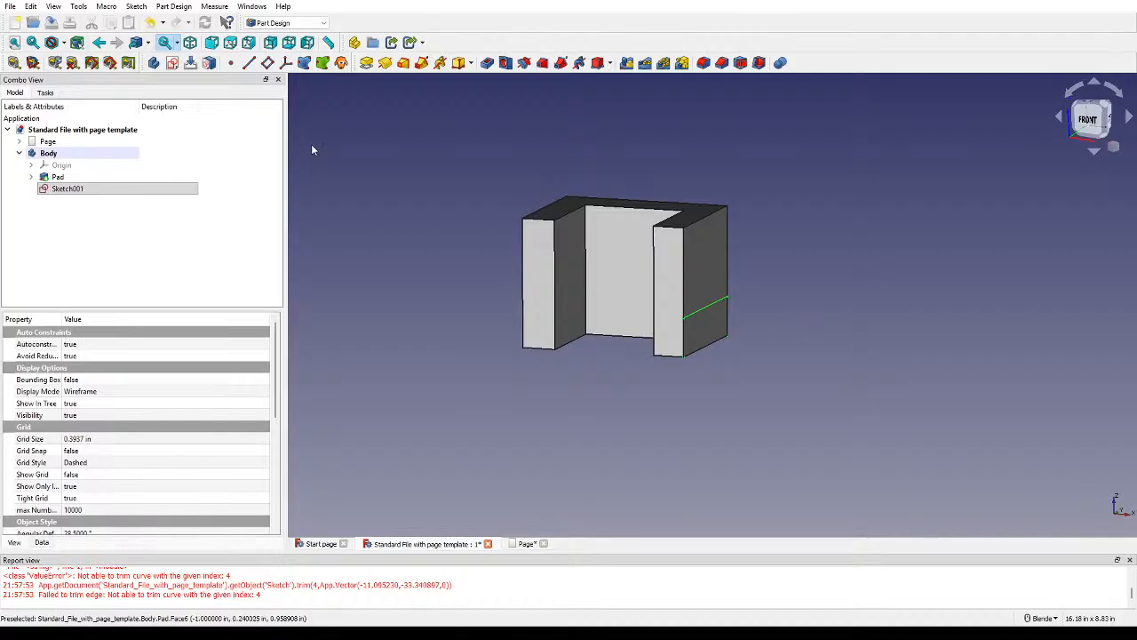
{"action": "left_click", "coordinate": [366, 62]}
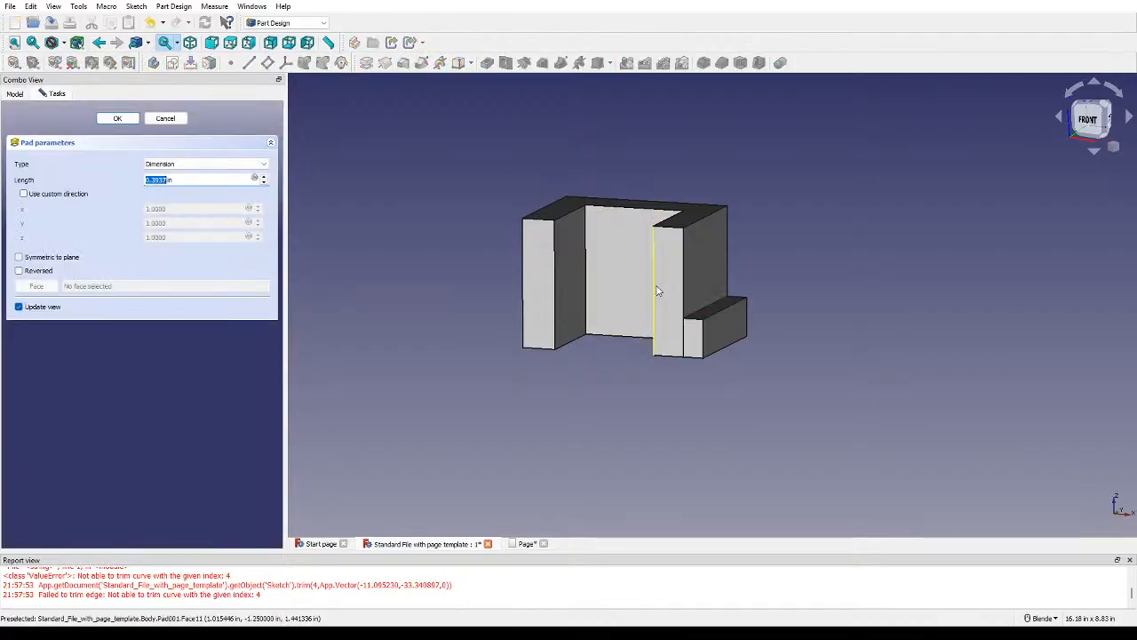
{"action": "type", "text": "1.7"}
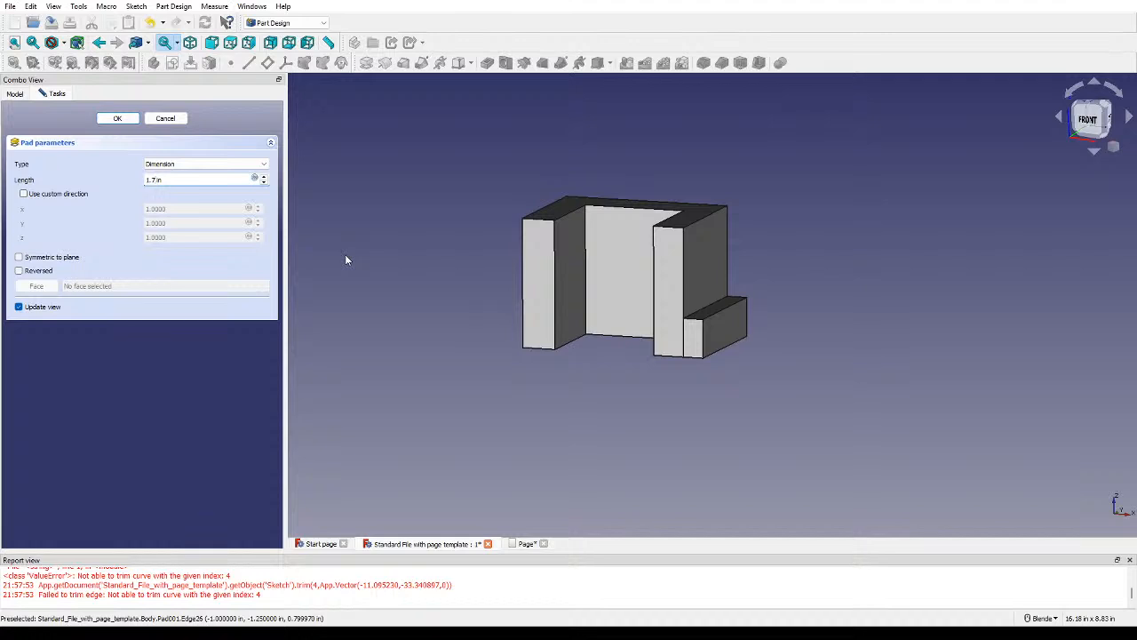
{"action": "key", "text": "Return"}
Step: Start a sketch on the new block's upper face and draw a circle about 1.32 in in diameter, centred on the horizontal axis
{"action": "middle_click_drag", "start_coordinate": [812, 382], "coordinate": [760, 447]}
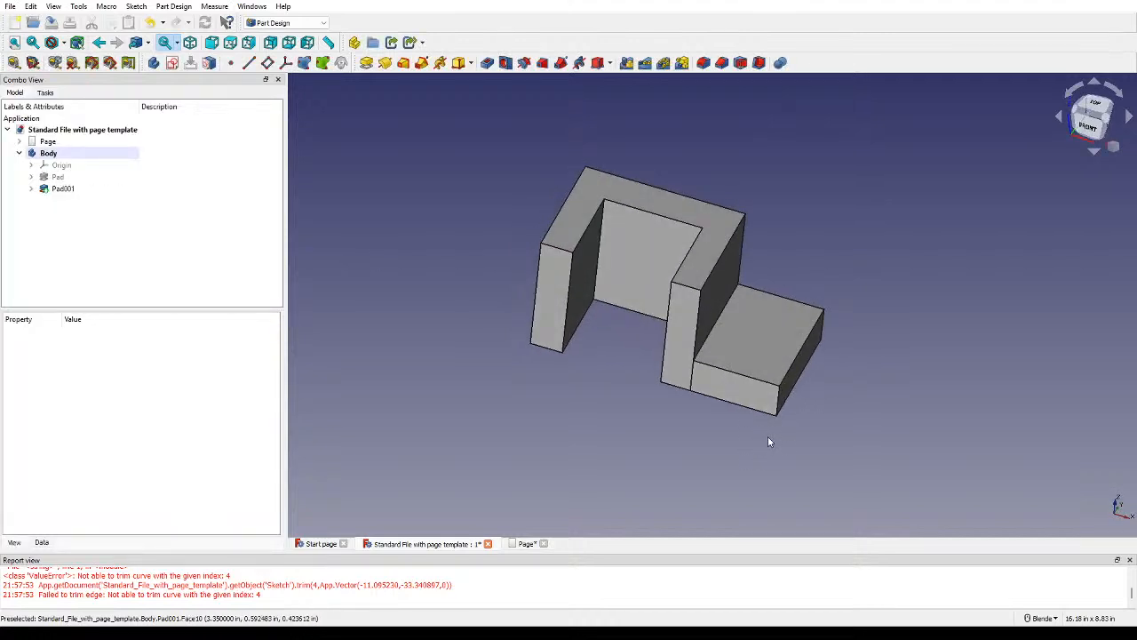
{"action": "left_click", "coordinate": [762, 336]}
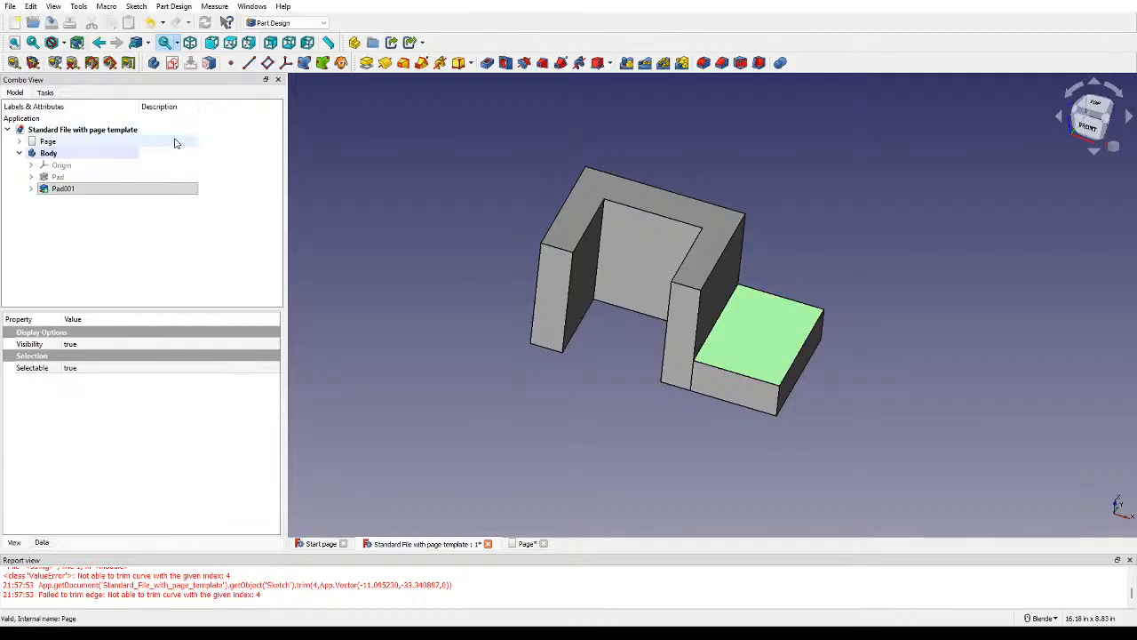
{"action": "left_click", "coordinate": [173, 62]}
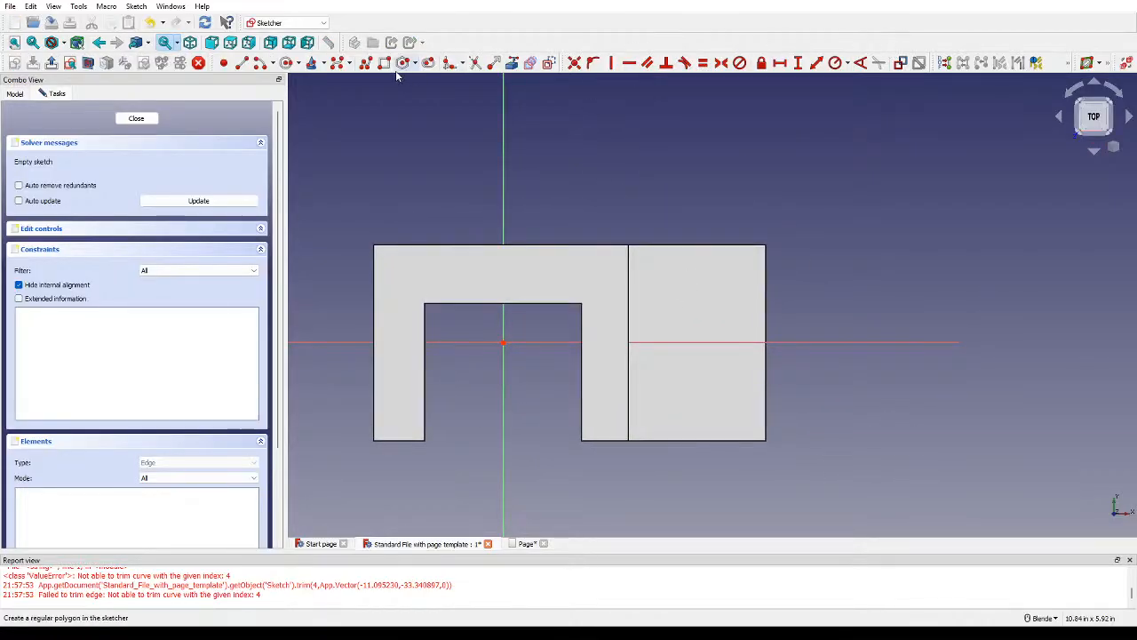
{"action": "left_click", "coordinate": [240, 65]}
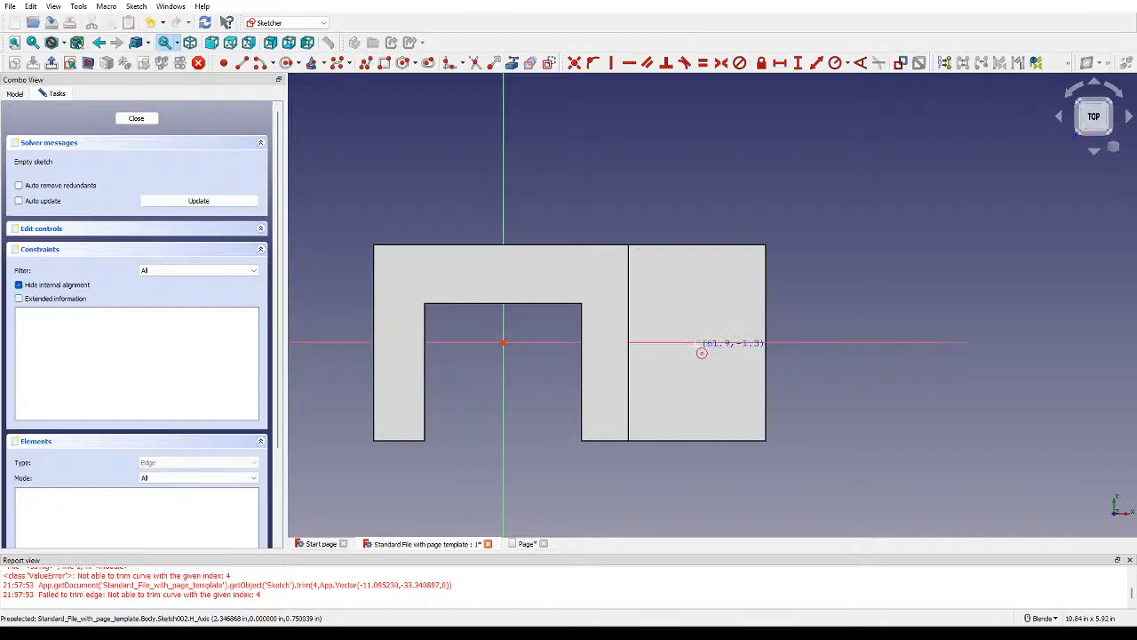
{"action": "left_click", "coordinate": [698, 342]}
{"action": "left_click", "coordinate": [734, 306]}
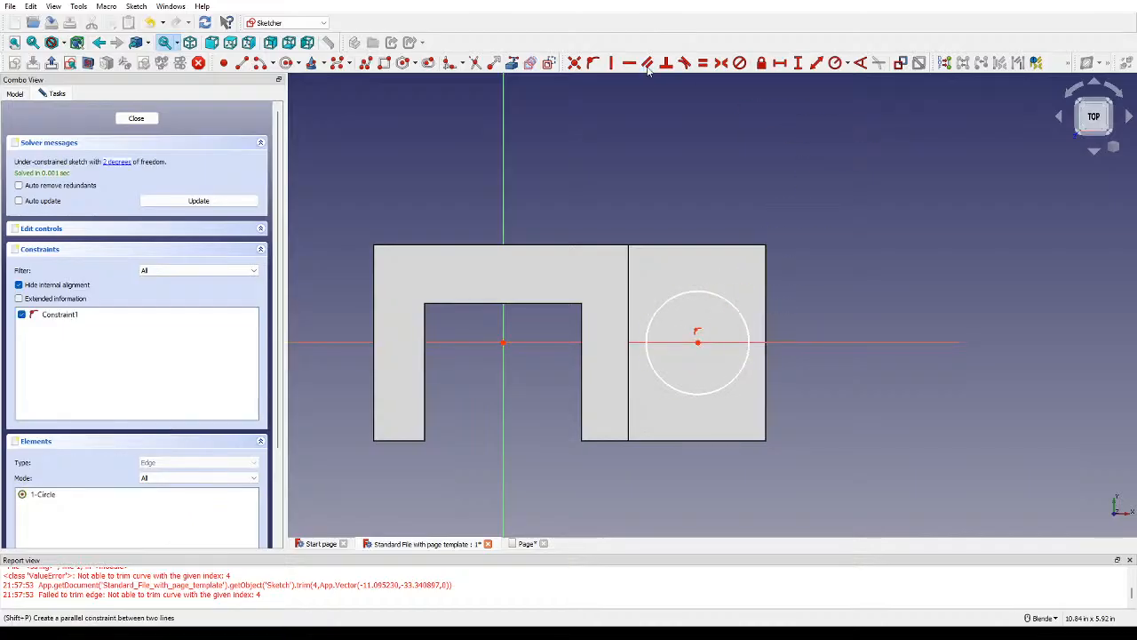
Step: Constrain the circle's diameter to 1 in
{"action": "left_click", "coordinate": [836, 63]}
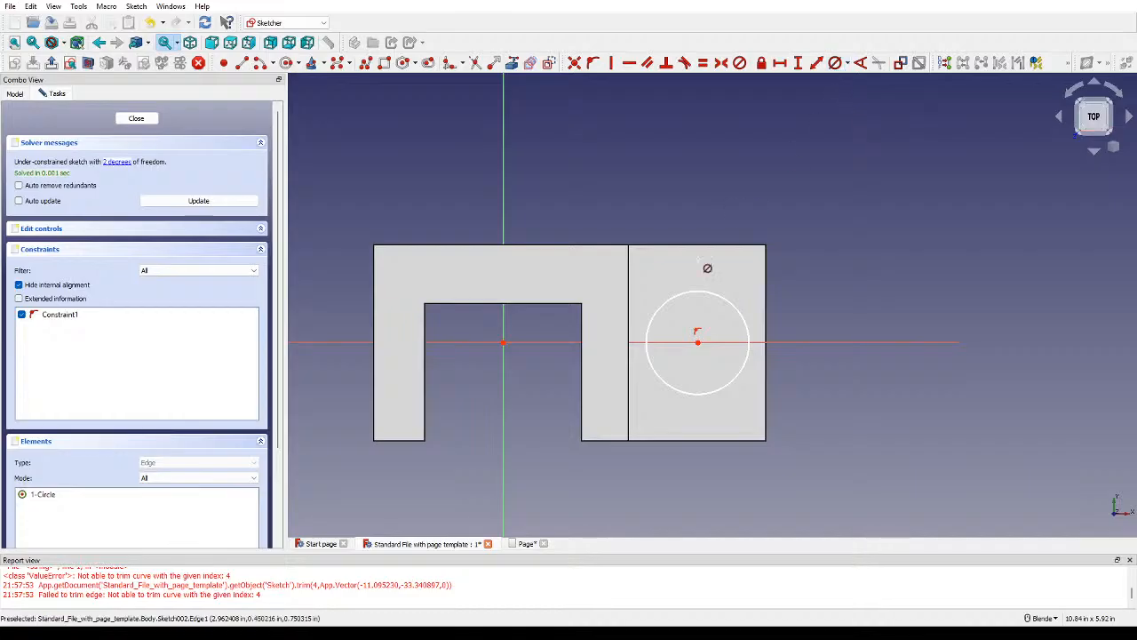
{"action": "left_click", "coordinate": [710, 293]}
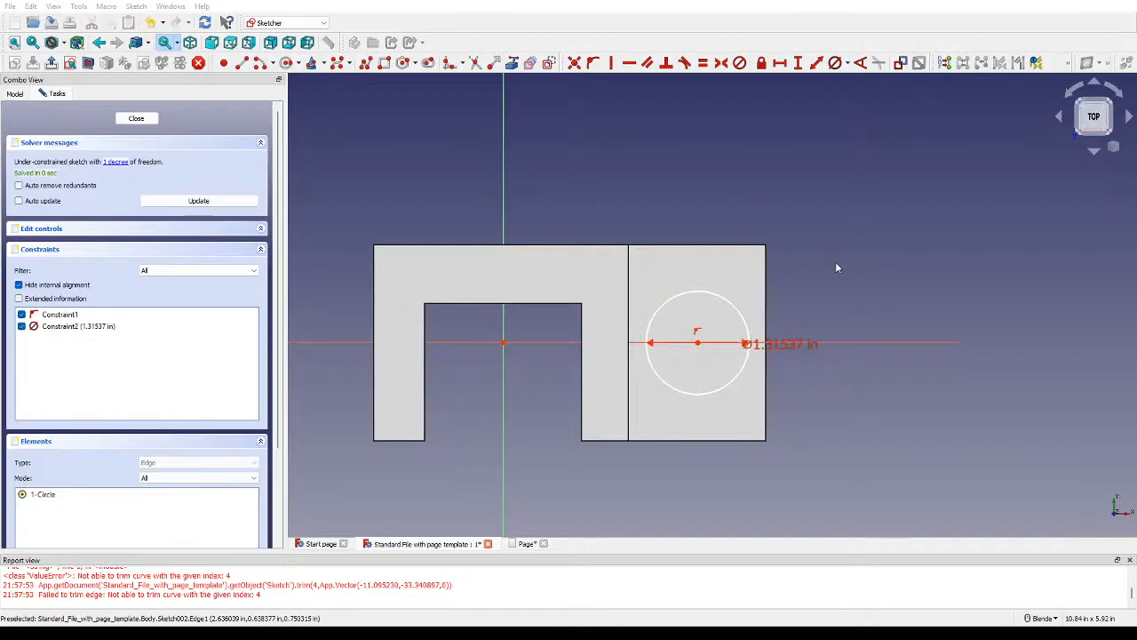
{"action": "type", "text": "1"}
{"action": "key", "text": "Return"}
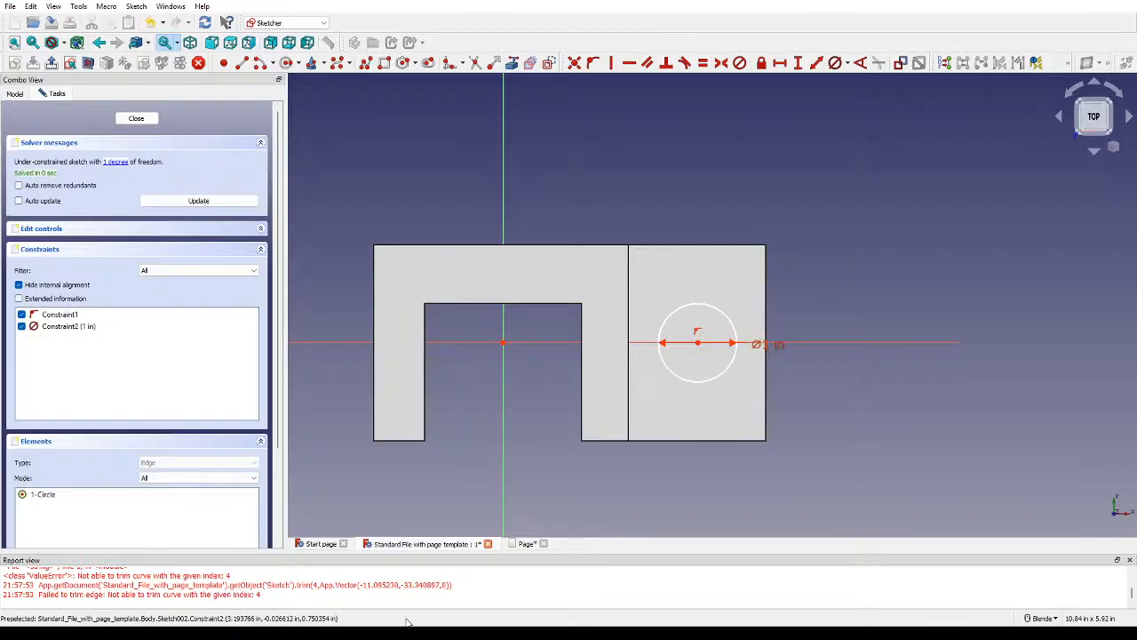
Step: Set the circle's diameter to 0.75 in and close the sketch
{"action": "left_click", "coordinate": [334, 634]}
{"action": "left_click", "coordinate": [870, 317]}
{"action": "left_click", "coordinate": [770, 345]}
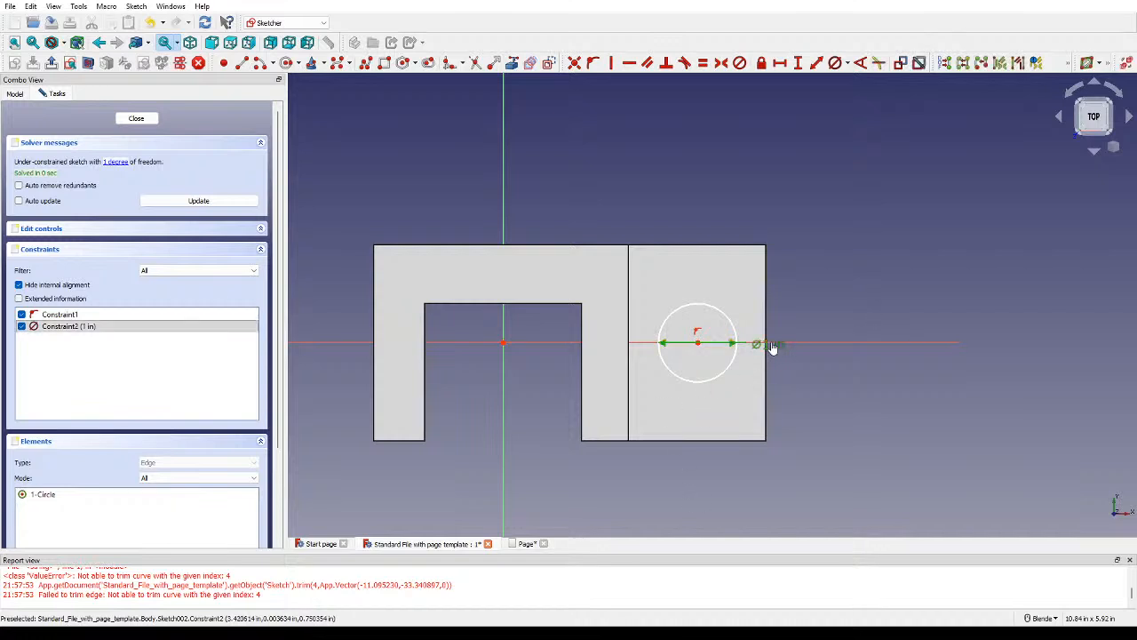
{"action": "double_click", "coordinate": [769, 345]}
{"action": "type", "text": "0.75"}
{"action": "key", "text": "Return"}
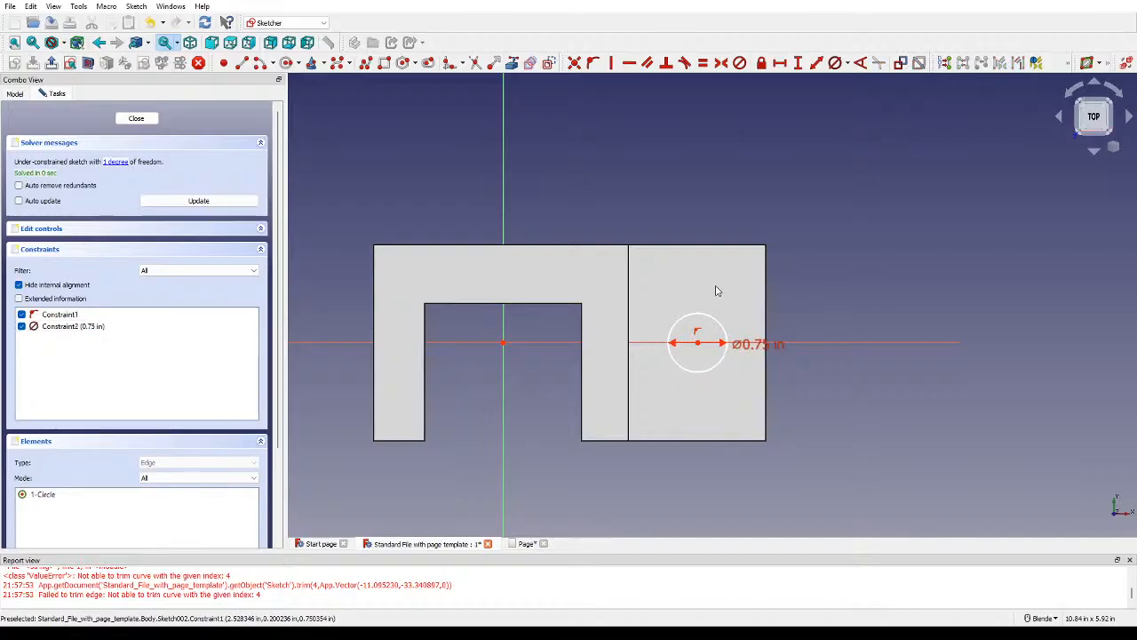
{"action": "left_click", "coordinate": [136, 118]}
Step: Reopen the circle's sketch and constrain the circle's centre to a horizontal distance of 2.5 in from the origin
{"action": "double_click", "coordinate": [63, 199]}
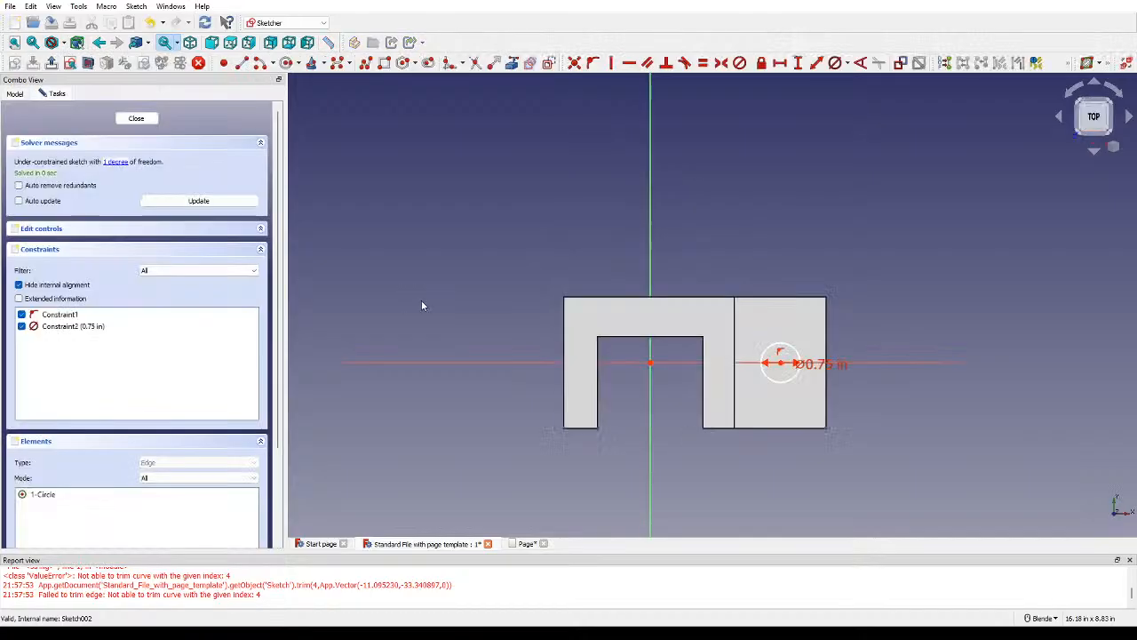
{"action": "scroll", "coordinate": [812, 284], "scroll_direction": "up", "scroll_amount": 3}
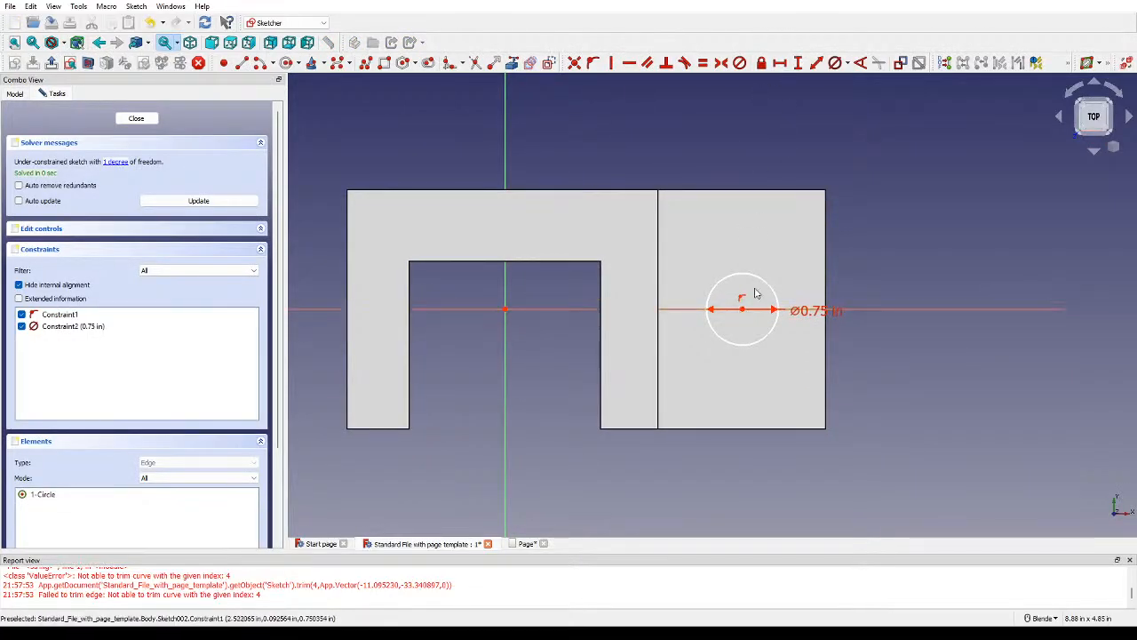
{"action": "left_click_drag", "start_coordinate": [761, 284], "coordinate": [785, 267]}
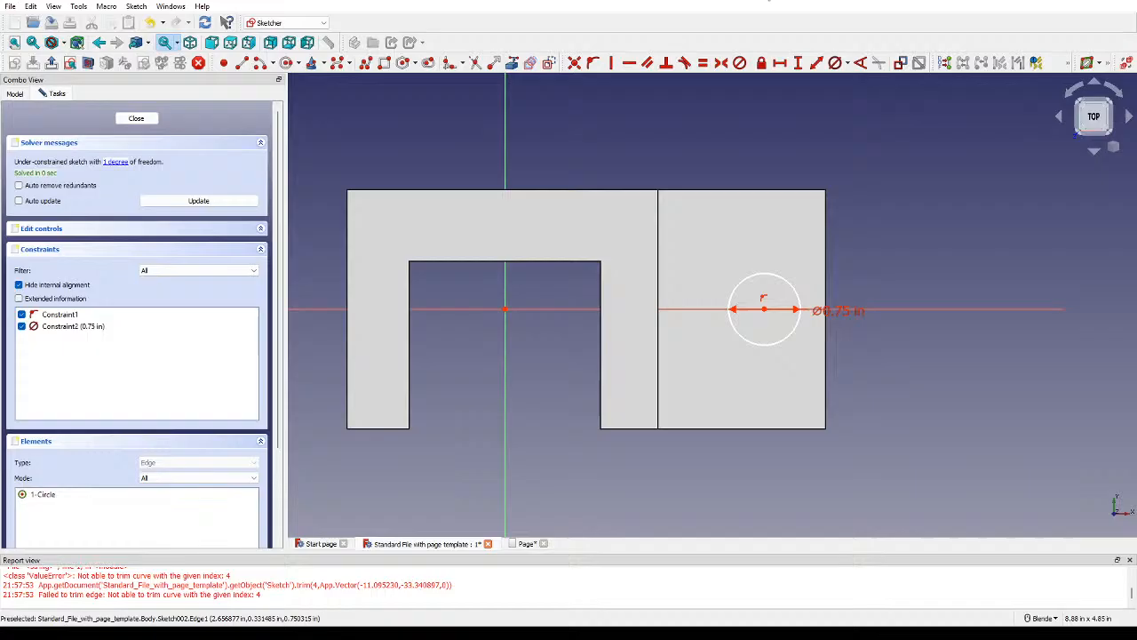
{"action": "left_click", "coordinate": [781, 63]}
{"action": "left_click", "coordinate": [764, 308]}
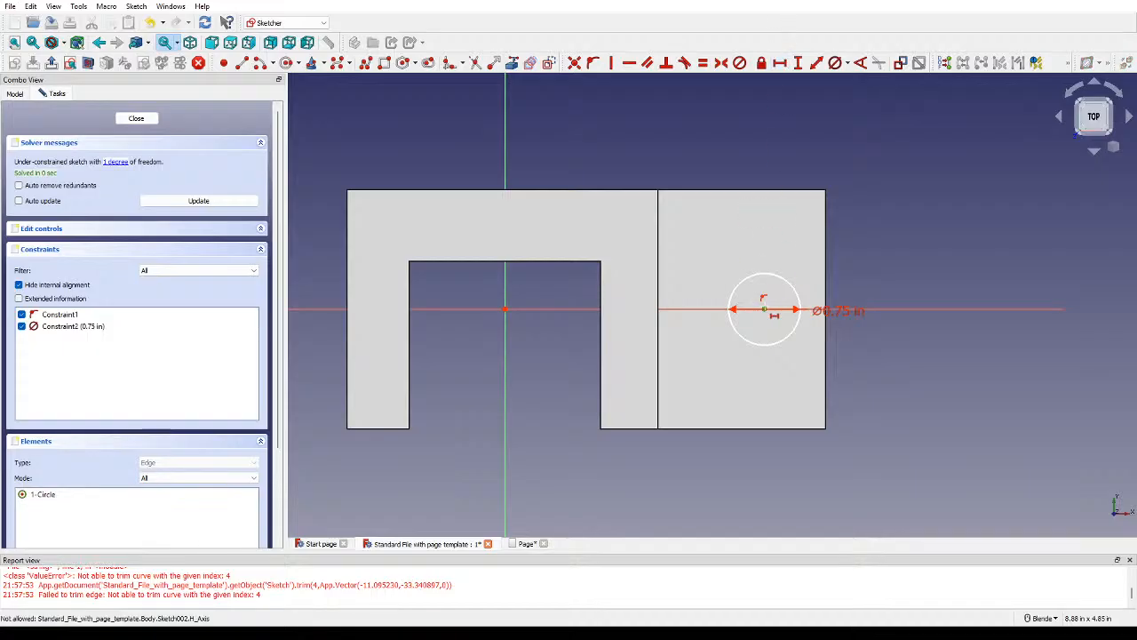
{"action": "left_click", "coordinate": [504, 309]}
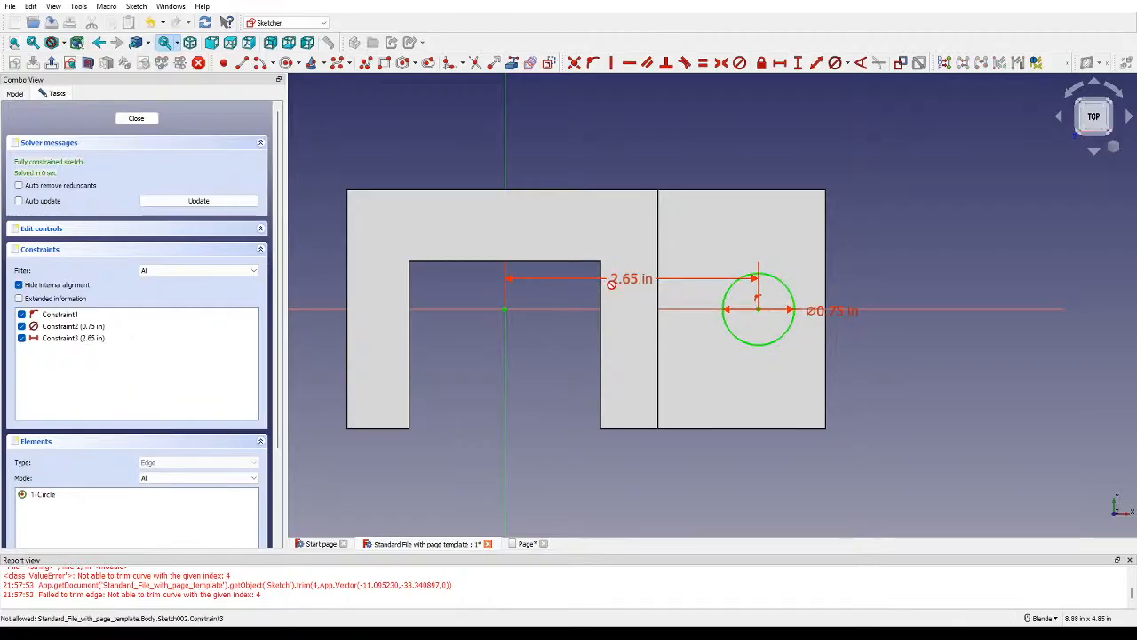
{"action": "left_click", "coordinate": [632, 285]}
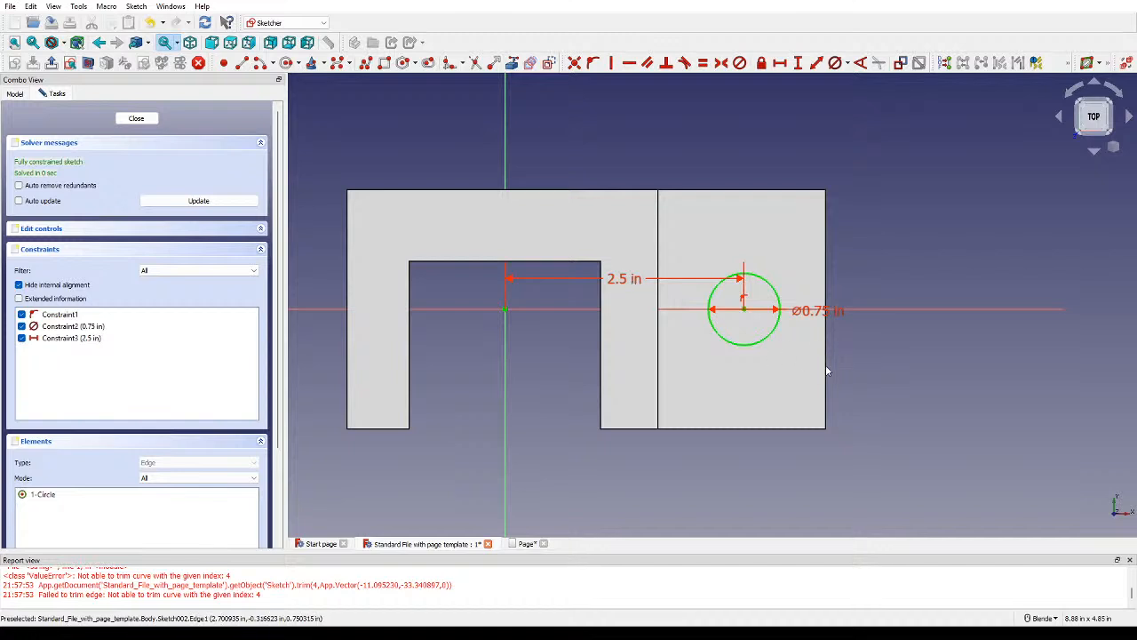
Step: Link the block's outer edge as external geometry and try to constrain its horizontal distance to the circle's centre
{"action": "scroll", "coordinate": [823, 364], "scroll_direction": "up", "scroll_amount": 2}
{"action": "scroll", "coordinate": [771, 352], "scroll_direction": "down", "scroll_amount": 2}
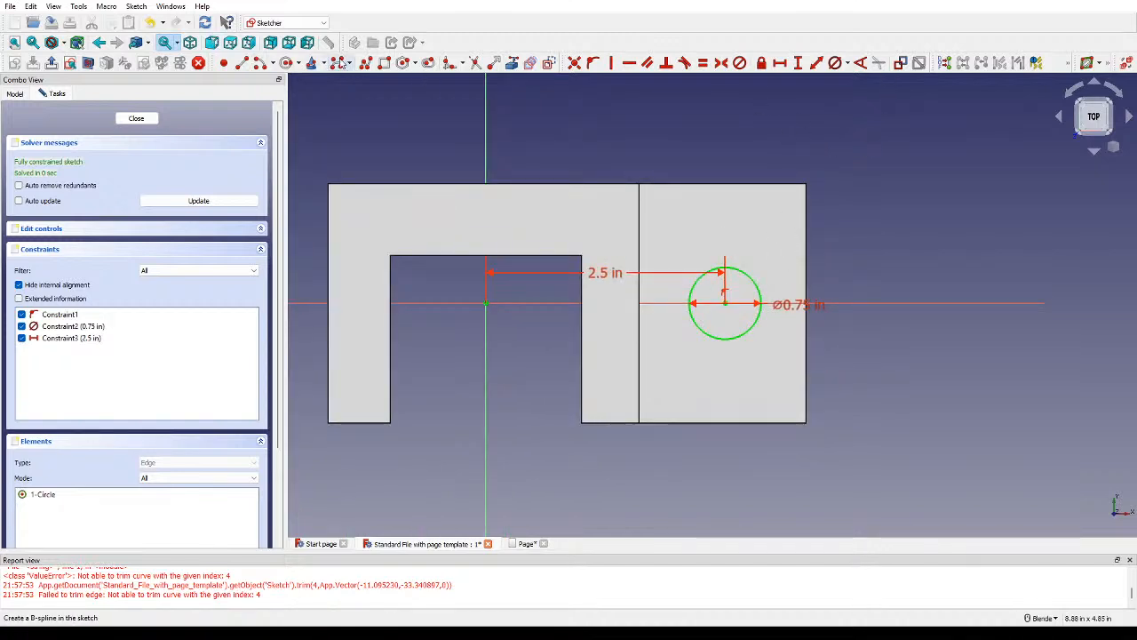
{"action": "left_click", "coordinate": [512, 63]}
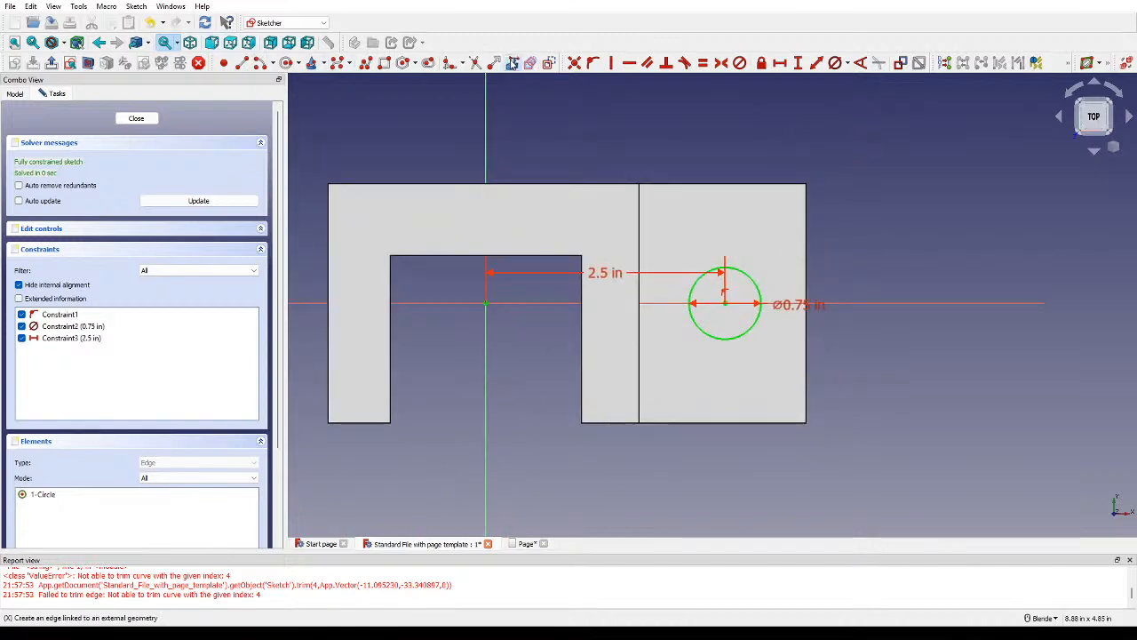
{"action": "left_click", "coordinate": [808, 229]}
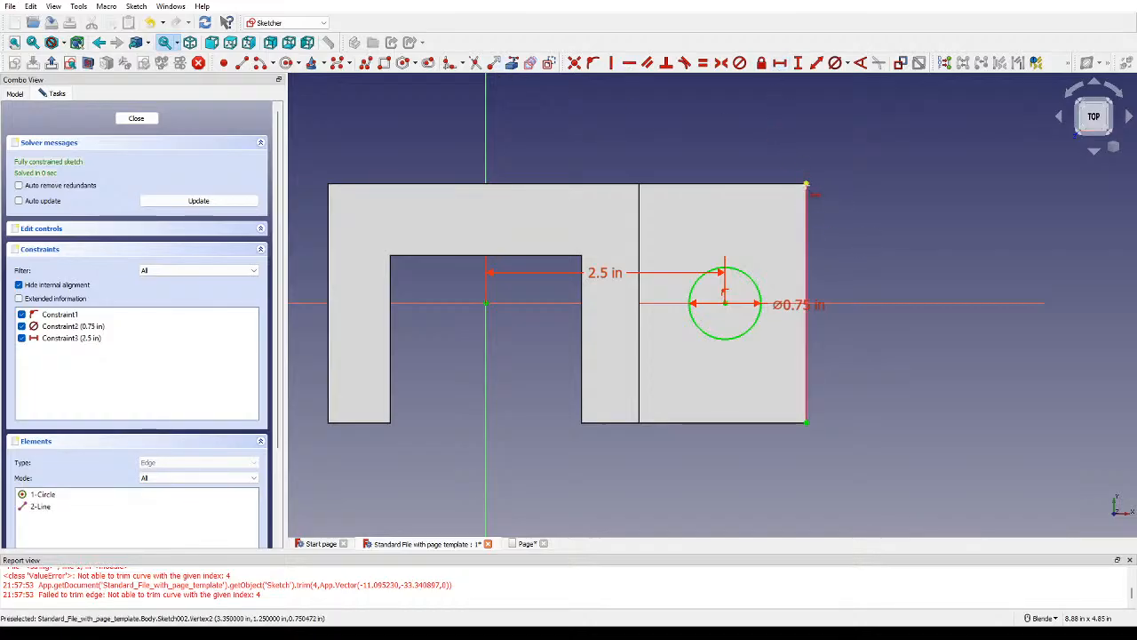
{"action": "left_click", "coordinate": [806, 184]}
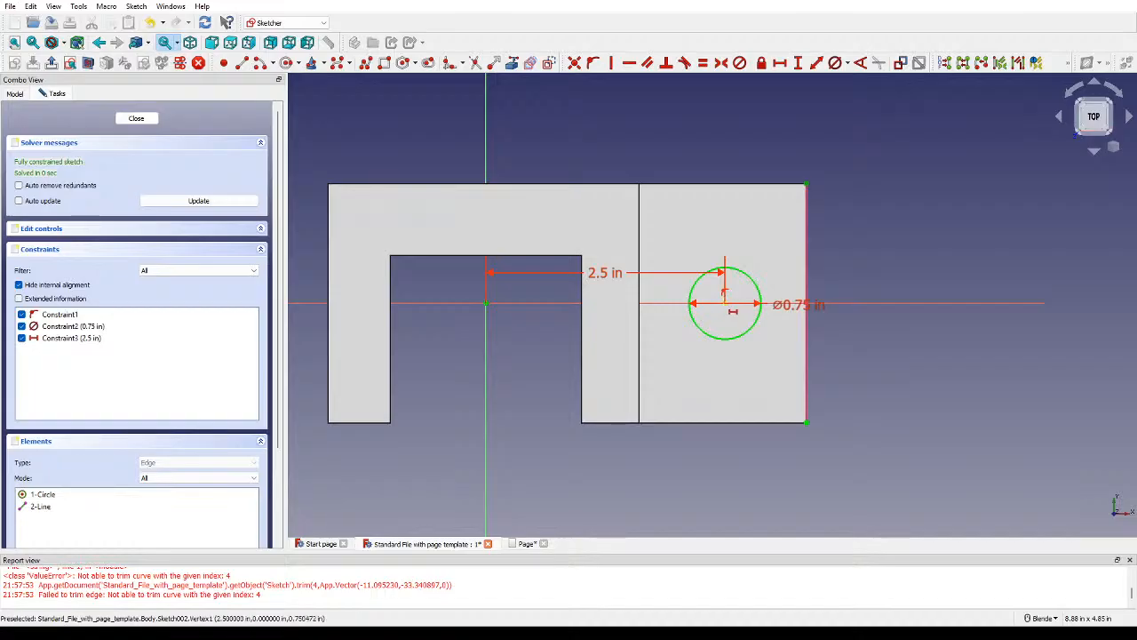
{"action": "left_click", "coordinate": [724, 303]}
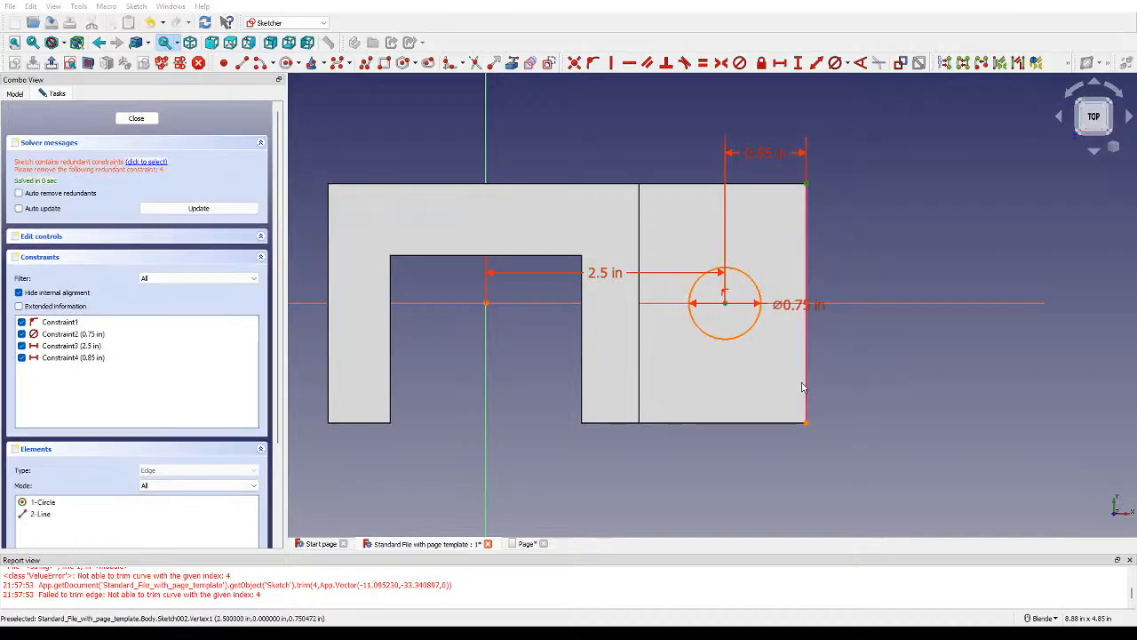
{"action": "left_click", "coordinate": [797, 377]}
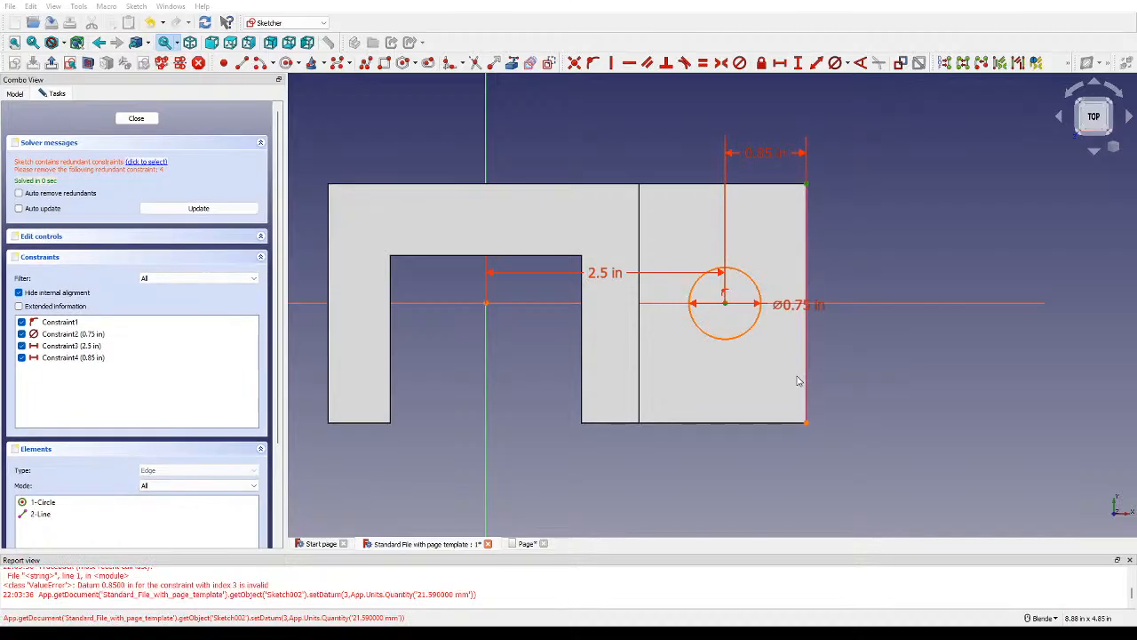
{"action": "left_click", "coordinate": [664, 306]}
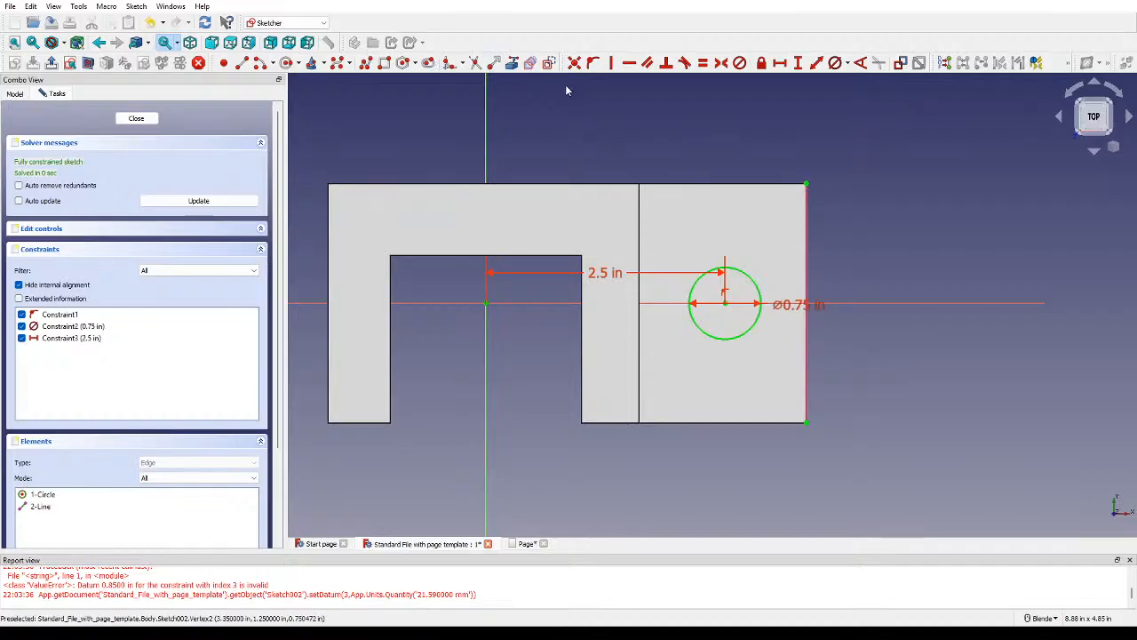
Step: Link the block's inner edge as external geometry and add reference horizontal distances from the circle's centre to the inner and outer edges
{"action": "left_click", "coordinate": [515, 65]}
{"action": "left_click", "coordinate": [639, 225]}
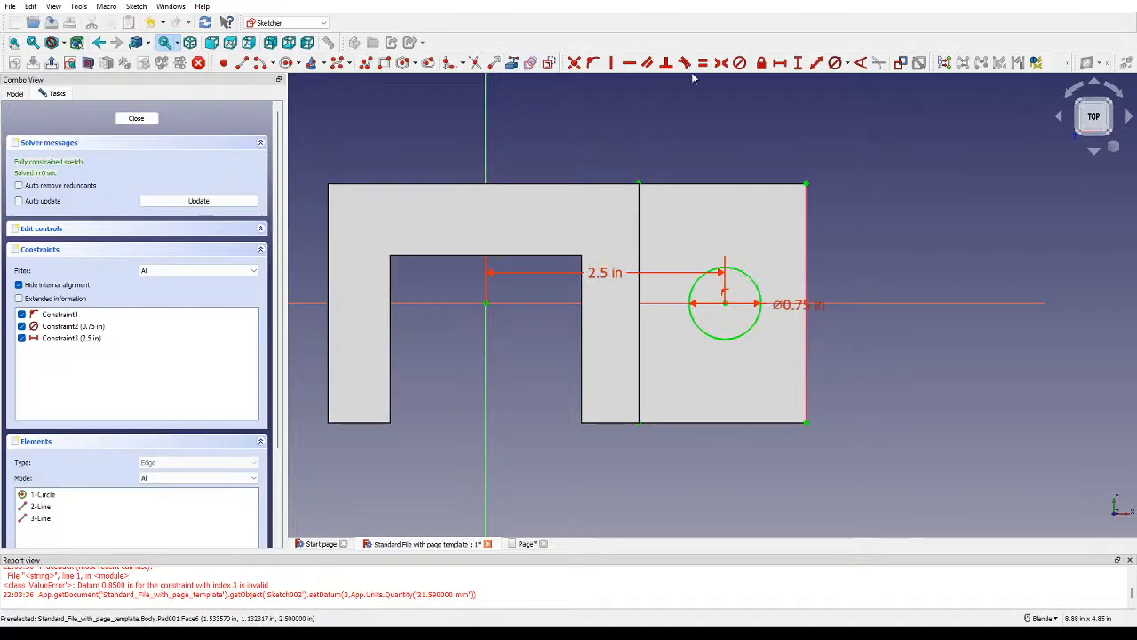
{"action": "left_click", "coordinate": [780, 63]}
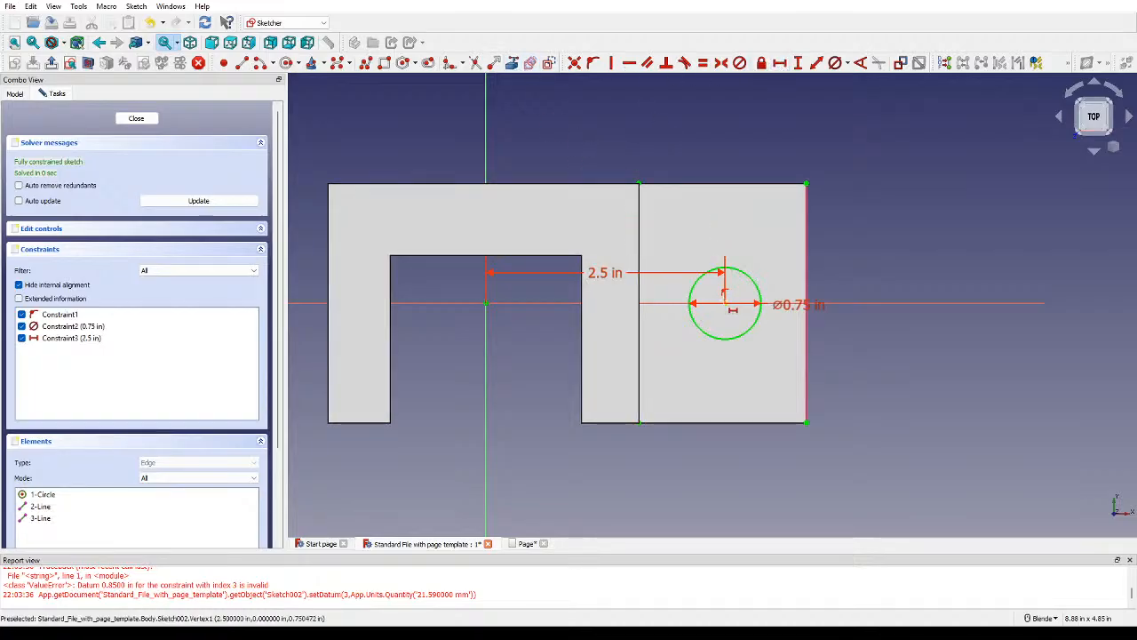
{"action": "left_click", "coordinate": [725, 303]}
{"action": "left_click", "coordinate": [638, 184]}
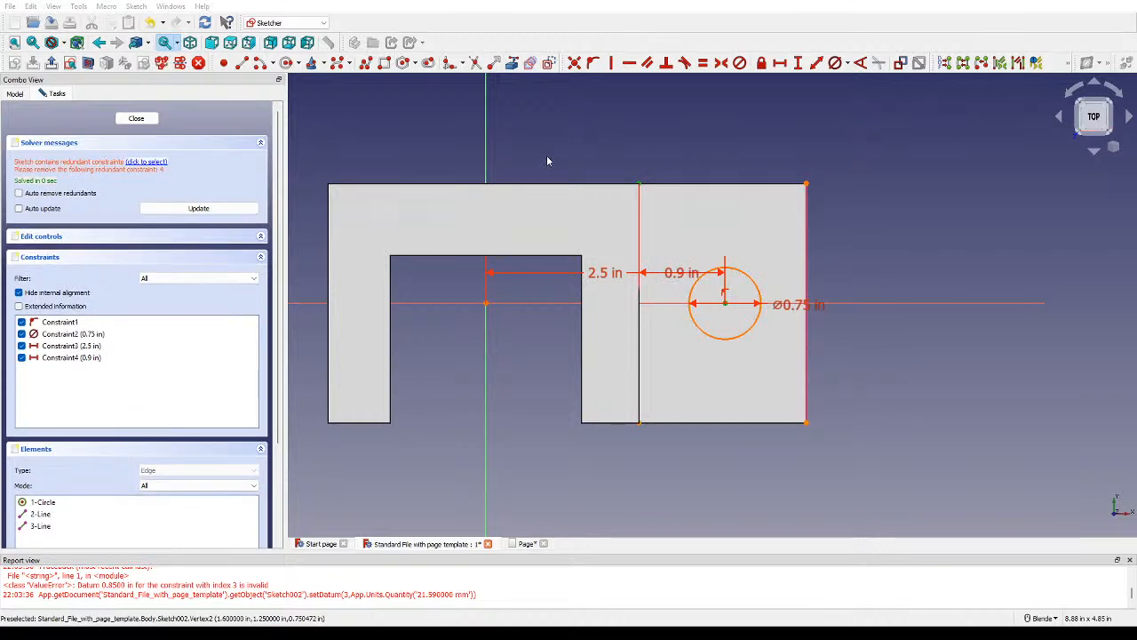
{"action": "left_click", "coordinate": [471, 216]}
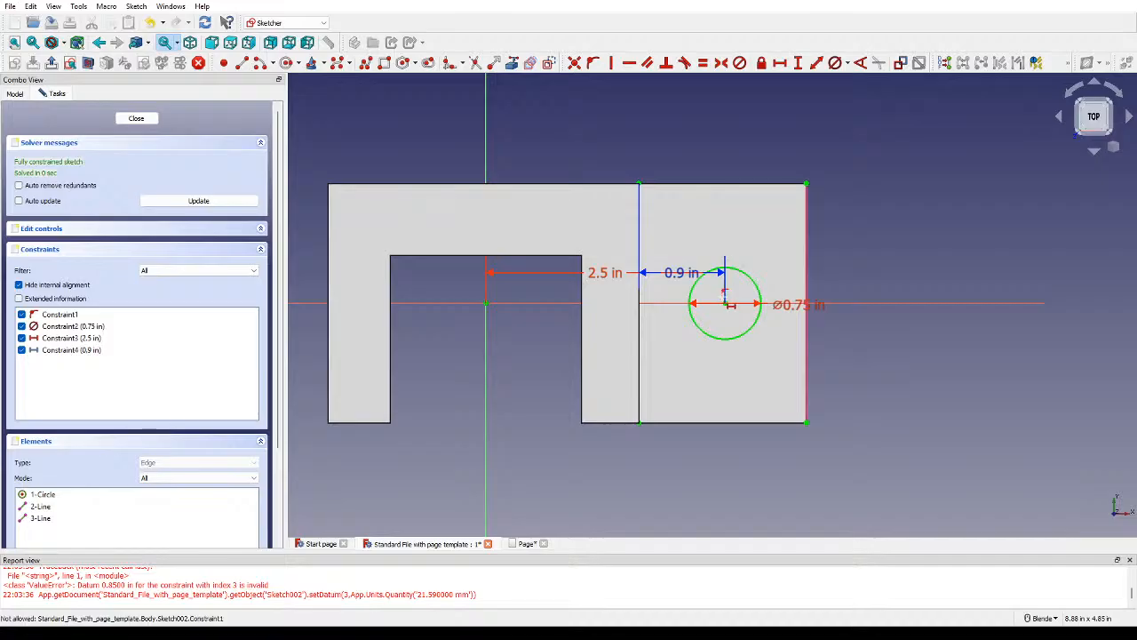
{"action": "left_click", "coordinate": [804, 184]}
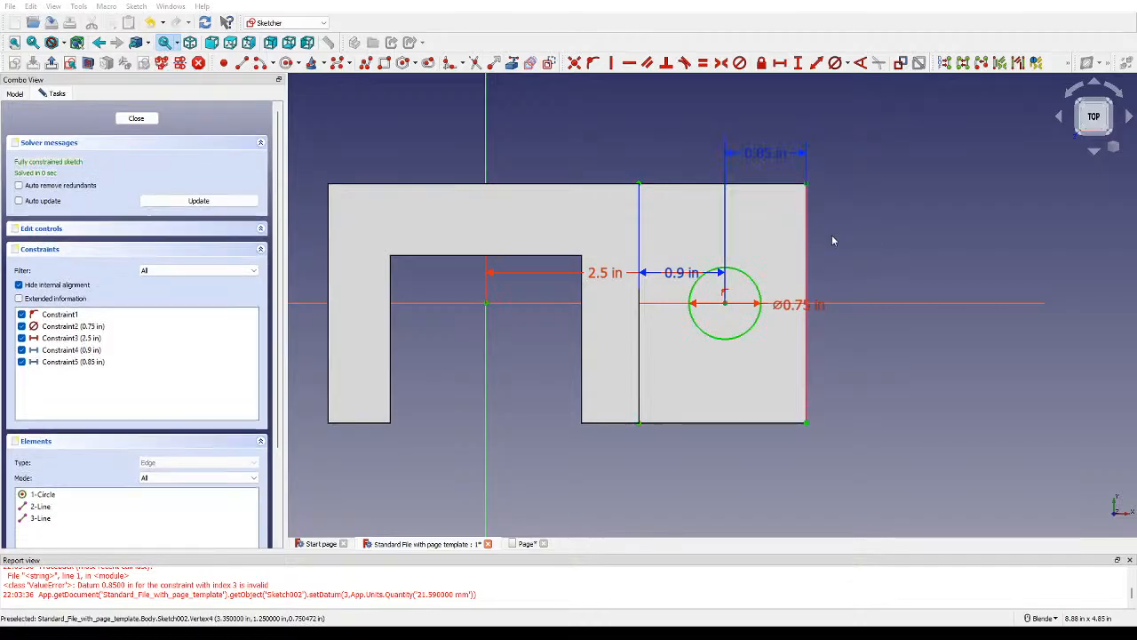
Step: Set the circle centre's horizontal distance from the origin to 2.475 in and close the sketch
{"action": "left_click", "coordinate": [606, 279]}
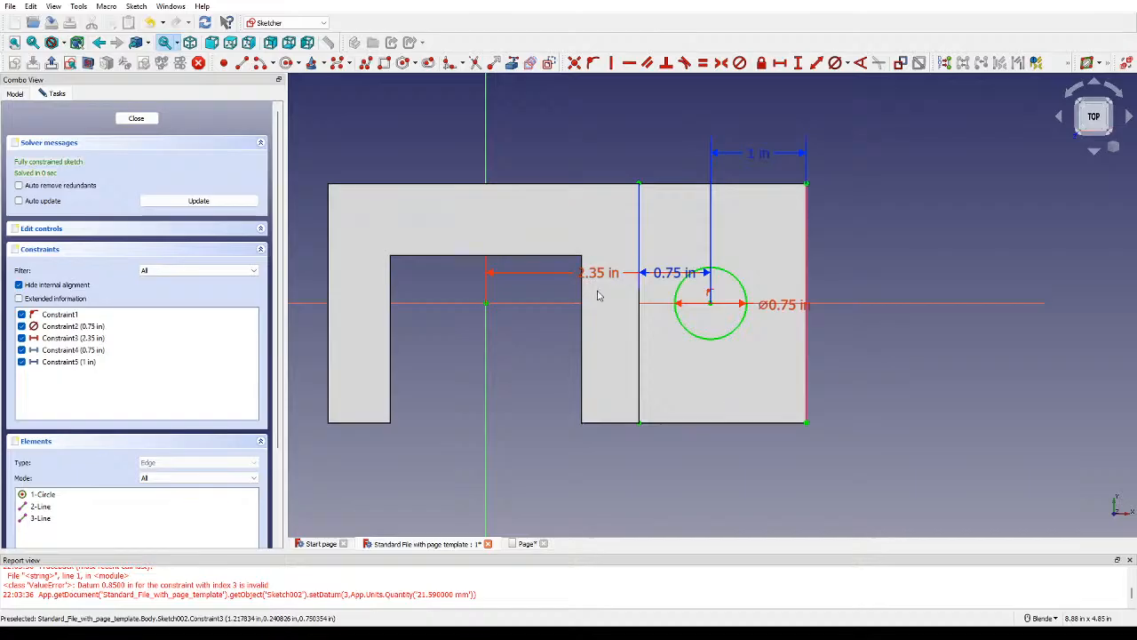
{"action": "left_click", "coordinate": [595, 282]}
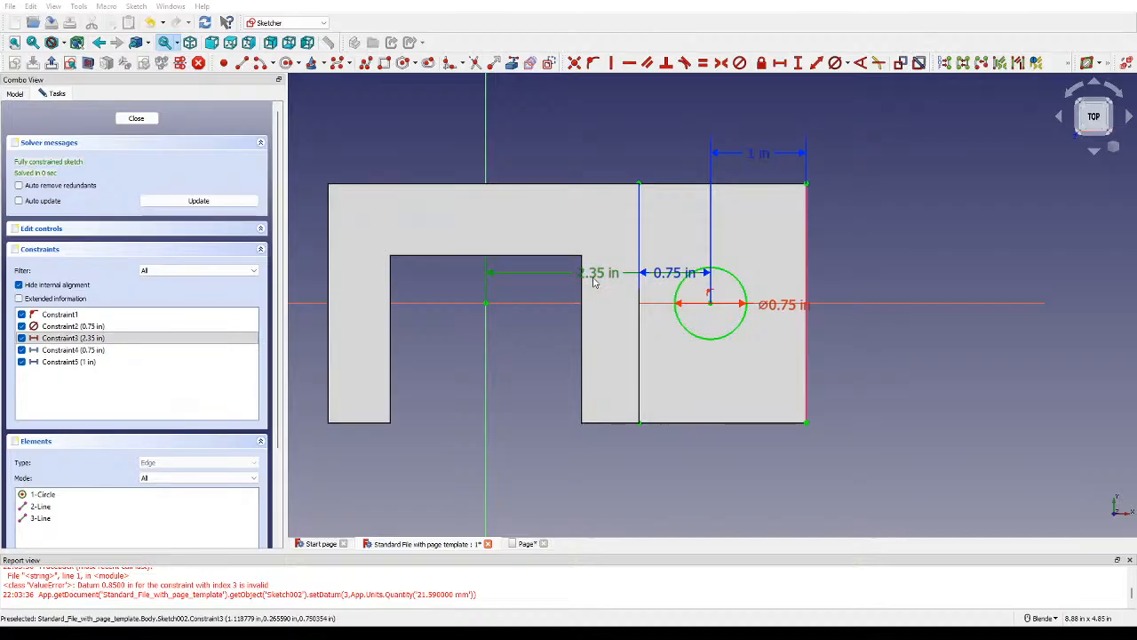
{"action": "key", "text": "Return"}
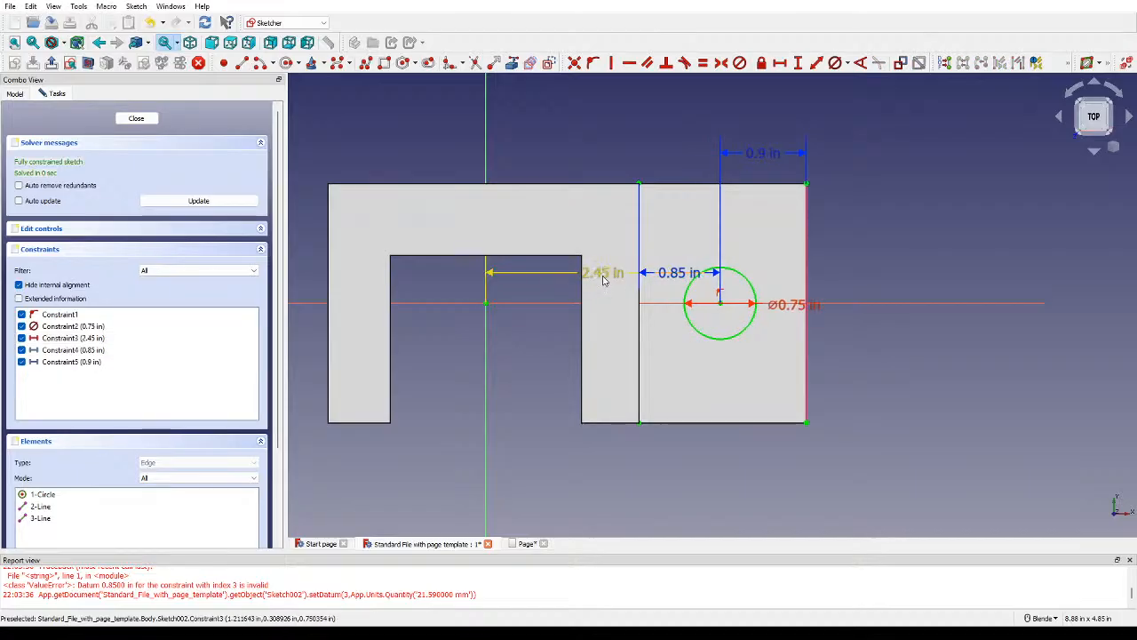
{"action": "left_click", "coordinate": [604, 282]}
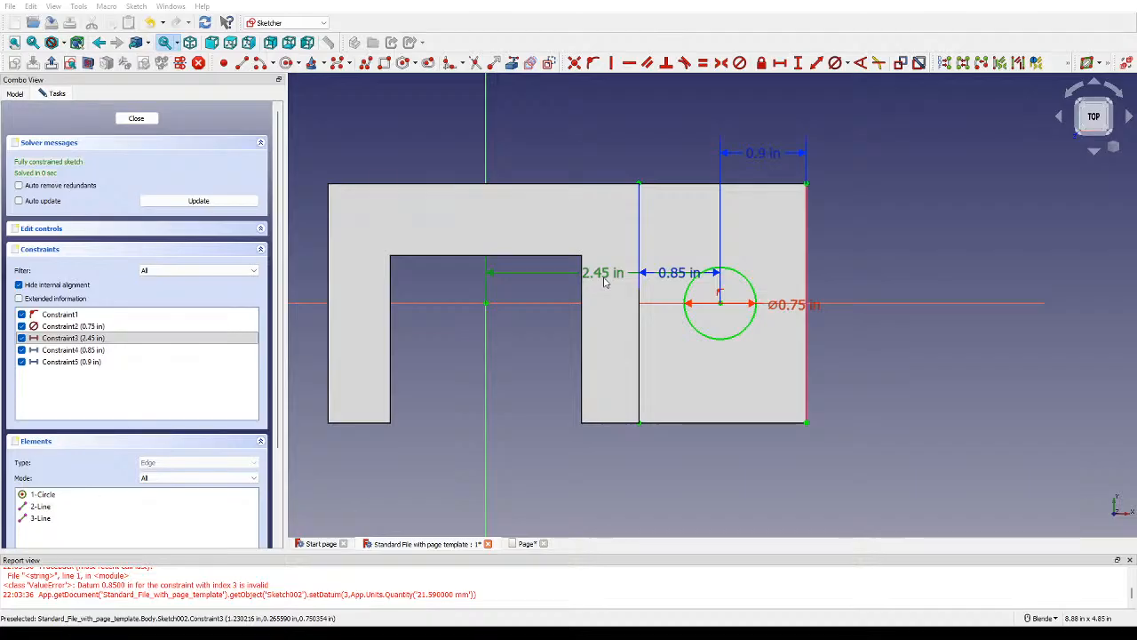
{"action": "key", "text": "Return"}
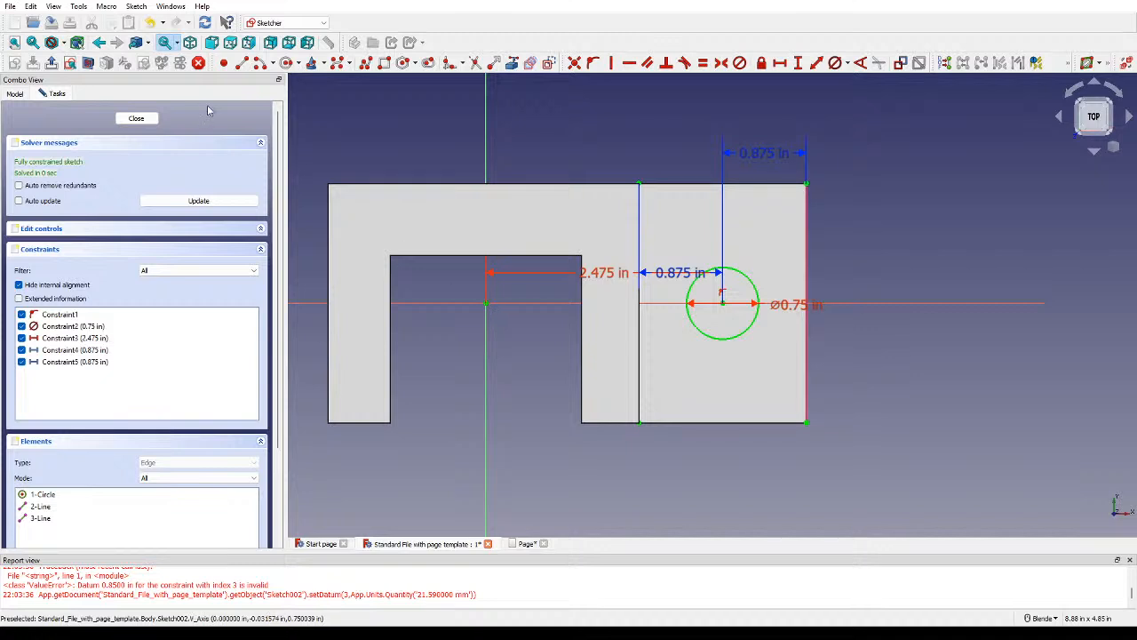
{"action": "left_click", "coordinate": [136, 119]}
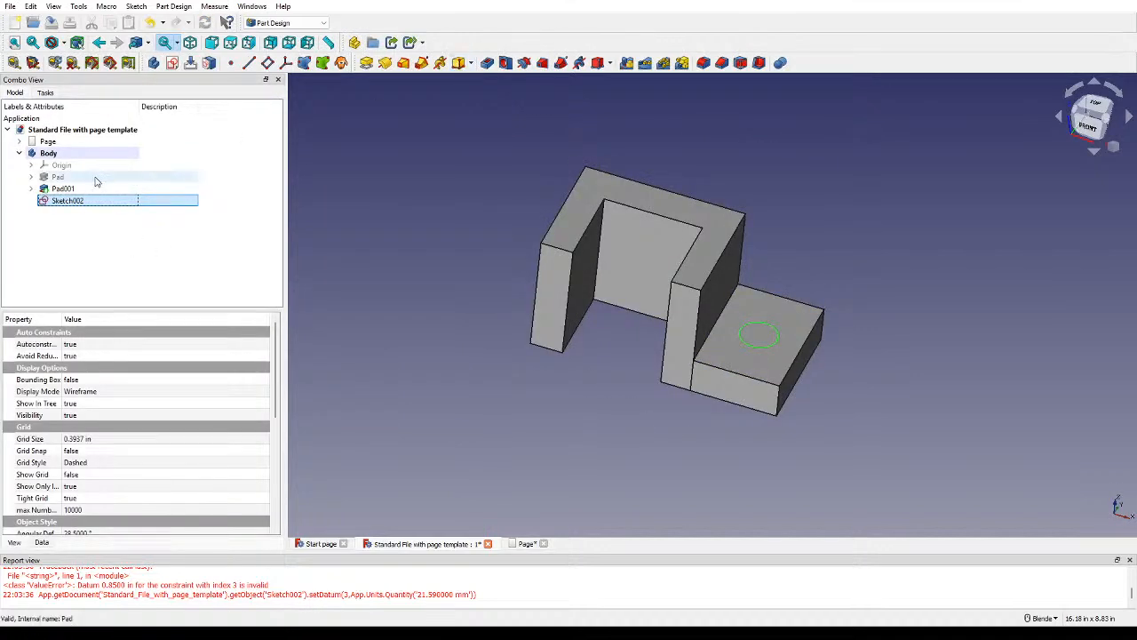
{"action": "left_click", "coordinate": [505, 62]}
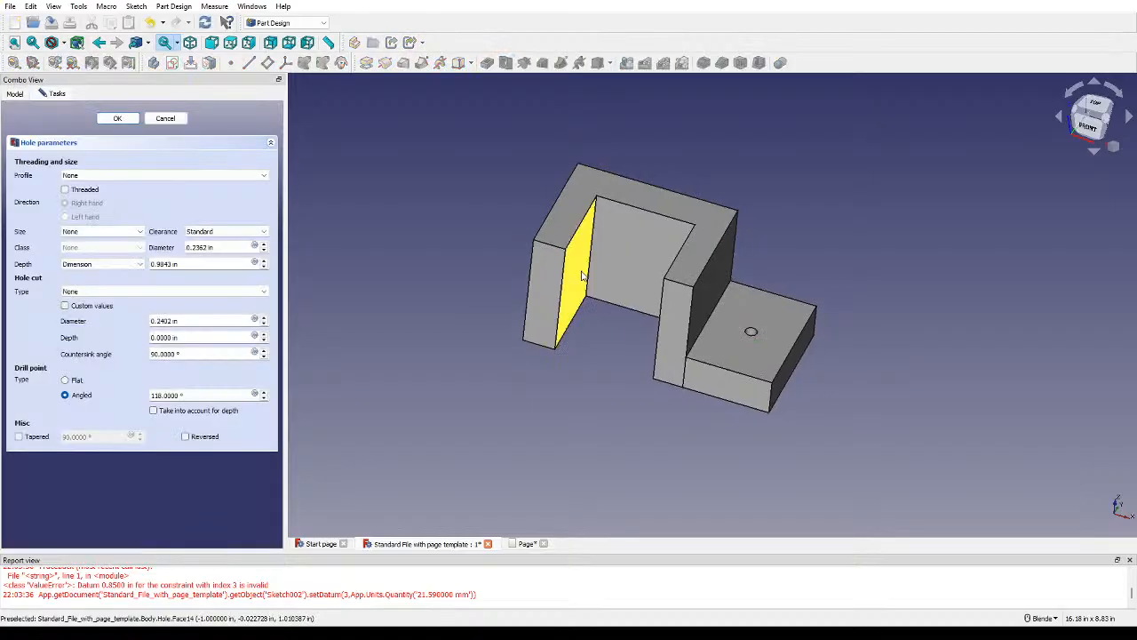
{"action": "middle_click_drag", "start_coordinate": [764, 342], "coordinate": [764, 267]}
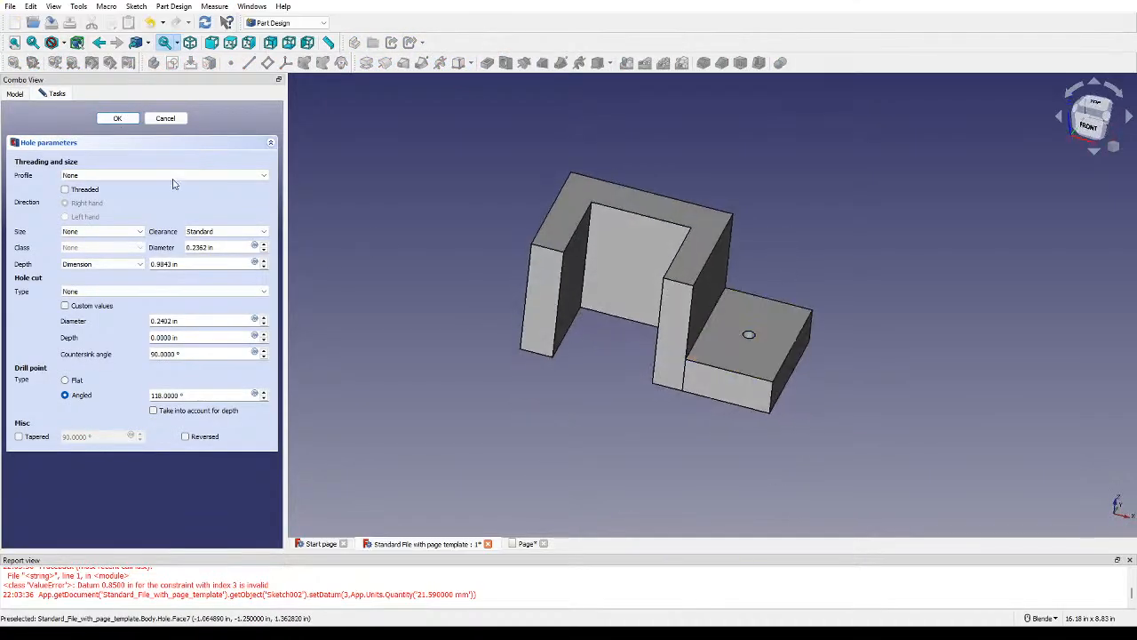
{"action": "left_click", "coordinate": [165, 118]}
Step: Pocket the circle sketch 0.5 in deep into the side block
{"action": "left_click", "coordinate": [487, 62]}
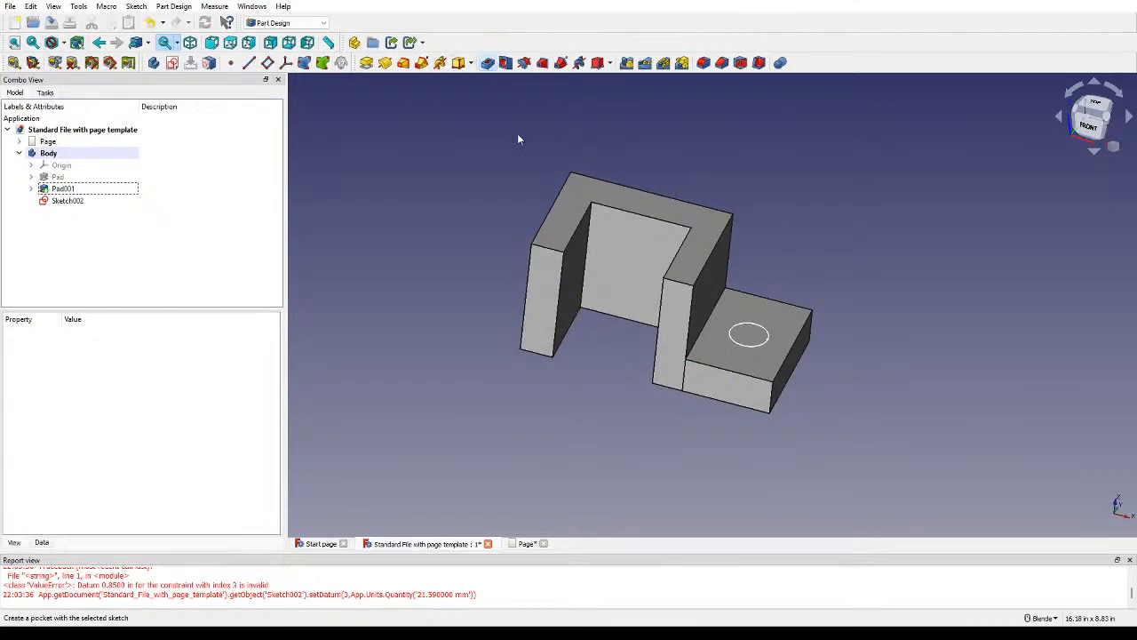
{"action": "middle_click_drag", "start_coordinate": [782, 248], "coordinate": [307, 240]}
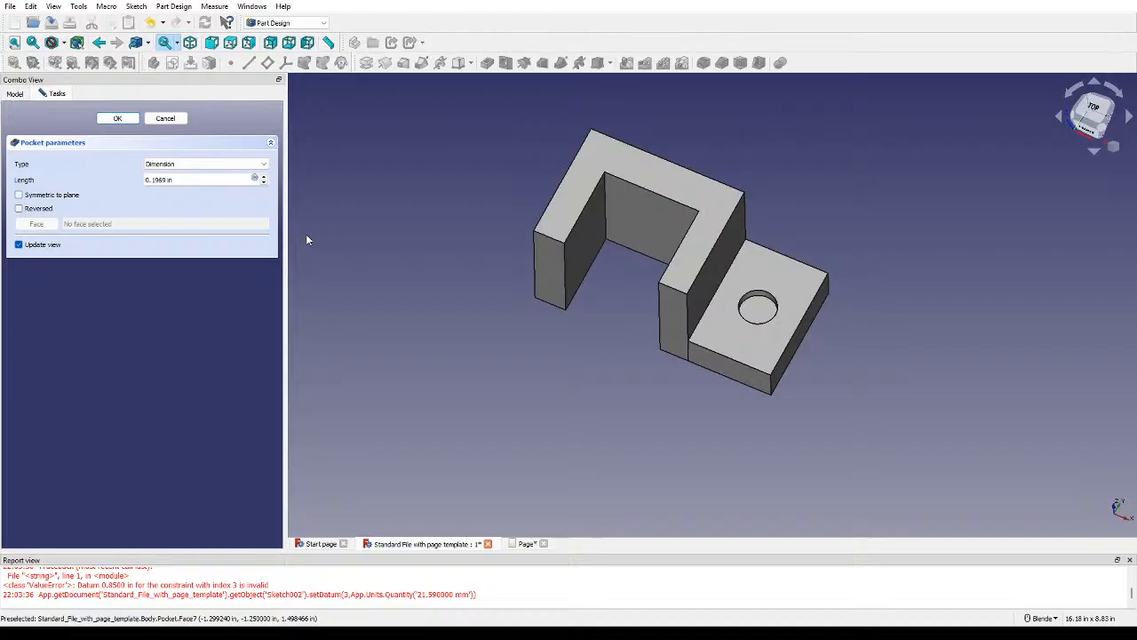
{"action": "left_click", "coordinate": [264, 178]}
{"action": "middle_click_drag", "start_coordinate": [613, 267], "coordinate": [656, 227]}
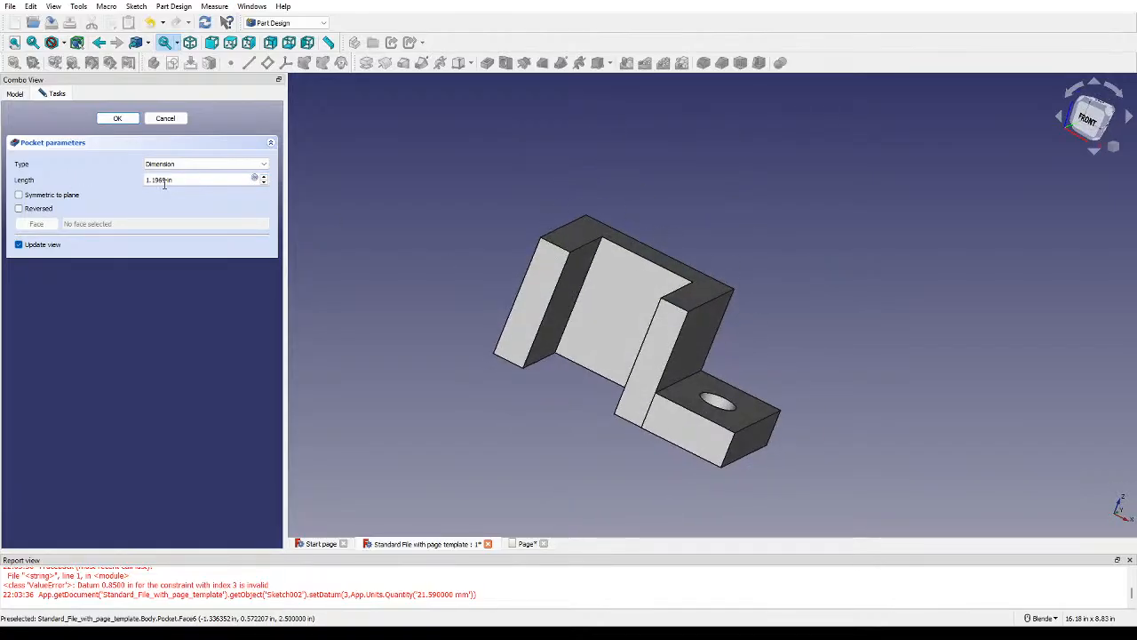
{"action": "type", "text": "0.5"}
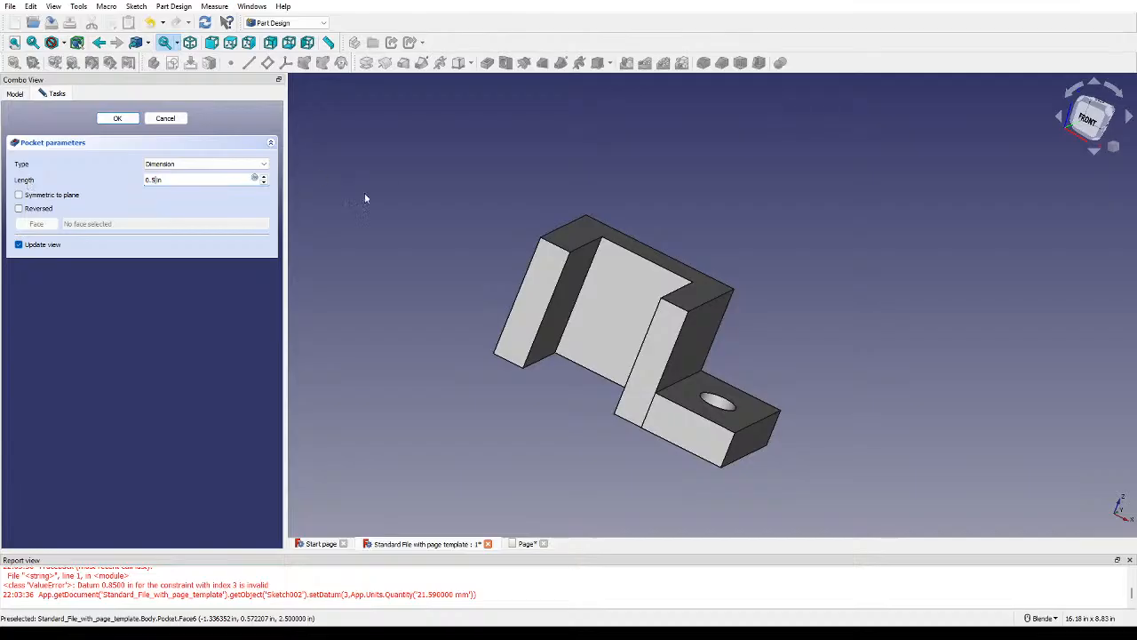
{"action": "left_click", "coordinate": [119, 120]}
{"action": "middle_click_drag", "start_coordinate": [494, 350], "coordinate": [527, 393]}
{"action": "key", "text": "0"}
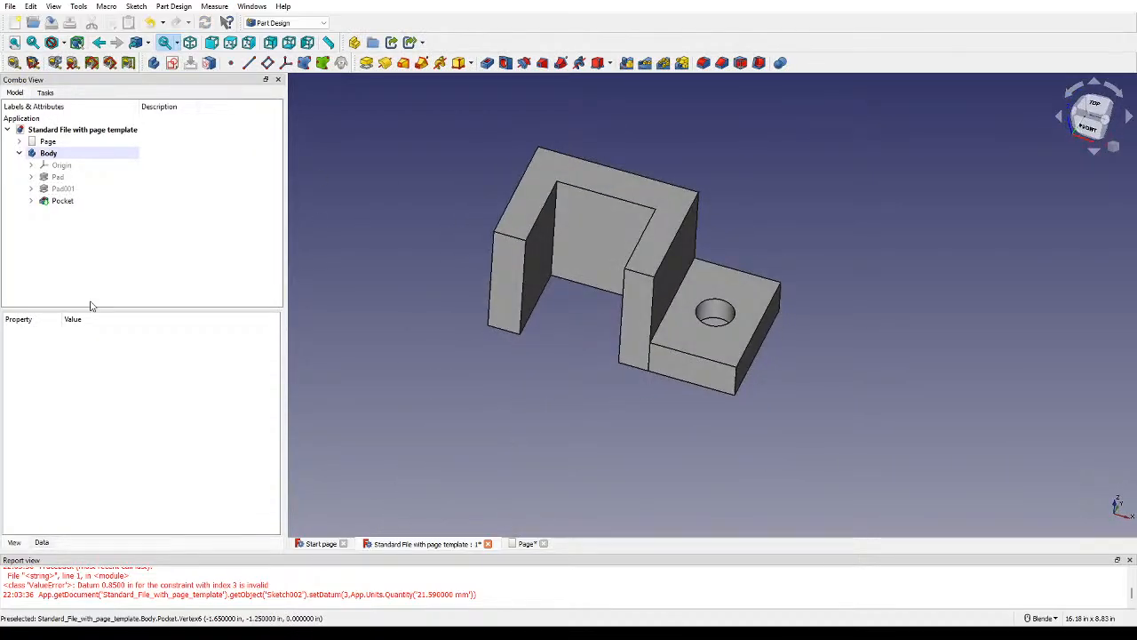
Step: Reopen the circular pocket and set its length to 1 in
{"action": "double_click", "coordinate": [62, 200]}
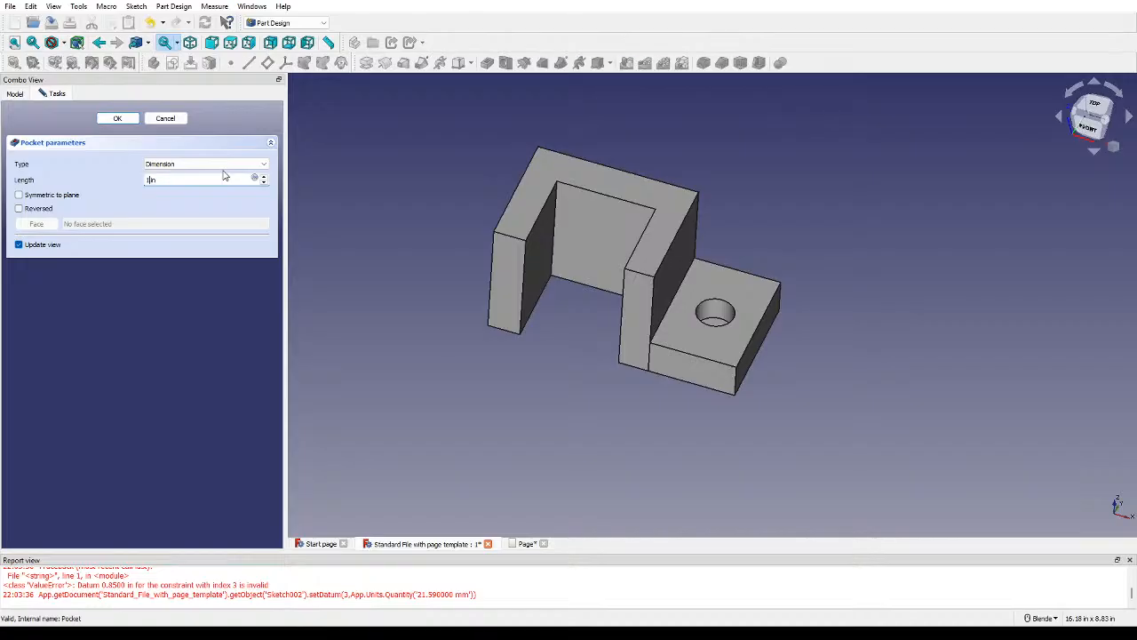
{"action": "key", "text": "Return"}
{"action": "middle_click_drag", "start_coordinate": [657, 431], "coordinate": [673, 408]}
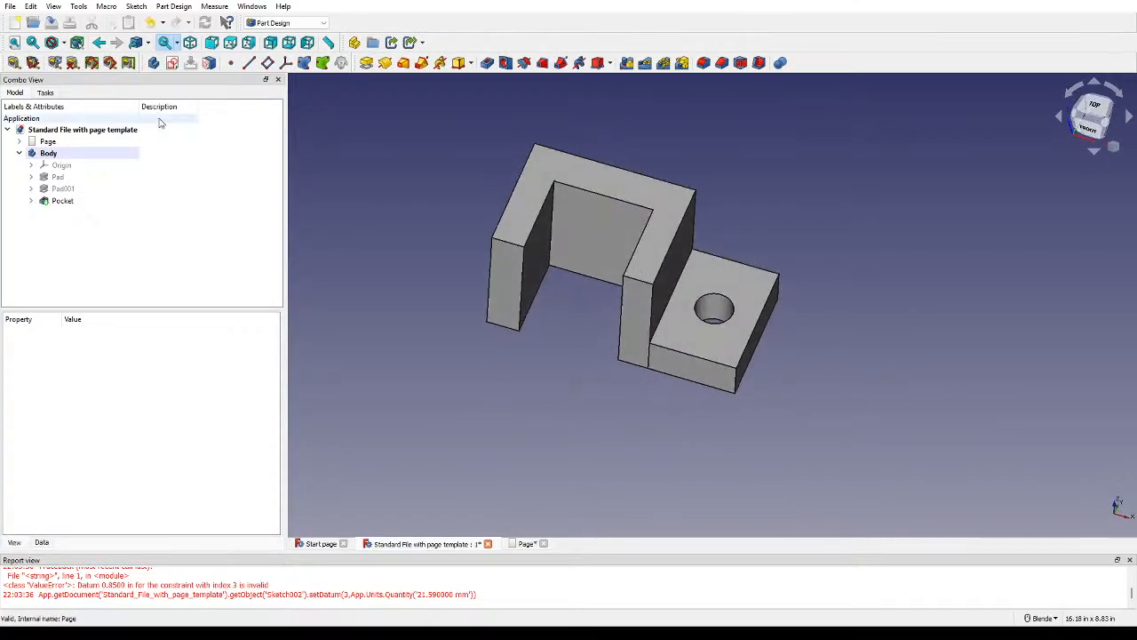
Step: Chamfer the upper front edge of the U's arm beside the block with an equal distance of 0.5 in
{"action": "left_click", "coordinate": [636, 278]}
{"action": "middle_click_drag", "start_coordinate": [761, 220], "coordinate": [693, 172]}
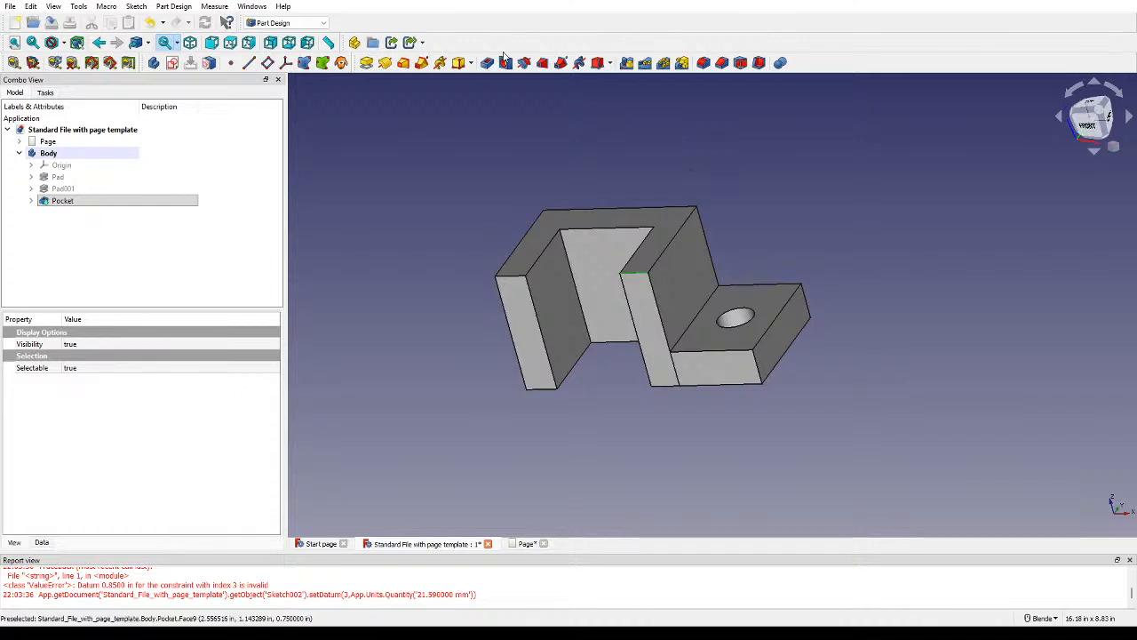
{"action": "left_click", "coordinate": [721, 62]}
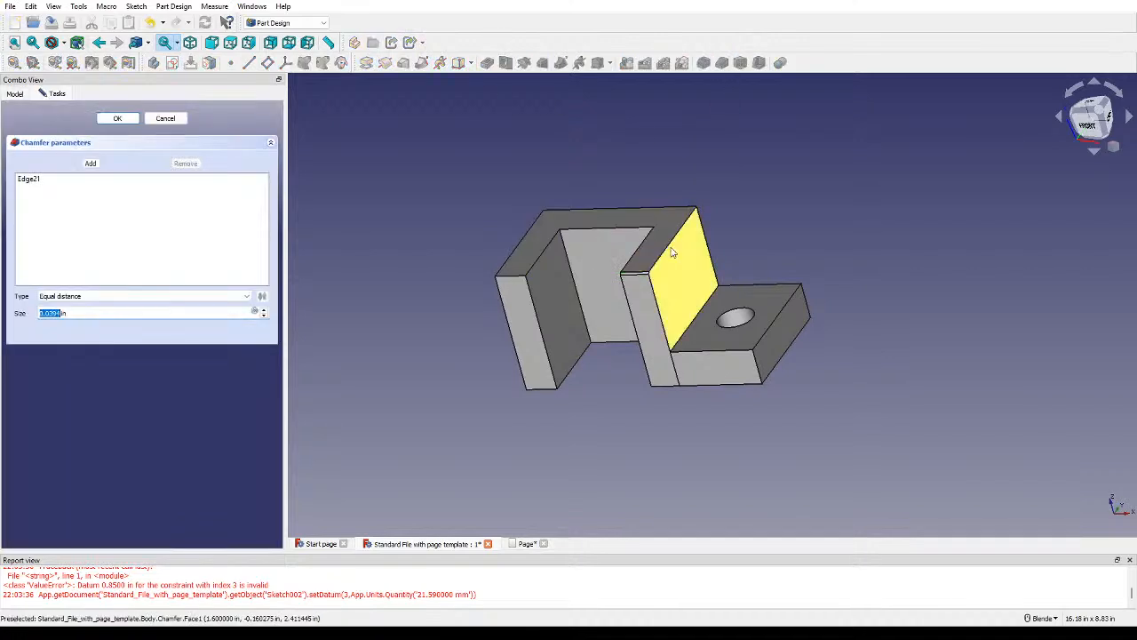
{"action": "type", "text": "0.1"}
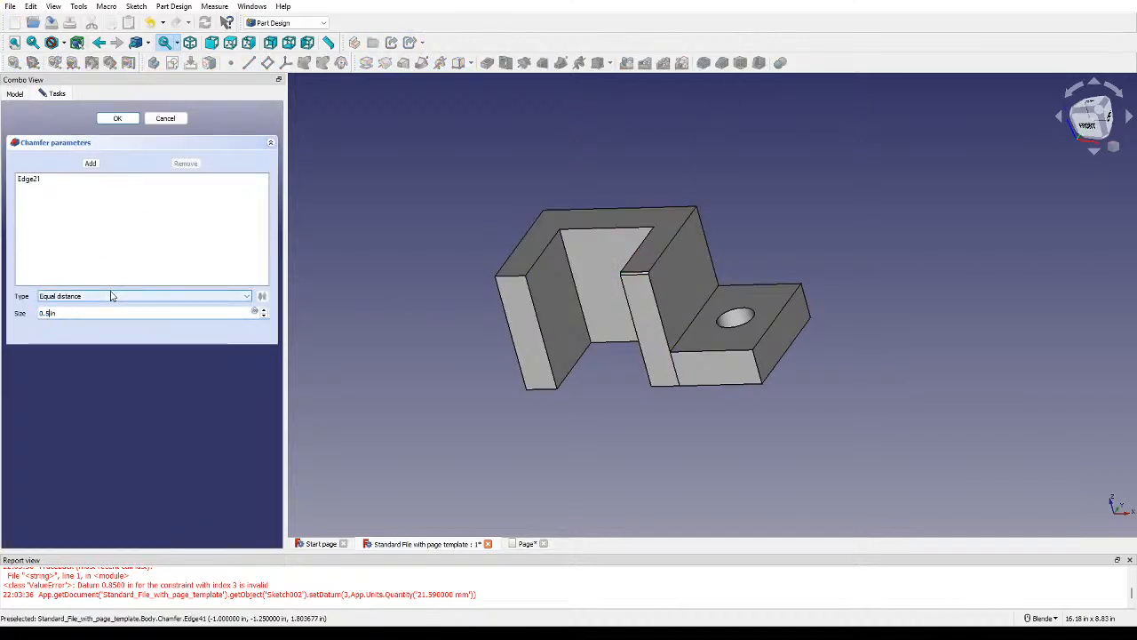
{"action": "key", "text": "Return"}
Step: Reopen the chamfer on the arm beside the block and increase its size
{"action": "double_click", "coordinate": [65, 212]}
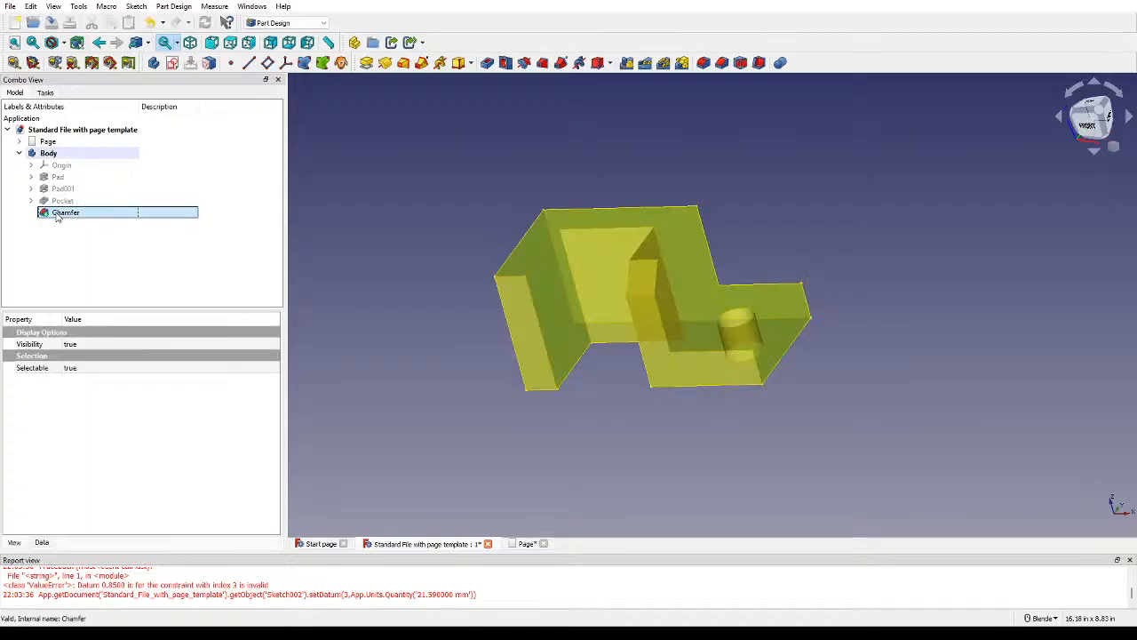
{"action": "key", "text": "Return"}
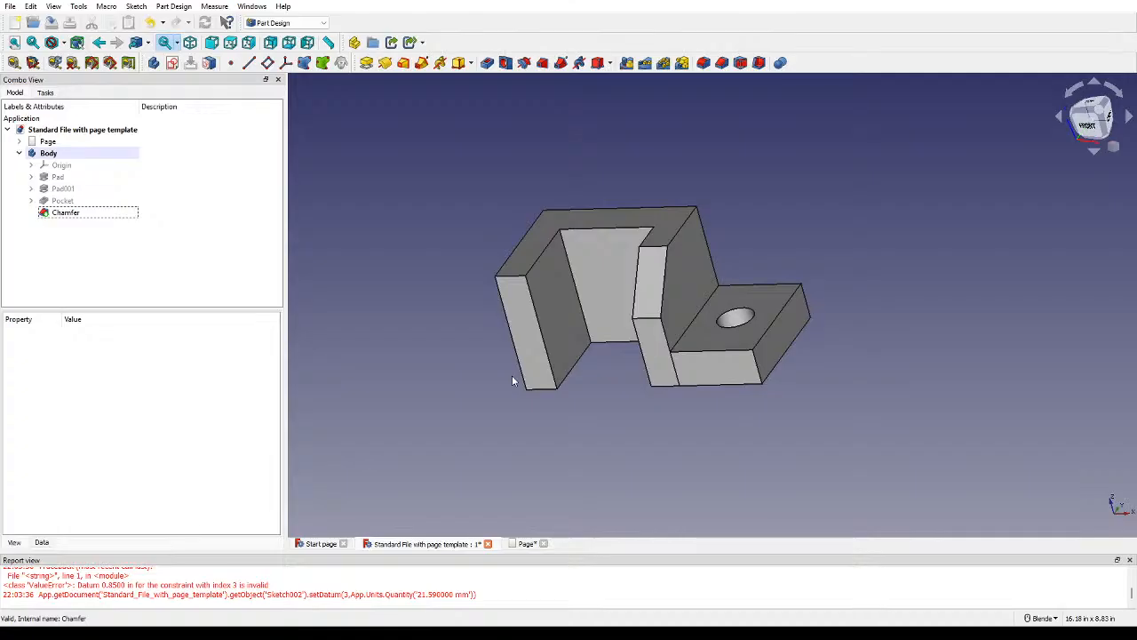
{"action": "middle_click_drag", "start_coordinate": [626, 261], "coordinate": [837, 312]}
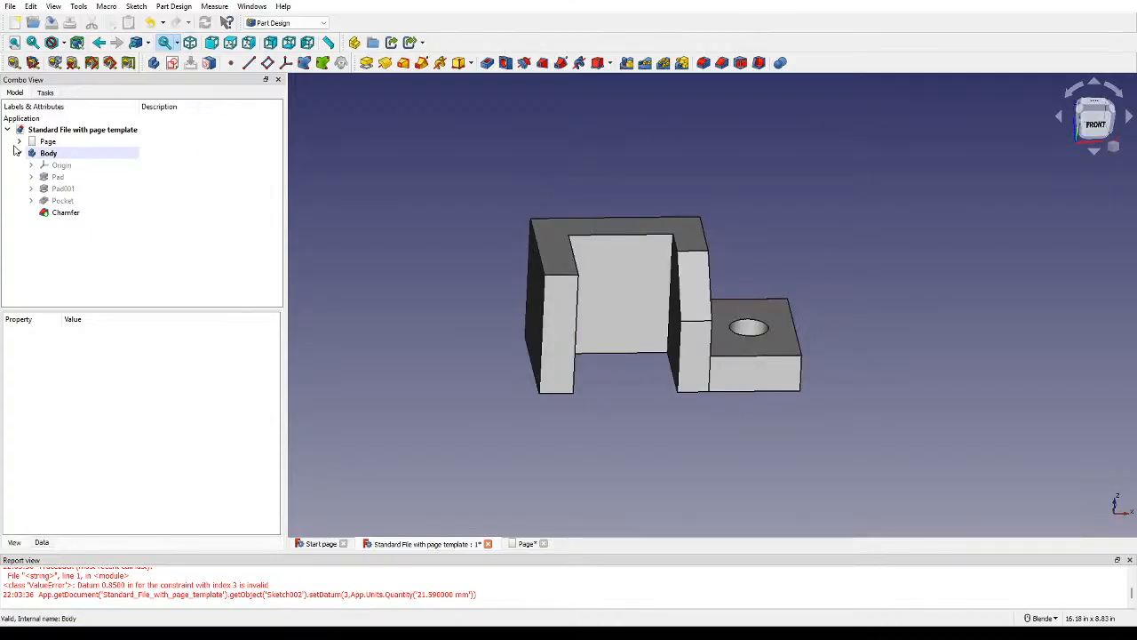
Step: Switch to the TechDraw workbench and insert a projection group of the chamfered body's front view on the drawing page
{"action": "left_click", "coordinate": [1098, 124]}
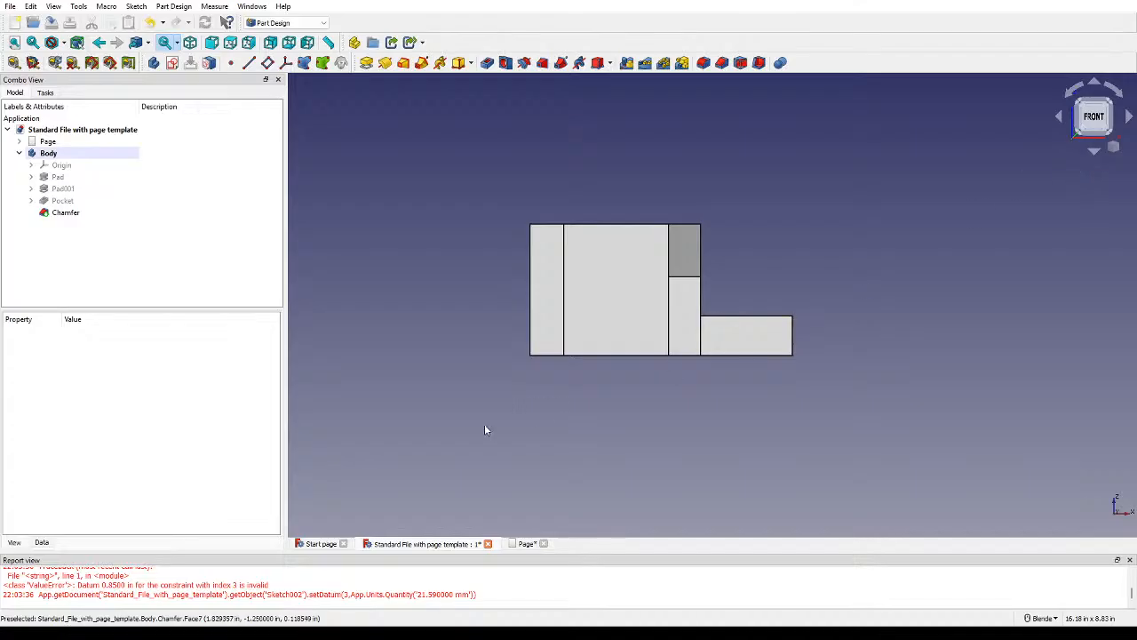
{"action": "left_click", "coordinate": [525, 545]}
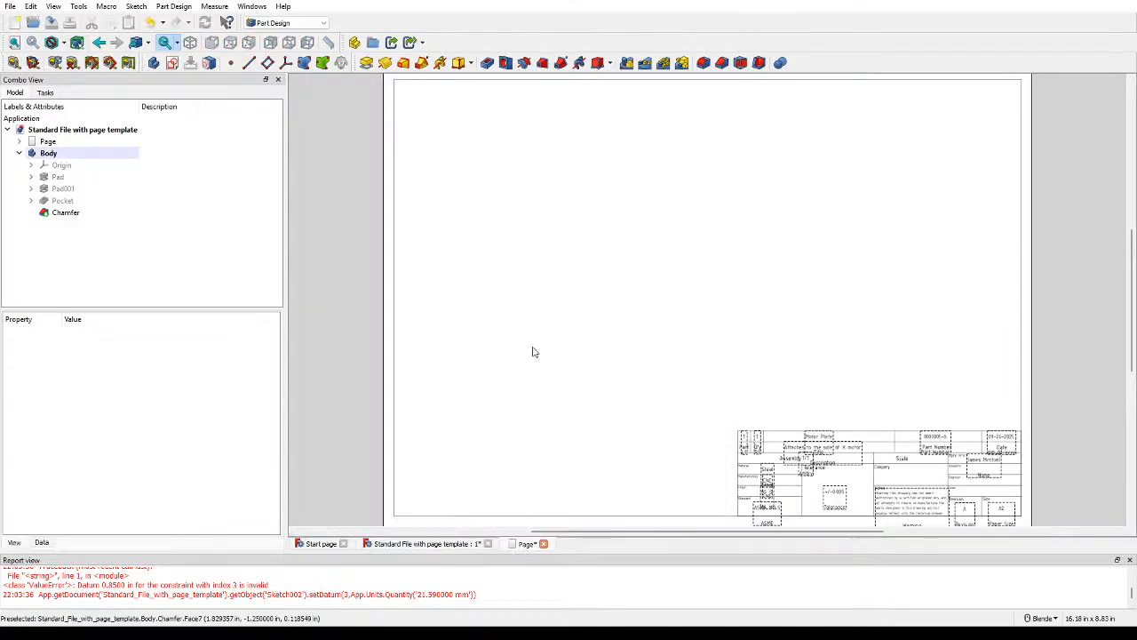
{"action": "left_click", "coordinate": [65, 212]}
{"action": "left_click", "coordinate": [521, 544]}
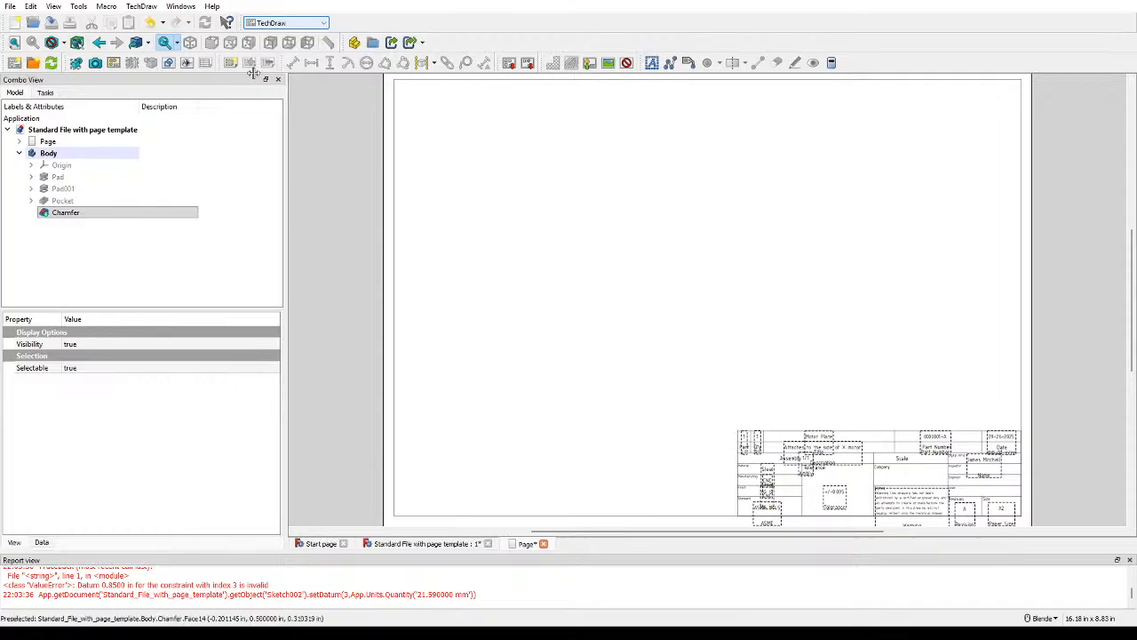
{"action": "left_click", "coordinate": [113, 63]}
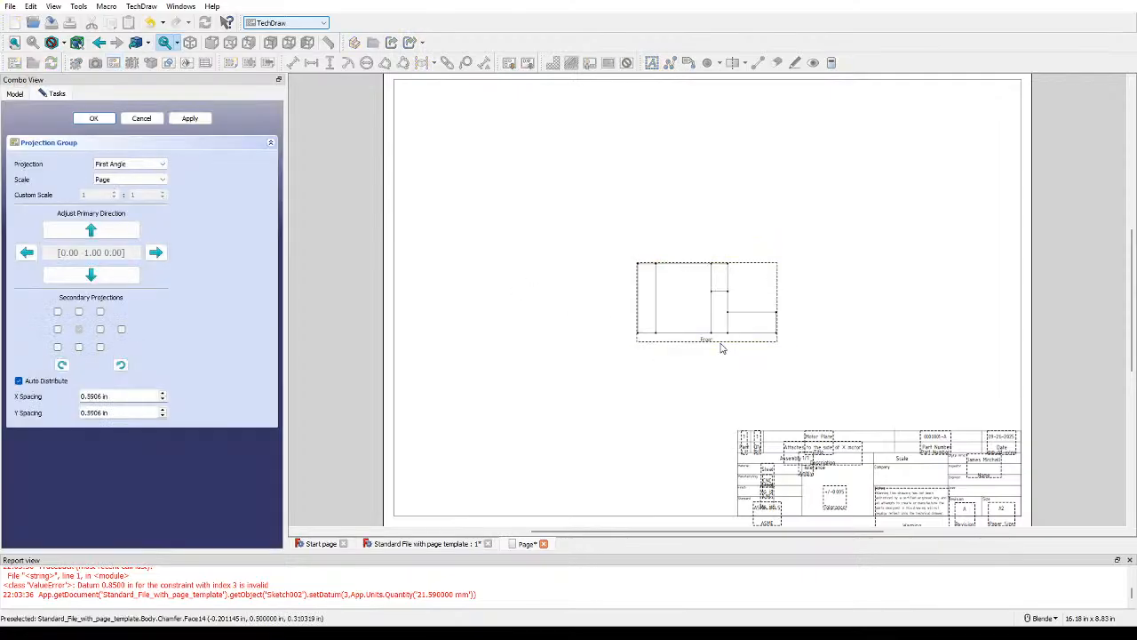
Step: Add the top and right secondary projections to the first-angle projection group
{"action": "left_click", "coordinate": [79, 347]}
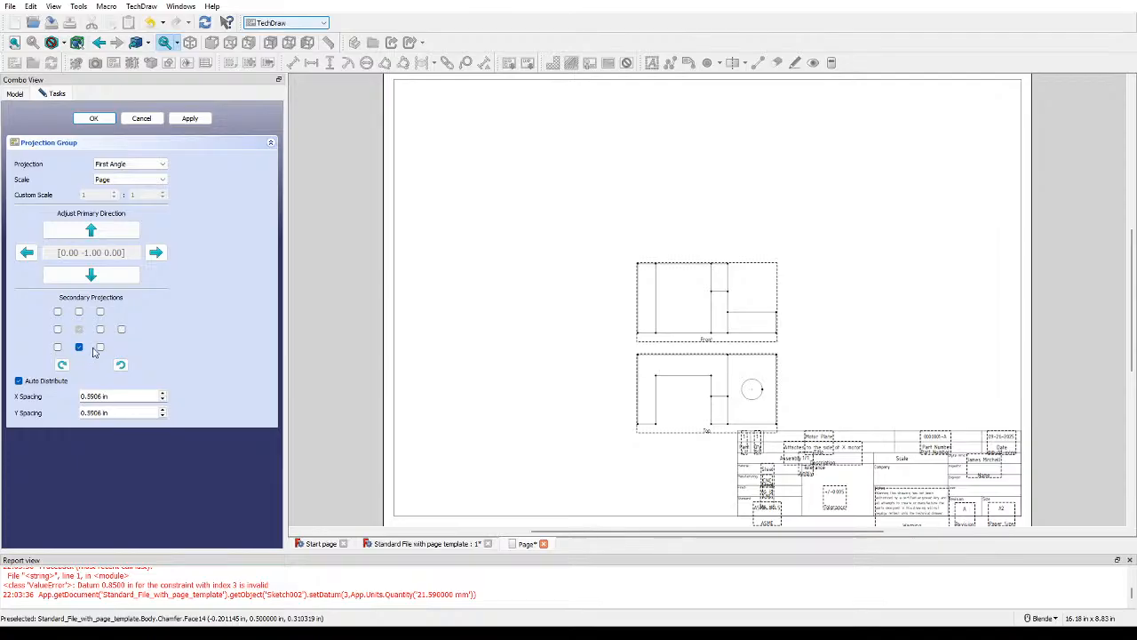
{"action": "left_click", "coordinate": [57, 348]}
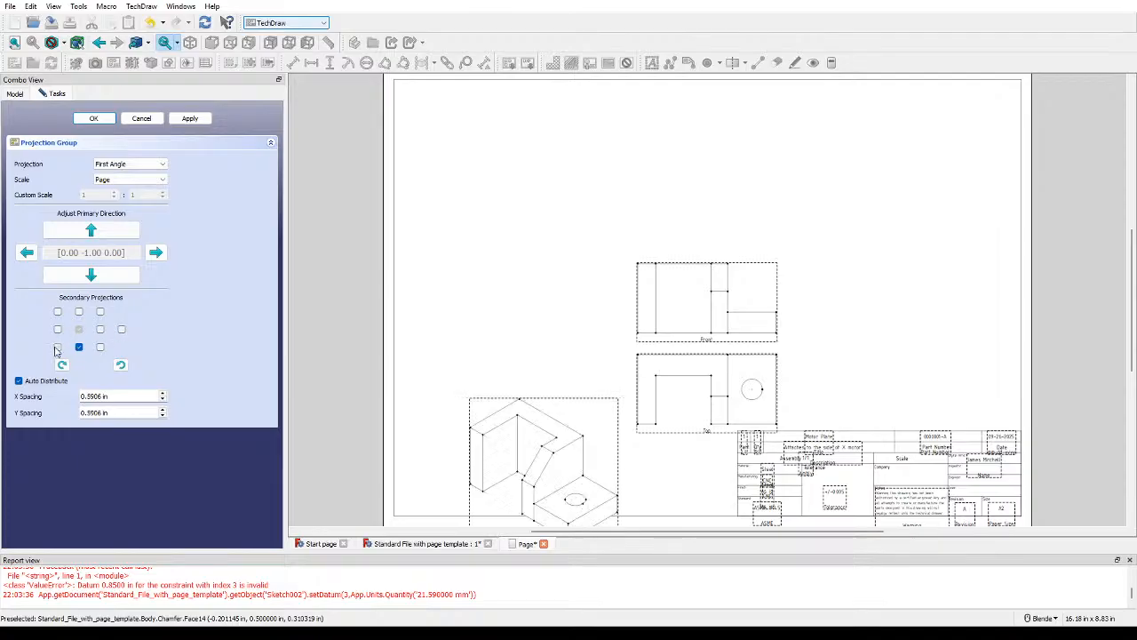
{"action": "left_click", "coordinate": [57, 347]}
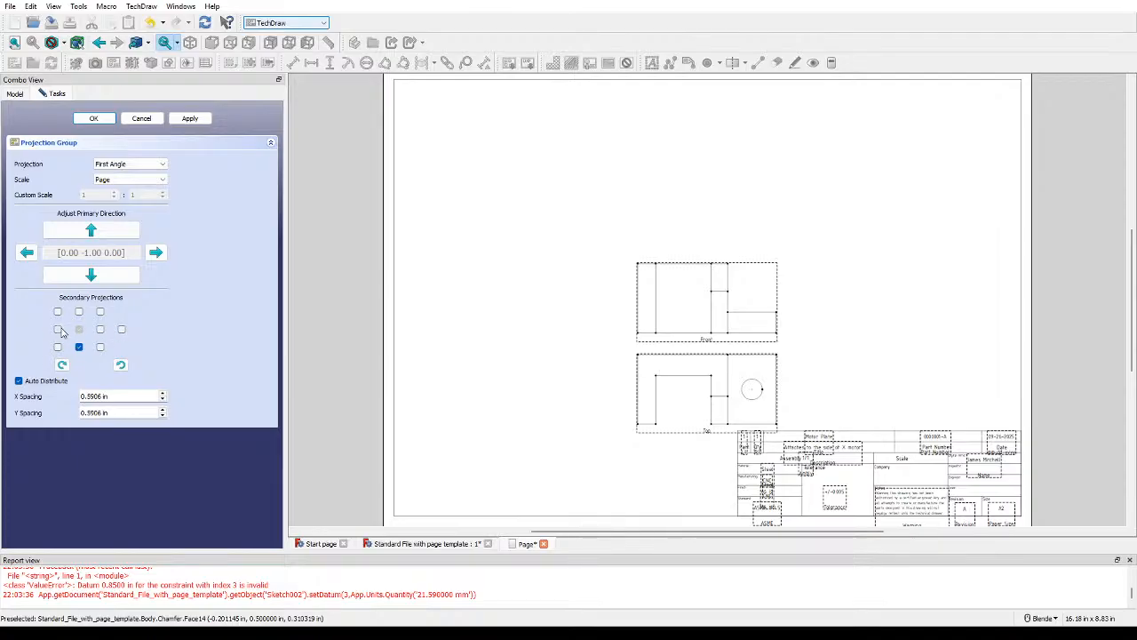
{"action": "left_click", "coordinate": [58, 330]}
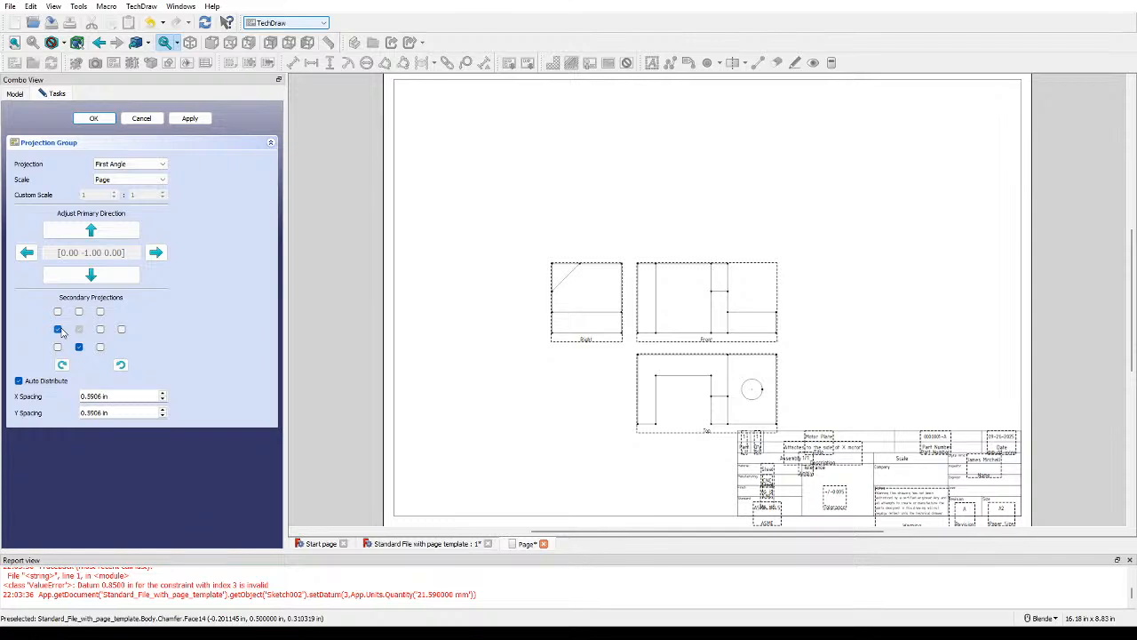
Step: Add the front-top-right isometric projection and place it in the upper right corner of the sheet
{"action": "left_click", "coordinate": [101, 312]}
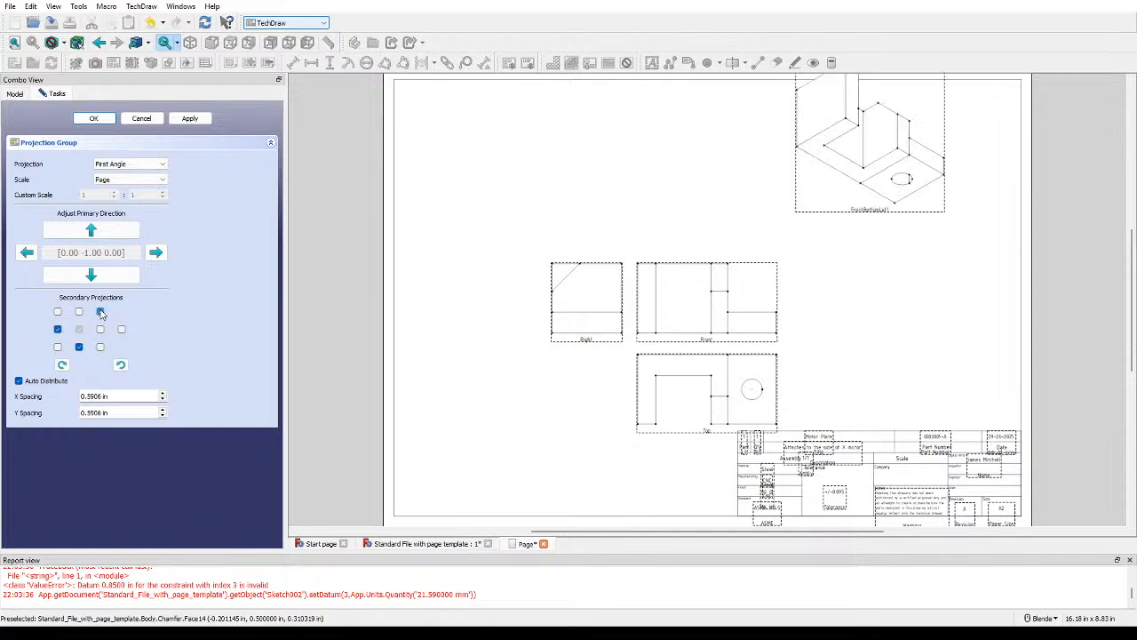
{"action": "left_click", "coordinate": [100, 312]}
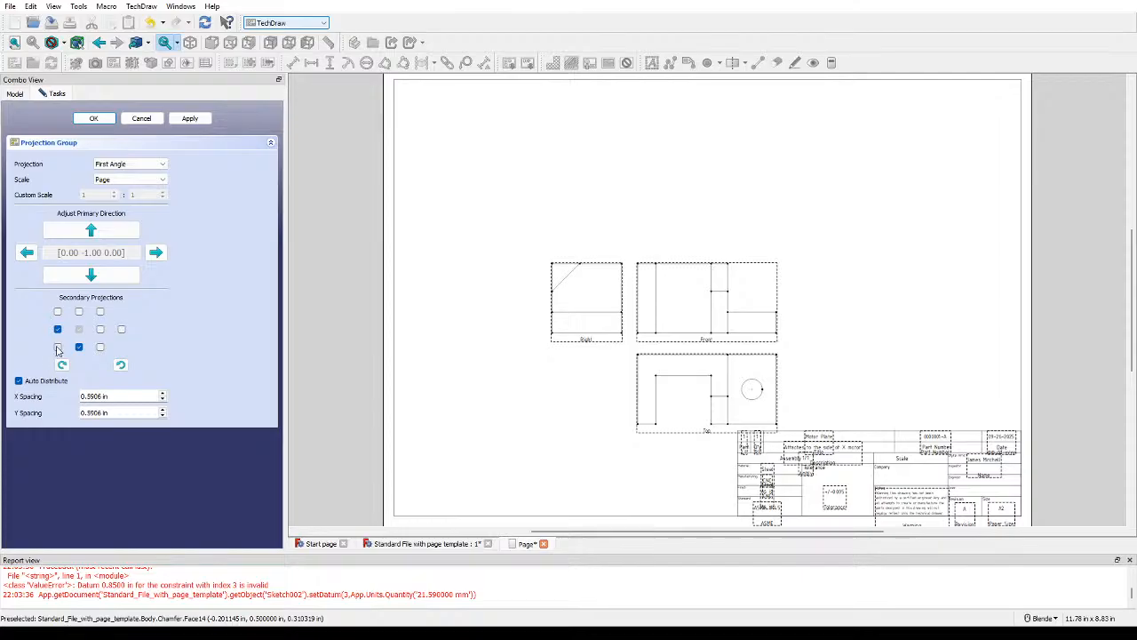
{"action": "left_click", "coordinate": [58, 348]}
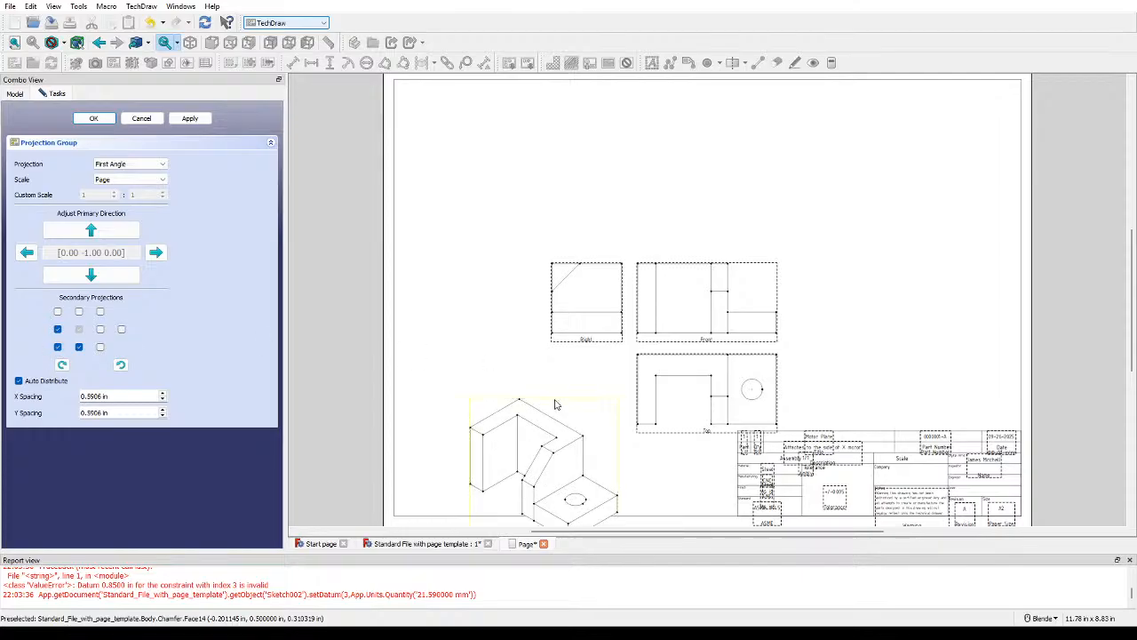
{"action": "left_click_drag", "start_coordinate": [550, 394], "coordinate": [928, 110]}
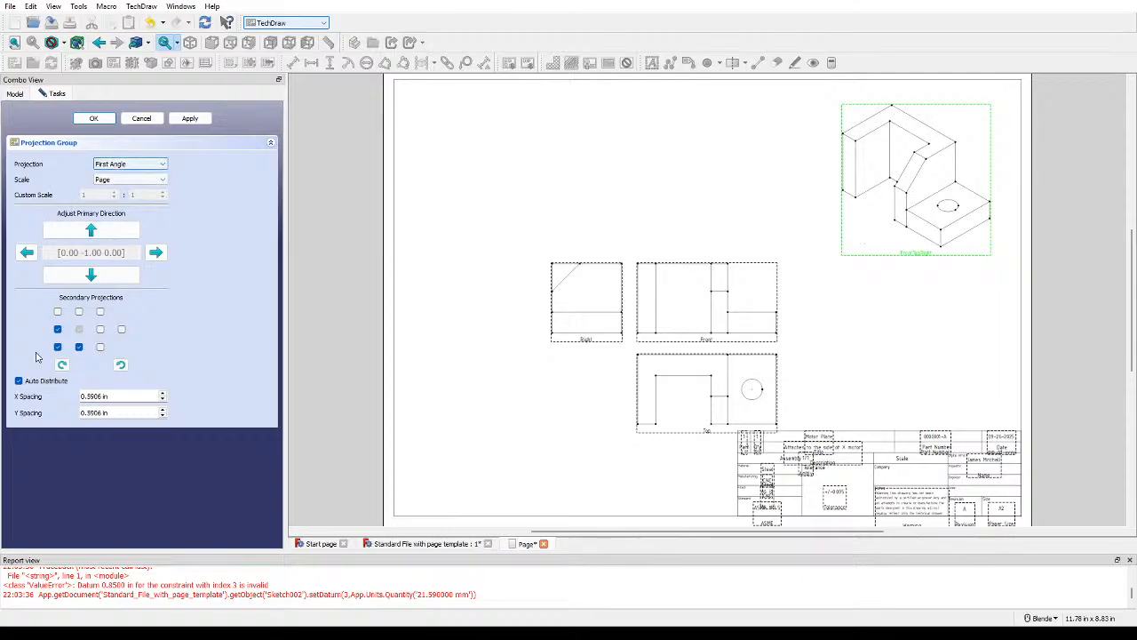
Step: Set the projection group's scale to Custom with a ratio of 2:1
{"action": "left_click", "coordinate": [121, 212]}
{"action": "left_click", "coordinate": [109, 194]}
{"action": "left_click", "coordinate": [114, 192]}
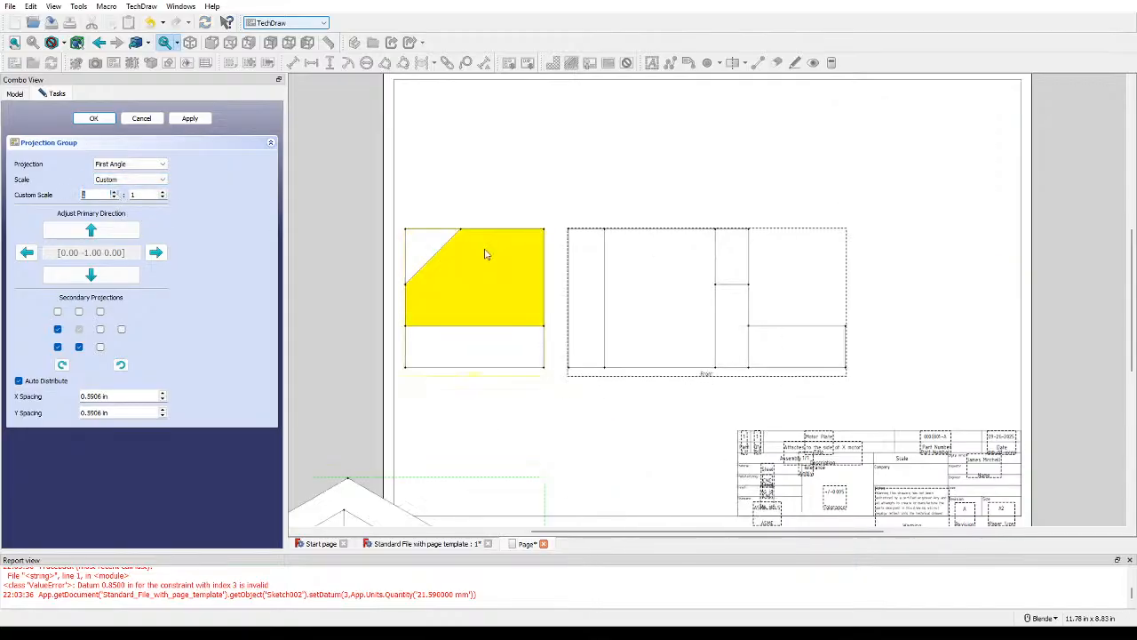
{"action": "scroll", "coordinate": [642, 233], "scroll_direction": "down", "scroll_amount": 2}
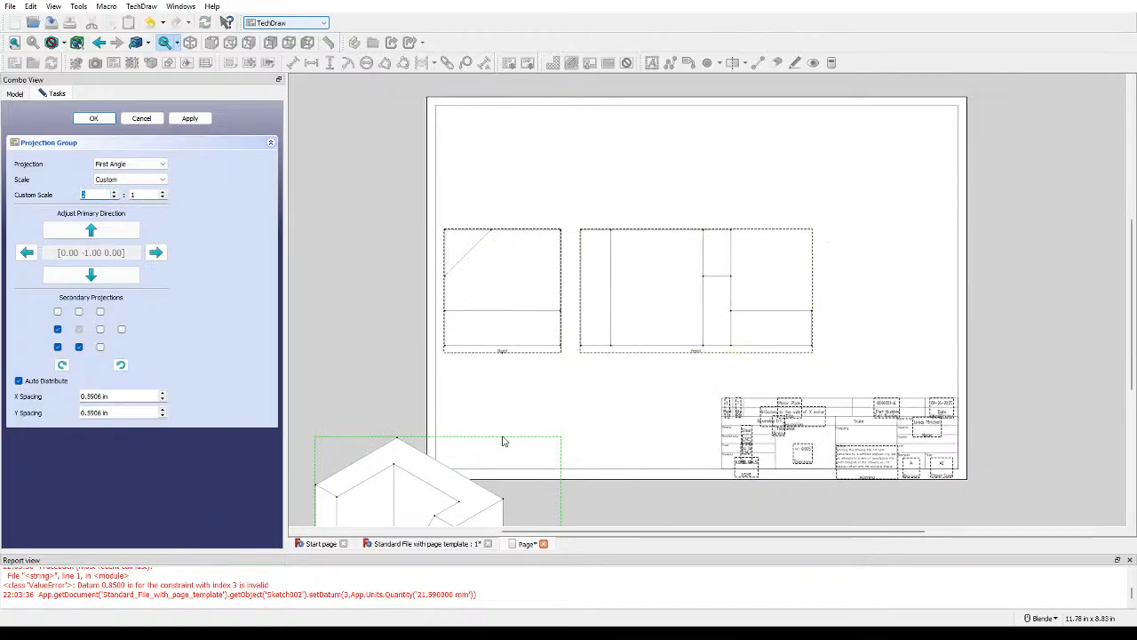
Step: Place the isometric view in the upper right of the sheet and move the top view above the front view
{"action": "mouse_move", "coordinate": [505, 437]}
{"action": "left_mouse_down"}
{"action": "mouse_move", "coordinate": [913, 158]}
{"action": "mouse_move", "coordinate": [907, 116]}
{"action": "mouse_move", "coordinate": [963, 85]}
{"action": "left_mouse_up"}
{"action": "scroll", "coordinate": [567, 417], "scroll_direction": "down", "scroll_amount": 3}
{"action": "scroll", "coordinate": [569, 416], "scroll_direction": "up", "scroll_amount": 1}
{"action": "middle_click_drag", "start_coordinate": [568, 416], "coordinate": [587, 237], "text": "shift"}
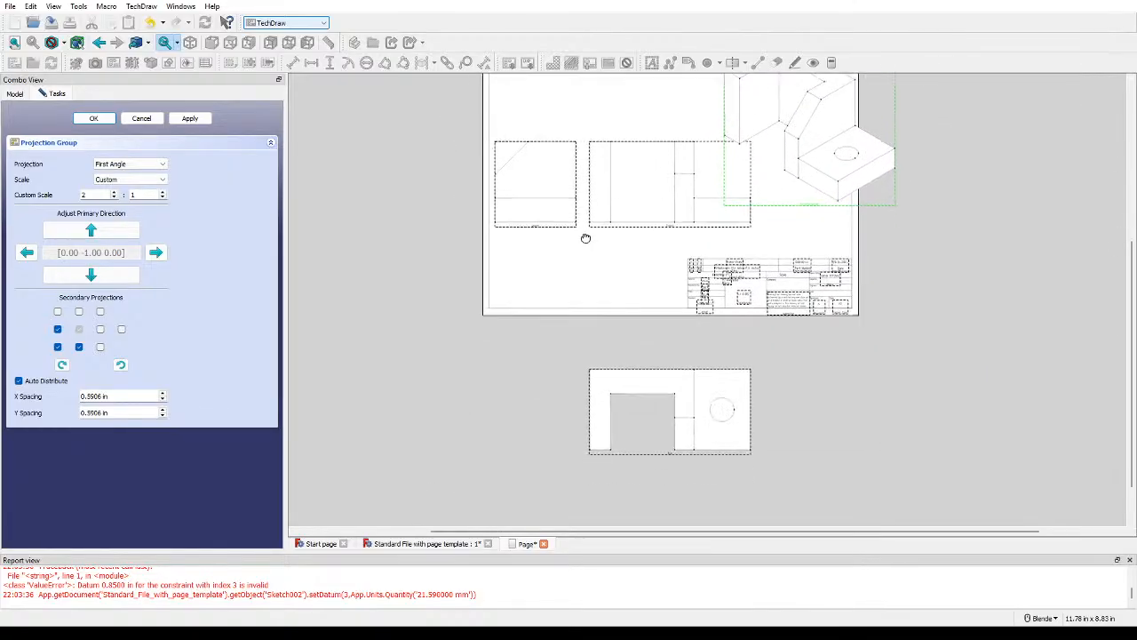
{"action": "mouse_move", "coordinate": [650, 443]}
{"action": "middle_mouse_down", "text": "shift"}
{"action": "mouse_move", "coordinate": [642, 378]}
{"action": "mouse_move", "coordinate": [645, 433]}
{"action": "middle_mouse_up", "text": "shift"}
{"action": "left_click_drag", "start_coordinate": [636, 444], "coordinate": [627, 328]}
{"action": "scroll", "coordinate": [569, 267], "scroll_direction": "up", "scroll_amount": 1}
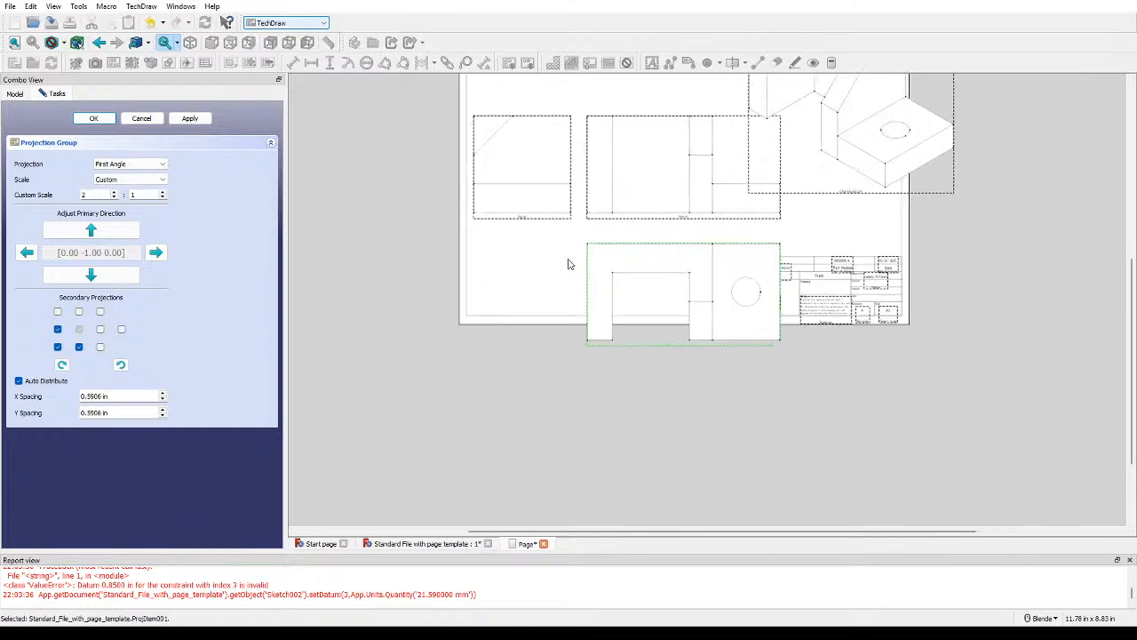
{"action": "middle_click_drag", "start_coordinate": [565, 261], "coordinate": [533, 368], "text": "shift"}
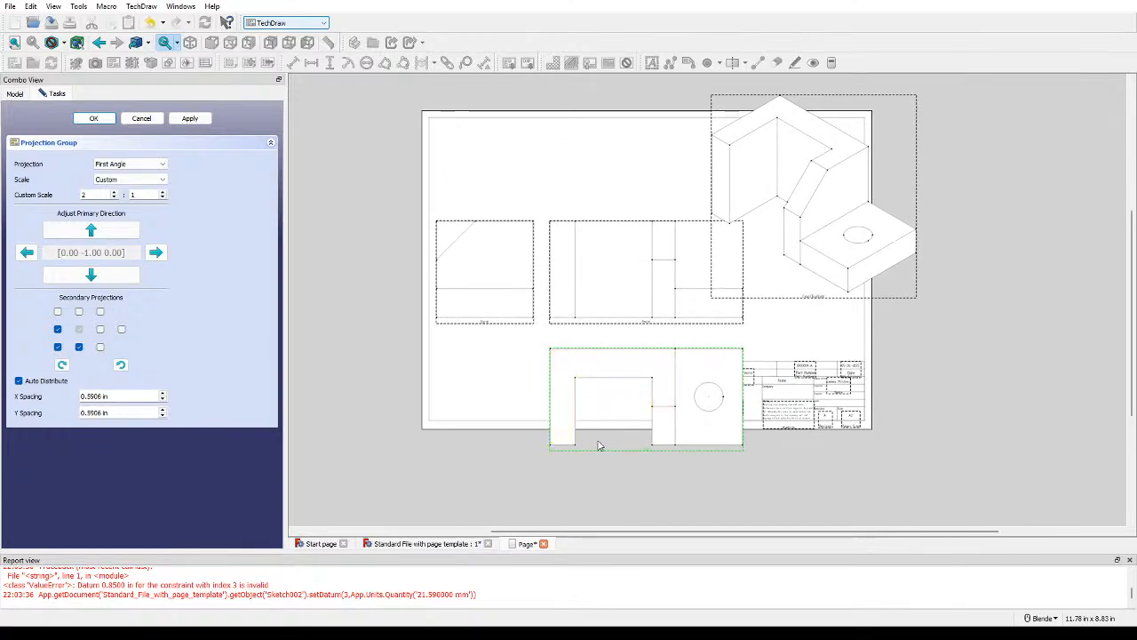
{"action": "left_click_drag", "start_coordinate": [600, 453], "coordinate": [612, 208]}
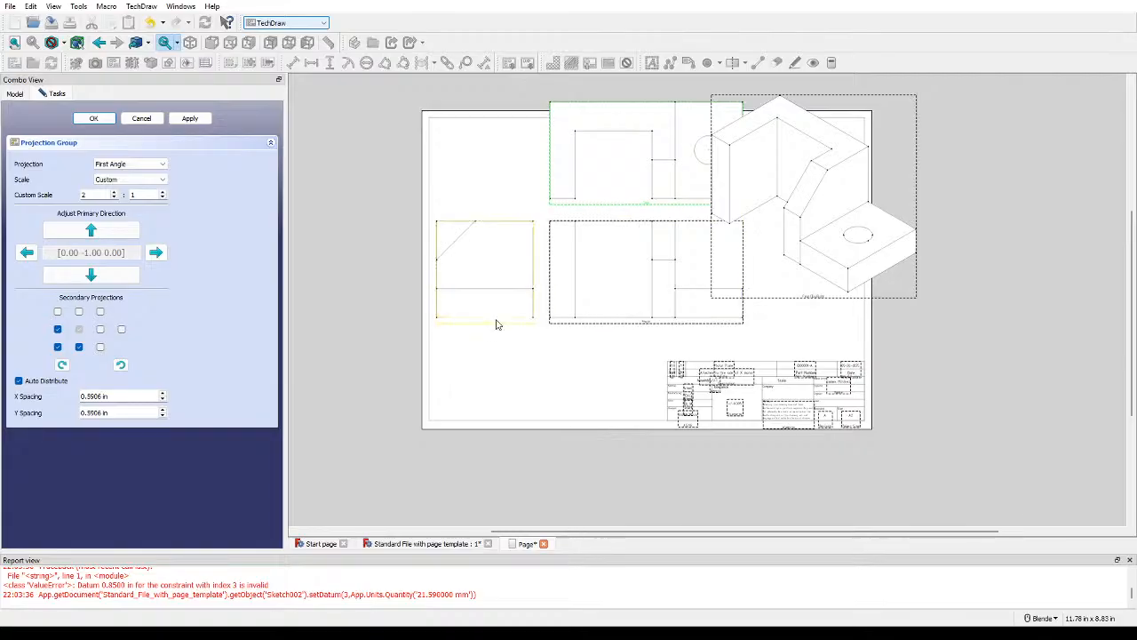
Step: Position the front view near the sheet's left edge with the right view beside it, and accept the projection group
{"action": "mouse_move", "coordinate": [497, 322]}
{"action": "middle_mouse_down", "text": "shift"}
{"action": "mouse_move", "coordinate": [655, 331]}
{"action": "mouse_move", "coordinate": [609, 330]}
{"action": "middle_mouse_up", "text": "shift"}
{"action": "left_click_drag", "start_coordinate": [675, 330], "coordinate": [565, 359]}
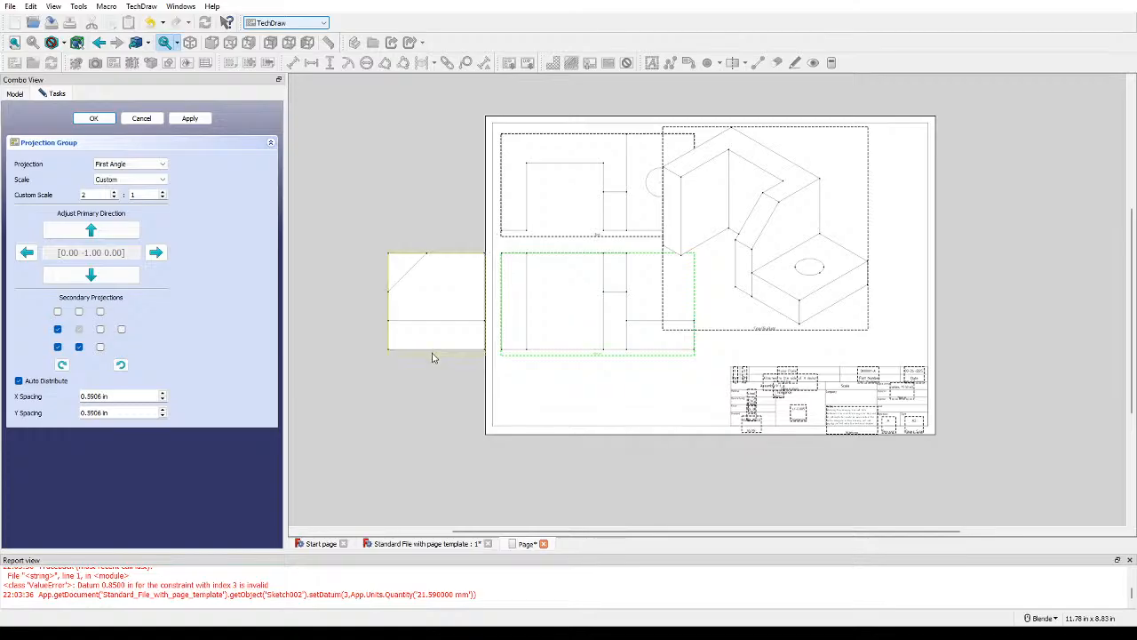
{"action": "left_click_drag", "start_coordinate": [432, 353], "coordinate": [848, 288]}
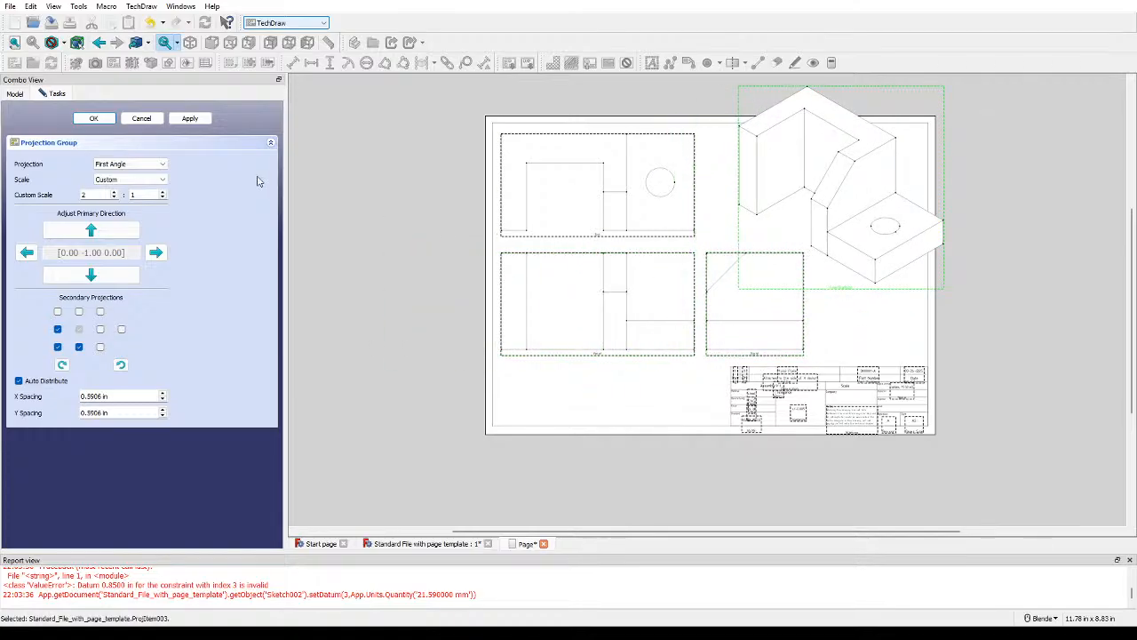
{"action": "left_click", "coordinate": [94, 118]}
Step: Rearrange the four views with the top view above the front view, the right view alongside, and the isometric in the upper right
{"action": "scroll", "coordinate": [511, 345], "scroll_direction": "down", "scroll_amount": 2}
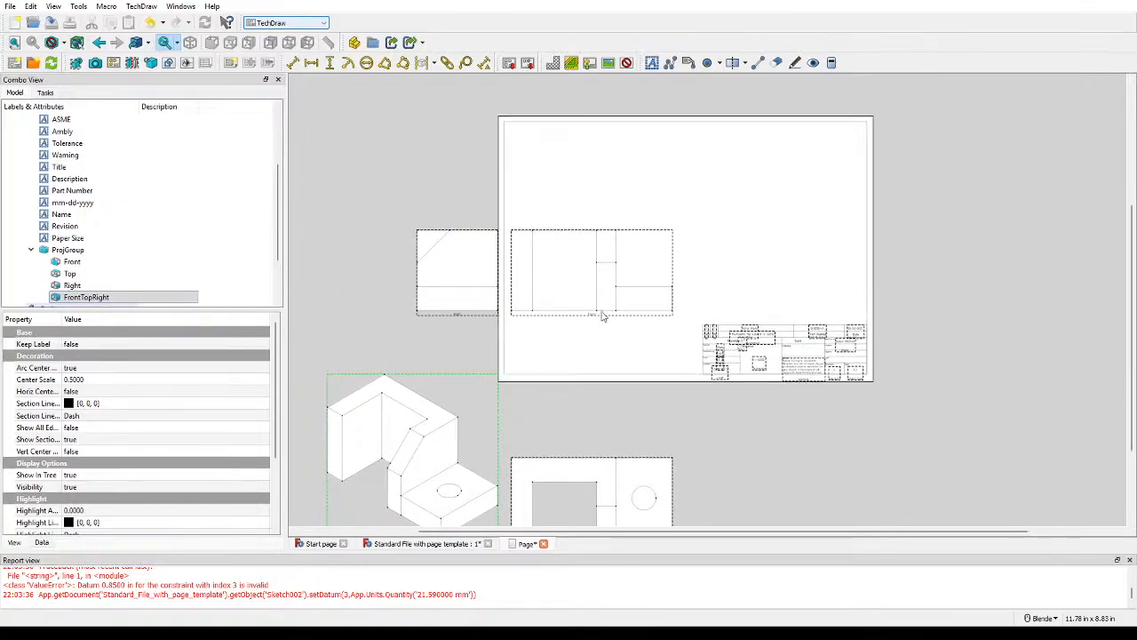
{"action": "left_click_drag", "start_coordinate": [576, 320], "coordinate": [662, 262]}
{"action": "left_click_drag", "start_coordinate": [529, 325], "coordinate": [883, 81]}
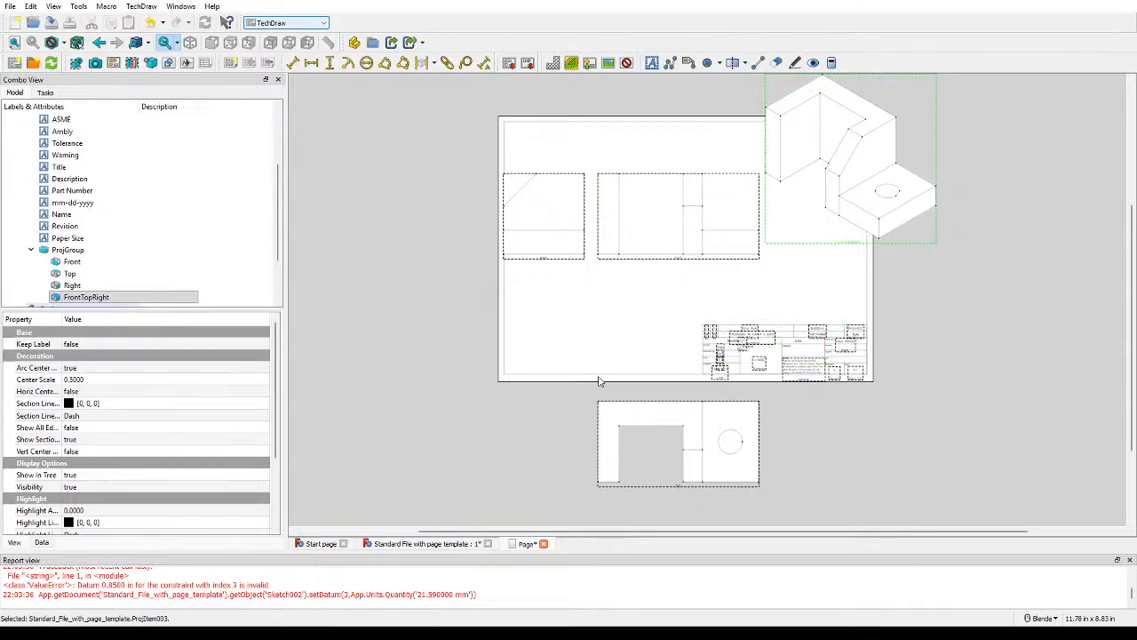
{"action": "left_click_drag", "start_coordinate": [647, 486], "coordinate": [658, 356]}
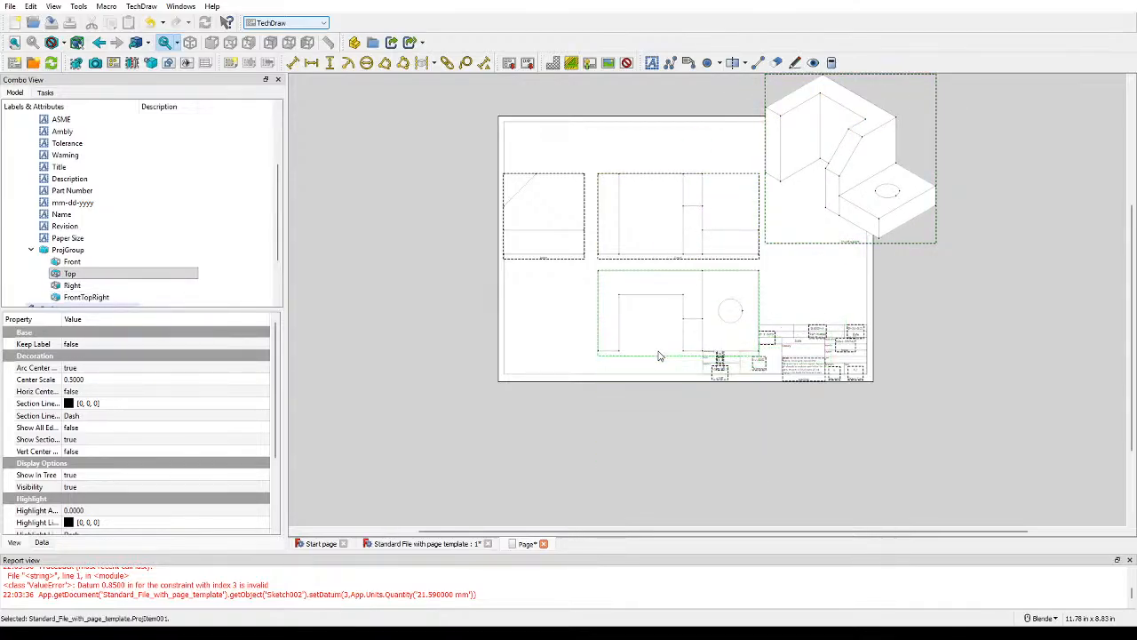
{"action": "left_click_drag", "start_coordinate": [543, 258], "coordinate": [782, 309]}
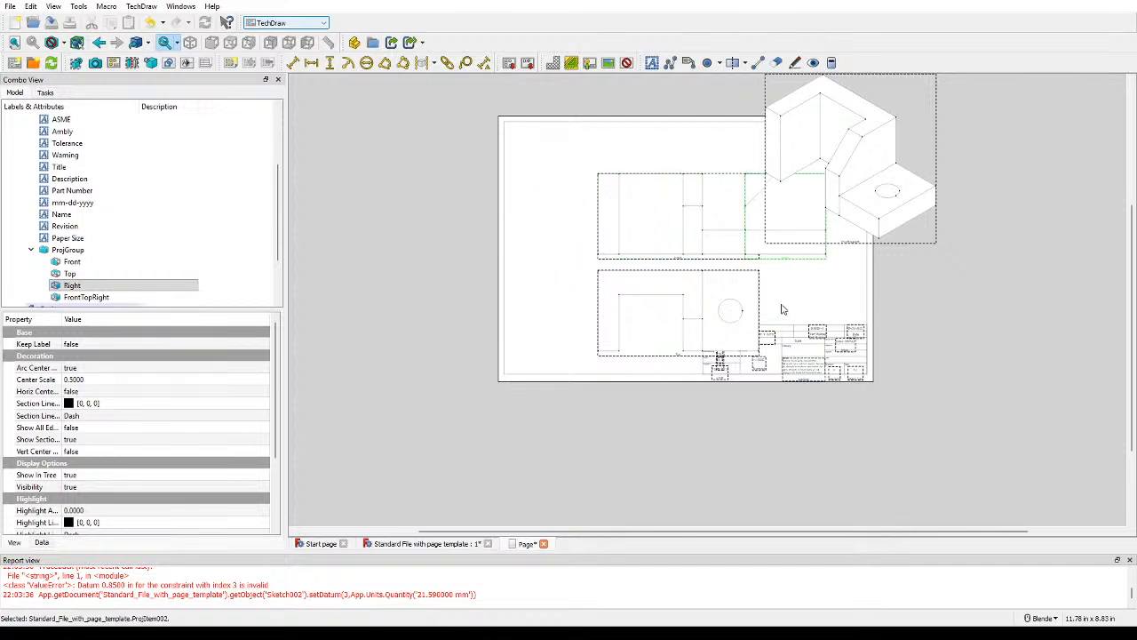
{"action": "left_click_drag", "start_coordinate": [667, 346], "coordinate": [666, 157]}
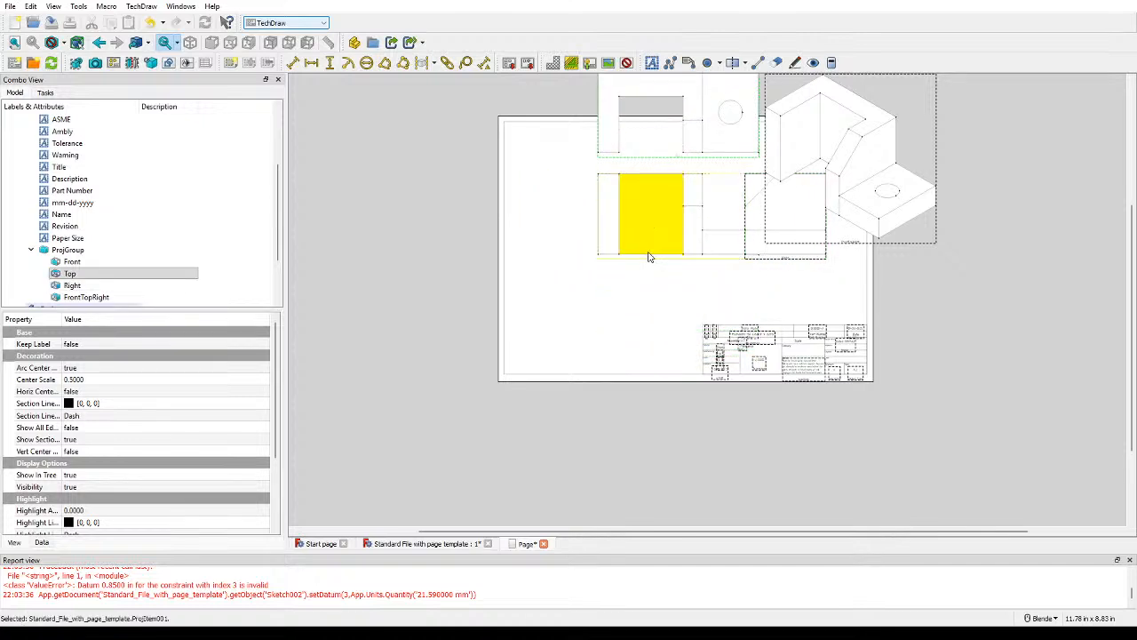
{"action": "left_click_drag", "start_coordinate": [650, 258], "coordinate": [563, 317]}
{"action": "left_click_drag", "start_coordinate": [762, 295], "coordinate": [781, 289]}
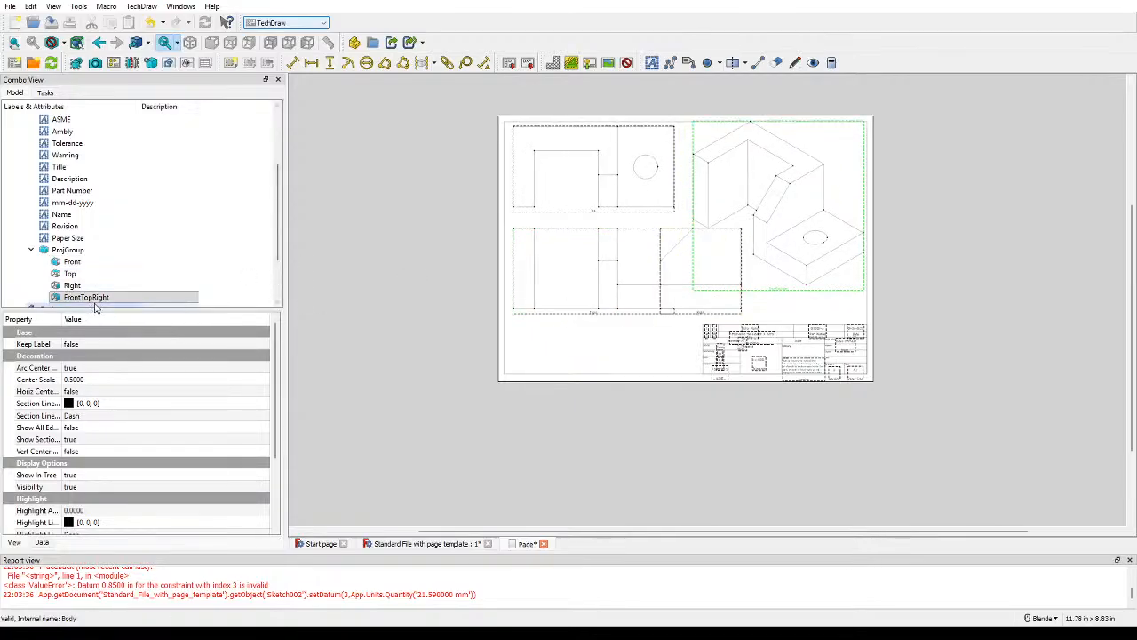
Step: Try a Center Scale of 0.2 on the FrontTopRight view and restore it to 0.5
{"action": "left_click", "coordinate": [101, 391]}
{"action": "left_click", "coordinate": [103, 382]}
{"action": "type", "text": "0.2"}
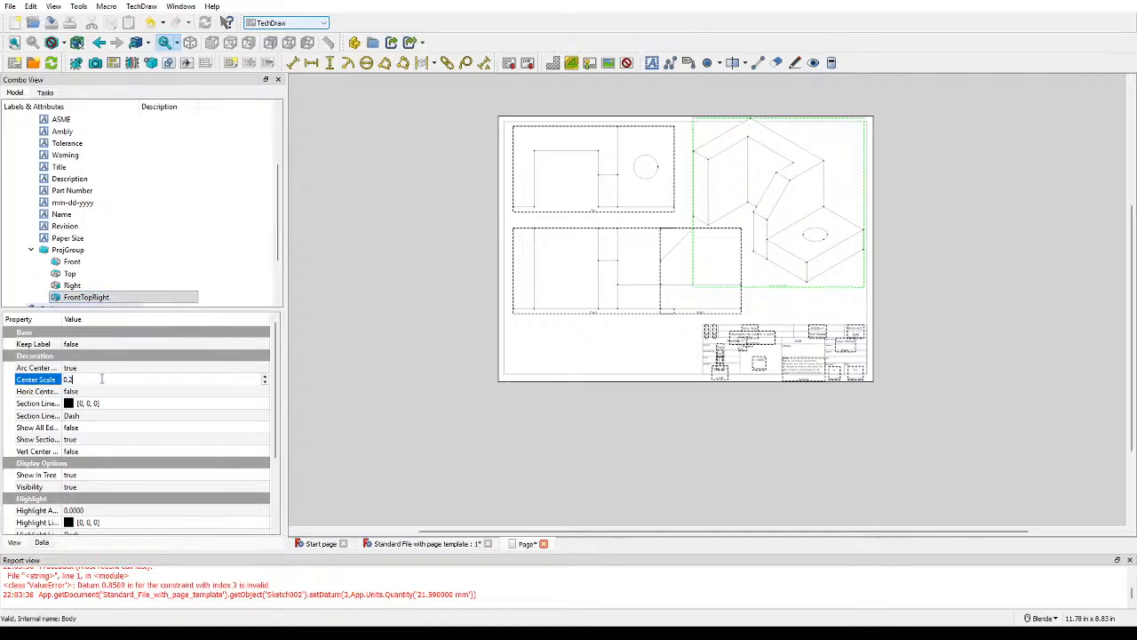
{"action": "left_click", "coordinate": [102, 379]}
{"action": "type", "text": "0.5"}
{"action": "key", "text": "Return"}
Step: Check the FrontTopRight view's properties for a scale setting and delete that view from the projection group
{"action": "scroll", "coordinate": [127, 409], "scroll_direction": "down", "scroll_amount": 3}
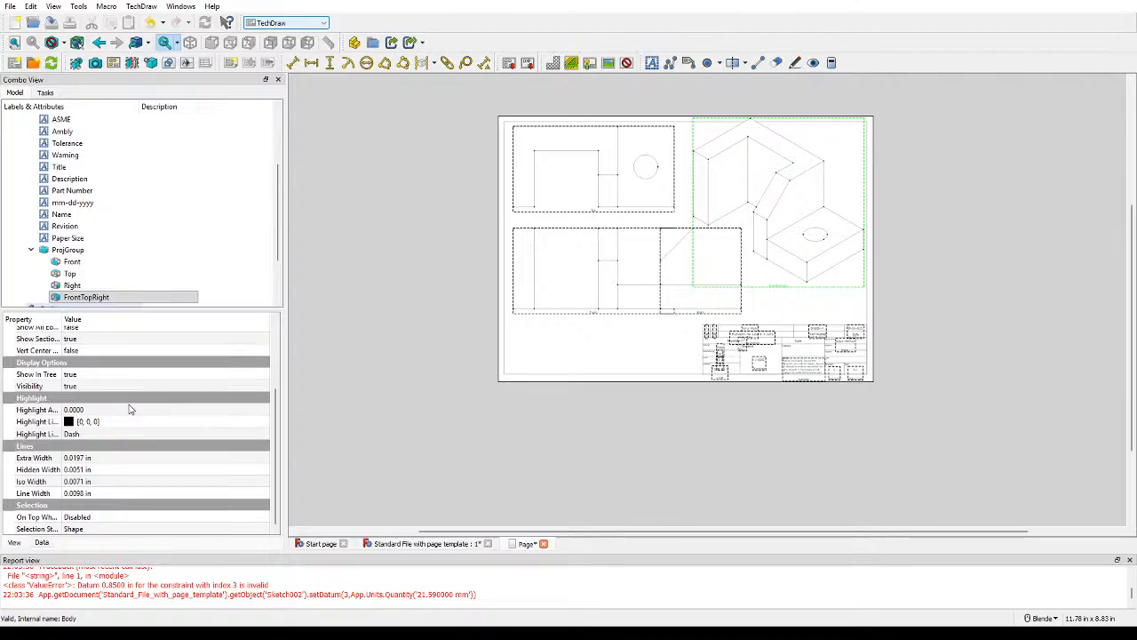
{"action": "scroll", "coordinate": [127, 476], "scroll_direction": "up", "scroll_amount": 3}
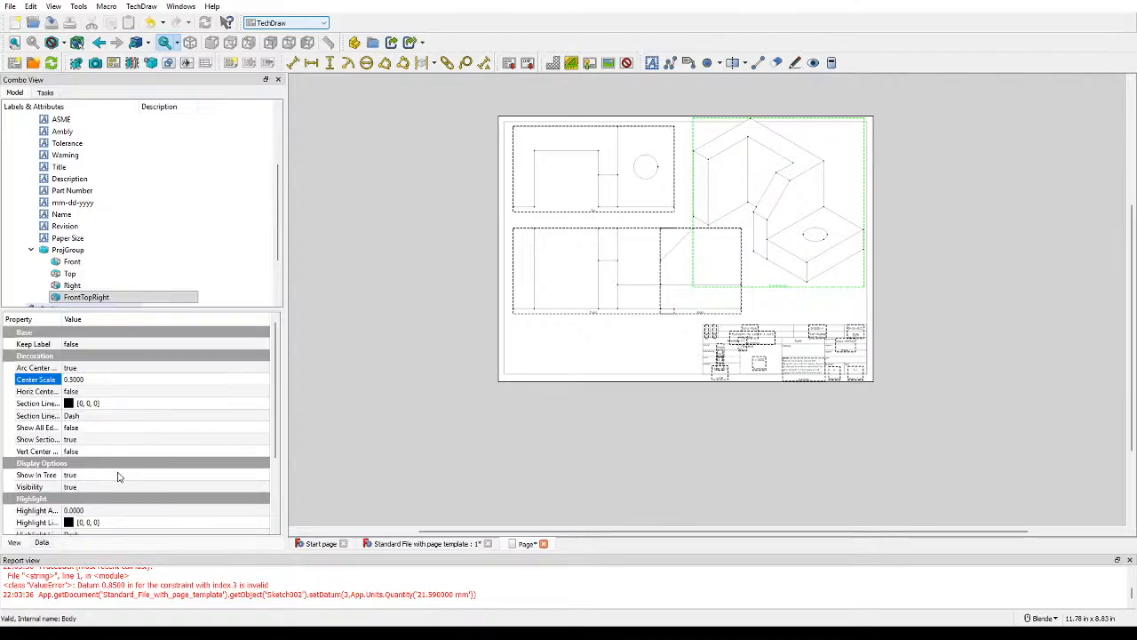
{"action": "left_click", "coordinate": [41, 542]}
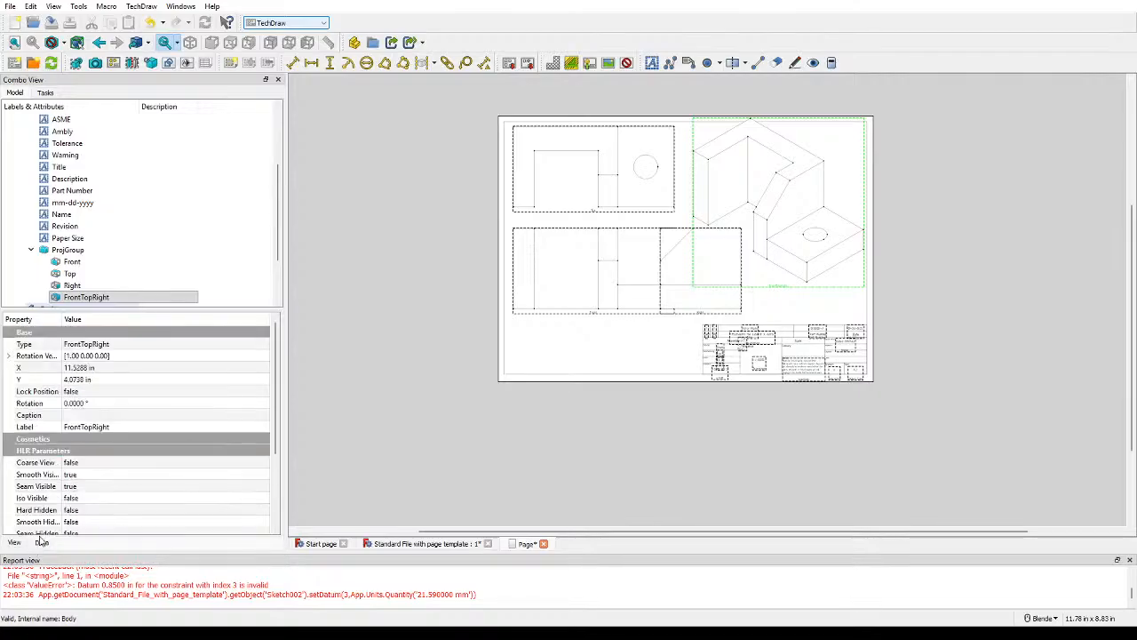
{"action": "scroll", "coordinate": [123, 405], "scroll_direction": "down", "scroll_amount": 3}
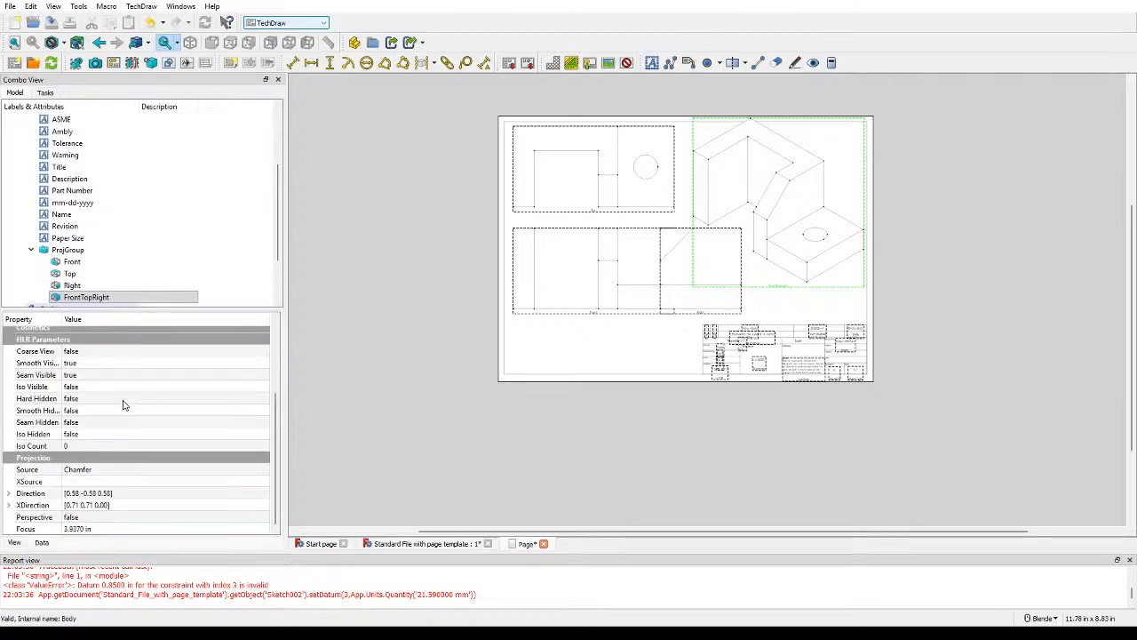
{"action": "scroll", "coordinate": [124, 405], "scroll_direction": "up", "scroll_amount": 3}
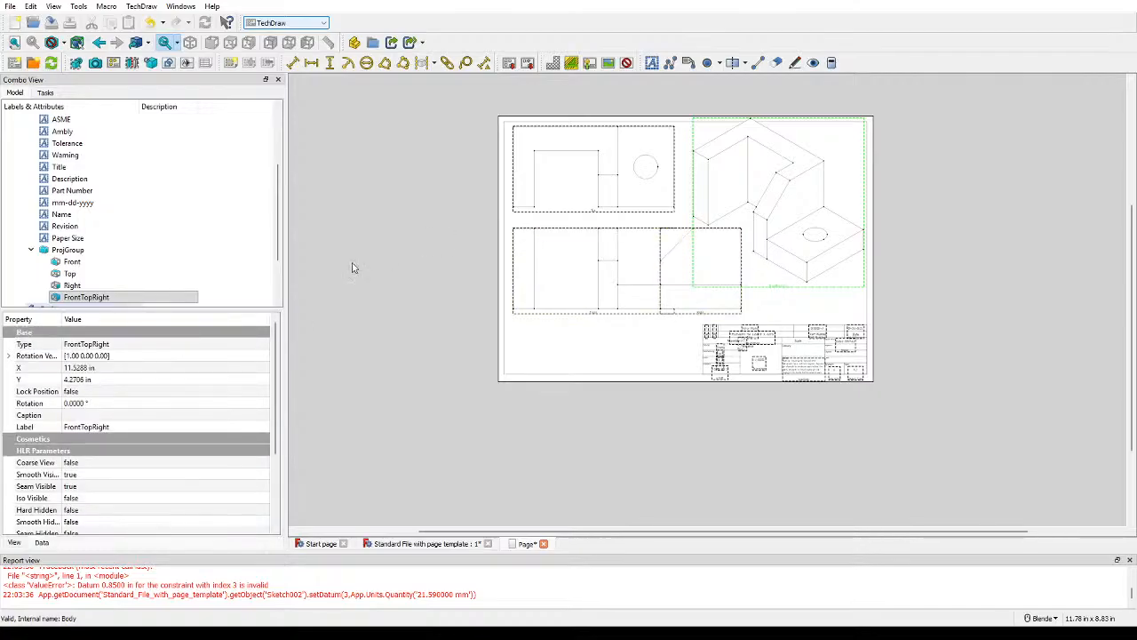
{"action": "left_click", "coordinate": [133, 296]}
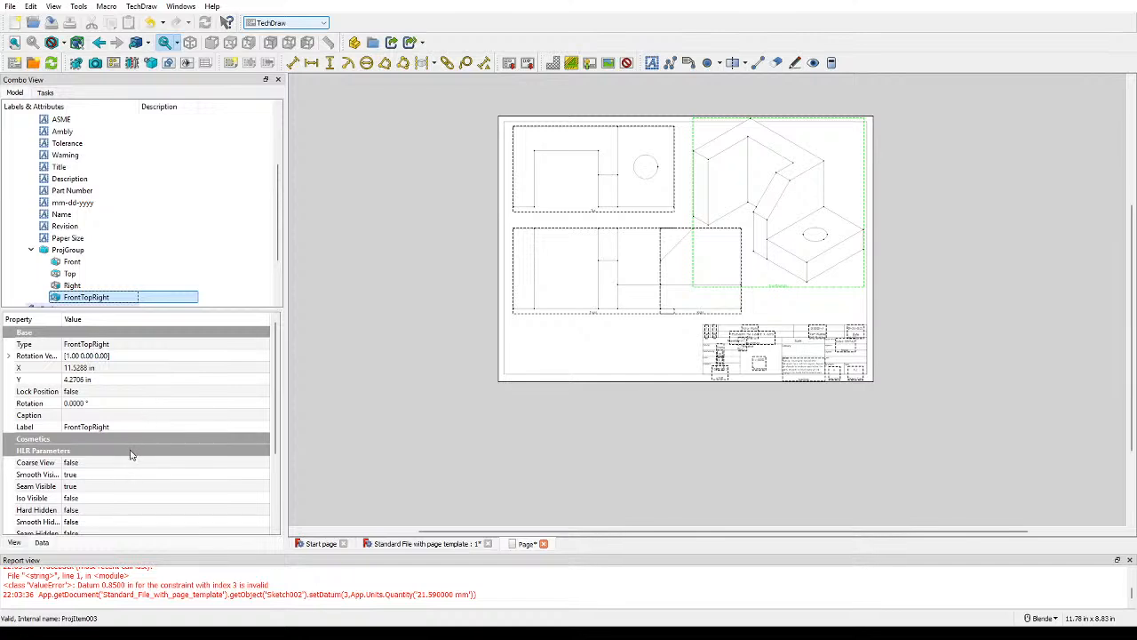
{"action": "key", "text": "Delete"}
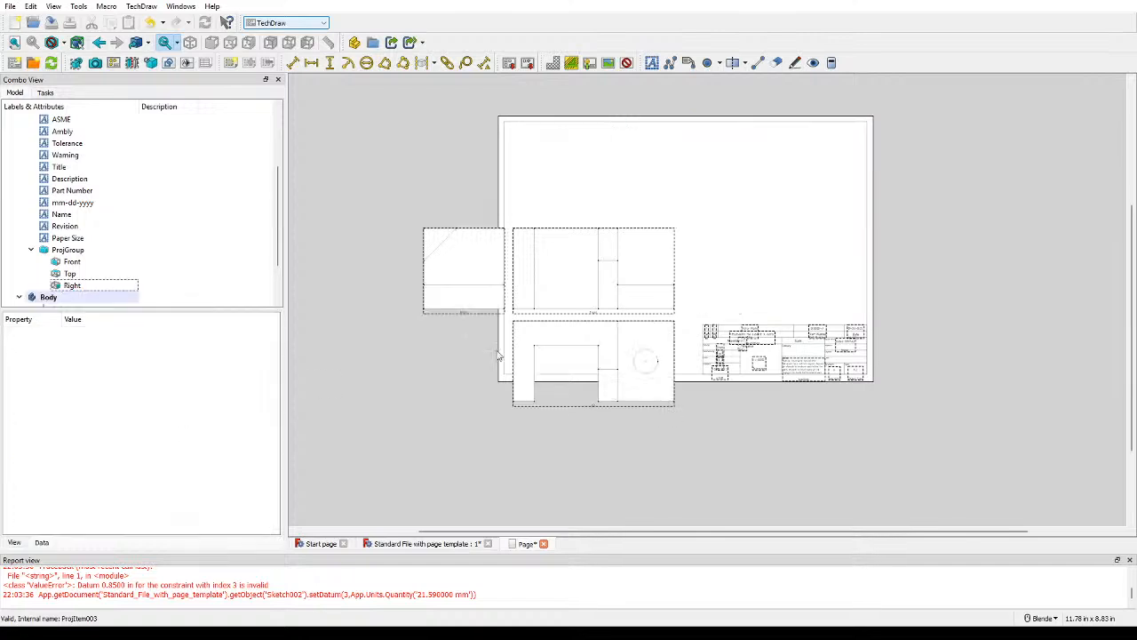
Step: Move the front view inside the sheet, with the top view above it and the right view to its right
{"action": "left_click", "coordinate": [640, 231]}
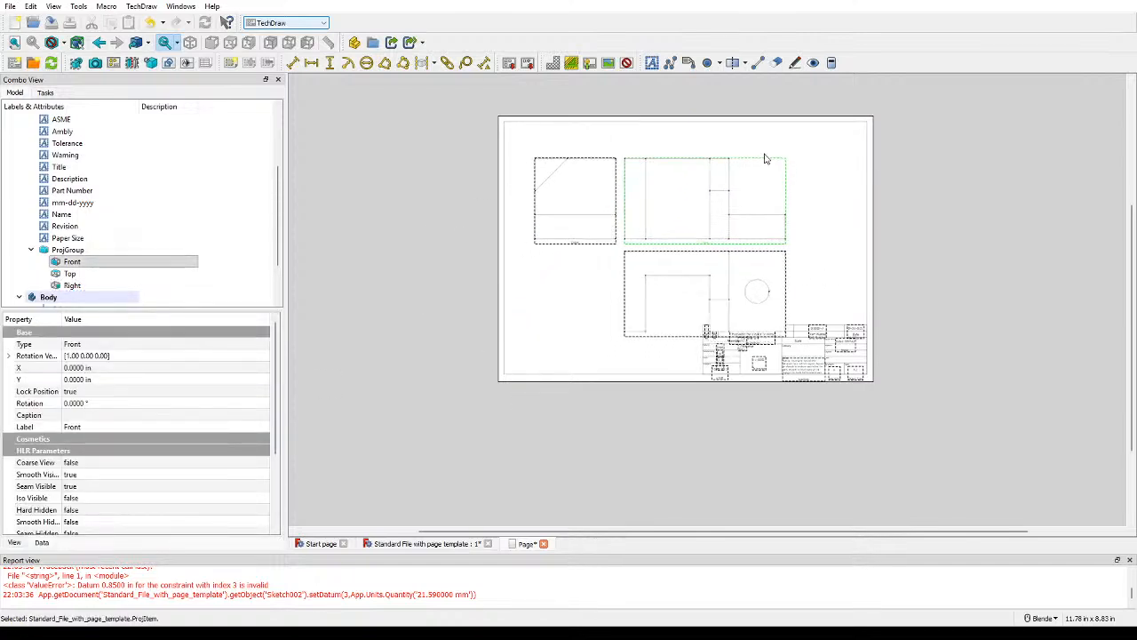
{"action": "left_click_drag", "start_coordinate": [766, 159], "coordinate": [724, 236]}
{"action": "left_click_drag", "start_coordinate": [663, 405], "coordinate": [680, 224]}
{"action": "left_click_drag", "start_coordinate": [533, 313], "coordinate": [822, 313]}
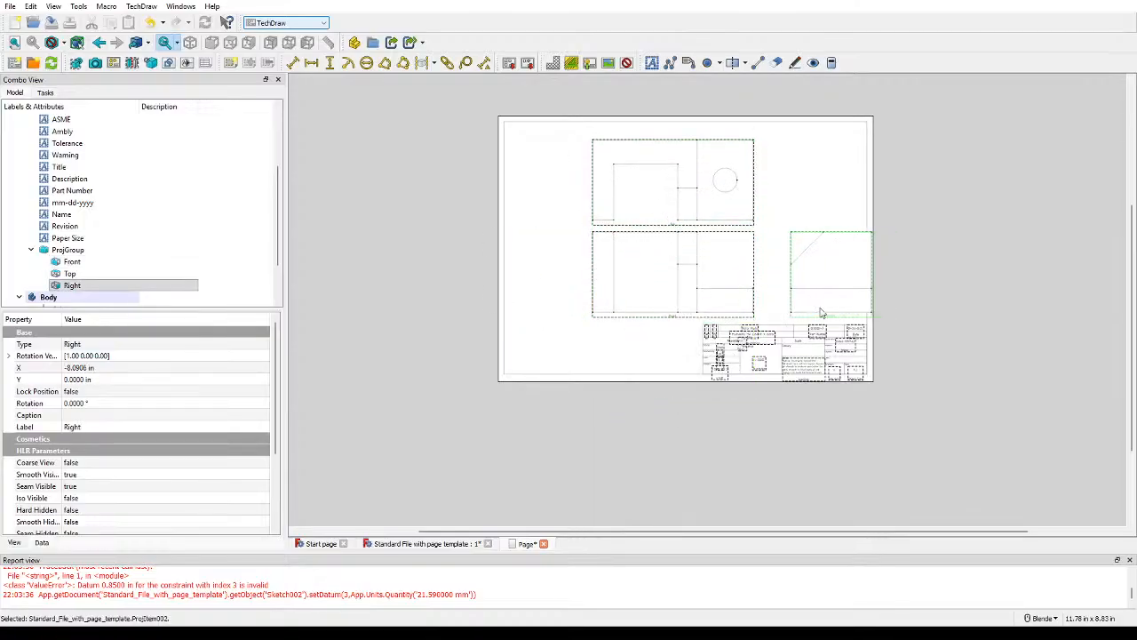
Step: Shift the views toward the sheet's left side and widen the gap between the top and front views
{"action": "left_click_drag", "start_coordinate": [666, 318], "coordinate": [586, 312]}
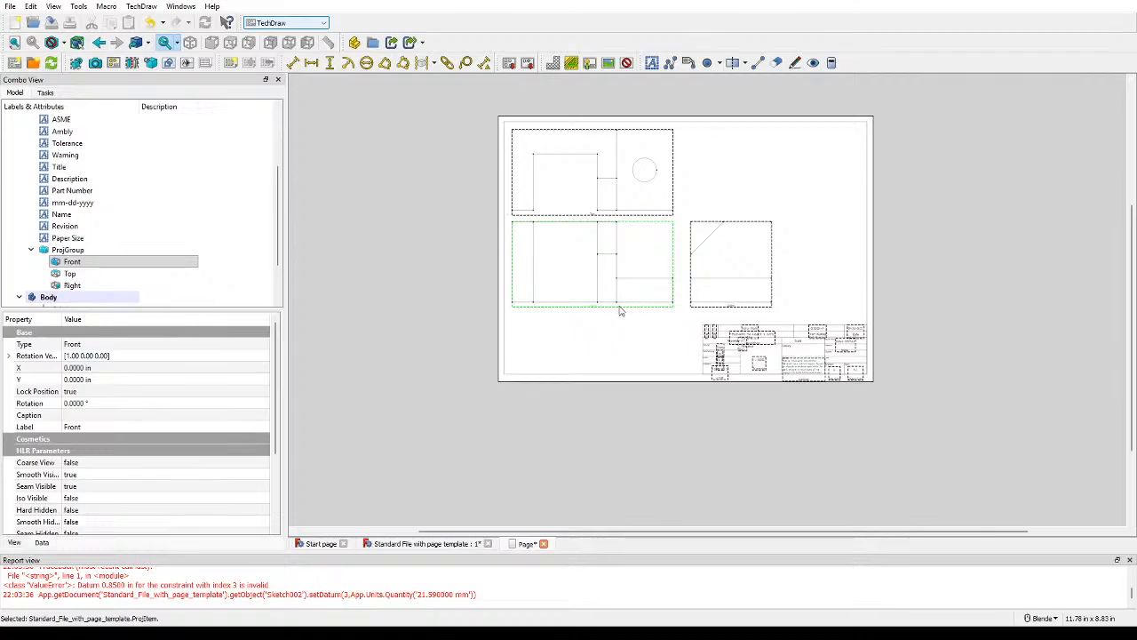
{"action": "left_click_drag", "start_coordinate": [620, 308], "coordinate": [619, 315]}
{"action": "left_click", "coordinate": [584, 318]}
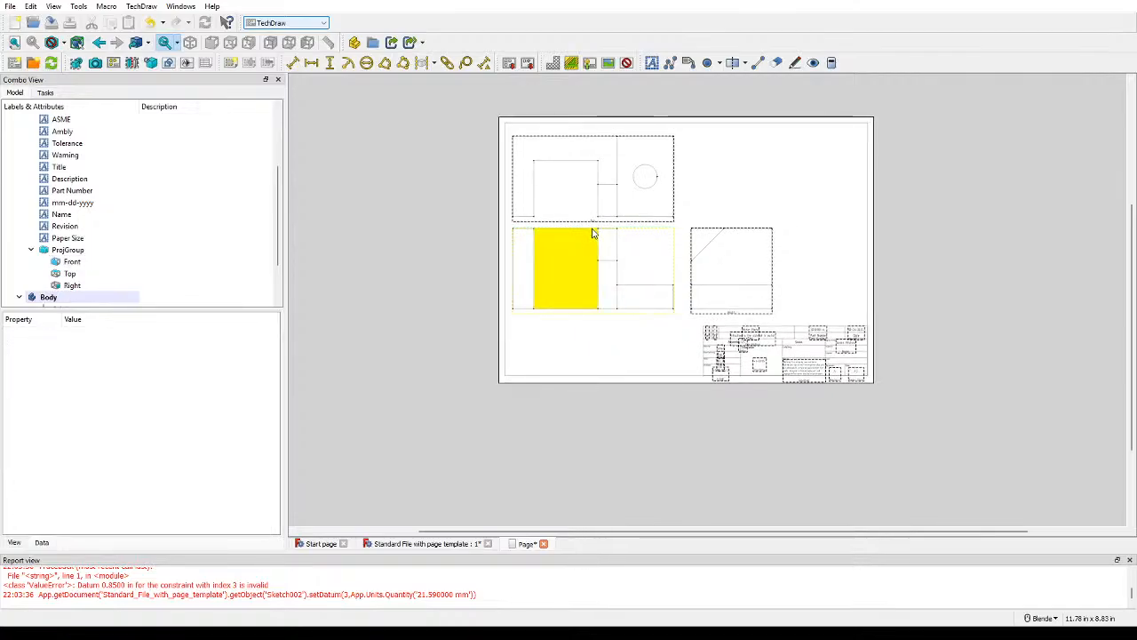
{"action": "left_click_drag", "start_coordinate": [593, 222], "coordinate": [591, 213]}
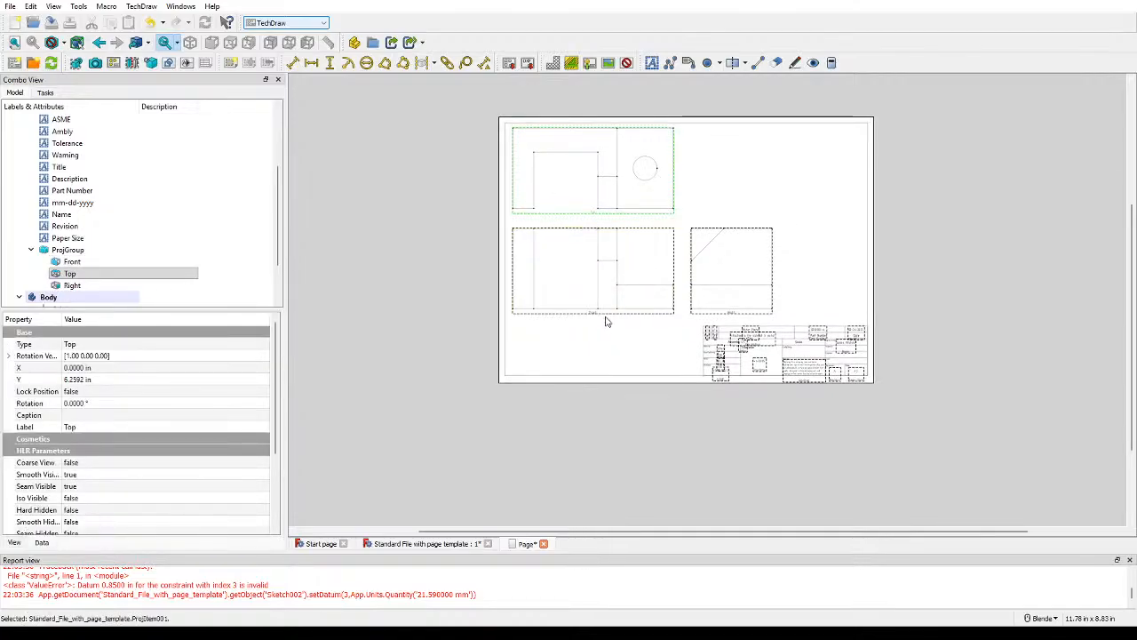
{"action": "left_click", "coordinate": [600, 313]}
{"action": "left_click", "coordinate": [829, 214]}
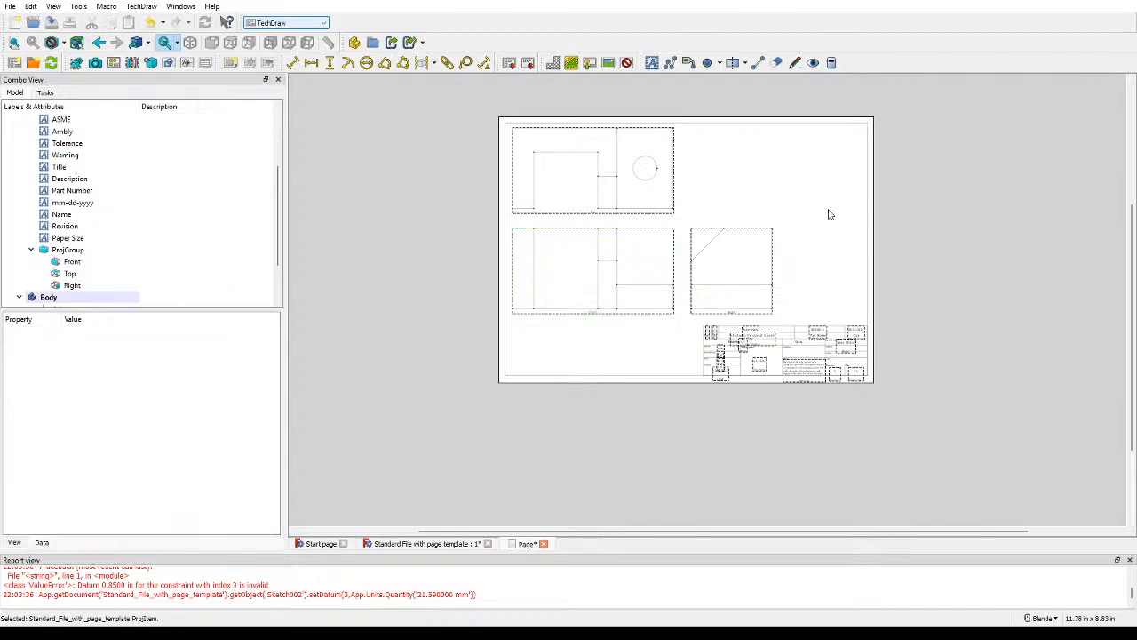
Step: Switch to the 3D model and orient it to the isometric view showing the front, top and right faces
{"action": "scroll", "coordinate": [826, 218], "scroll_direction": "up", "scroll_amount": 2}
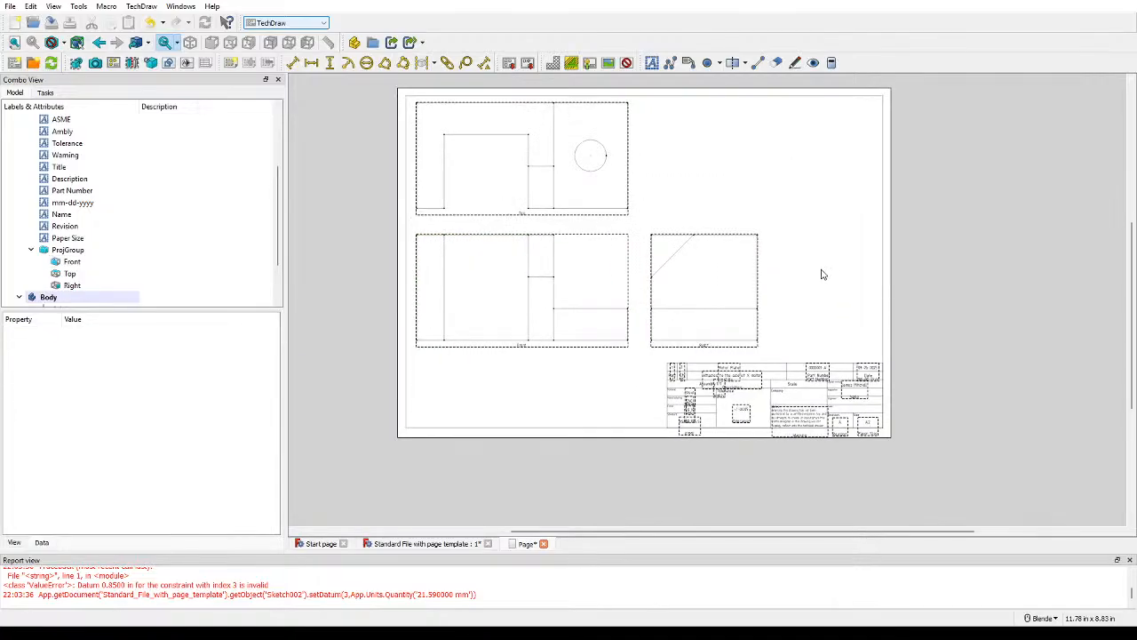
{"action": "scroll", "coordinate": [759, 294], "scroll_direction": "up", "scroll_amount": 2}
{"action": "scroll", "coordinate": [802, 253], "scroll_direction": "down", "scroll_amount": 2}
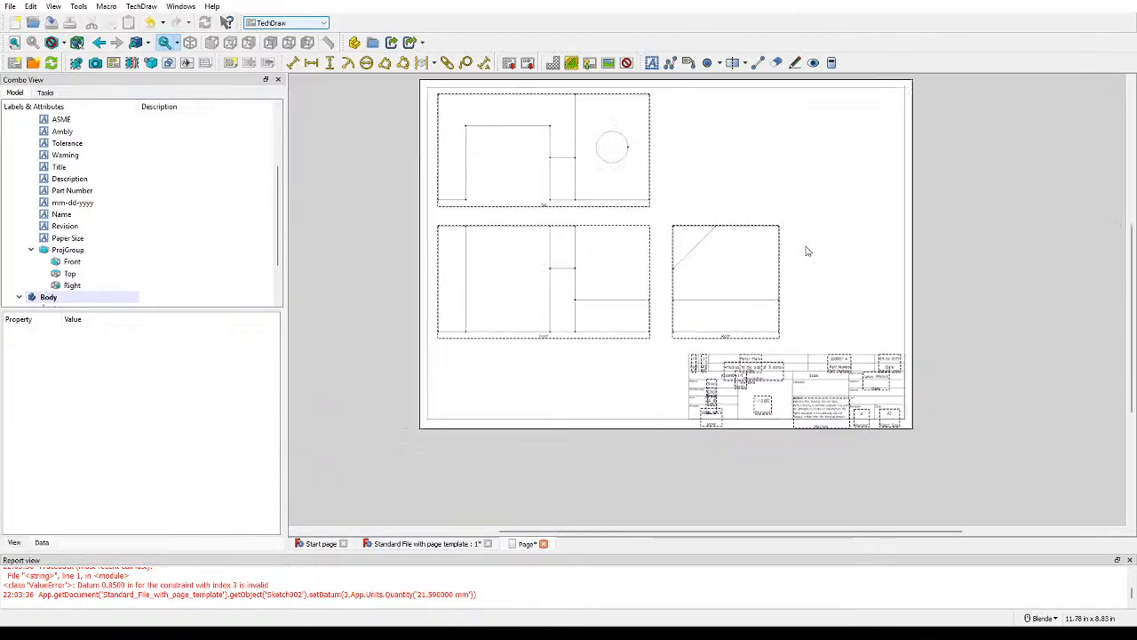
{"action": "left_click", "coordinate": [401, 544]}
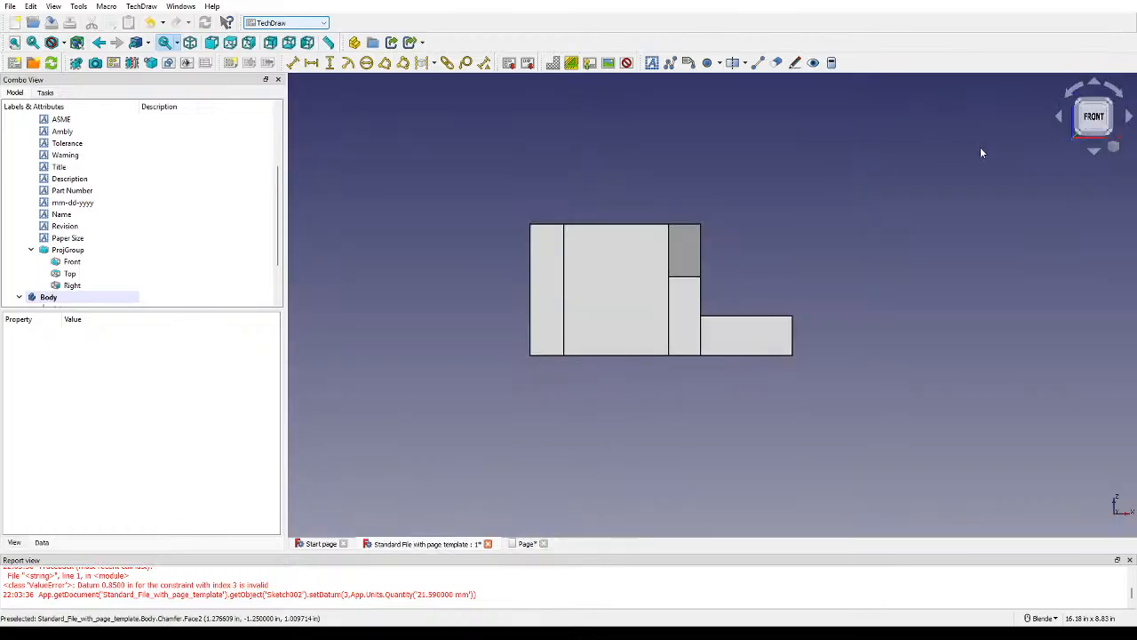
{"action": "key", "text": "0"}
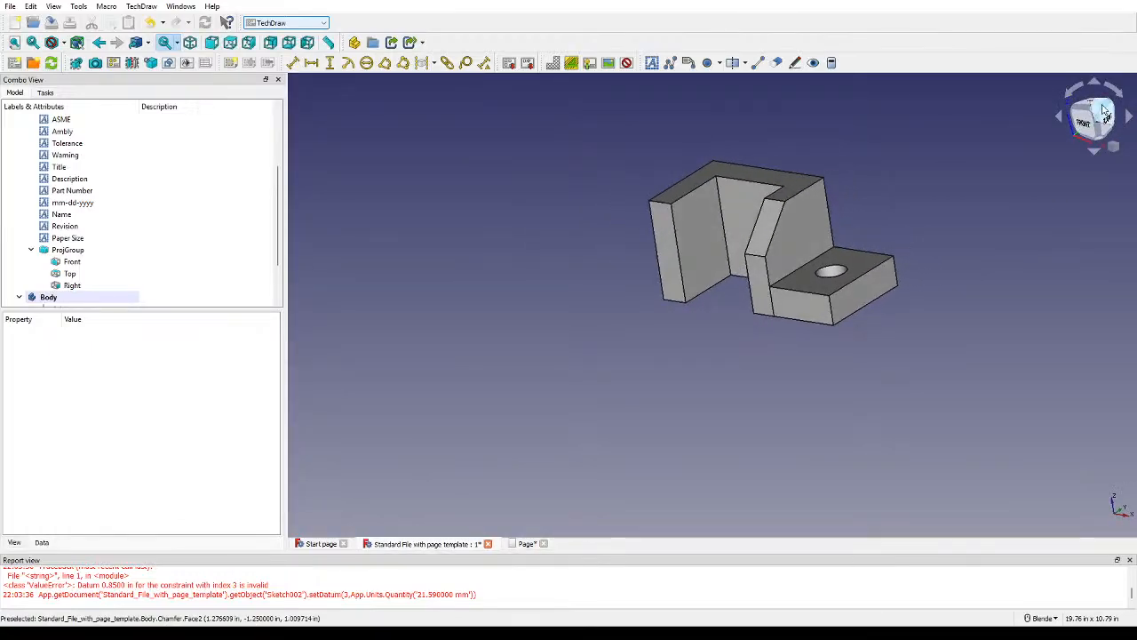
{"action": "middle_click_drag", "start_coordinate": [706, 289], "coordinate": [551, 323], "text": "shift"}
{"action": "scroll", "coordinate": [570, 312], "scroll_direction": "up", "scroll_amount": 2}
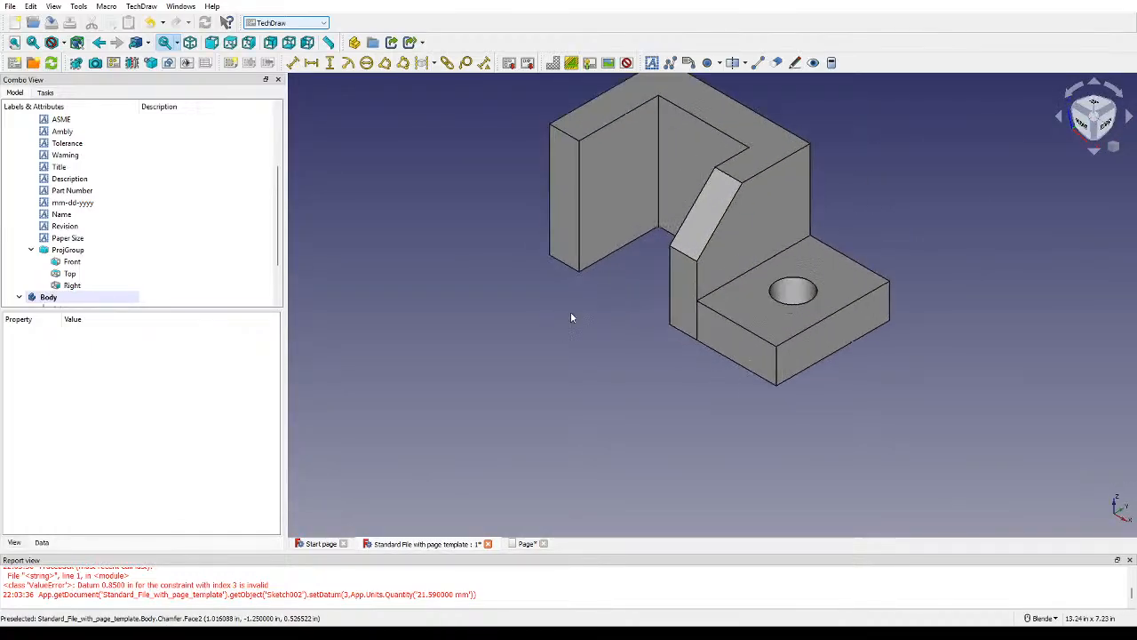
Step: Select the body's Chamfer feature and insert a separate projection group of its isometric view on the drawing page
{"action": "left_click", "coordinate": [524, 545]}
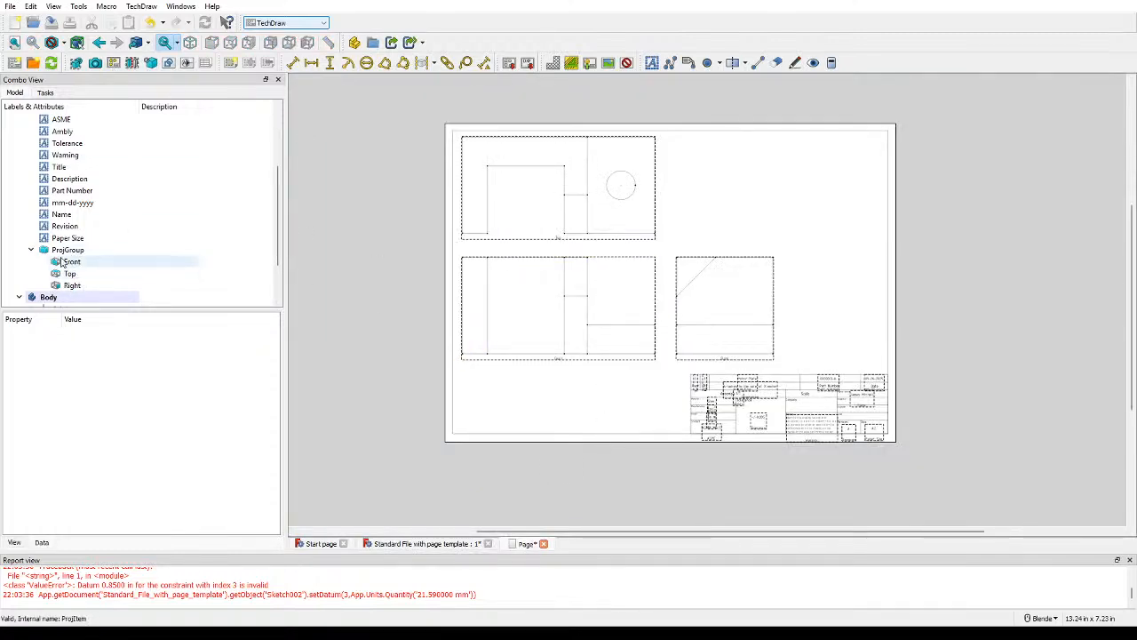
{"action": "left_click", "coordinate": [19, 297]}
{"action": "left_click", "coordinate": [62, 297]}
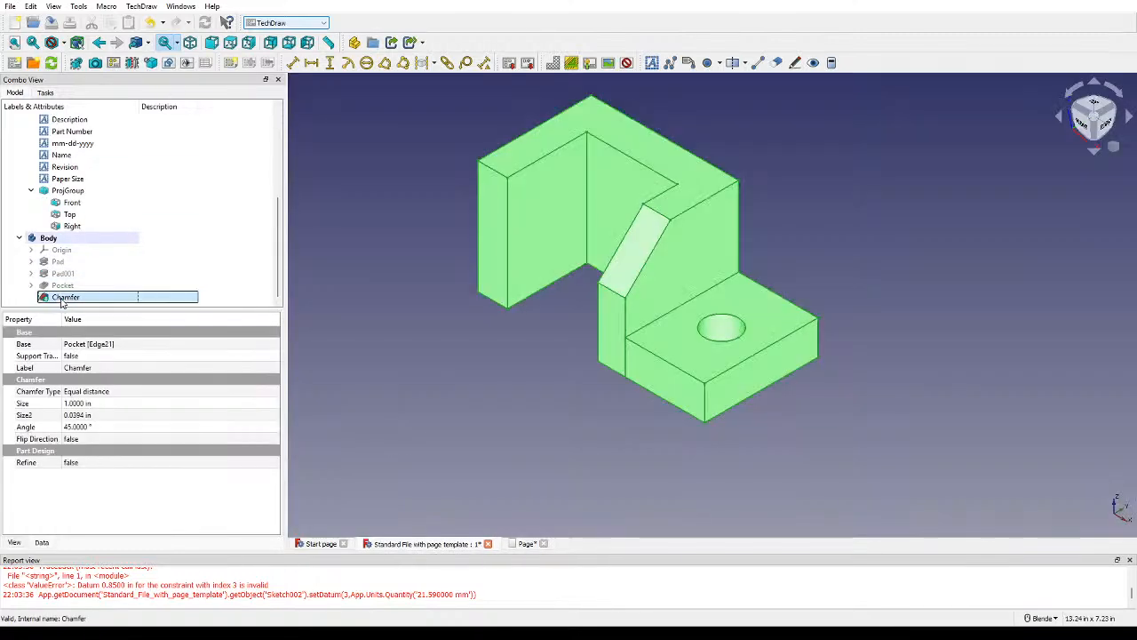
{"action": "left_click", "coordinate": [523, 543]}
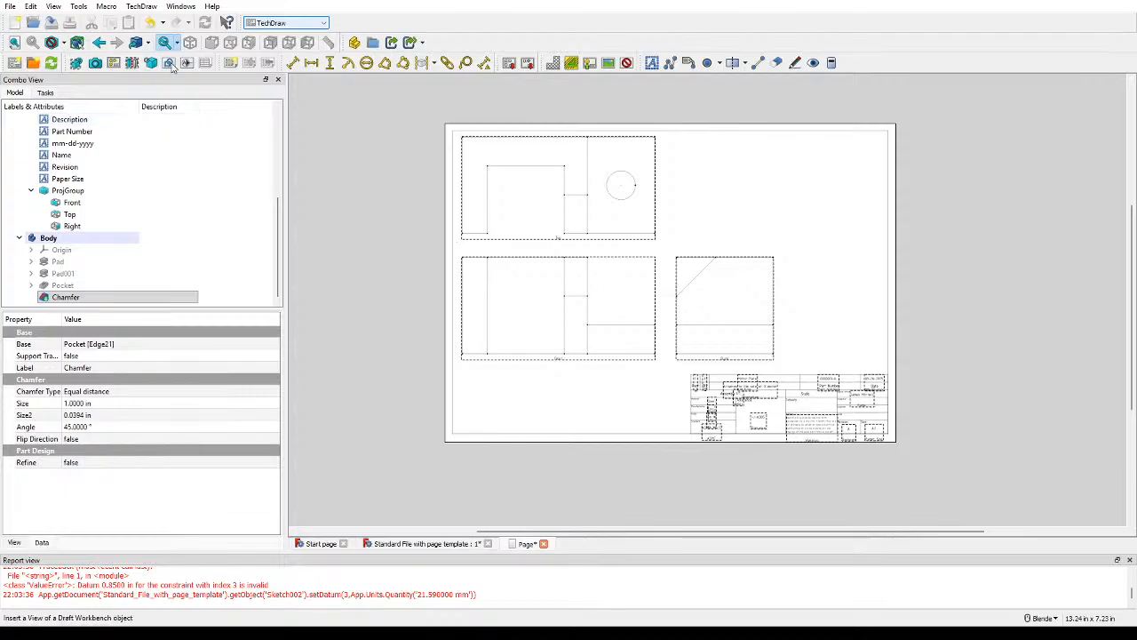
{"action": "left_click", "coordinate": [114, 62]}
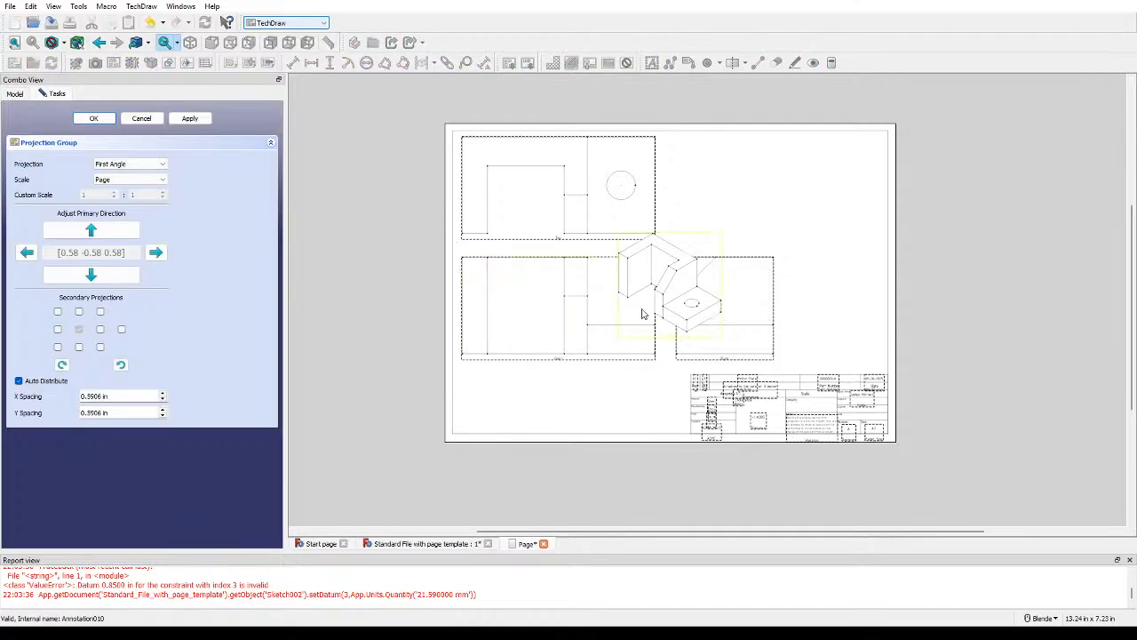
Step: Try to place the isometric view in the sheet's upper right corner with a custom scale of 15
{"action": "left_click_drag", "start_coordinate": [668, 331], "coordinate": [814, 234]}
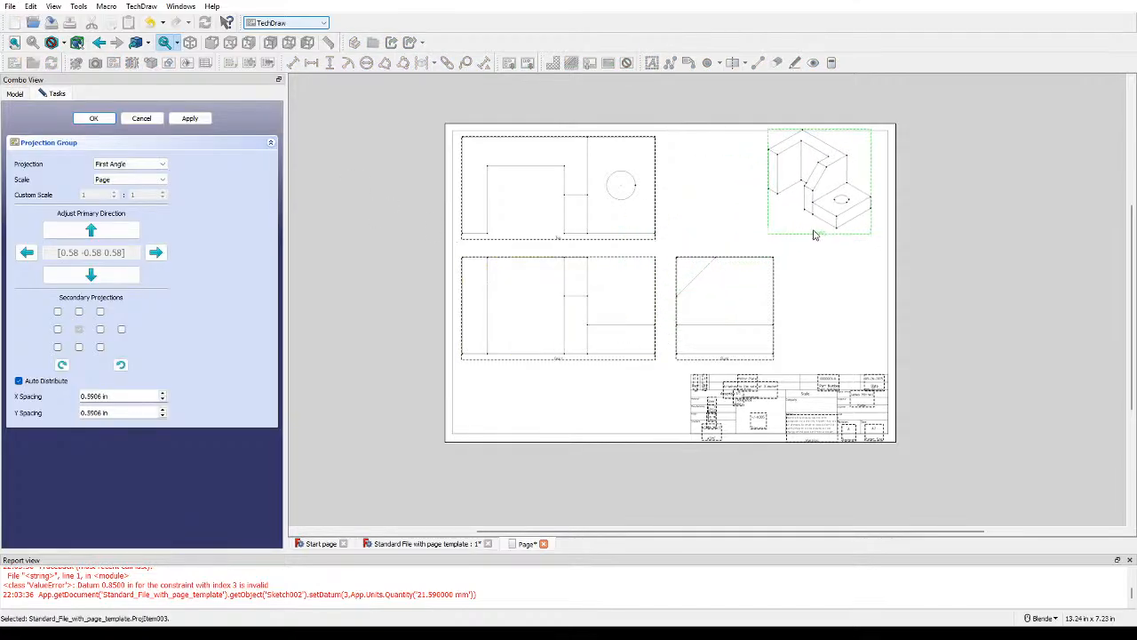
{"action": "left_click", "coordinate": [113, 204]}
{"action": "left_click", "coordinate": [97, 193]}
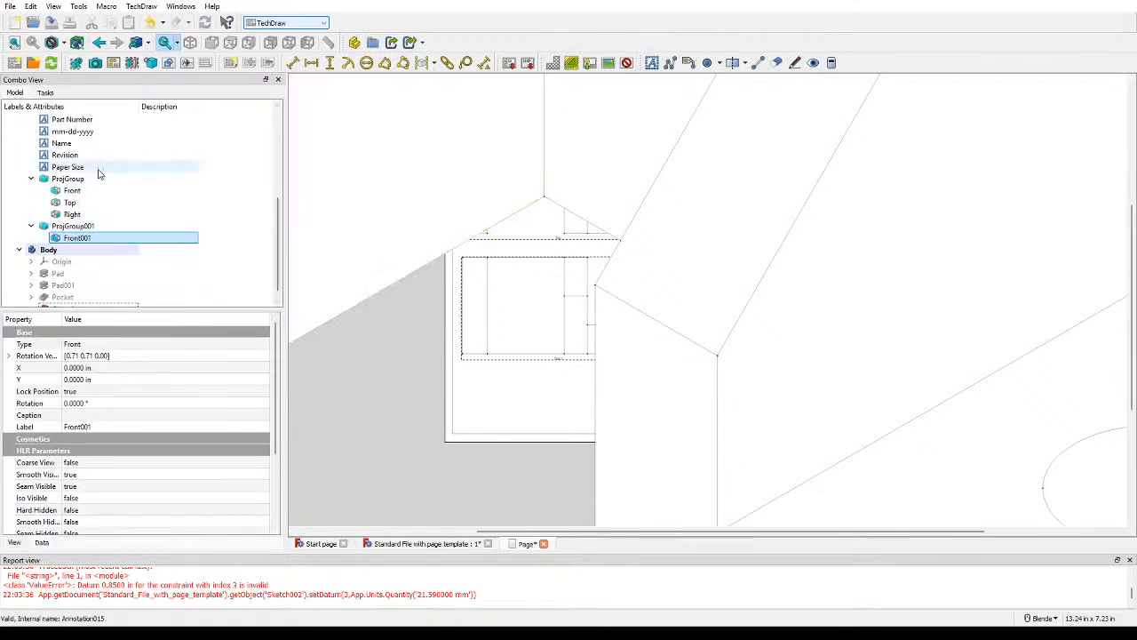
Step: Delete the oversized isometric projection group from the drawing page
{"action": "scroll", "coordinate": [682, 262], "scroll_direction": "up", "scroll_amount": 5}
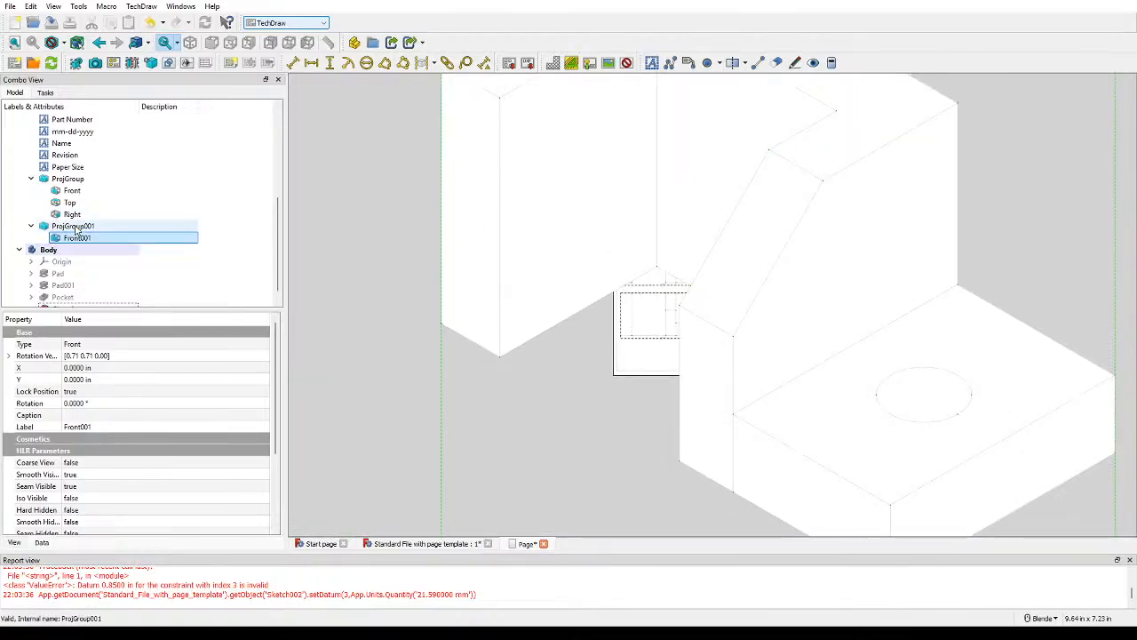
{"action": "left_click", "coordinate": [76, 227]}
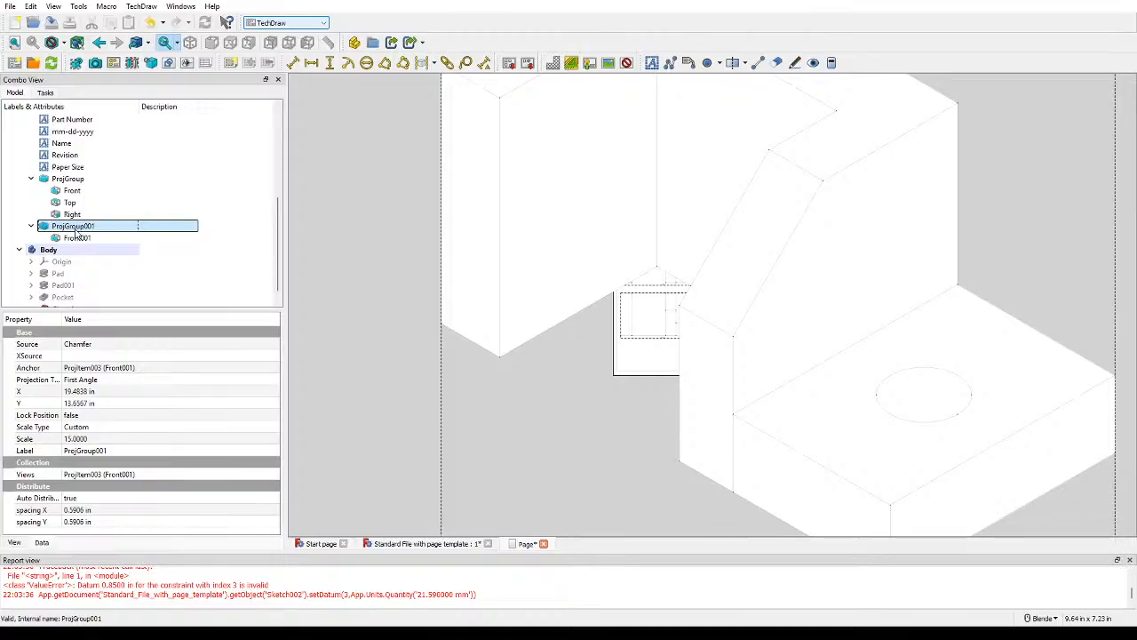
{"action": "key", "text": "Delete"}
{"action": "scroll", "coordinate": [755, 303], "scroll_direction": "up", "scroll_amount": 8}
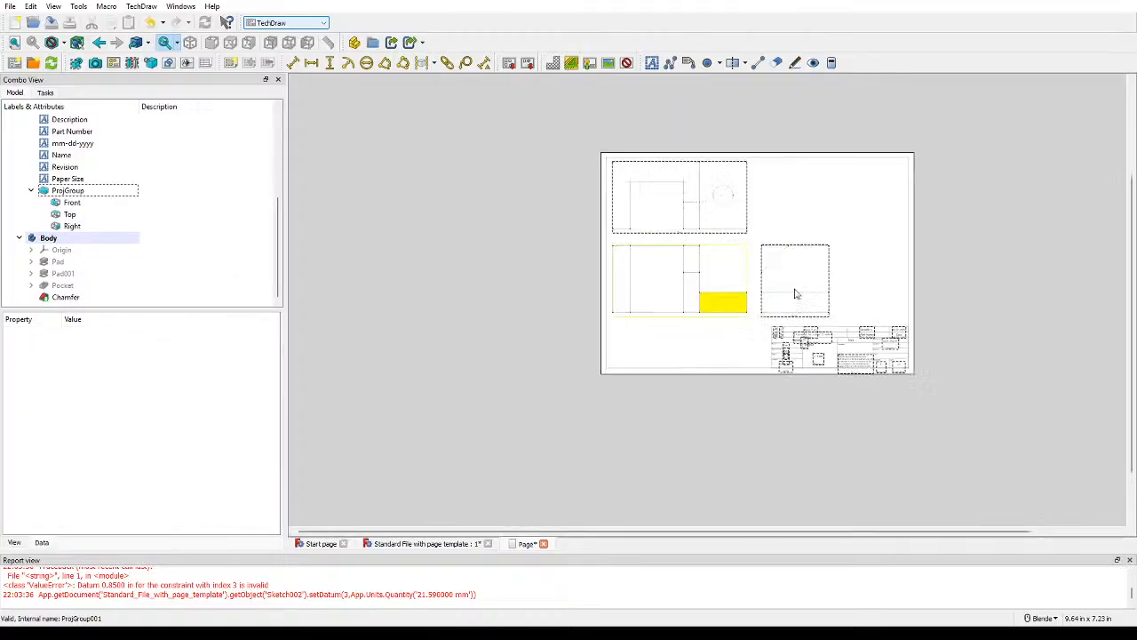
Step: Insert a new projection group showing the Chamfer feature's isometric view on the drawing page
{"action": "middle_click_drag", "start_coordinate": [833, 228], "coordinate": [695, 286]}
{"action": "scroll", "coordinate": [693, 279], "scroll_direction": "up", "scroll_amount": 2}
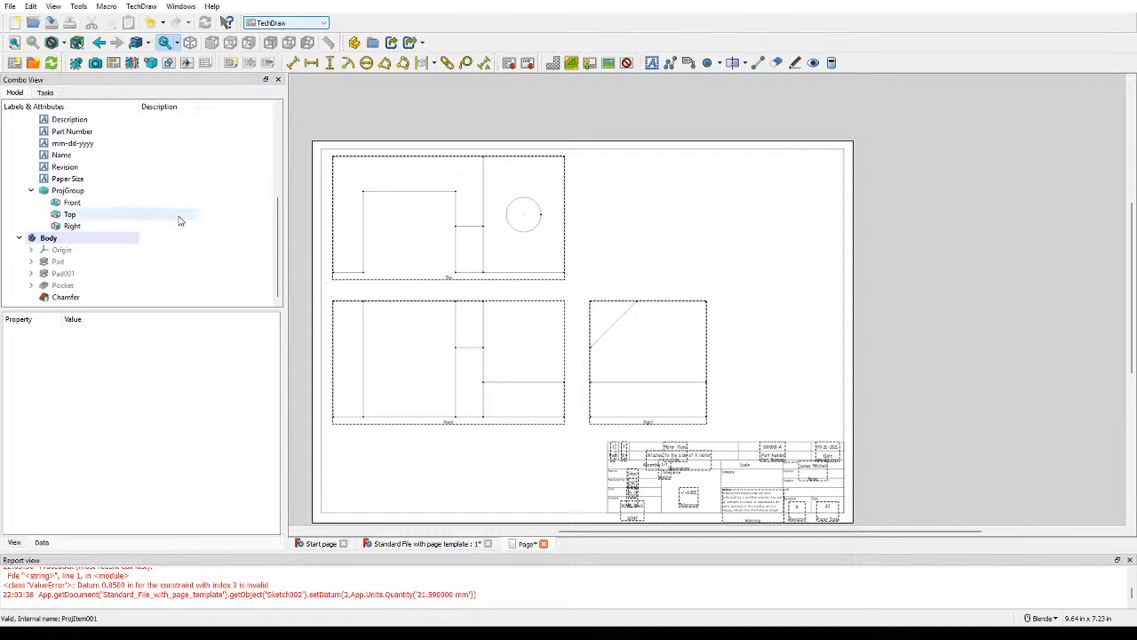
{"action": "left_click", "coordinate": [66, 297]}
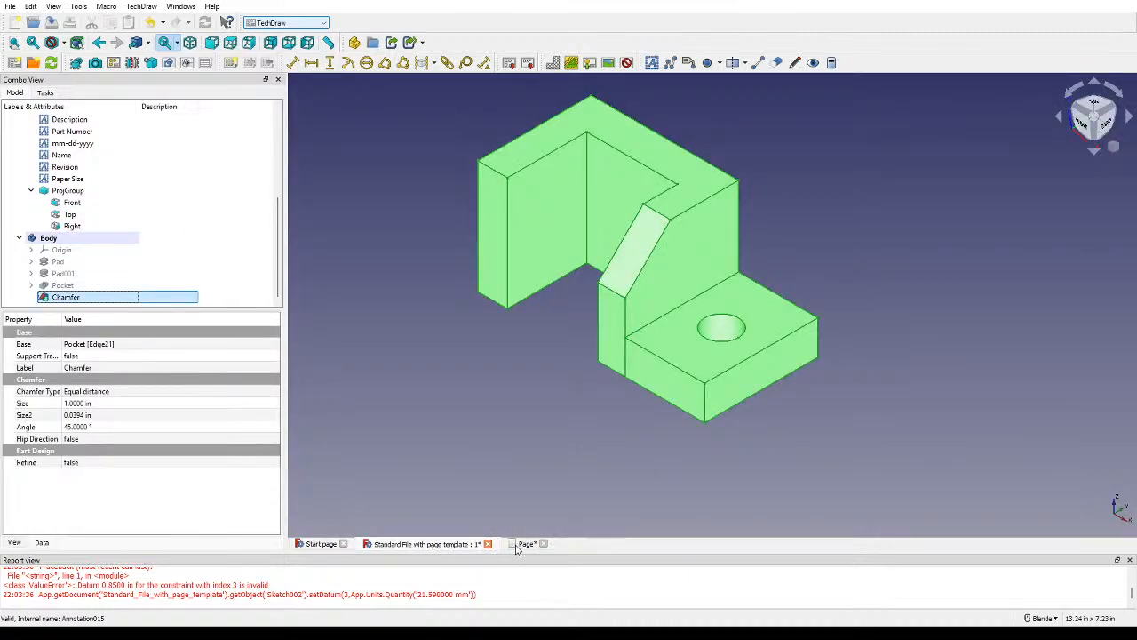
{"action": "left_click", "coordinate": [524, 544]}
{"action": "left_click", "coordinate": [115, 63]}
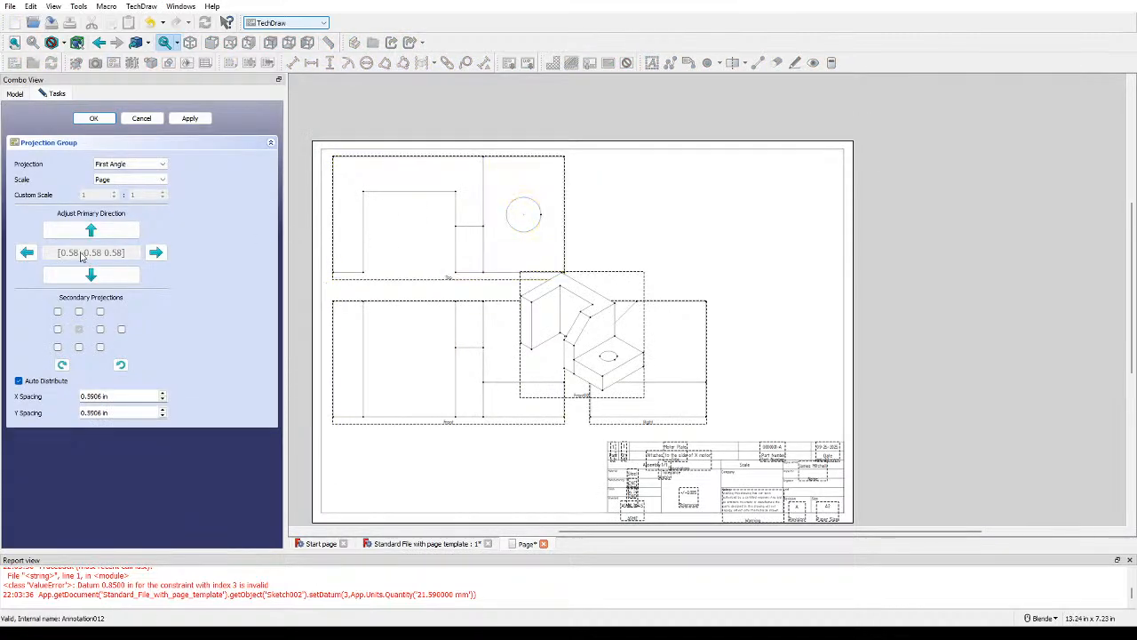
Step: Give the isometric group a custom scale of 3:2 and place it in the sheet's upper right corner
{"action": "left_click", "coordinate": [117, 202]}
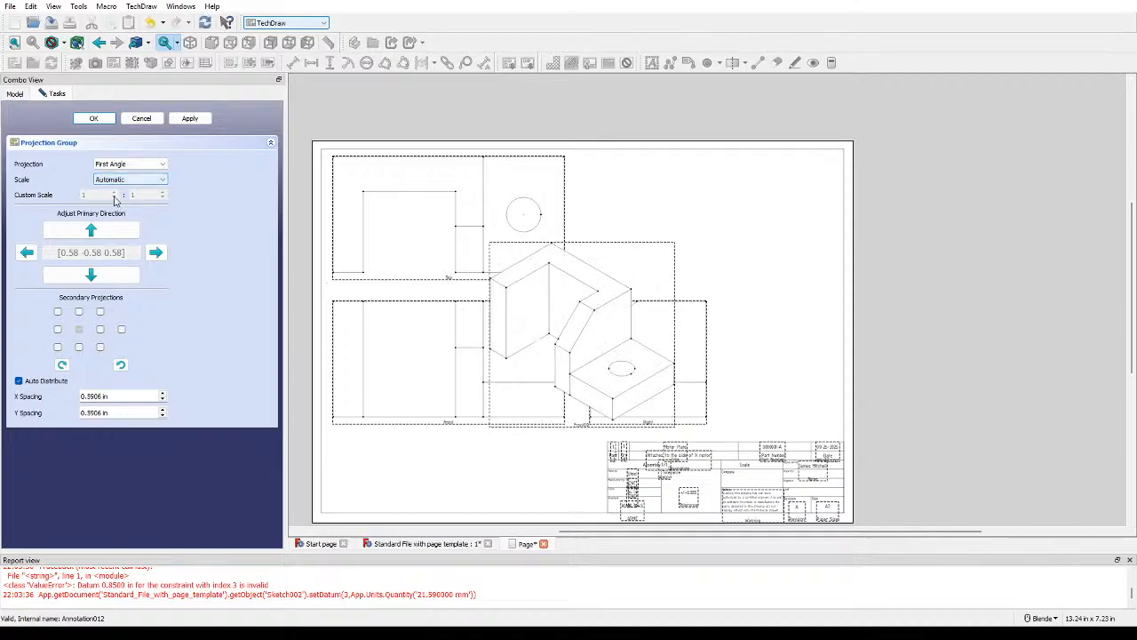
{"action": "left_click", "coordinate": [116, 181]}
{"action": "left_click", "coordinate": [116, 213]}
{"action": "left_click", "coordinate": [100, 193]}
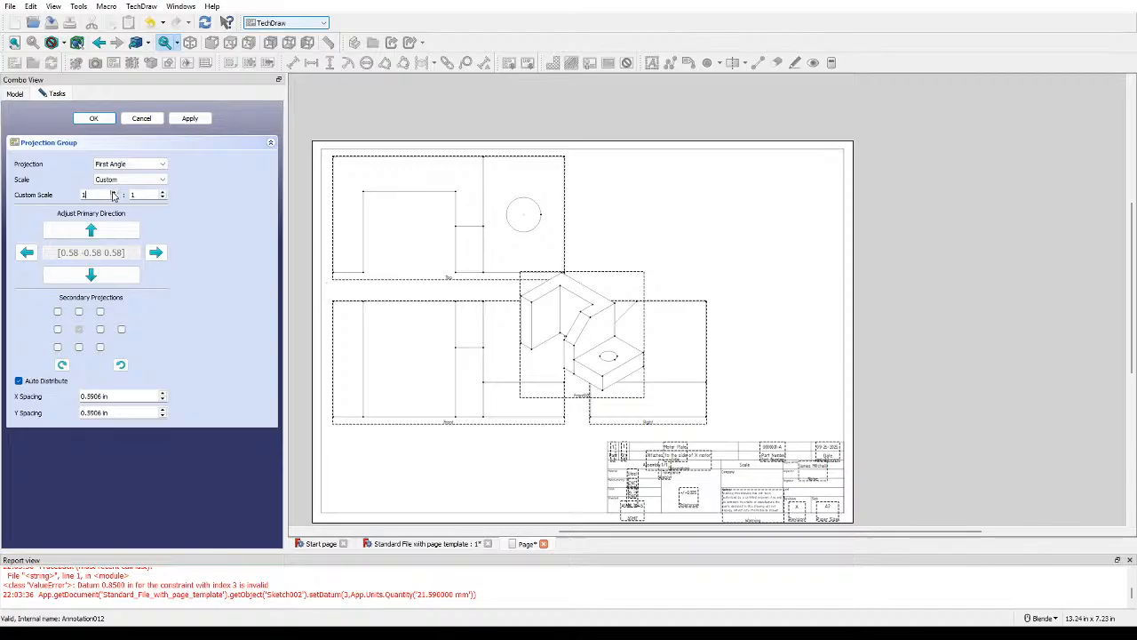
{"action": "left_click", "coordinate": [113, 193]}
{"action": "left_click", "coordinate": [112, 193]}
{"action": "left_click", "coordinate": [164, 192]}
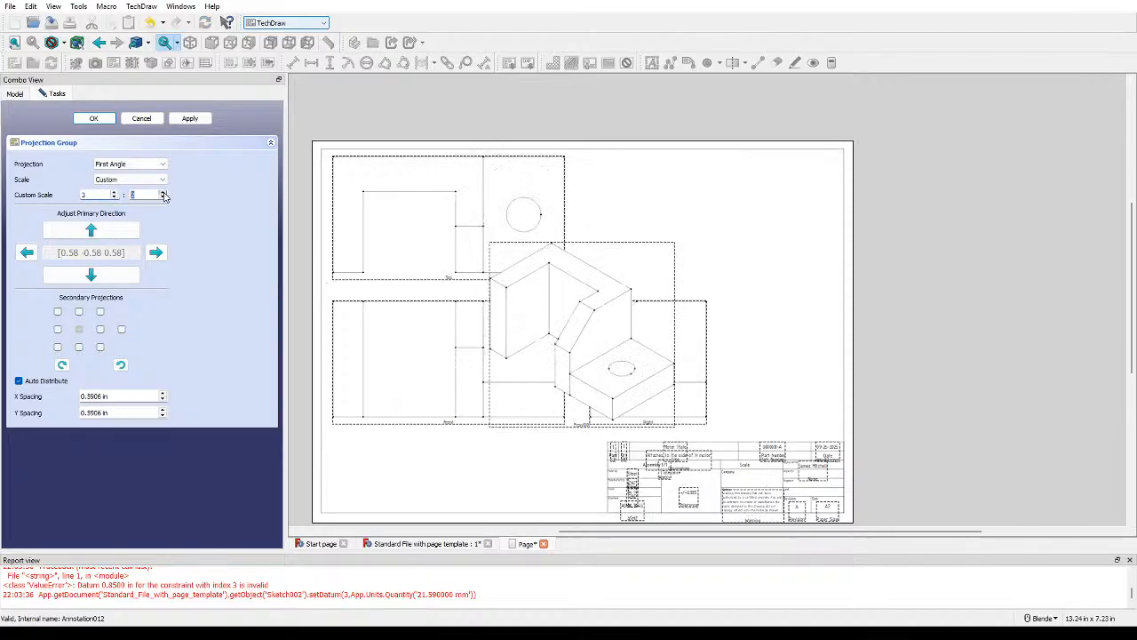
{"action": "mouse_move", "coordinate": [594, 254]}
{"action": "left_mouse_down"}
{"action": "mouse_move", "coordinate": [772, 202]}
{"action": "mouse_move", "coordinate": [760, 162]}
{"action": "left_mouse_up"}
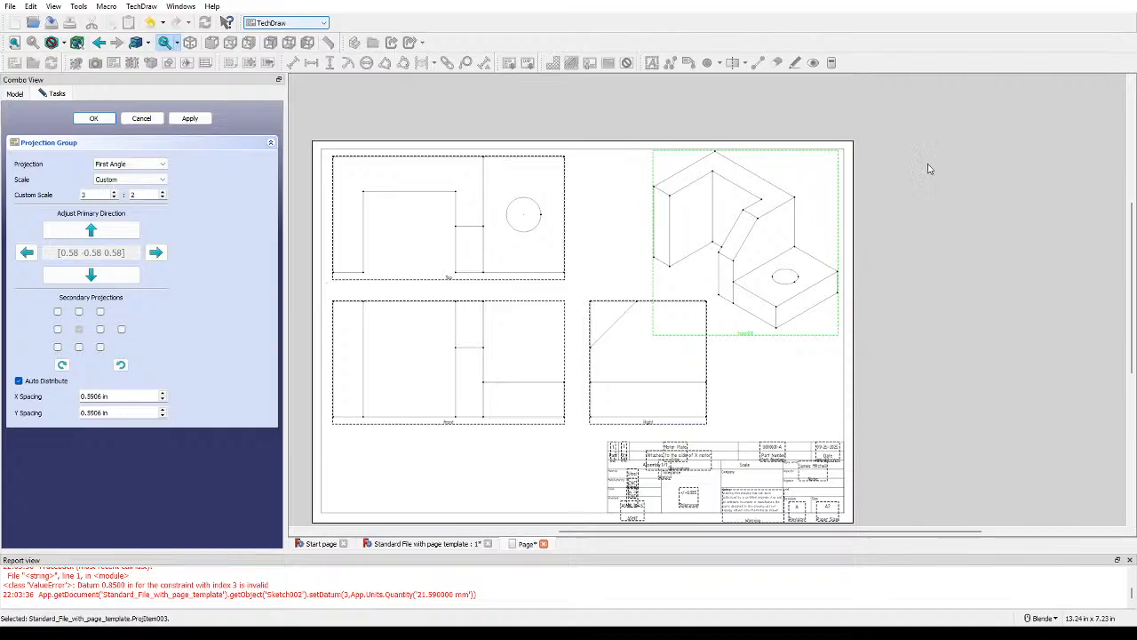
{"action": "left_click", "coordinate": [93, 119]}
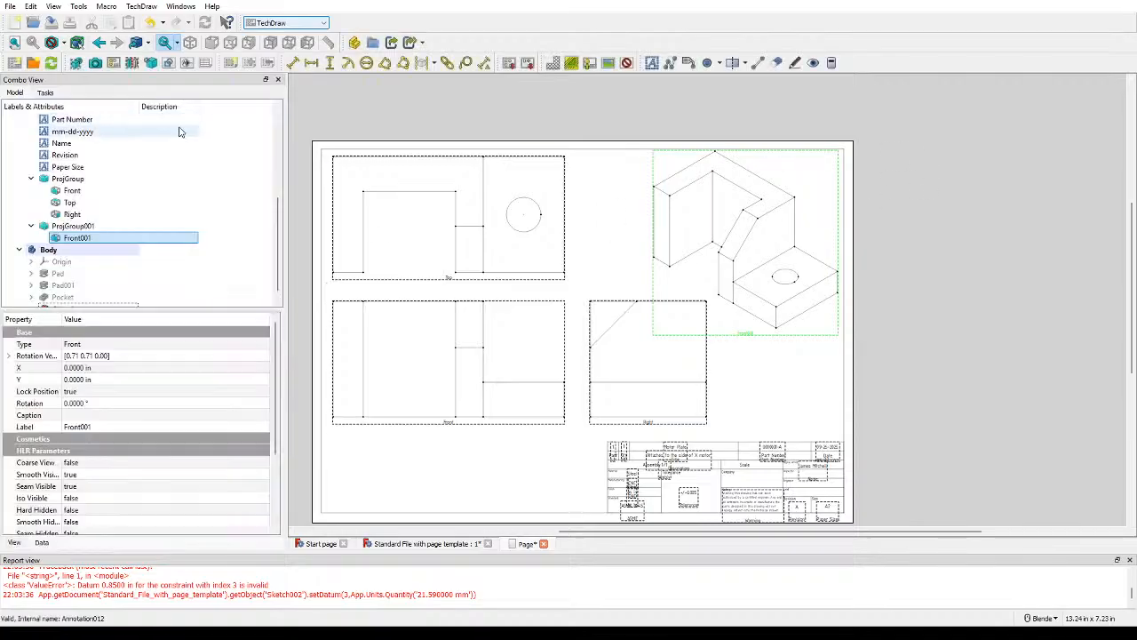
{"action": "left_click", "coordinate": [929, 173]}
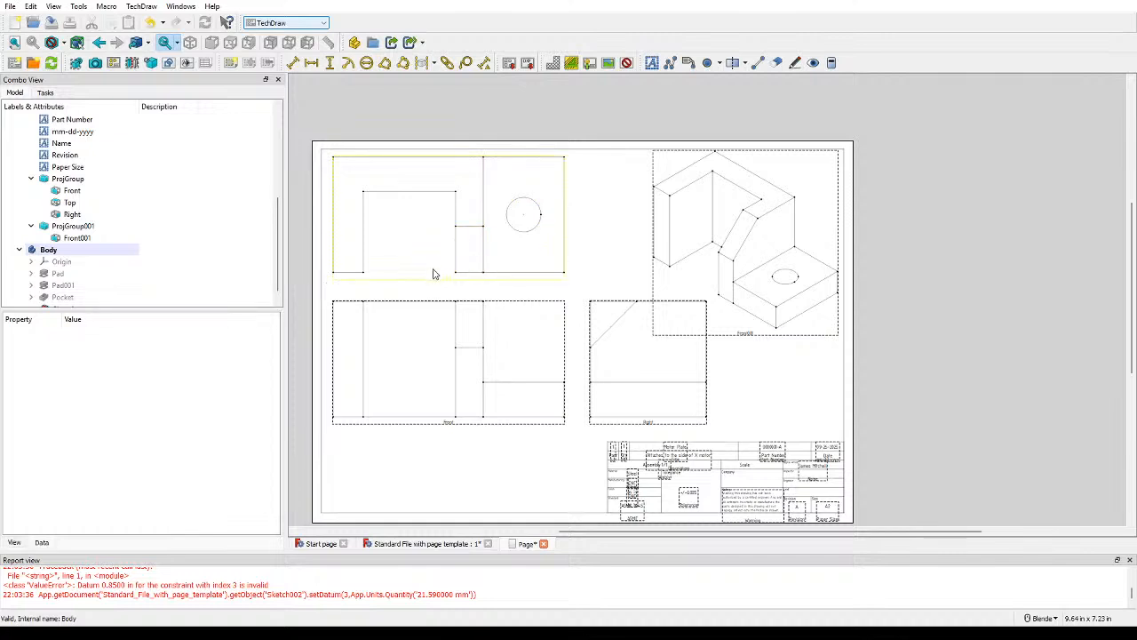
Step: Shift the front view slightly down and adjust the top view's spacing above it
{"action": "left_click_drag", "start_coordinate": [435, 279], "coordinate": [436, 288]}
{"action": "left_click_drag", "start_coordinate": [445, 419], "coordinate": [446, 426]}
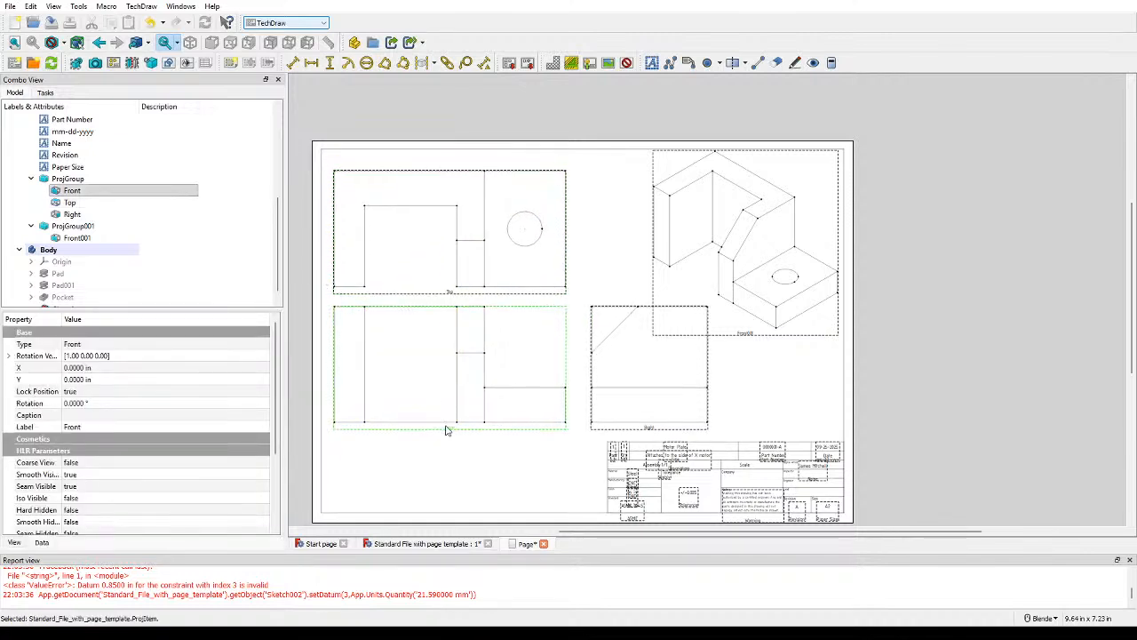
{"action": "left_click", "coordinate": [448, 297]}
{"action": "left_click_drag", "start_coordinate": [447, 297], "coordinate": [450, 285]}
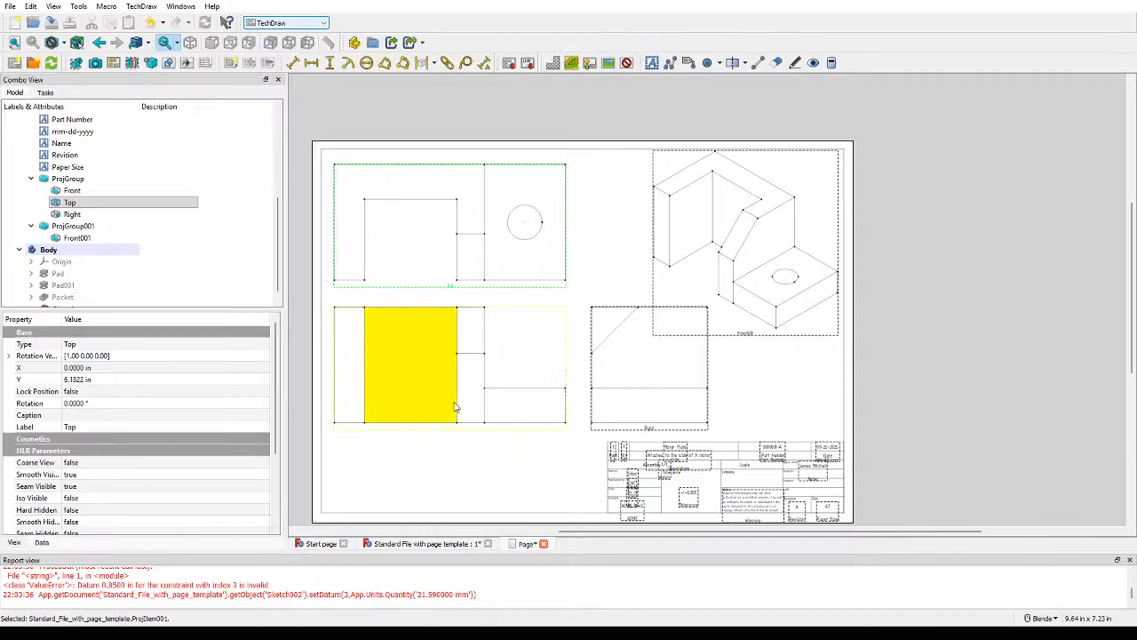
{"action": "left_click", "coordinate": [461, 432]}
{"action": "left_click_drag", "start_coordinate": [460, 432], "coordinate": [460, 438]}
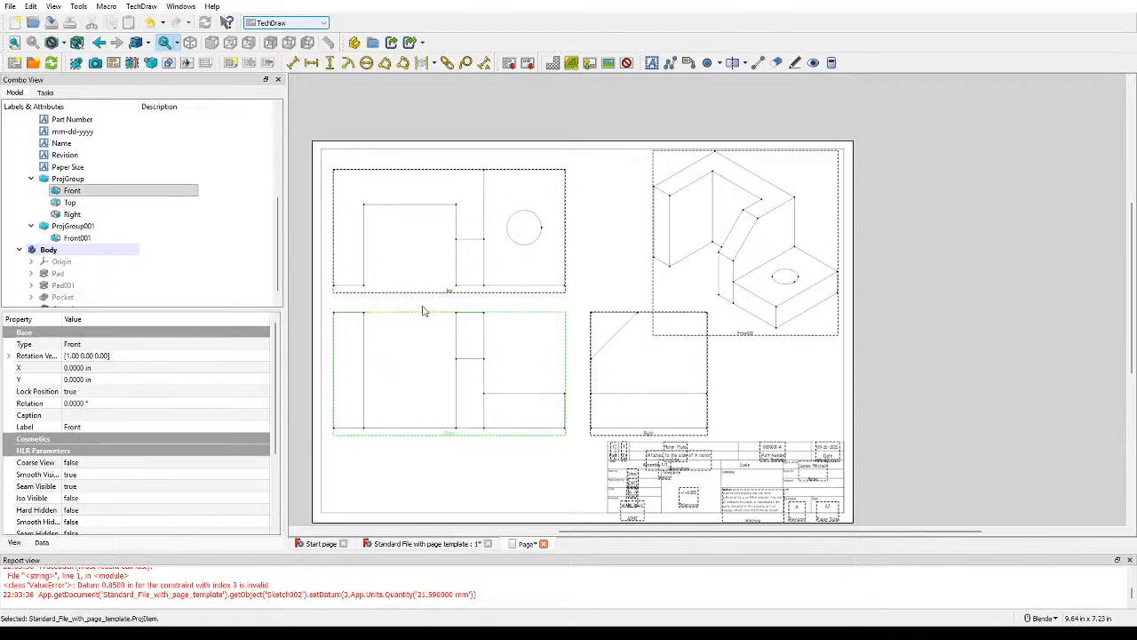
{"action": "left_click", "coordinate": [448, 291]}
{"action": "left_click", "coordinate": [451, 433]}
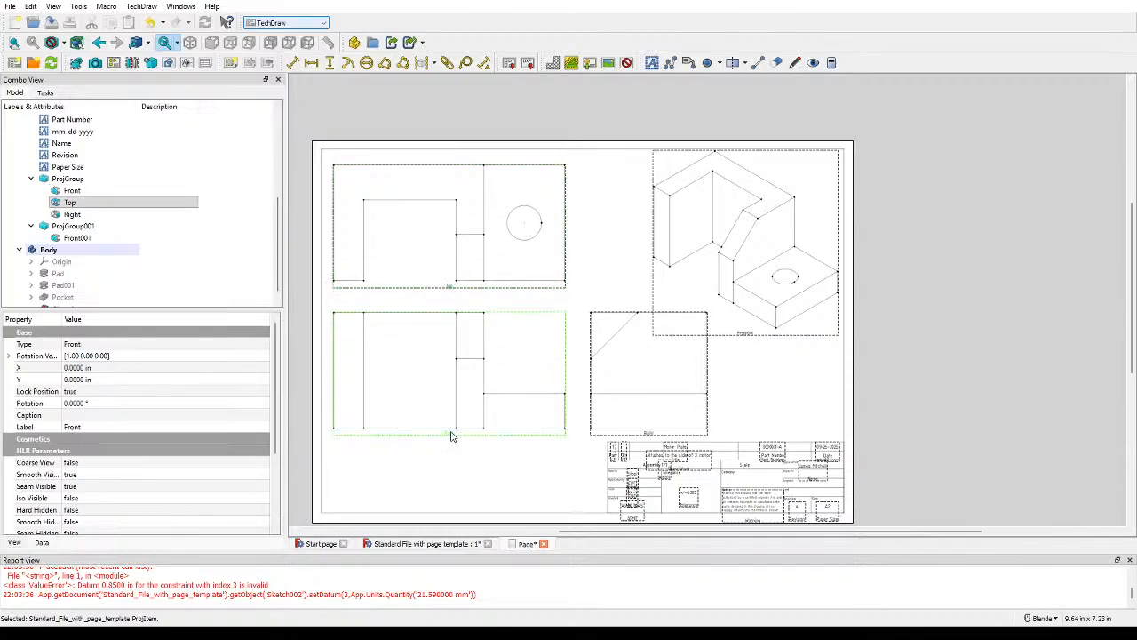
{"action": "left_click_drag", "start_coordinate": [451, 432], "coordinate": [455, 436]}
{"action": "left_click", "coordinate": [466, 474]}
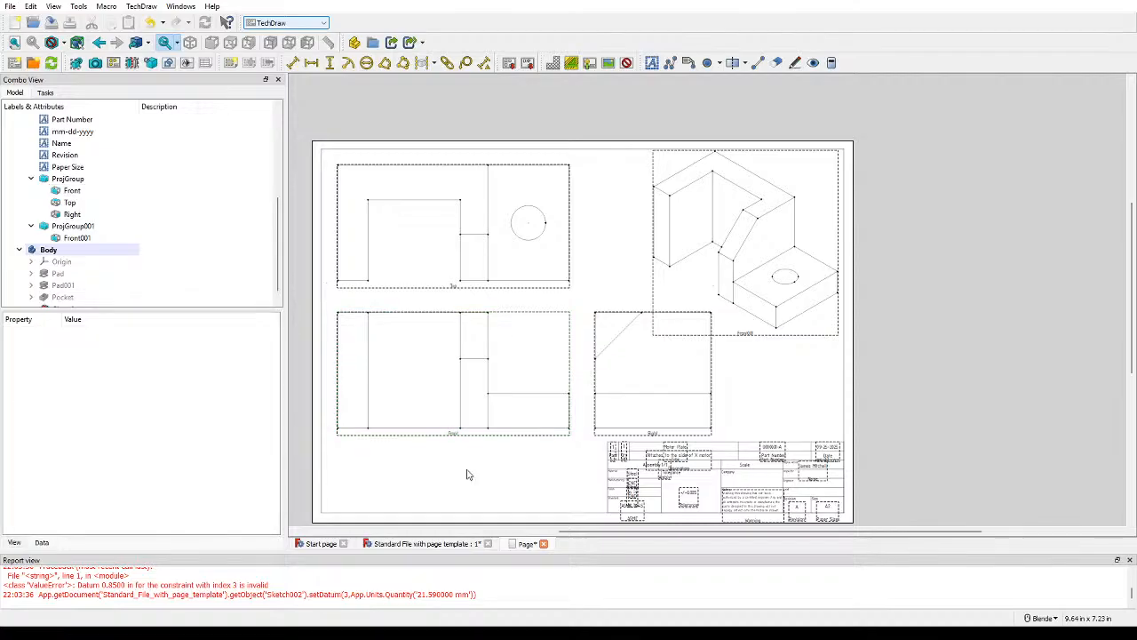
Step: Delete the front, top and right view group from the page and orient the 3D model to its front view
{"action": "left_click", "coordinate": [64, 180]}
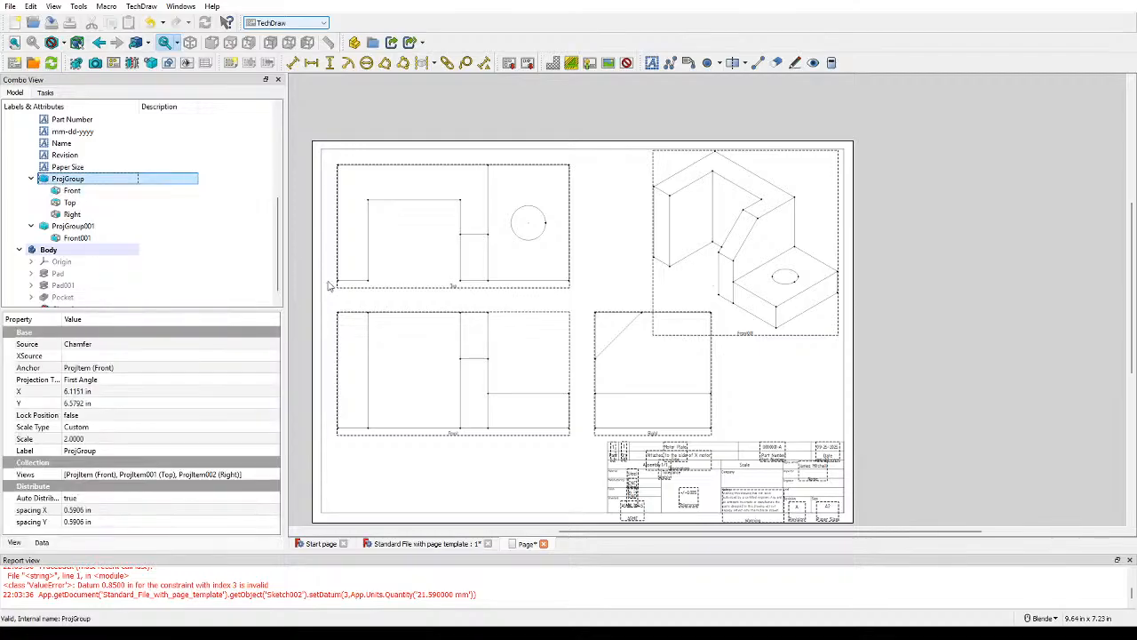
{"action": "key", "text": "Delete"}
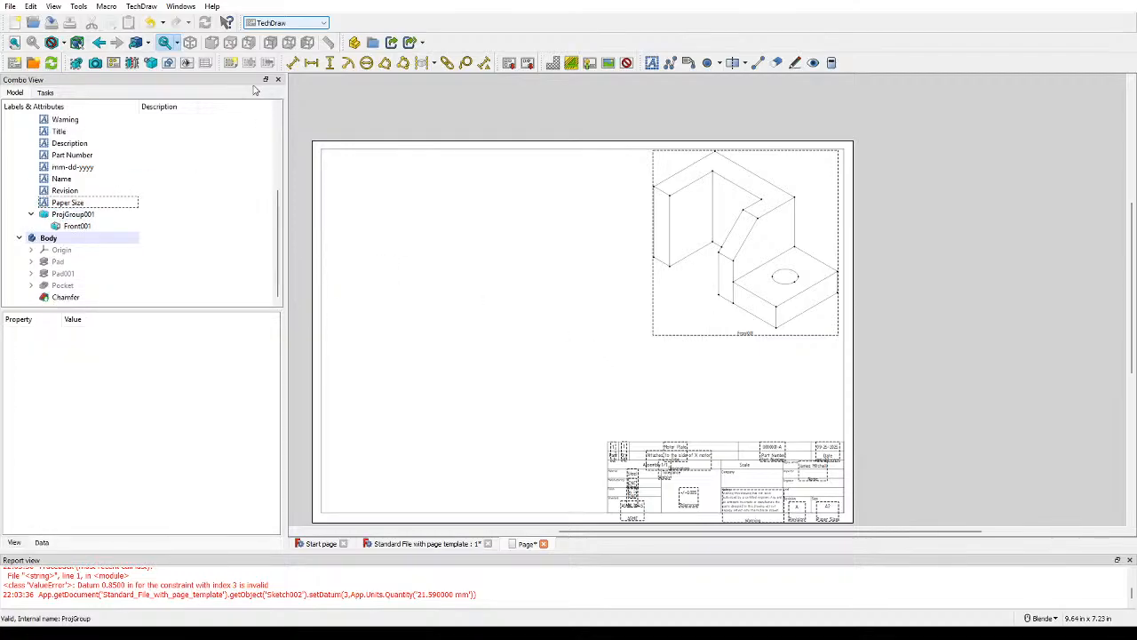
{"action": "left_click", "coordinate": [441, 543]}
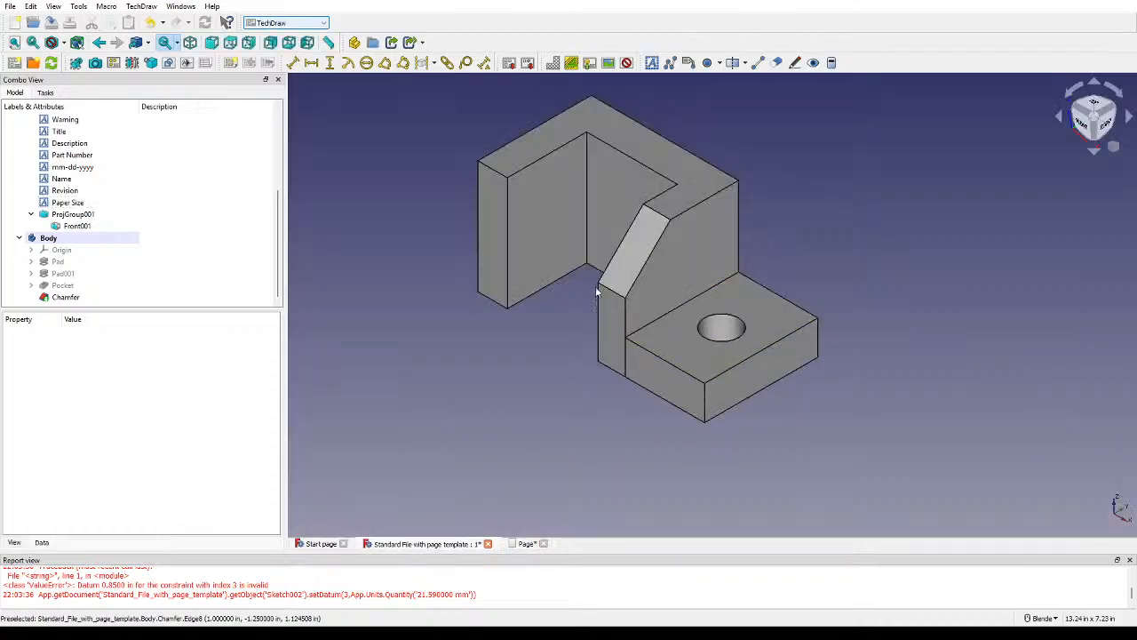
{"action": "left_click", "coordinate": [1087, 128]}
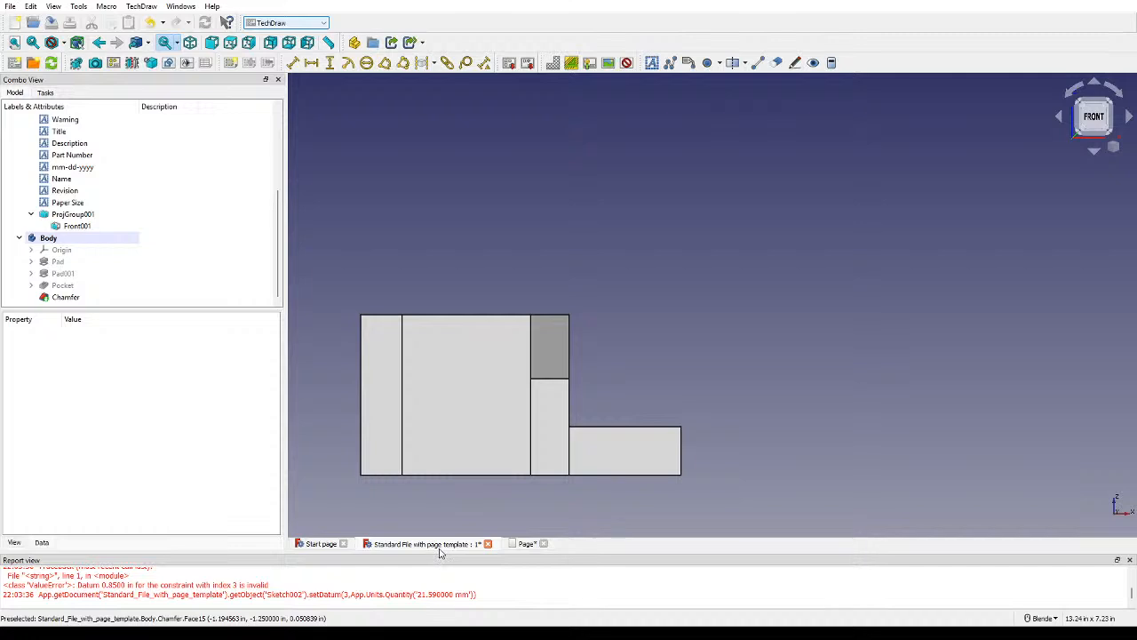
{"action": "left_click", "coordinate": [522, 544]}
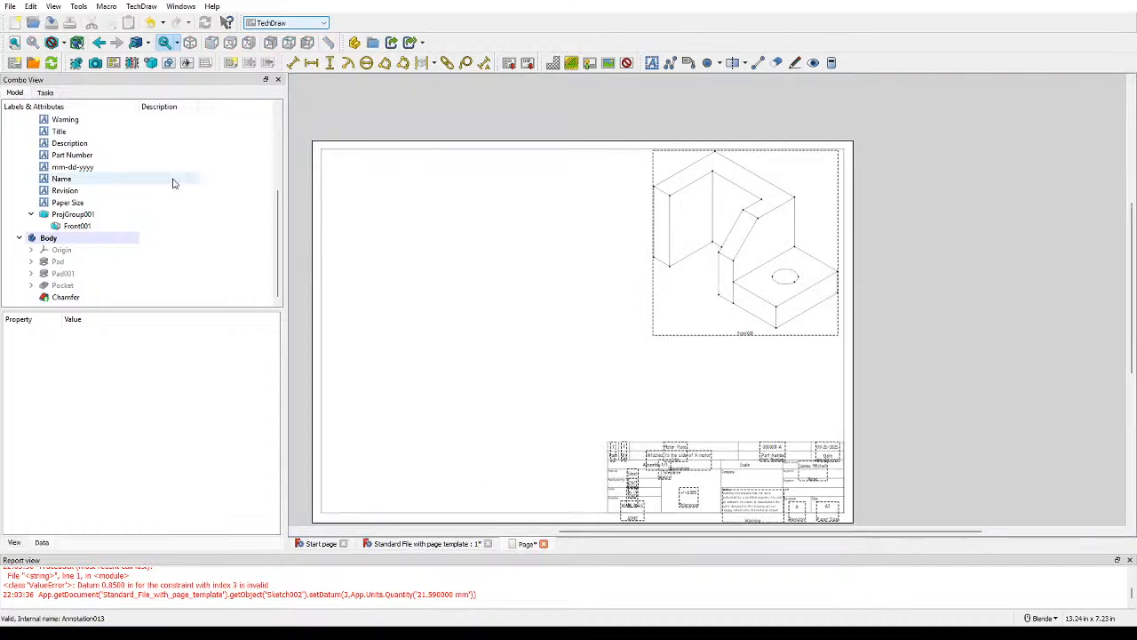
Step: Insert a projection group of the Chamfer feature's front view with a custom scale of 3:2
{"action": "left_click", "coordinate": [66, 297]}
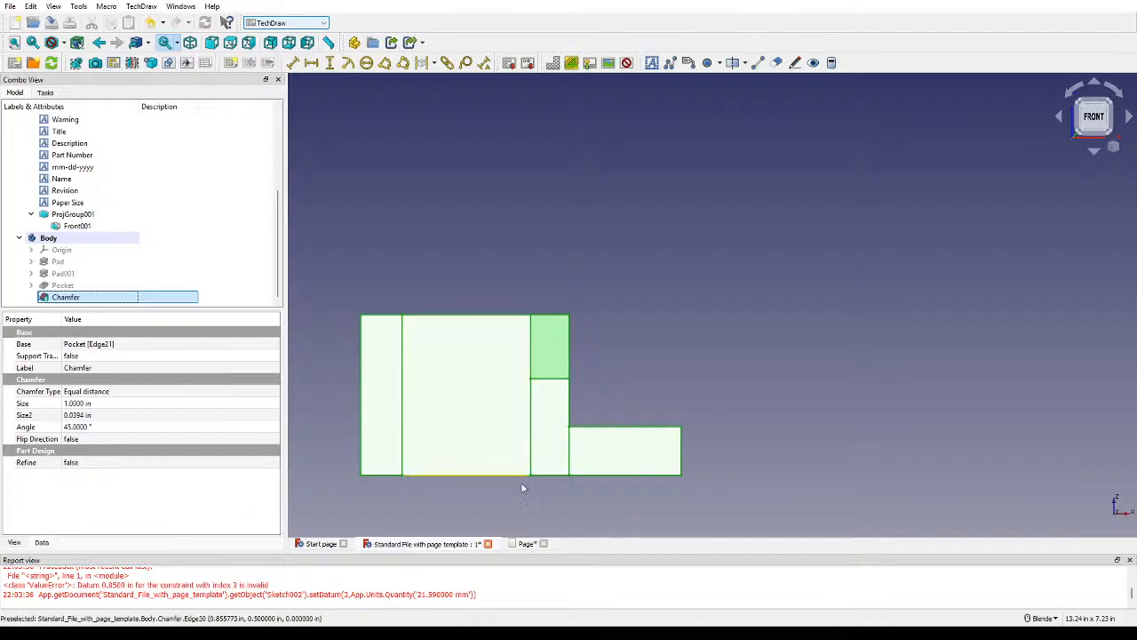
{"action": "left_click", "coordinate": [526, 543]}
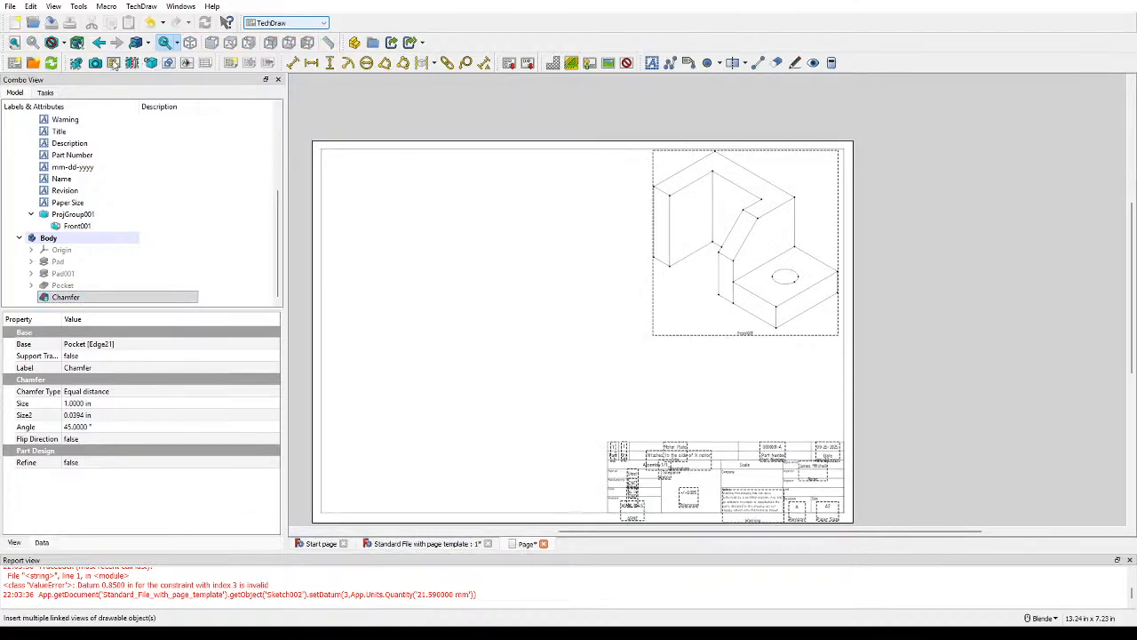
{"action": "left_click", "coordinate": [129, 64]}
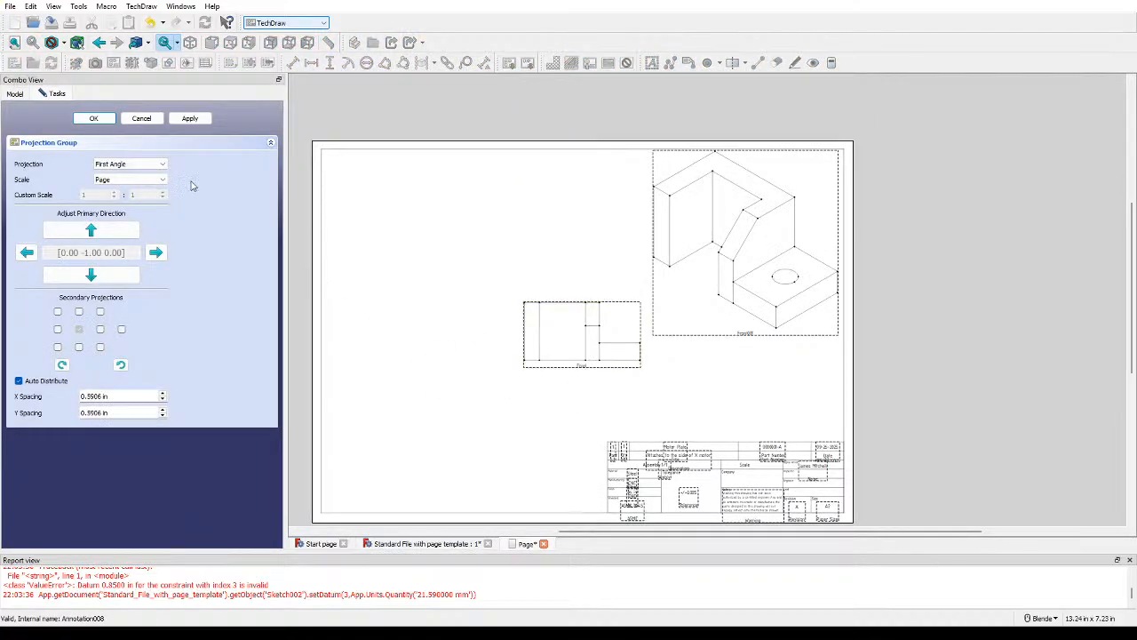
{"action": "left_click", "coordinate": [138, 181]}
{"action": "left_click", "coordinate": [126, 205]}
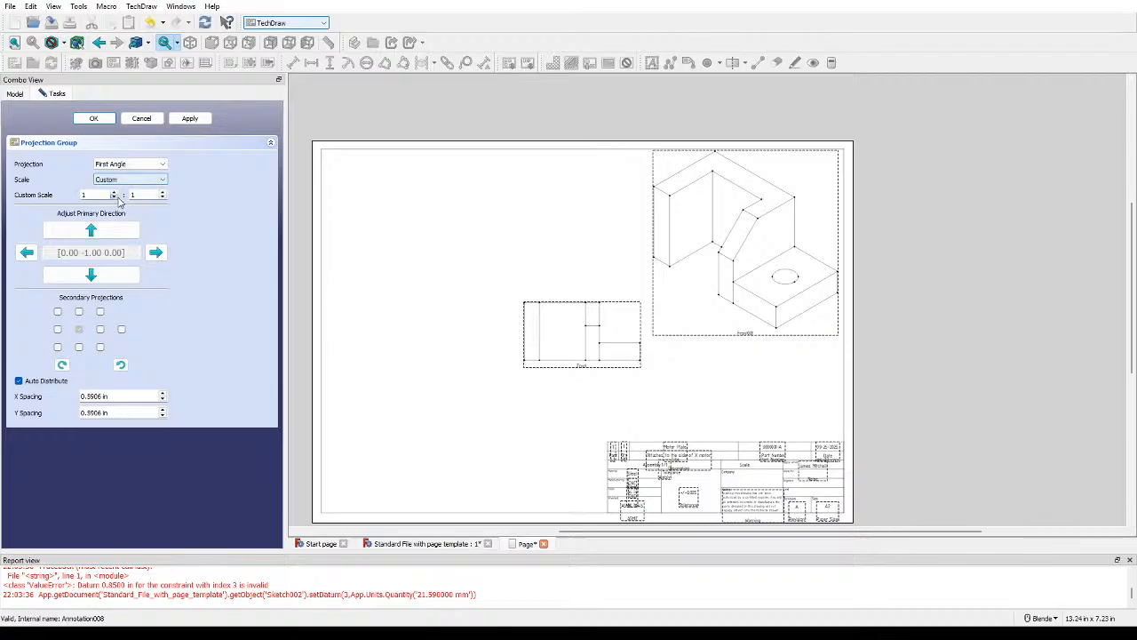
{"action": "left_click", "coordinate": [114, 192]}
{"action": "left_click", "coordinate": [113, 192]}
{"action": "left_click", "coordinate": [161, 193]}
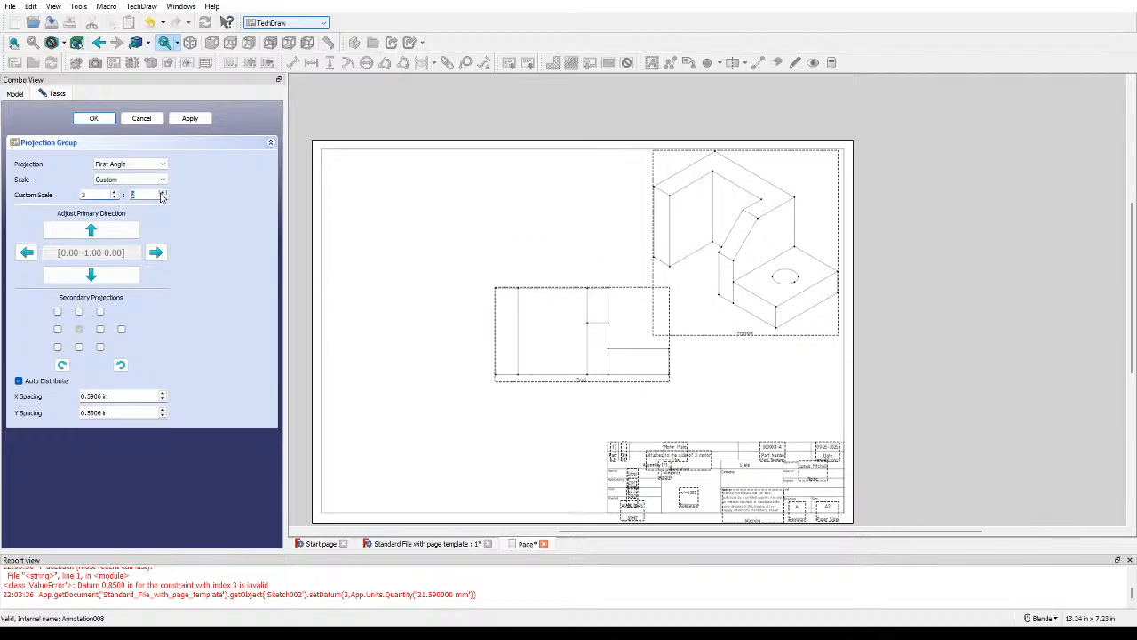
Step: Place the front view in the sheet's upper left area and add the top and right views to its projection group
{"action": "mouse_move", "coordinate": [574, 381]}
{"action": "left_mouse_down"}
{"action": "mouse_move", "coordinate": [435, 303]}
{"action": "mouse_move", "coordinate": [417, 257]}
{"action": "mouse_move", "coordinate": [444, 293]}
{"action": "left_mouse_up"}
{"action": "left_click", "coordinate": [79, 346]}
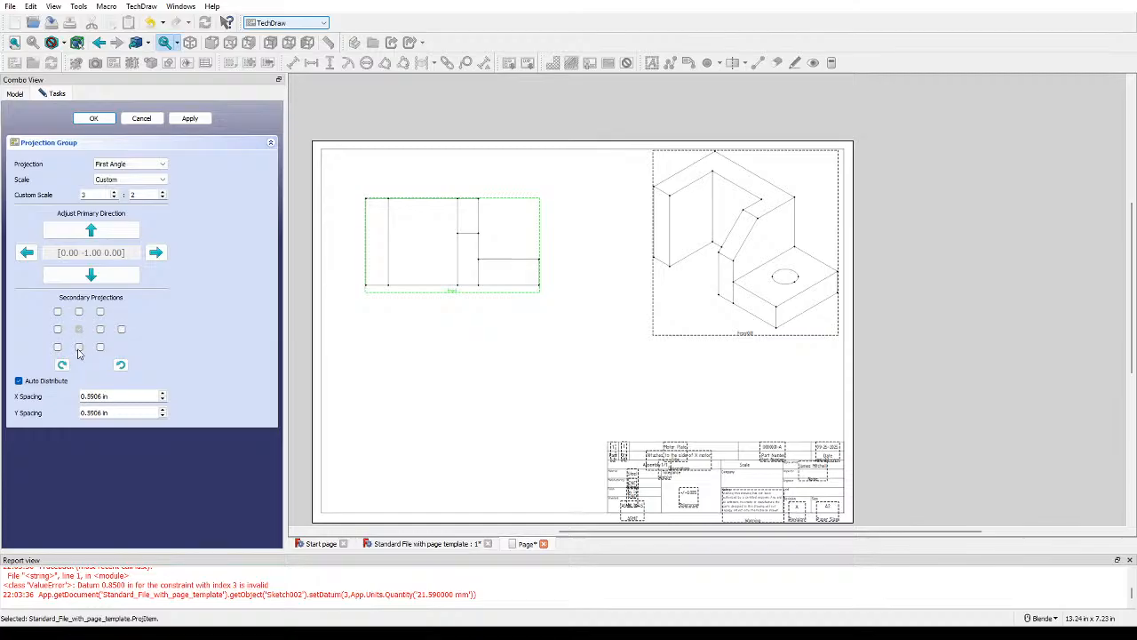
{"action": "left_click", "coordinate": [58, 330]}
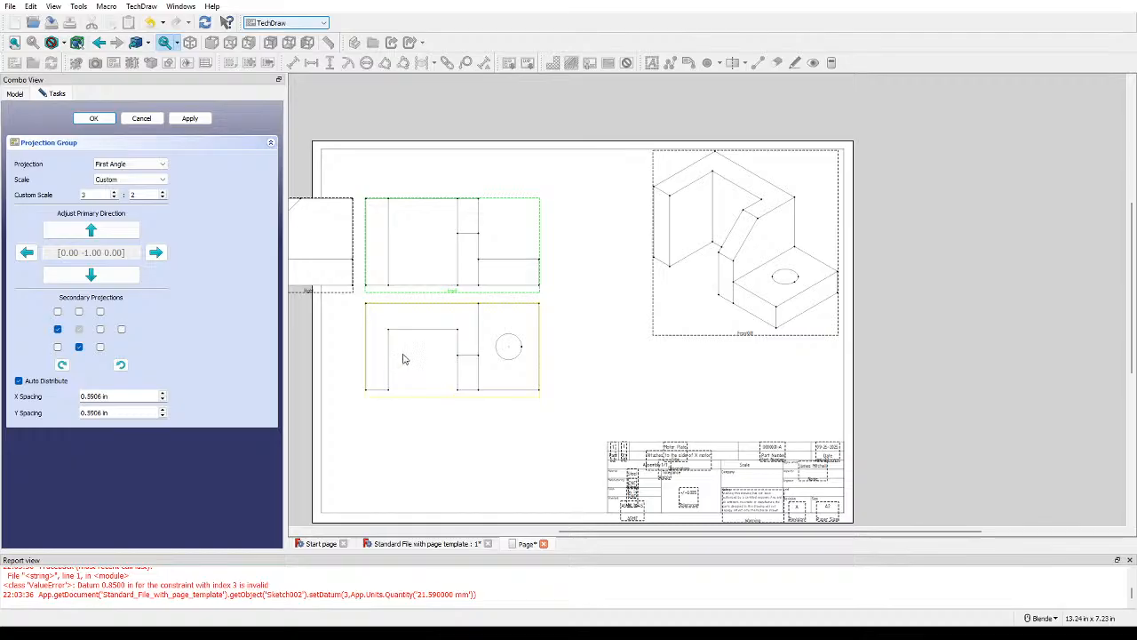
{"action": "left_click", "coordinate": [93, 118]}
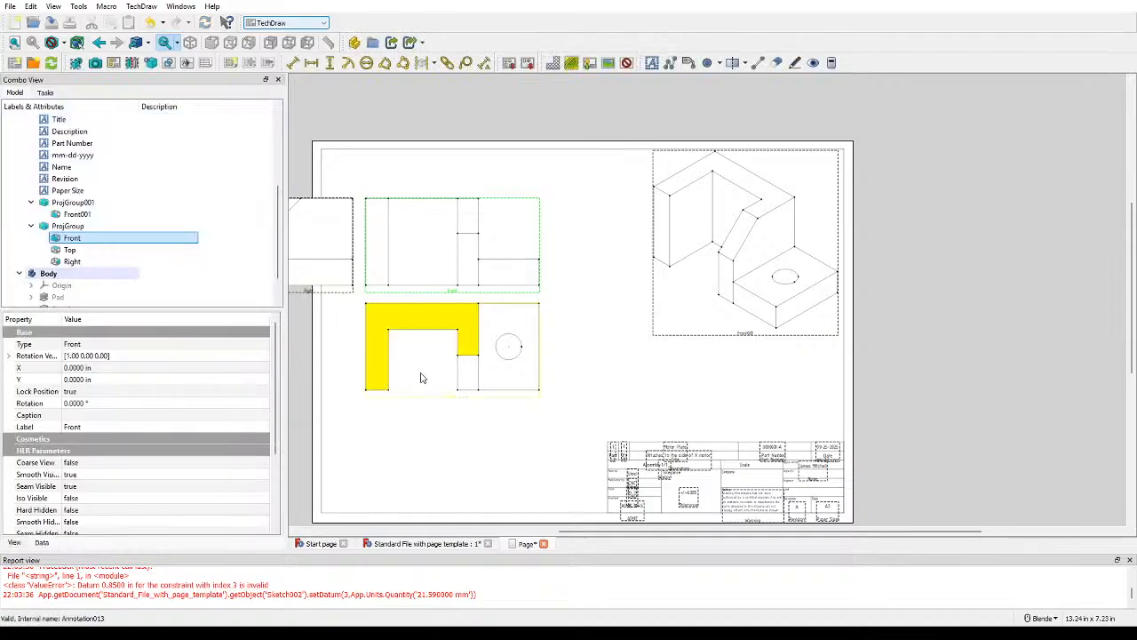
Step: Arrange the top view above the front view and the right view to its right within the sheet's left half
{"action": "left_click_drag", "start_coordinate": [435, 396], "coordinate": [421, 215]}
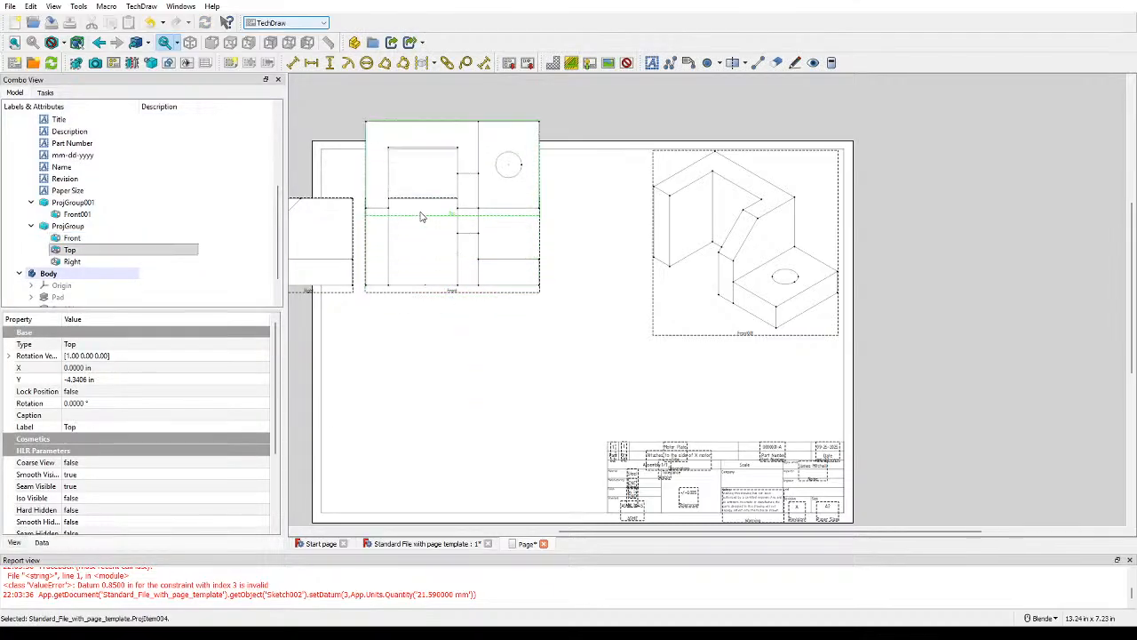
{"action": "left_click_drag", "start_coordinate": [449, 292], "coordinate": [446, 400]}
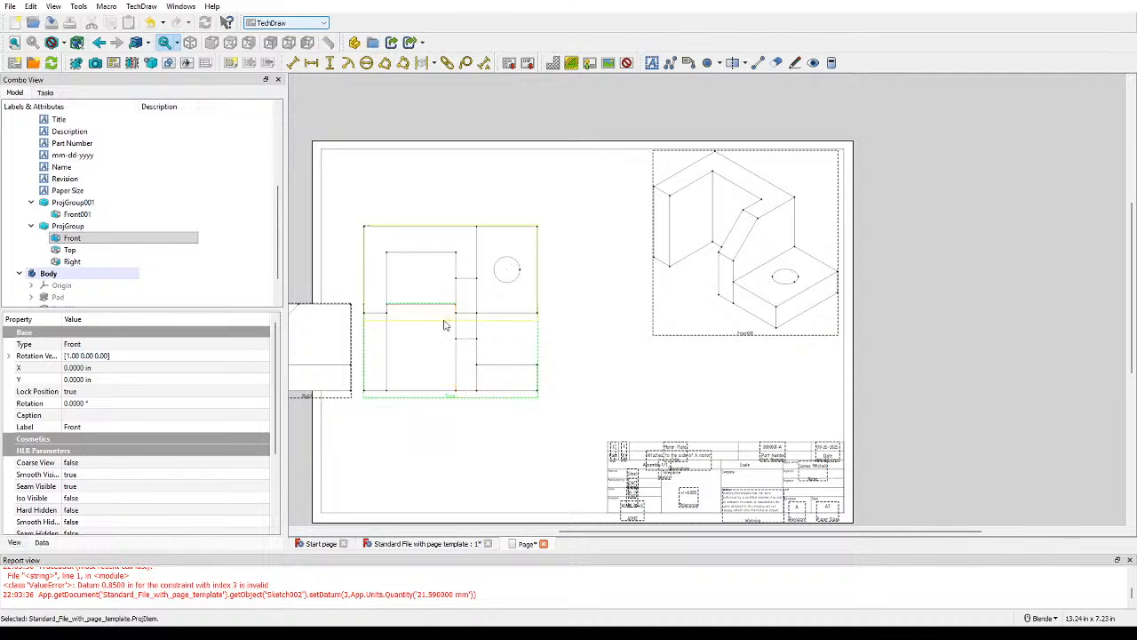
{"action": "left_click_drag", "start_coordinate": [444, 321], "coordinate": [431, 268]}
{"action": "left_click_drag", "start_coordinate": [325, 393], "coordinate": [589, 394]}
{"action": "left_click_drag", "start_coordinate": [451, 396], "coordinate": [430, 413]}
{"action": "left_click_drag", "start_coordinate": [582, 414], "coordinate": [587, 415]}
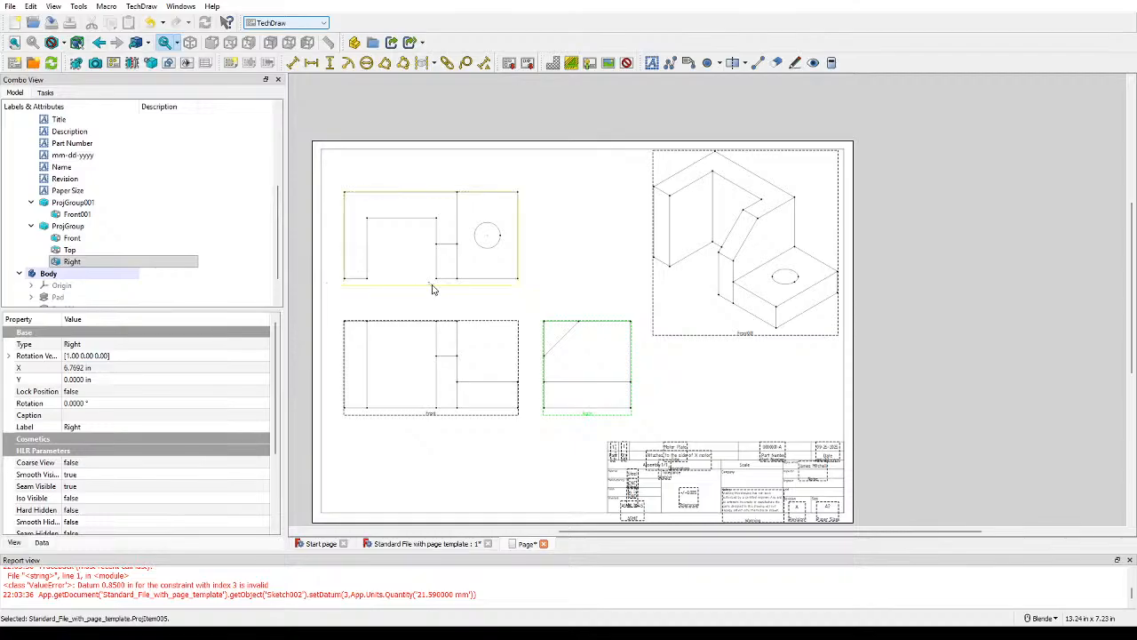
Step: Move the top view farther up above the front view to widen the gap between them
{"action": "left_click_drag", "start_coordinate": [436, 287], "coordinate": [433, 268]}
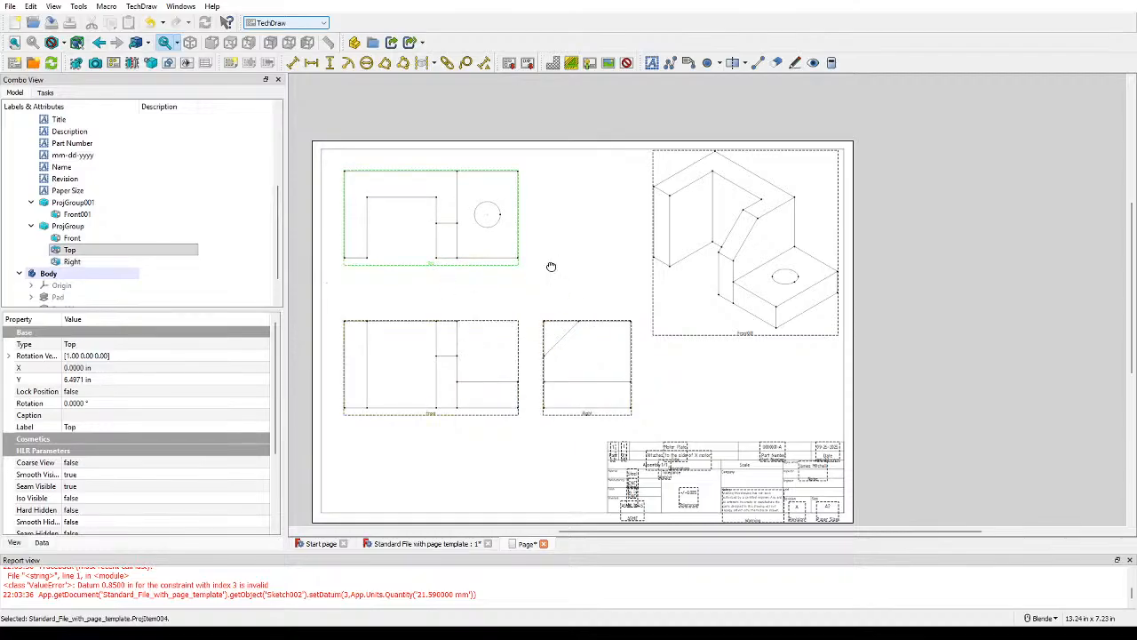
{"action": "left_click", "coordinate": [551, 263]}
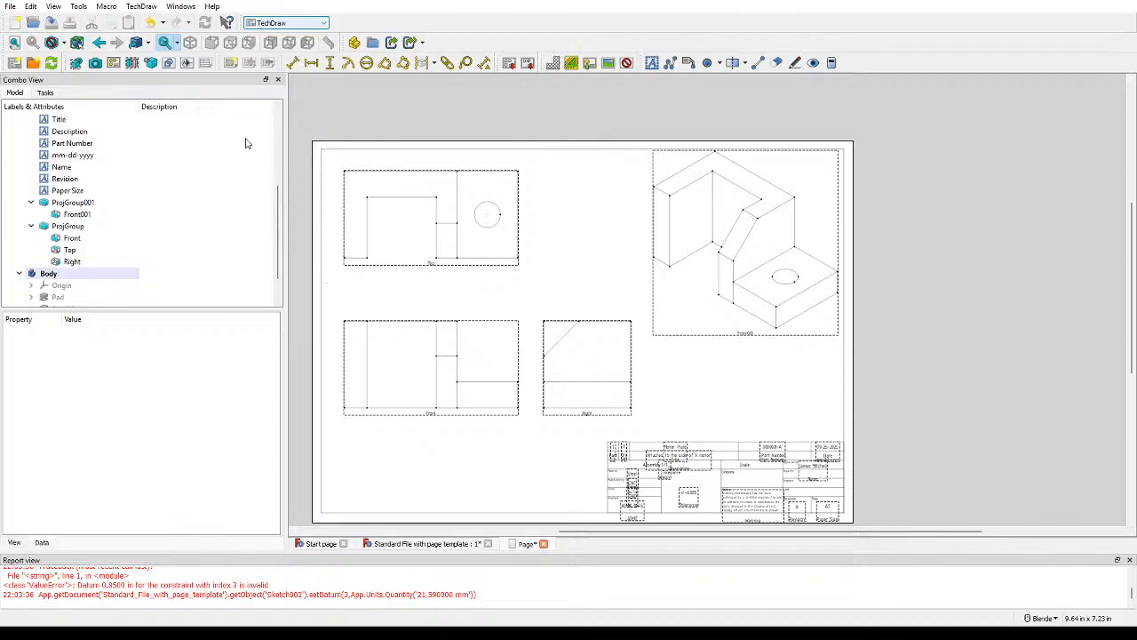
Step: Add a horizontal dimension above the front view from its upper-left corner to the chamfered arm's right edge, with format %.2f IN
{"action": "scroll", "coordinate": [391, 269], "scroll_direction": "up", "scroll_amount": 2}
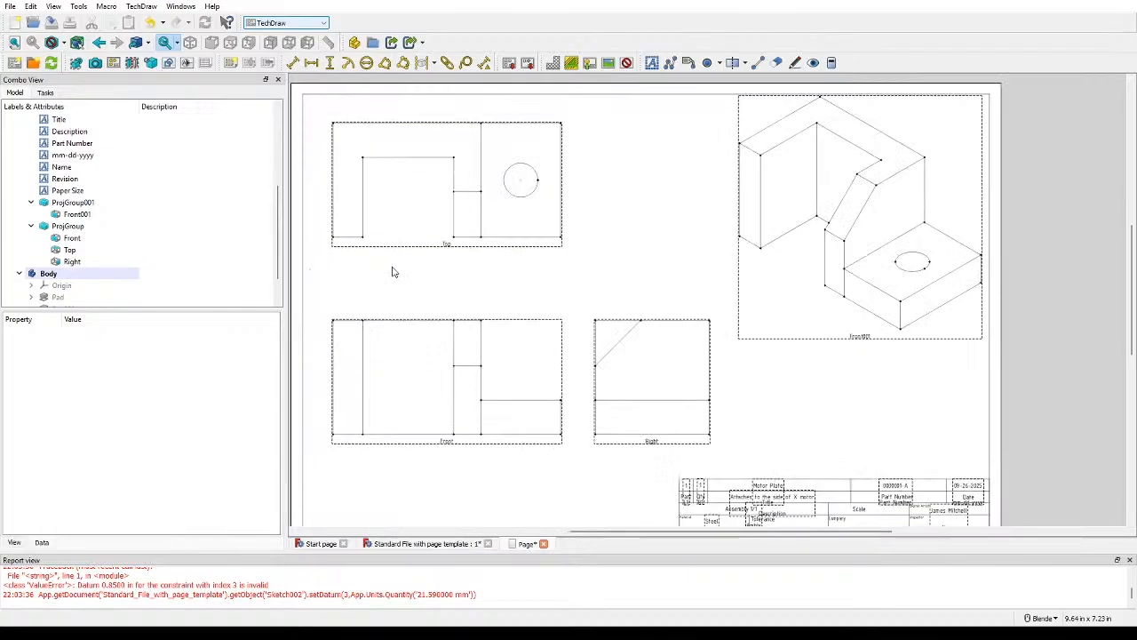
{"action": "scroll", "coordinate": [403, 322], "scroll_direction": "up", "scroll_amount": 2}
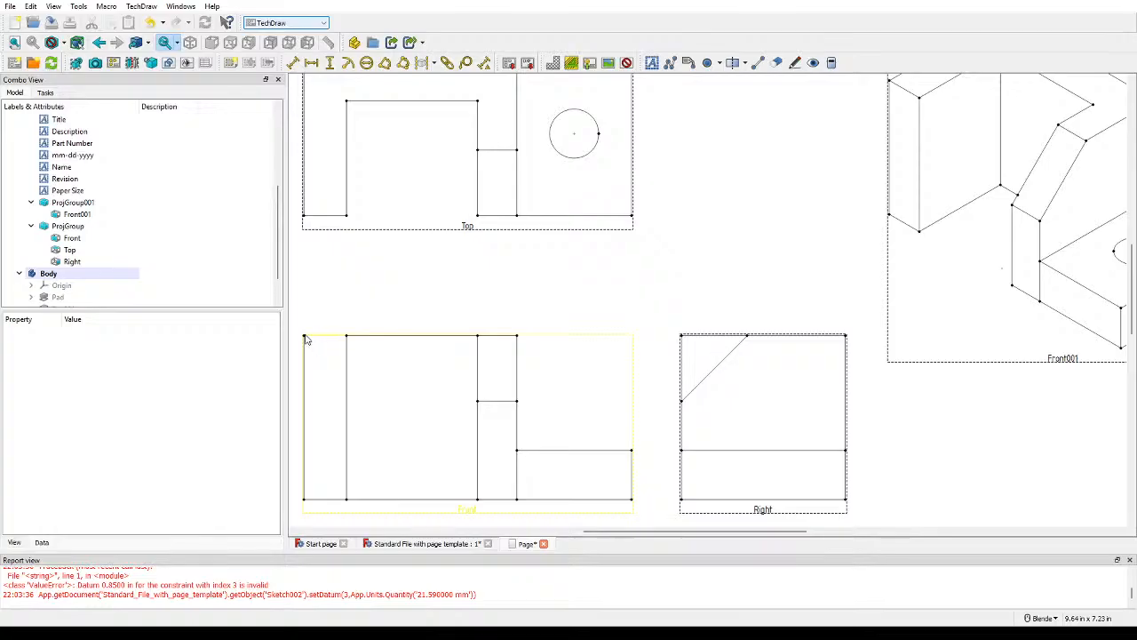
{"action": "left_click", "coordinate": [306, 340]}
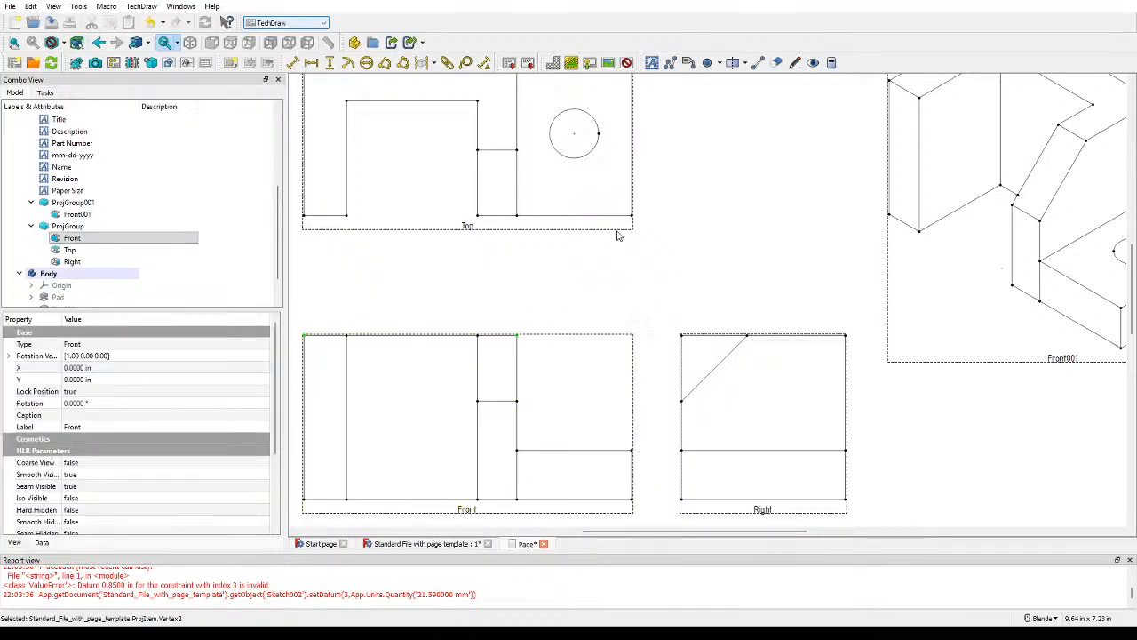
{"action": "left_click_drag", "start_coordinate": [410, 345], "coordinate": [412, 319]}
{"action": "double_click", "coordinate": [412, 318]}
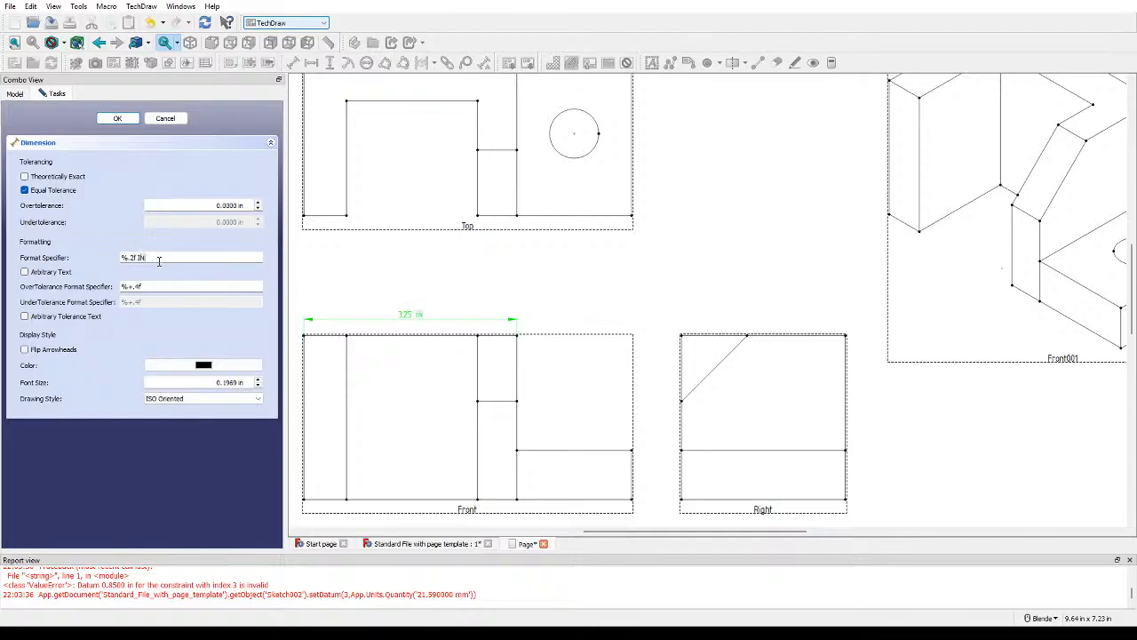
{"action": "key", "text": "Return"}
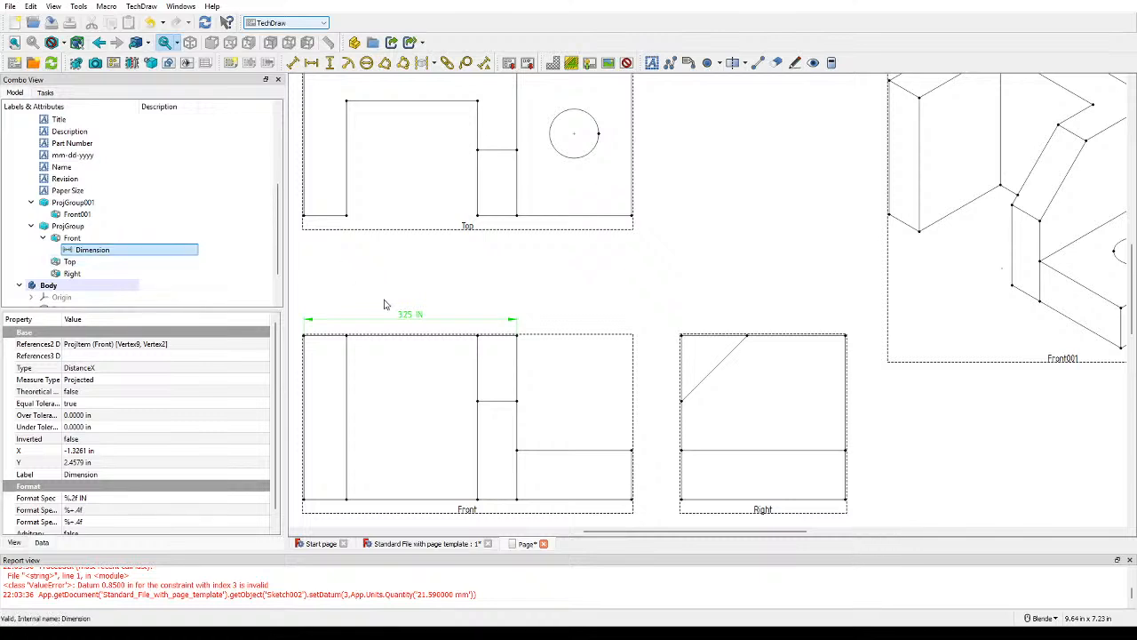
Step: Set the new front view dimension's format specifier to %.2f in and raise the dimension higher above the view
{"action": "double_click", "coordinate": [409, 315]}
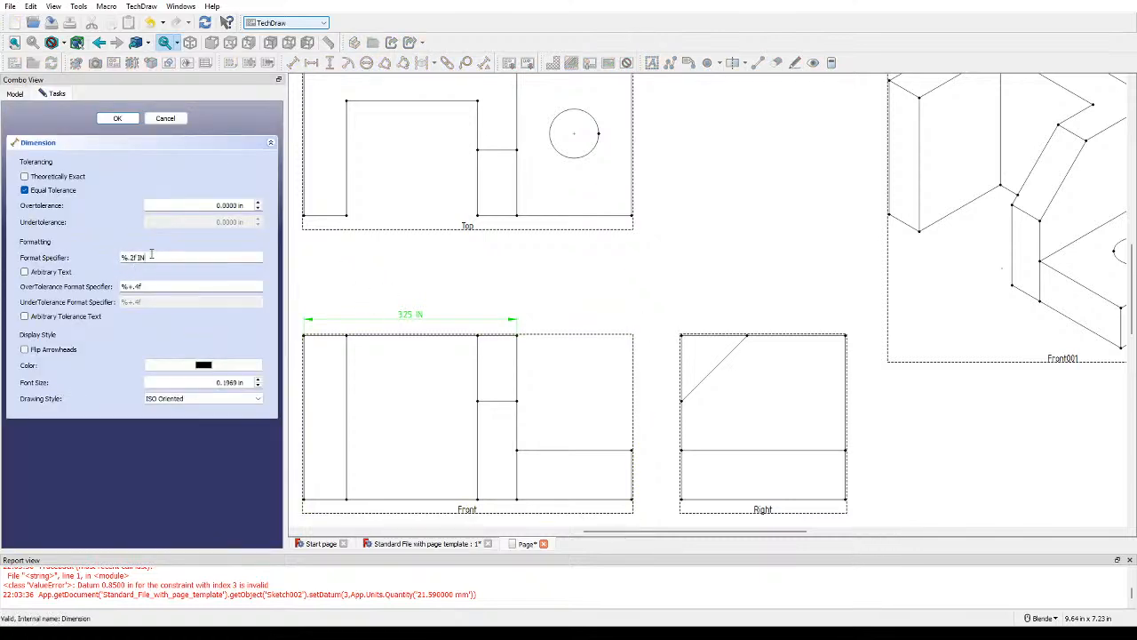
{"action": "key", "text": "Return"}
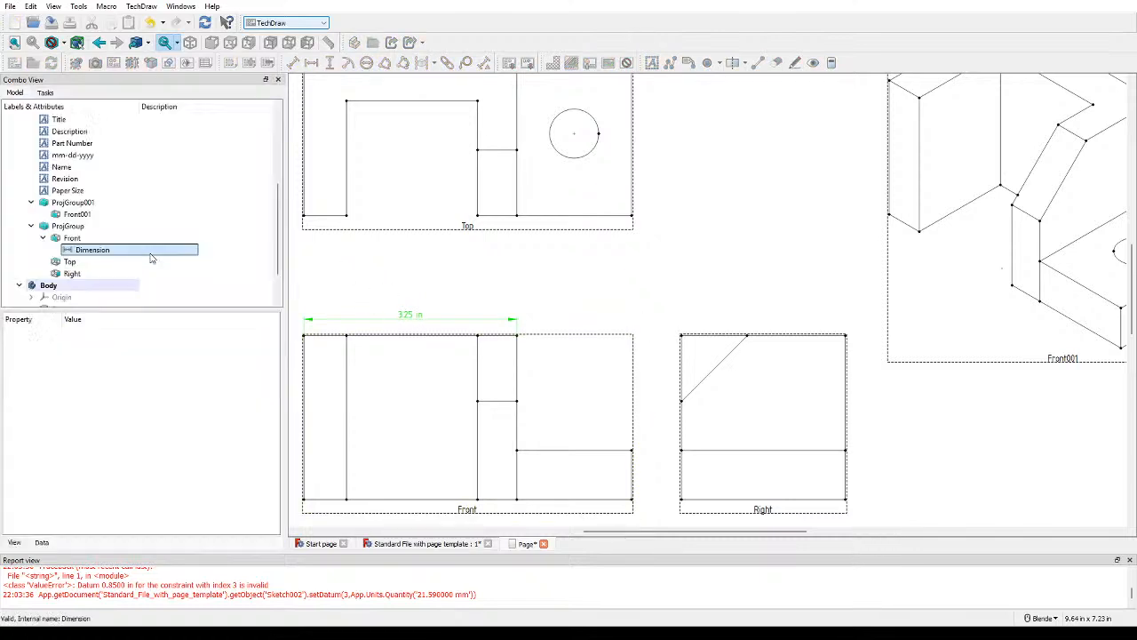
{"action": "scroll", "coordinate": [510, 287], "scroll_direction": "down", "scroll_amount": 2}
{"action": "middle_click_drag", "start_coordinate": [542, 295], "coordinate": [629, 287], "text": "shift"}
{"action": "scroll", "coordinate": [534, 308], "scroll_direction": "up", "scroll_amount": 1}
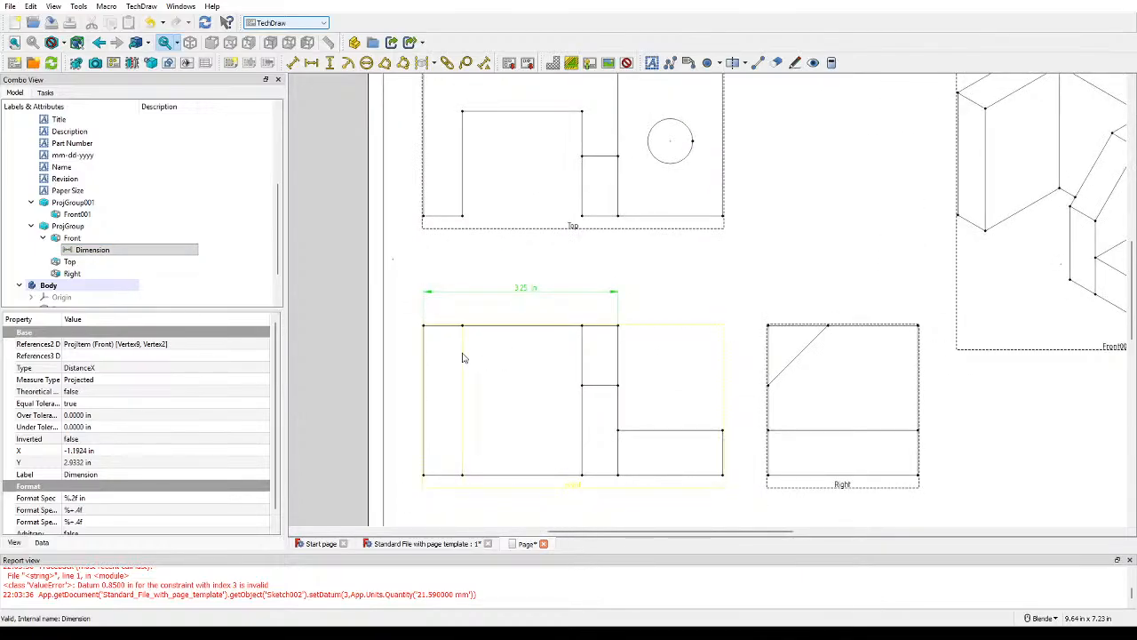
{"action": "scroll", "coordinate": [457, 357], "scroll_direction": "up", "scroll_amount": 1}
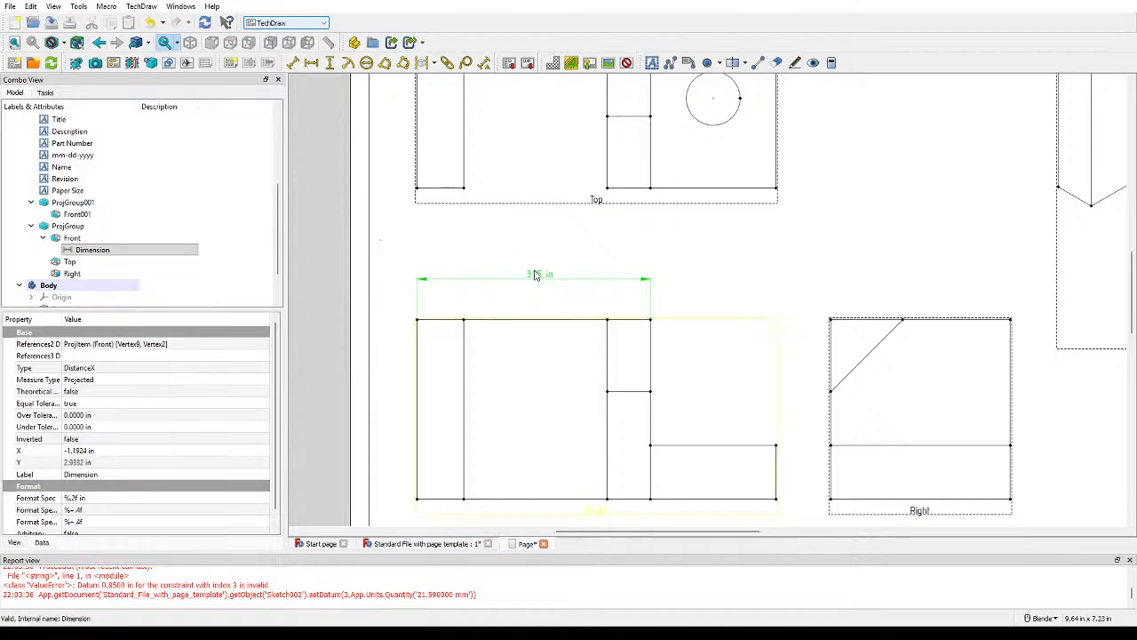
{"action": "left_click_drag", "start_coordinate": [567, 283], "coordinate": [563, 274]}
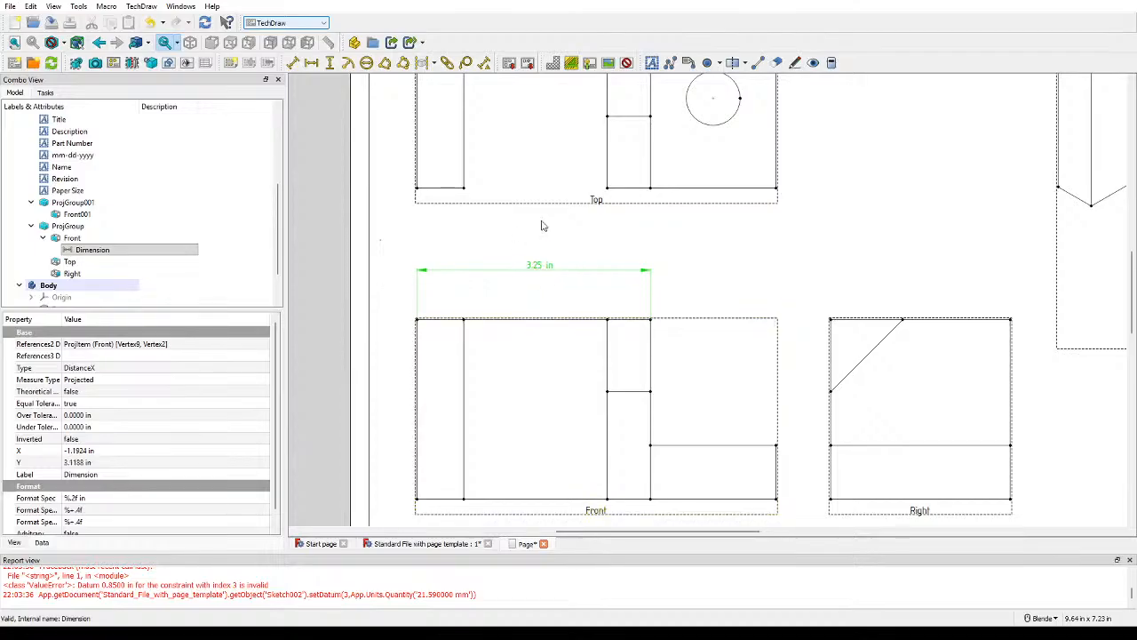
Step: Dimension the front view from its upper-left corner to the chamfered arm's left edge, placed above the view with format %.2f in
{"action": "left_click", "coordinate": [609, 320]}
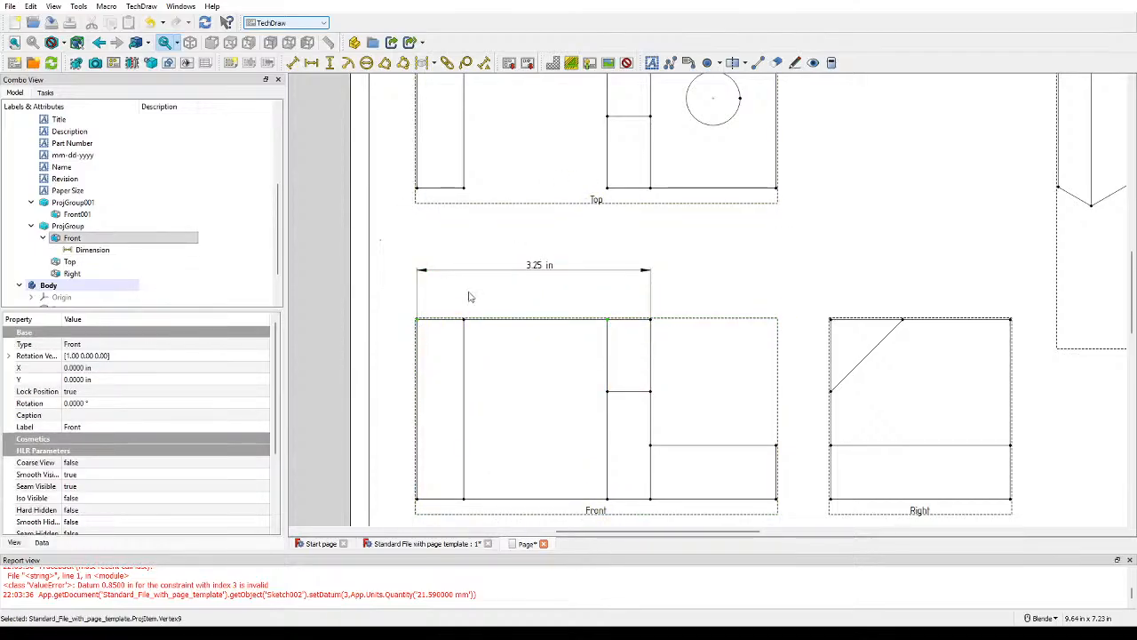
{"action": "left_click", "coordinate": [292, 63]}
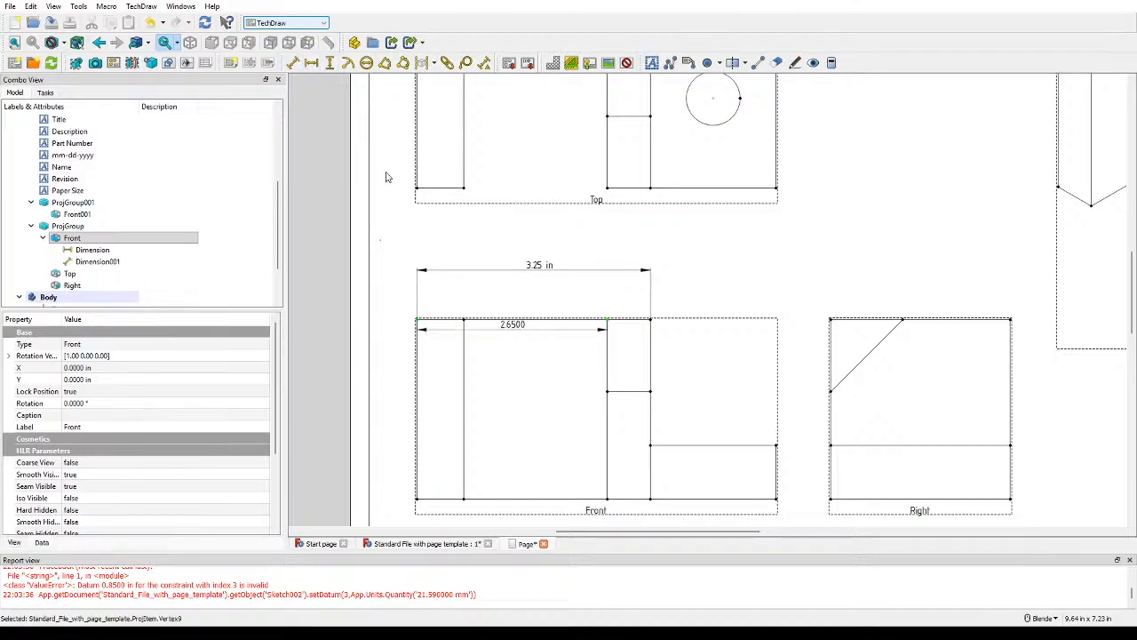
{"action": "left_click_drag", "start_coordinate": [509, 325], "coordinate": [510, 303]}
{"action": "double_click", "coordinate": [506, 302]}
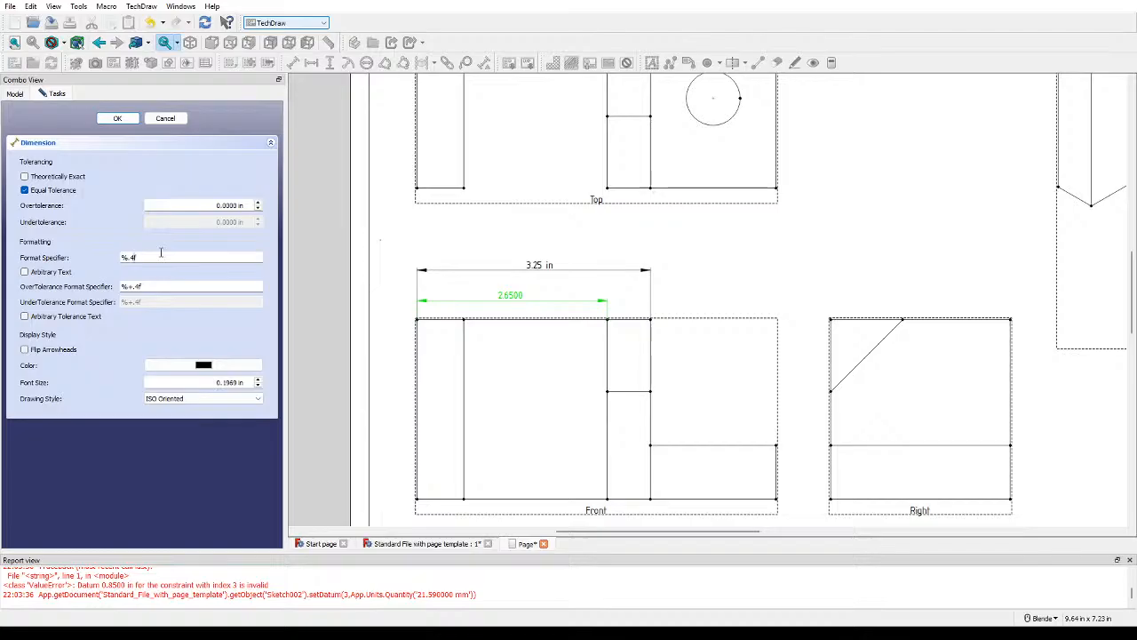
{"action": "type", "text": "in"}
{"action": "key", "text": "Return"}
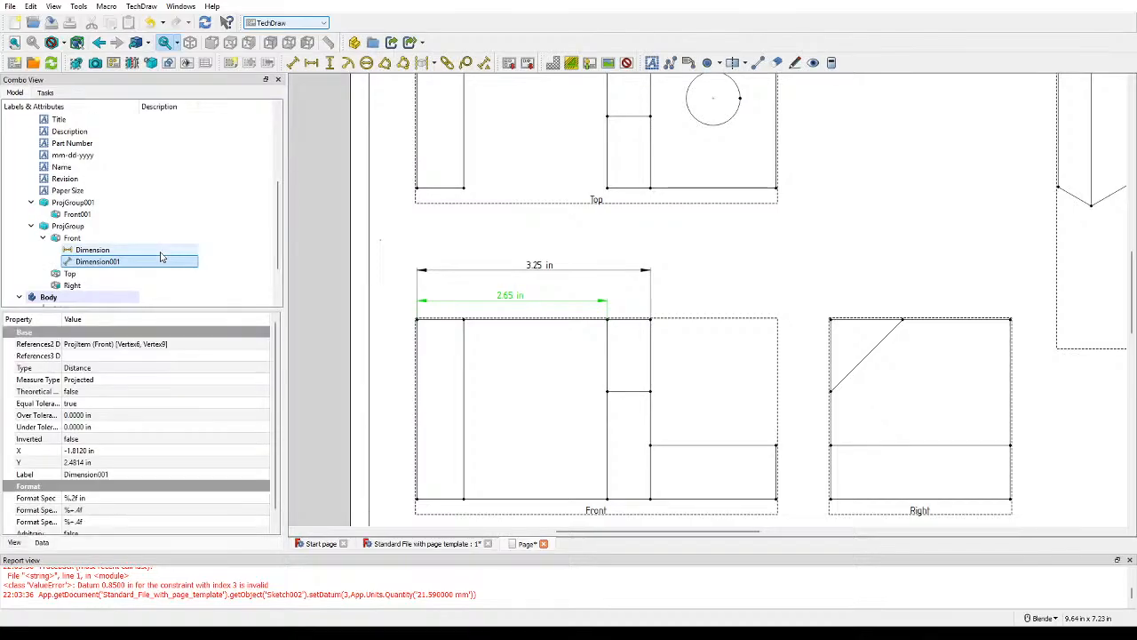
Step: Move the top view up slightly and raise both stacked horizontal dimensions higher above the front view
{"action": "scroll", "coordinate": [449, 316], "scroll_direction": "down", "scroll_amount": 2}
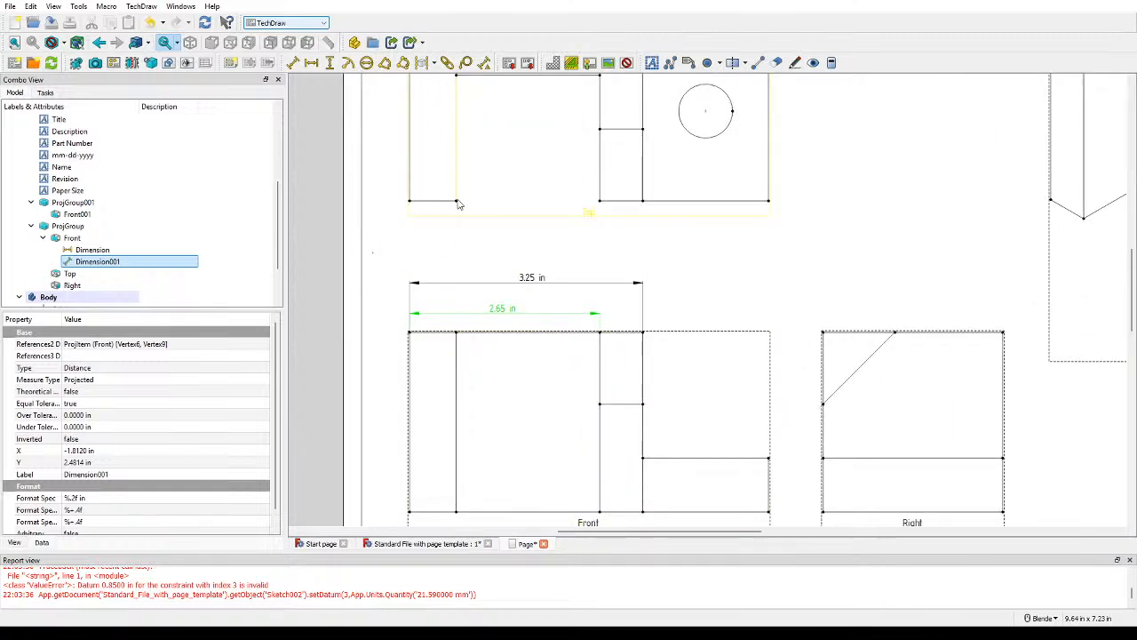
{"action": "scroll", "coordinate": [467, 213], "scroll_direction": "down", "scroll_amount": 2}
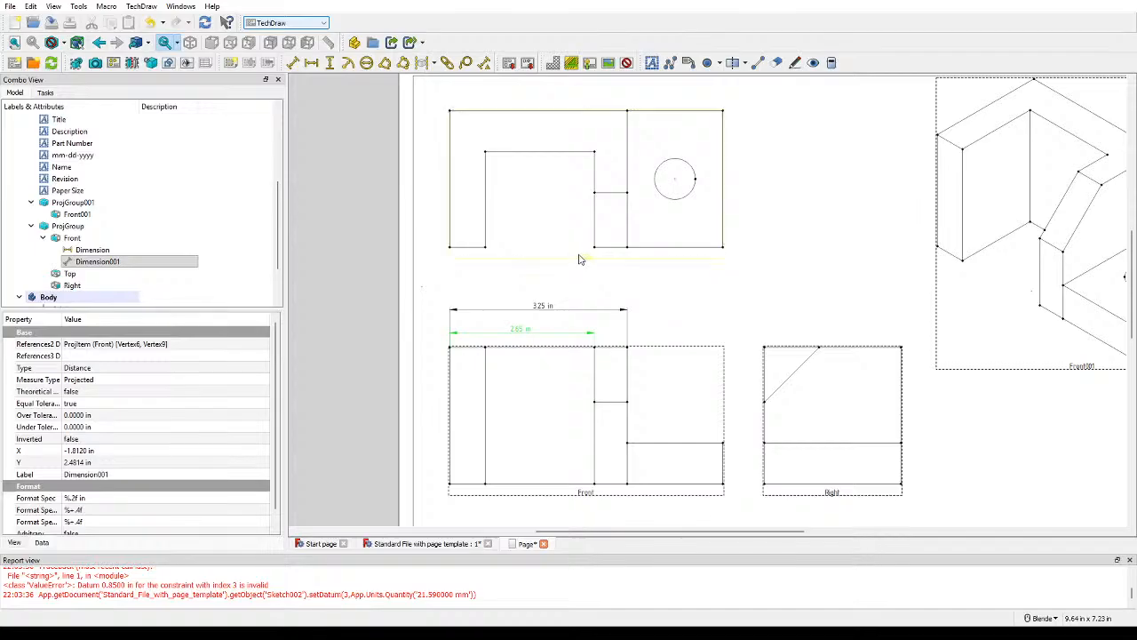
{"action": "left_click_drag", "start_coordinate": [579, 257], "coordinate": [579, 246]}
{"action": "scroll", "coordinate": [580, 253], "scroll_direction": "down", "scroll_amount": 1}
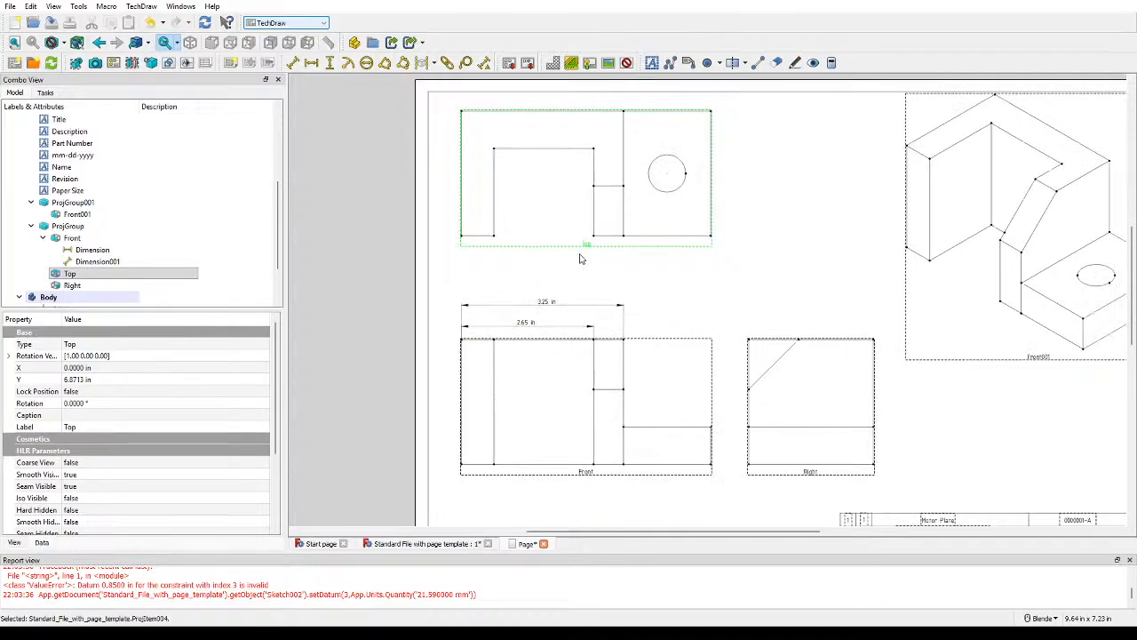
{"action": "scroll", "coordinate": [561, 260], "scroll_direction": "up", "scroll_amount": 1}
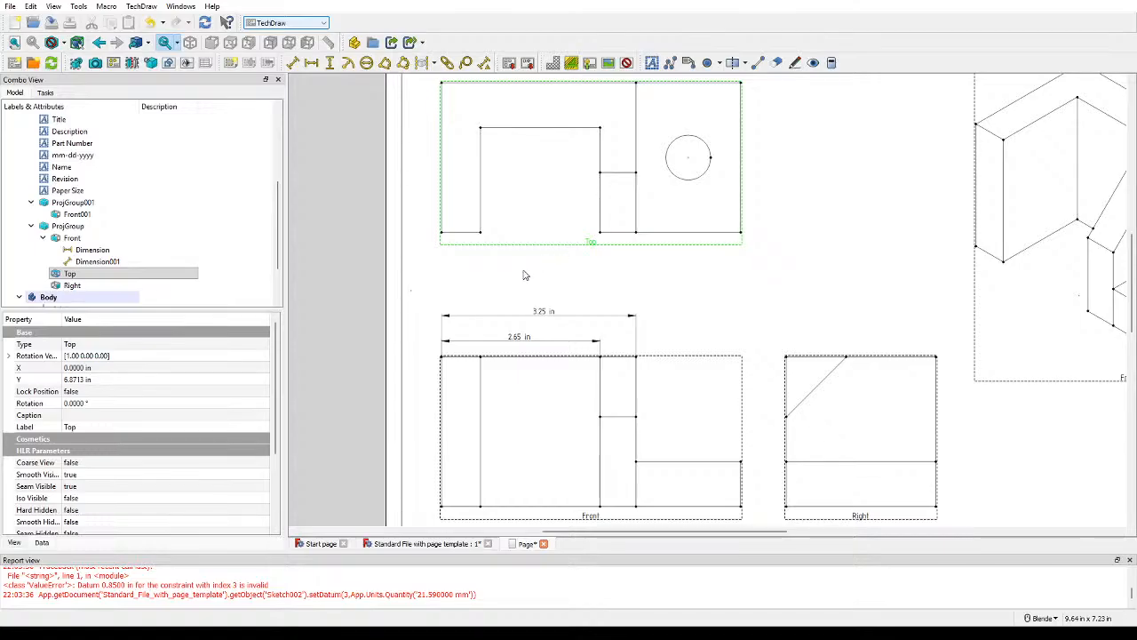
{"action": "left_click_drag", "start_coordinate": [544, 309], "coordinate": [544, 303]}
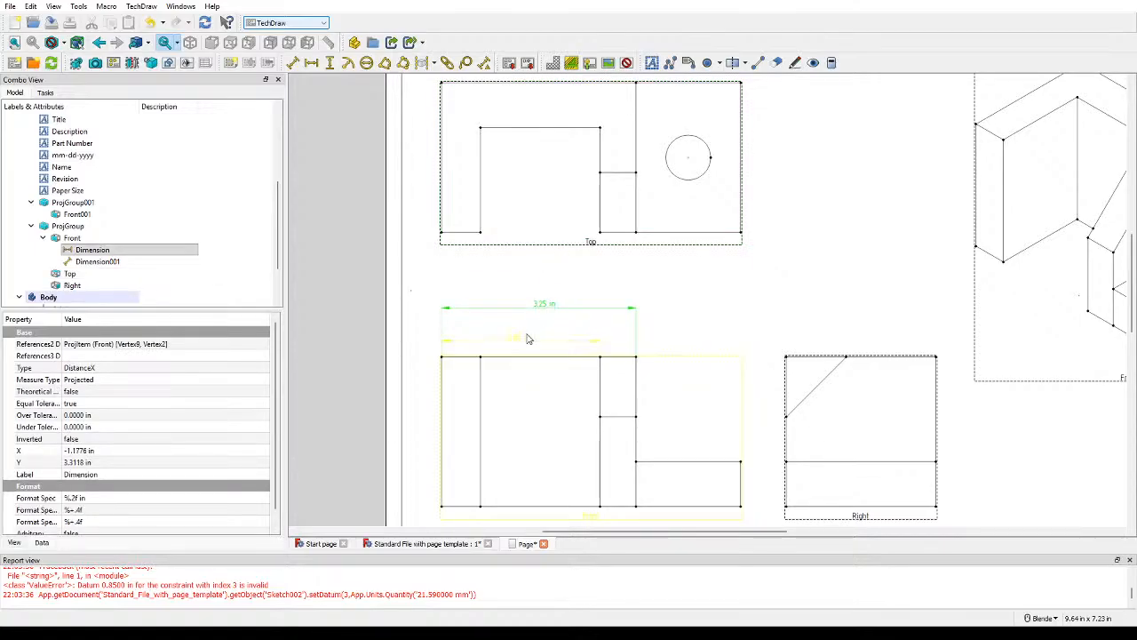
{"action": "left_click", "coordinate": [522, 330]}
Step: Dimension the left leg's horizontal width in the front view, placed just above its top edge with format %.2f in
{"action": "left_click", "coordinate": [480, 356]}
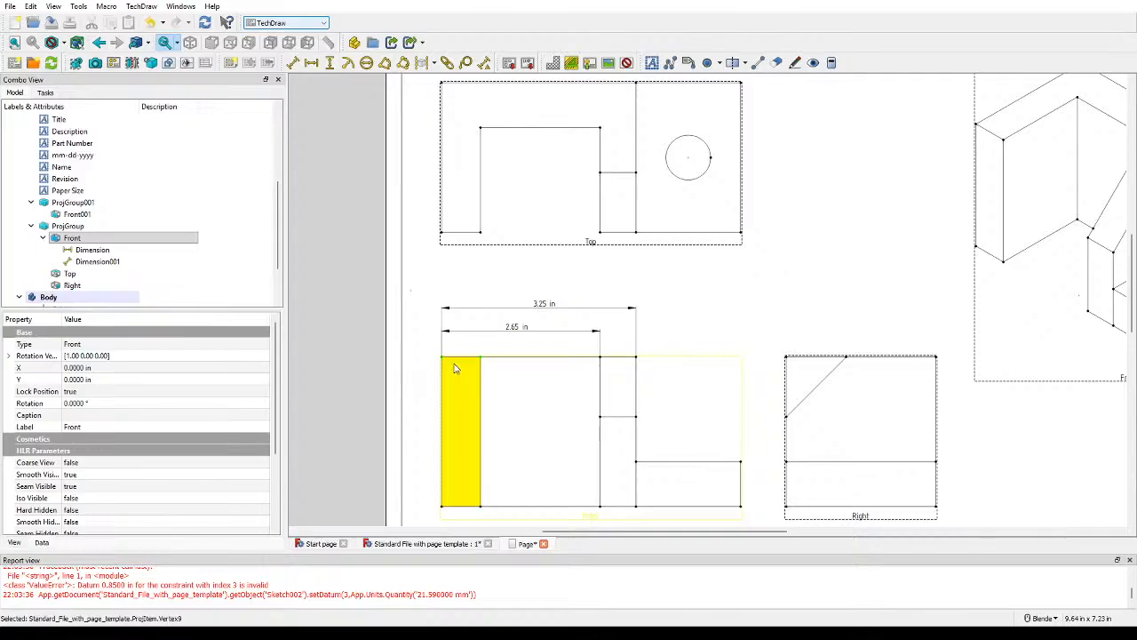
{"action": "scroll", "coordinate": [444, 362], "scroll_direction": "up", "scroll_amount": 1}
{"action": "left_click", "coordinate": [312, 71]}
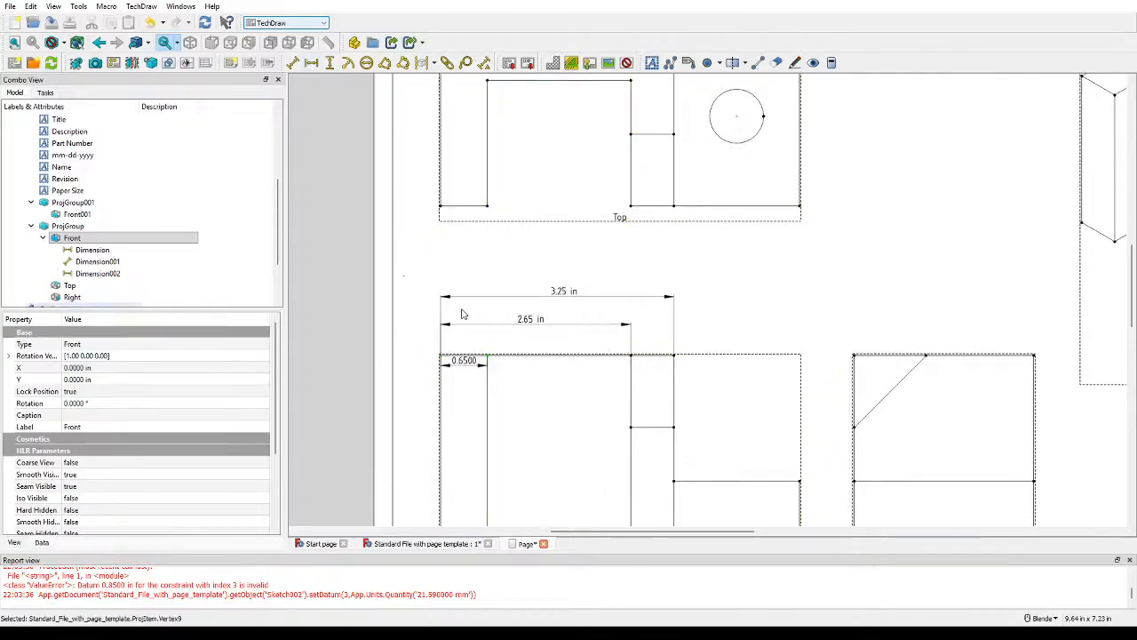
{"action": "left_click_drag", "start_coordinate": [459, 364], "coordinate": [461, 351]}
{"action": "double_click", "coordinate": [461, 349]}
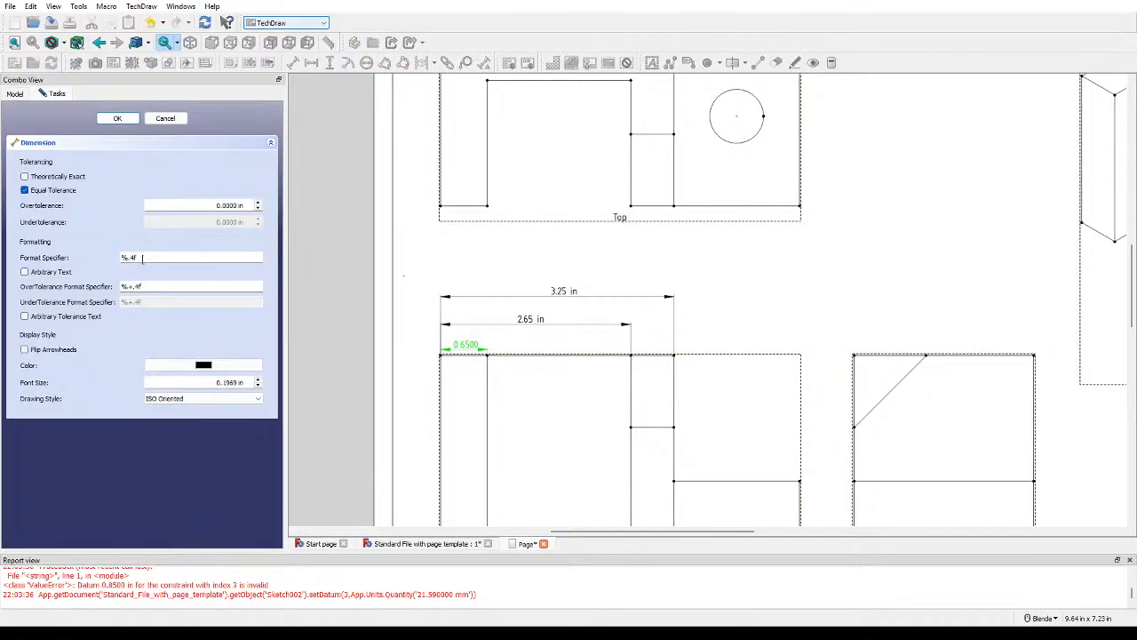
{"action": "key", "text": "BackSpace"}
{"action": "type", "text": "2f in"}
{"action": "key", "text": "Return"}
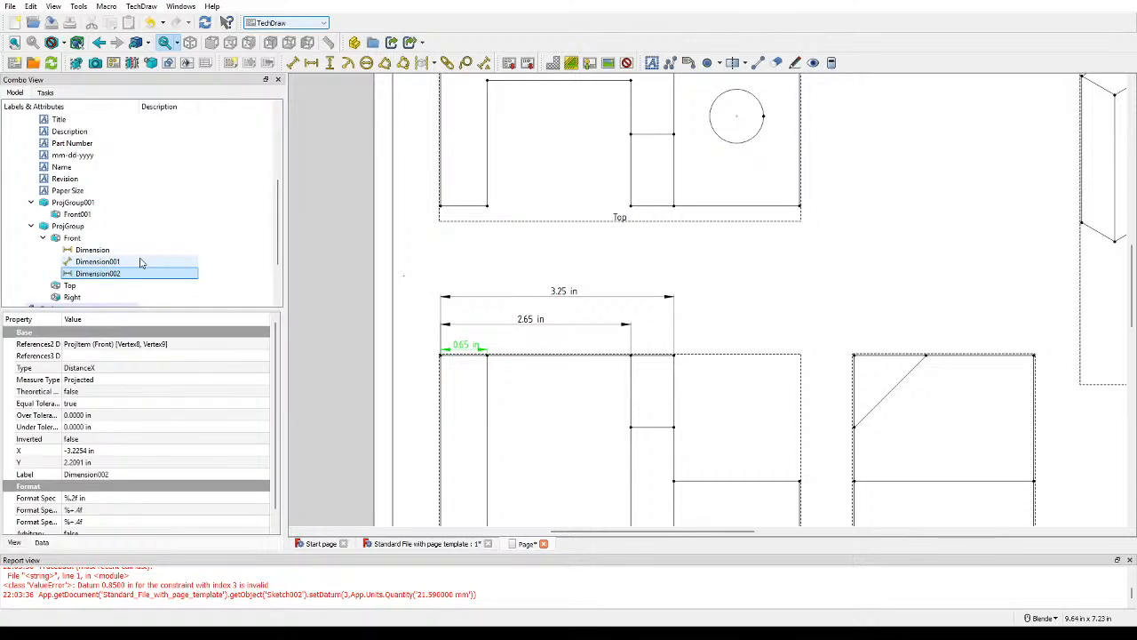
{"action": "scroll", "coordinate": [533, 355], "scroll_direction": "up", "scroll_amount": 3}
{"action": "left_click", "coordinate": [513, 312]}
Step: Move the top view slightly down toward the front view, leaving space above it near the sheet border
{"action": "scroll", "coordinate": [512, 312], "scroll_direction": "down", "scroll_amount": 5}
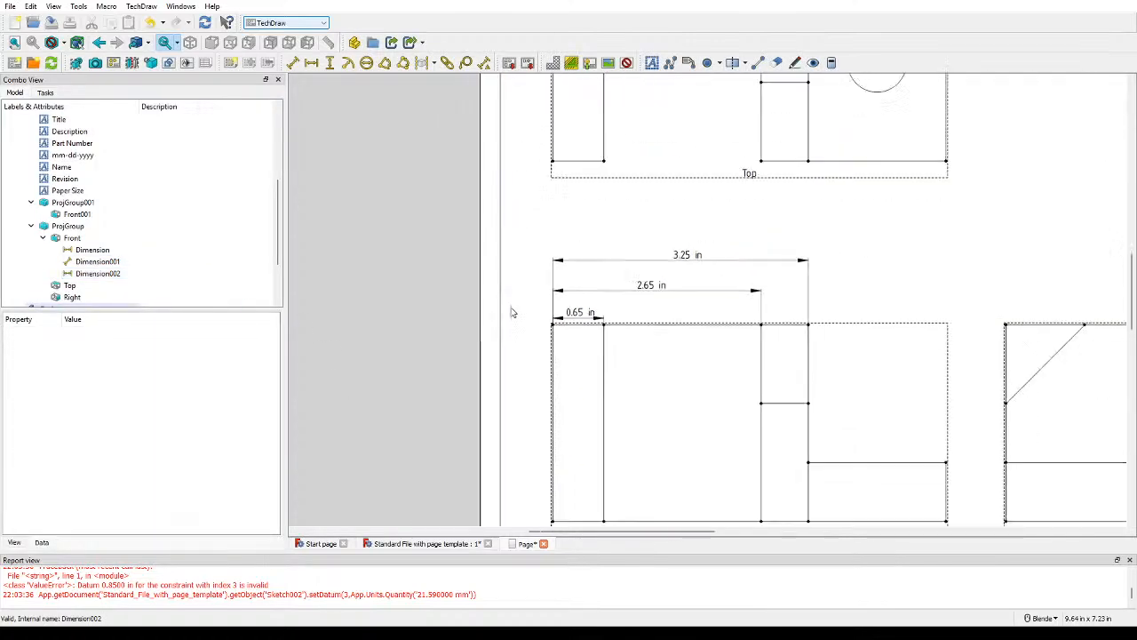
{"action": "middle_click_drag", "start_coordinate": [641, 227], "coordinate": [506, 289]}
{"action": "scroll", "coordinate": [552, 257], "scroll_direction": "down", "scroll_amount": 1}
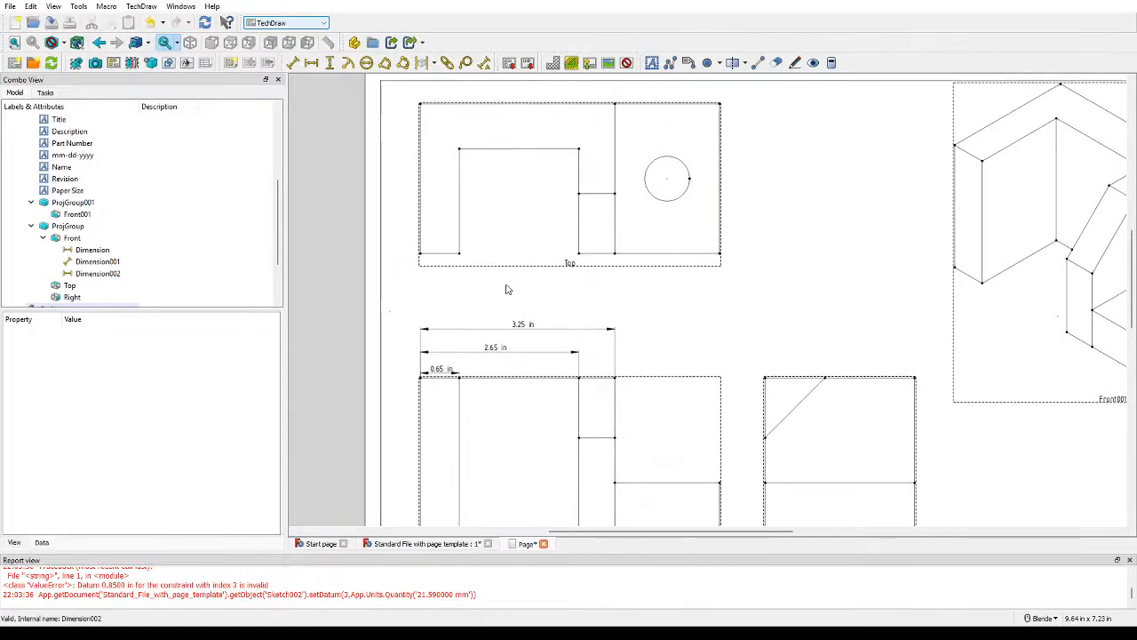
{"action": "scroll", "coordinate": [520, 290], "scroll_direction": "down", "scroll_amount": 1}
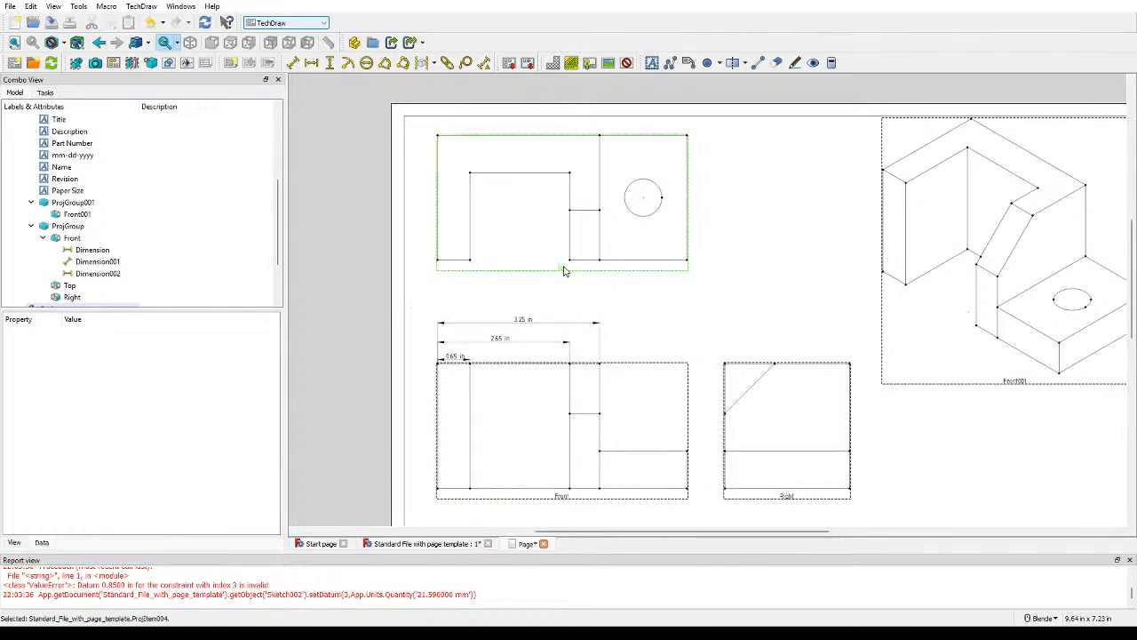
{"action": "left_click_drag", "start_coordinate": [563, 266], "coordinate": [565, 280]}
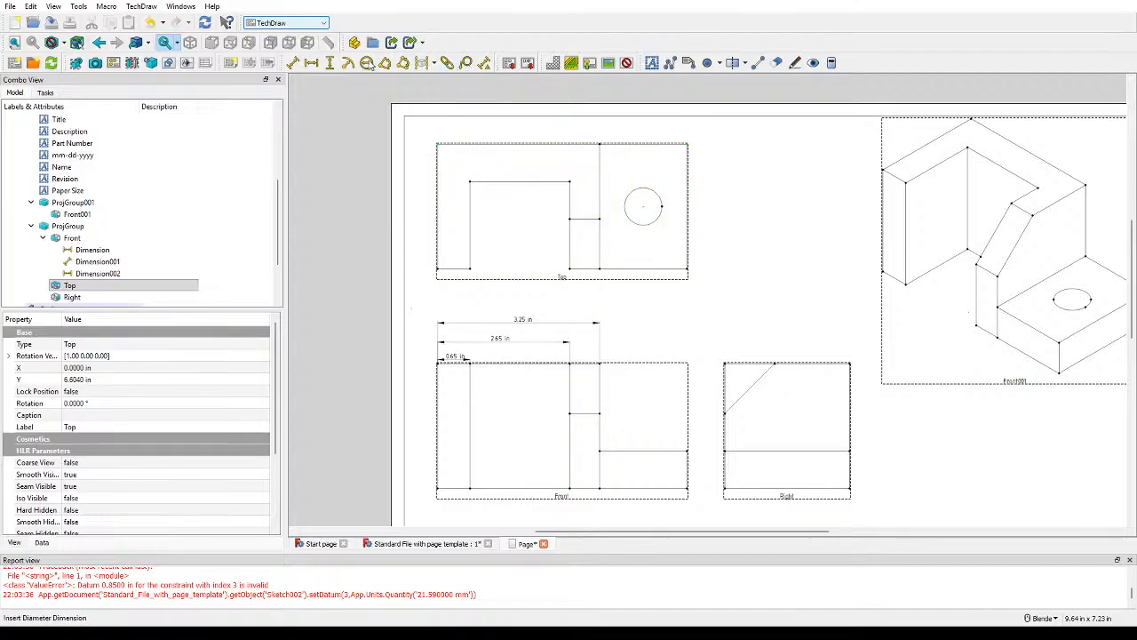
Step: Add an overall horizontal width dimension above the top view with format specifier %.0f in
{"action": "left_click", "coordinate": [313, 64]}
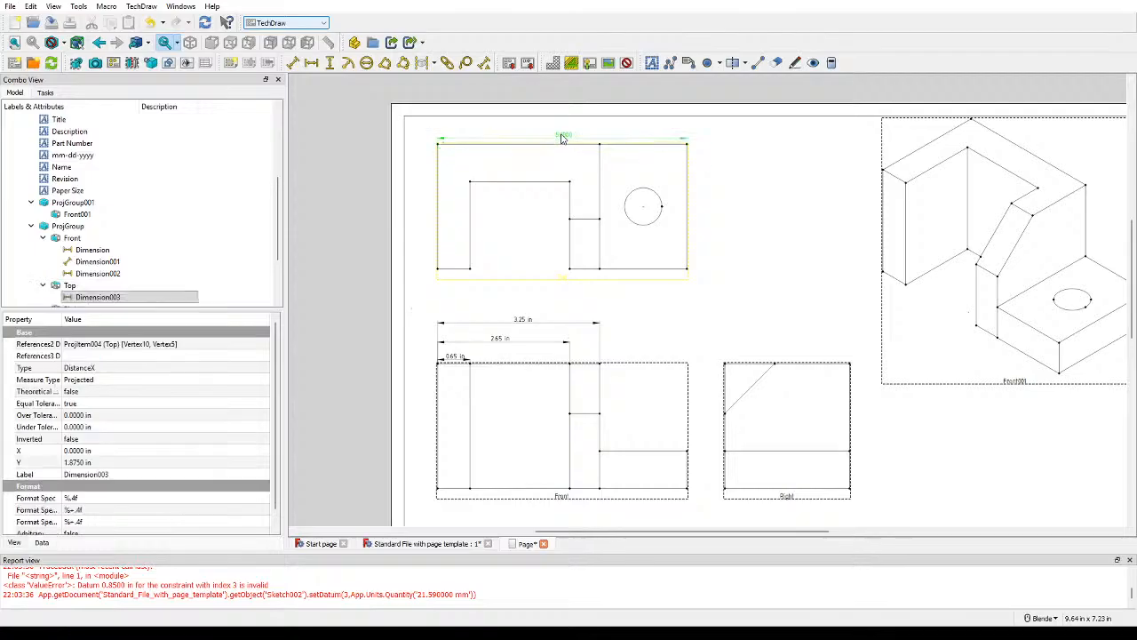
{"action": "double_click", "coordinate": [561, 135]}
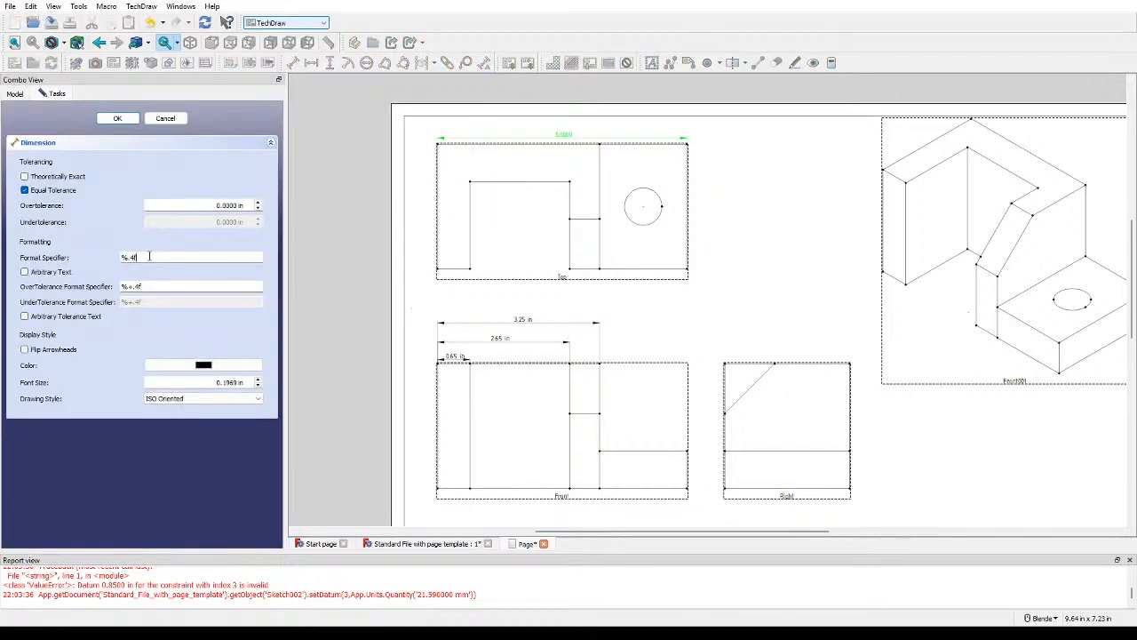
{"action": "type", "text": "0f in"}
{"action": "key", "text": "Return"}
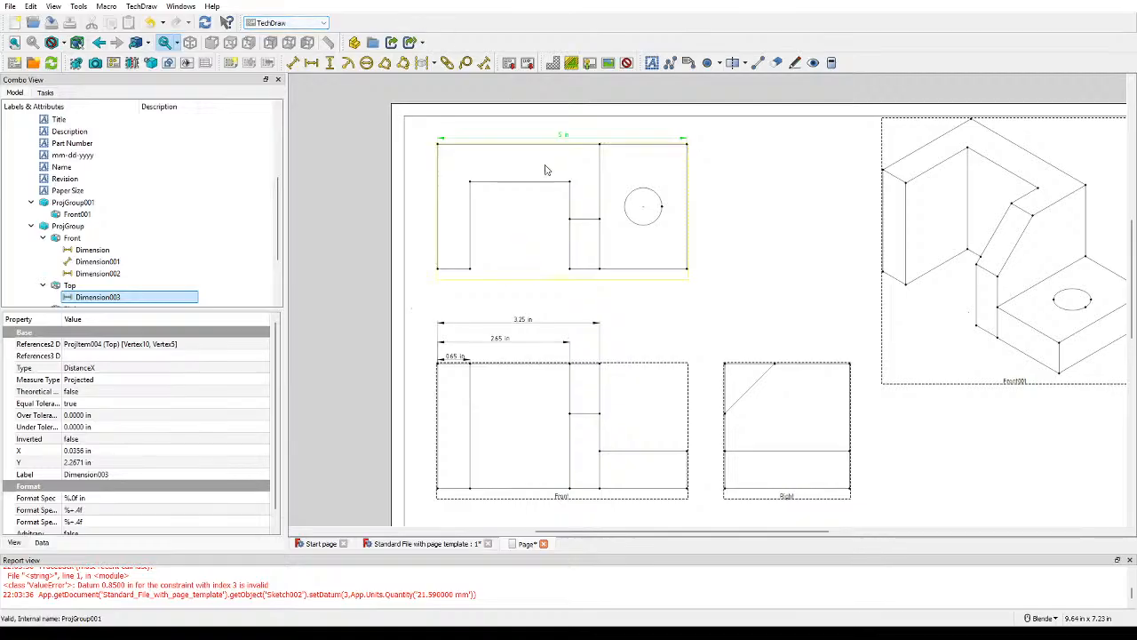
Step: Nudge the top view slightly down and adjust its overall width dimension to sit clearly above the view
{"action": "scroll", "coordinate": [543, 172], "scroll_direction": "up", "scroll_amount": 2}
{"action": "left_click", "coordinate": [563, 313]}
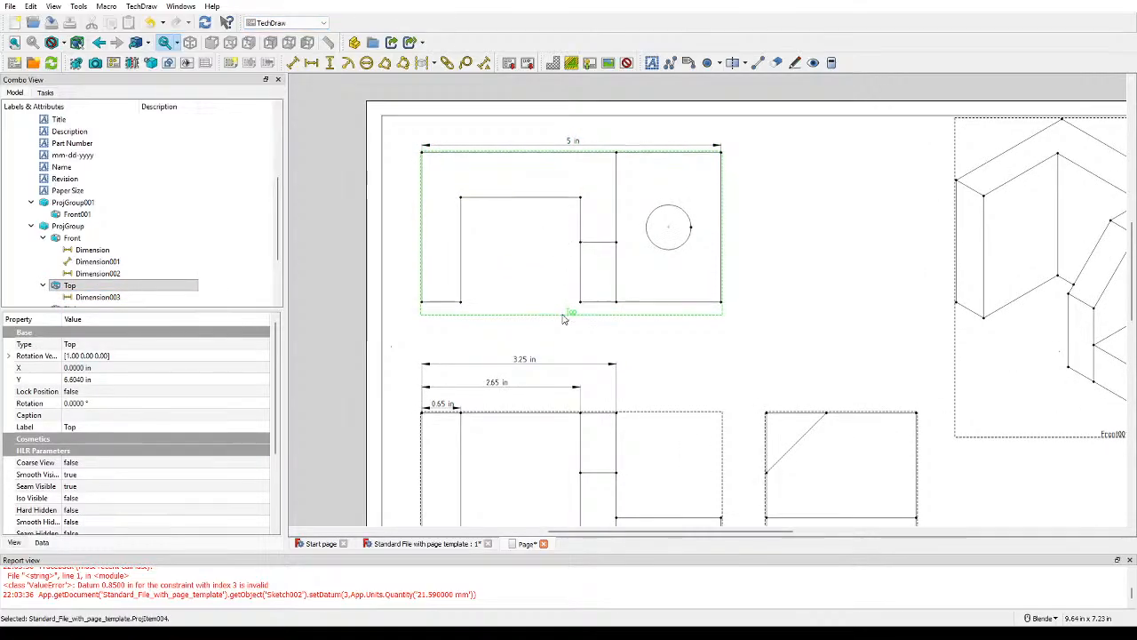
{"action": "left_click", "coordinate": [571, 143]}
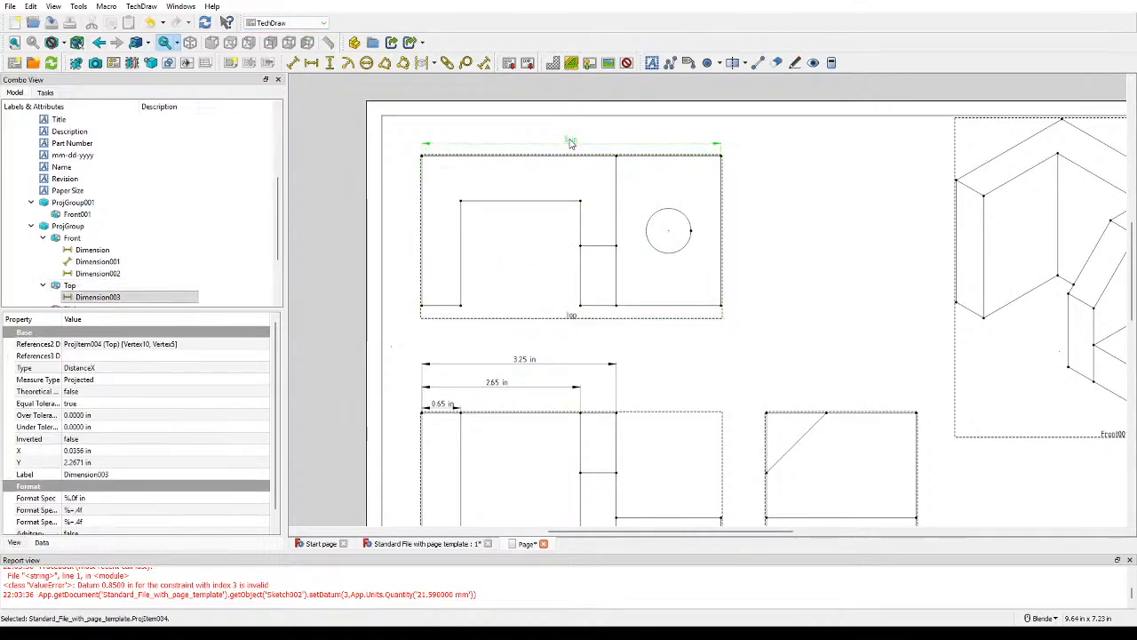
{"action": "left_click", "coordinate": [892, 233]}
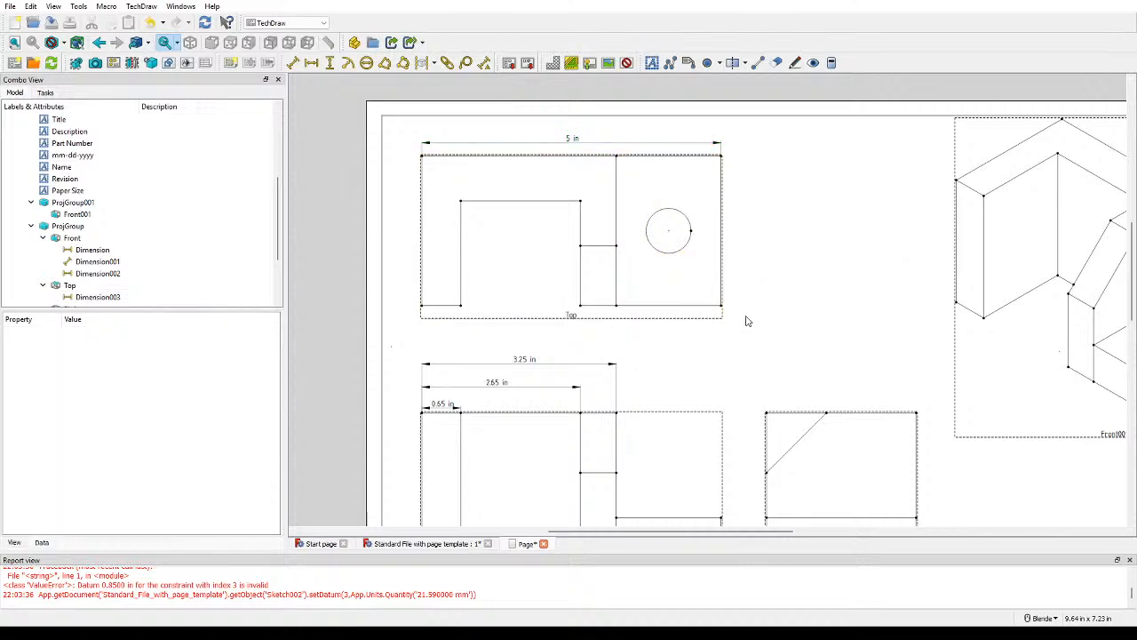
Step: Delete the left leg's width dimension from the front view and lower the two remaining width dimensions closer to its top edge
{"action": "middle_click_drag", "start_coordinate": [750, 299], "coordinate": [758, 275]}
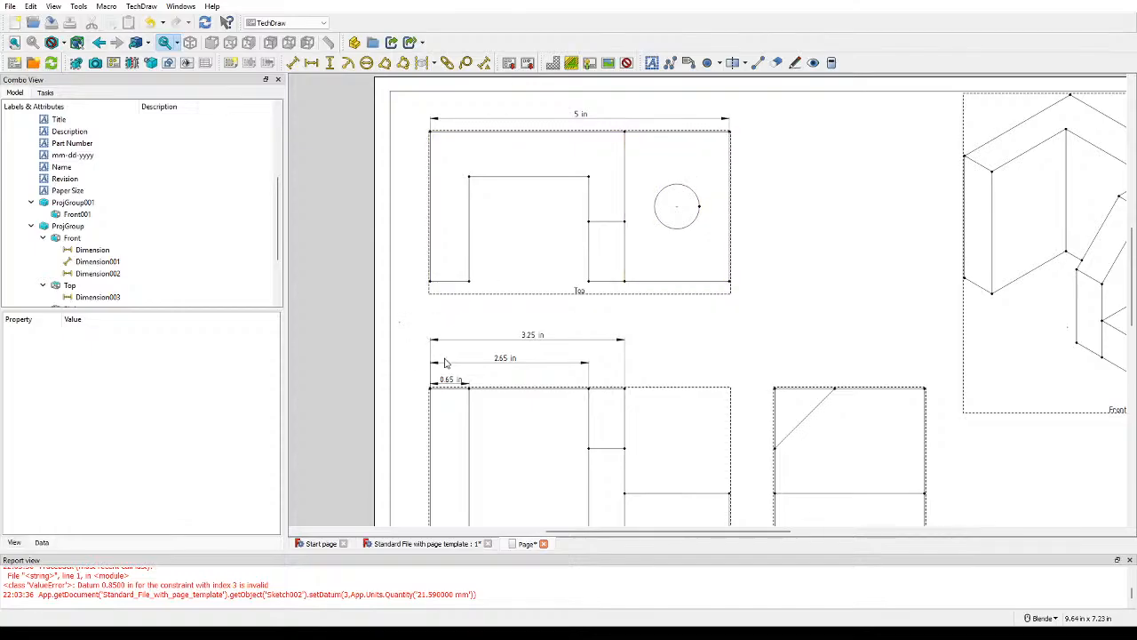
{"action": "left_click", "coordinate": [453, 381]}
{"action": "key", "text": "Delete"}
{"action": "left_click_drag", "start_coordinate": [508, 364], "coordinate": [510, 377]}
{"action": "left_click_drag", "start_coordinate": [530, 336], "coordinate": [531, 353]}
{"action": "left_click", "coordinate": [774, 280]}
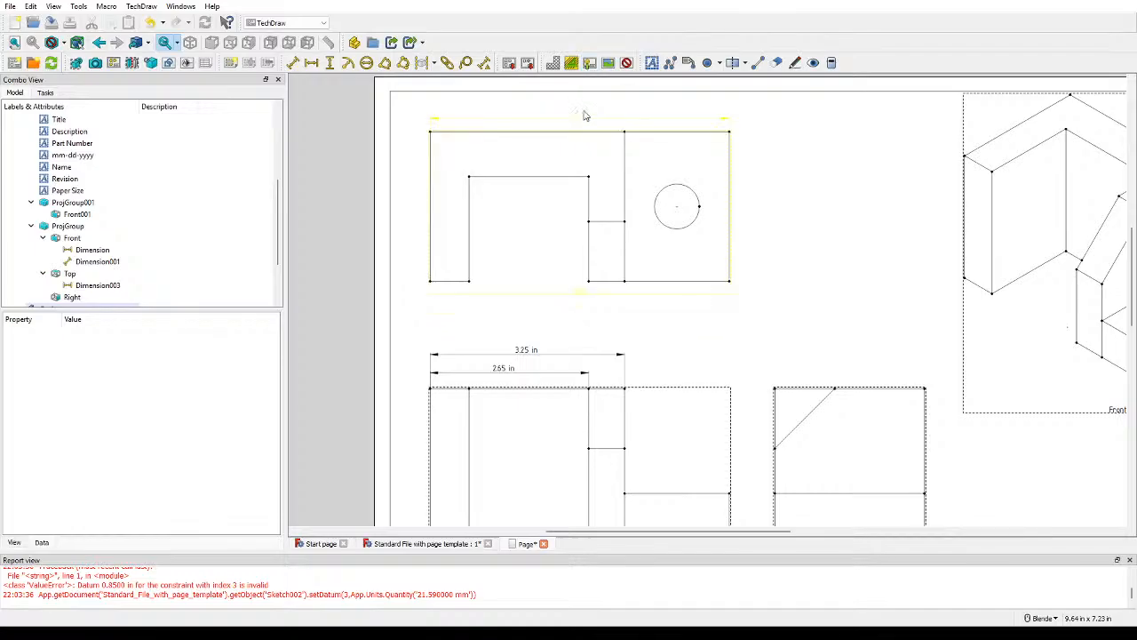
Step: Dimension the left leg's horizontal width in the top view, placed just below its bottom edge with format specifier %.2f in
{"action": "left_click", "coordinate": [472, 286]}
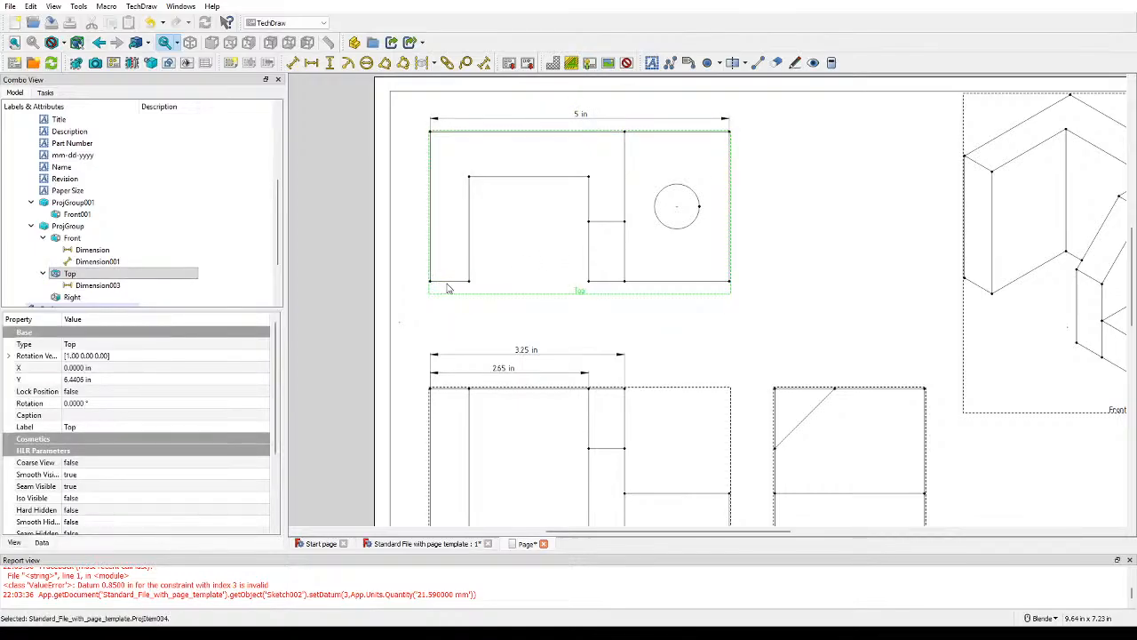
{"action": "left_click", "coordinate": [450, 281]}
{"action": "left_click", "coordinate": [311, 62]}
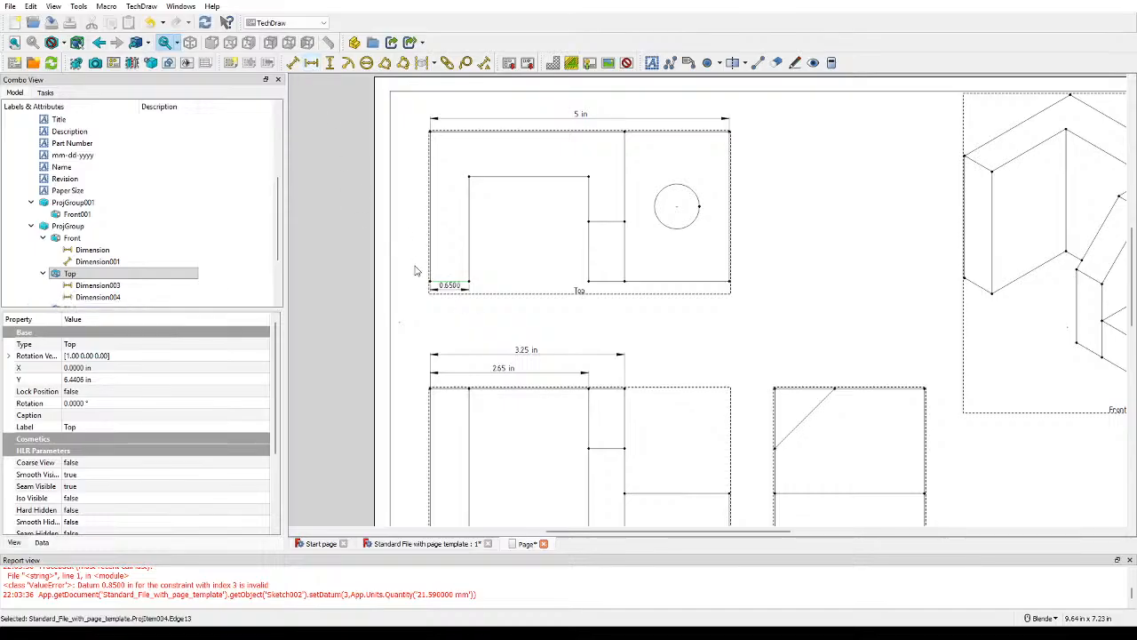
{"action": "left_click", "coordinate": [447, 290]}
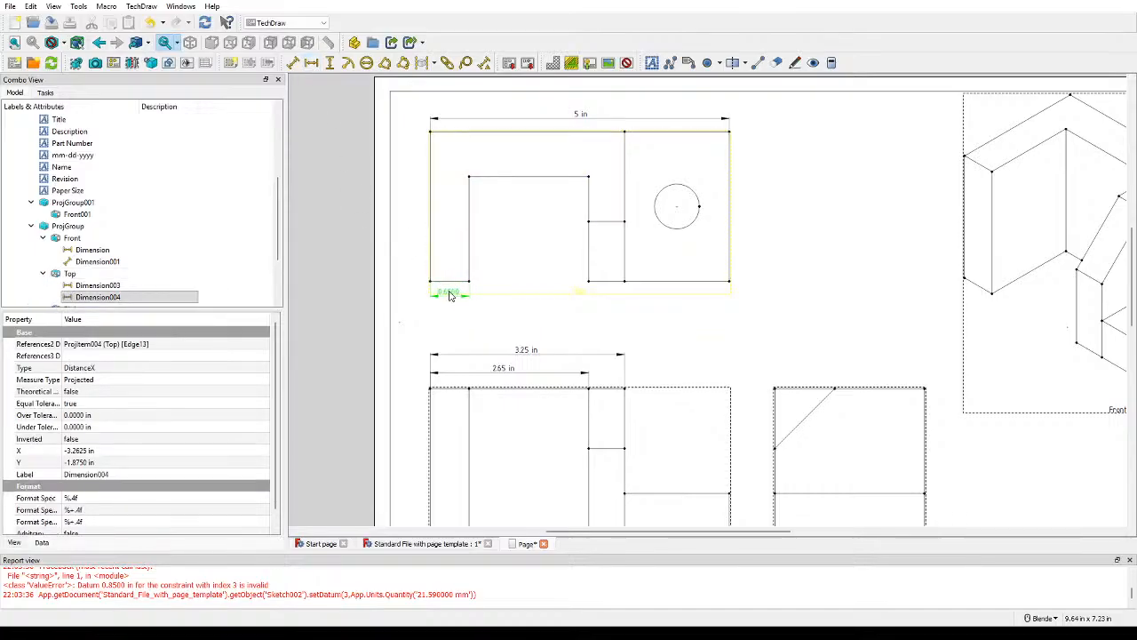
{"action": "double_click", "coordinate": [447, 292]}
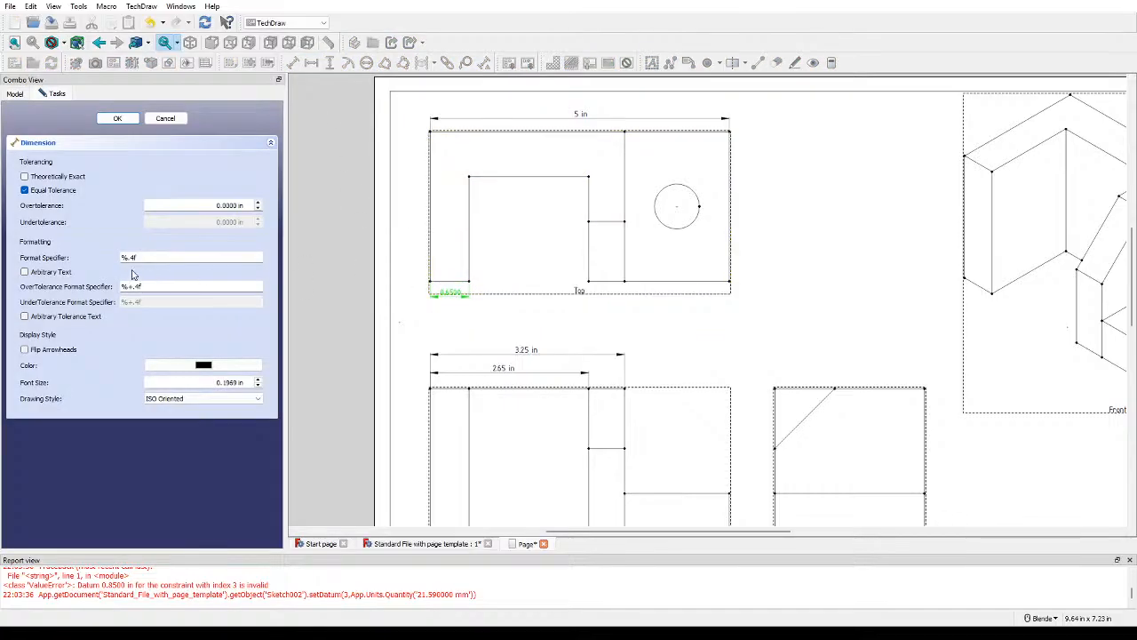
{"action": "key", "text": "BackSpace"}
{"action": "type", "text": "2f in"}
{"action": "key", "text": "Return"}
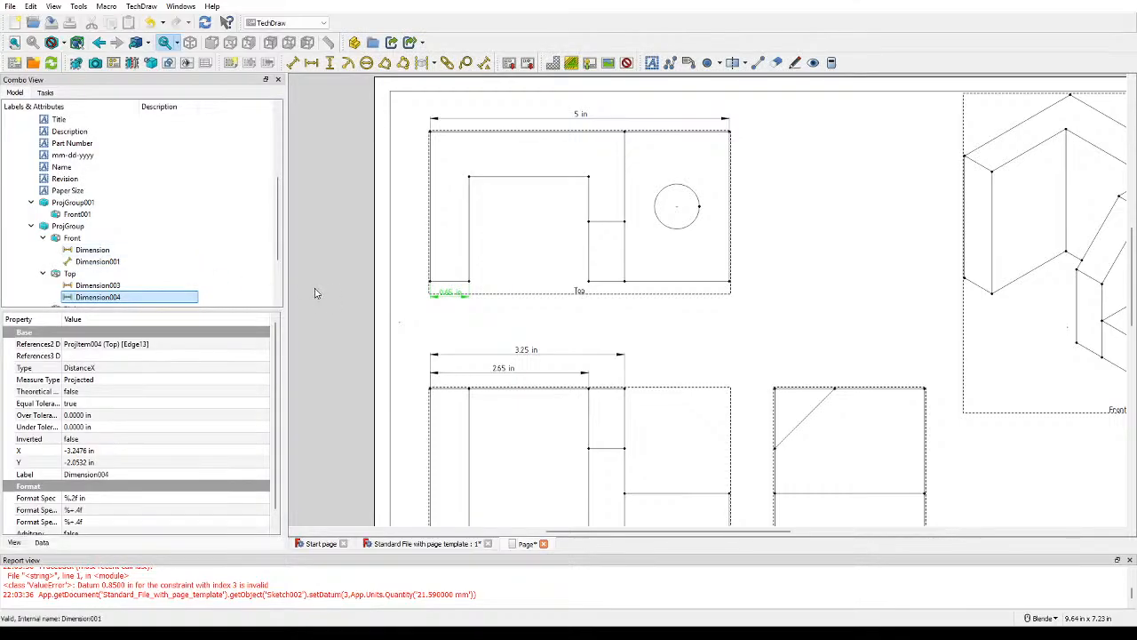
{"action": "scroll", "coordinate": [645, 320], "scroll_direction": "up", "scroll_amount": 2}
{"action": "left_click_drag", "start_coordinate": [646, 320], "coordinate": [642, 315]}
{"action": "left_click", "coordinate": [579, 312]}
{"action": "scroll", "coordinate": [586, 316], "scroll_direction": "down", "scroll_amount": 2}
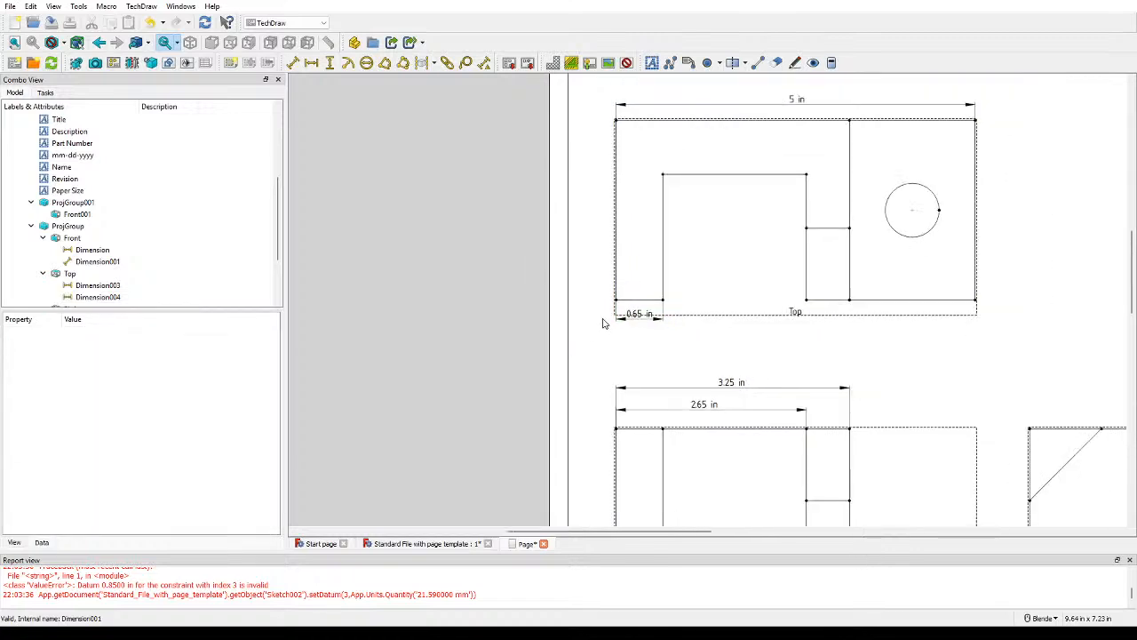
Step: Dimension the horizontal distance from the top view's lower-left corner to the hole centre, placed below the view with format %.3f in
{"action": "left_click", "coordinate": [525, 321]}
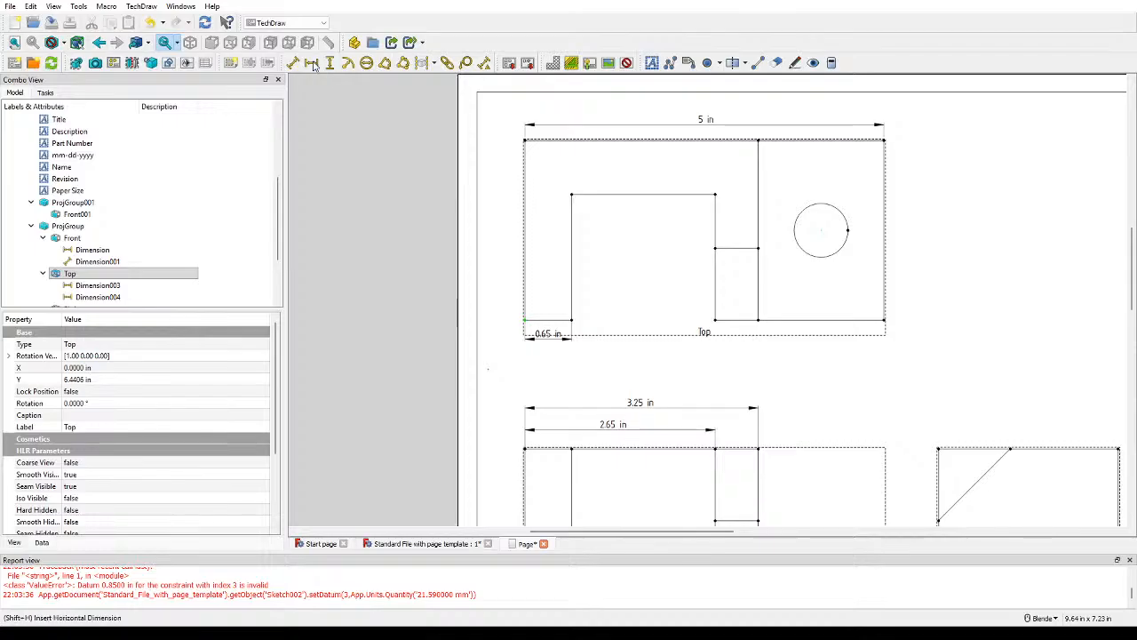
{"action": "left_click_drag", "start_coordinate": [673, 282], "coordinate": [682, 361]}
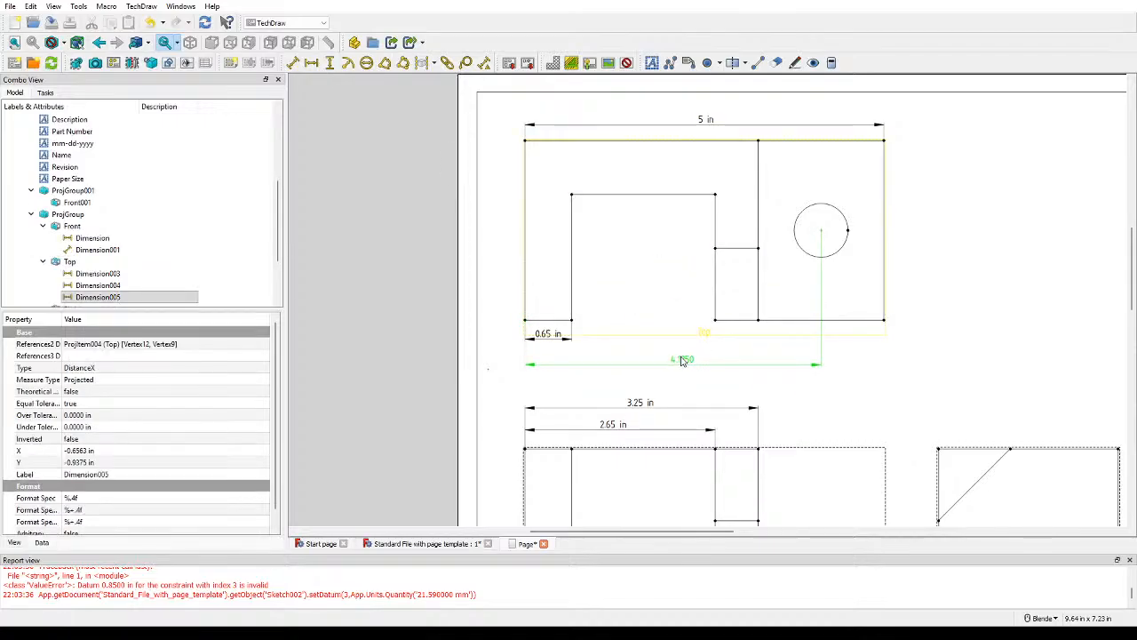
{"action": "double_click", "coordinate": [682, 361]}
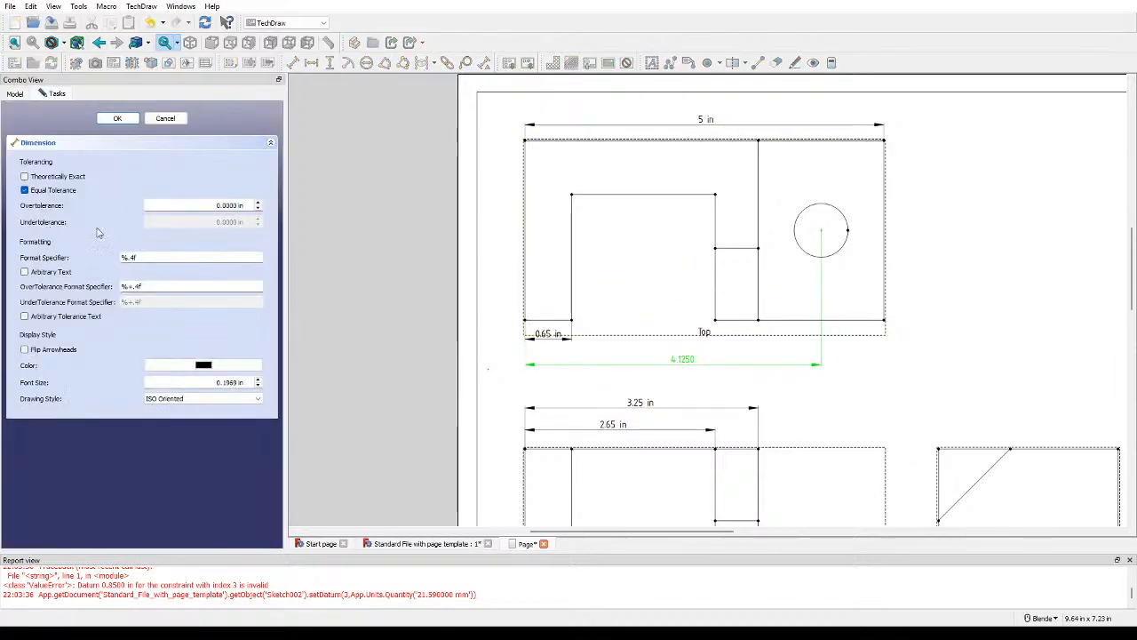
{"action": "left_click", "coordinate": [151, 256]}
{"action": "key", "text": "BackSpace"}
{"action": "key", "text": "BackSpace"}
{"action": "type", "text": "3f in"}
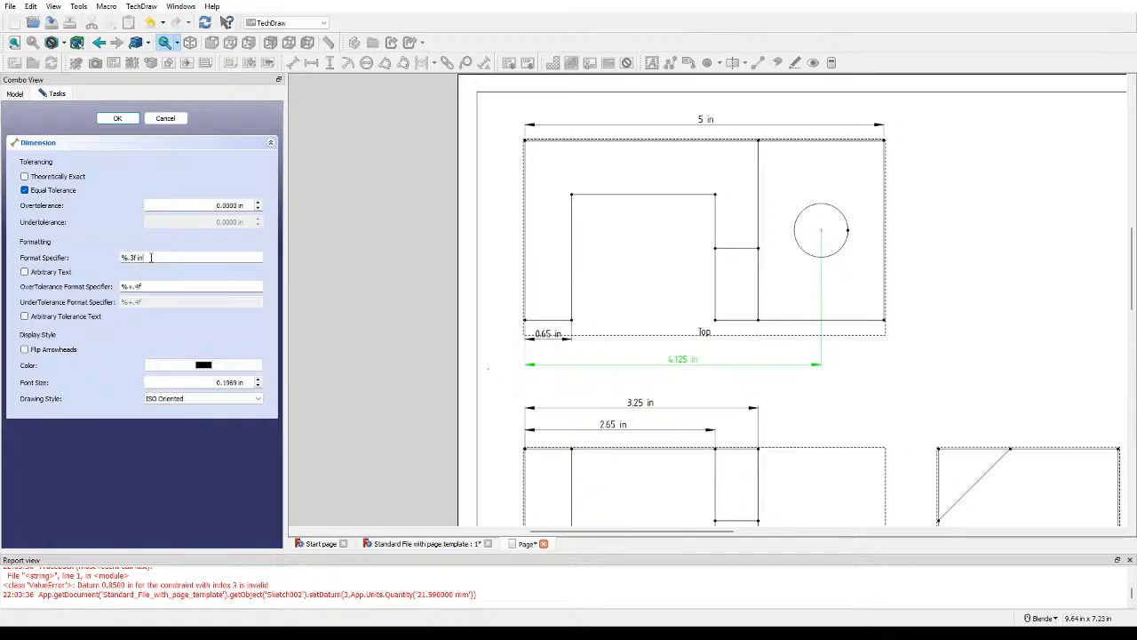
{"action": "key", "text": "Return"}
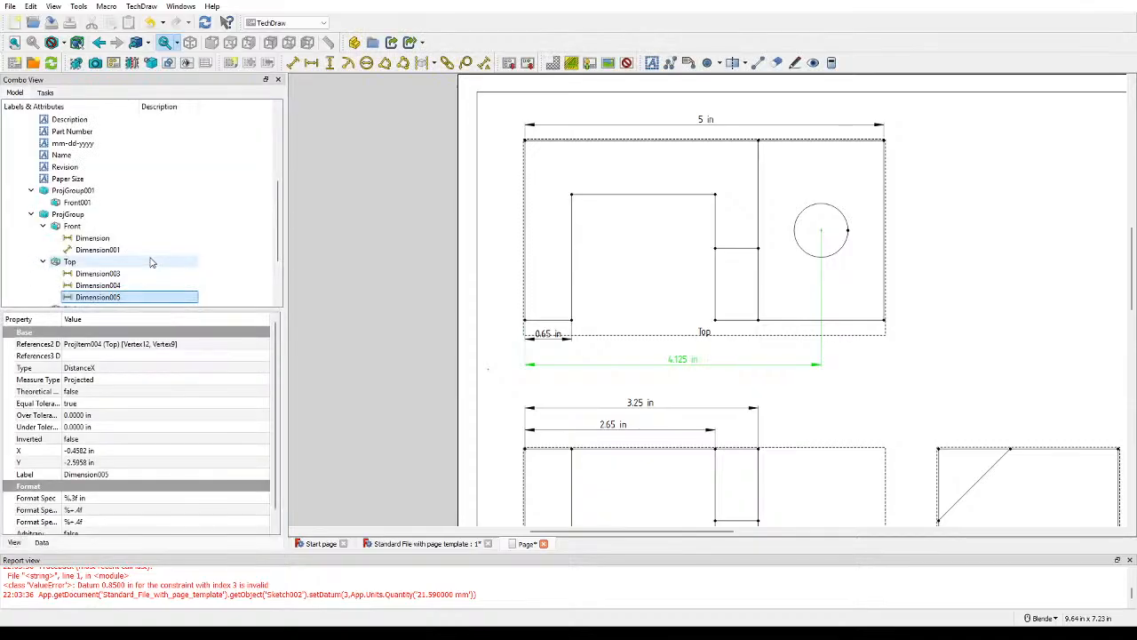
{"action": "left_click", "coordinate": [961, 329]}
Step: Move the right view slightly away from the front view, to an X position of about 6.89 in
{"action": "scroll", "coordinate": [961, 330], "scroll_direction": "down", "scroll_amount": 2}
{"action": "middle_click_drag", "start_coordinate": [966, 324], "coordinate": [753, 182], "text": "shift"}
{"action": "scroll", "coordinate": [874, 256], "scroll_direction": "down", "scroll_amount": 2}
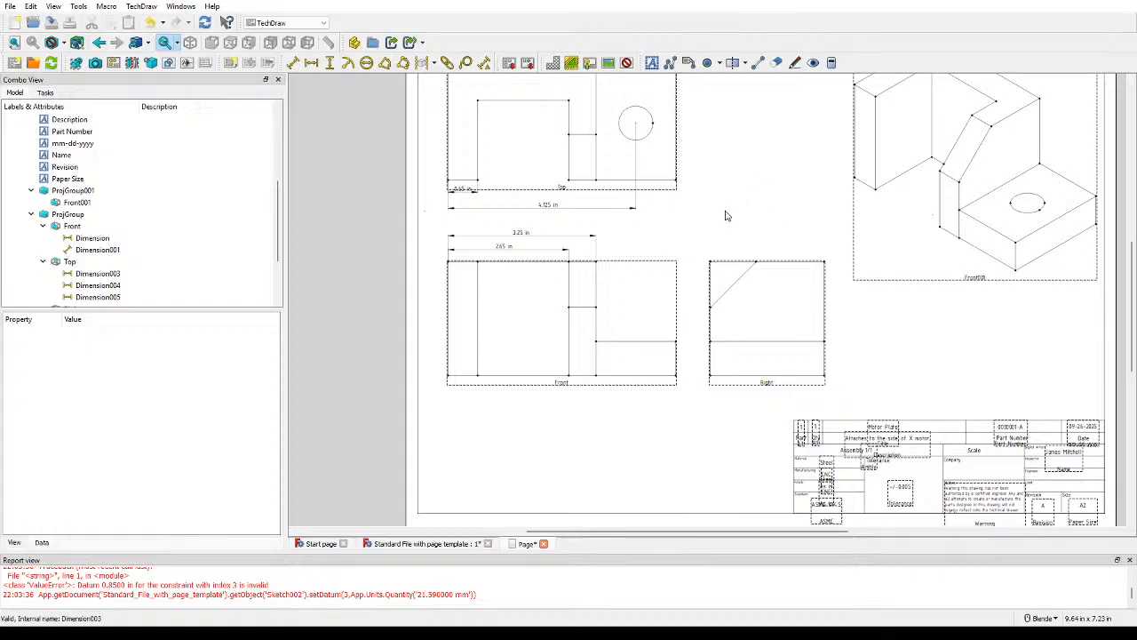
{"action": "scroll", "coordinate": [711, 396], "scroll_direction": "up", "scroll_amount": 1}
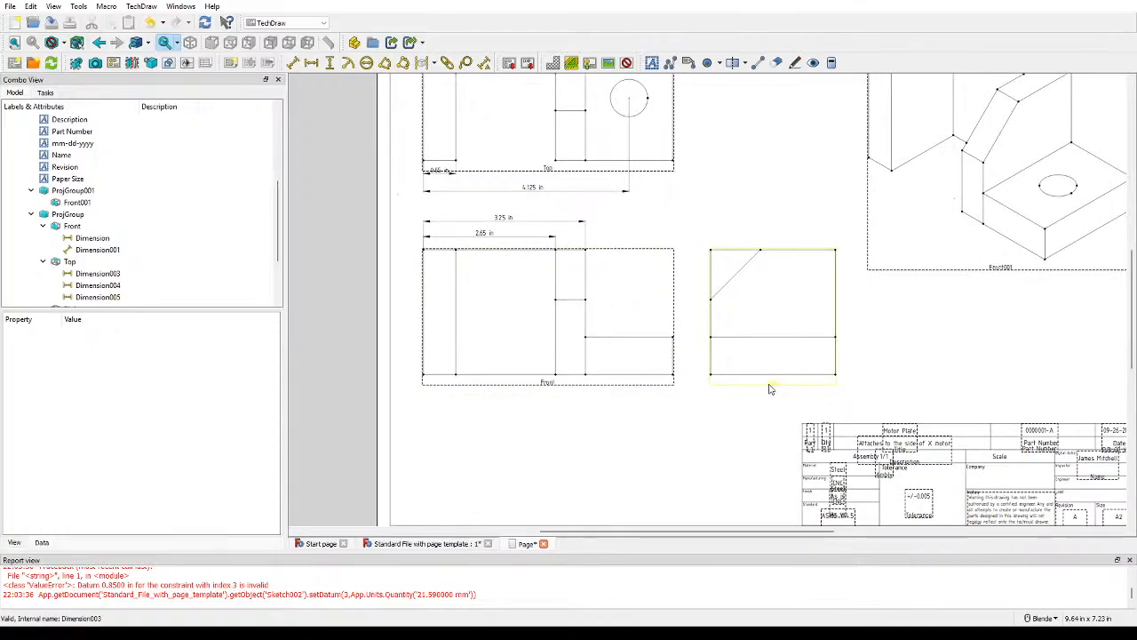
{"action": "left_click_drag", "start_coordinate": [770, 388], "coordinate": [774, 389]}
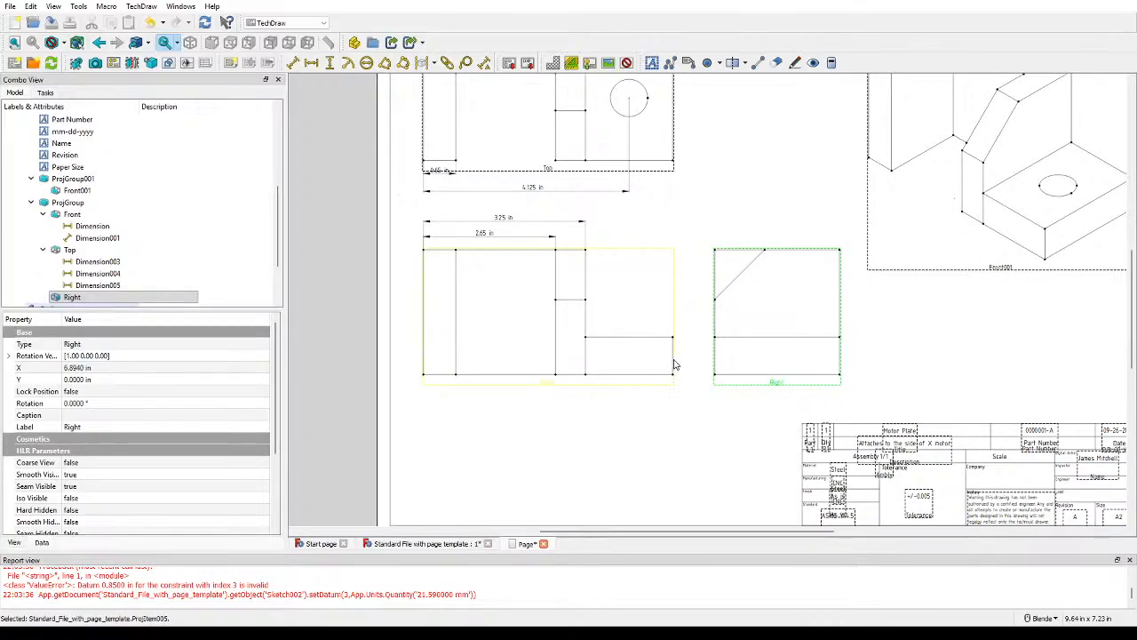
Step: Add a vertical dimension for the side block's height in the front view, placed just outside its right edge
{"action": "left_click", "coordinate": [674, 362]}
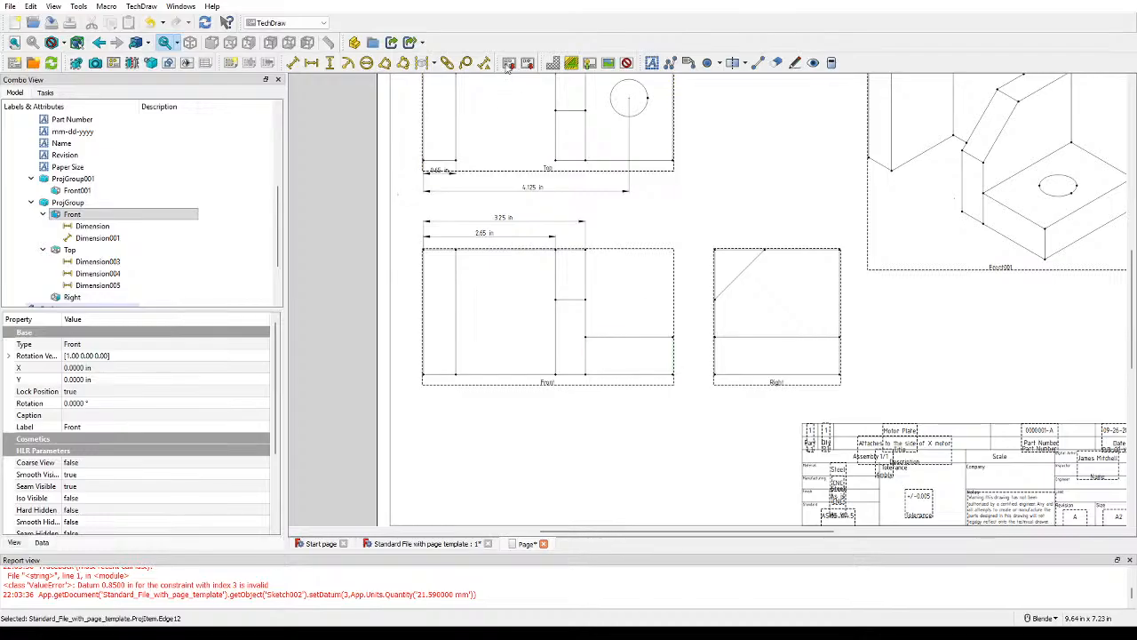
{"action": "middle_click_drag", "start_coordinate": [692, 383], "coordinate": [879, 488], "text": "shift"}
{"action": "scroll", "coordinate": [719, 431], "scroll_direction": "up", "scroll_amount": 3}
{"action": "scroll", "coordinate": [702, 350], "scroll_direction": "down", "scroll_amount": 3}
{"action": "left_click", "coordinate": [765, 370]}
{"action": "mouse_move", "coordinate": [702, 350]}
{"action": "middle_mouse_down", "text": "shift"}
{"action": "mouse_move", "coordinate": [759, 392]}
{"action": "mouse_move", "coordinate": [521, 285]}
{"action": "mouse_move", "coordinate": [427, 258]}
{"action": "middle_mouse_up", "text": "shift"}
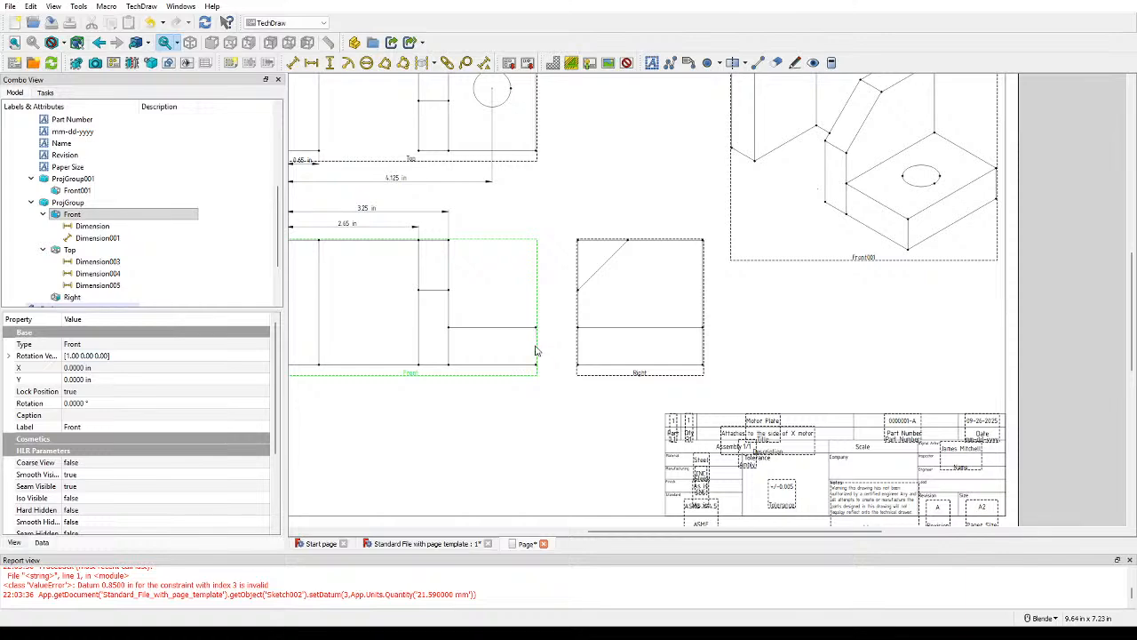
{"action": "left_click", "coordinate": [553, 355]}
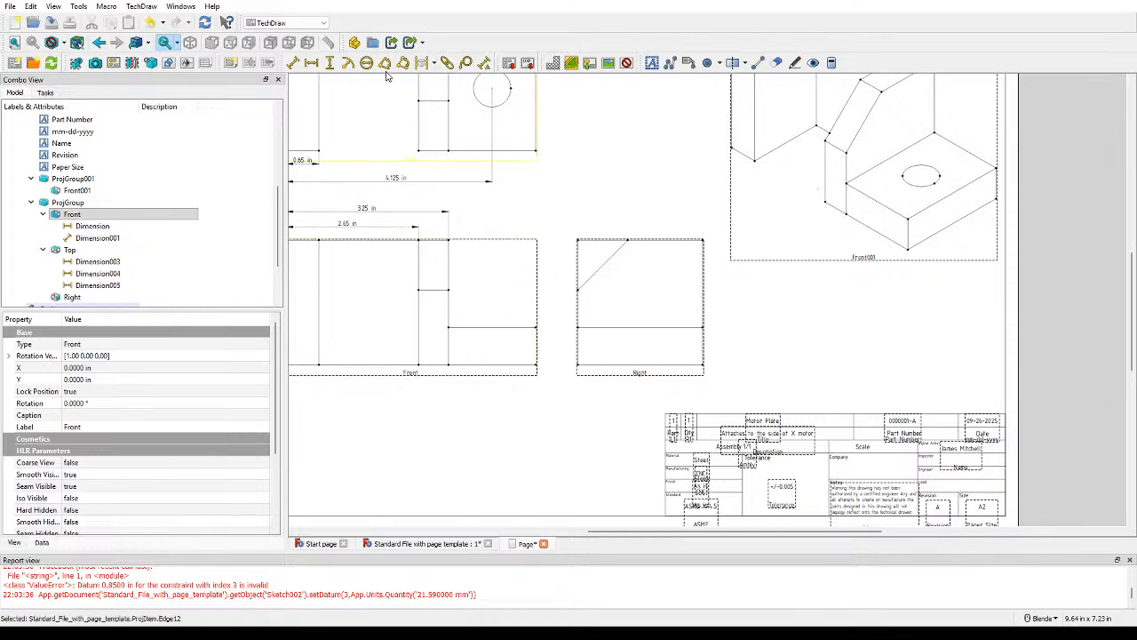
{"action": "left_click", "coordinate": [330, 67]}
{"action": "scroll", "coordinate": [549, 381], "scroll_direction": "up", "scroll_amount": 2}
{"action": "left_click", "coordinate": [529, 346]}
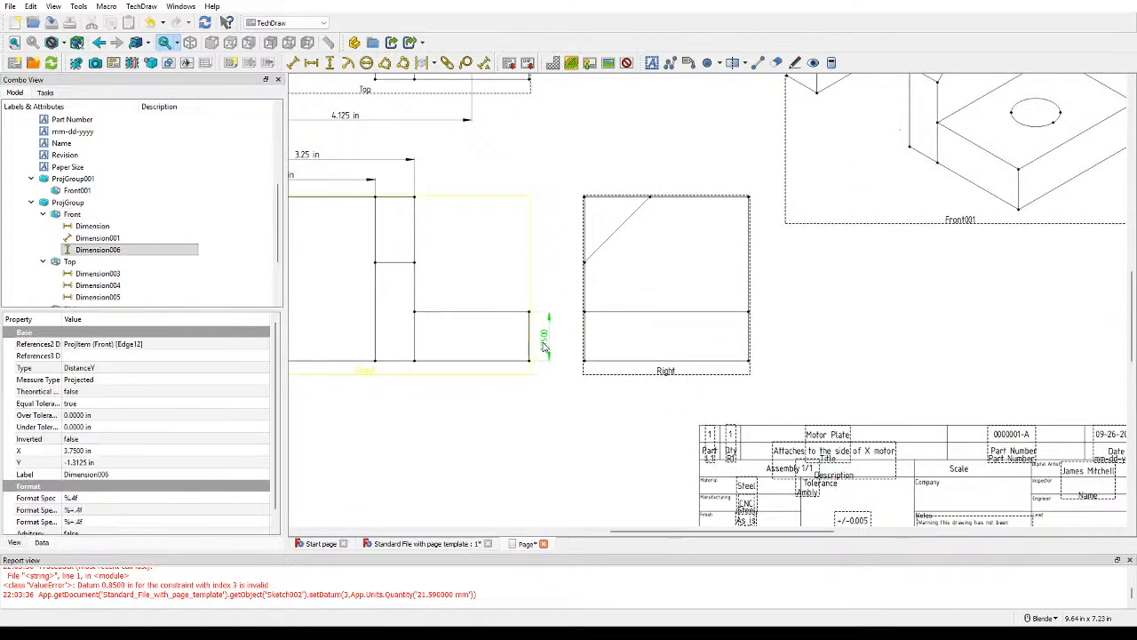
Step: Set the side block's height dimension to ASME Inlined style with format specifier %.2f in, and adjust its placement beside the block
{"action": "double_click", "coordinate": [544, 340]}
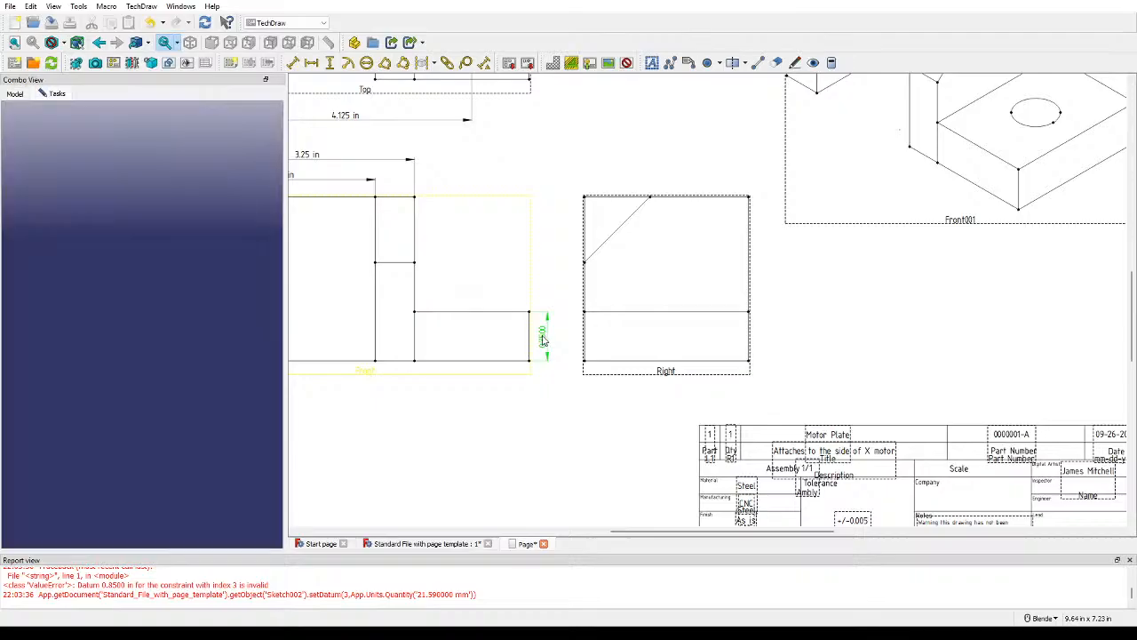
{"action": "left_click", "coordinate": [204, 422]}
{"action": "left_click_drag", "start_coordinate": [546, 337], "coordinate": [551, 339]}
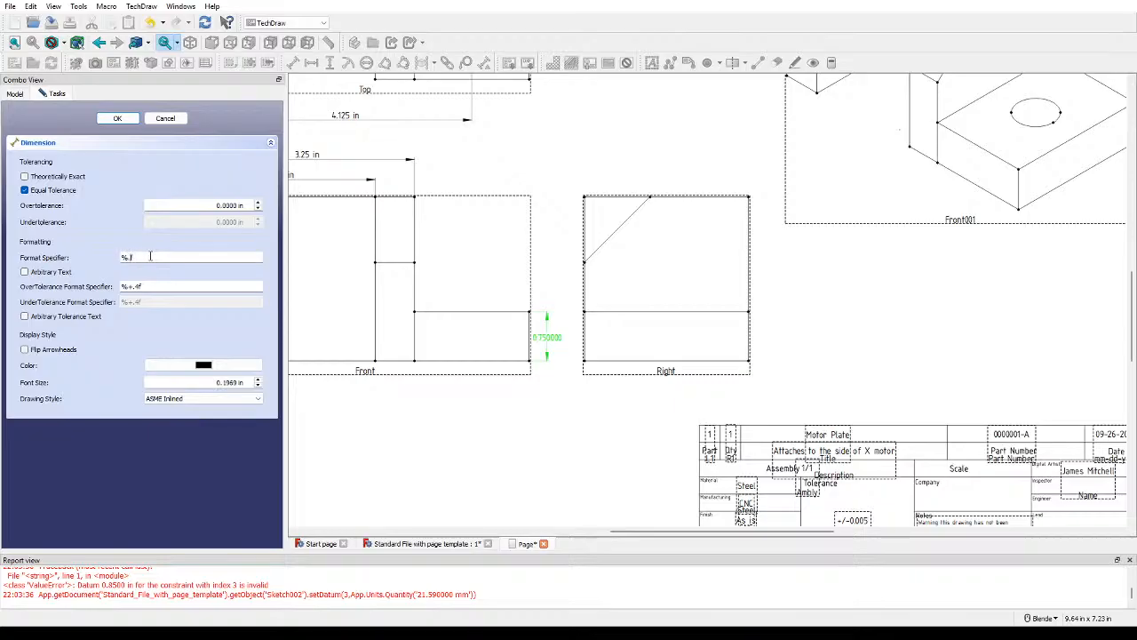
{"action": "type", "text": "2f in"}
{"action": "key", "text": "Return"}
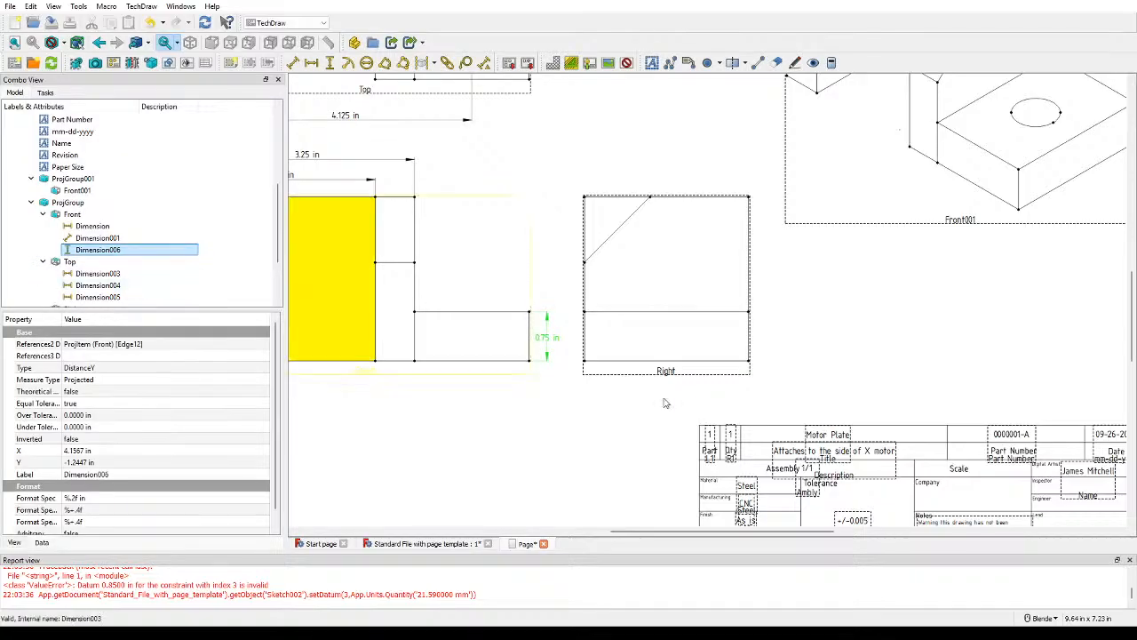
Step: Shift the right view a little farther from the block's height dimension, to an X position of about 7.02 in
{"action": "left_click", "coordinate": [637, 377]}
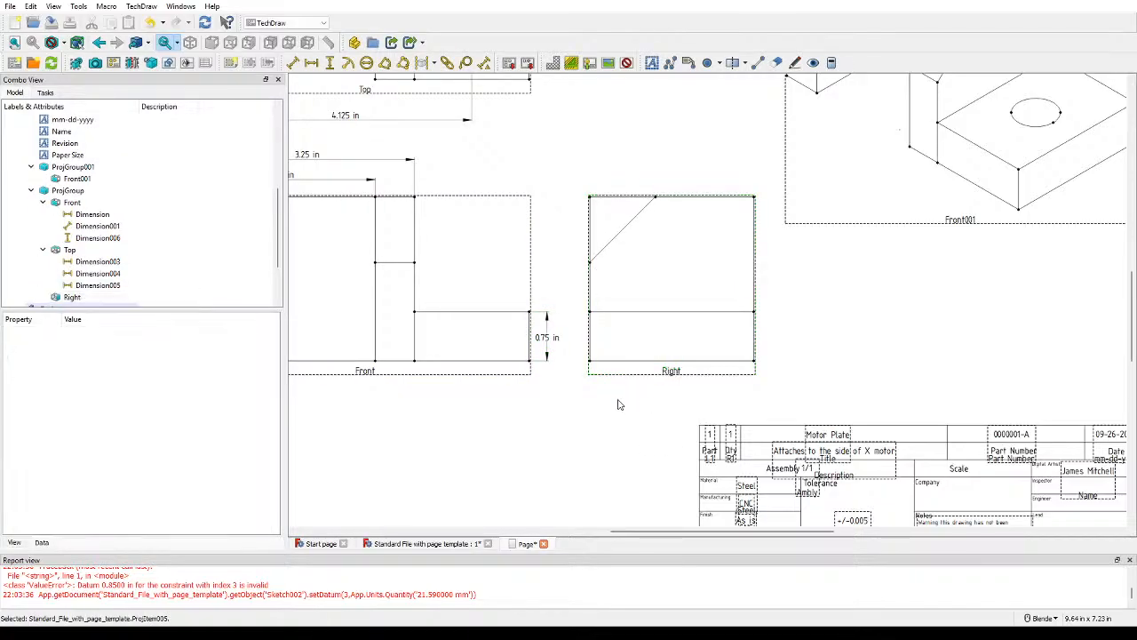
{"action": "scroll", "coordinate": [619, 404], "scroll_direction": "down", "scroll_amount": 5}
{"action": "left_click", "coordinate": [610, 459]}
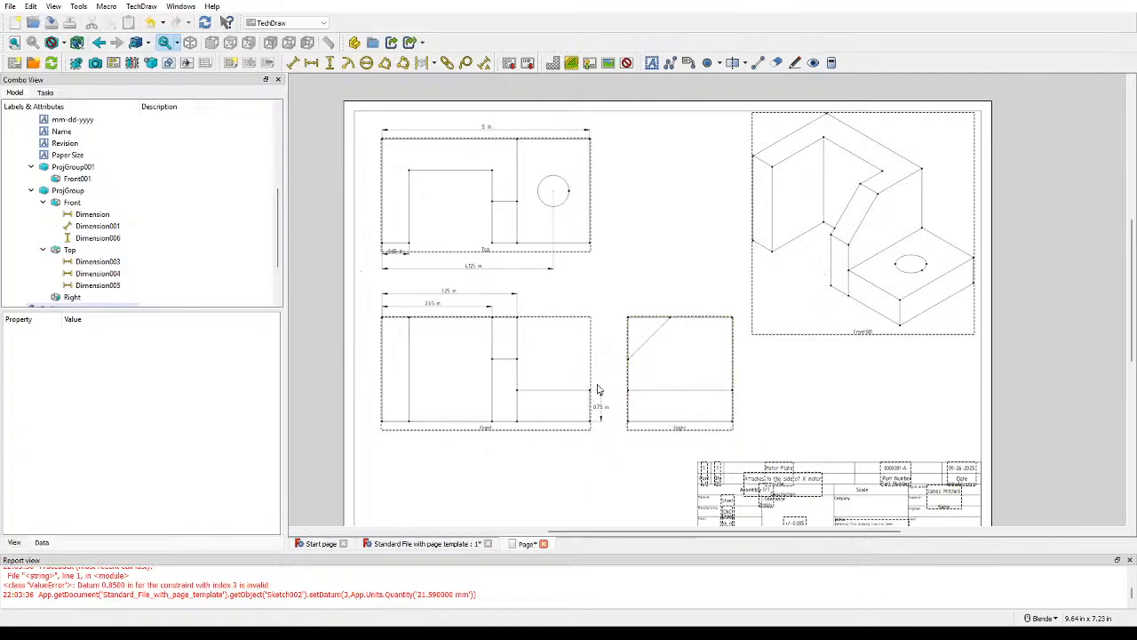
Step: Add an overall horizontal dimension between the right view's upper corners and place it above the view
{"action": "left_click", "coordinate": [628, 323]}
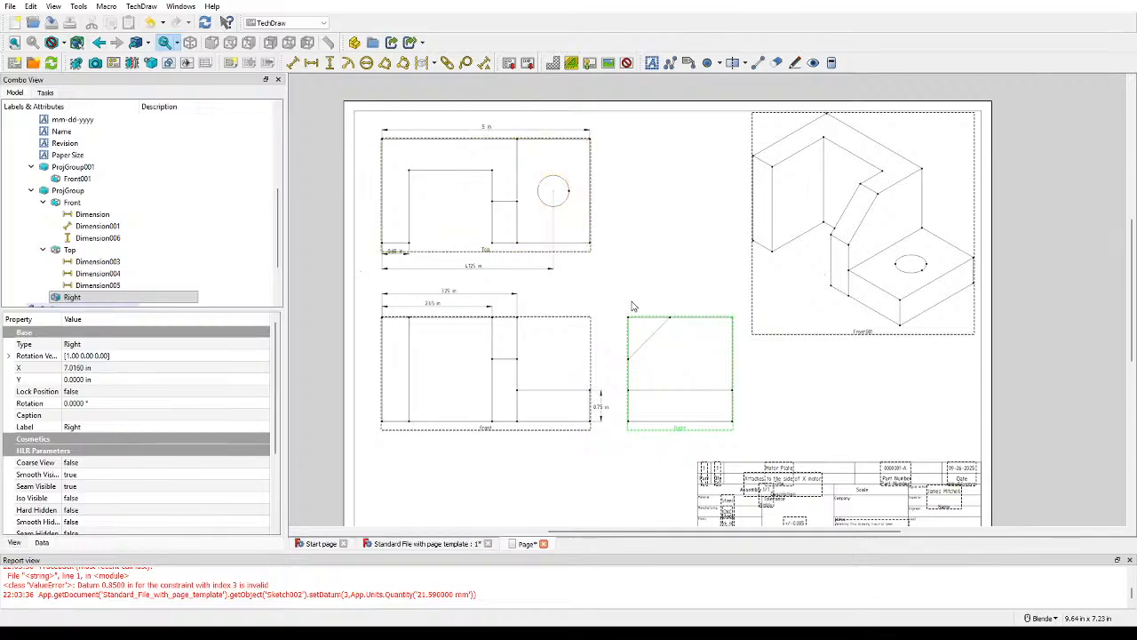
{"action": "scroll", "coordinate": [632, 341], "scroll_direction": "up", "scroll_amount": 2}
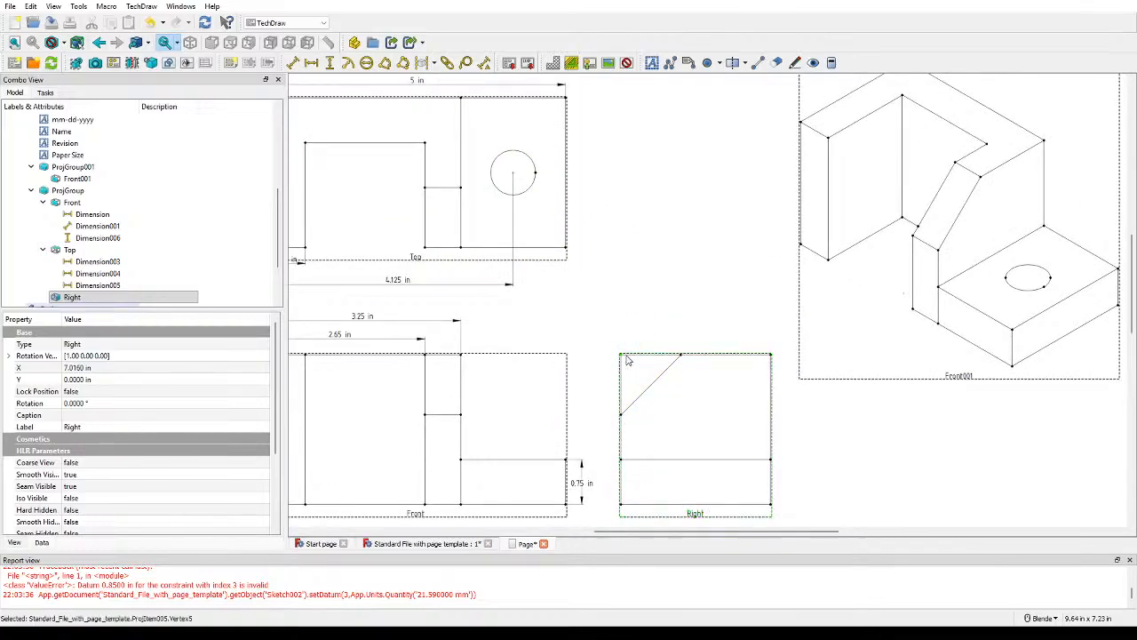
{"action": "left_click", "coordinate": [769, 354]}
{"action": "left_click", "coordinate": [311, 62]}
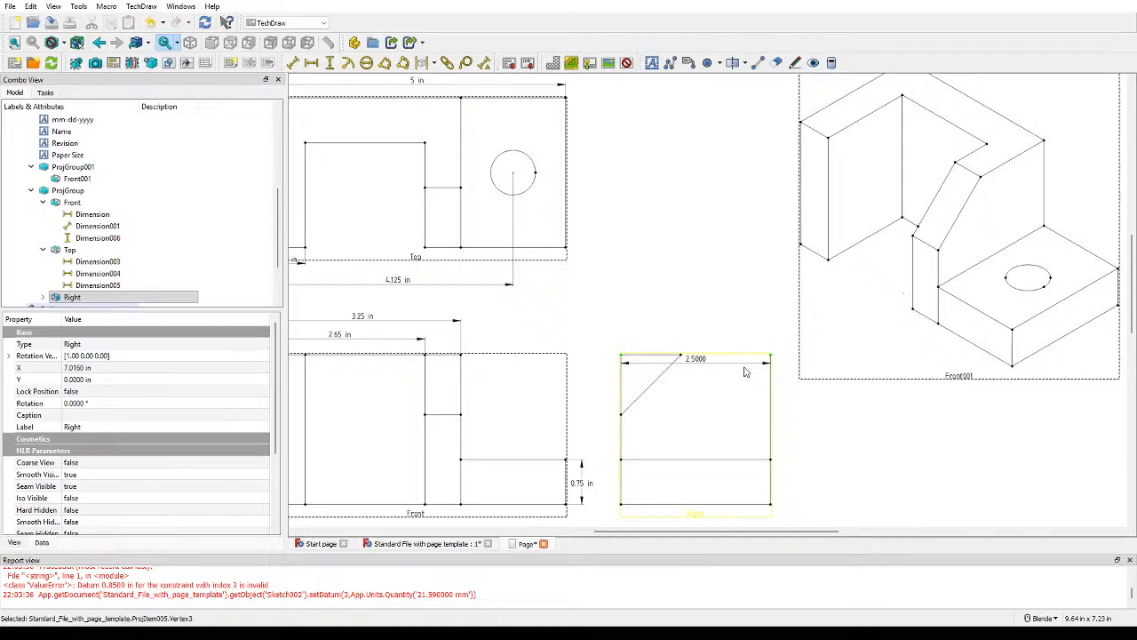
{"action": "left_click_drag", "start_coordinate": [688, 357], "coordinate": [699, 335]}
Step: Set the right view's overall width dimension to format specifier %.1f in and nudge its text toward the centre above the view
{"action": "double_click", "coordinate": [698, 334]}
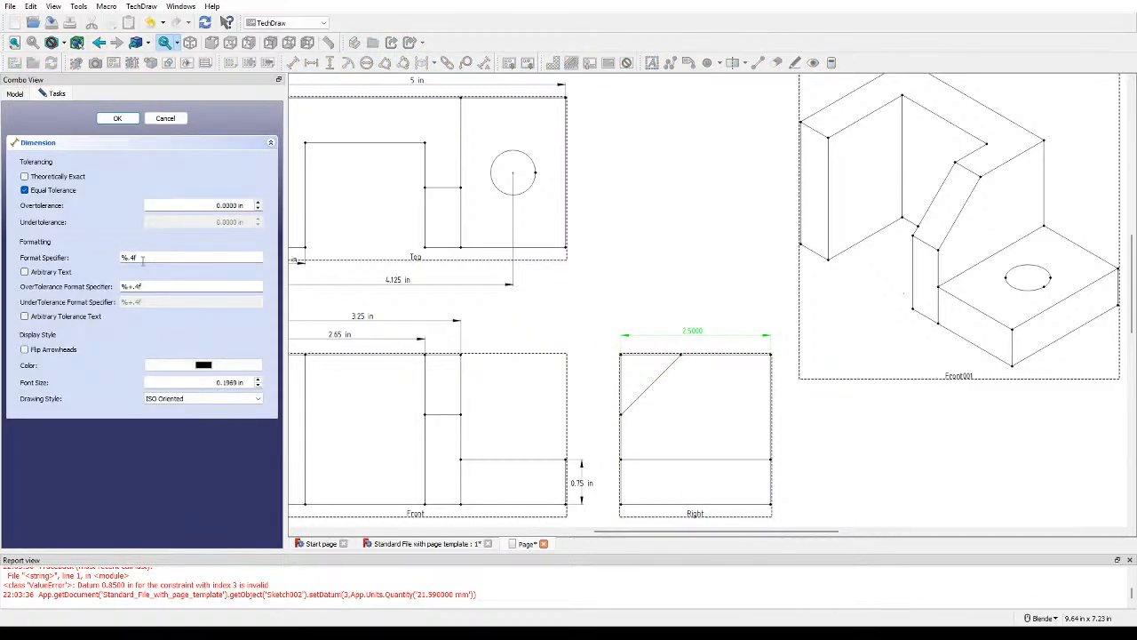
{"action": "key", "text": "BackSpace"}
{"action": "type", "text": "2"}
{"action": "key", "text": "BackSpace"}
{"action": "type", "text": "1f in"}
{"action": "key", "text": "Return"}
{"action": "left_click", "coordinate": [717, 292]}
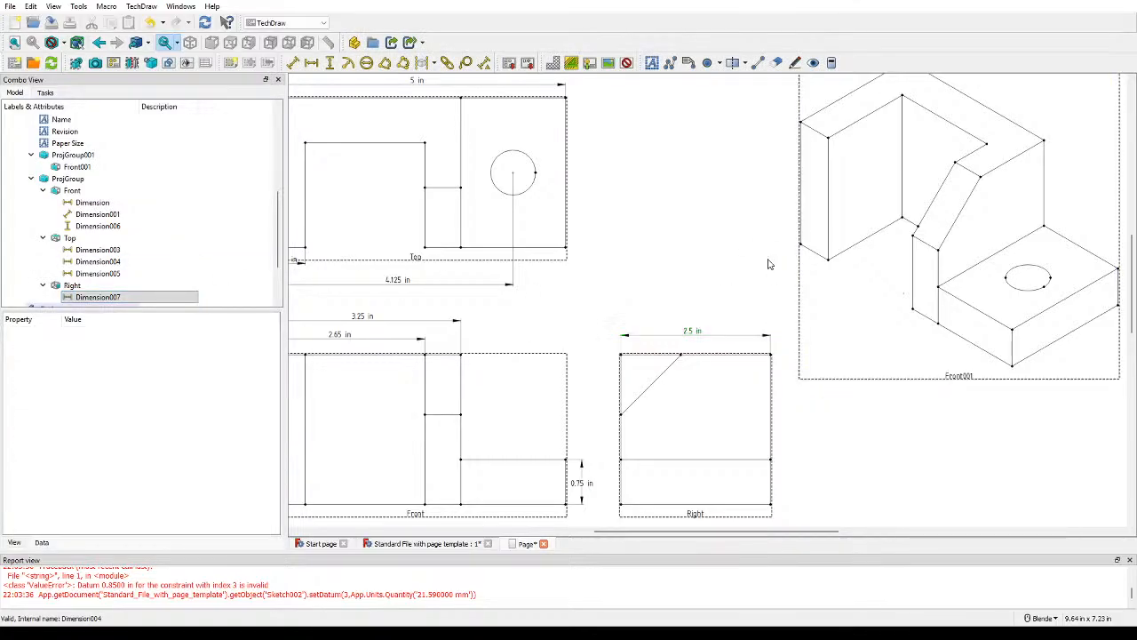
{"action": "left_click_drag", "start_coordinate": [693, 332], "coordinate": [699, 334]}
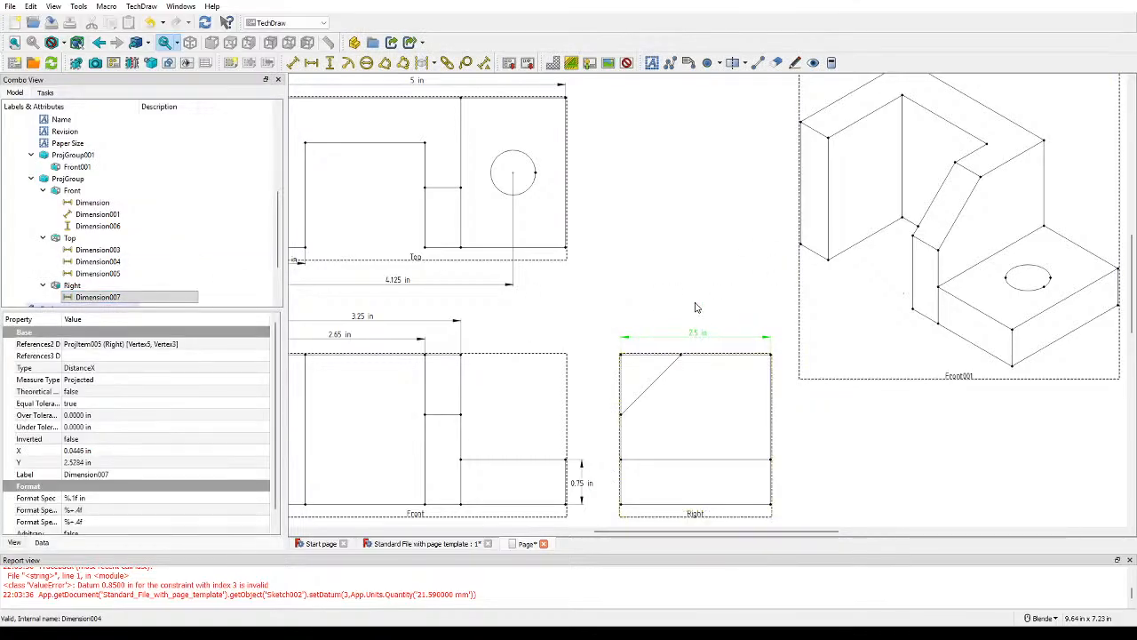
{"action": "left_click", "coordinate": [695, 305]}
Step: Move the right view horizontally to an X position of about 7.24 in, widening the gap to the front view
{"action": "scroll", "coordinate": [695, 304], "scroll_direction": "down", "scroll_amount": 1}
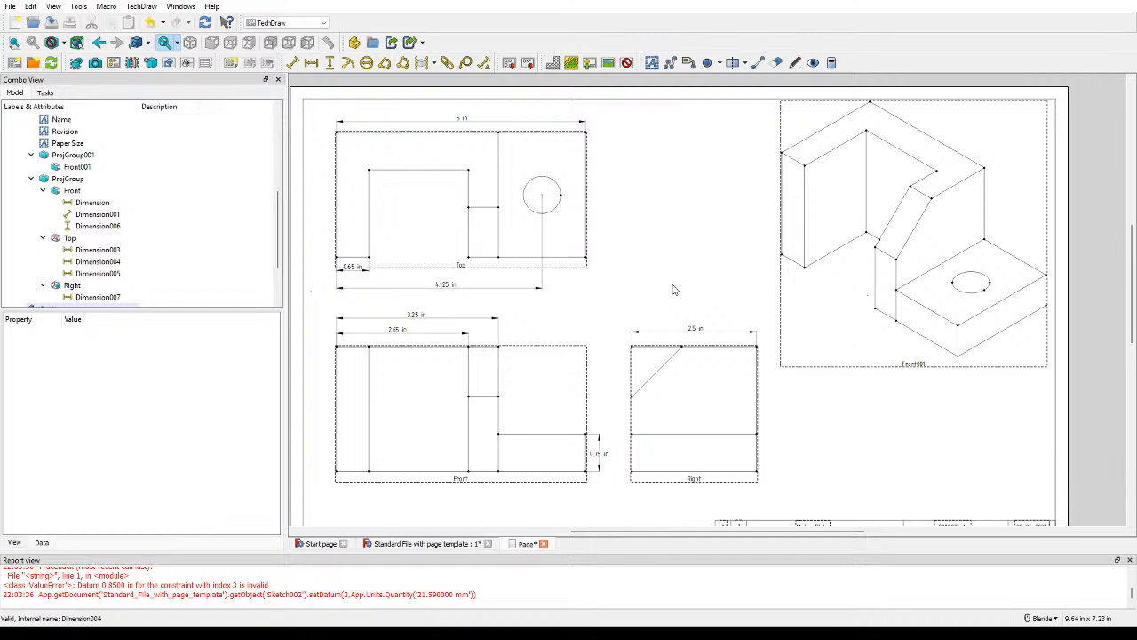
{"action": "scroll", "coordinate": [640, 366], "scroll_direction": "up", "scroll_amount": 1}
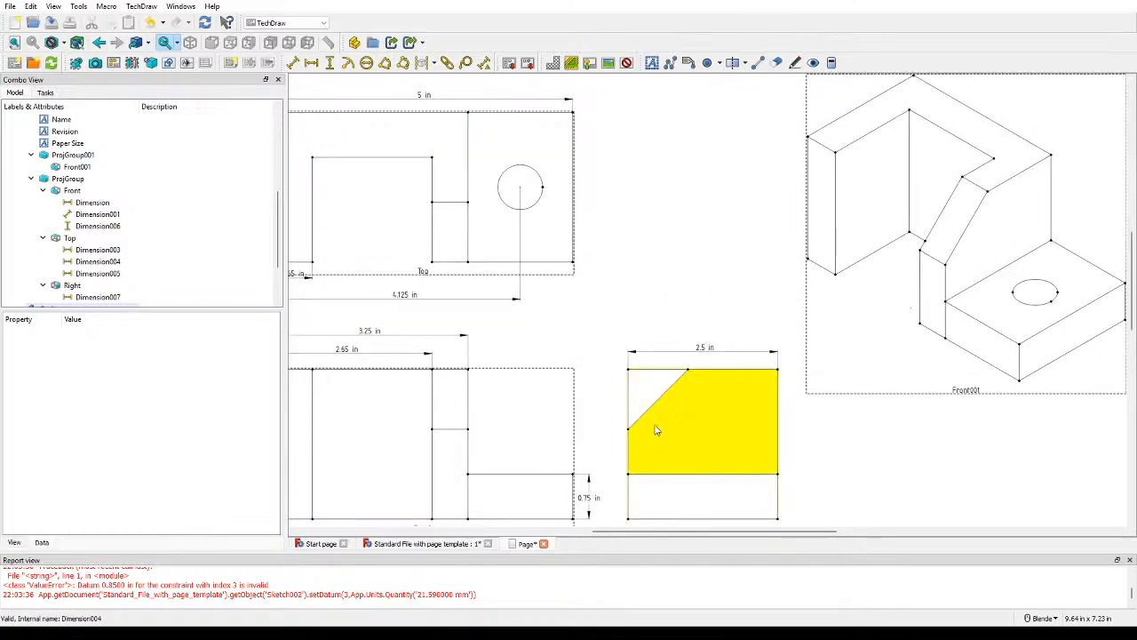
{"action": "middle_click_drag", "start_coordinate": [647, 470], "coordinate": [640, 386], "text": "shift"}
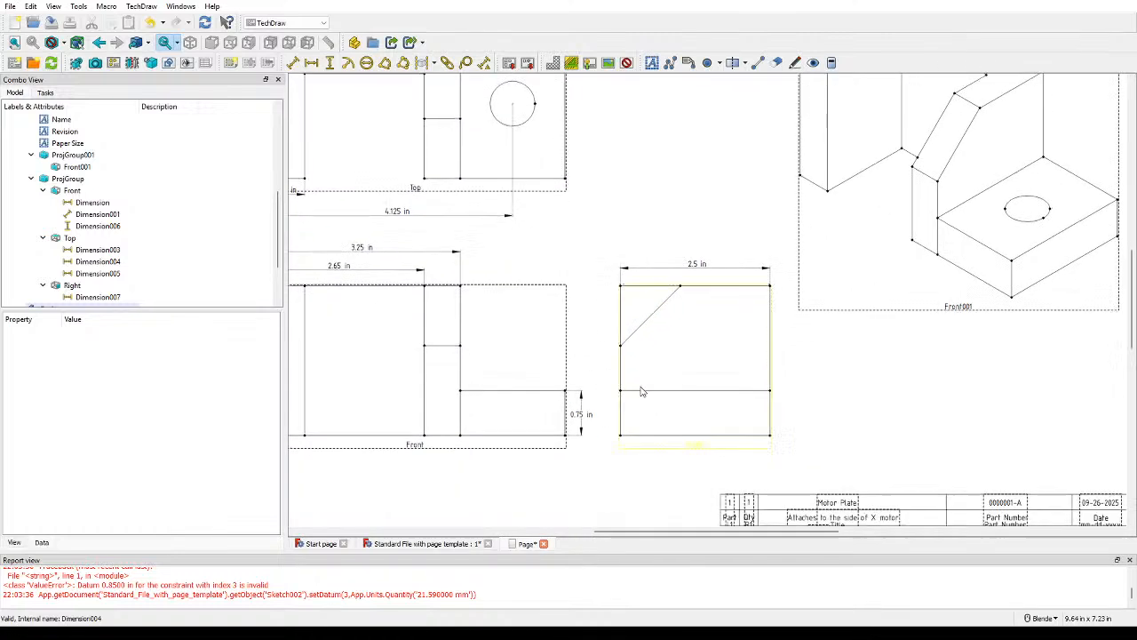
{"action": "left_click_drag", "start_coordinate": [680, 453], "coordinate": [691, 452]}
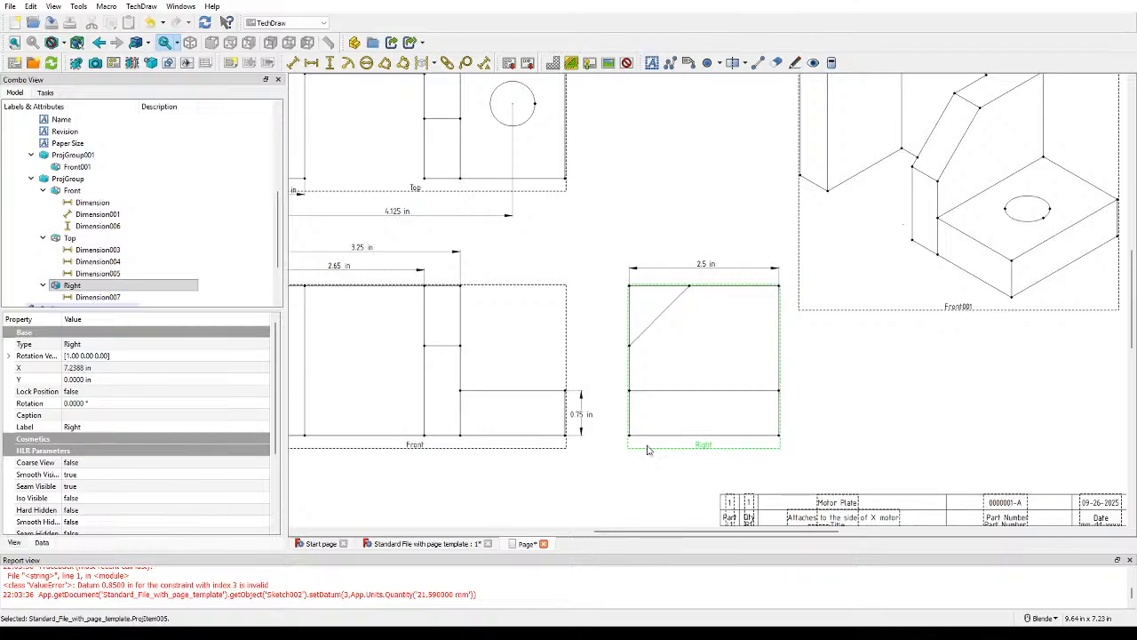
Step: Add an overall vertical dimension between the right view's lower and upper corners on the side facing the front view
{"action": "left_click", "coordinate": [630, 436]}
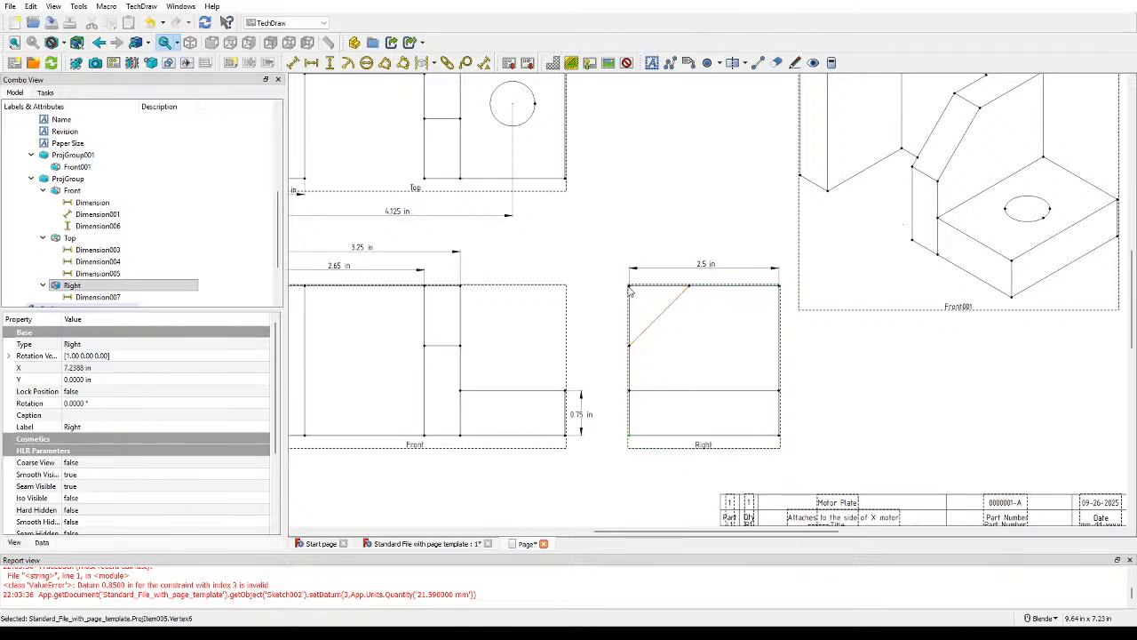
{"action": "left_click", "coordinate": [630, 286], "text": "ctrl"}
{"action": "left_click", "coordinate": [330, 62]}
Step: Set the right view's overall height dimension to format specifier %.1f in and drawing style ASME Inlined
{"action": "double_click", "coordinate": [615, 369]}
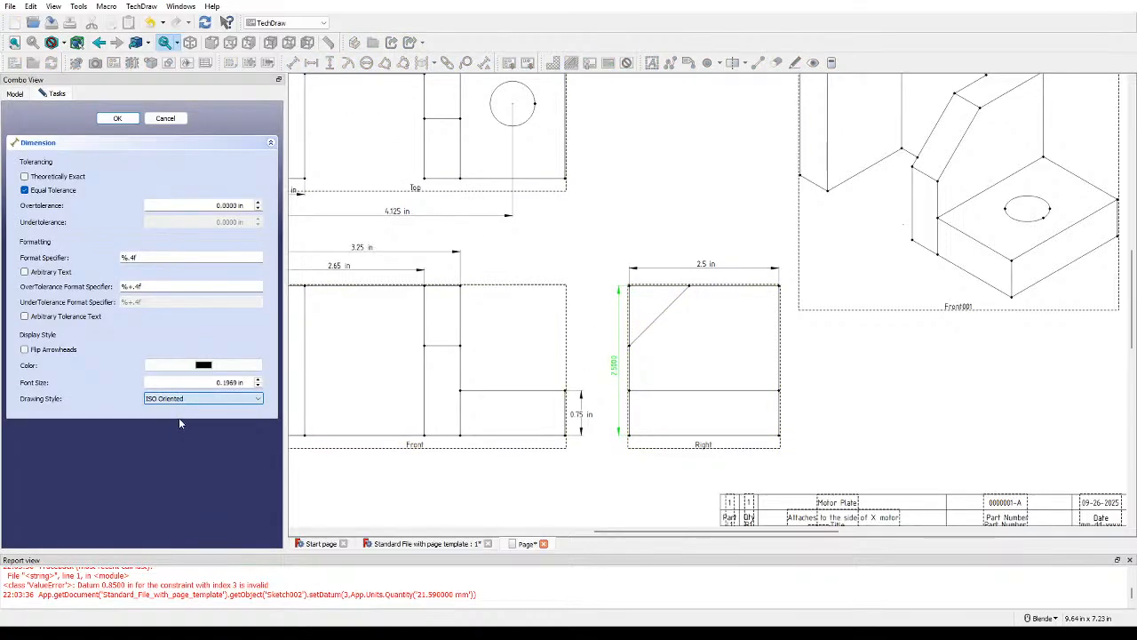
{"action": "key", "text": "Down"}
{"action": "left_click", "coordinate": [162, 256]}
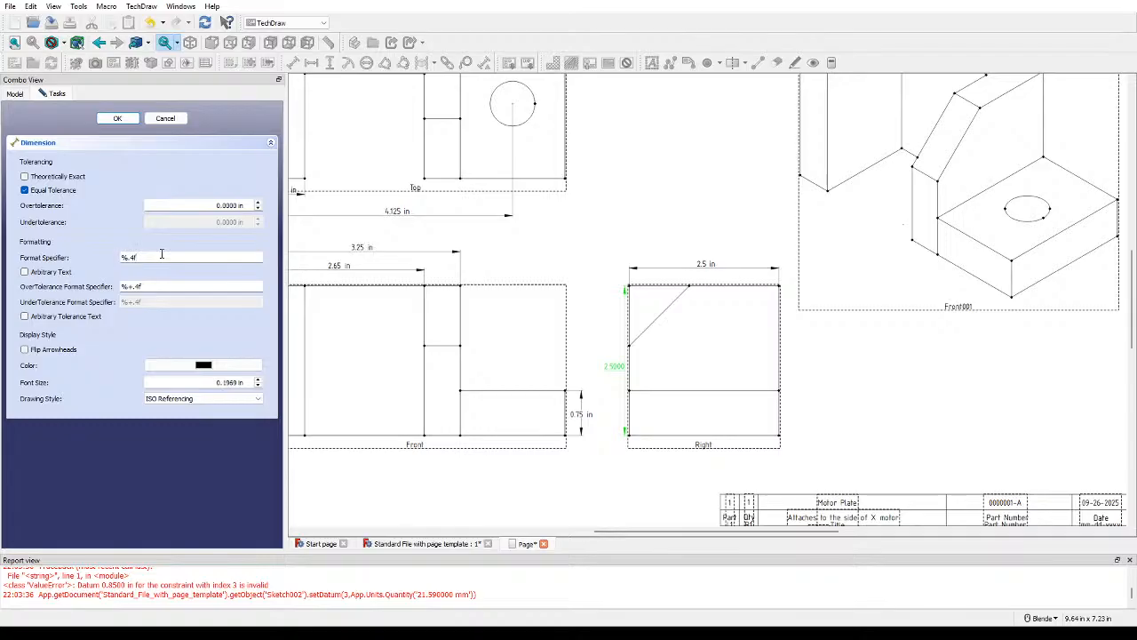
{"action": "type", "text": "2"}
{"action": "key", "text": "BackSpace"}
{"action": "key", "text": "BackSpace"}
{"action": "type", "text": "in"}
{"action": "key", "text": "Return"}
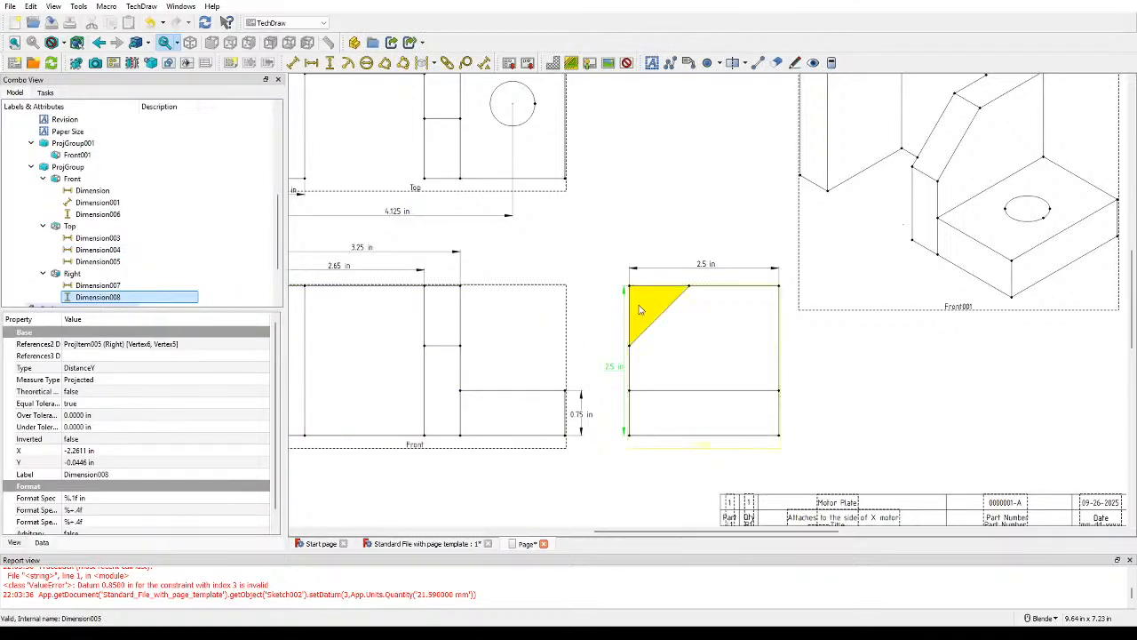
Step: Move the right view horizontally to an X position of about 7.42 in and shift its overall height dimension outward from the view
{"action": "left_click_drag", "start_coordinate": [700, 445], "coordinate": [706, 446]}
{"action": "left_click", "coordinate": [619, 371]}
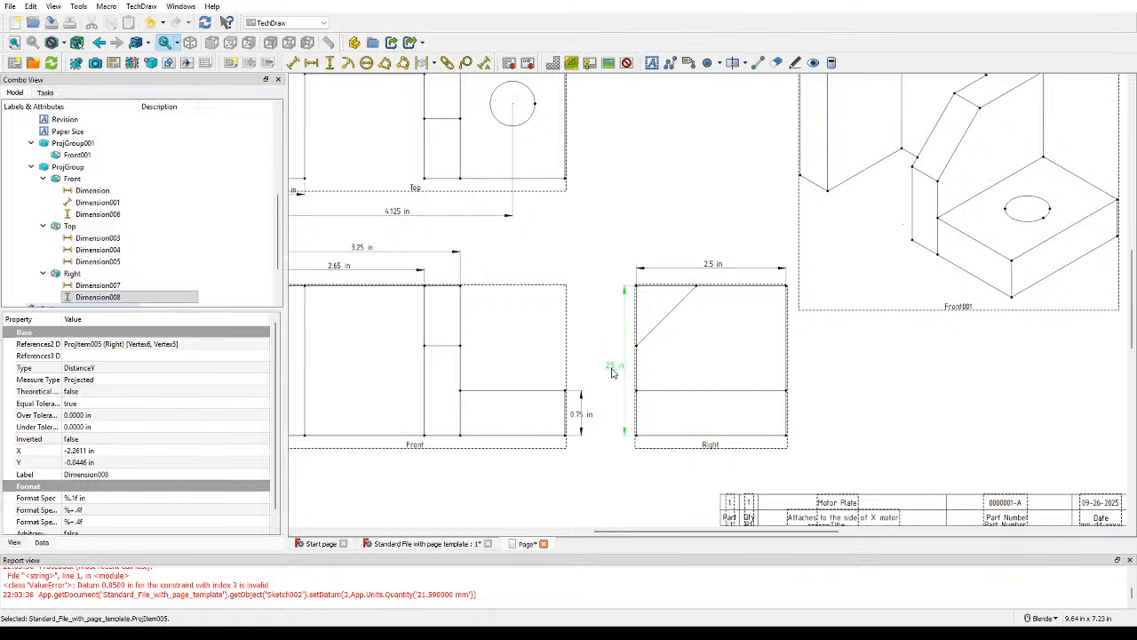
{"action": "double_click", "coordinate": [611, 371]}
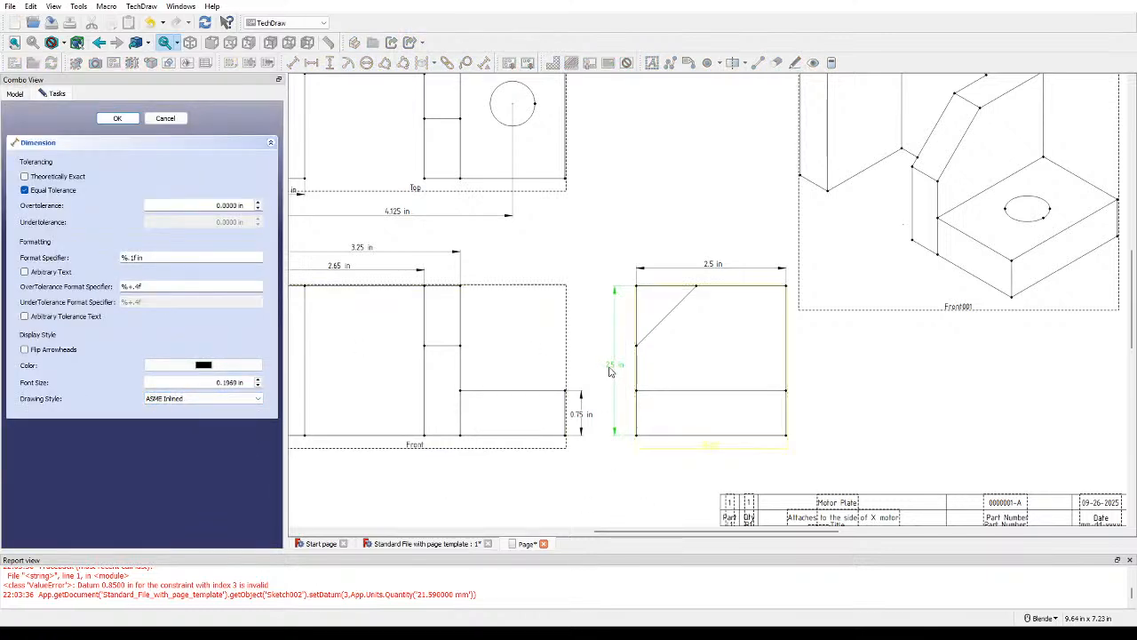
{"action": "left_click_drag", "start_coordinate": [615, 372], "coordinate": [608, 374]}
Step: Add a vertical dimension from the right view's base to the chamfer's lower end and place it just outside the view's edge
{"action": "left_click", "coordinate": [636, 346]}
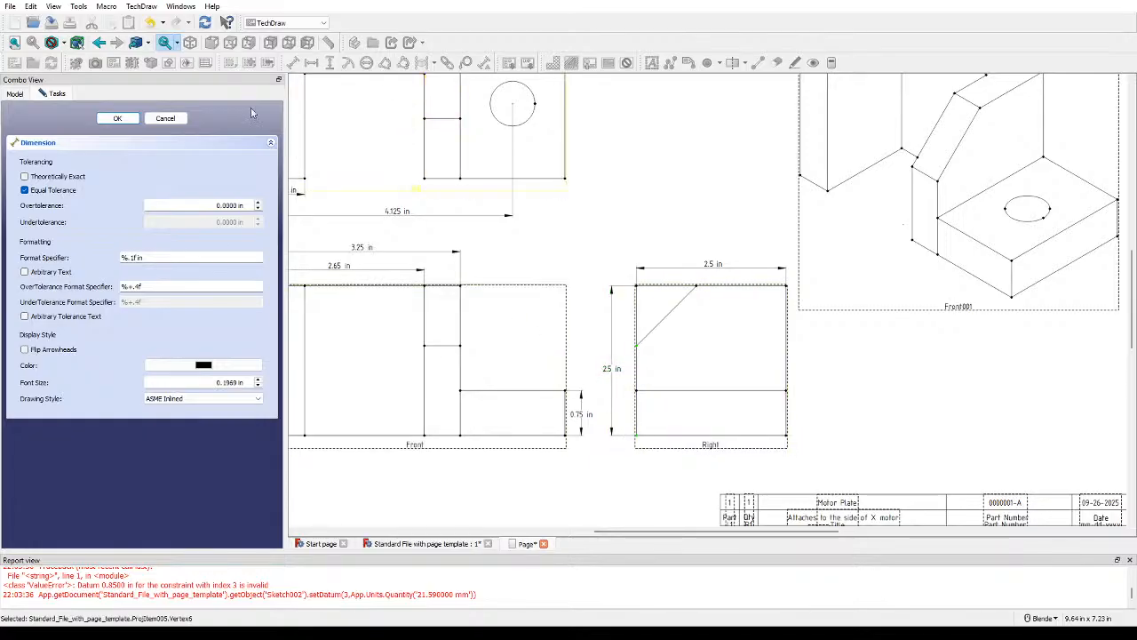
{"action": "left_click", "coordinate": [118, 118]}
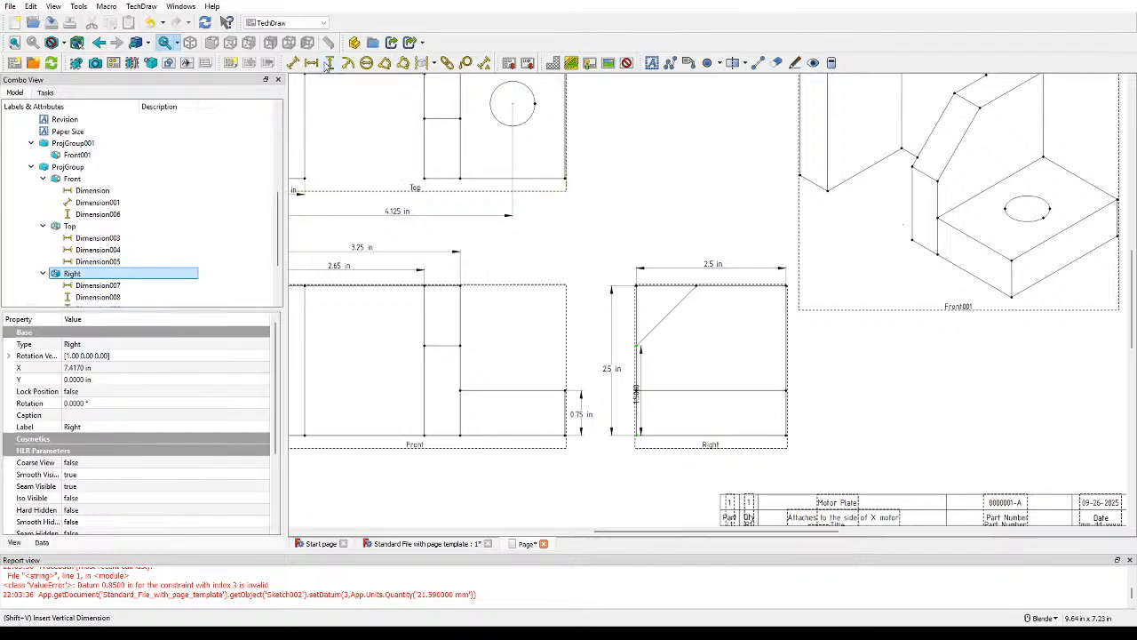
{"action": "scroll", "coordinate": [631, 408], "scroll_direction": "up", "scroll_amount": 2}
{"action": "left_click_drag", "start_coordinate": [631, 409], "coordinate": [619, 408]}
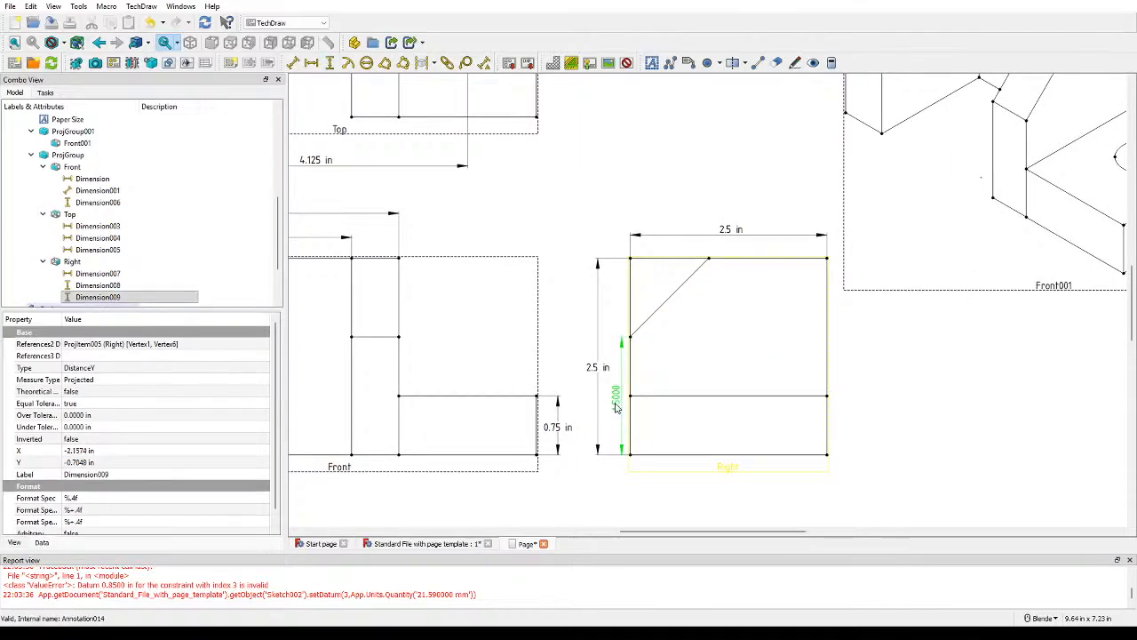
Step: Set the dimension to the chamfer's lower end to format specifier %.1f in and drawing style ASME Inlined
{"action": "double_click", "coordinate": [619, 395]}
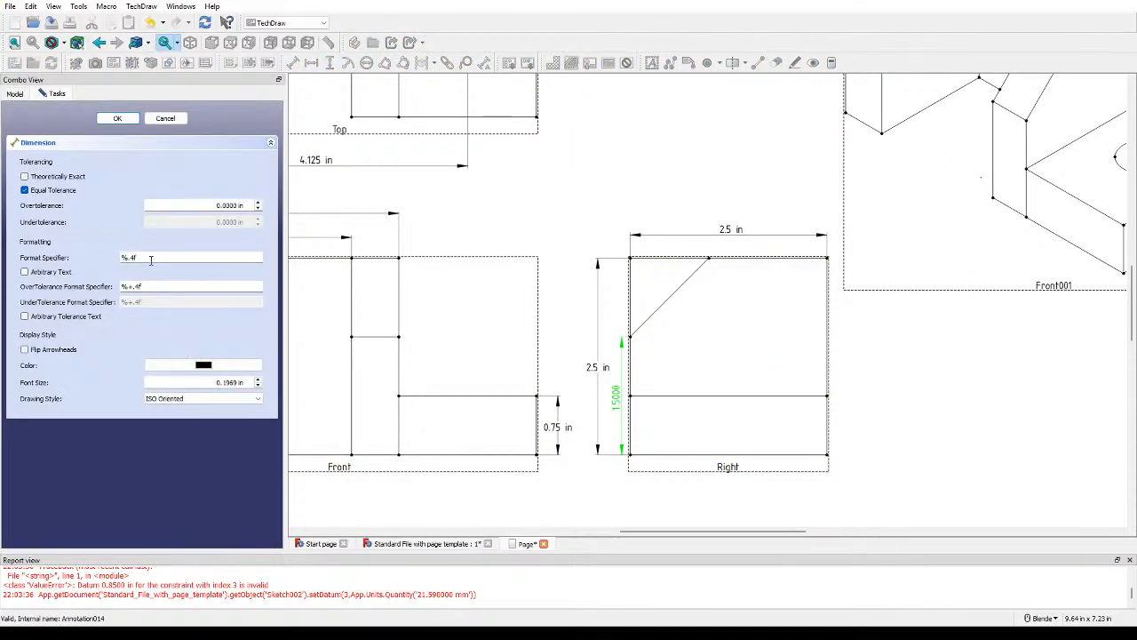
{"action": "key", "text": "BackSpace"}
{"action": "type", "text": "1f in"}
{"action": "left_click", "coordinate": [224, 402]}
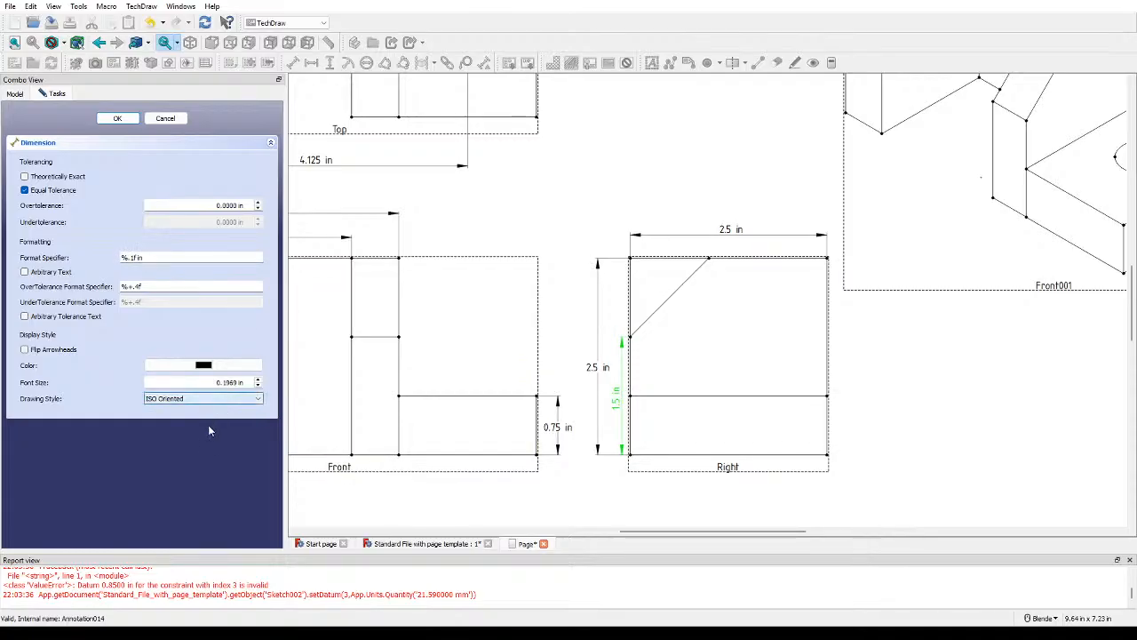
{"action": "left_click", "coordinate": [208, 424]}
Step: Space the right view and its overall height dimension farther apart, placing the view at an X position of about 7.82 in
{"action": "scroll", "coordinate": [639, 431], "scroll_direction": "up", "scroll_amount": 2}
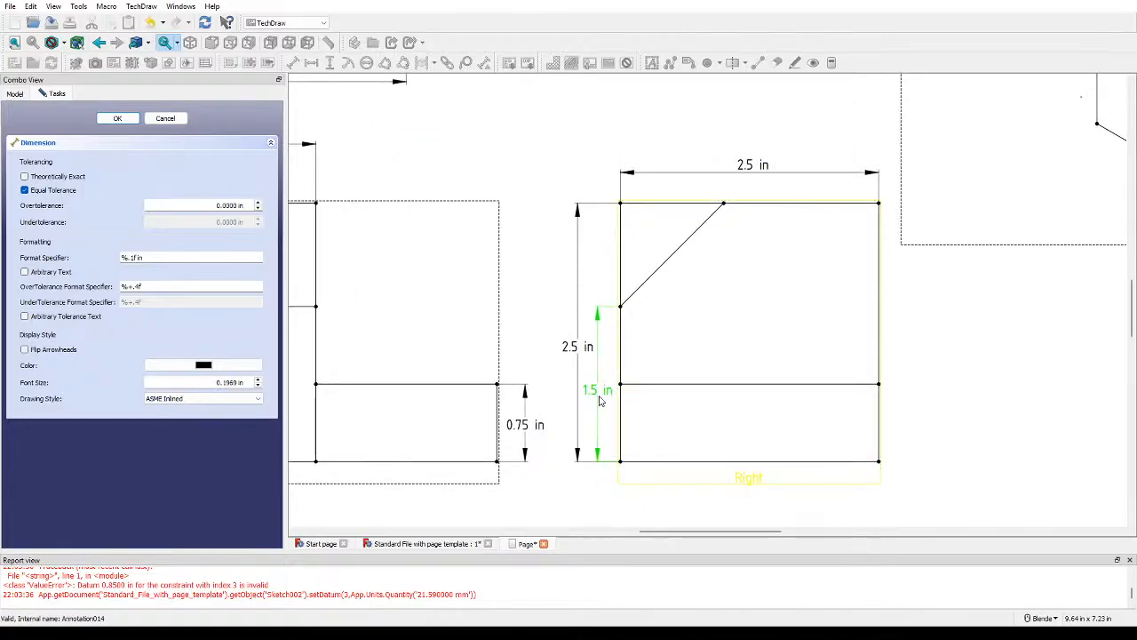
{"action": "left_click_drag", "start_coordinate": [577, 344], "coordinate": [573, 340]}
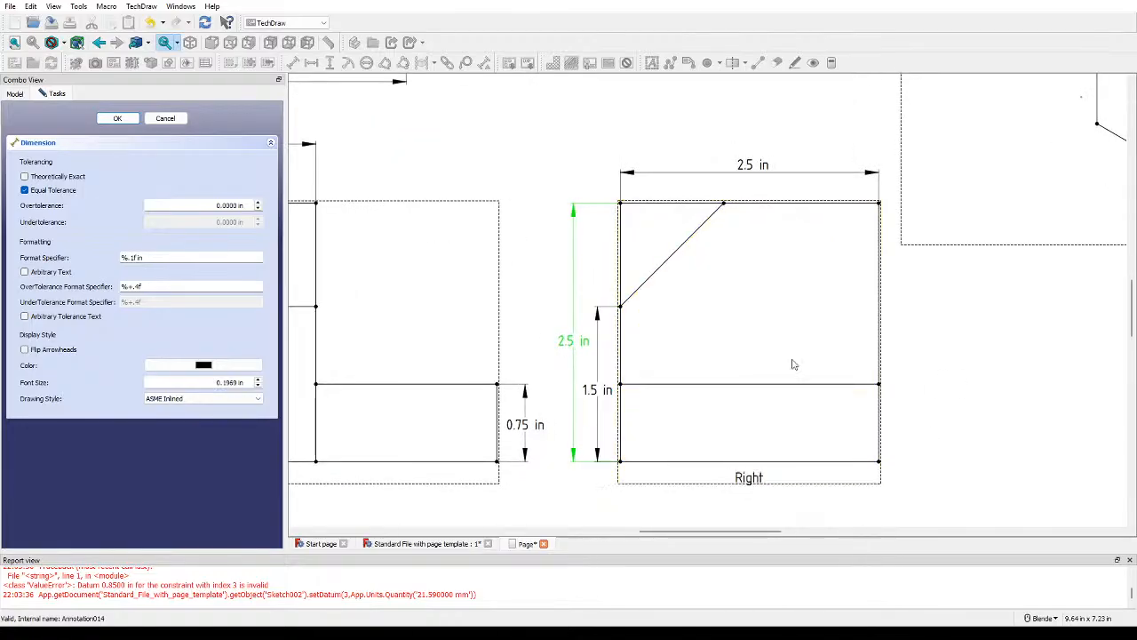
{"action": "left_click", "coordinate": [774, 482]}
{"action": "left_click", "coordinate": [1003, 394]}
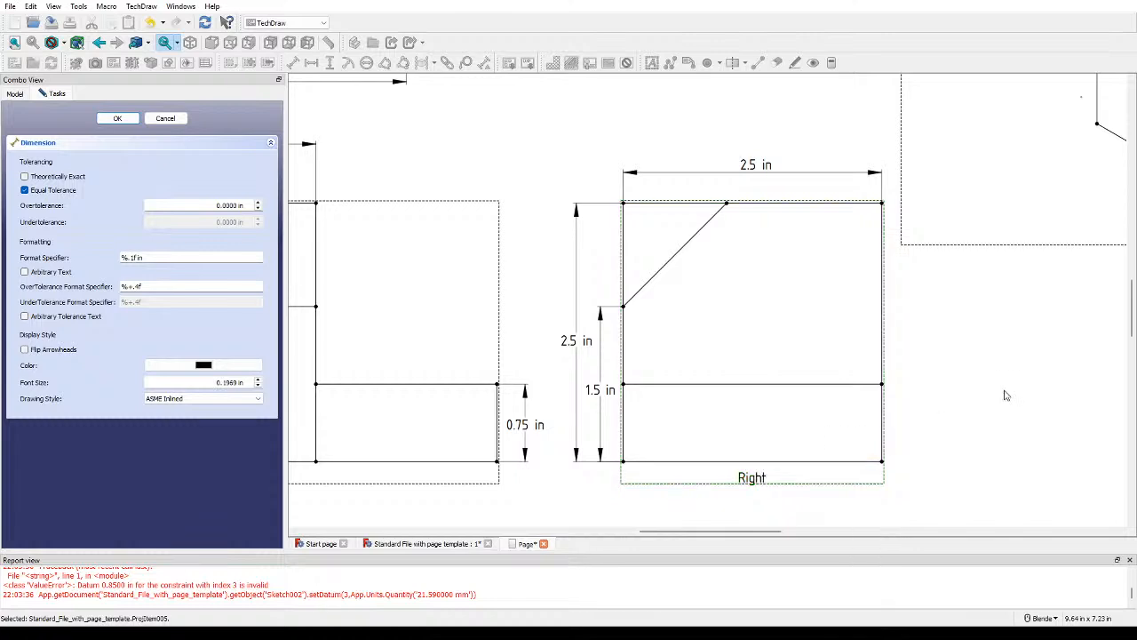
{"action": "scroll", "coordinate": [972, 399], "scroll_direction": "down", "scroll_amount": 2}
{"action": "middle_click_drag", "start_coordinate": [811, 465], "coordinate": [814, 463], "text": "shift"}
{"action": "left_click_drag", "start_coordinate": [817, 466], "coordinate": [827, 464]}
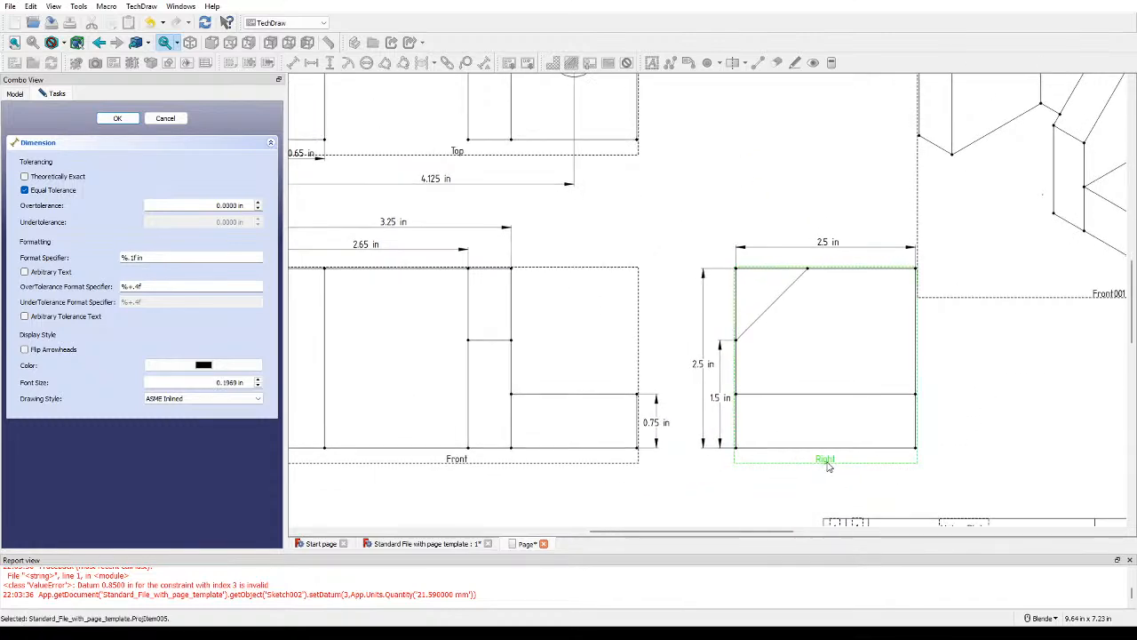
{"action": "left_click", "coordinate": [699, 368]}
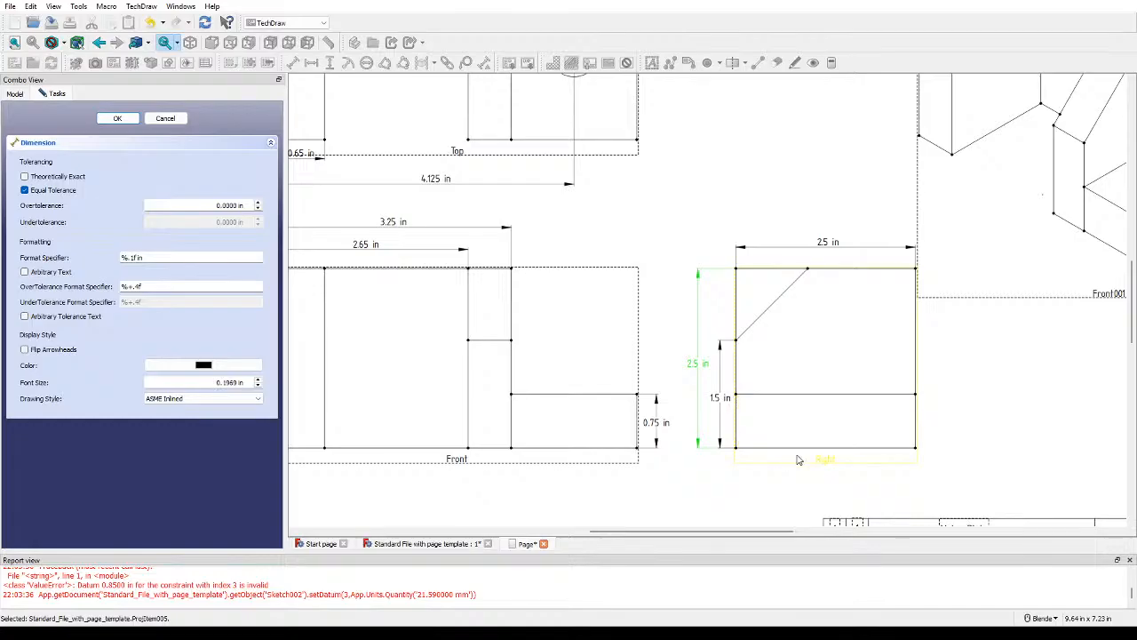
{"action": "left_click_drag", "start_coordinate": [801, 459], "coordinate": [812, 459]}
{"action": "left_click", "coordinate": [1001, 415]}
{"action": "scroll", "coordinate": [1001, 415], "scroll_direction": "down", "scroll_amount": 3}
{"action": "scroll", "coordinate": [972, 418], "scroll_direction": "up", "scroll_amount": 2}
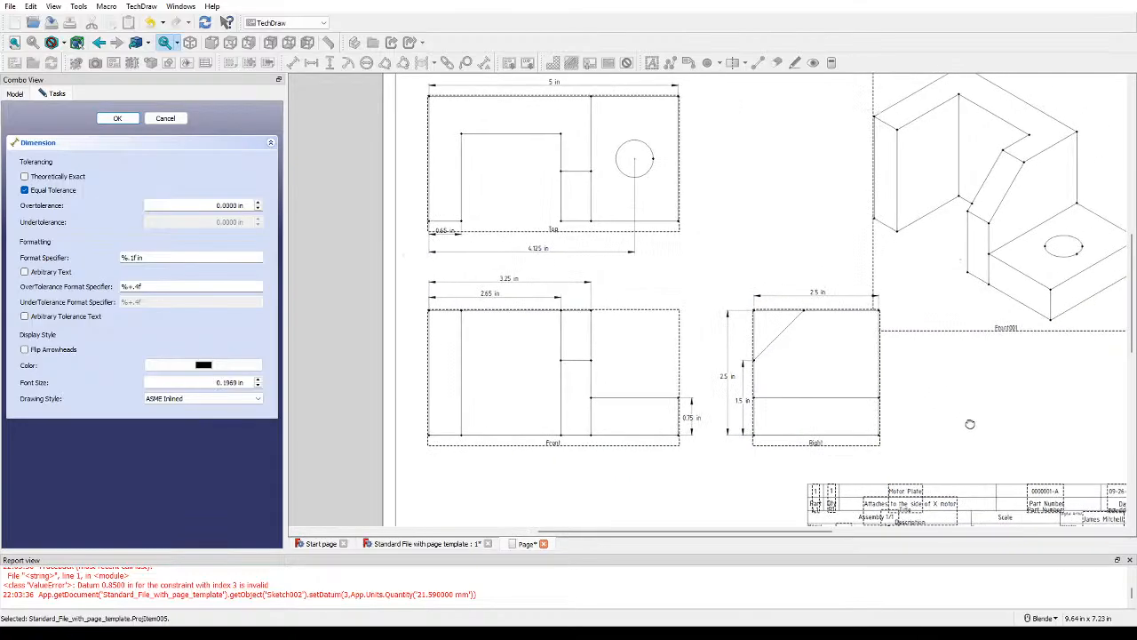
{"action": "left_click_drag", "start_coordinate": [768, 457], "coordinate": [763, 457]}
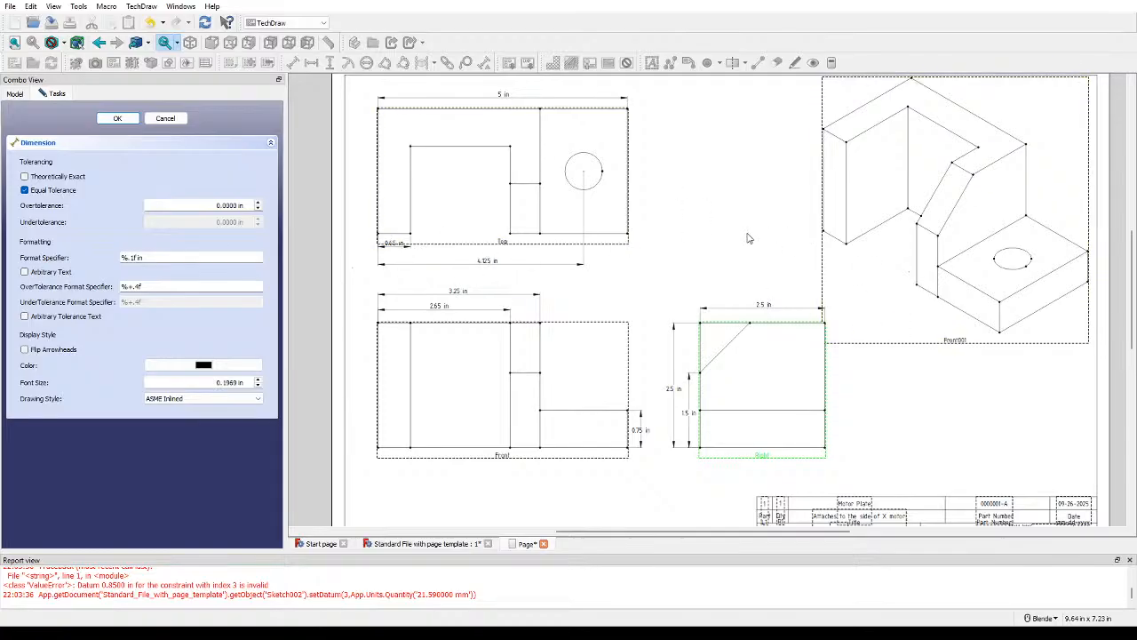
Step: Add a diameter dimension to the hole in the top view and place its text outside the view, up and away from the hole
{"action": "scroll", "coordinate": [600, 266], "scroll_direction": "up", "scroll_amount": 3}
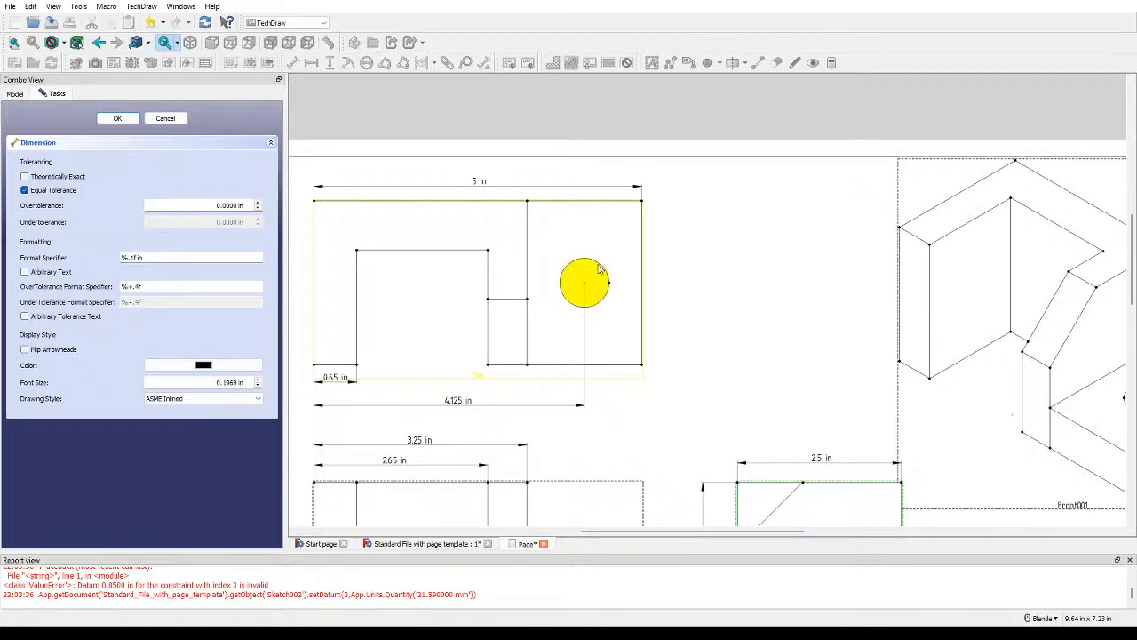
{"action": "left_click", "coordinate": [601, 266]}
{"action": "left_click", "coordinate": [166, 118]}
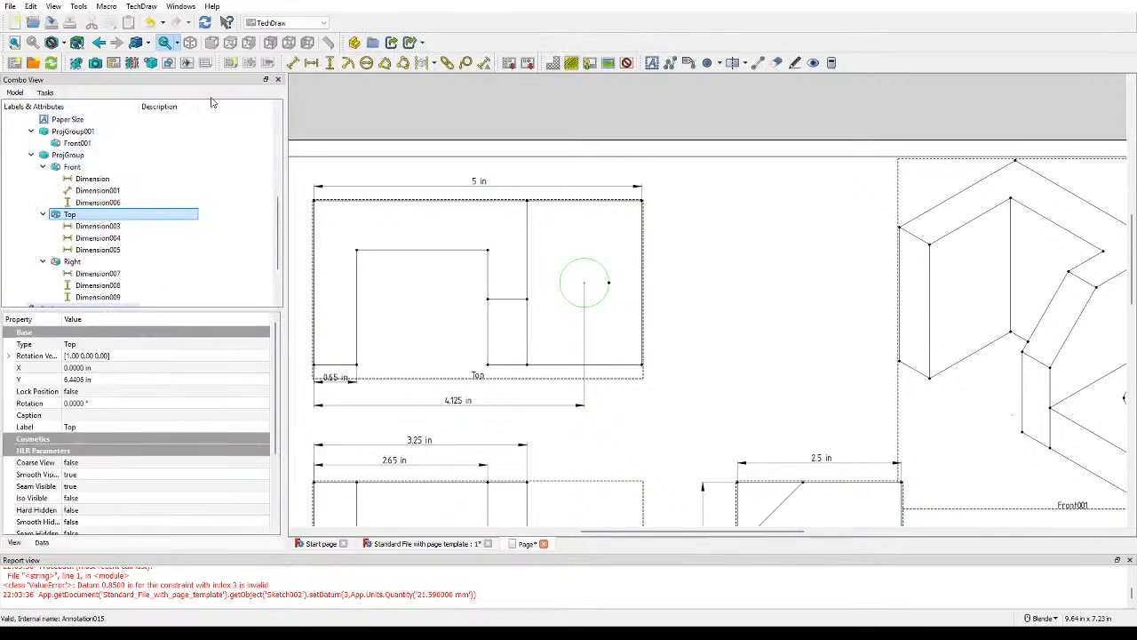
{"action": "left_click", "coordinate": [366, 62]}
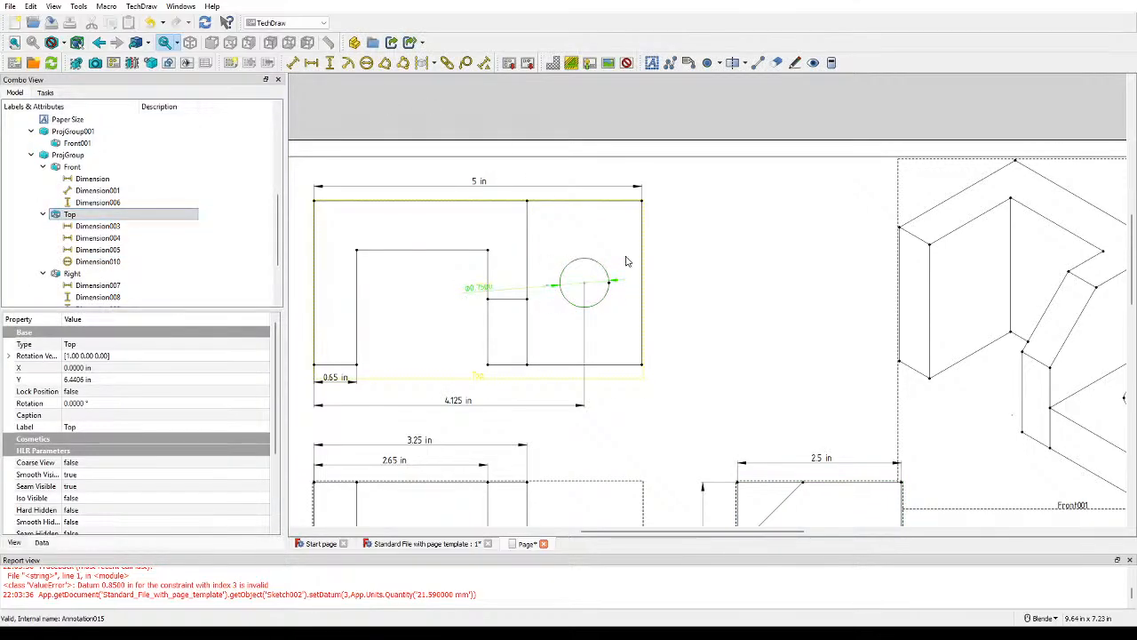
{"action": "left_click_drag", "start_coordinate": [478, 287], "coordinate": [693, 232]}
Step: Set the hole's diameter dimension to format specifier ⌀%.2f in and nudge its text closer to the top view
{"action": "double_click", "coordinate": [693, 233]}
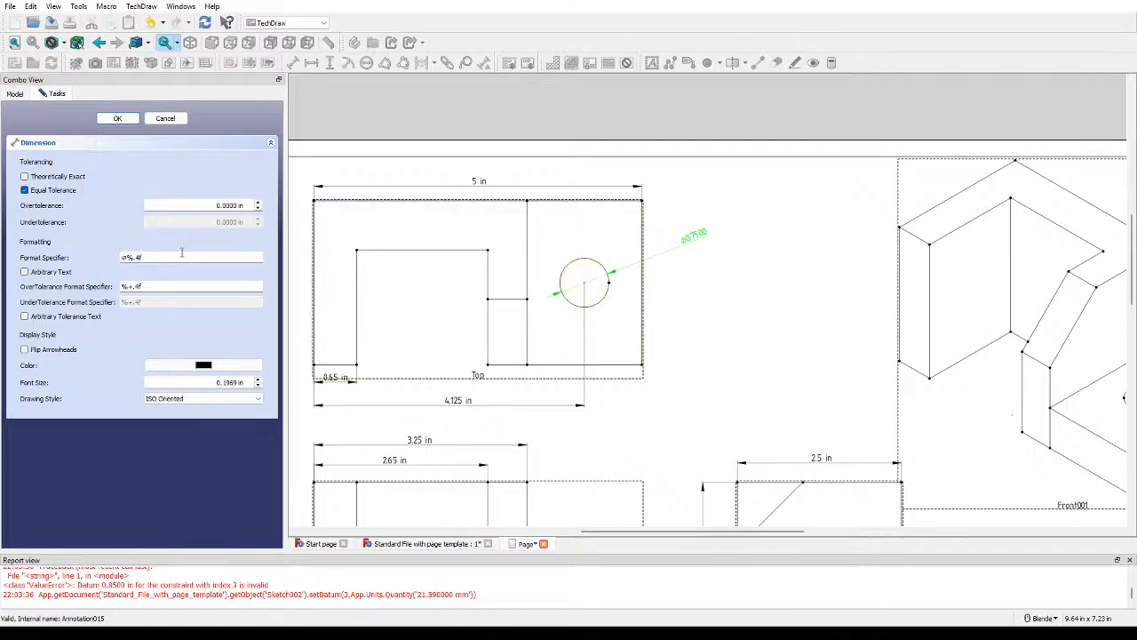
{"action": "type", "text": "2"}
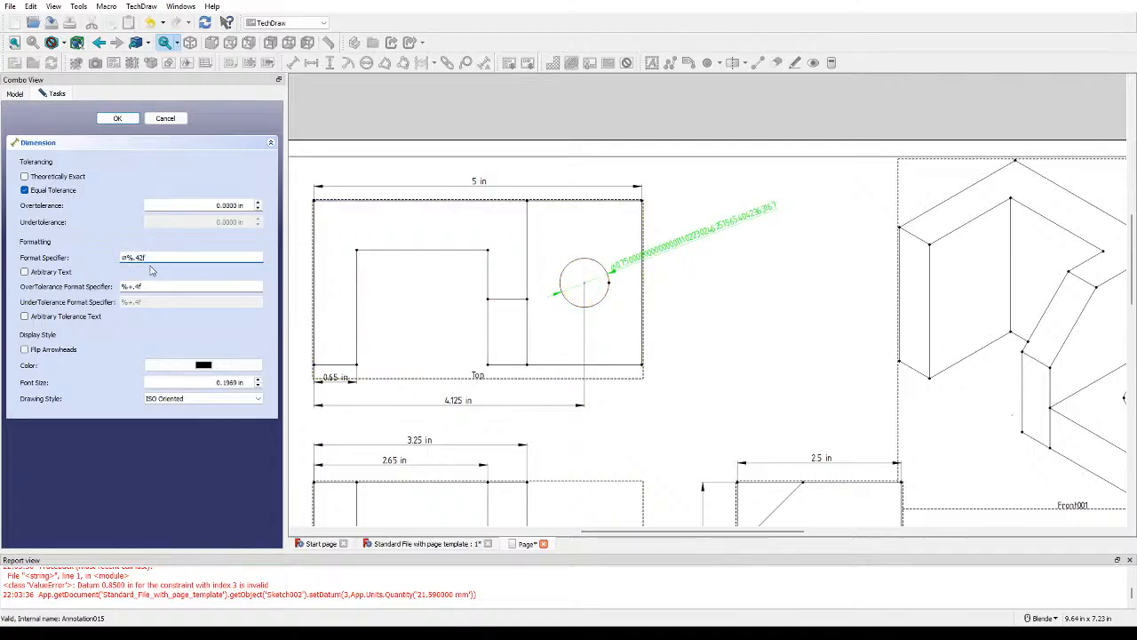
{"action": "key", "text": "Left"}
{"action": "key", "text": "BackSpace"}
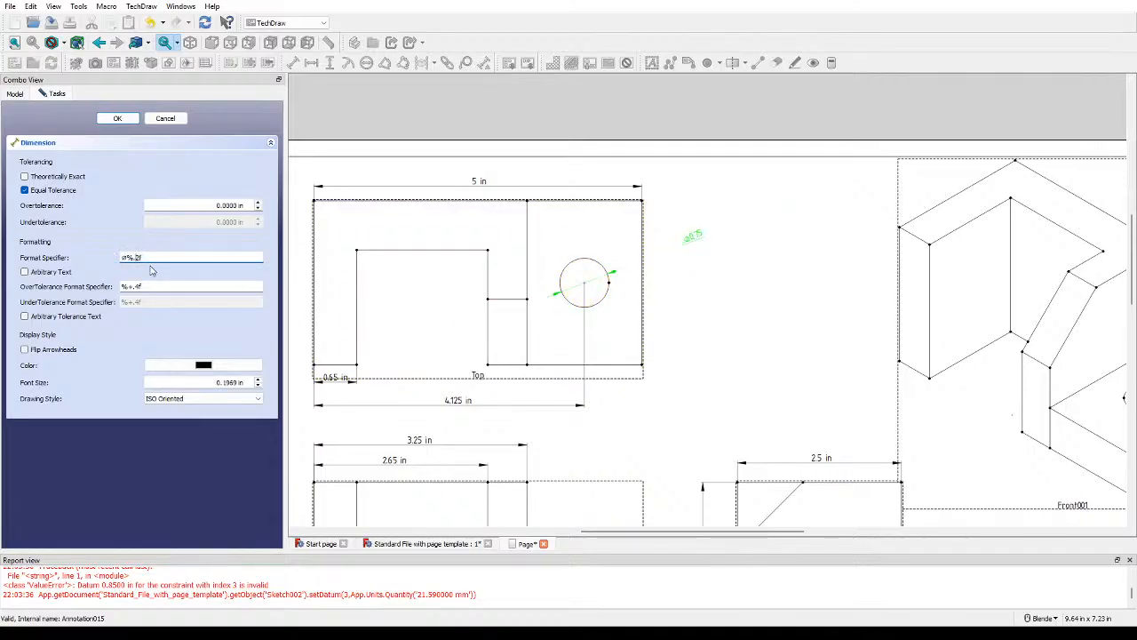
{"action": "type", "text": "in"}
{"action": "key", "text": "Return"}
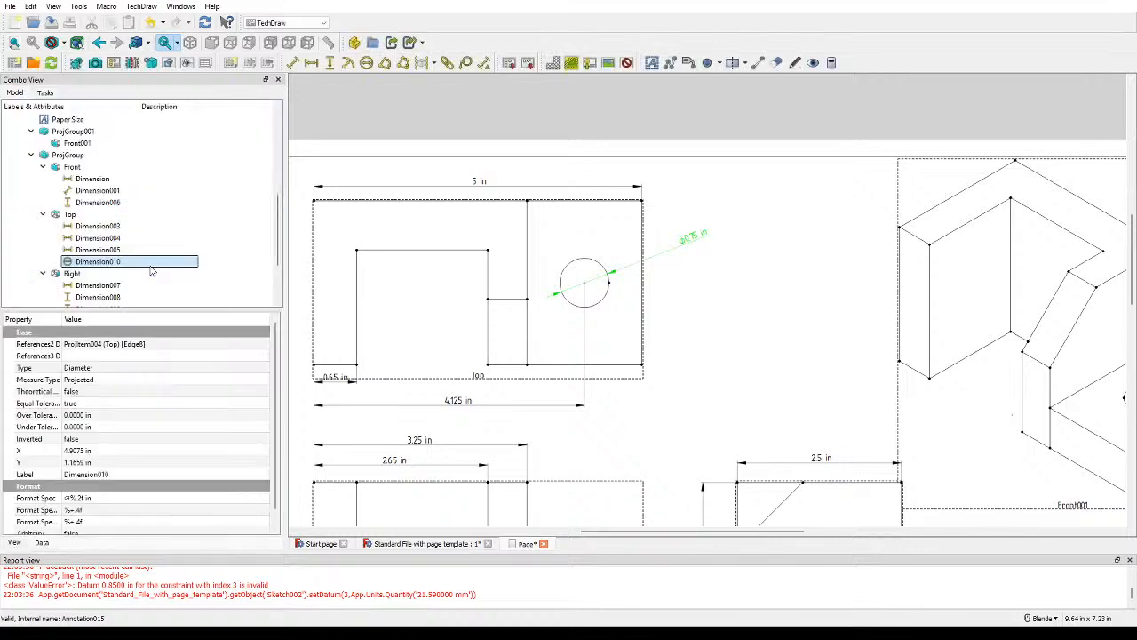
{"action": "scroll", "coordinate": [676, 249], "scroll_direction": "up", "scroll_amount": 1}
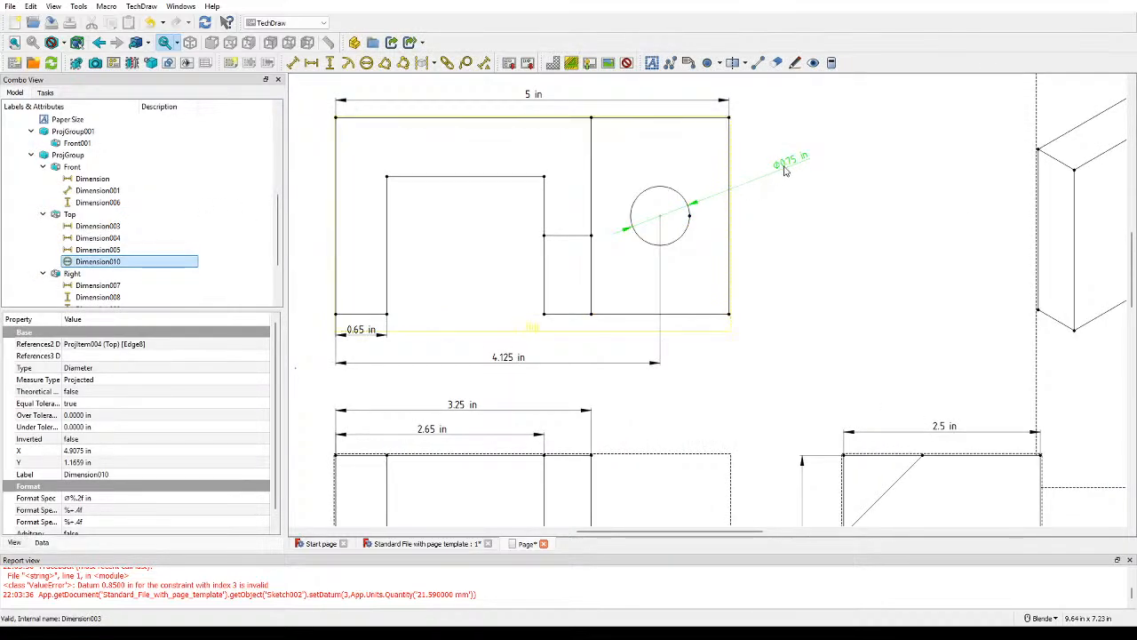
{"action": "left_click", "coordinate": [840, 204]}
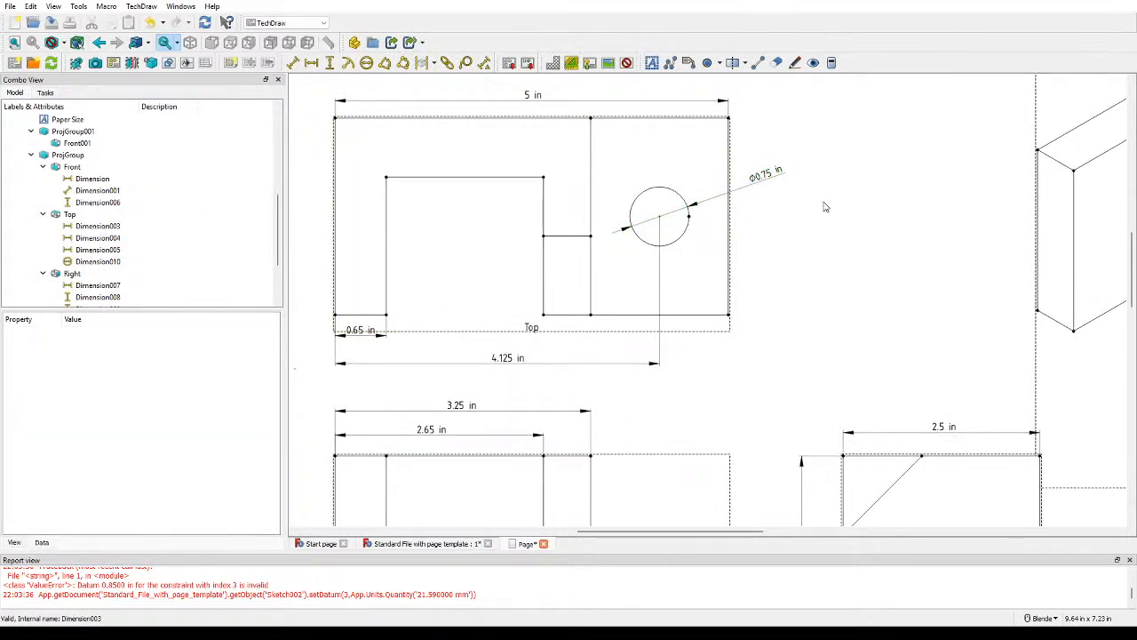
Step: Add a horizontal dimension from the right view's upper corner to the chamfer's upper end, placed between the view and its overall width dimension
{"action": "scroll", "coordinate": [807, 227], "scroll_direction": "down", "scroll_amount": 1}
{"action": "middle_click_drag", "start_coordinate": [833, 269], "coordinate": [794, 252], "text": "shift"}
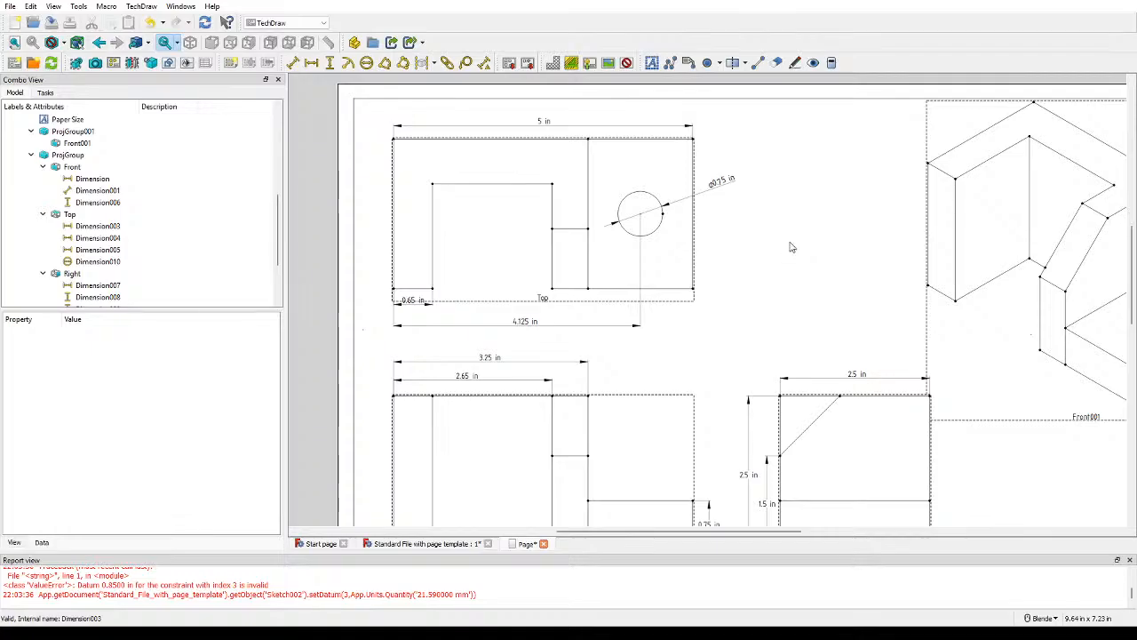
{"action": "scroll", "coordinate": [730, 193], "scroll_direction": "down", "scroll_amount": 1}
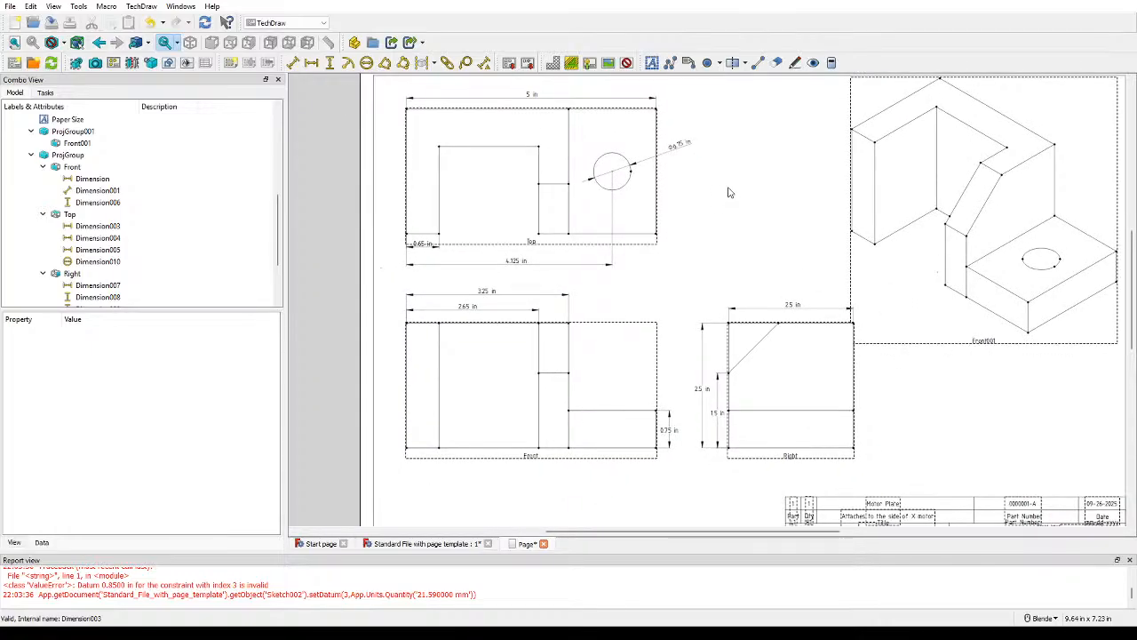
{"action": "scroll", "coordinate": [753, 305], "scroll_direction": "up", "scroll_amount": 2}
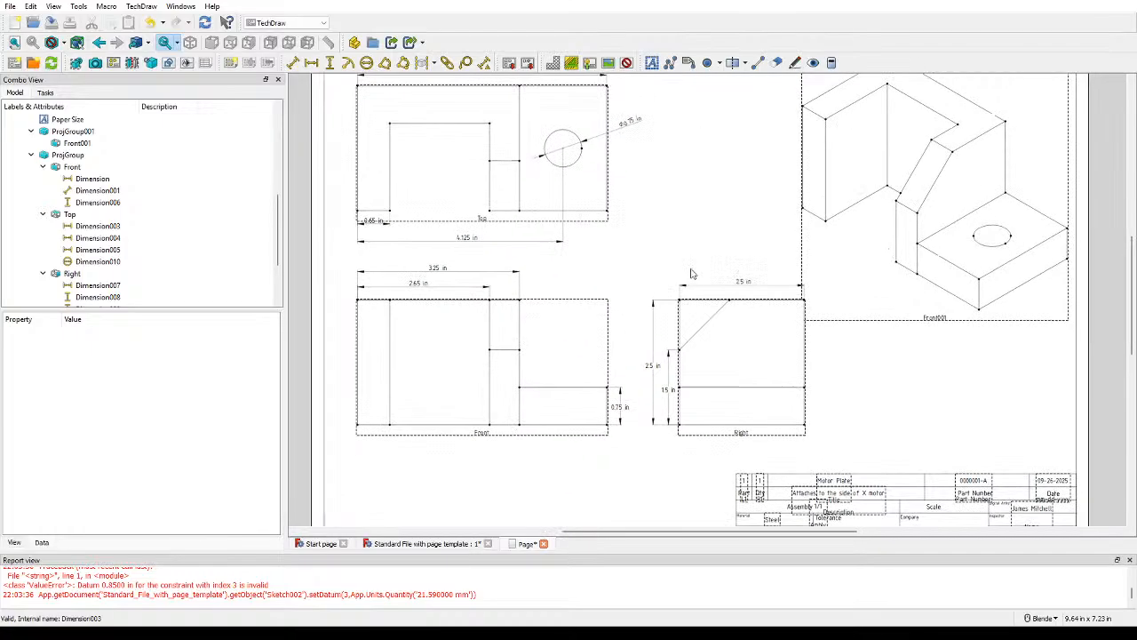
{"action": "left_click", "coordinate": [806, 302]}
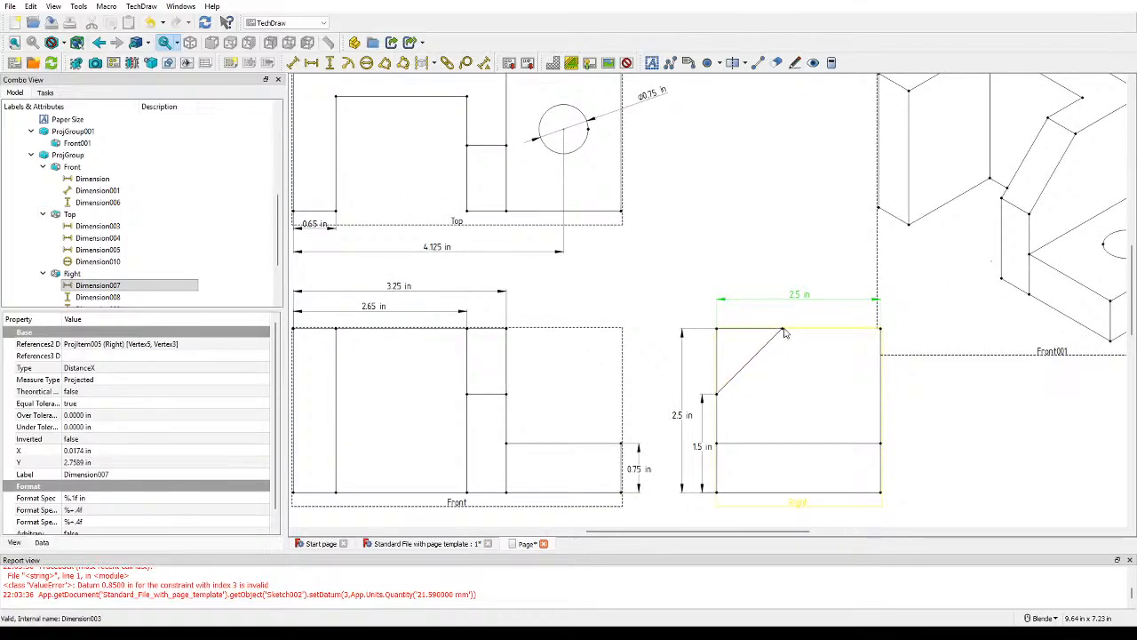
{"action": "left_click", "coordinate": [720, 332]}
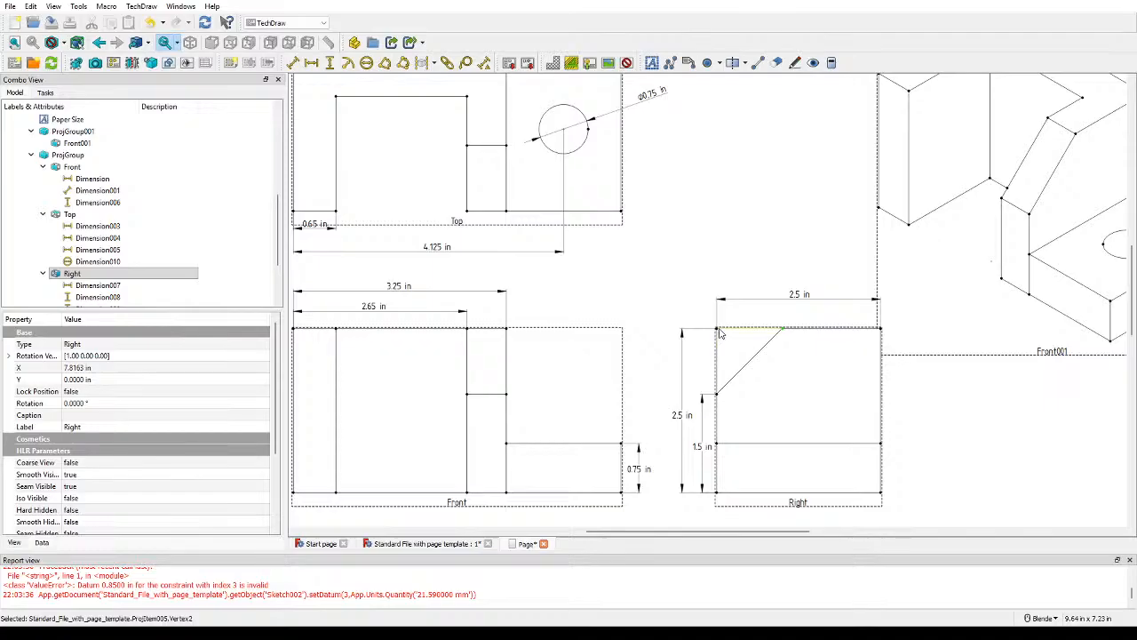
{"action": "left_click", "coordinate": [312, 65]}
{"action": "scroll", "coordinate": [780, 369], "scroll_direction": "up", "scroll_amount": 2}
{"action": "left_click_drag", "start_coordinate": [741, 320], "coordinate": [738, 294]}
{"action": "left_click", "coordinate": [799, 264]}
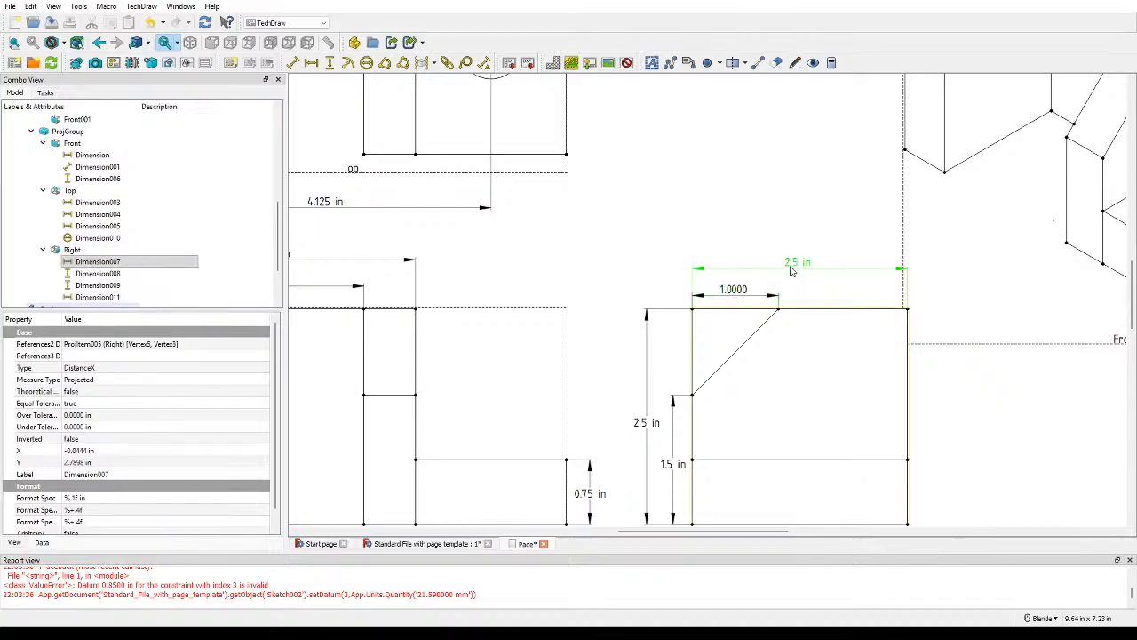
Step: Set the chamfer's horizontal dimension on the right view to format specifier %.0f in
{"action": "left_click", "coordinate": [736, 293]}
{"action": "double_click", "coordinate": [736, 294]}
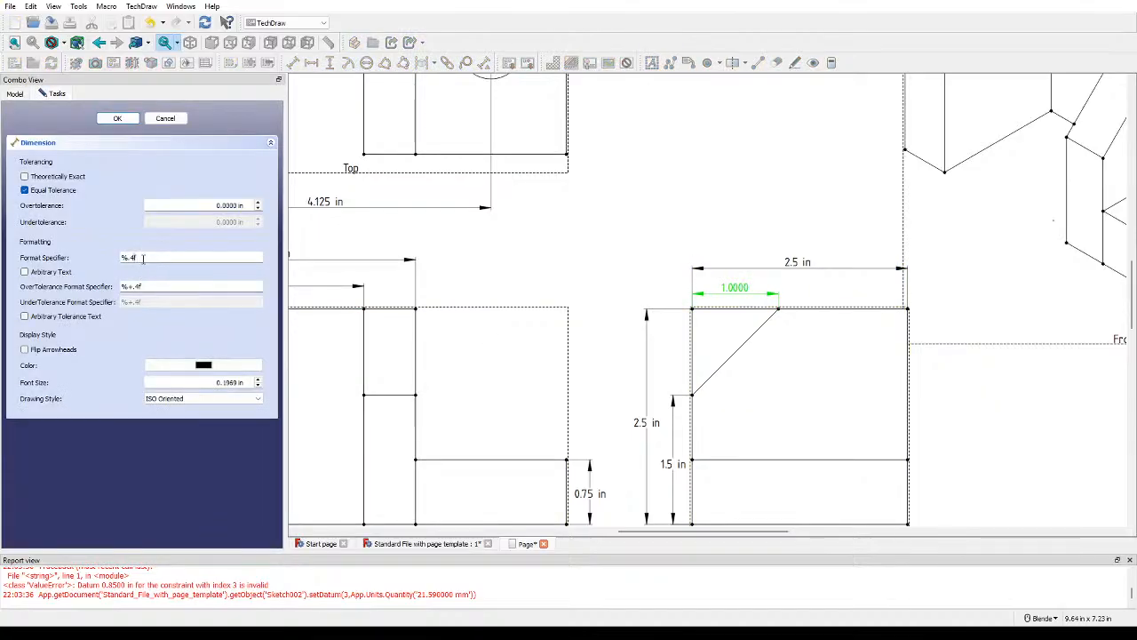
{"action": "key", "text": "BackSpace"}
{"action": "type", "text": "1"}
{"action": "key", "text": "BackSpace"}
{"action": "type", "text": "0f in"}
{"action": "key", "text": "Return"}
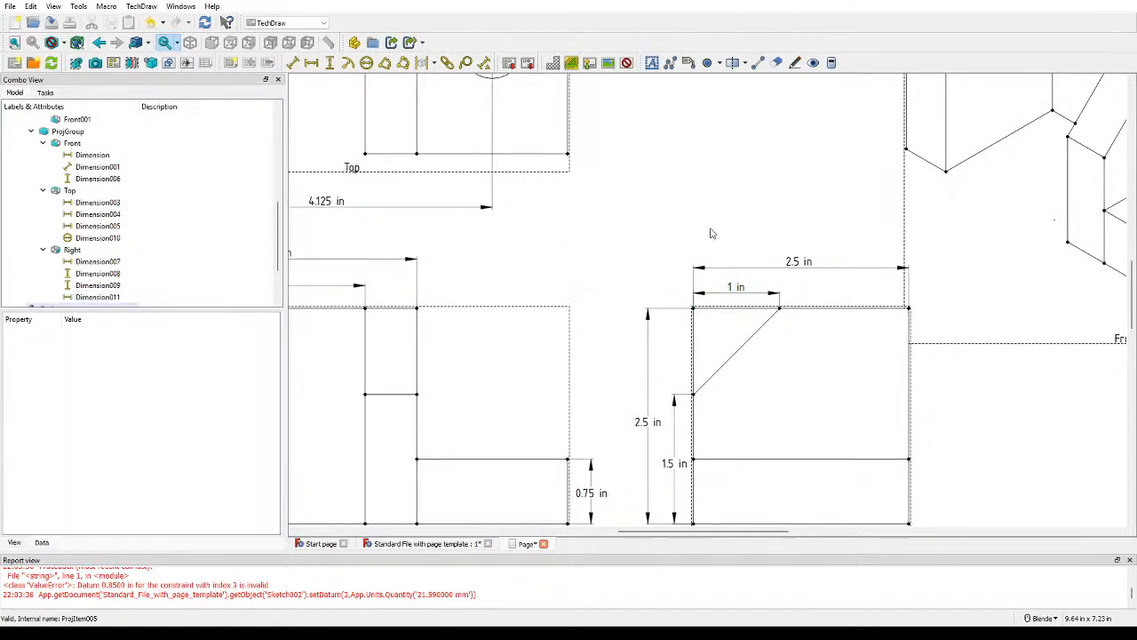
Step: Change the title block's title annotation text from Motor Plate to Adjuster
{"action": "left_click", "coordinate": [746, 293]}
{"action": "left_click", "coordinate": [691, 206]}
{"action": "scroll", "coordinate": [691, 206], "scroll_direction": "down", "scroll_amount": 5}
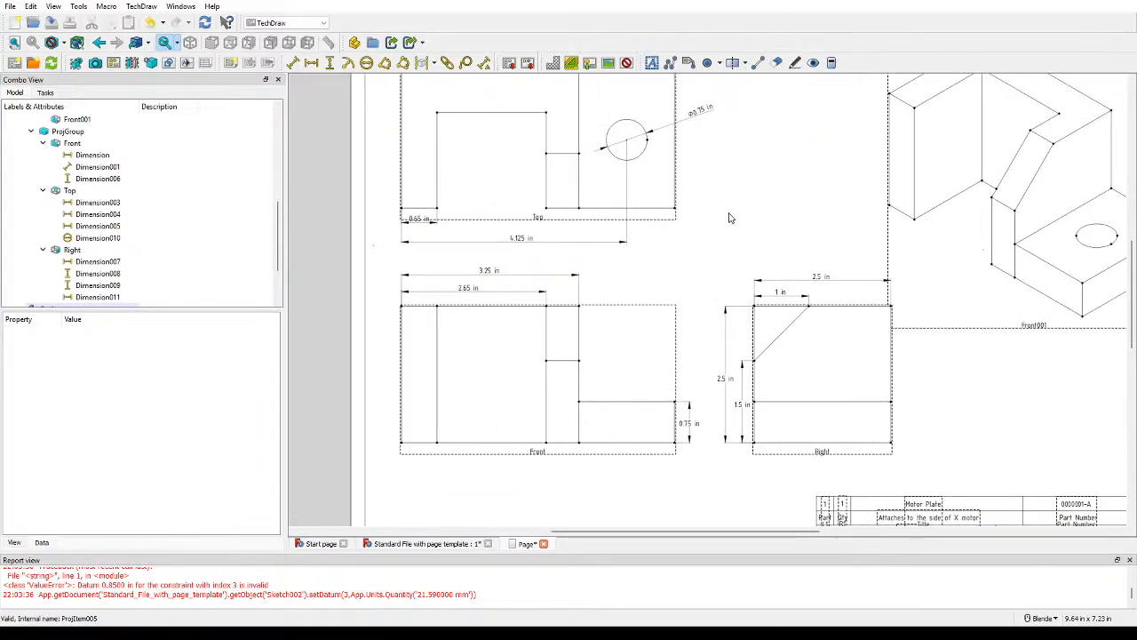
{"action": "scroll", "coordinate": [728, 217], "scroll_direction": "down", "scroll_amount": 1}
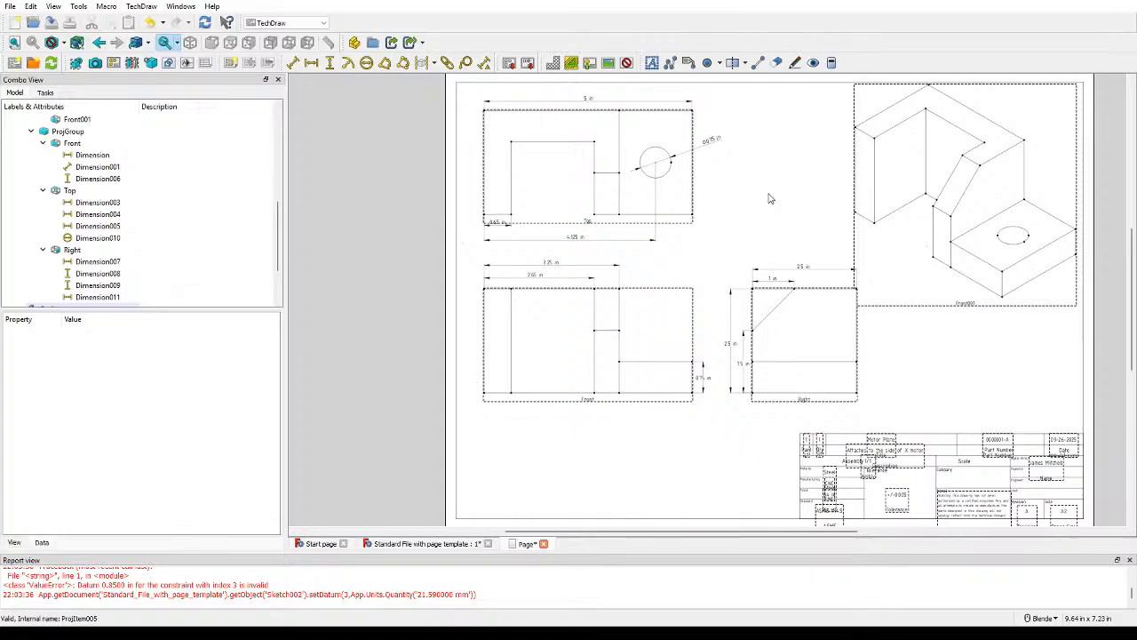
{"action": "scroll", "coordinate": [900, 368], "scroll_direction": "up", "scroll_amount": 5}
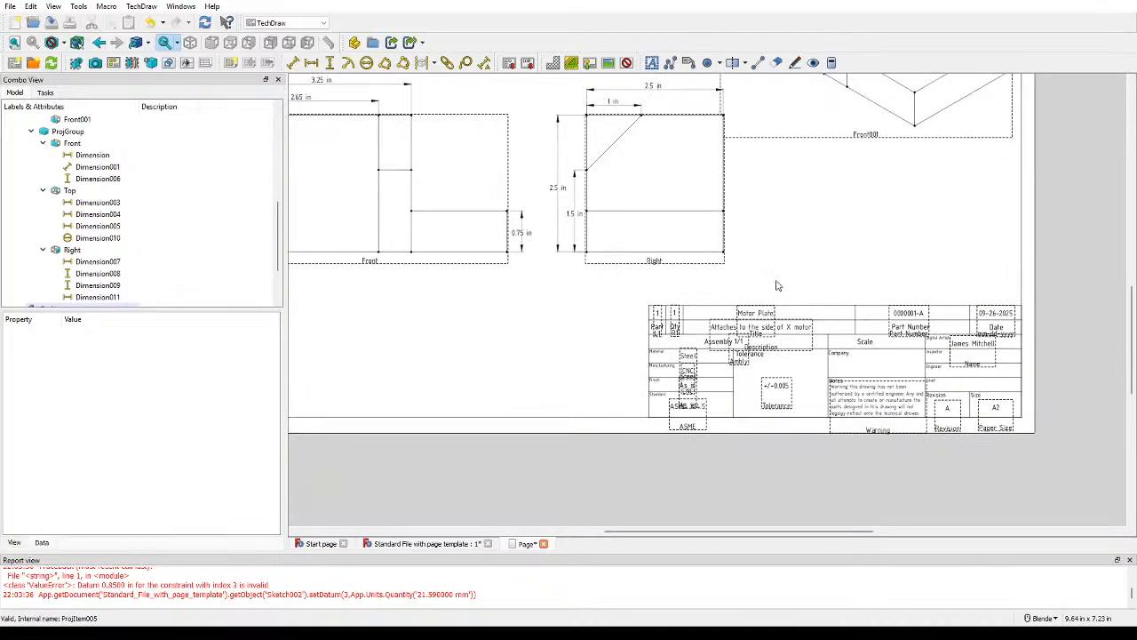
{"action": "left_click", "coordinate": [750, 356]}
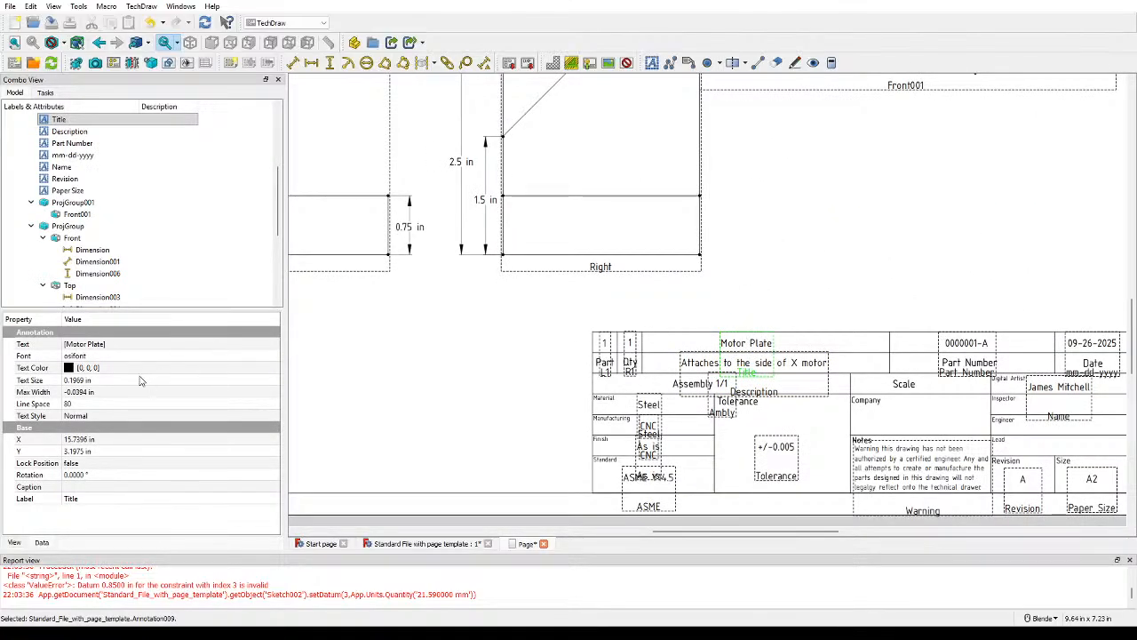
{"action": "left_click", "coordinate": [74, 348]}
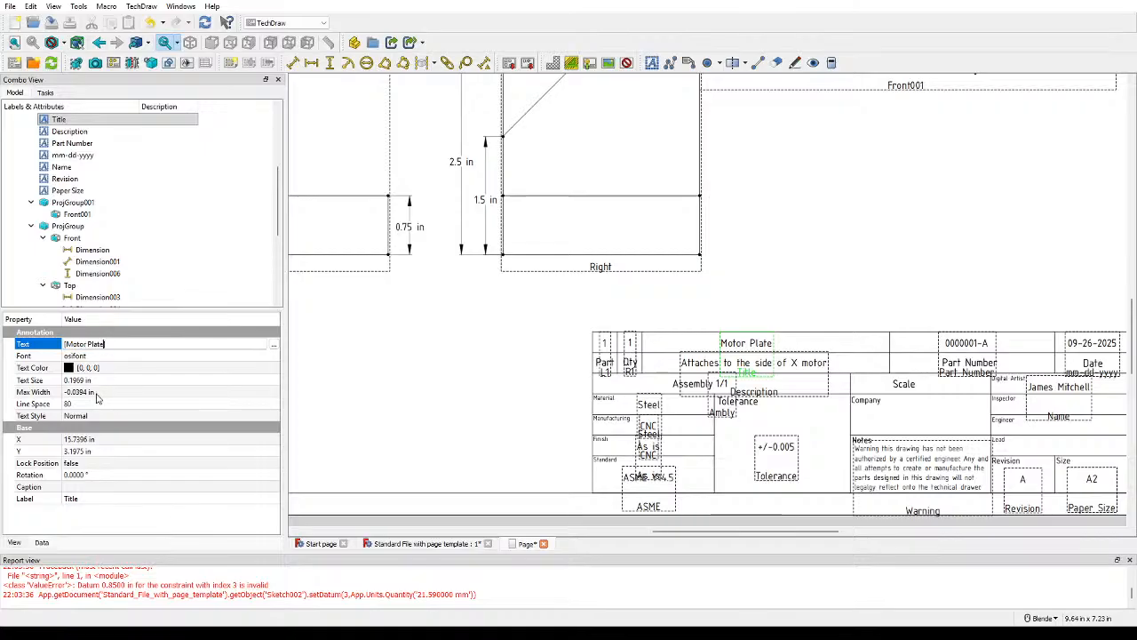
{"action": "key", "text": "BackSpace"}
{"action": "key", "text": "BackSpace"}
{"action": "key", "text": "BackSpace"}
{"action": "key", "text": "BackSpace"}
{"action": "key", "text": "BackSpace"}
{"action": "key", "text": "BackSpace"}
{"action": "key", "text": "BackSpace"}
{"action": "key", "text": "BackSpace"}
{"action": "key", "text": "BackSpace"}
{"action": "key", "text": "BackSpace"}
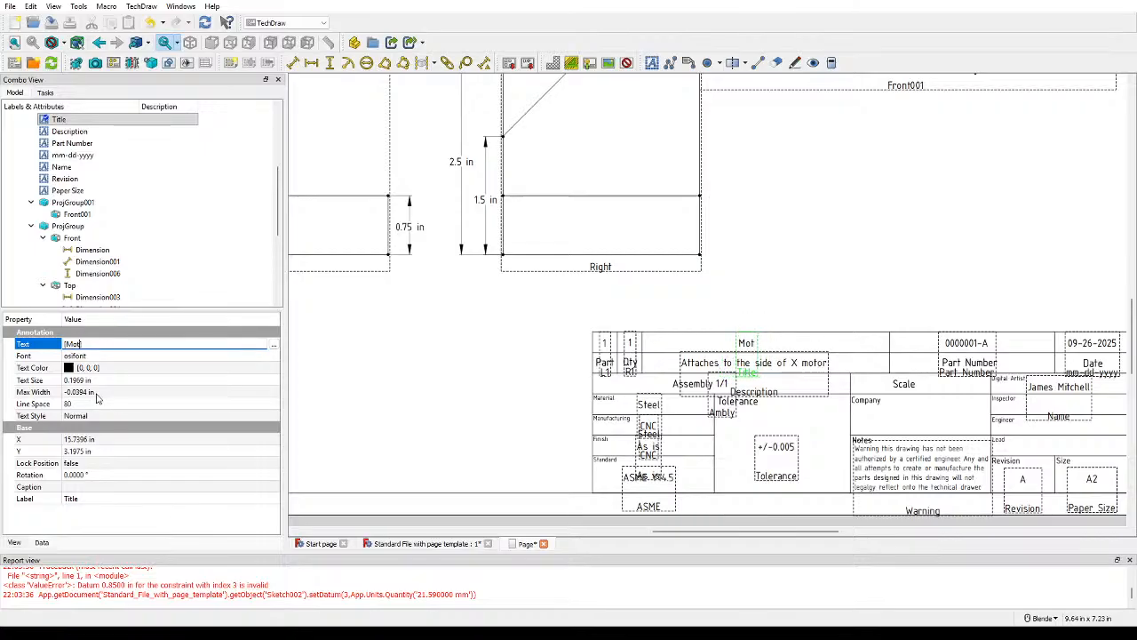
{"action": "key", "text": "BackSpace"}
{"action": "type", "text": "Adusto"}
{"action": "key", "text": "BackSpace"}
{"action": "type", "text": "er"}
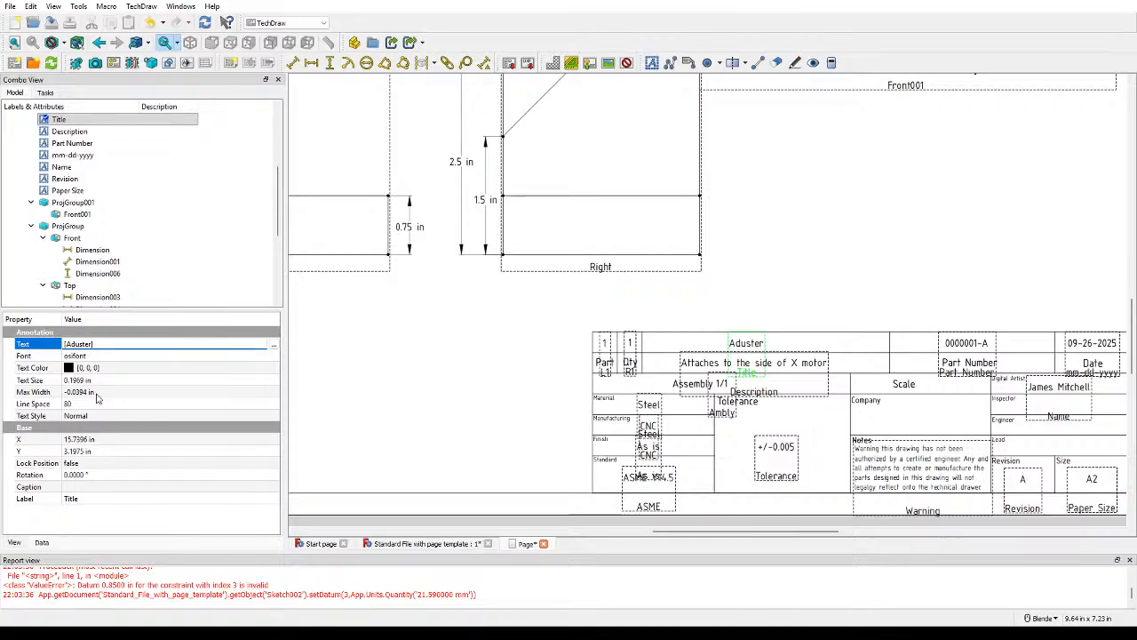
{"action": "type", "text": "j"}
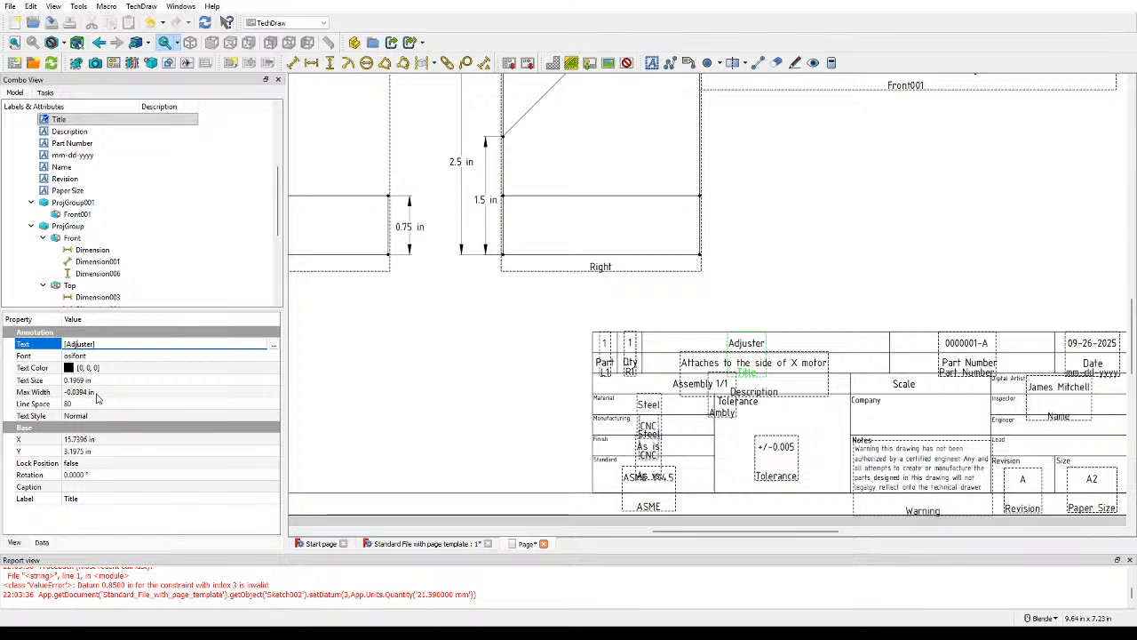
{"action": "key", "text": "Return"}
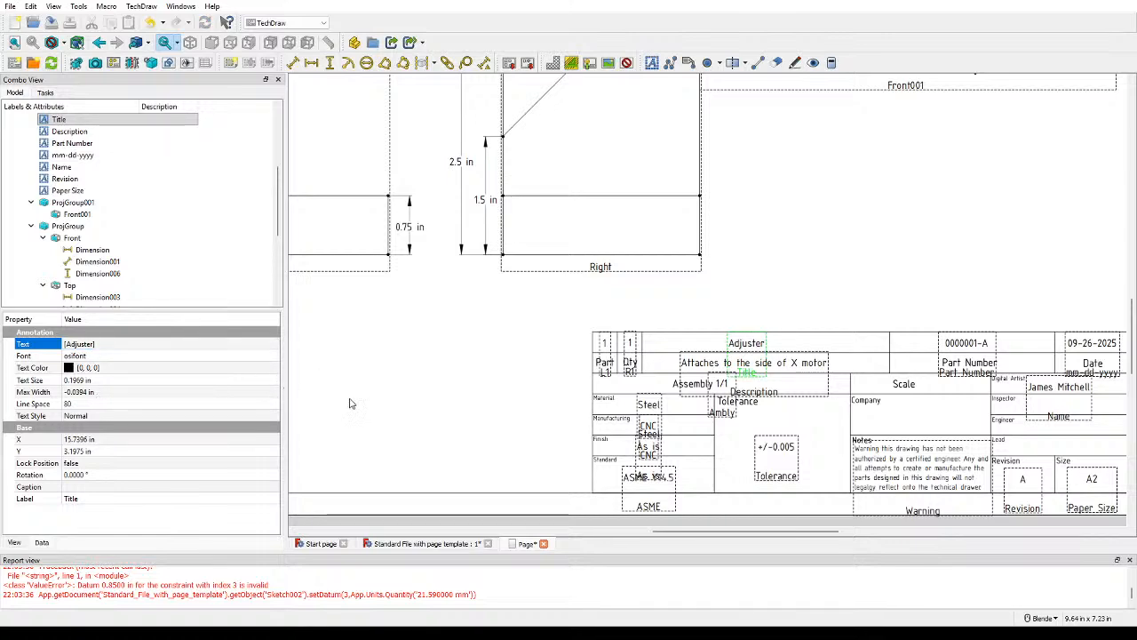
Step: Set the title block's part number annotation to 0000003-A
{"action": "middle_click_drag", "start_coordinate": [850, 281], "coordinate": [773, 249], "text": "shift"}
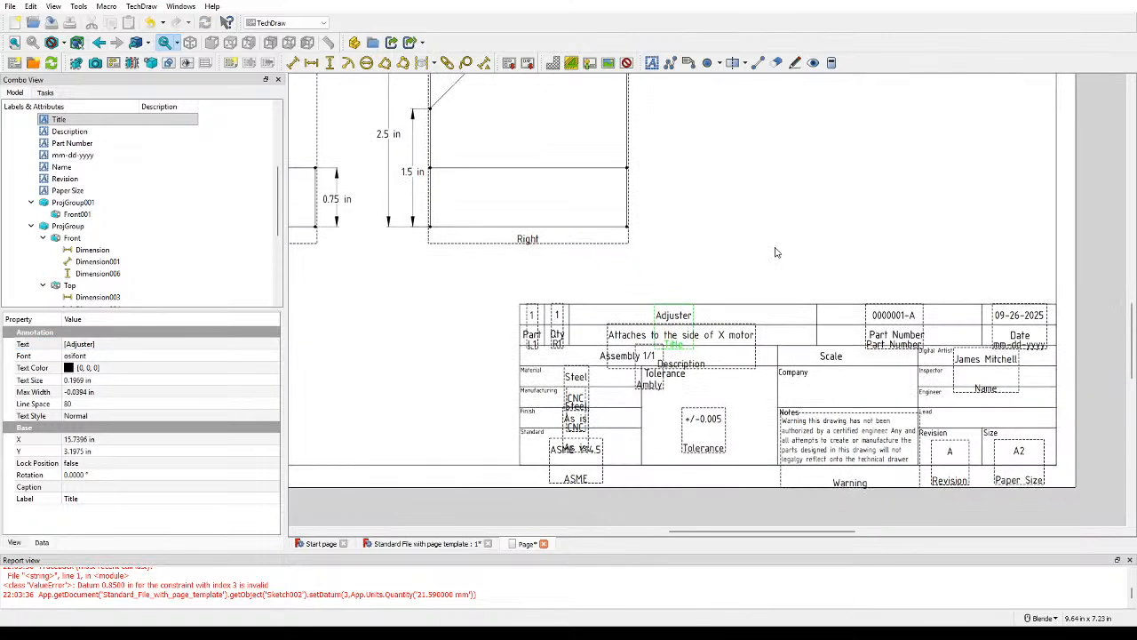
{"action": "left_click", "coordinate": [910, 318]}
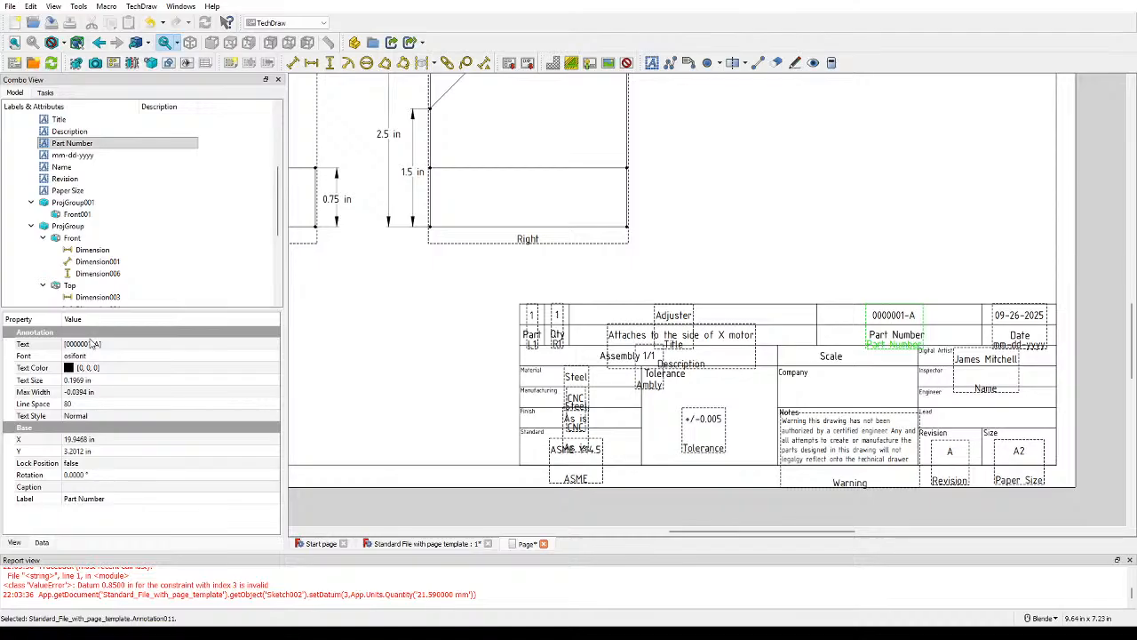
{"action": "double_click", "coordinate": [94, 345]}
{"action": "left_click", "coordinate": [94, 345]}
{"action": "key", "text": "Left"}
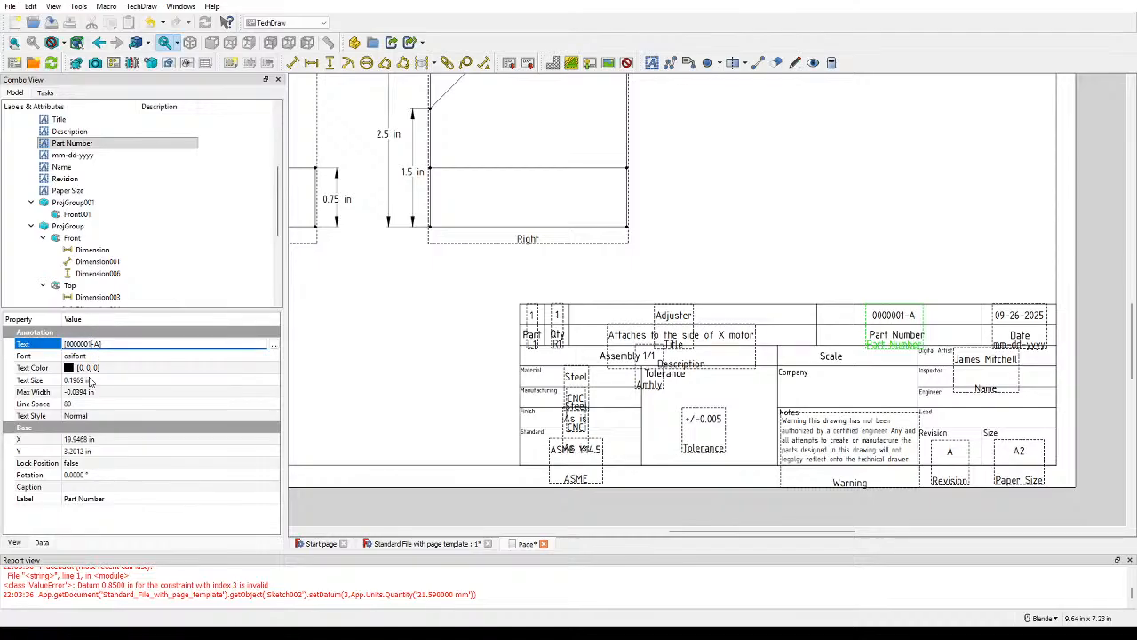
{"action": "key", "text": "BackSpace"}
{"action": "type", "text": "3"}
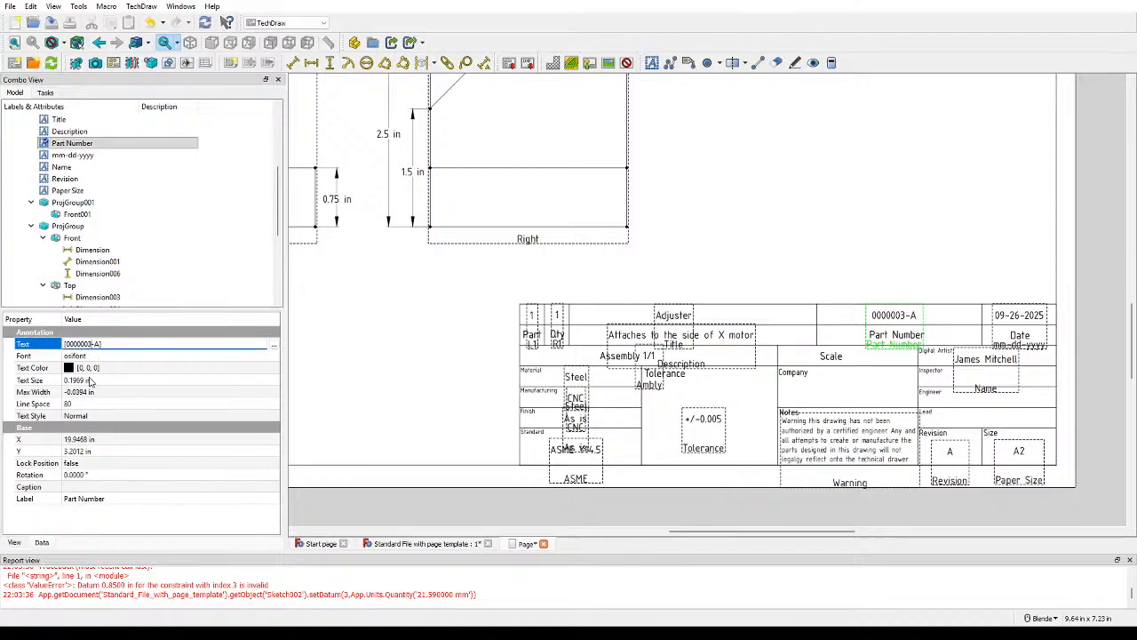
Step: Clear the title block's description annotation text and save the document under the new file name Adjuster
{"action": "left_click", "coordinate": [727, 336]}
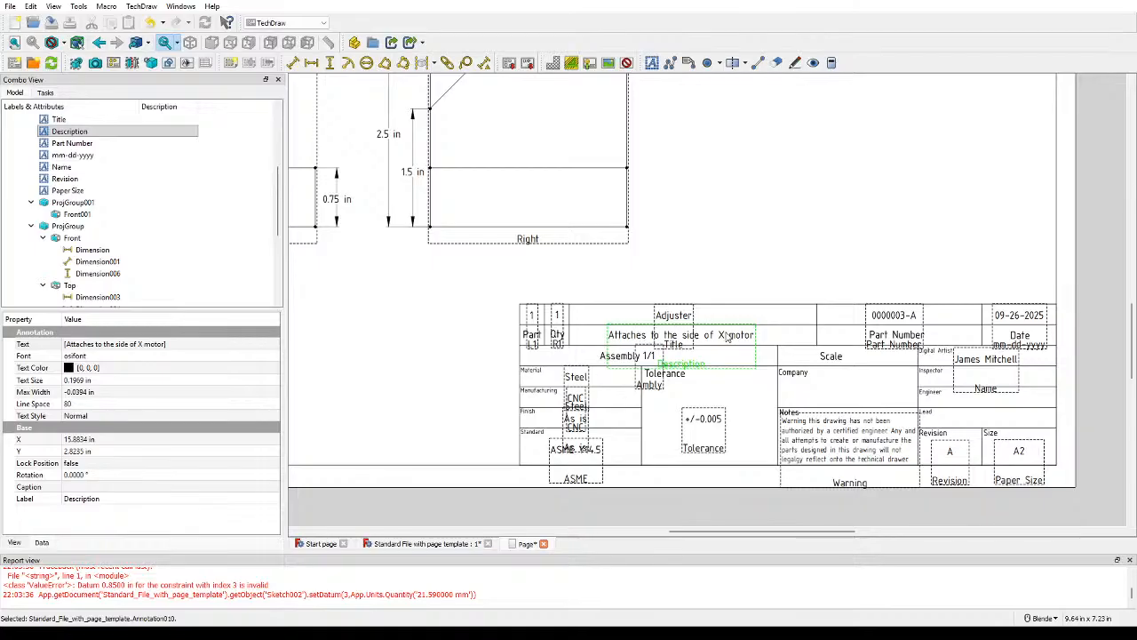
{"action": "left_click", "coordinate": [162, 346]}
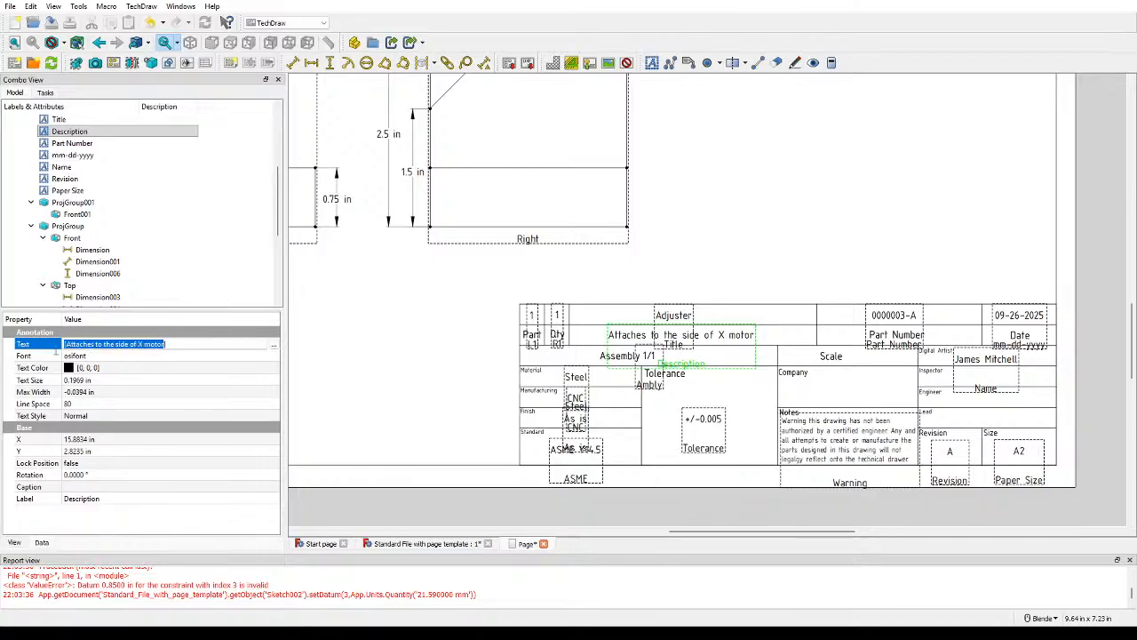
{"action": "left_click_drag", "start_coordinate": [164, 344], "coordinate": [71, 345]}
{"action": "key", "text": "BackSpace"}
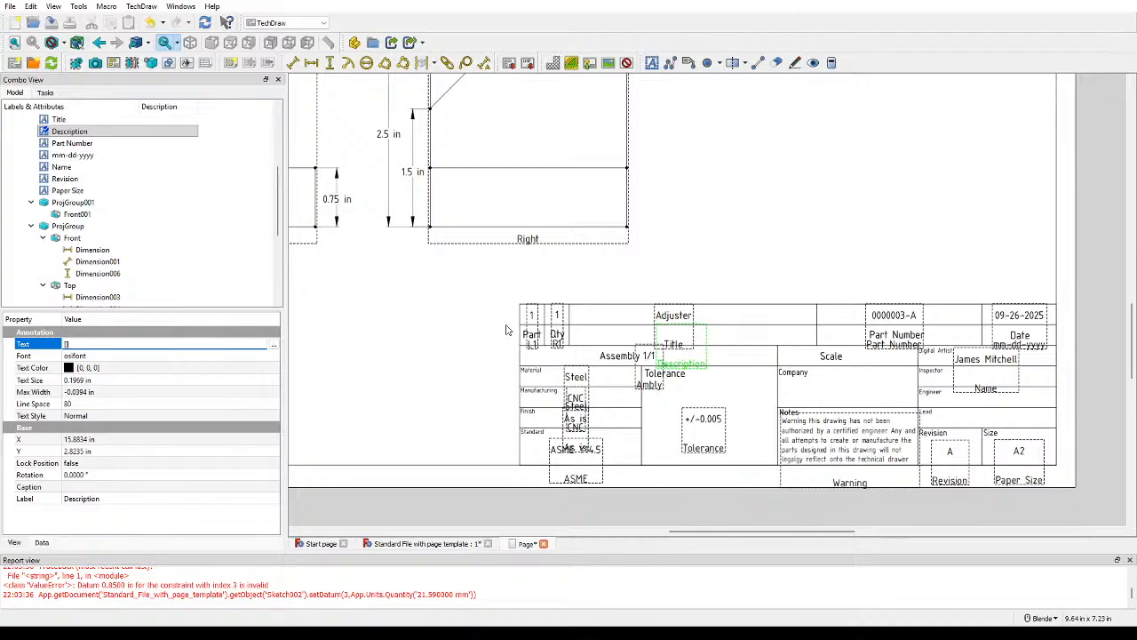
{"action": "left_click", "coordinate": [432, 389]}
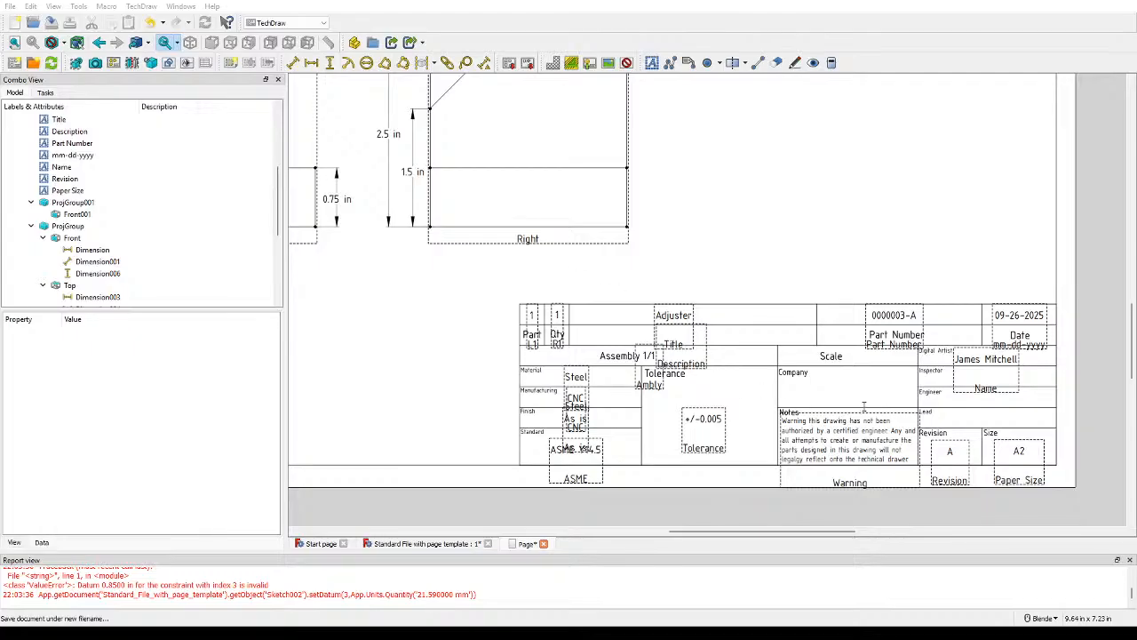
Step: Examine the isometric view's base, HLR and projection properties, widening the property name column to read them
{"action": "scroll", "coordinate": [818, 434], "scroll_direction": "down", "scroll_amount": 6}
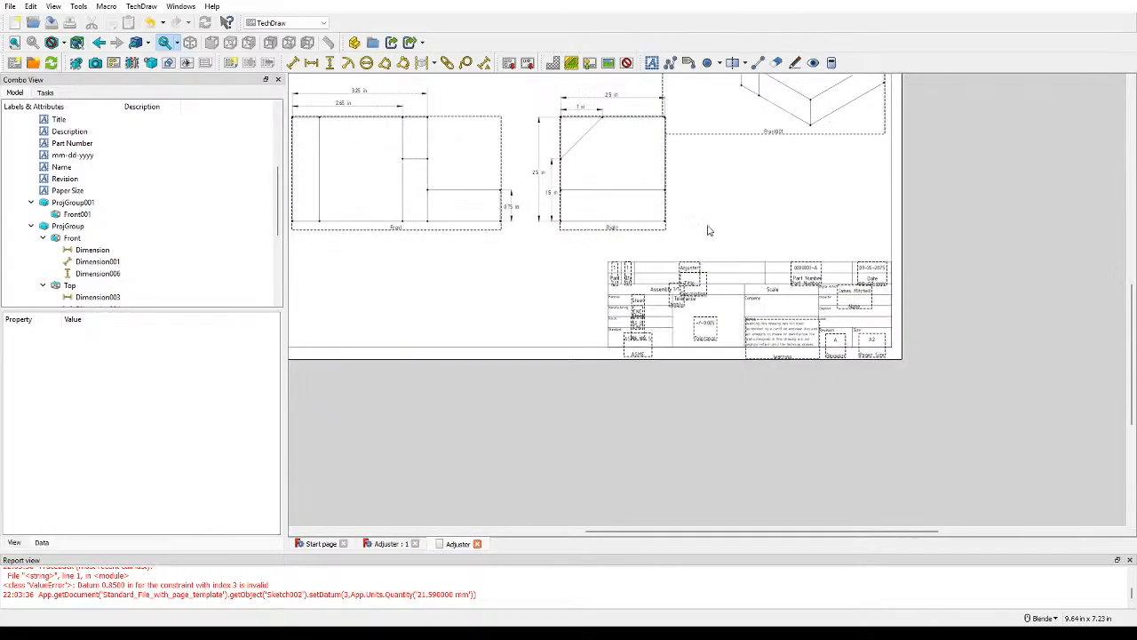
{"action": "scroll", "coordinate": [780, 365], "scroll_direction": "up", "scroll_amount": 3}
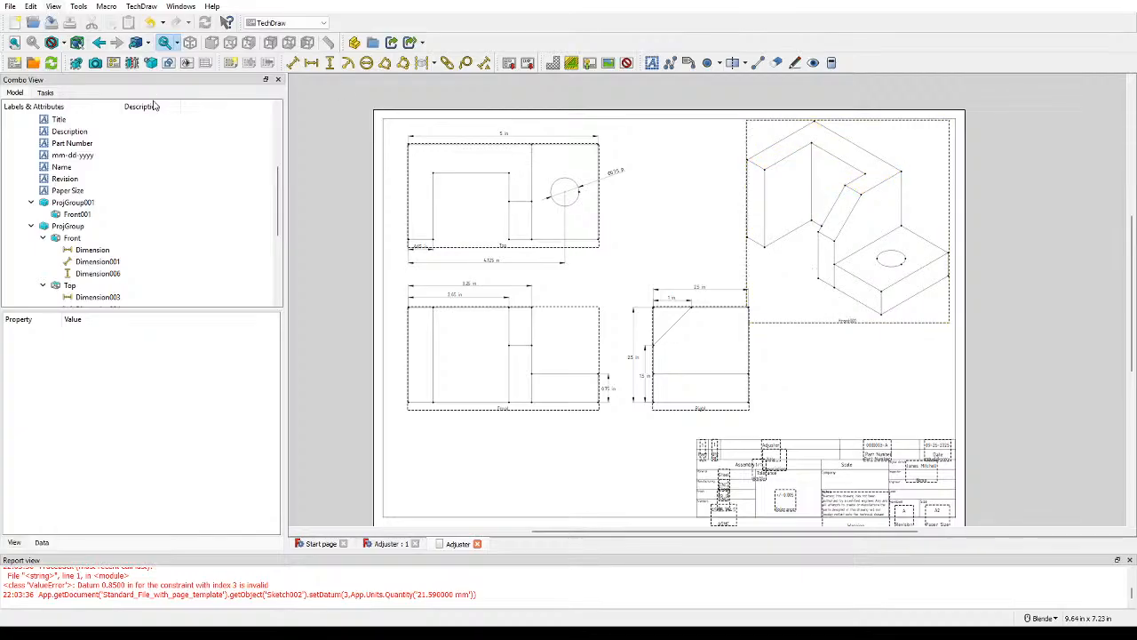
{"action": "left_click", "coordinate": [842, 326]}
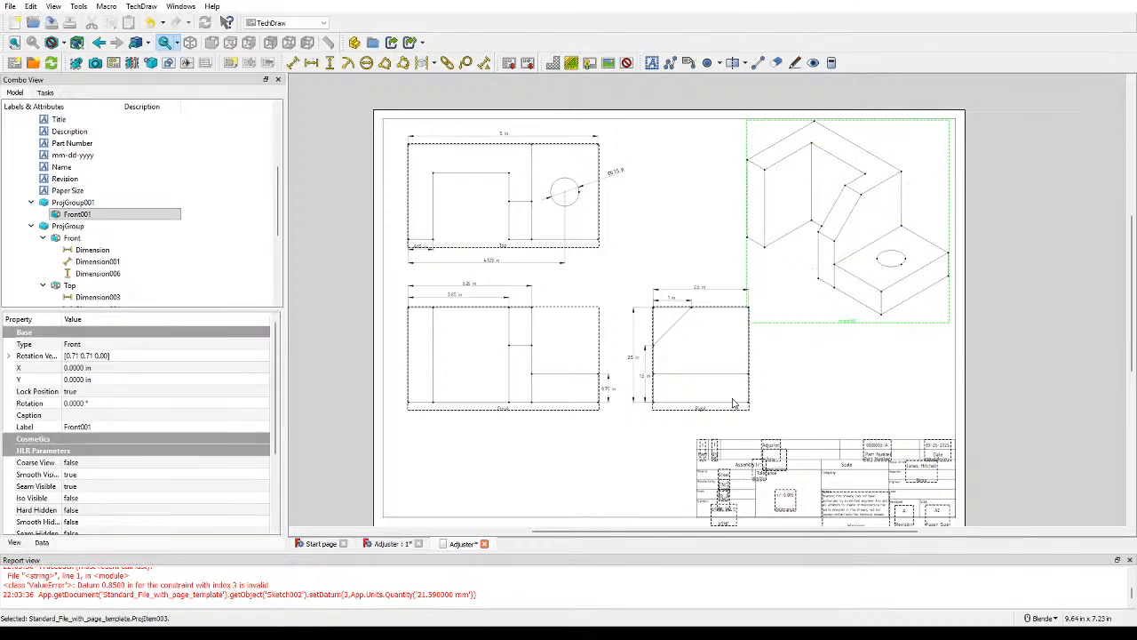
{"action": "scroll", "coordinate": [142, 431], "scroll_direction": "down", "scroll_amount": 3}
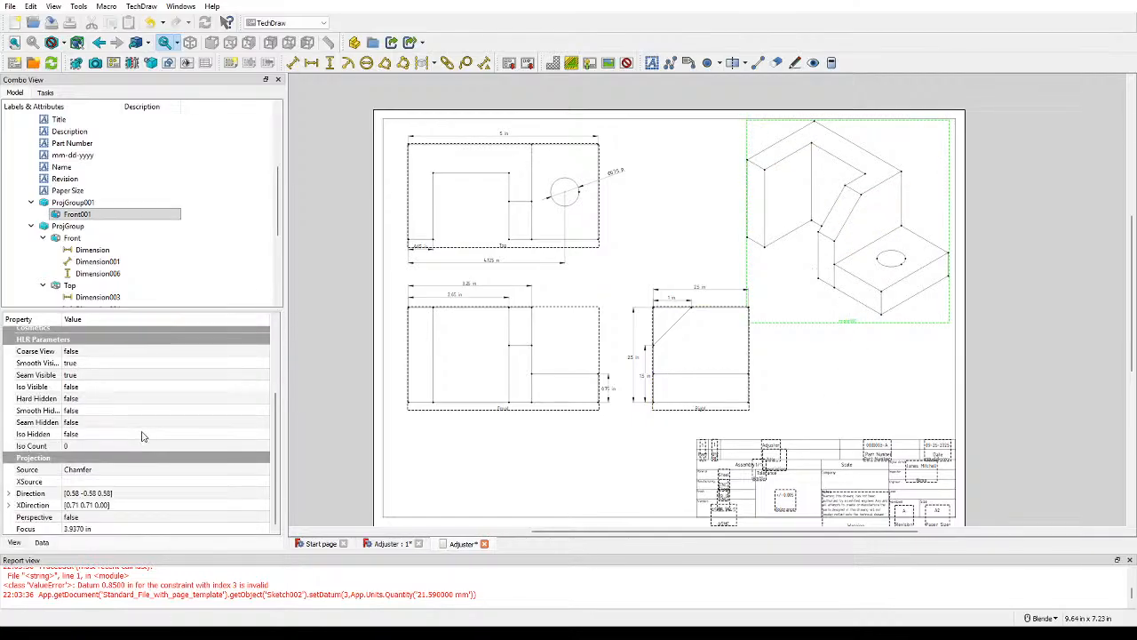
{"action": "scroll", "coordinate": [82, 397], "scroll_direction": "up", "scroll_amount": 3}
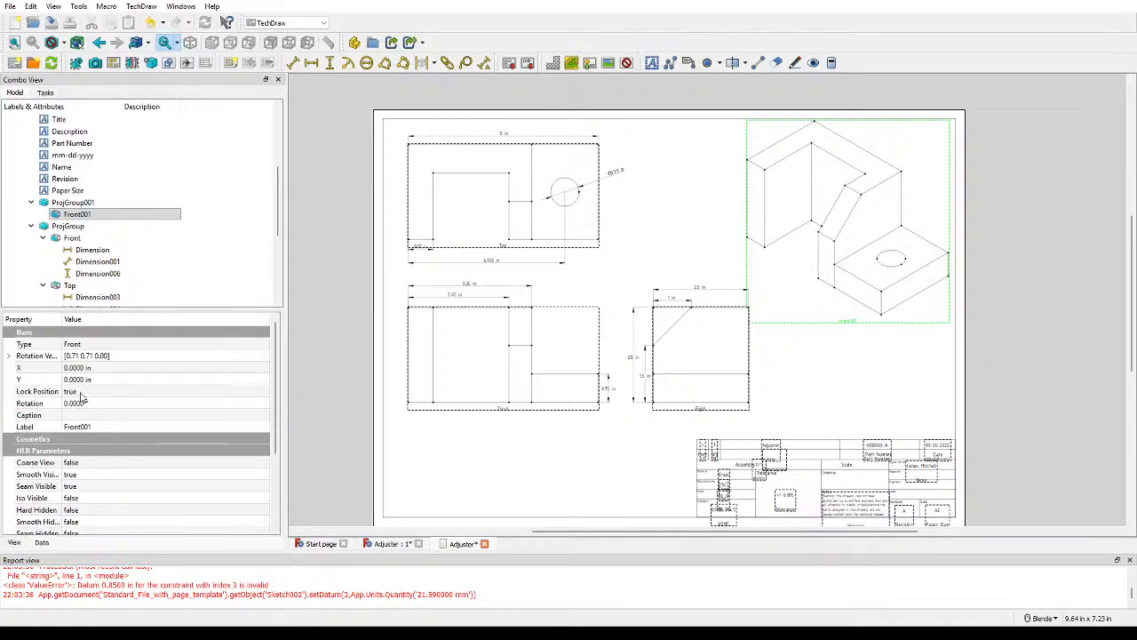
{"action": "left_click_drag", "start_coordinate": [63, 313], "coordinate": [94, 317]}
{"action": "scroll", "coordinate": [102, 453], "scroll_direction": "down", "scroll_amount": 2}
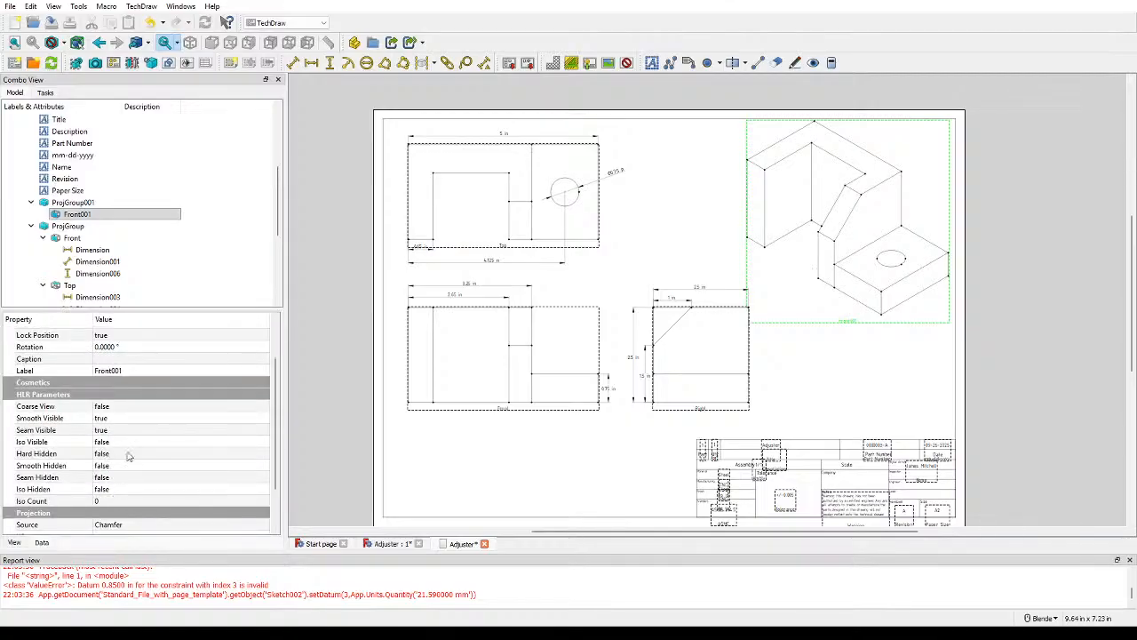
Step: Try Coarse View set to true on the isometric view, and set it back to false
{"action": "left_click", "coordinate": [127, 455]}
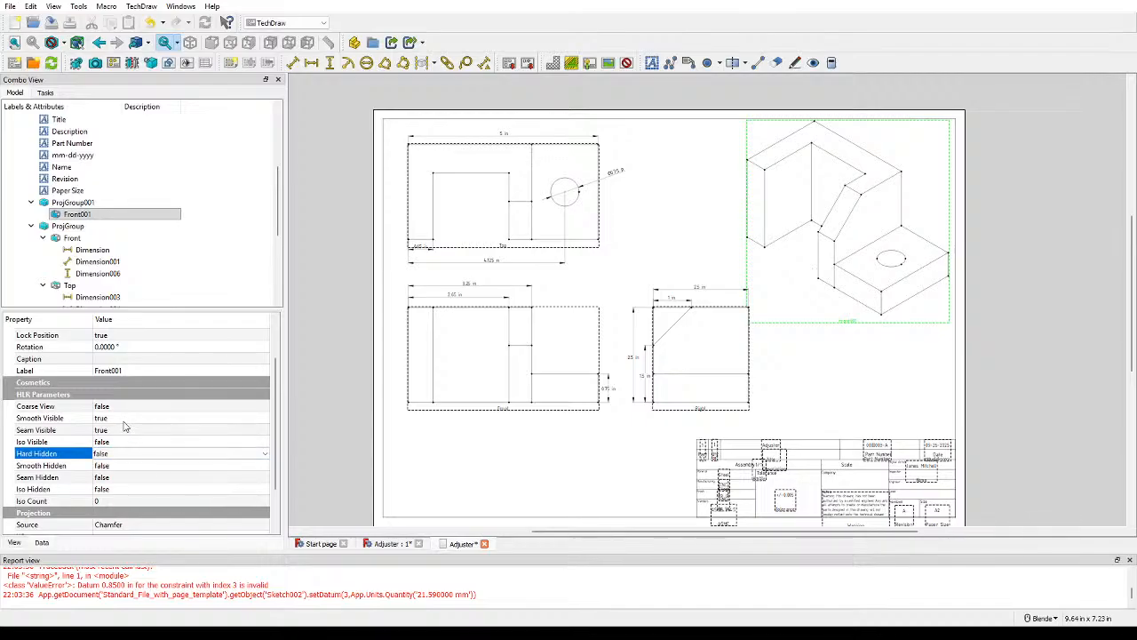
{"action": "left_click", "coordinate": [127, 409]}
{"action": "left_click", "coordinate": [127, 408]}
{"action": "left_click", "coordinate": [127, 418]}
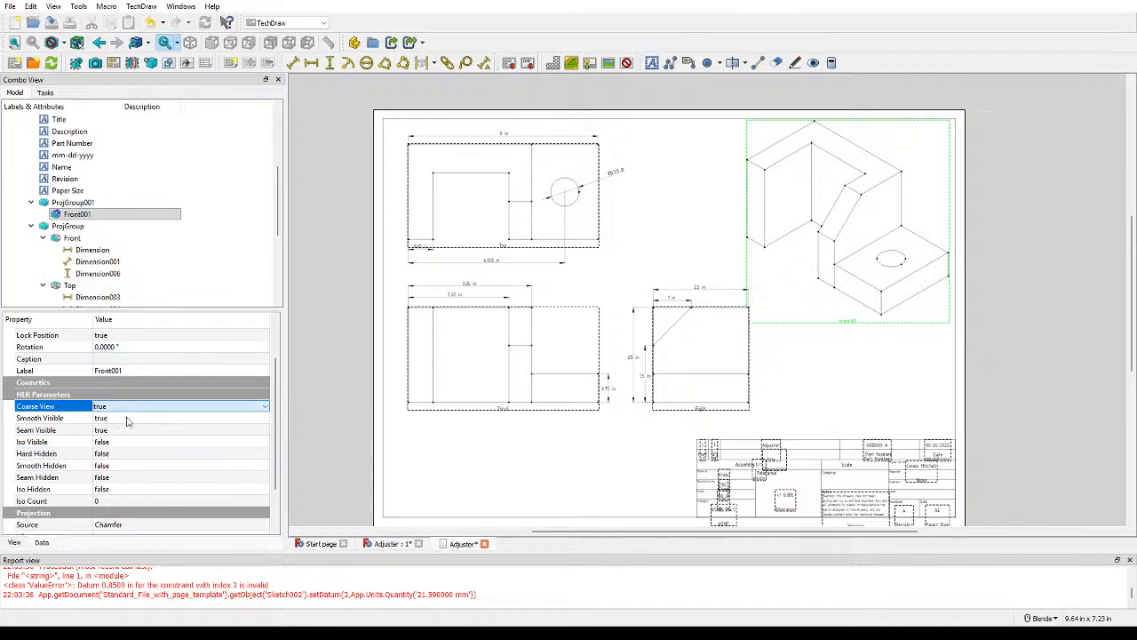
{"action": "left_click", "coordinate": [127, 409]}
{"action": "left_click", "coordinate": [124, 421]}
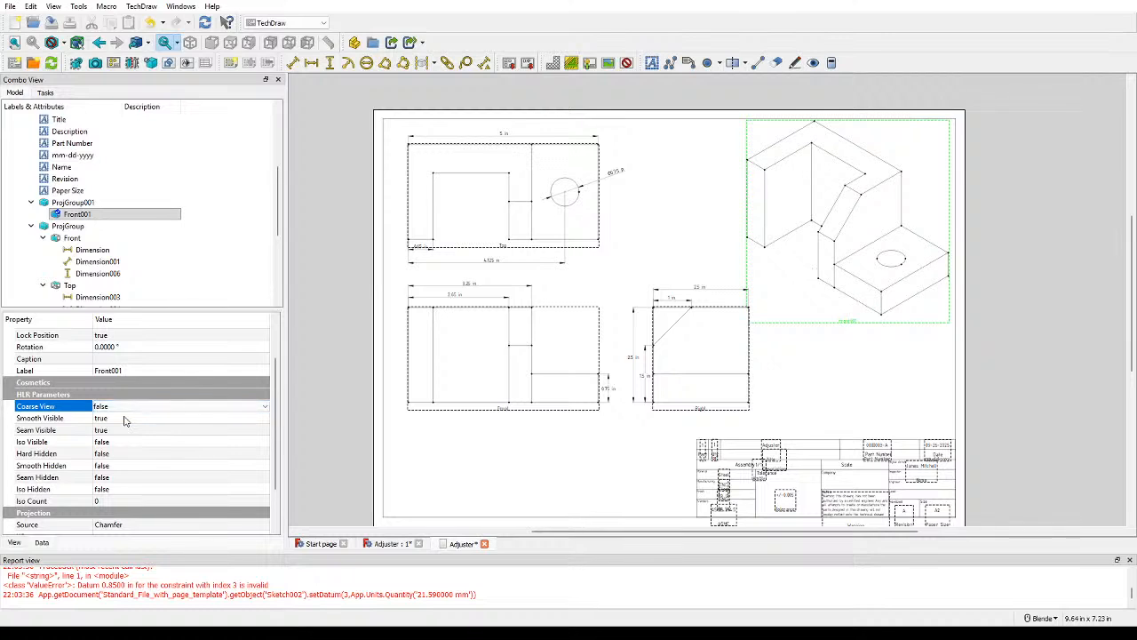
{"action": "scroll", "coordinate": [129, 453], "scroll_direction": "down", "scroll_amount": 2}
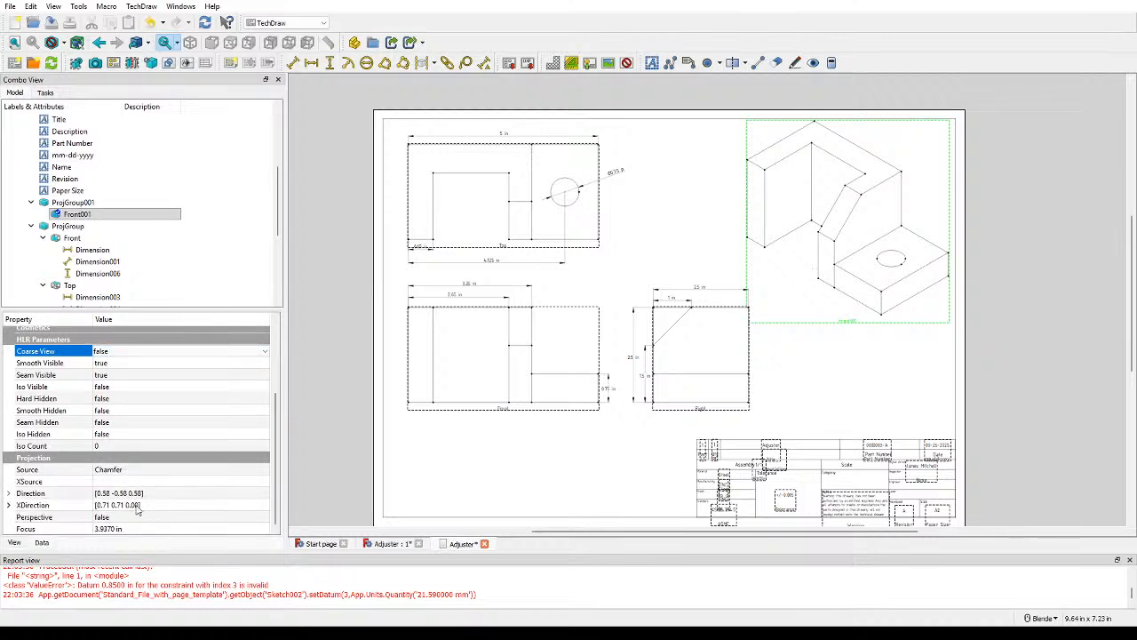
{"action": "scroll", "coordinate": [137, 511], "scroll_direction": "up", "scroll_amount": 3}
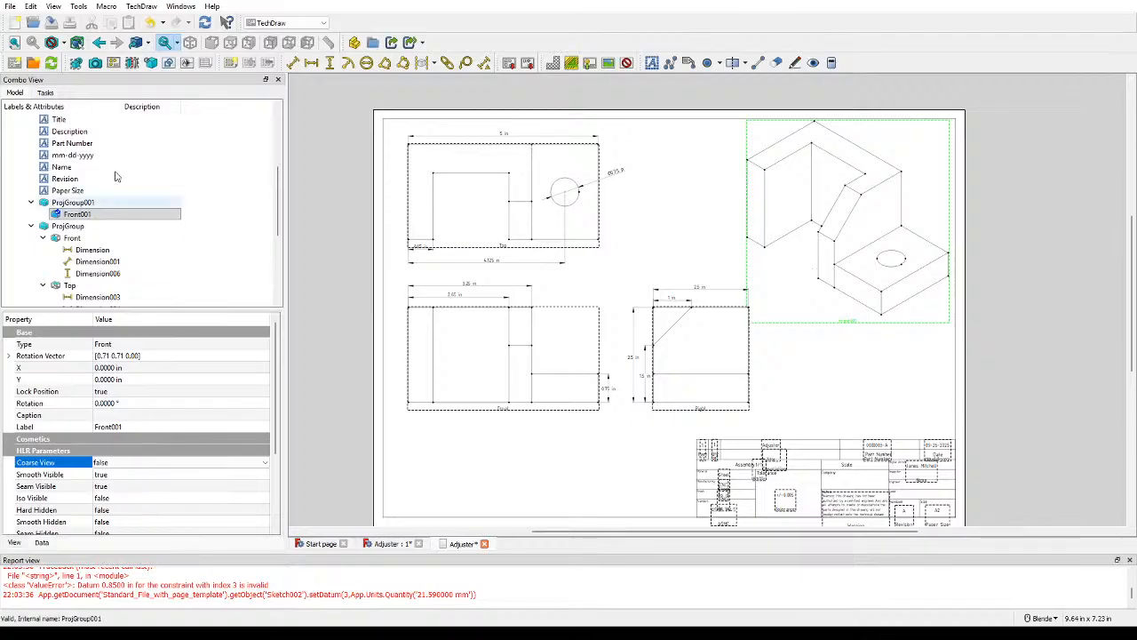
Step: Try to add a detail view of the isometric view in the space above the right view, and discard it
{"action": "left_click", "coordinate": [150, 64]}
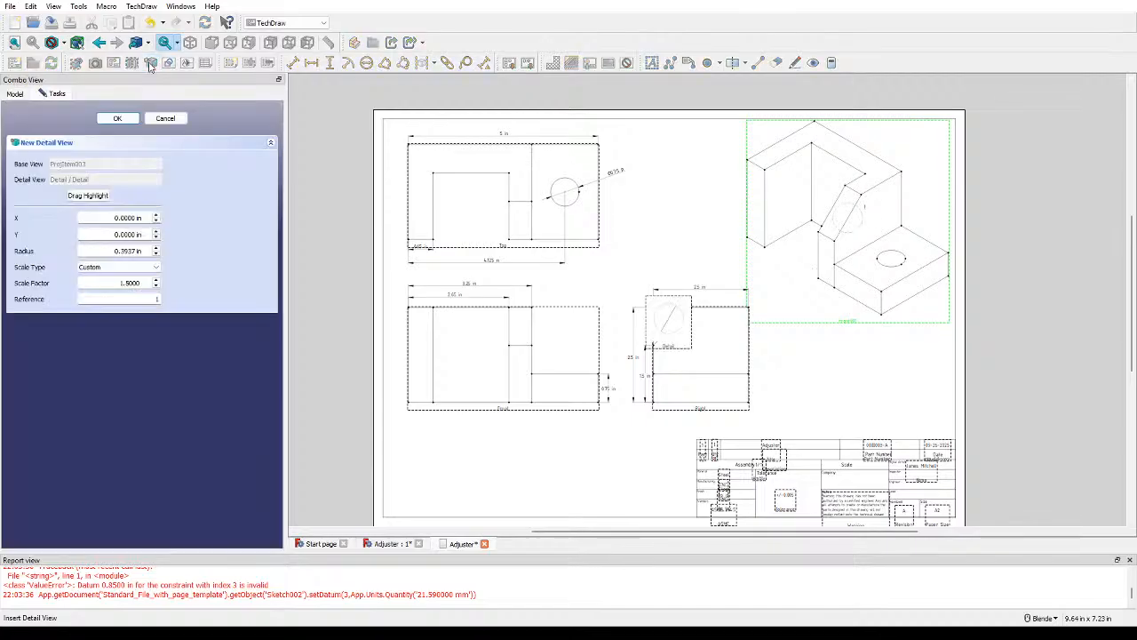
{"action": "left_click_drag", "start_coordinate": [684, 352], "coordinate": [671, 233]}
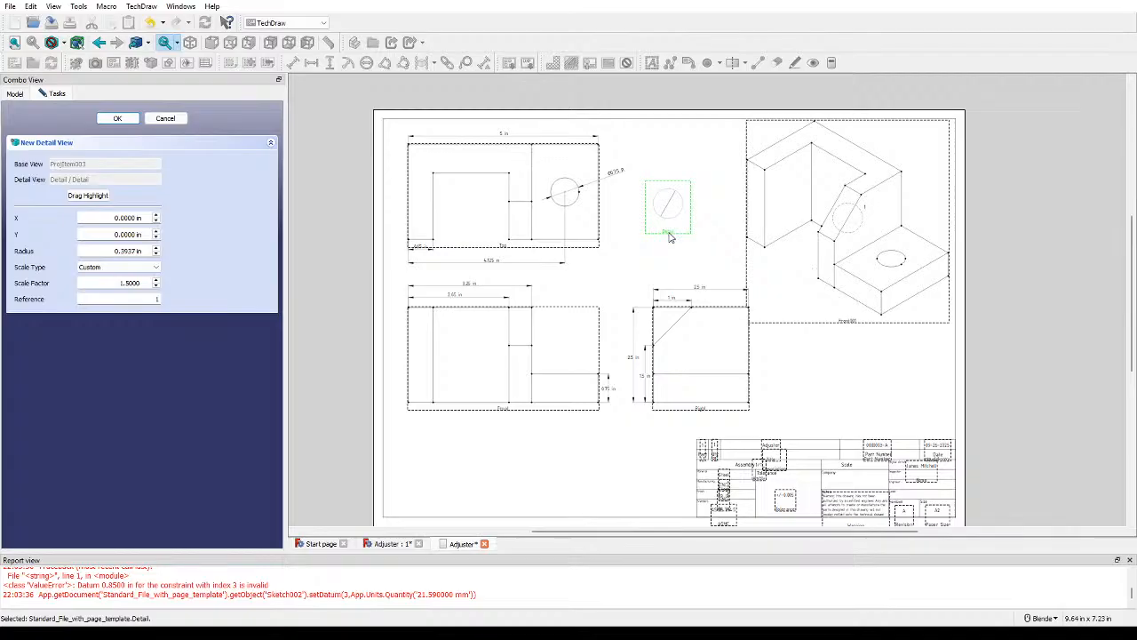
{"action": "key", "text": "Delete"}
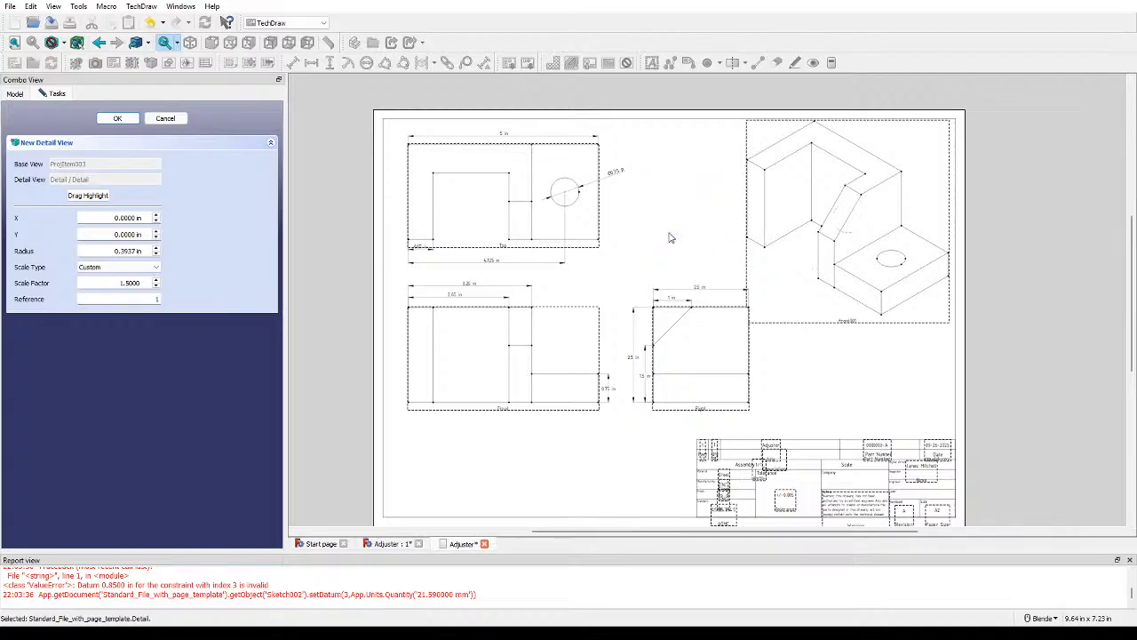
{"action": "left_click", "coordinate": [148, 122]}
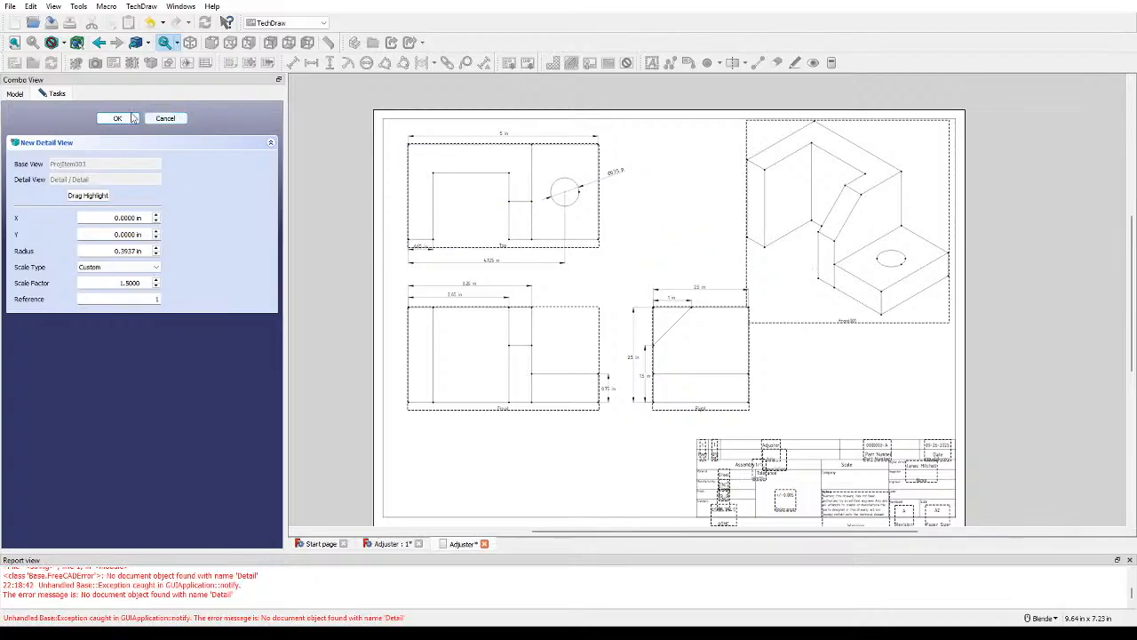
{"action": "left_click", "coordinate": [158, 124]}
{"action": "left_click", "coordinate": [160, 124]}
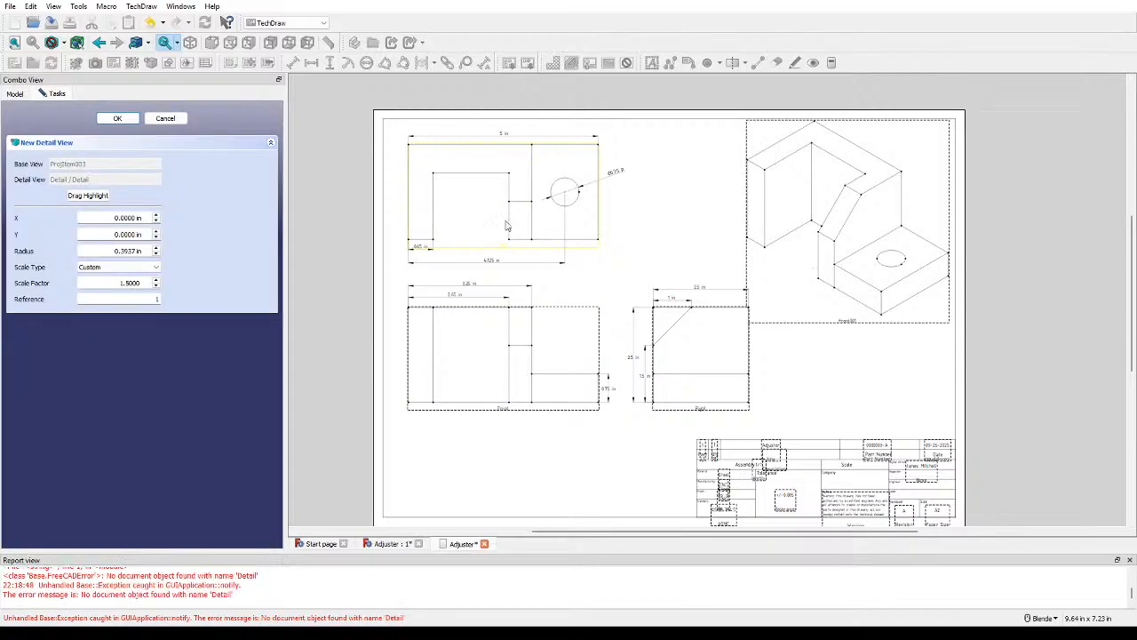
{"action": "key", "text": "ctrl+z"}
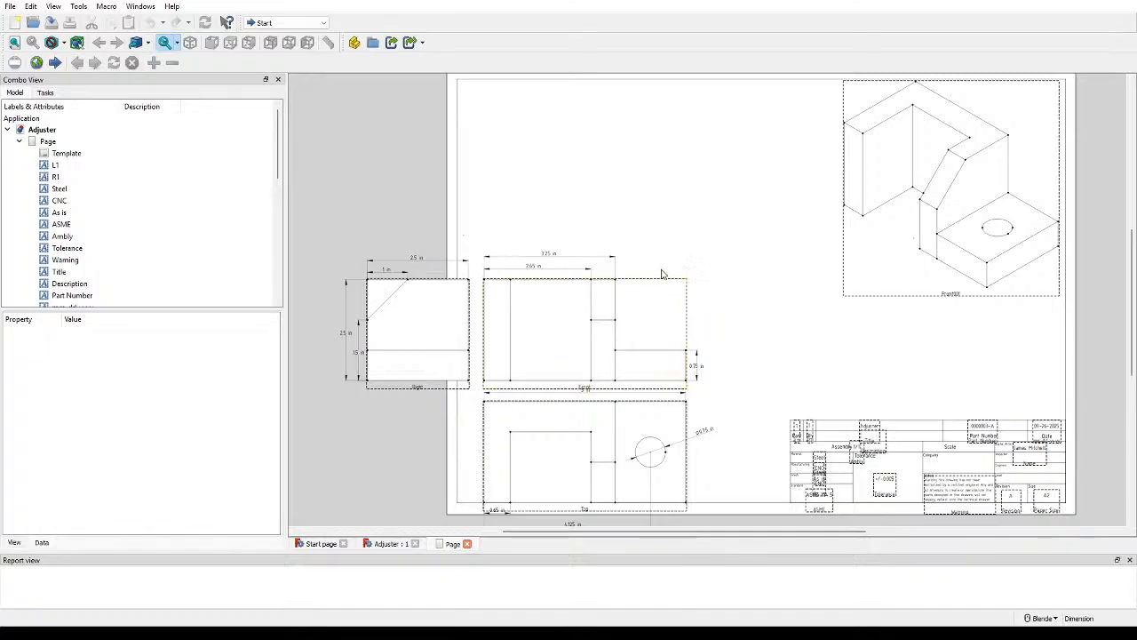
Step: Move the right view across to the opposite side of the front view and shift the projection group down the sheet
{"action": "left_click", "coordinate": [657, 282]}
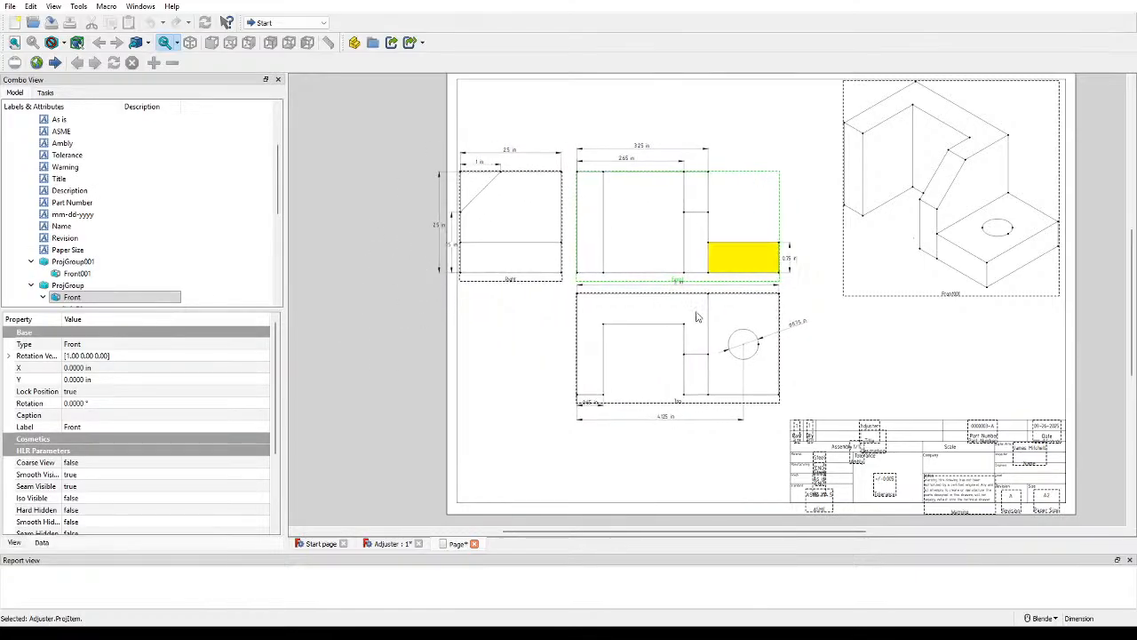
{"action": "left_click_drag", "start_coordinate": [517, 286], "coordinate": [844, 278]}
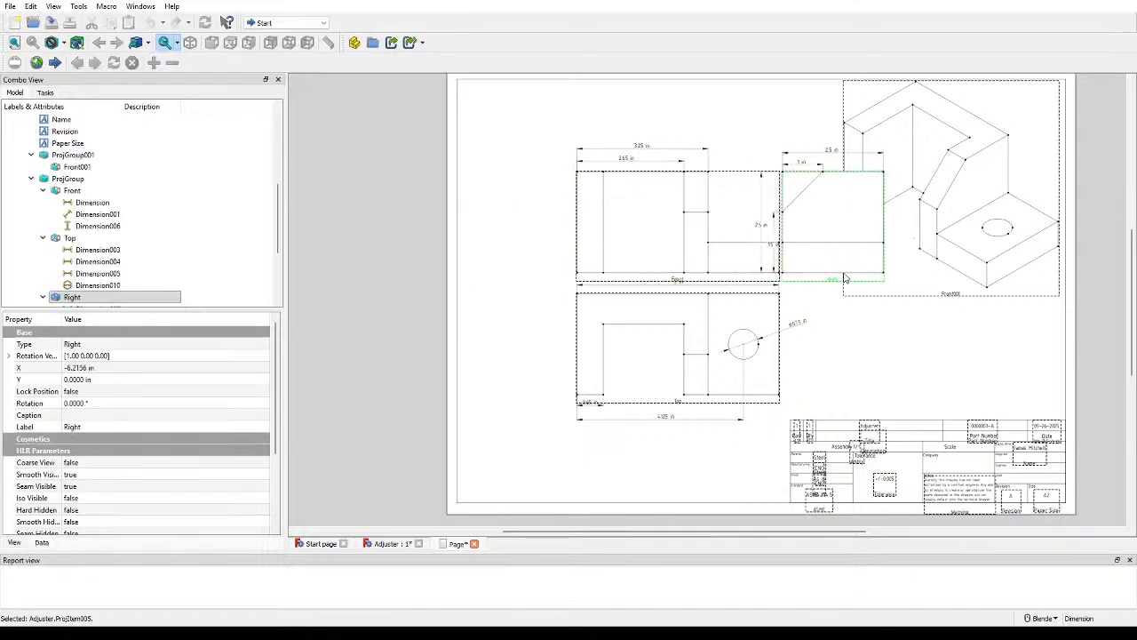
{"action": "left_click", "coordinate": [682, 284]}
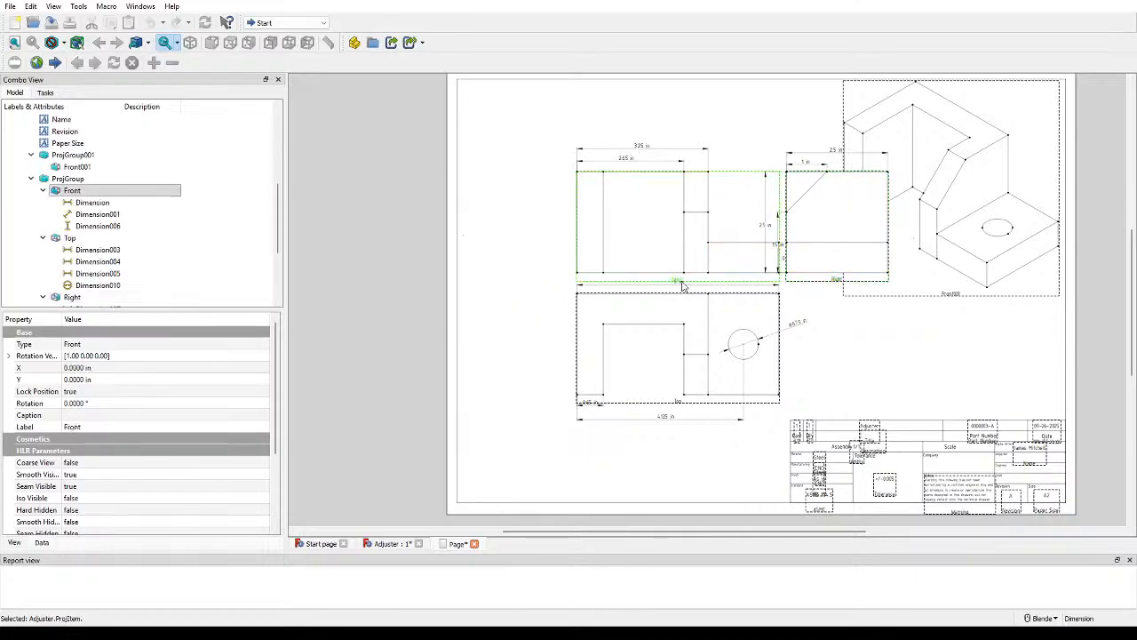
{"action": "left_click_drag", "start_coordinate": [682, 284], "coordinate": [619, 371]}
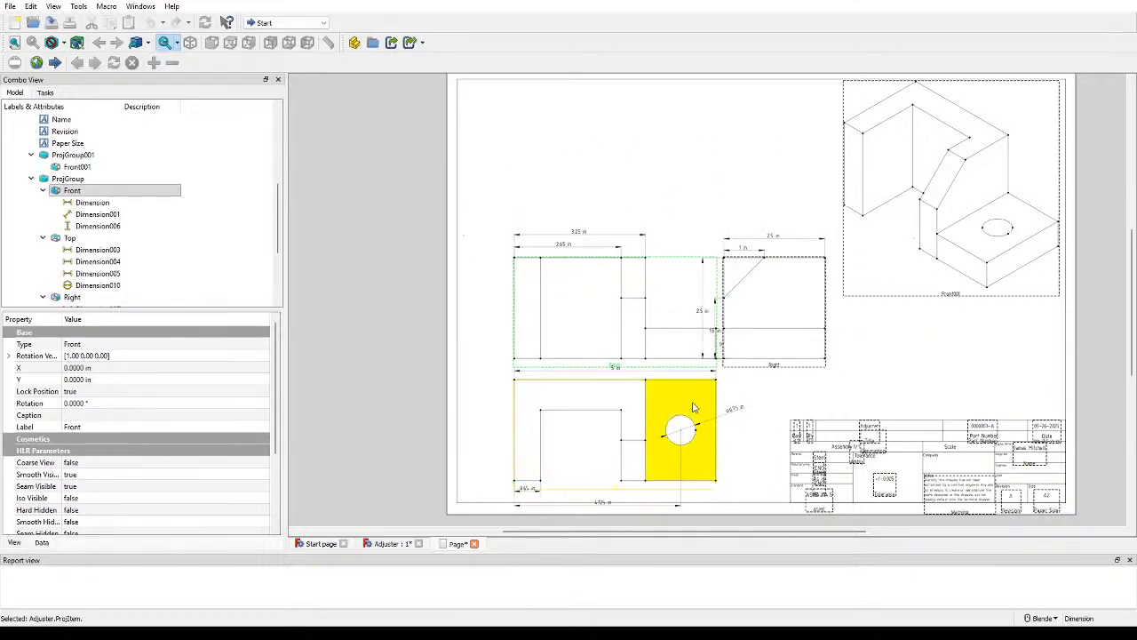
Step: Place the top view above the front view at about Y 7.38 in and reposition the projection group on the sheet
{"action": "left_click_drag", "start_coordinate": [719, 400], "coordinate": [698, 94]}
{"action": "left_click_drag", "start_coordinate": [612, 367], "coordinate": [567, 437]}
{"action": "left_click_drag", "start_coordinate": [595, 268], "coordinate": [599, 217]}
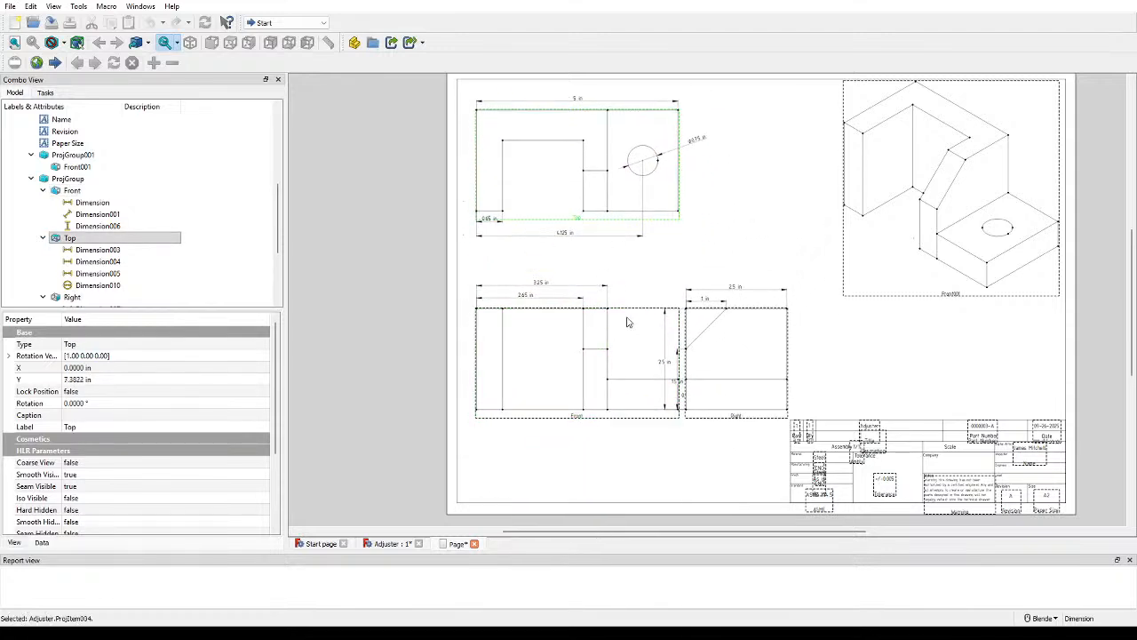
Step: Space the right view at about X 7.93 in and the top view at about Y 7.1 in, shifting the front view's group slightly
{"action": "middle_click_drag", "start_coordinate": [741, 417], "coordinate": [771, 413], "text": "shift"}
{"action": "left_click", "coordinate": [771, 414]}
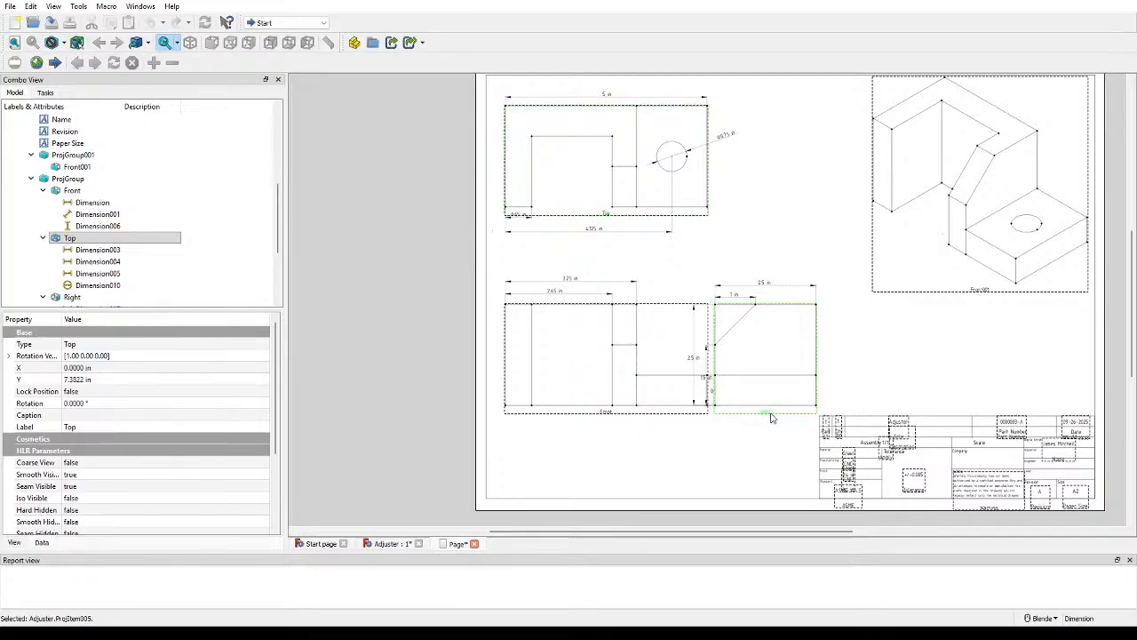
{"action": "left_click_drag", "start_coordinate": [771, 414], "coordinate": [825, 410]}
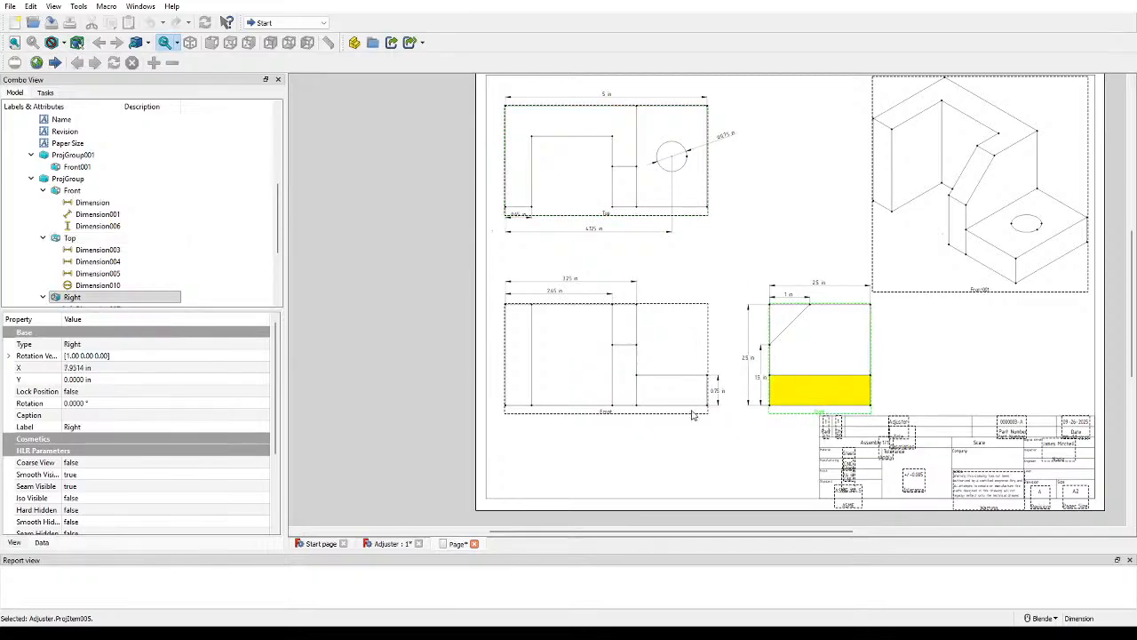
{"action": "left_click_drag", "start_coordinate": [655, 414], "coordinate": [665, 408]}
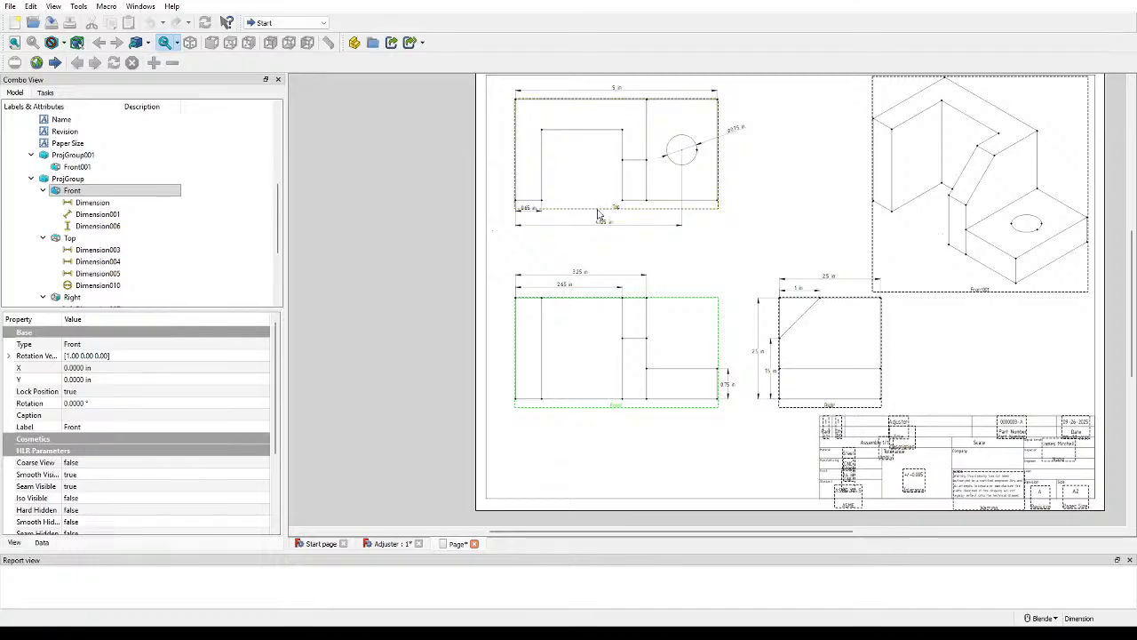
{"action": "left_click_drag", "start_coordinate": [599, 213], "coordinate": [608, 225]}
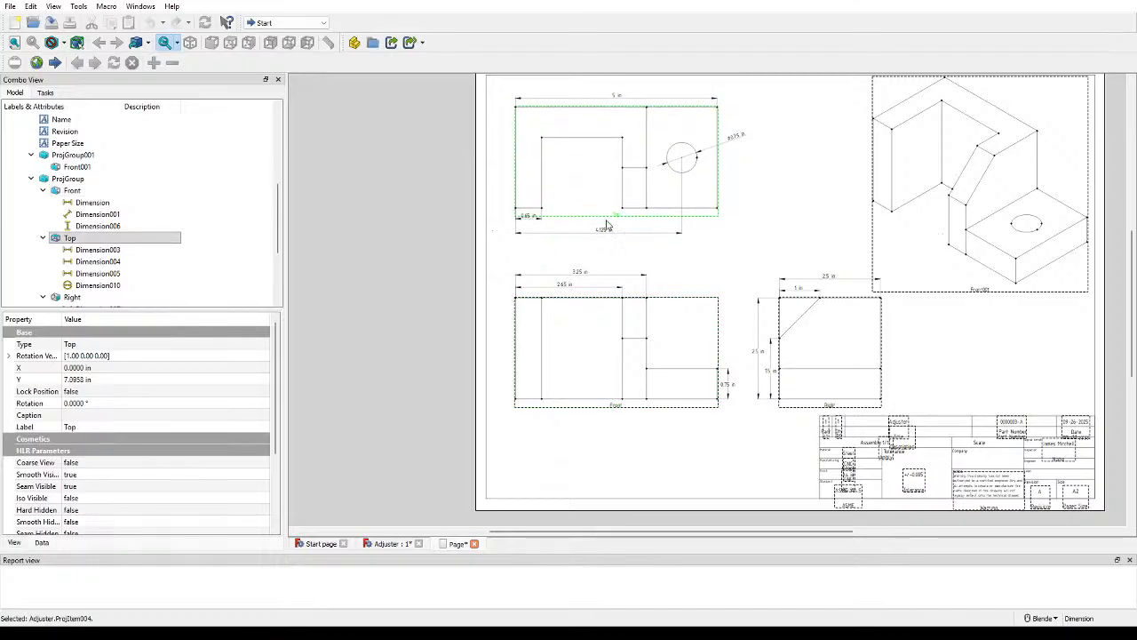
Step: Nudge the front view and its projection group slightly upward on the sheet
{"action": "left_click", "coordinate": [764, 229]}
{"action": "scroll", "coordinate": [782, 227], "scroll_direction": "down", "scroll_amount": 1}
{"action": "middle_click_drag", "start_coordinate": [780, 227], "coordinate": [656, 262], "text": "shift"}
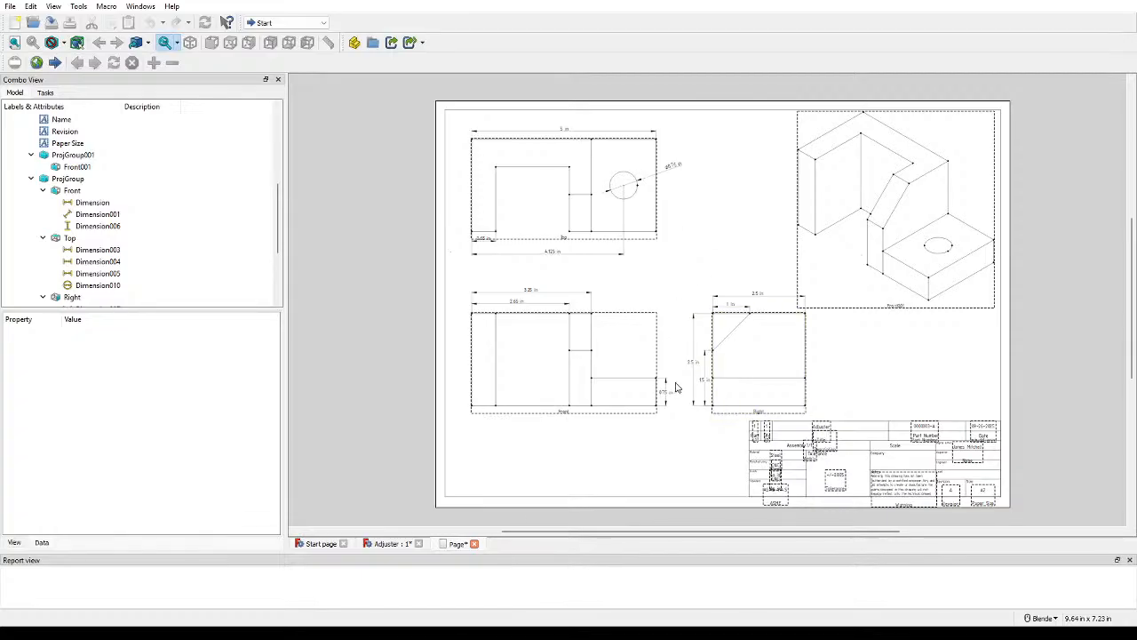
{"action": "scroll", "coordinate": [675, 387], "scroll_direction": "up", "scroll_amount": 2}
{"action": "left_click", "coordinate": [565, 417]}
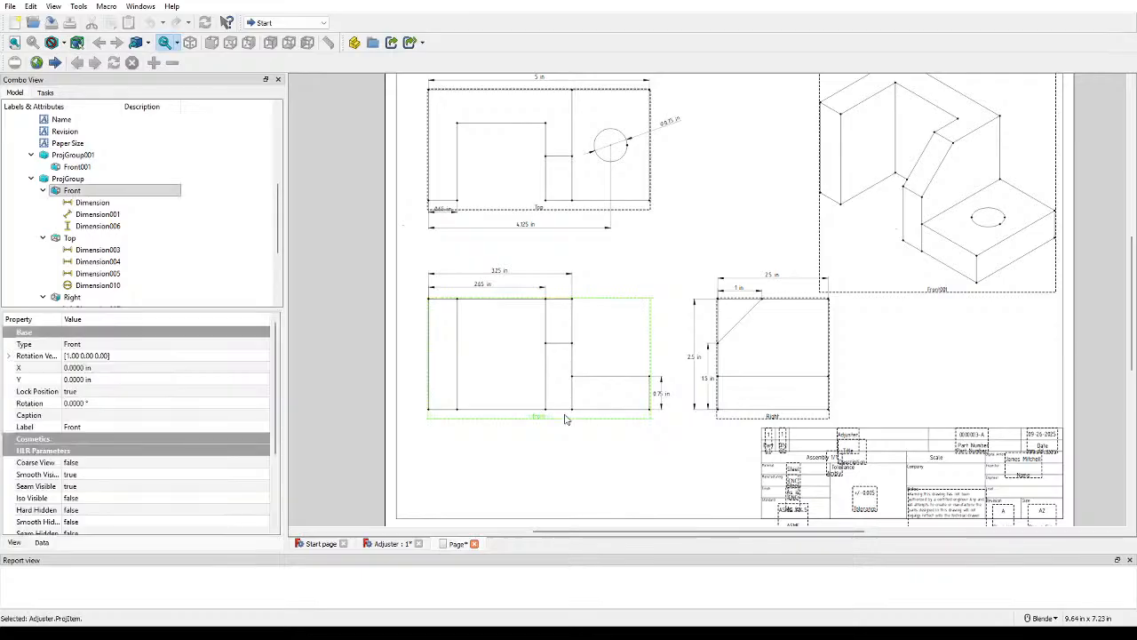
{"action": "left_click_drag", "start_coordinate": [565, 417], "coordinate": [567, 413]}
{"action": "scroll", "coordinate": [571, 408], "scroll_direction": "down", "scroll_amount": 3}
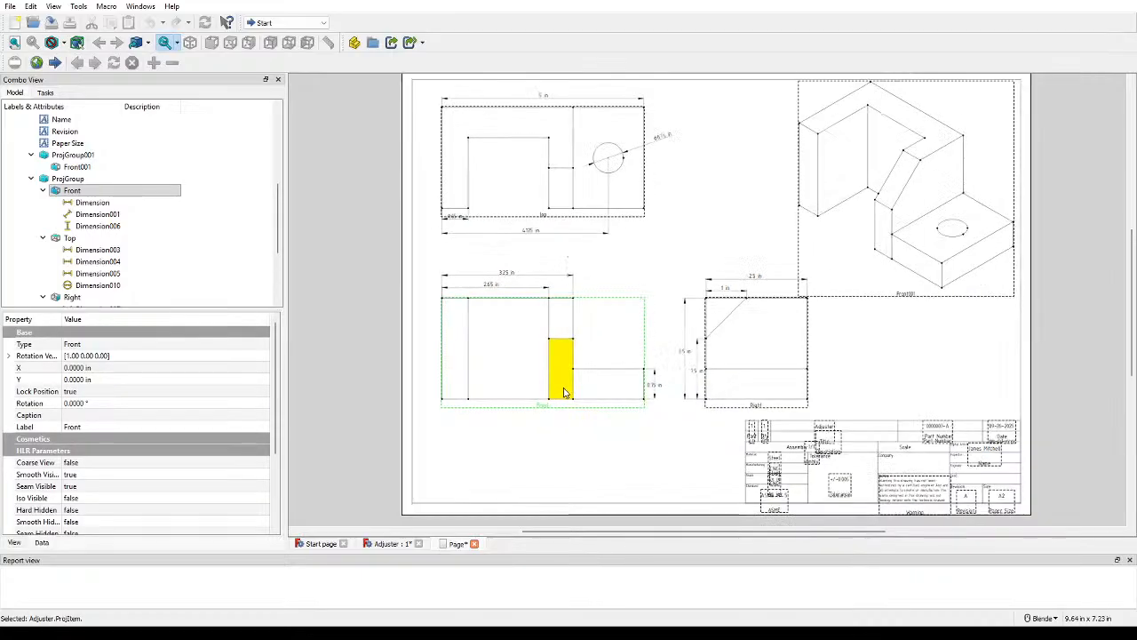
{"action": "scroll", "coordinate": [620, 435], "scroll_direction": "up", "scroll_amount": 1}
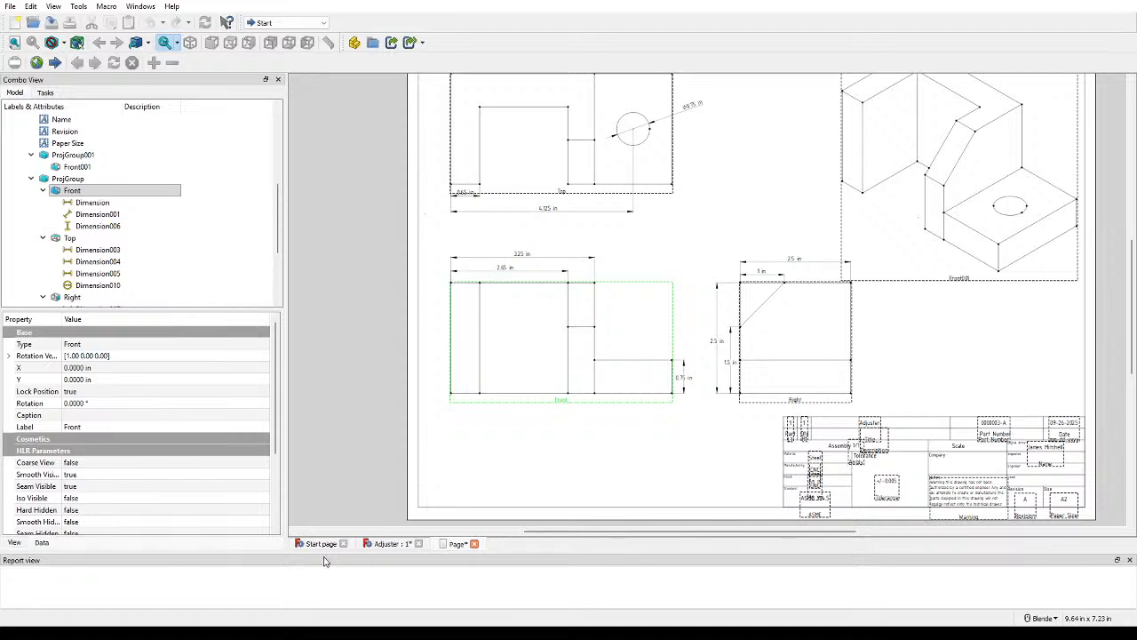
Step: Save the document and orient the 3D model isometrically, returning to the drawing page
{"action": "left_click", "coordinate": [383, 543]}
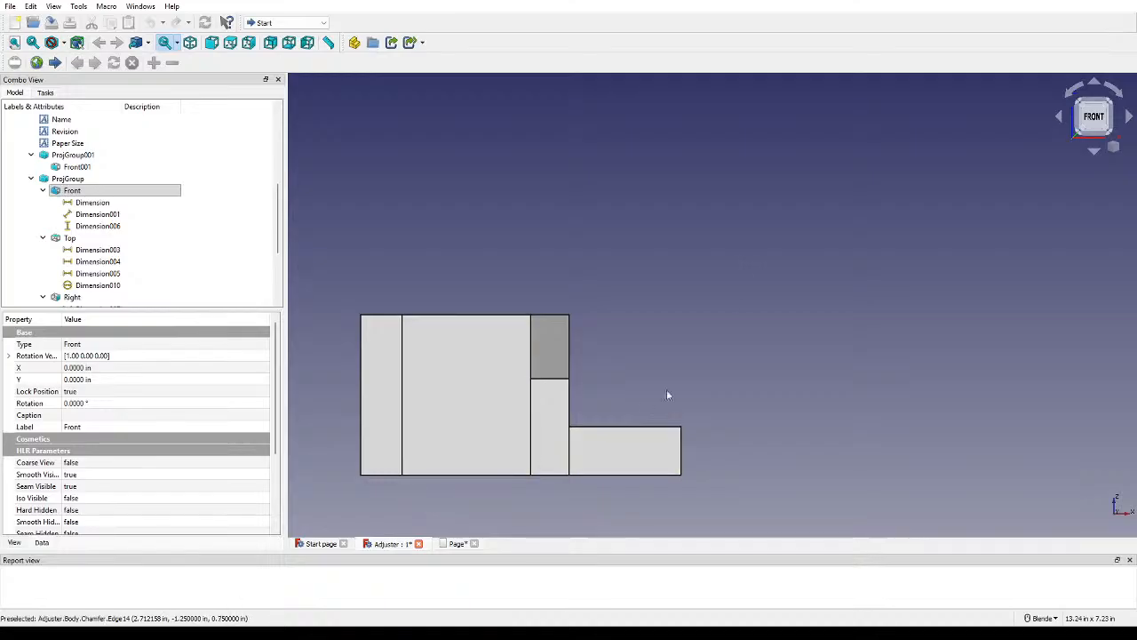
{"action": "key", "text": "ctrl+s"}
{"action": "scroll", "coordinate": [738, 286], "scroll_direction": "down", "scroll_amount": 1}
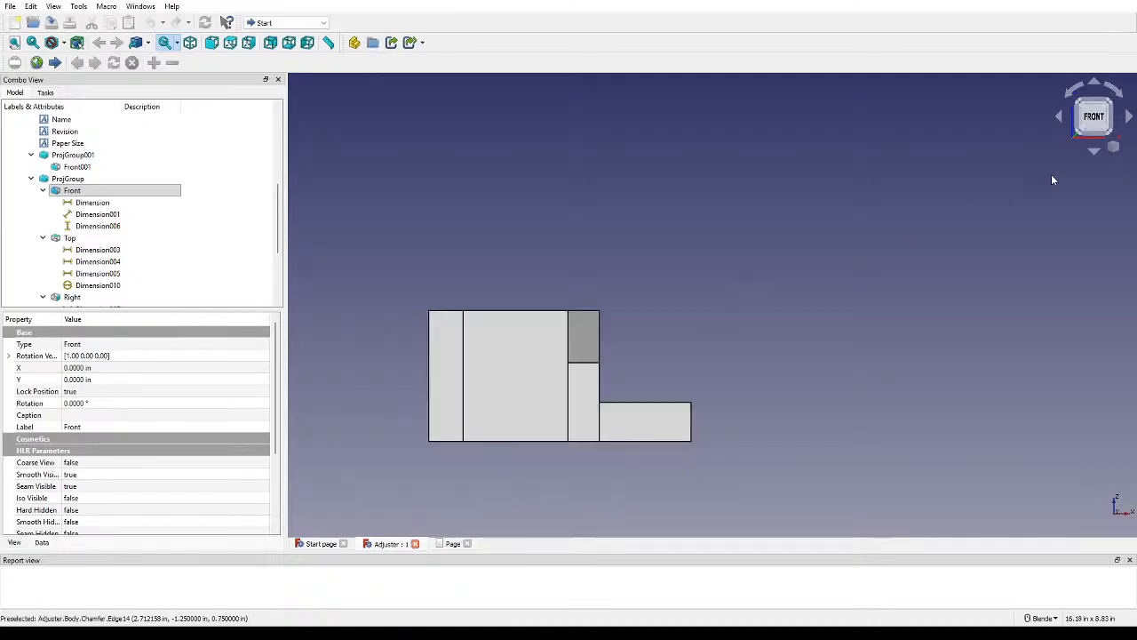
{"action": "left_click", "coordinate": [1112, 105]}
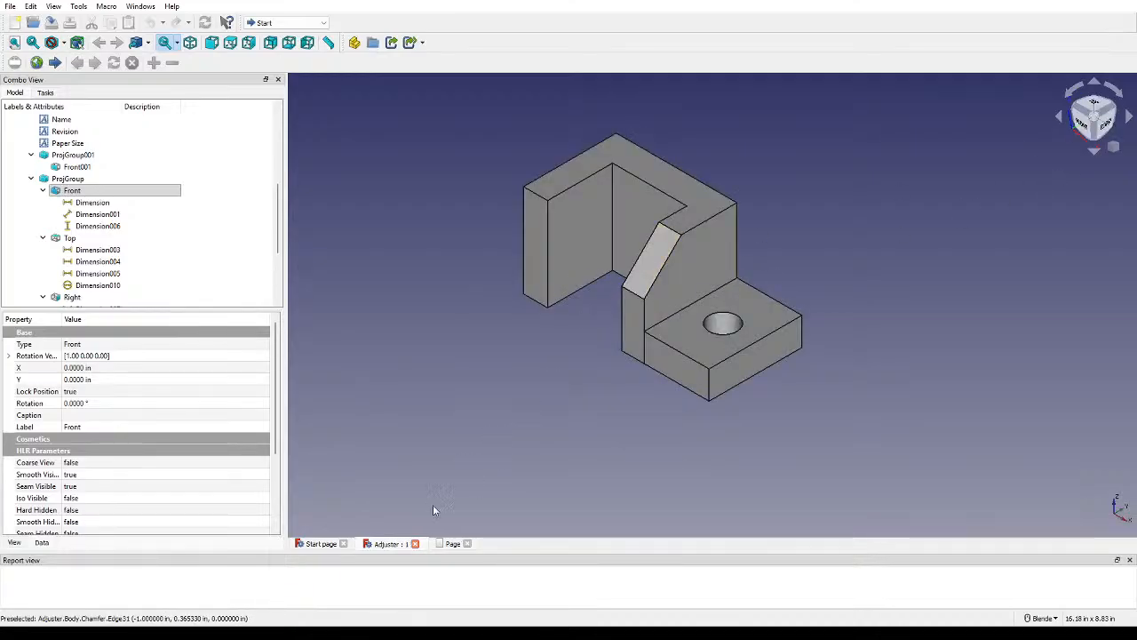
{"action": "left_click", "coordinate": [442, 545]}
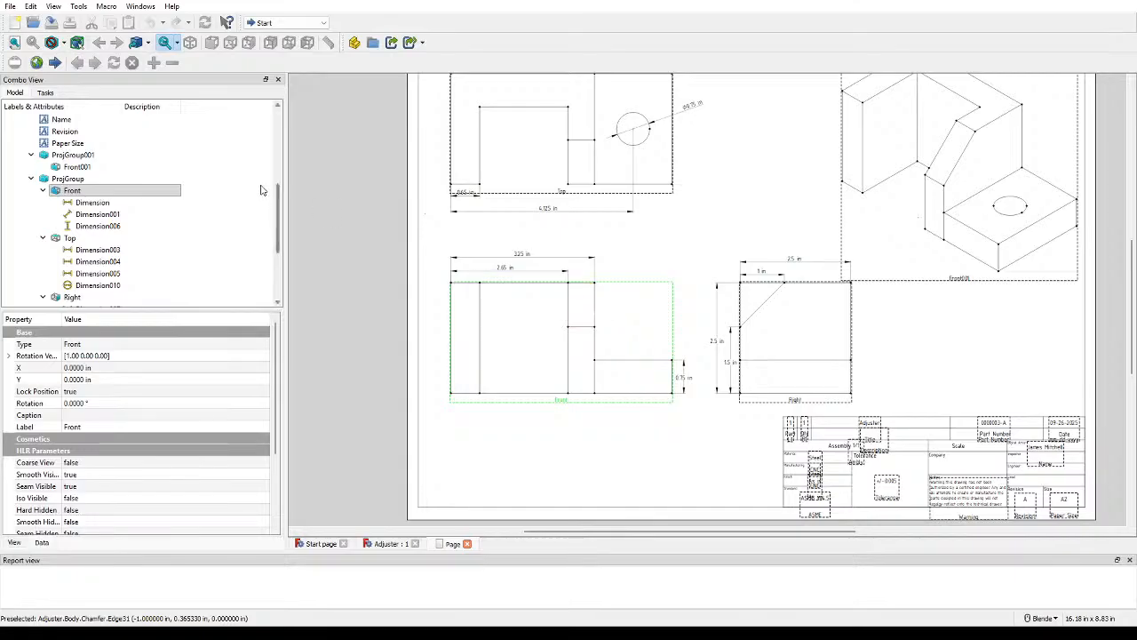
Step: Switch to the TechDraw workbench and collapse both projection groups in the model tree
{"action": "scroll", "coordinate": [758, 164], "scroll_direction": "down", "scroll_amount": 2}
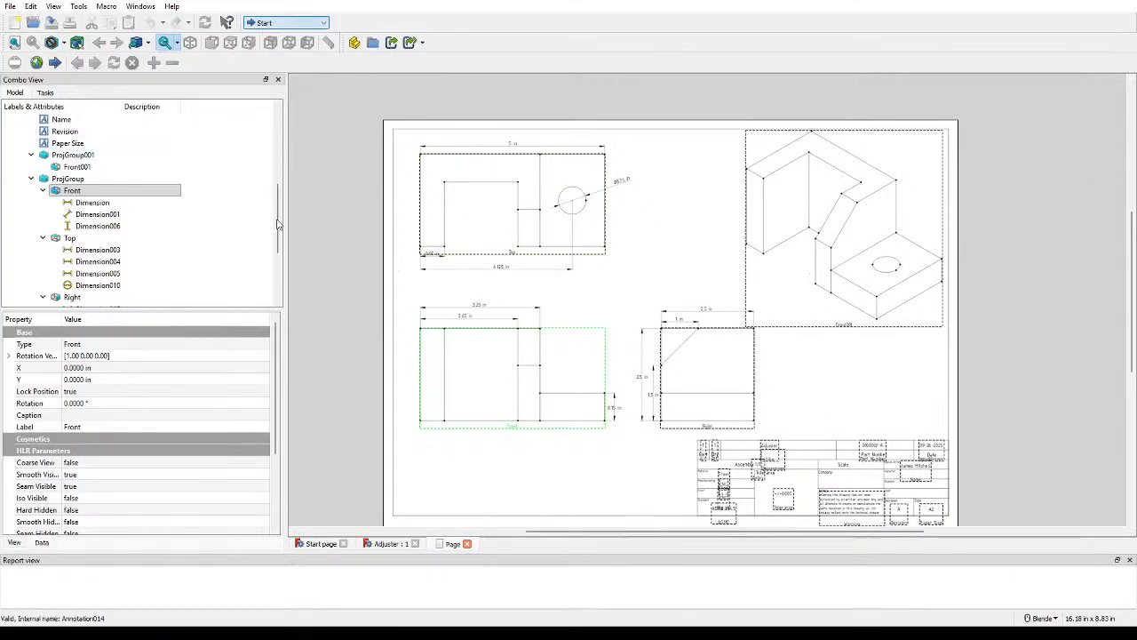
{"action": "left_click", "coordinate": [283, 115]}
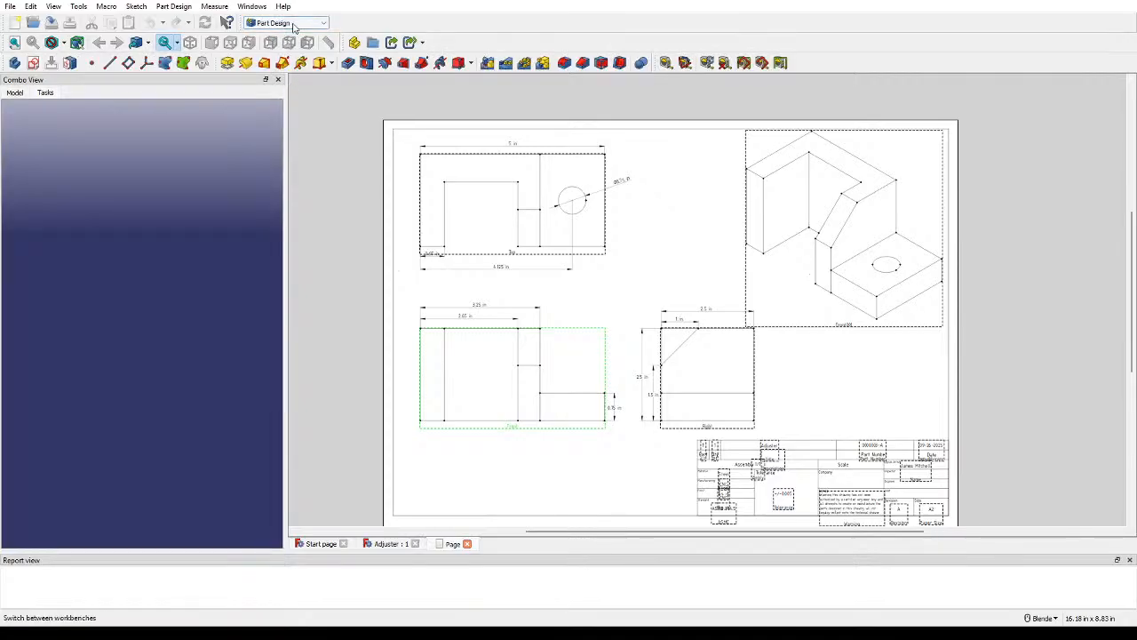
{"action": "left_click", "coordinate": [295, 236]}
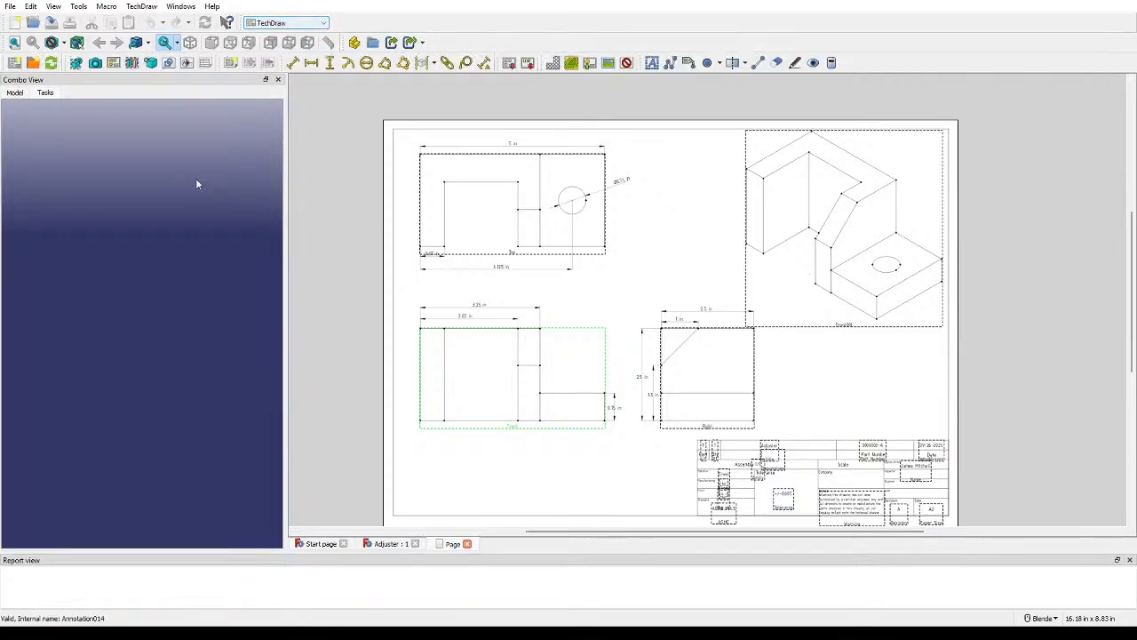
{"action": "left_click", "coordinate": [14, 93]}
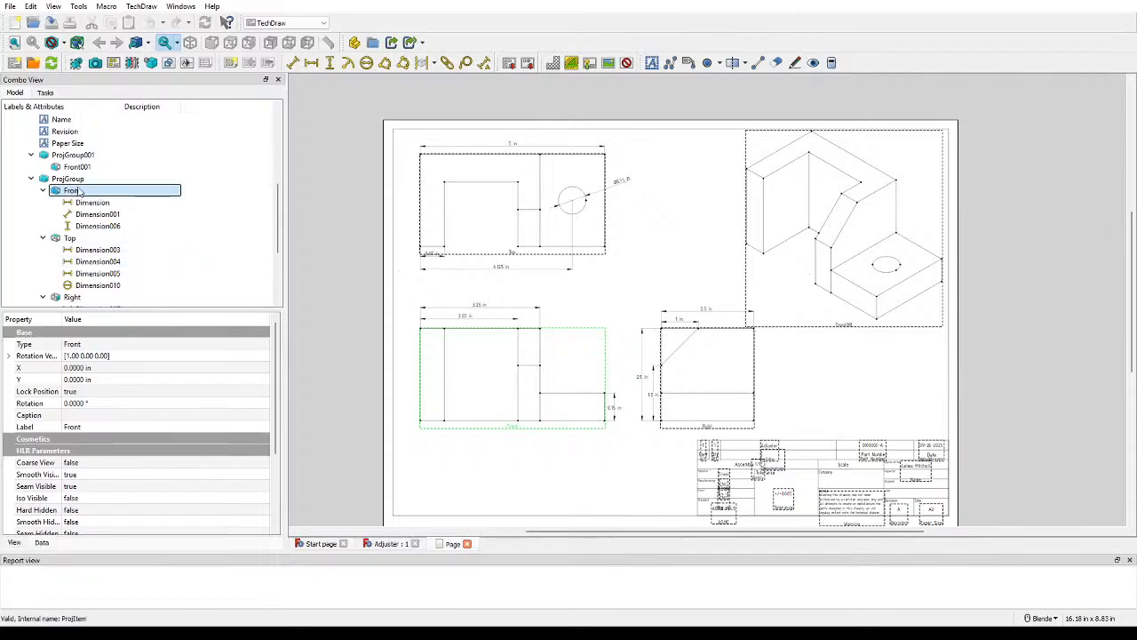
{"action": "left_click", "coordinate": [31, 178]}
{"action": "left_click", "coordinate": [30, 202]}
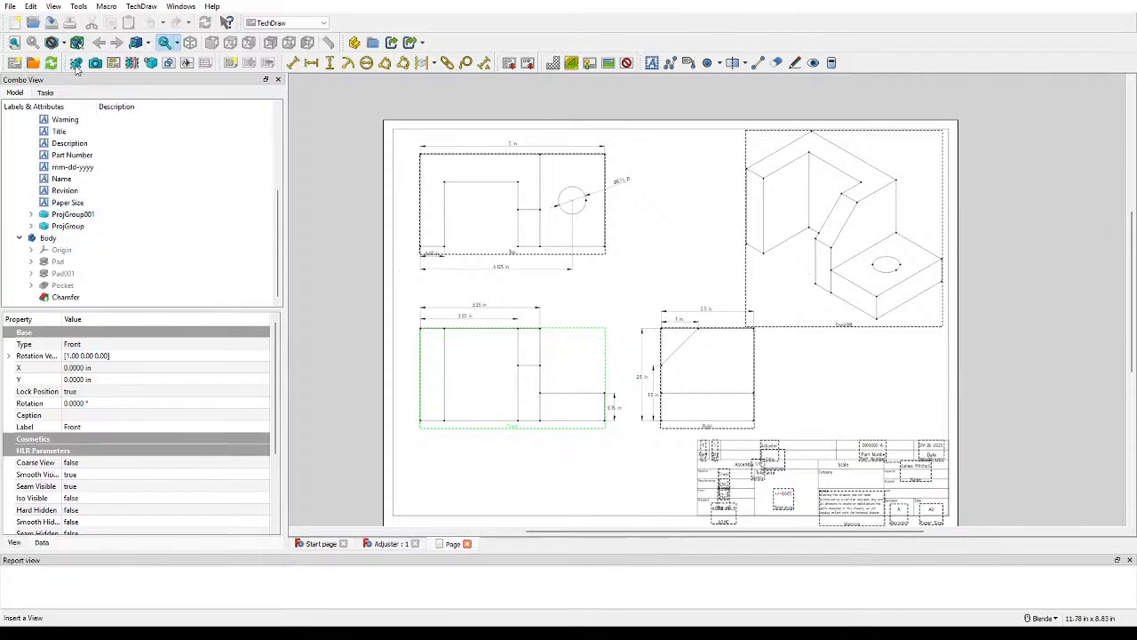
Step: Try to insert a new view on the page with the front view as source, and delete it
{"action": "left_click", "coordinate": [76, 63]}
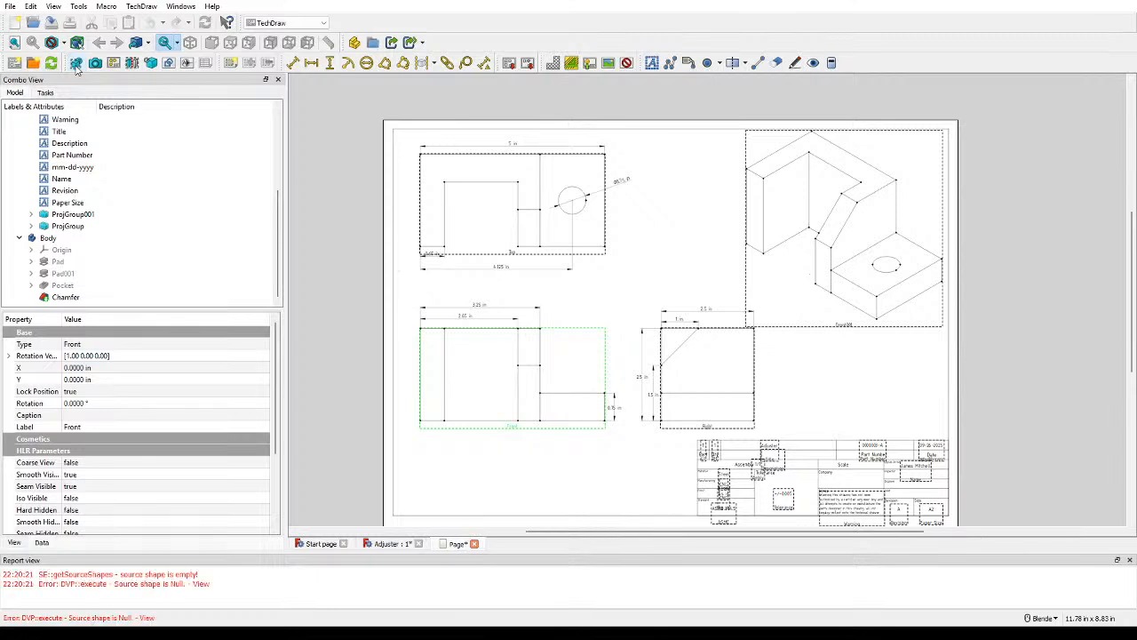
{"action": "left_click", "coordinate": [670, 329]}
{"action": "key", "text": "Delete"}
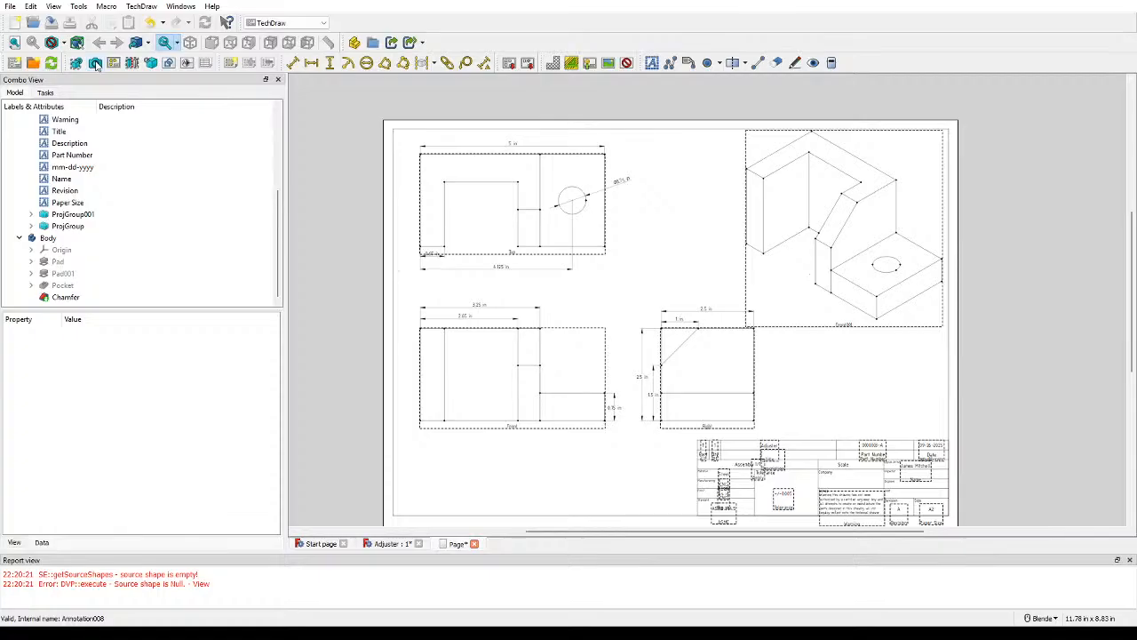
Step: Try to insert the active view on the page with the default size and As is render mode, and delete it
{"action": "left_click", "coordinate": [95, 63]}
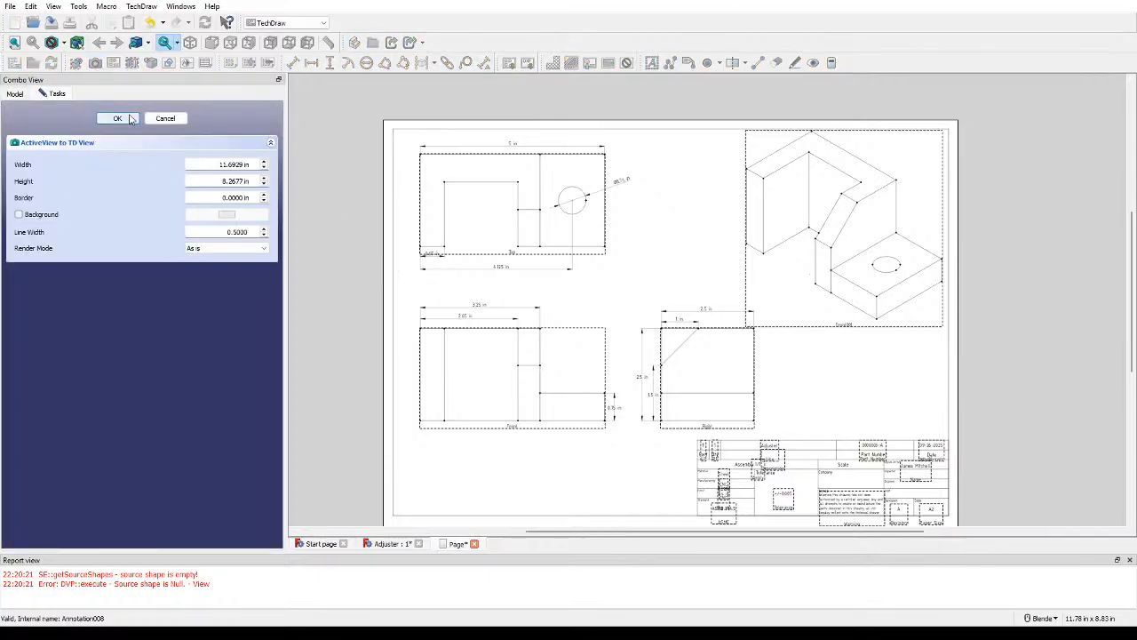
{"action": "left_click", "coordinate": [117, 119]}
{"action": "left_click", "coordinate": [668, 331]}
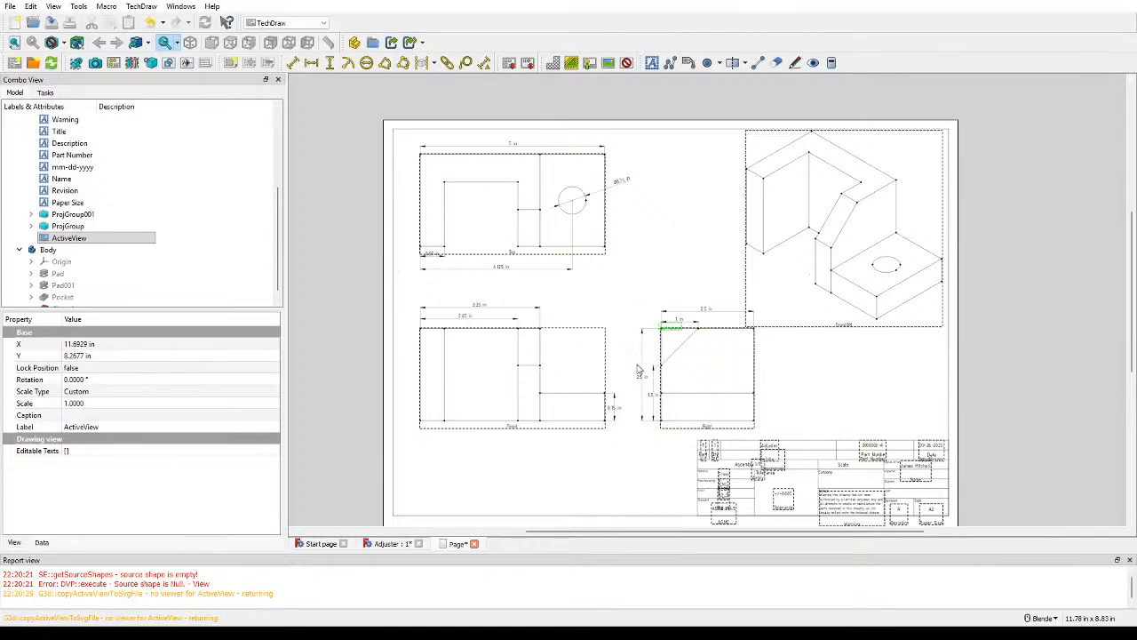
{"action": "key", "text": "Delete"}
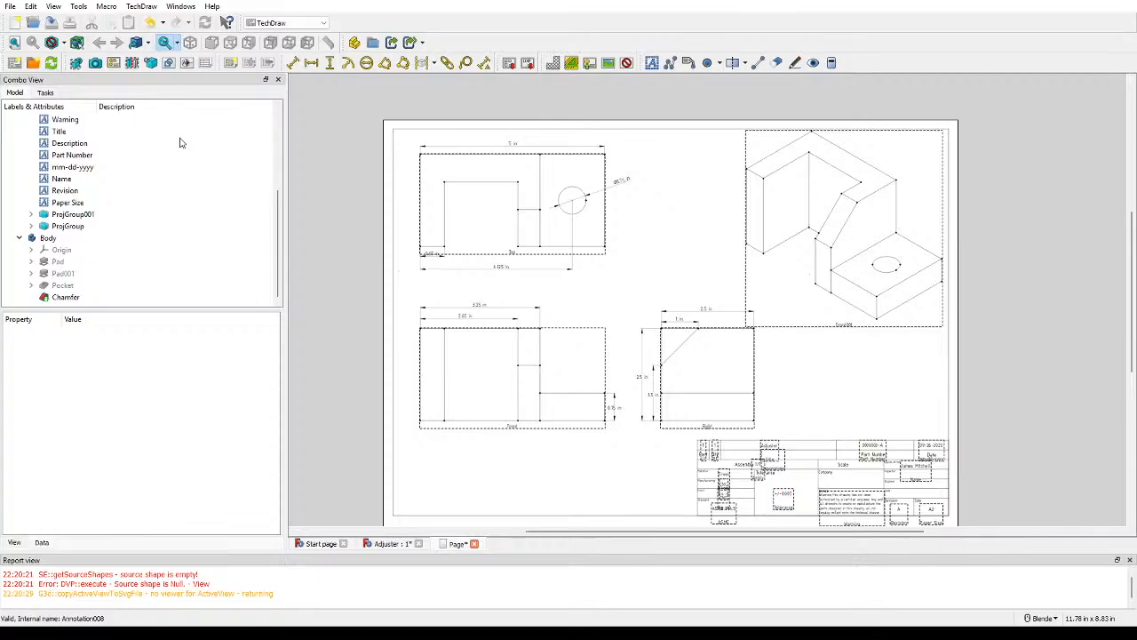
Step: Switch from the drawing page to the 3D model of the Adjuster
{"action": "left_click", "coordinate": [388, 544]}
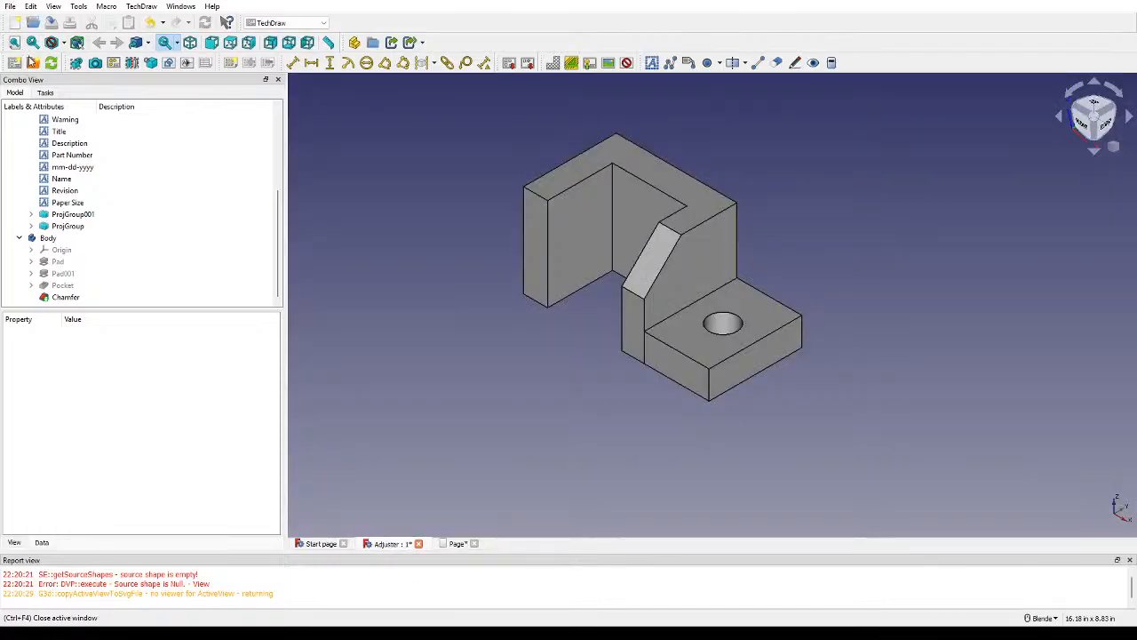